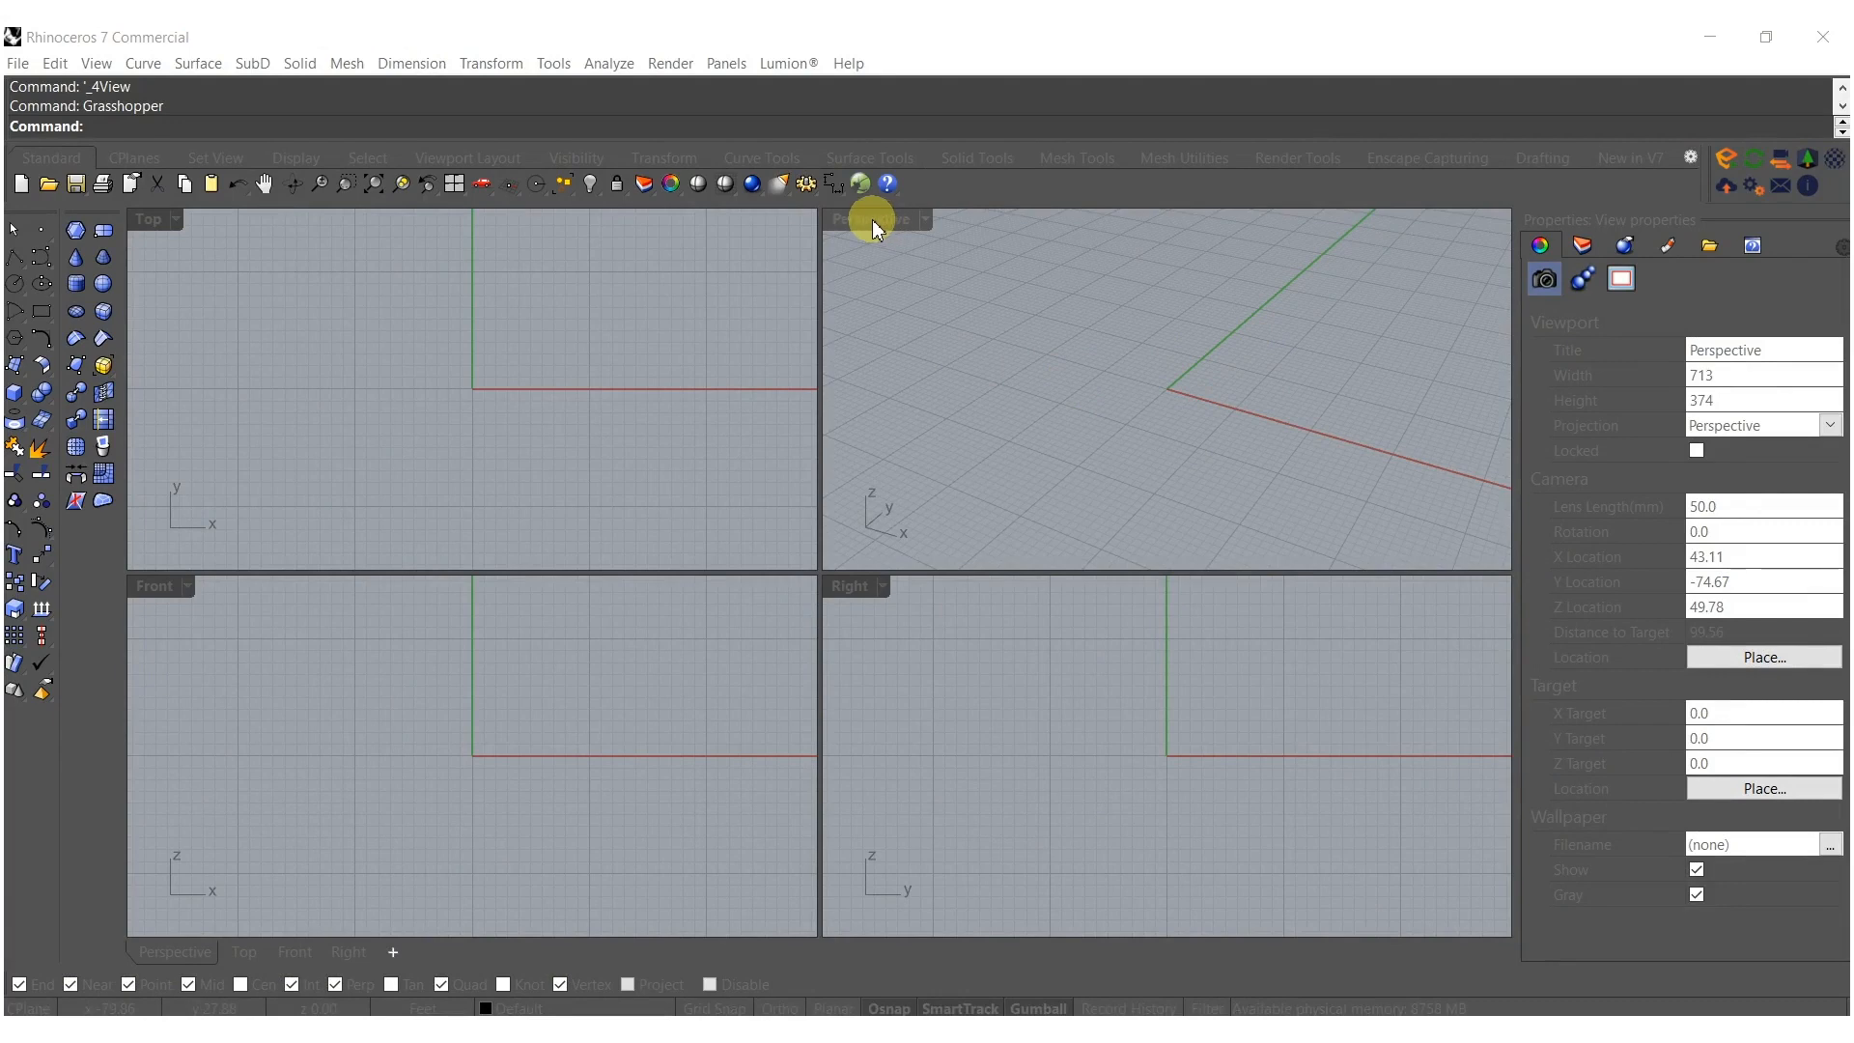
Maximize the Perspective viewport and open the Grasshopper editor.
double_click(874, 220)
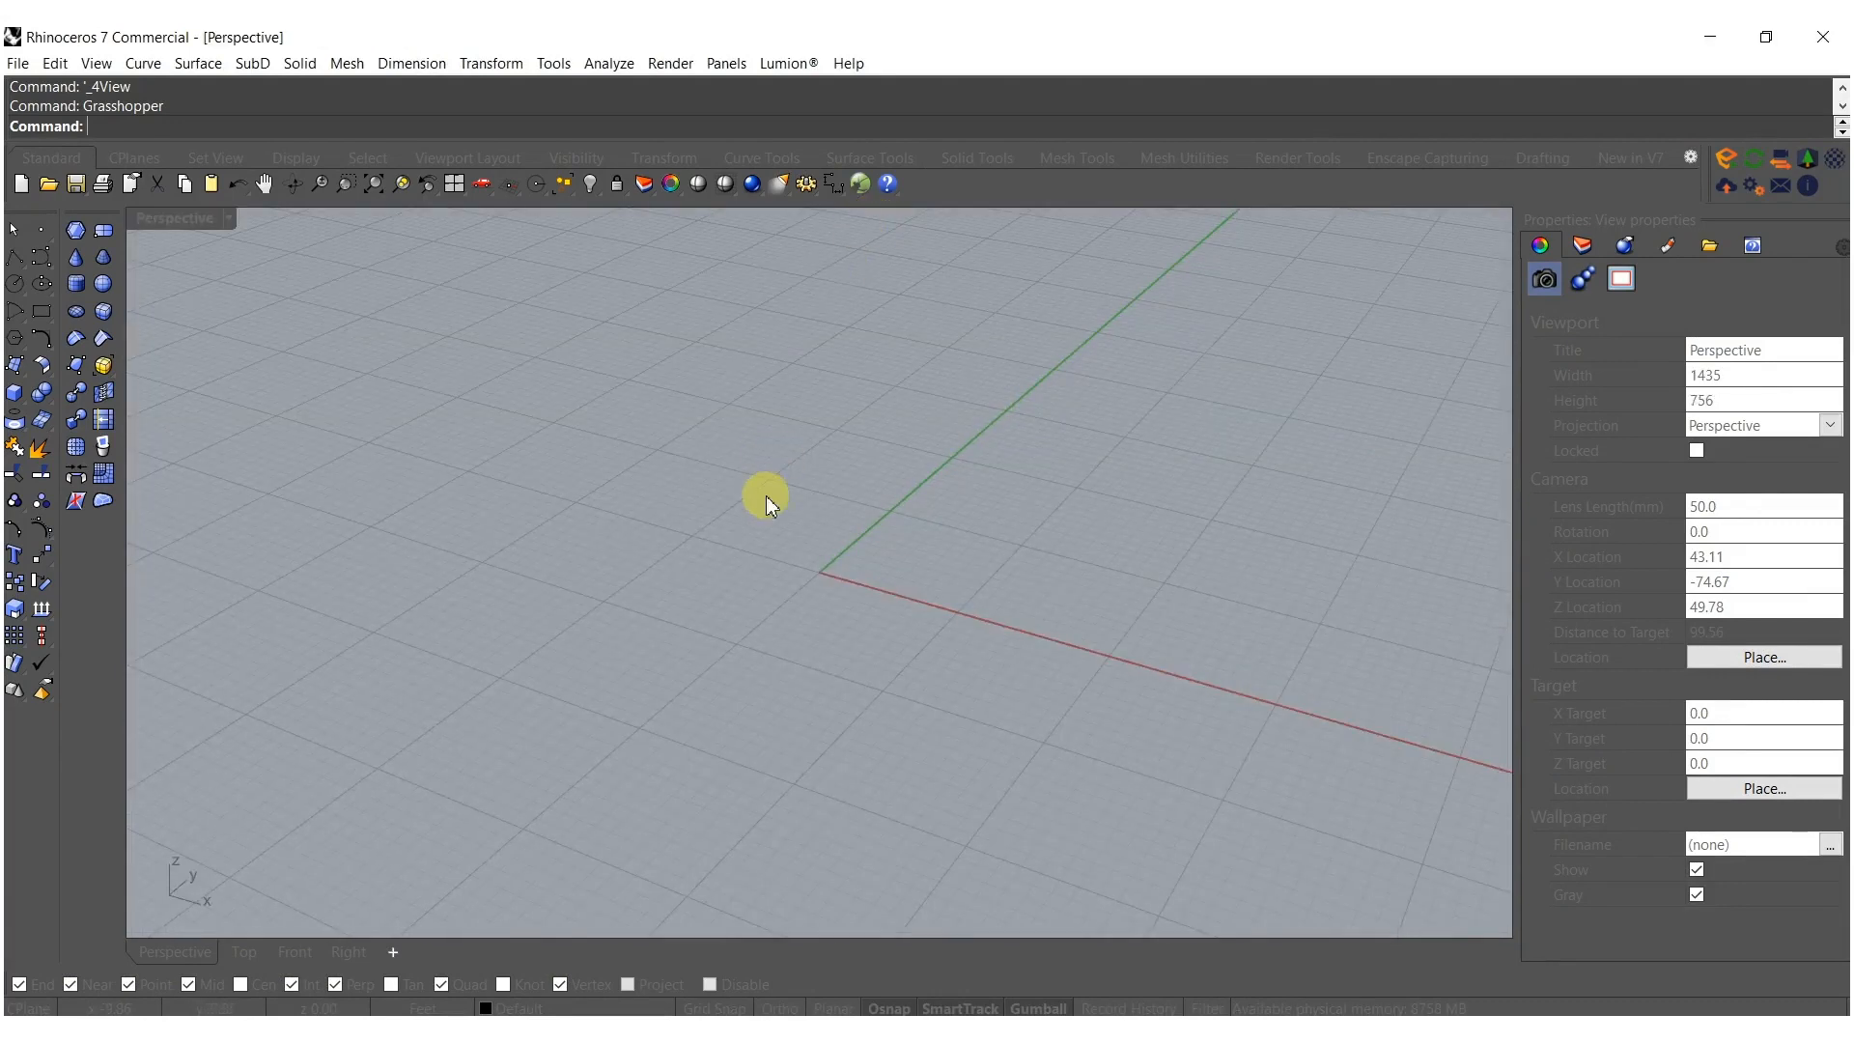
type("Grasshopper")
key("Return")
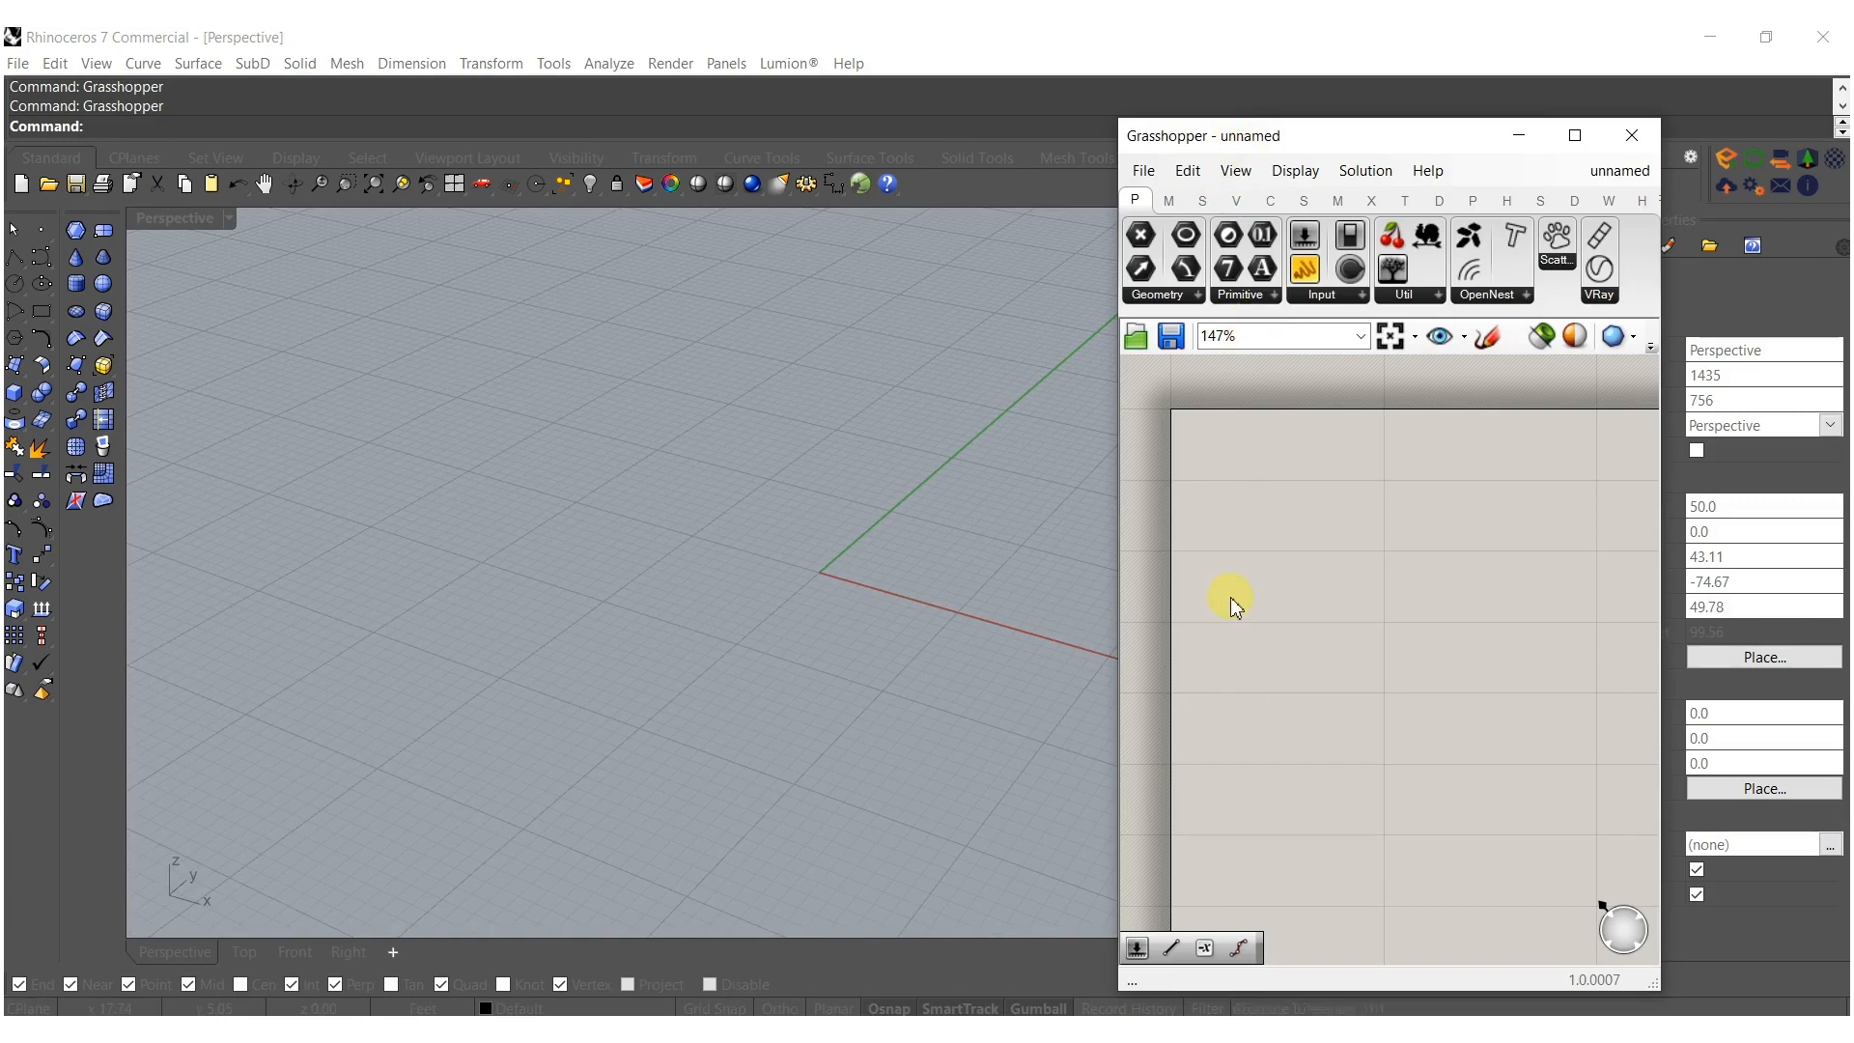
Add a Center Box component to the canvas and make room for its inputs.
double_click(1327, 555)
type("box")
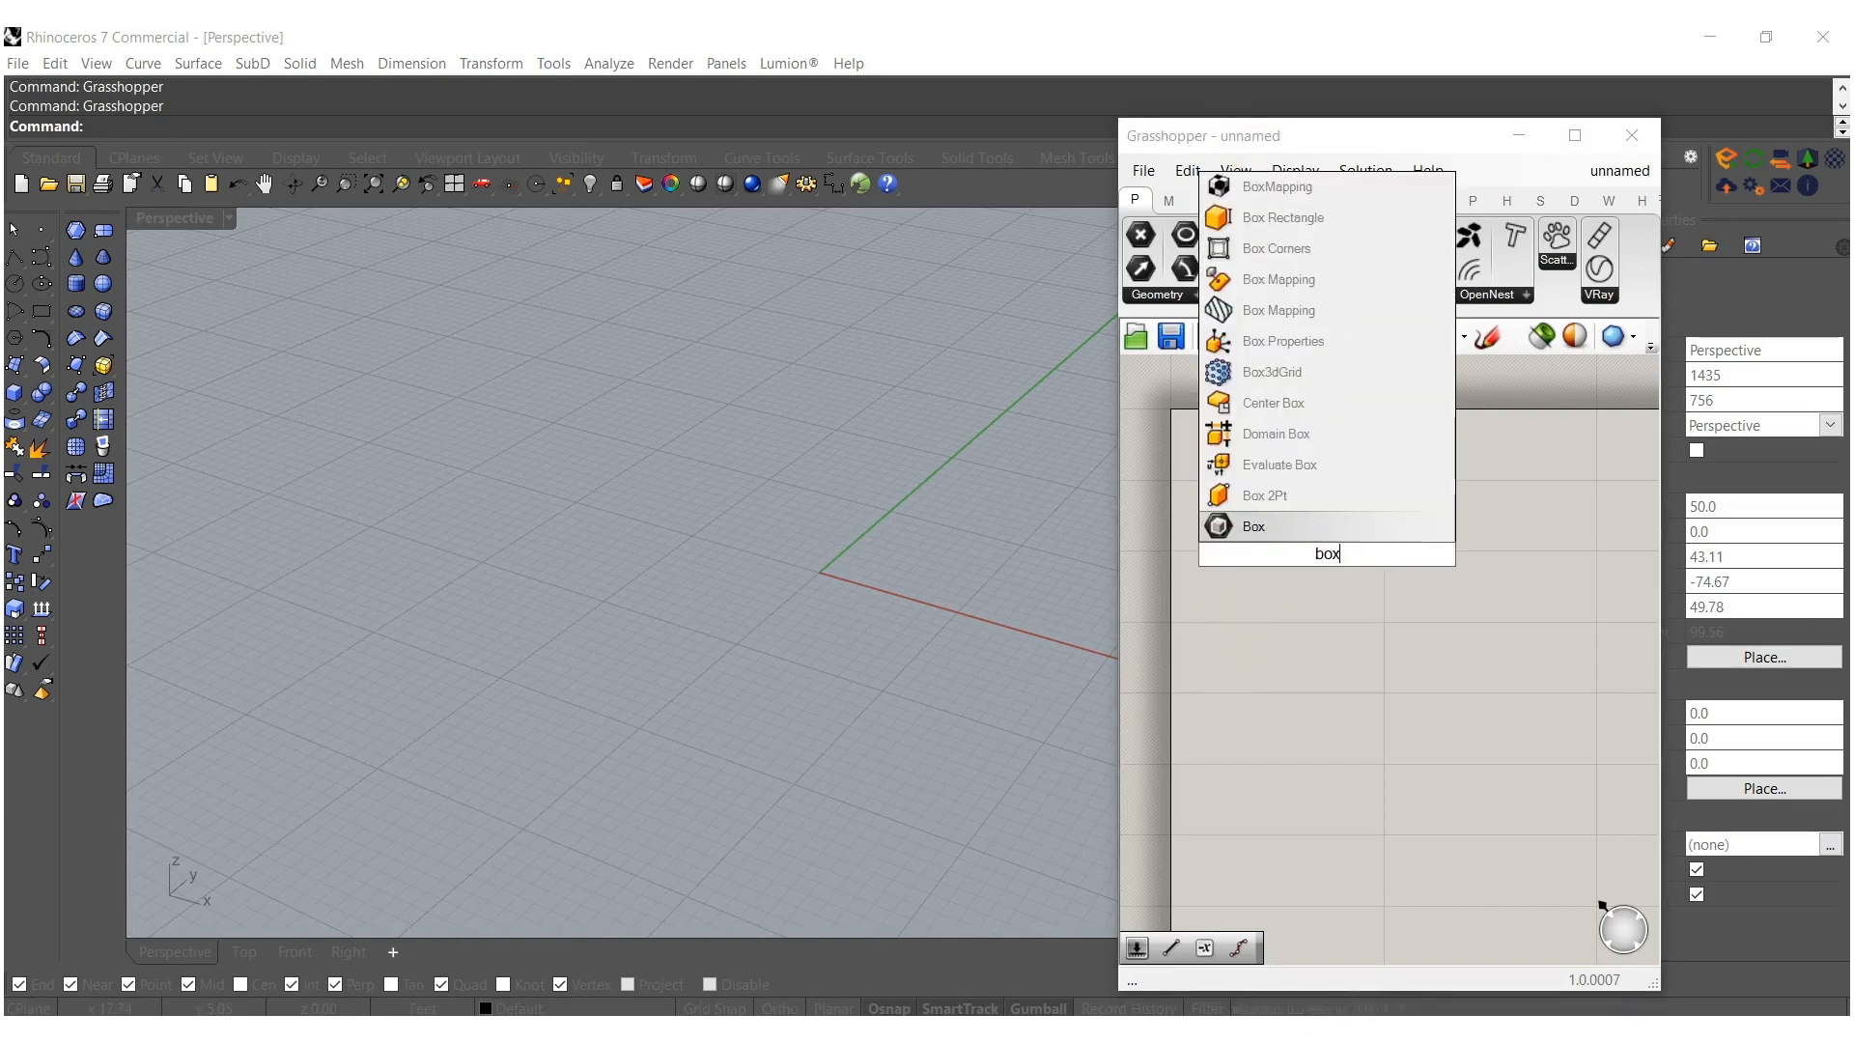
left_click(1284, 403)
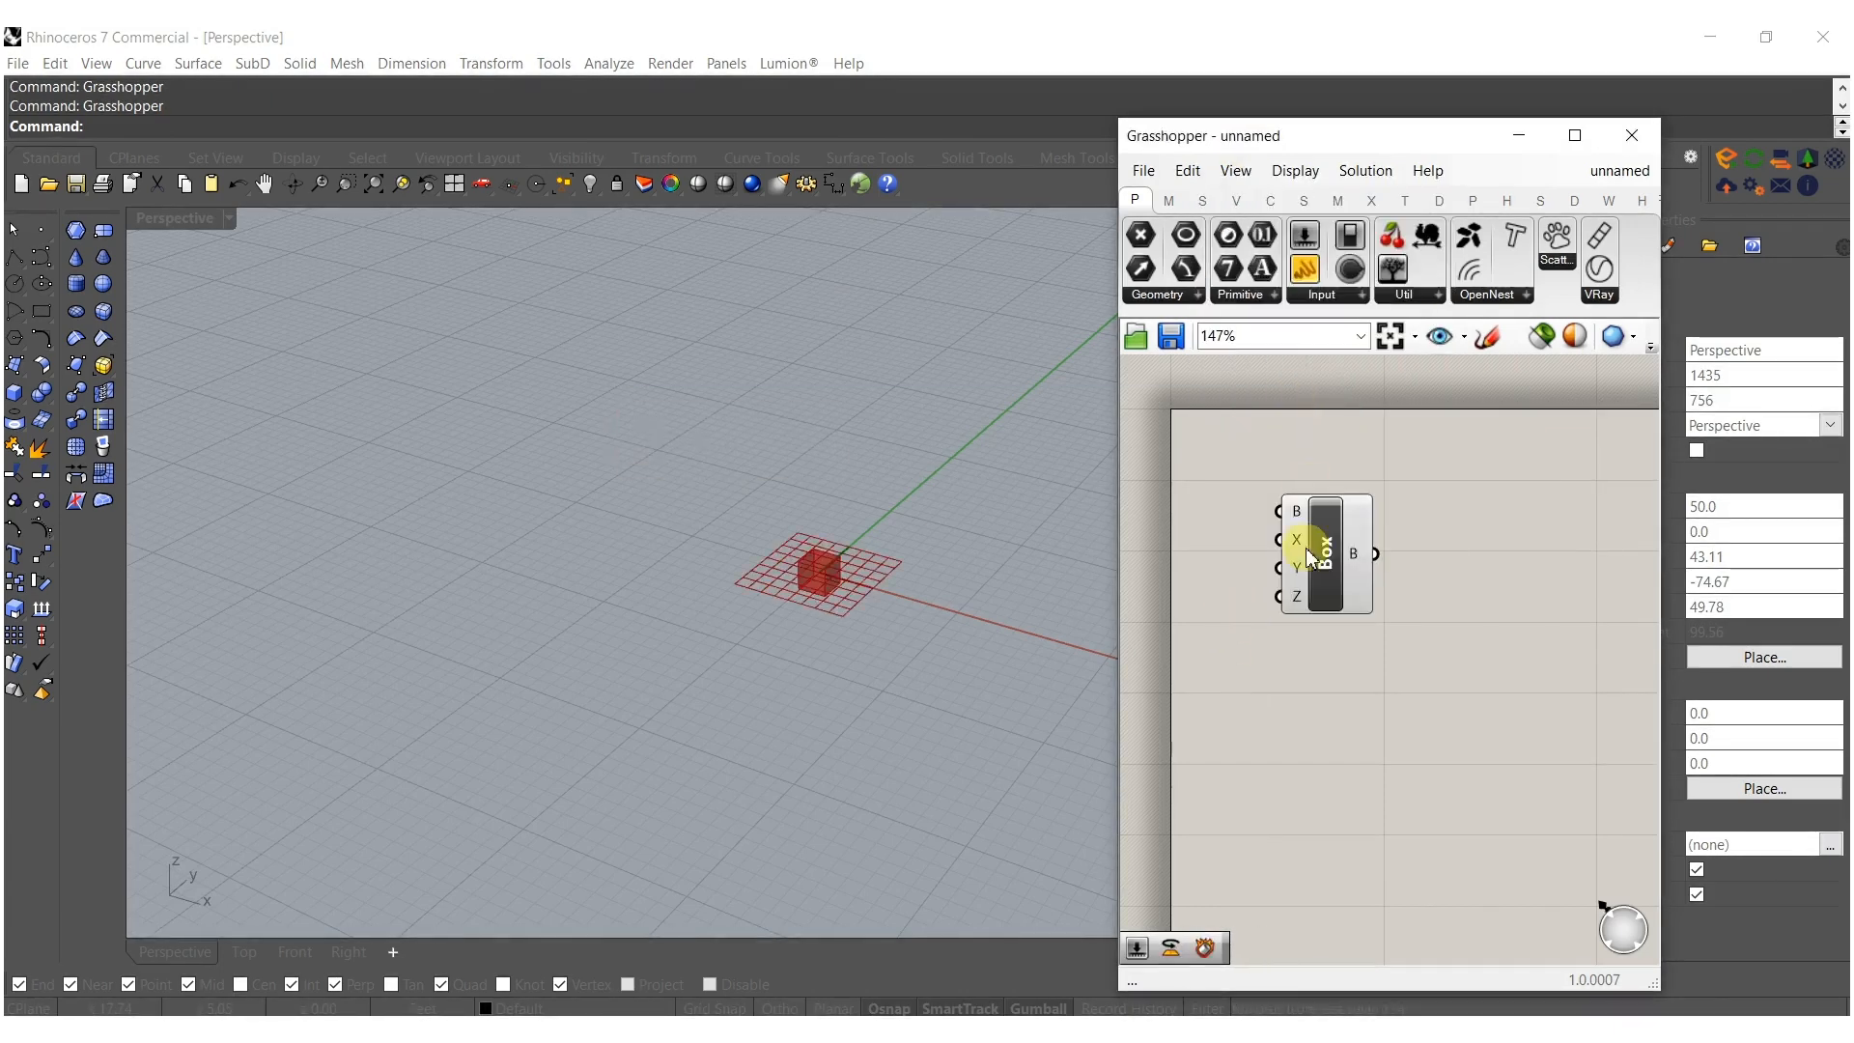
left_click_drag(1332, 552, 1404, 588)
Create a number slider with value 15 and connect it to the box's X, Y and Z inputs.
double_click(1271, 650)
type("15")
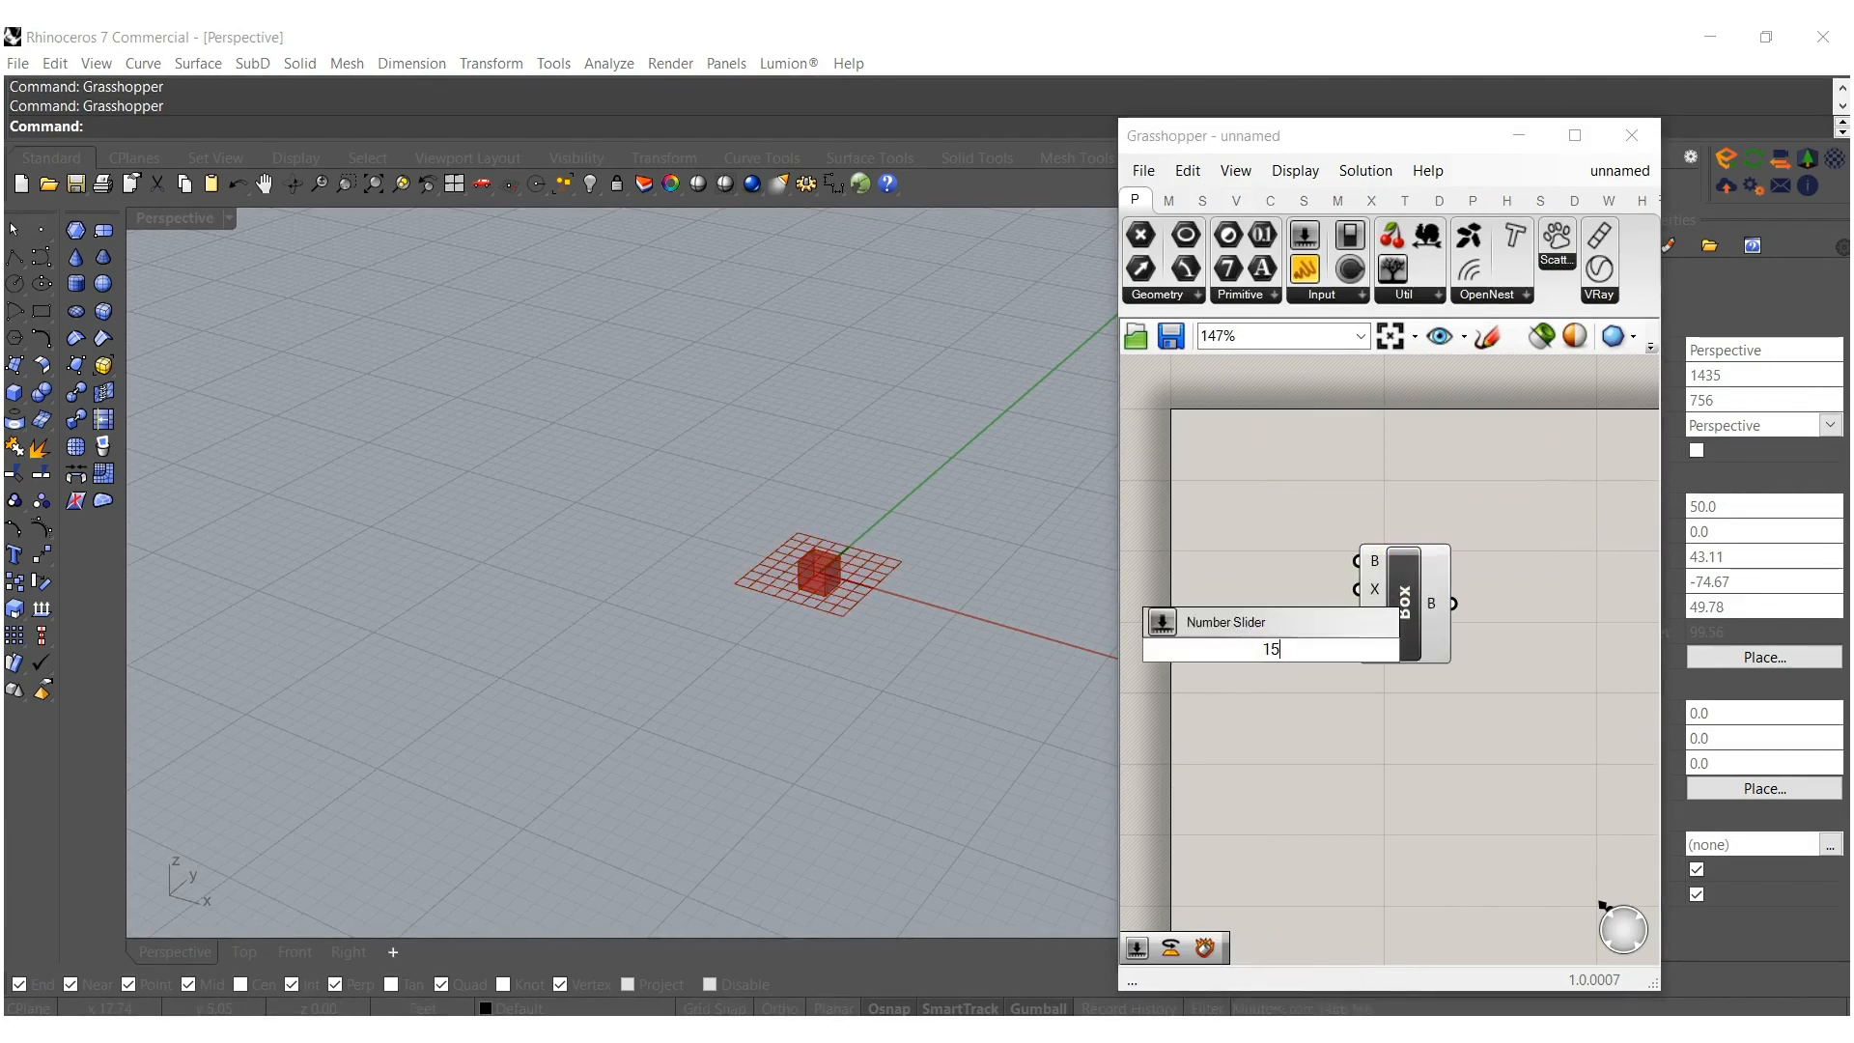
key("Return")
mouse_move(1311, 652)
left_mouse_down()
mouse_move(1225, 629)
mouse_move(1328, 618)
mouse_move(1359, 641)
mouse_move(1292, 628)
left_mouse_up()
right_click_drag(1535, 649, 1442, 628)
left_click(1442, 628)
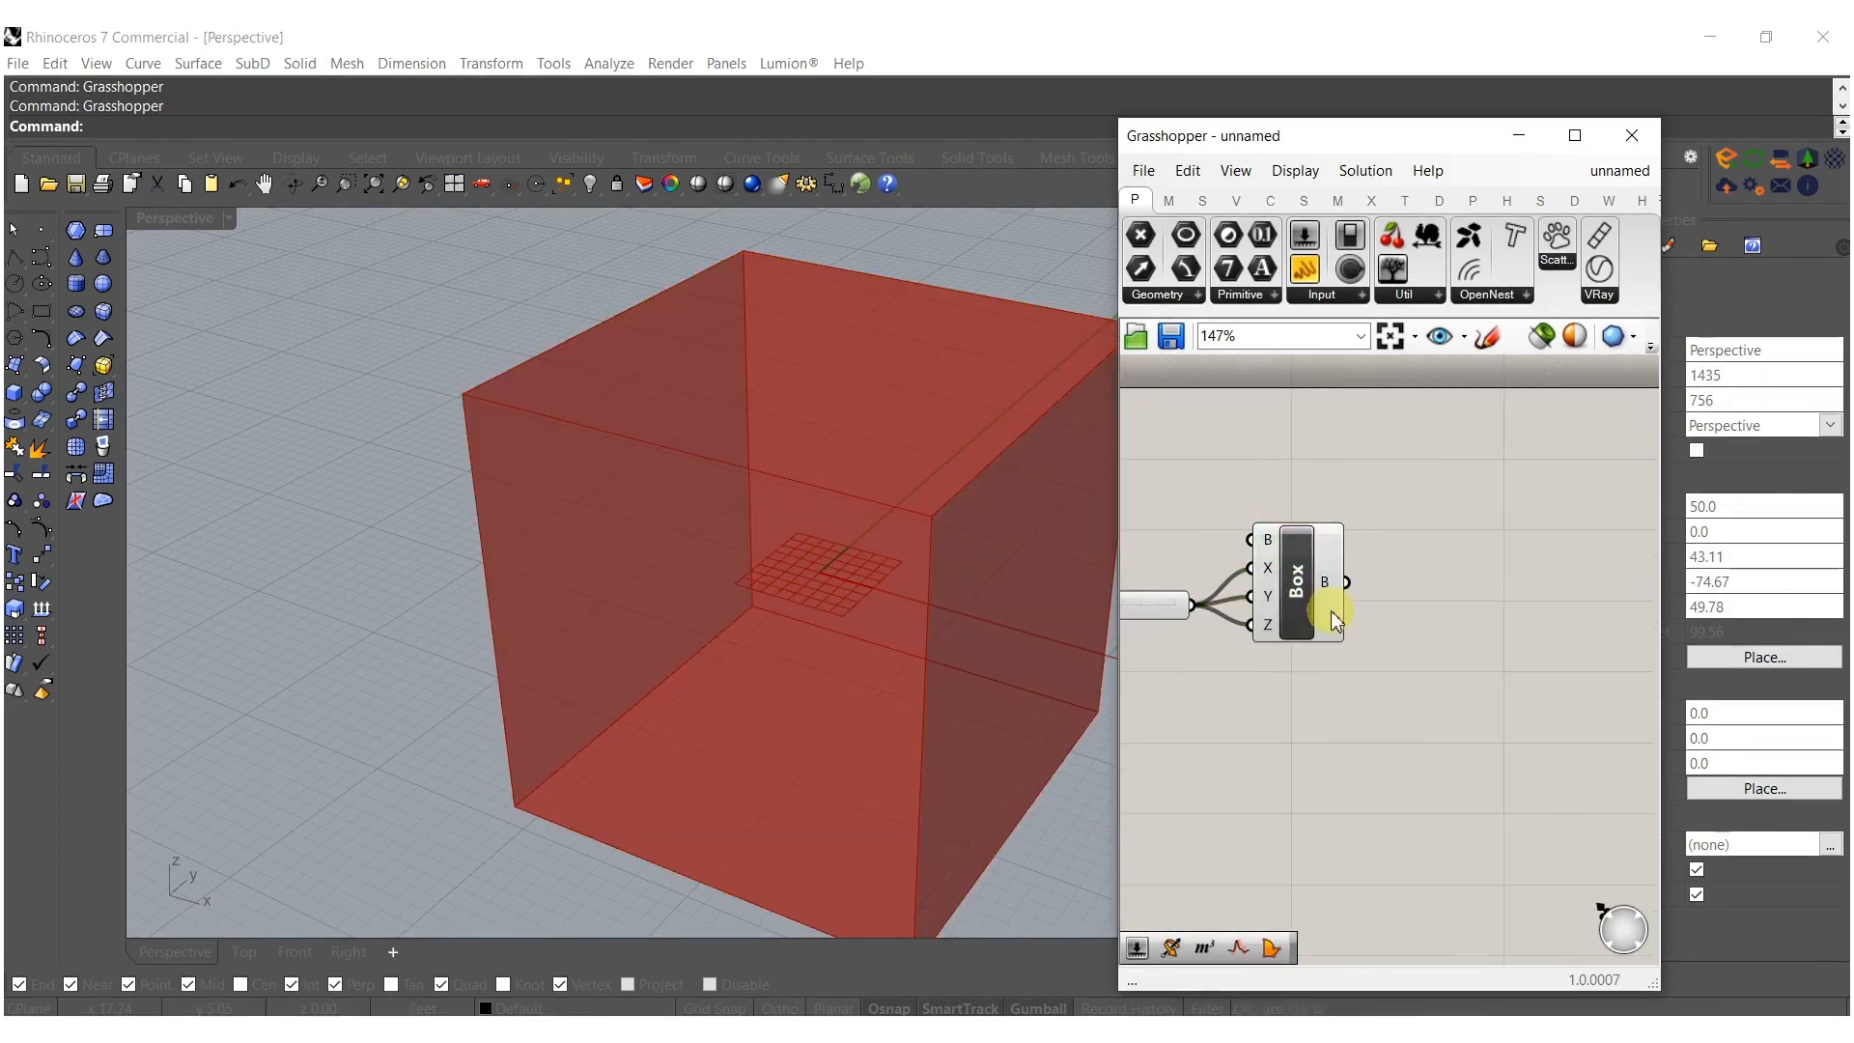
Add a Rotate component, feed it the box geometry and set its angle input to degrees.
double_click(1434, 594)
type("rot")
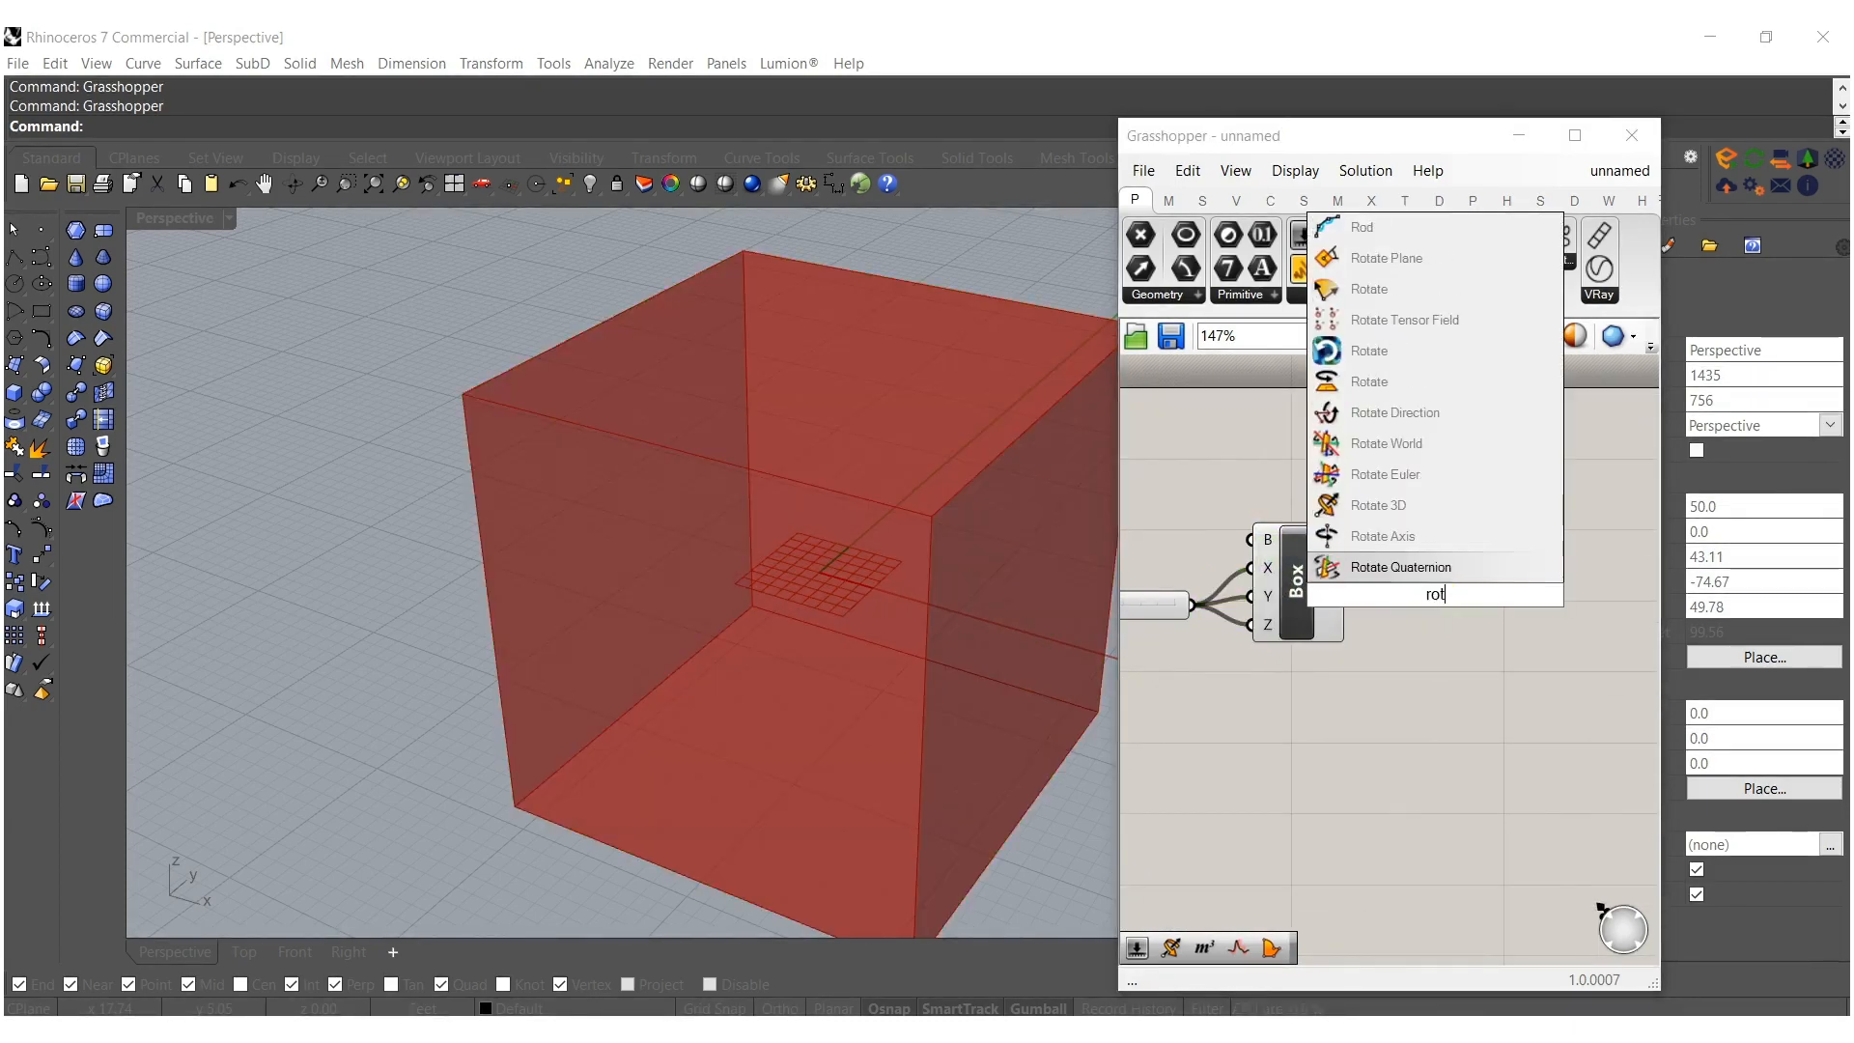
left_click(1369, 289)
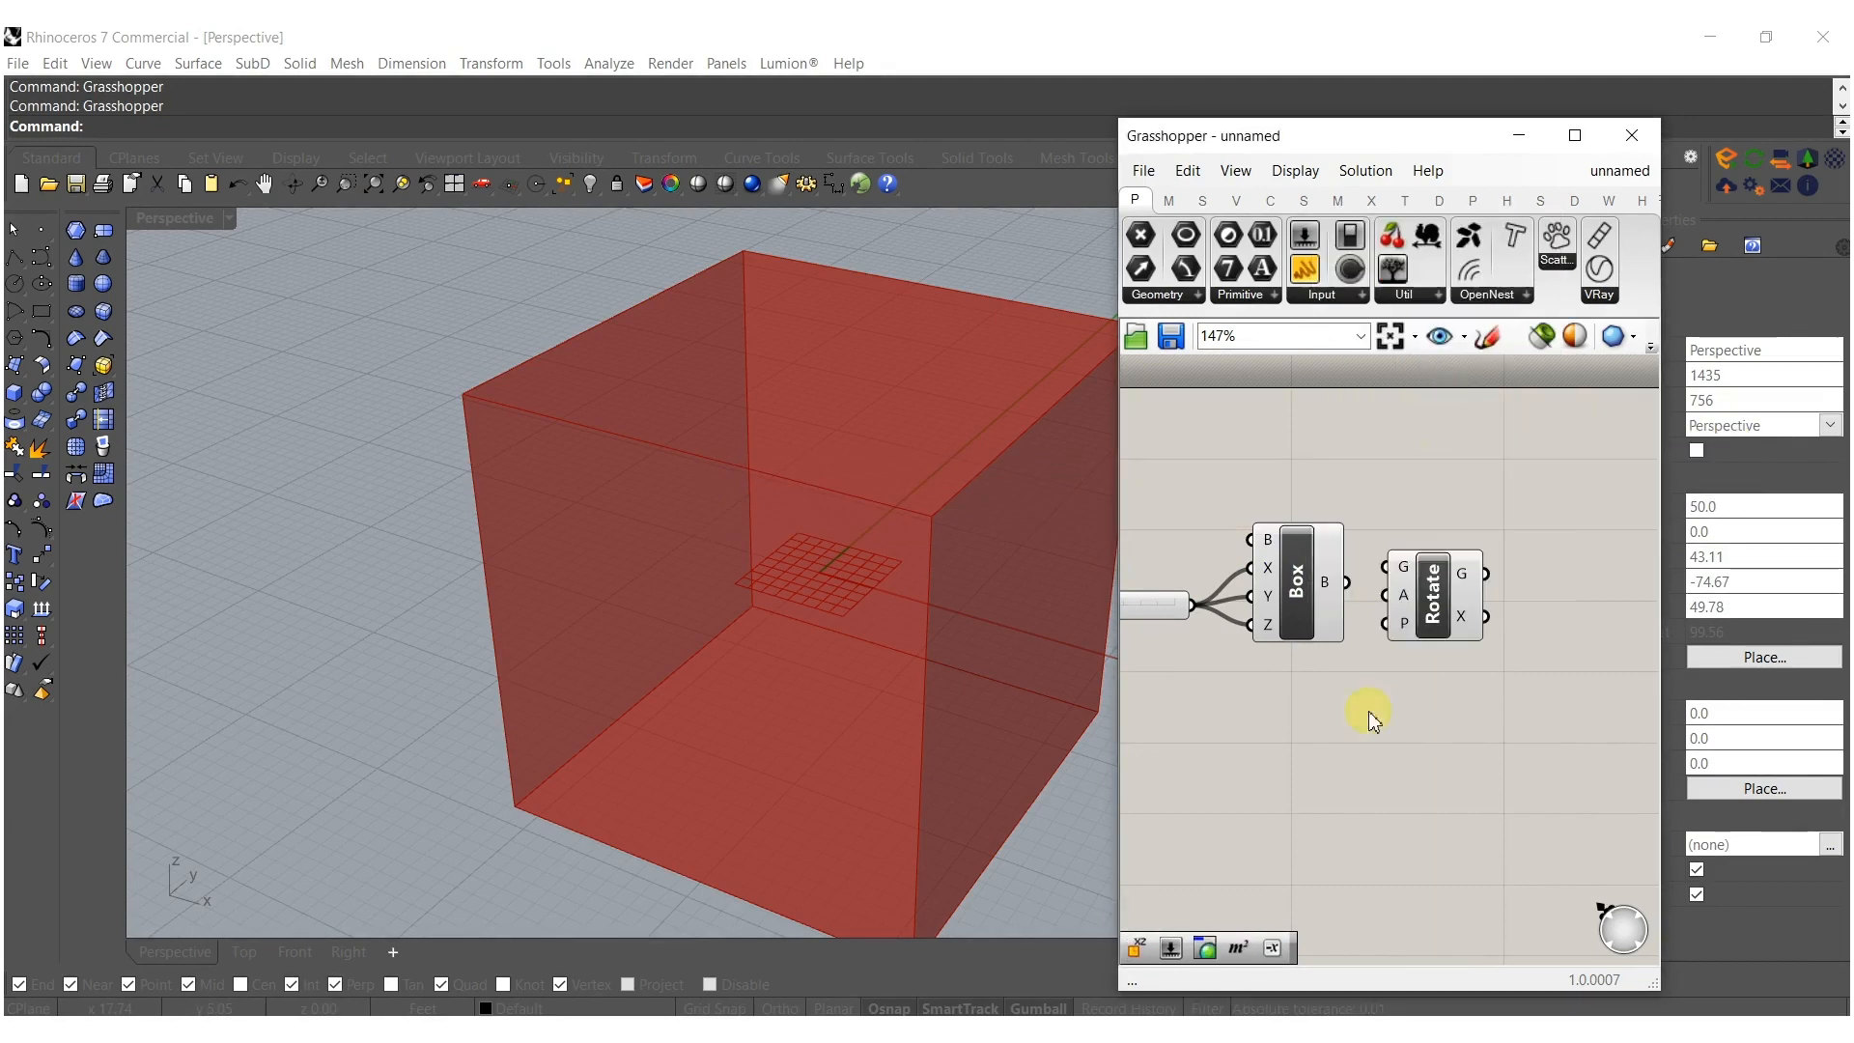
left_click_drag(1361, 603, 1387, 566)
right_click(1400, 591)
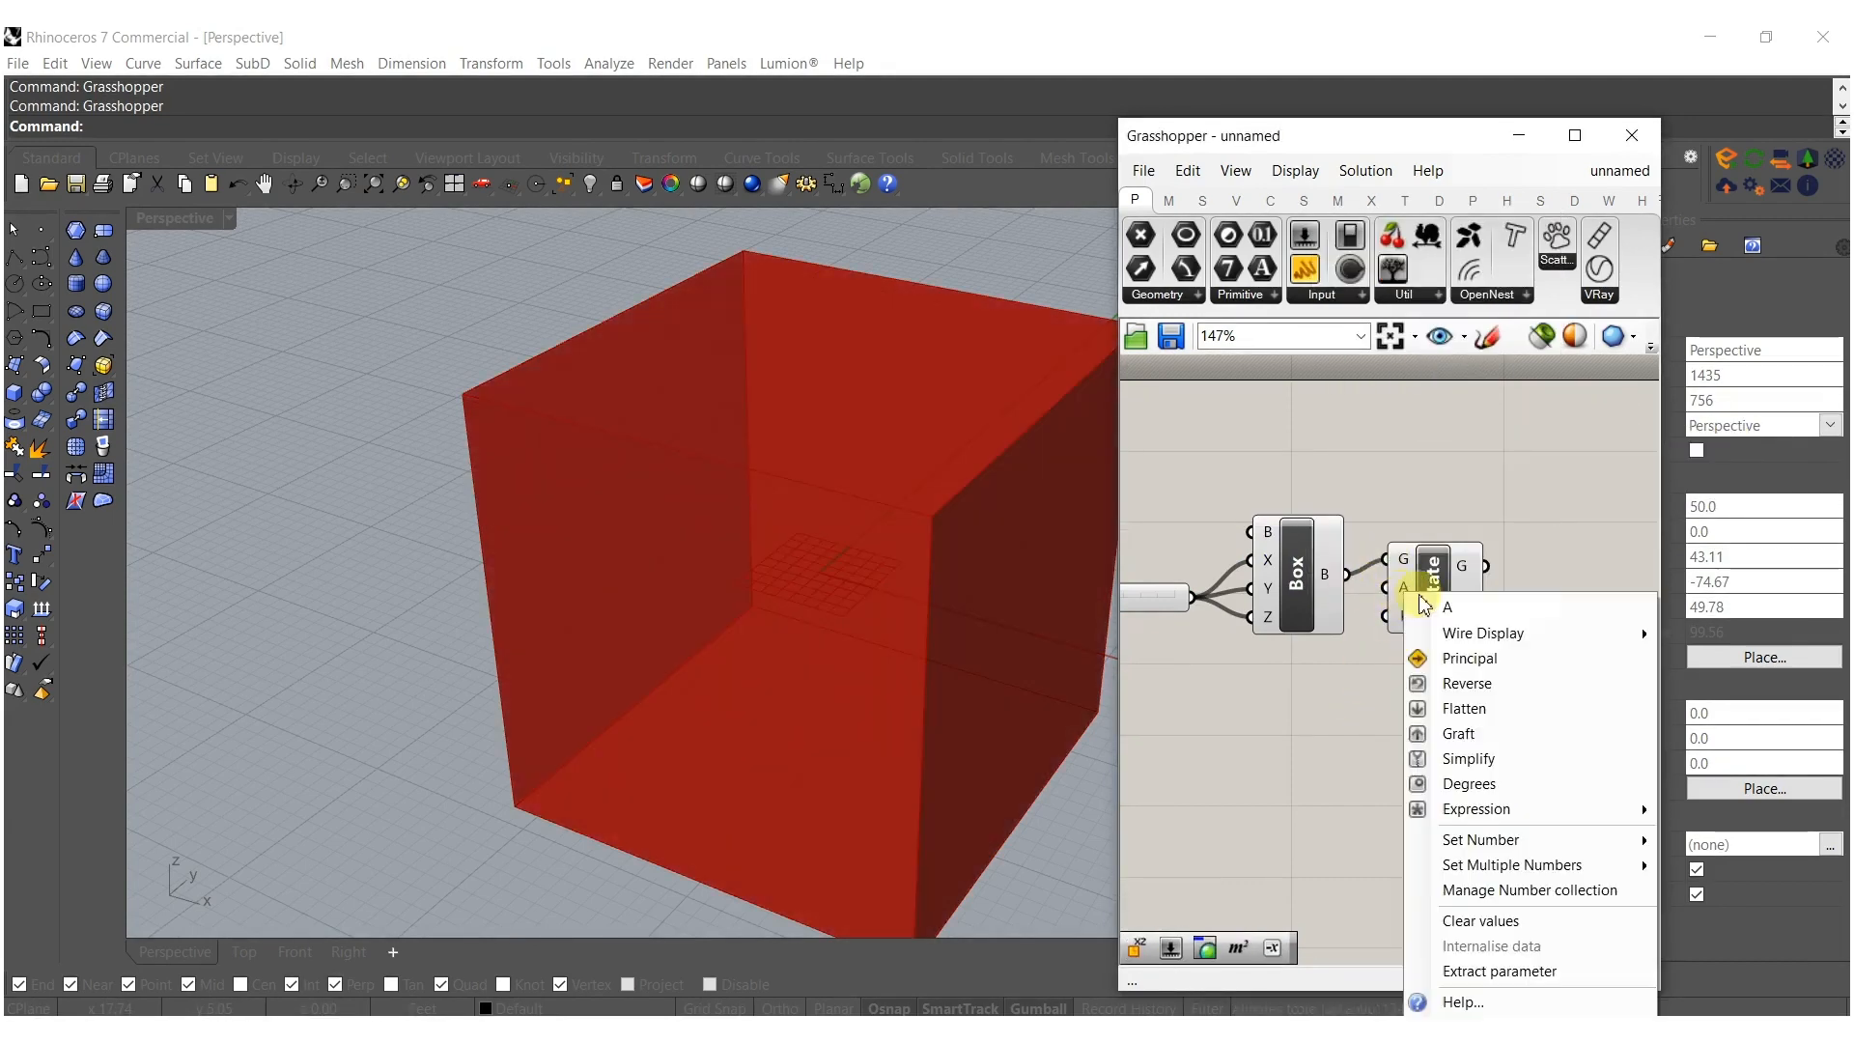
left_click(1482, 758)
left_click_drag(1434, 599, 1530, 622)
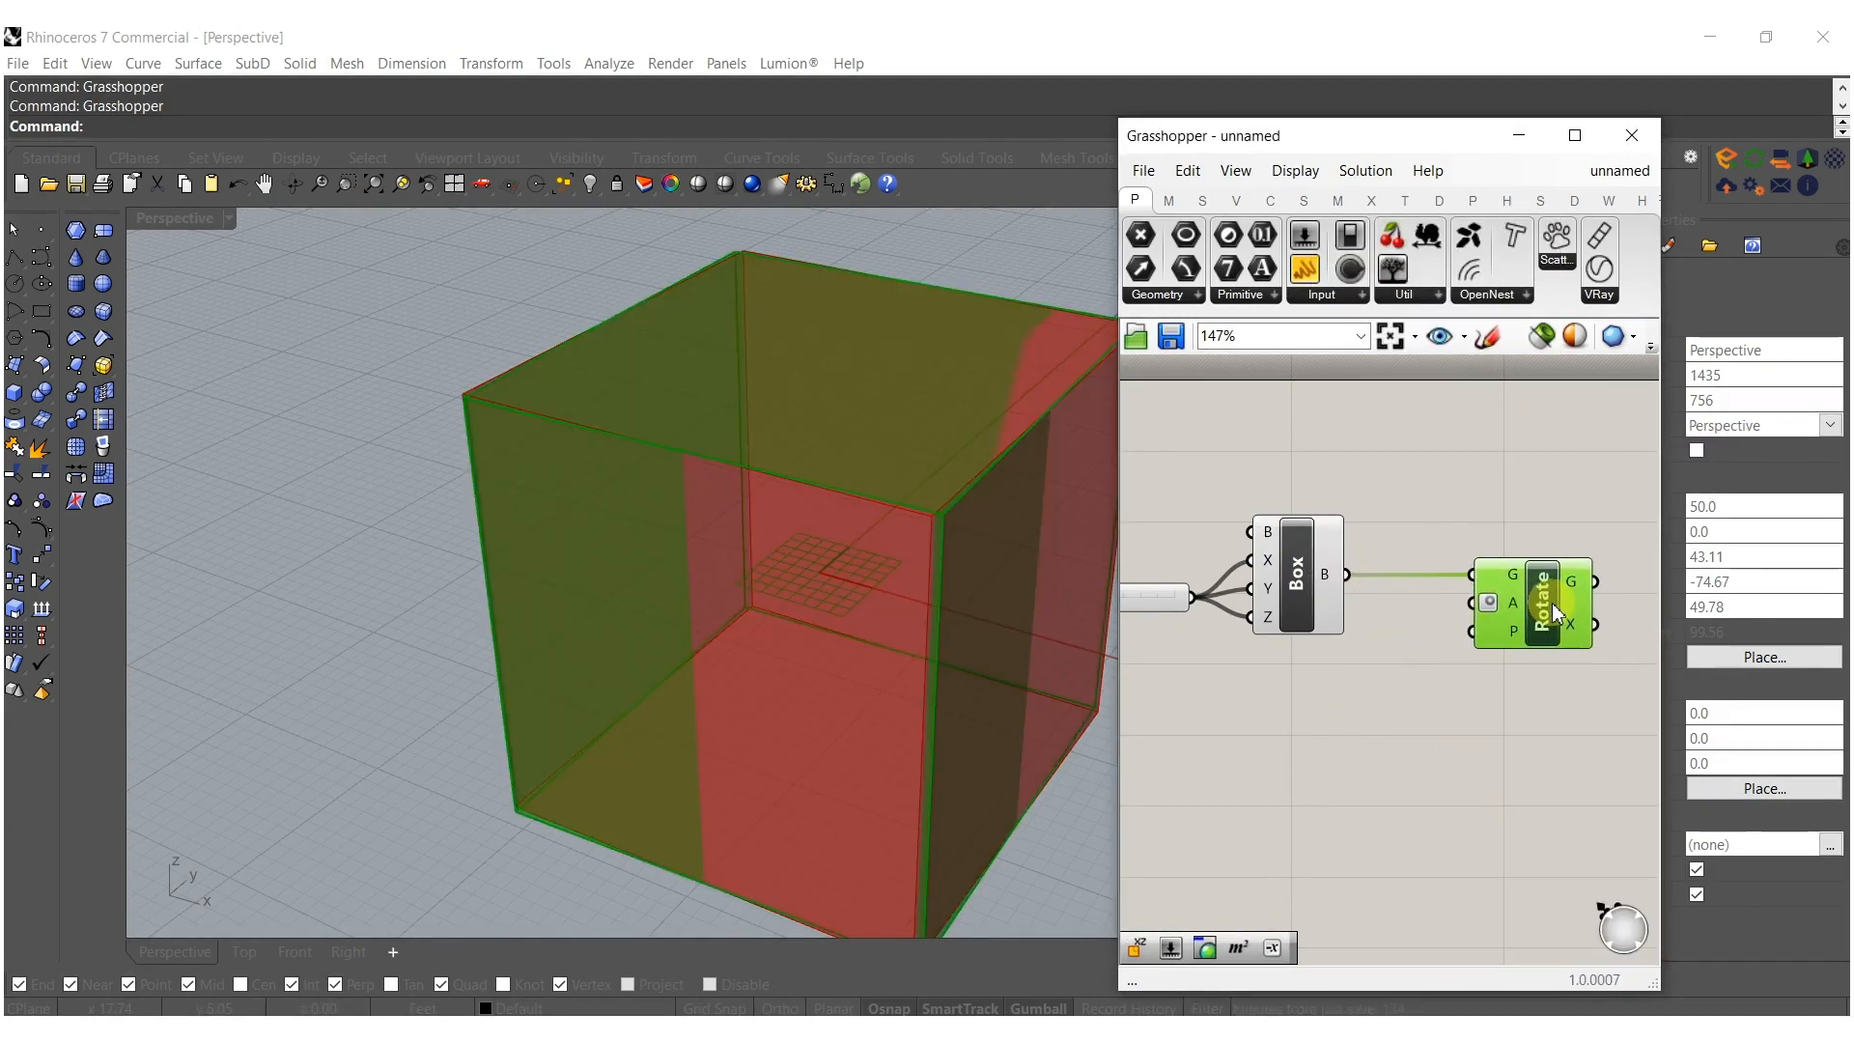
Create a value of 45 and connect it to the Rotate component's angle input.
left_click(1405, 719)
double_click(1404, 719)
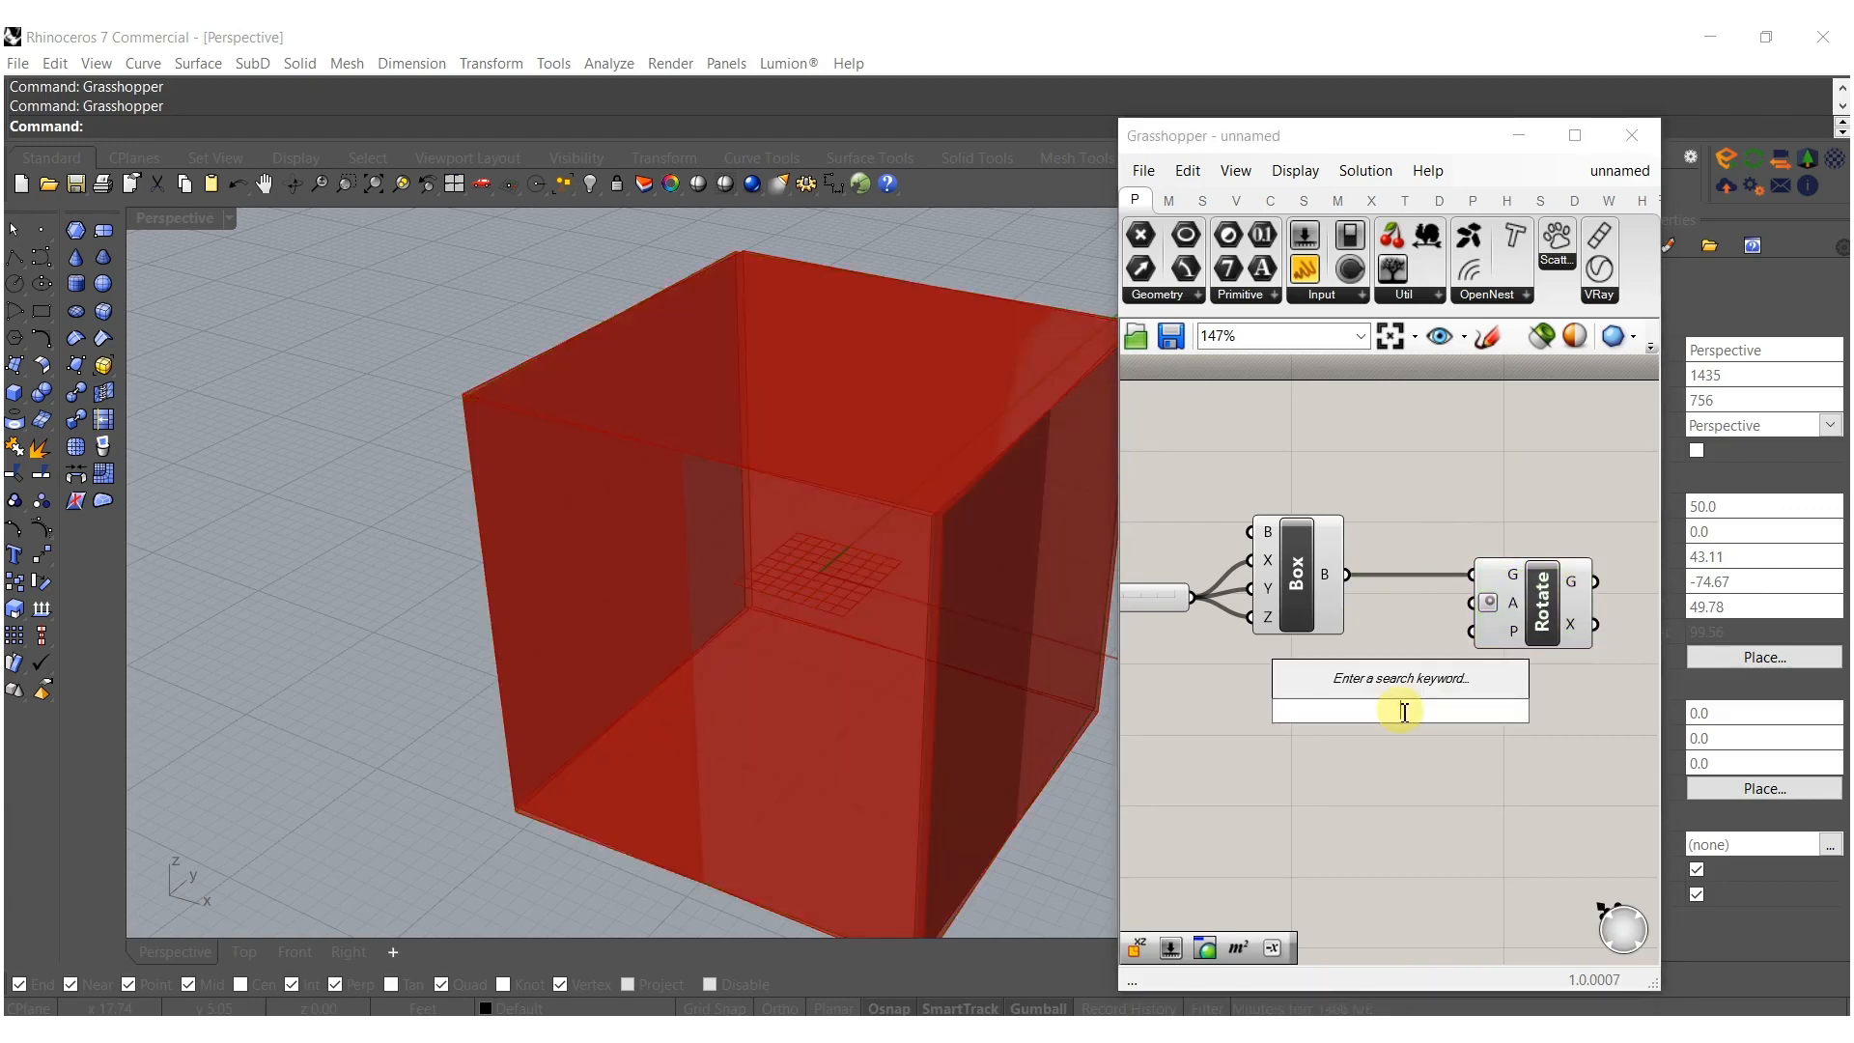
type("45")
key("Return")
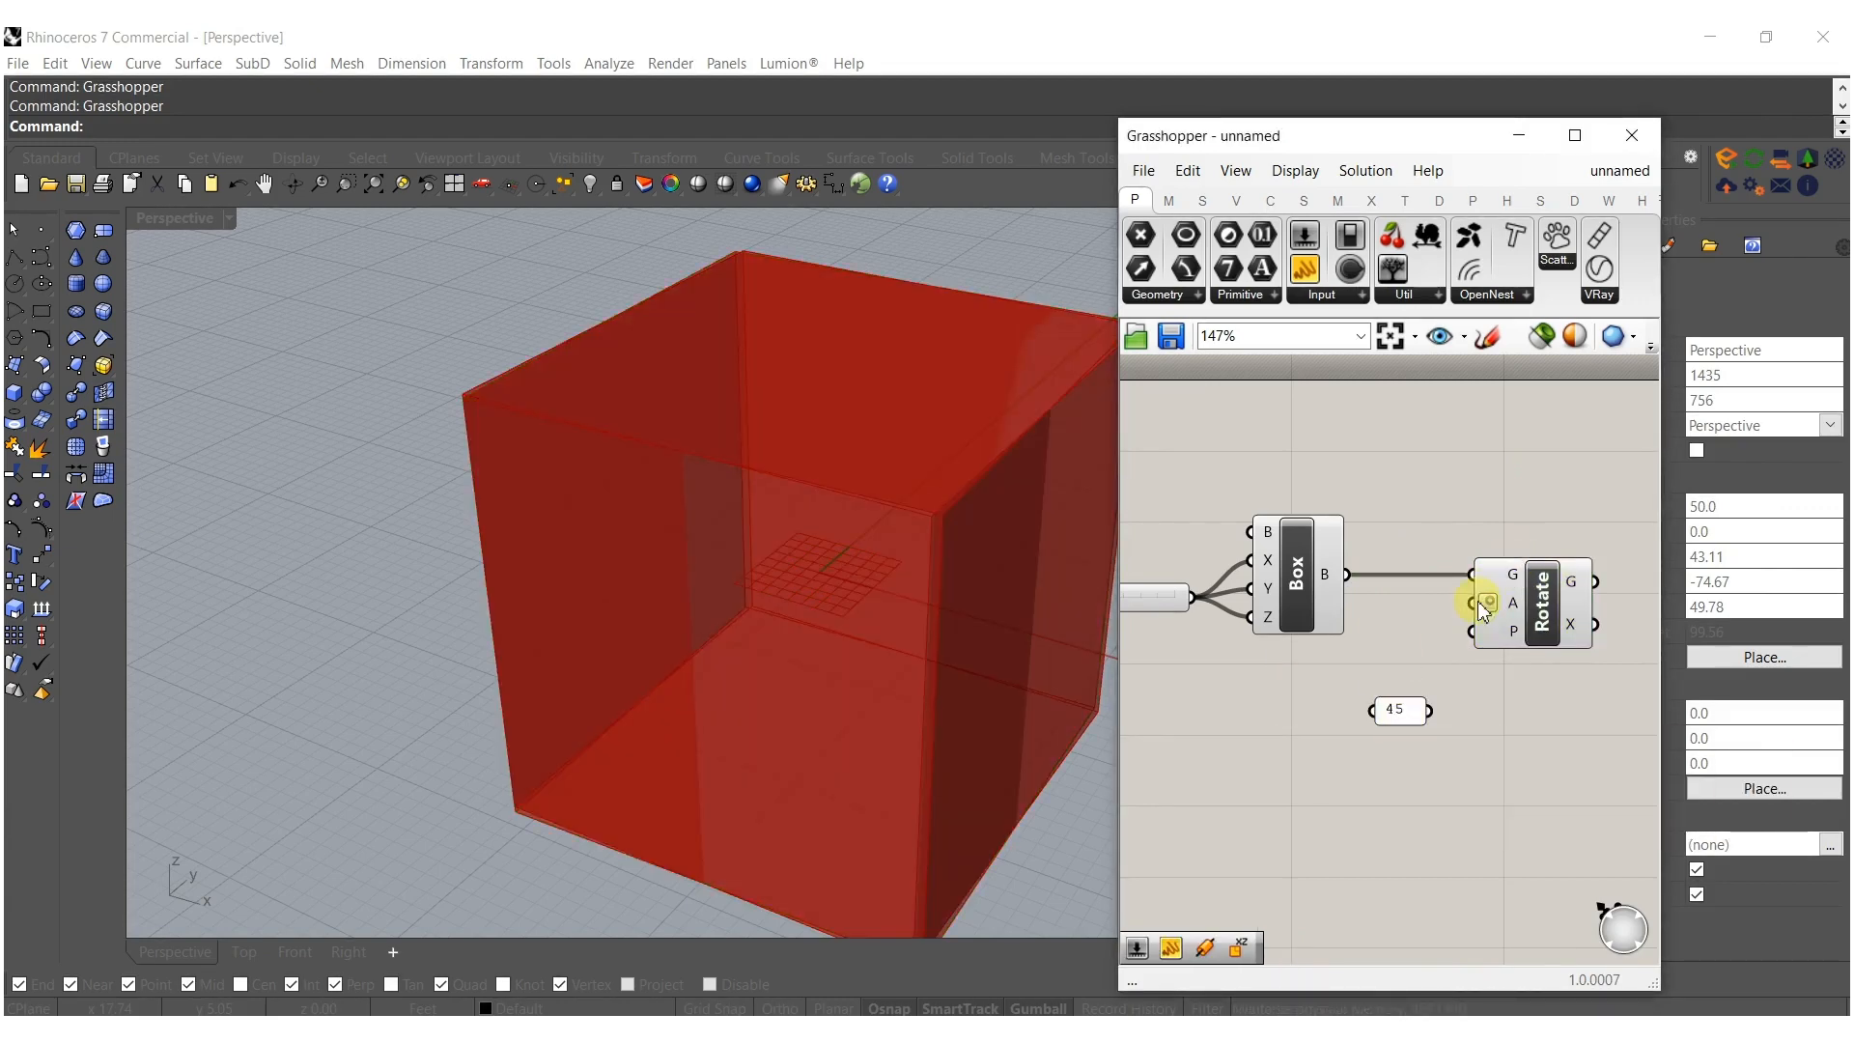
left_click_drag(1453, 693, 1409, 625)
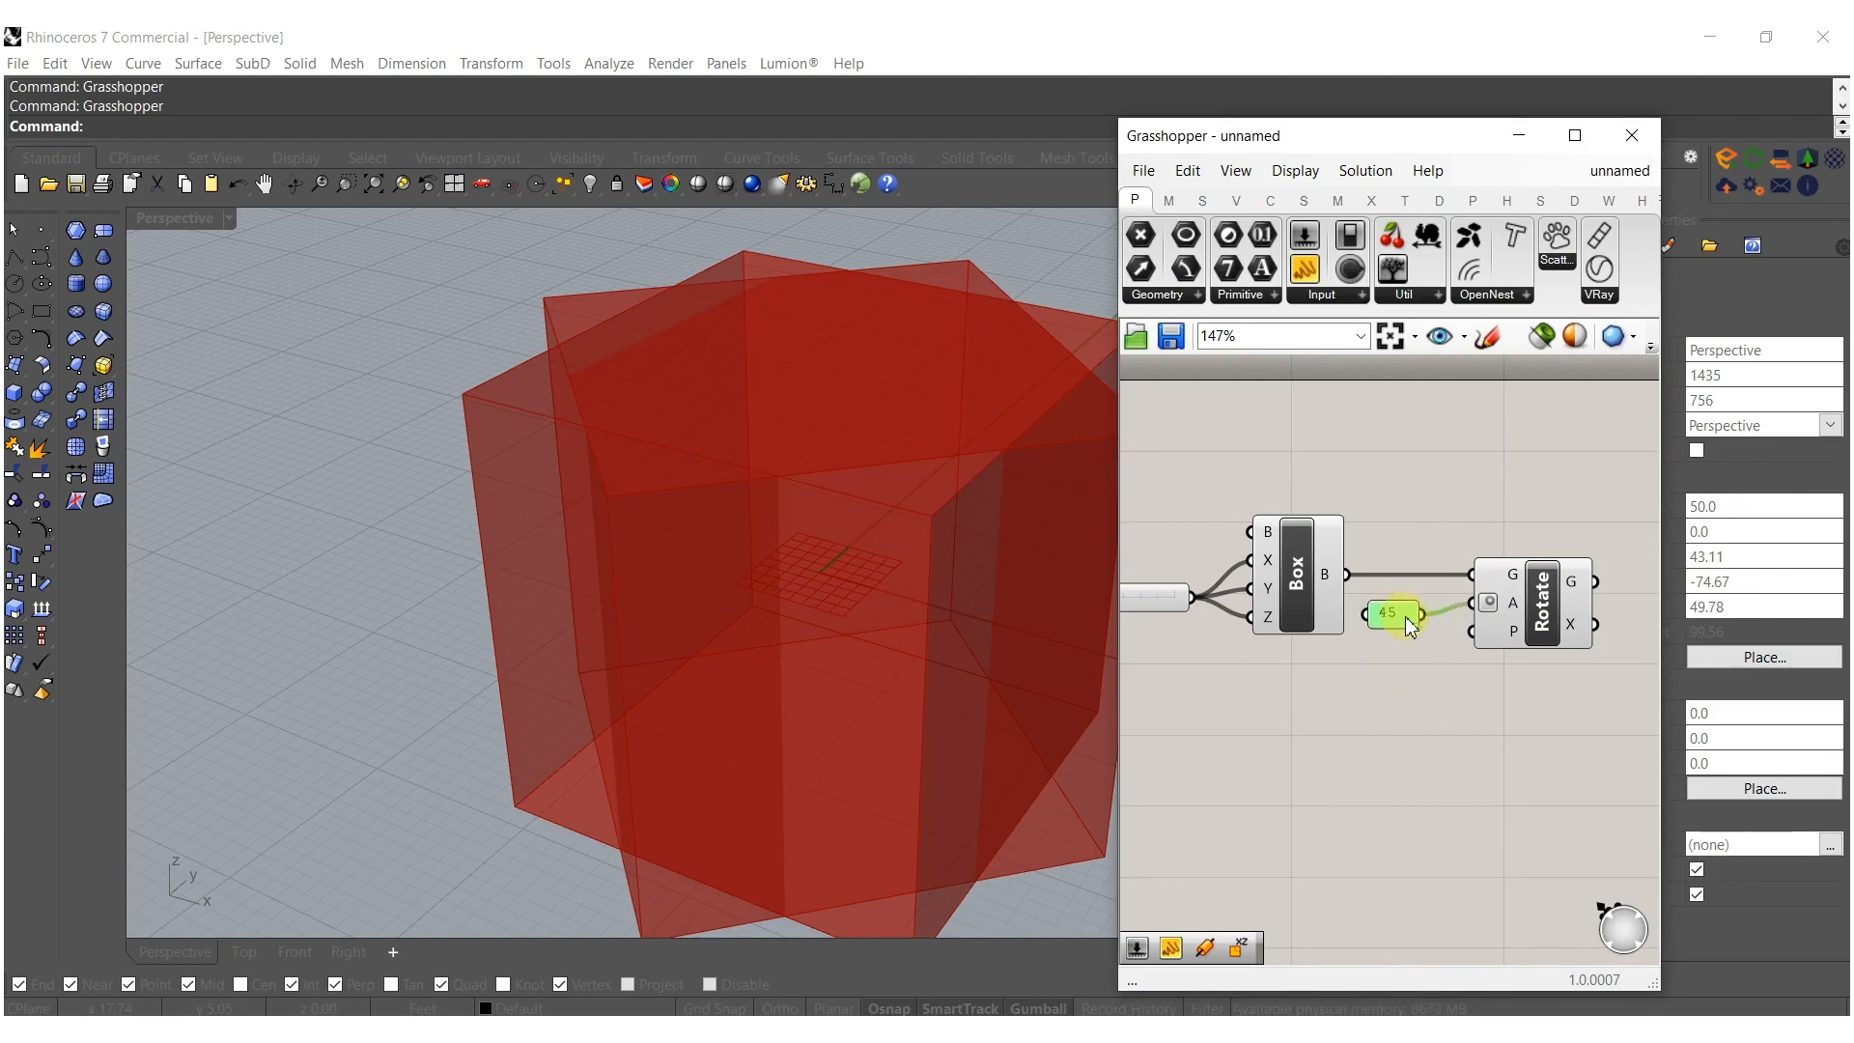
Duplicate the Rotate component and feed the first rotation's geometry output into the copy.
right_click_drag(1541, 618, 1300, 623)
left_click_drag(1299, 625, 1488, 625, "alt")
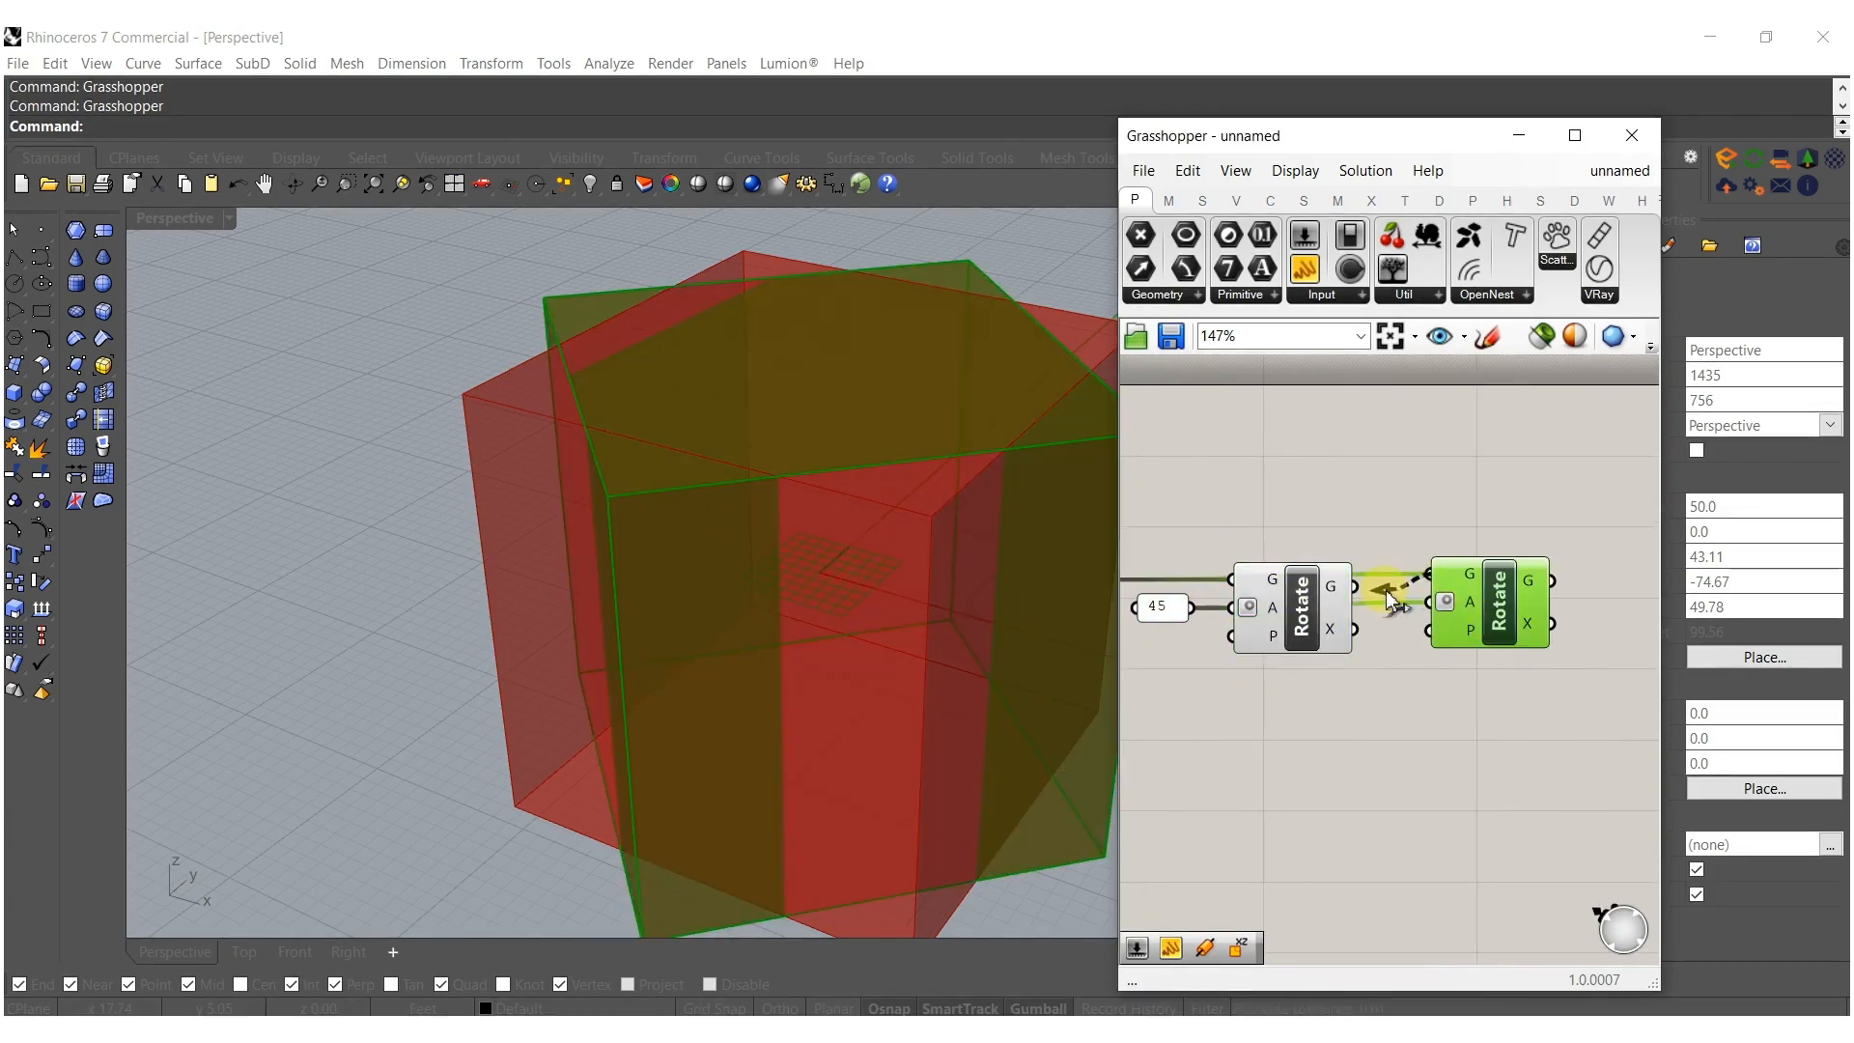
left_click_drag(1392, 594, 1356, 586)
left_click_drag(1483, 605, 1501, 617)
left_click(1386, 678)
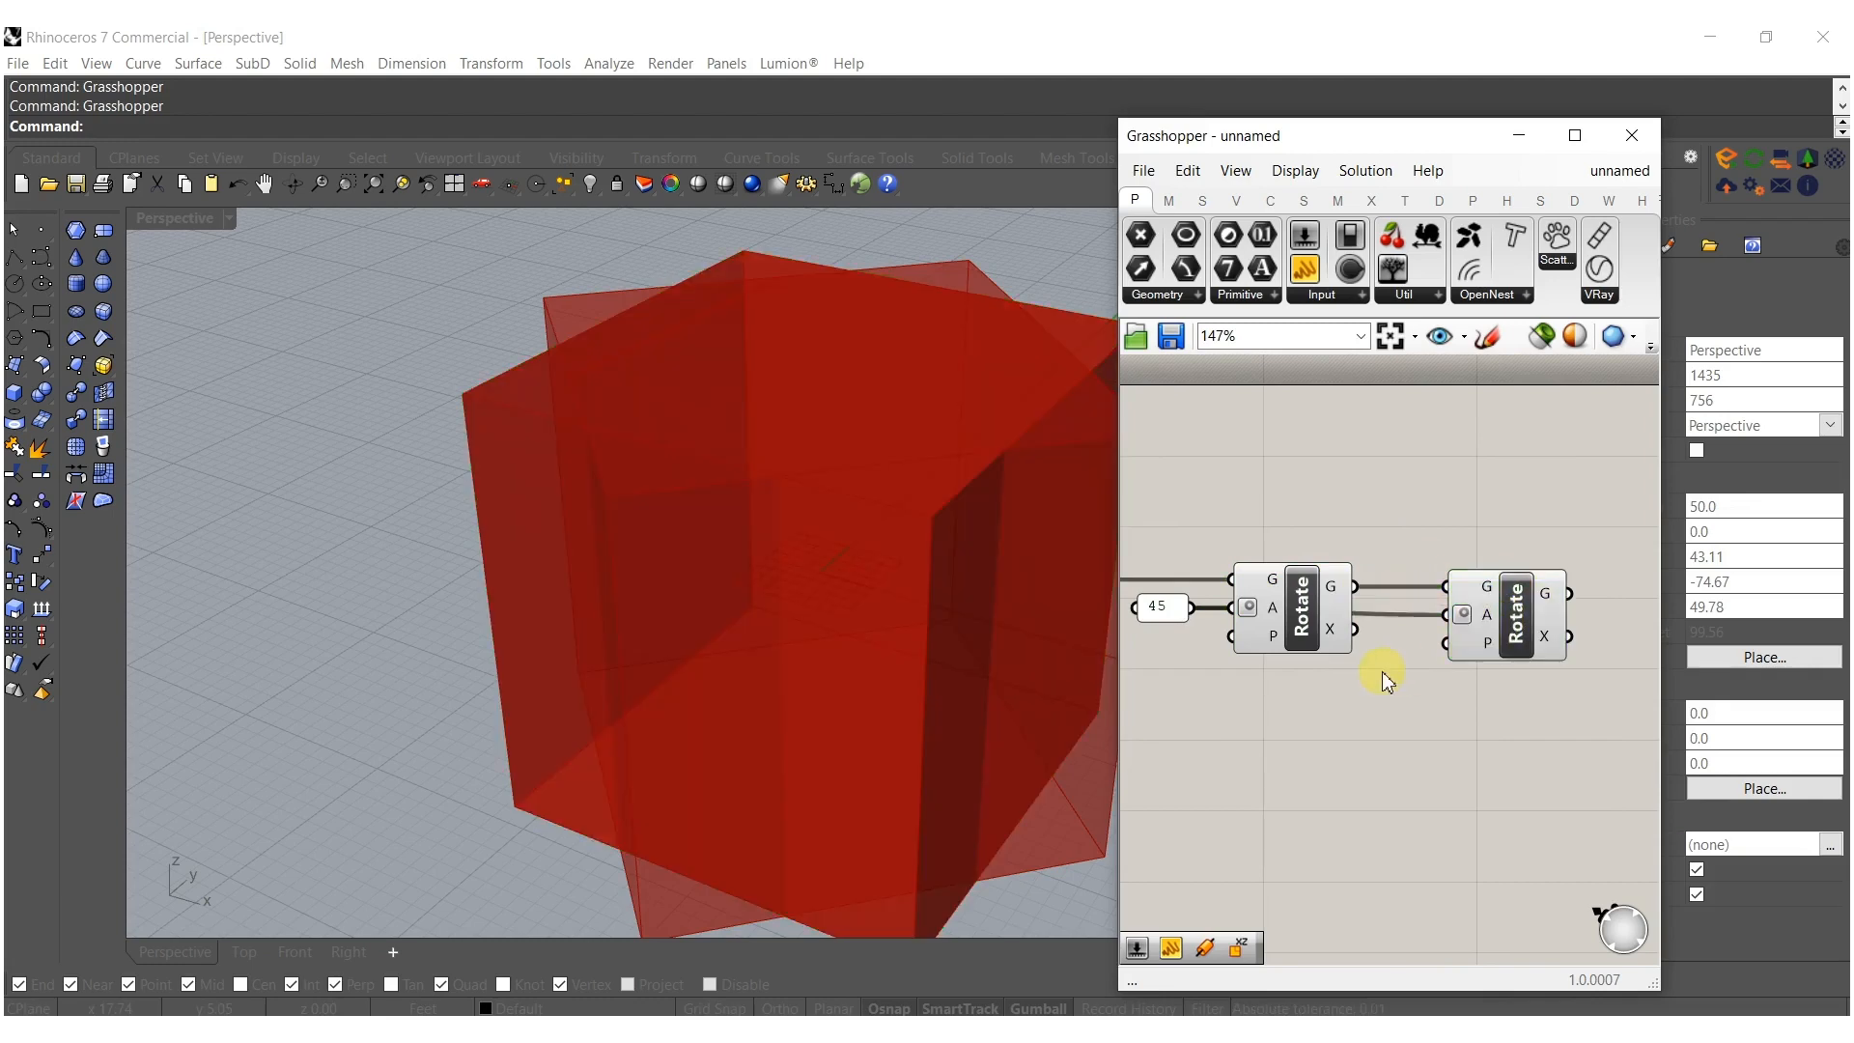
Add an XZ Plane component and connect it to the second Rotate component's plane input.
double_click(1386, 679)
type("xz")
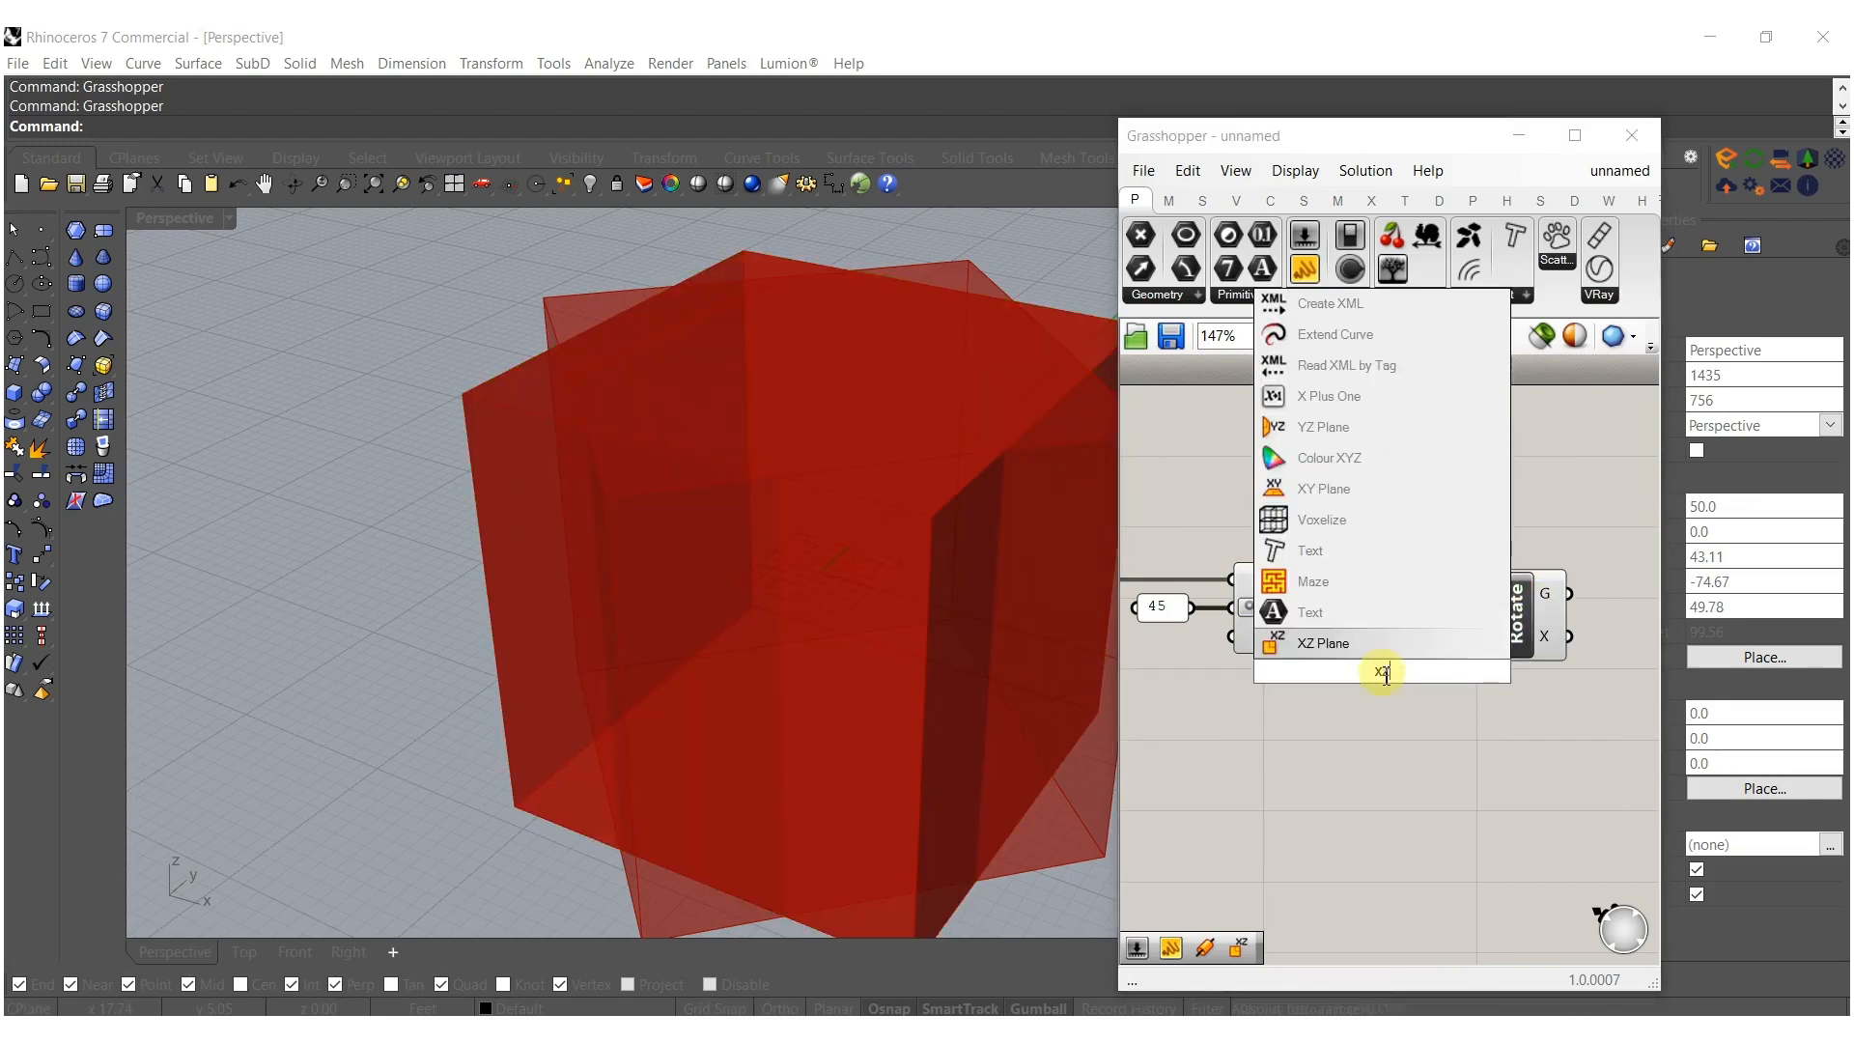
left_click(1354, 644)
left_click_drag(1444, 657, 1447, 649)
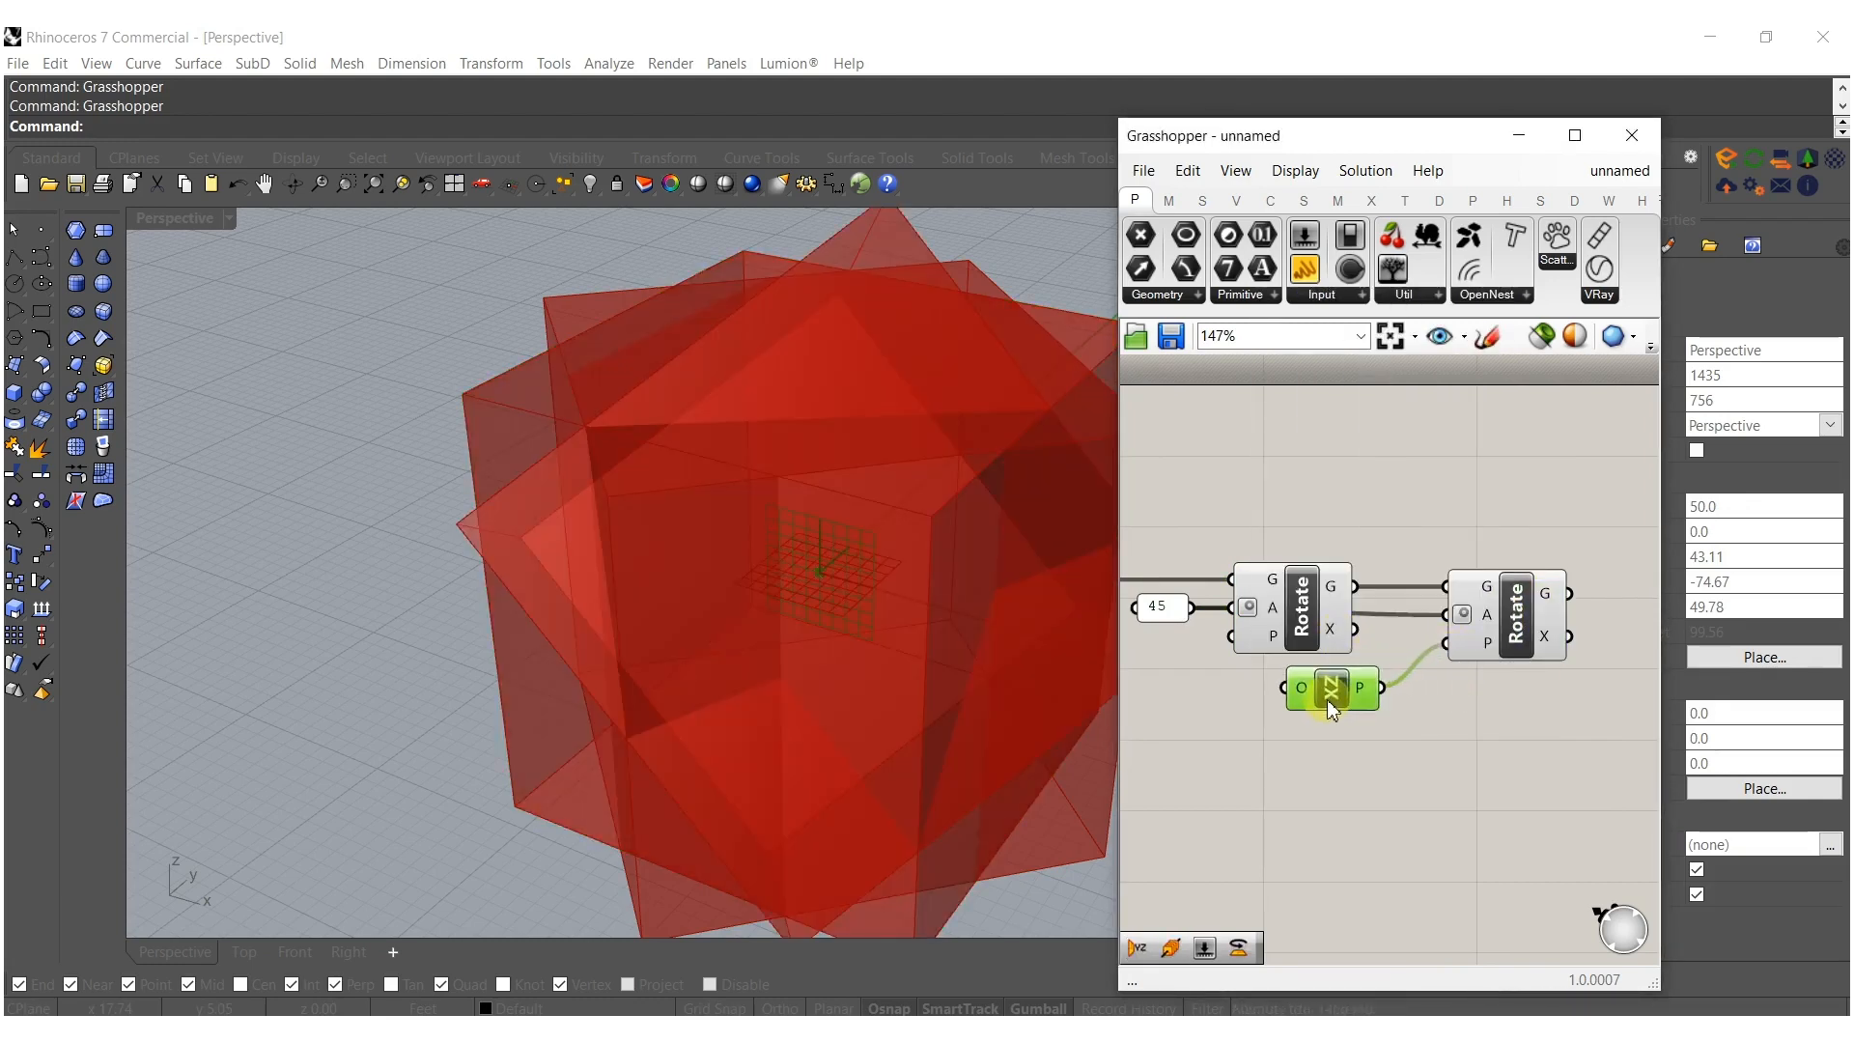
left_click_drag(1295, 693, 1308, 693)
Turn off the preview of the box, first Rotate and XZ Plane components so only the final rotated box displays.
scroll(1383, 736, "down", 3)
left_click_drag(1348, 759, 1107, 564)
middle_click(1200, 659)
left_click(1286, 583)
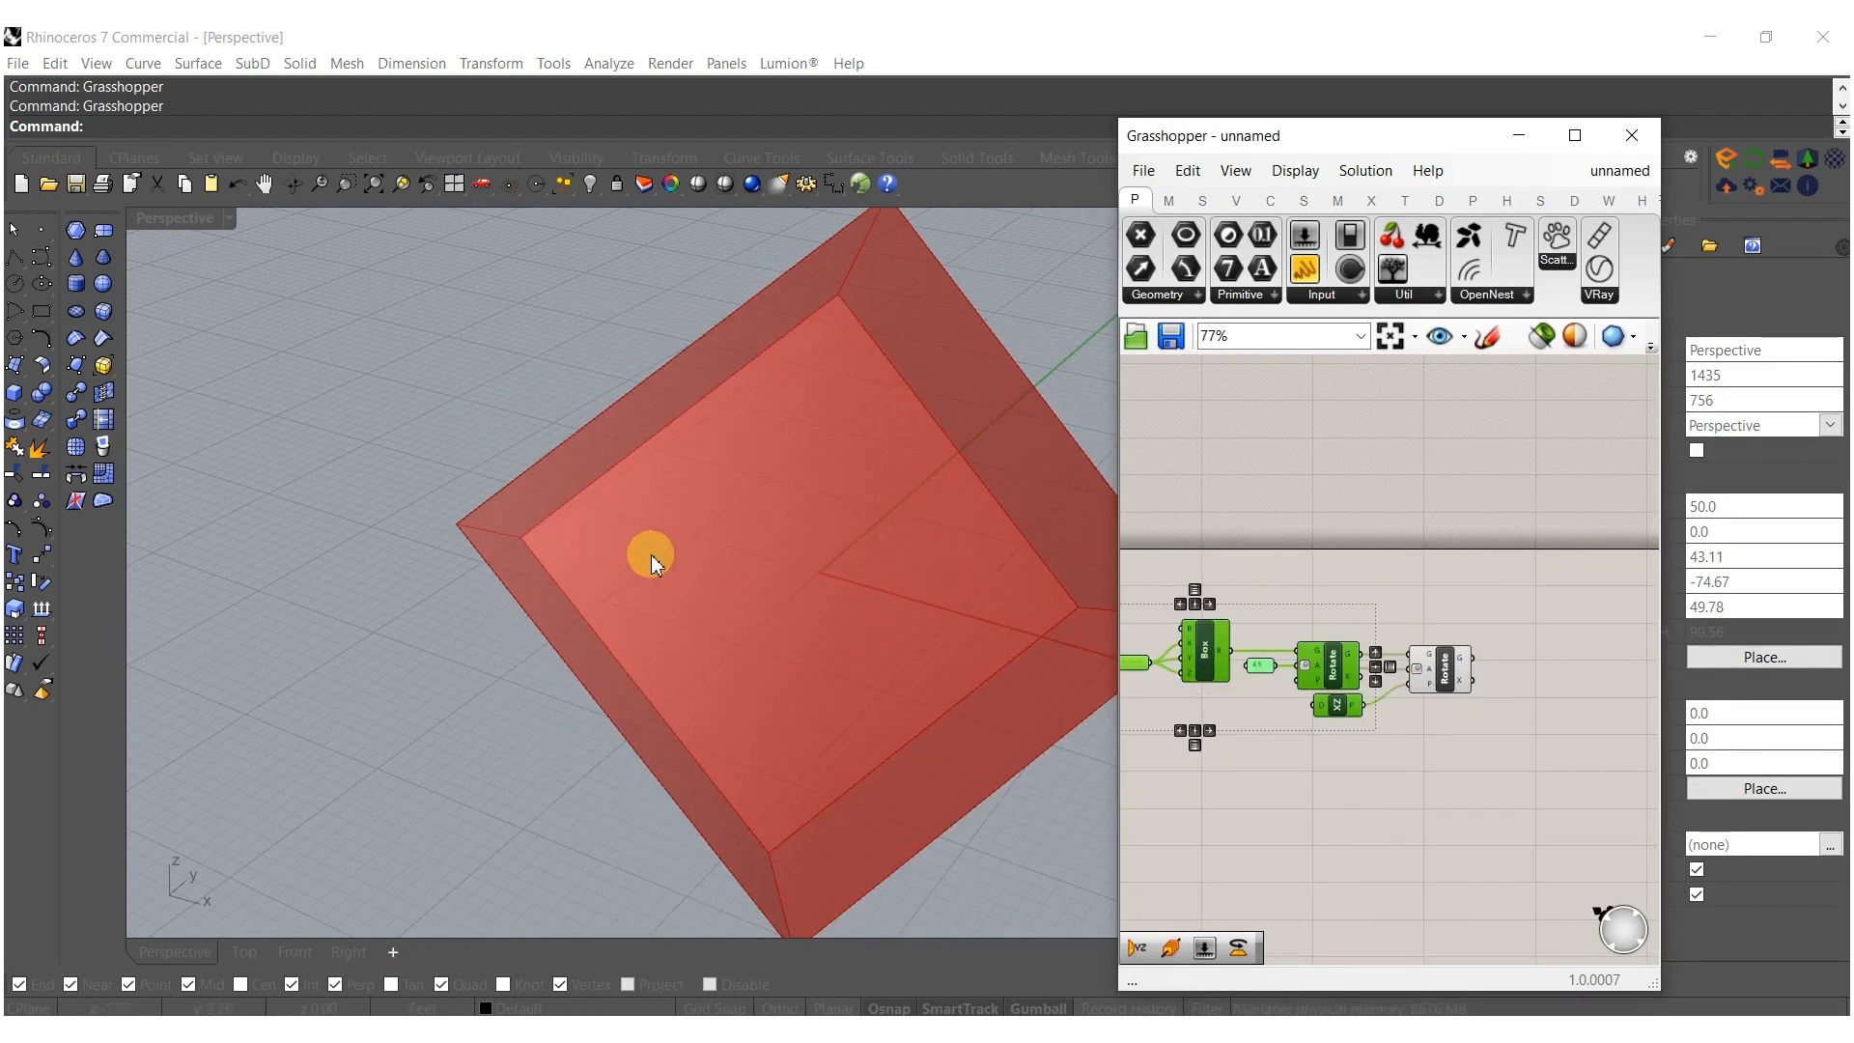
right_click_drag(738, 559, 909, 526)
scroll(689, 485, "down", 10)
right_click_drag(1533, 503, 1463, 513)
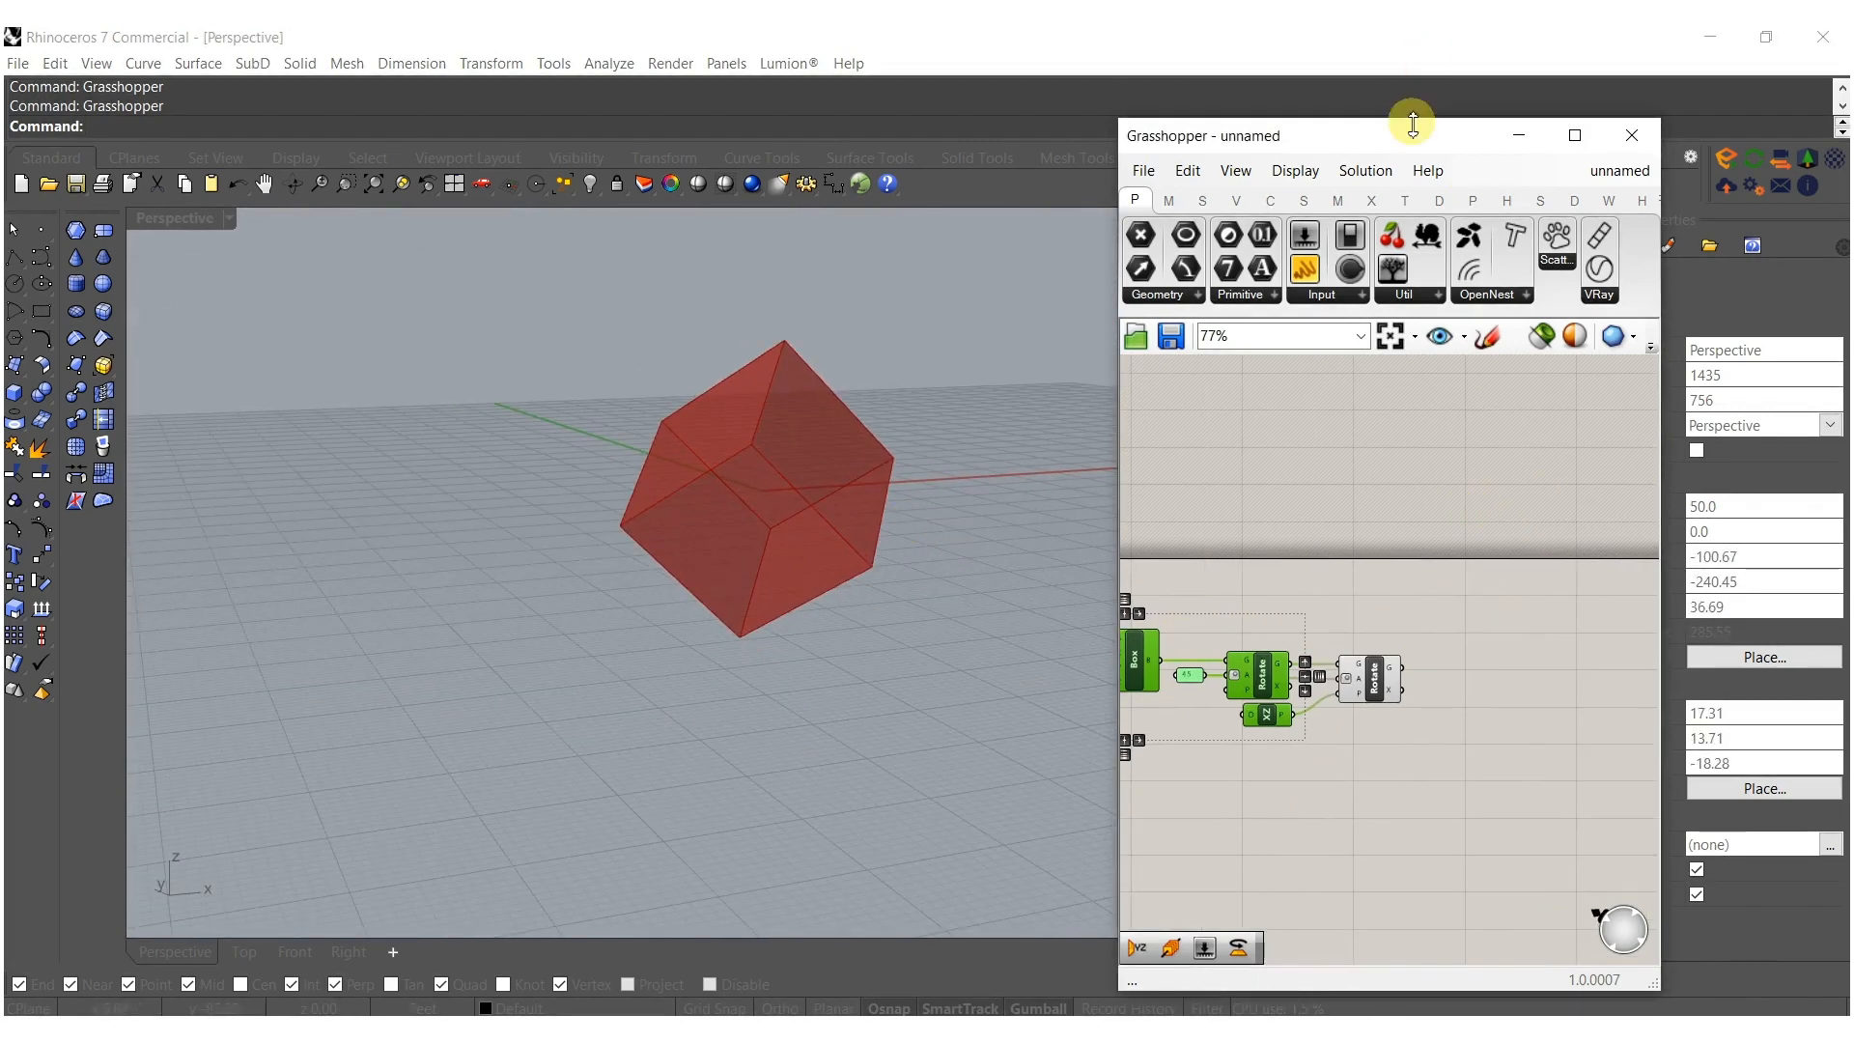
Place LunchBox's Subdivide Quad component after the second Rotate, leaving space between them.
double_click(1409, 145)
left_click(1171, 331)
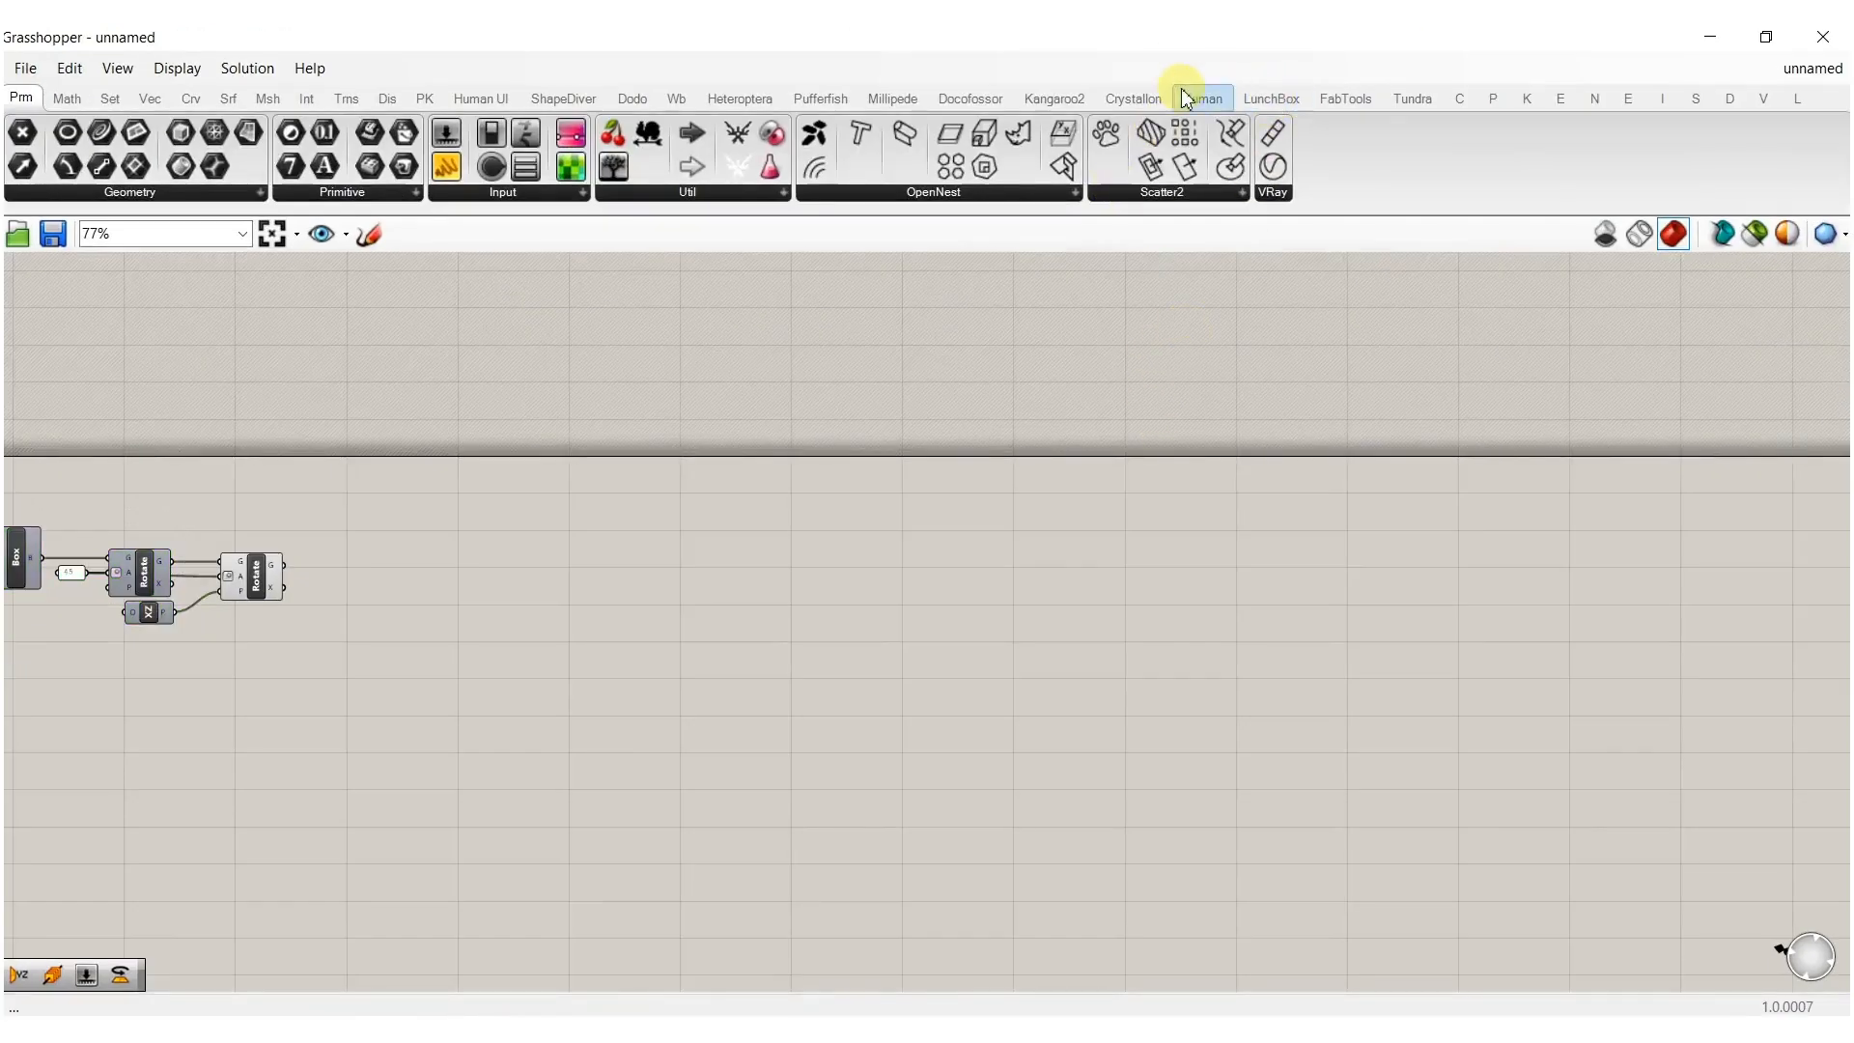
left_click(1271, 99)
double_click(1198, 49)
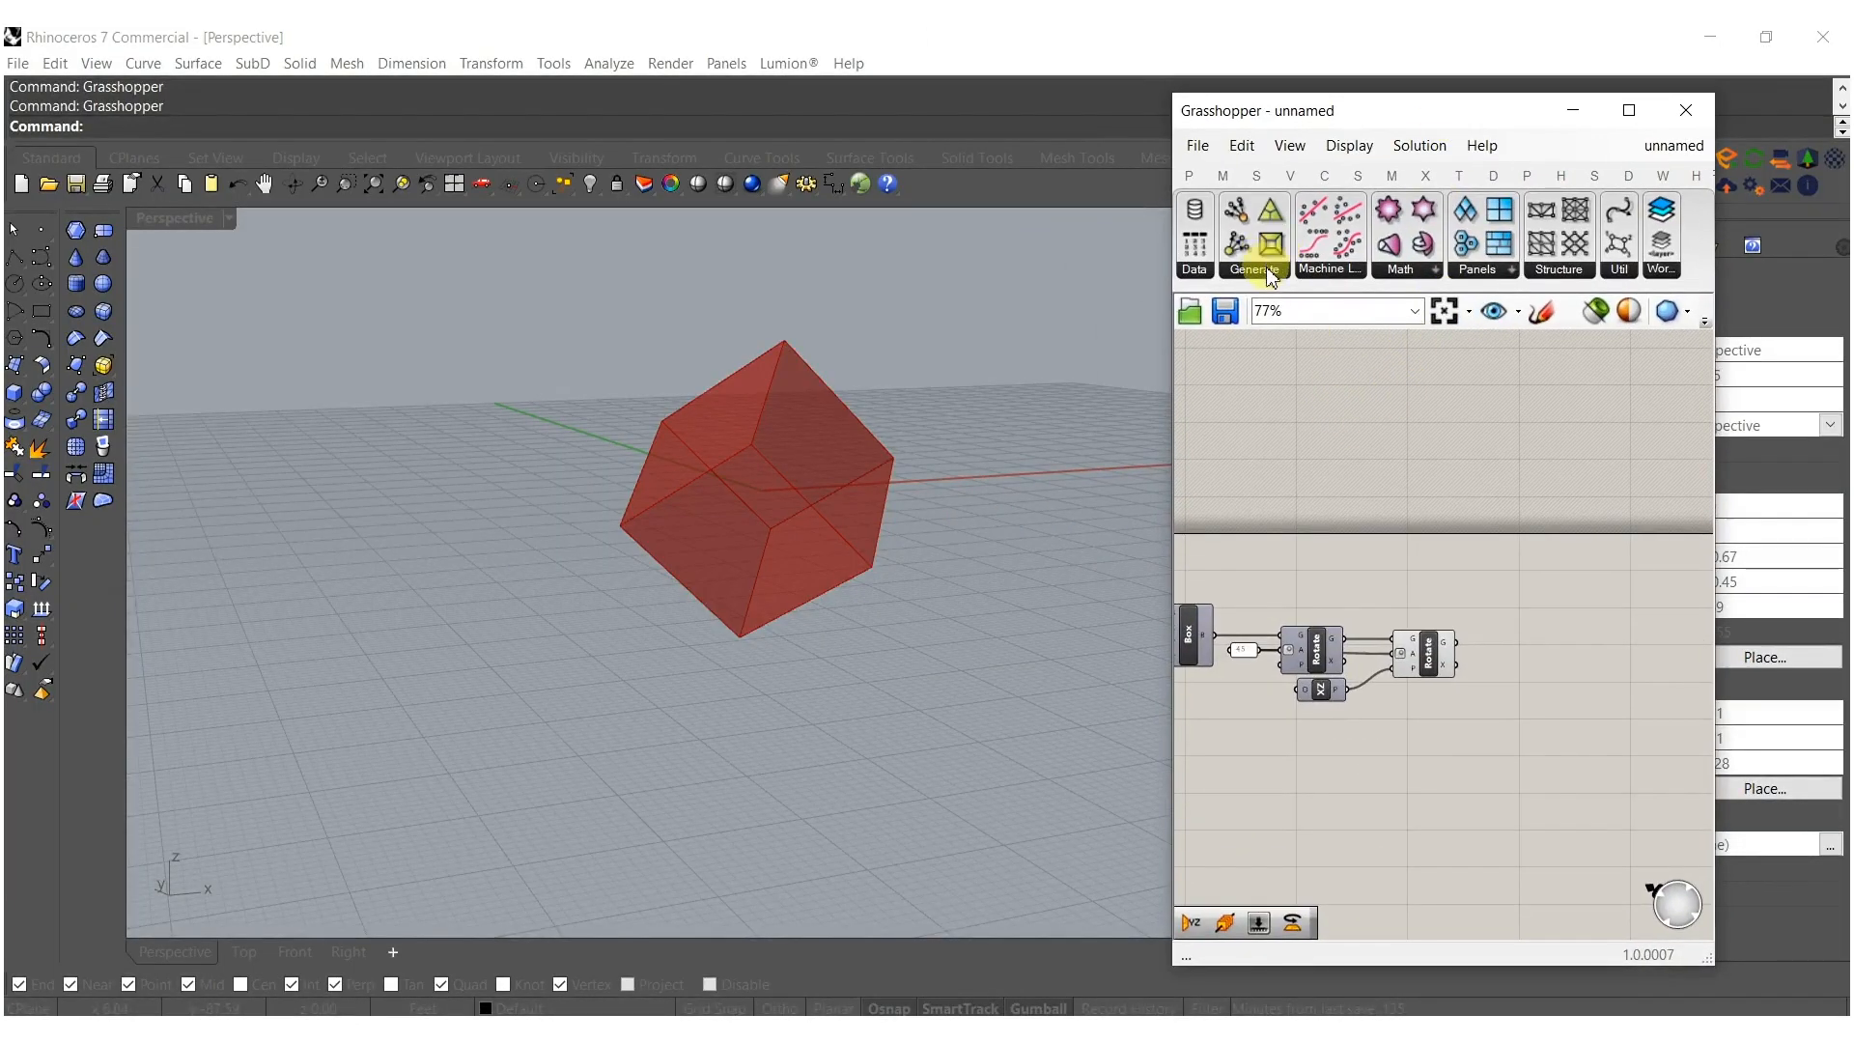
left_click(1270, 278)
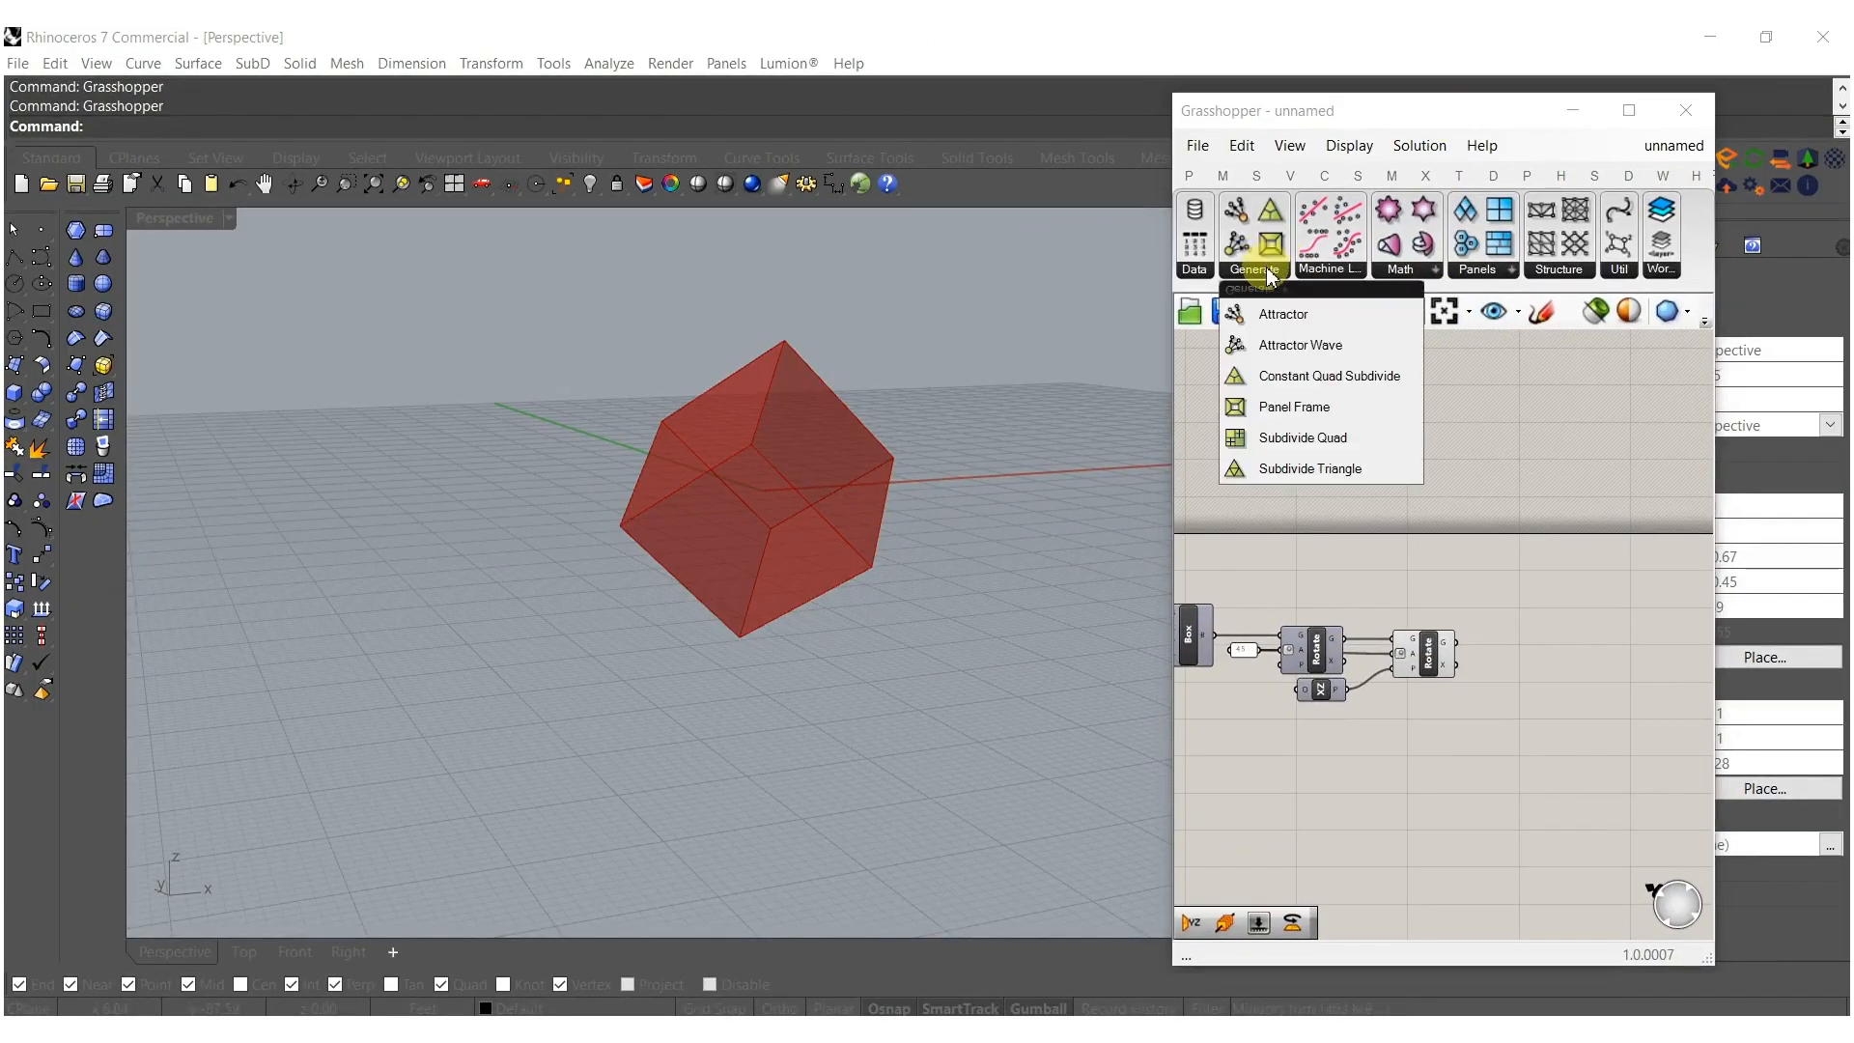
left_click(1303, 439)
left_click(1512, 653)
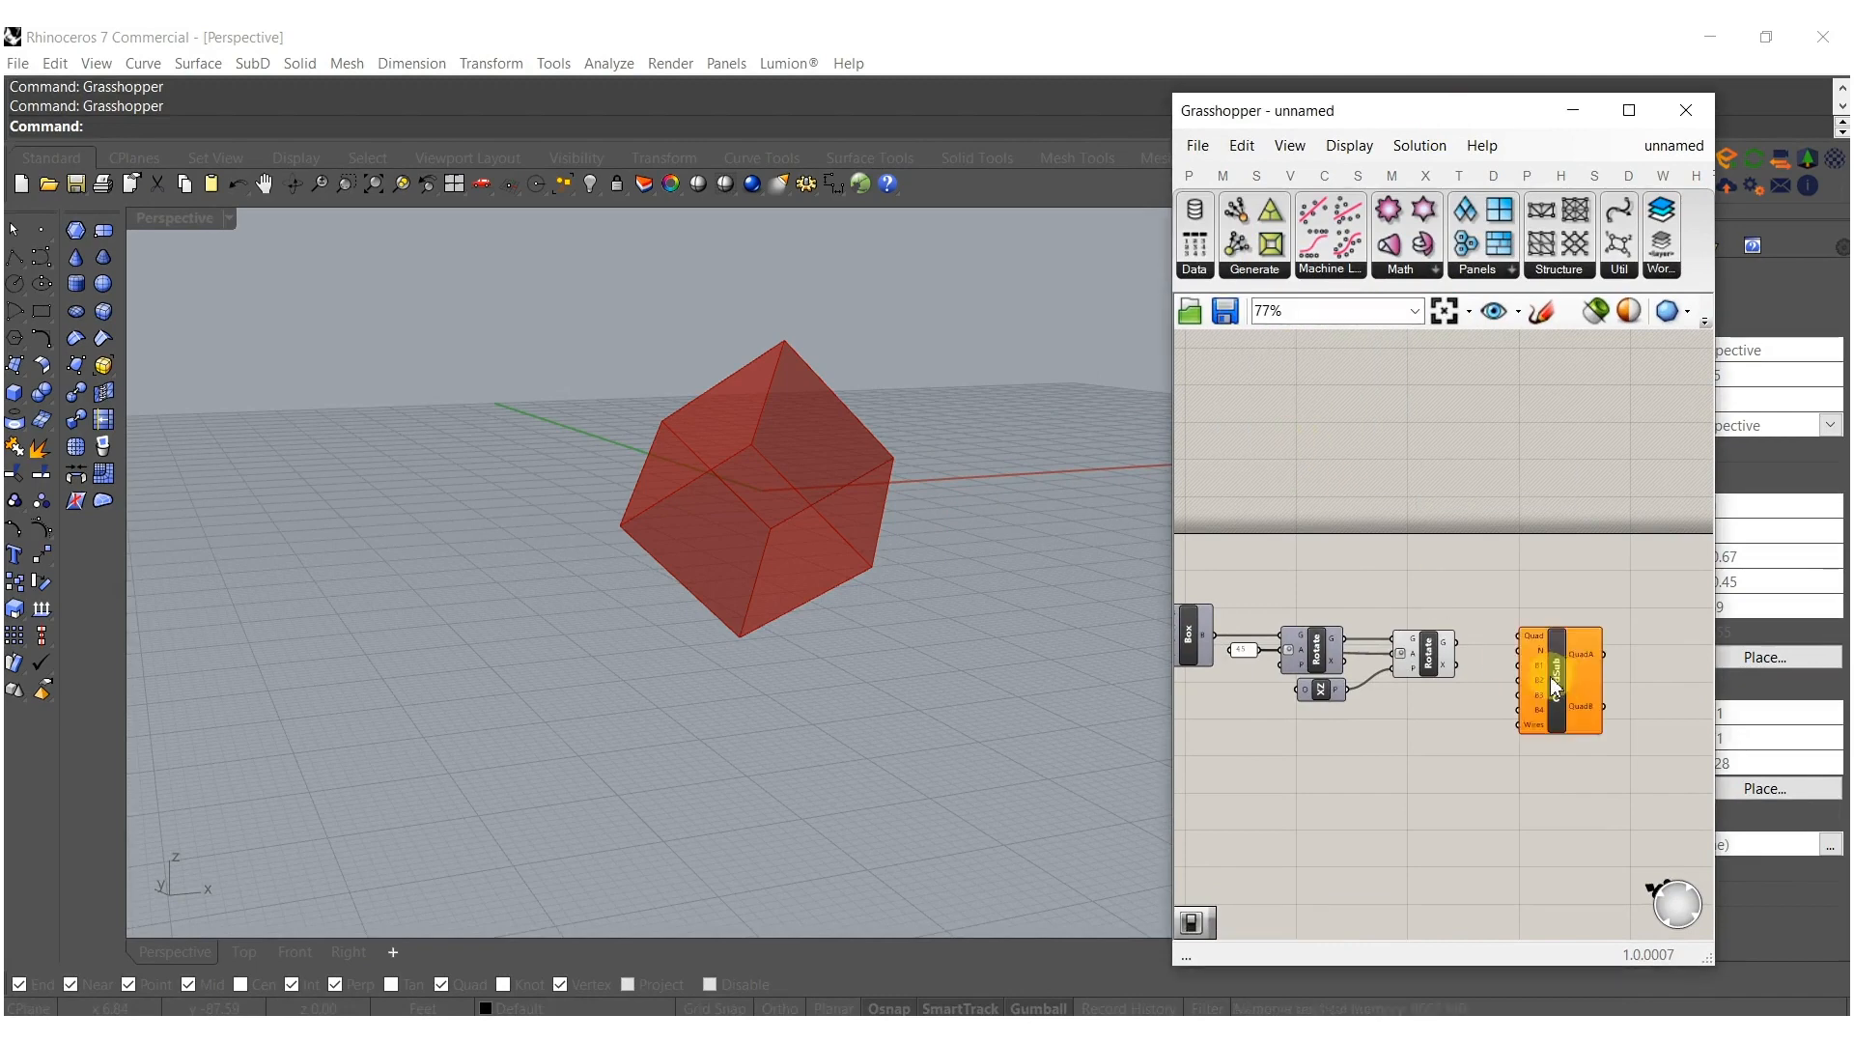
scroll(1524, 639, "up", 3)
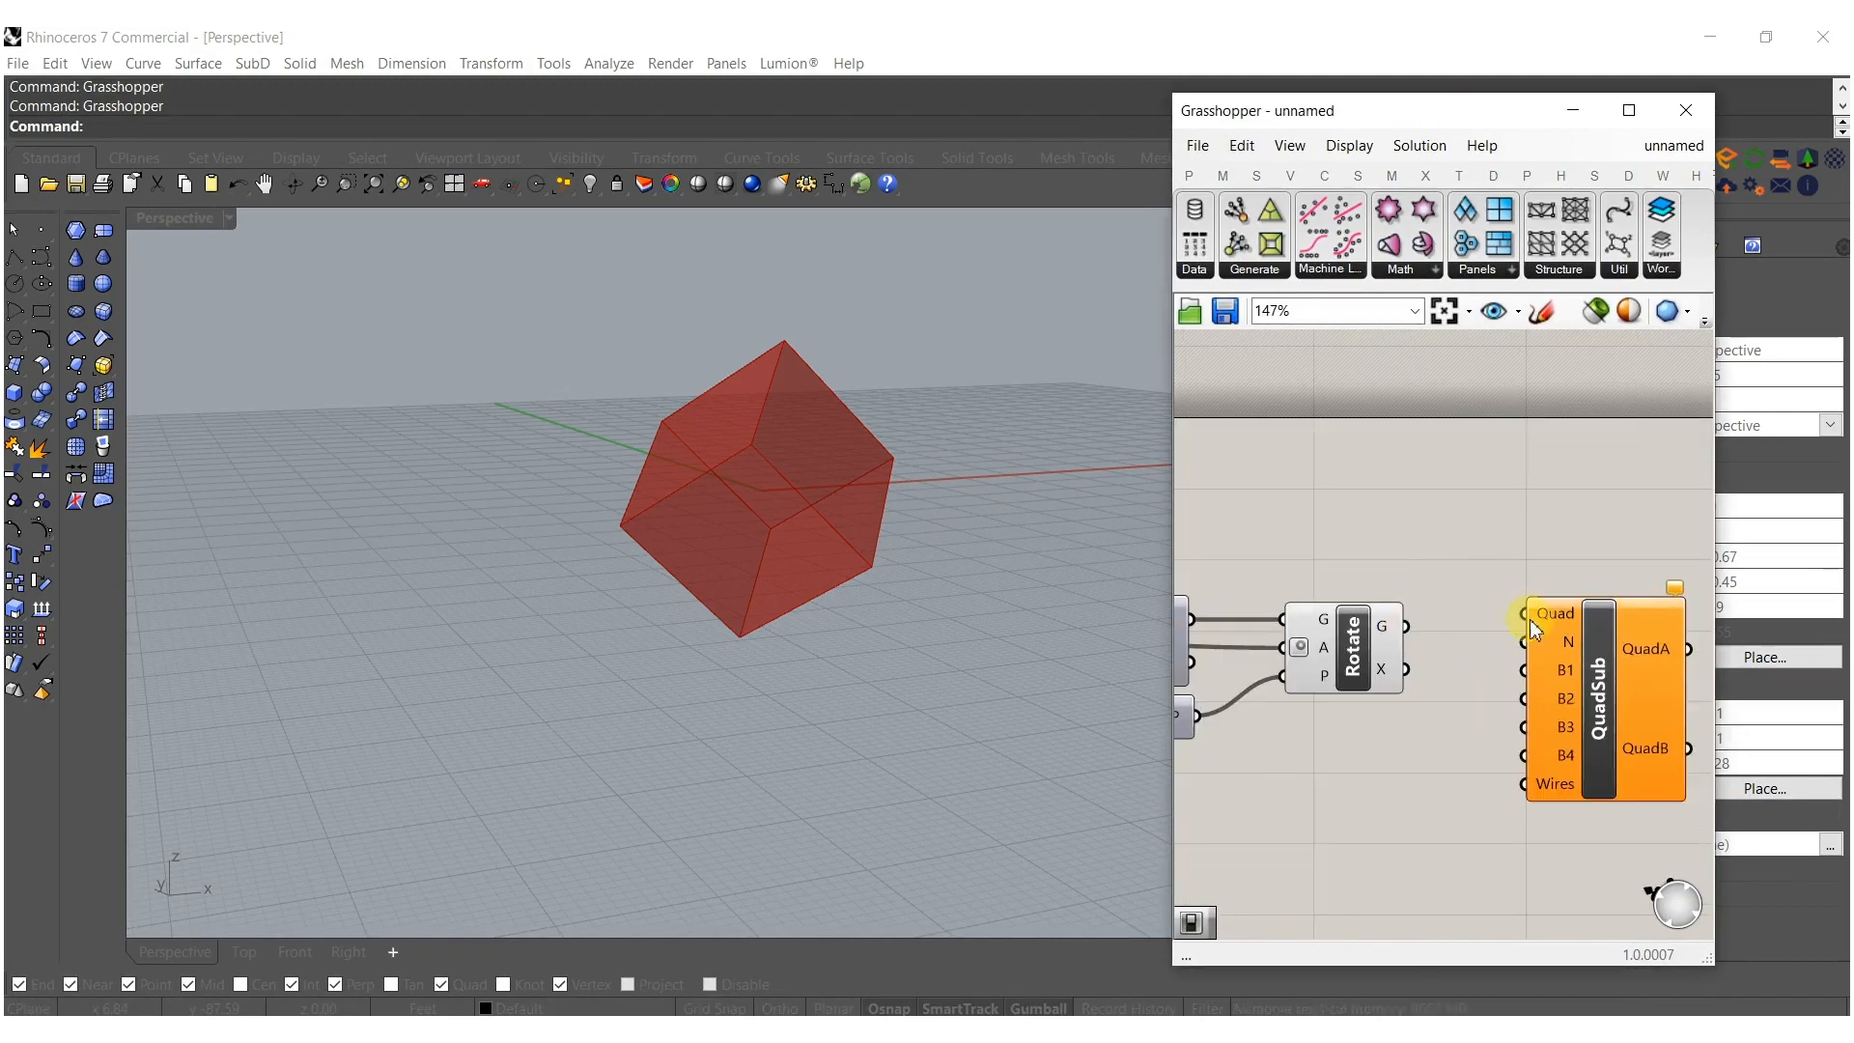
left_click_drag(1535, 629, 1633, 642)
Add a Deconstruct Brep component and connect the second Rotate's geometry output to it.
double_click(1589, 625)
type("de")
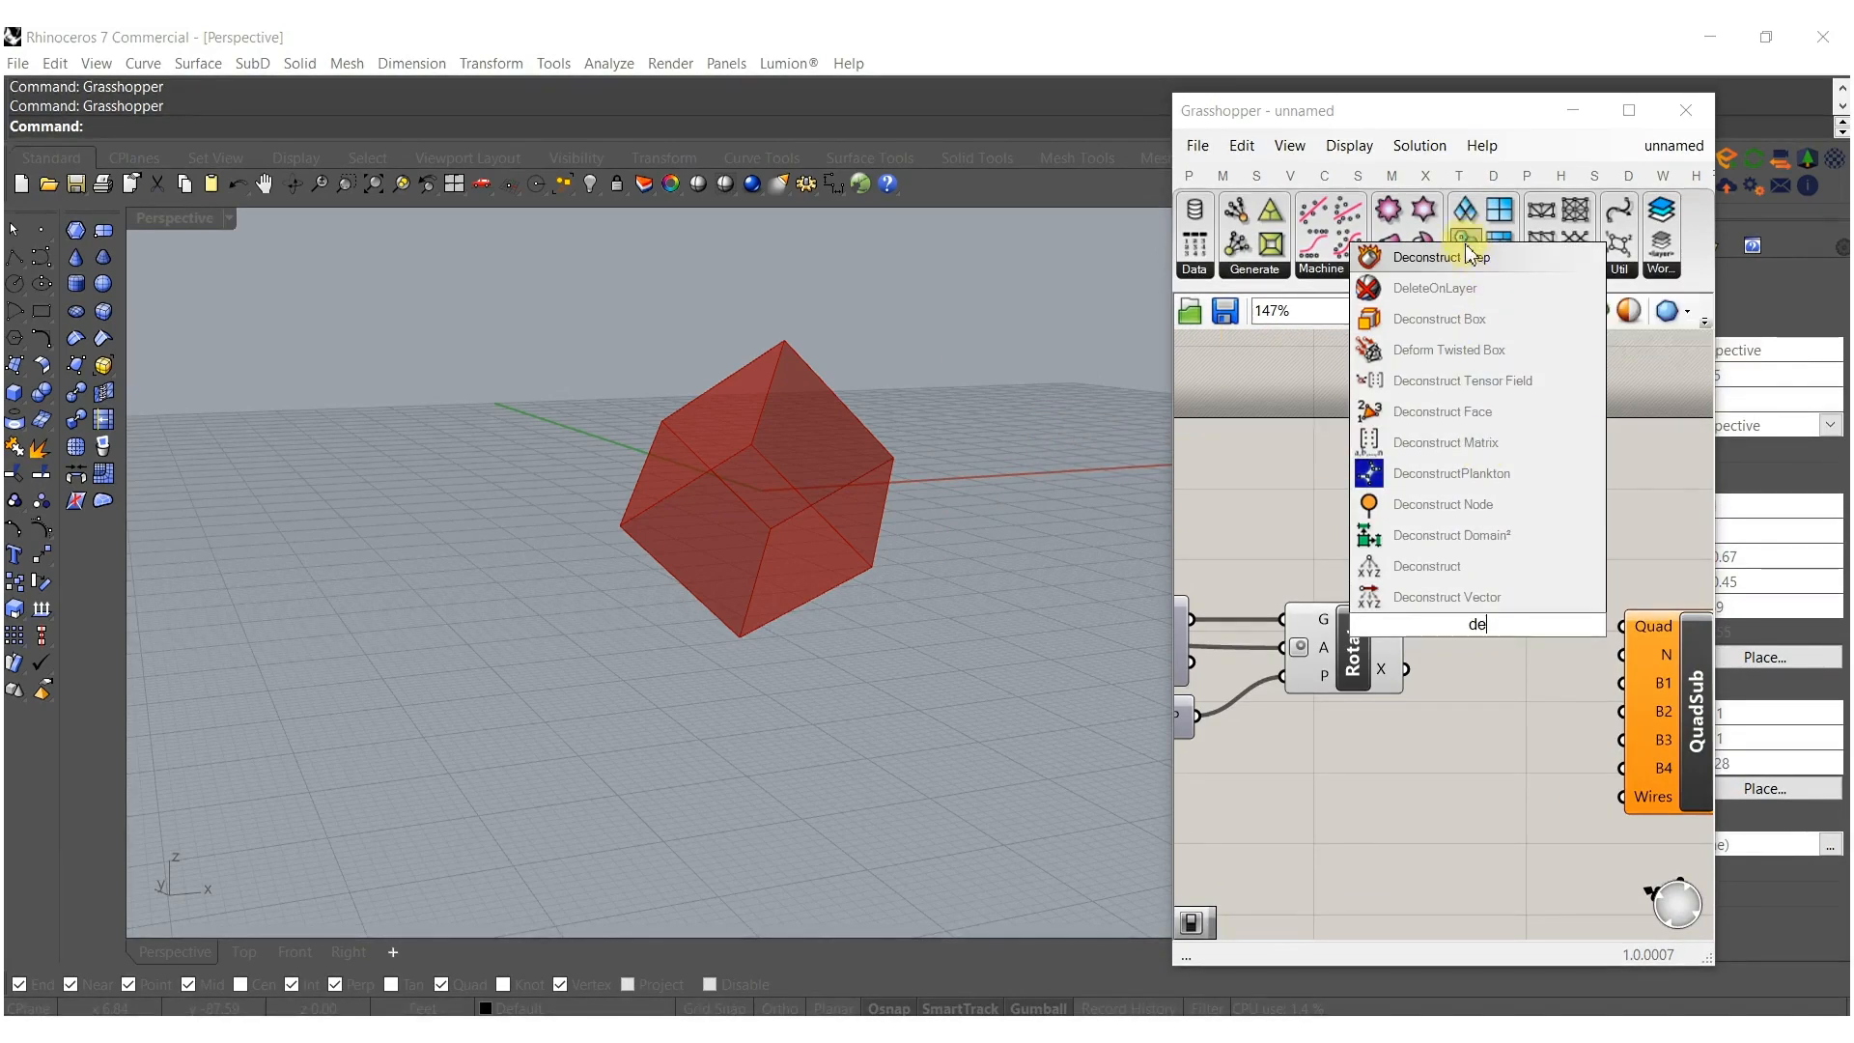
left_click(1468, 255)
left_click_drag(1429, 638, 1406, 632)
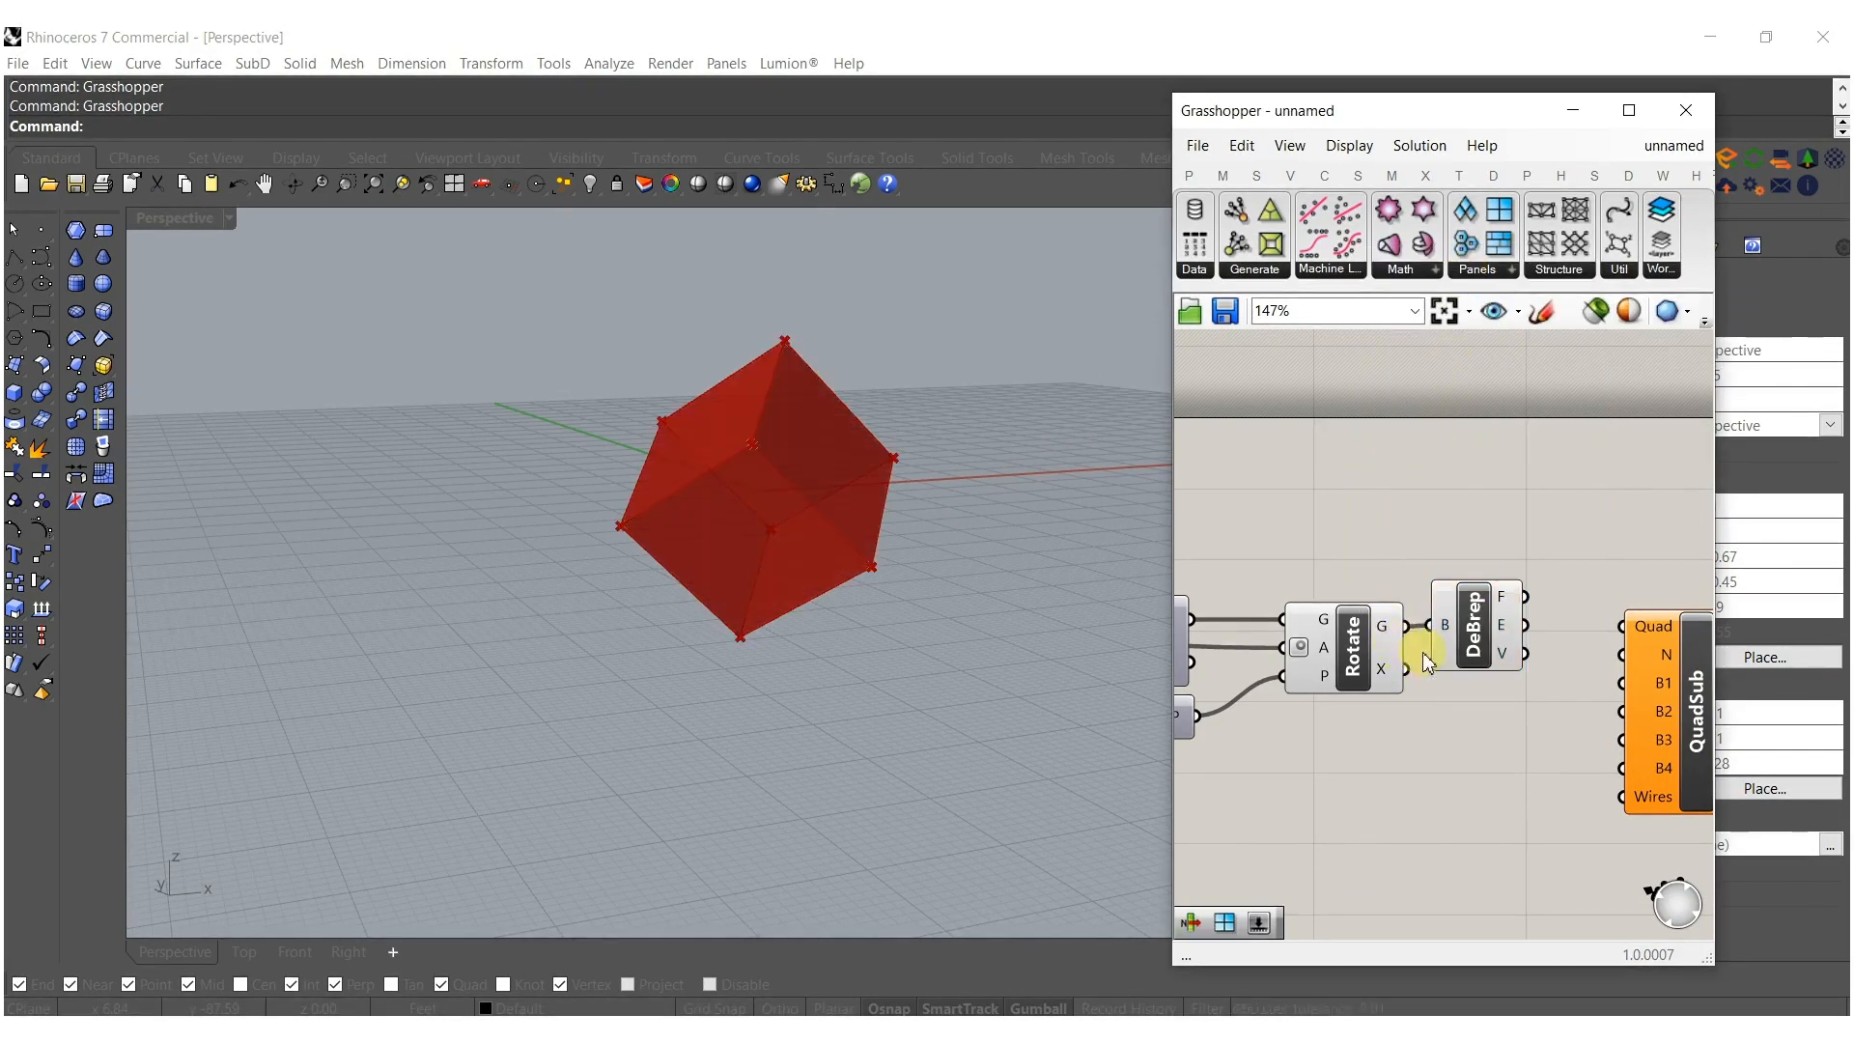
Connect the deconstructed box's faces to the Subdivide Quad component's Quad input.
right_click_drag(1578, 730, 1329, 665)
left_click_drag(1281, 538, 1276, 532)
left_click_drag(1451, 600, 1583, 562)
right_click_drag(701, 590, 493, 553, "shift")
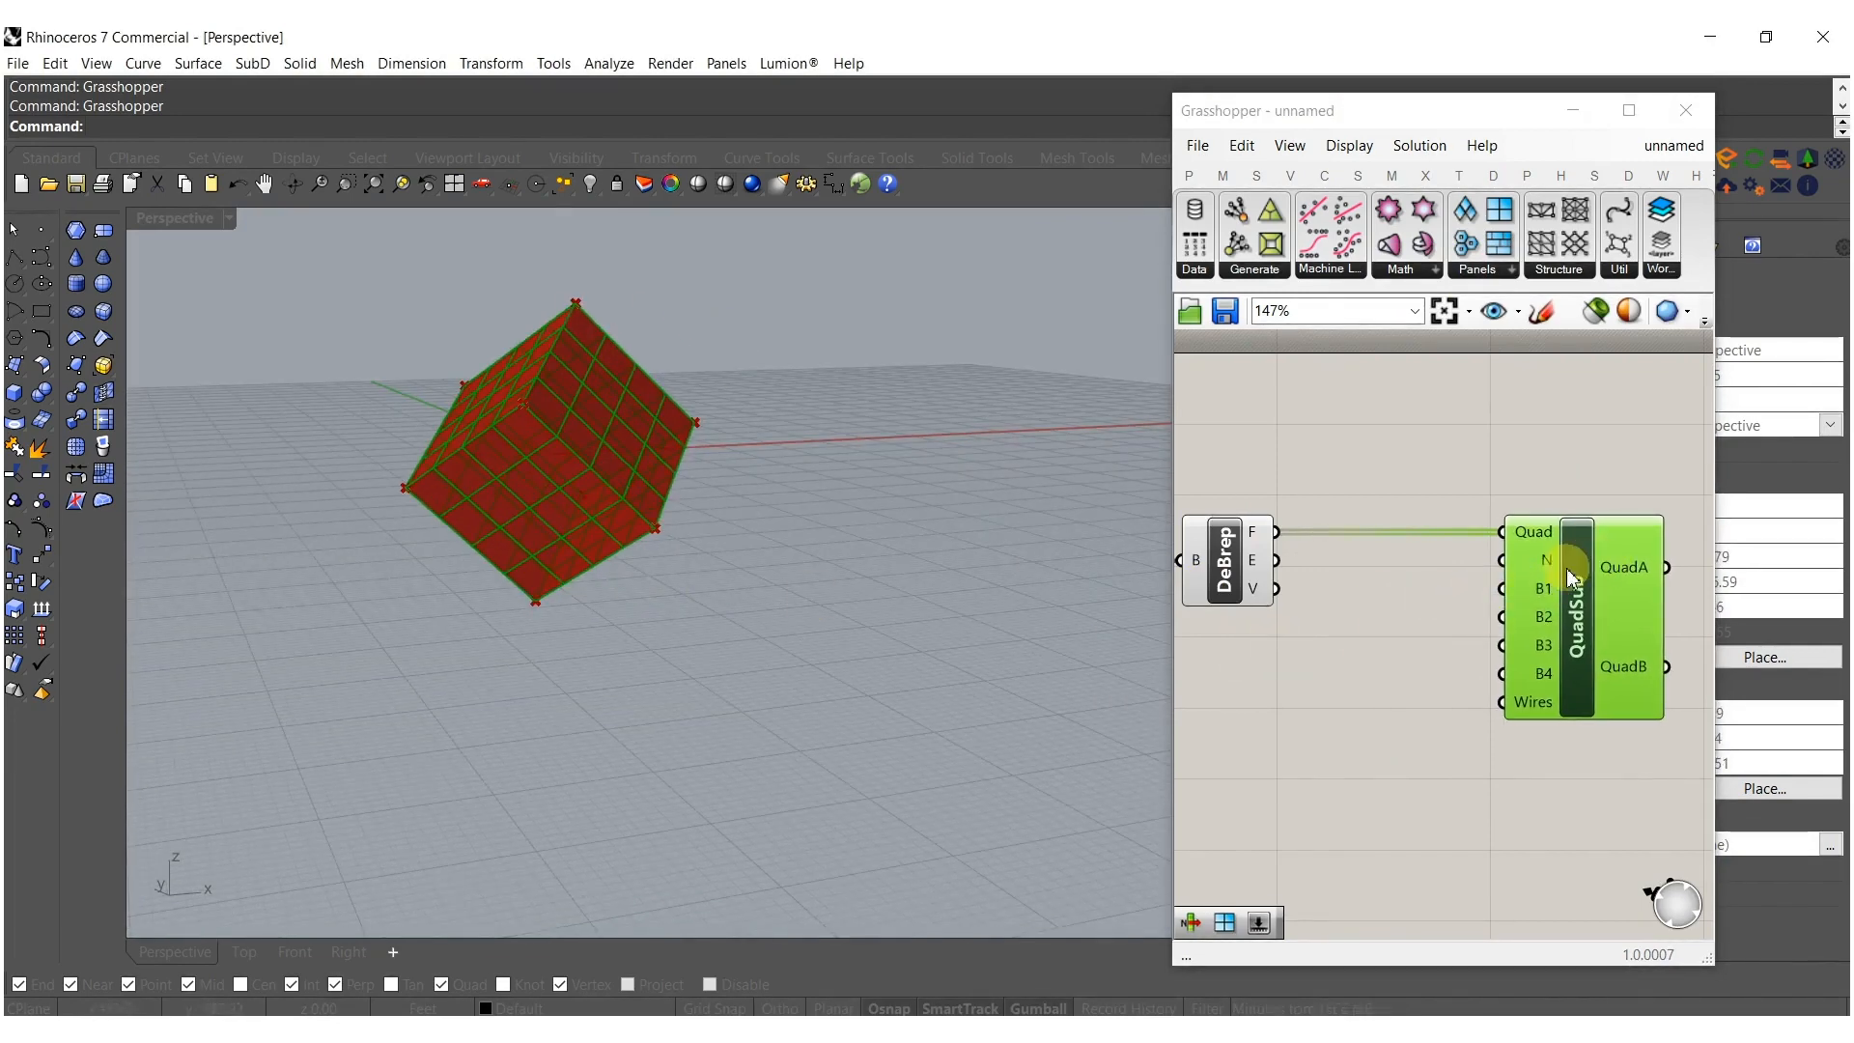
Add a Boolean Toggle set to False and connect it to Subdivide Quad's B2 and B4 inputs.
double_click(1321, 687)
type("bool")
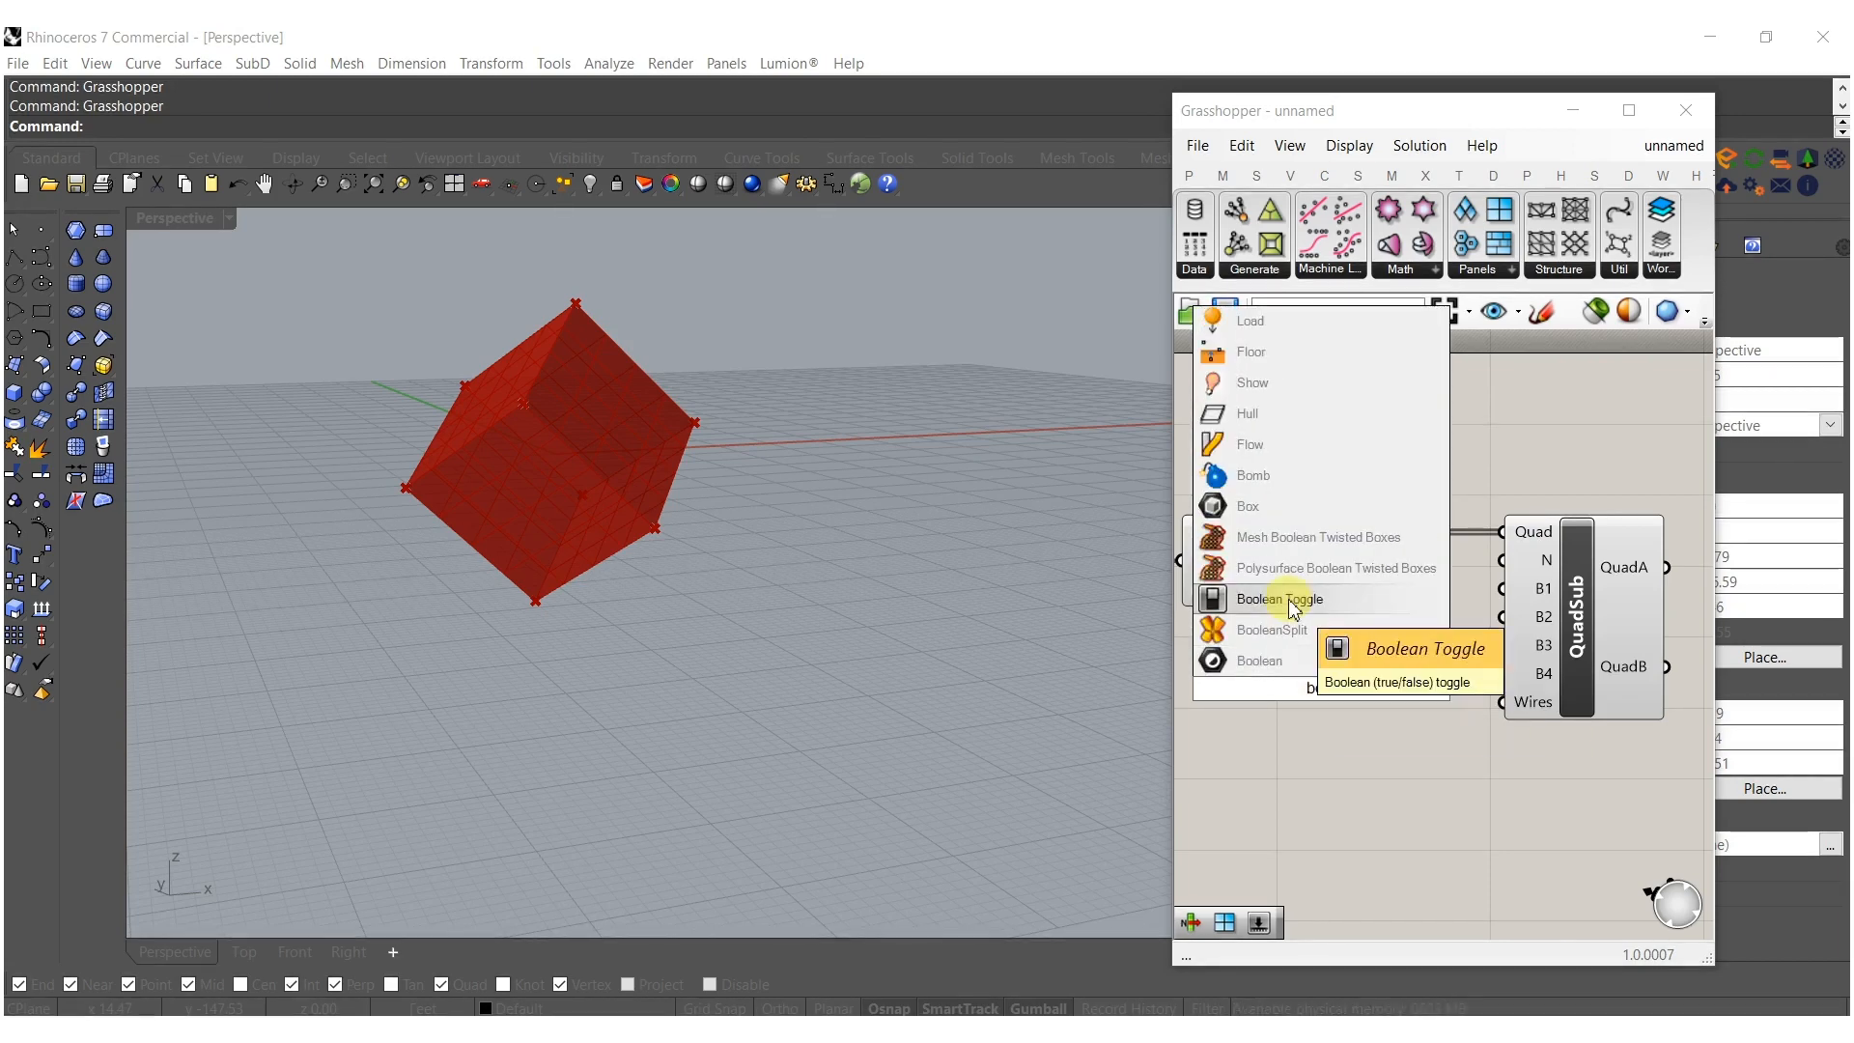
left_click(1257, 591)
left_click_drag(1308, 692, 1244, 650)
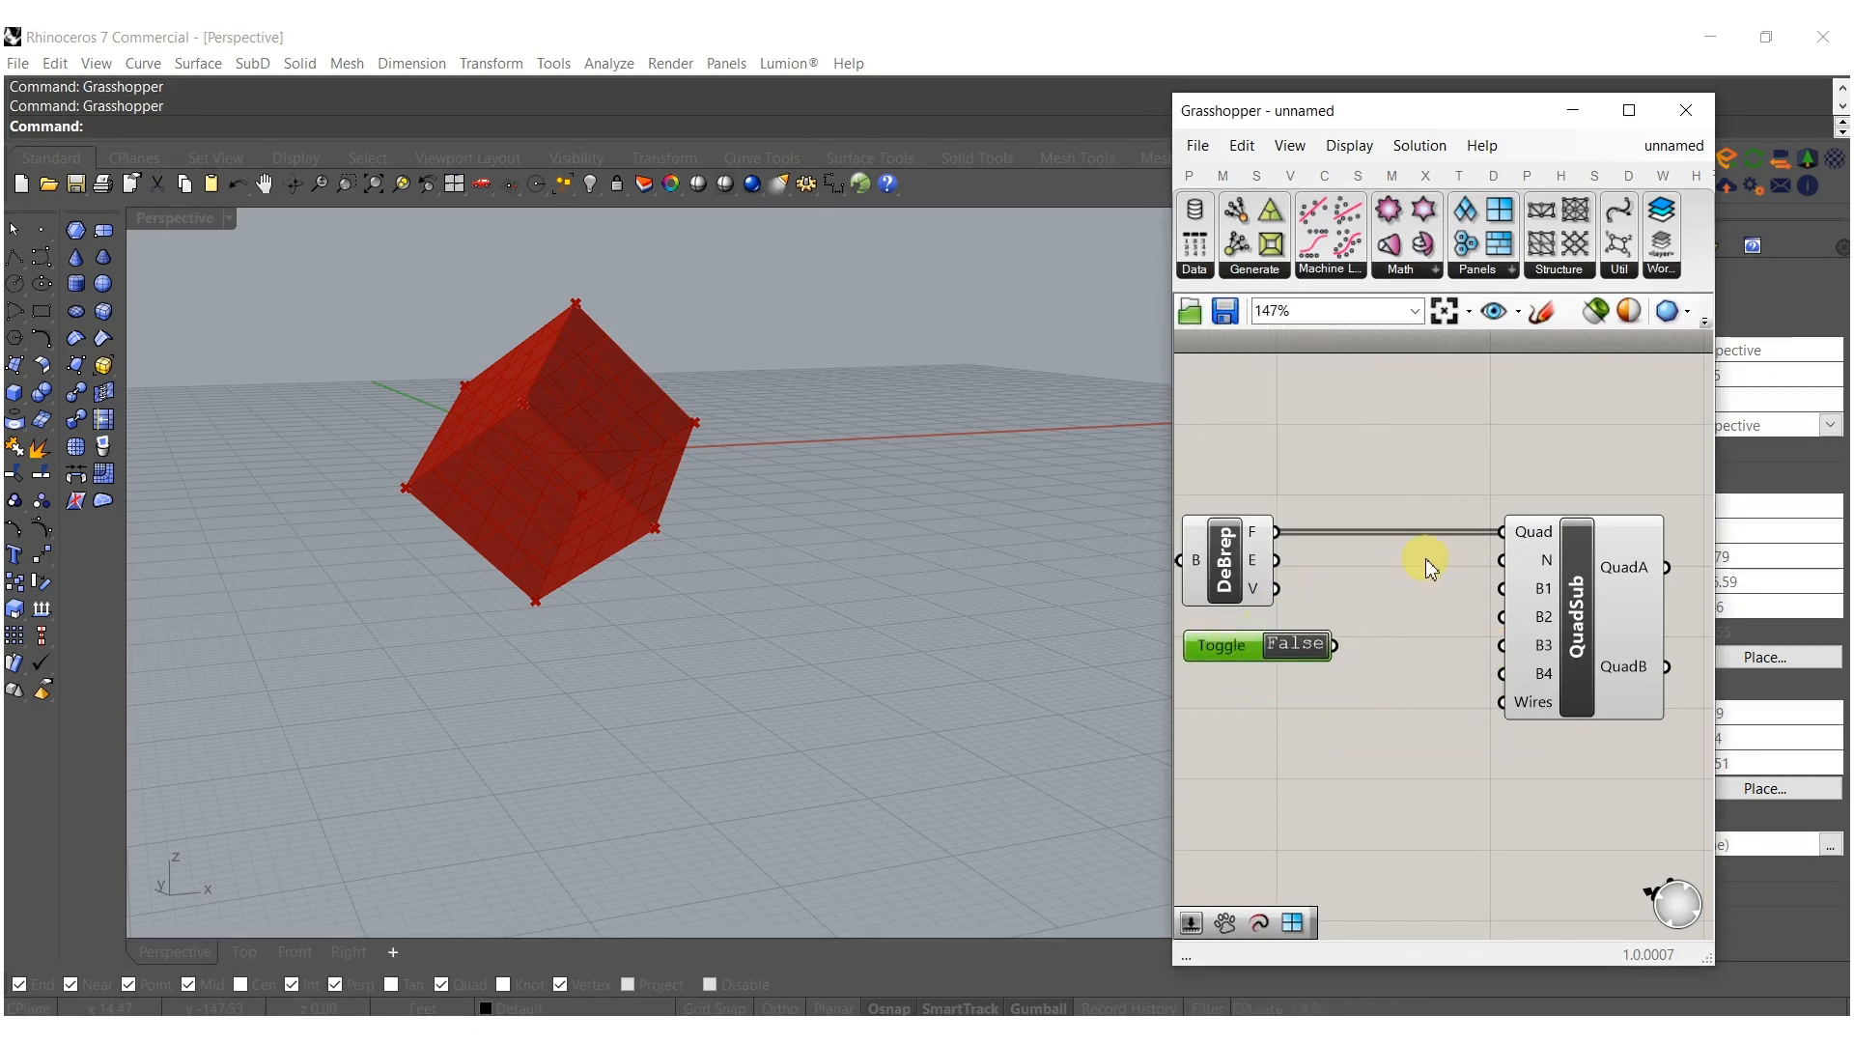
left_click_drag(1334, 646, 1504, 673)
Turn off the preview of the components feeding Subdivide Quad so only the subdivided wireframe displays.
scroll(1588, 584, "down", 5)
left_click_drag(1597, 736, 1318, 431)
middle_click(1519, 605)
left_click(1580, 533)
left_click(1584, 519)
right_click_drag(767, 447, 613, 392)
scroll(685, 428, "up", 6)
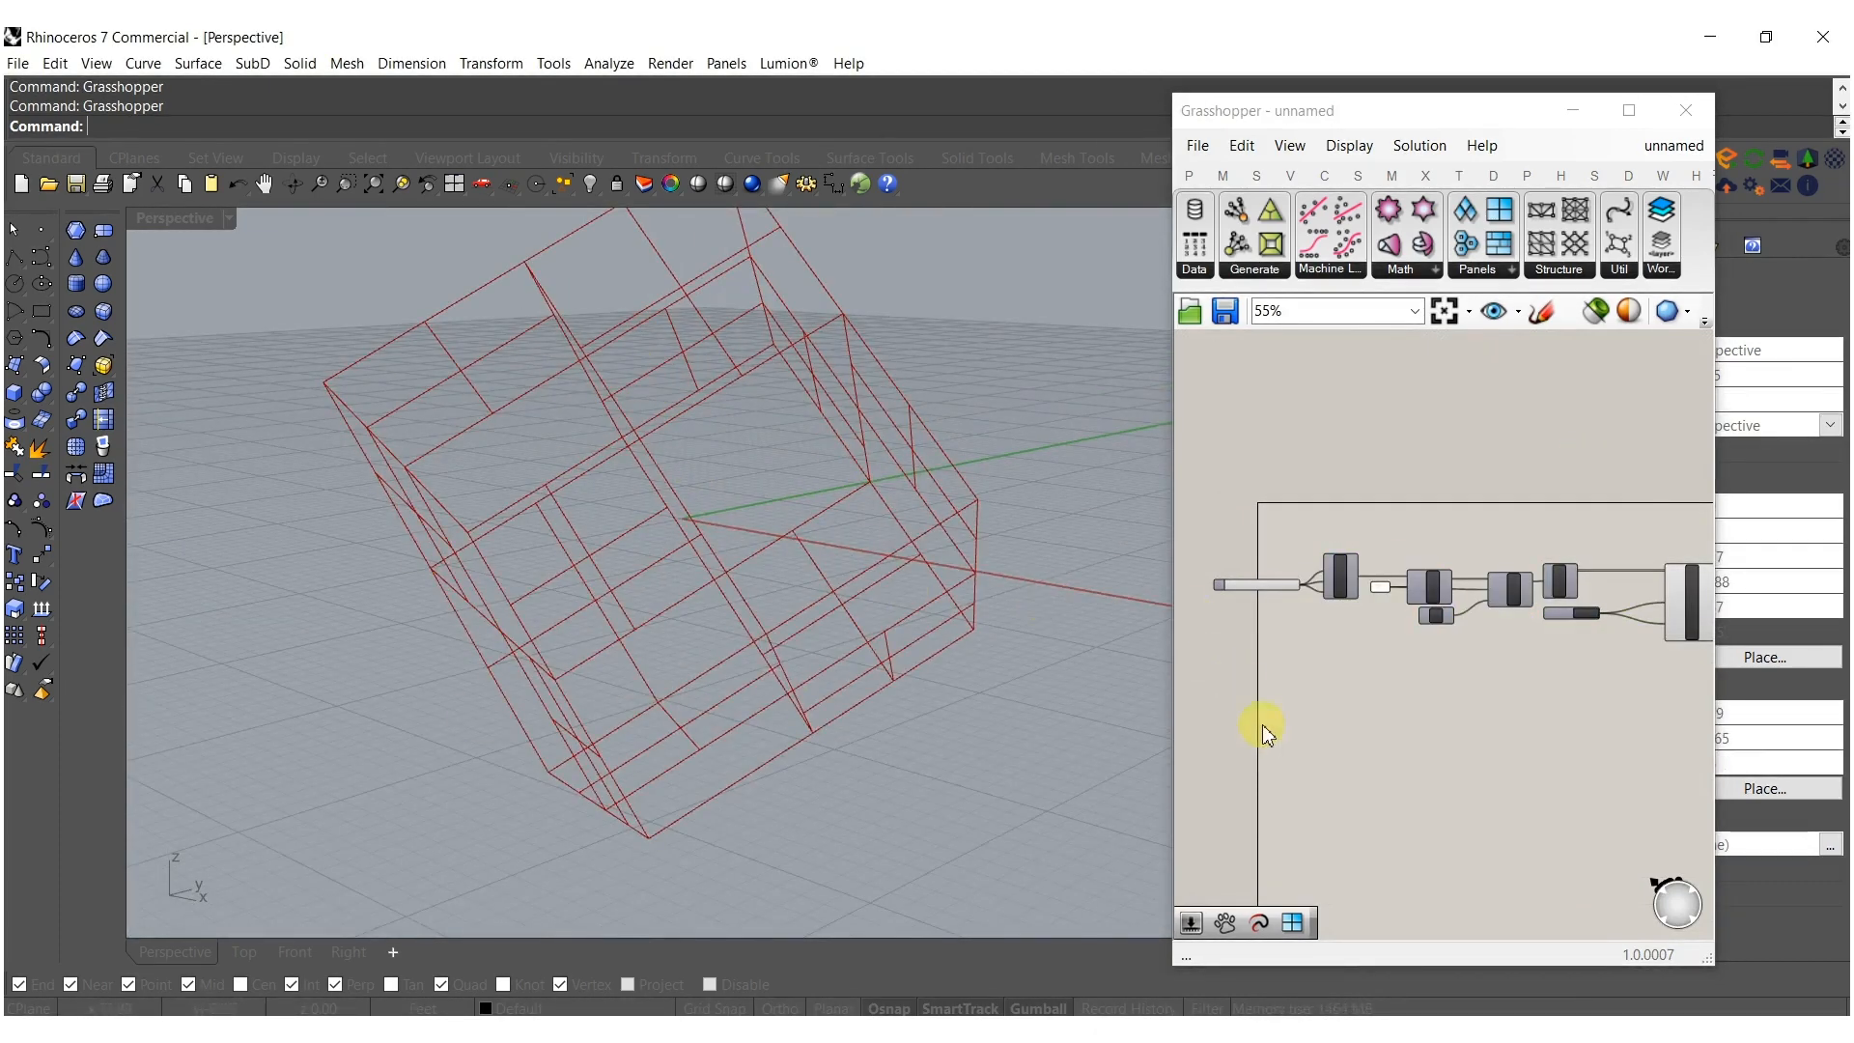
Add a number slider set to 5 and connect it to Subdivide Quad's N input.
right_click_drag(1374, 638, 1224, 639)
scroll(1544, 551, "up", 4)
right_click_drag(1544, 550, 1459, 596)
left_click_drag(1563, 623, 1605, 622)
double_click(1408, 616)
type("1")
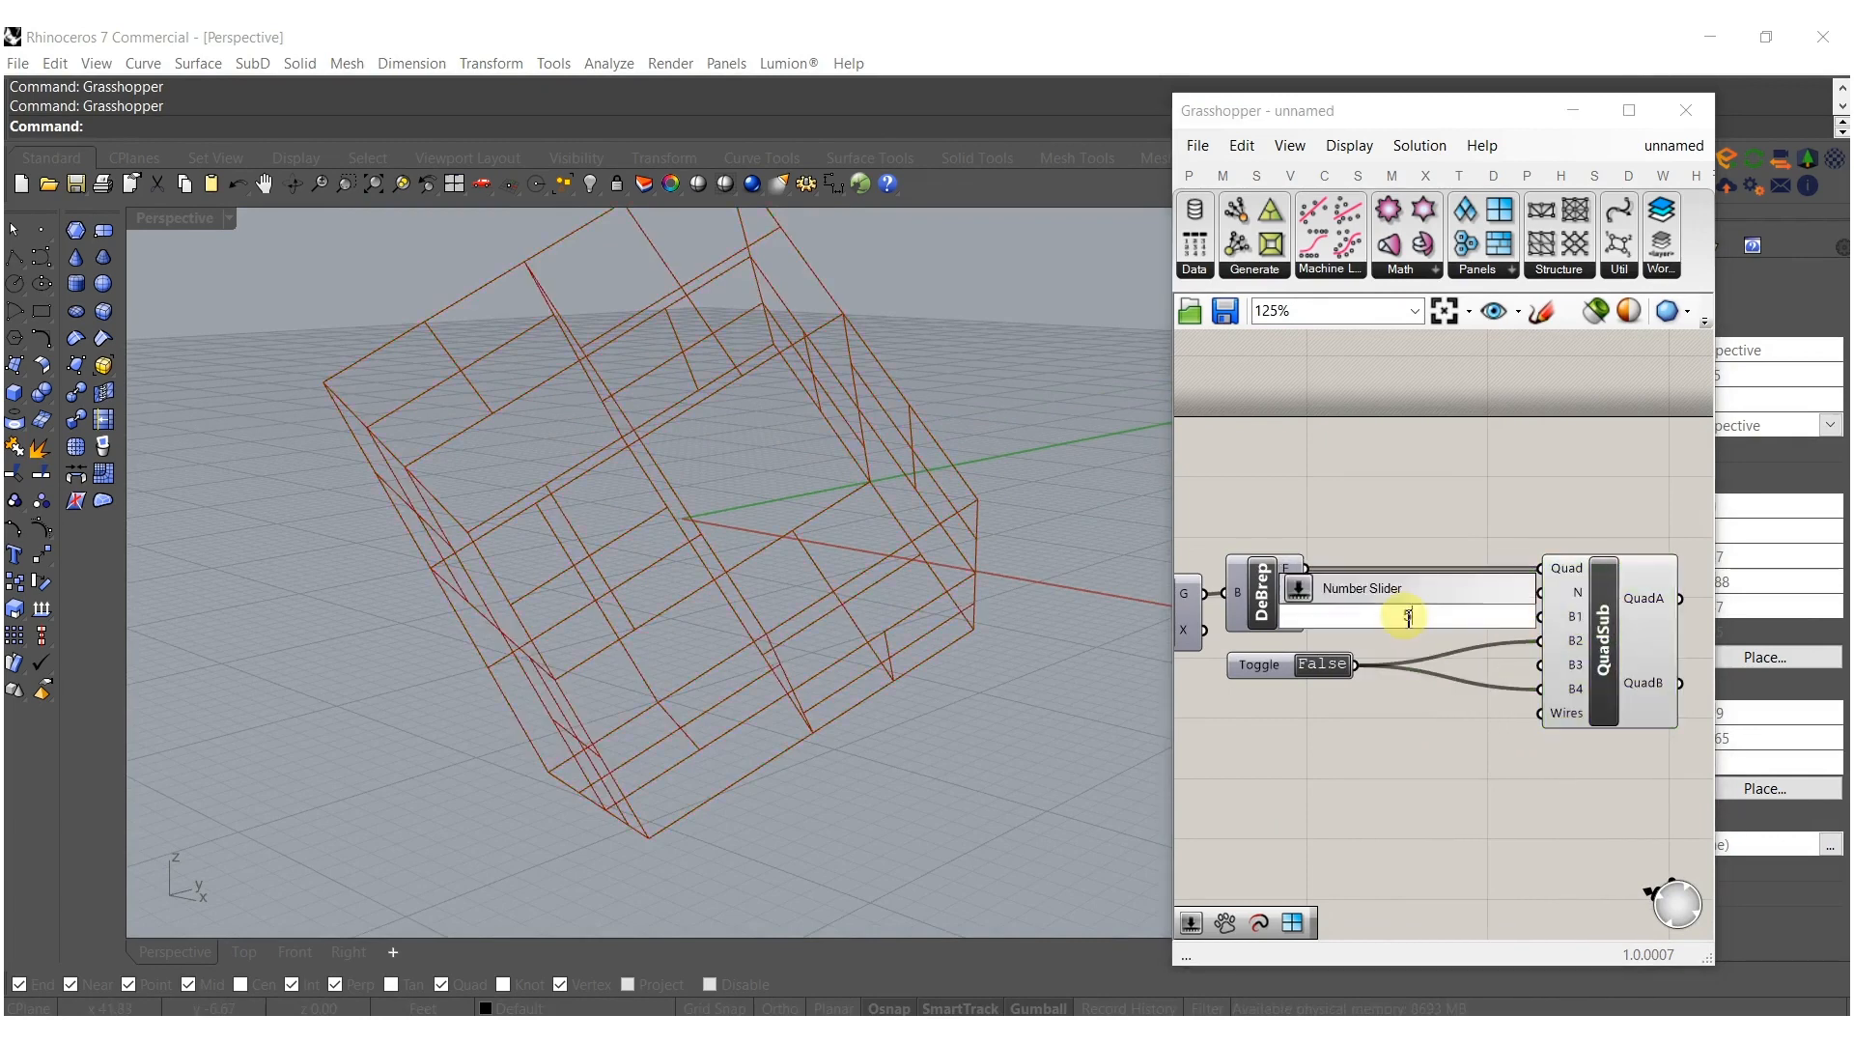
key("Return")
left_click_drag(1493, 615, 1487, 596)
right_click_drag(1591, 544, 1452, 534)
left_click_drag(1493, 473, 1518, 611)
left_click(1409, 502)
right_click_drag(778, 521, 506, 486)
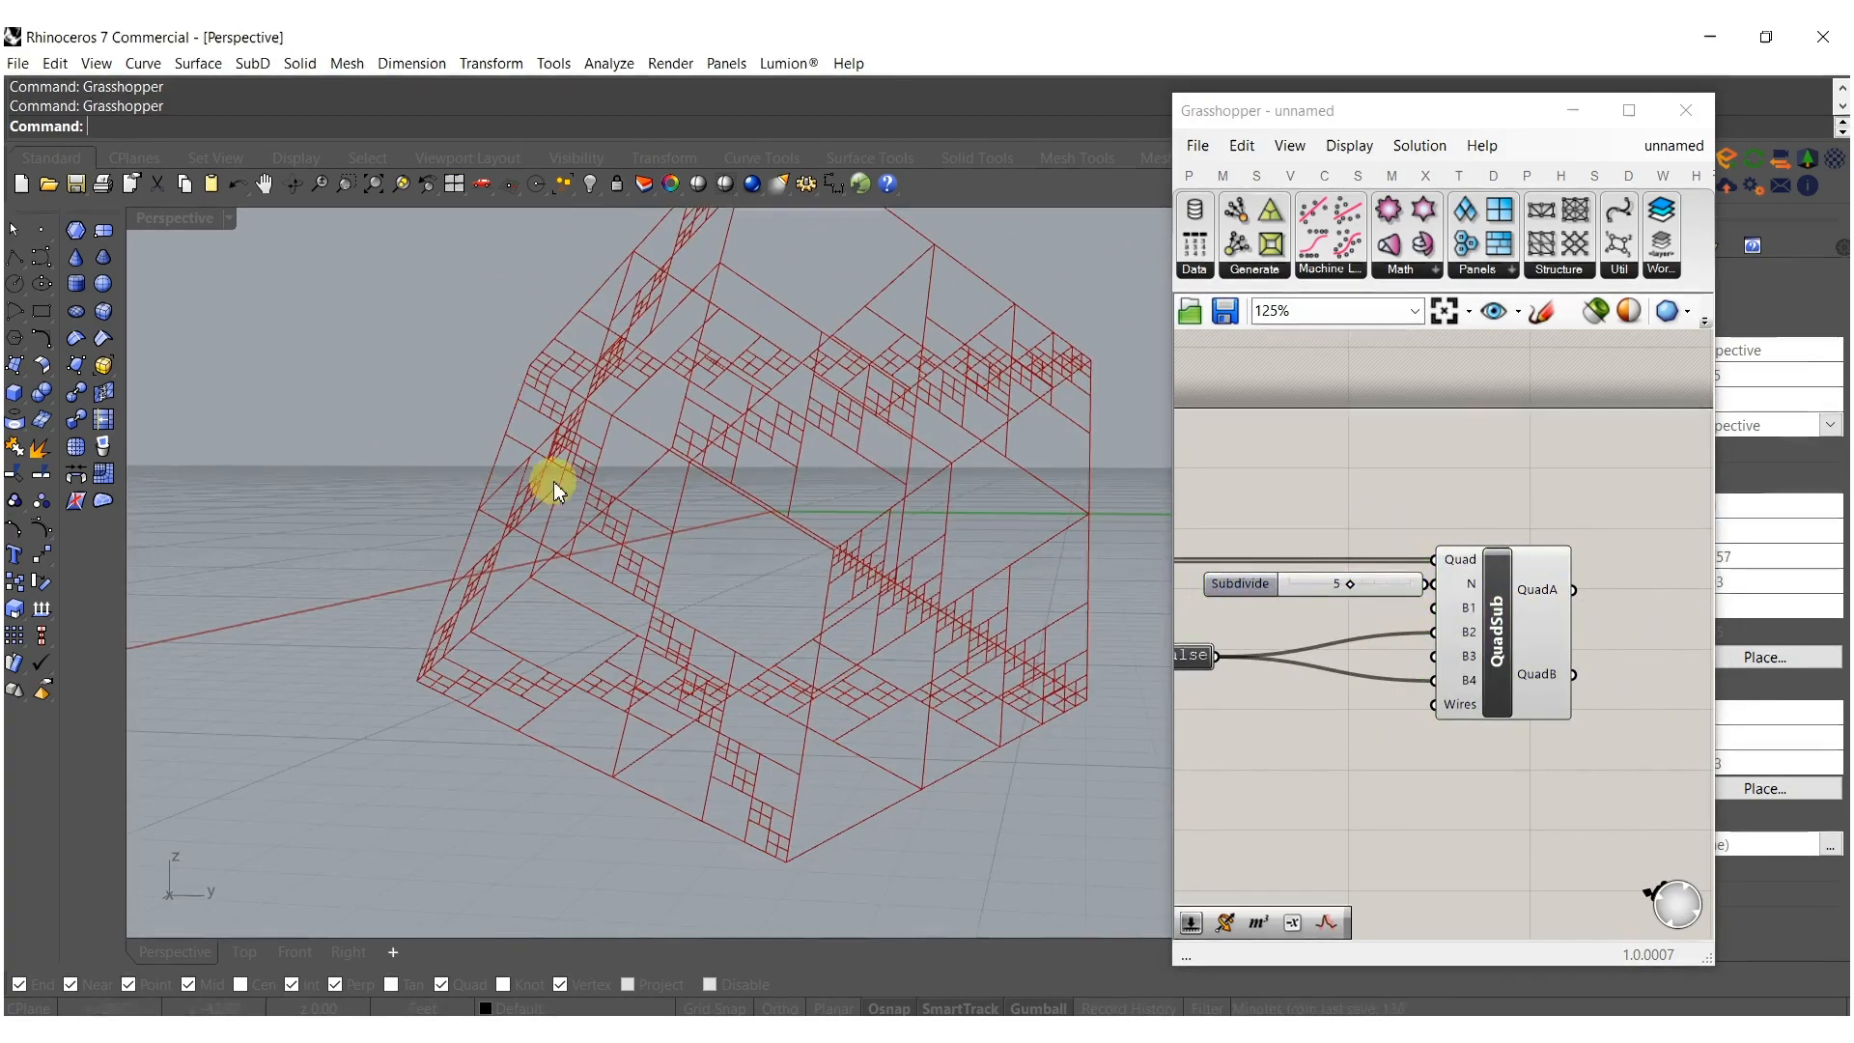
Add a Boundary Surfaces component and connect both QuadA and QuadB outputs of Subdivide Quad to its edges input.
right_click_drag(1489, 746, 1422, 737)
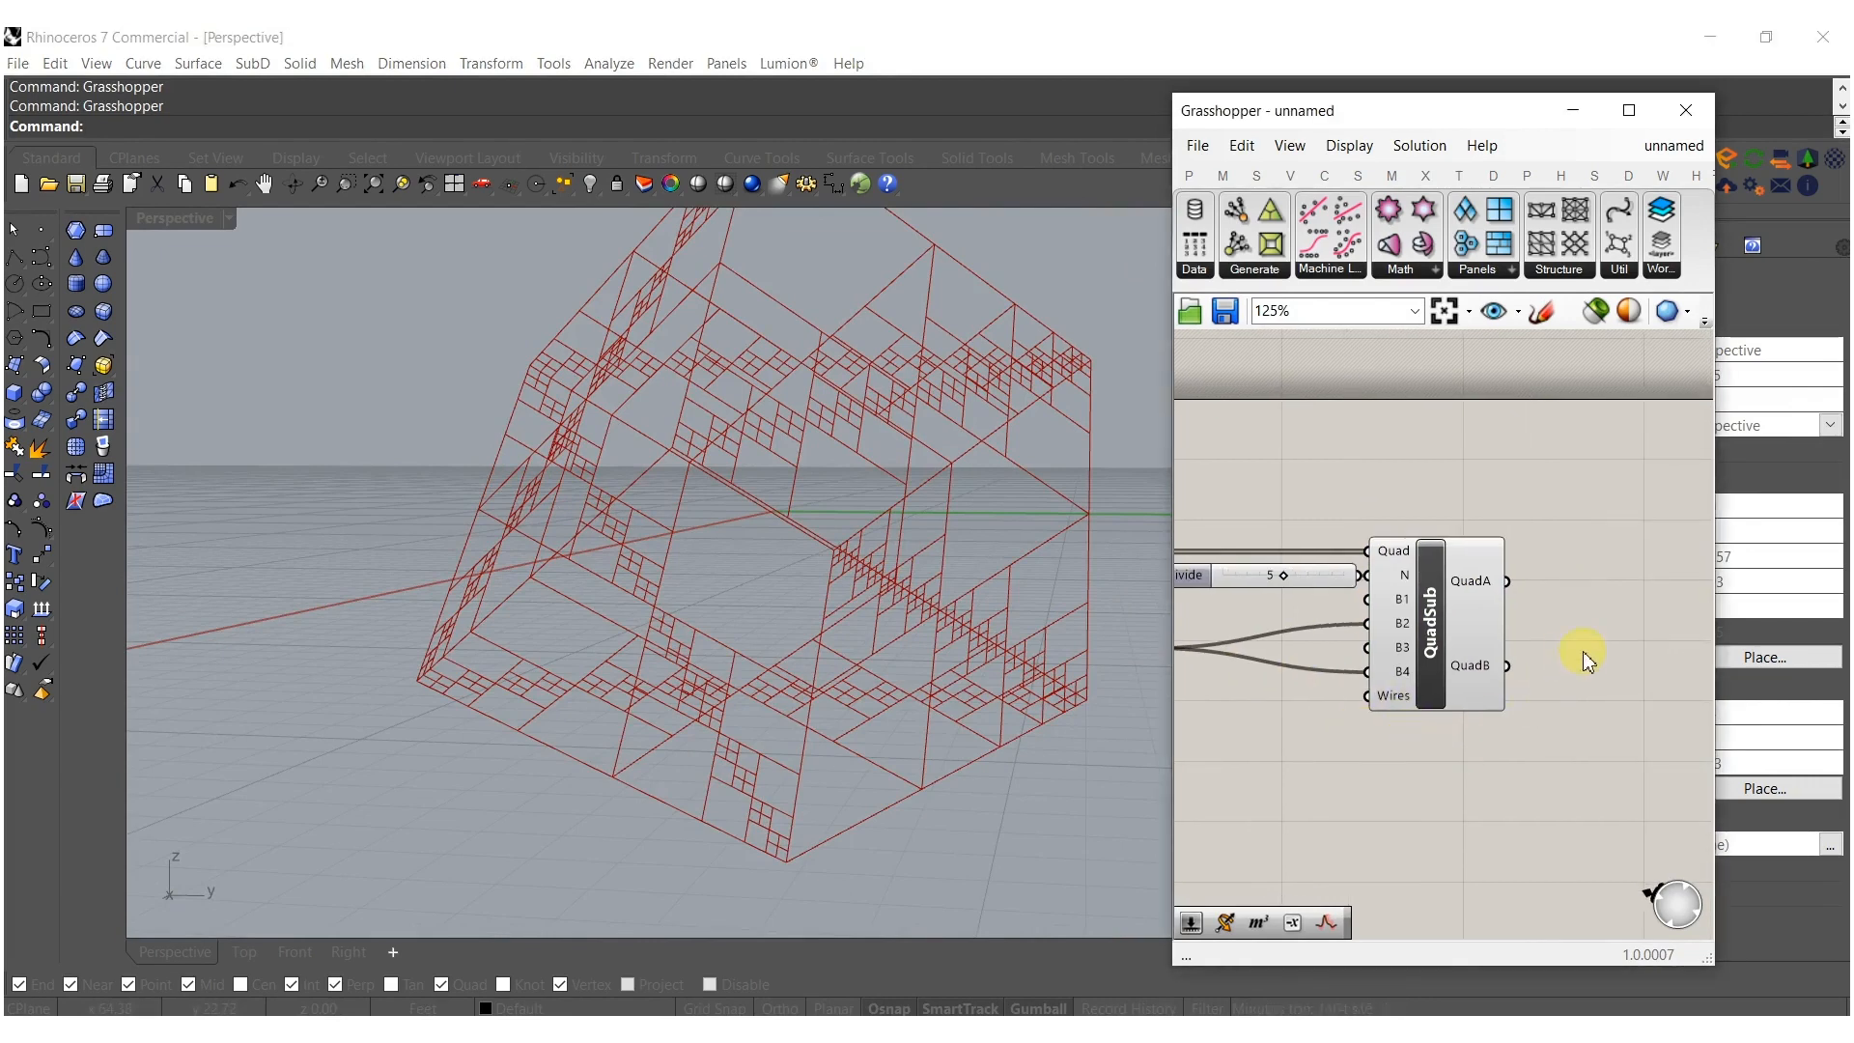
right_click_drag(1590, 638, 1484, 623)
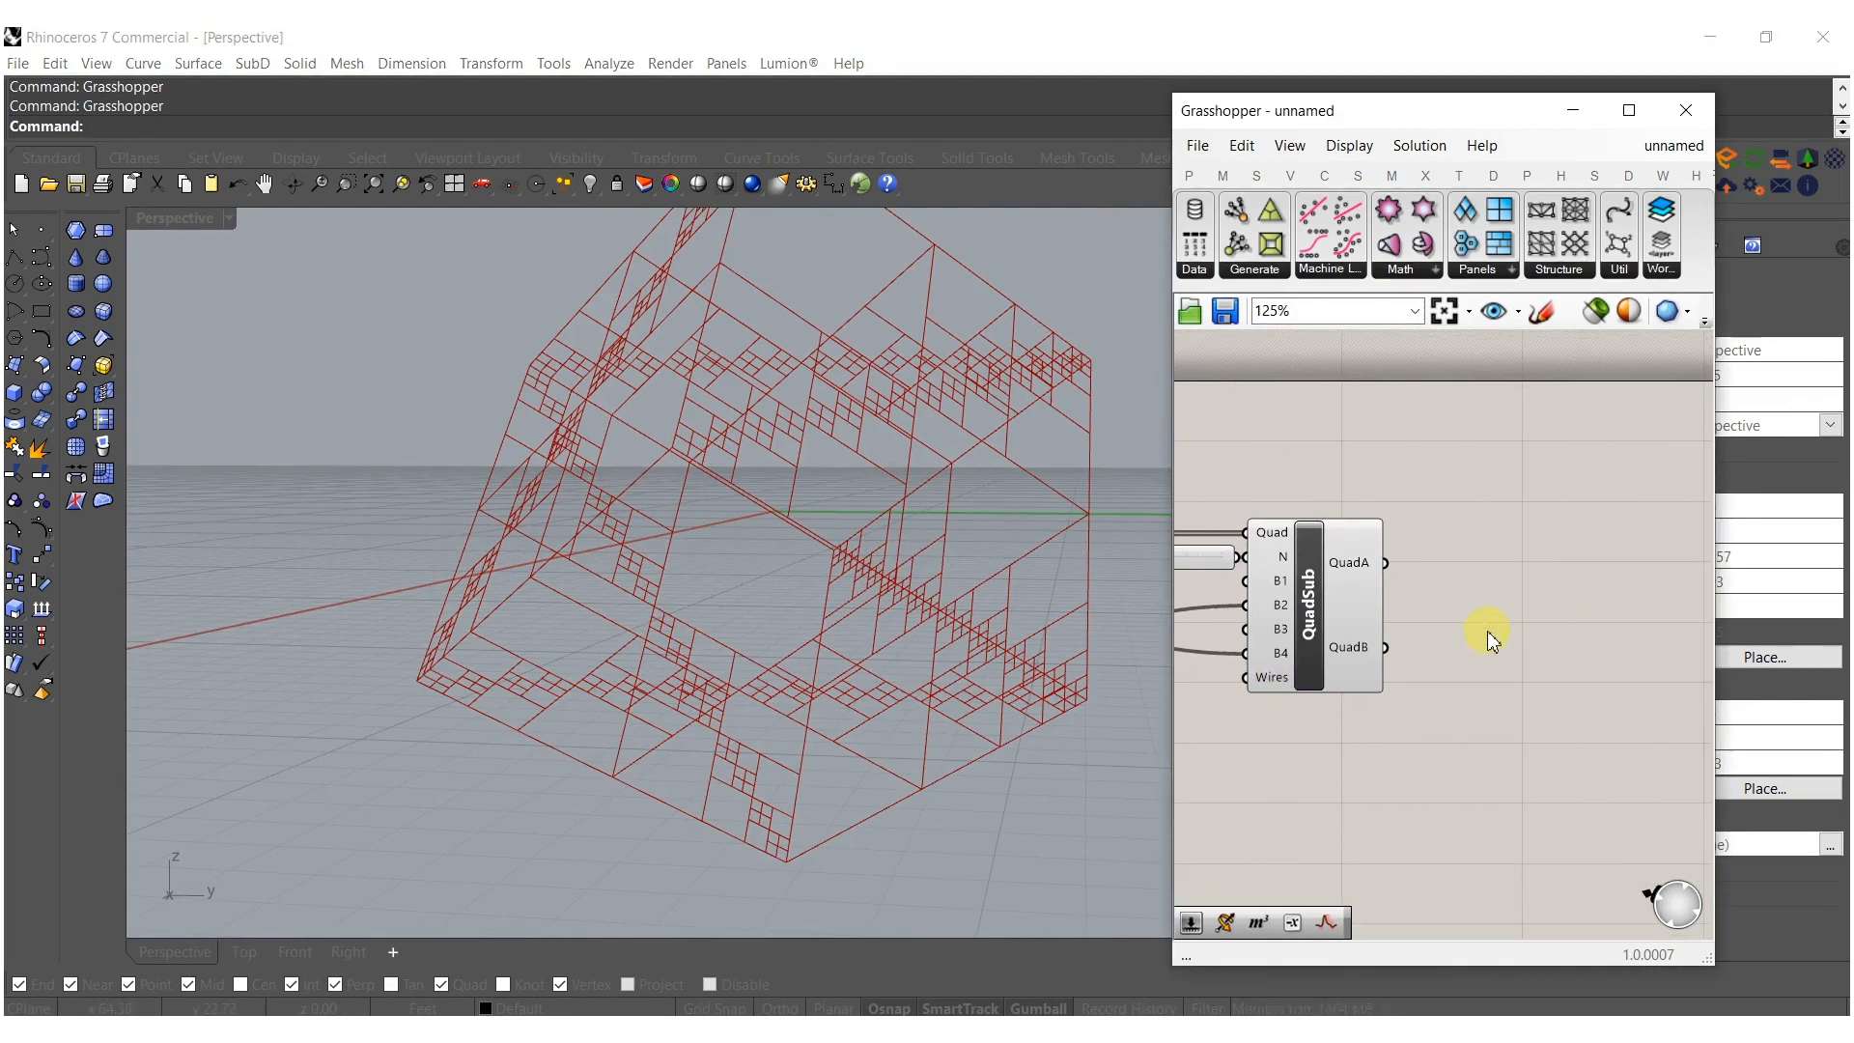
double_click(1487, 635)
type("bound")
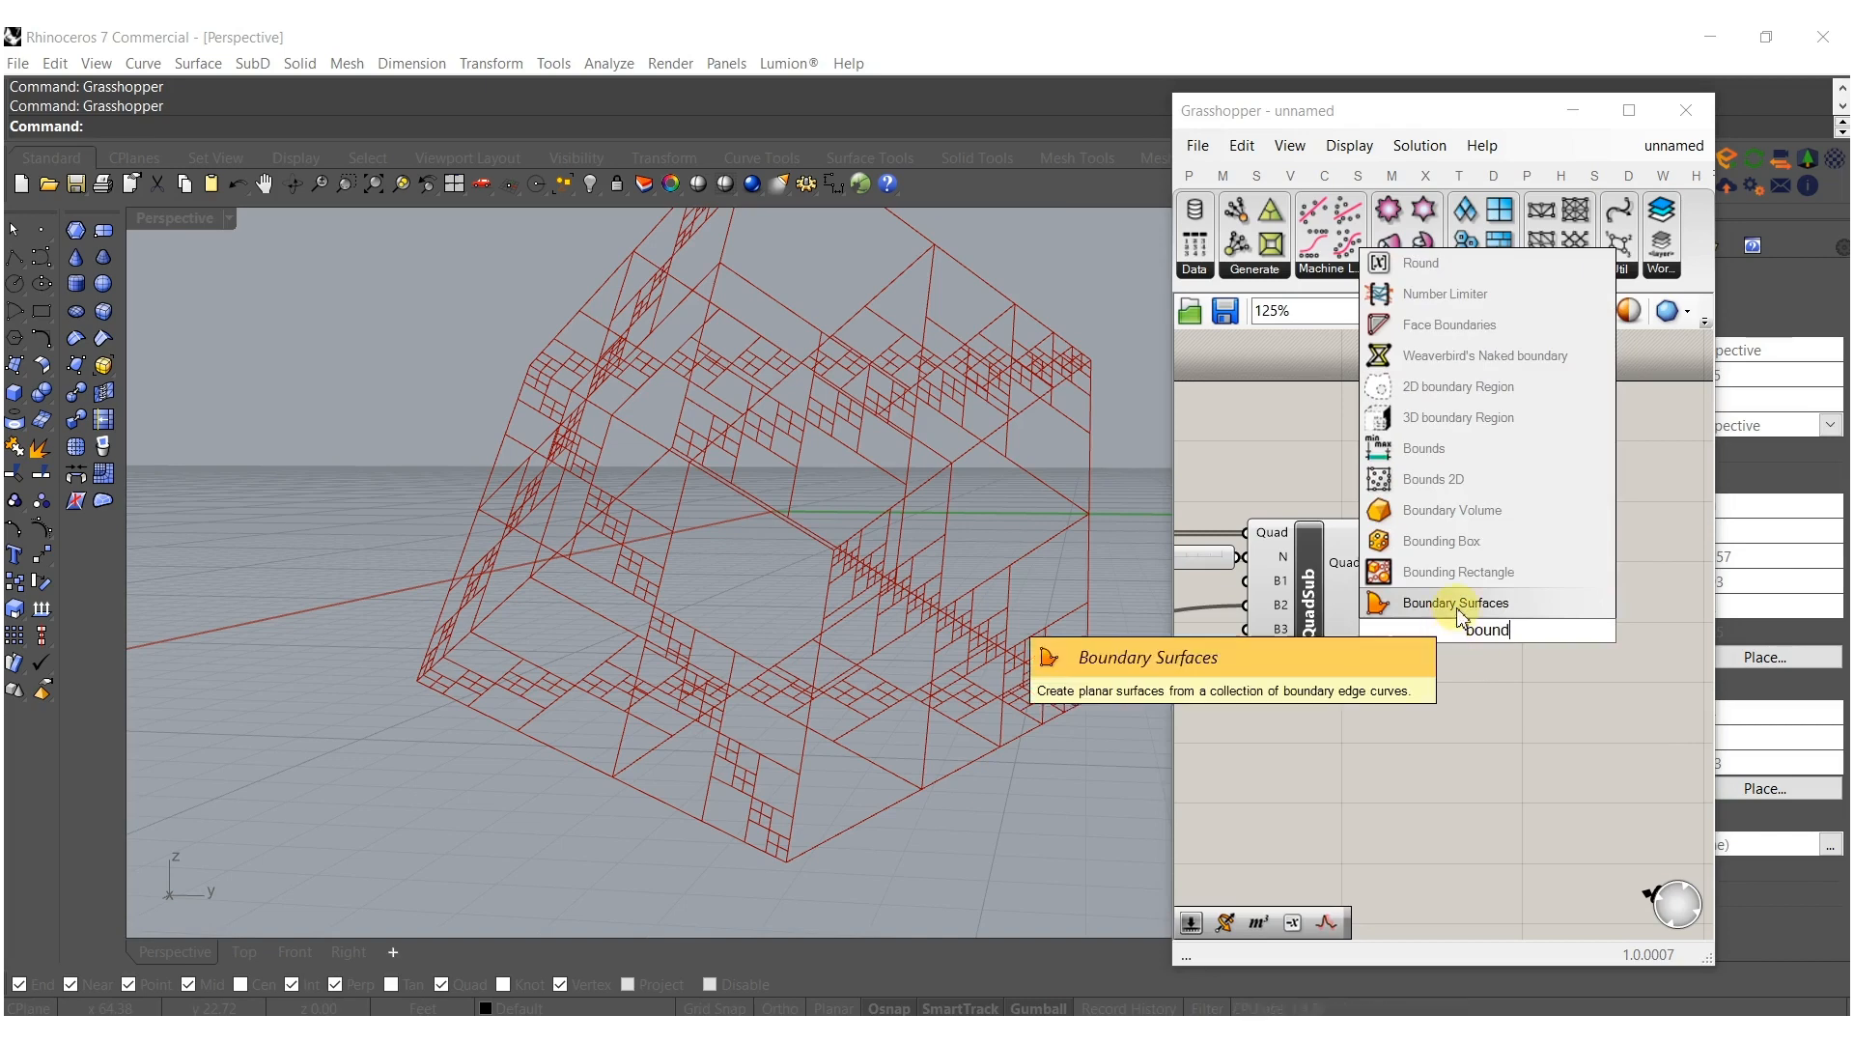
key("Return")
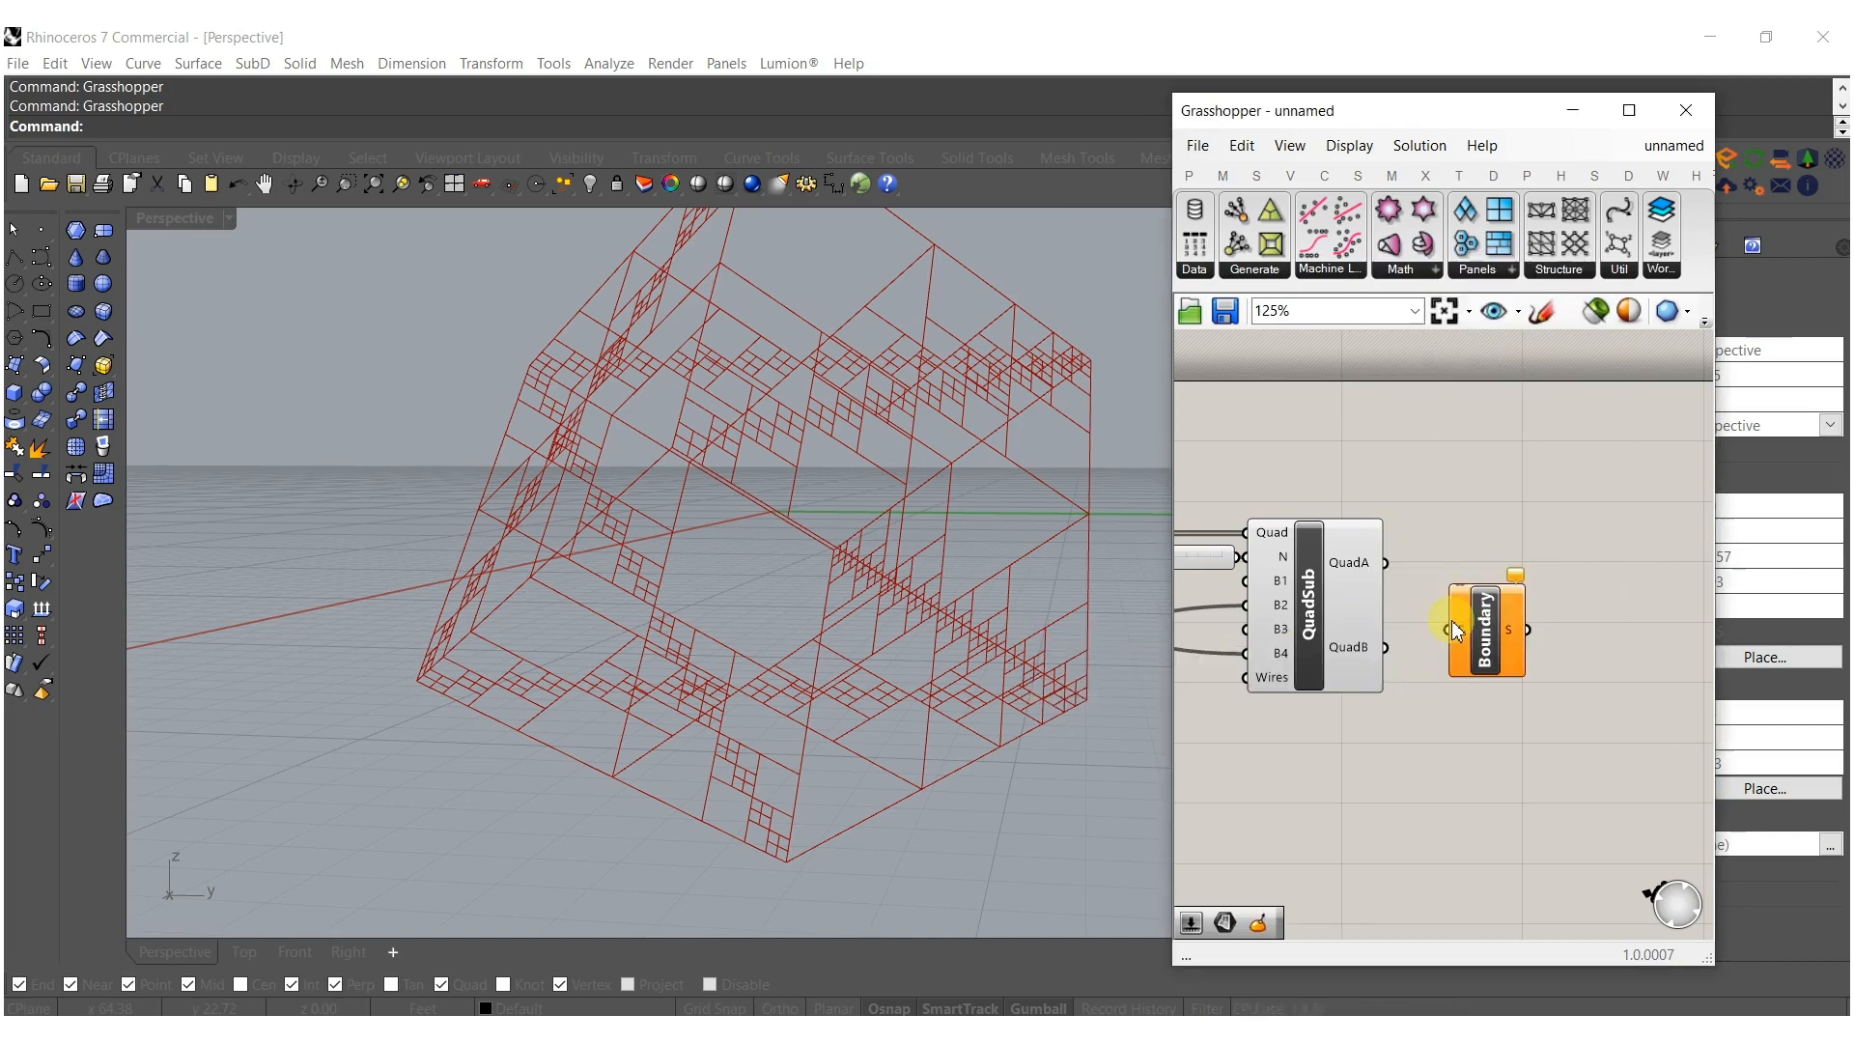
left_click_drag(1392, 576, 1478, 615, "shift")
left_click(1471, 660)
Turn off the preview of the components upstream of Boundary Surfaces.
scroll(1431, 632, "down", 5)
left_click_drag(1403, 703, 1183, 464)
middle_click(1372, 592)
left_click(1440, 524)
left_click(1535, 634)
Add an Area component and connect the Boundary Surfaces output to its geometry input.
right_click_drag(1554, 644, 1486, 628)
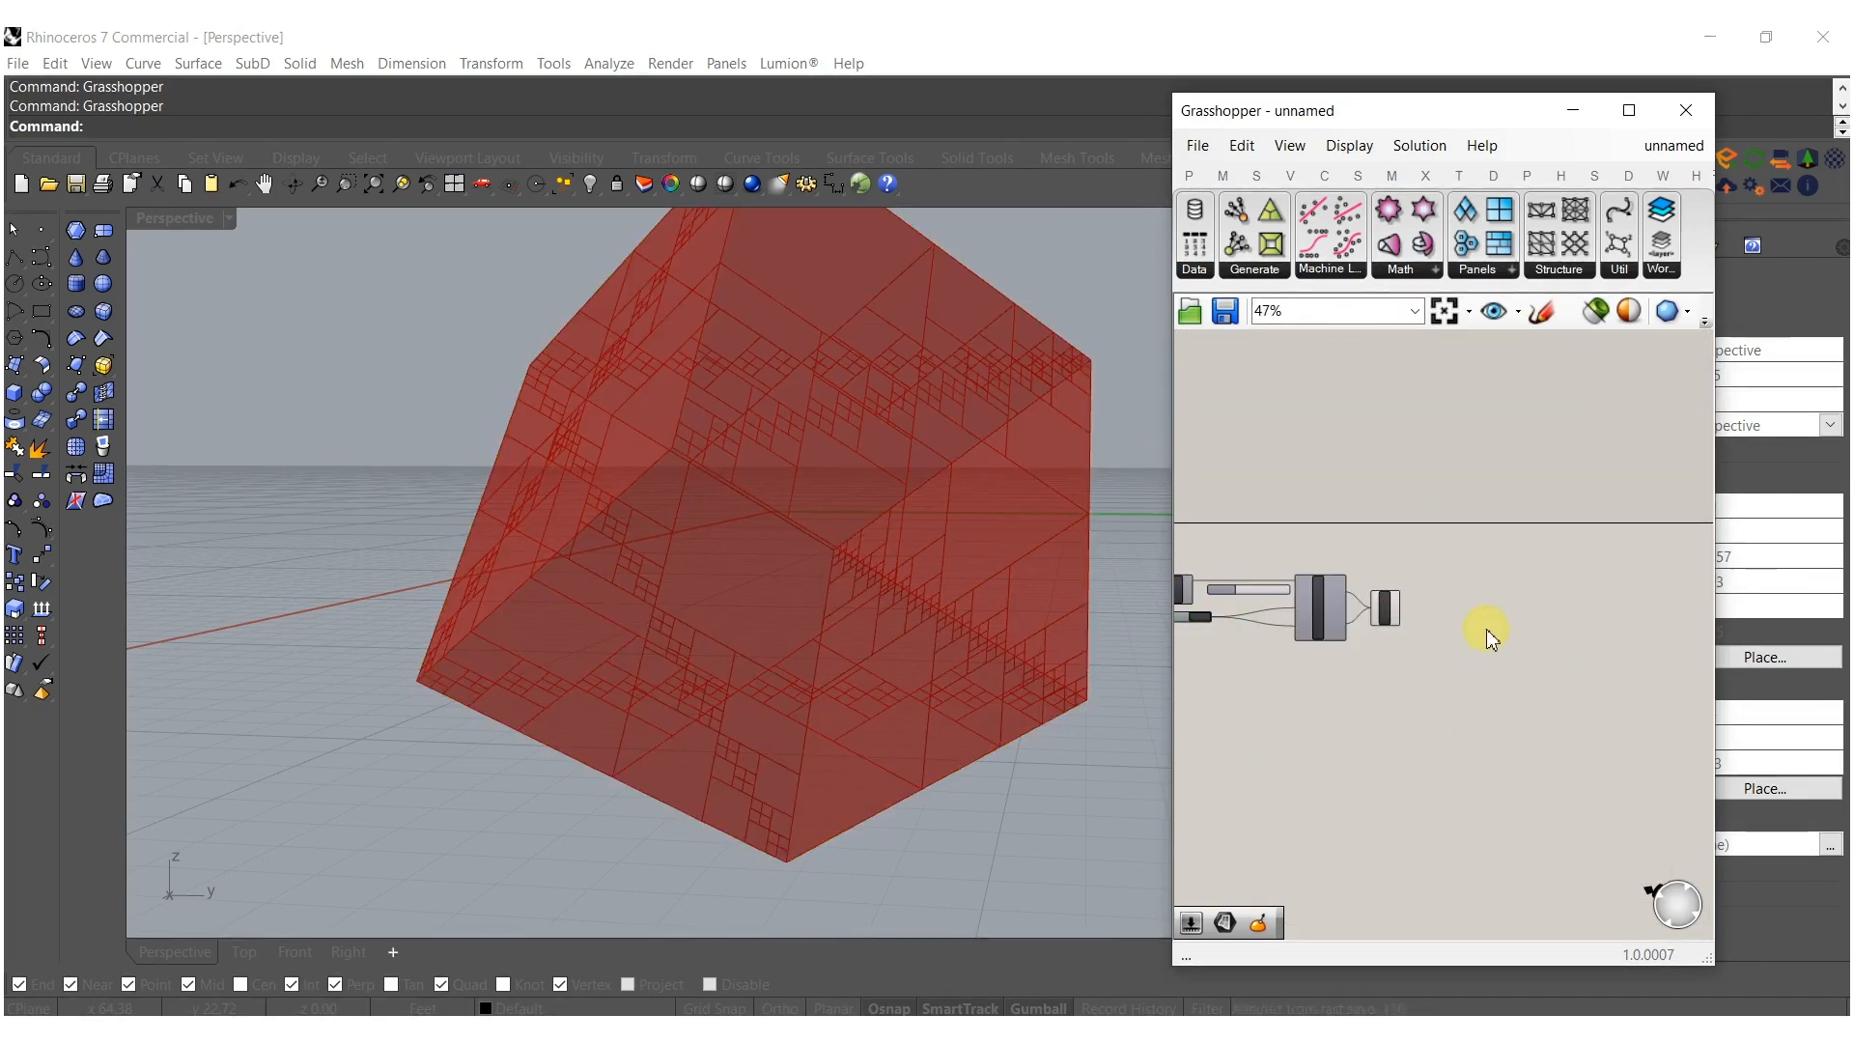
double_click(1496, 638)
type("area")
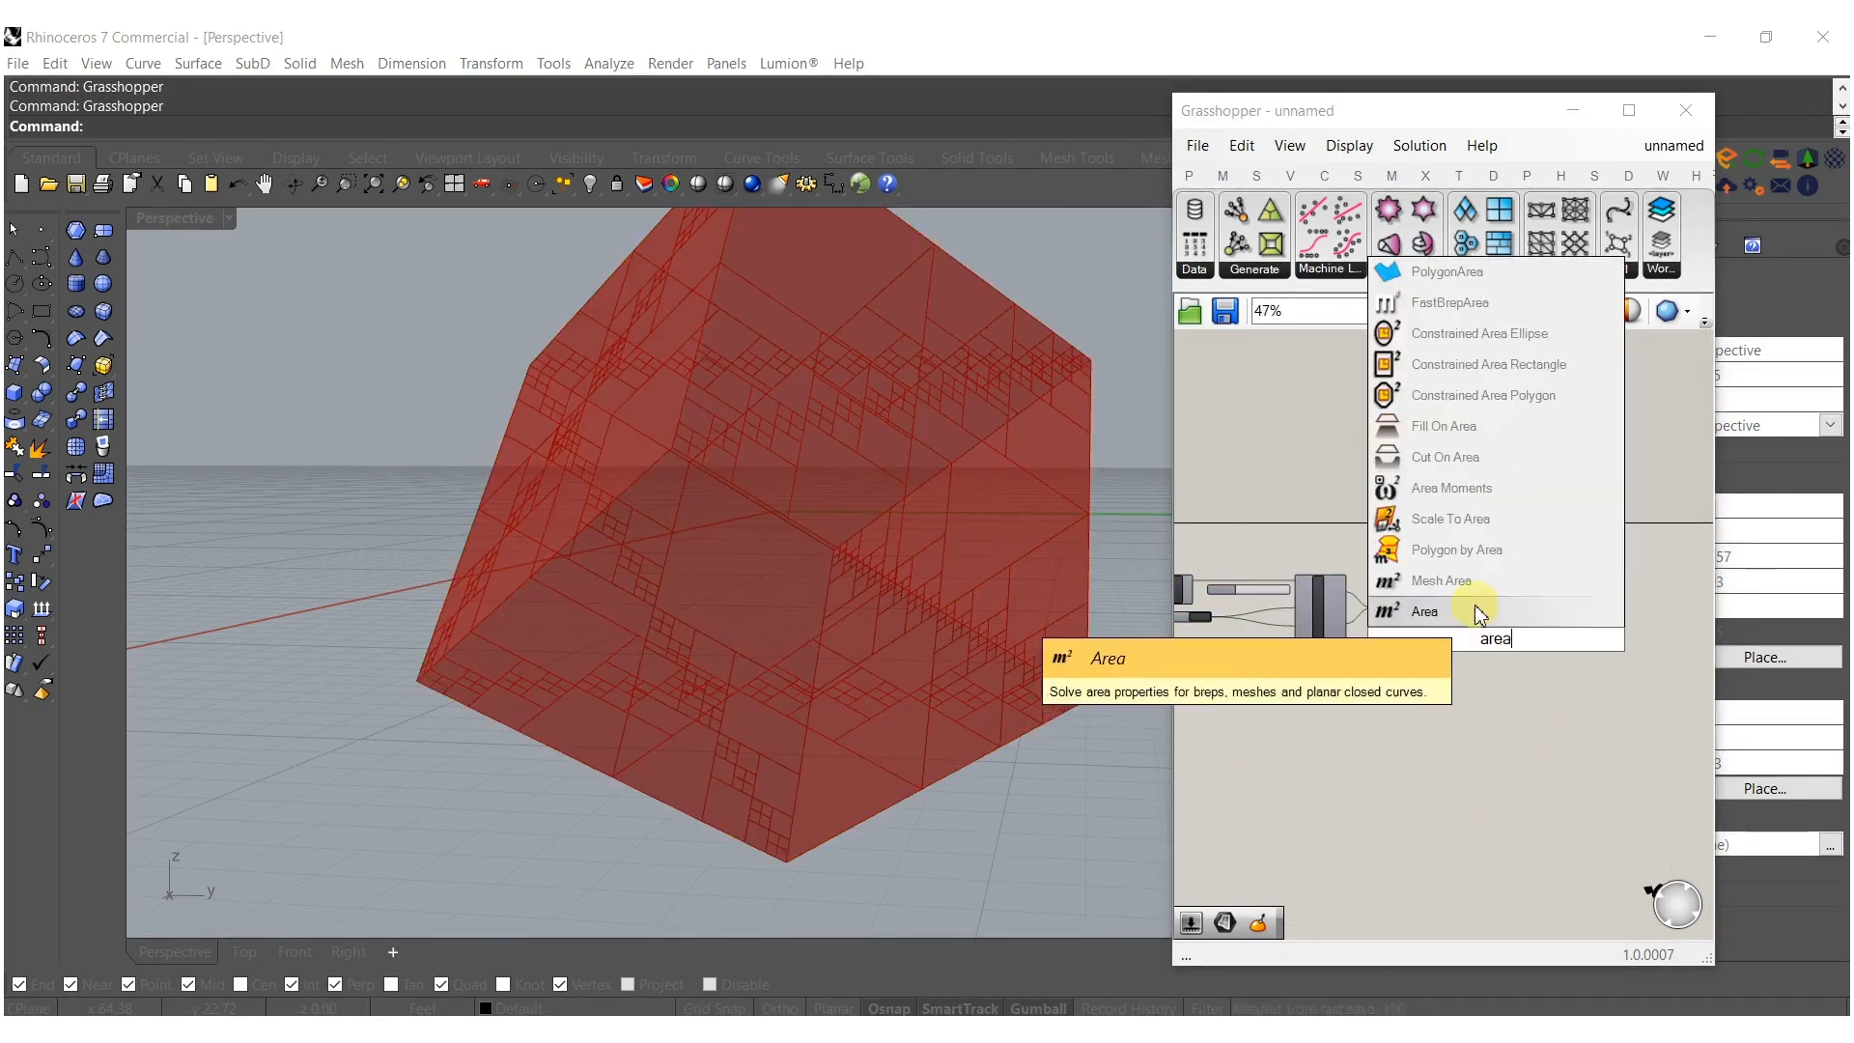
left_click(1477, 613)
scroll(1497, 652, "up", 4)
left_click_drag(1328, 602, 1315, 587)
left_click_drag(1528, 661, 1626, 592)
Add a Surface Closest Point component, feeding the Area centroids into P and the boundary surfaces into S.
right_click_drag(1587, 607, 1491, 592)
left_click(1468, 599)
double_click(1503, 590)
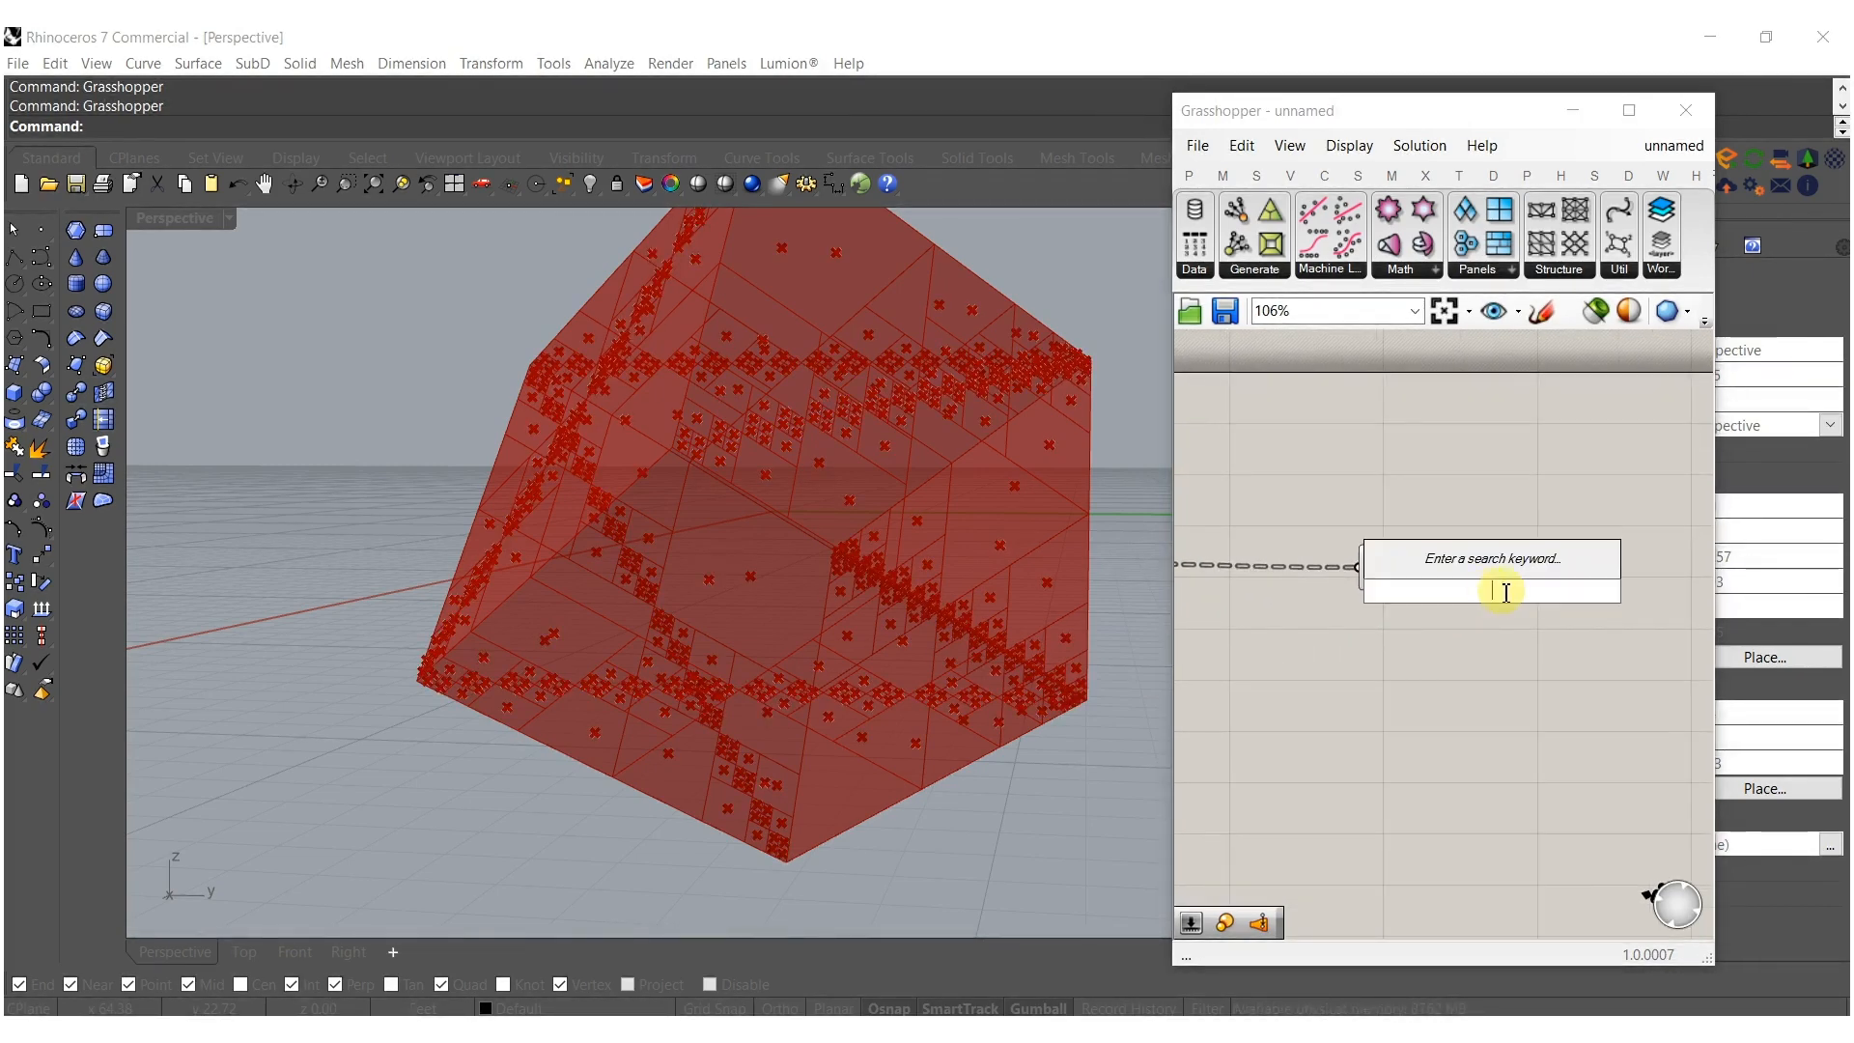
type("cp")
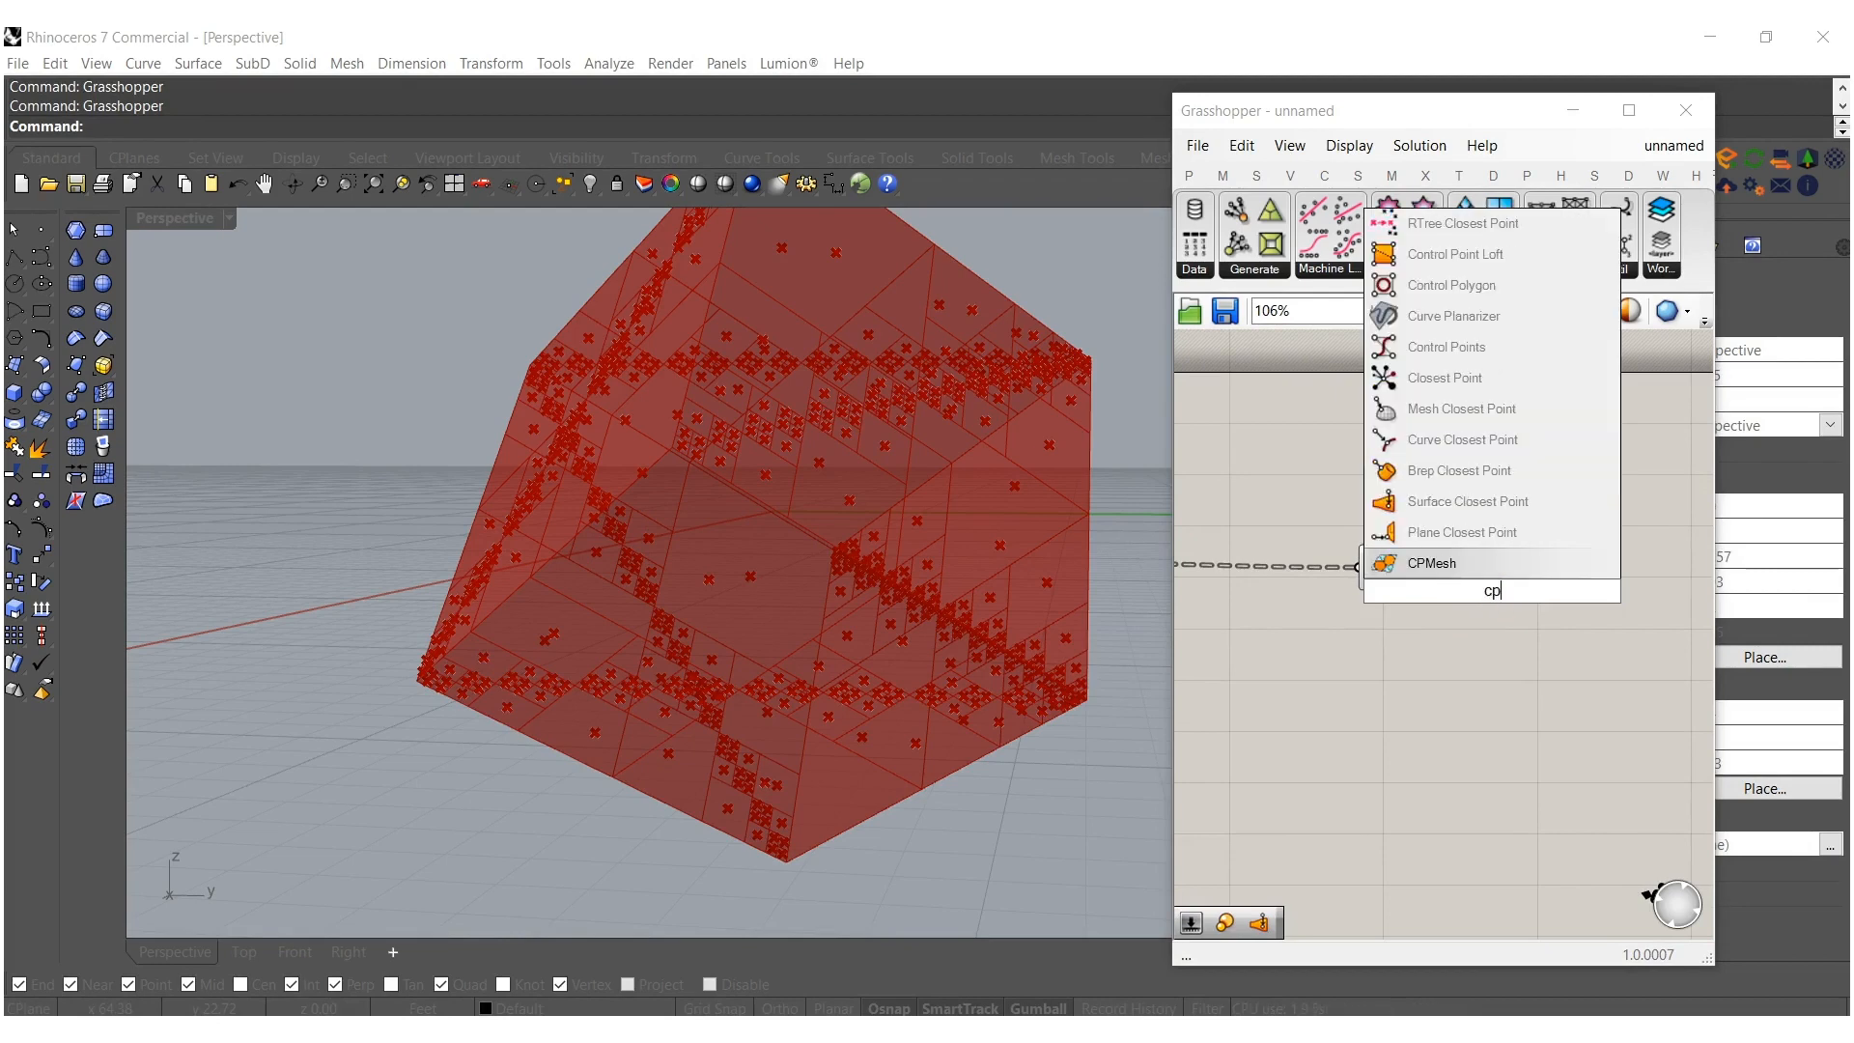
left_click(1462, 502)
scroll(1419, 565, "up", 3)
left_click_drag(1402, 538, 1200, 563)
scroll(1475, 589, "down", 4)
left_click_drag(1586, 650, 1386, 504)
left_click_drag(1461, 569, 1417, 564)
Add an Evaluate Surface component, connecting the boundary surfaces to S and Surface Closest Point's uvP output to uv.
right_click_drag(1506, 585, 1323, 579)
left_click(1463, 572)
double_click(1464, 571)
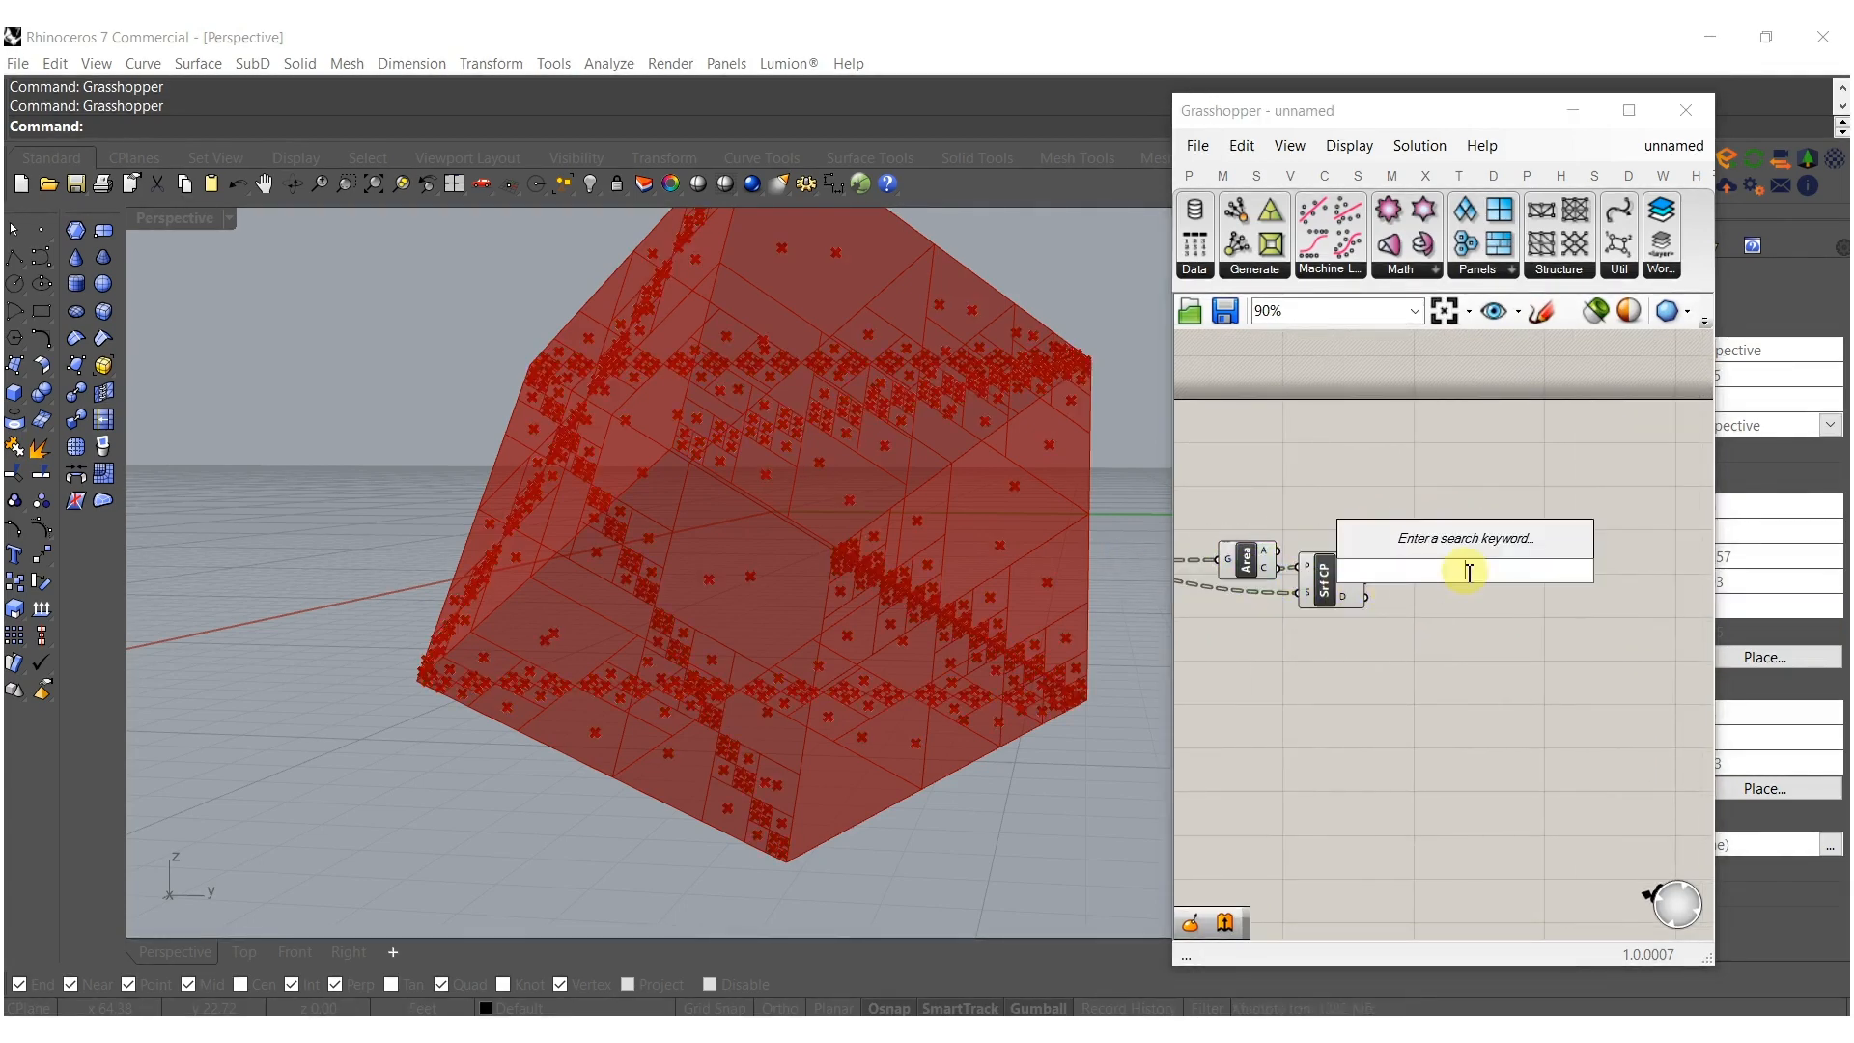
type("eval")
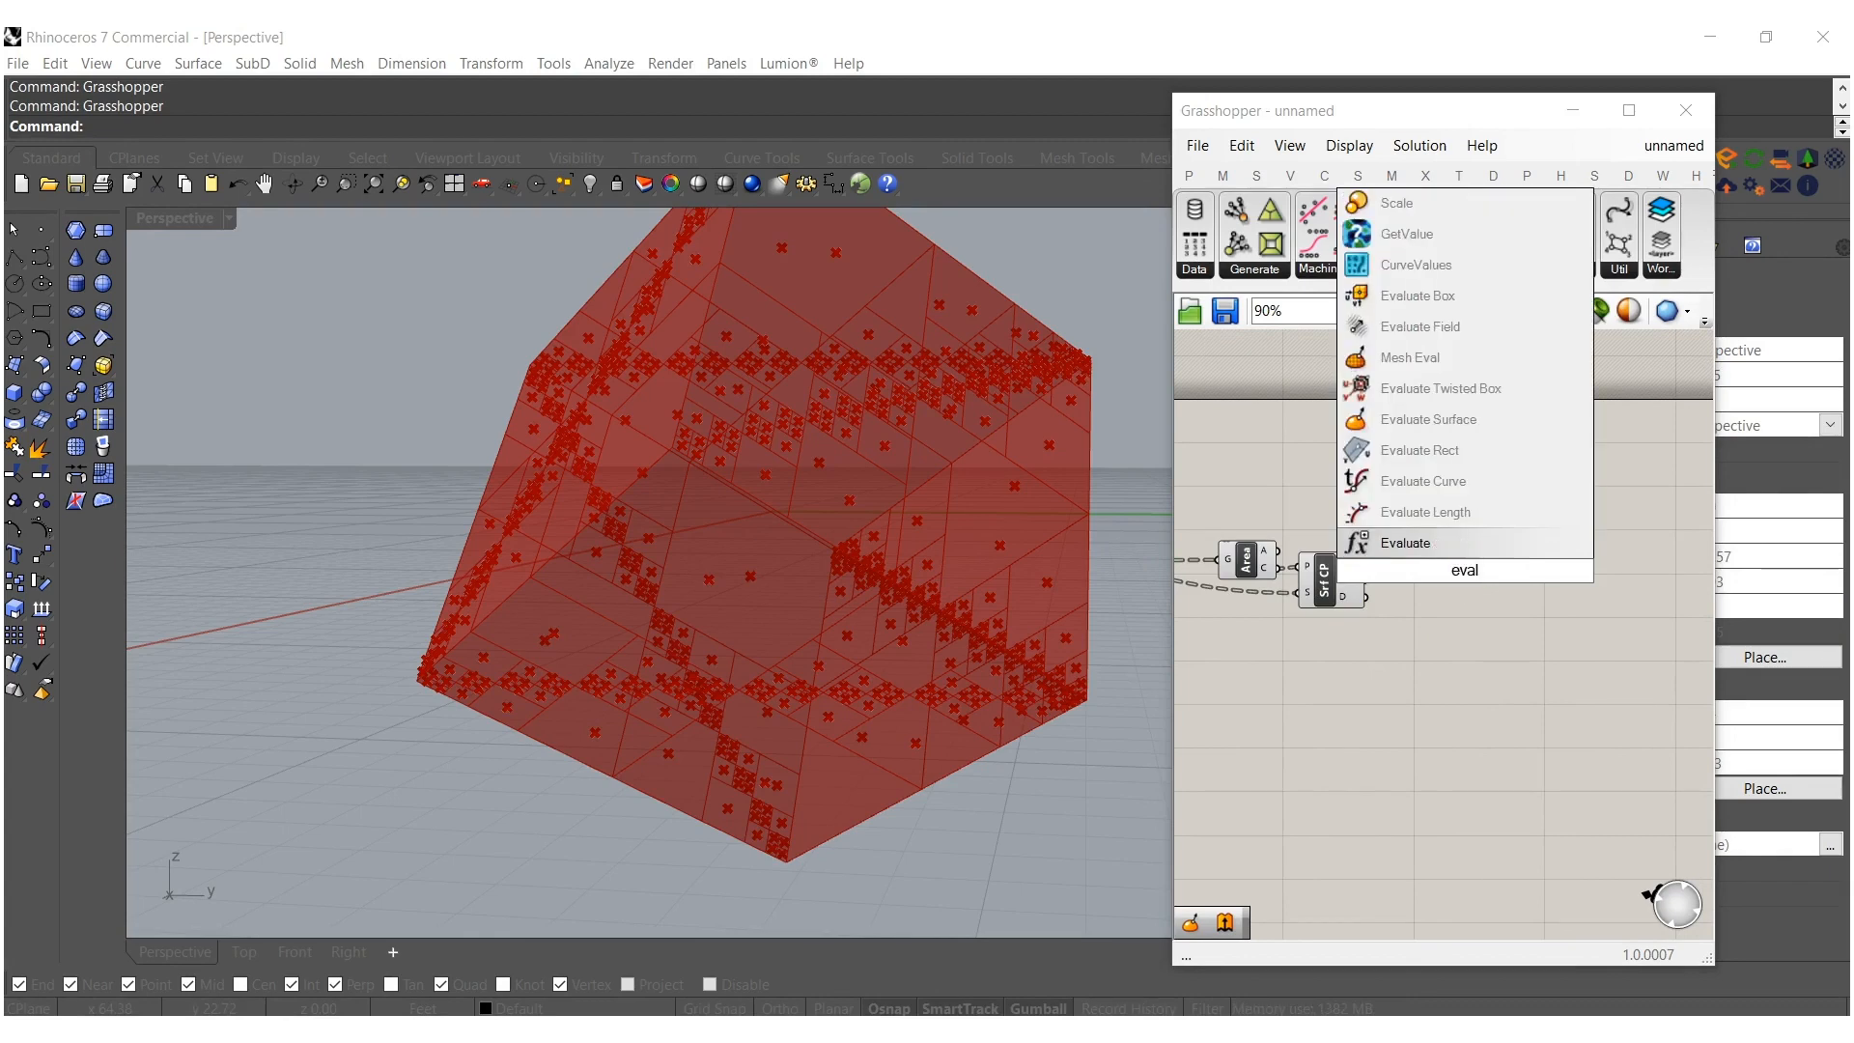
left_click(1439, 421)
scroll(1448, 496, "up", 4)
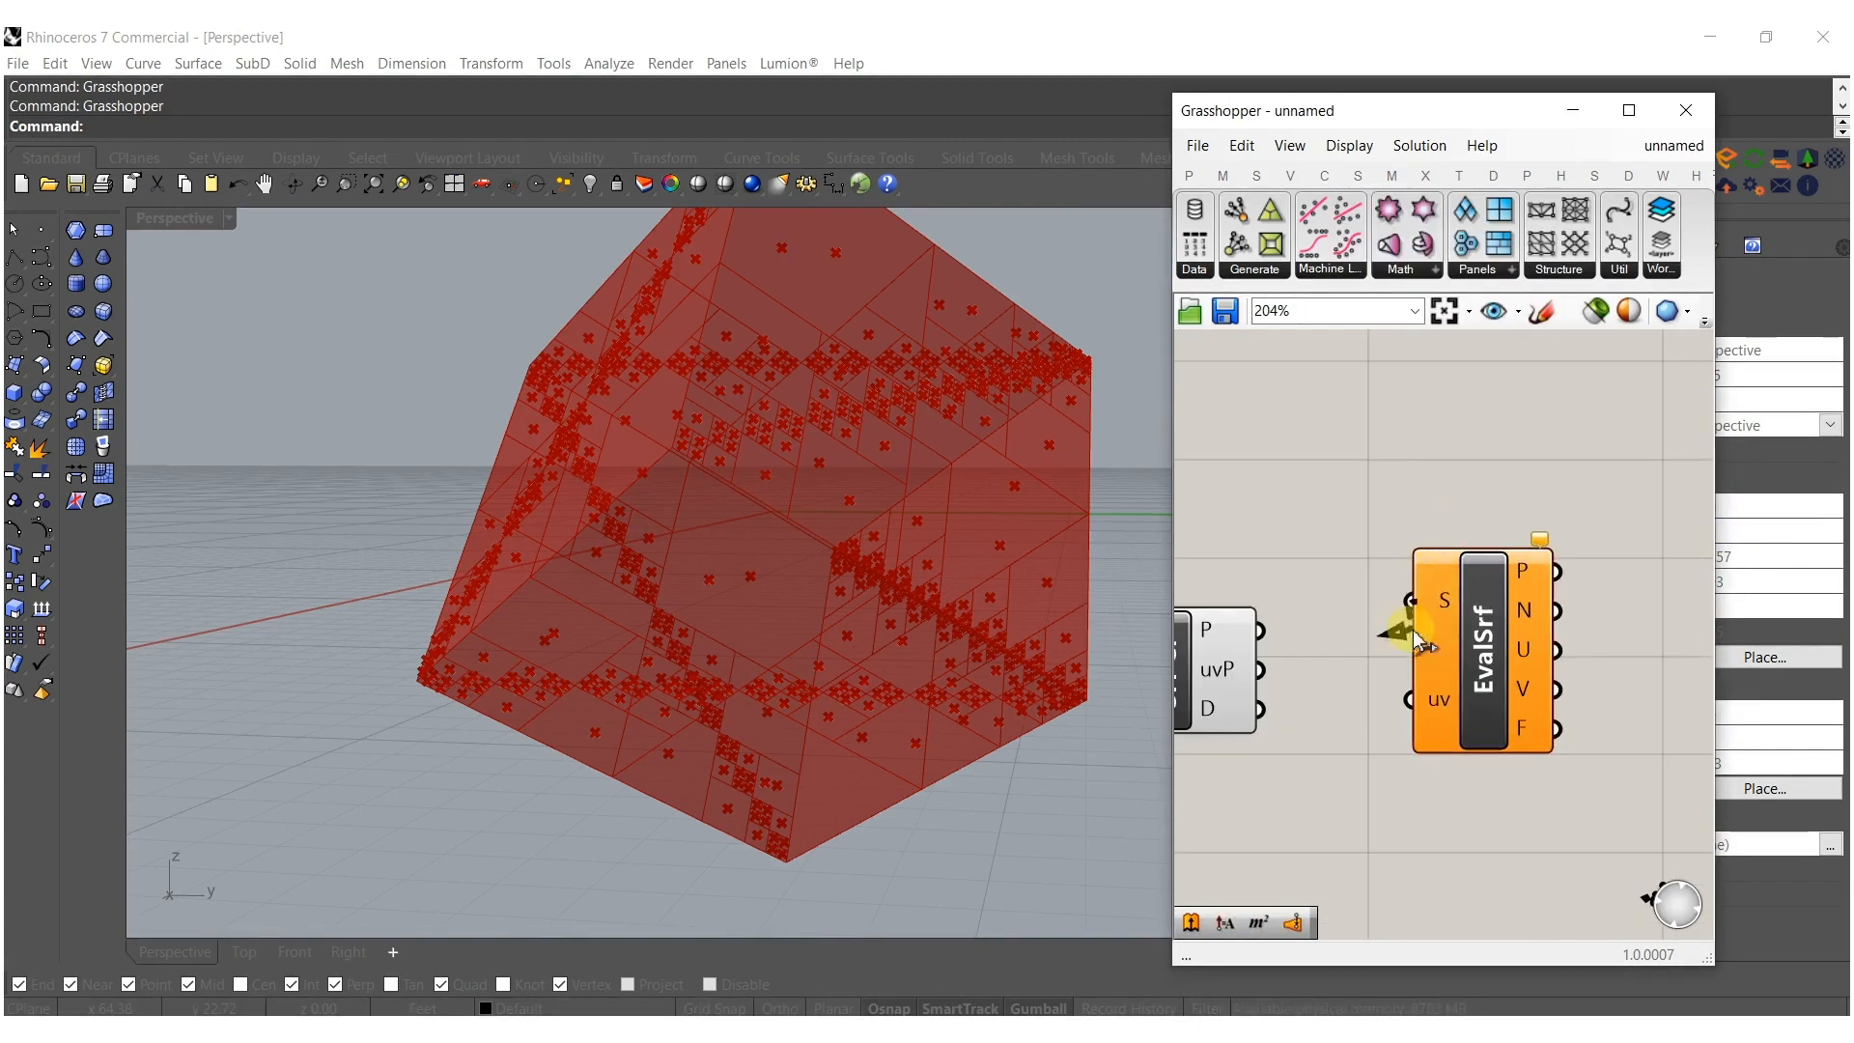
scroll(1400, 642, "down", 6)
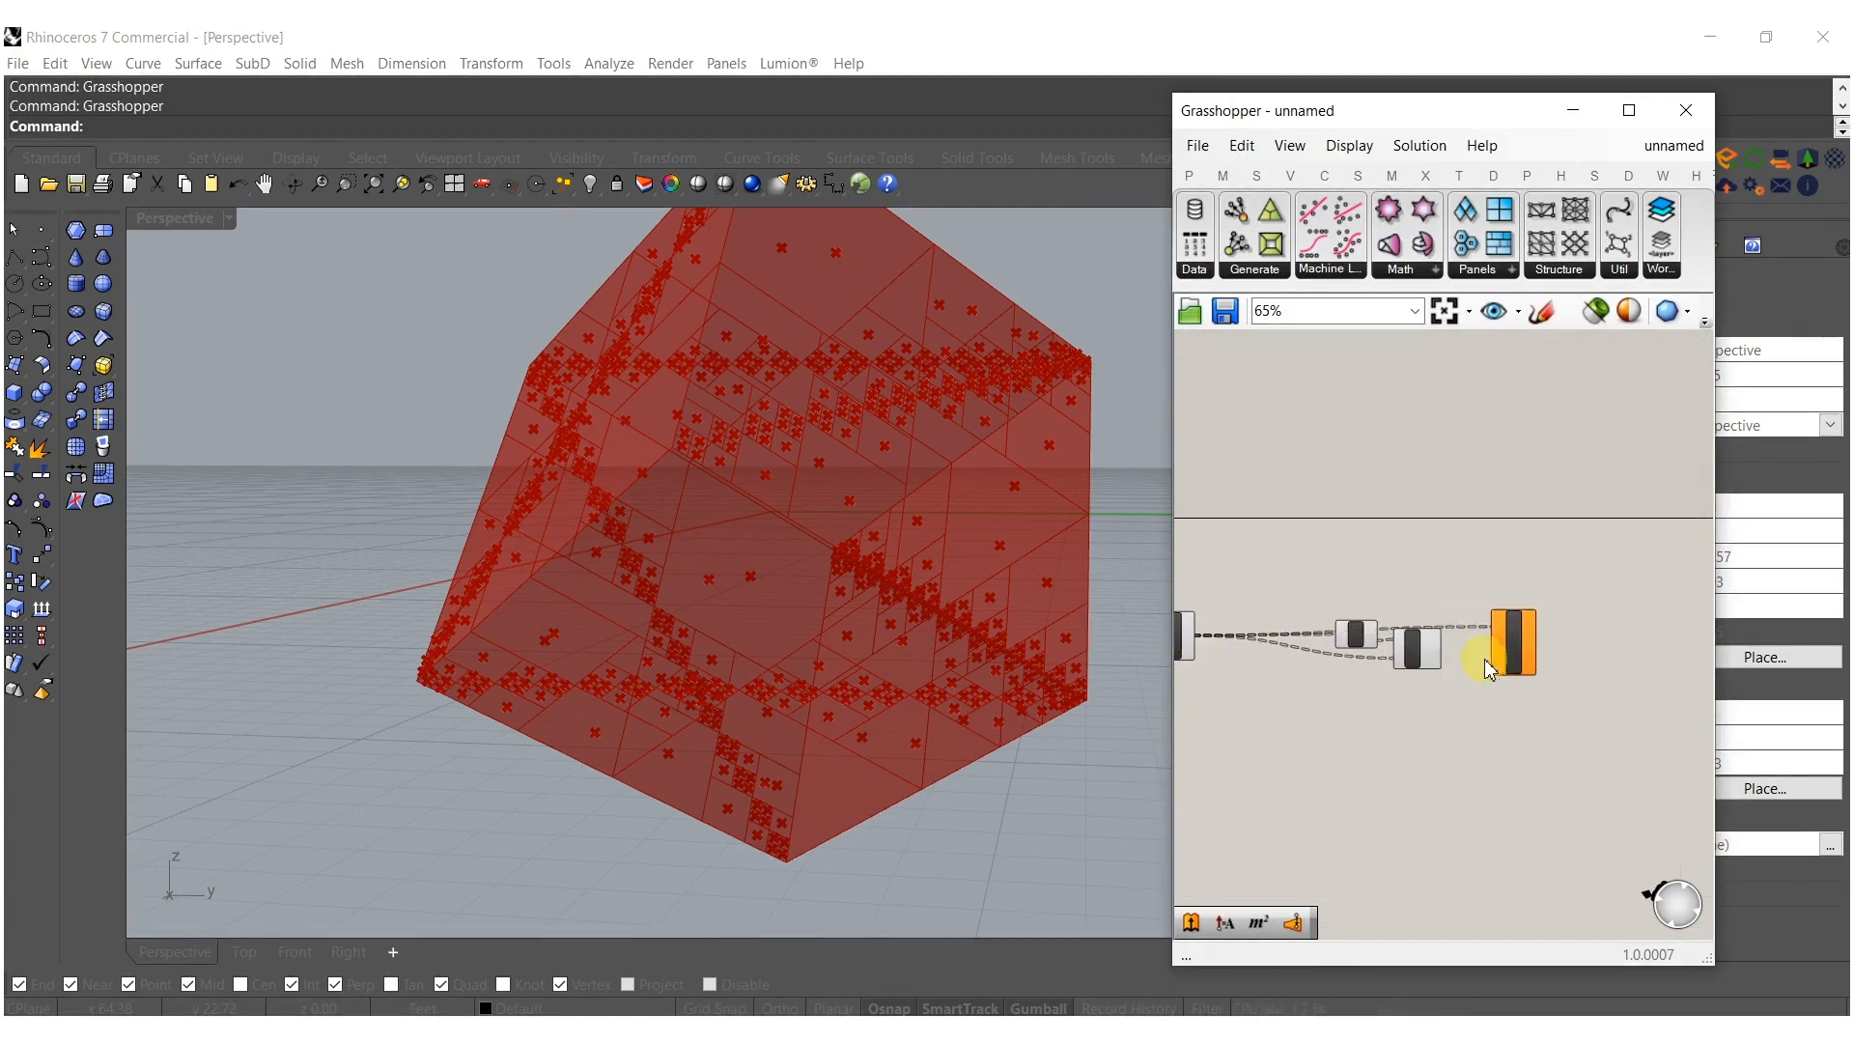
scroll(1490, 679, "up", 6)
left_click_drag(1337, 647, 1347, 641)
left_click_drag(1586, 685, 1491, 657)
left_click(1415, 750)
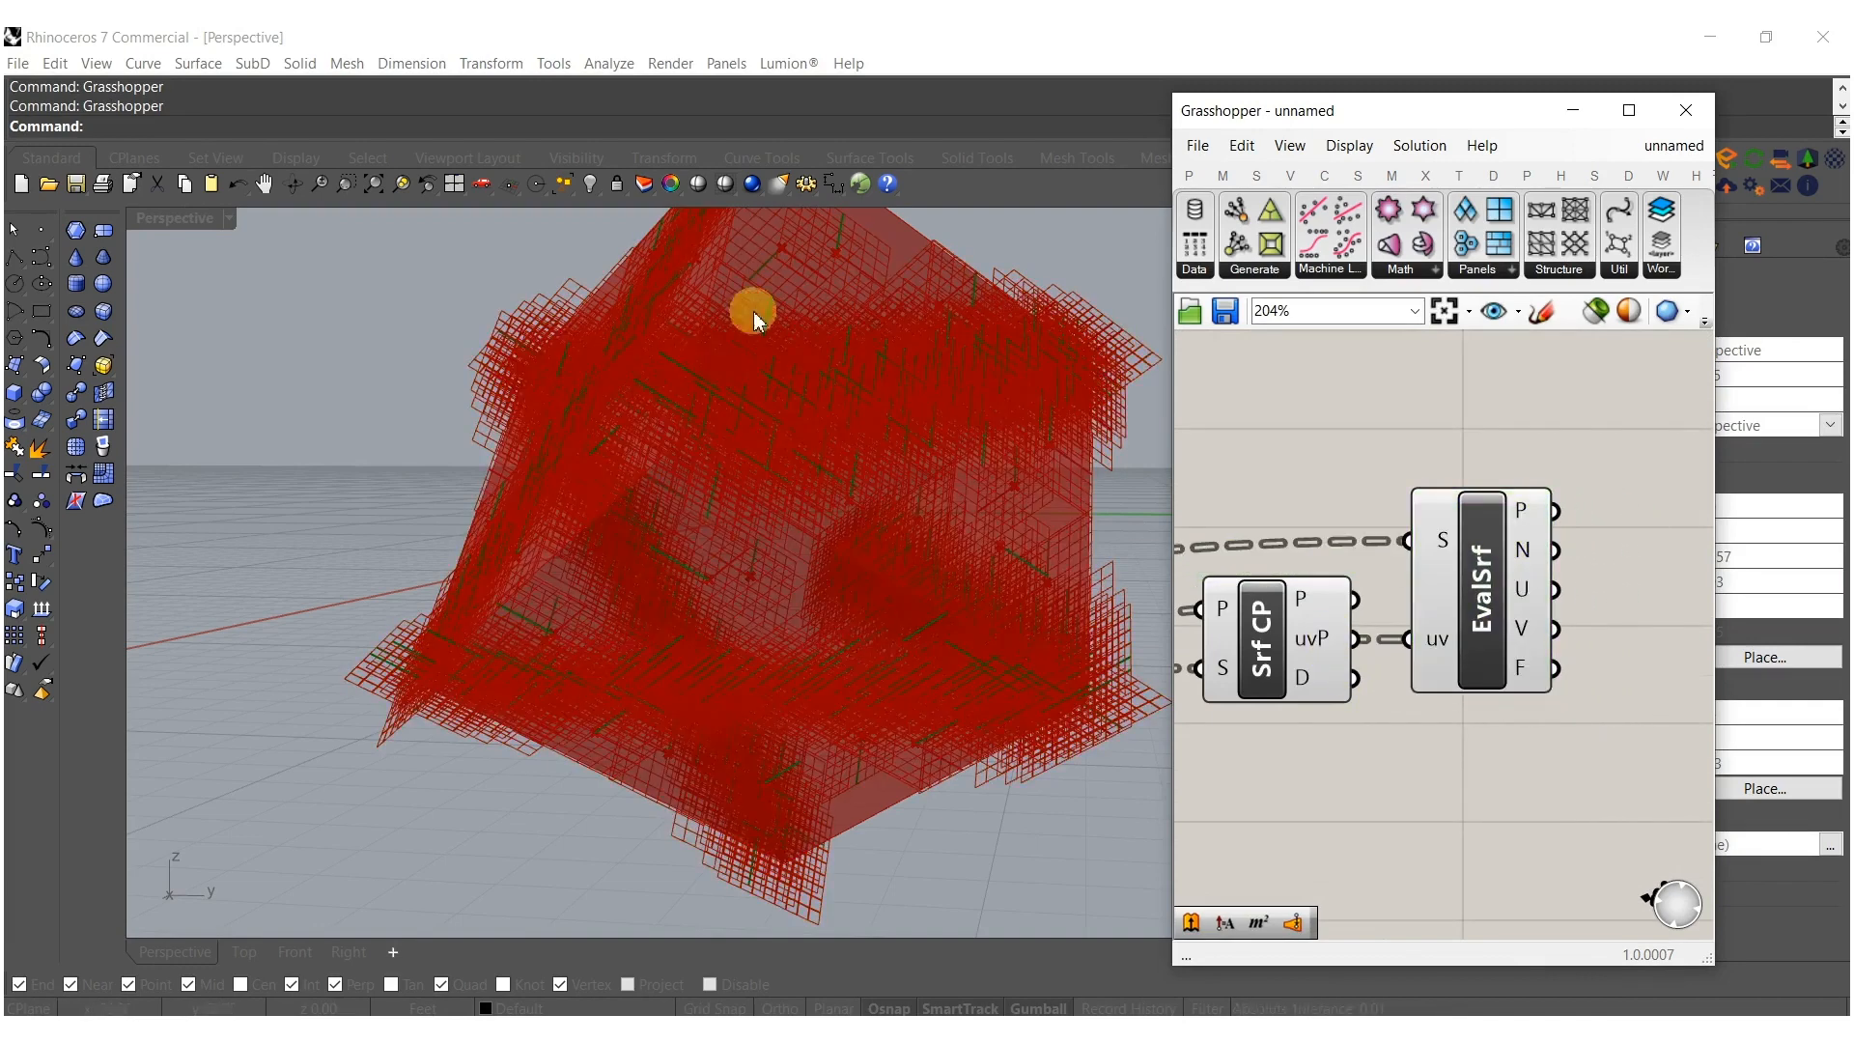
Add an Amplitude component beside Evaluate Surface and connect the normal output N to its vector input V.
scroll(1494, 736, "down", 5)
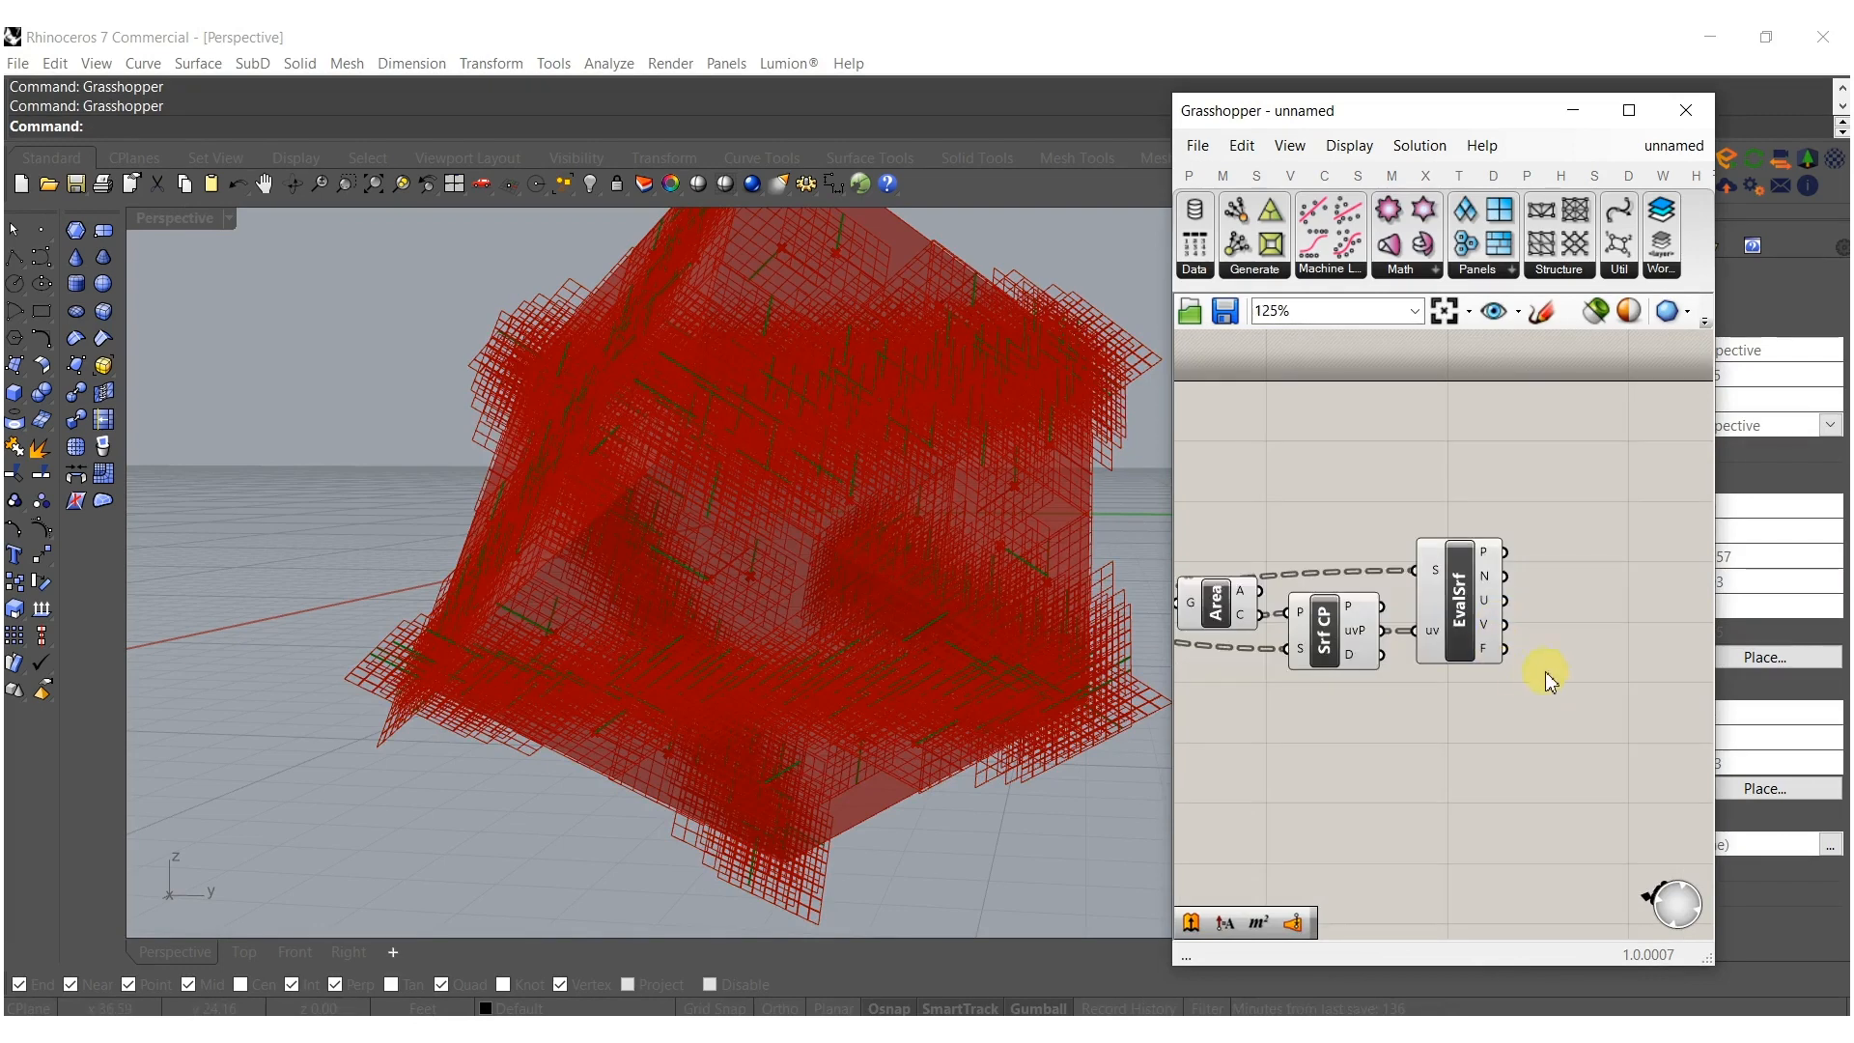
double_click(1464, 664)
type("amp")
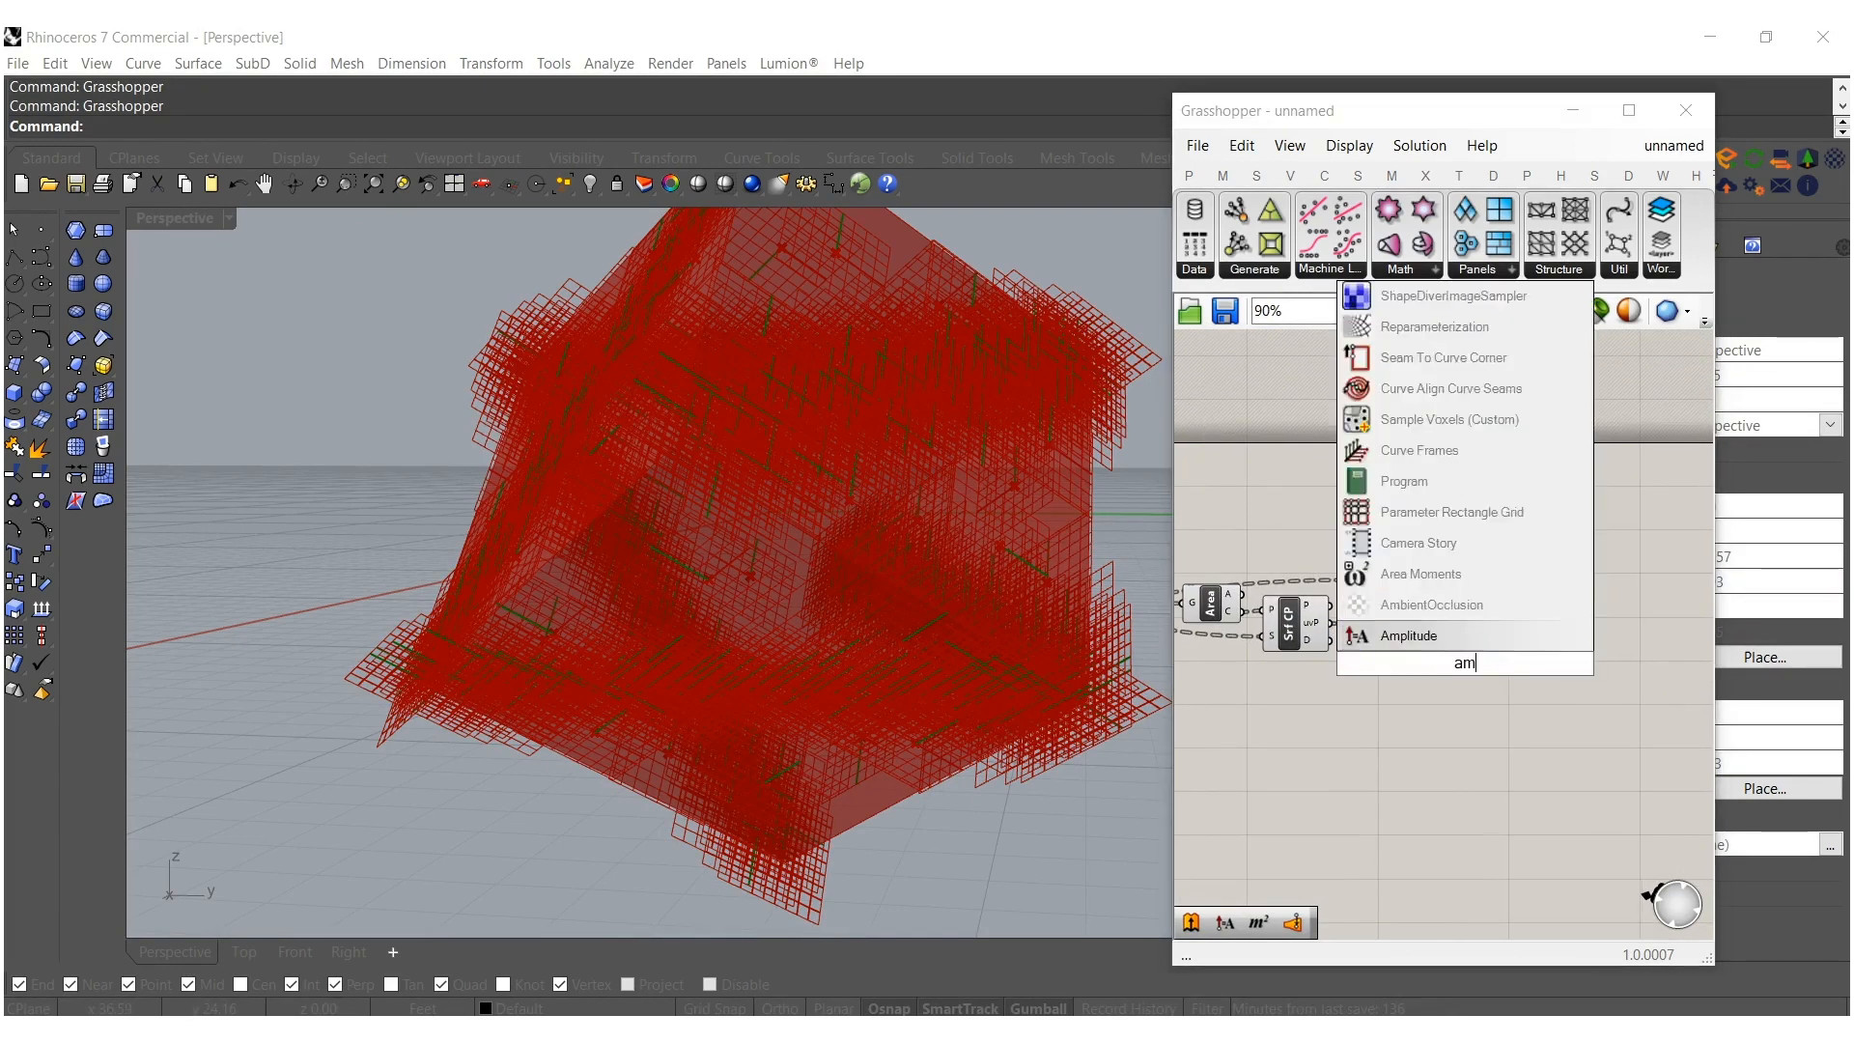
left_click(1407, 635)
scroll(1452, 661, "up", 3)
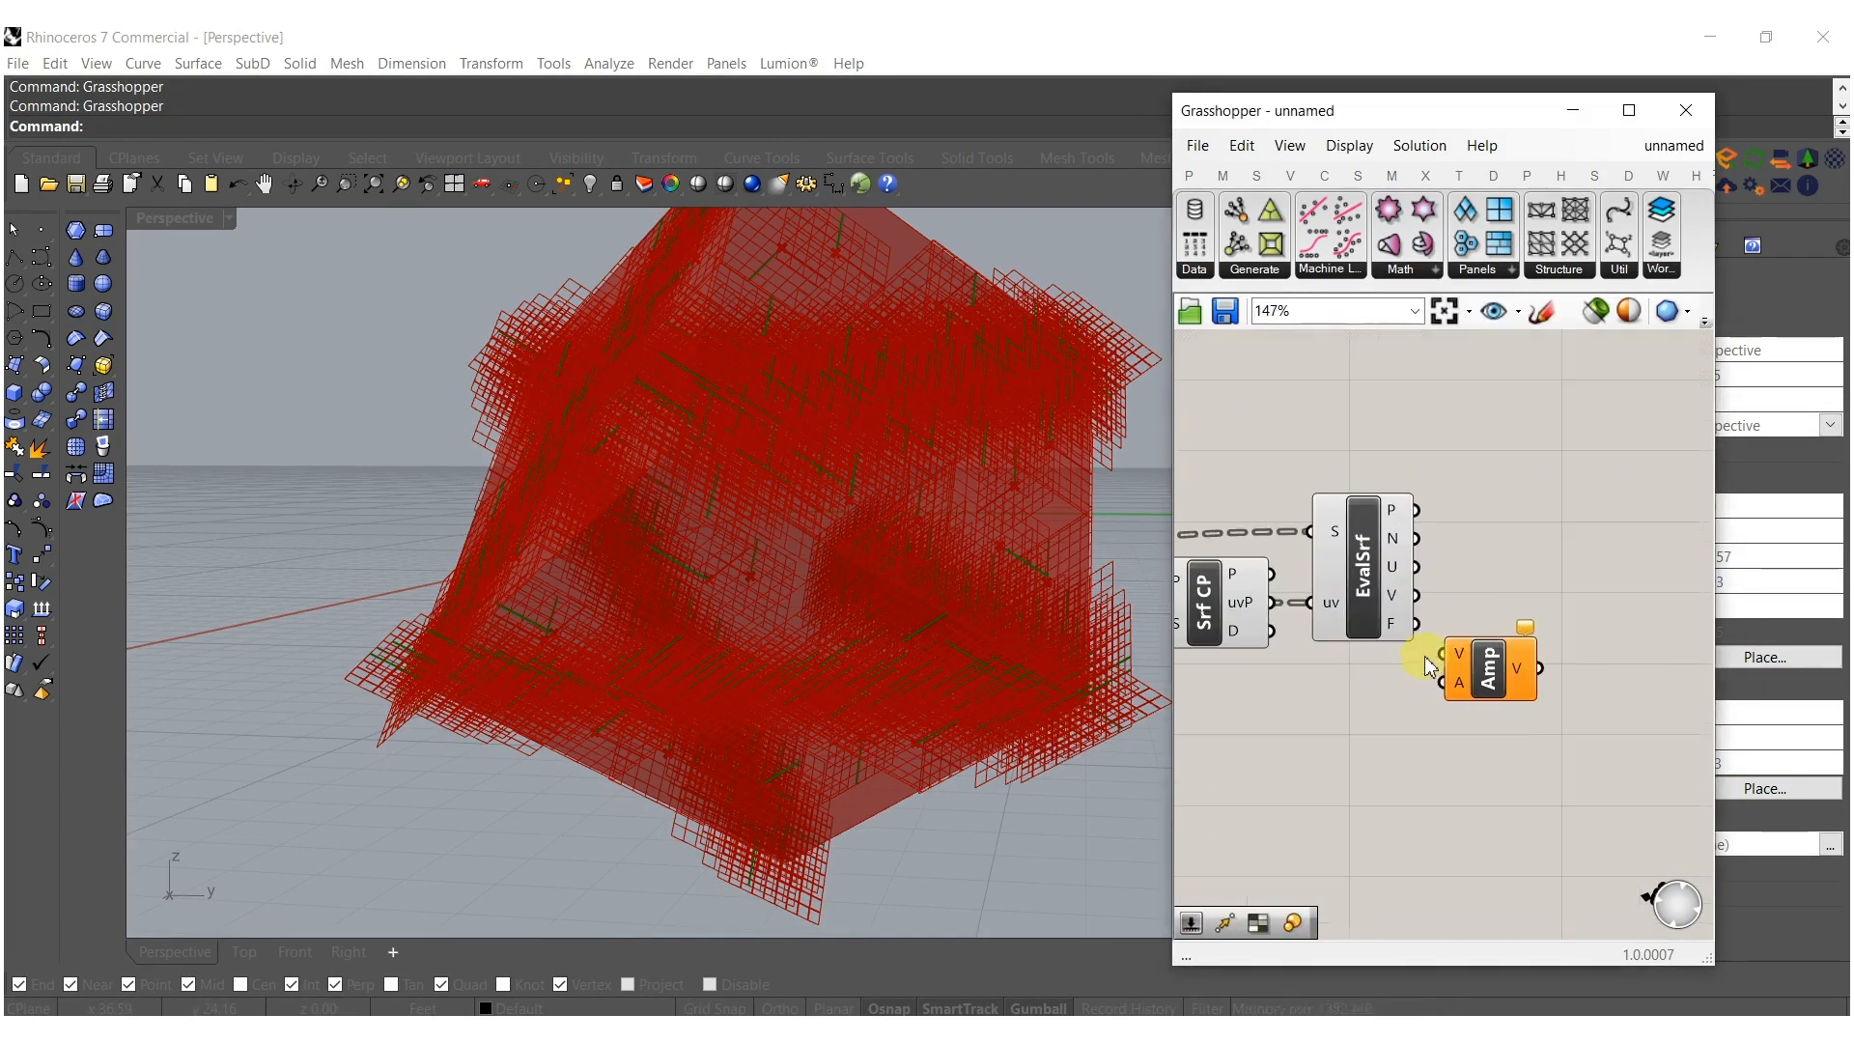
left_click_drag(1418, 546, 1417, 540)
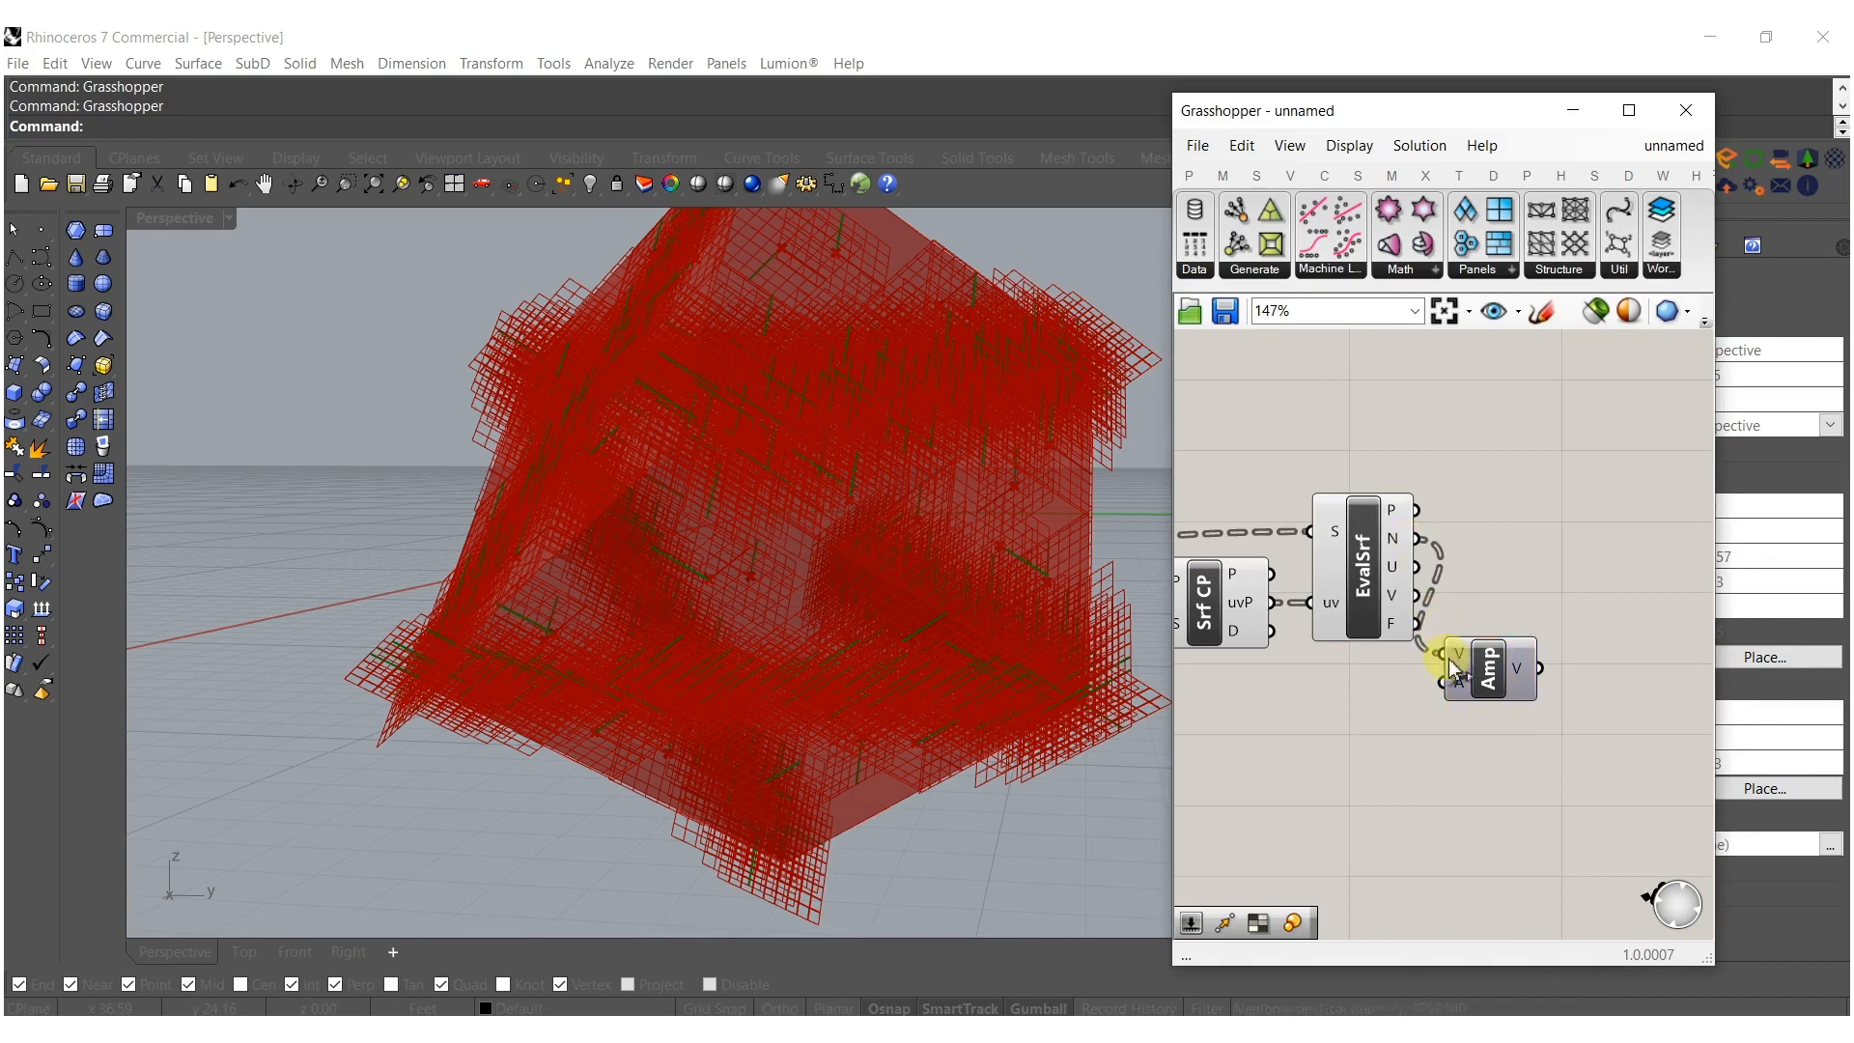
left_click_drag(1467, 658, 1502, 543)
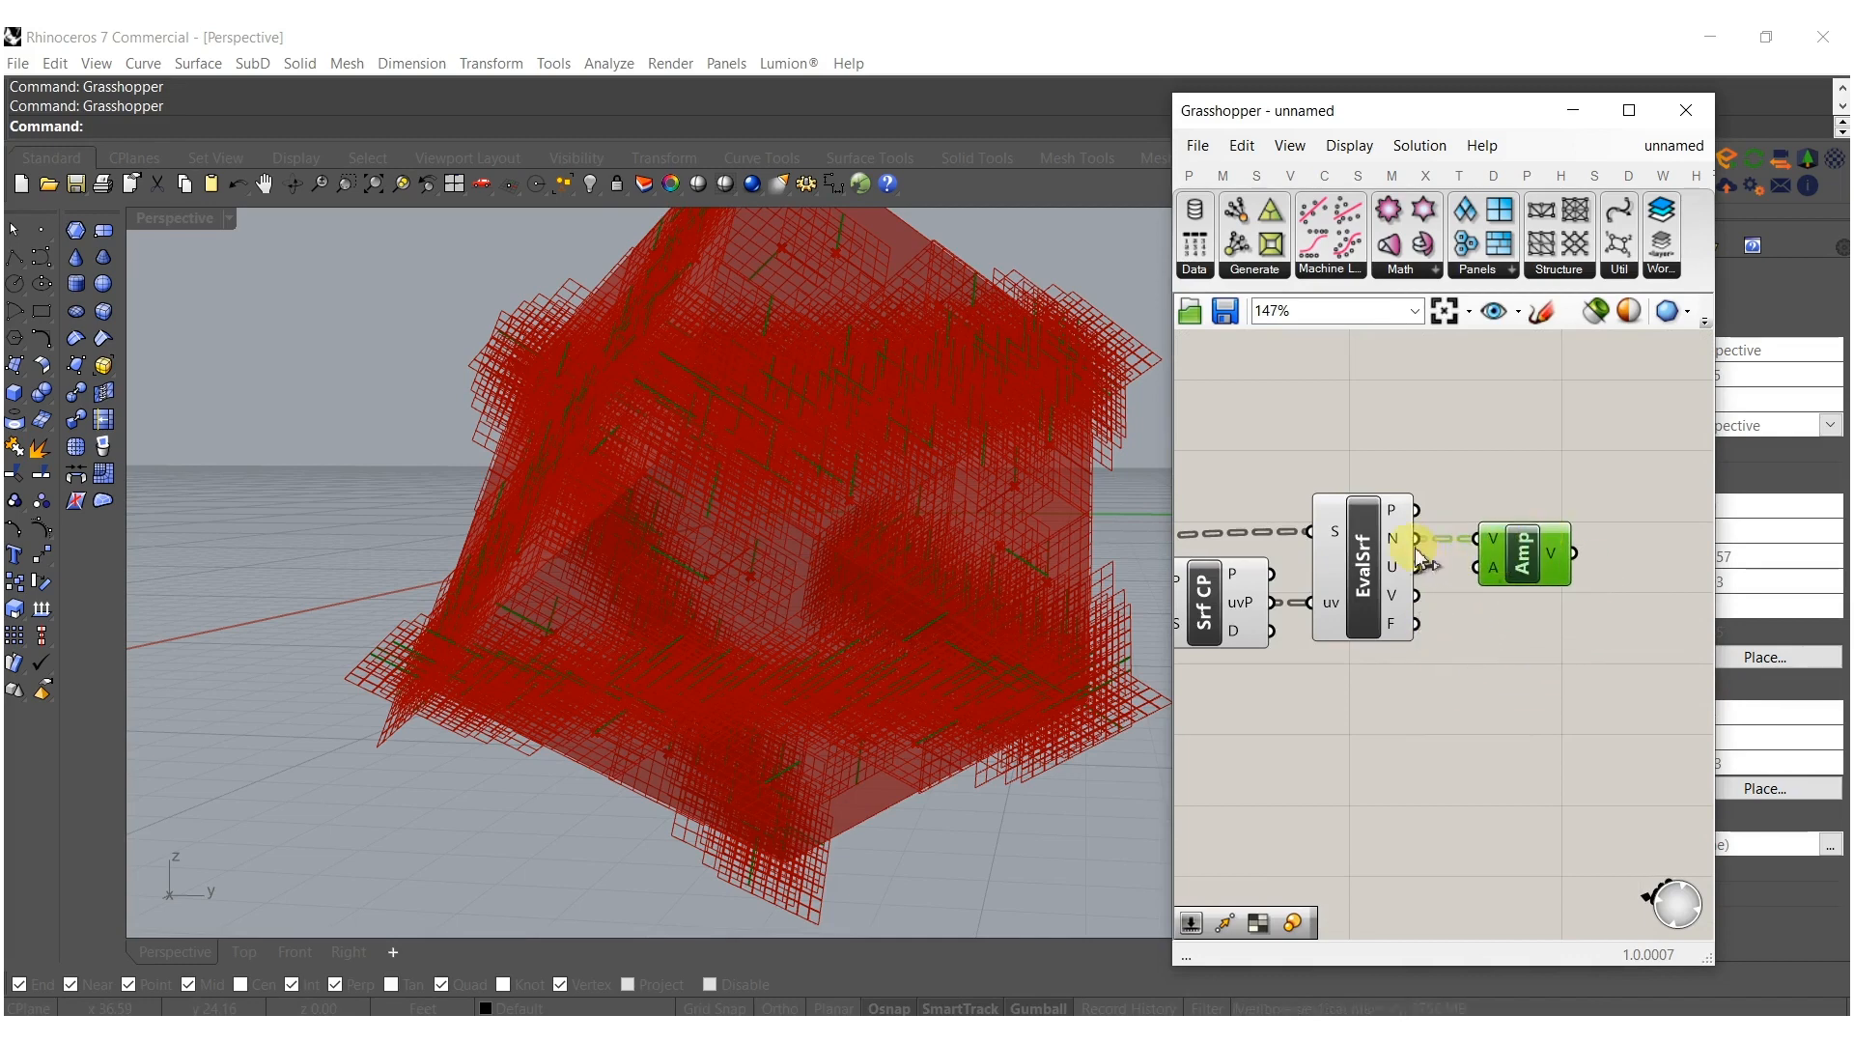
Add a number slider set to 5.000 and connect it to Amplitude's A input.
scroll(1458, 628, "down", 4)
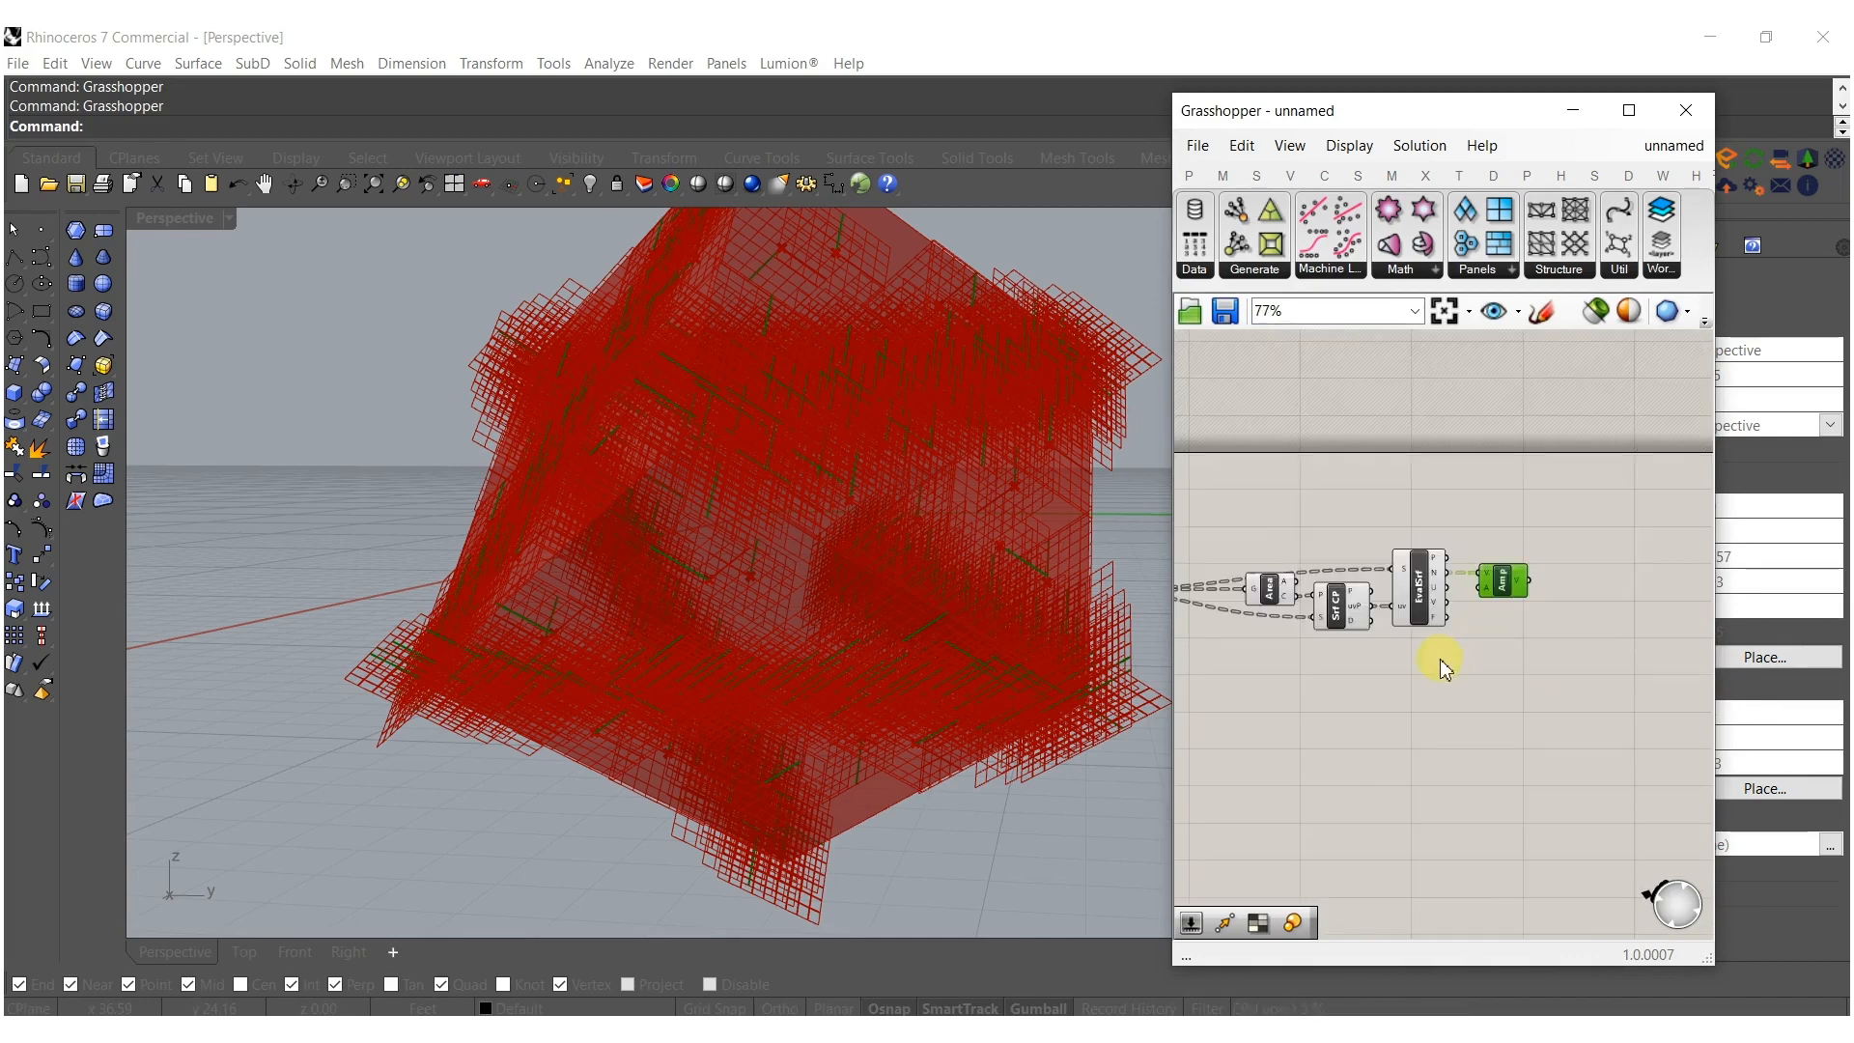
double_click(1346, 722)
type("15")
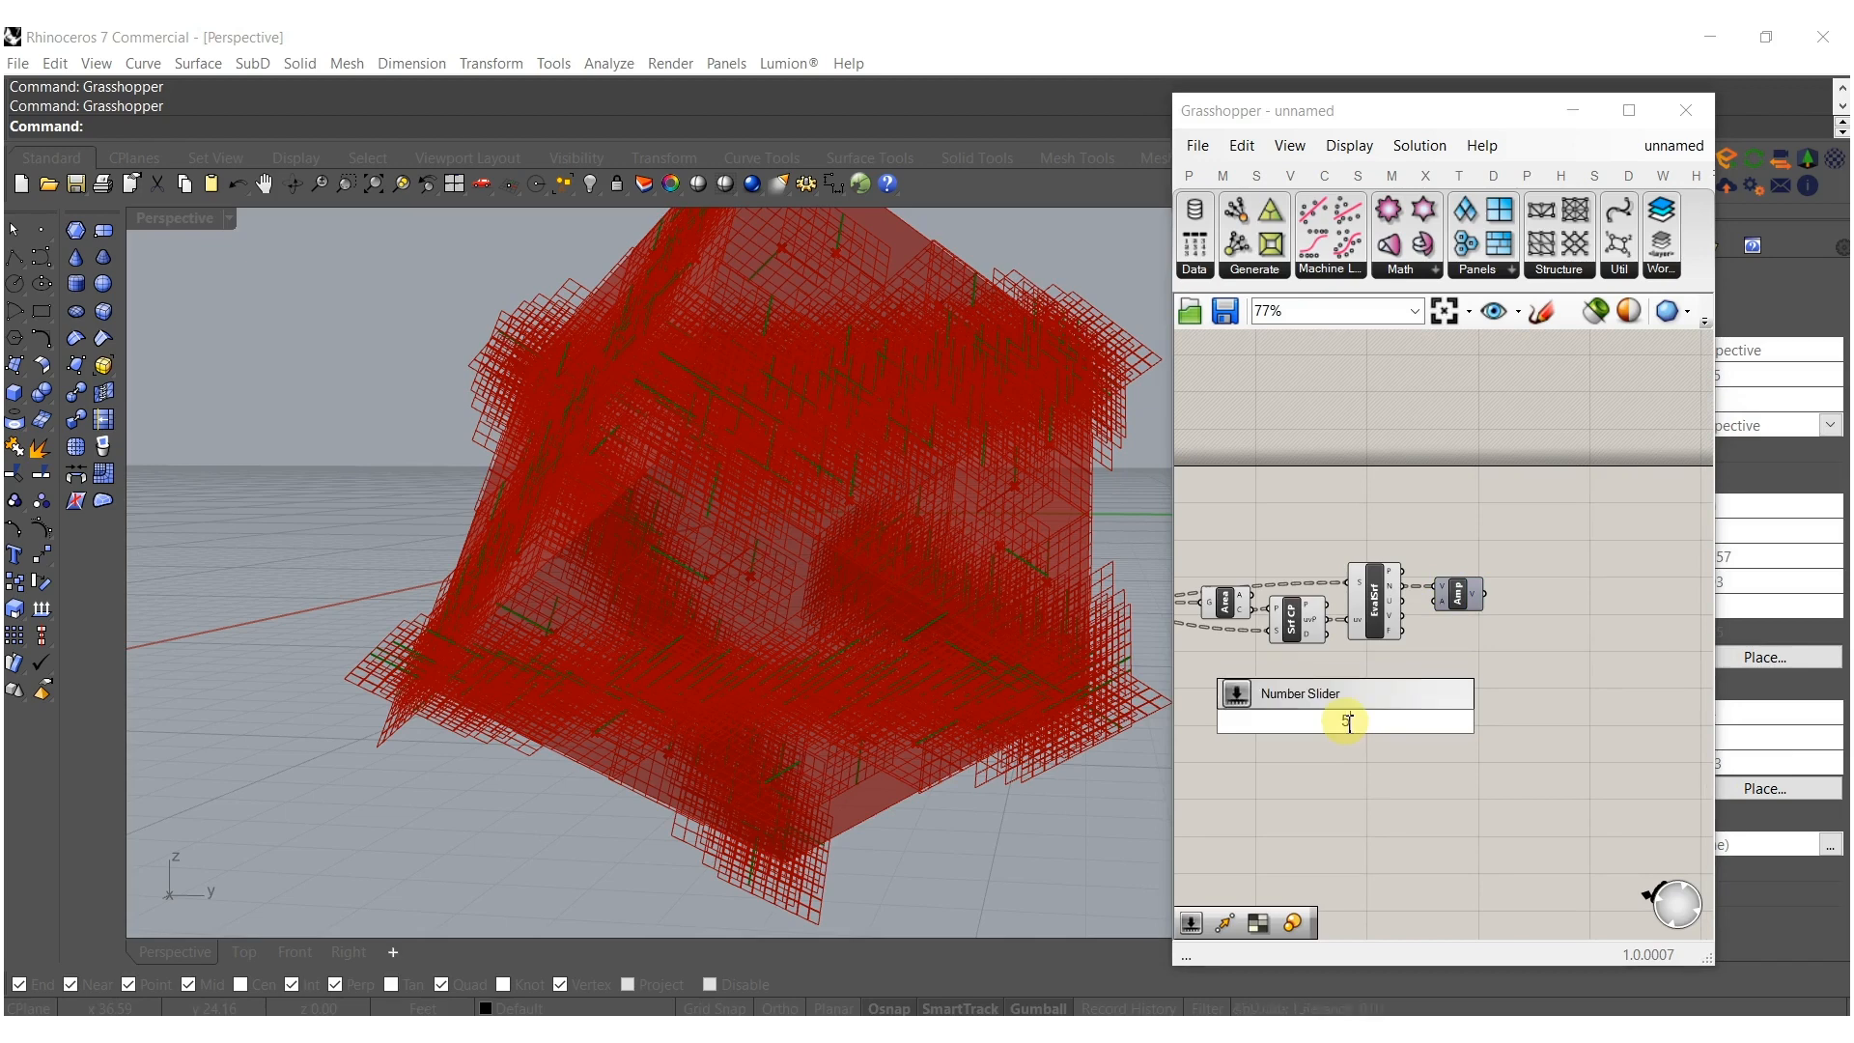
key("Return")
scroll(1438, 587, "up", 4)
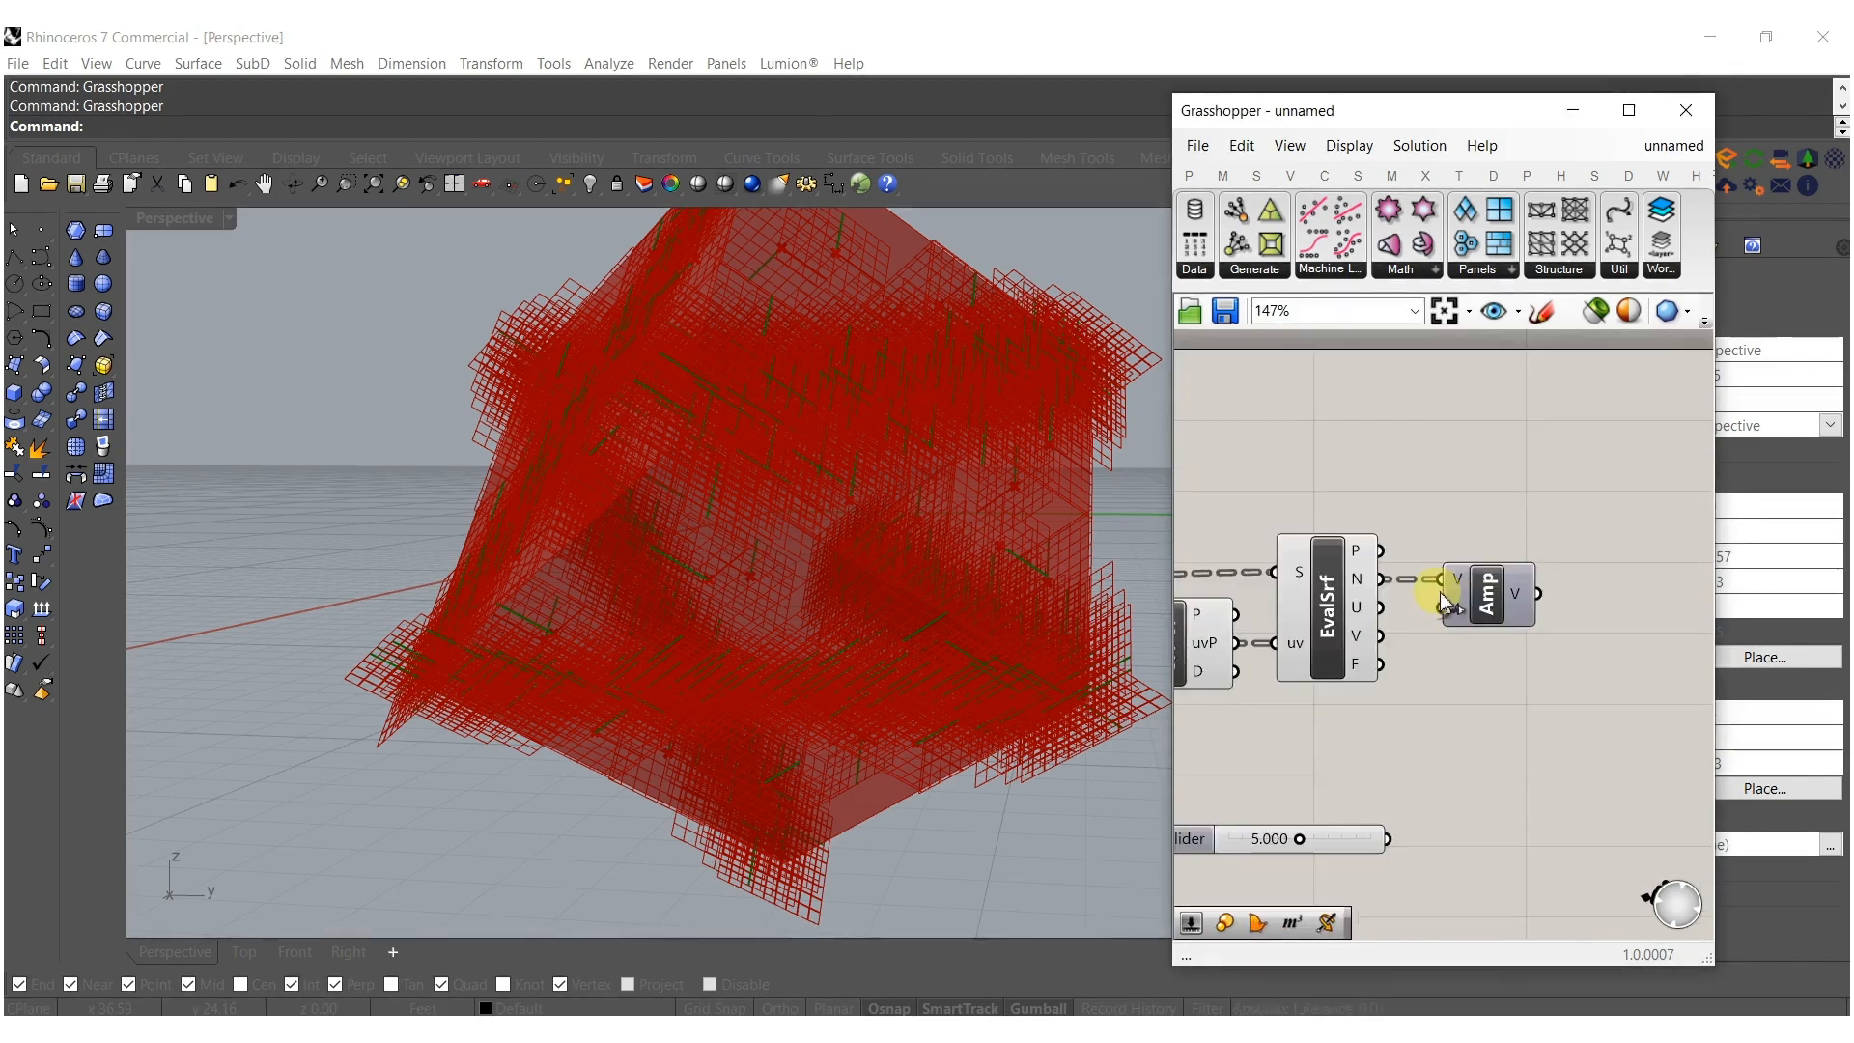
left_click_drag(1404, 825, 1396, 833)
scroll(1562, 704, "down", 2)
Add an Extrude component, connecting the boundary surfaces to its base B and the Amplitude vector to its direction D.
right_click_drag(1588, 662, 1512, 696)
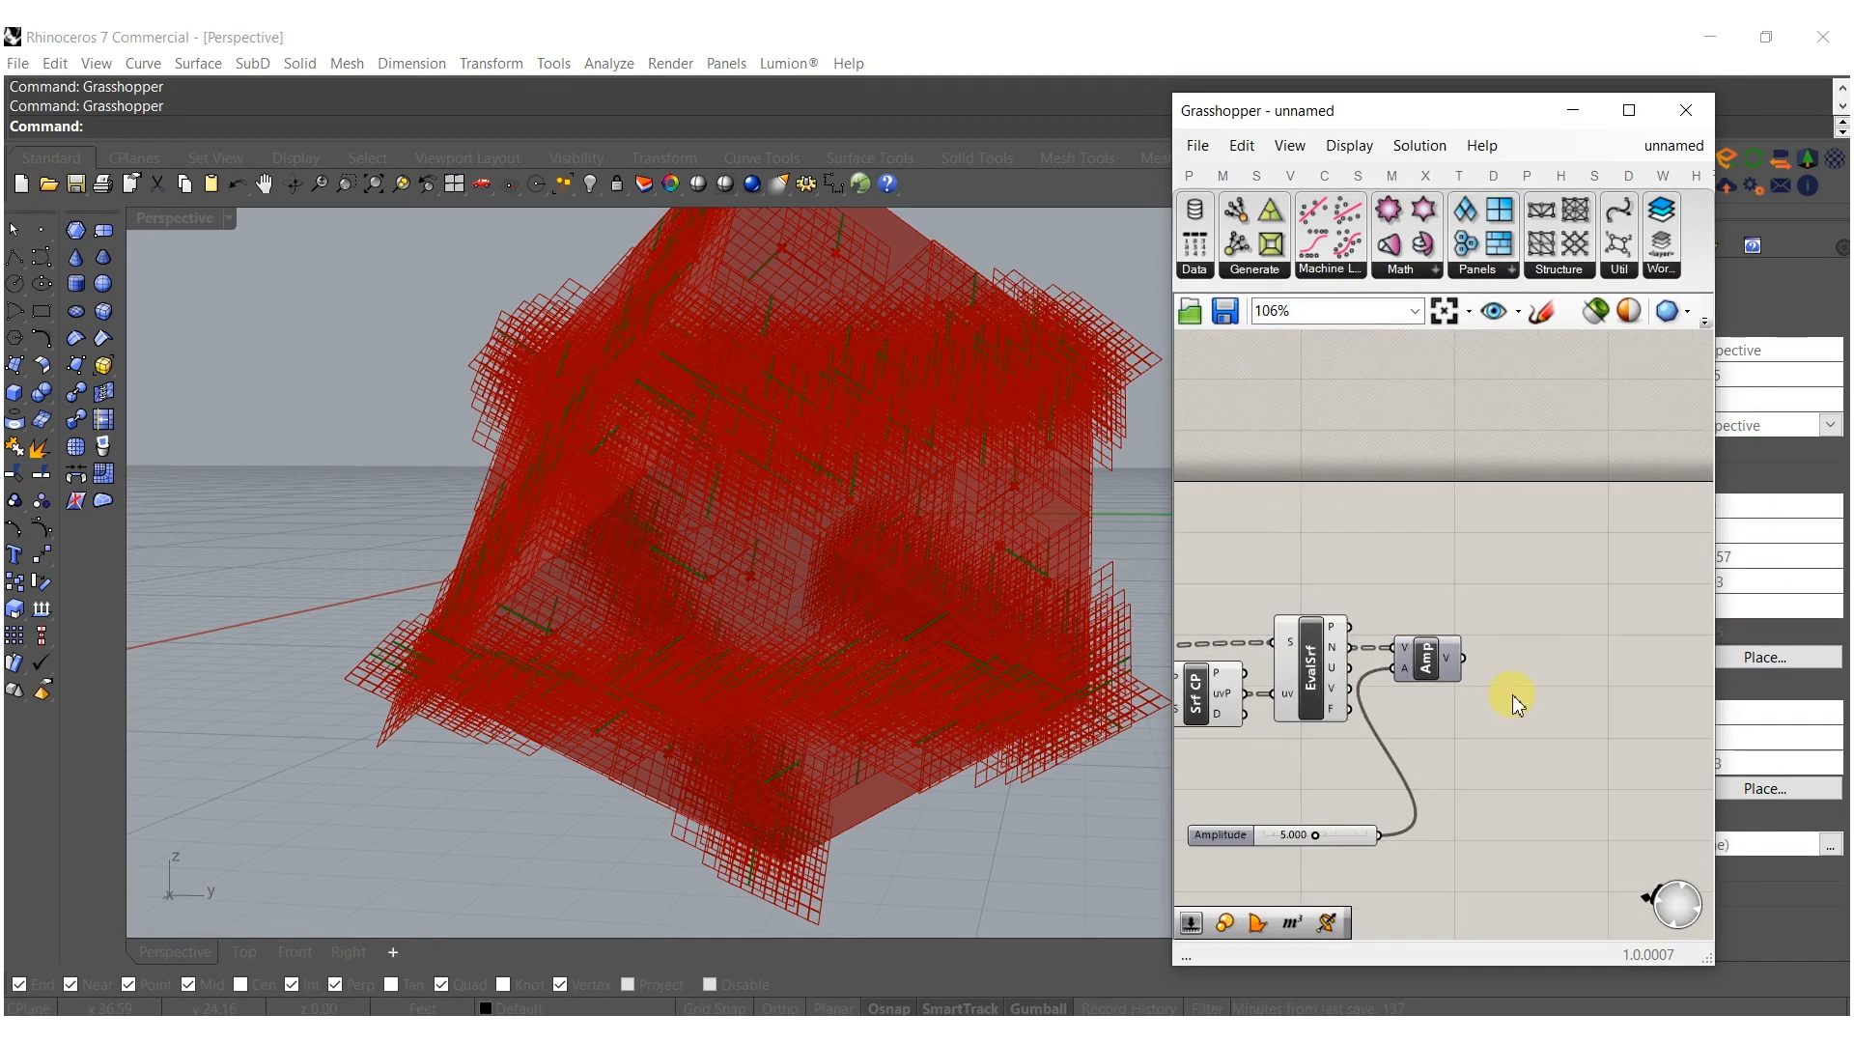
double_click(1512, 693)
type("extrude")
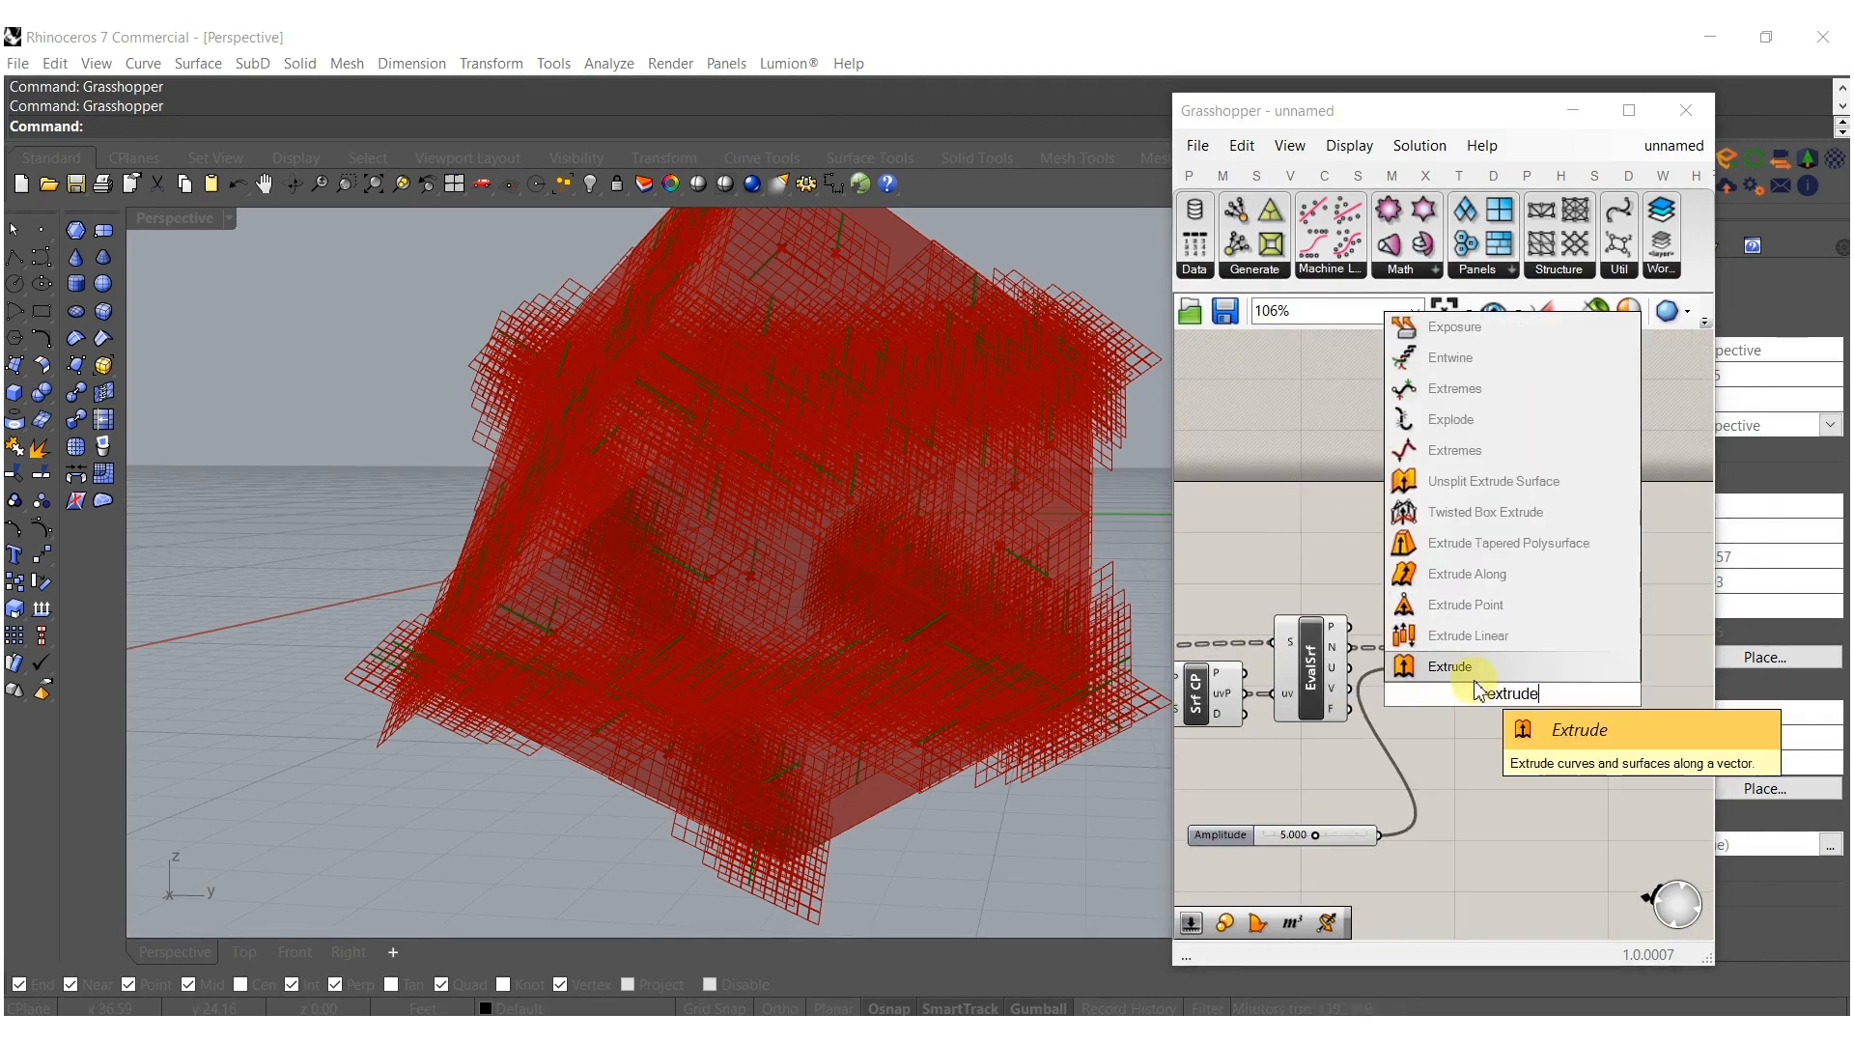
left_click(1474, 661)
scroll(1472, 677, "up", 2)
left_click_drag(1483, 687, 1194, 708)
scroll(1459, 722, "down", 6)
scroll(1479, 710, "up", 9)
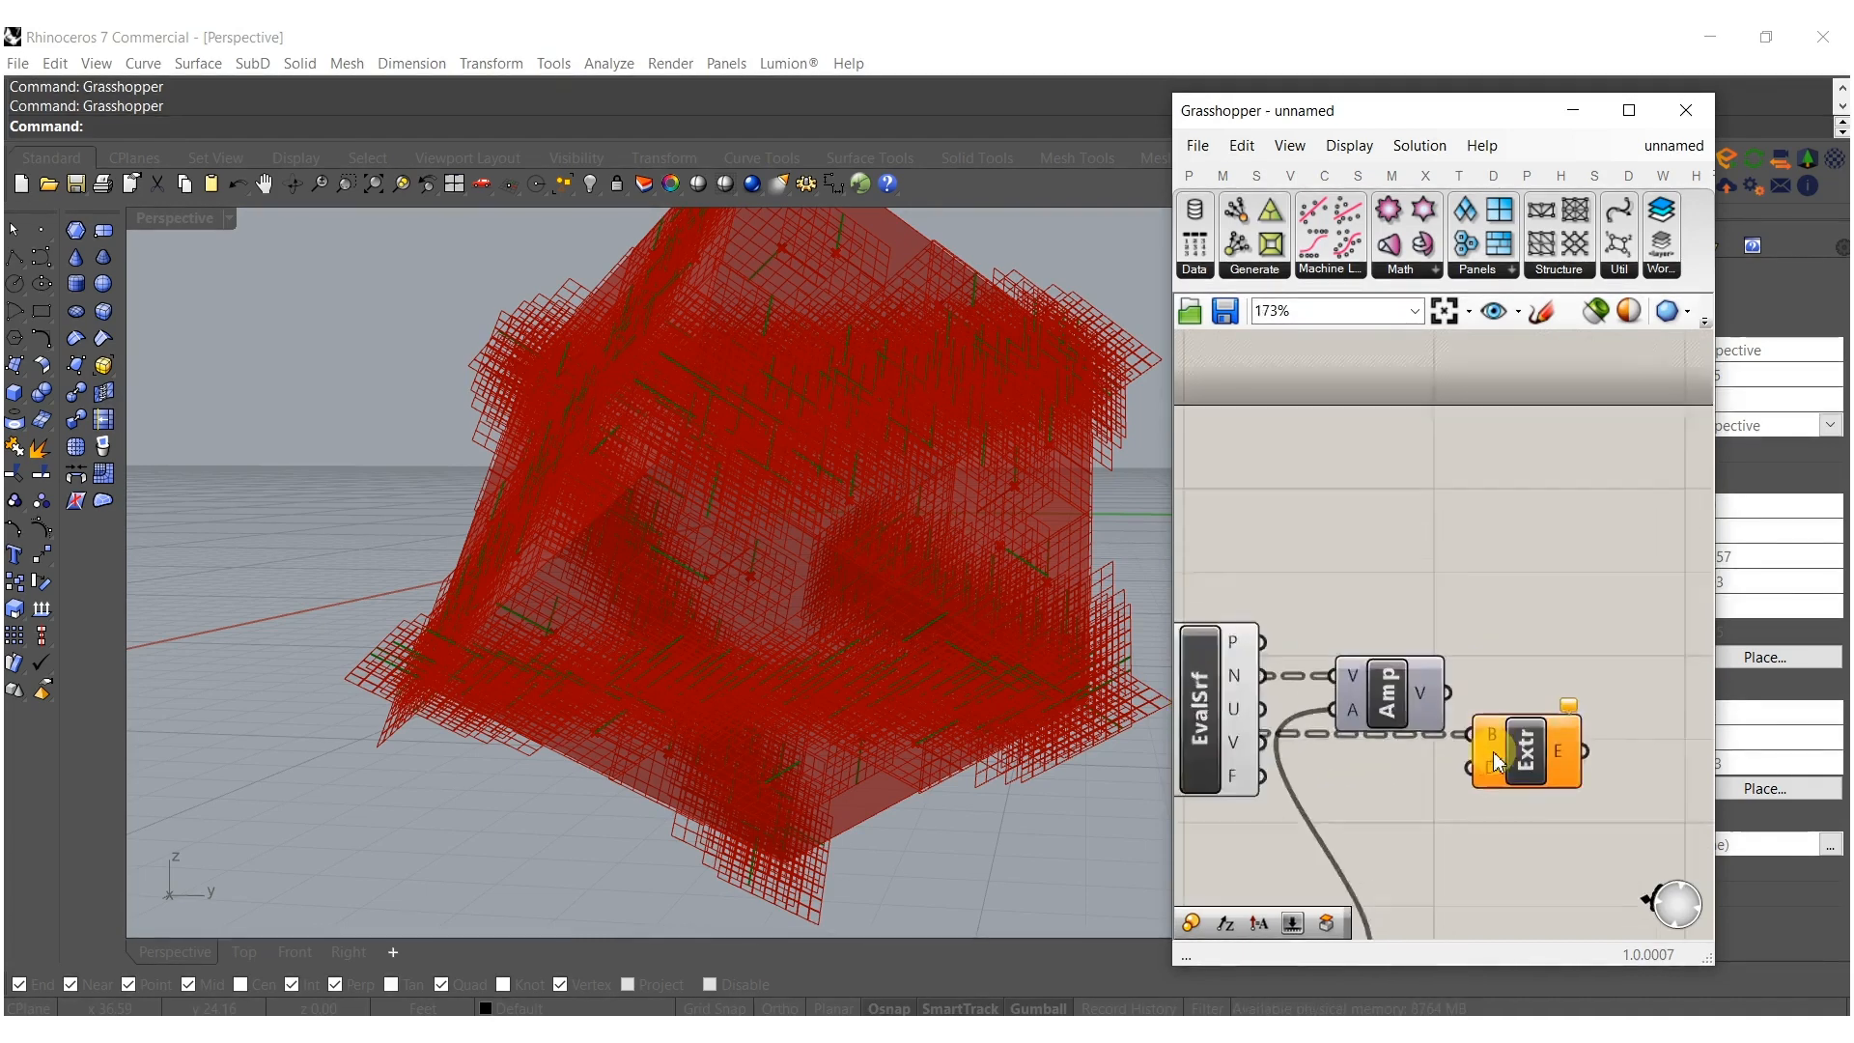
left_click_drag(1462, 774, 1414, 682)
left_click(1541, 655)
left_click_drag(1530, 760, 1550, 656)
Turn off the preview of the components between Boundary Surfaces and Extrude so only the extrusion displays.
scroll(1527, 652, "down", 3)
scroll(1527, 651, "down", 5)
left_click_drag(1584, 811, 1258, 513)
scroll(1457, 612, "up", 3)
middle_click(1351, 637)
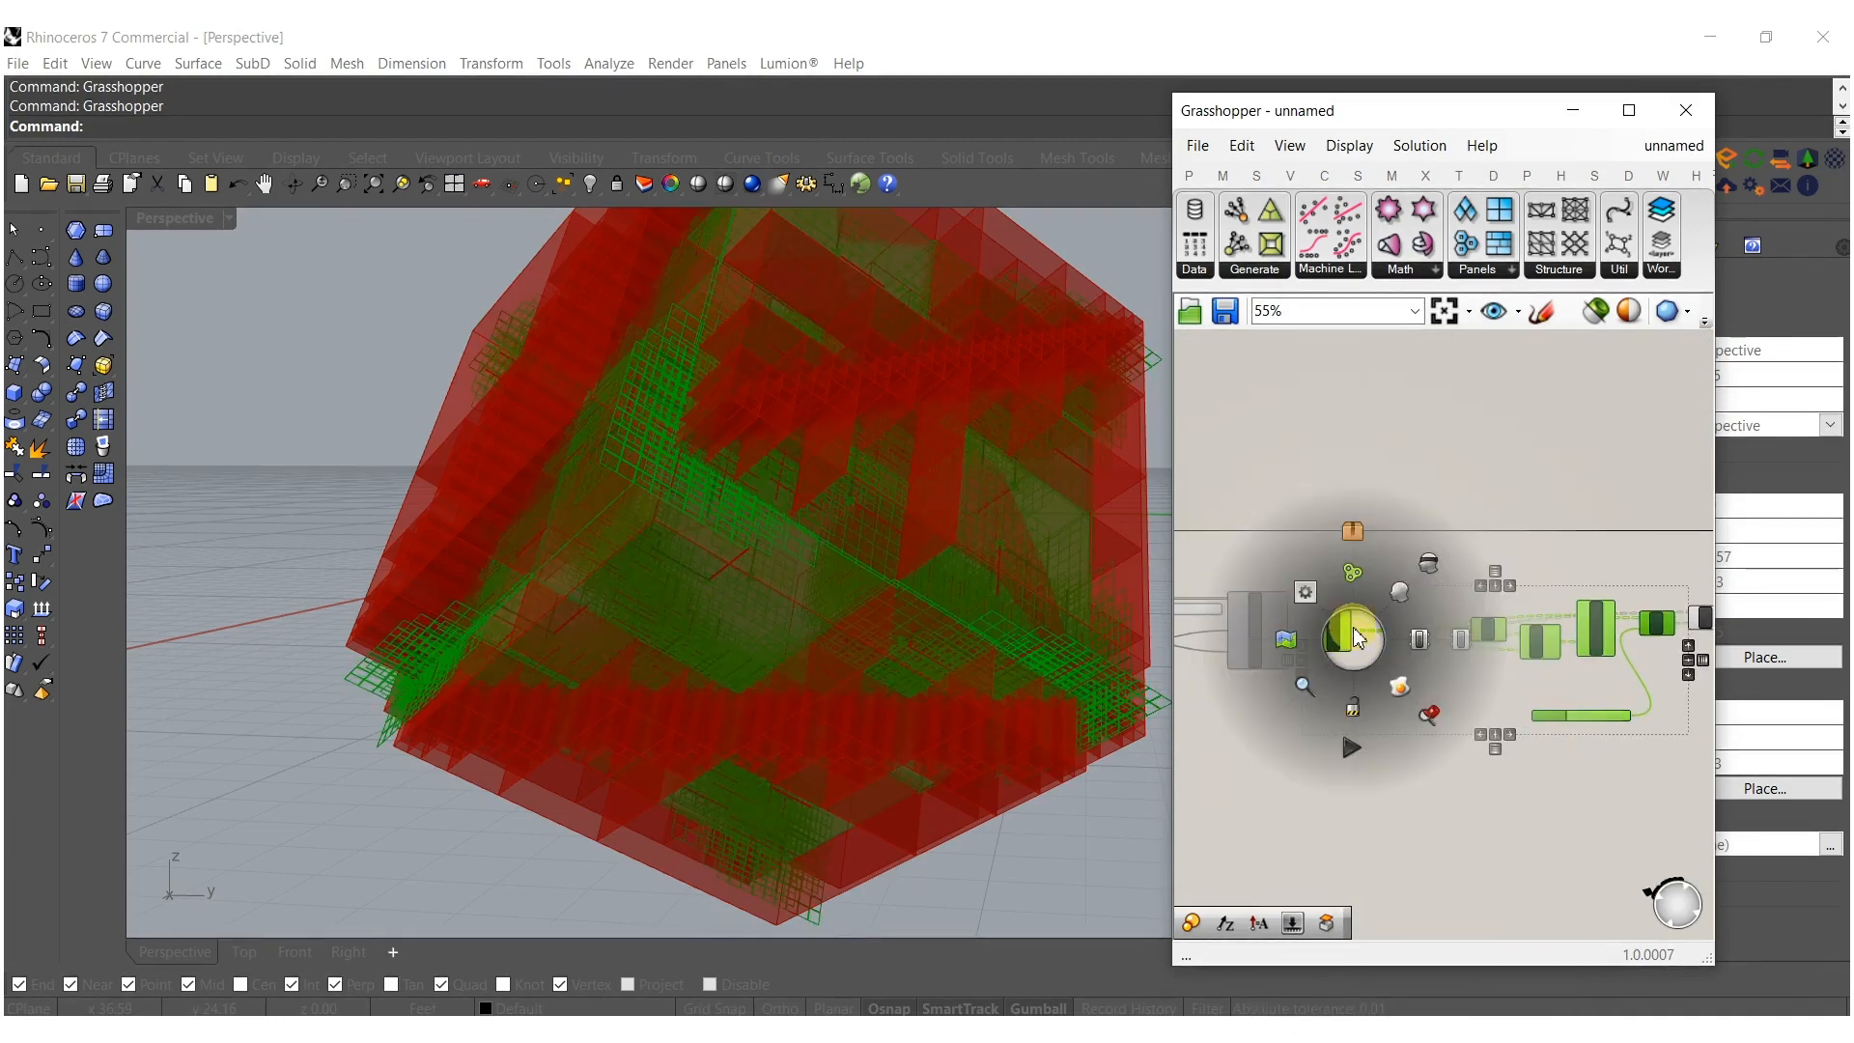
left_click(1419, 579)
Bake the Extrude component's geometry into the Rhino model.
scroll(1410, 621, "up", 5)
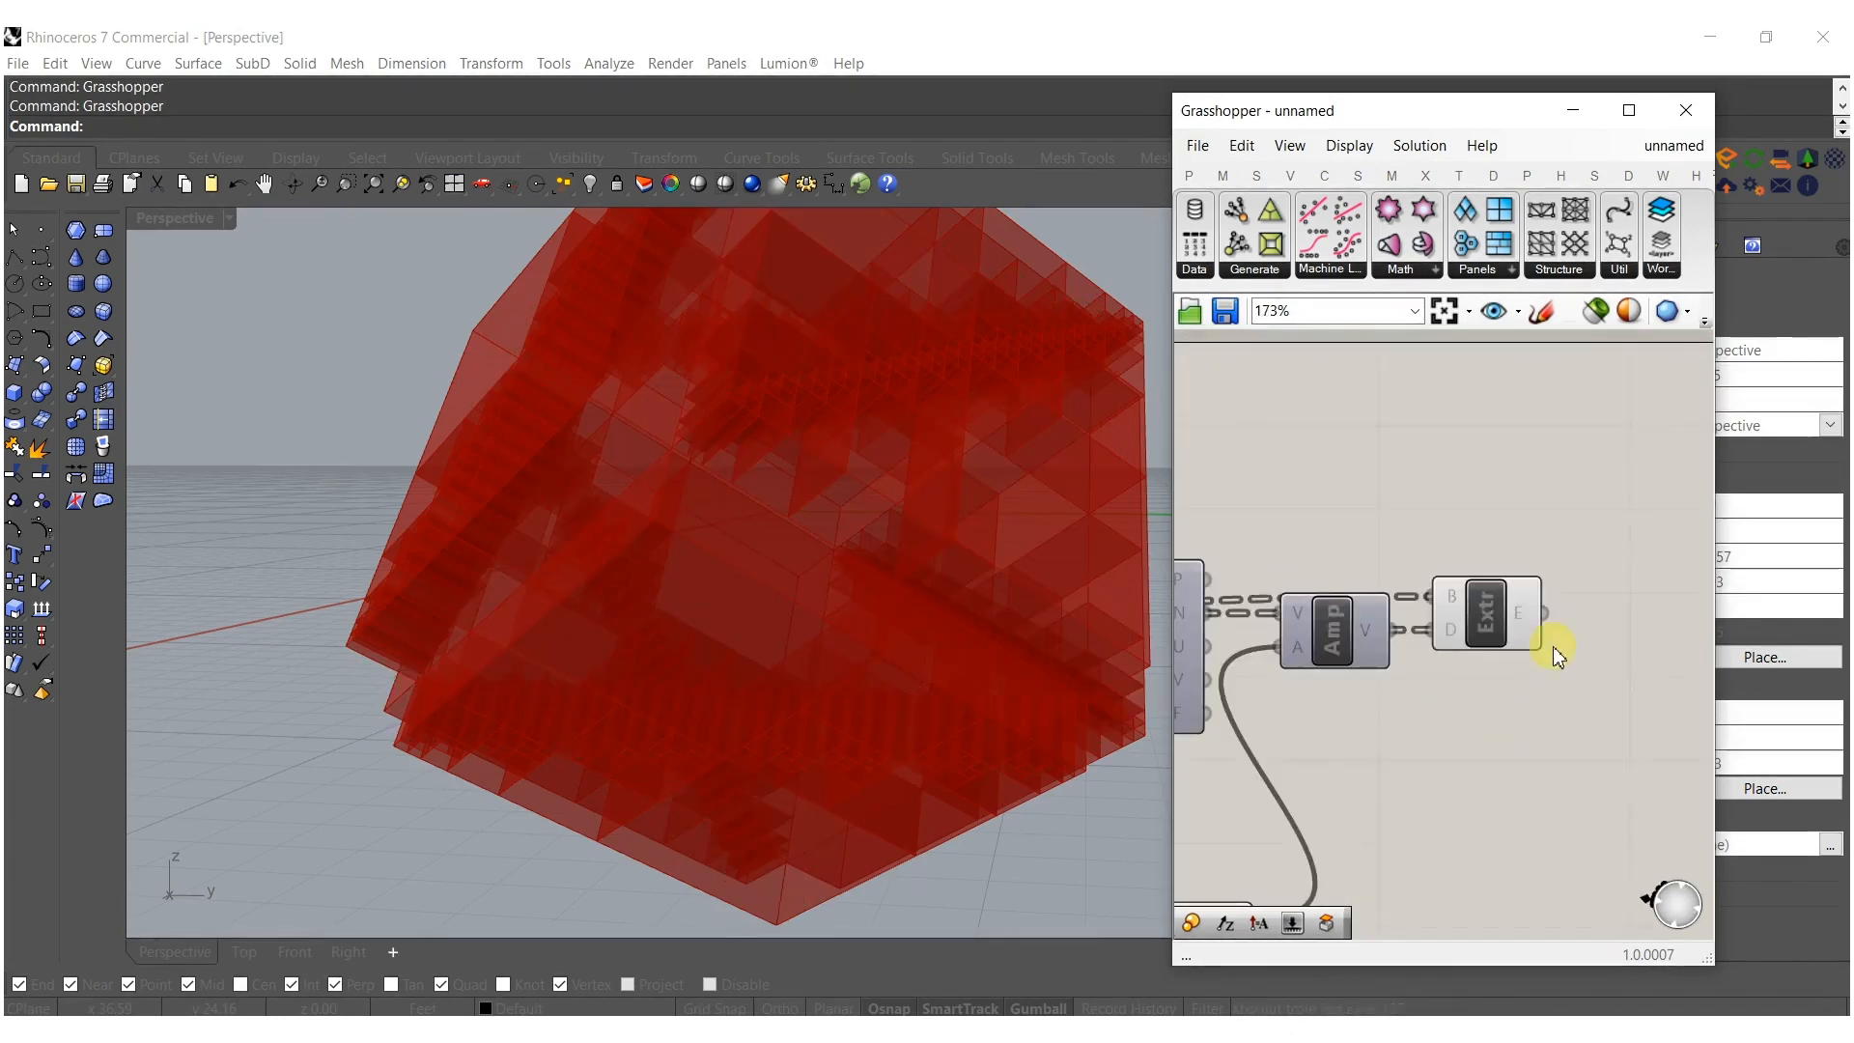
left_click(1484, 608)
middle_click(1485, 608)
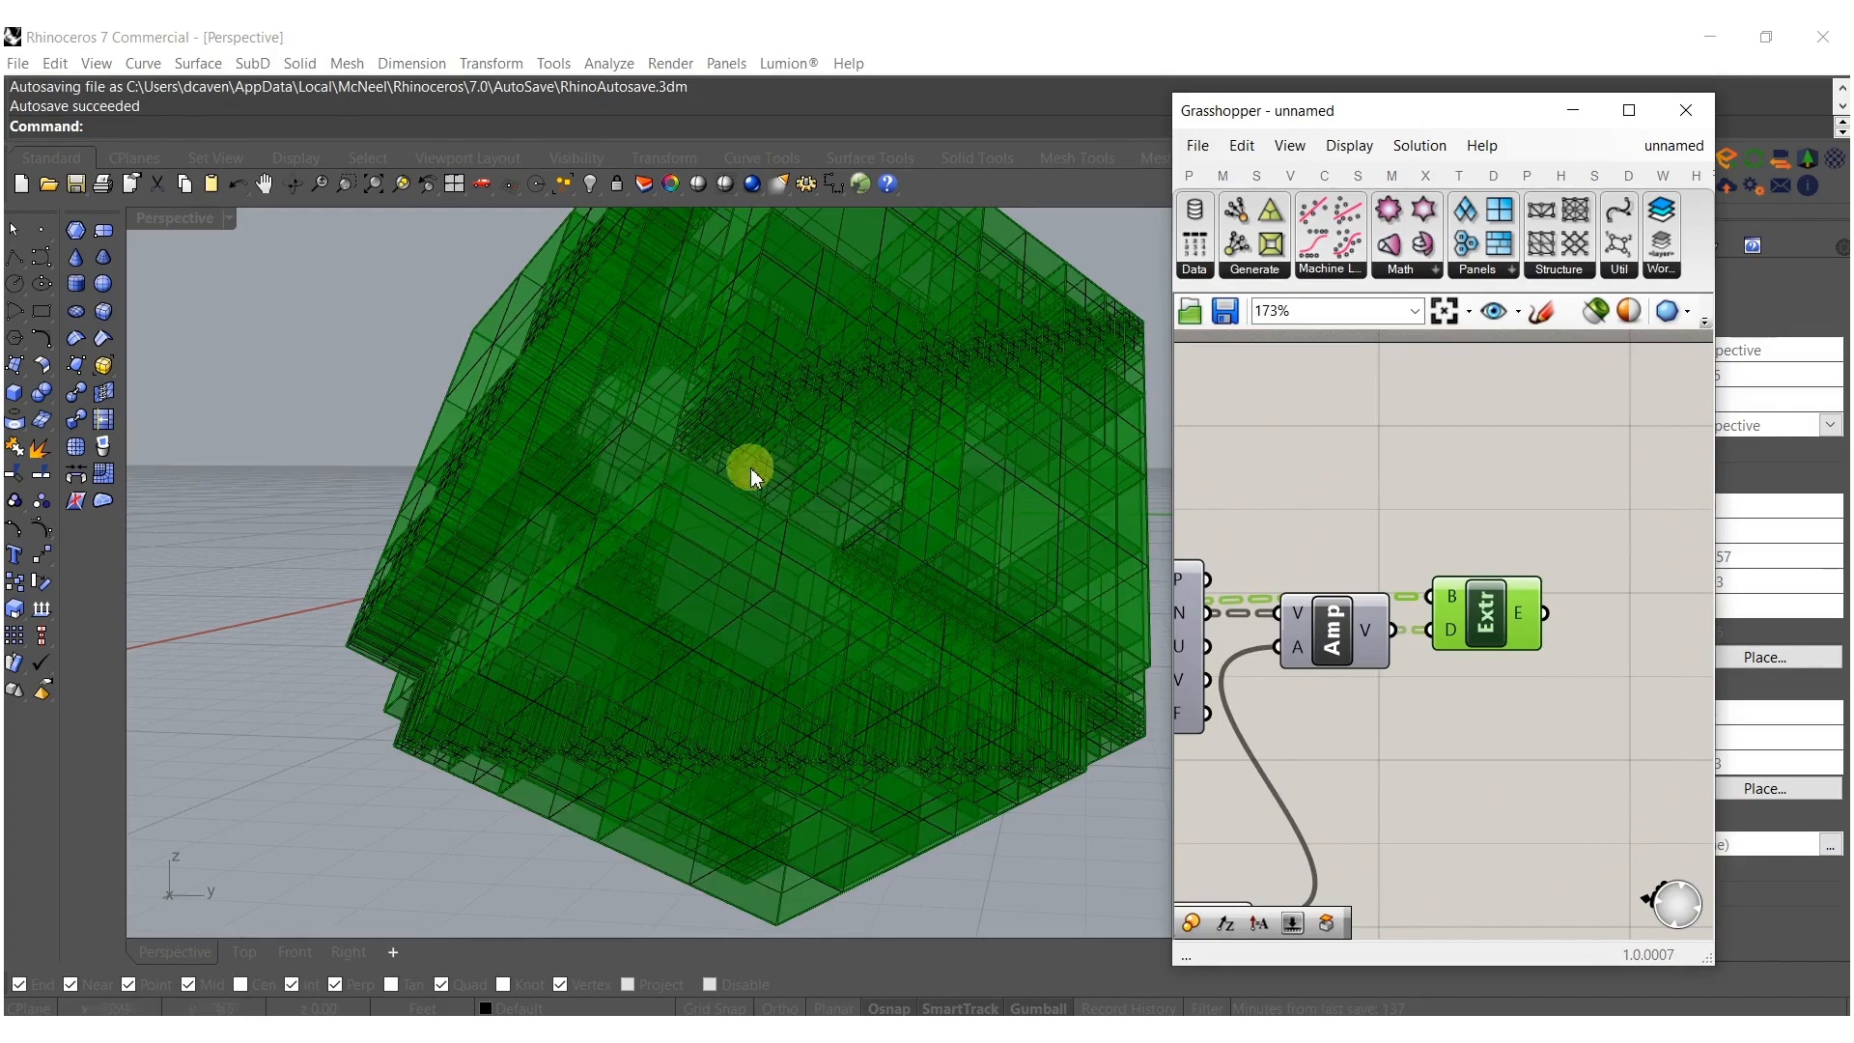
Switch the Perspective viewport to a rendered display and view the whole extruded cube from another angle.
middle_click(621, 489)
left_click(575, 502)
scroll(660, 503, "down", 5)
right_click_drag(668, 585, 621, 592)
right_click_drag(646, 525, 708, 502)
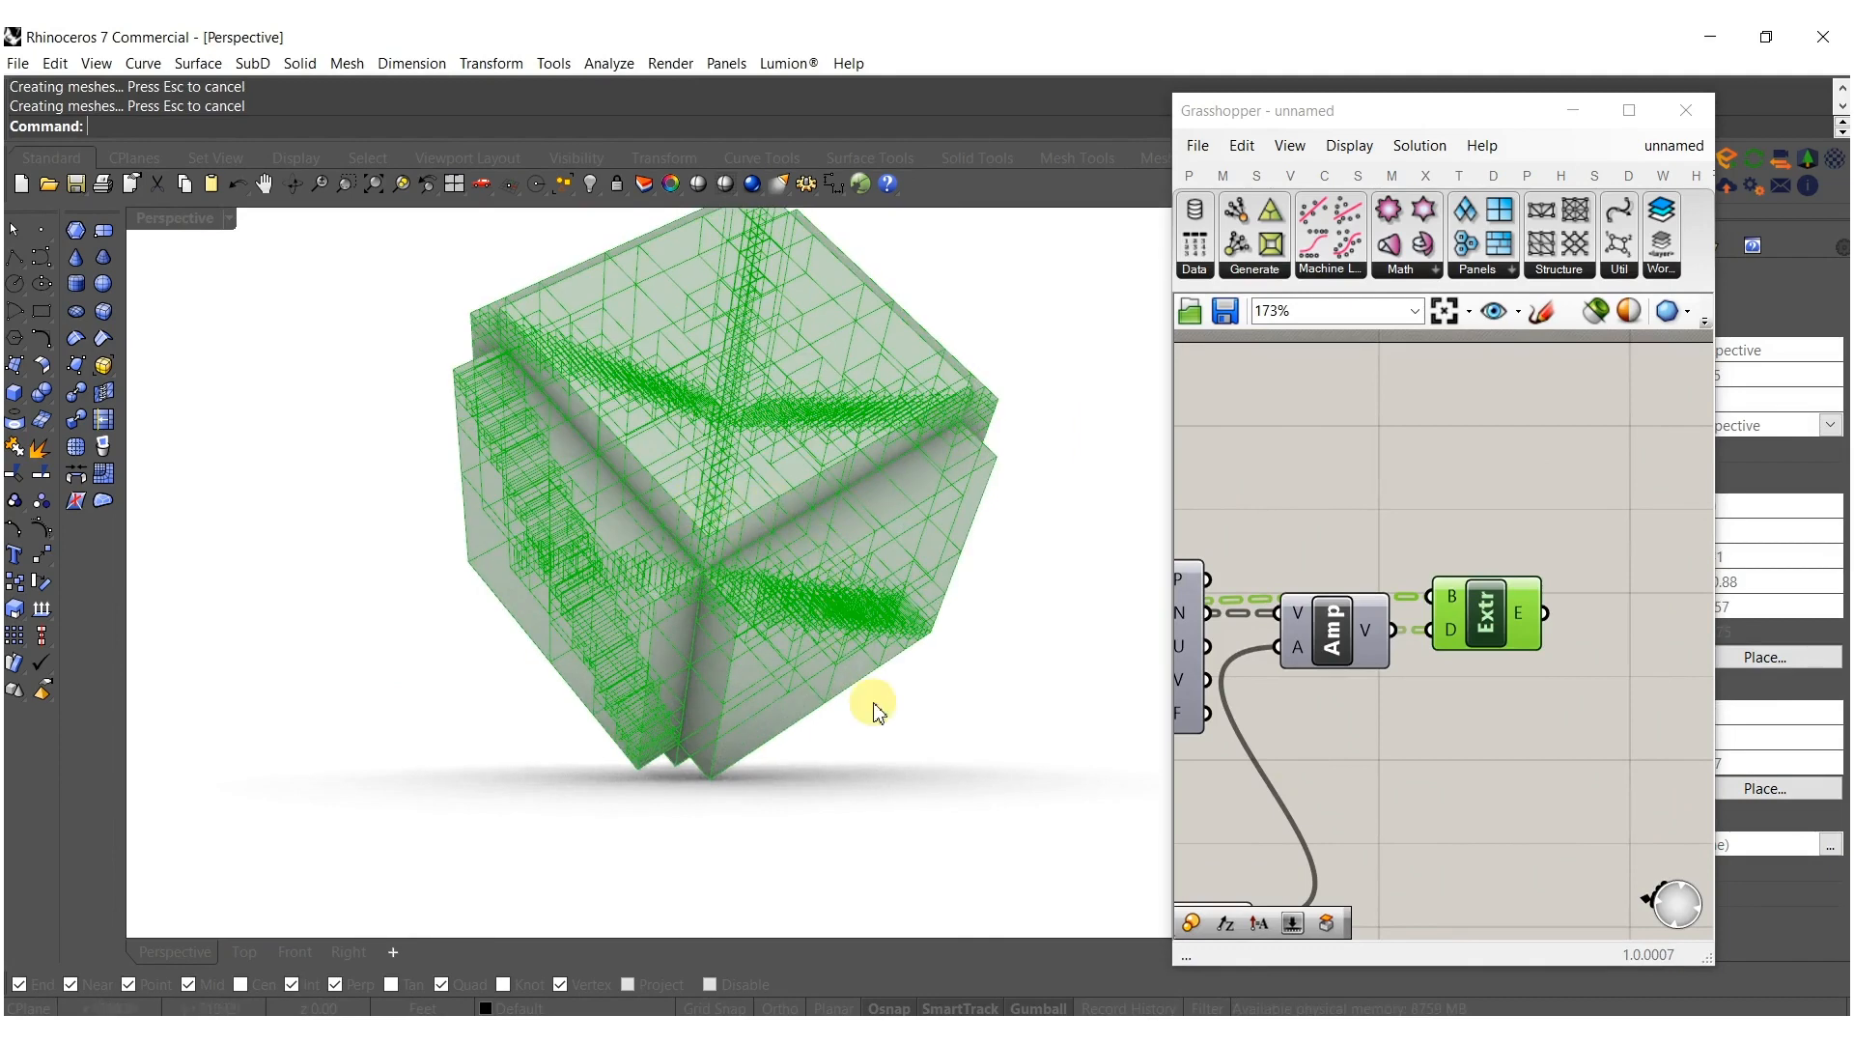
Undo the bake of the extruded geometry.
left_click_drag(826, 653, 356, 288)
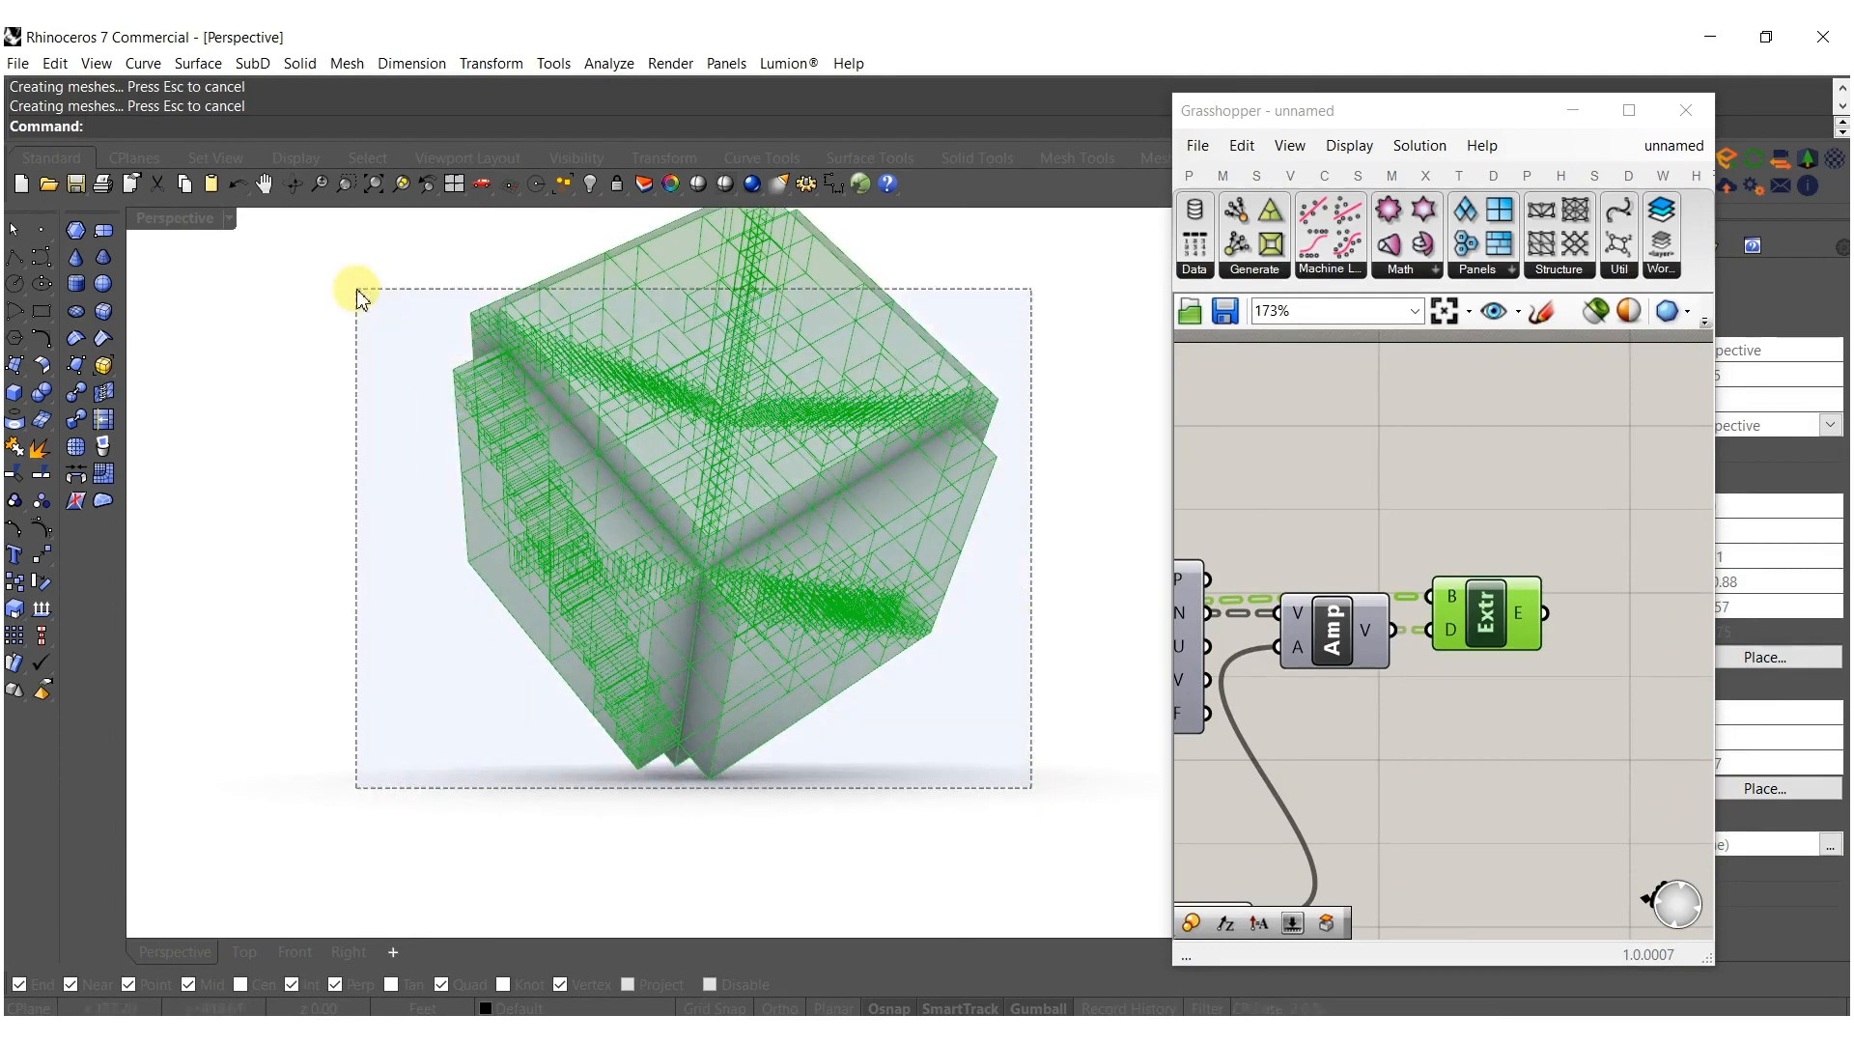
left_click(216, 525)
key("ctrl+z")
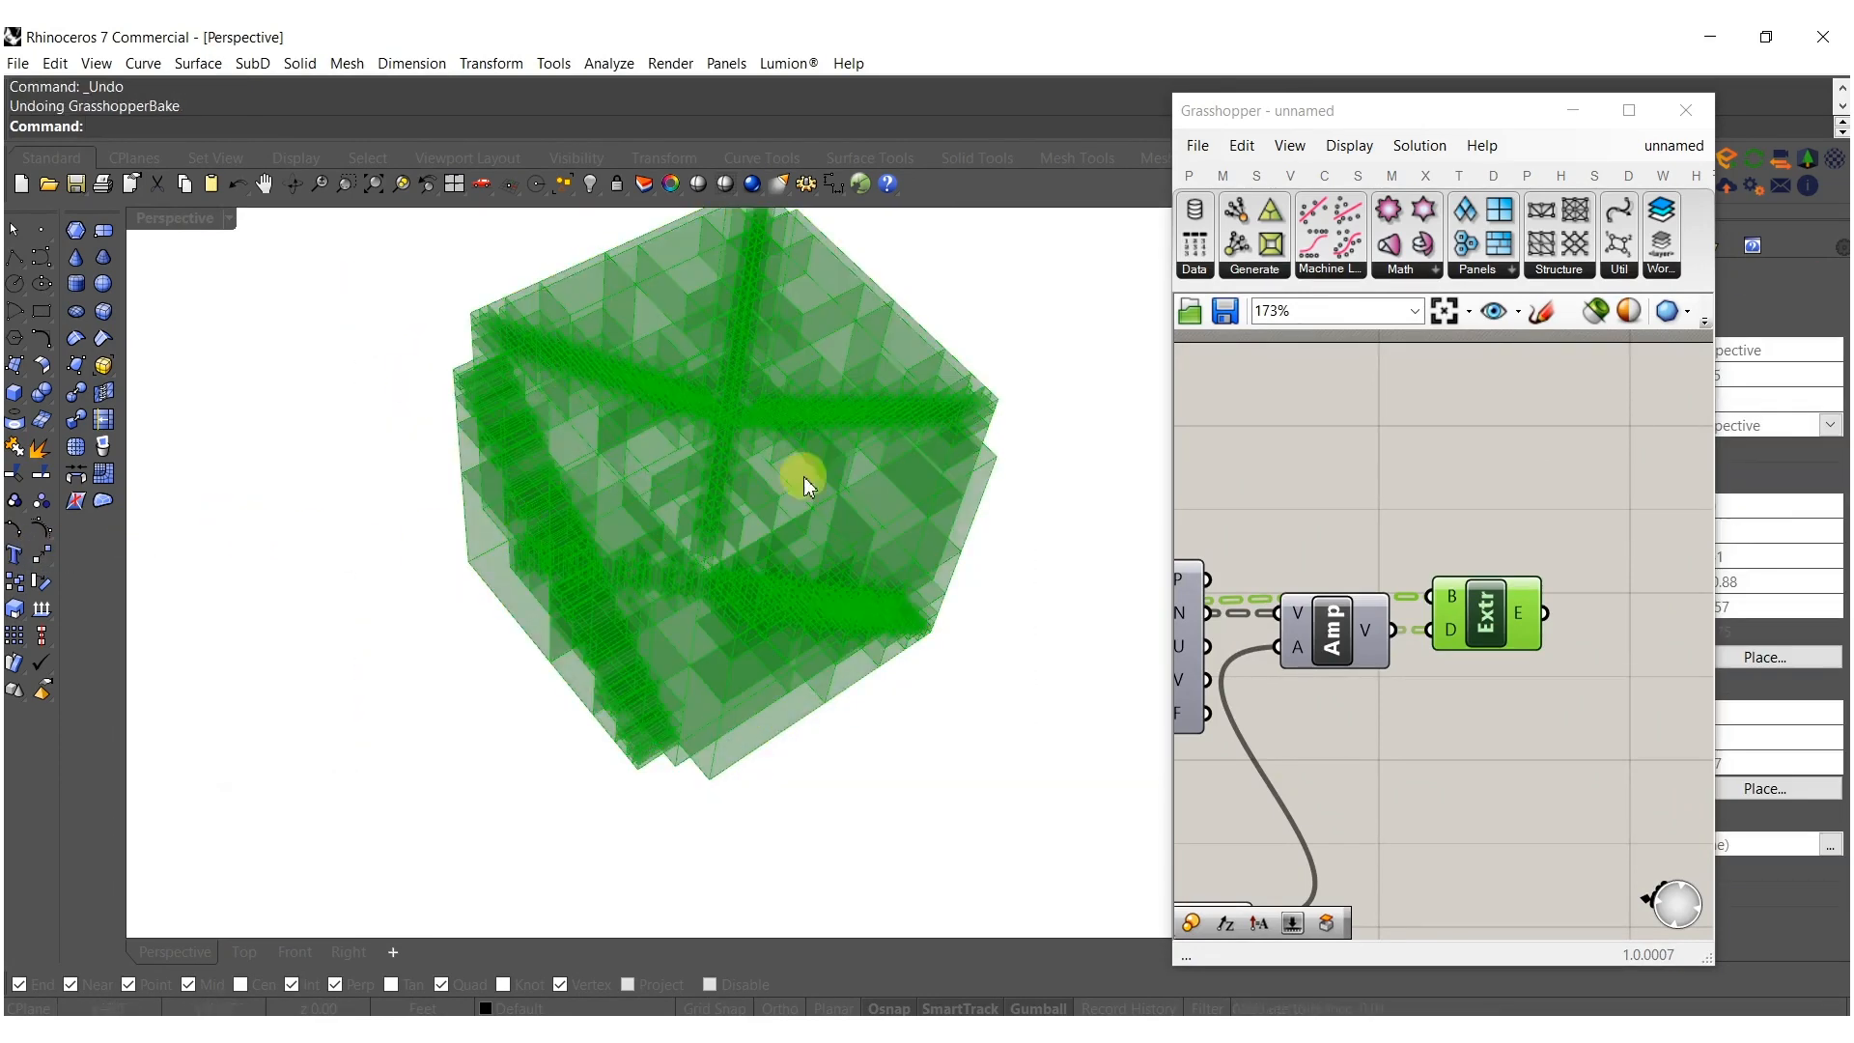
Add a Jitter component in the free space below the Area and Surface Closest Point components.
right_click_drag(1545, 689, 1682, 587)
scroll(1680, 589, "down", 3)
left_click(1367, 683)
right_click_drag(1367, 683, 1469, 675)
scroll(1436, 651, "up", 2)
double_click(1433, 647)
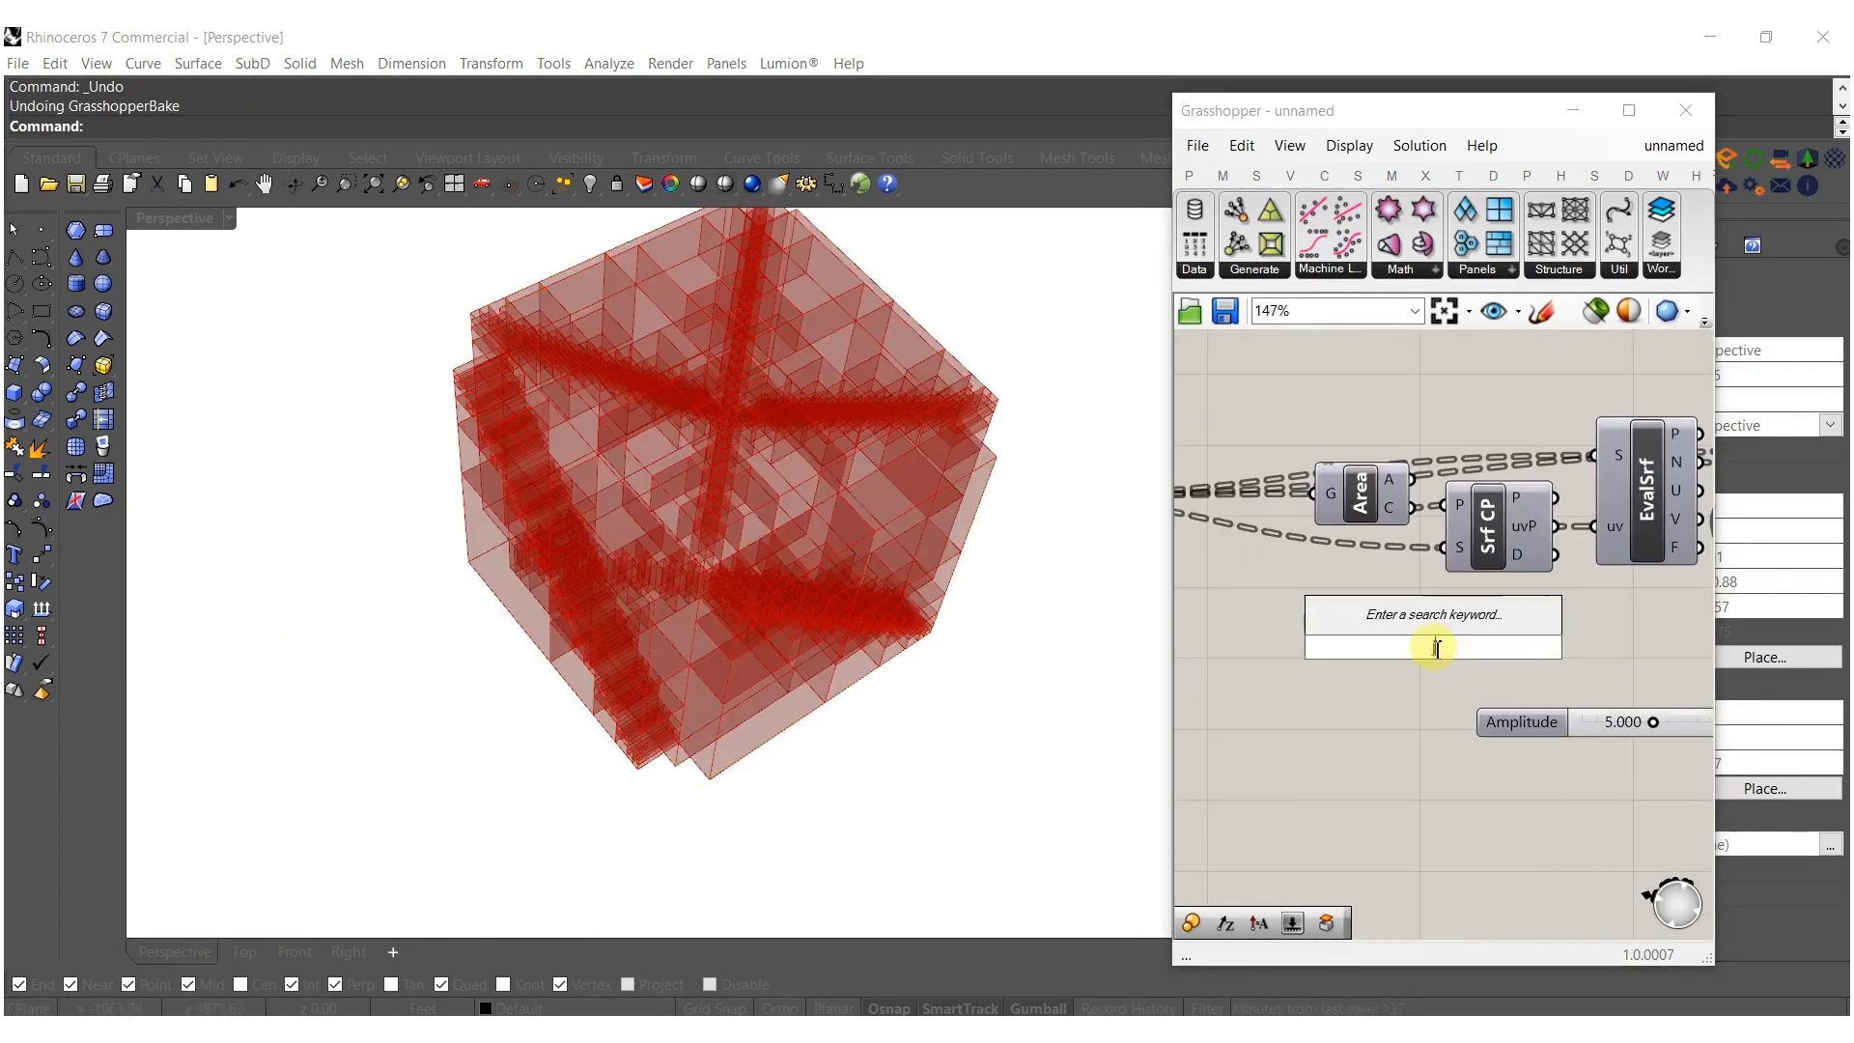
type("jiot")
key("BackSpace")
key("BackSpace")
type("tter")
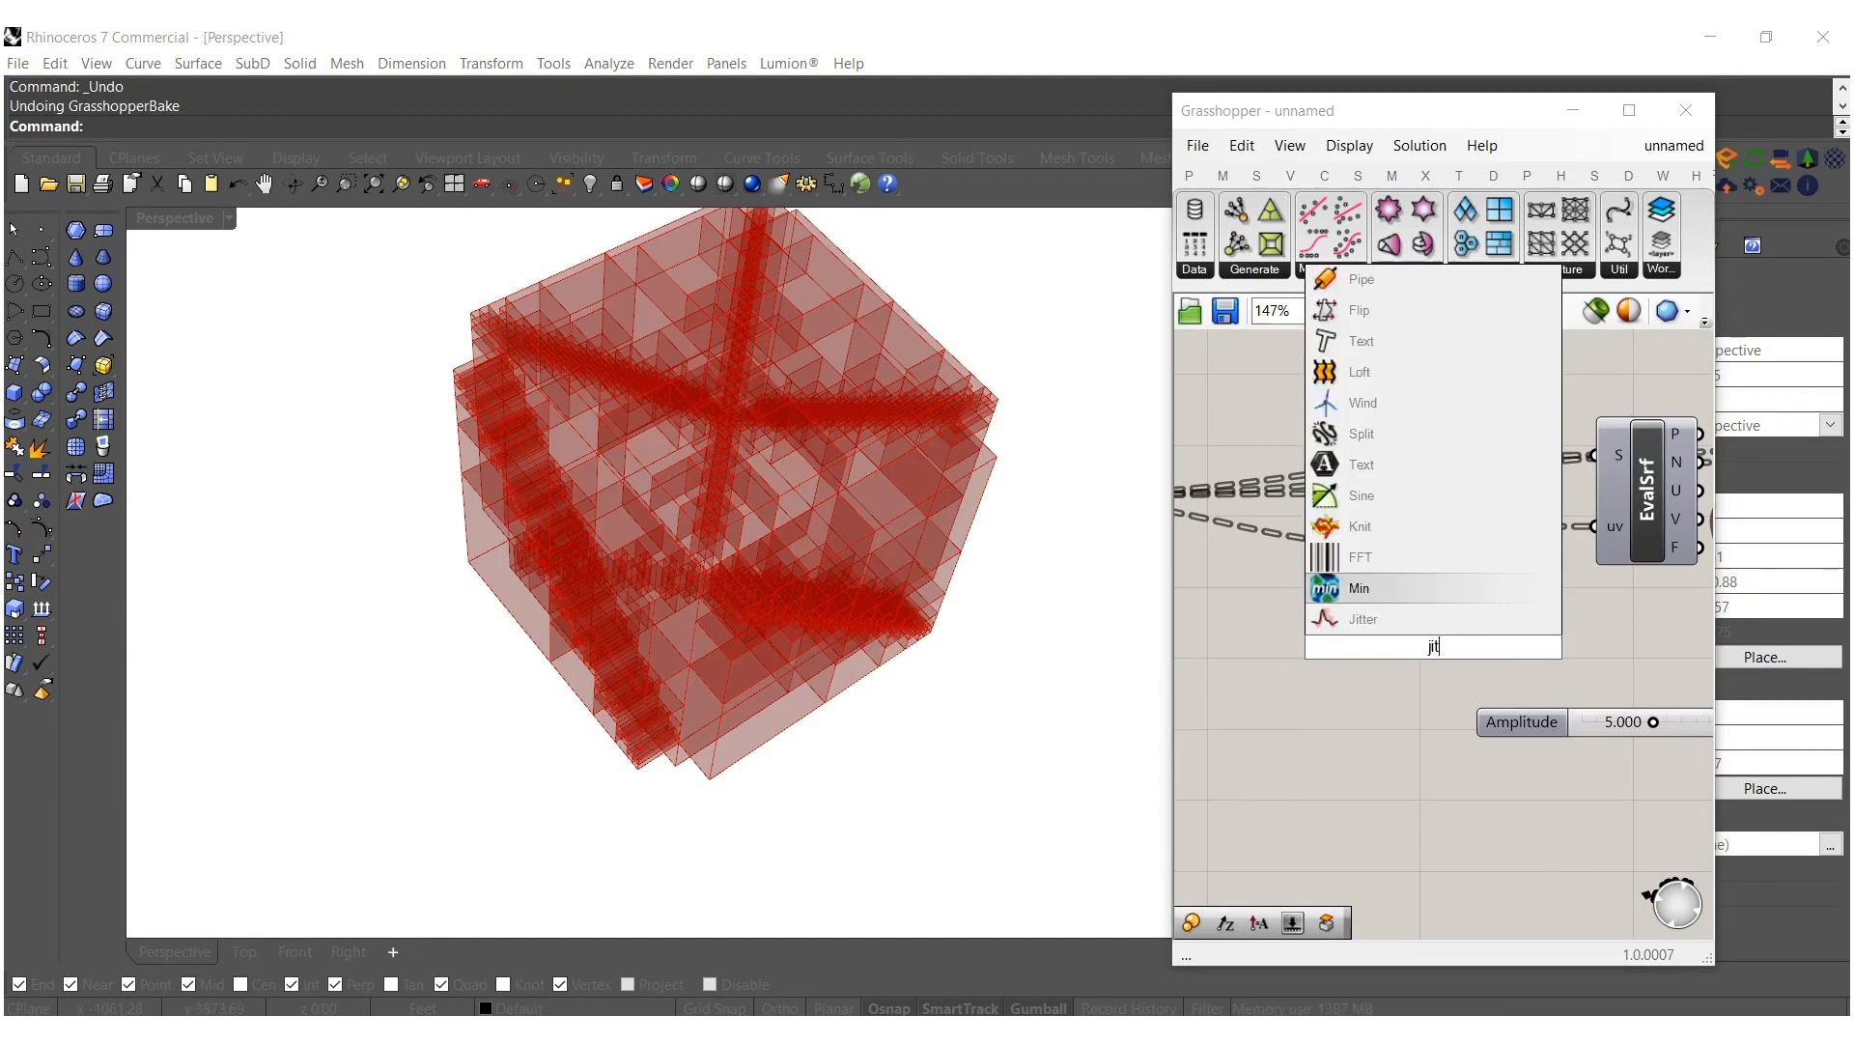
key("Return")
scroll(1372, 722, "up", 3)
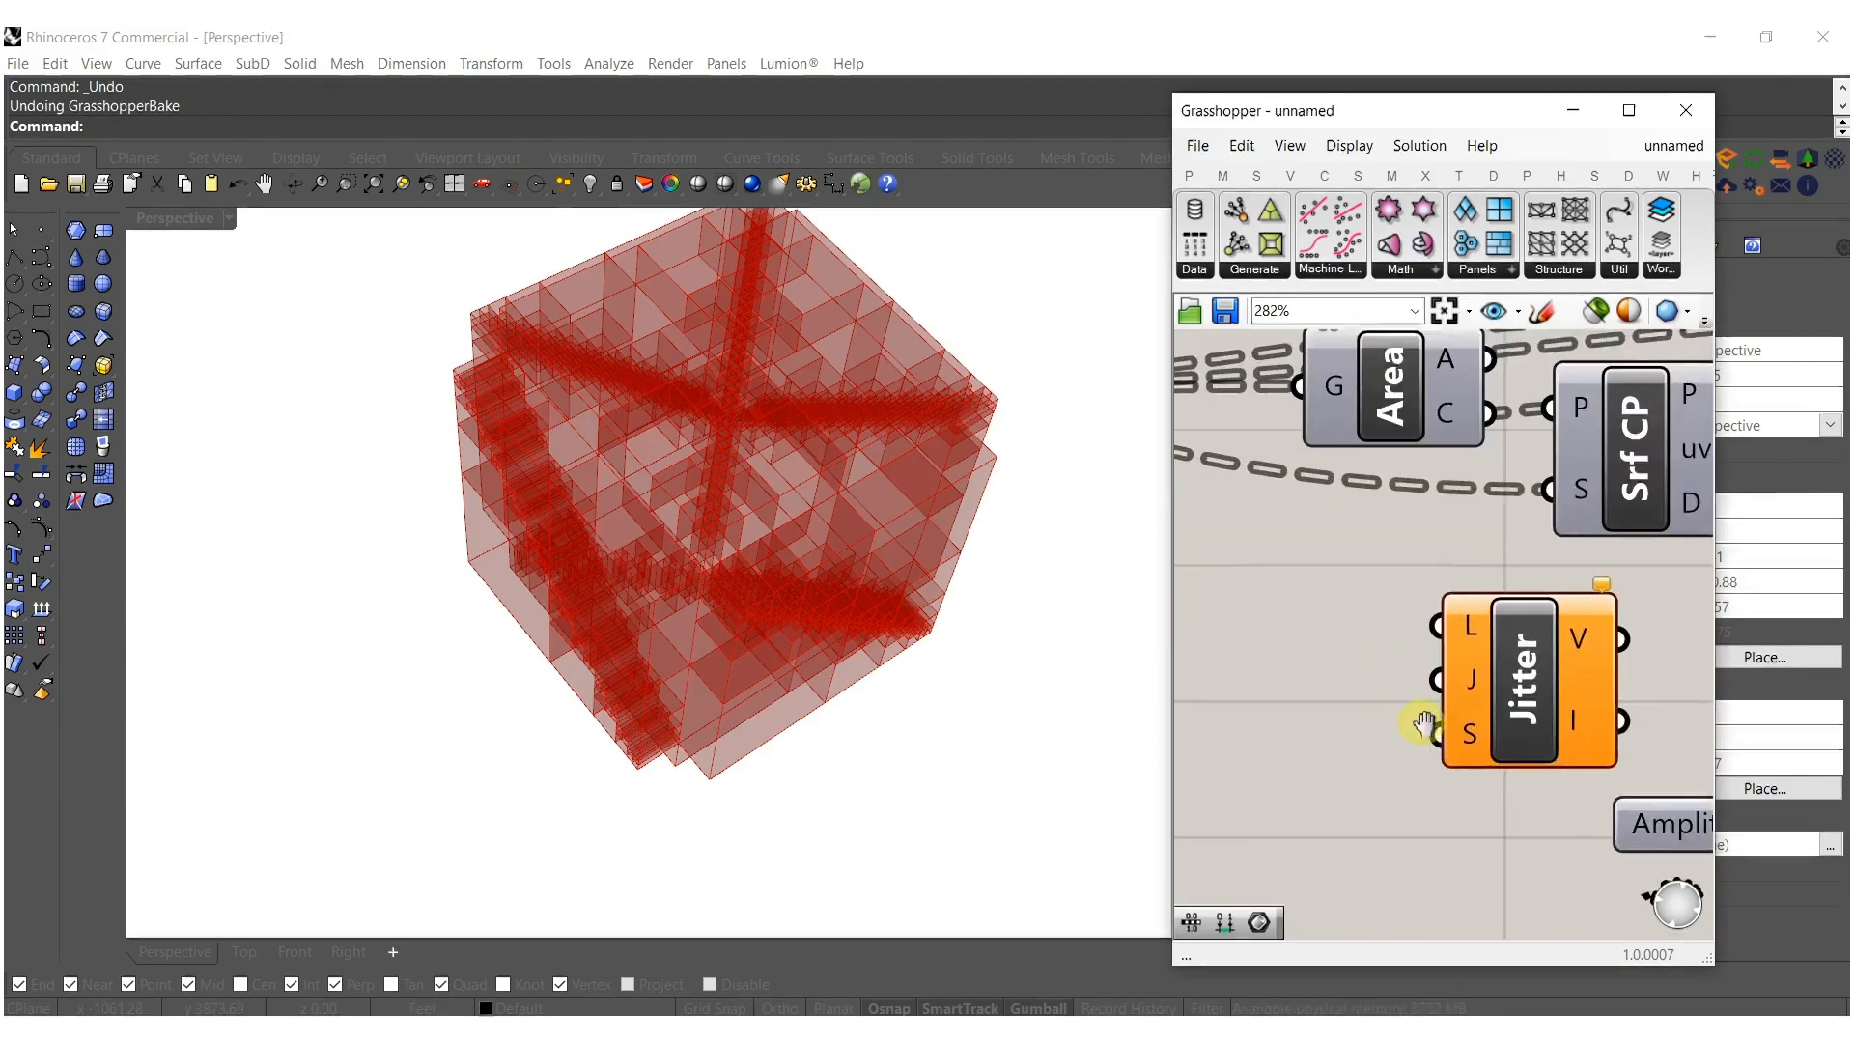
Add a Construct Domain component beside the Jitter component.
scroll(1410, 720, "down", 4)
scroll(1394, 720, "up", 3)
double_click(1375, 729)
type("dom")
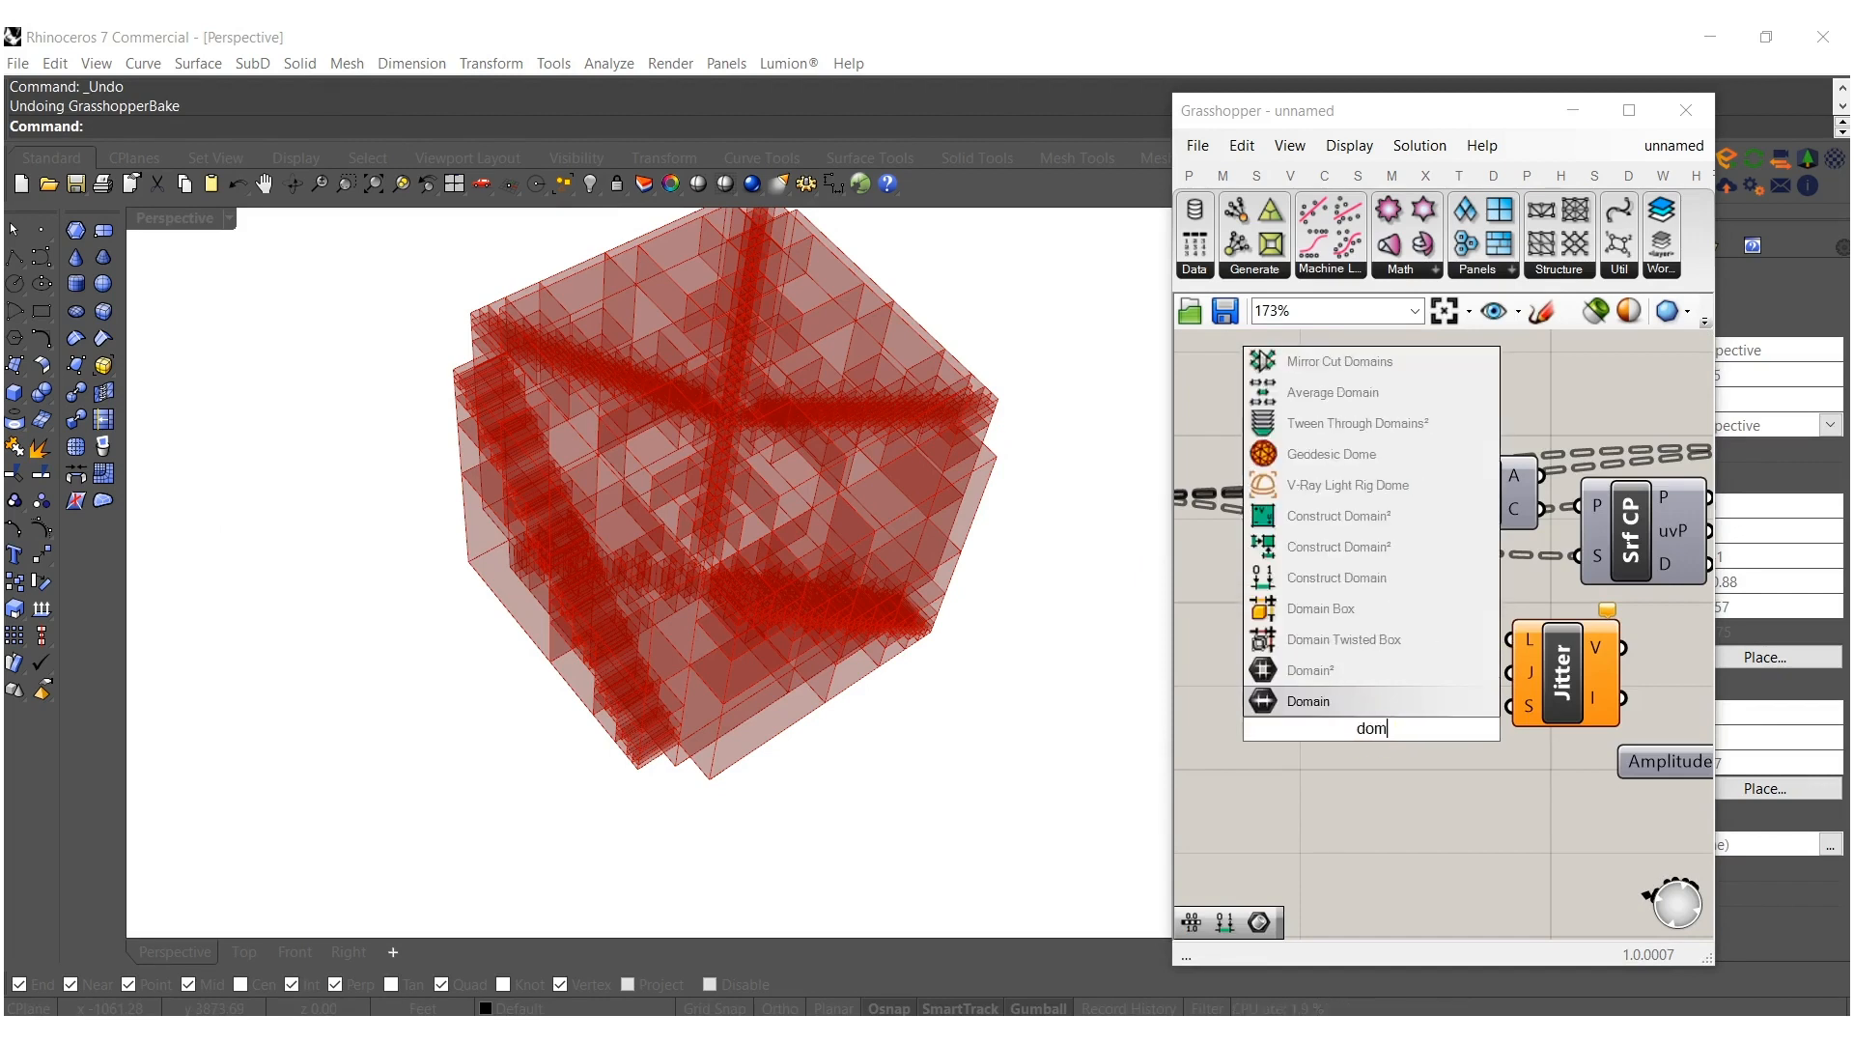
left_click(1354, 579)
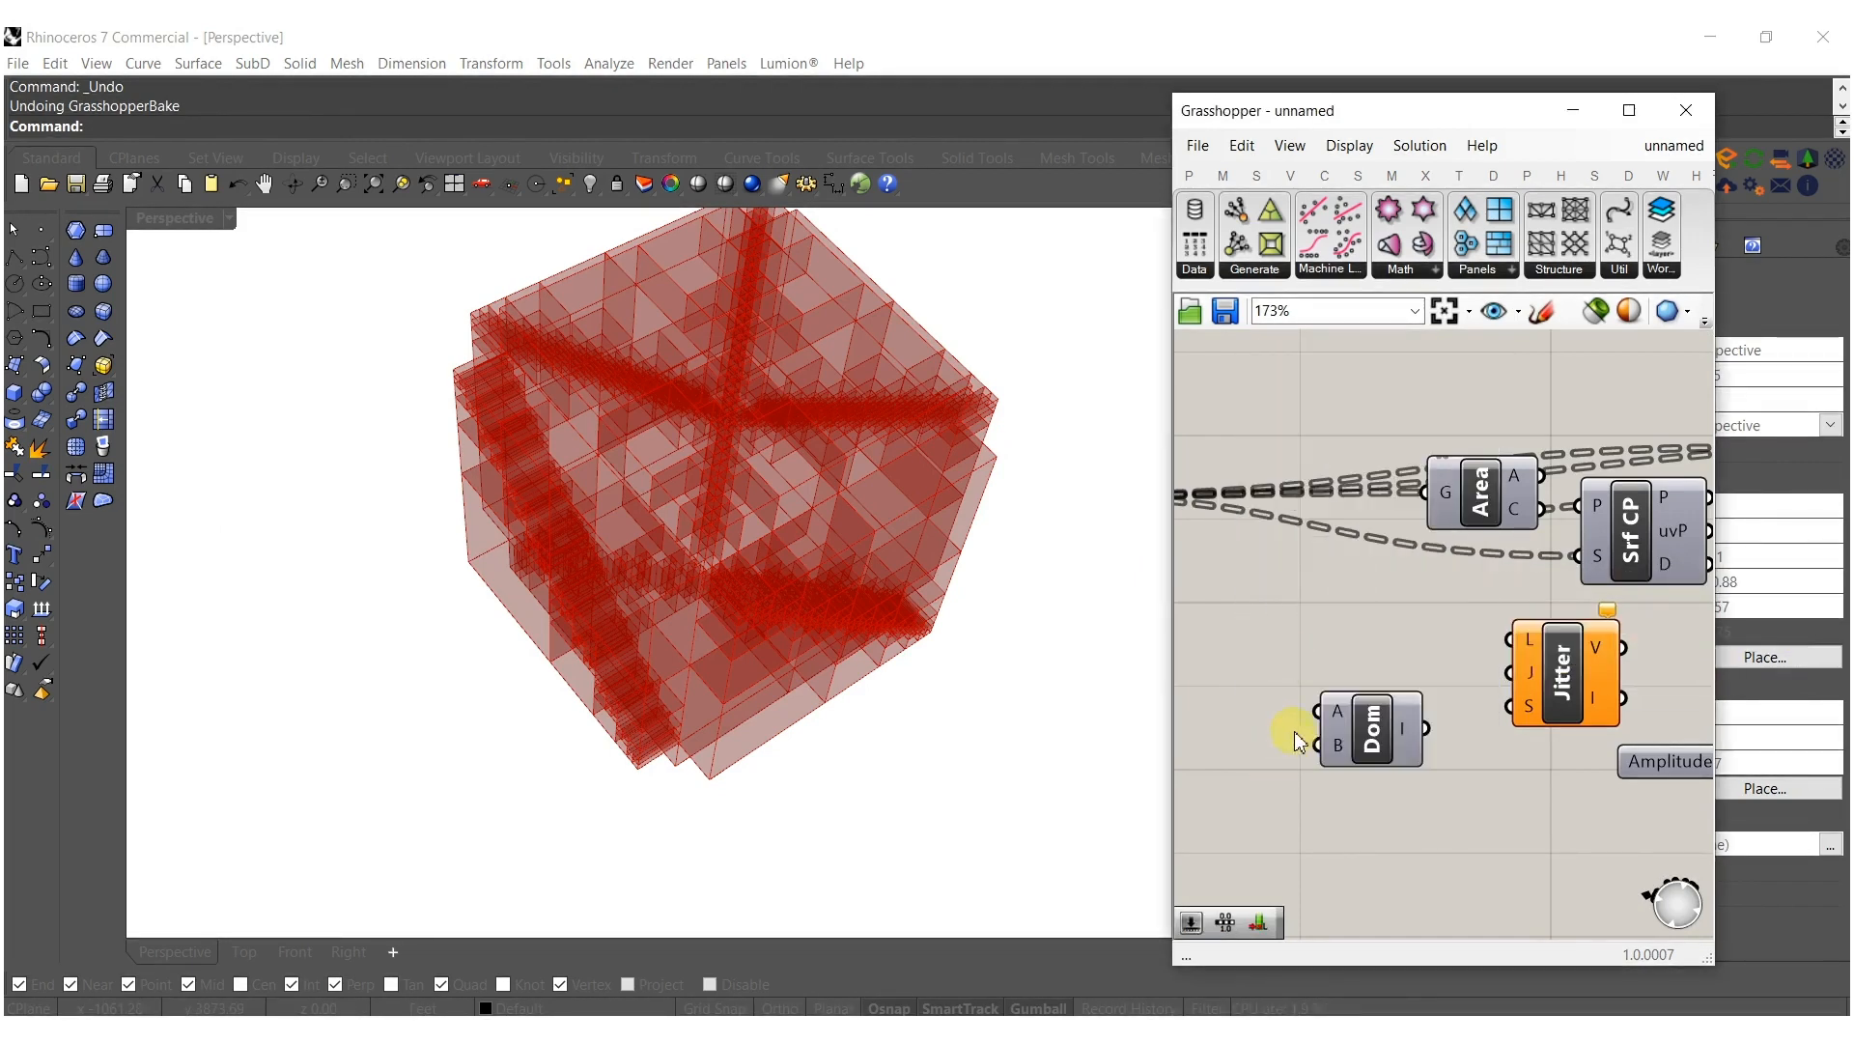
Add two number sliders set to 9.972 and 25.000 and wire them into the Construct Domain component's A and B inputs.
double_click(1220, 732)
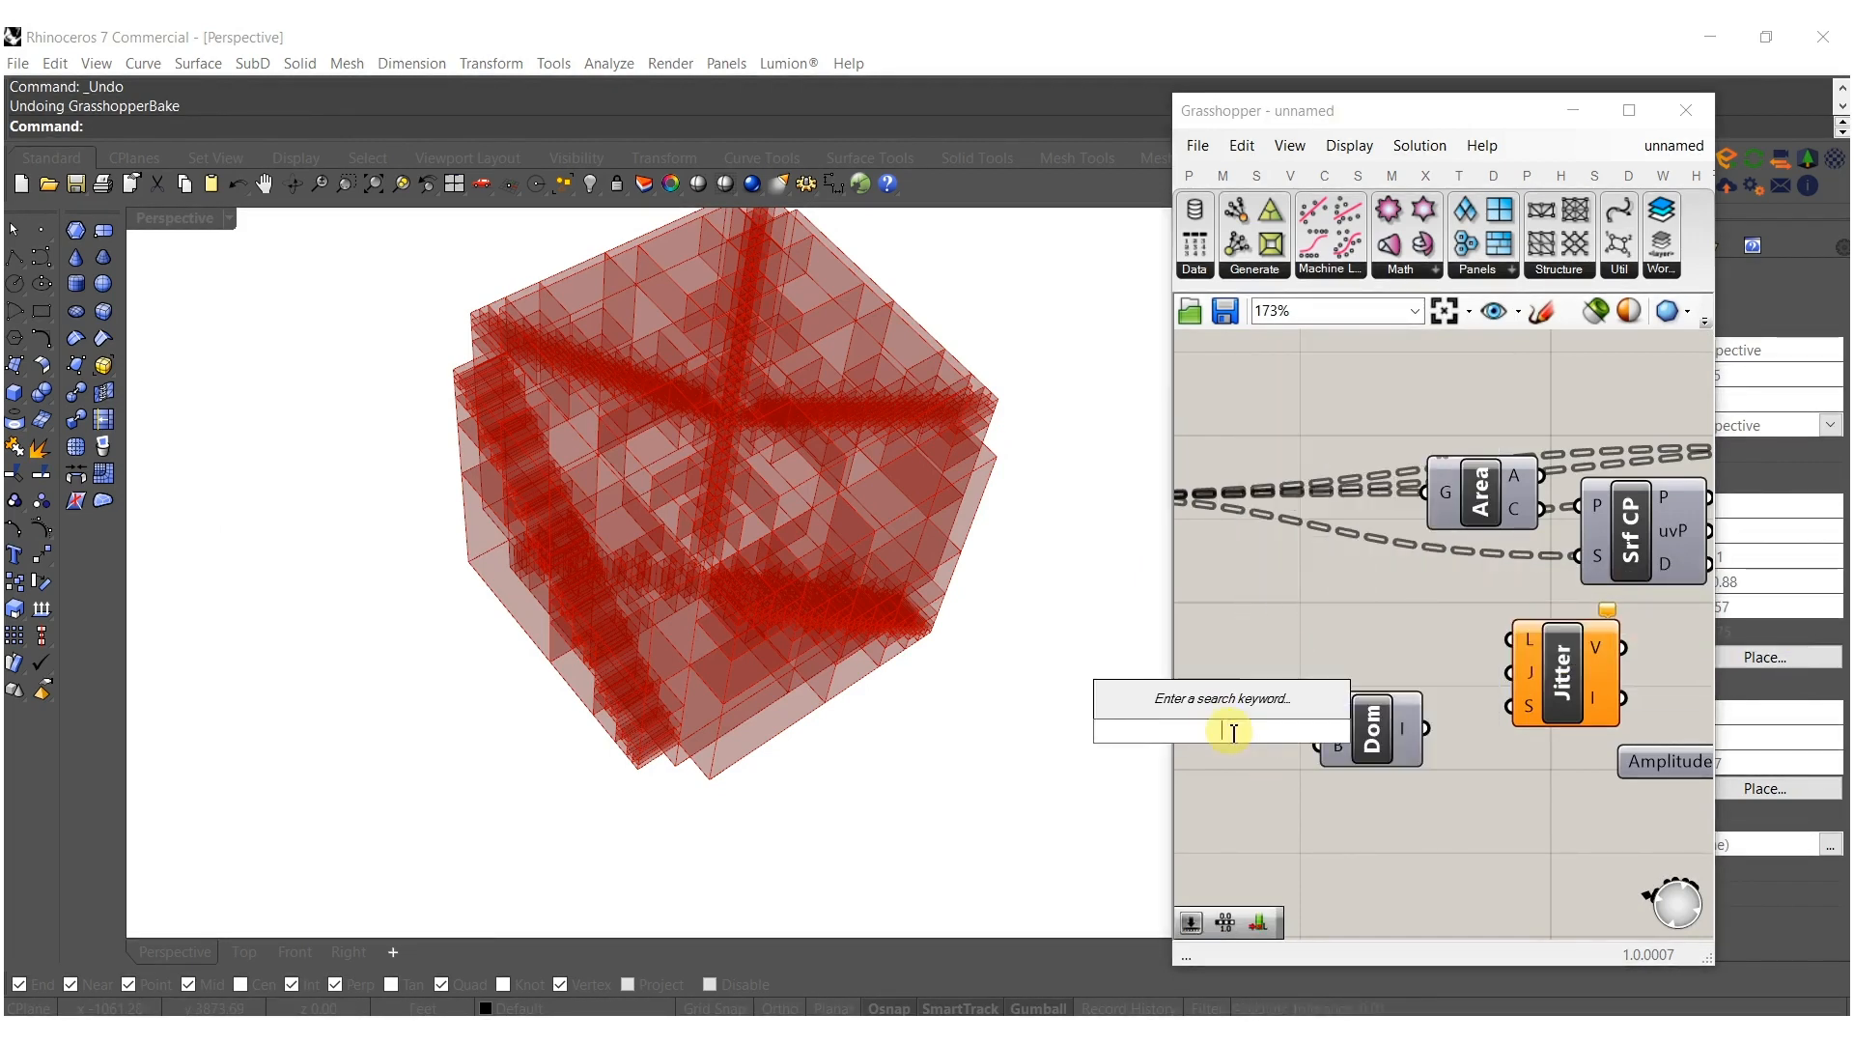
type("25.")
key("Return")
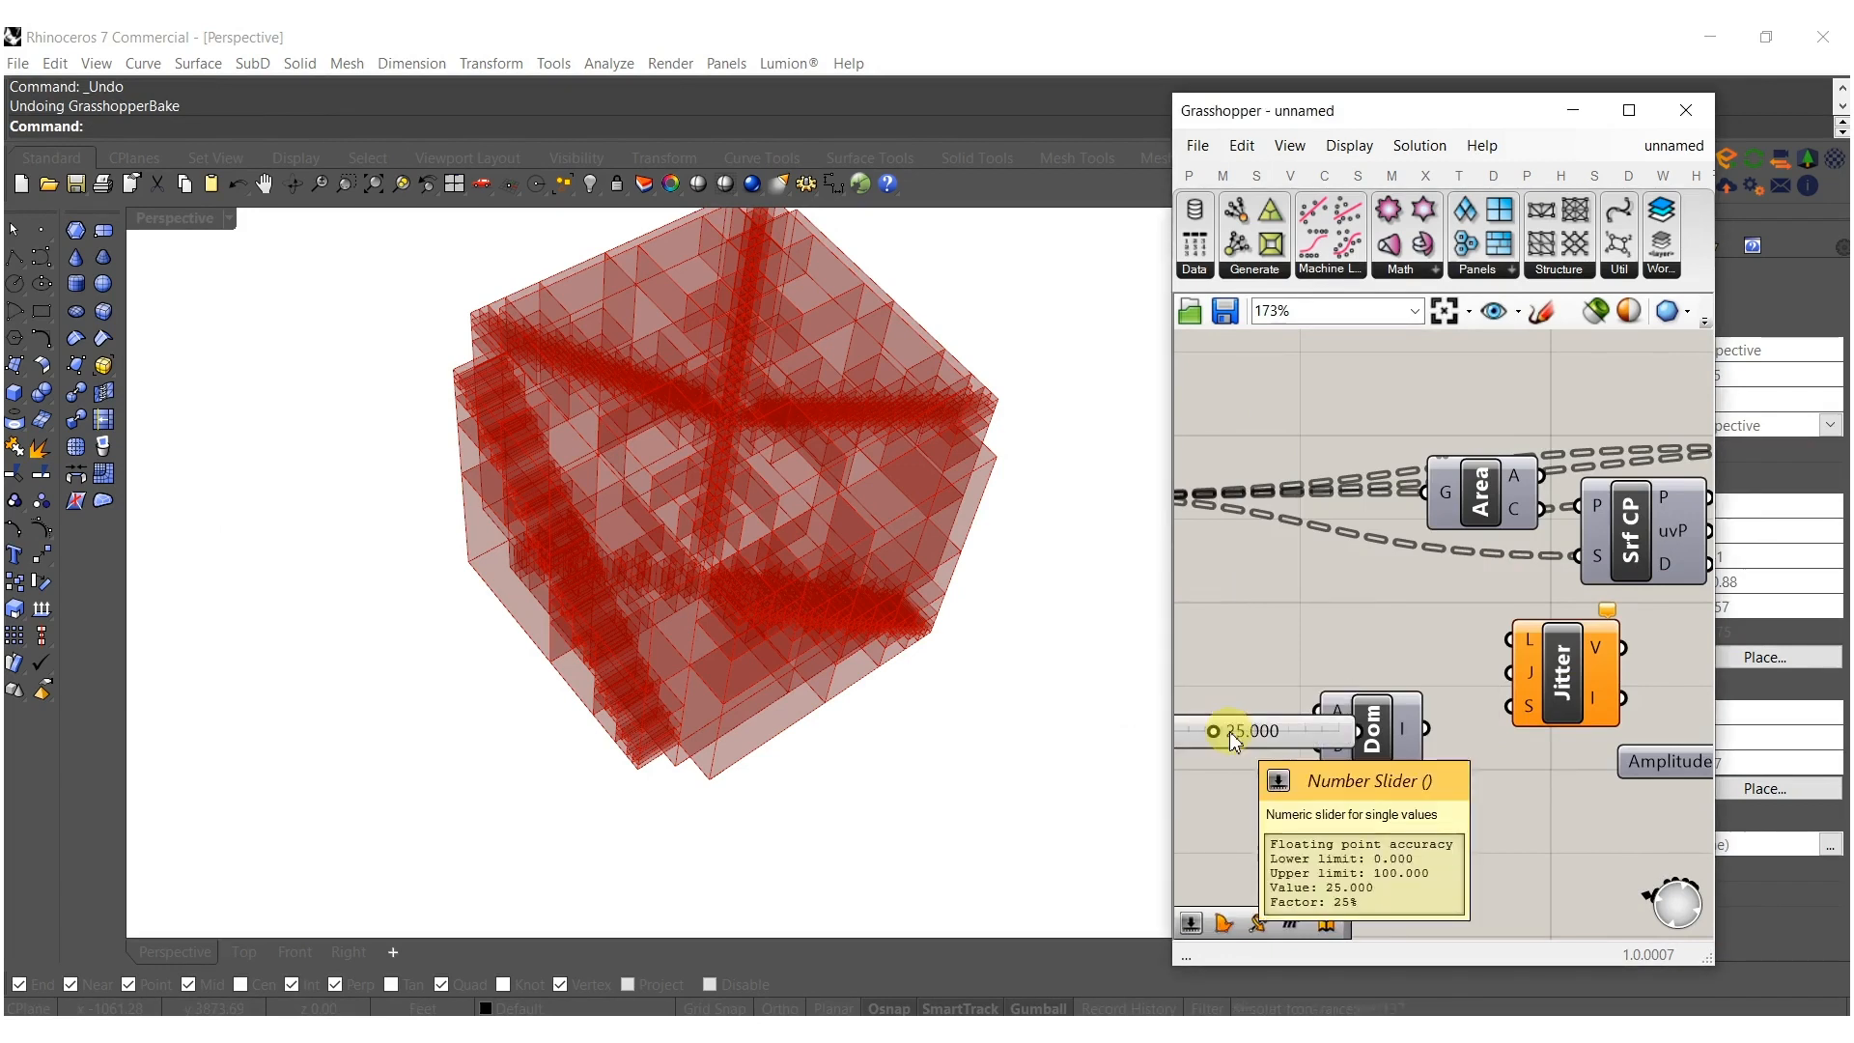
left_click_drag(1304, 737, 1242, 760)
right_click_drag(1197, 742, 1365, 728)
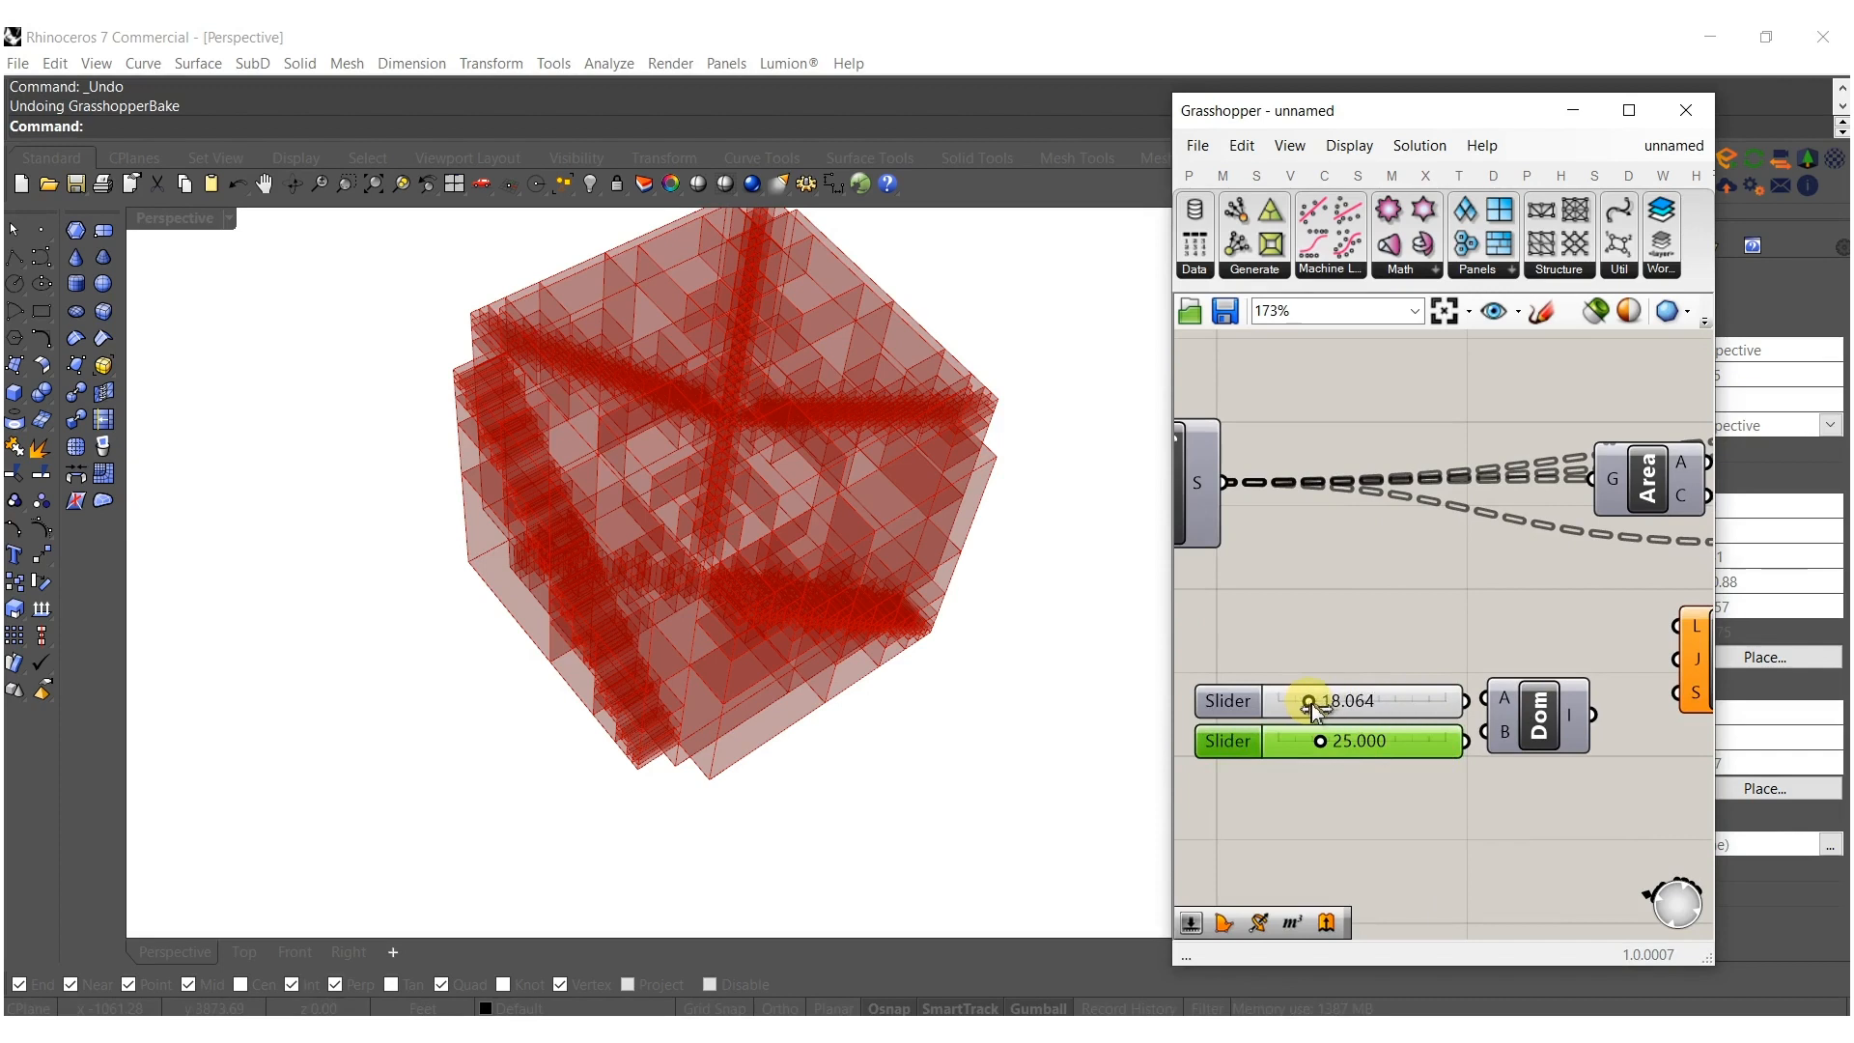
mouse_move(1484, 732)
left_mouse_down()
mouse_move(1465, 740)
mouse_move(1466, 701)
left_mouse_up()
left_click_drag(1448, 792, 1209, 542)
left_click_drag(1444, 637, 1366, 704)
right_click_drag(1486, 831, 1335, 819)
left_click(1531, 746)
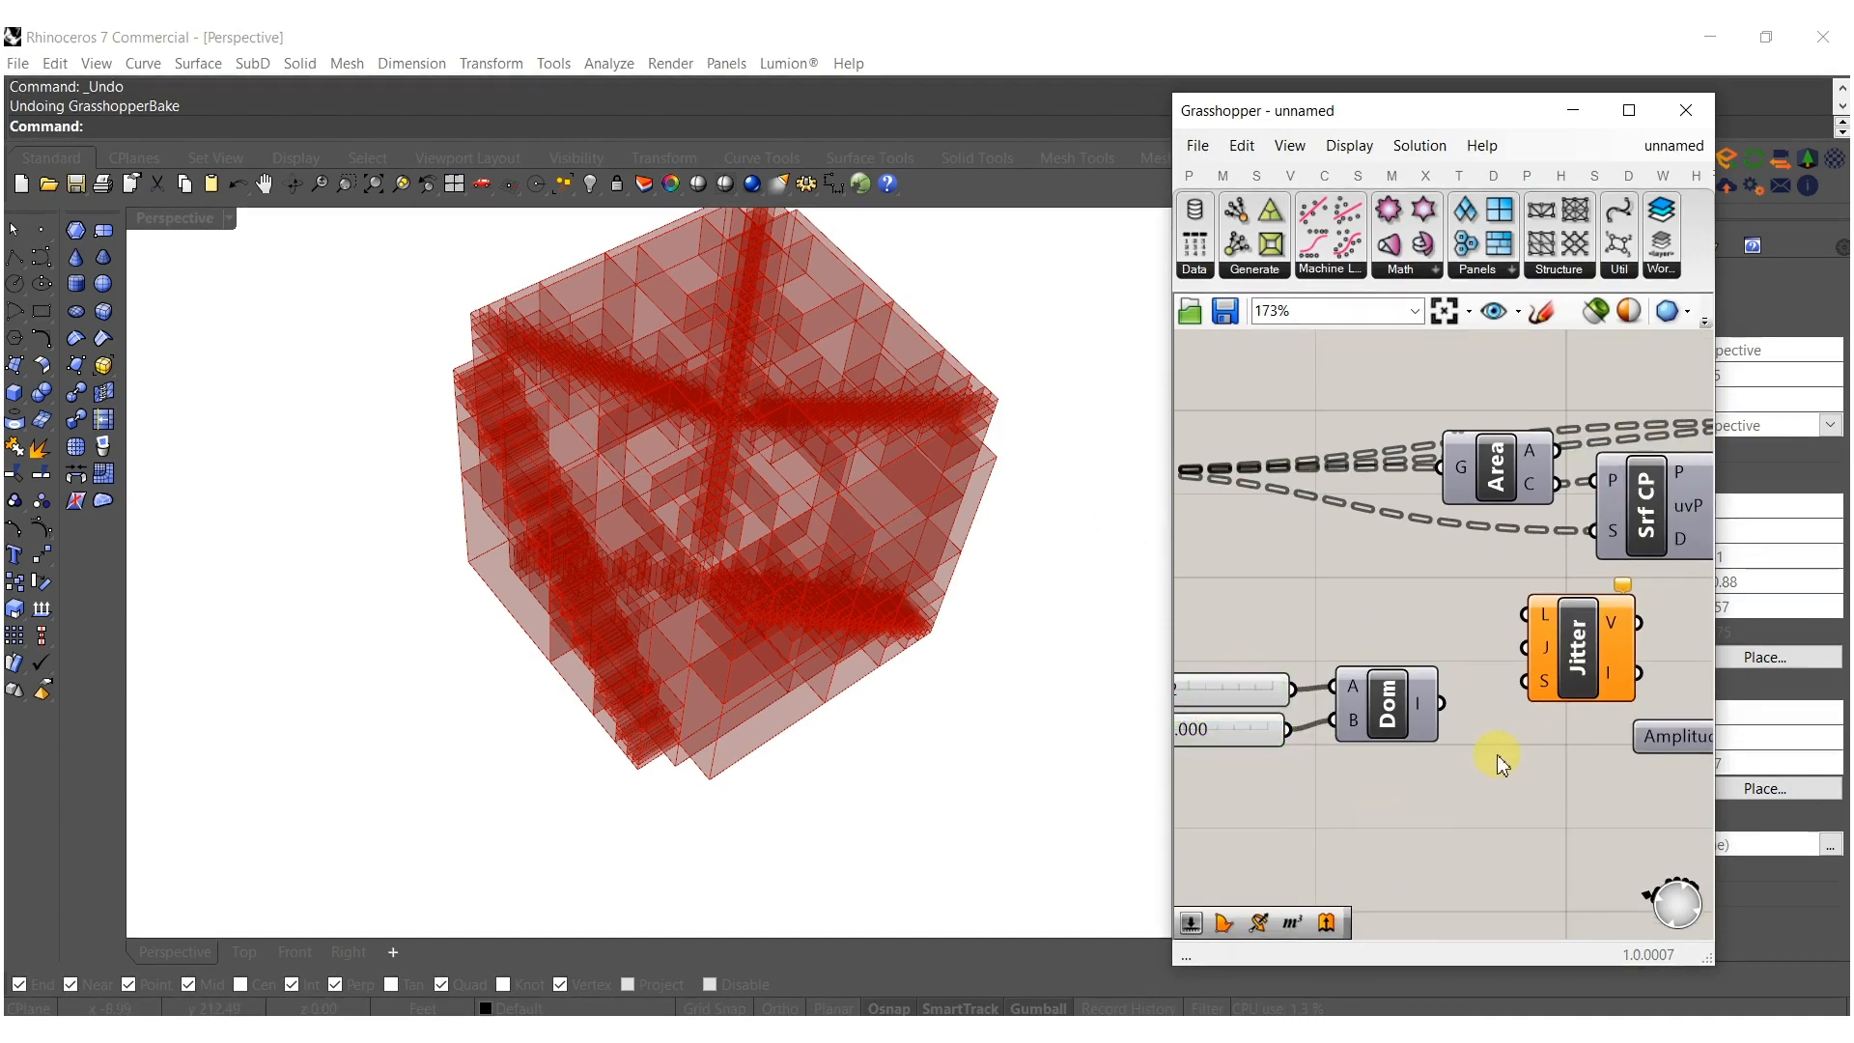
Add a Range component beside Construct Domain and feed the constructed domain into its D input.
double_click(1498, 762)
type("ran")
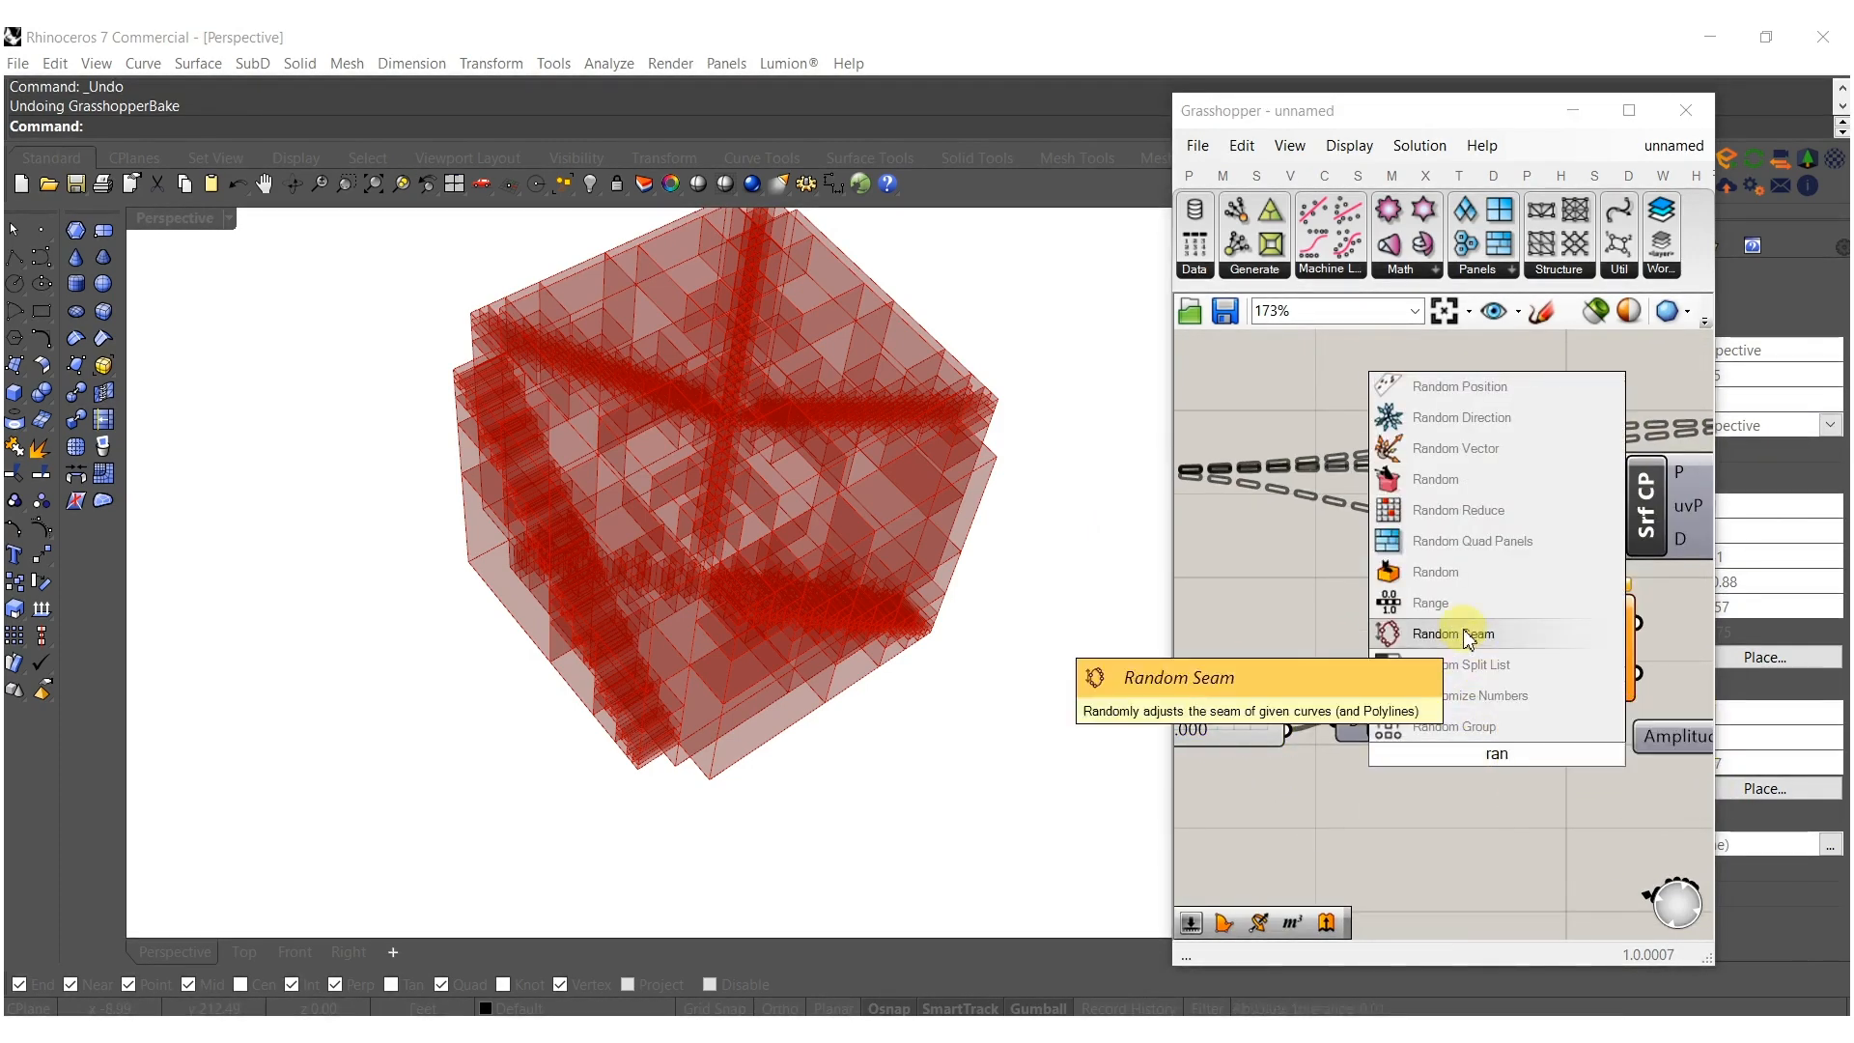
left_click(1467, 607)
left_click_drag(1436, 707, 1440, 731)
left_click_drag(1477, 743, 1500, 714)
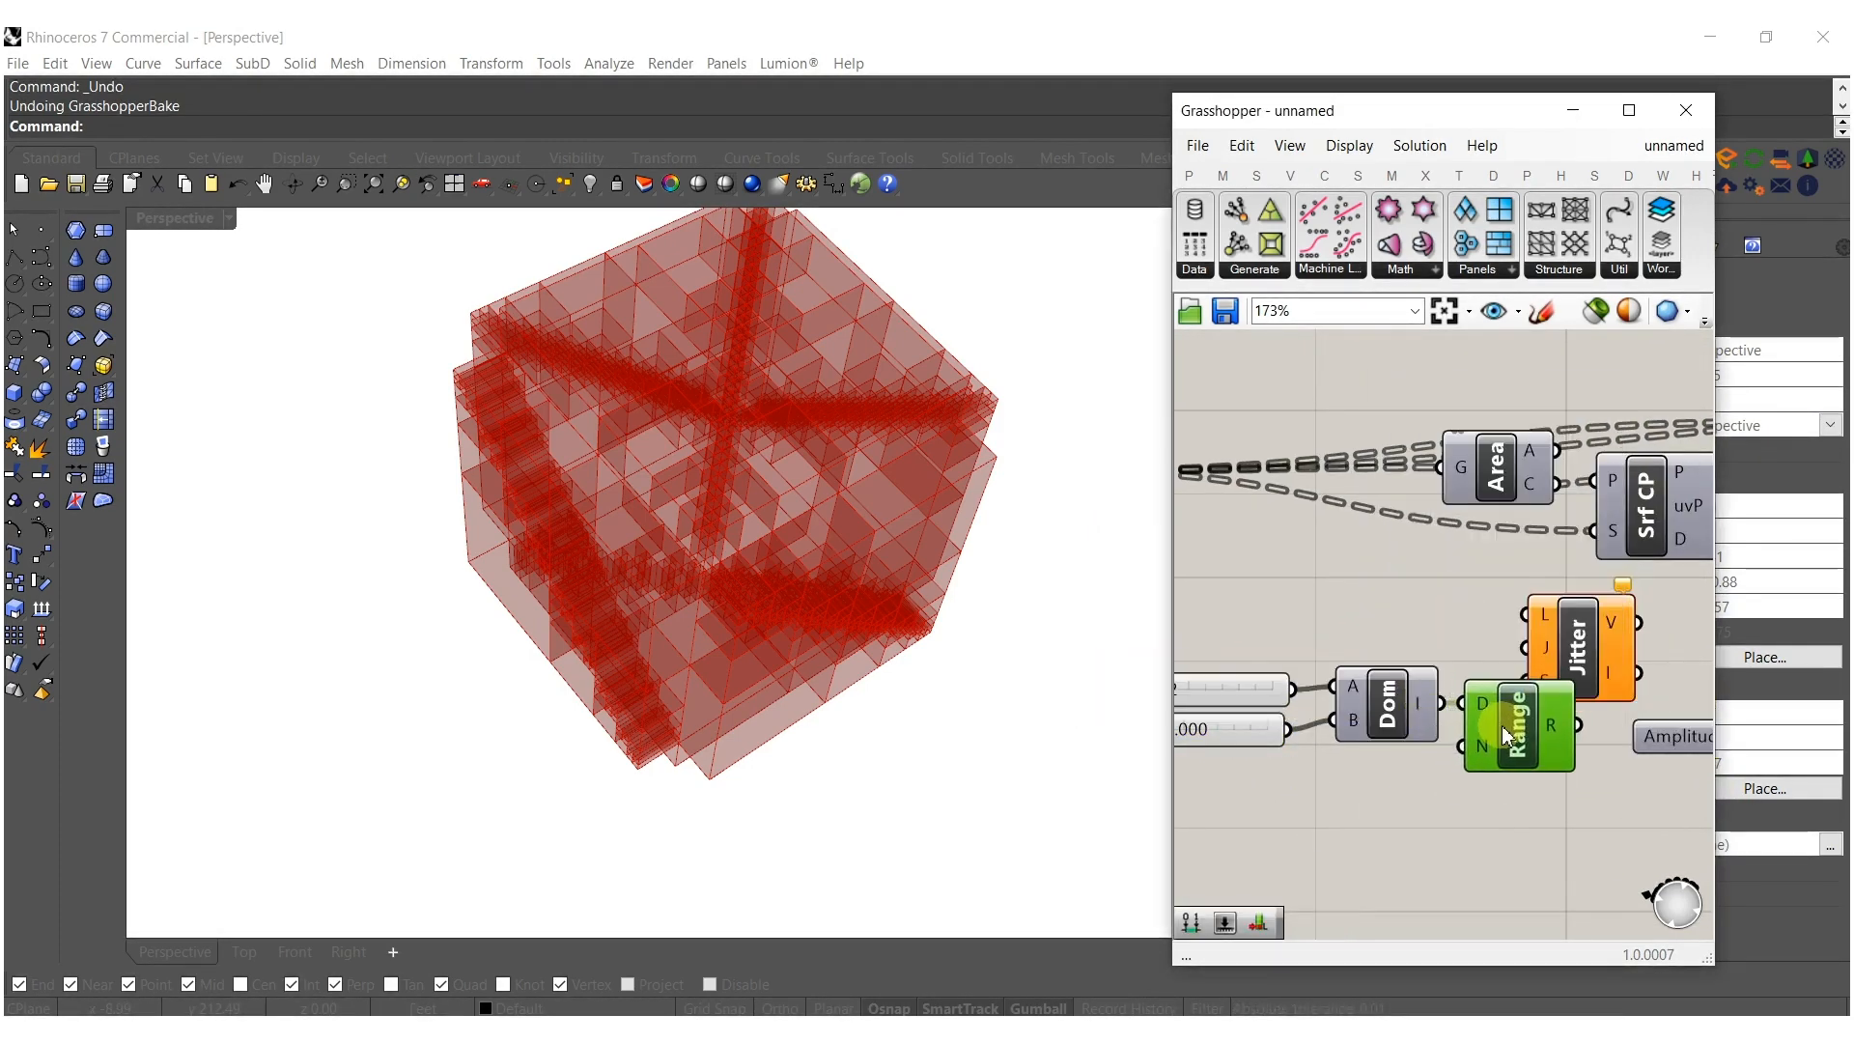
Move the two sliders, Construct Domain and Range together away from the Jitter component to make room.
right_click_drag(1495, 790, 1500, 797)
left_click_drag(1502, 810, 1262, 722)
left_click_drag(1405, 659, 1261, 778, "shift")
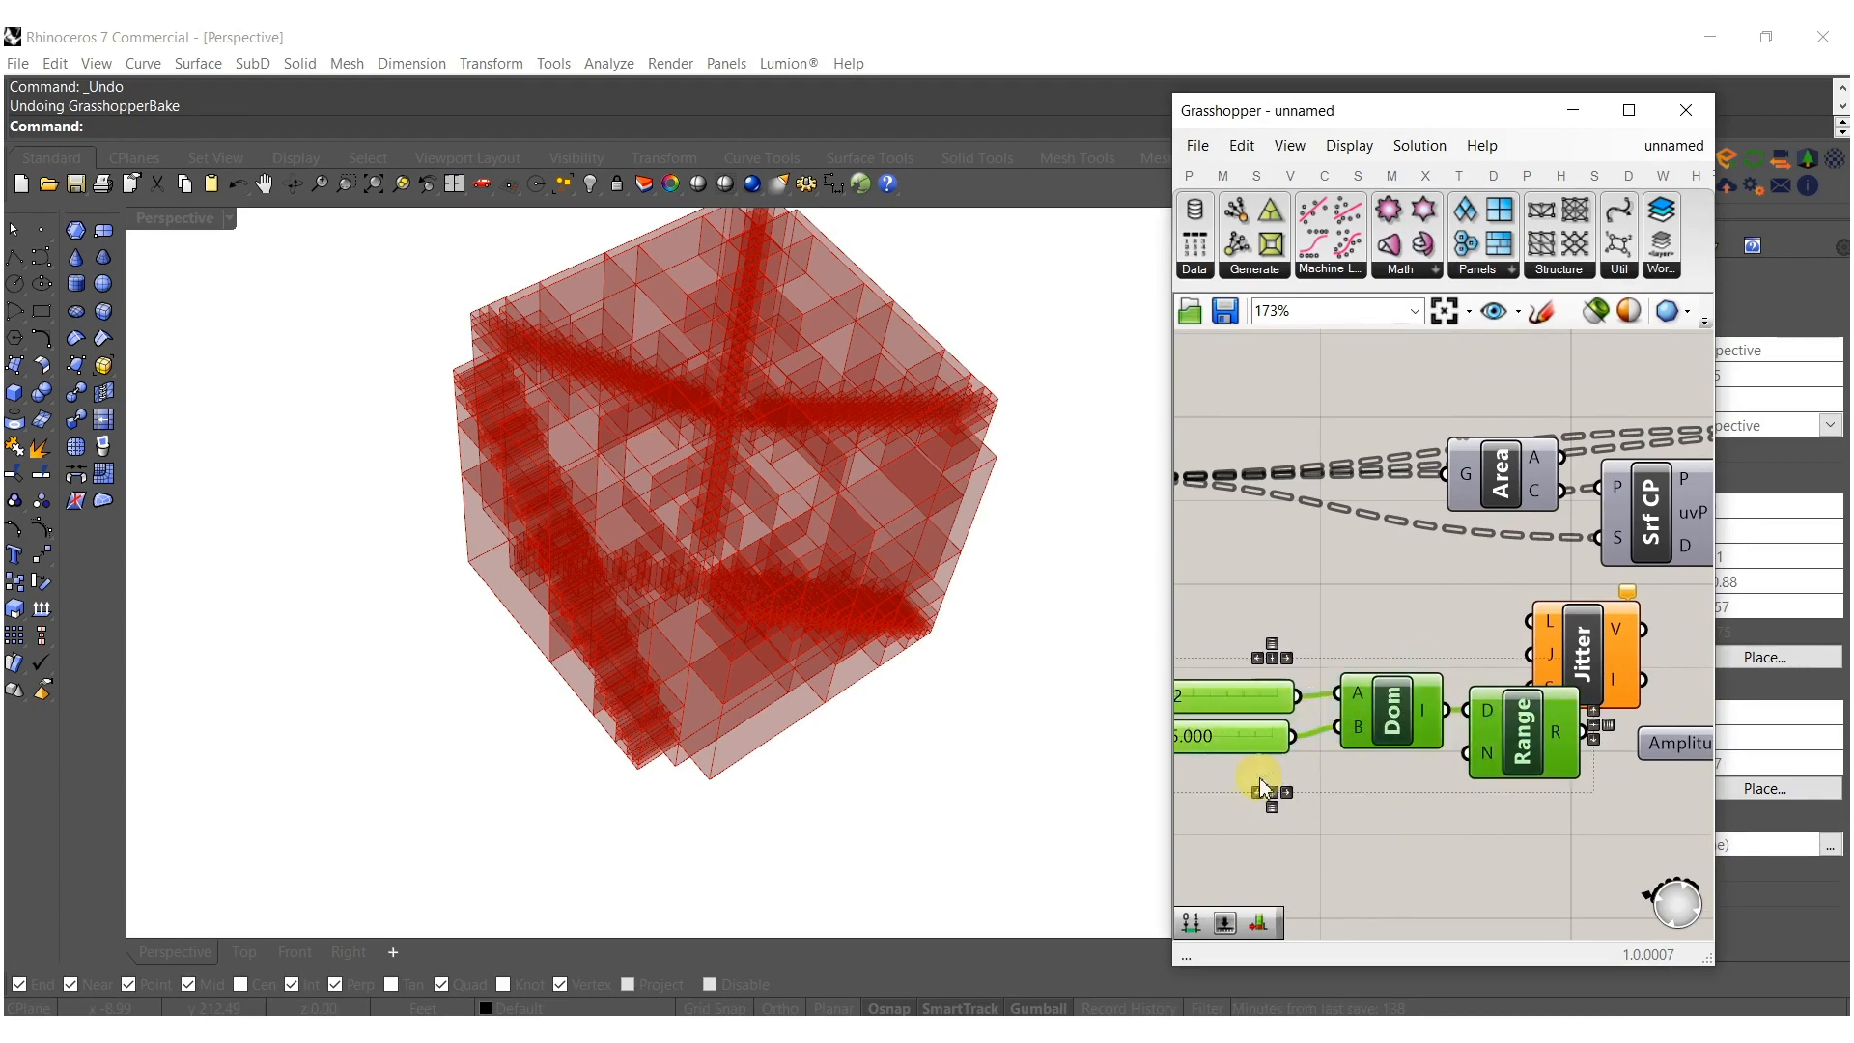
right_click_drag(1354, 778, 1528, 761)
left_click_drag(1562, 706, 1423, 688)
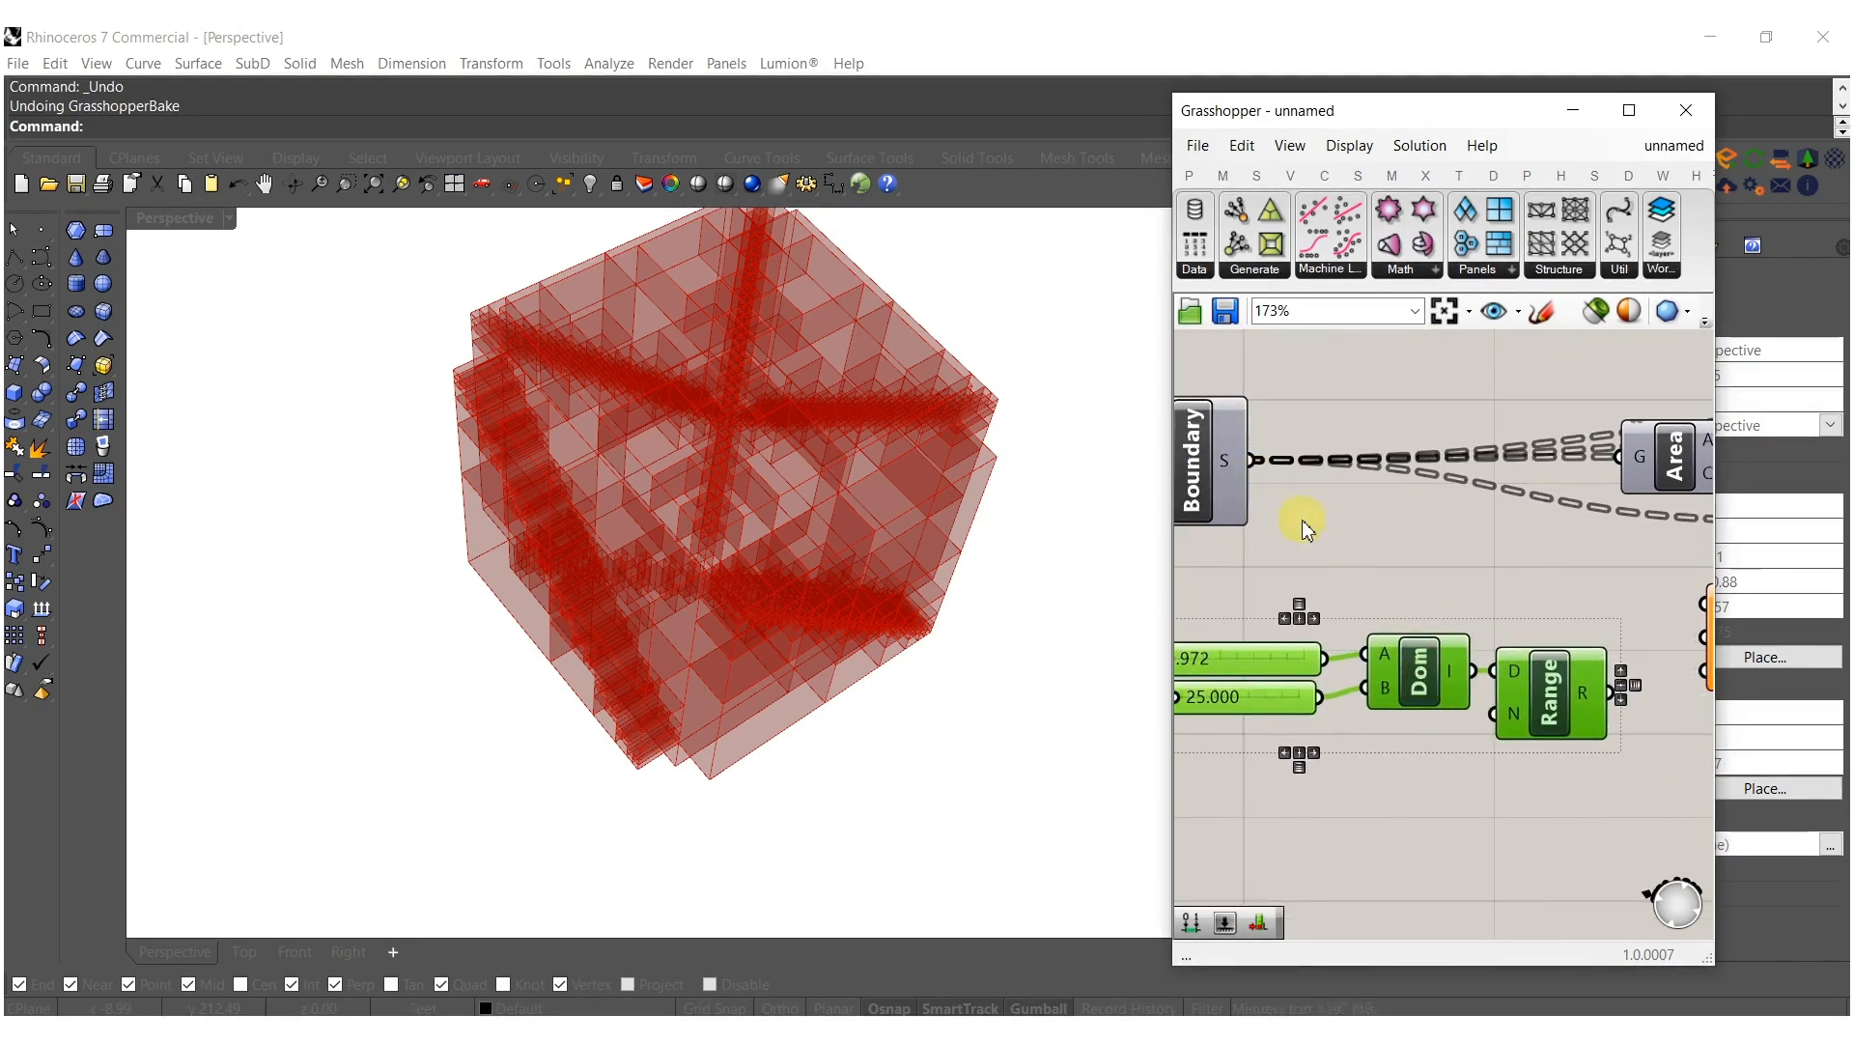
right_click_drag(1551, 713, 1514, 723)
right_click_drag(1627, 679, 1581, 684)
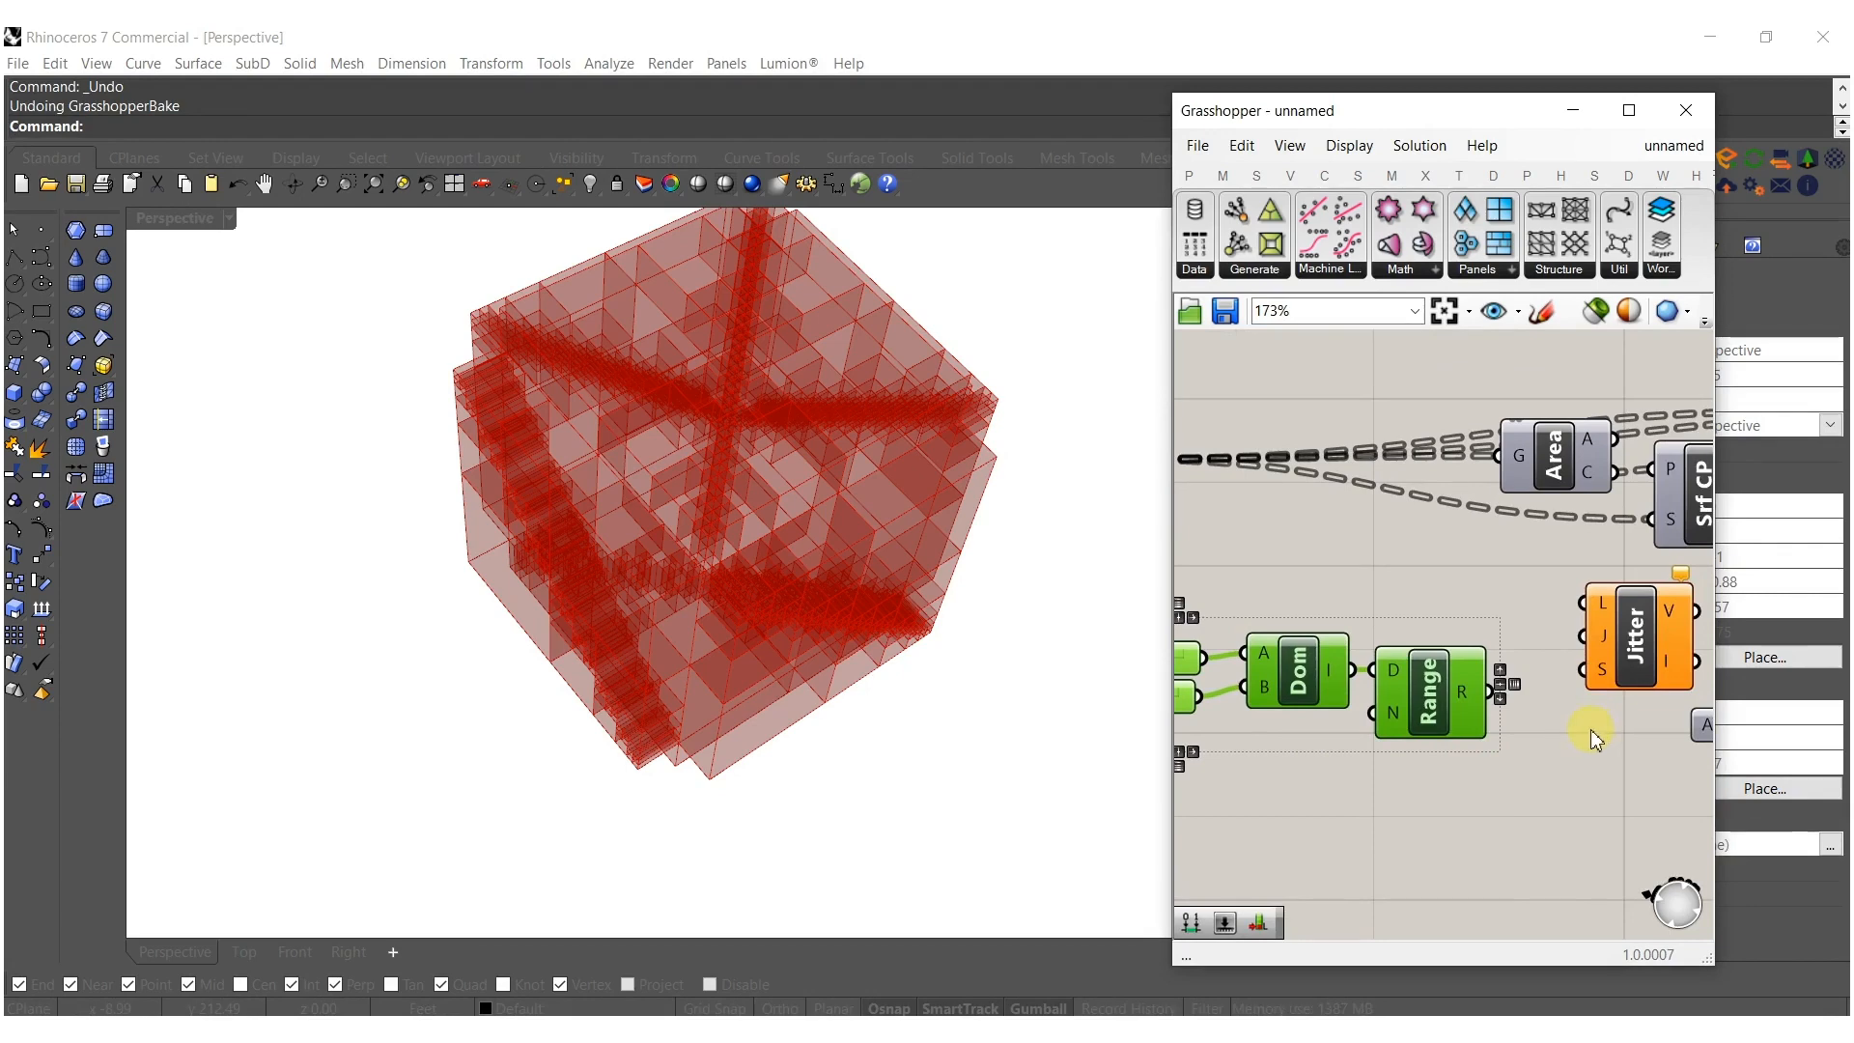
Add a List Length component fed by the Boundary Surfaces output and wire its result into the Range component's N input.
scroll(1429, 734, "down", 3)
double_click(1363, 630)
type("l")
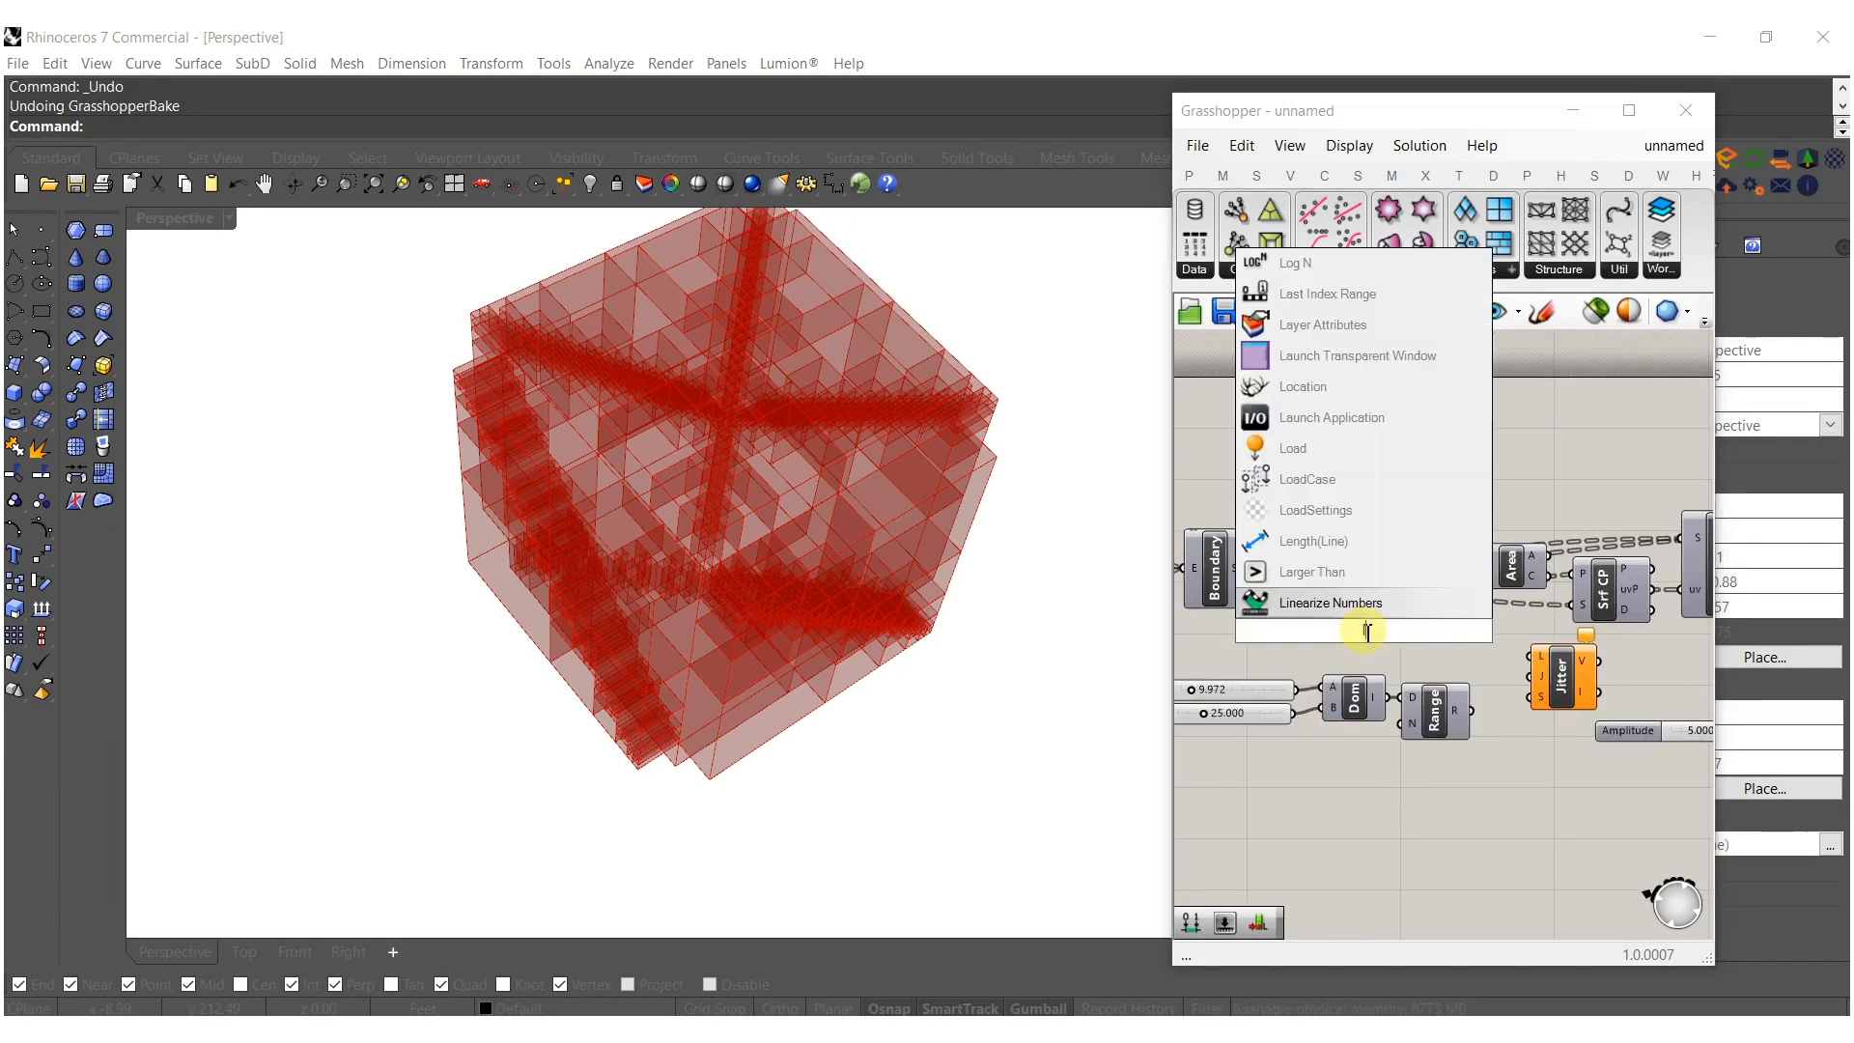
type("ength")
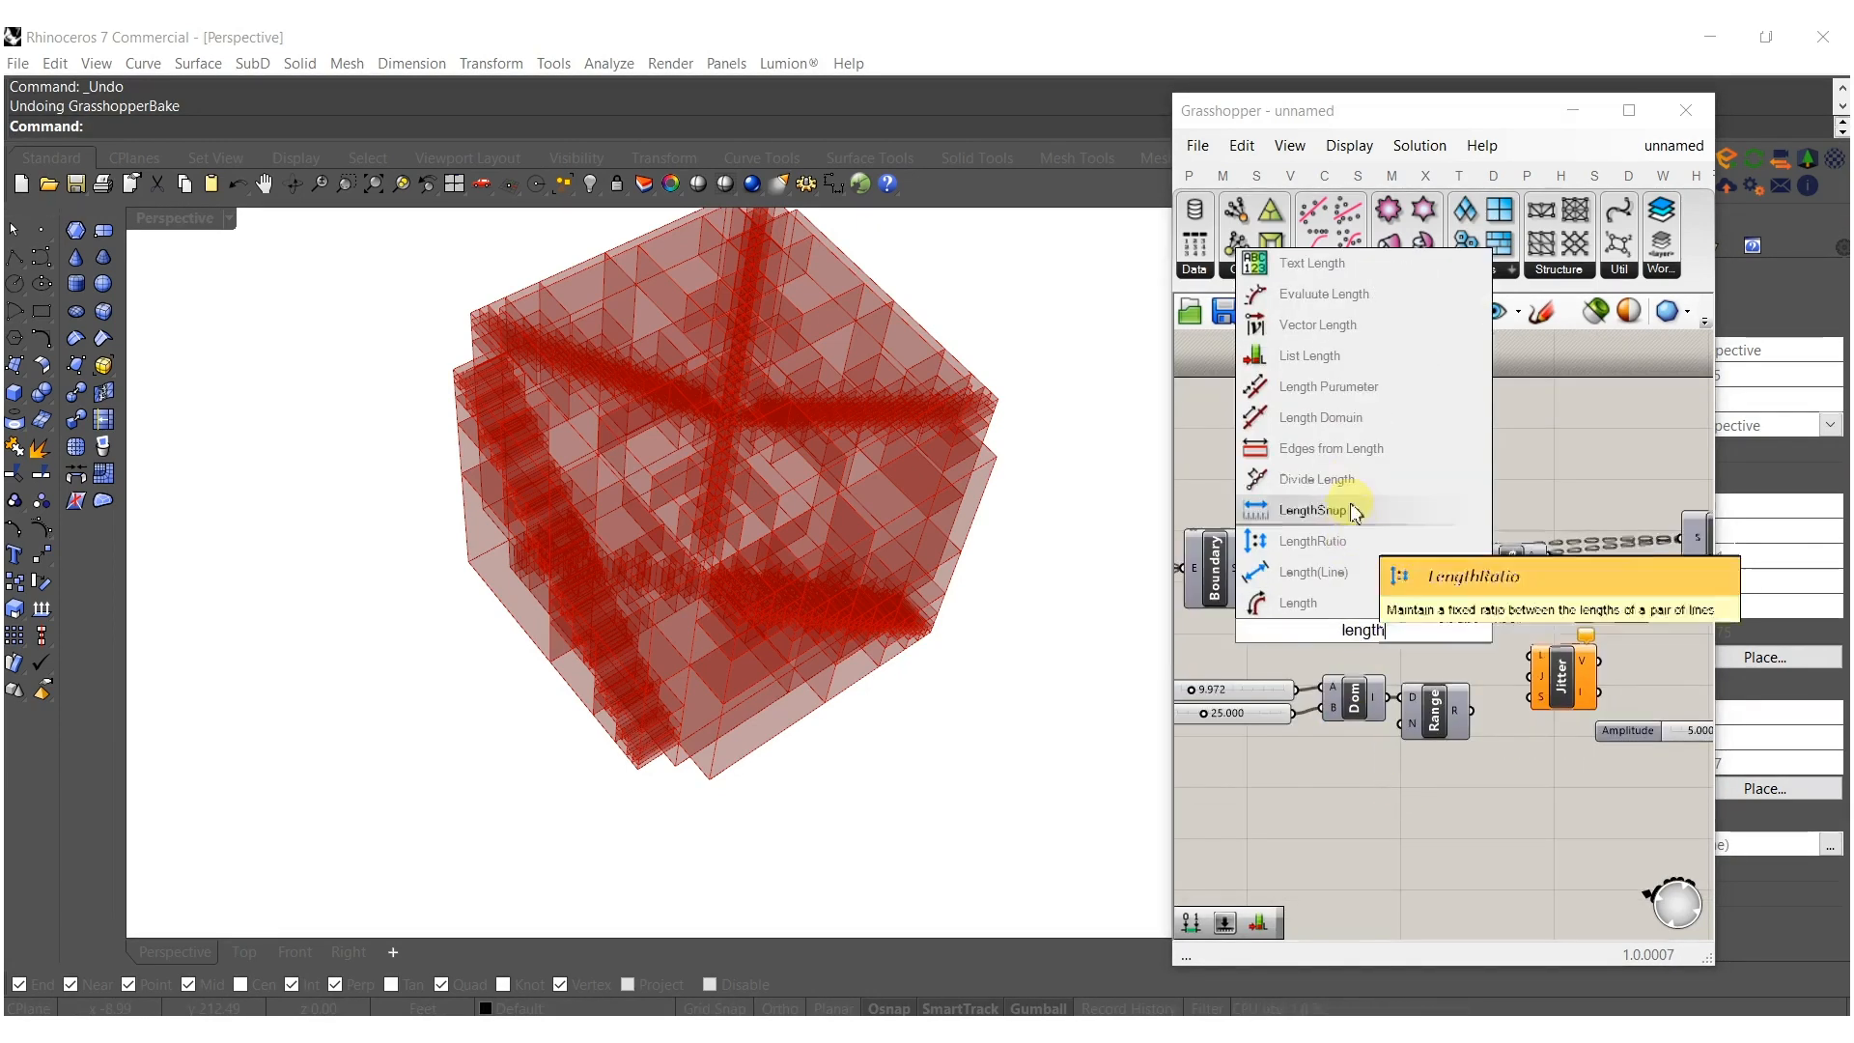
left_click(1337, 355)
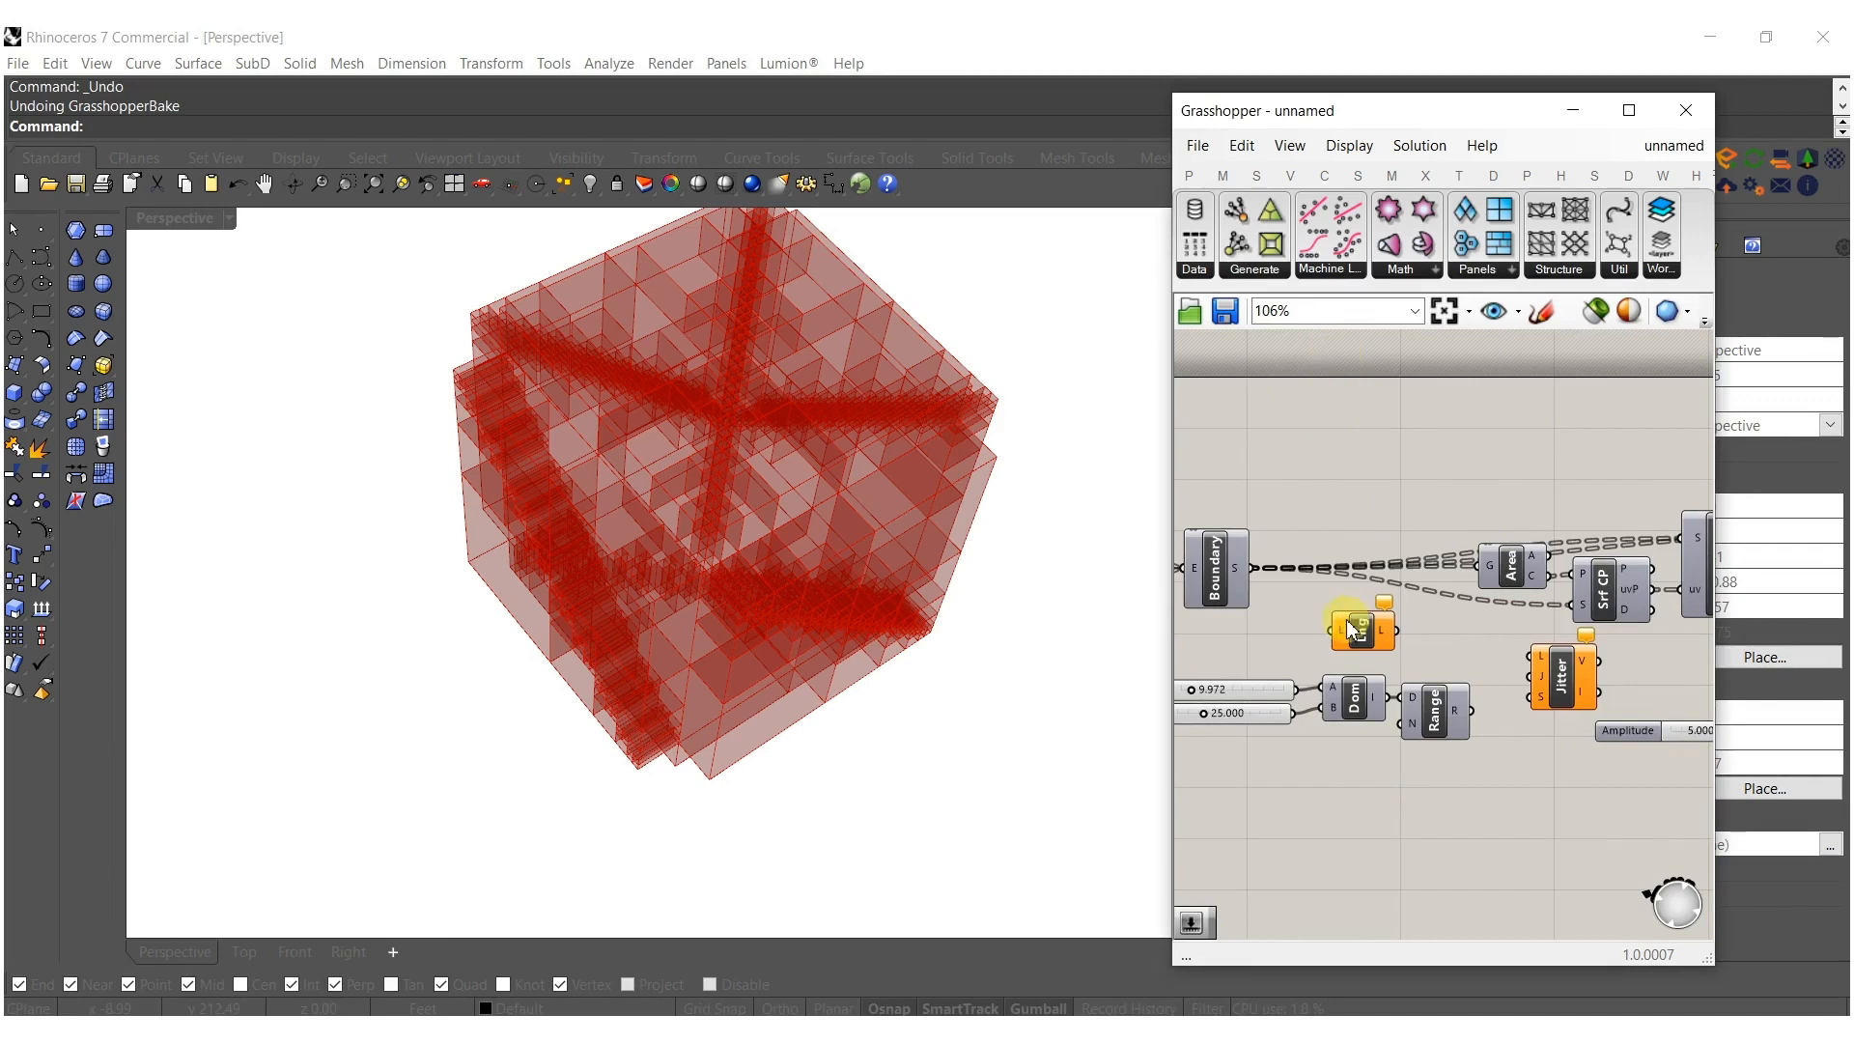
left_click_drag(1252, 567, 1373, 766)
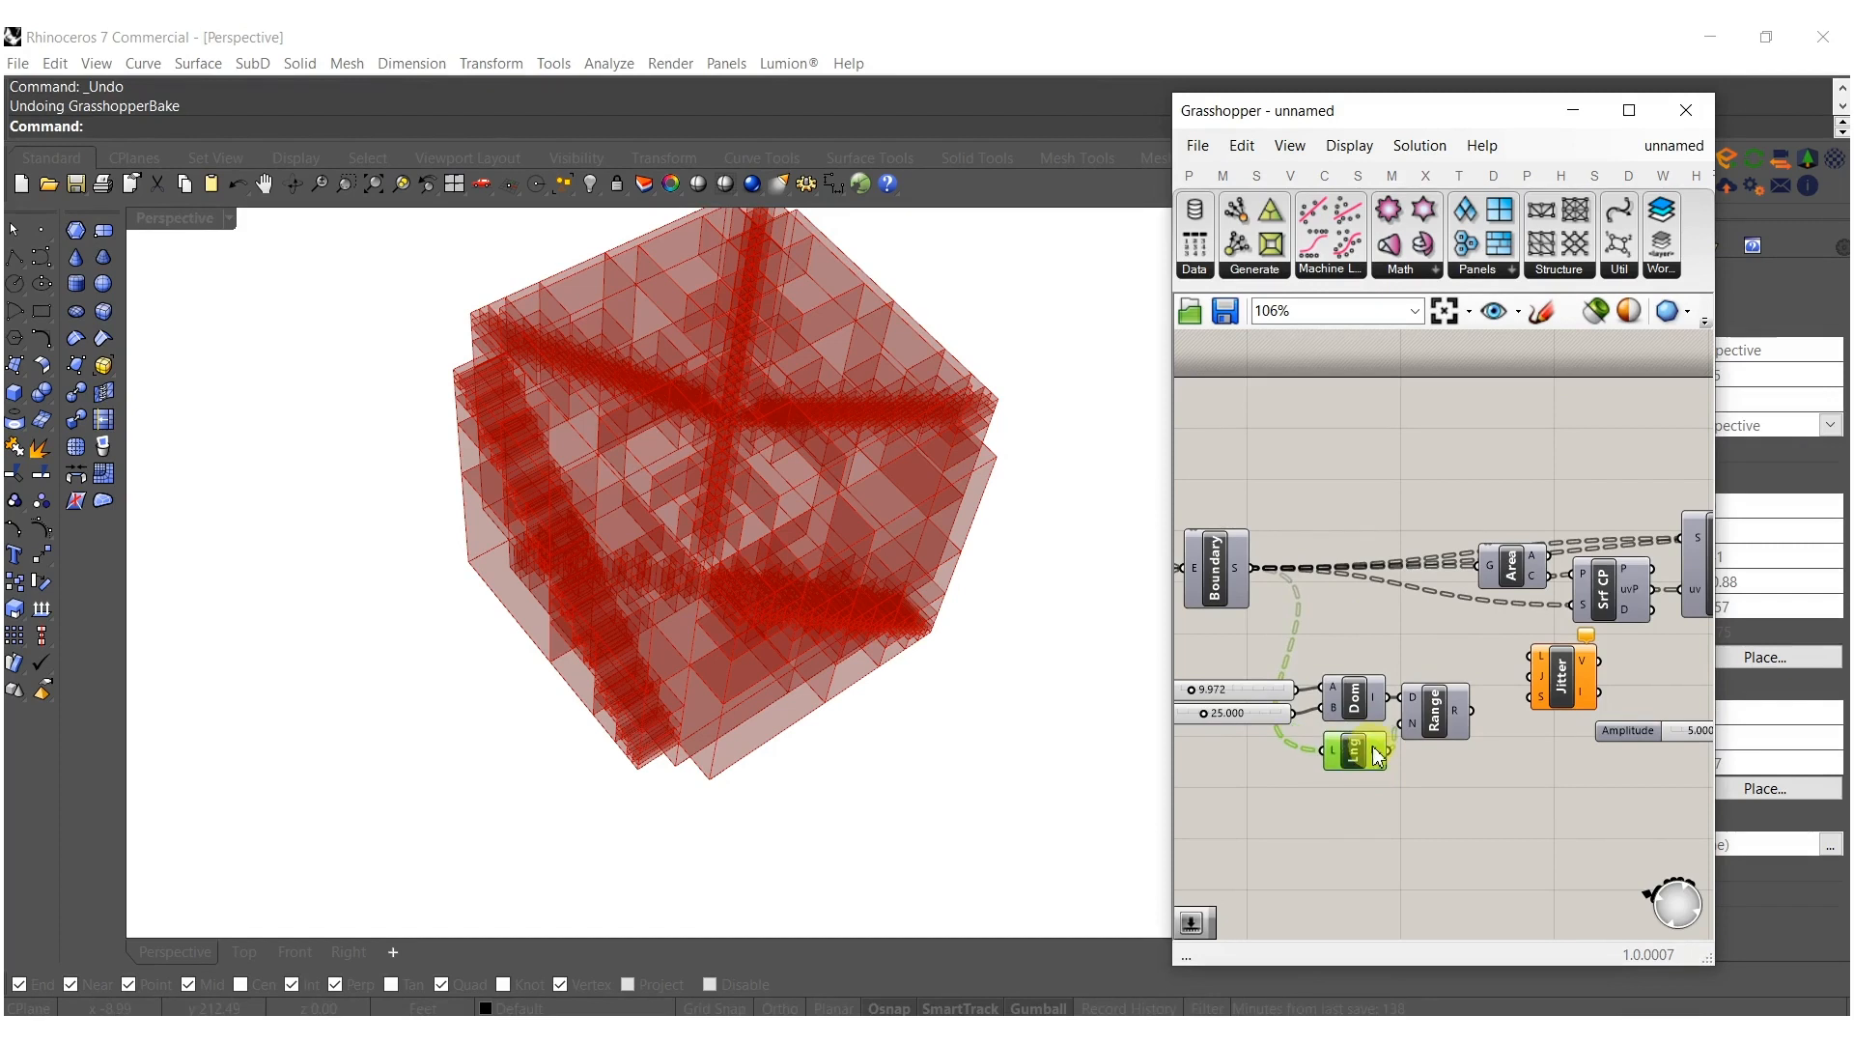
mouse_move(1382, 761)
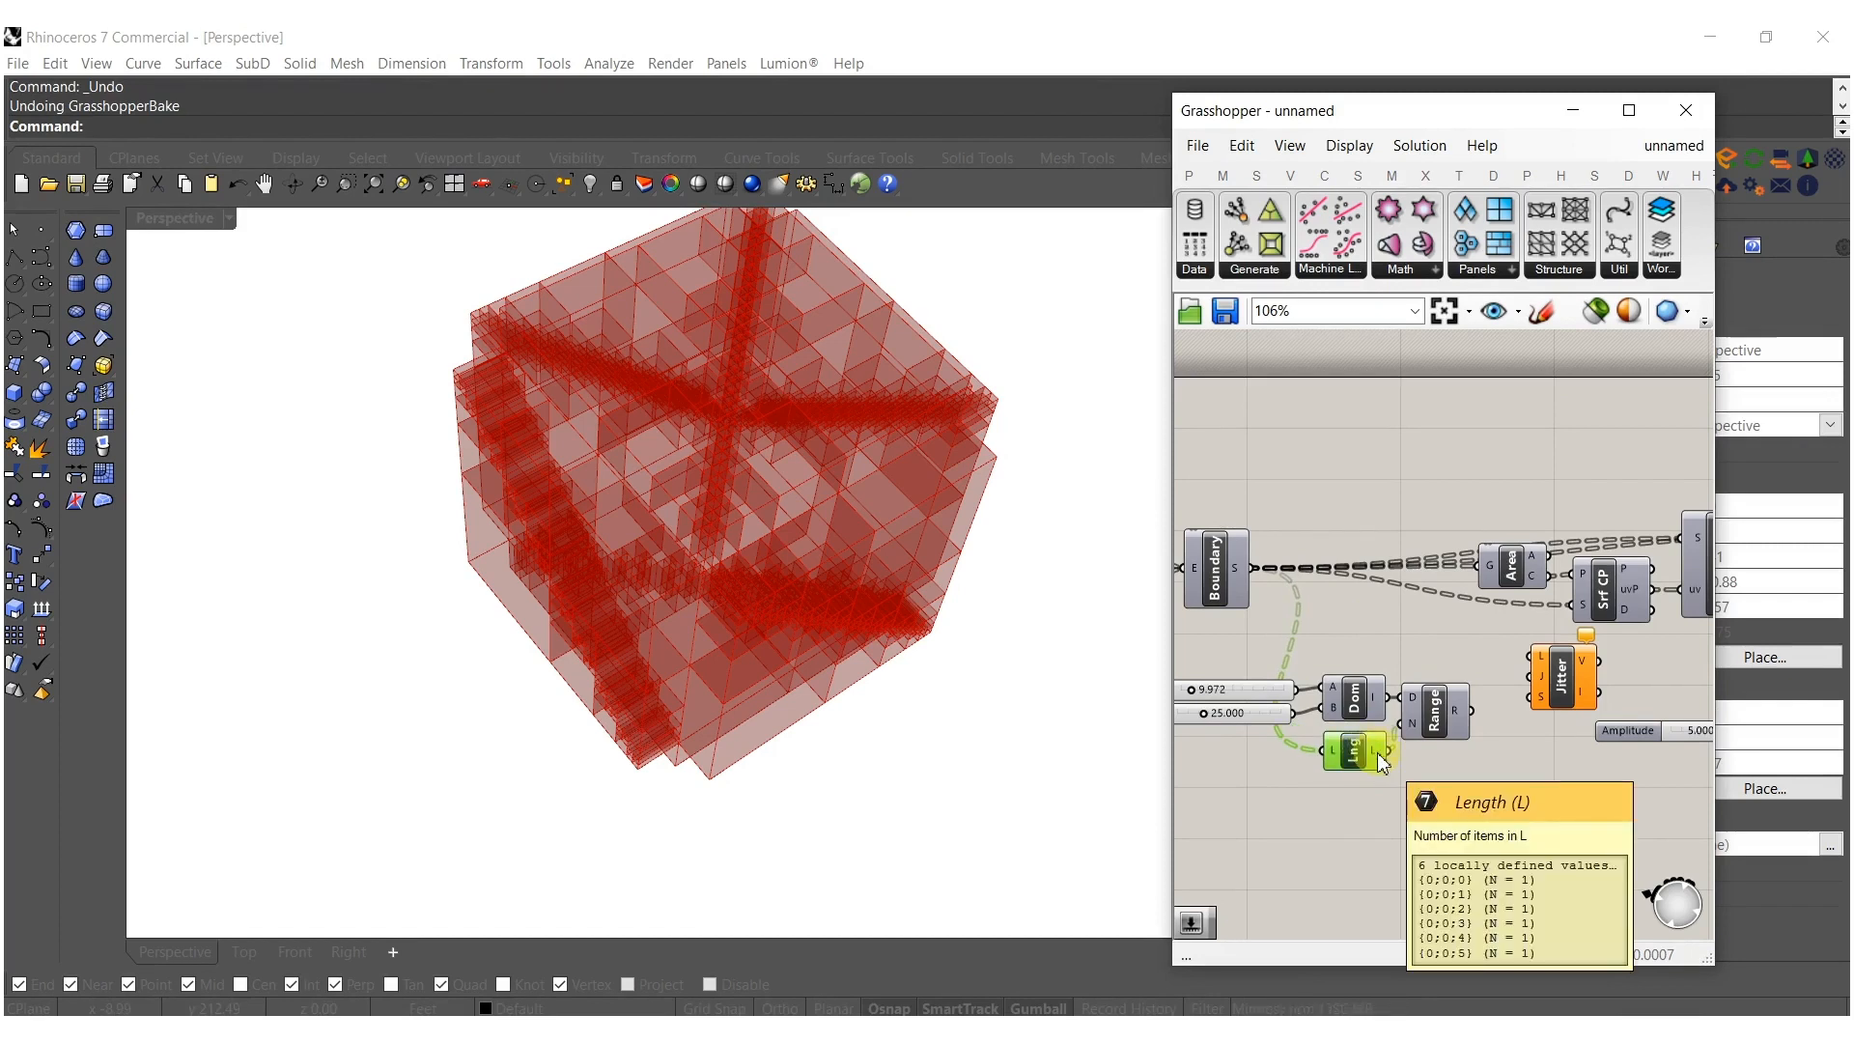
Wire the Range output into the Jitter component's L input and place Jitter next to Range.
left_click(1495, 727)
right_click_drag(1497, 726, 1445, 737)
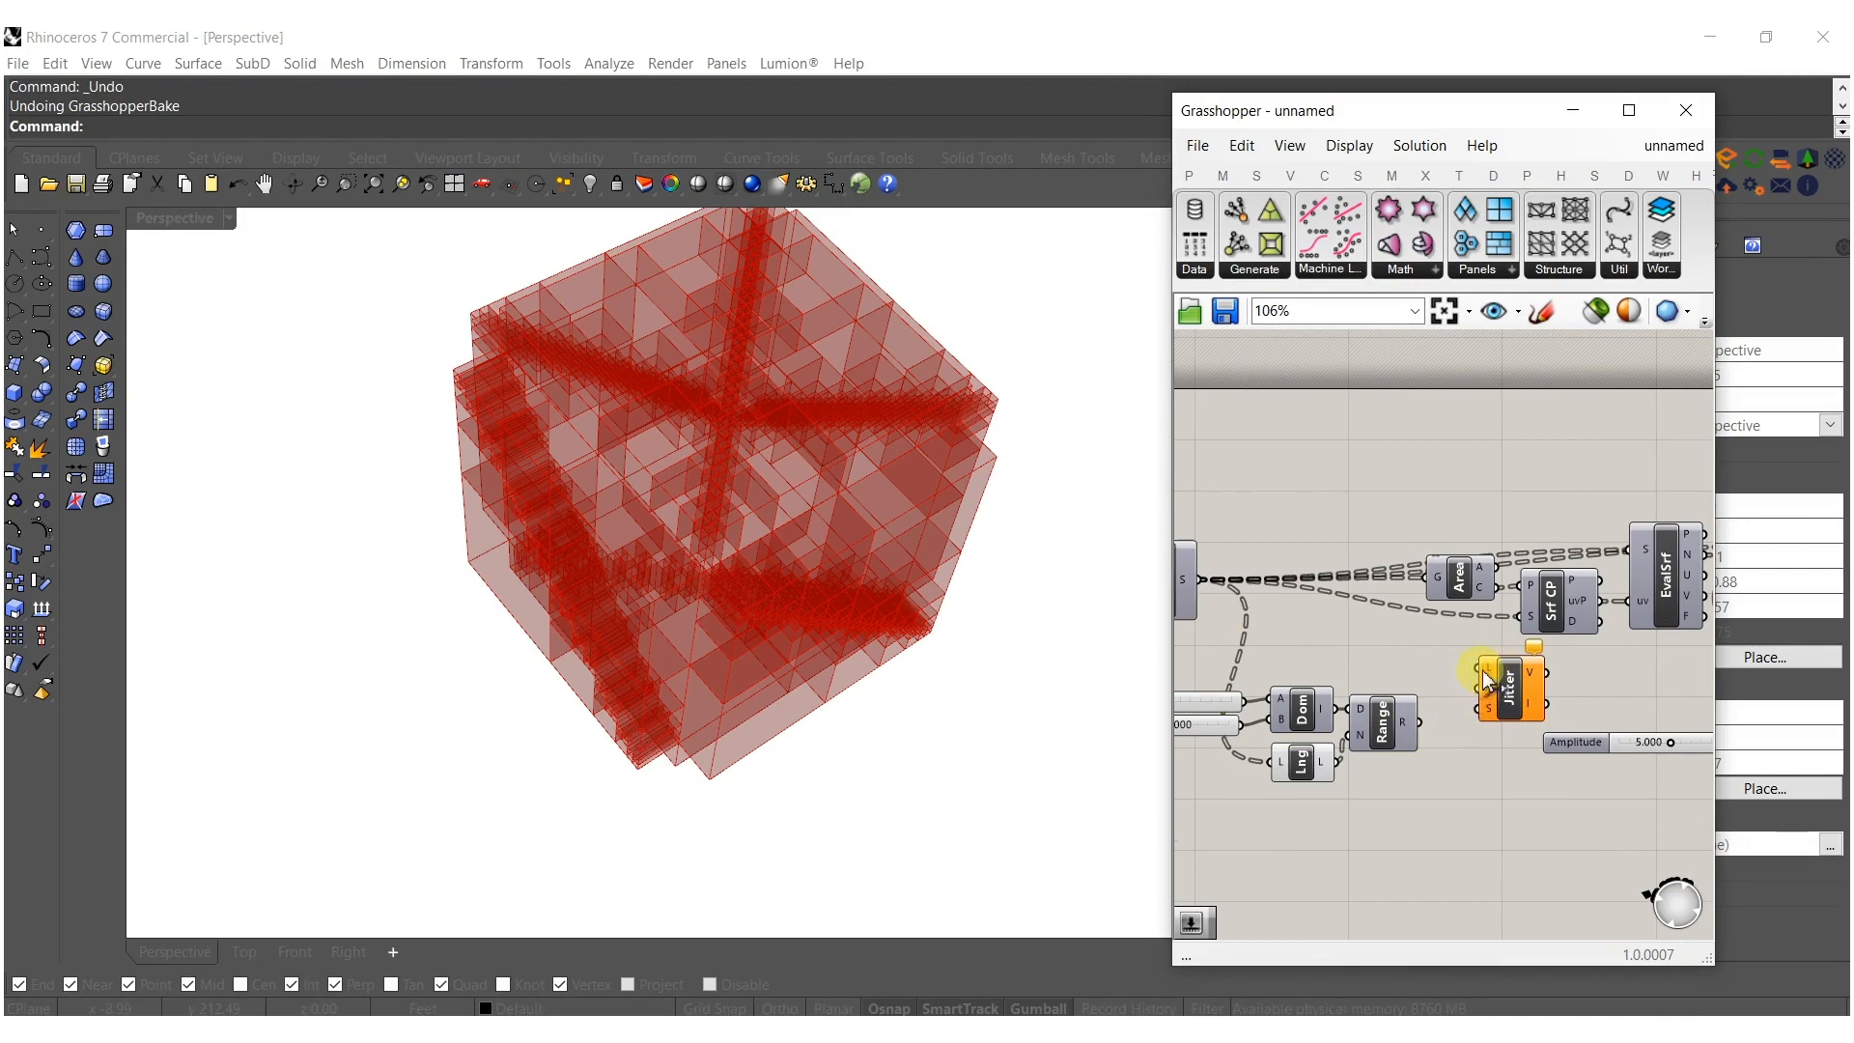
left_click_drag(1432, 723, 1475, 747)
Feed Jitter's V output into the Amplitude component's A input in place of the 5.000 slider, and delete that slider.
right_click_drag(1510, 766, 1385, 760)
left_click(1530, 763)
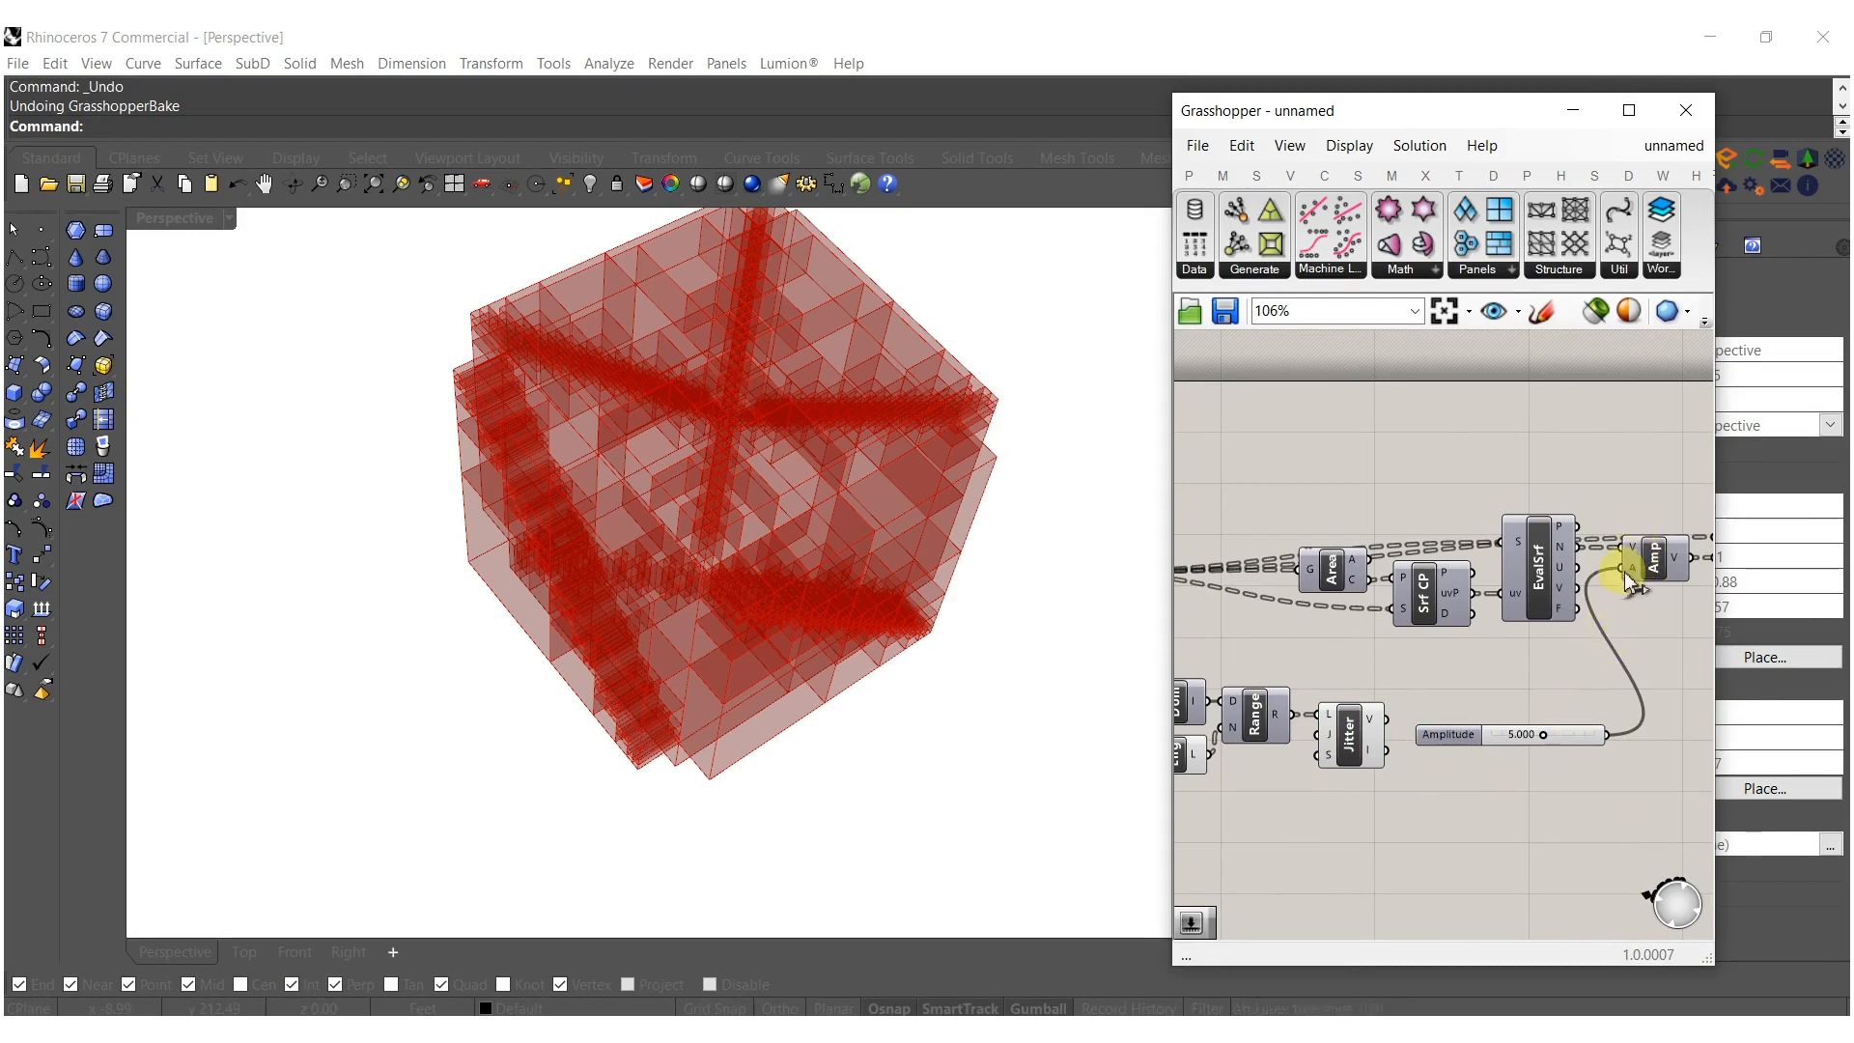
left_click_drag(1523, 676, 1394, 721)
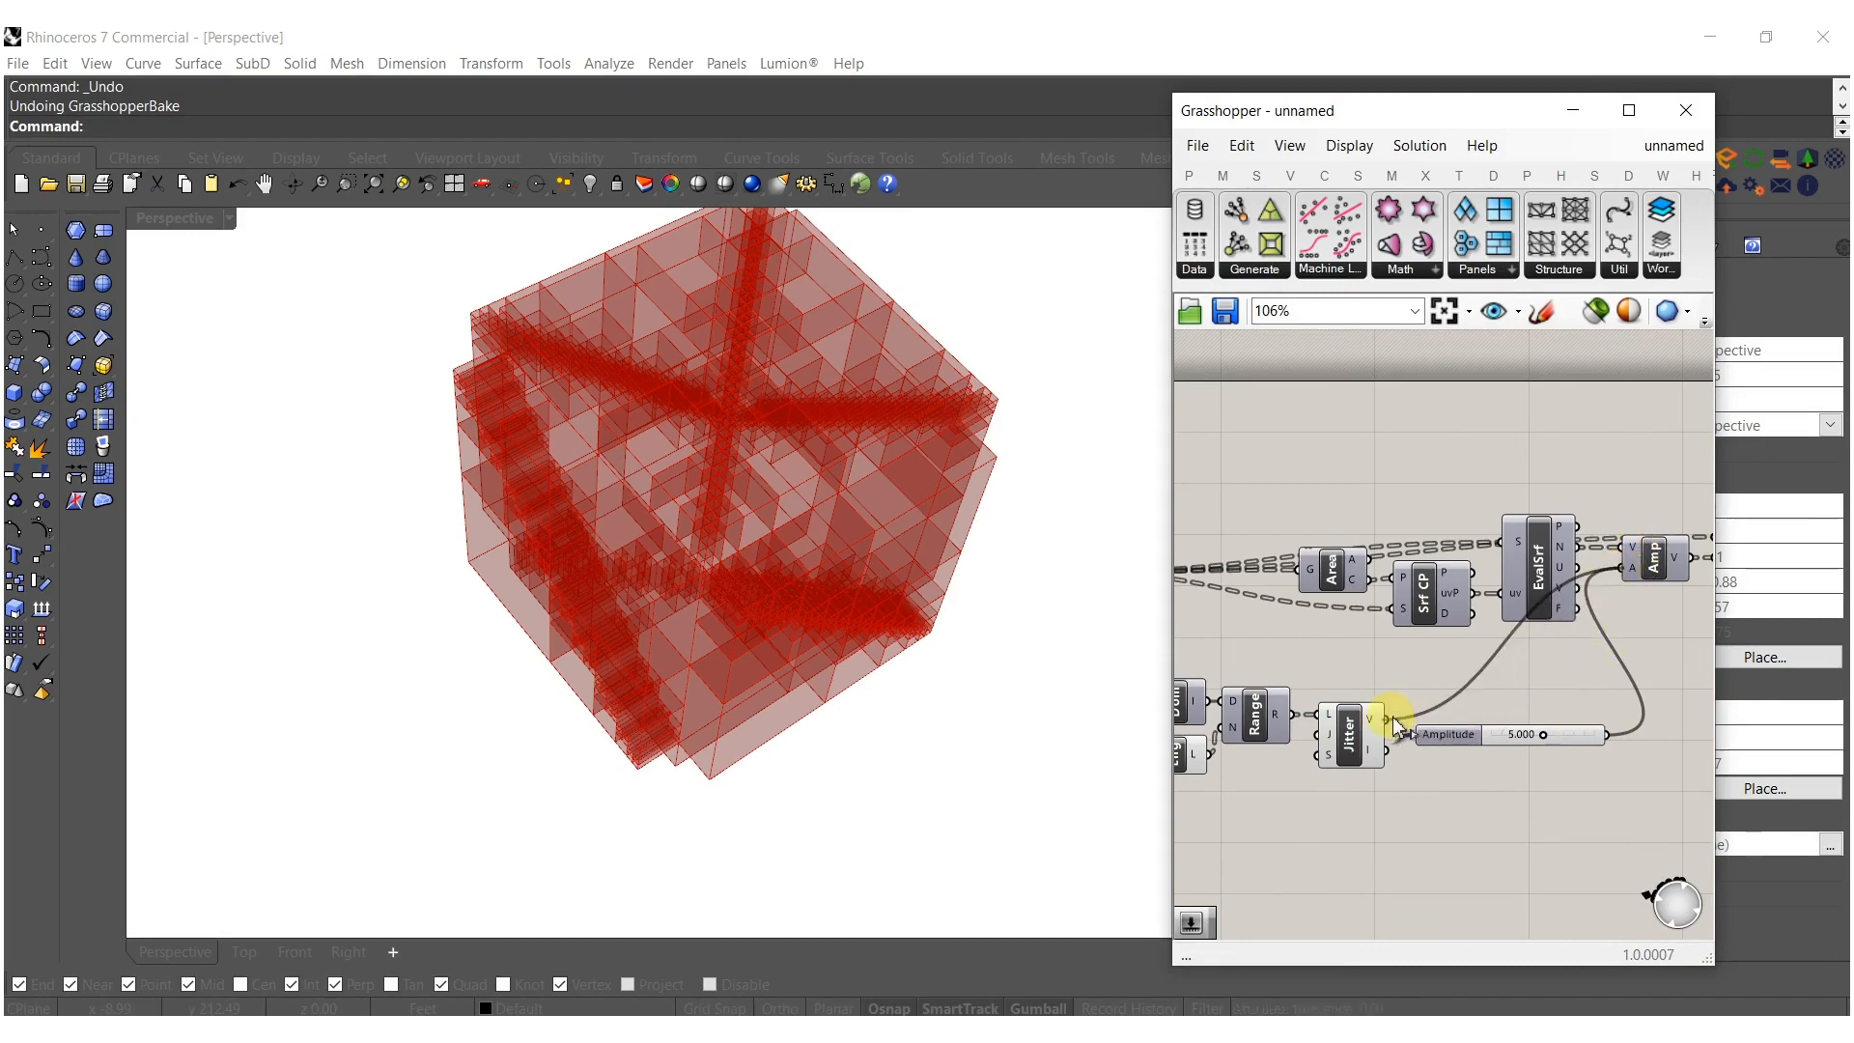
left_click(1453, 737)
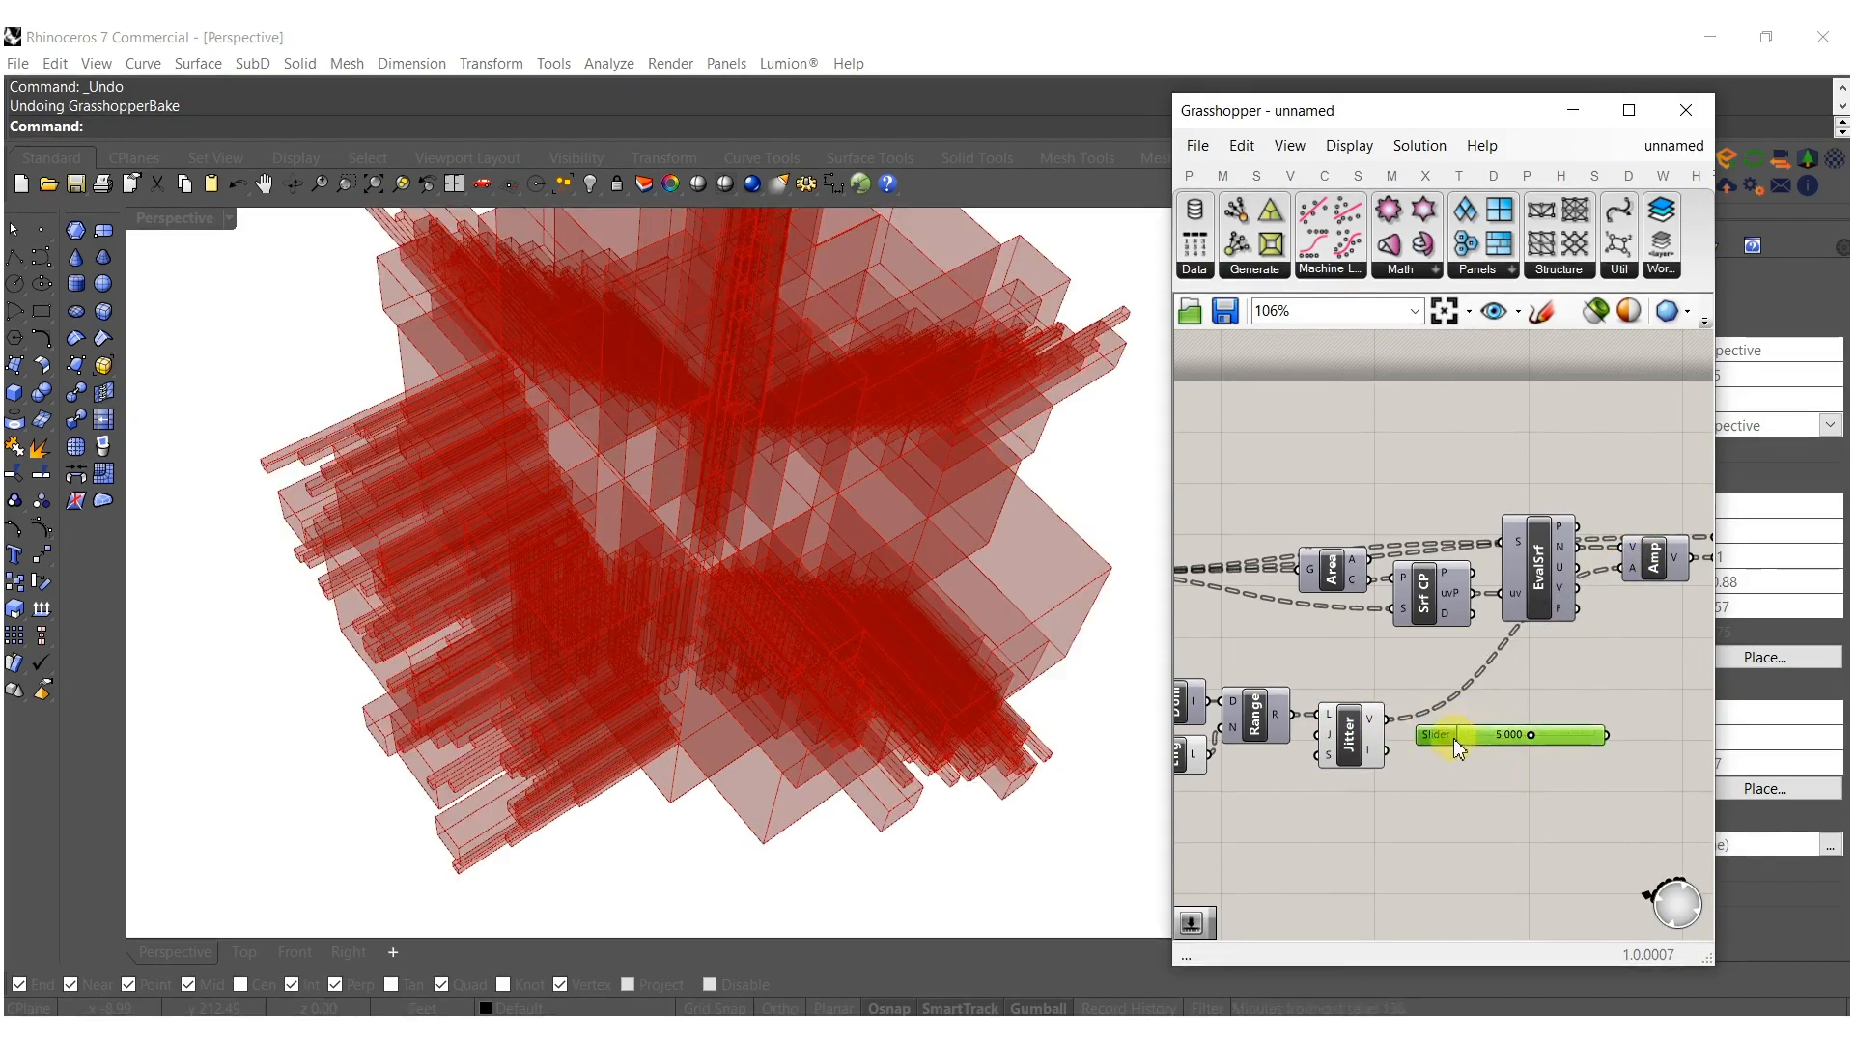
Bake the Extrude component's geometry into the Rhino model.
scroll(1477, 682, "down", 3)
scroll(1572, 674, "up", 5)
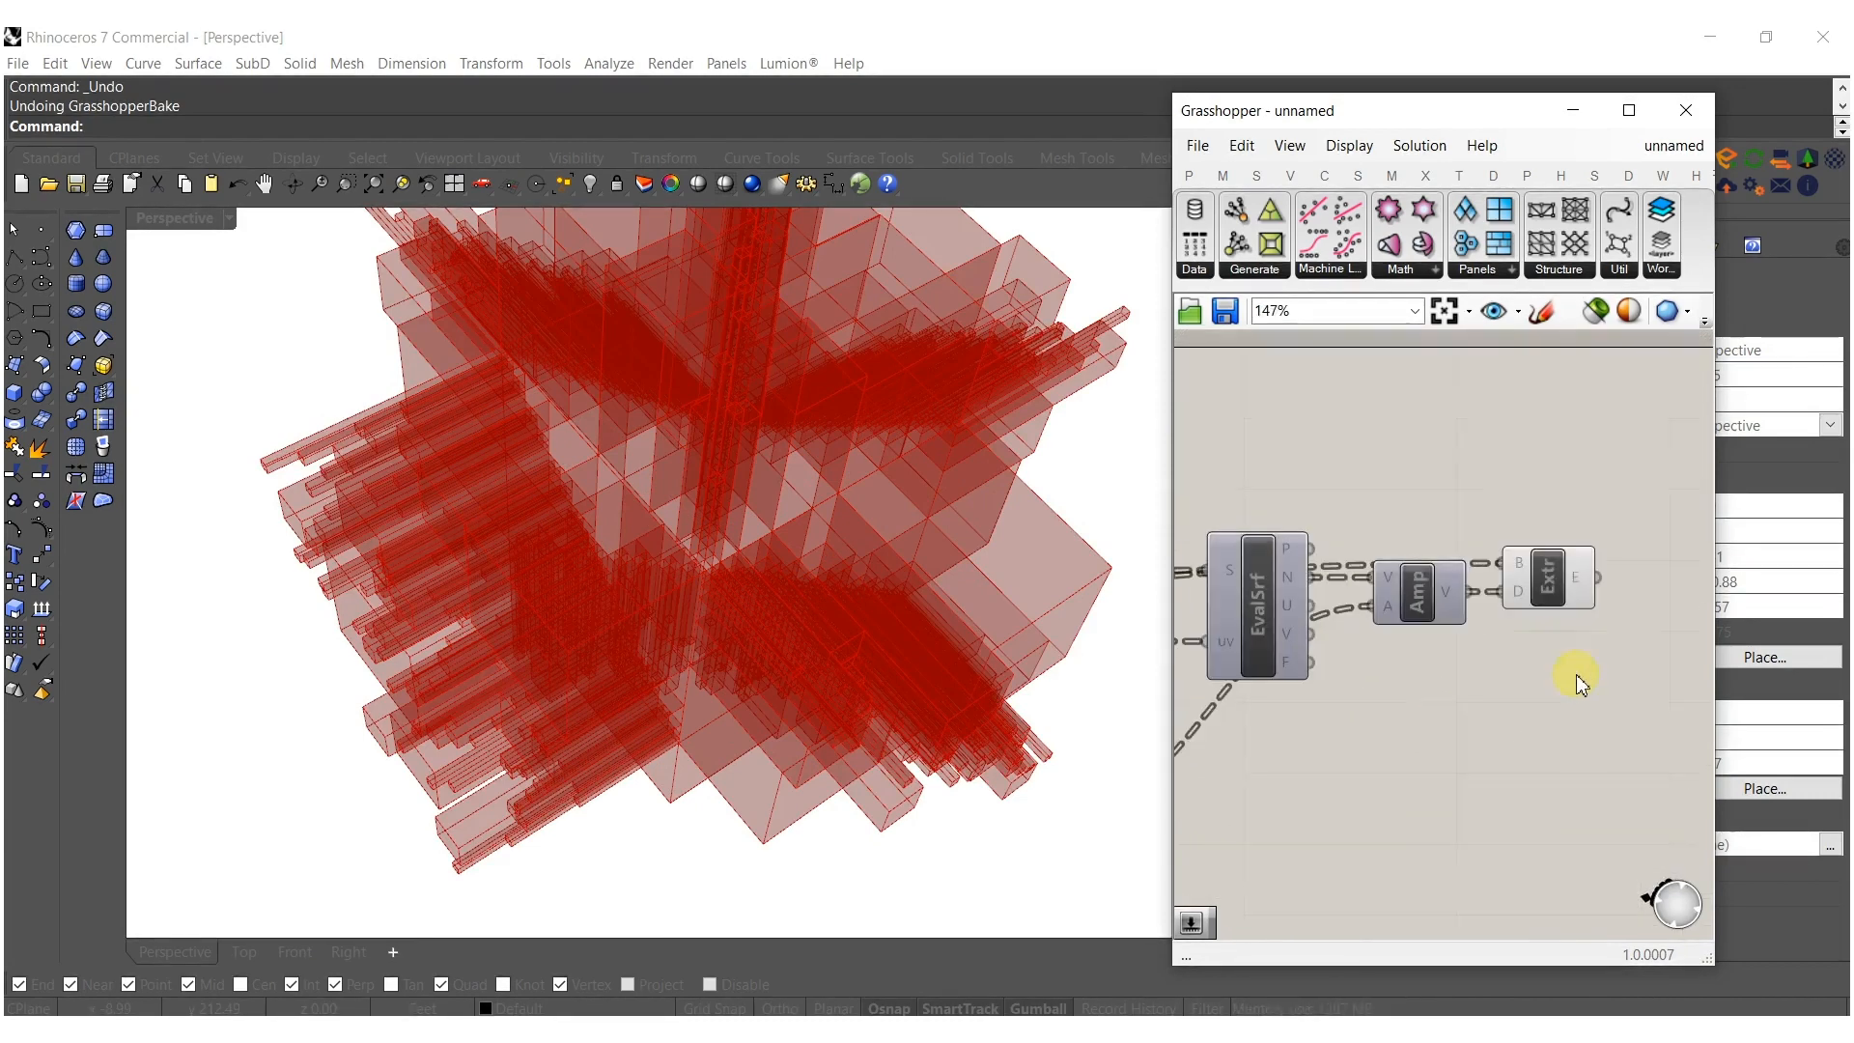
left_click(1591, 606)
middle_click(1561, 574)
left_click(1606, 623)
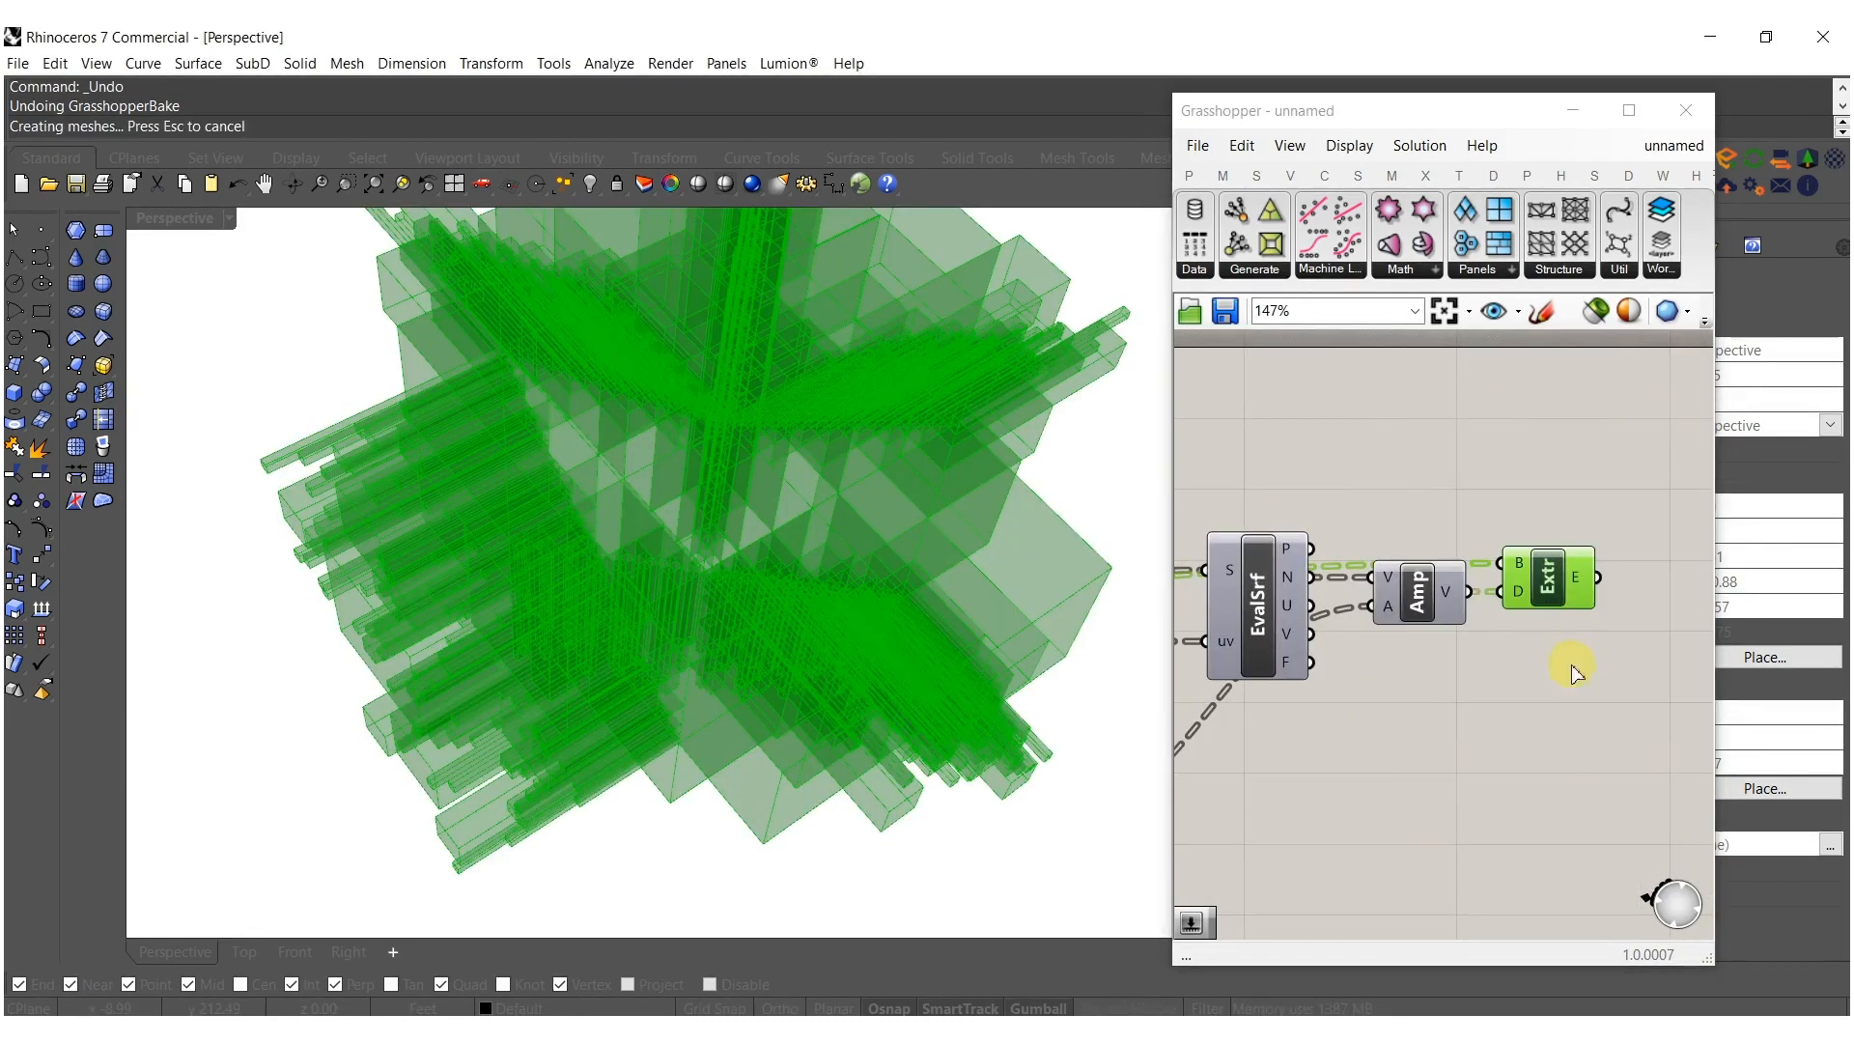
left_click(1220, 461)
Close the Grasshopper window and examine the baked, jittered extrusions from several sides in the Perspective viewport.
left_click(1685, 109)
mouse_move(981, 452)
right_mouse_down()
mouse_move(856, 534)
mouse_move(1139, 522)
mouse_move(799, 608)
mouse_move(1022, 654)
mouse_move(901, 695)
mouse_move(981, 634)
mouse_move(994, 579)
mouse_move(815, 525)
mouse_move(808, 610)
mouse_move(1039, 624)
mouse_move(737, 592)
mouse_move(363, 585)
mouse_move(777, 492)
right_mouse_up()
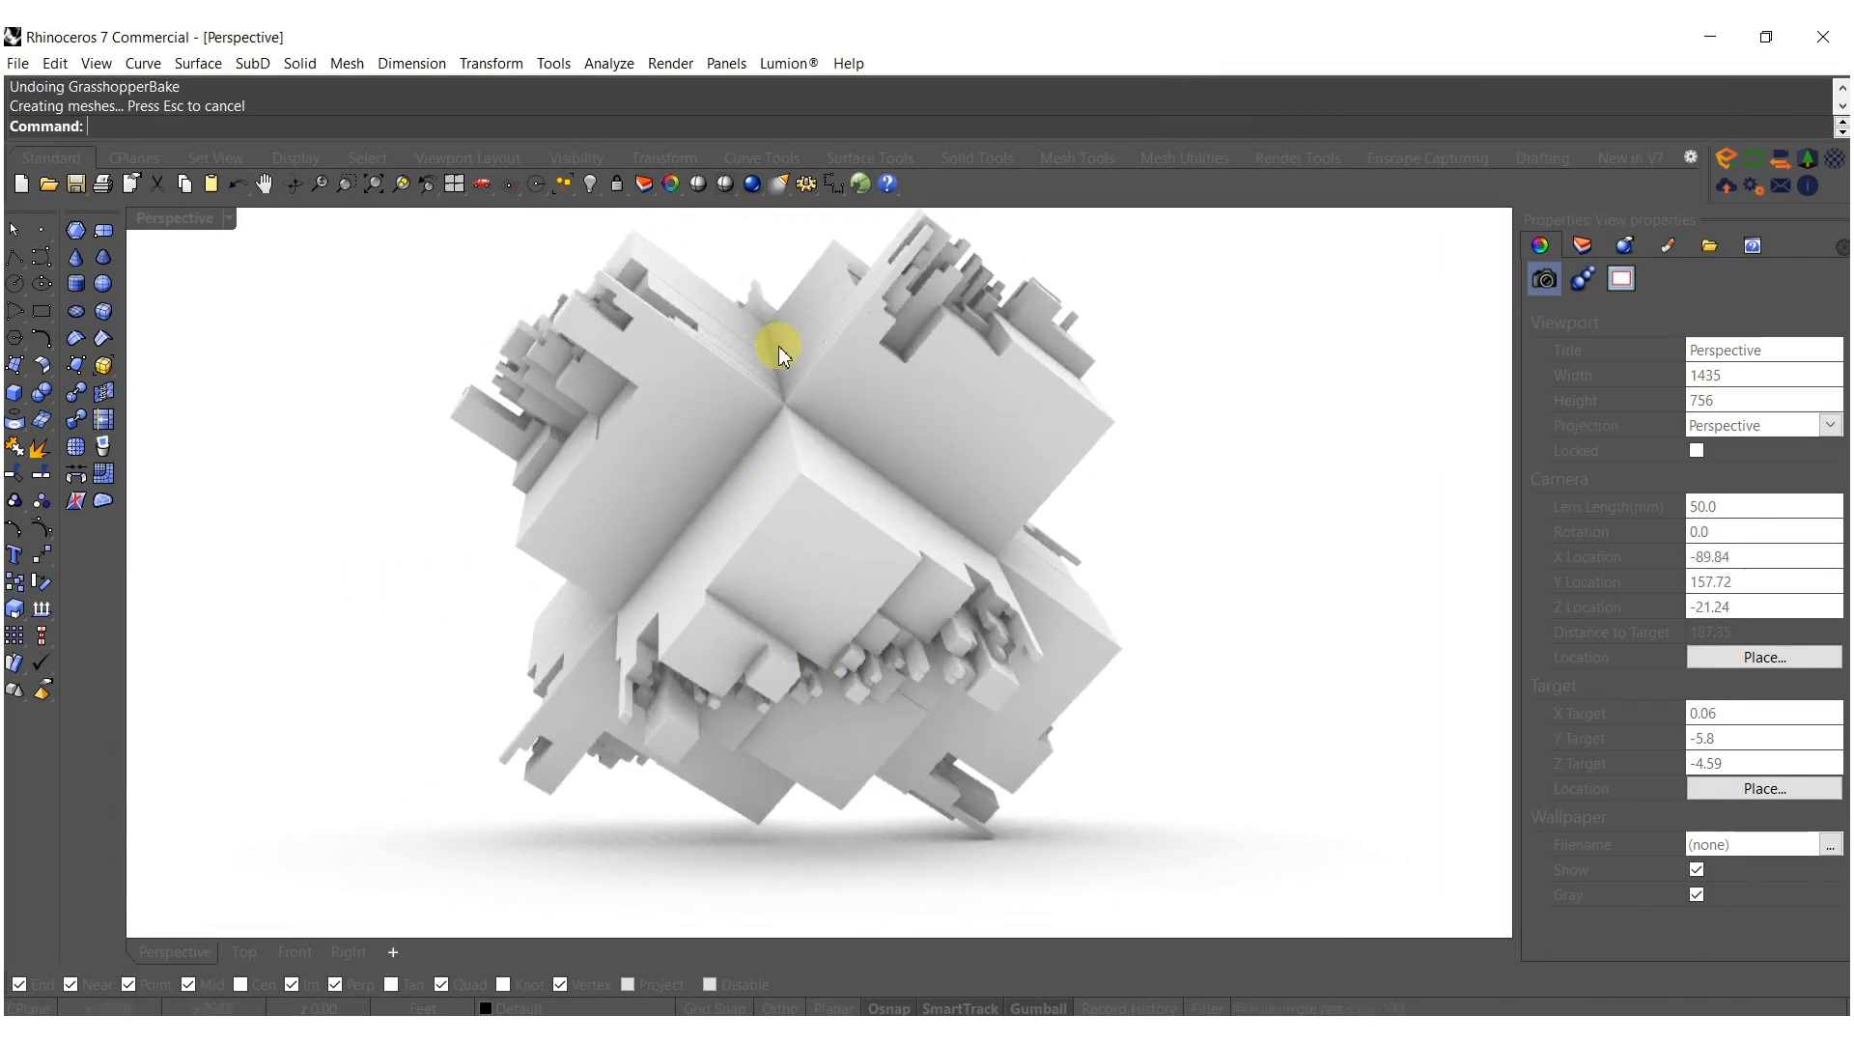
right_click_drag(843, 615, 785, 637)
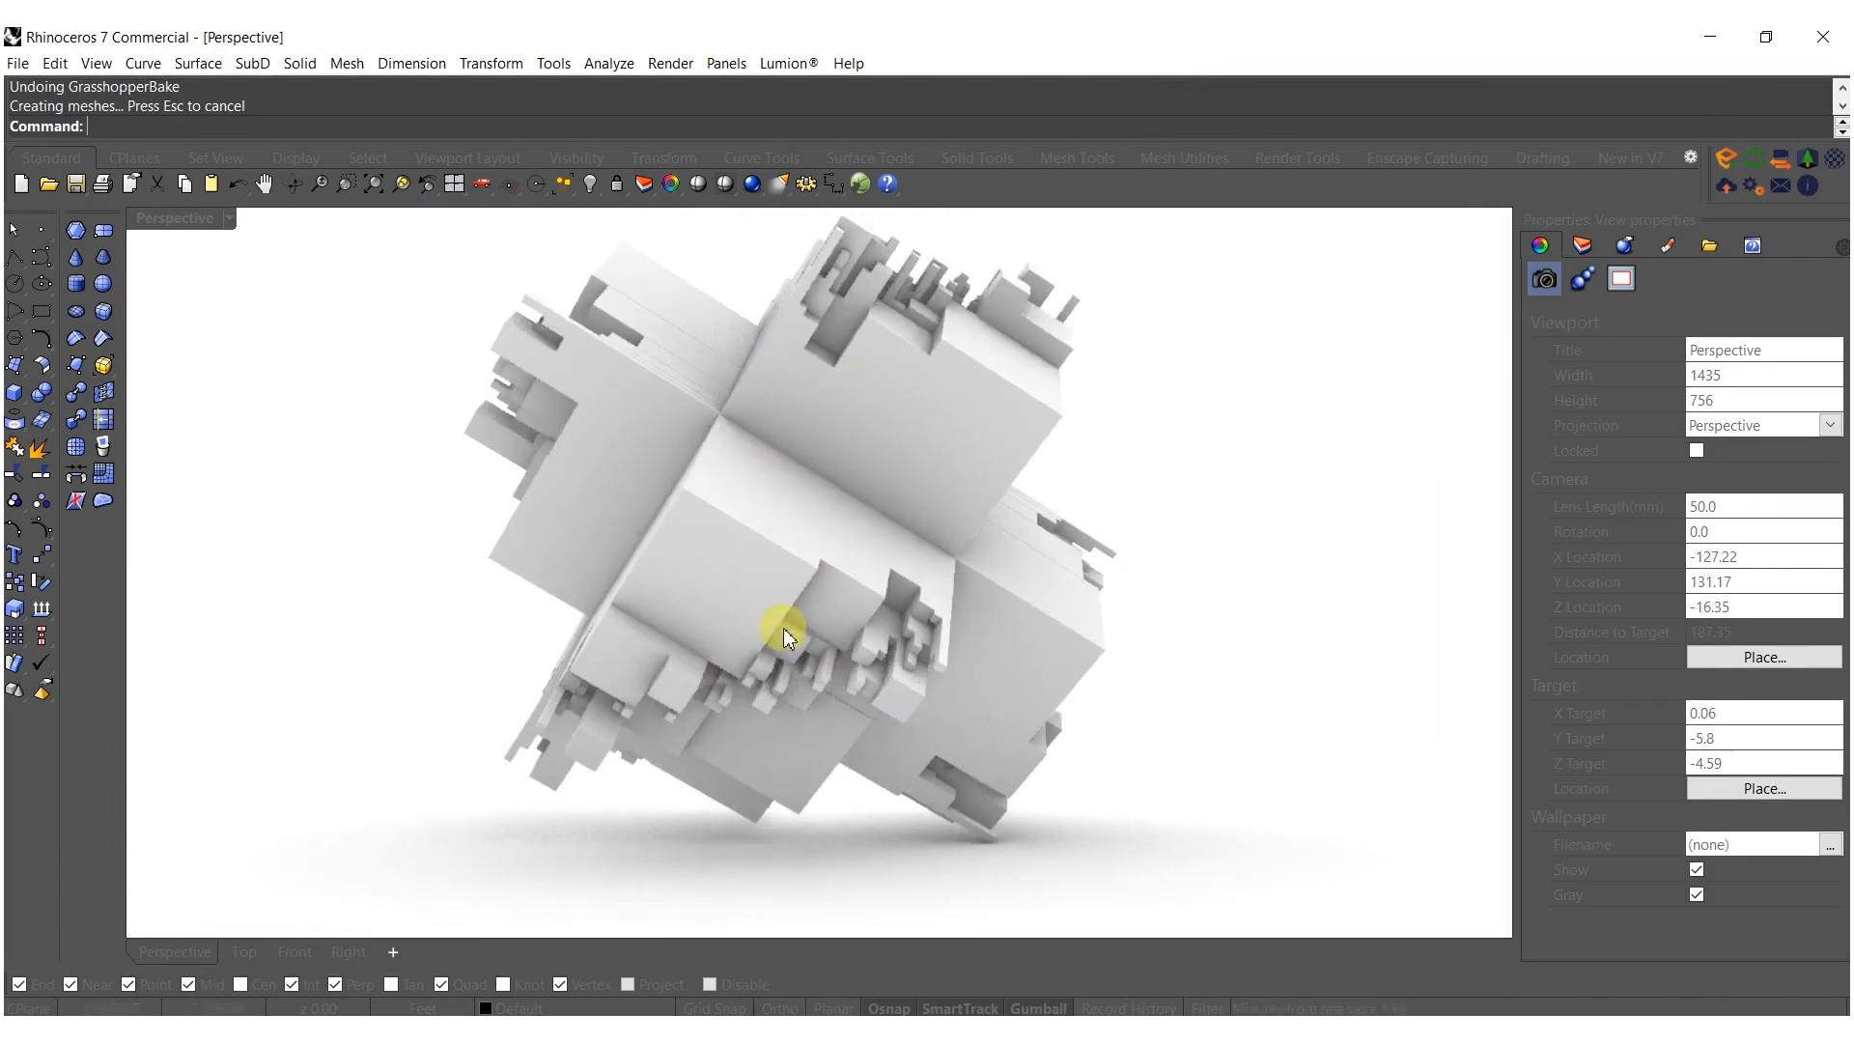
right_click_drag(912, 464, 719, 504)
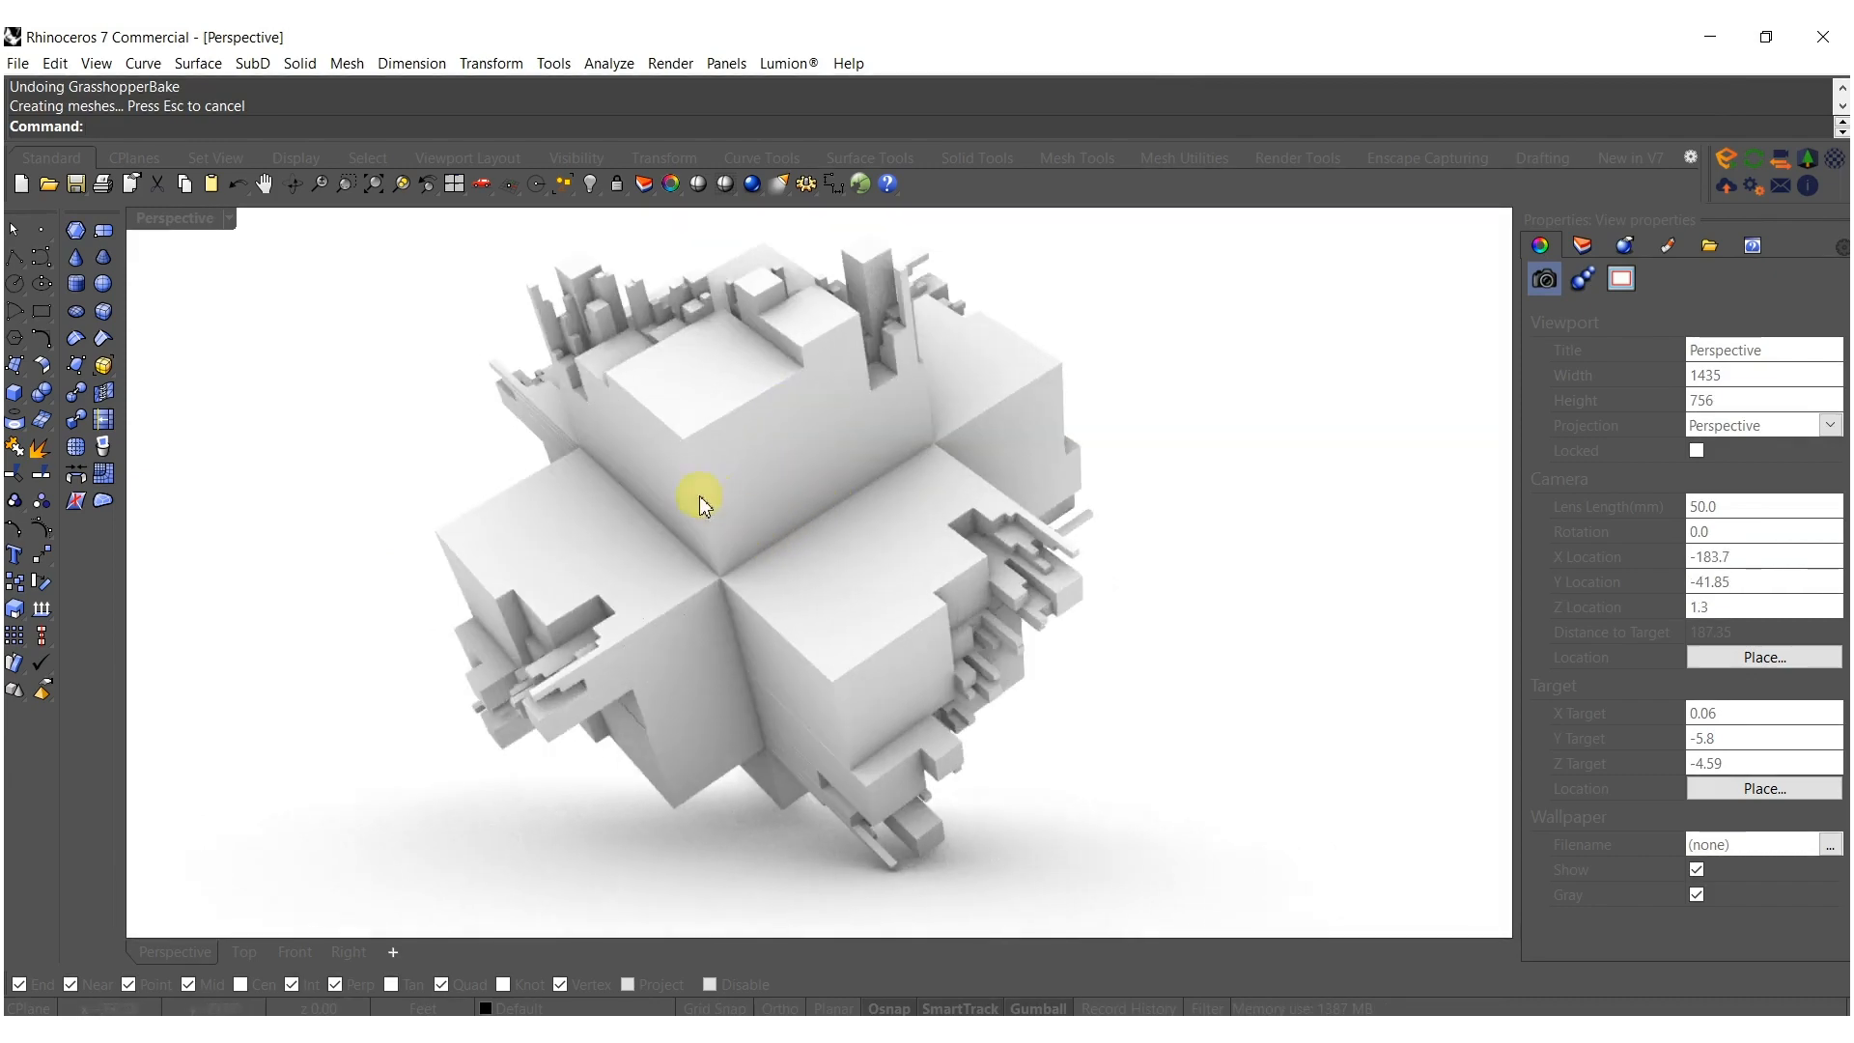
right_click_drag(861, 611, 952, 612)
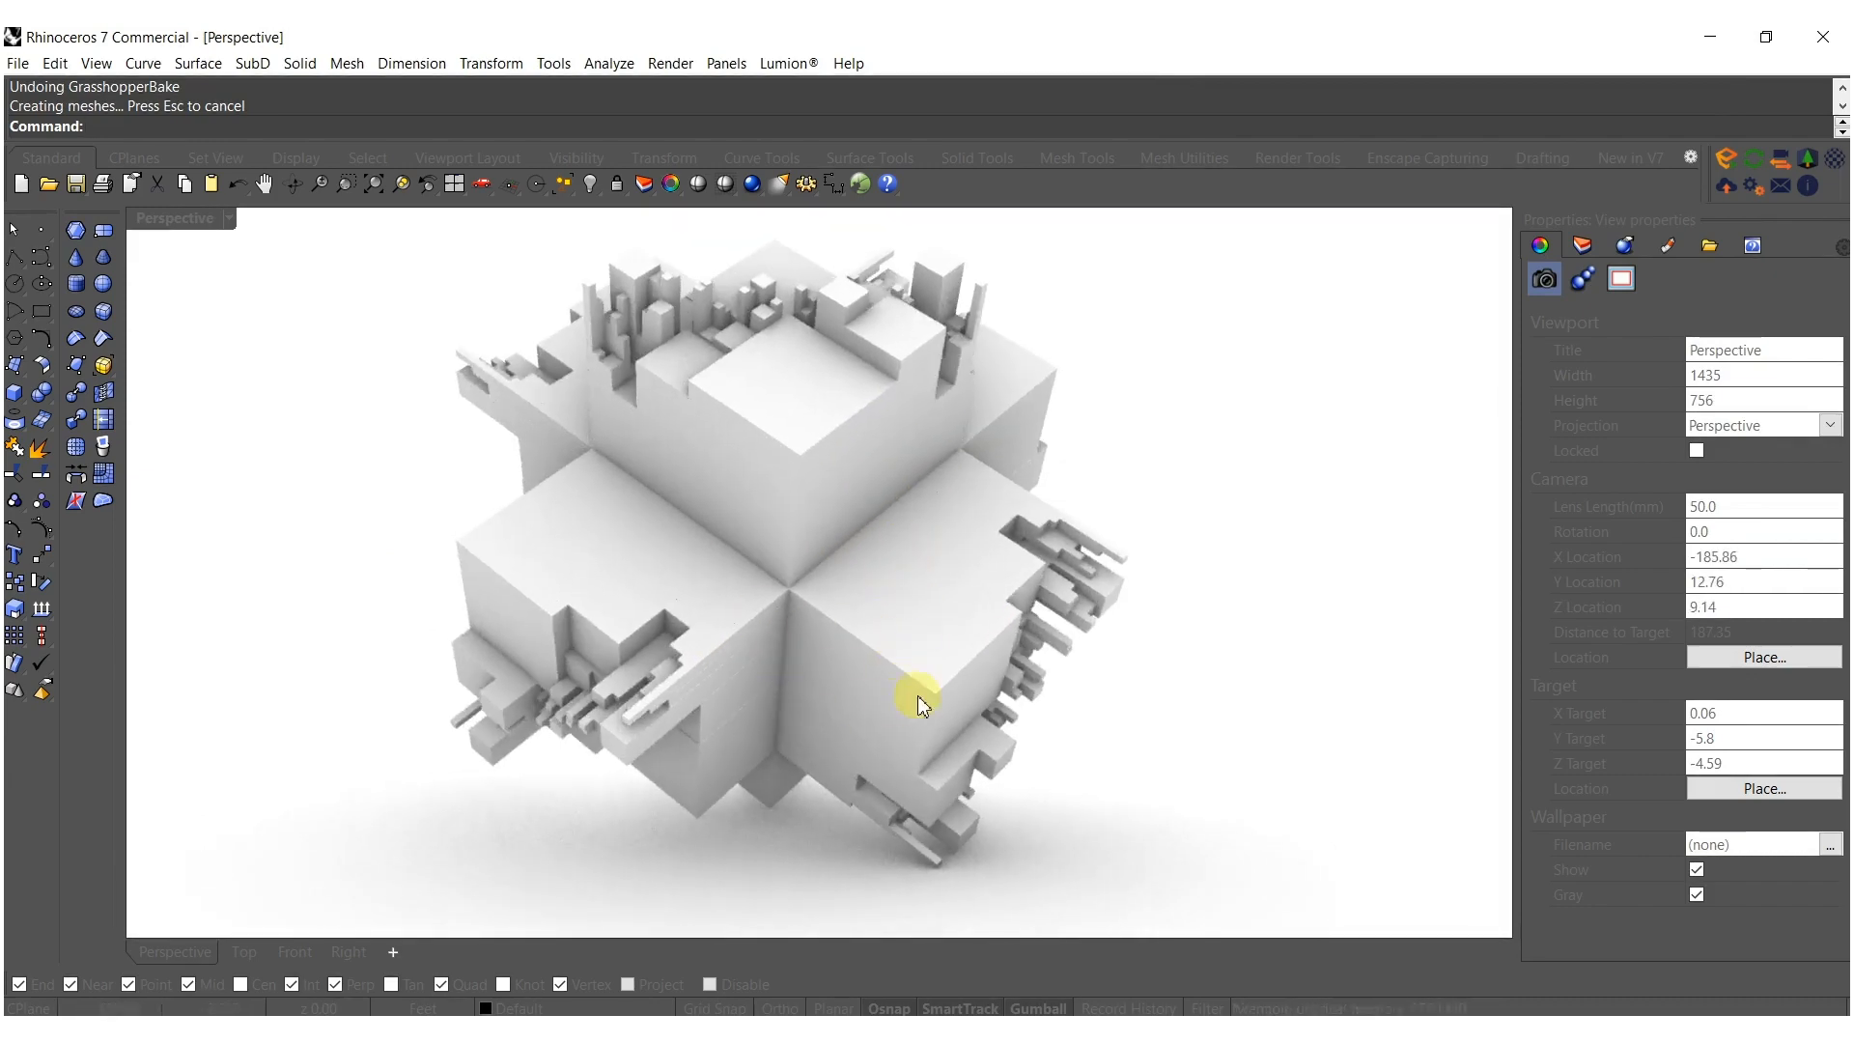
right_click_drag(894, 711, 728, 669)
right_click_drag(994, 591, 878, 608)
Undo the bake of the jittered extrusions and reopen the Grasshopper window.
key("ctrl+z")
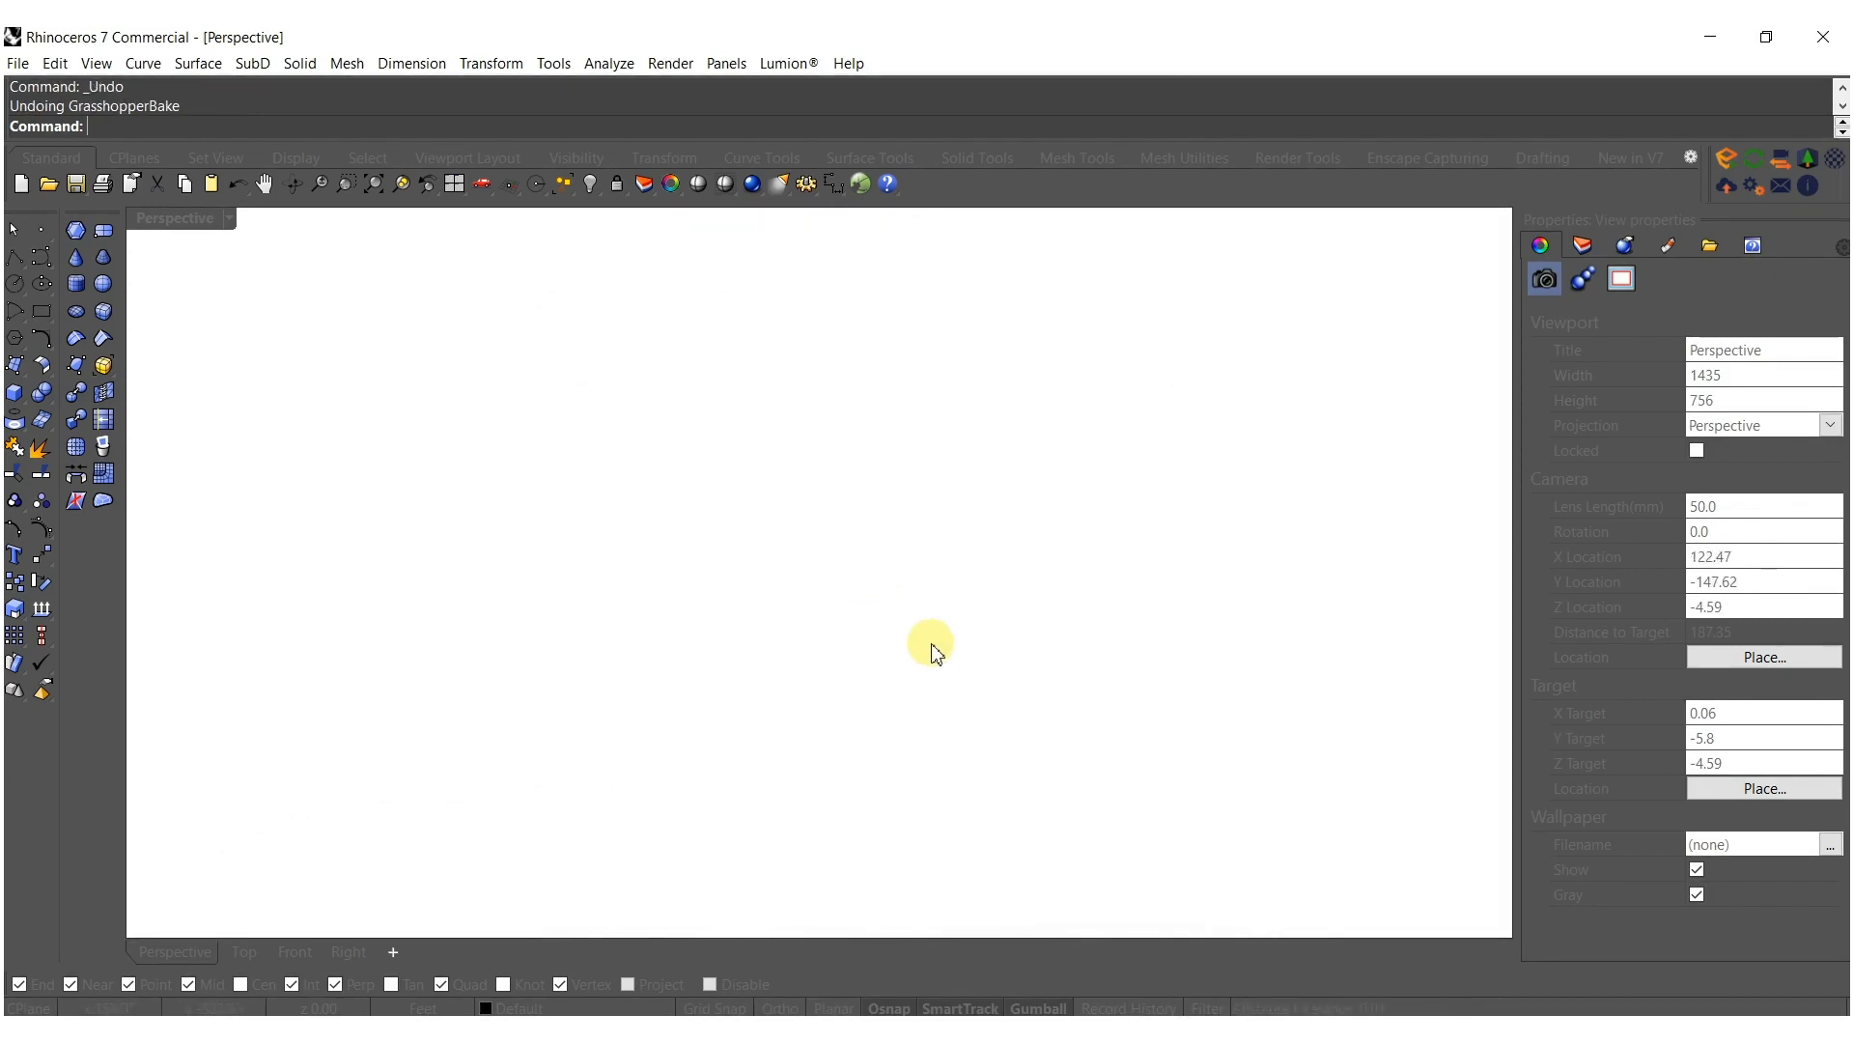
key("Return")
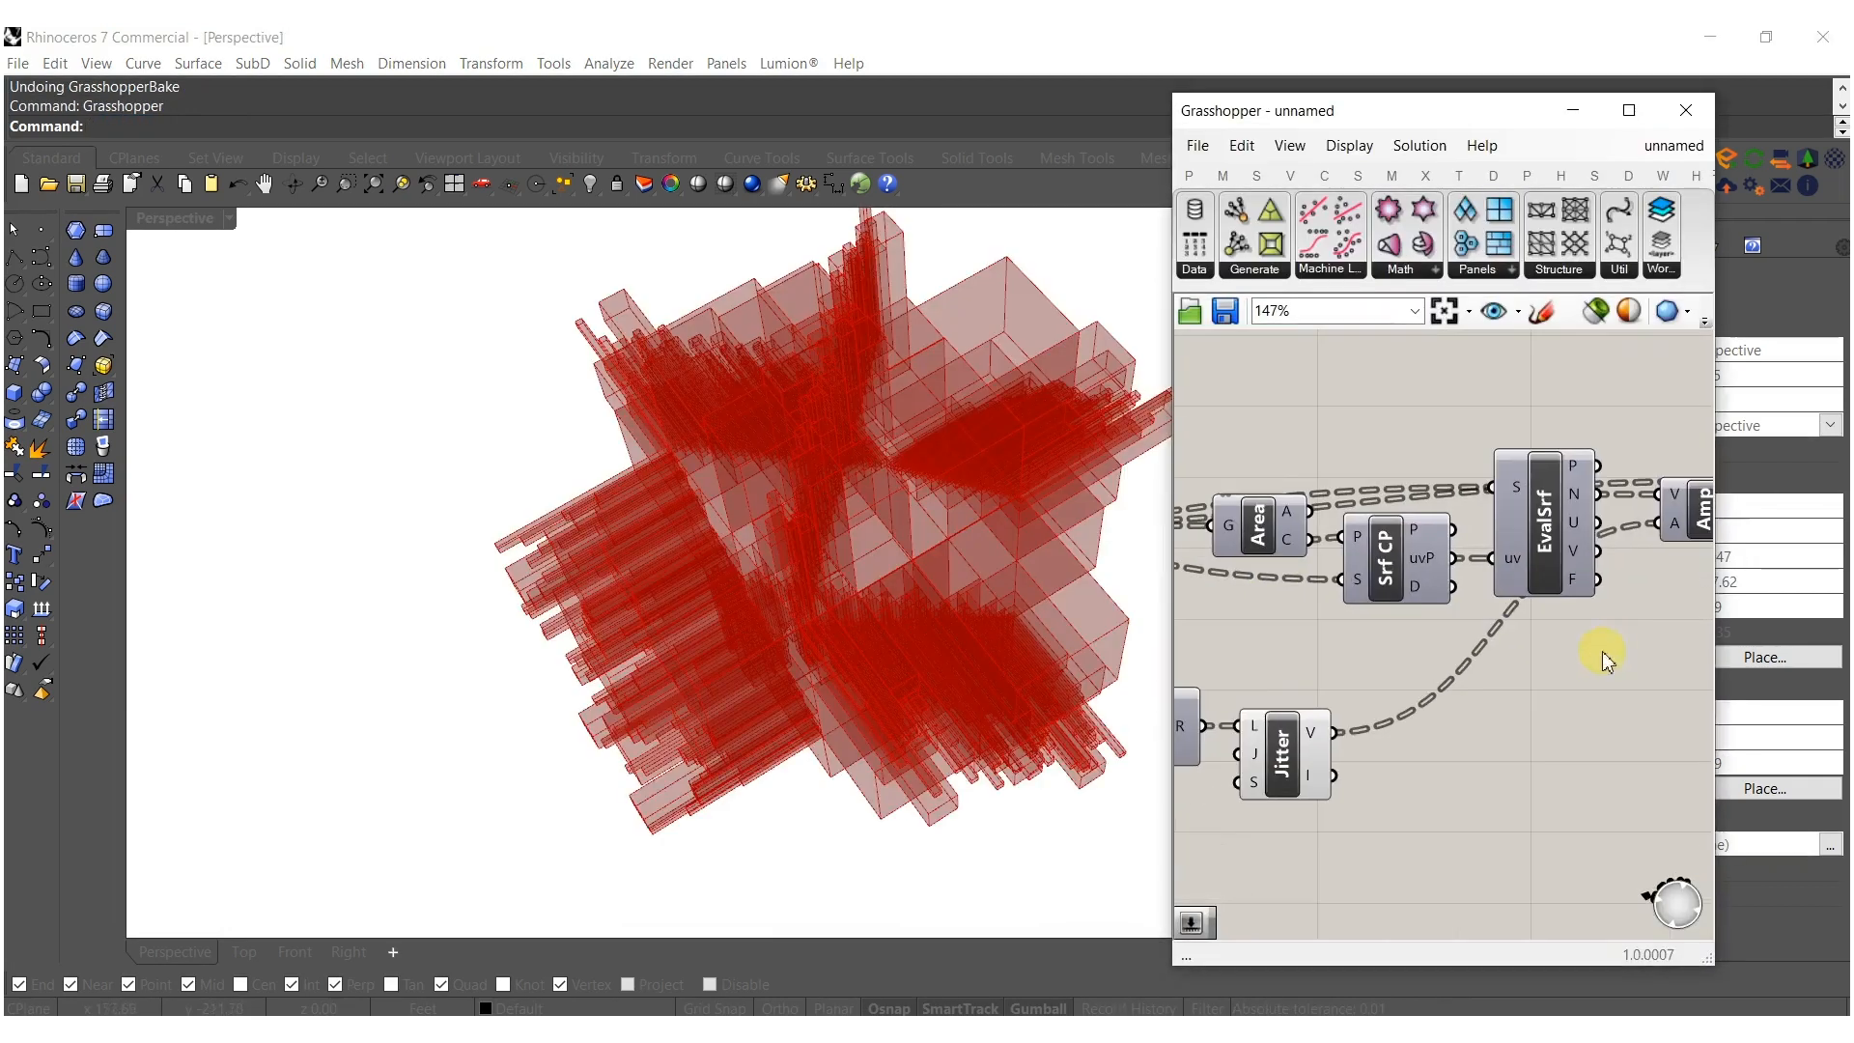
Insert a Negative component between Jitter's V output and the Amplitude component's A input.
double_click(1464, 738)
type("neg")
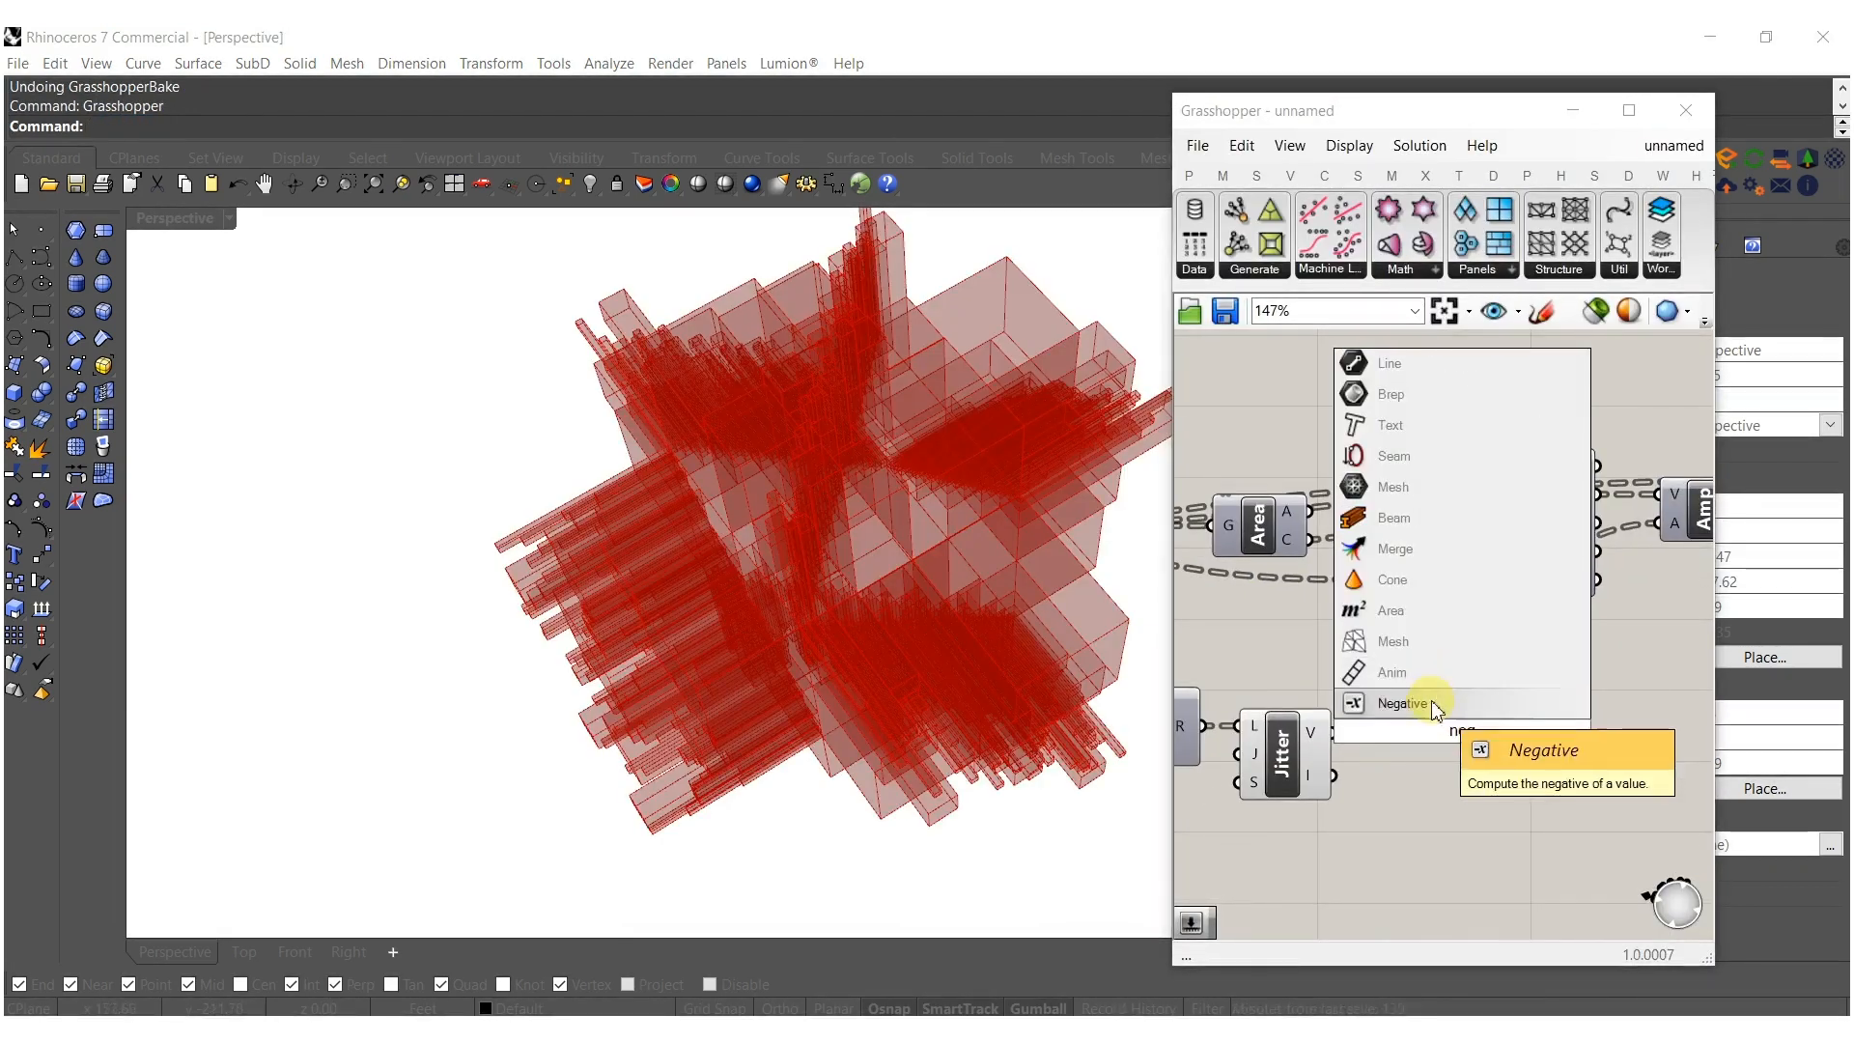
left_click(1435, 705)
mouse_move(1416, 730)
left_mouse_down()
mouse_move(1342, 732)
mouse_move(1440, 736)
left_mouse_up()
right_click_drag(1585, 687, 1507, 708)
left_click_drag(1580, 544, 1404, 747)
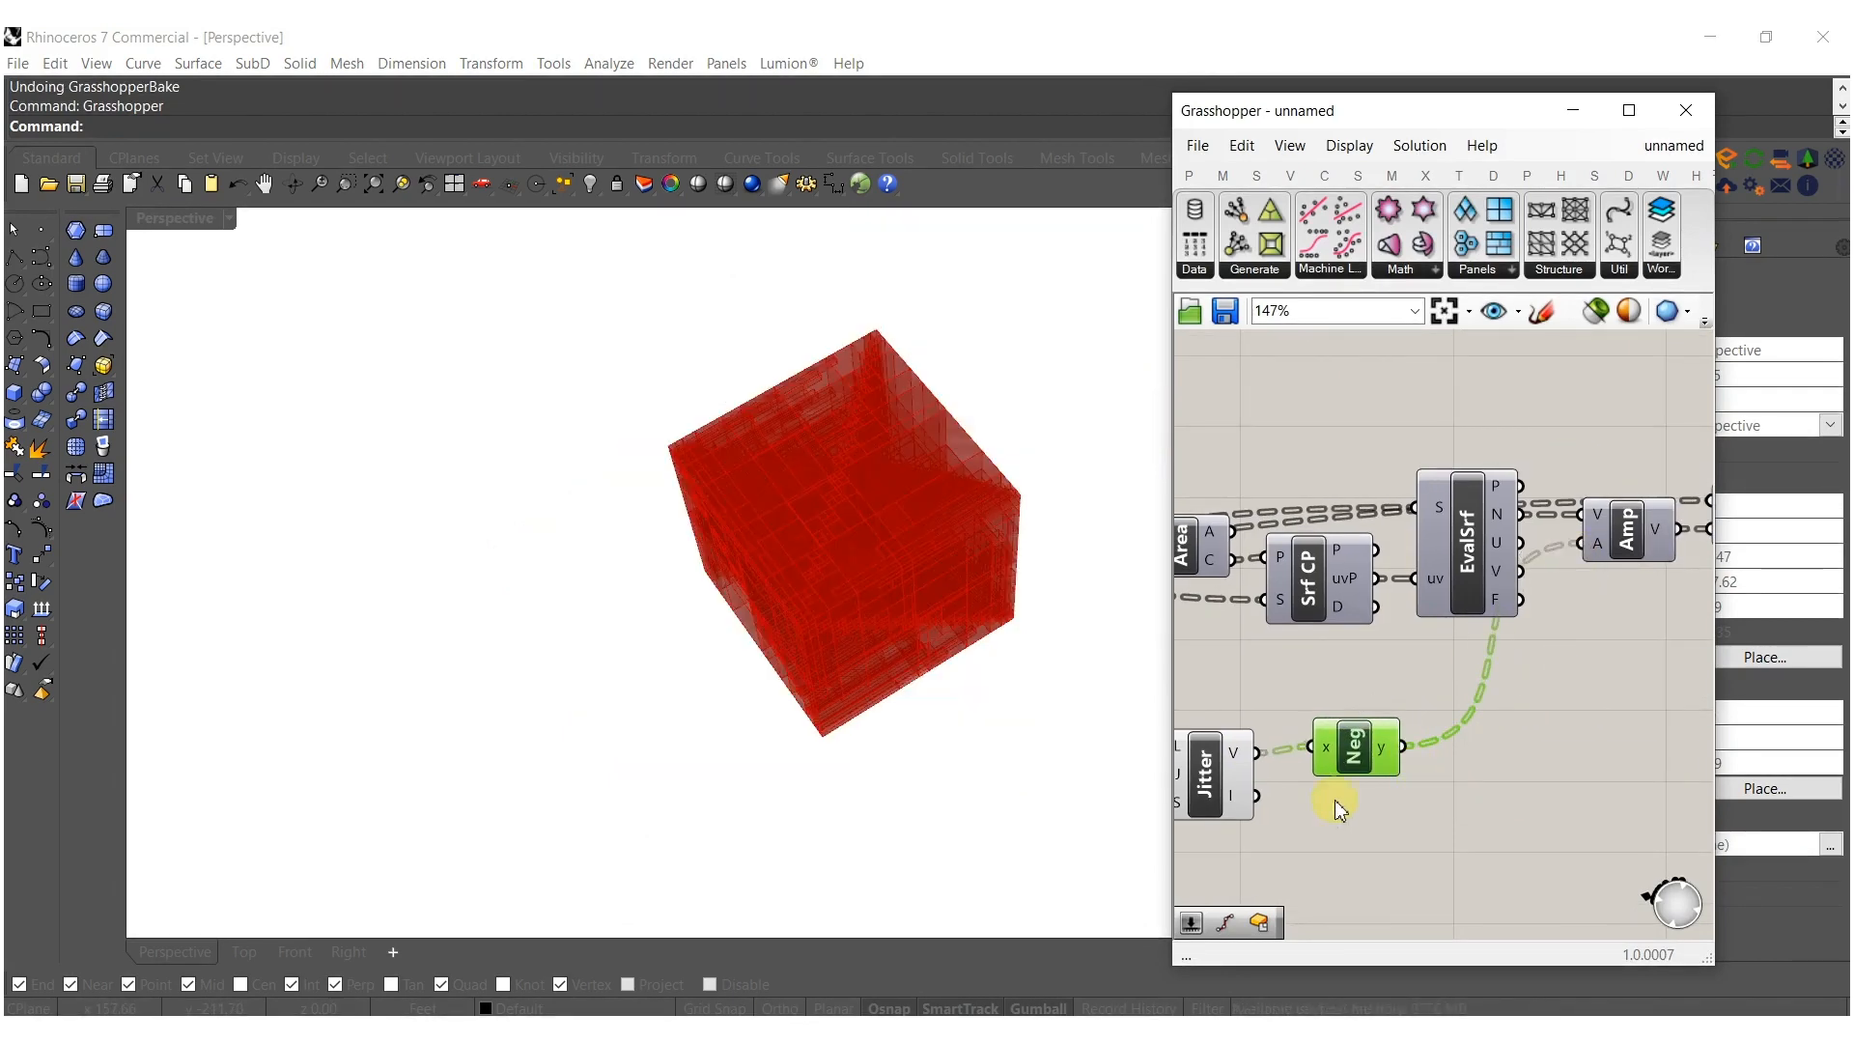
Set the domain's A slider to 35.875 and its B slider to 59.366.
right_click_drag(890, 525, 884, 514)
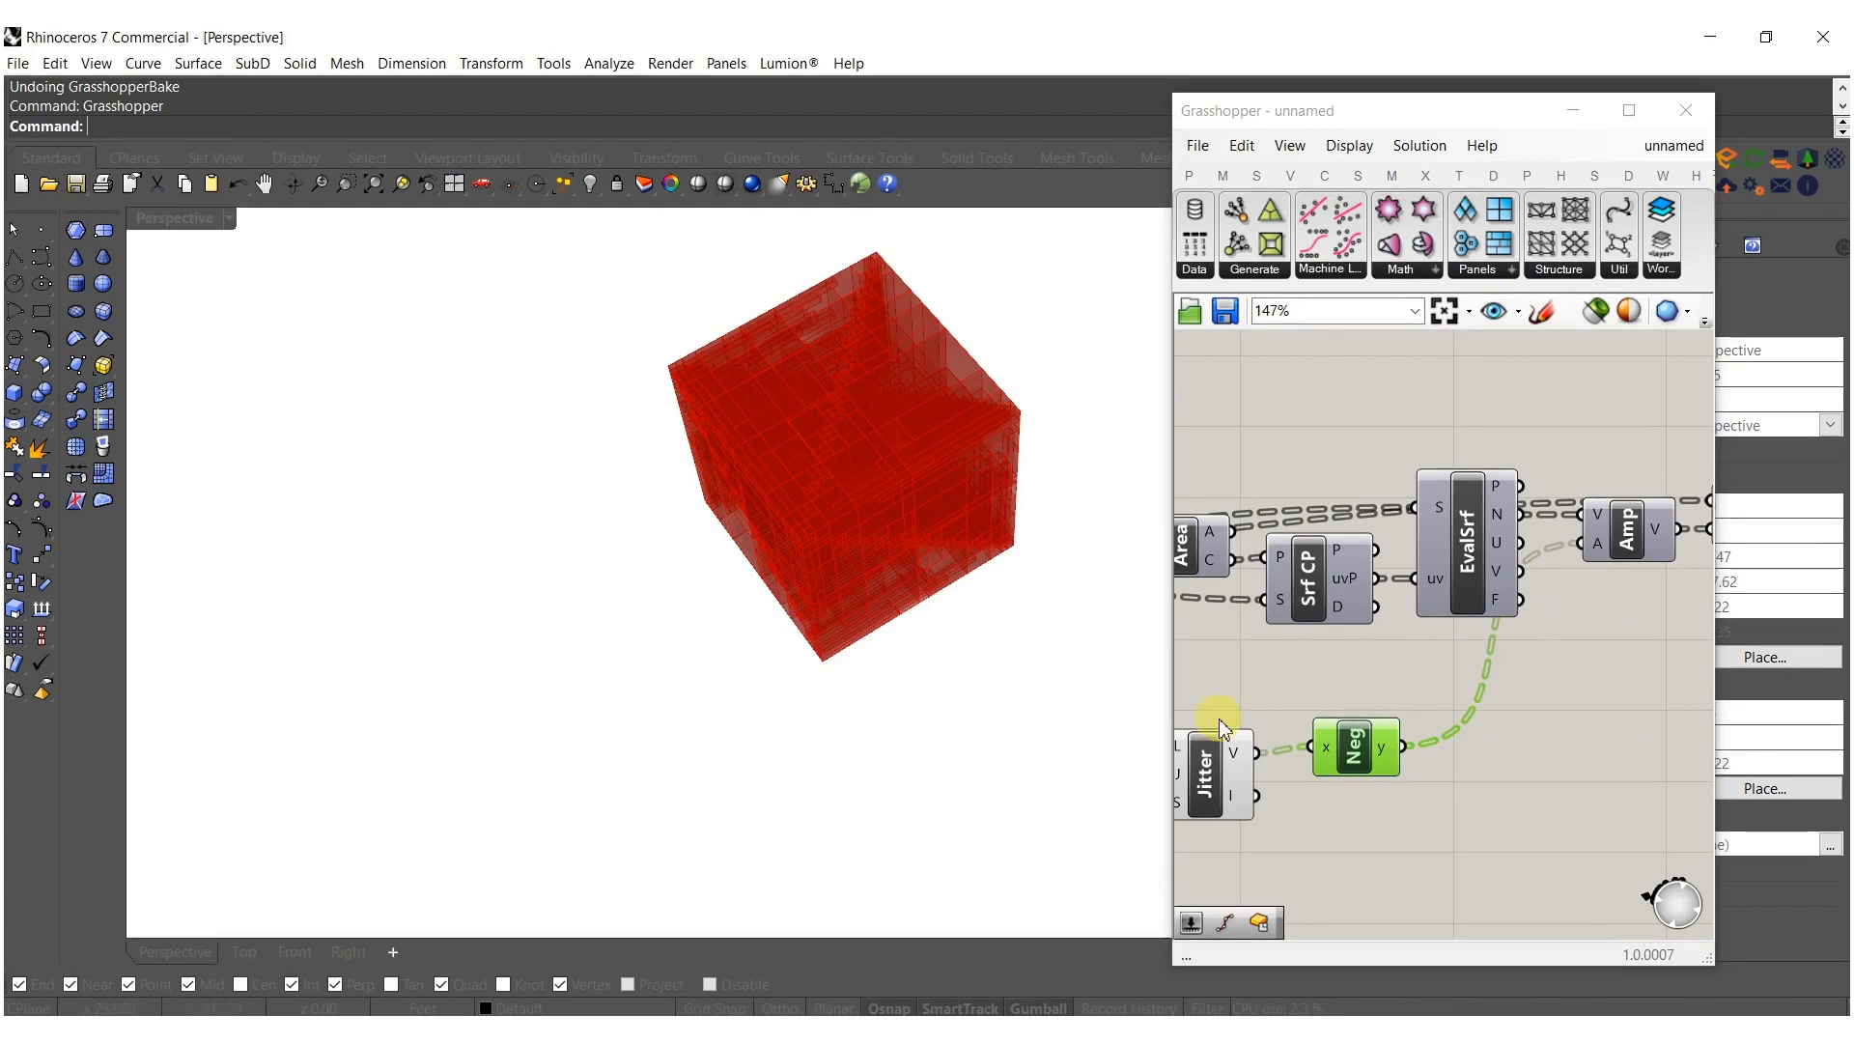
right_click_drag(1219, 724, 1627, 622)
right_click_drag(1371, 718, 1556, 740)
scroll(1365, 638, "up", 5)
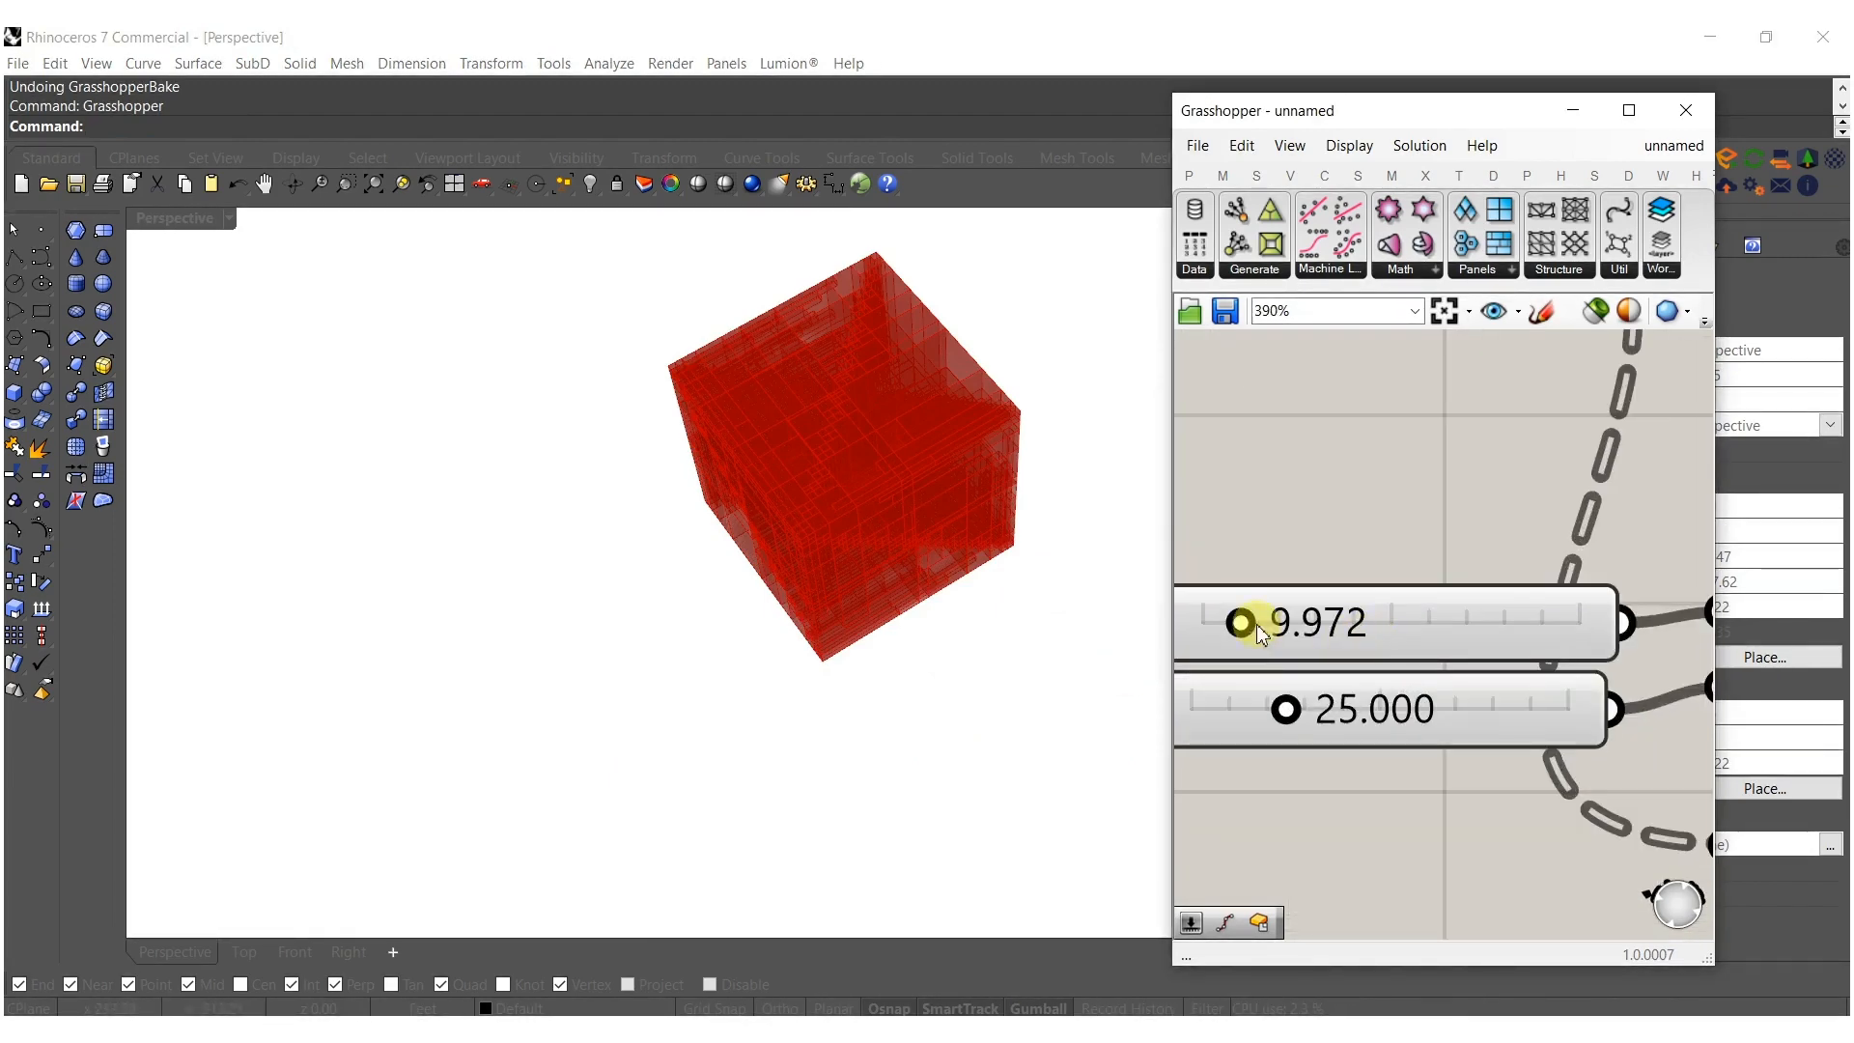
left_click_drag(1313, 628, 1345, 625)
left_click_drag(1283, 710, 1425, 705)
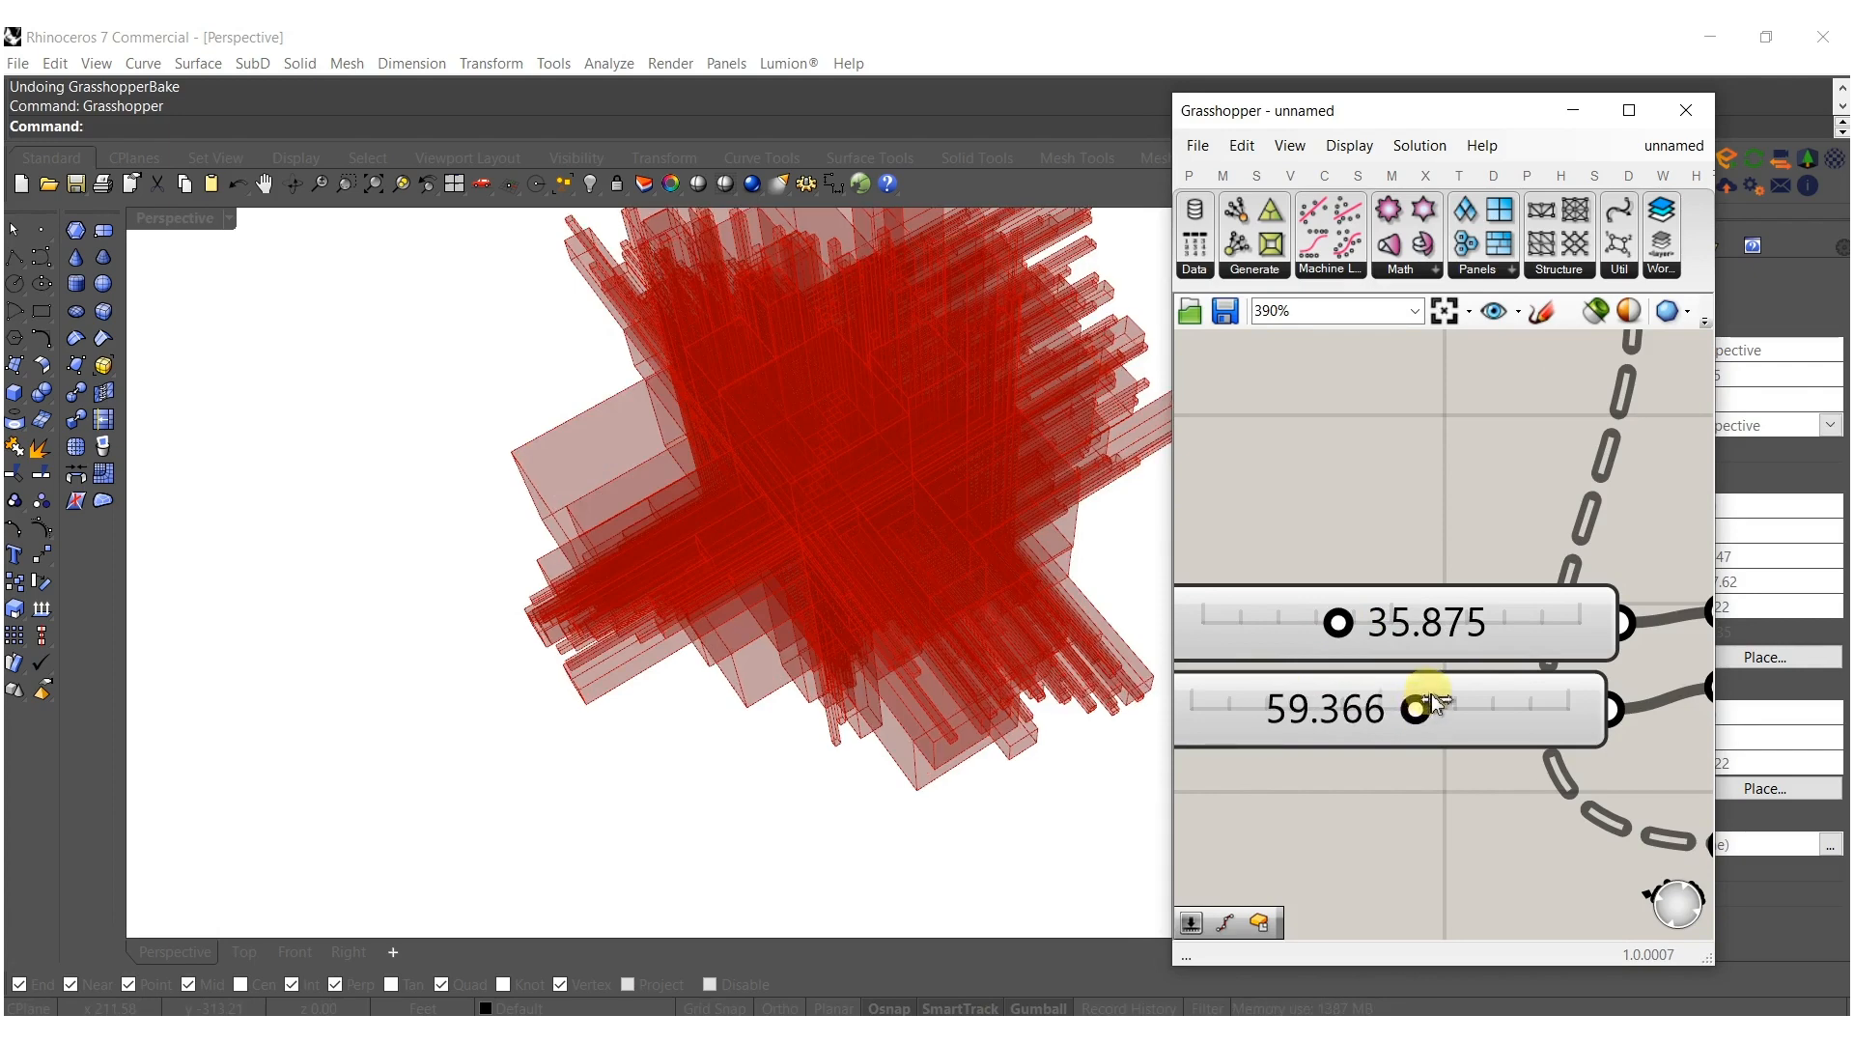
Bake the Extrude component's geometry with the negated extrusion amounts into the Rhino model.
scroll(1433, 679, "down", 5)
scroll(1432, 666, "down", 6)
right_click_drag(1694, 655, 1433, 651)
scroll(1460, 618, "up", 7)
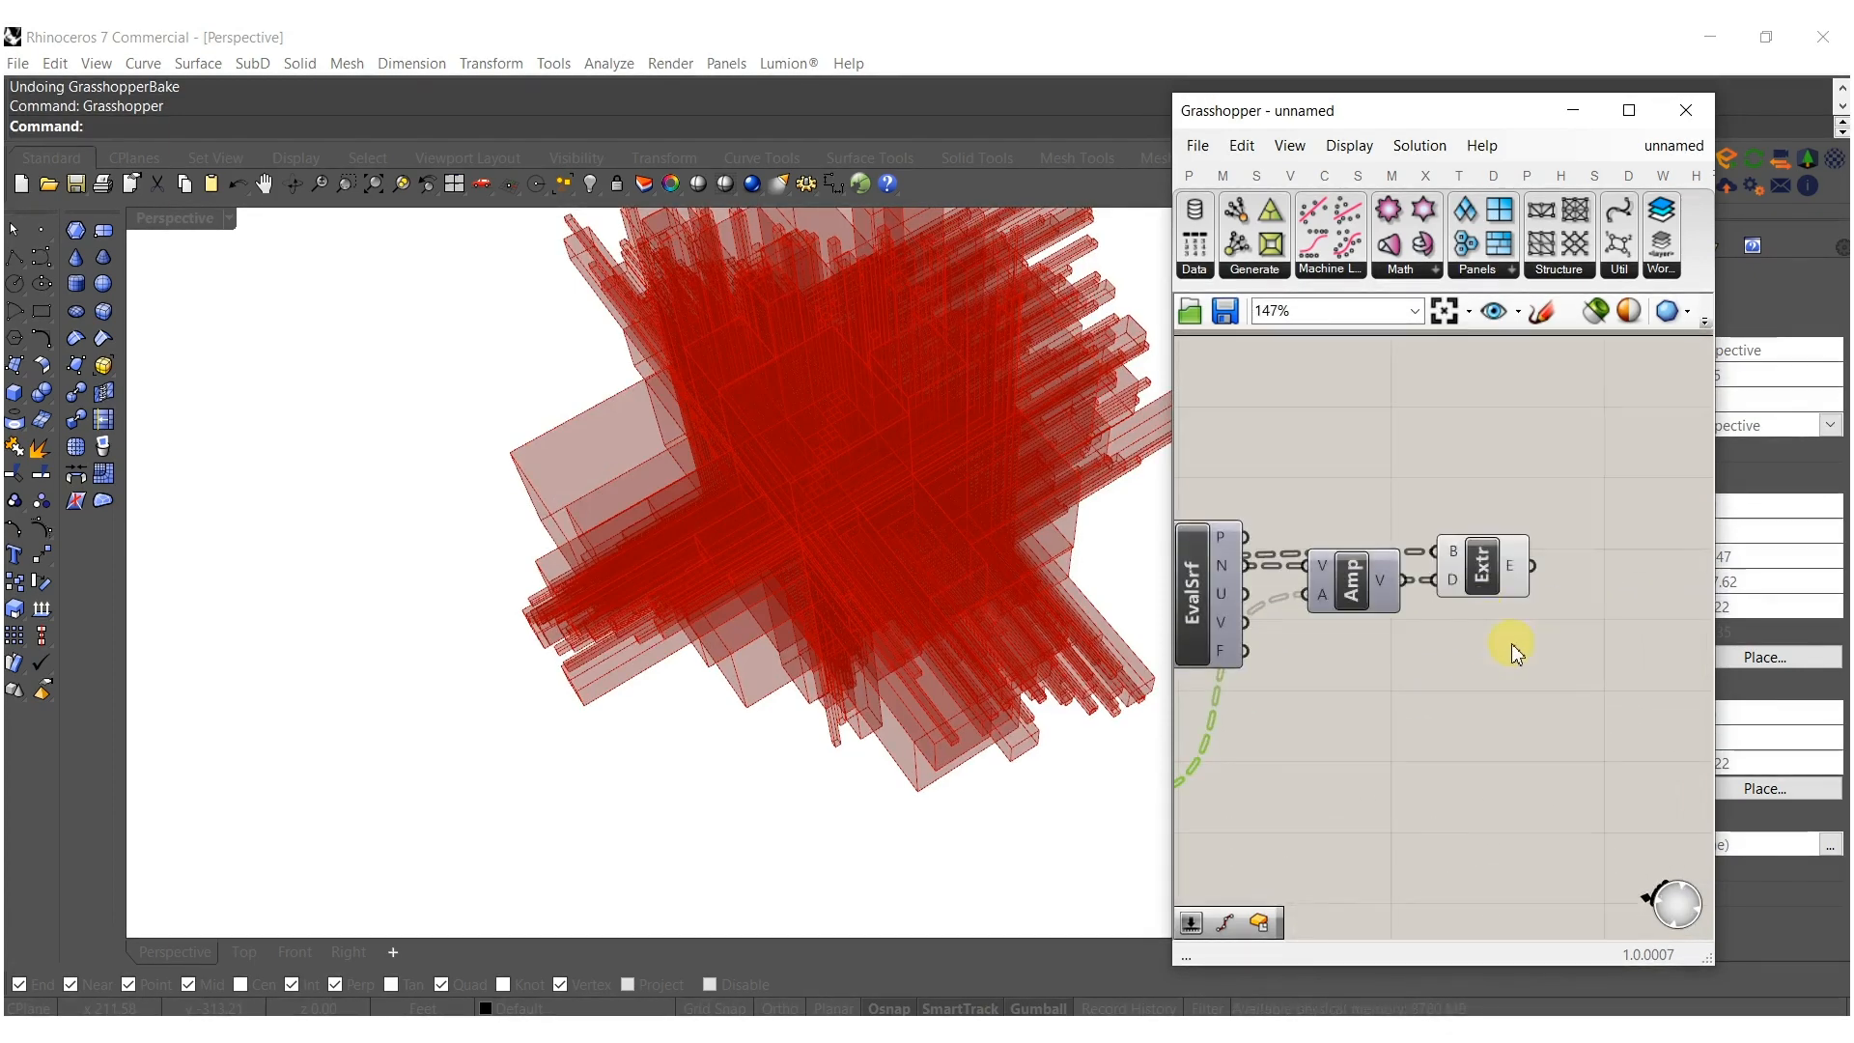
left_click(1483, 555)
middle_click(1484, 557)
left_click(1531, 592)
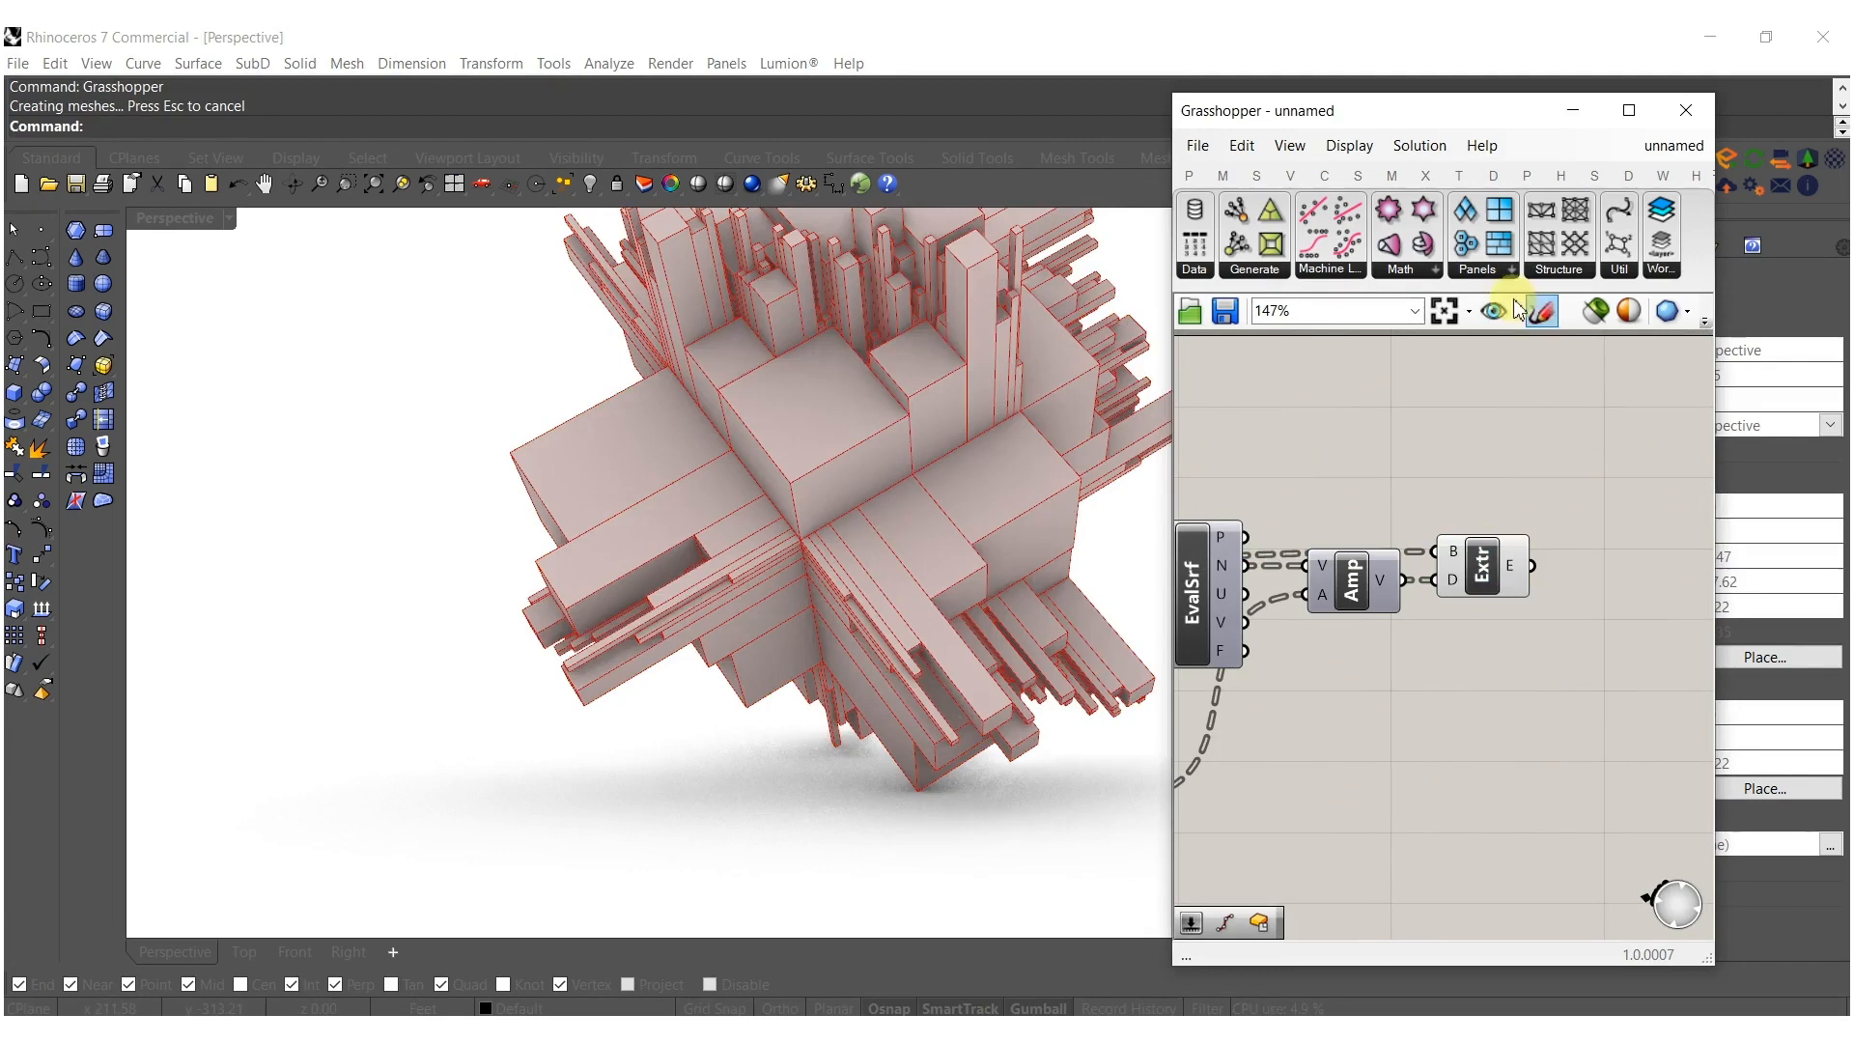
Close the Grasshopper window and view the baked inverted extrusions from another angle.
left_click(1703, 110)
right_click_drag(1299, 438, 789, 526)
right_click_drag(981, 567, 844, 647)
Reopen the Grasshopper window and undo the bake of the inverted extrusions.
type("Grasshopper")
key("Return")
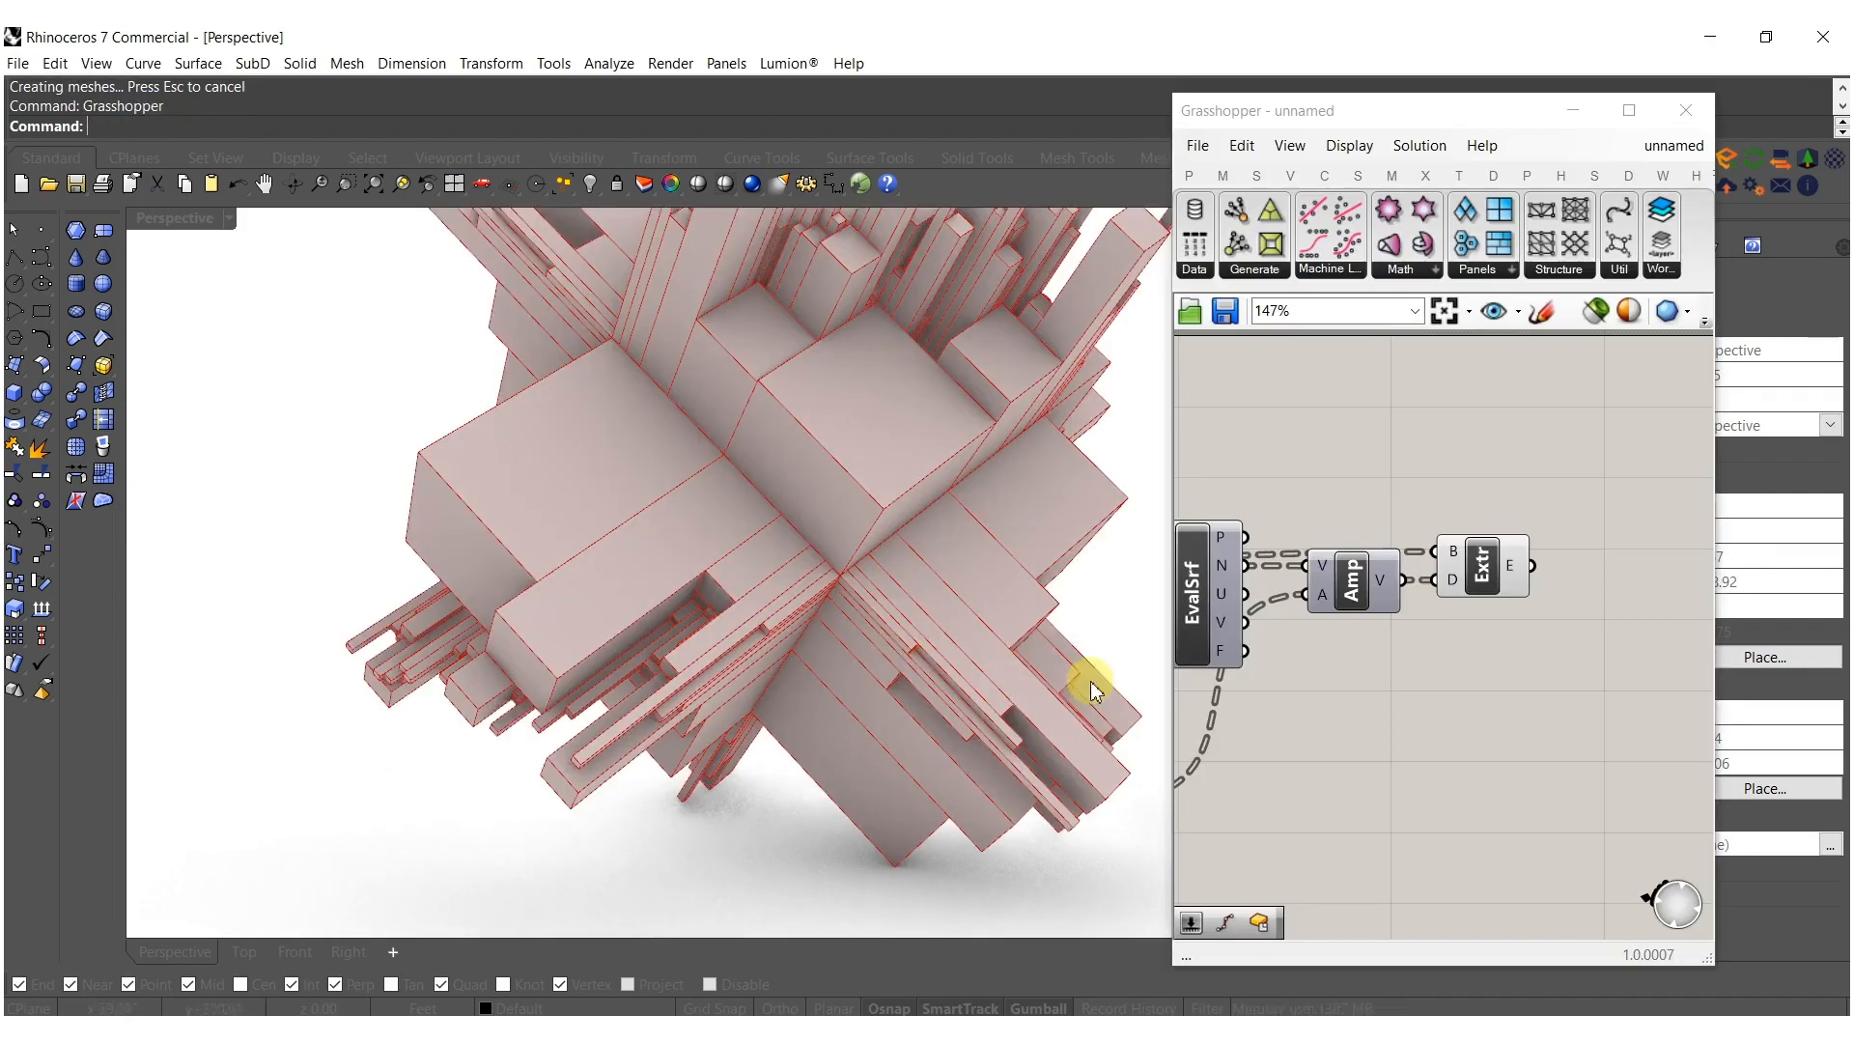
key("ctrl+z")
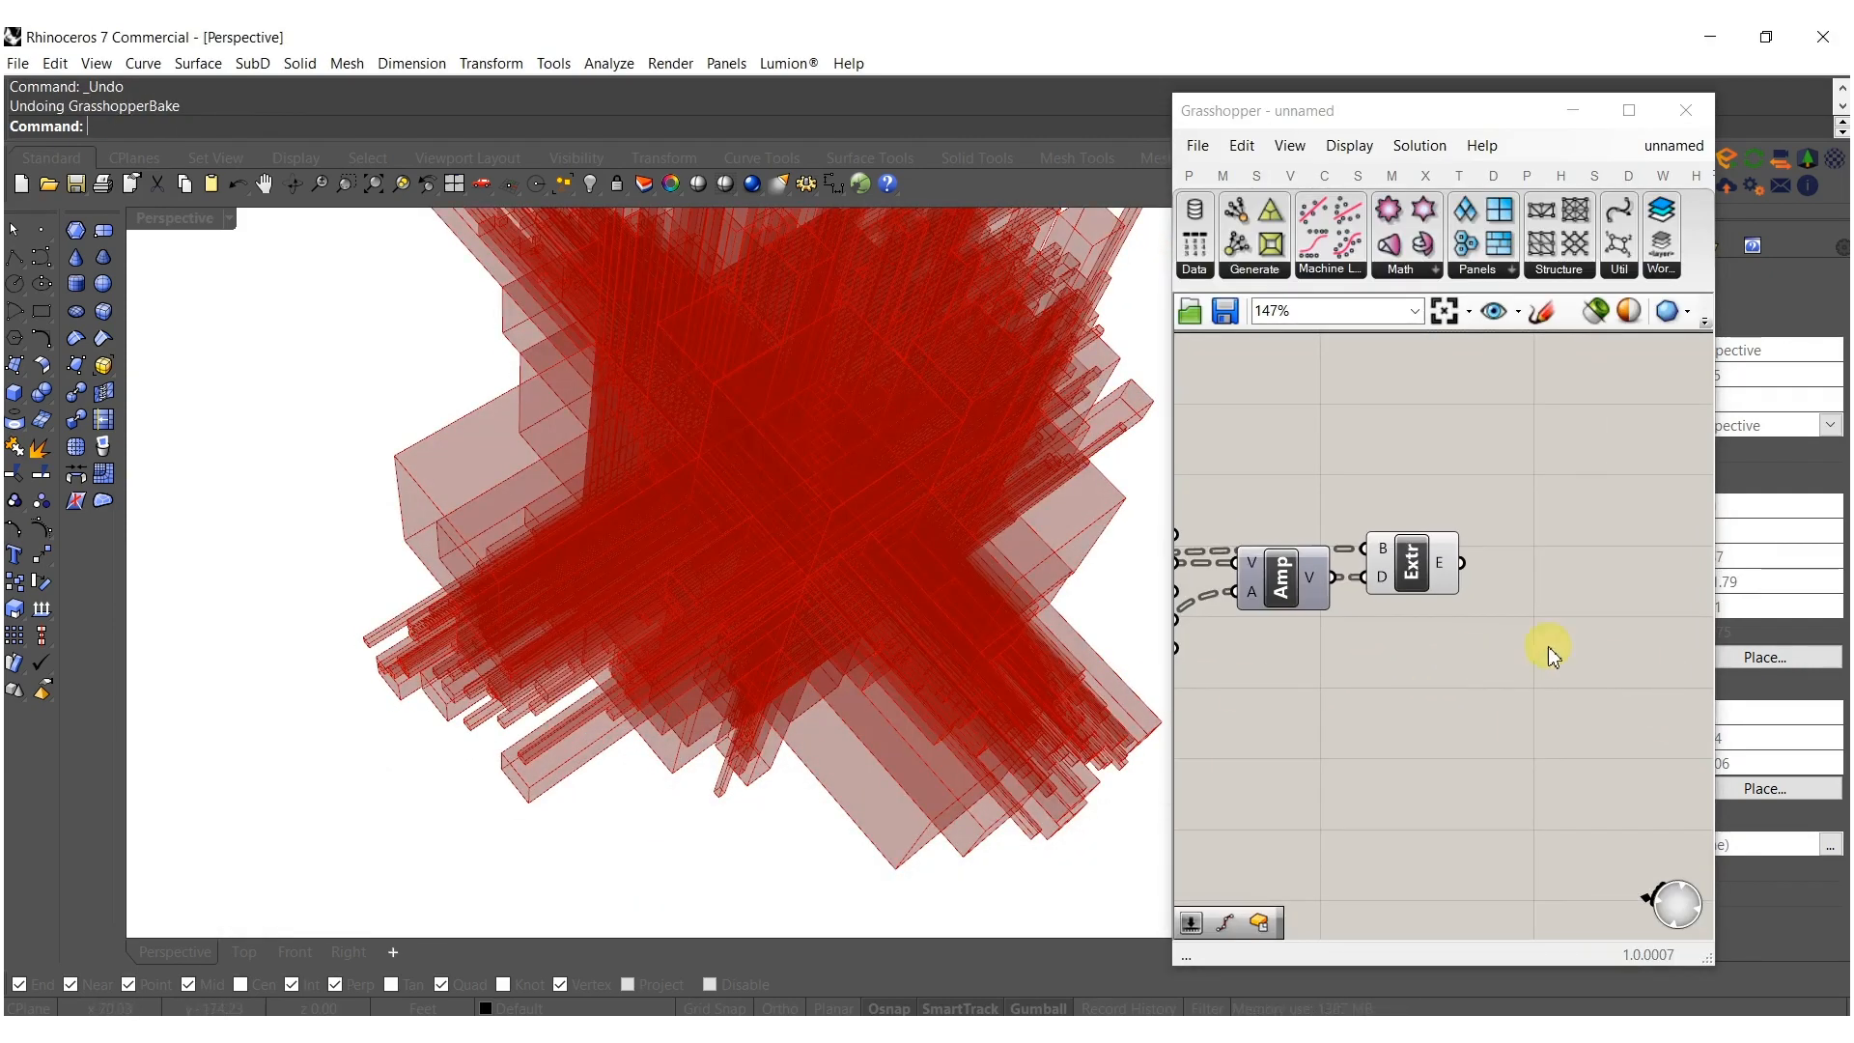
Add a Volume component beside the Extrude component and feed it the extruded geometry.
right_click_drag(1563, 649, 1444, 646)
double_click(1453, 638)
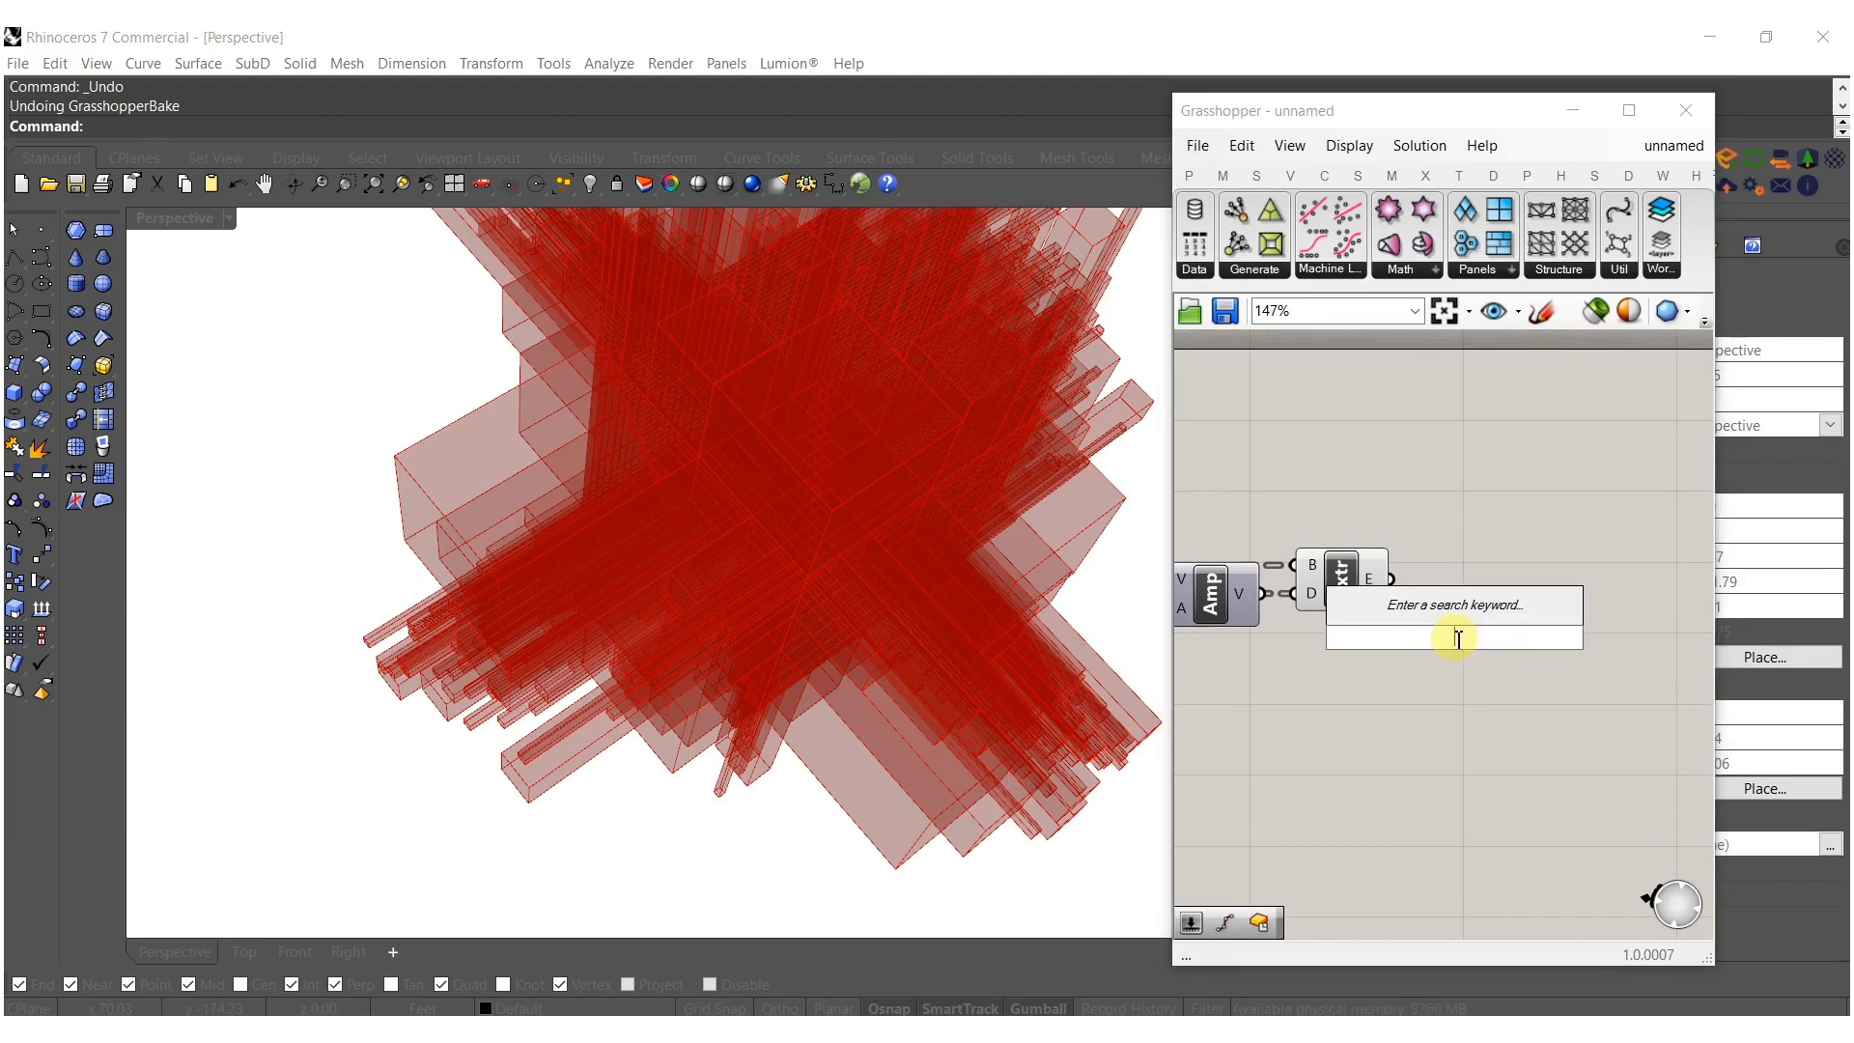
type("volume")
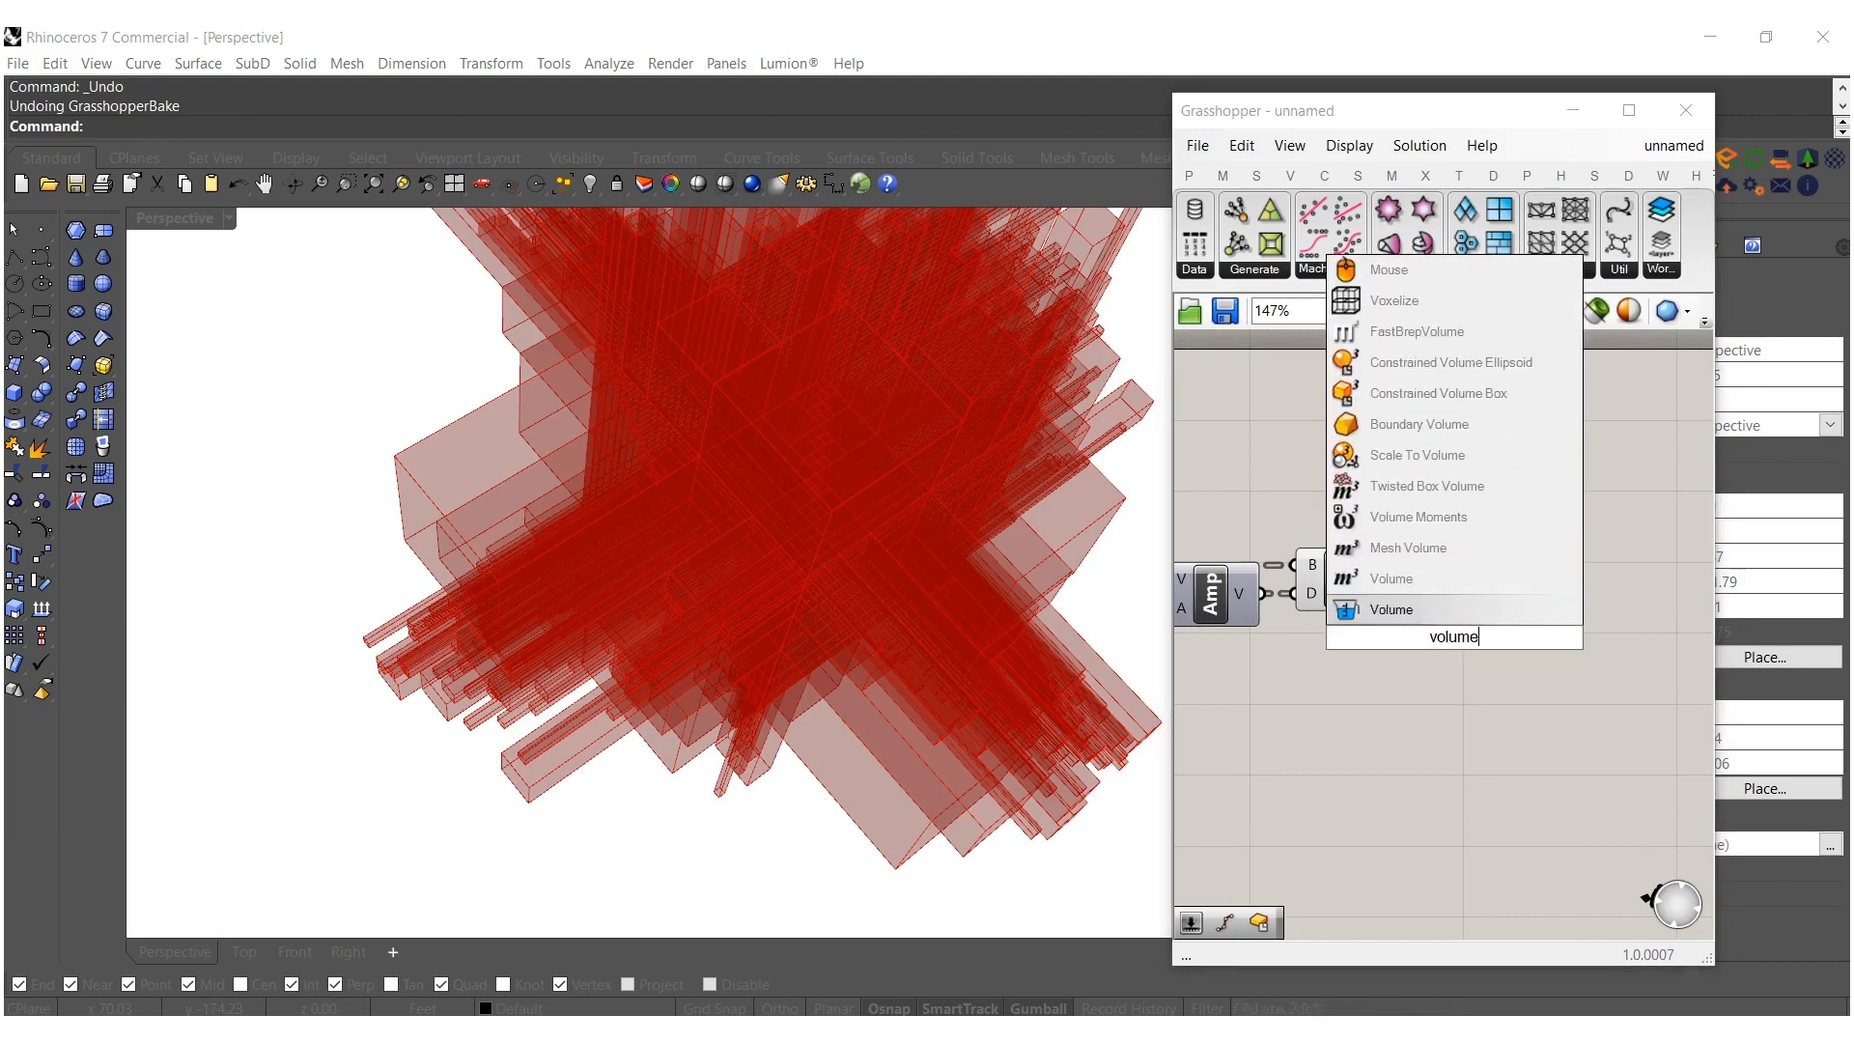
left_click(1442, 614)
left_click_drag(1382, 597, 1386, 583)
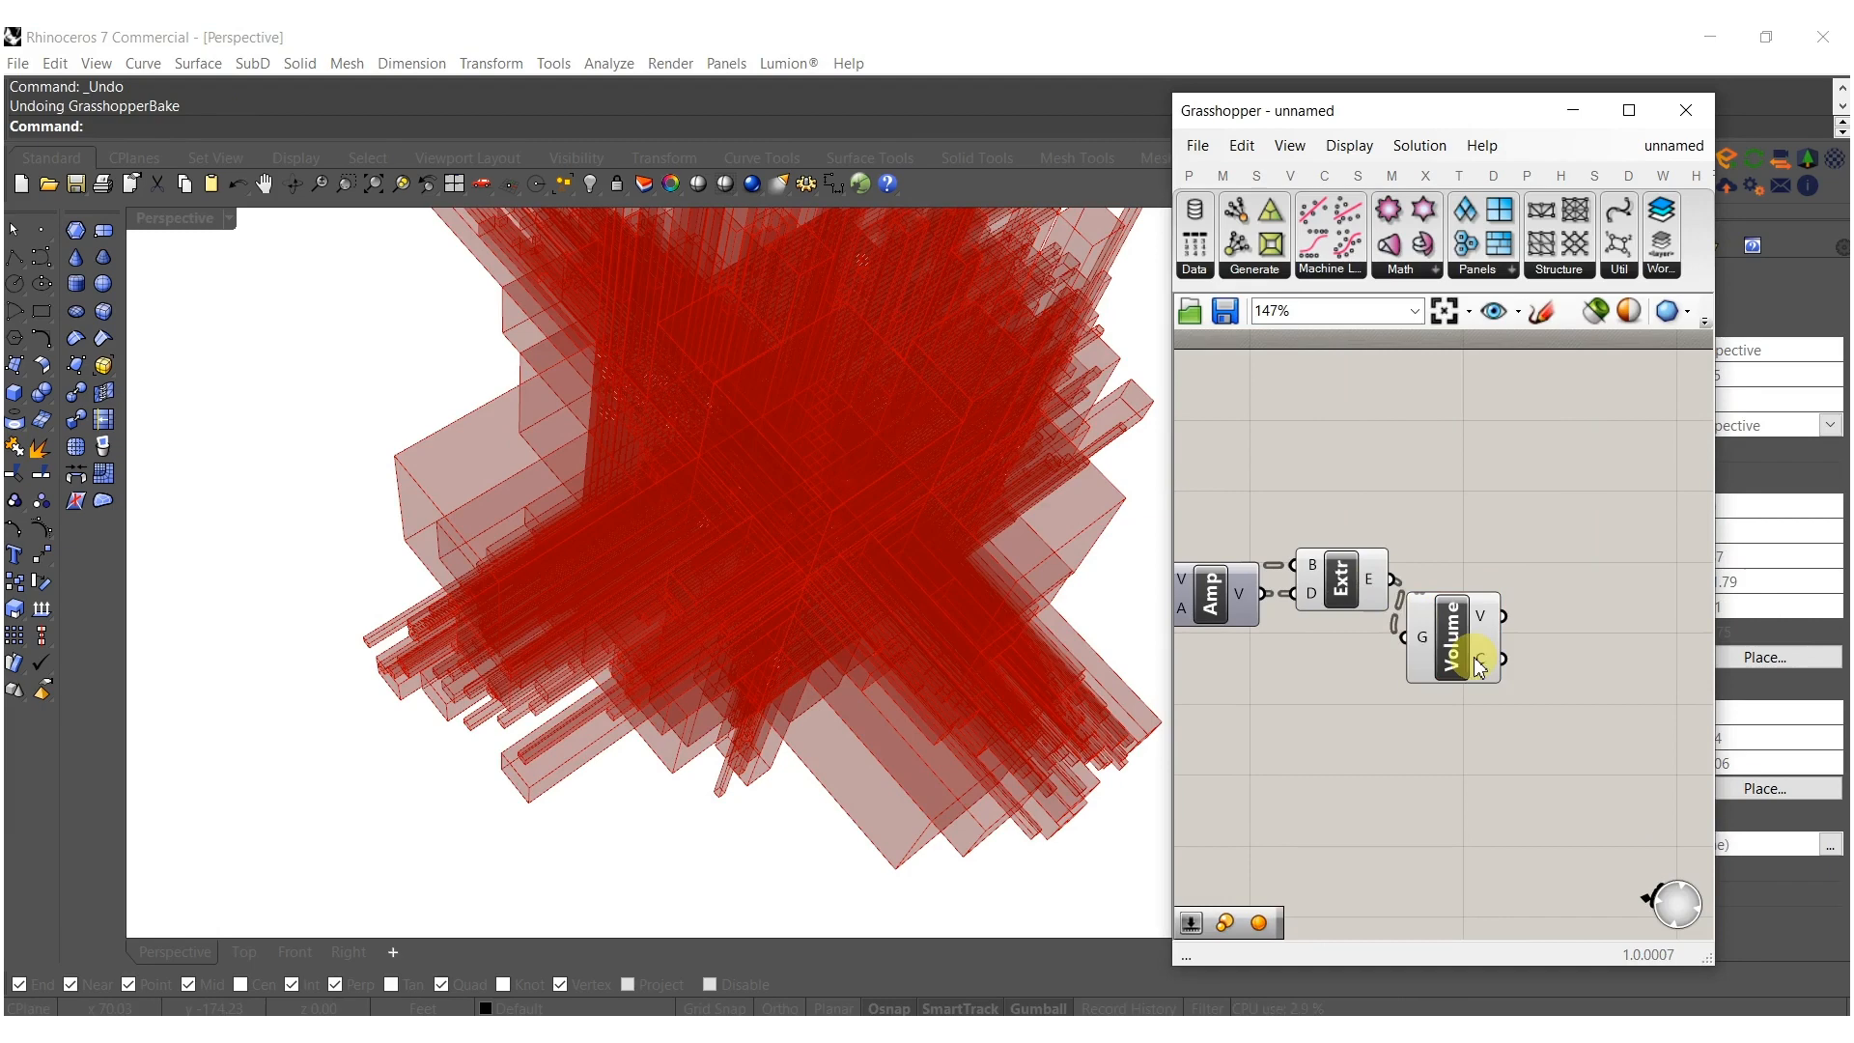
left_click_drag(1466, 650, 1471, 592)
Add a Scale component, using the extrusions as its geometry and the Volume centroids as its scaling centers.
right_click_drag(1506, 612, 1361, 593)
double_click(1463, 637)
type("sca")
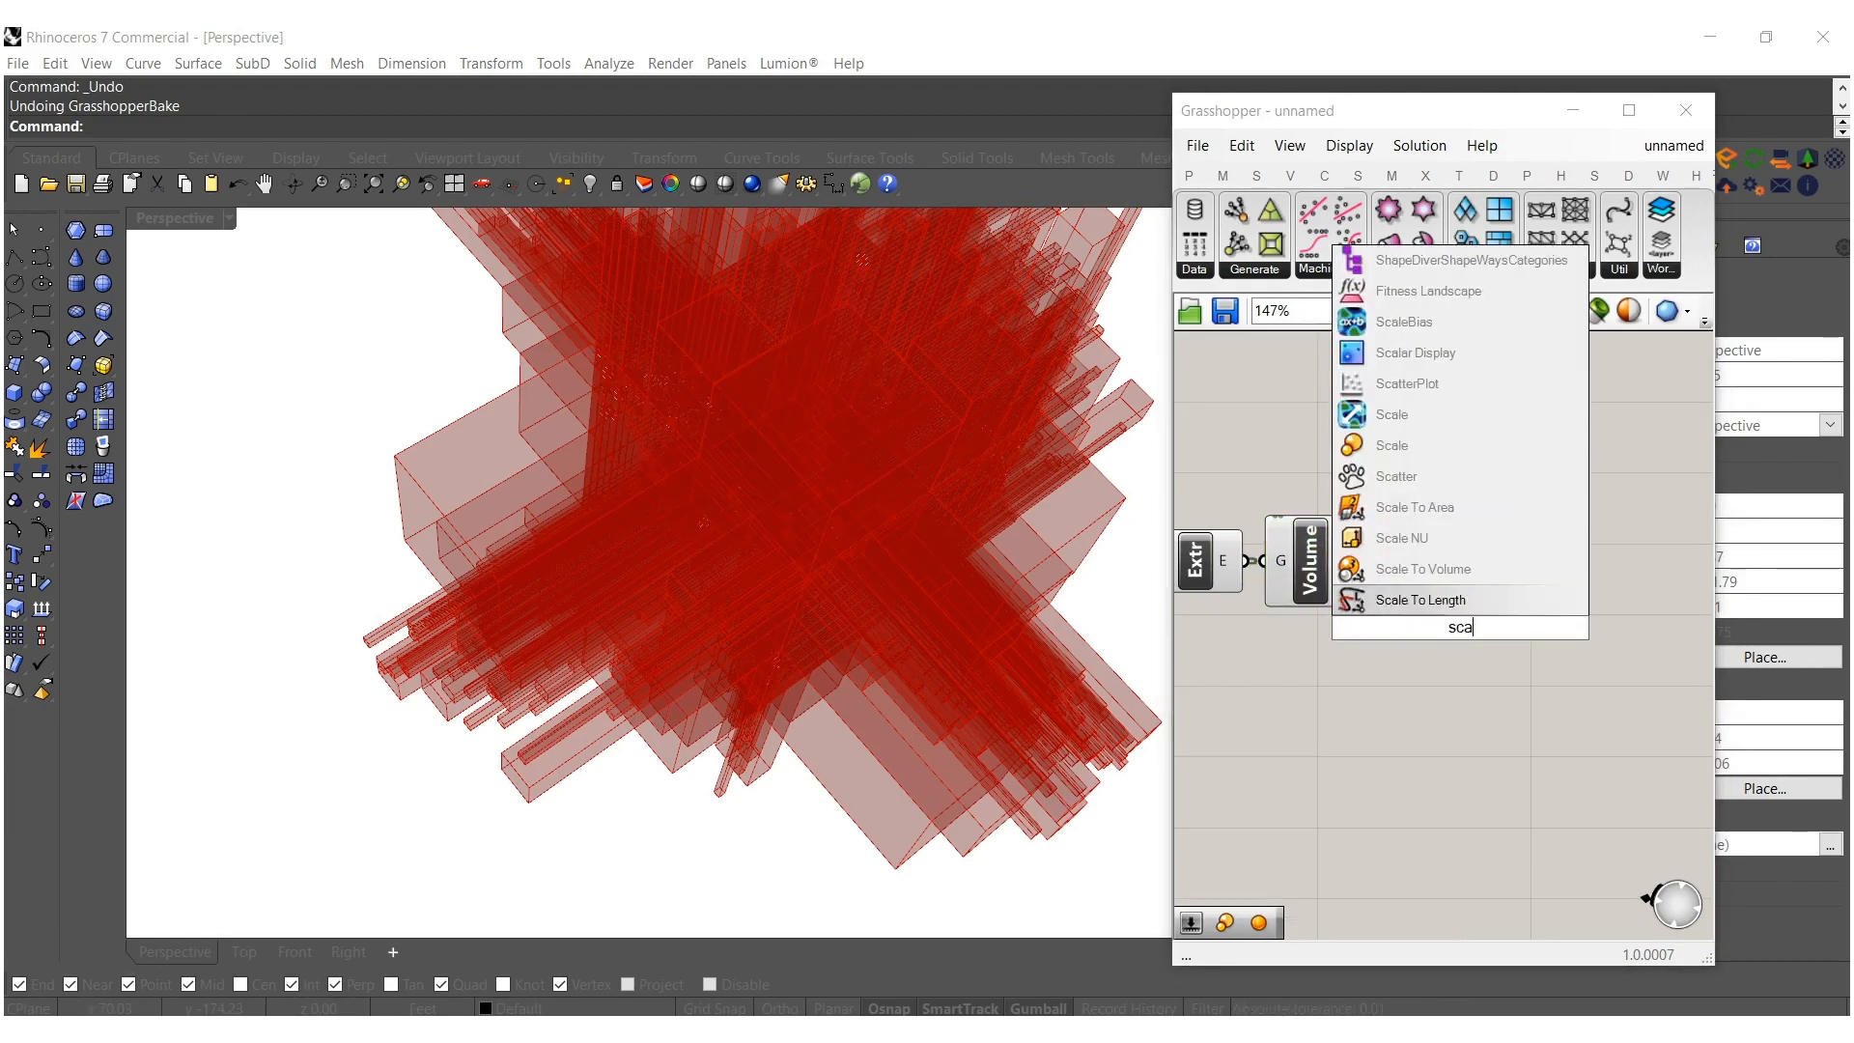
left_click(1391, 445)
left_click_drag(1279, 565, 1362, 539)
left_click_drag(1455, 645, 1519, 607)
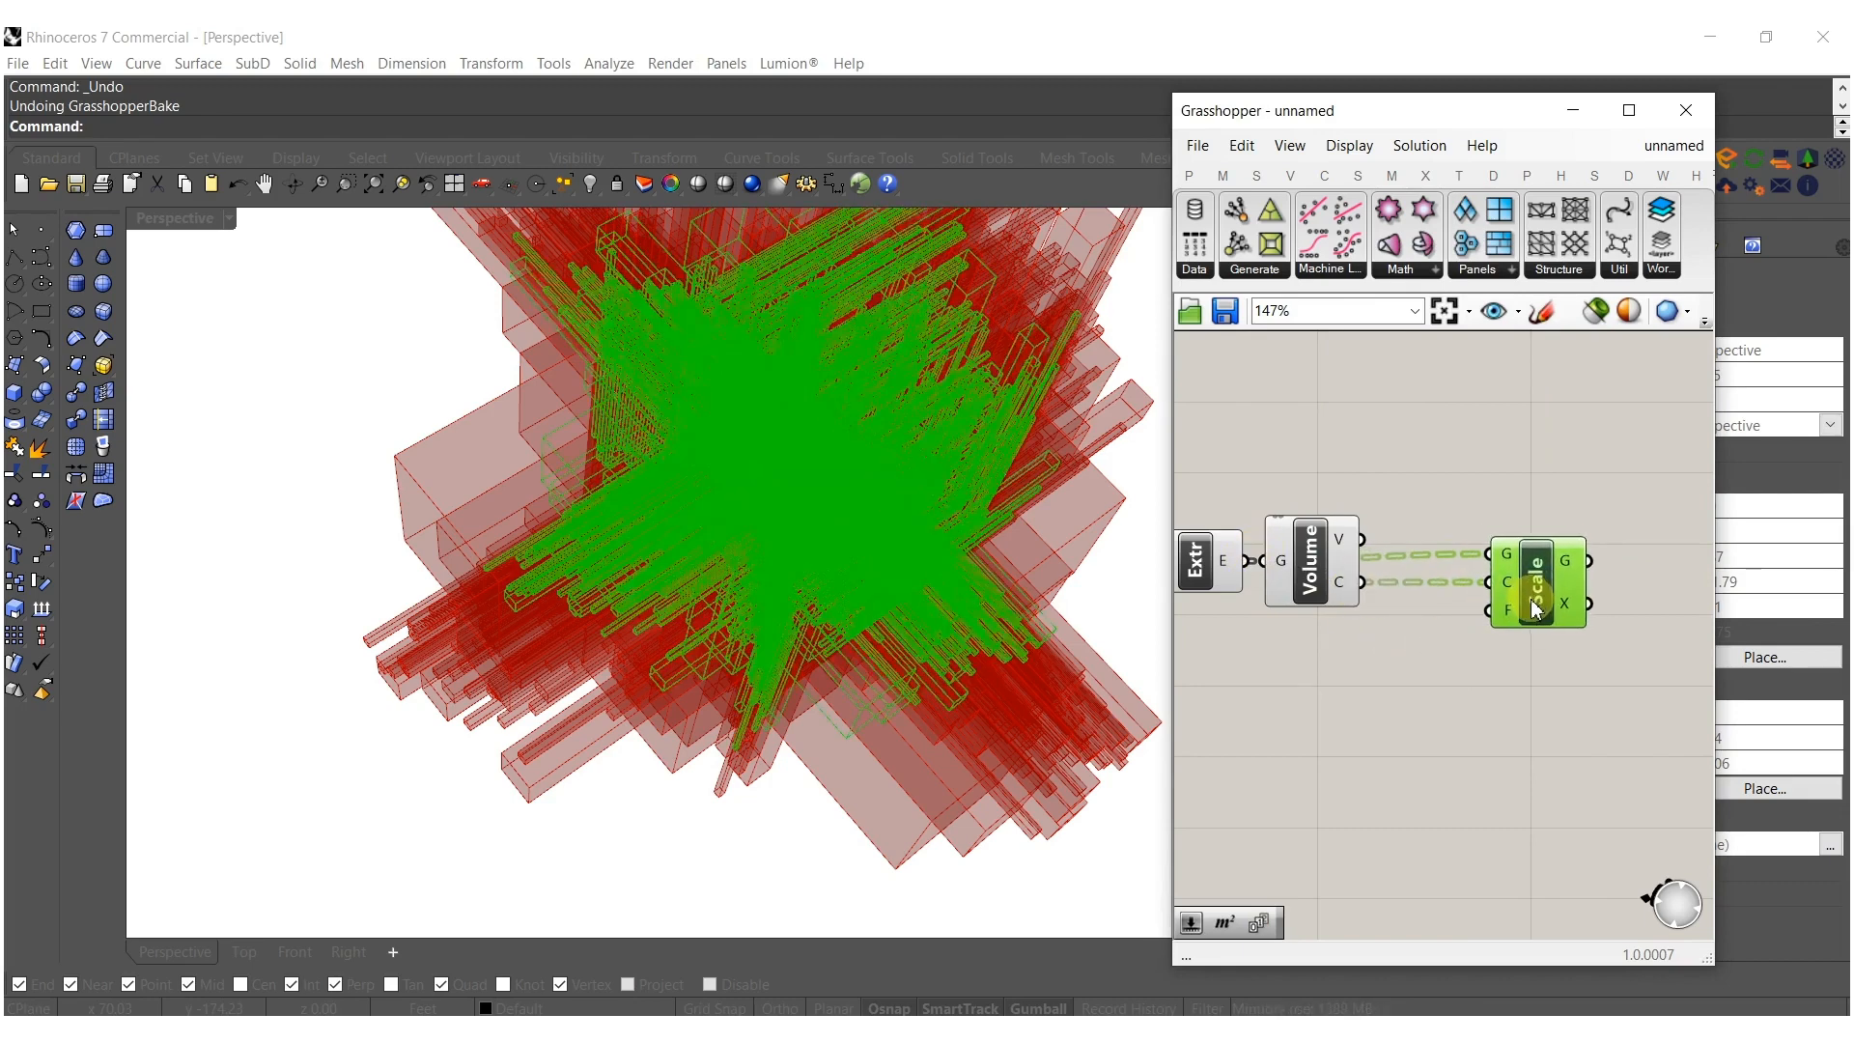
Add a number slider set to 0.75 and connect it to the Scale component's F input.
double_click(1383, 668)
type(".")
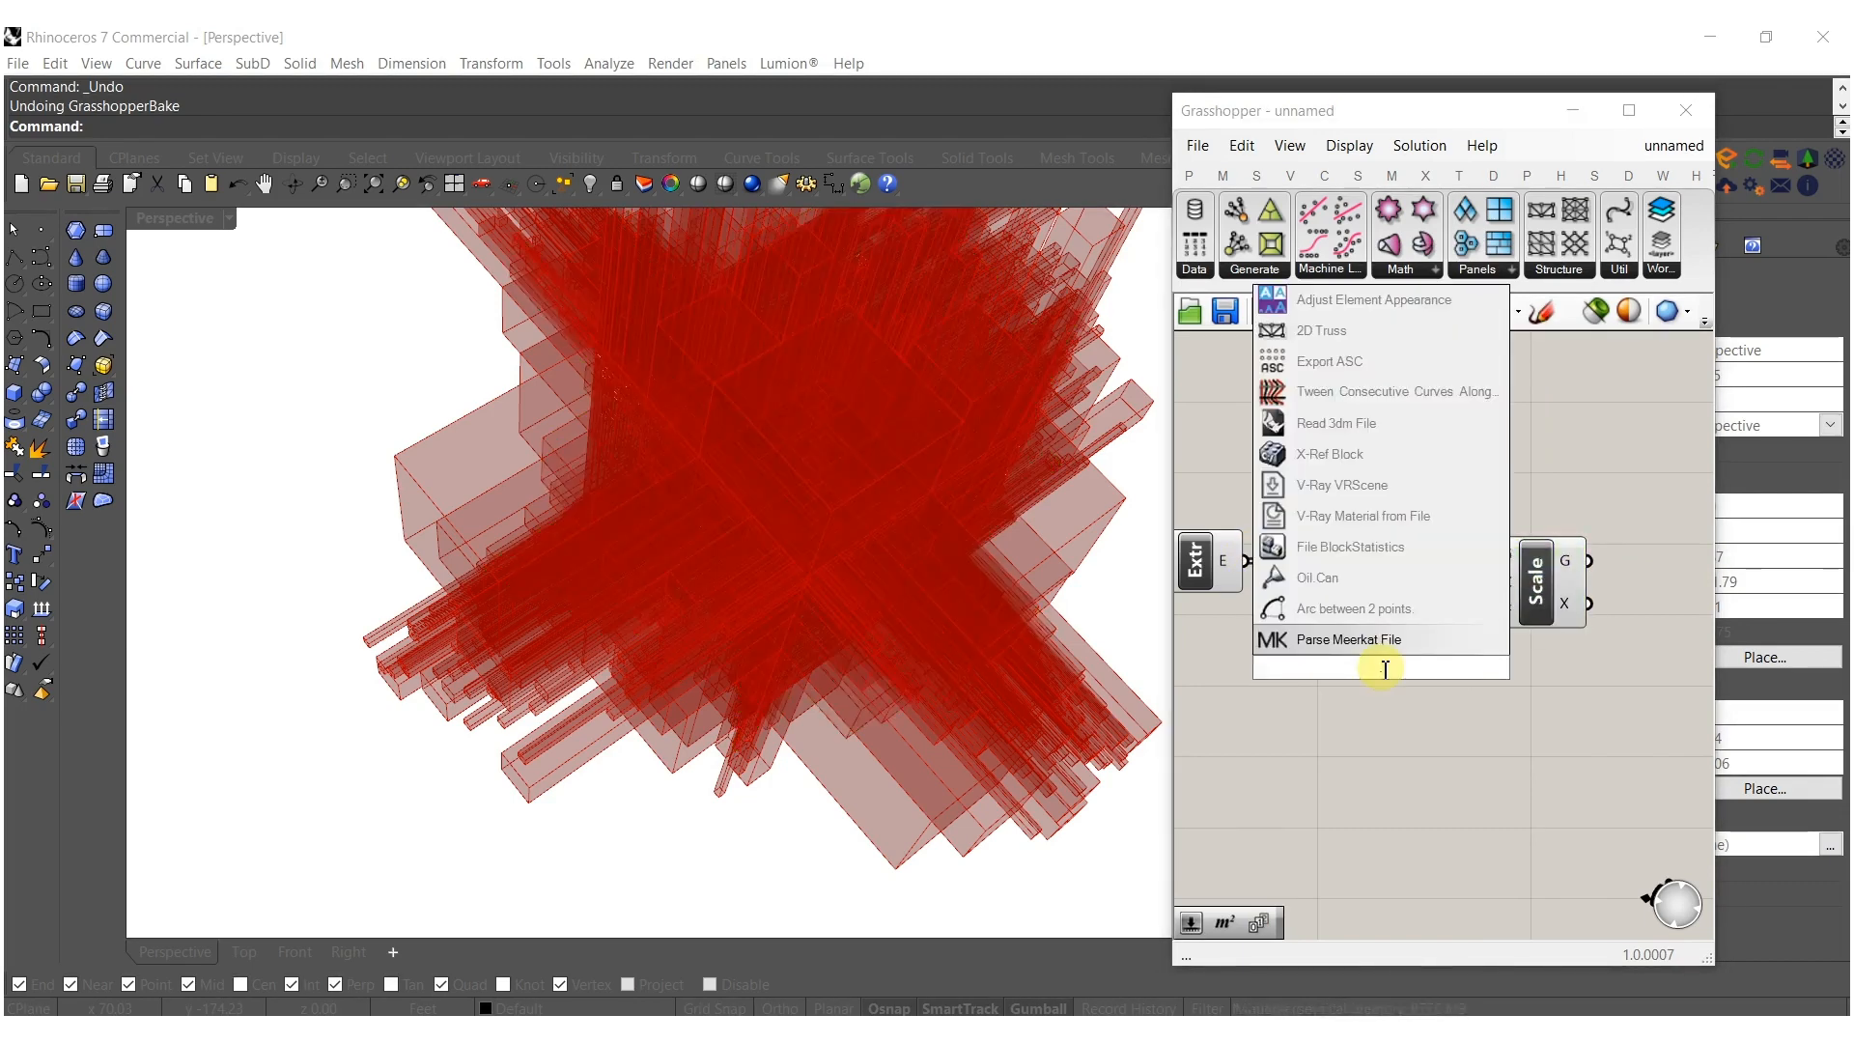
type("75")
key("Return")
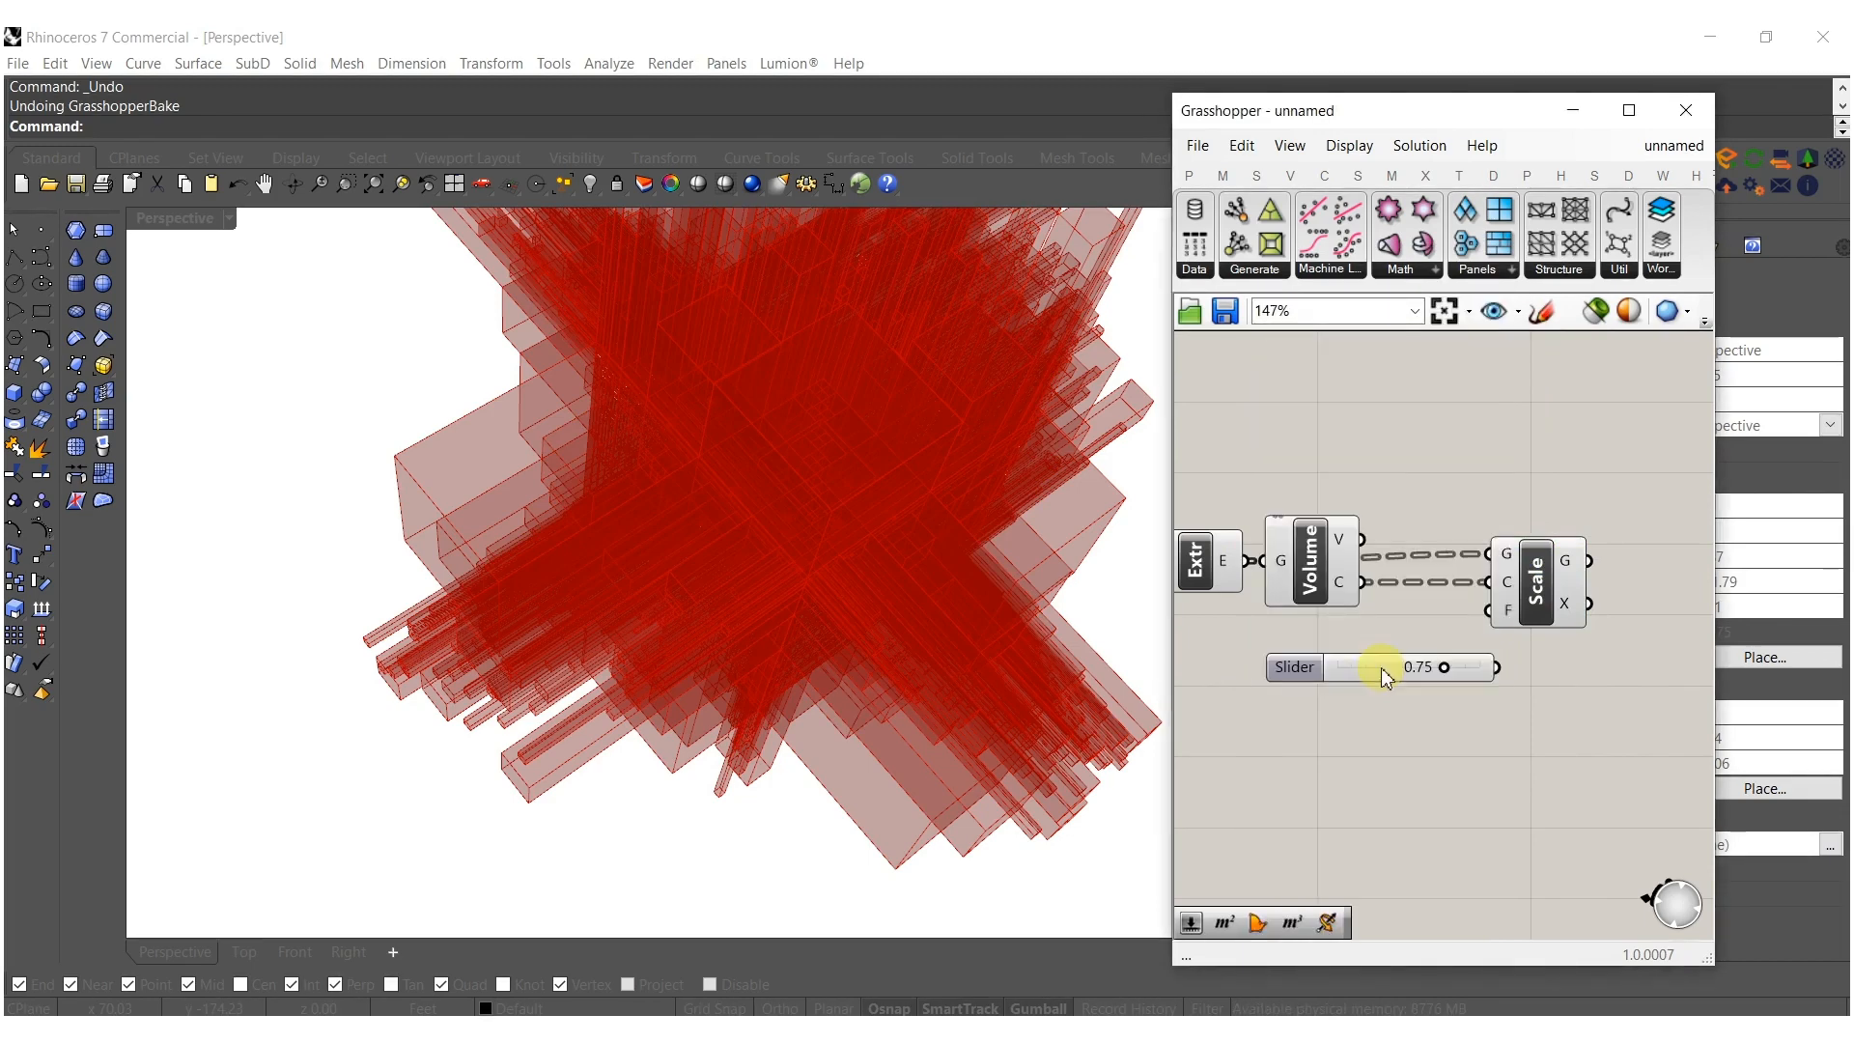
Turn off the preview of the Extrude and Volume components that feed the Scale component.
left_click_drag(1458, 753, 1200, 497)
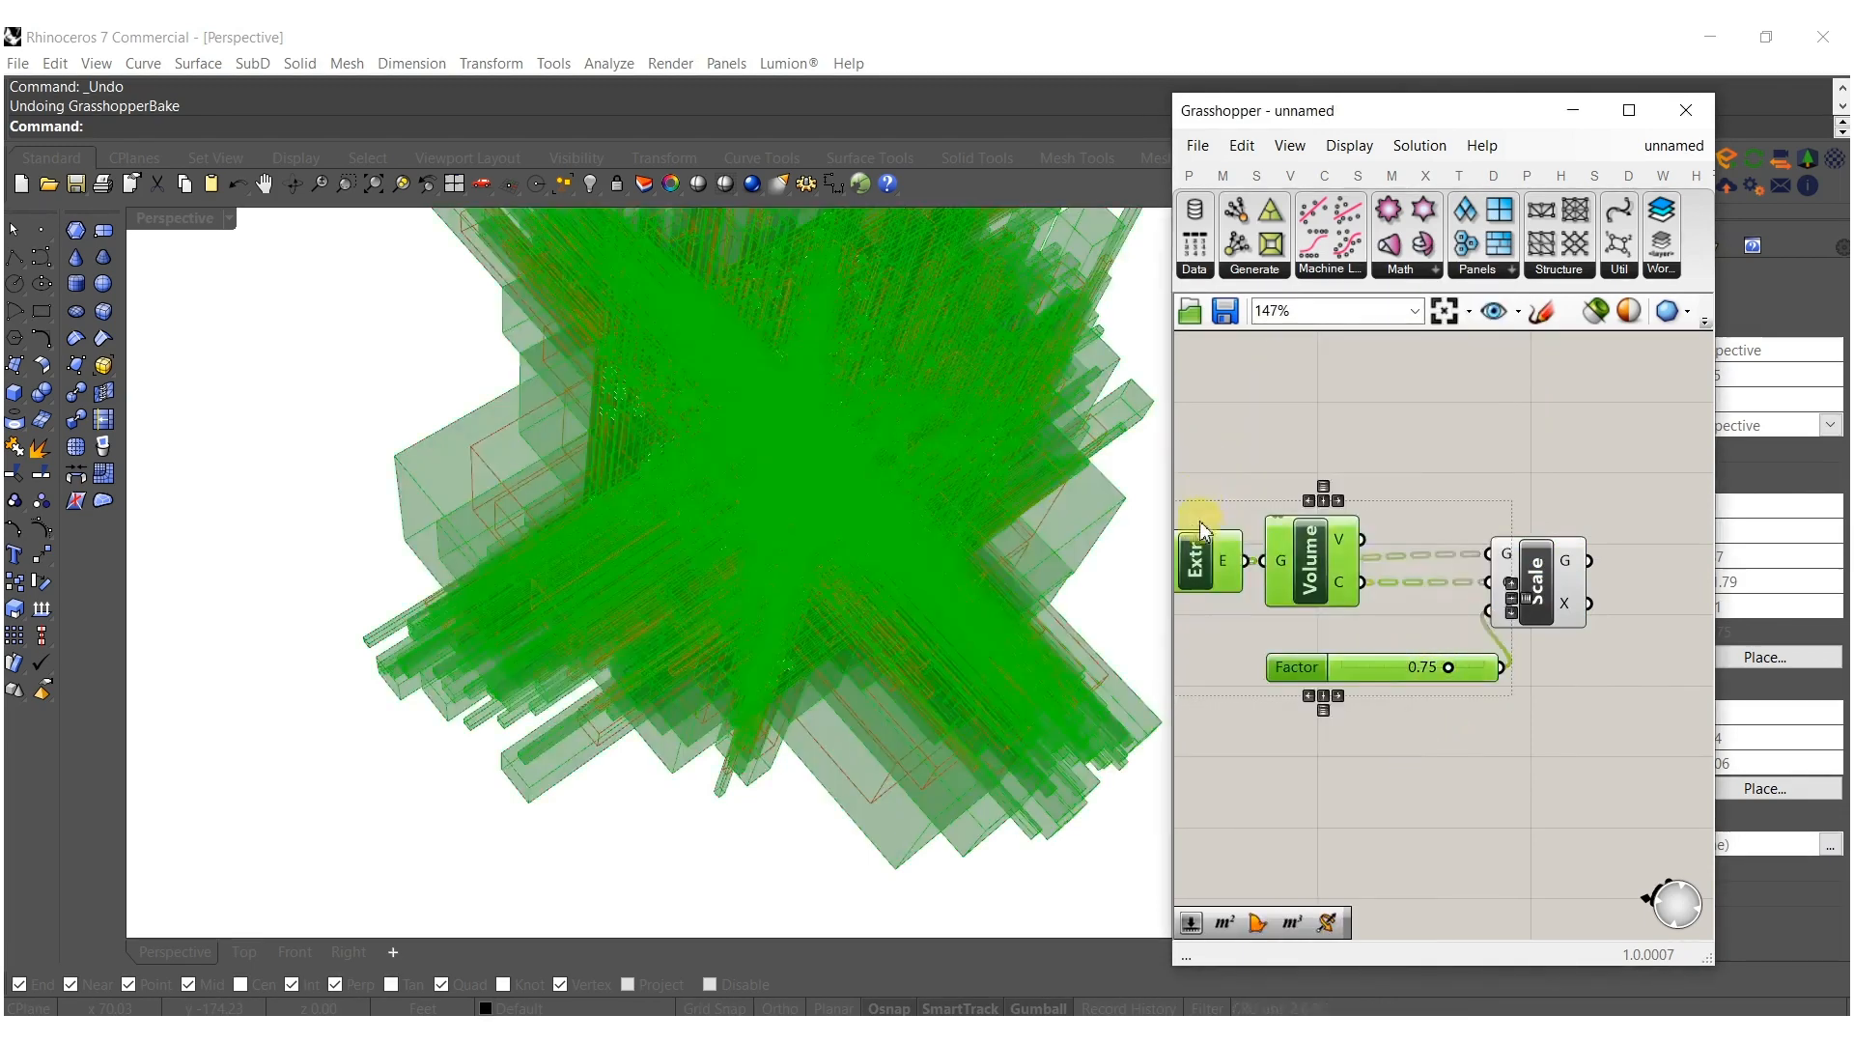
scroll(1337, 547, "up", 1)
middle_click(1339, 547)
left_click(1418, 471)
left_click(1502, 376)
scroll(1491, 467, "down", 1)
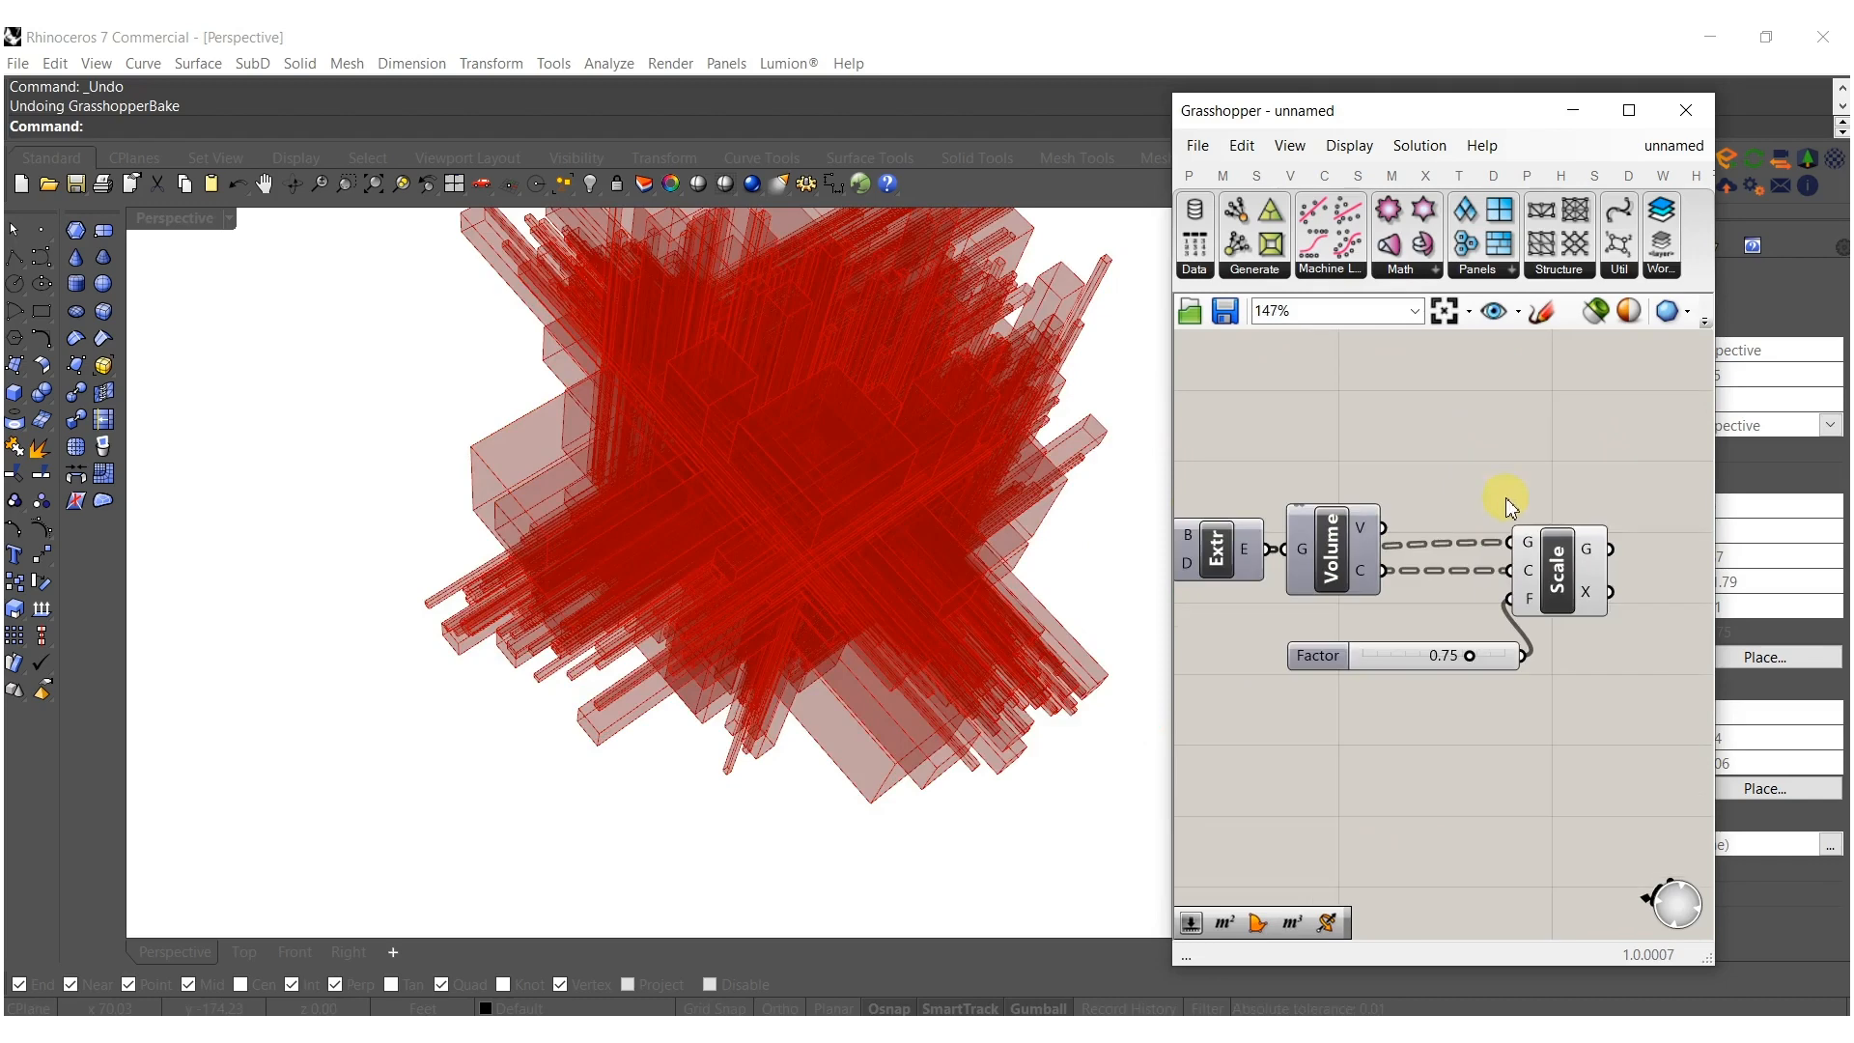
Bake the Scale component's geometry into the Rhino model.
left_click(1564, 561)
middle_click(1565, 563)
left_click(1608, 613)
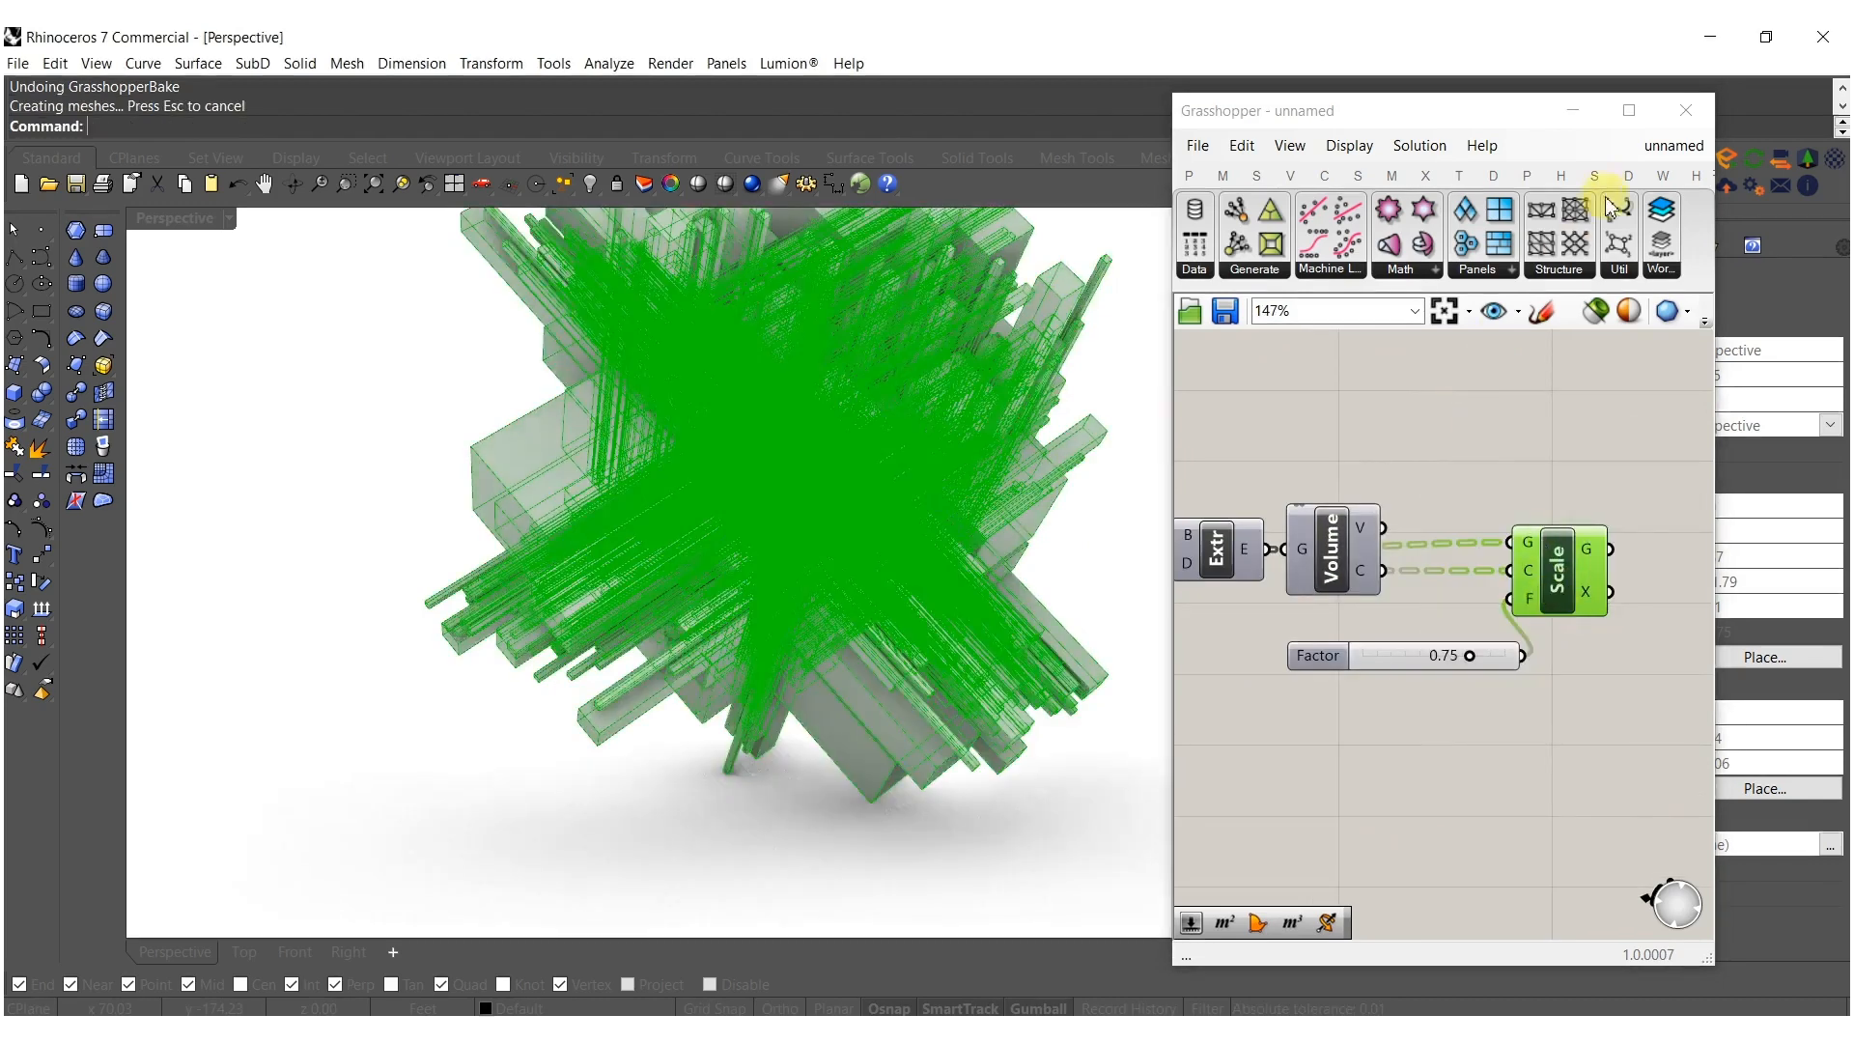
Close the Grasshopper window and inspect the baked scaled boxes up close and from several angles.
left_click(1686, 110)
right_click_drag(1208, 537, 861, 524)
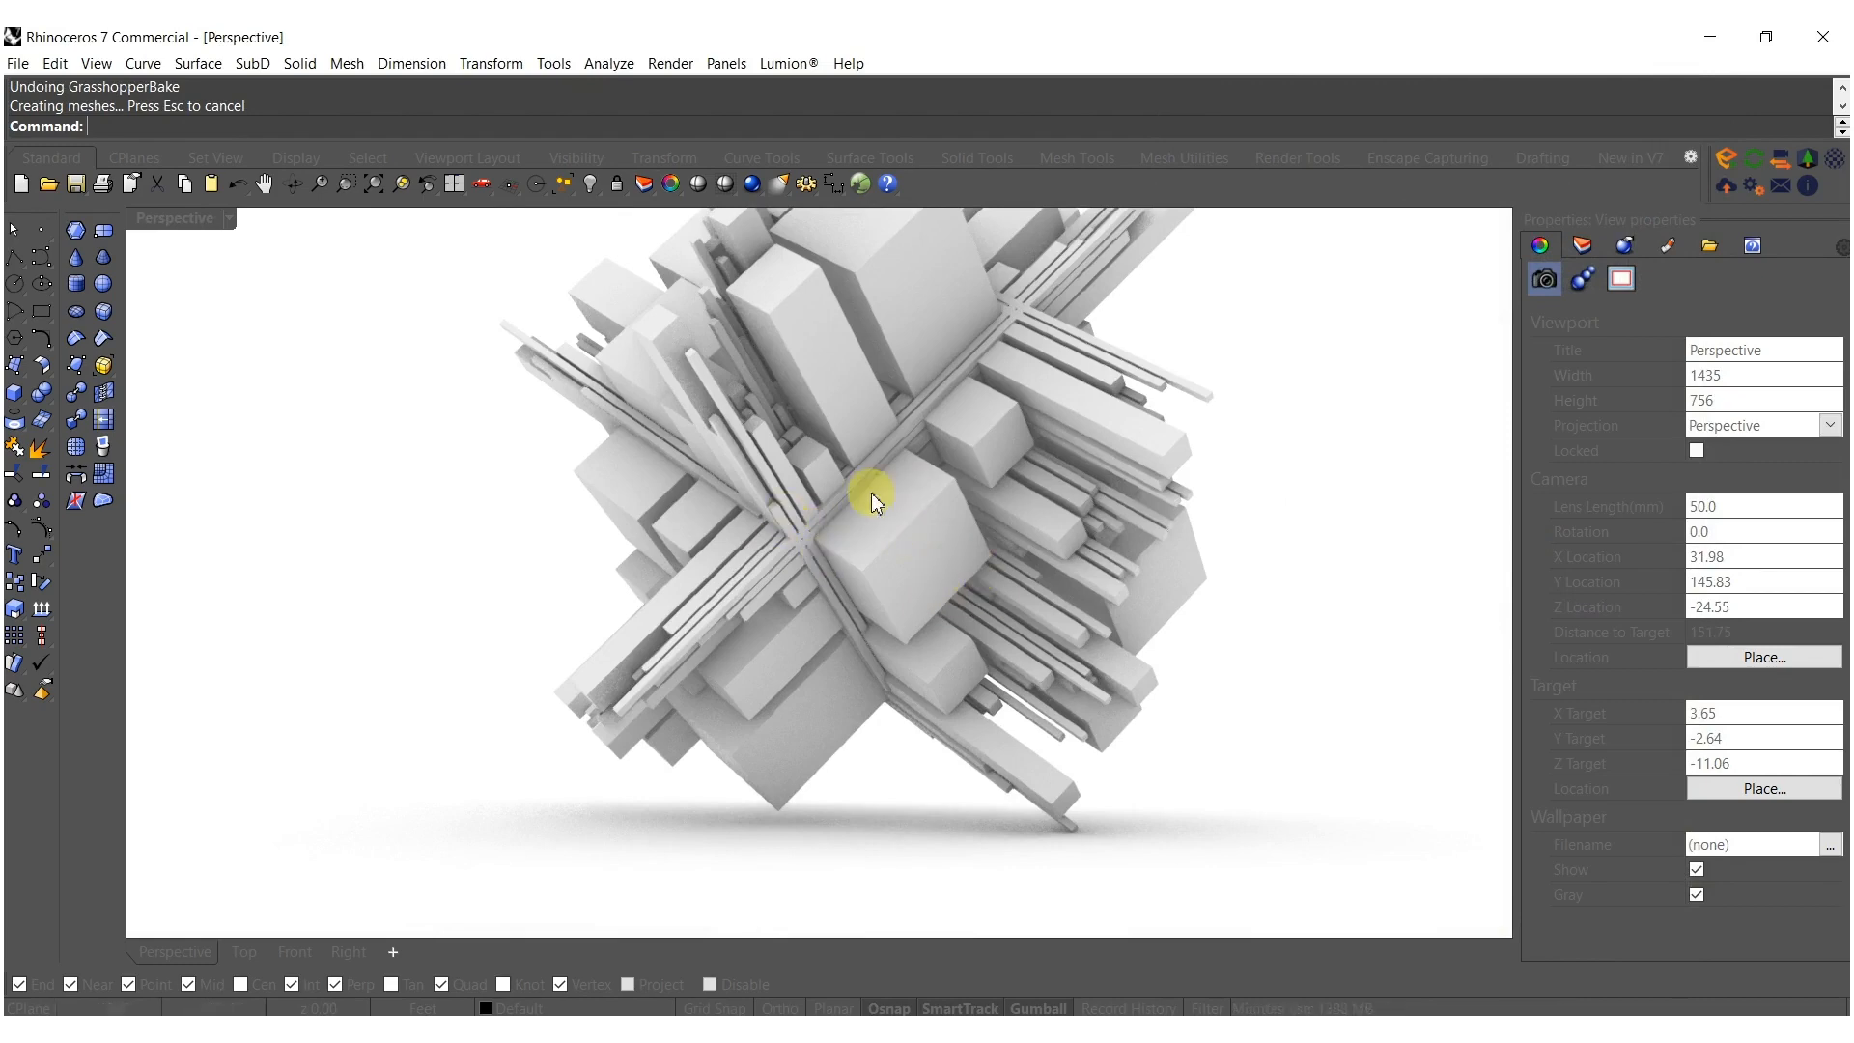
scroll(896, 484, "up", 6)
scroll(876, 452, "down", 8)
right_click_drag(964, 483, 870, 596)
Undo the bake of the scaled boxes and reopen the Grasshopper window.
key("ctrl+z")
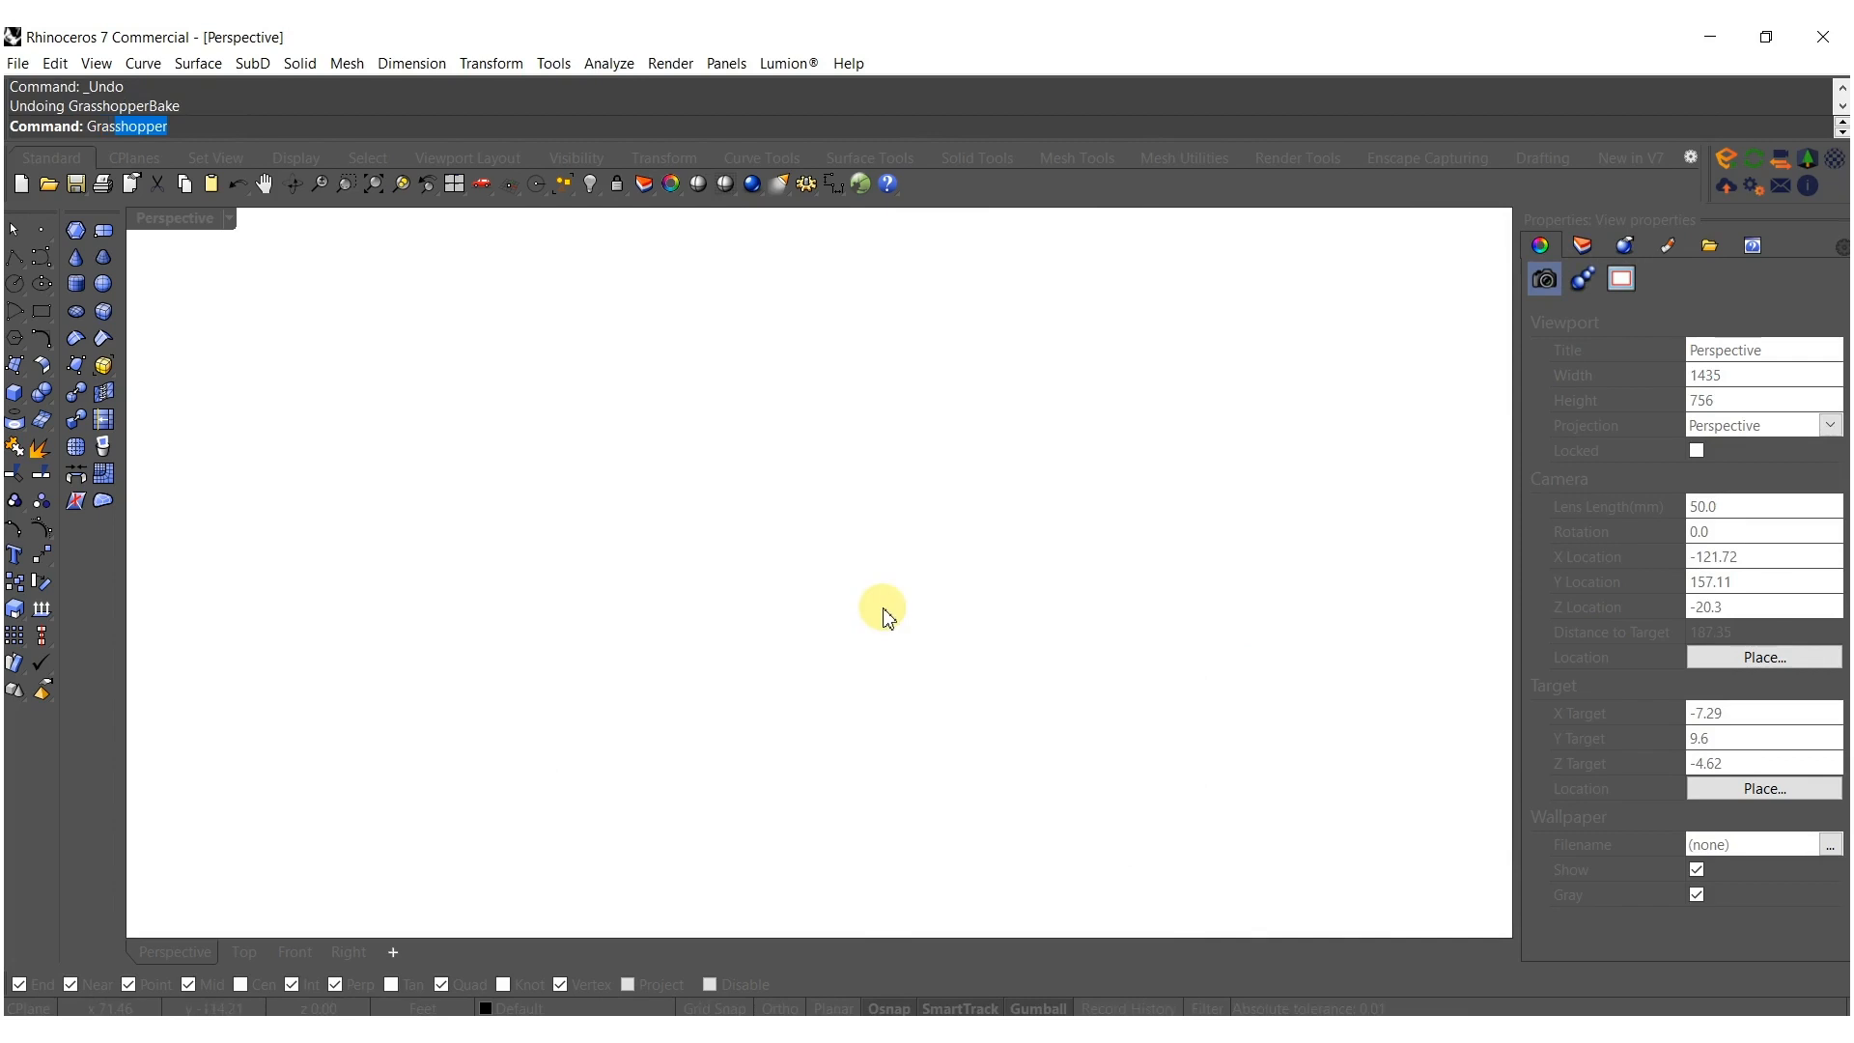
key("Return")
Set the Subdivide slider feeding QuadSub's N input to 7.
right_click_drag(1382, 612, 1576, 627)
scroll(1559, 622, "down", 5)
right_click_drag(1311, 611, 1493, 587)
scroll(1493, 587, "up", 3)
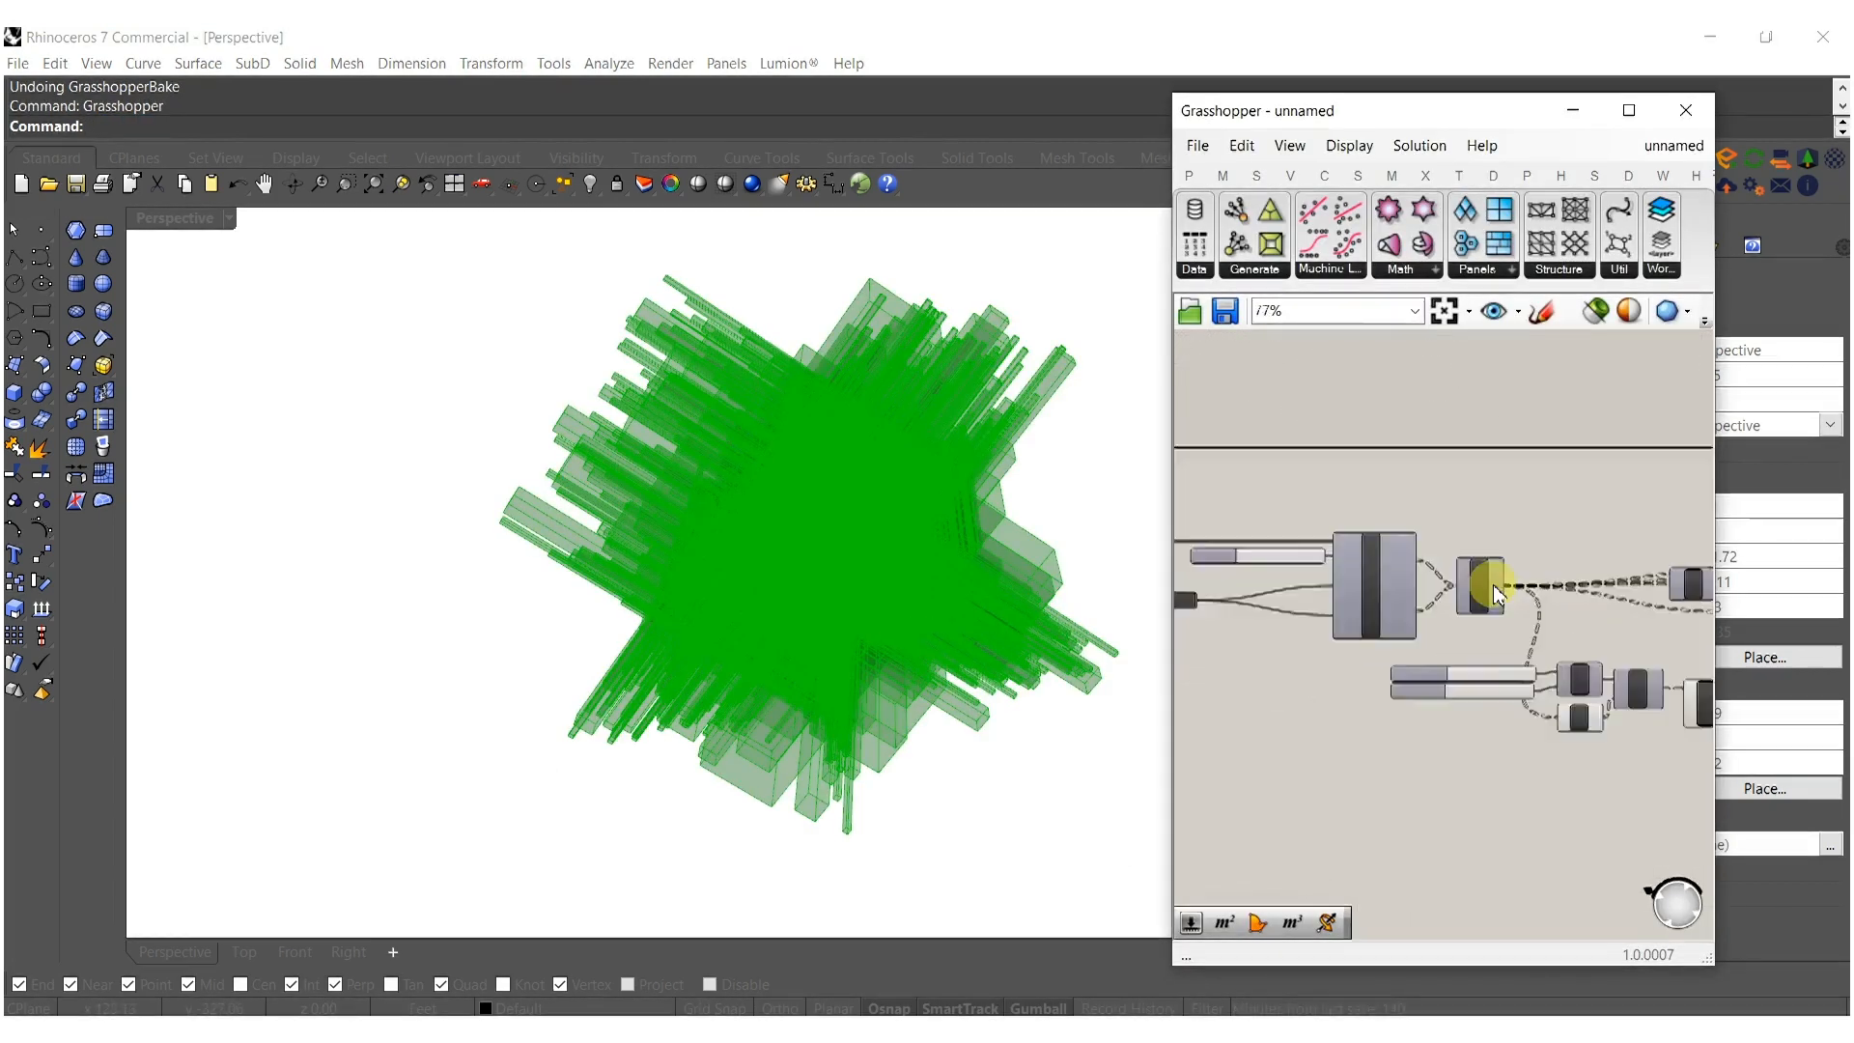
scroll(1495, 593, "up", 2)
scroll(1345, 538, "up", 2)
scroll(1333, 555, "up", 2)
double_click(1341, 556)
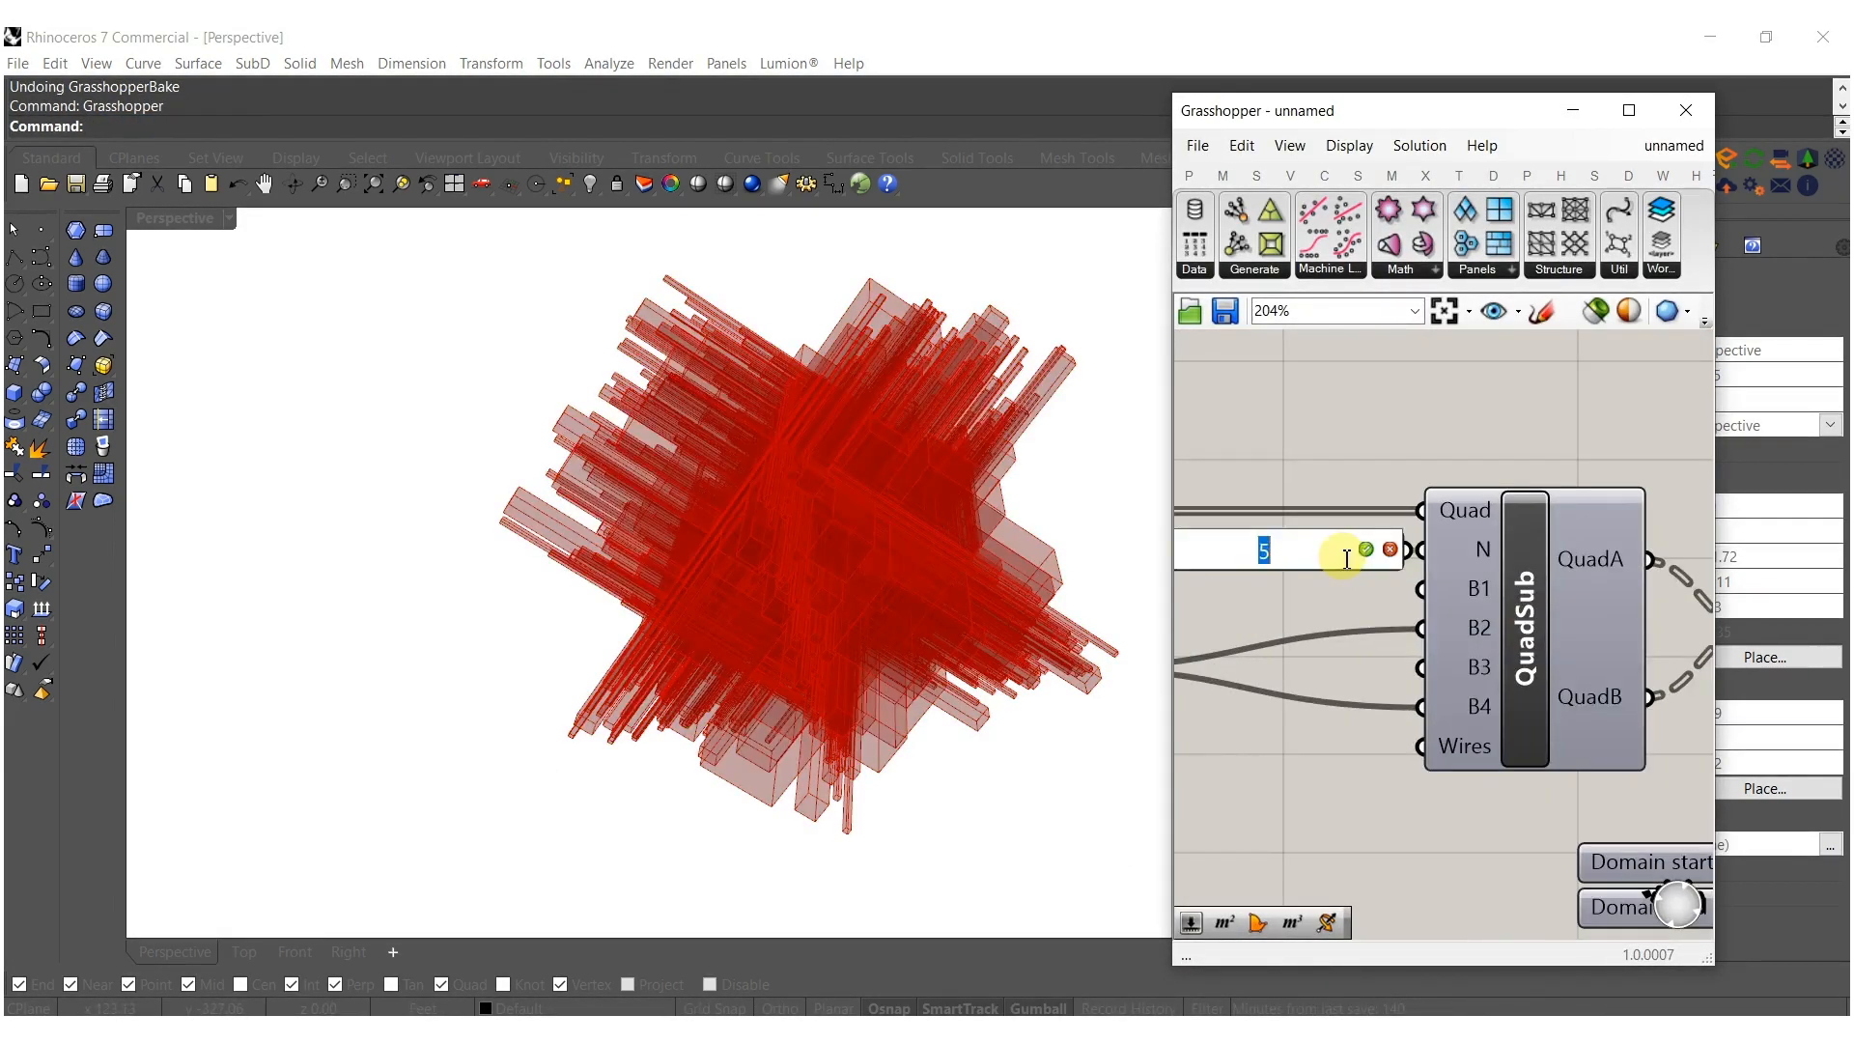
type("7")
key("Return")
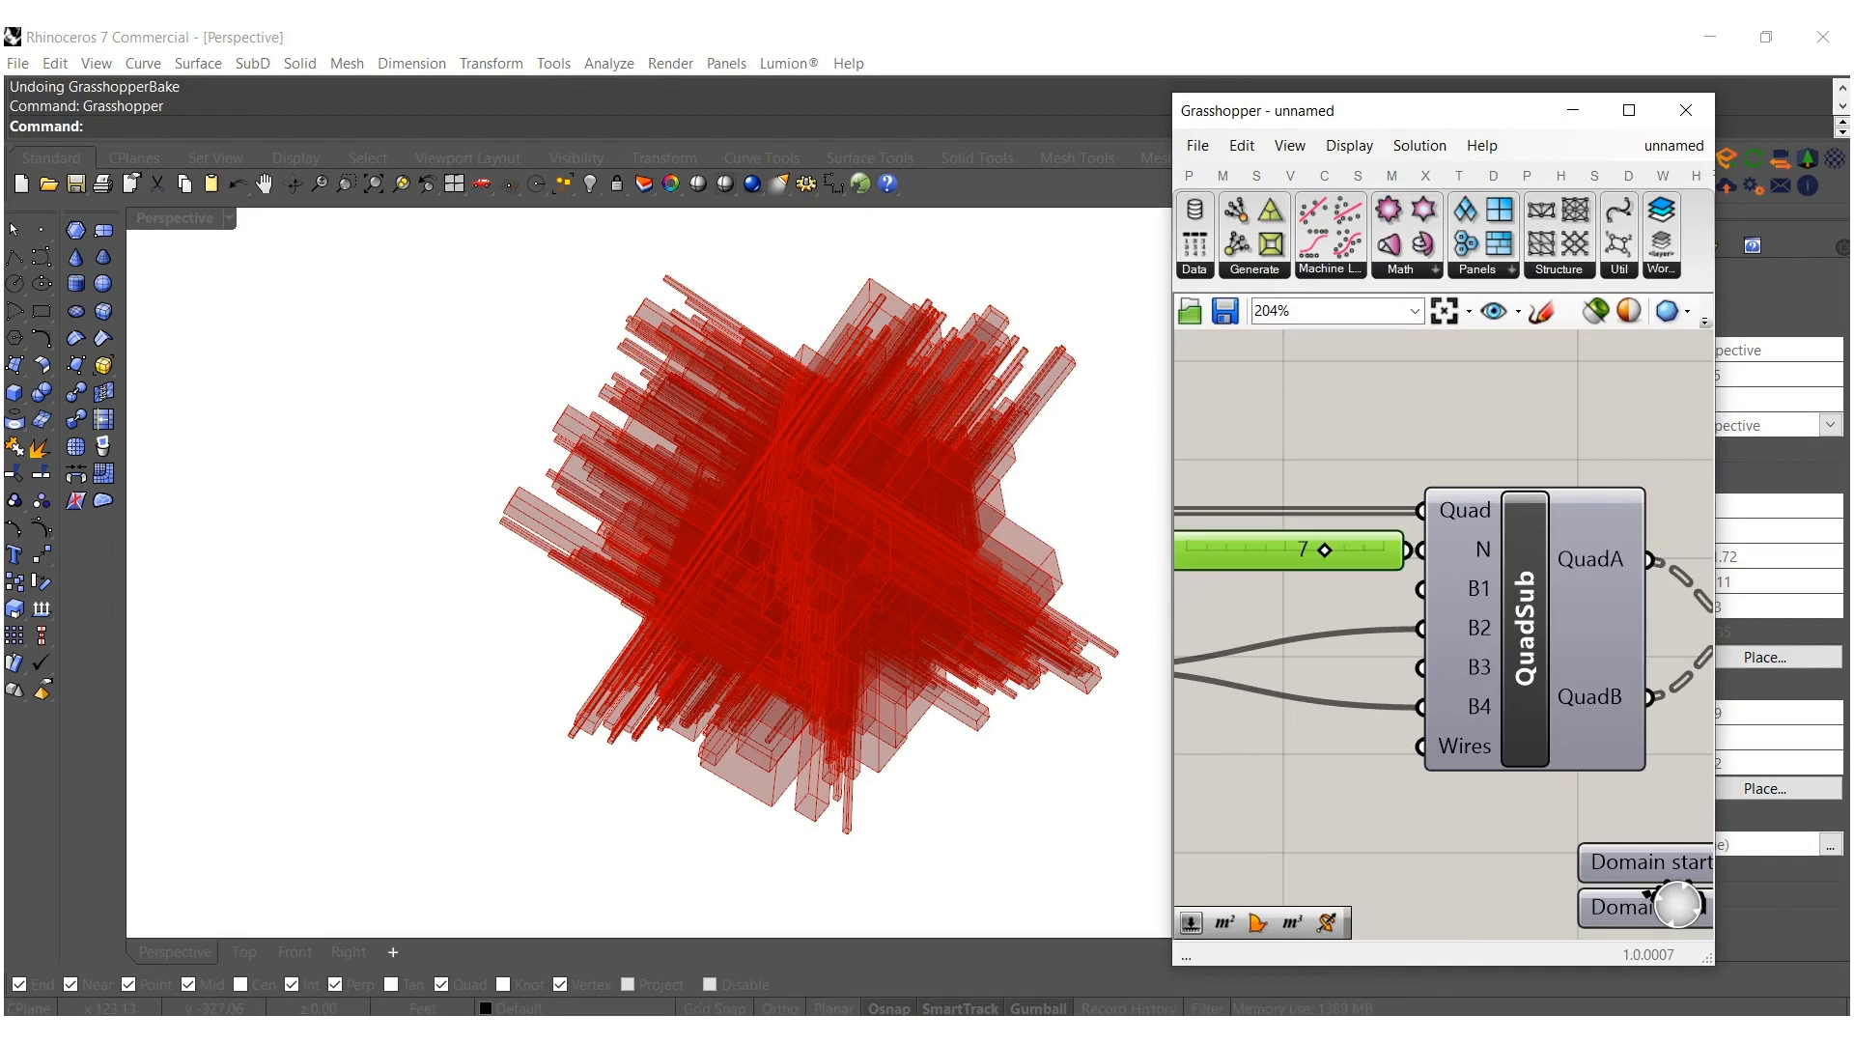
Bake the Scale component's output with the subdivision level of 7 into the Rhino model.
right_click_drag(1429, 579, 1363, 570)
scroll(1374, 541, "down", 6)
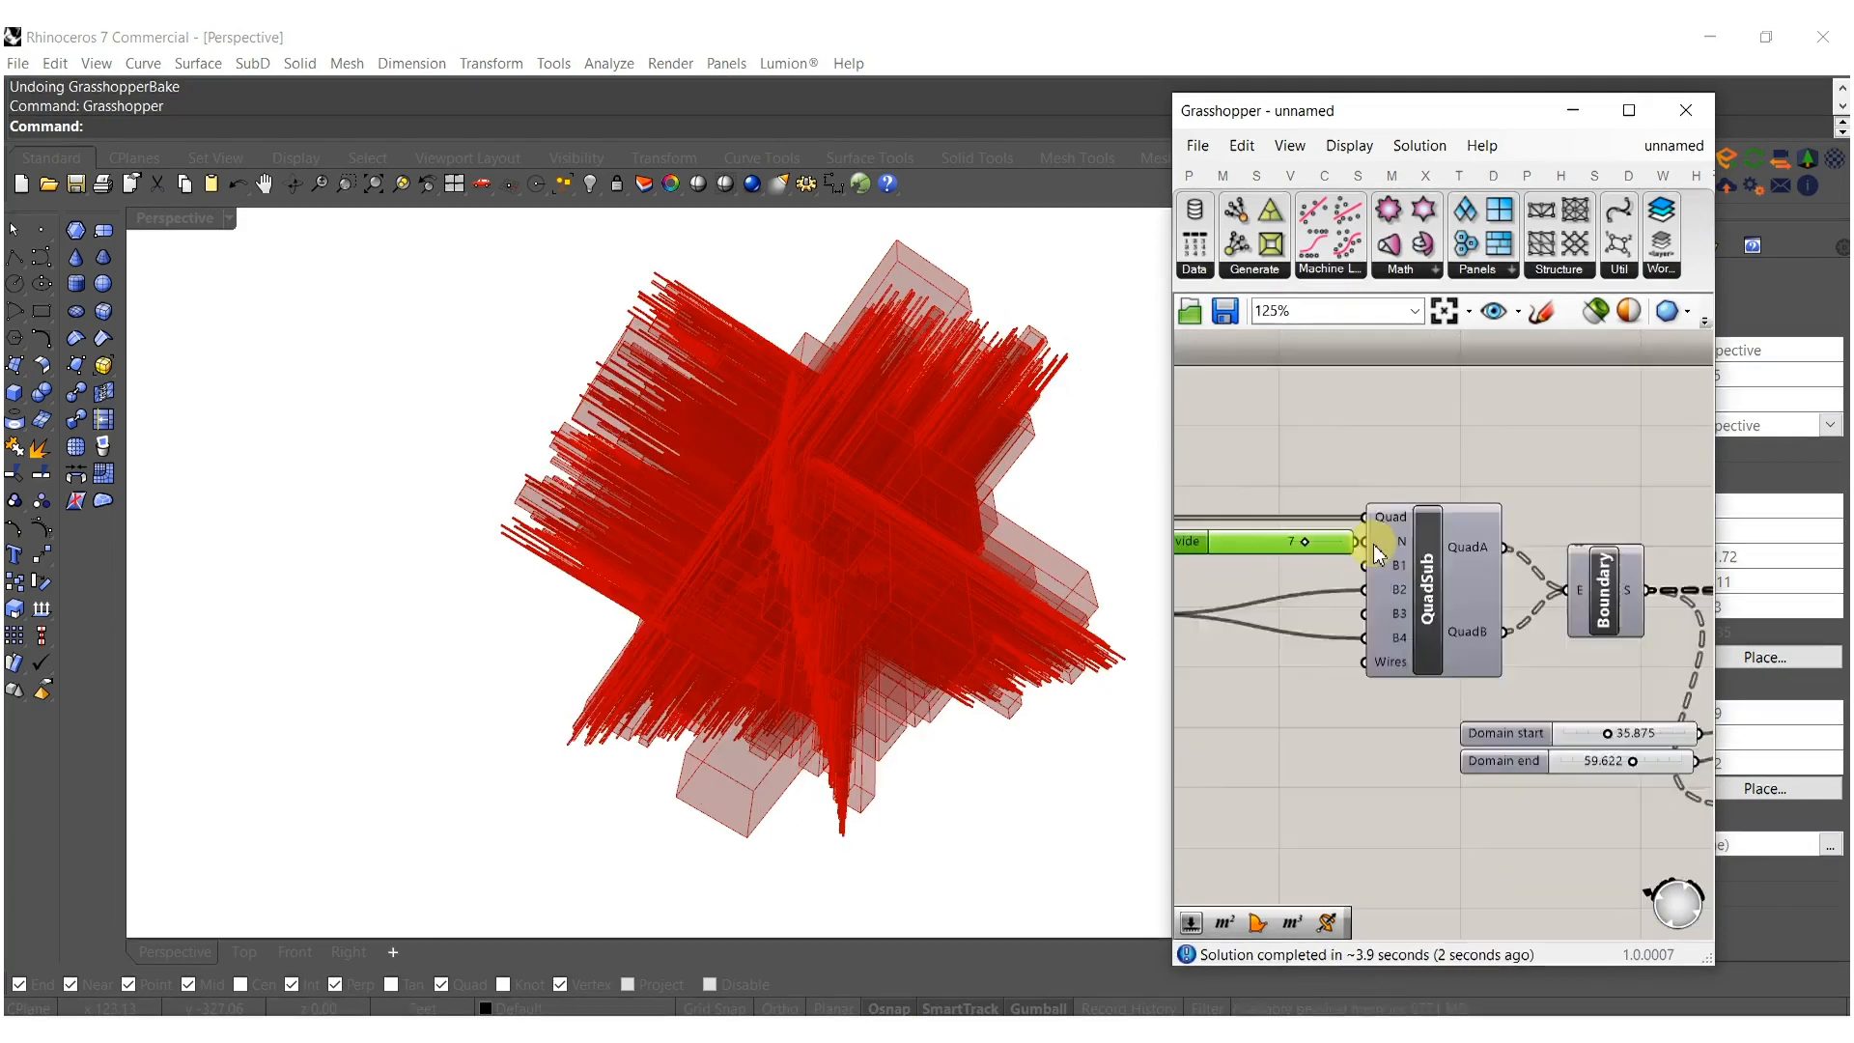
right_click_drag(1497, 638, 1294, 617)
right_click_drag(1612, 579, 1249, 571)
scroll(1535, 536, "up", 4)
scroll(1493, 537, "up", 2)
left_click(1462, 534)
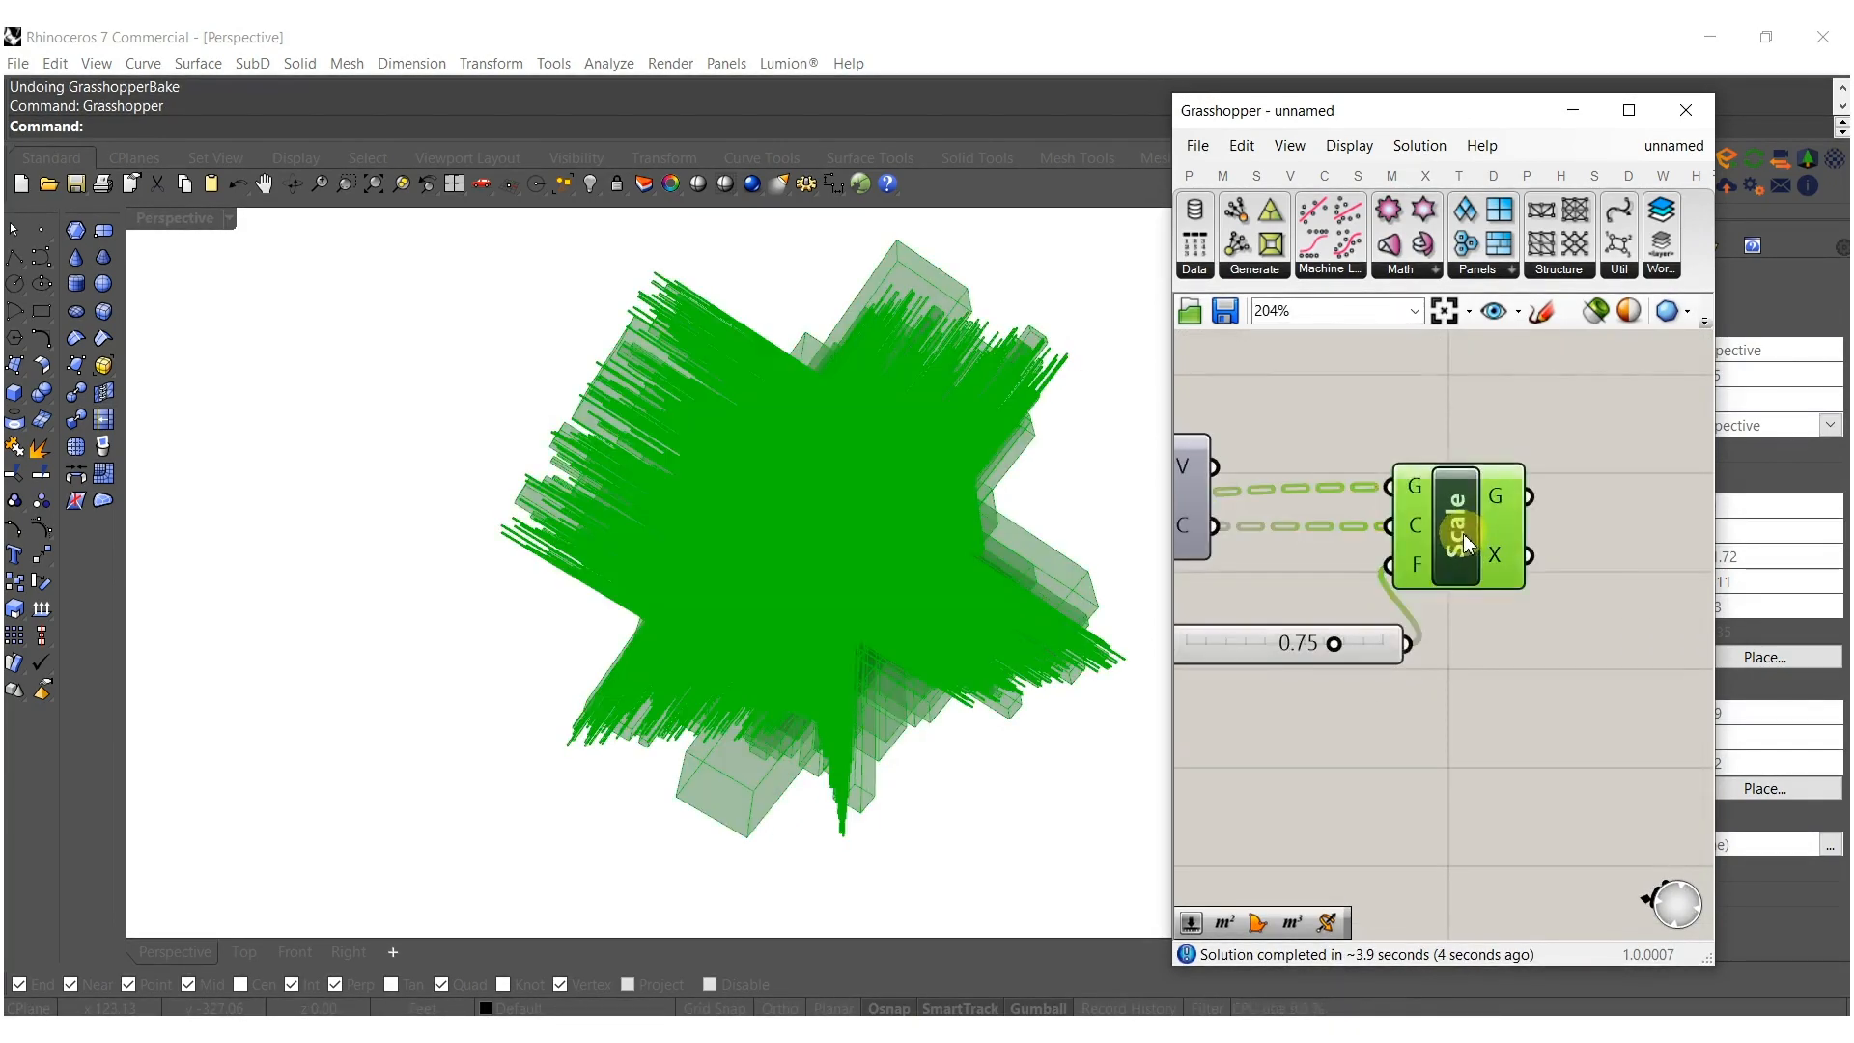
middle_click(1458, 536)
left_click(1533, 621)
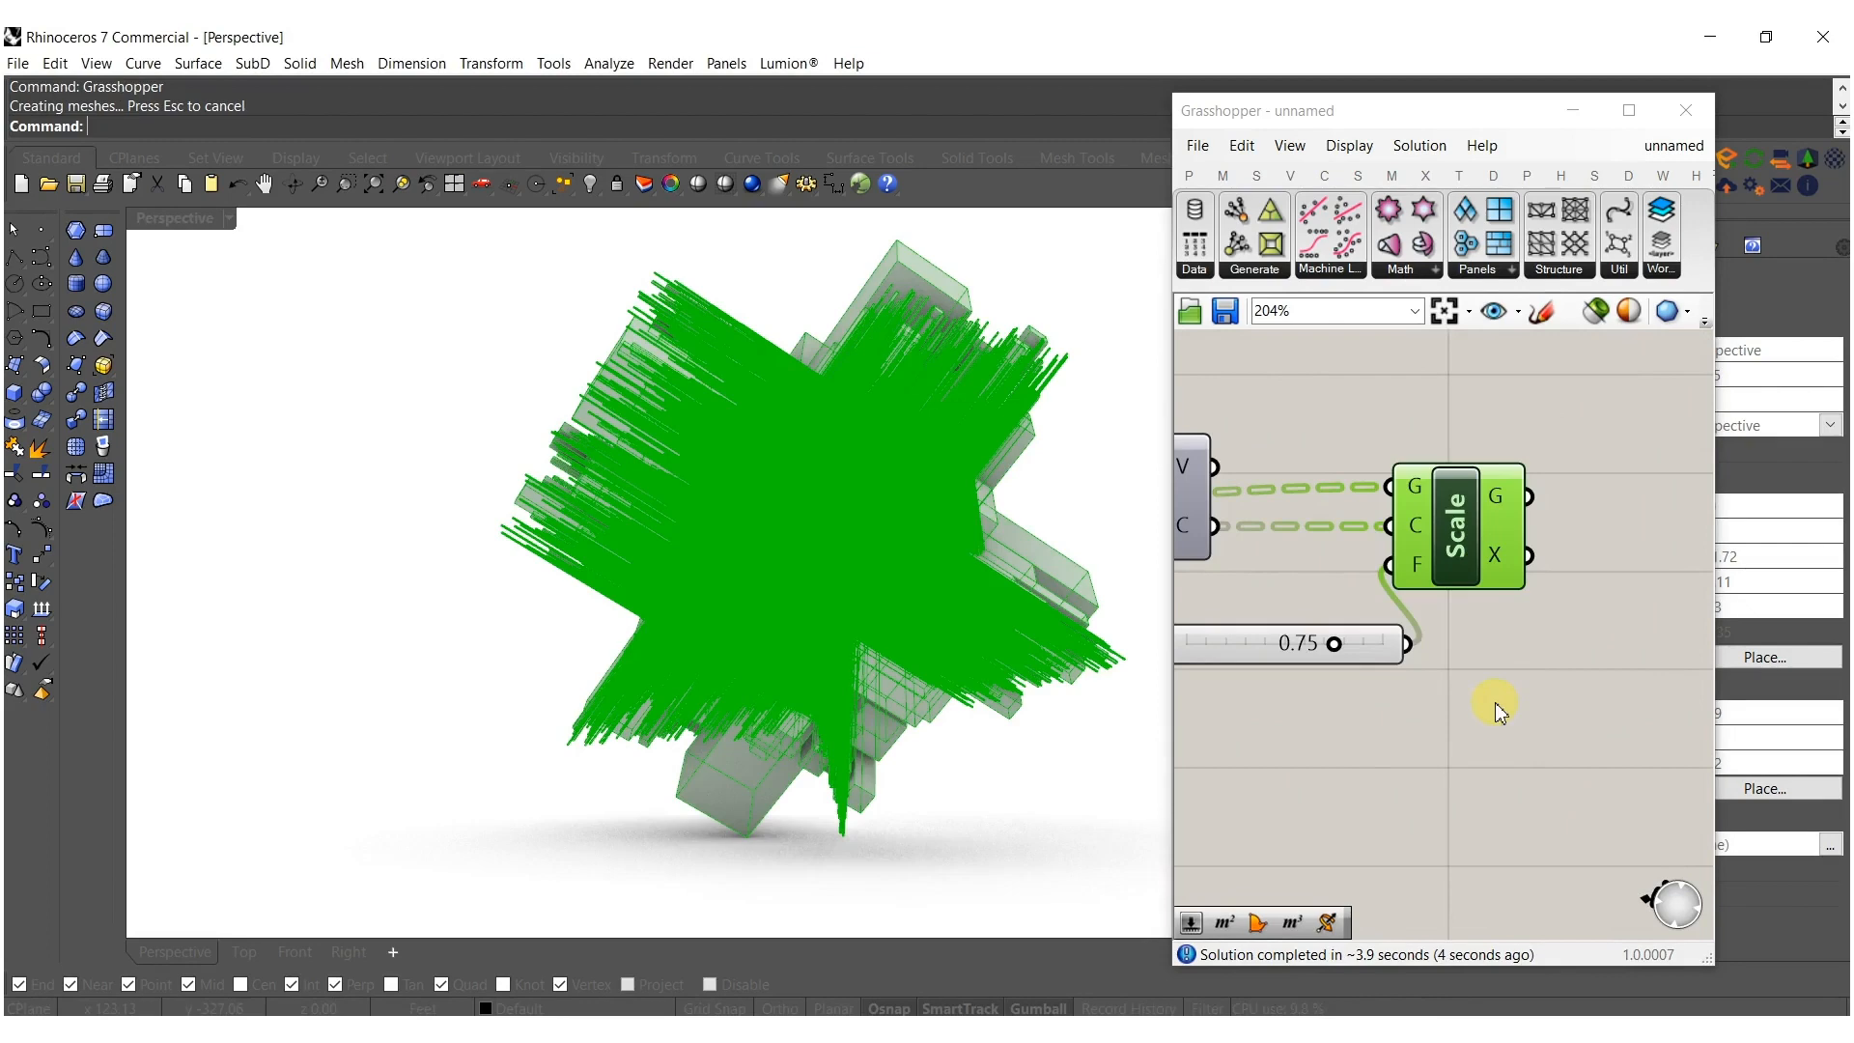
Close the Grasshopper window and view the finer baked subdivision from other angles.
left_click(1685, 110)
right_click_drag(1171, 609, 1262, 600)
right_click_drag(919, 662, 1204, 653)
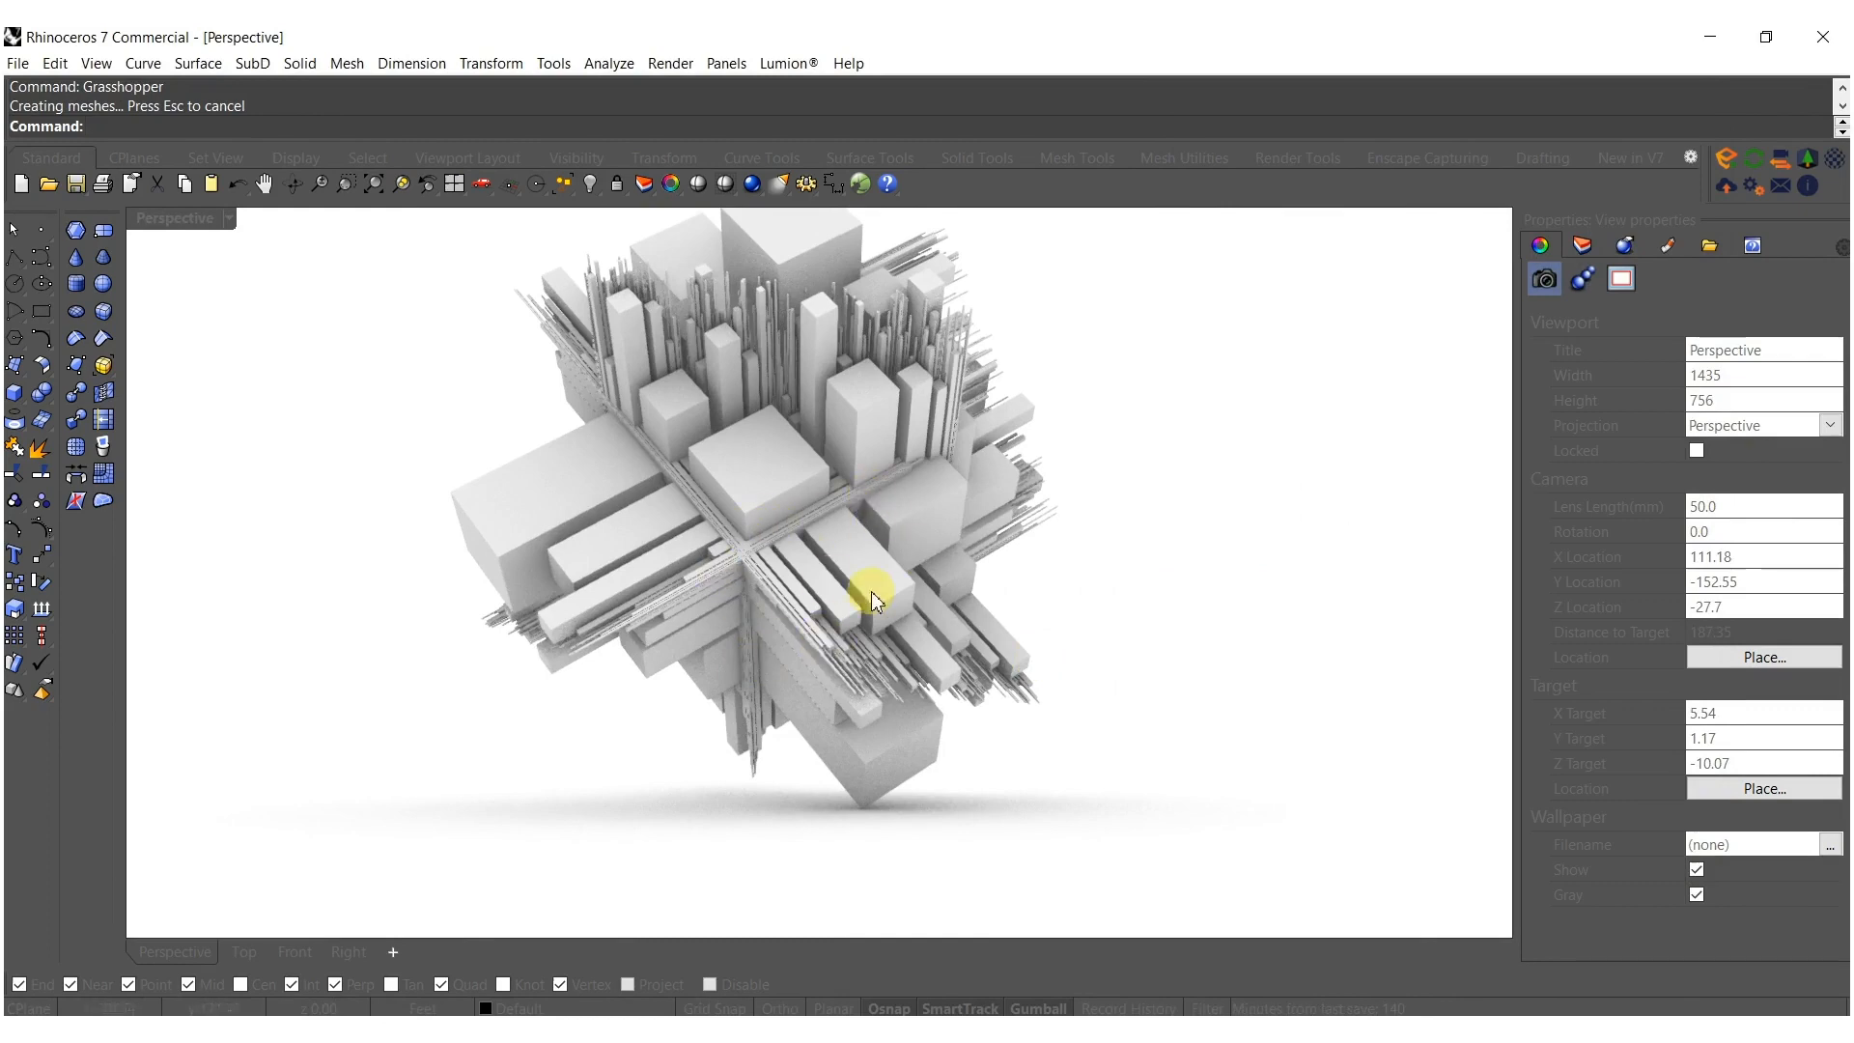
right_click_drag(880, 601, 948, 601)
Undo the bake of the level 7 subdivision and reopen the Grasshopper window.
key("ctrl+z")
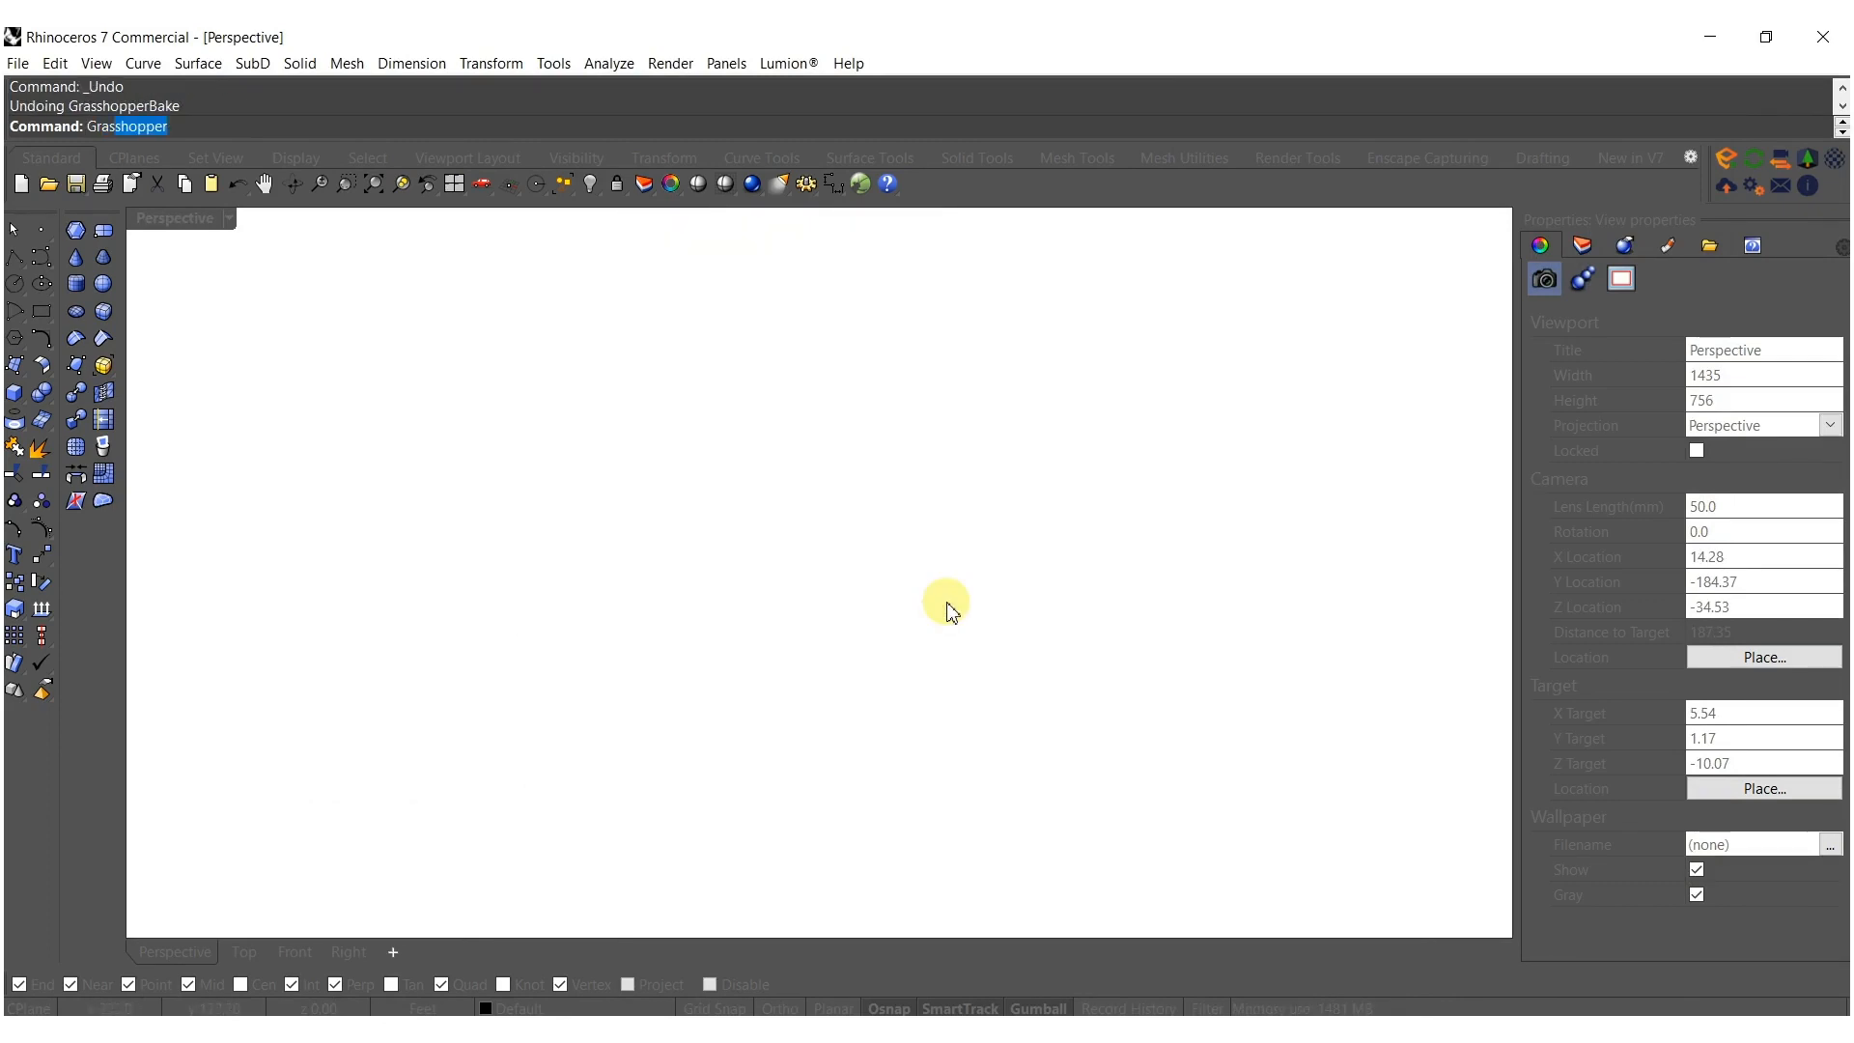
key("Return")
Connect the False toggle to QuadSub's B3 input and disconnect it from B4.
scroll(1489, 604, "down", 7)
right_click_drag(1246, 656, 1539, 663)
right_click_drag(1340, 595, 1496, 608)
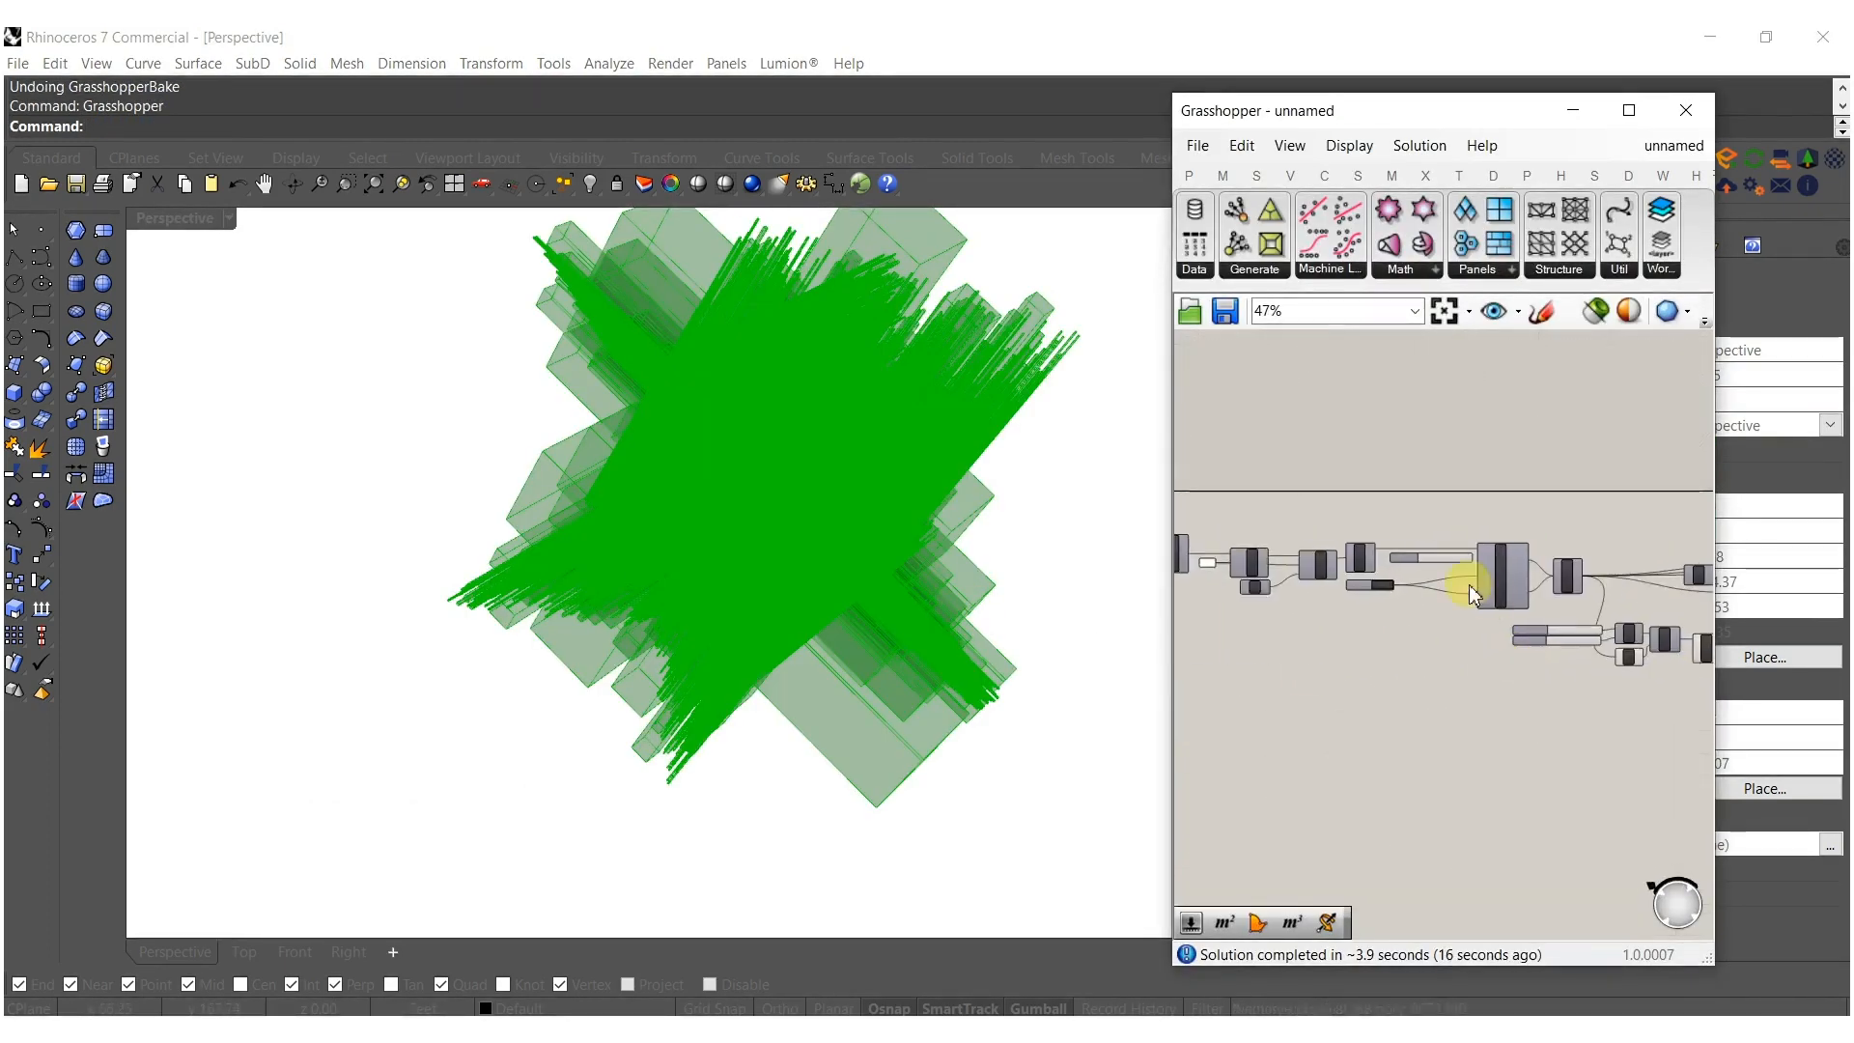
scroll(1491, 604, "up", 5)
left_click_drag(1478, 609, 1481, 582)
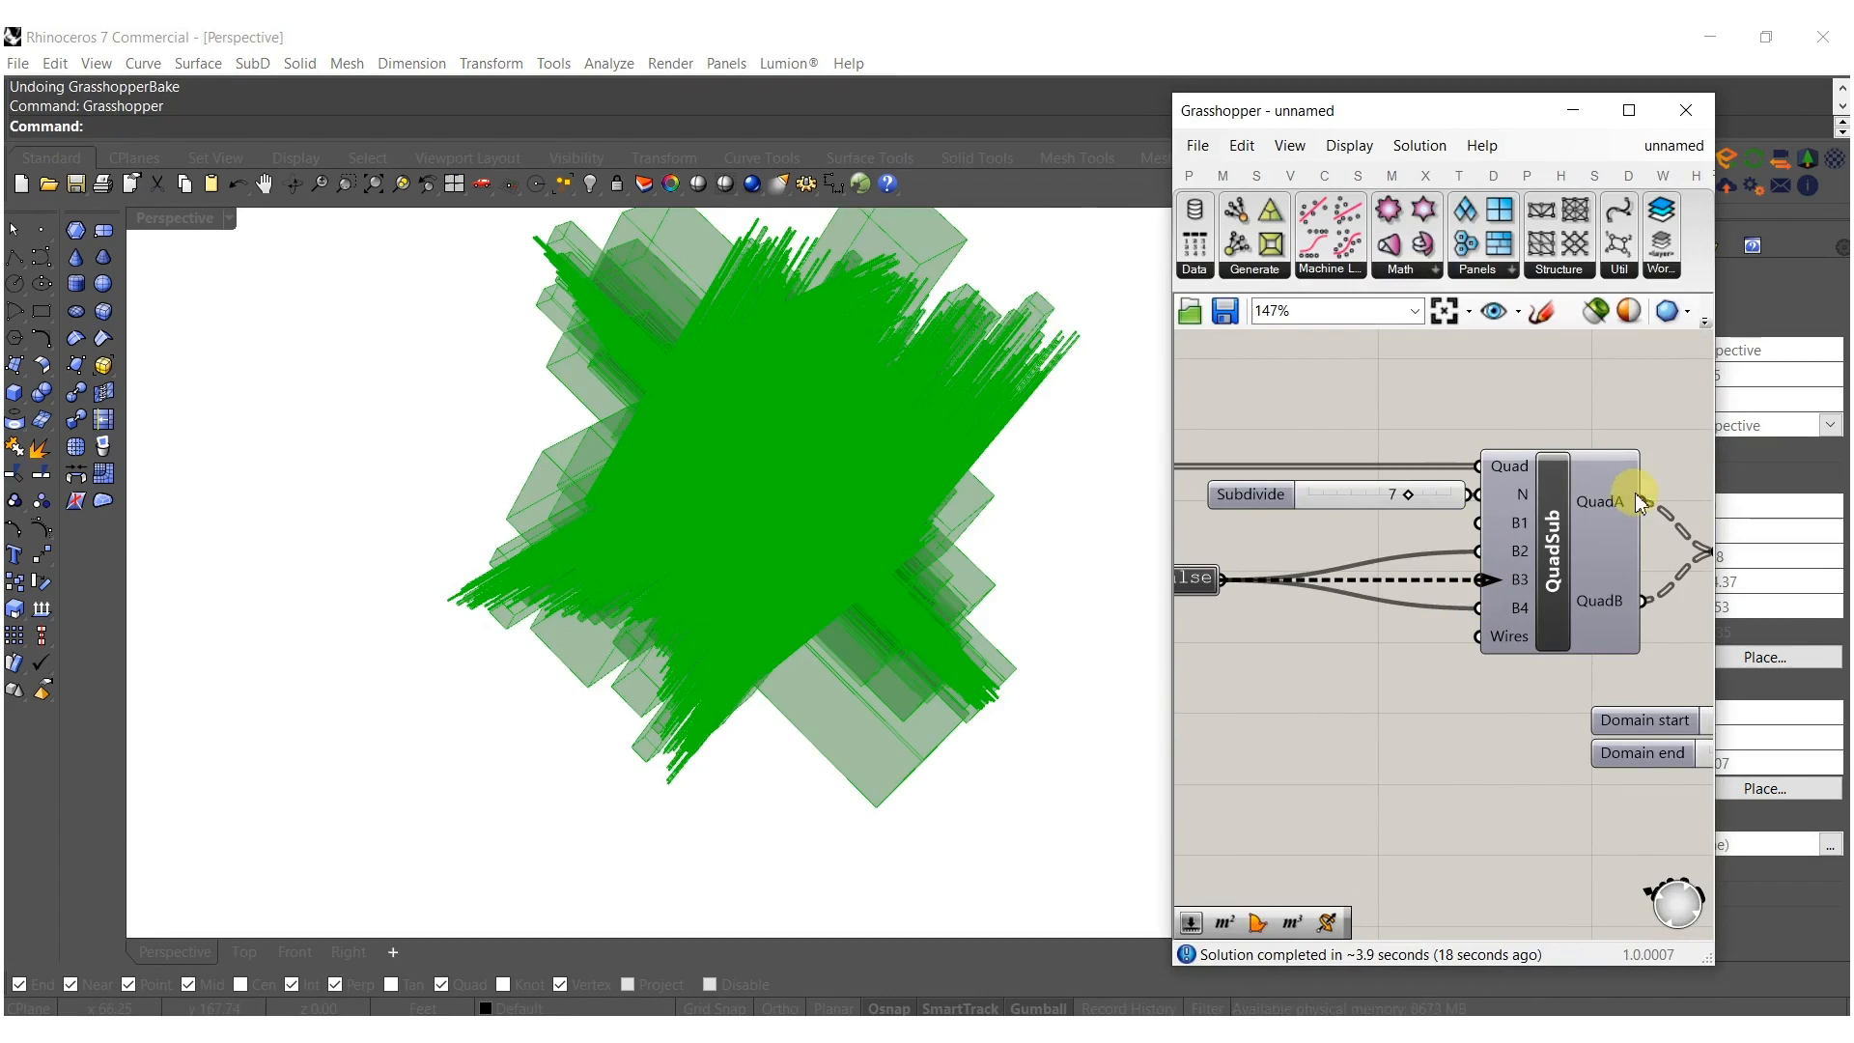
left_click_drag(1488, 605, 1425, 621)
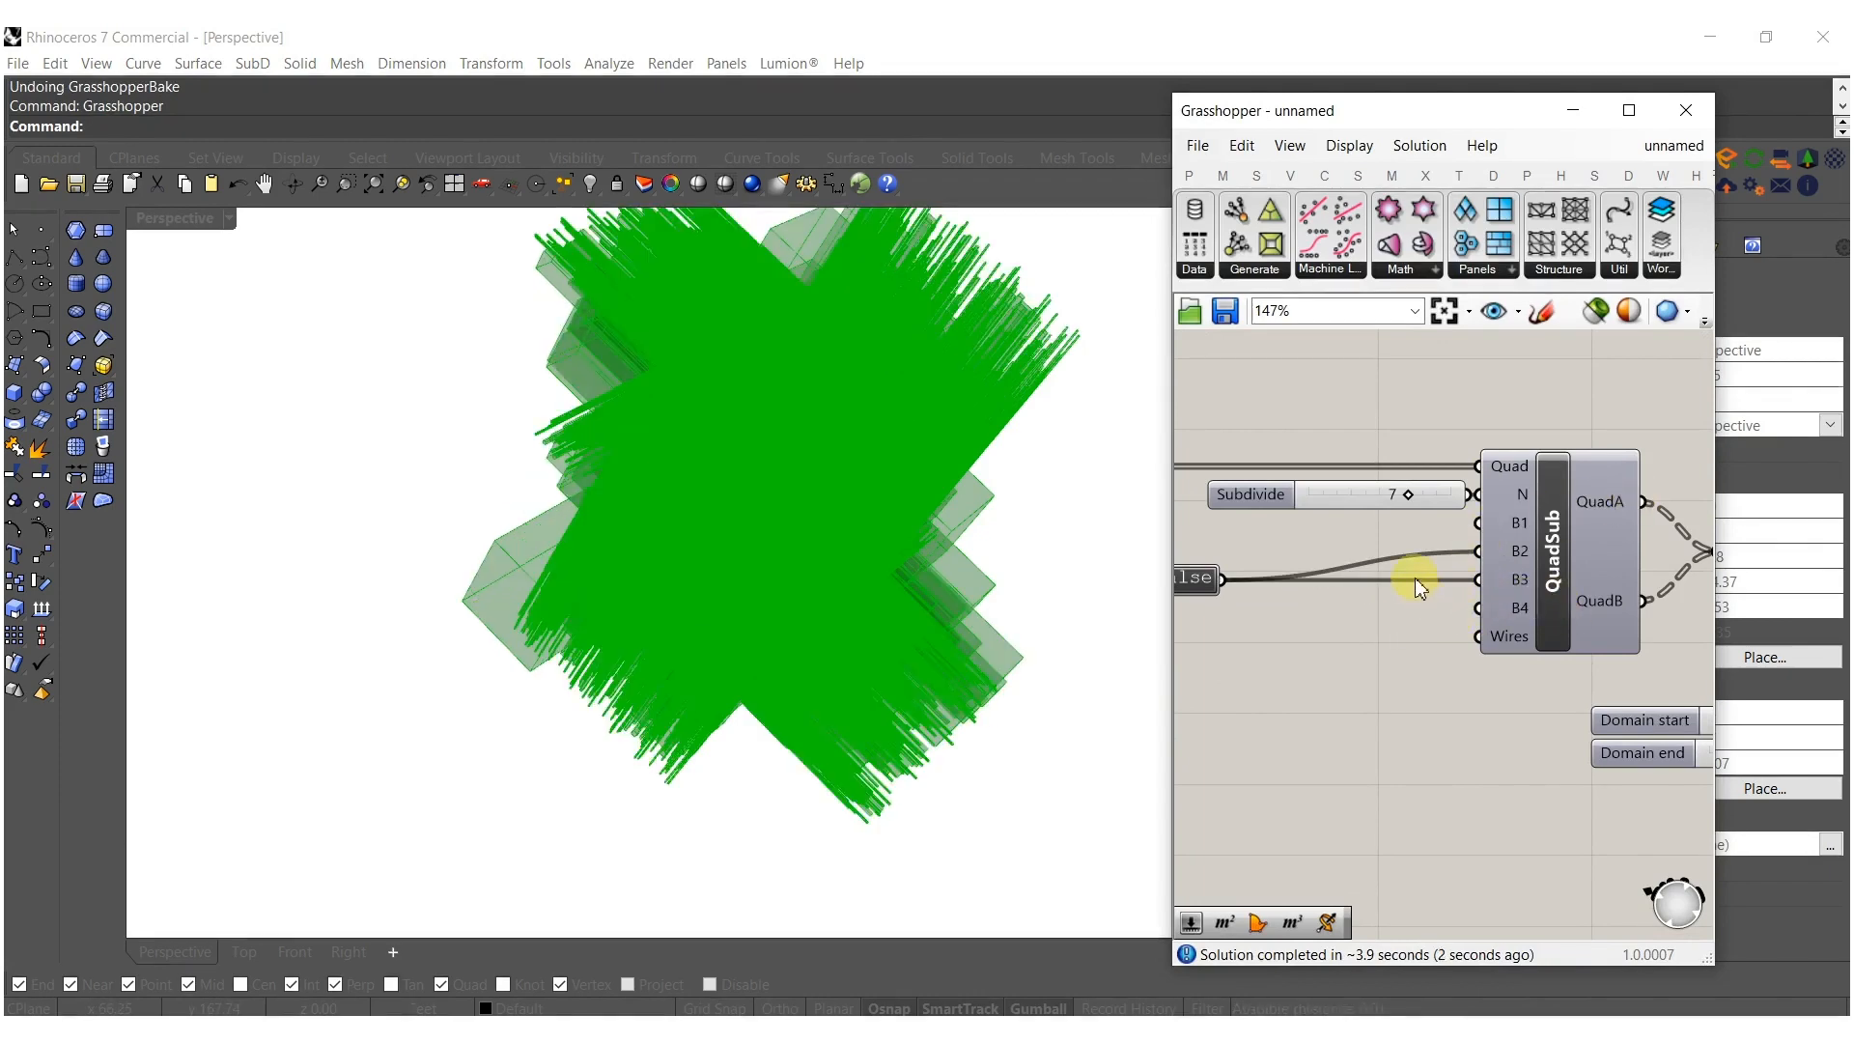
Set the Subdivide slider feeding QuadSub's N input to 6.
scroll(1416, 577, "down", 3)
scroll(1439, 549, "up", 5)
double_click(1512, 583)
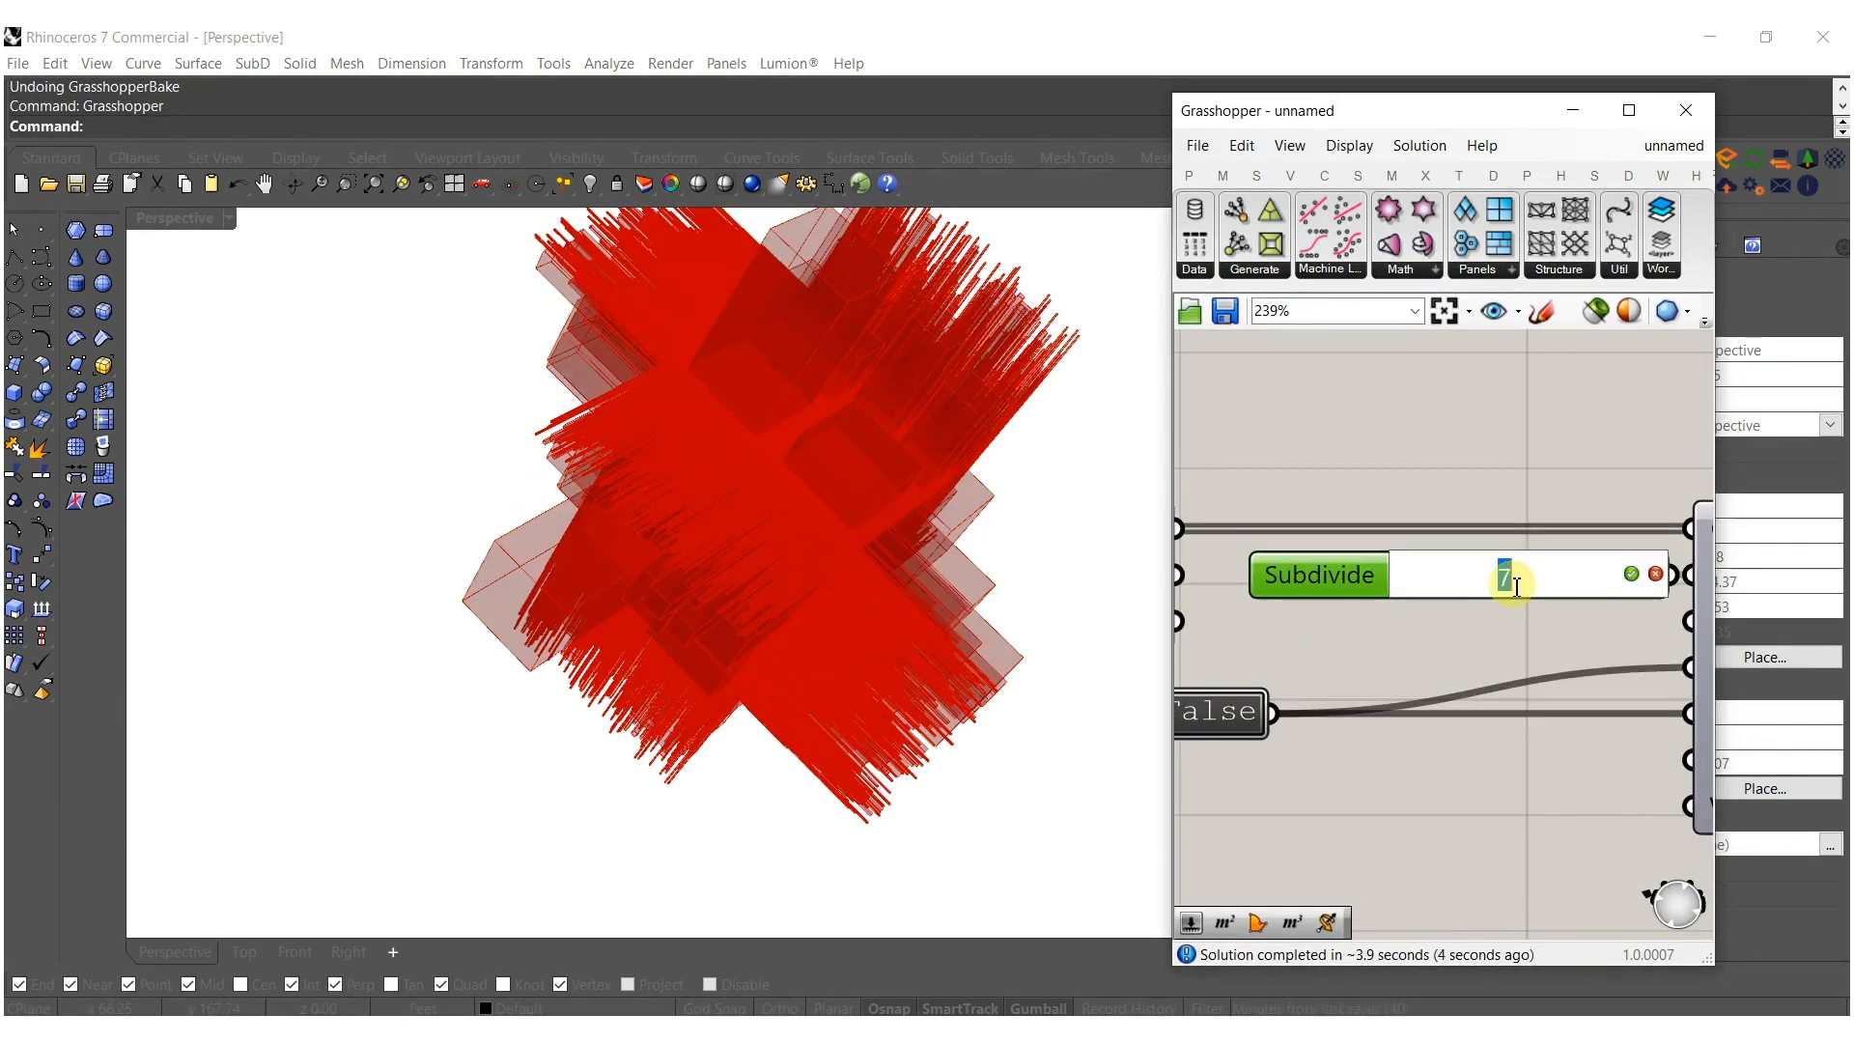
type("6")
key("Return")
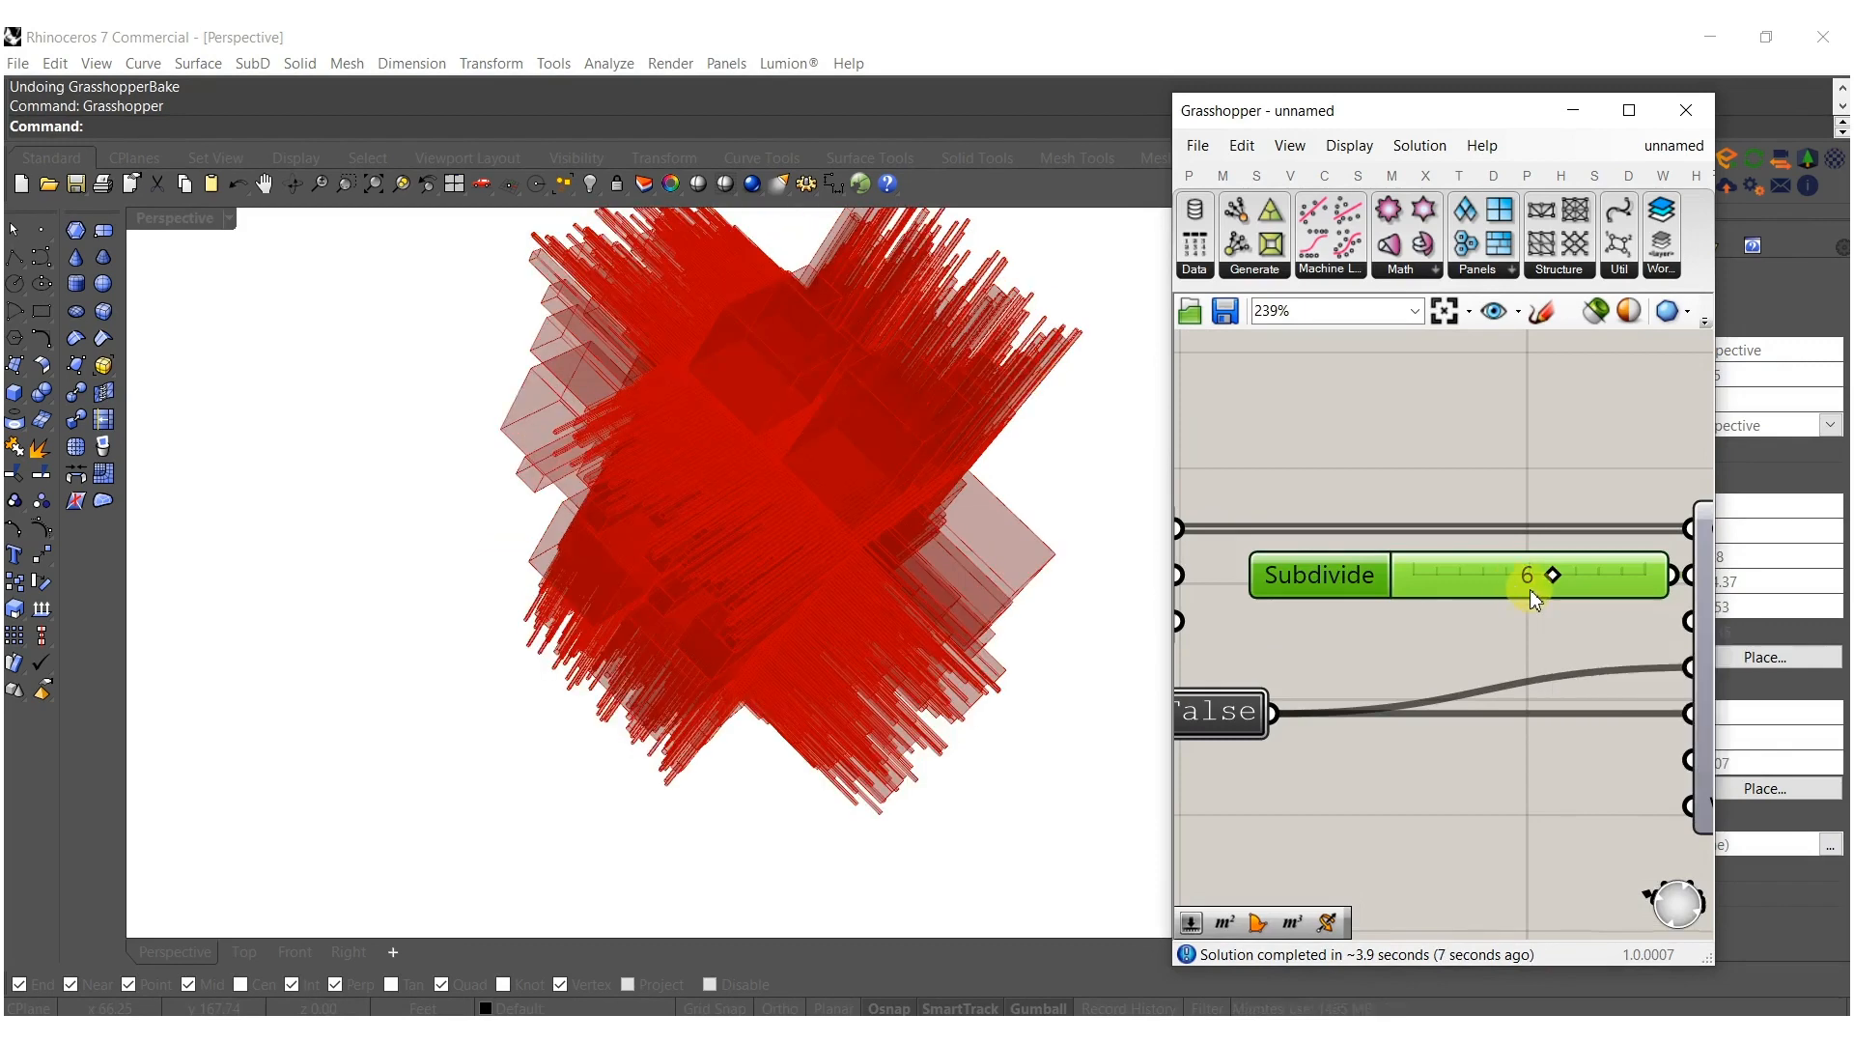
Bake the Scale component's geometry with the B2 and B3 toggle wiring into the Rhino model.
scroll(1529, 589, "down", 6)
right_click_drag(1378, 606, 1265, 632)
scroll(1545, 666, "up", 5)
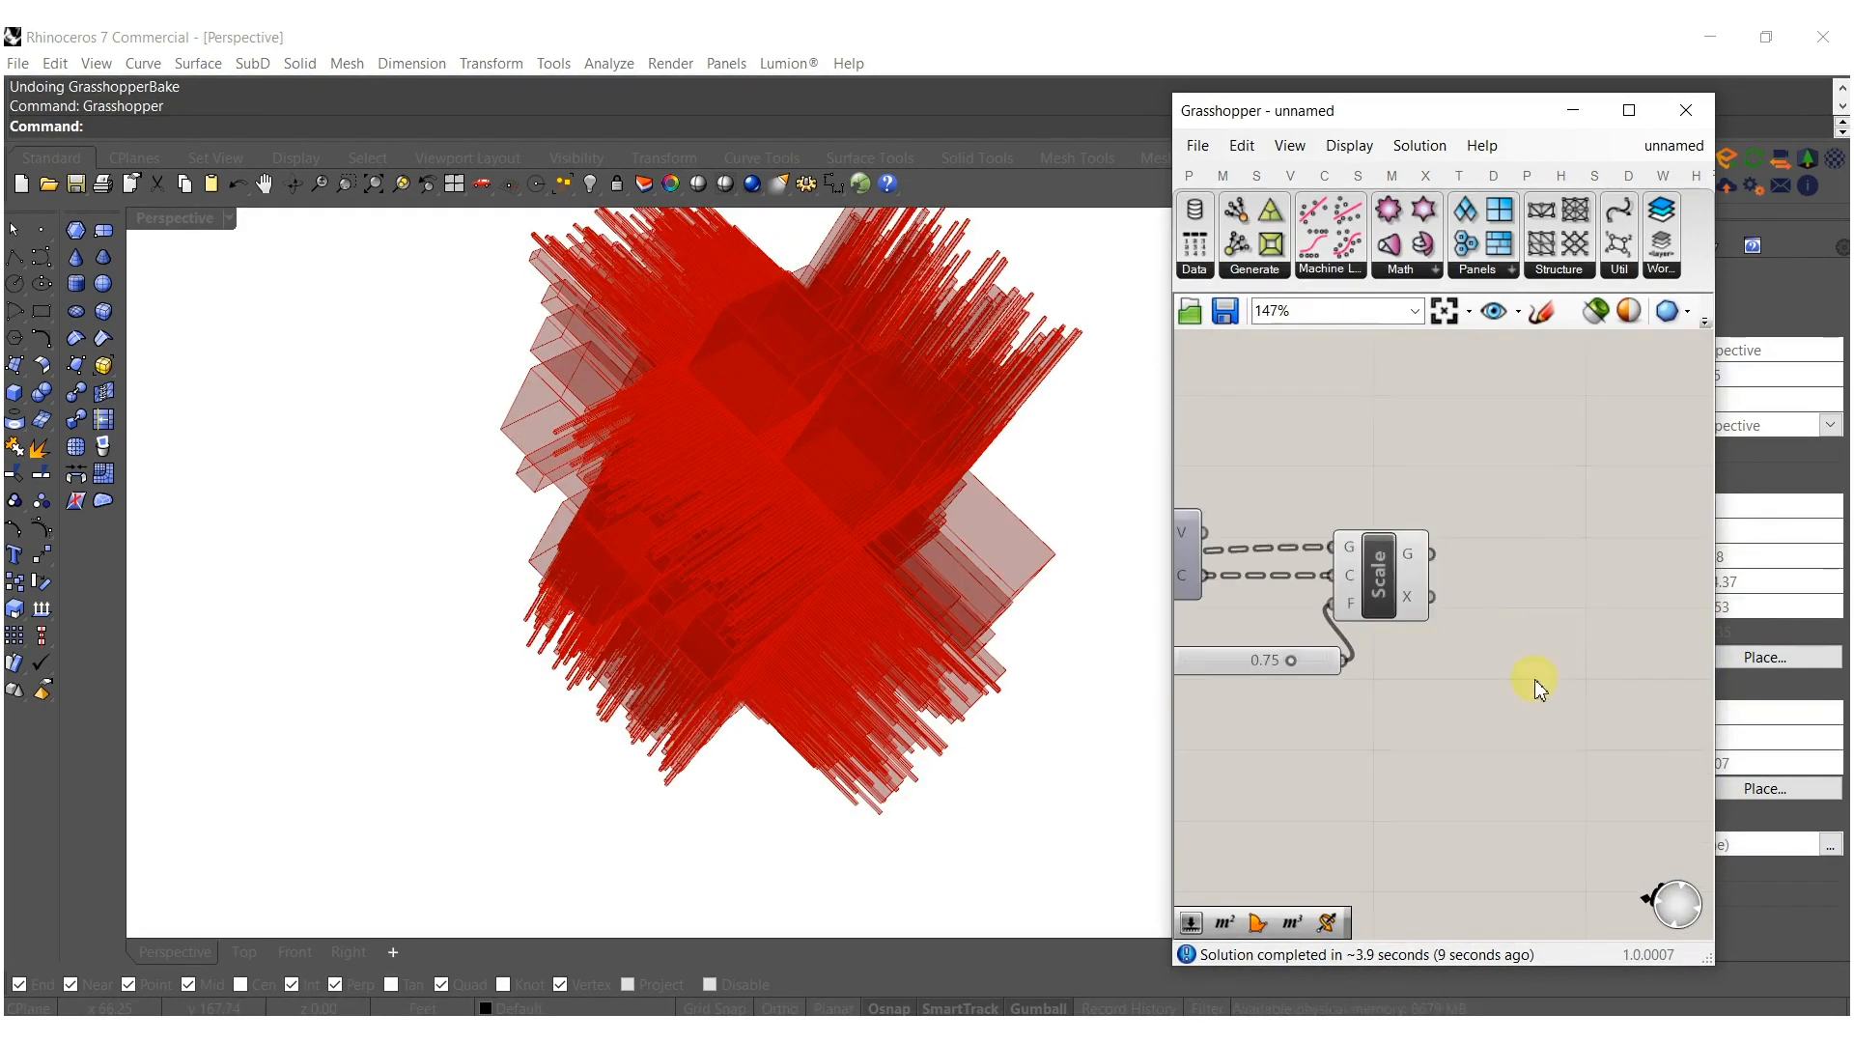
left_click(1386, 565)
middle_click(1388, 569)
left_click(1449, 616)
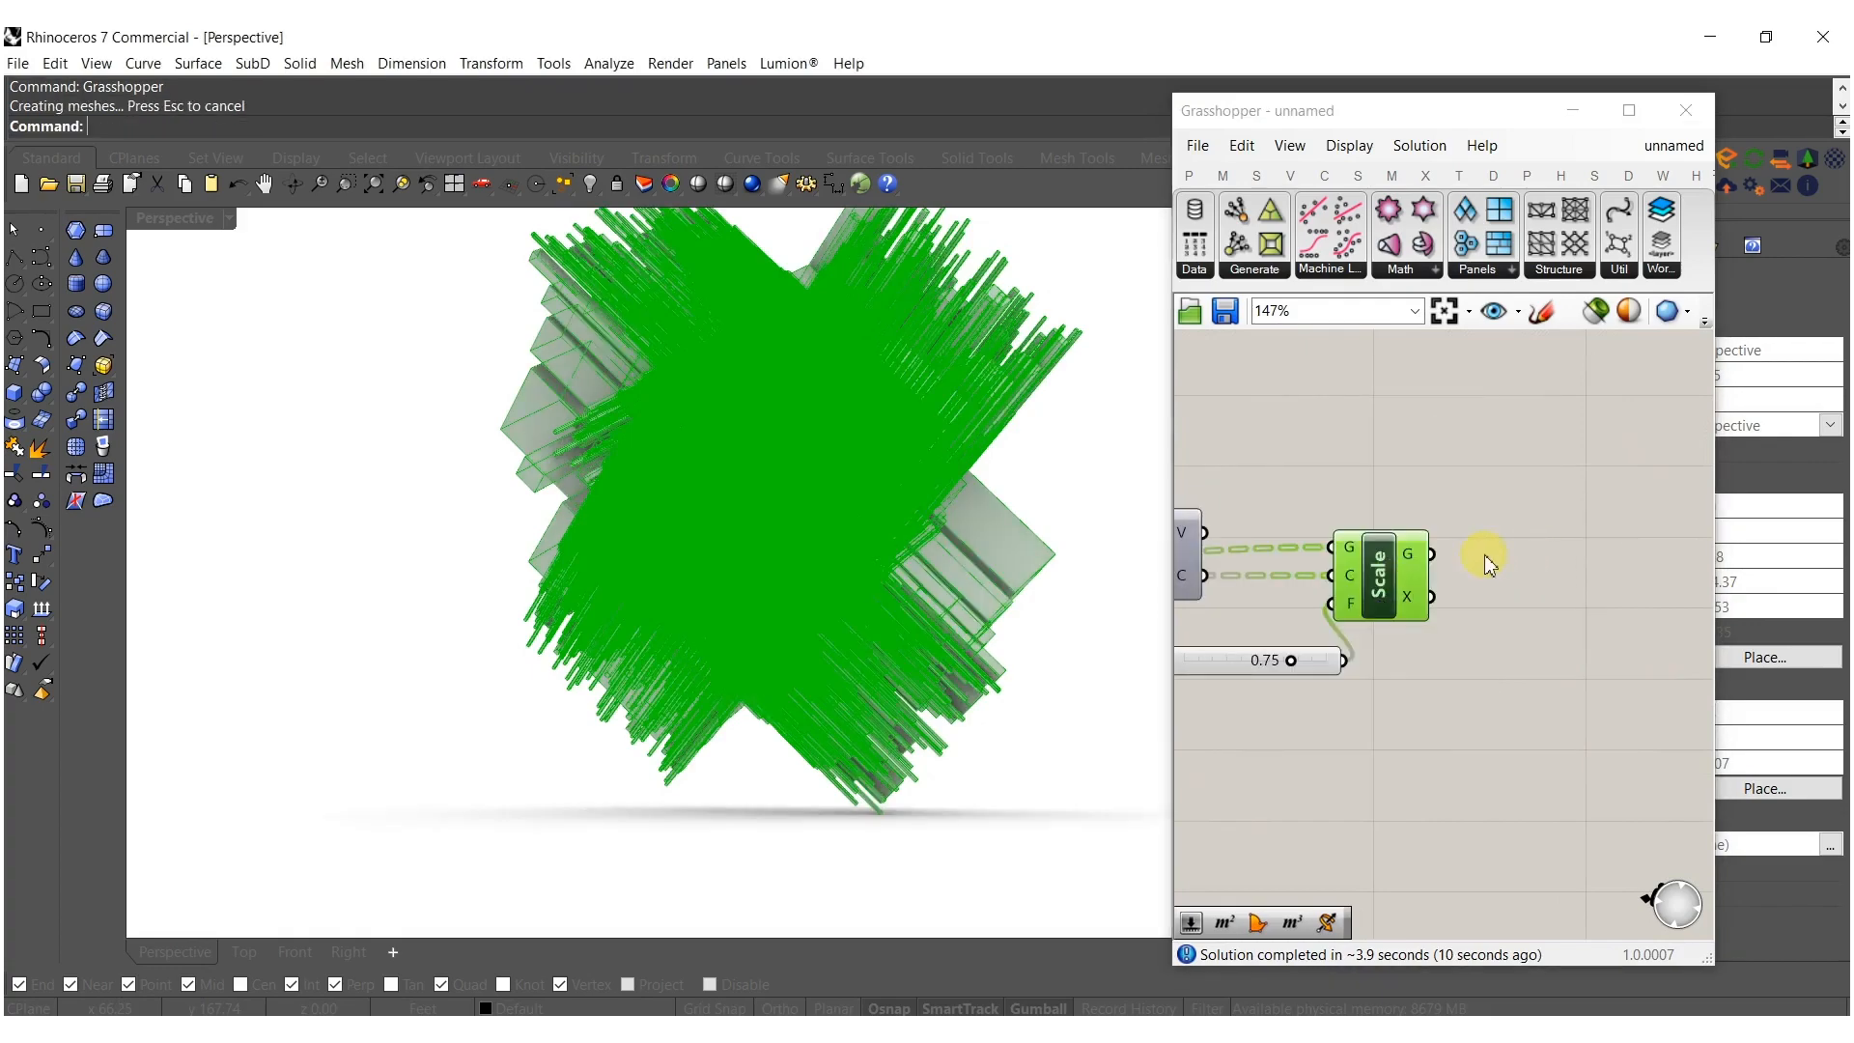
Close the Grasshopper window and view the baked B3 variation from several angles.
left_click(1688, 114)
right_click_drag(1059, 599, 703, 613)
right_click_drag(935, 608, 996, 513)
right_click_drag(848, 496, 900, 538)
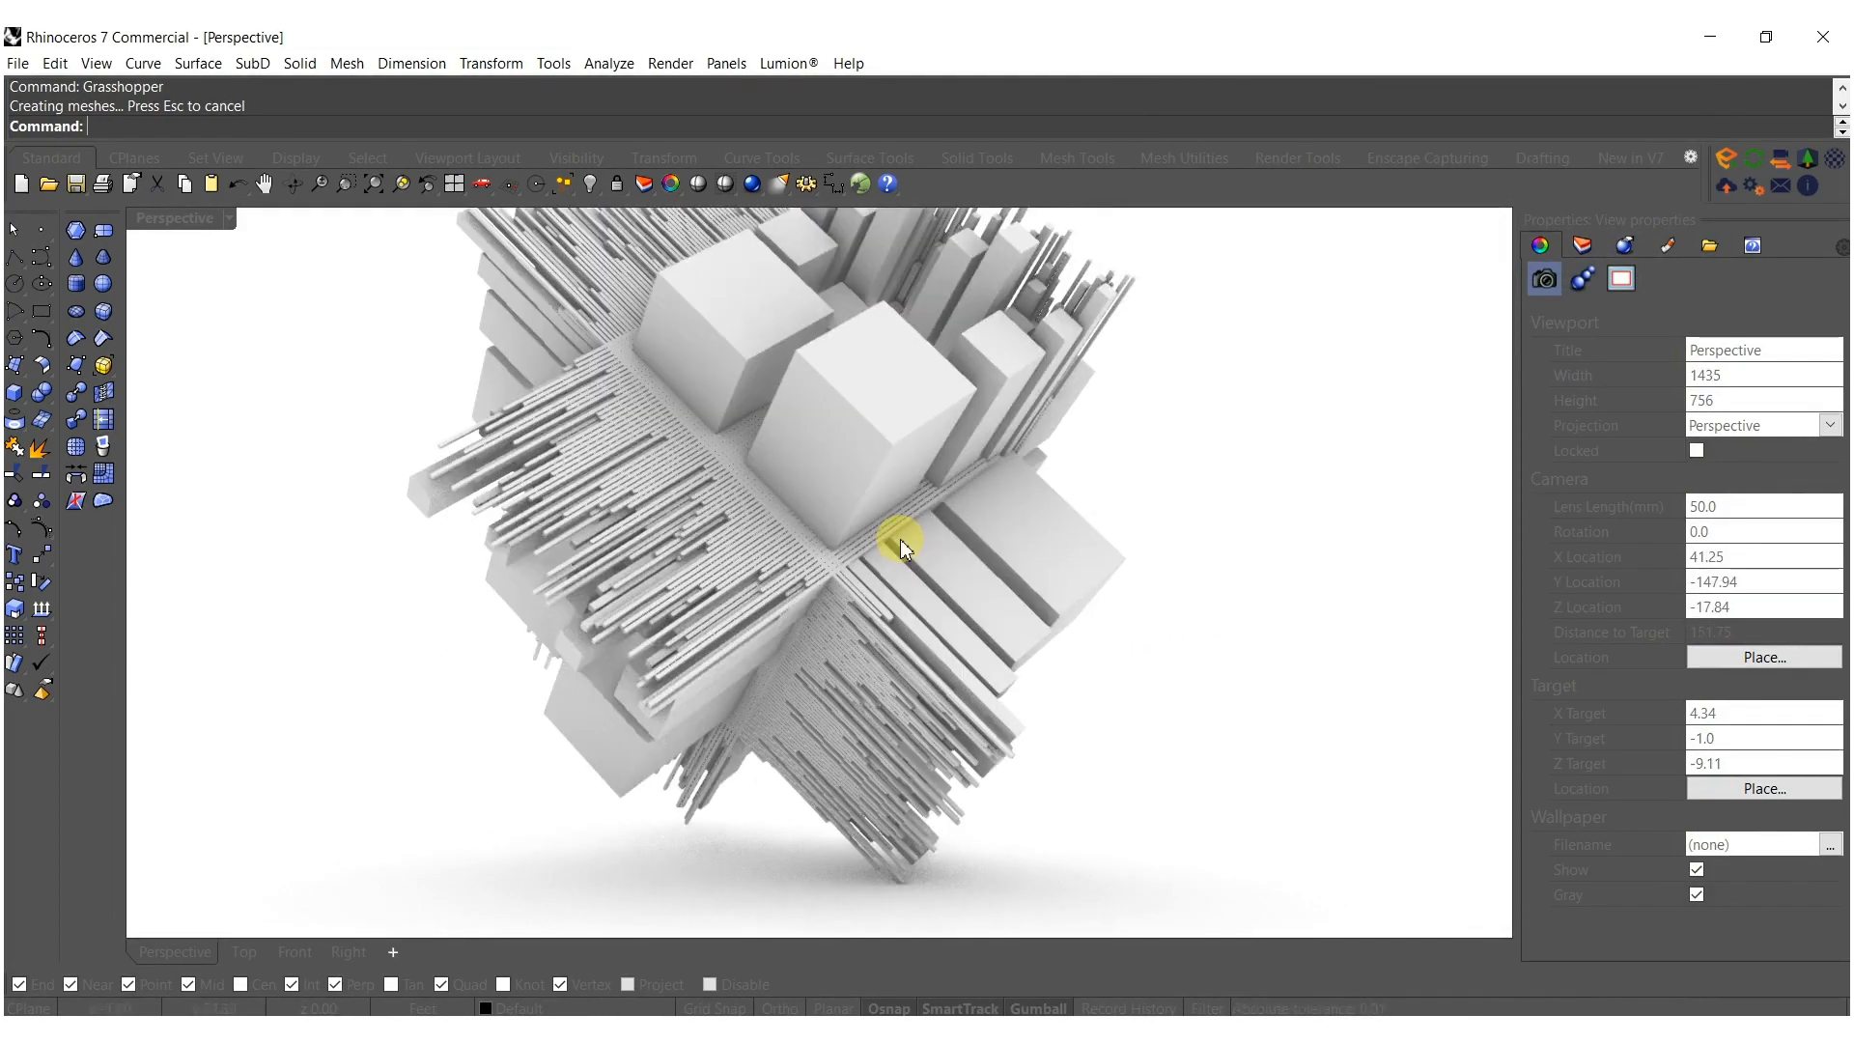
Undo the bake of the B3 variation and reopen the Grasshopper window.
key("ctrl+z")
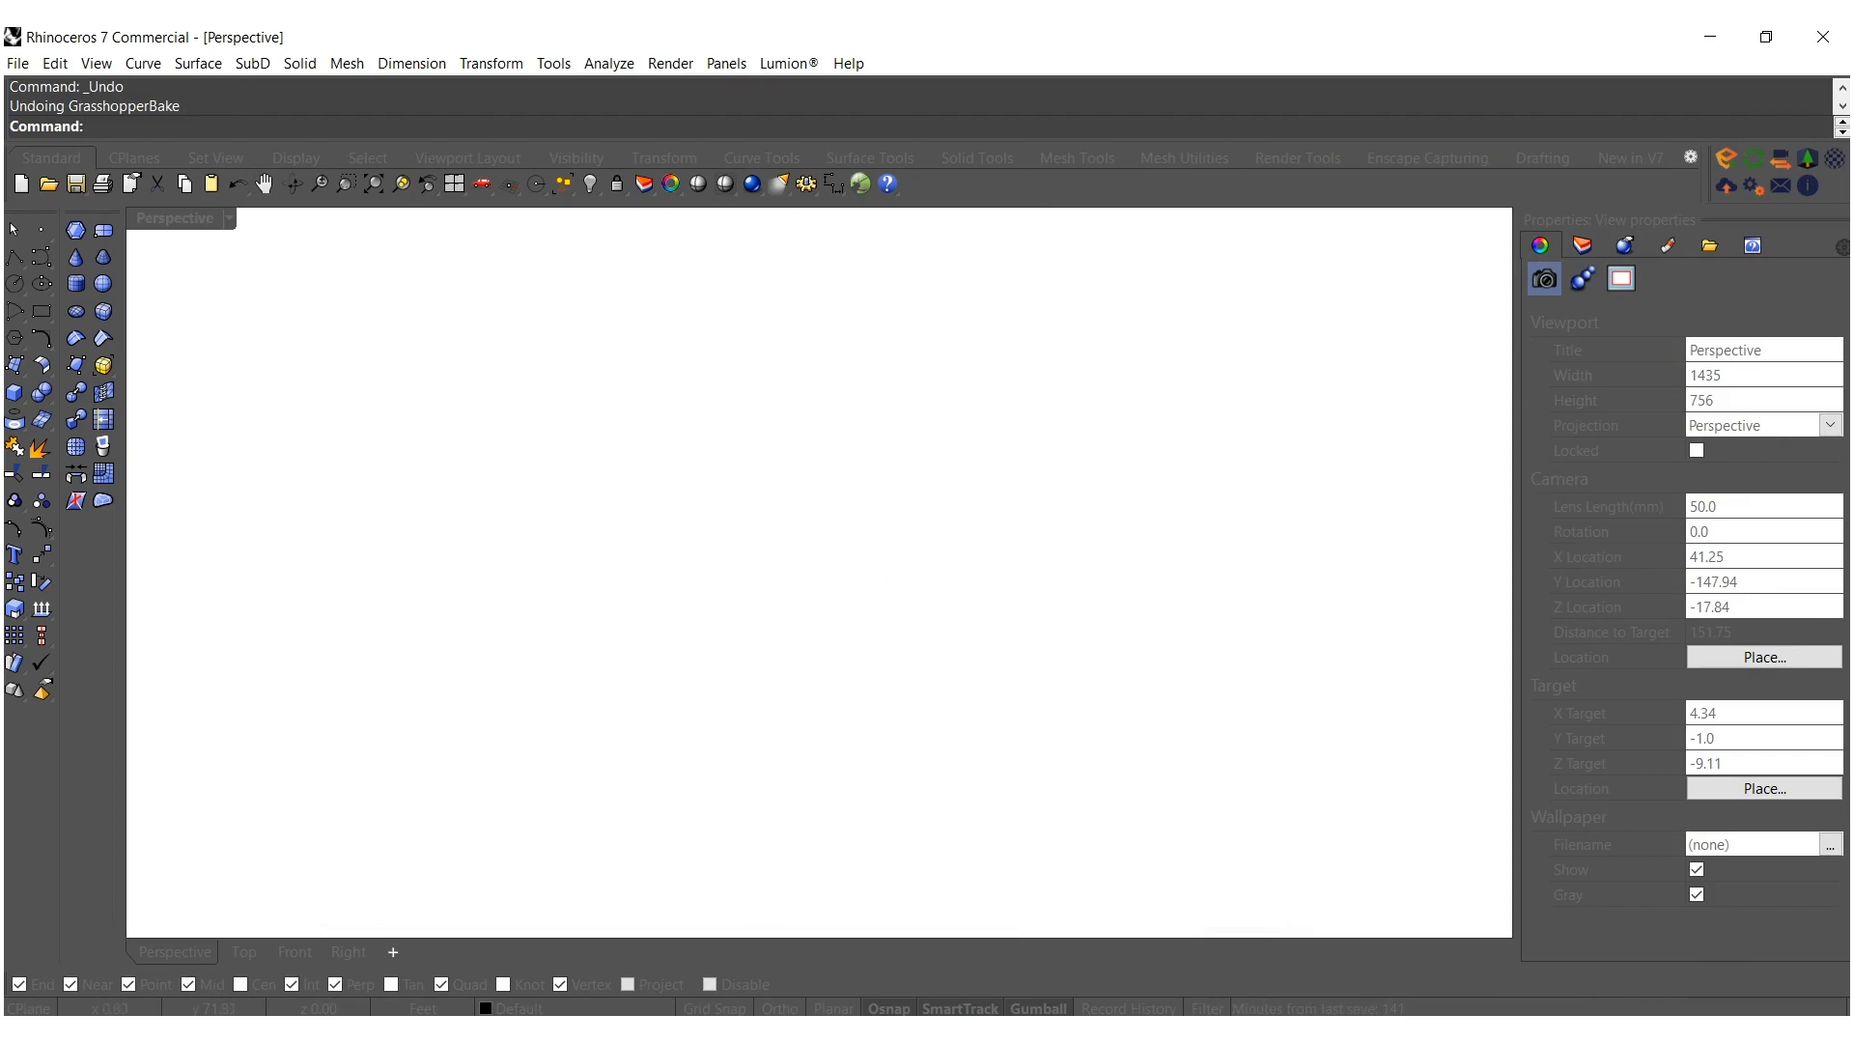
key("Return")
Move the False toggle's connection on QuadSub from the B3 input back to B4.
scroll(1345, 656, "down", 3)
right_click_drag(1345, 657, 1564, 614)
scroll(1600, 595, "down", 2)
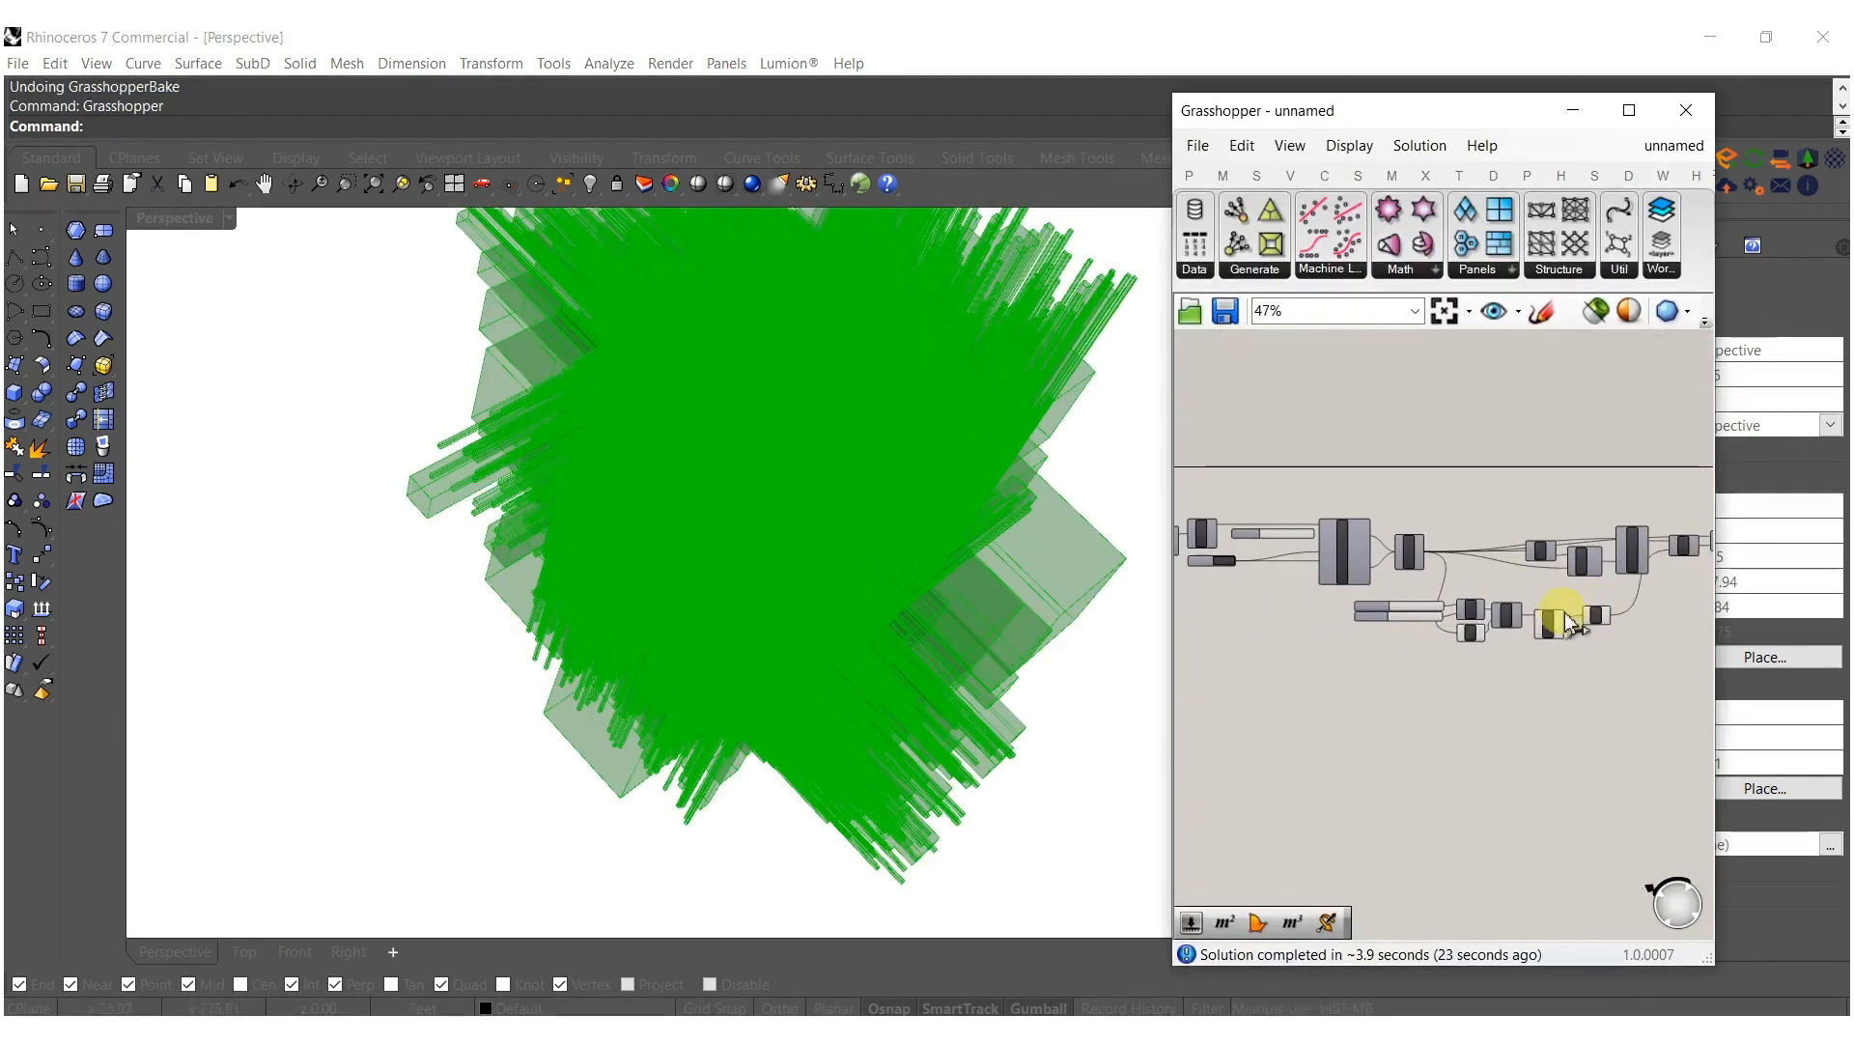
scroll(1332, 568, "up", 5)
scroll(1332, 573, "up", 2)
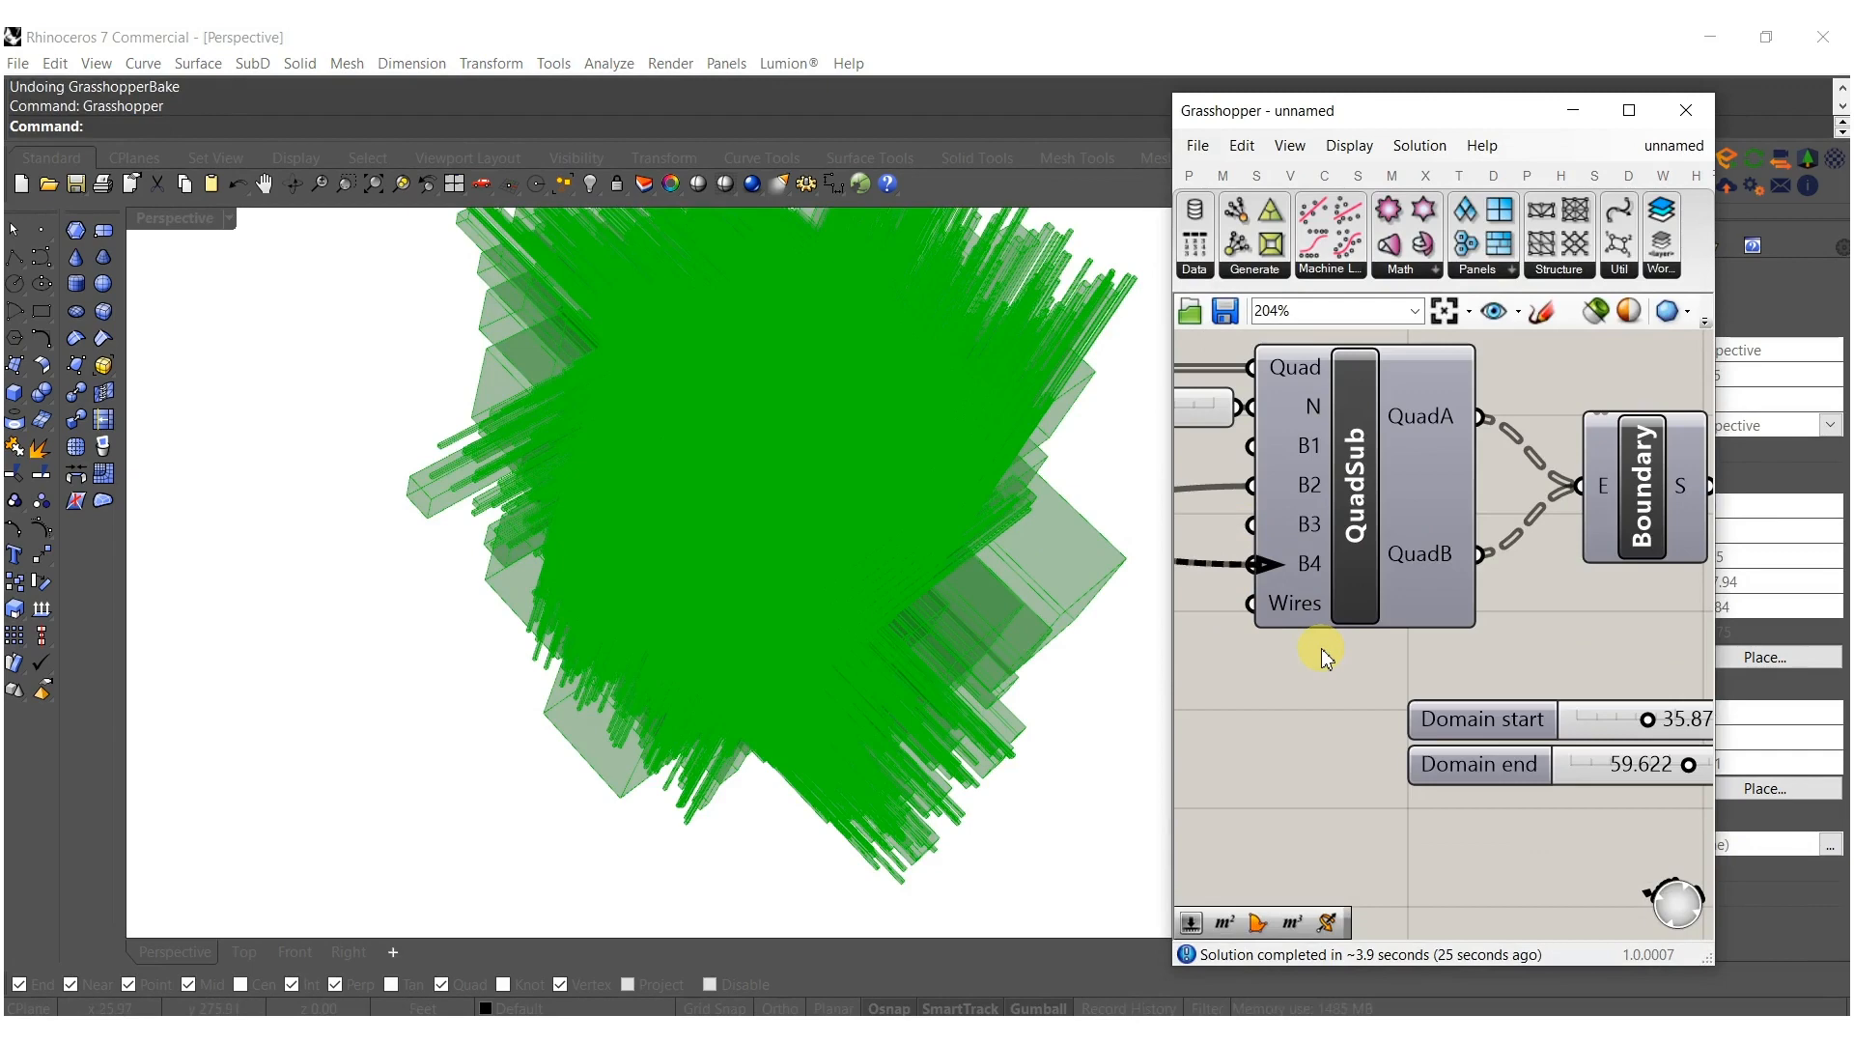
Bake the Scale component's geometry with the B2 and B4 toggle wiring into the Rhino model.
scroll(1328, 598, "down", 12)
right_click_drag(1598, 614, 1432, 616)
scroll(1427, 617, "up", 9)
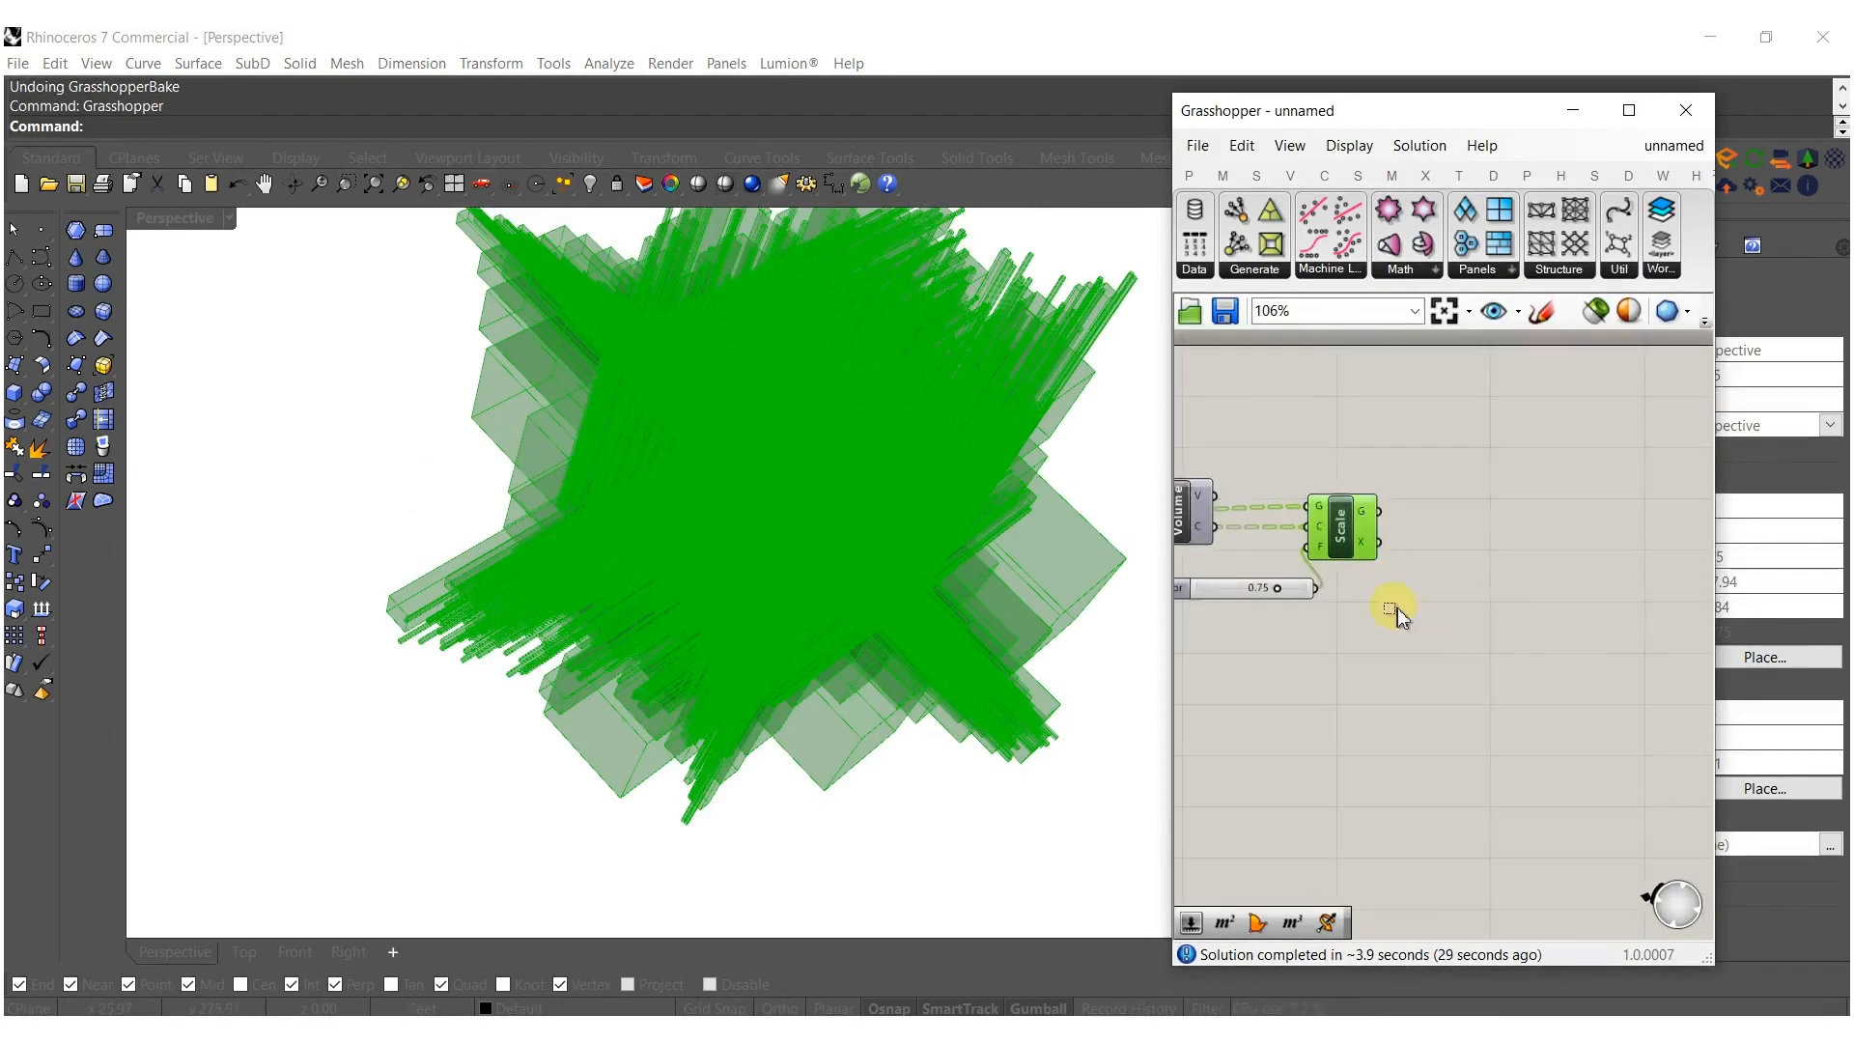
scroll(1339, 509, "up", 1)
middle_click(1339, 510)
left_click(1393, 553)
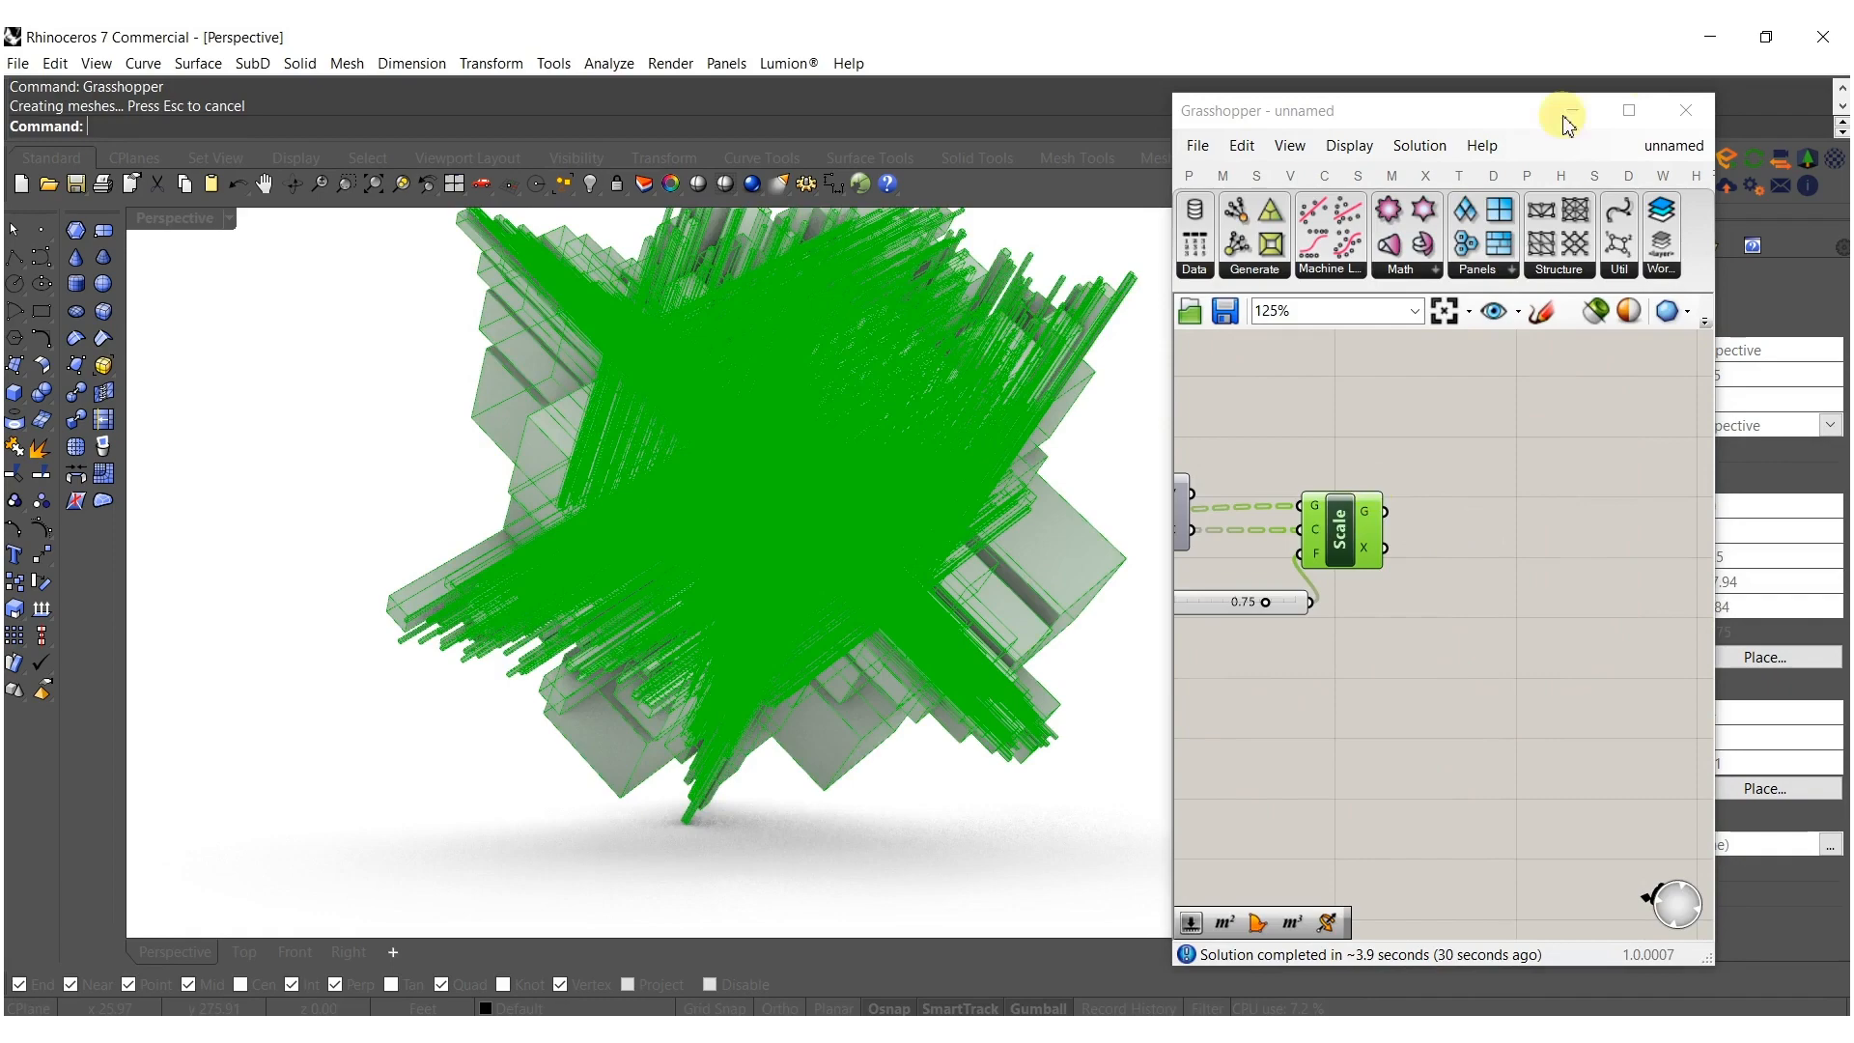
Close the Grasshopper window and view the newly baked boxes from another angle.
left_click(1704, 112)
right_click_drag(745, 514, 919, 477)
Delete one of the large baked boxes and undo the deletion.
left_click(1089, 461)
key("Delete")
key("ctrl+z")
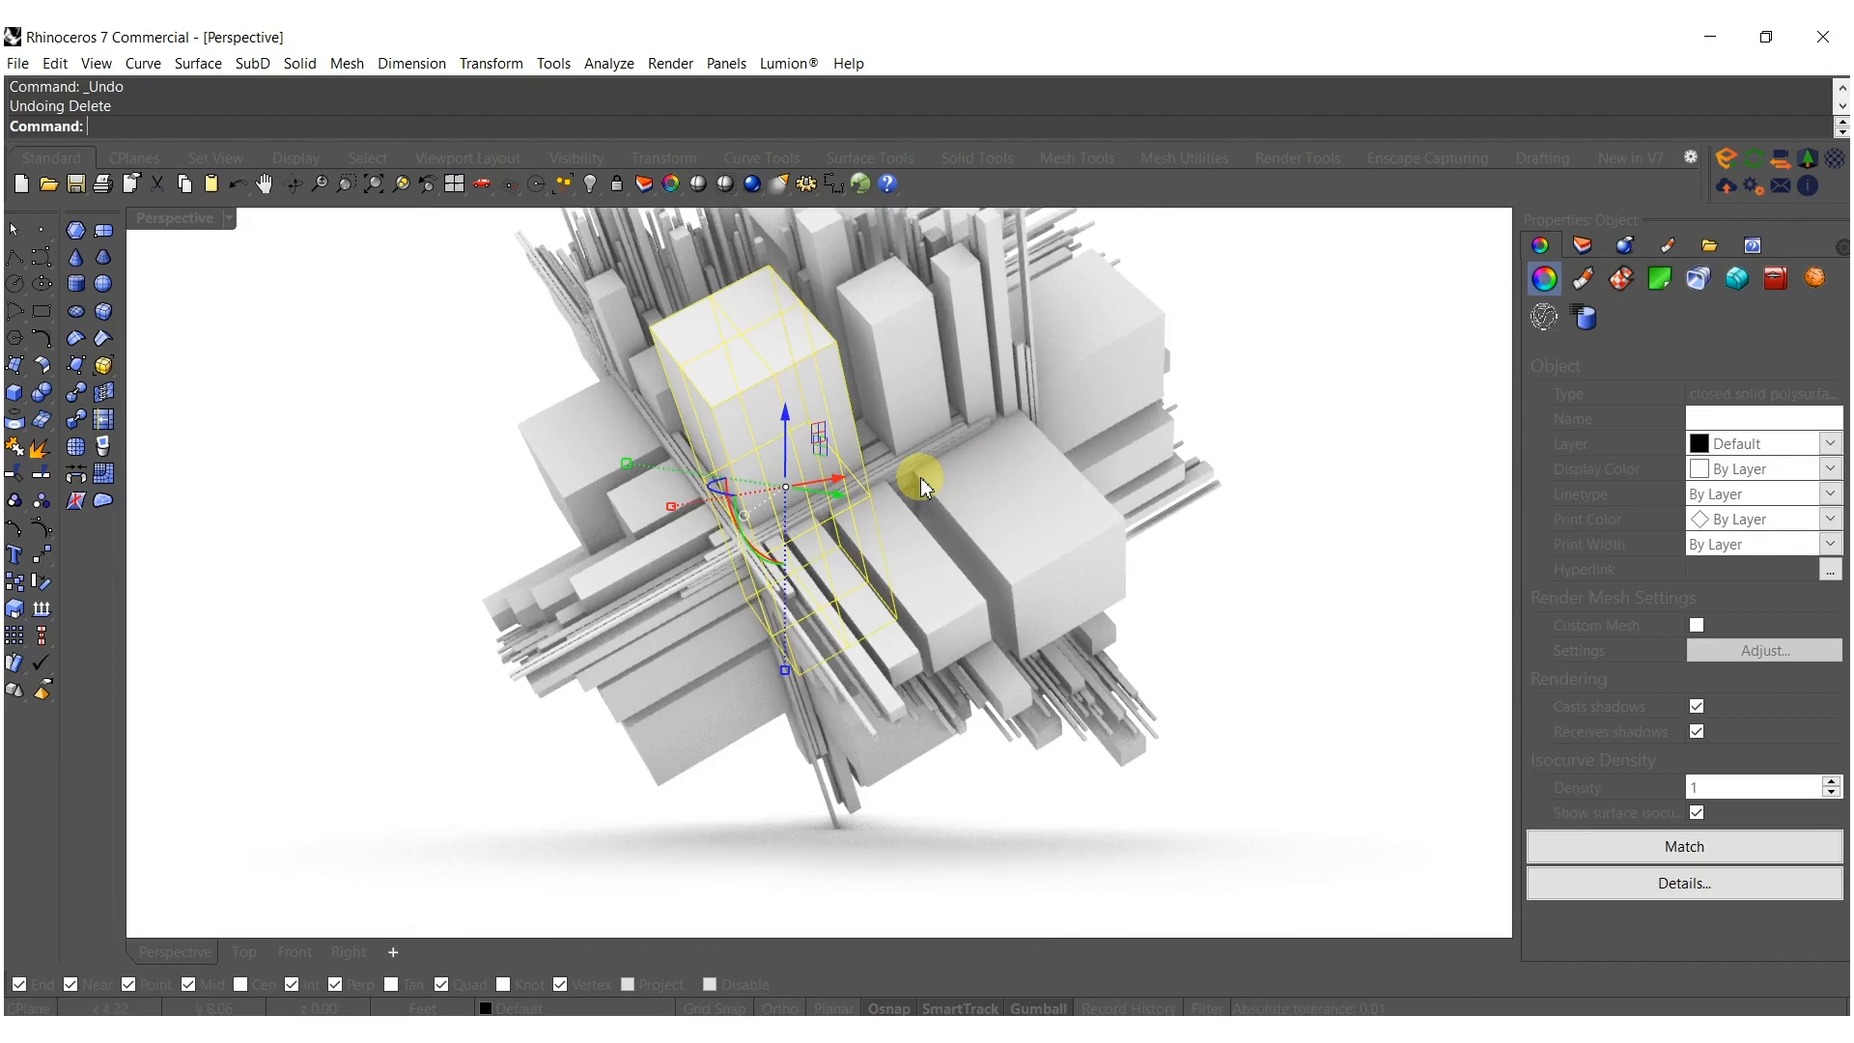
Undo the last bake and reopen the Grasshopper window.
key("ctrl+z")
type("Grasshopper")
key("Return")
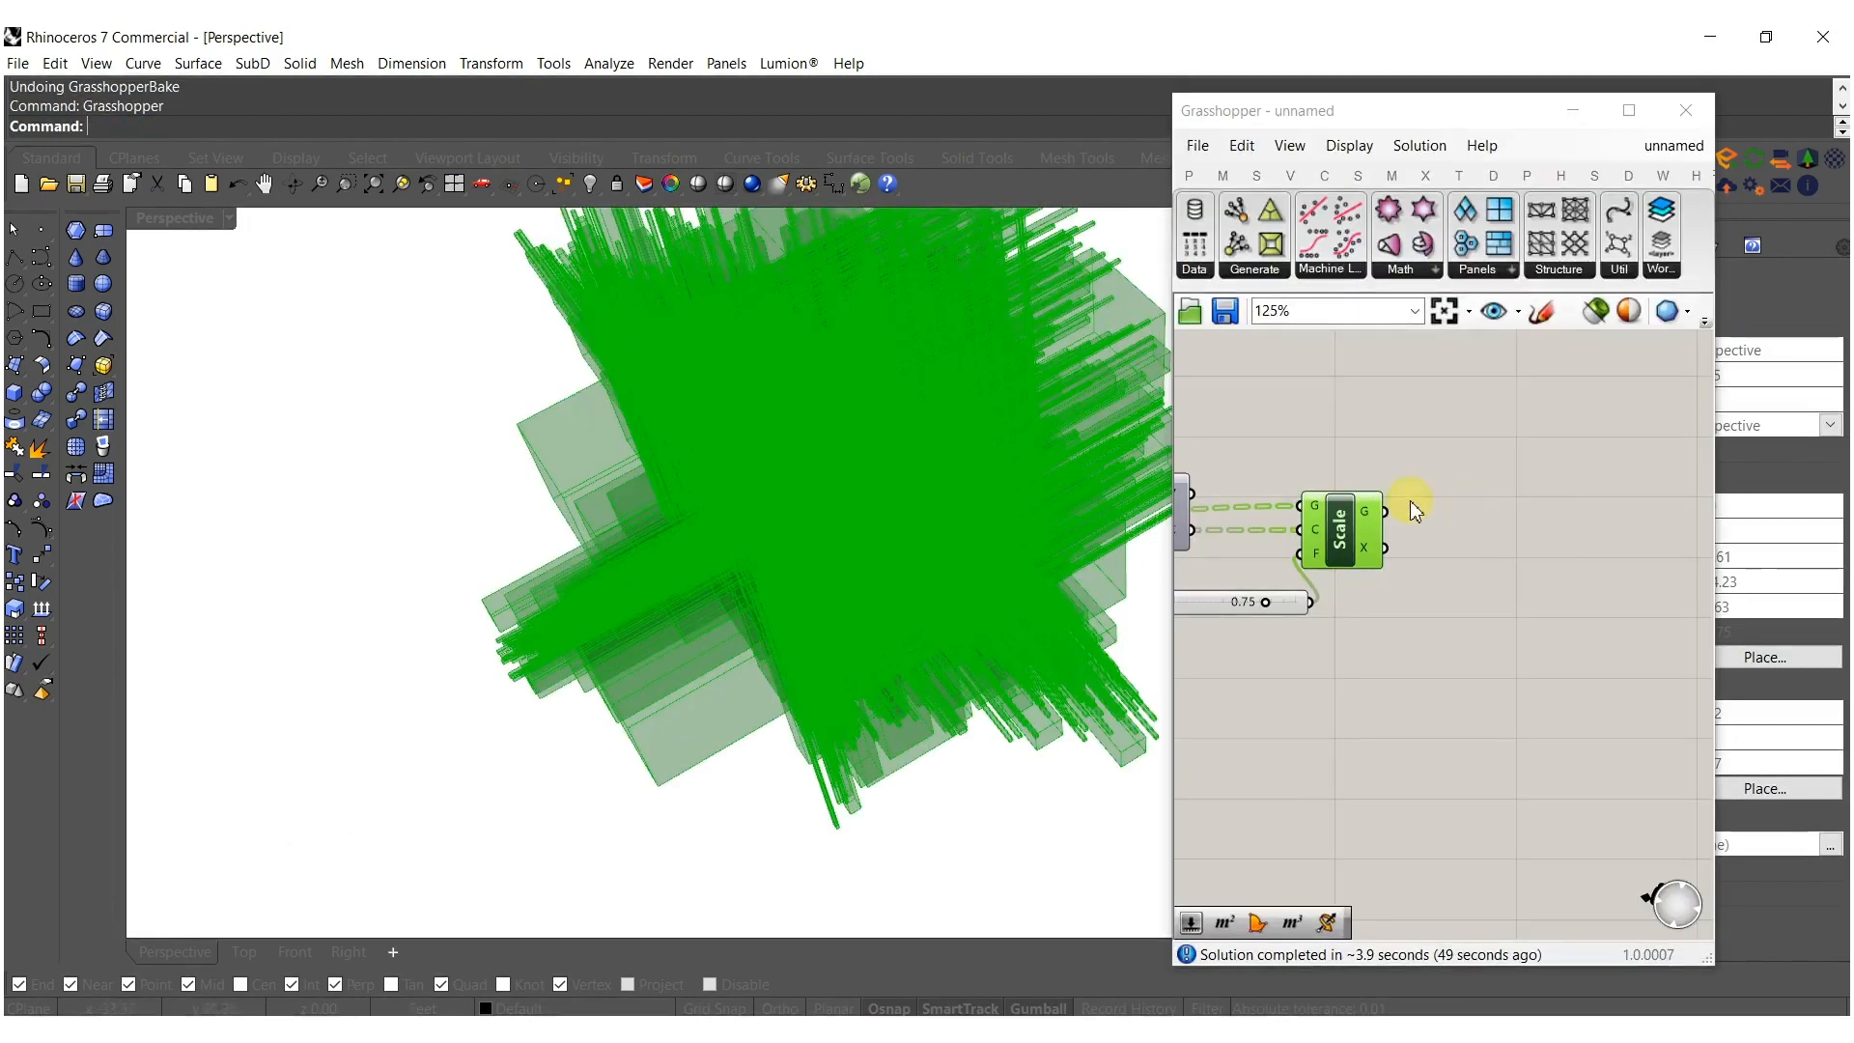
Set the Factor slider feeding the final Scale component to 0.5.
scroll(1254, 629, "up", 5)
double_click(1255, 627)
type(".")
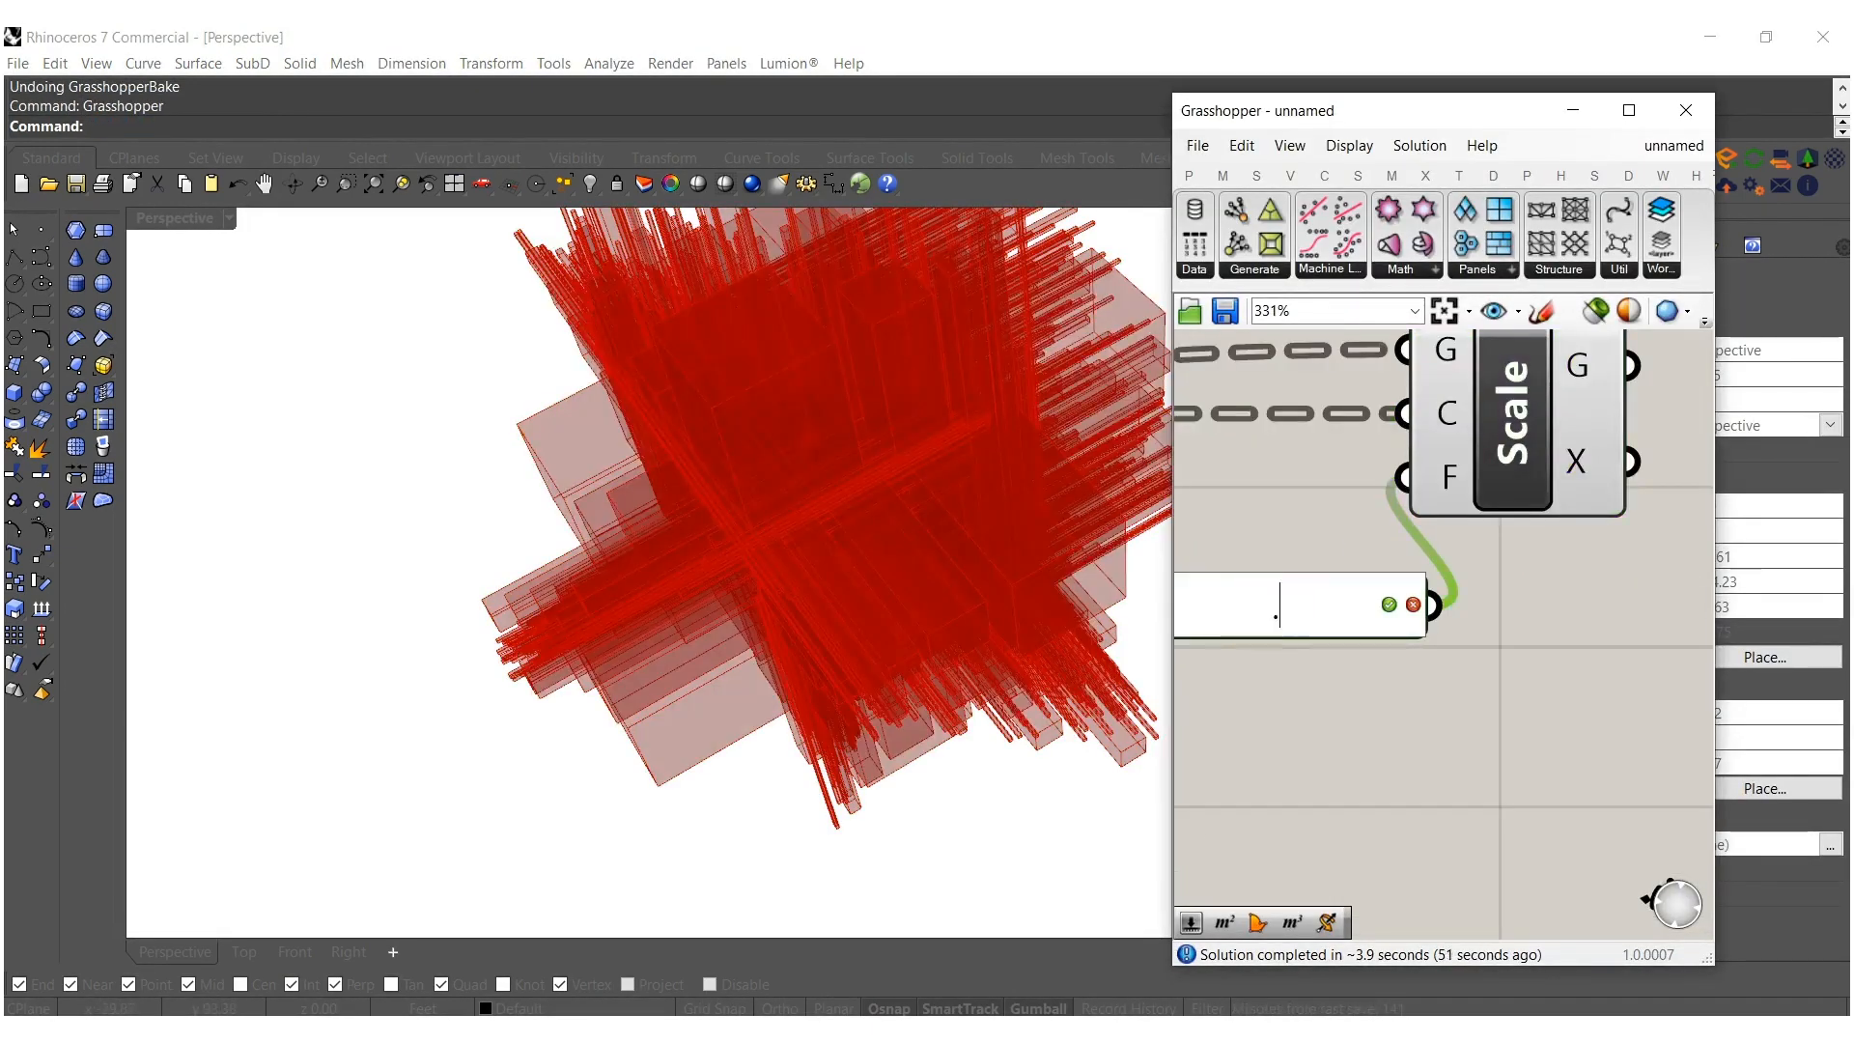
type("5")
key("Return")
Bake the final Scale component's geometry with the 0.5 factor into the Rhino model.
right_click_drag(1511, 522, 1434, 620)
left_click(1457, 540)
middle_click(1439, 544)
left_click(1502, 601)
left_click(1598, 470)
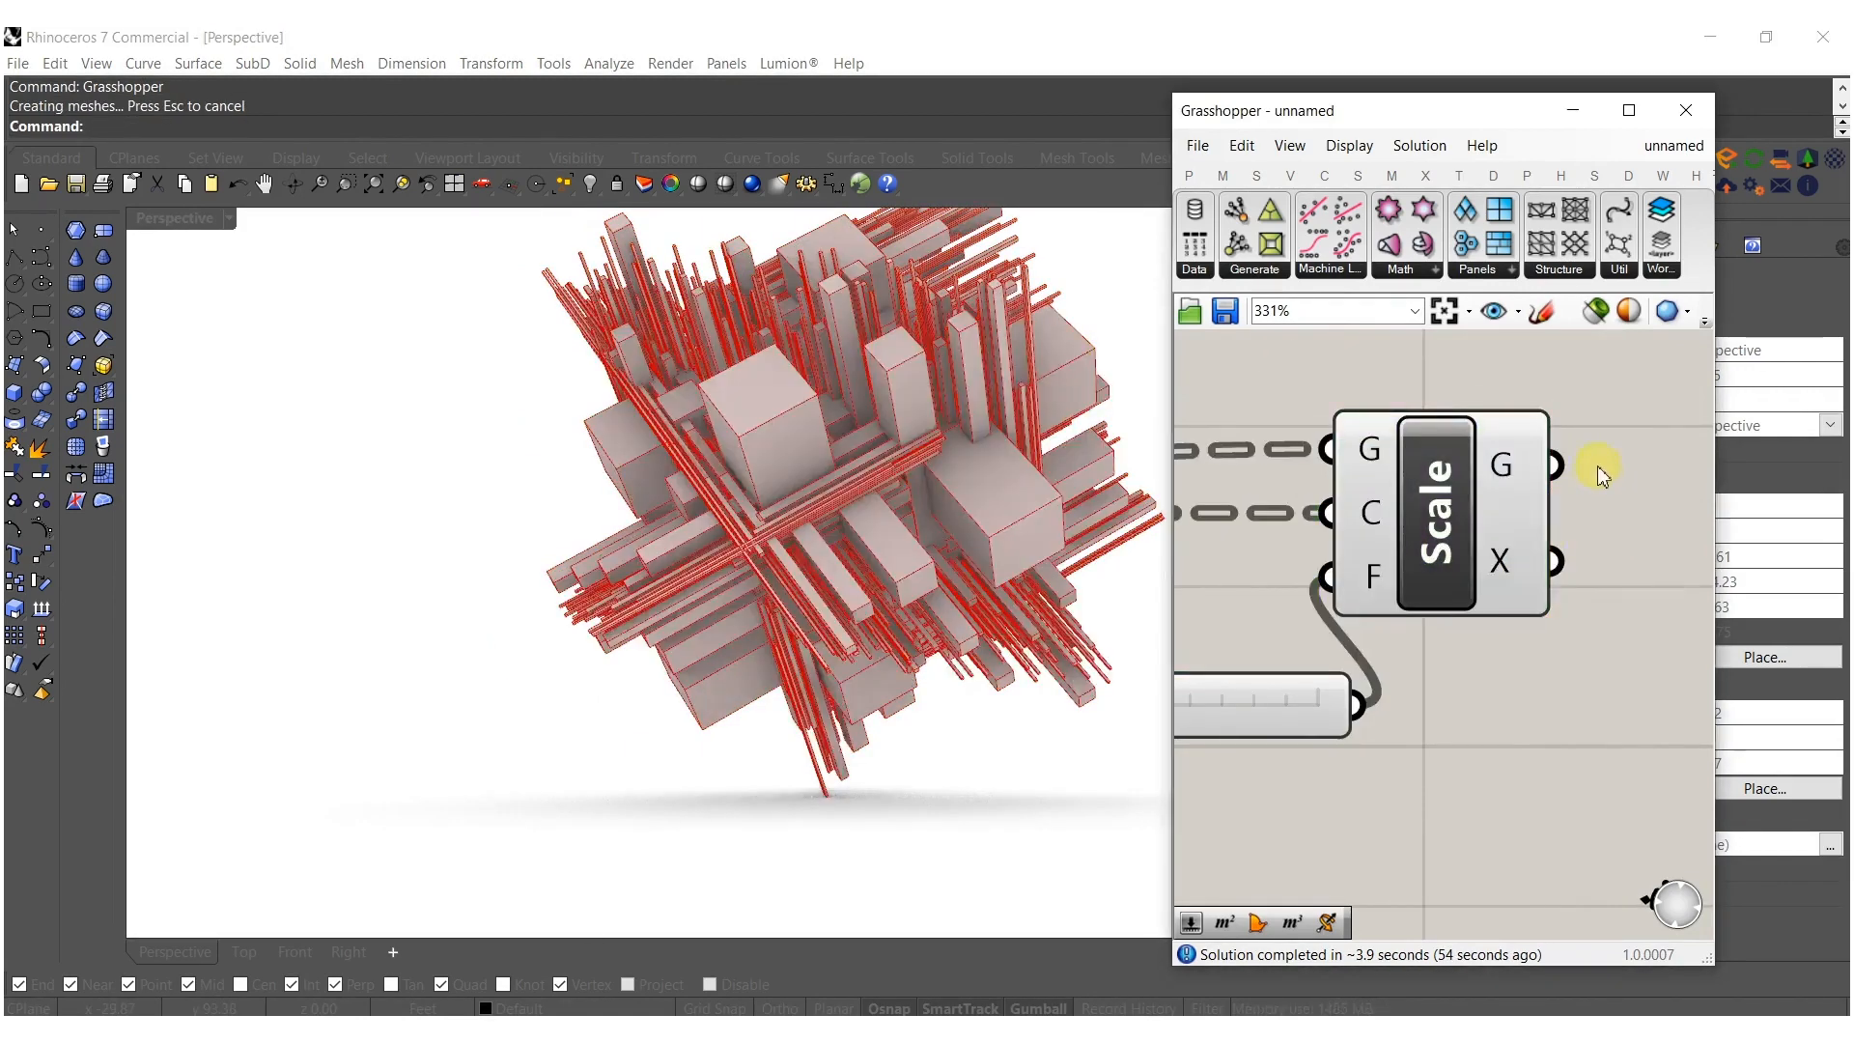
View the baked boxes from another angle without the Grasshopper window, undo the bake and reopen Grasshopper.
left_click(1678, 111)
right_click_drag(1110, 489, 957, 558)
key("ctrl+z")
type("Grasshopper")
key("Return")
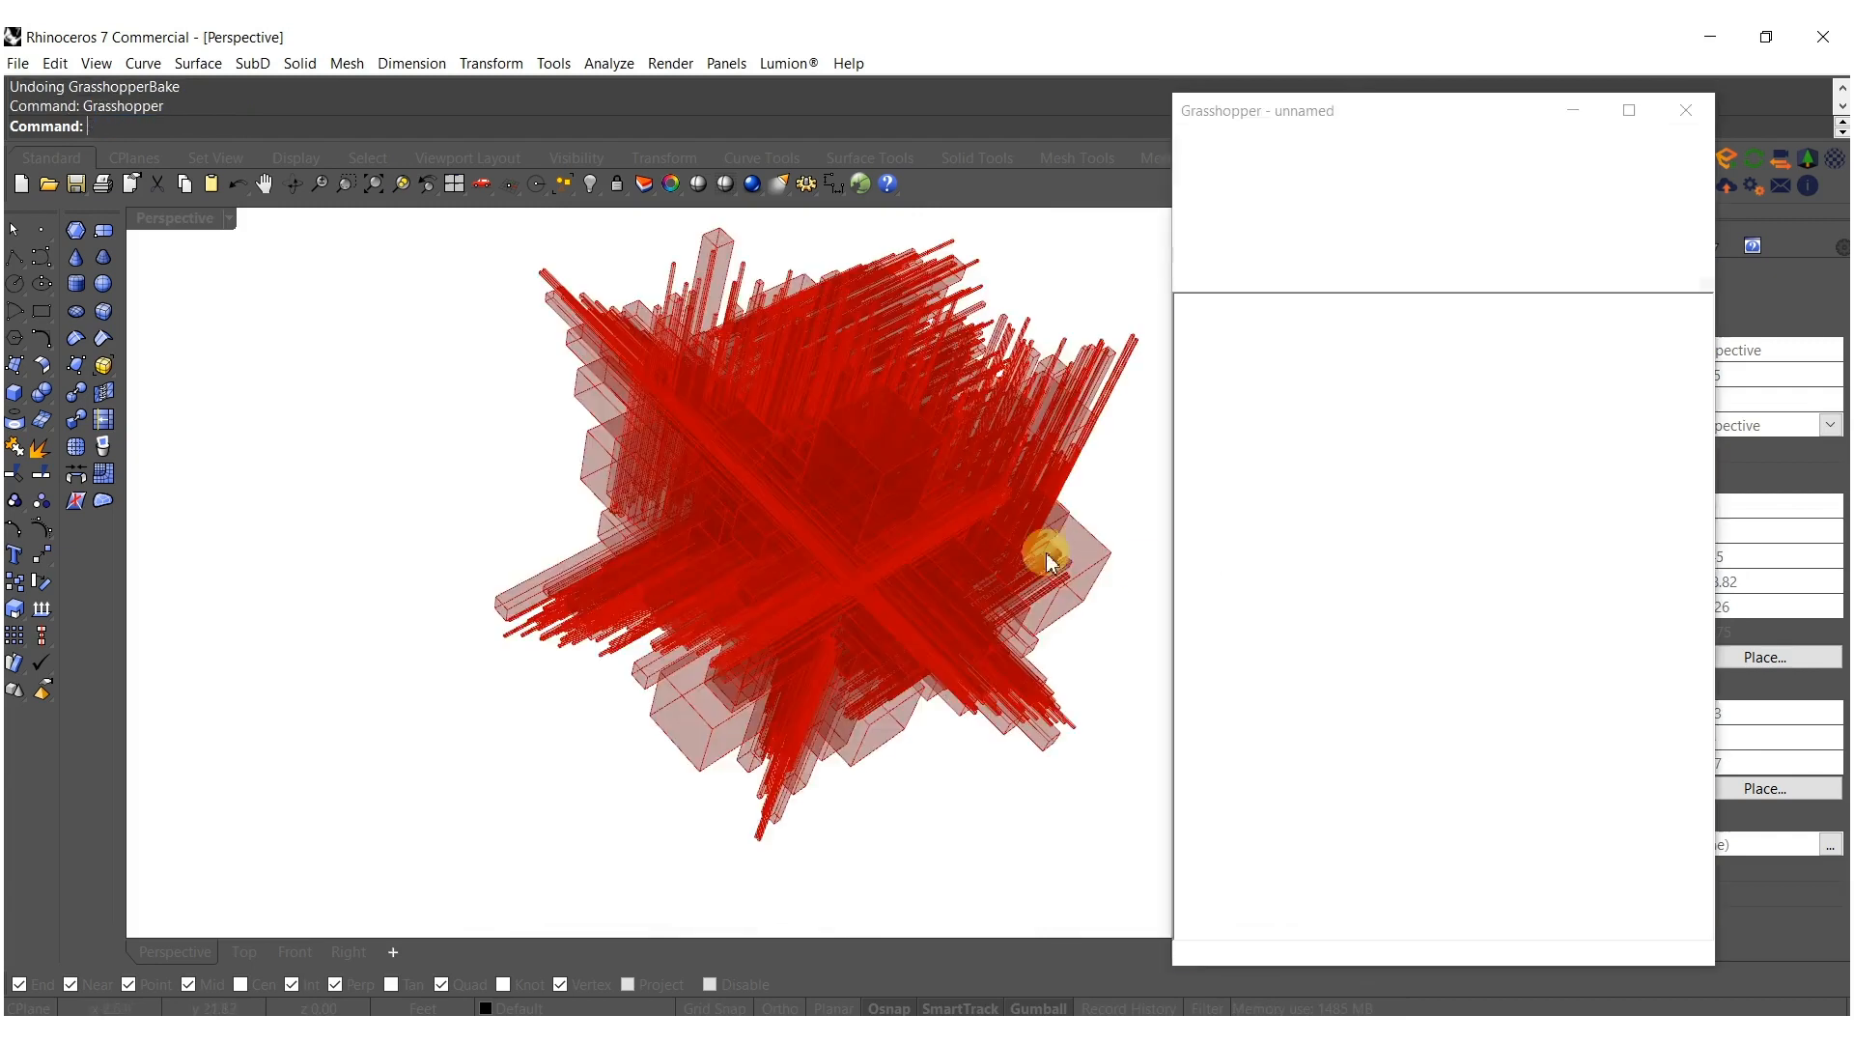
Open up canvas space between the Rotate and Deconstruct Brep components.
scroll(1511, 527, "down", 10)
right_click_drag(1438, 596, 1195, 591)
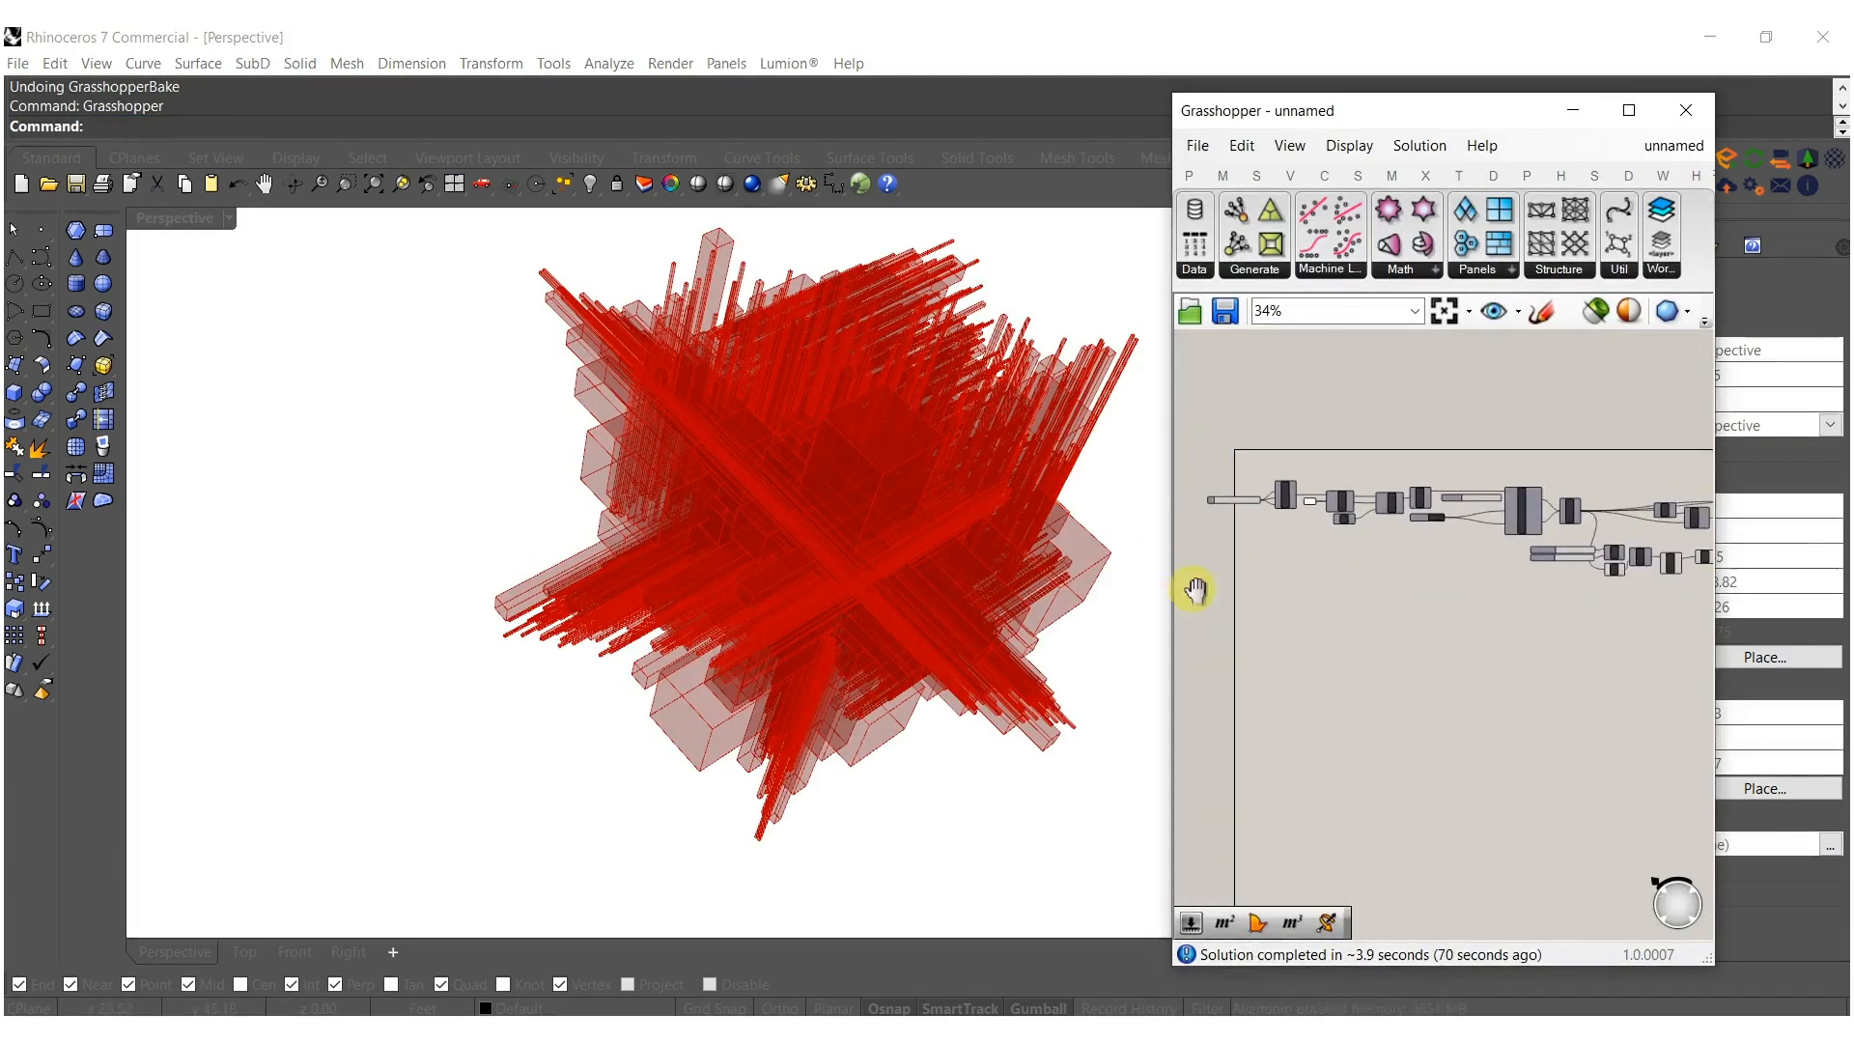
scroll(1377, 496, "up", 5)
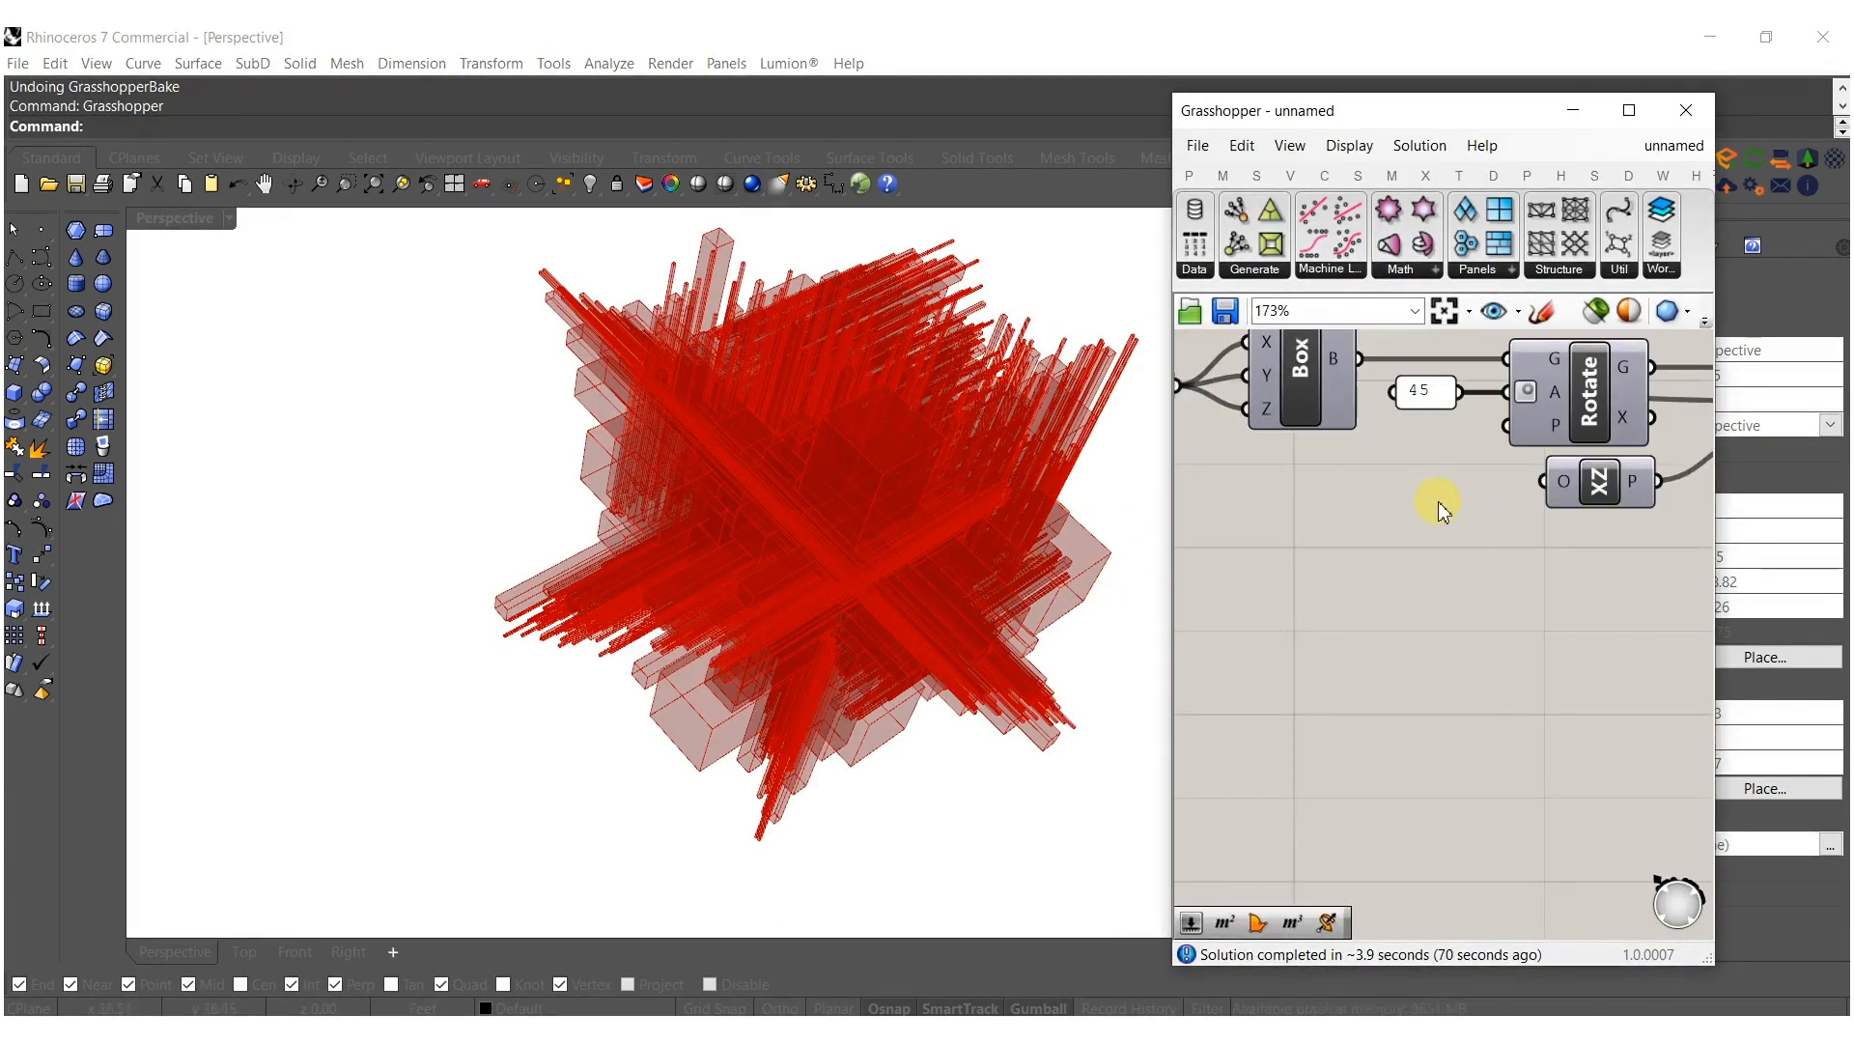
right_click_drag(1439, 503, 1198, 563)
right_click_drag(1473, 543, 1228, 547)
left_click_drag(1431, 623, 1638, 621, "alt")
right_click_drag(1423, 580, 1345, 620)
Add a Volume component after Rotate and connect Rotate's geometry output to it.
double_click(1361, 614)
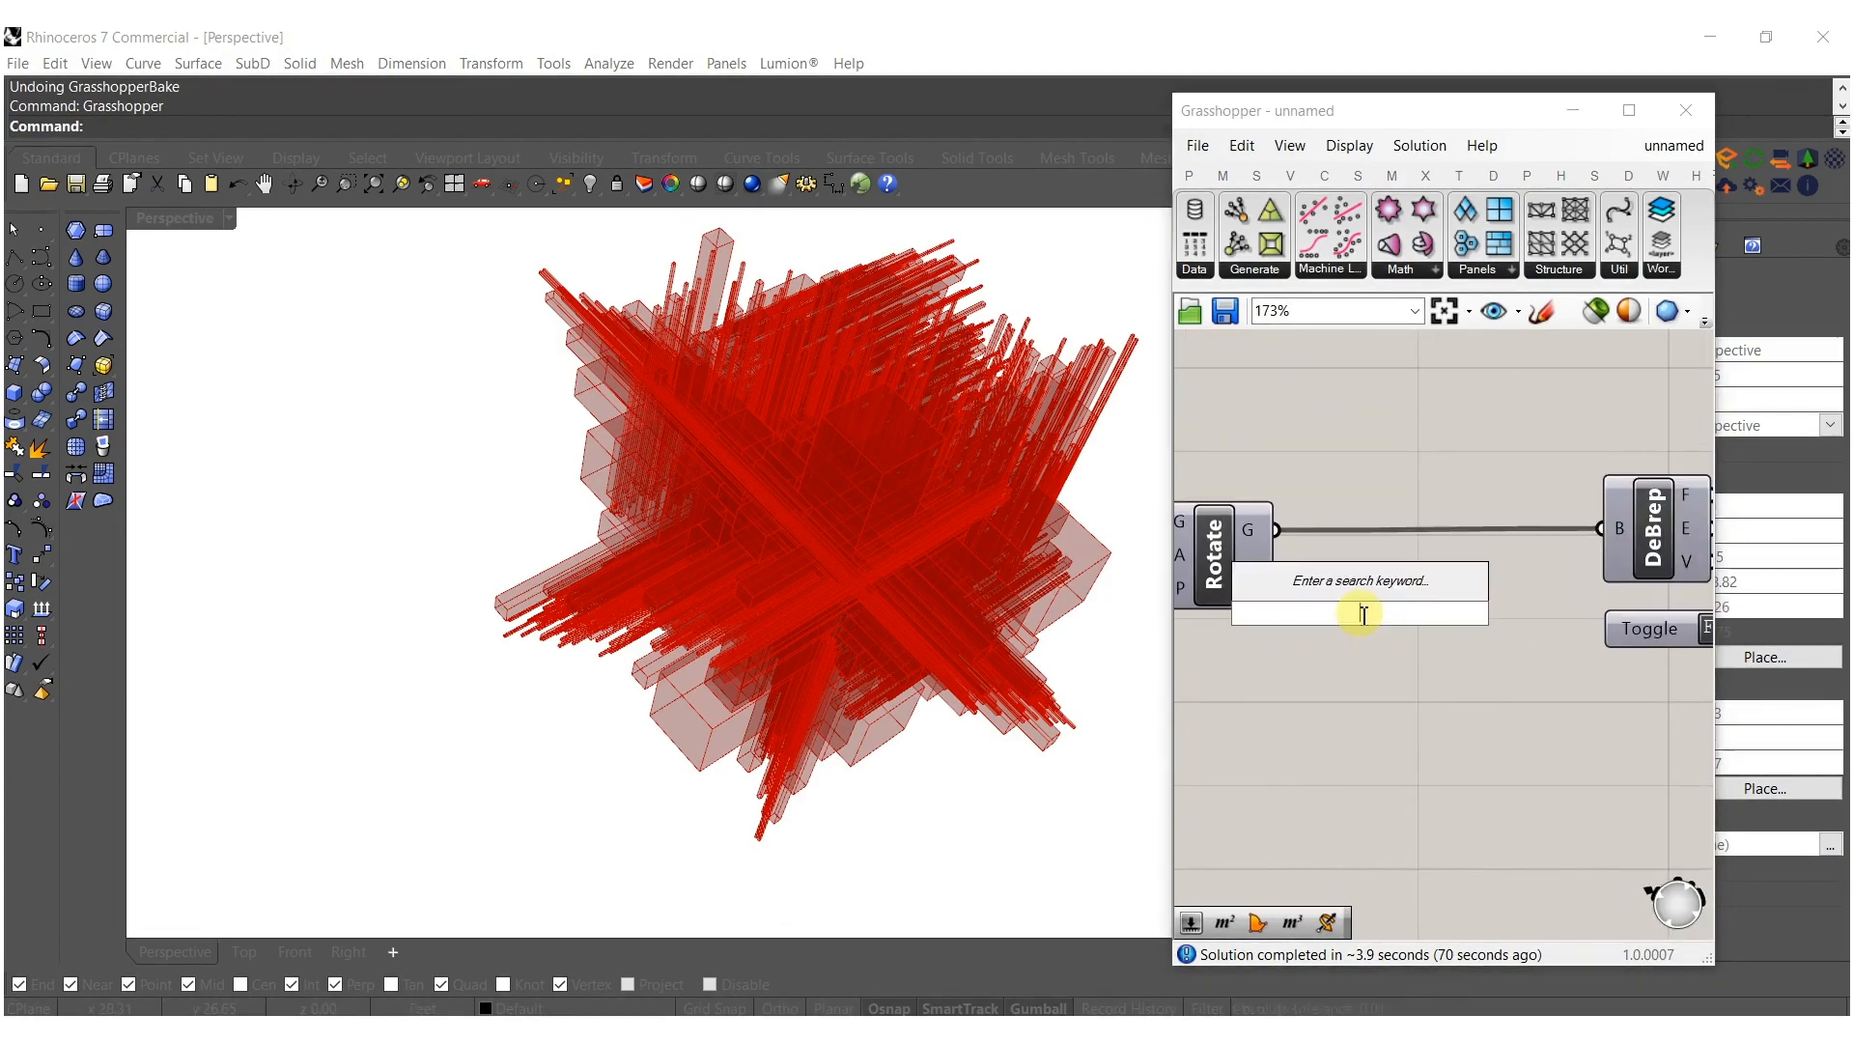
type("volume")
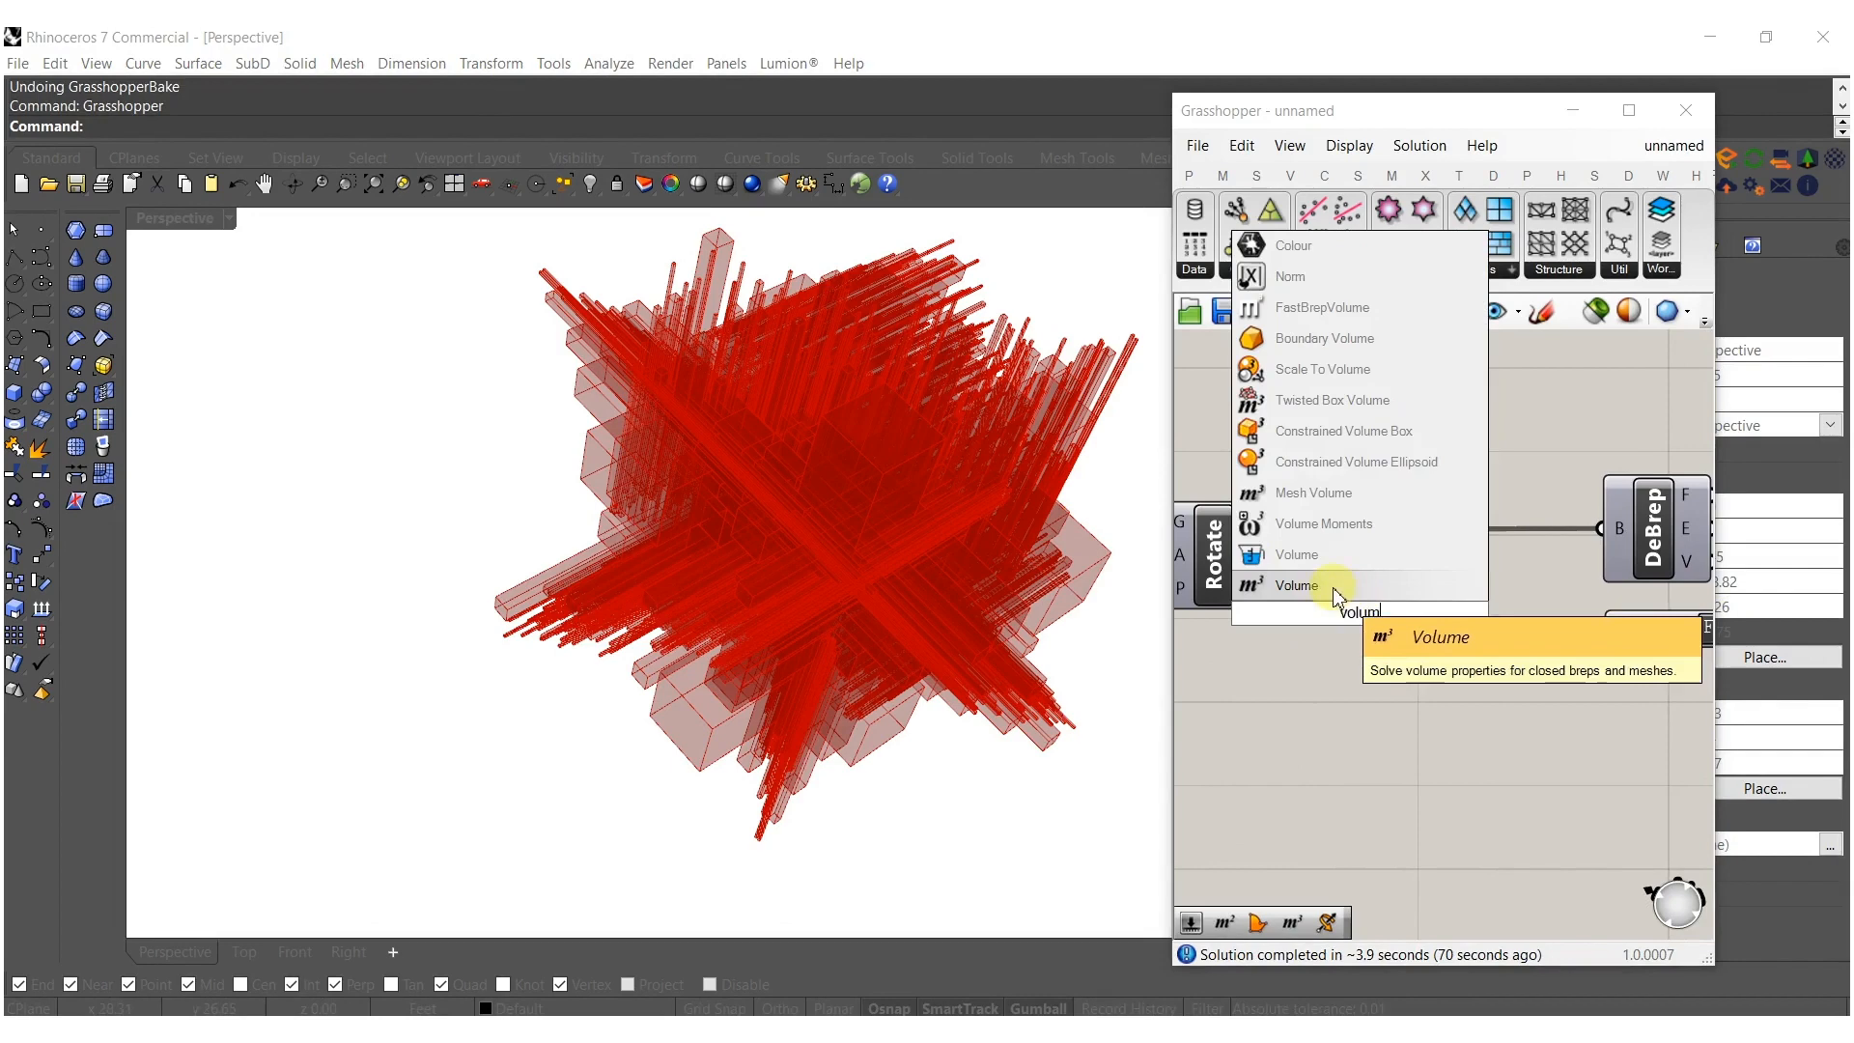
key("Return")
left_click_drag(1304, 539, 1298, 534)
left_click_drag(1355, 626, 1357, 560)
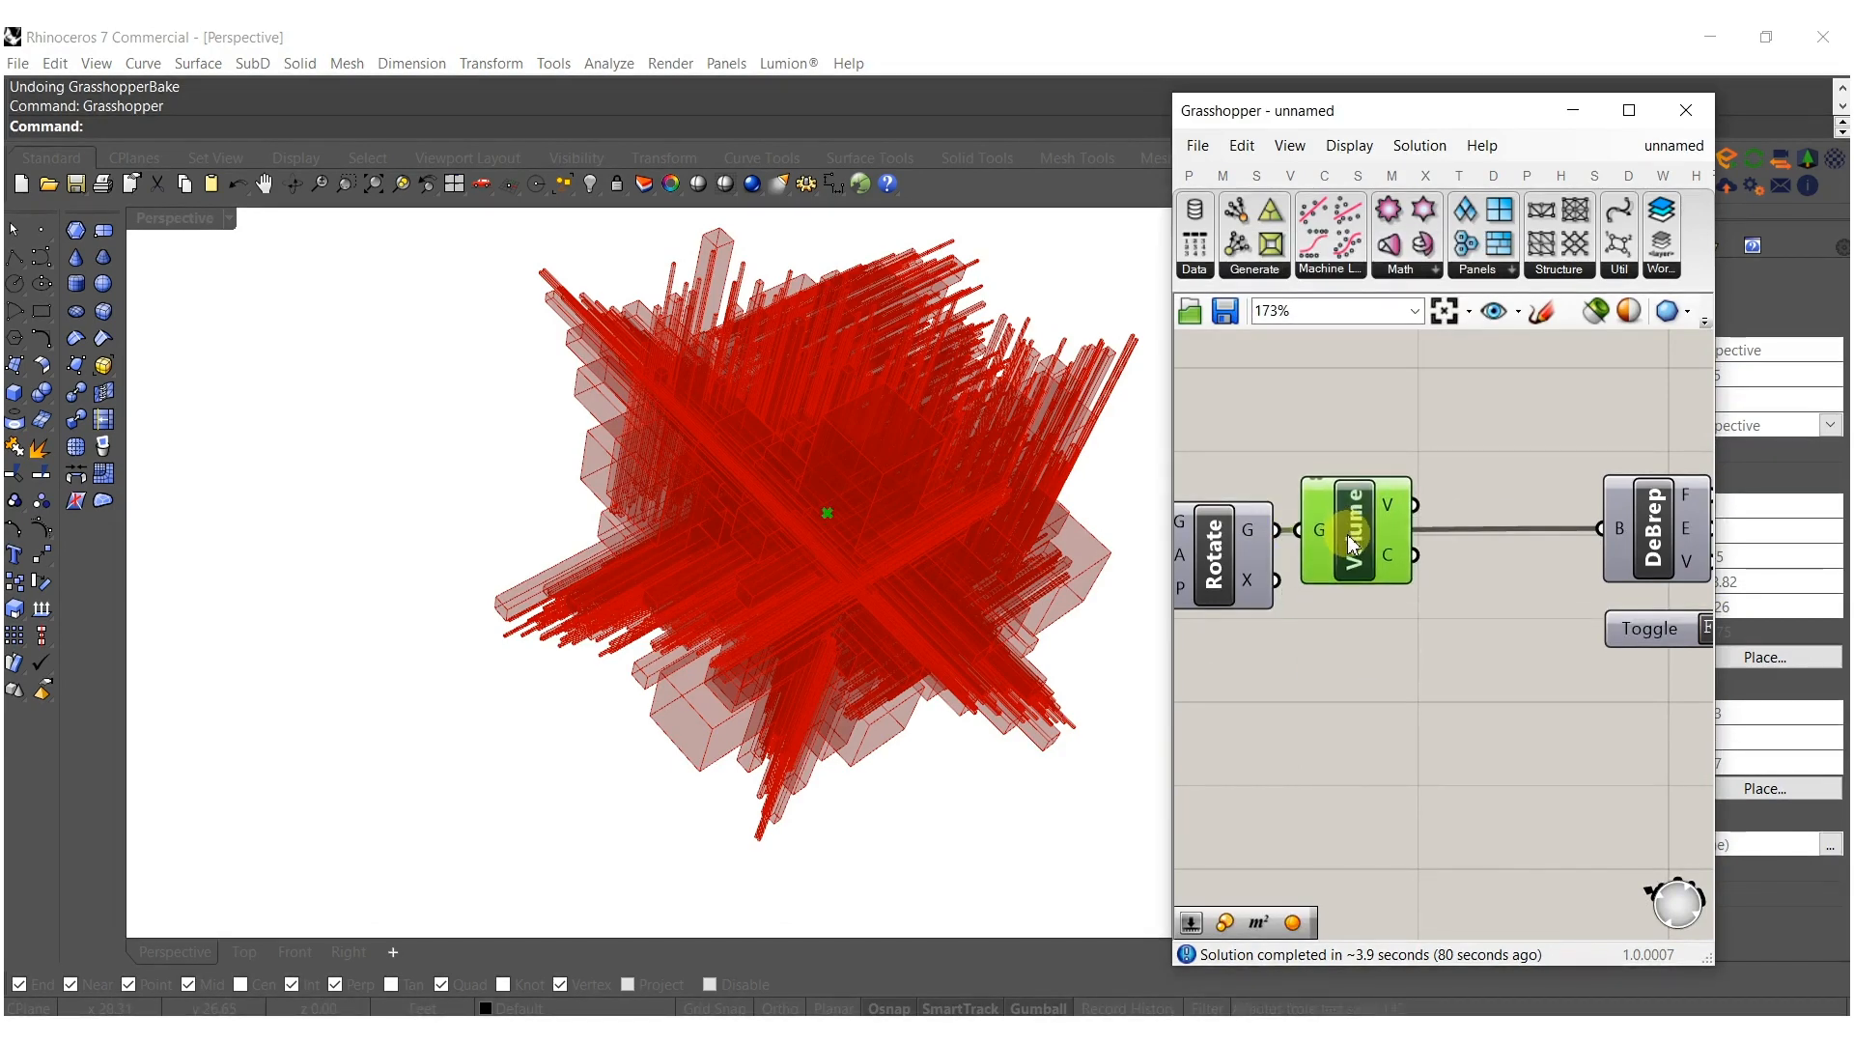
Add a Scale NU component fed with Rotate's geometry and with the Volume centroid as its plane.
right_click_drag(1352, 544, 1245, 546)
double_click(1336, 647)
type("sca")
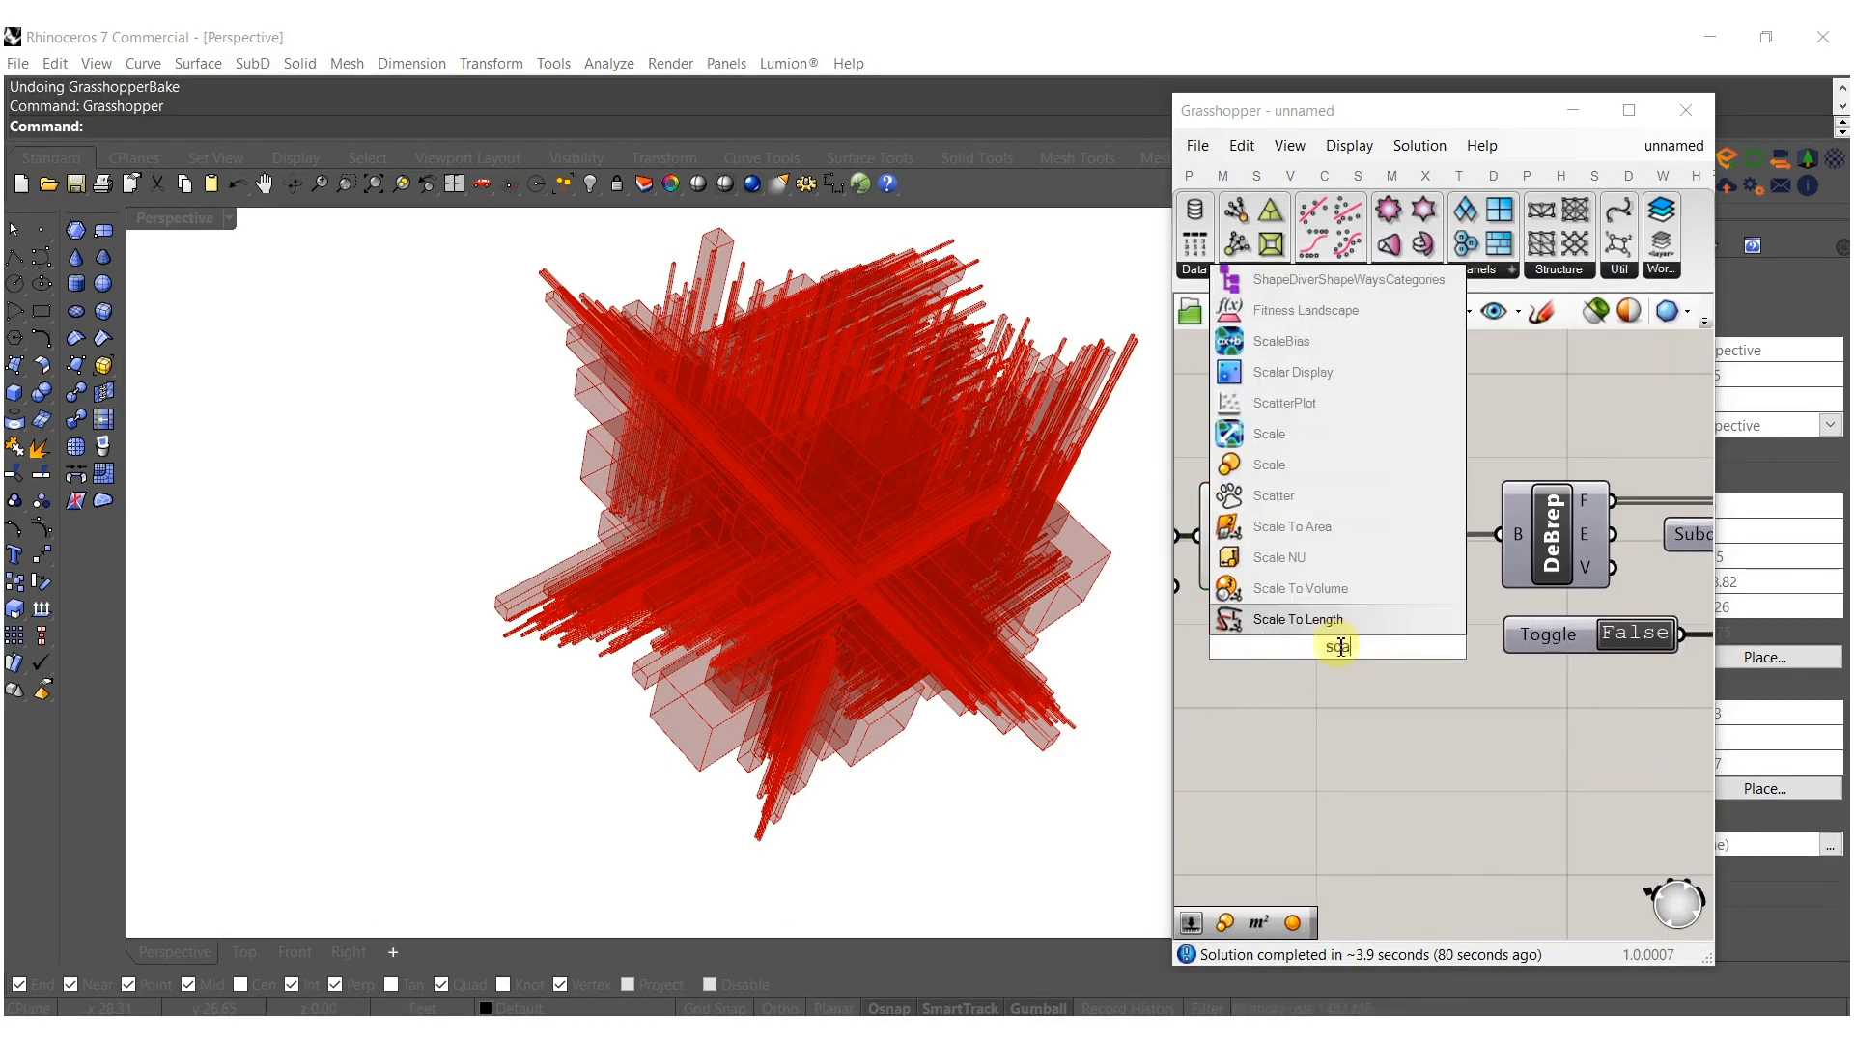
left_click(1336, 557)
left_click_drag(1289, 585, 1177, 536)
left_click_drag(1335, 642, 1407, 598)
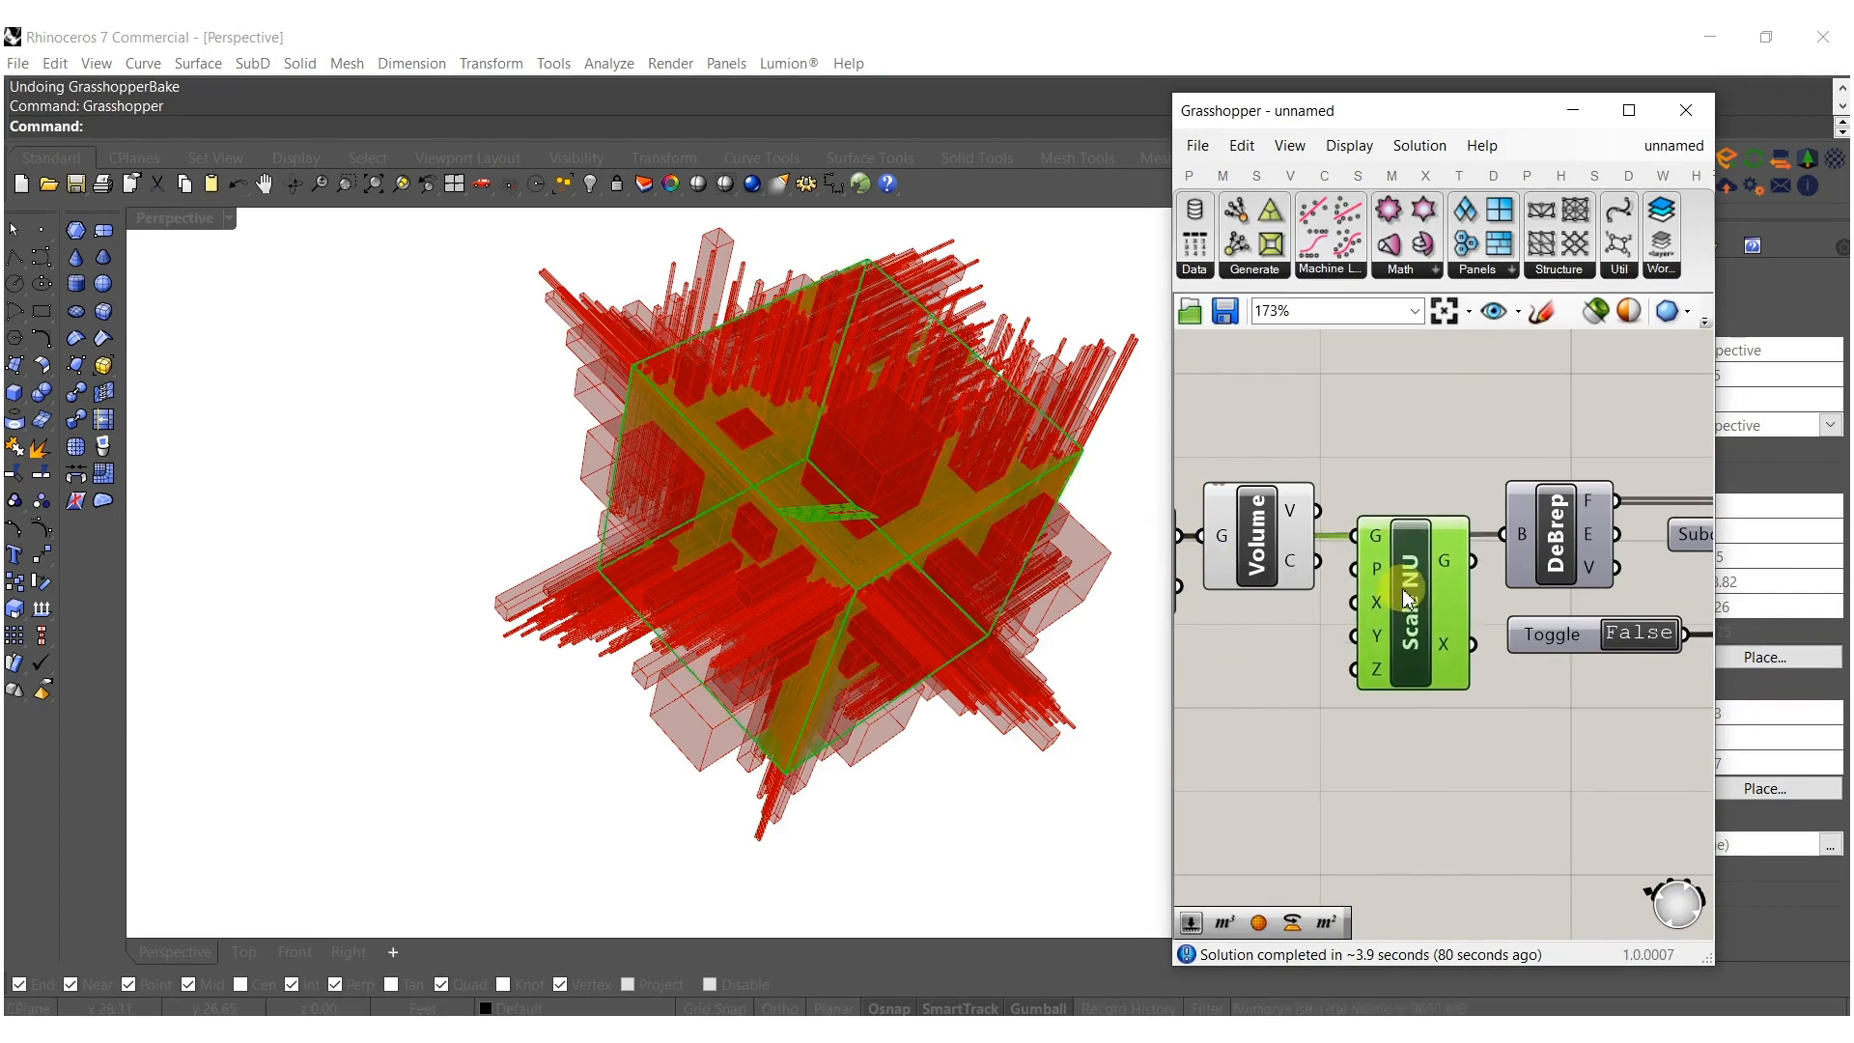
left_click(1291, 703)
Create a 1.25 number slider and connect it to Scale NU's Z factor.
double_click(1265, 715)
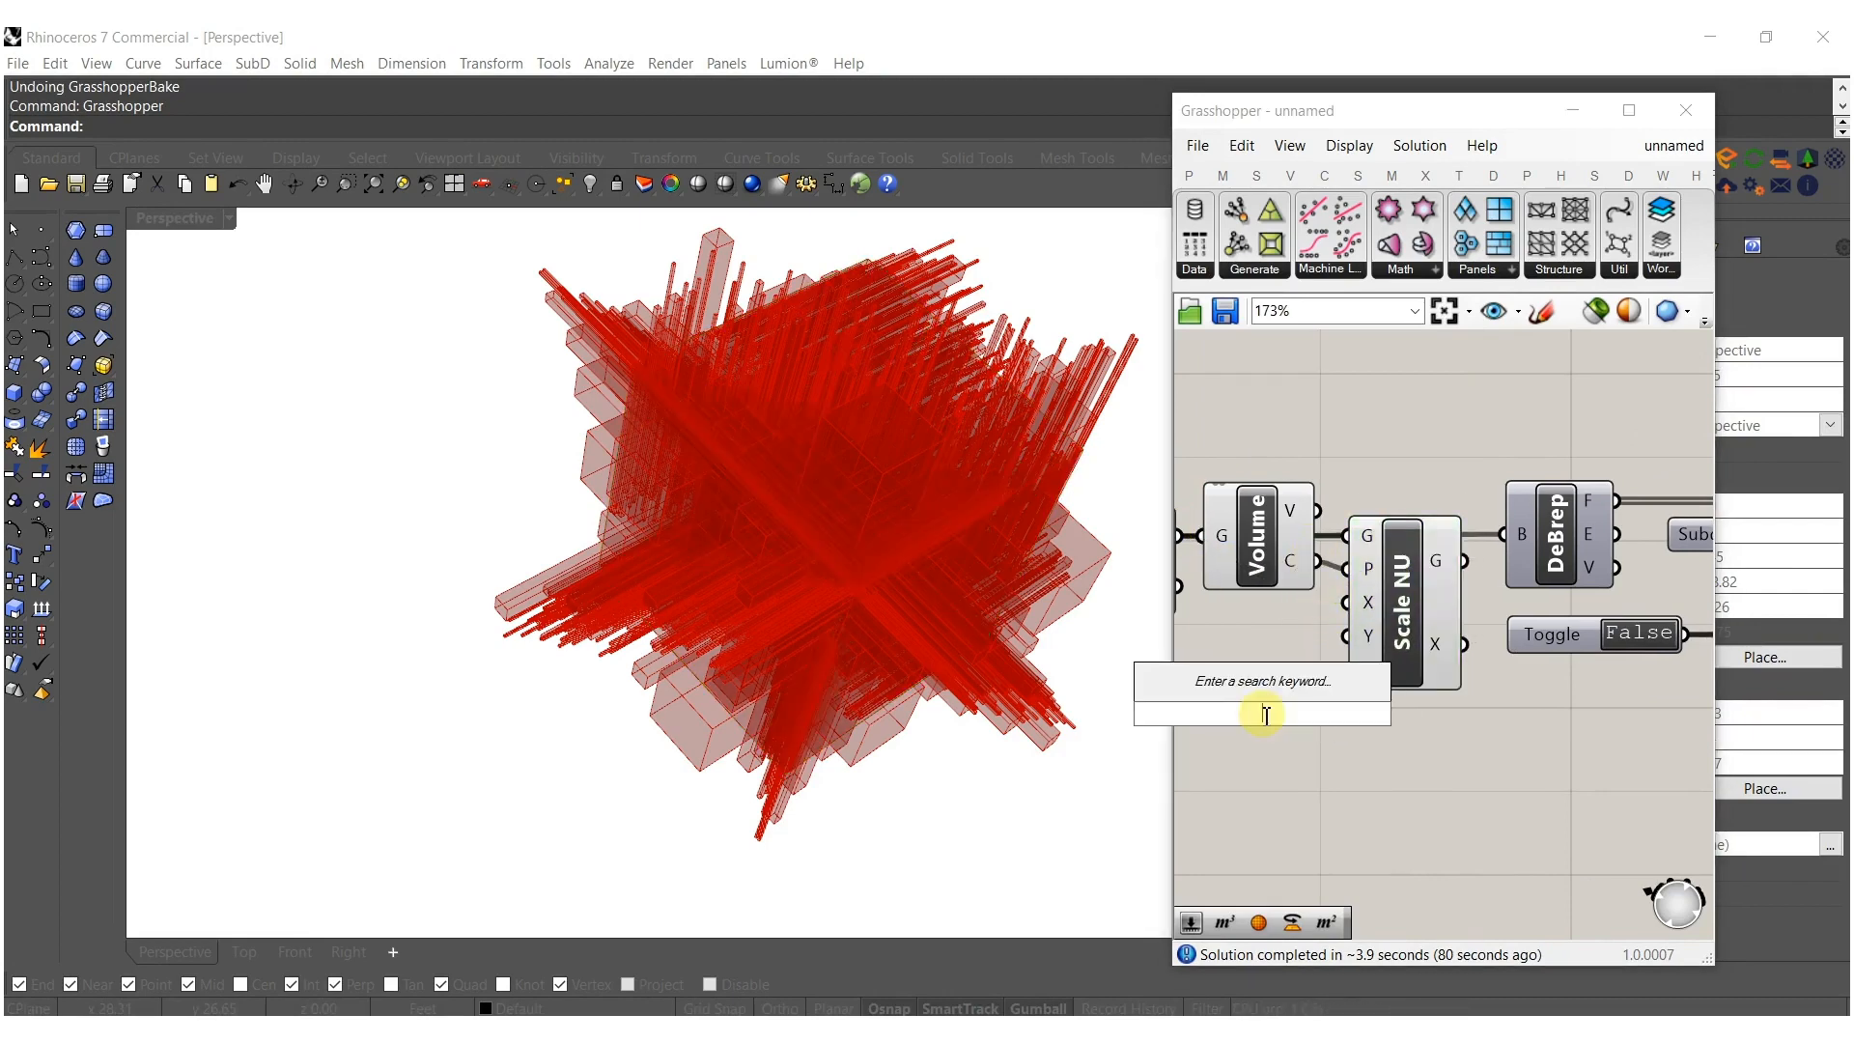
type("1.25")
key("Return")
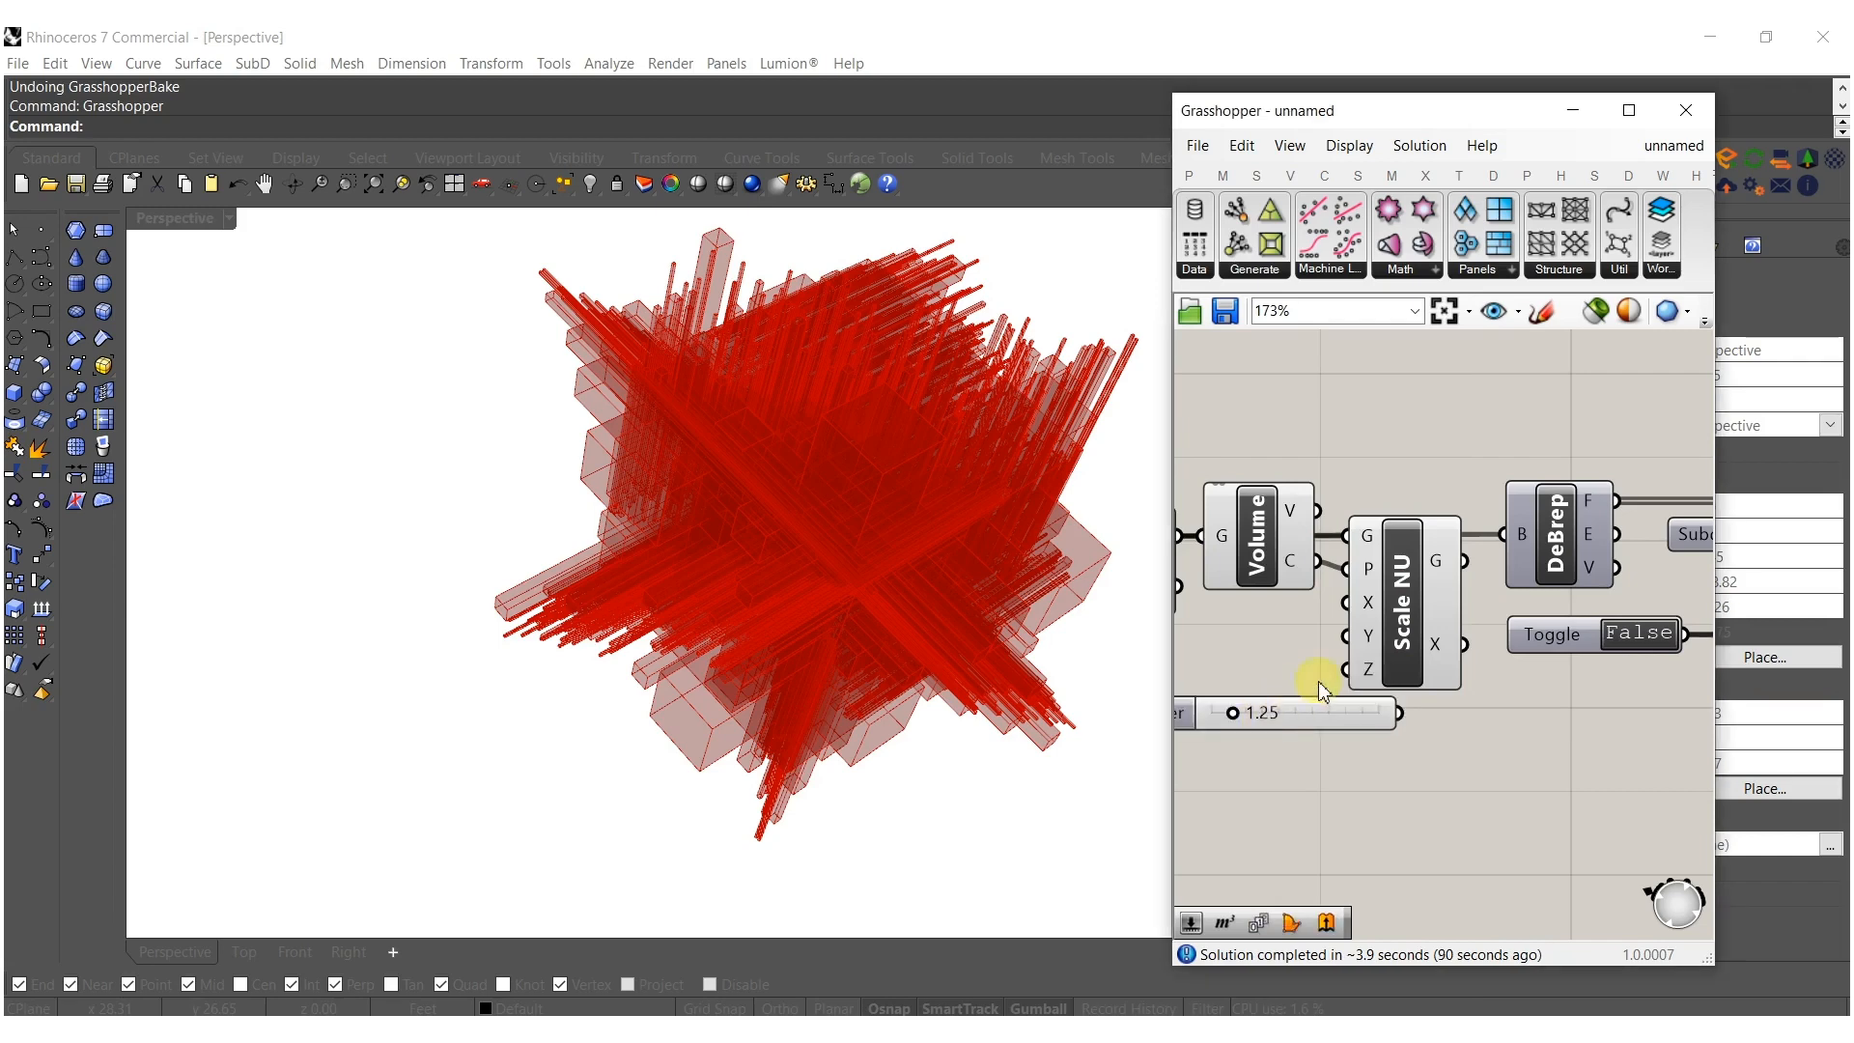
left_click_drag(1364, 690, 1365, 726)
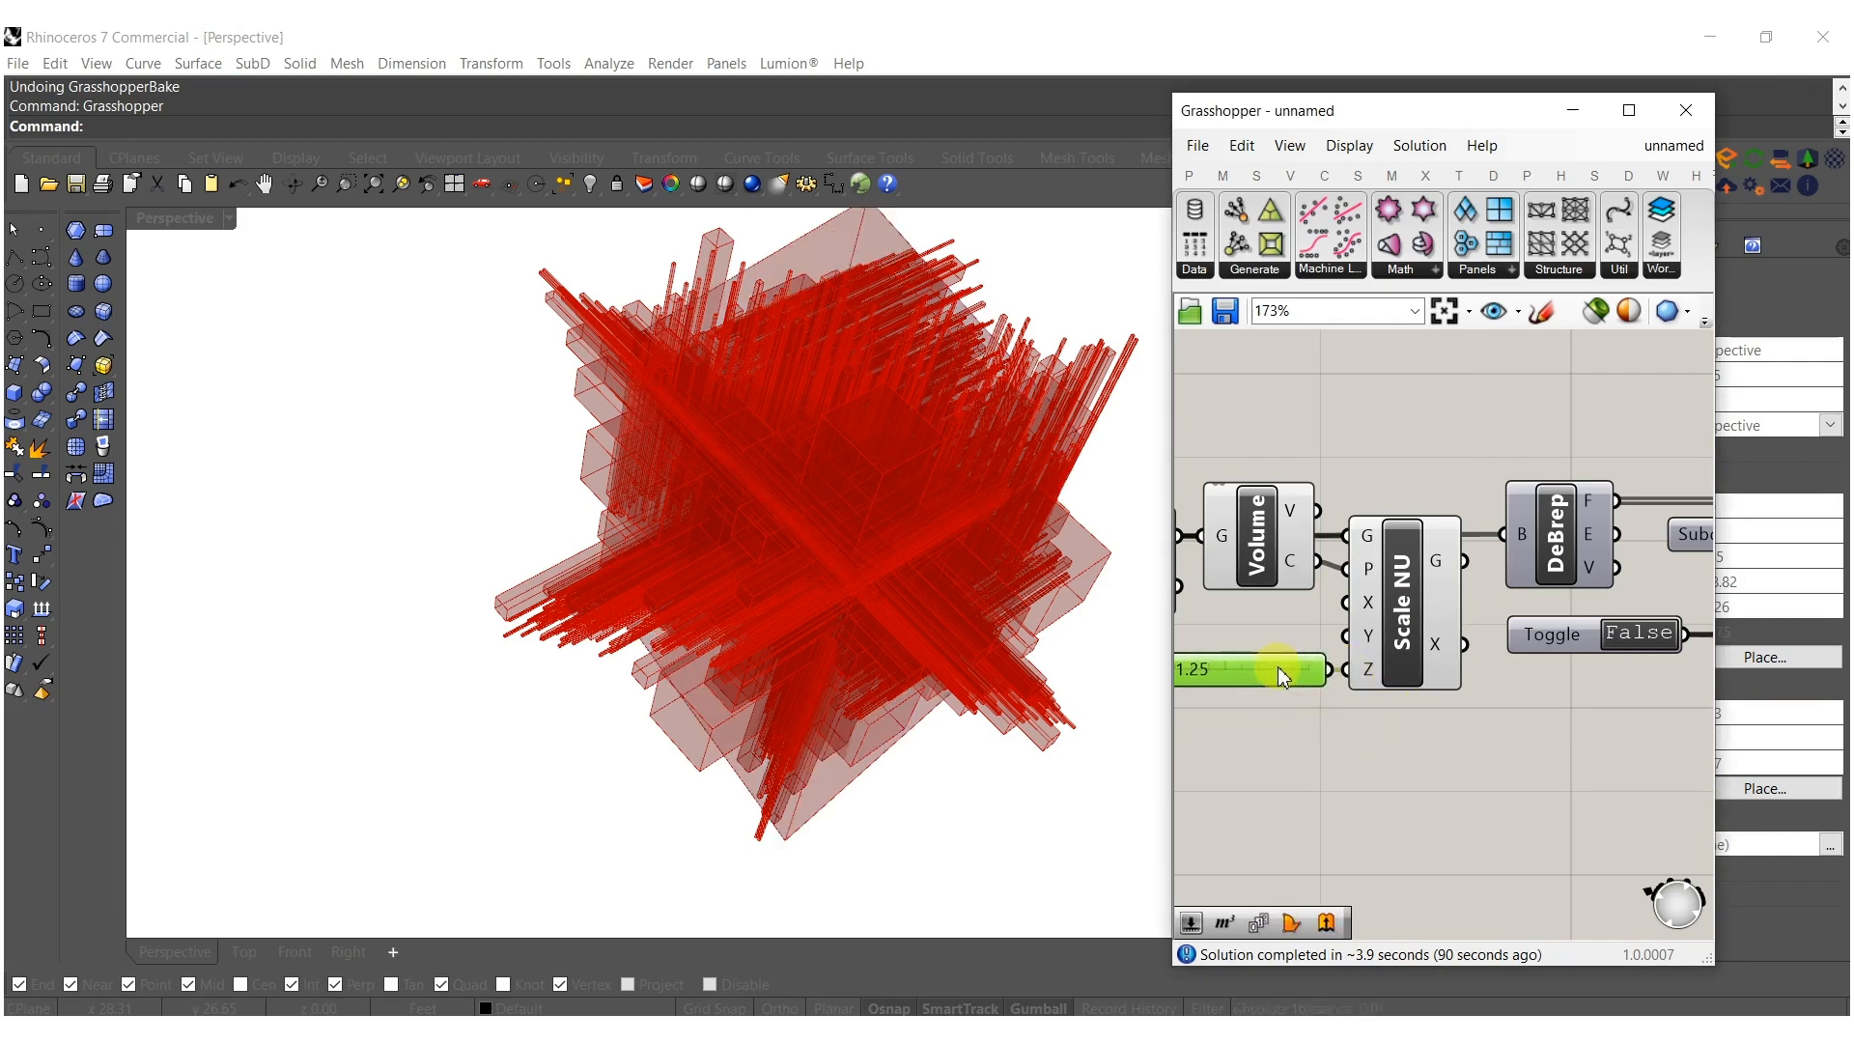
Connect Scale NU's geometry output to Deconstruct Brep and hide the Scale NU preview.
left_click(1431, 590)
right_click_drag(890, 473, 1321, 599)
left_click_drag(1503, 552, 1503, 534)
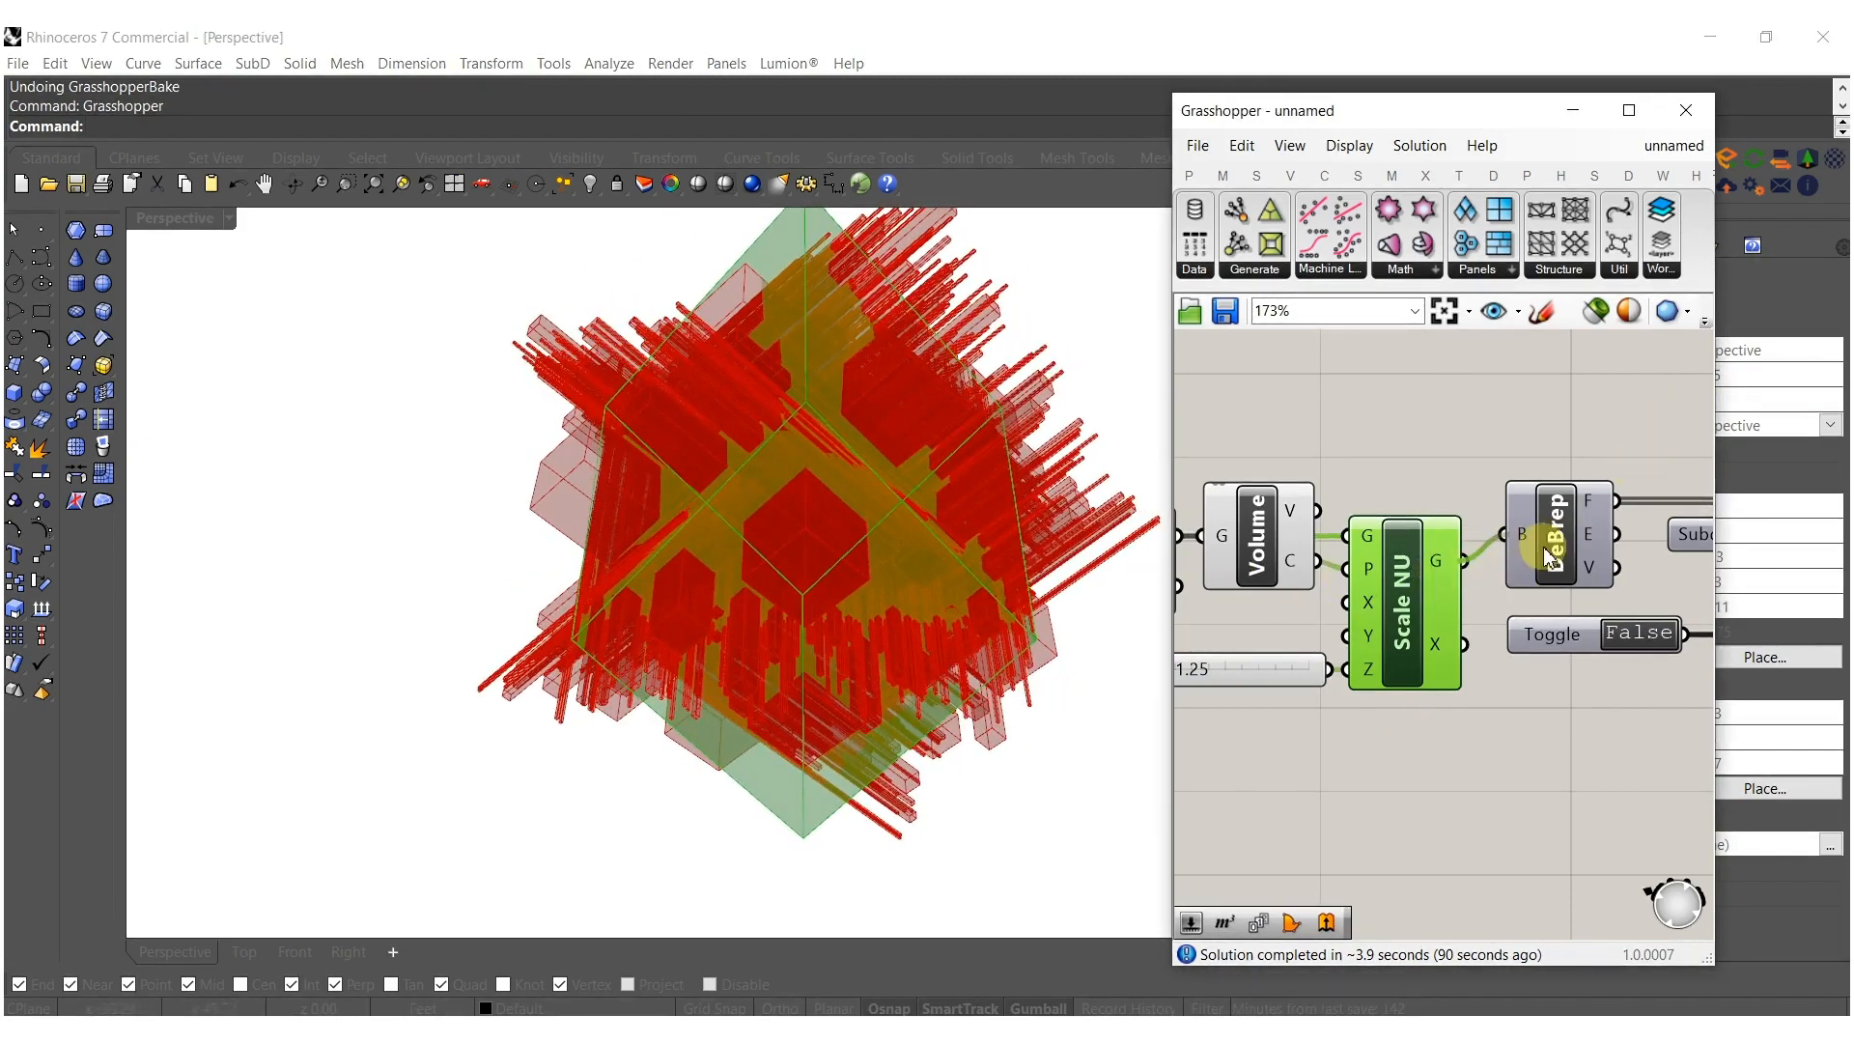
right_click_drag(1561, 546, 1502, 554)
middle_click(1329, 597)
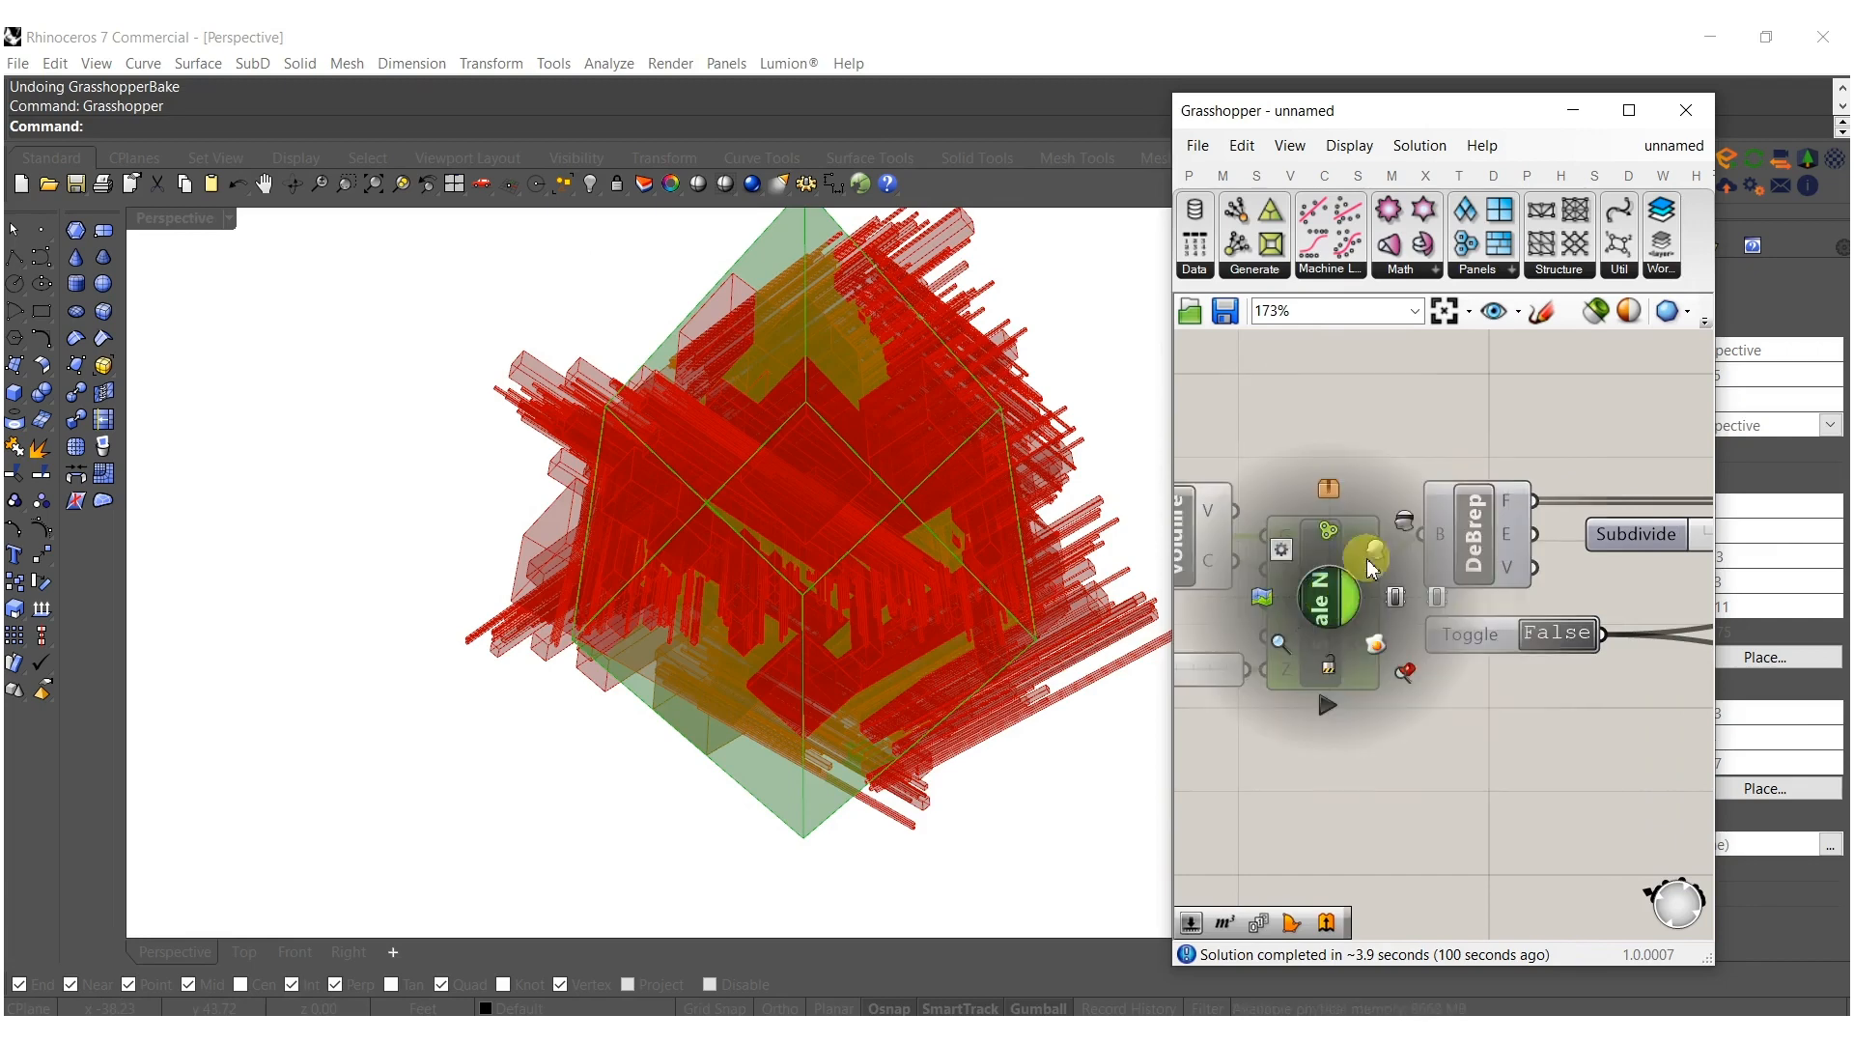
left_click(1419, 525)
Set the Scale Z slider to 1.70.
scroll(1284, 579, "down", 4)
scroll(1294, 575, "up", 8)
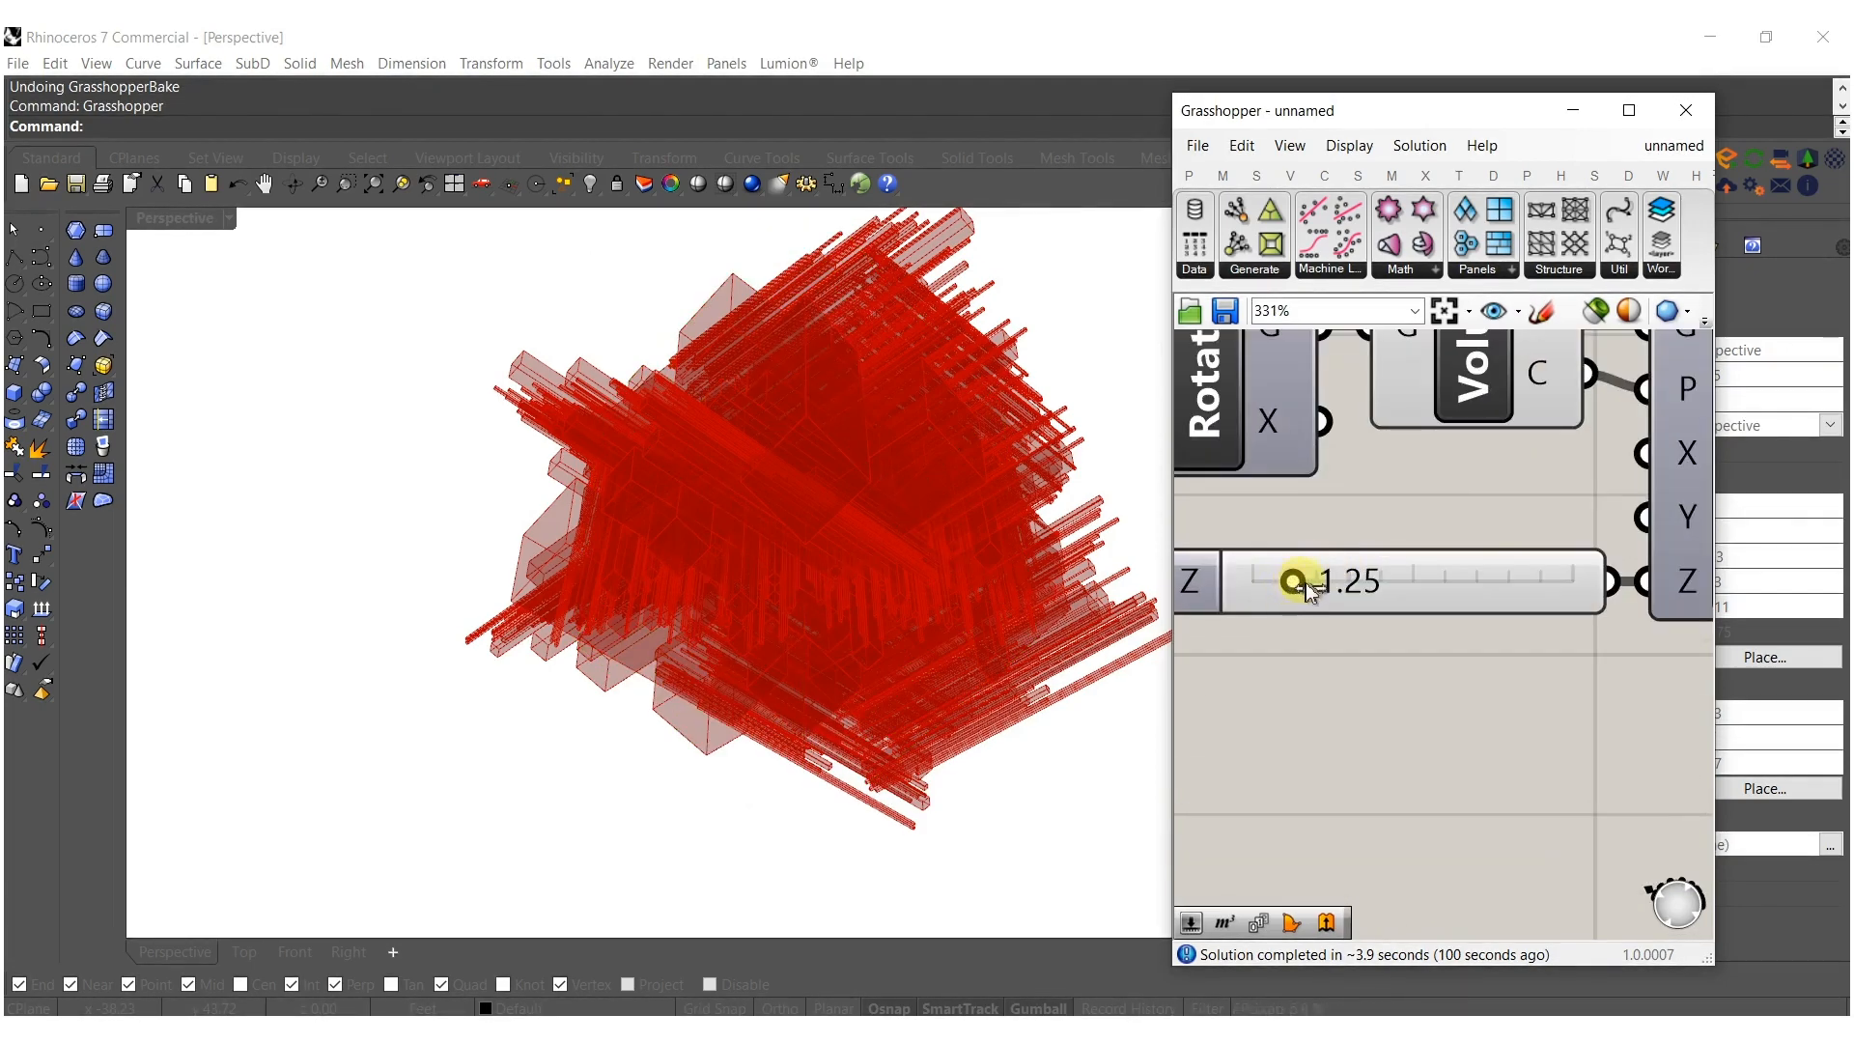
left_click_drag(1306, 582, 1311, 582)
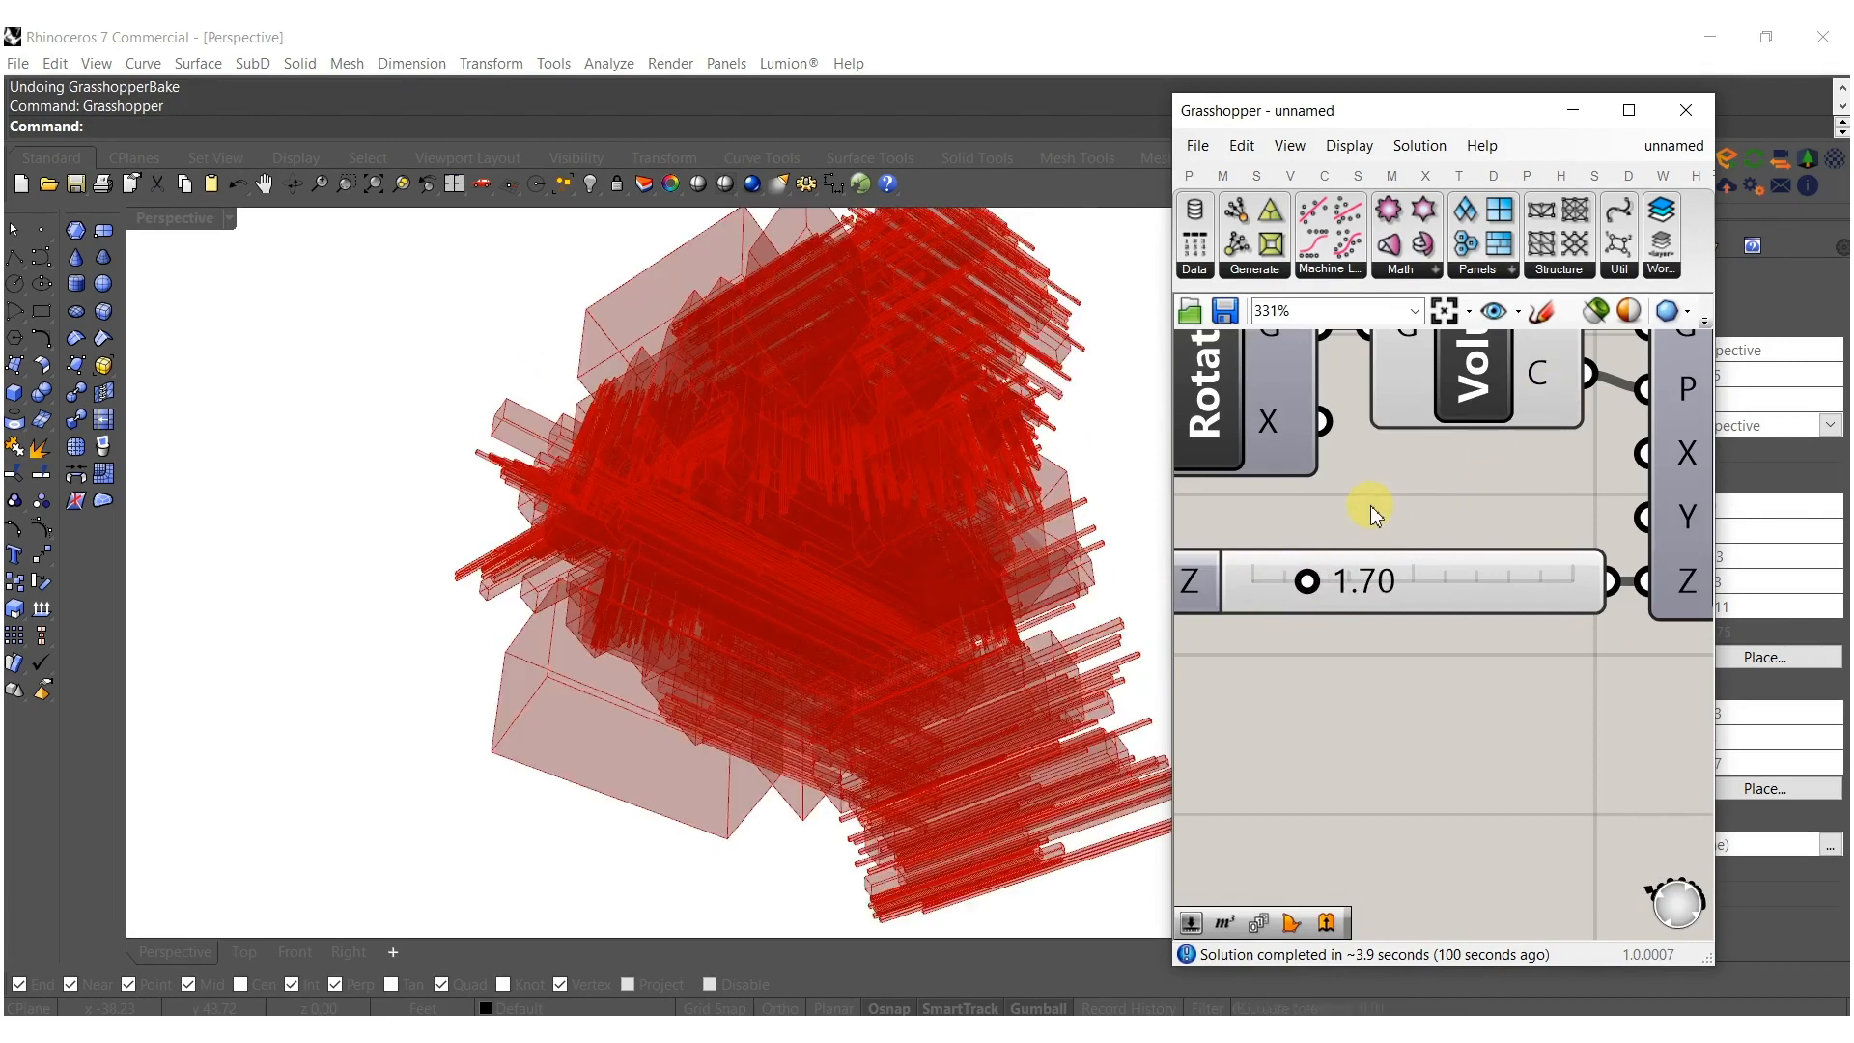
Bake the final Scale component's geometry, based on the box stretched by 1.70 in Z, into the Rhino model.
scroll(1390, 526, "down", 5)
scroll(1498, 579, "up", 4)
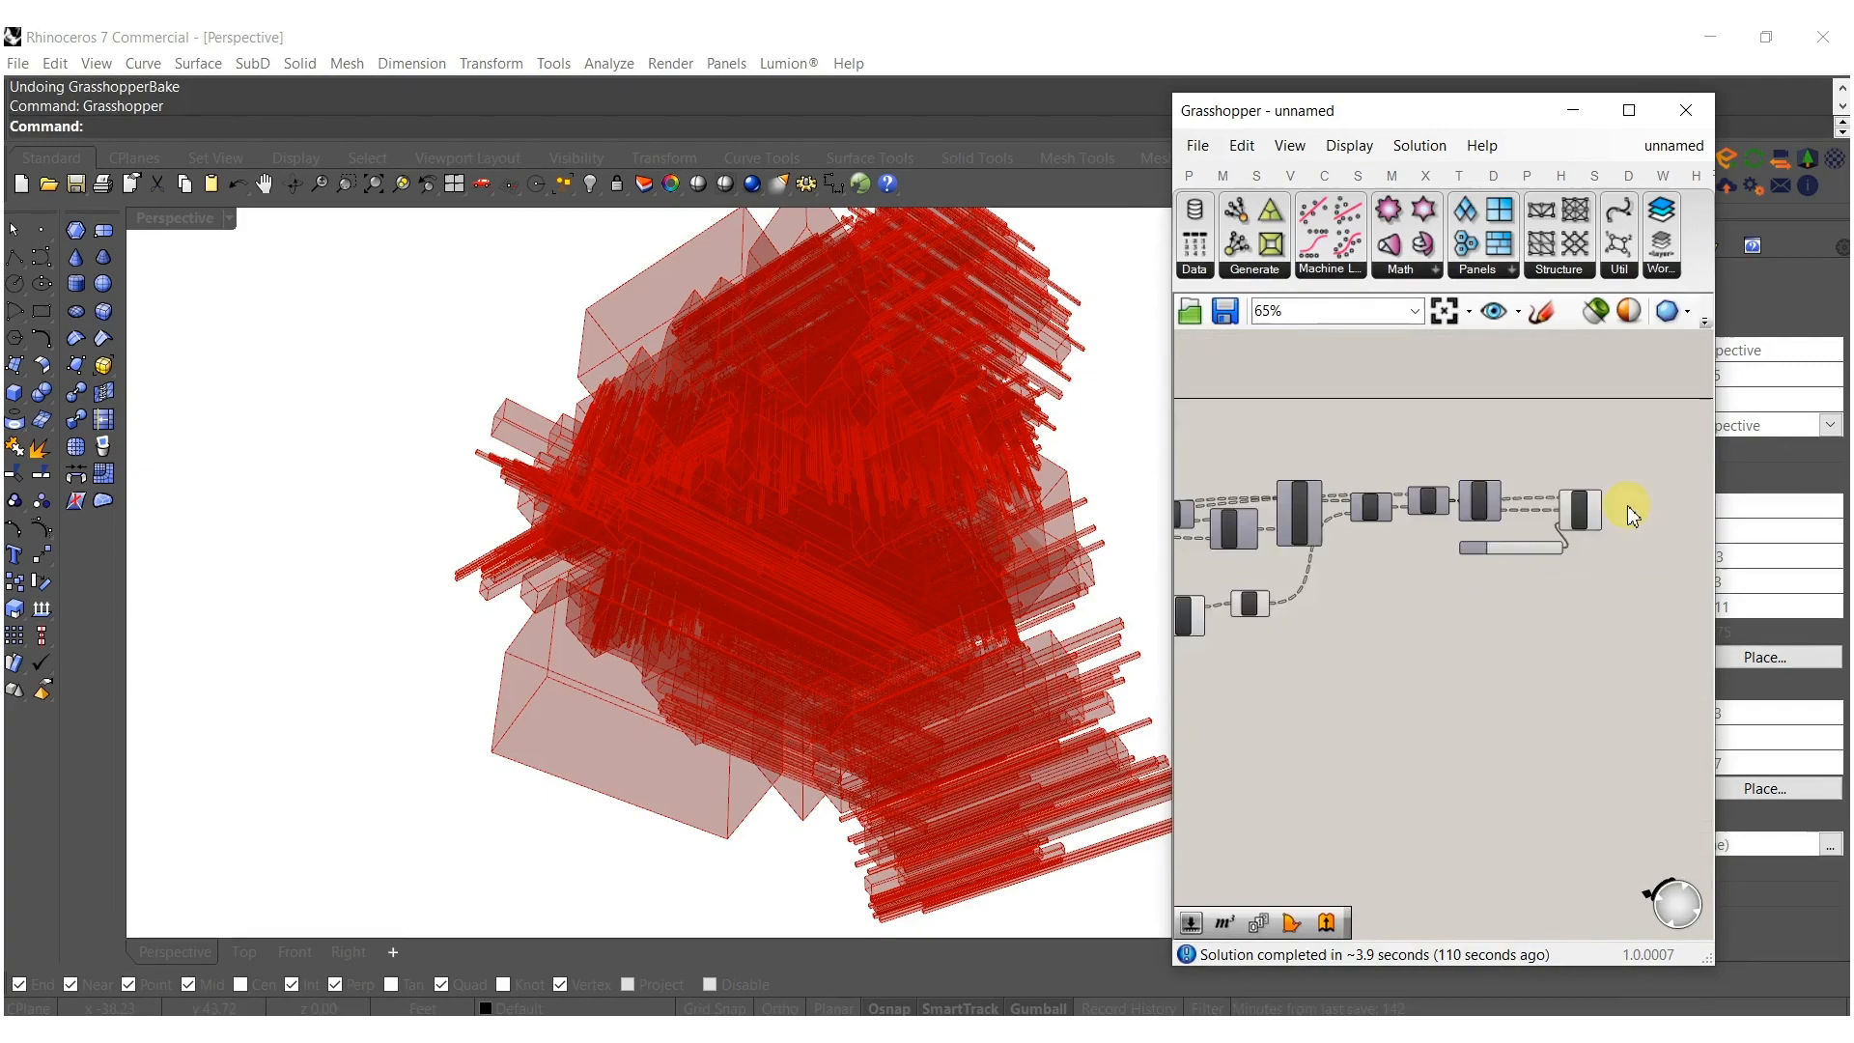
left_click(1524, 502)
middle_click(1525, 509)
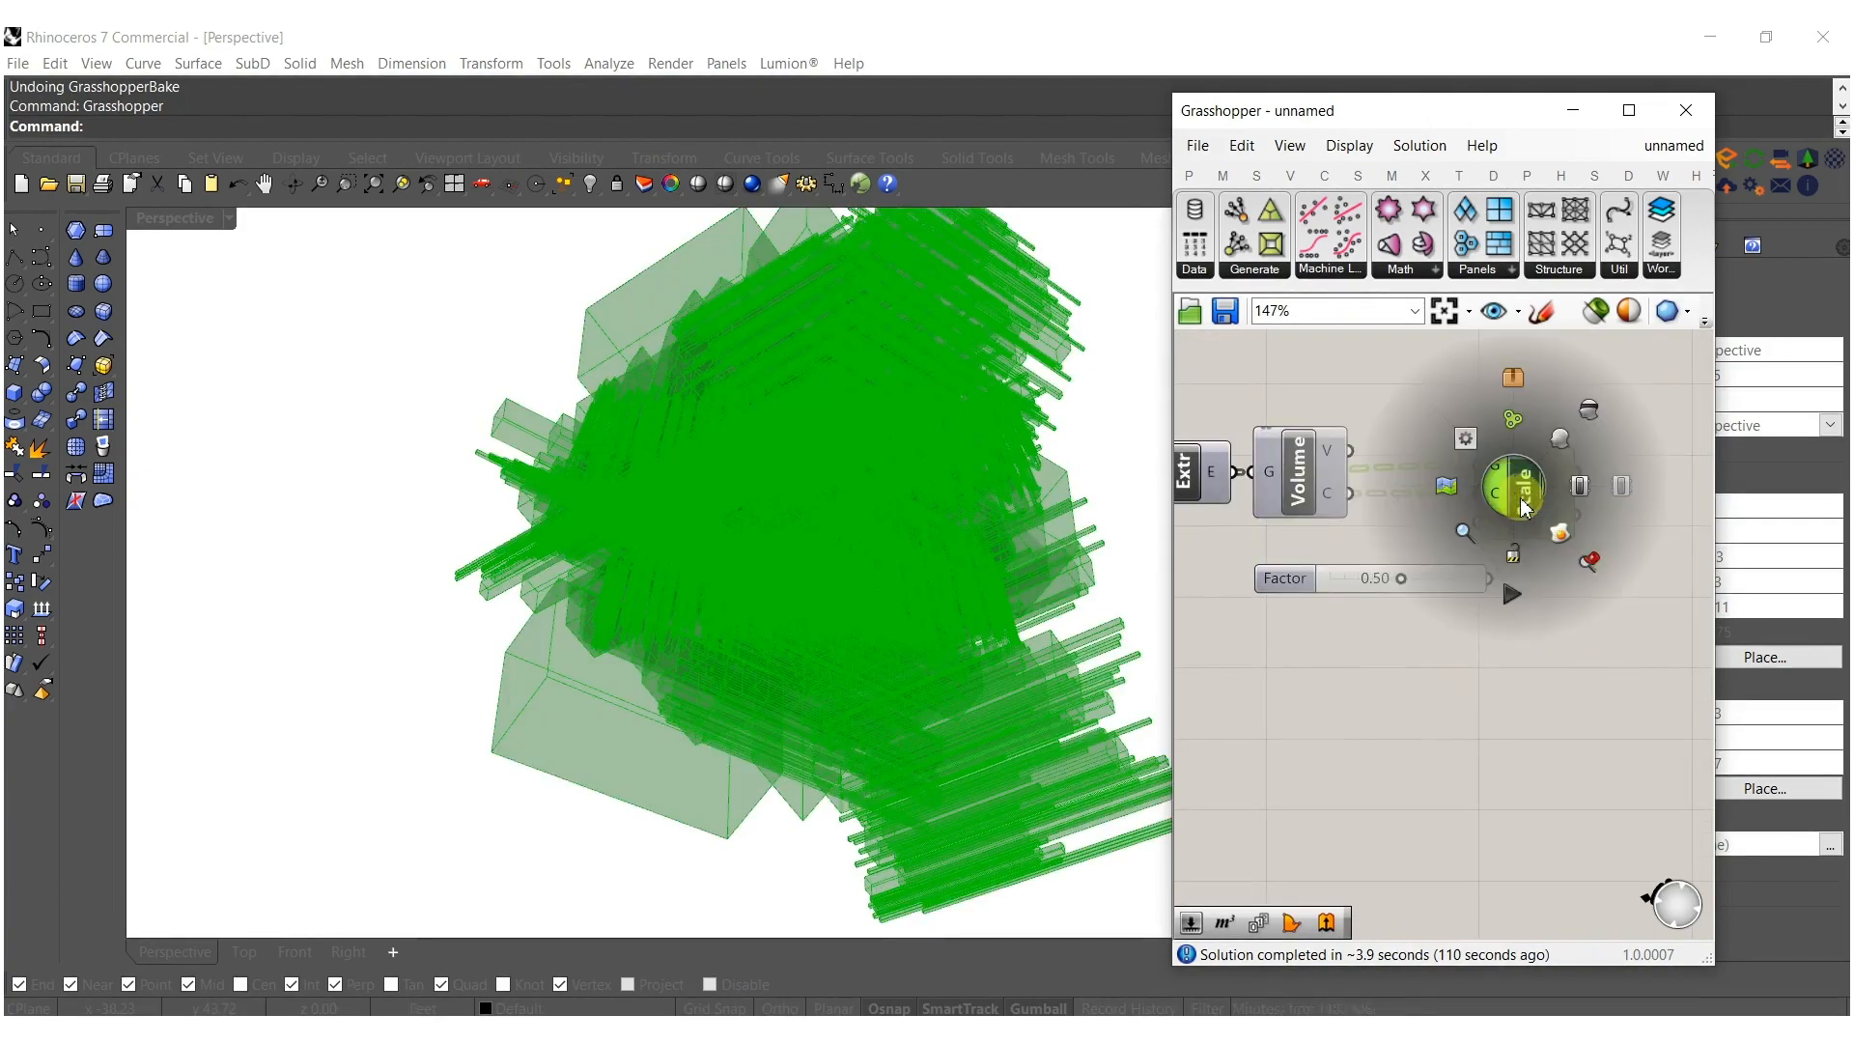
left_click(1557, 535)
Close the Grasshopper window to inspect the stretched bake, undo the bake and reopen Grasshopper.
left_click(1682, 118)
right_click_drag(1139, 537, 1076, 554)
key("ctrl+z")
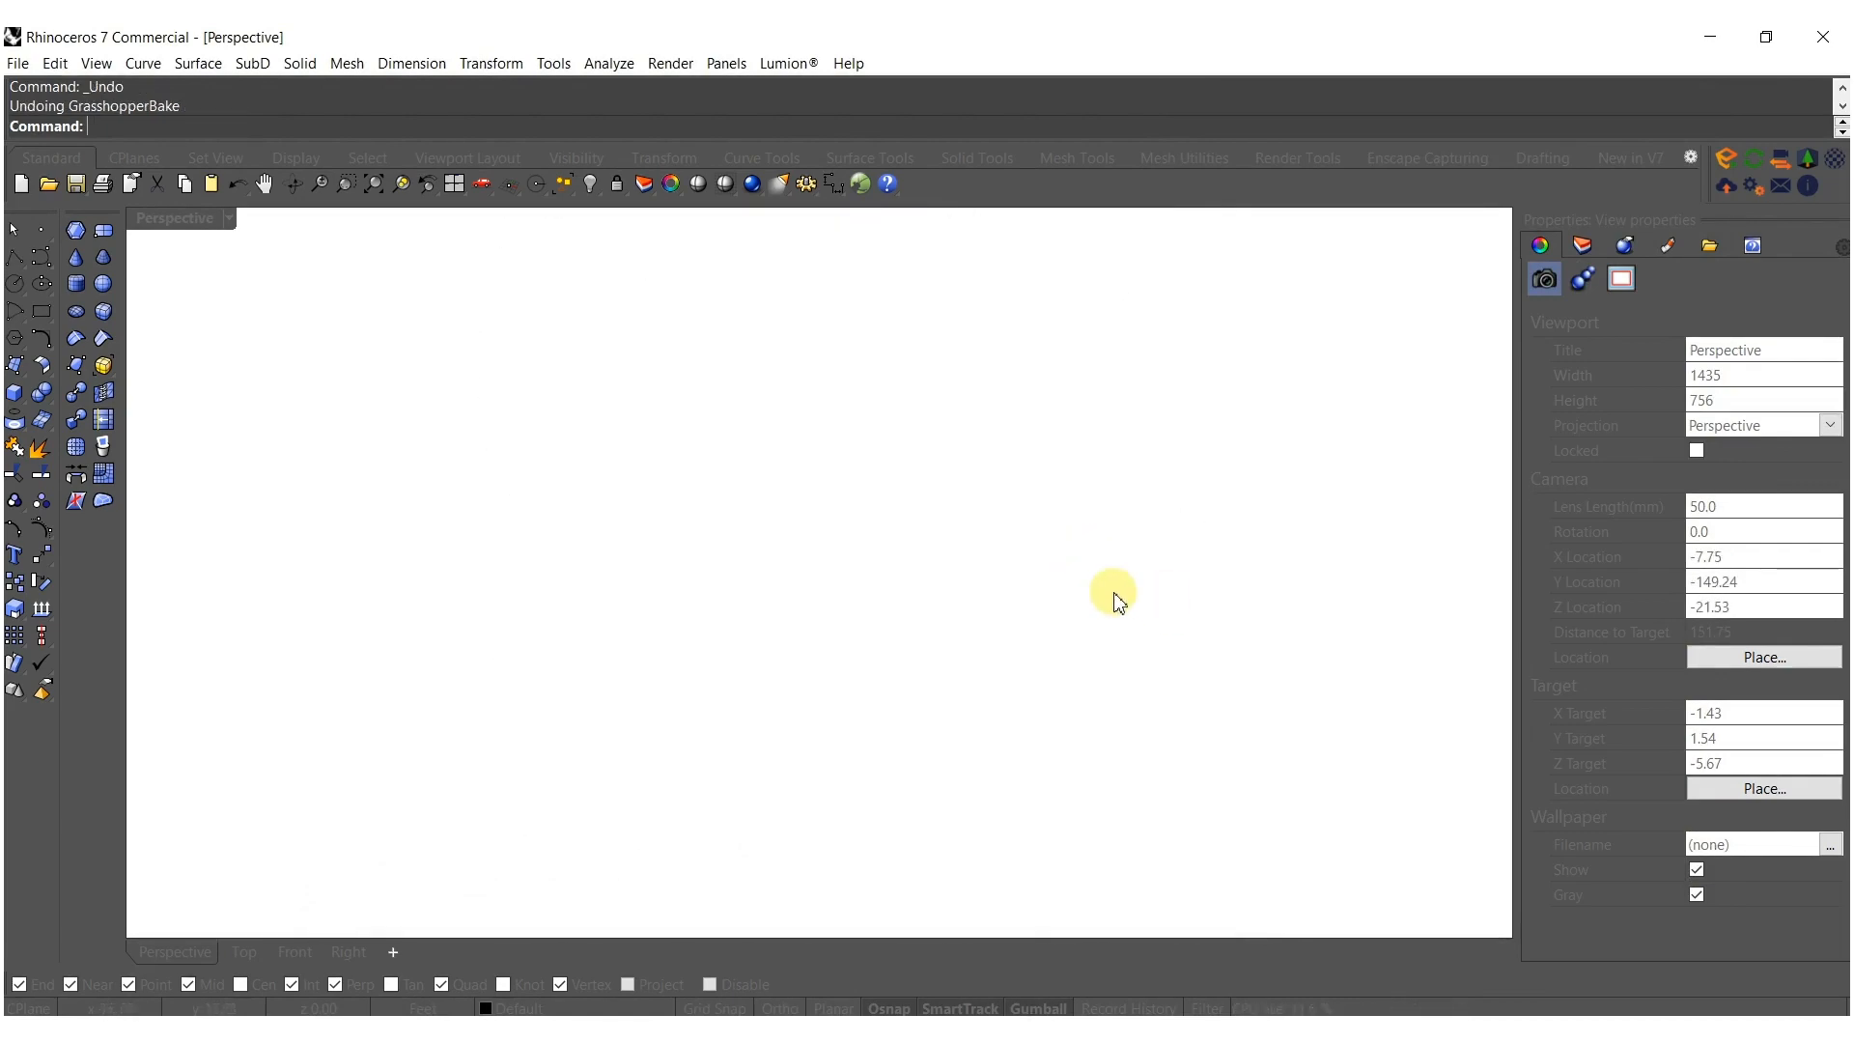
key("Return")
Move Volume, Scale NU and the Scale Z slider out of the chain and connect Rotate's geometry directly to Deconstruct Brep.
scroll(1477, 571, "down", 8)
right_click_drag(1207, 626, 1409, 605)
scroll(1457, 526, "up", 7)
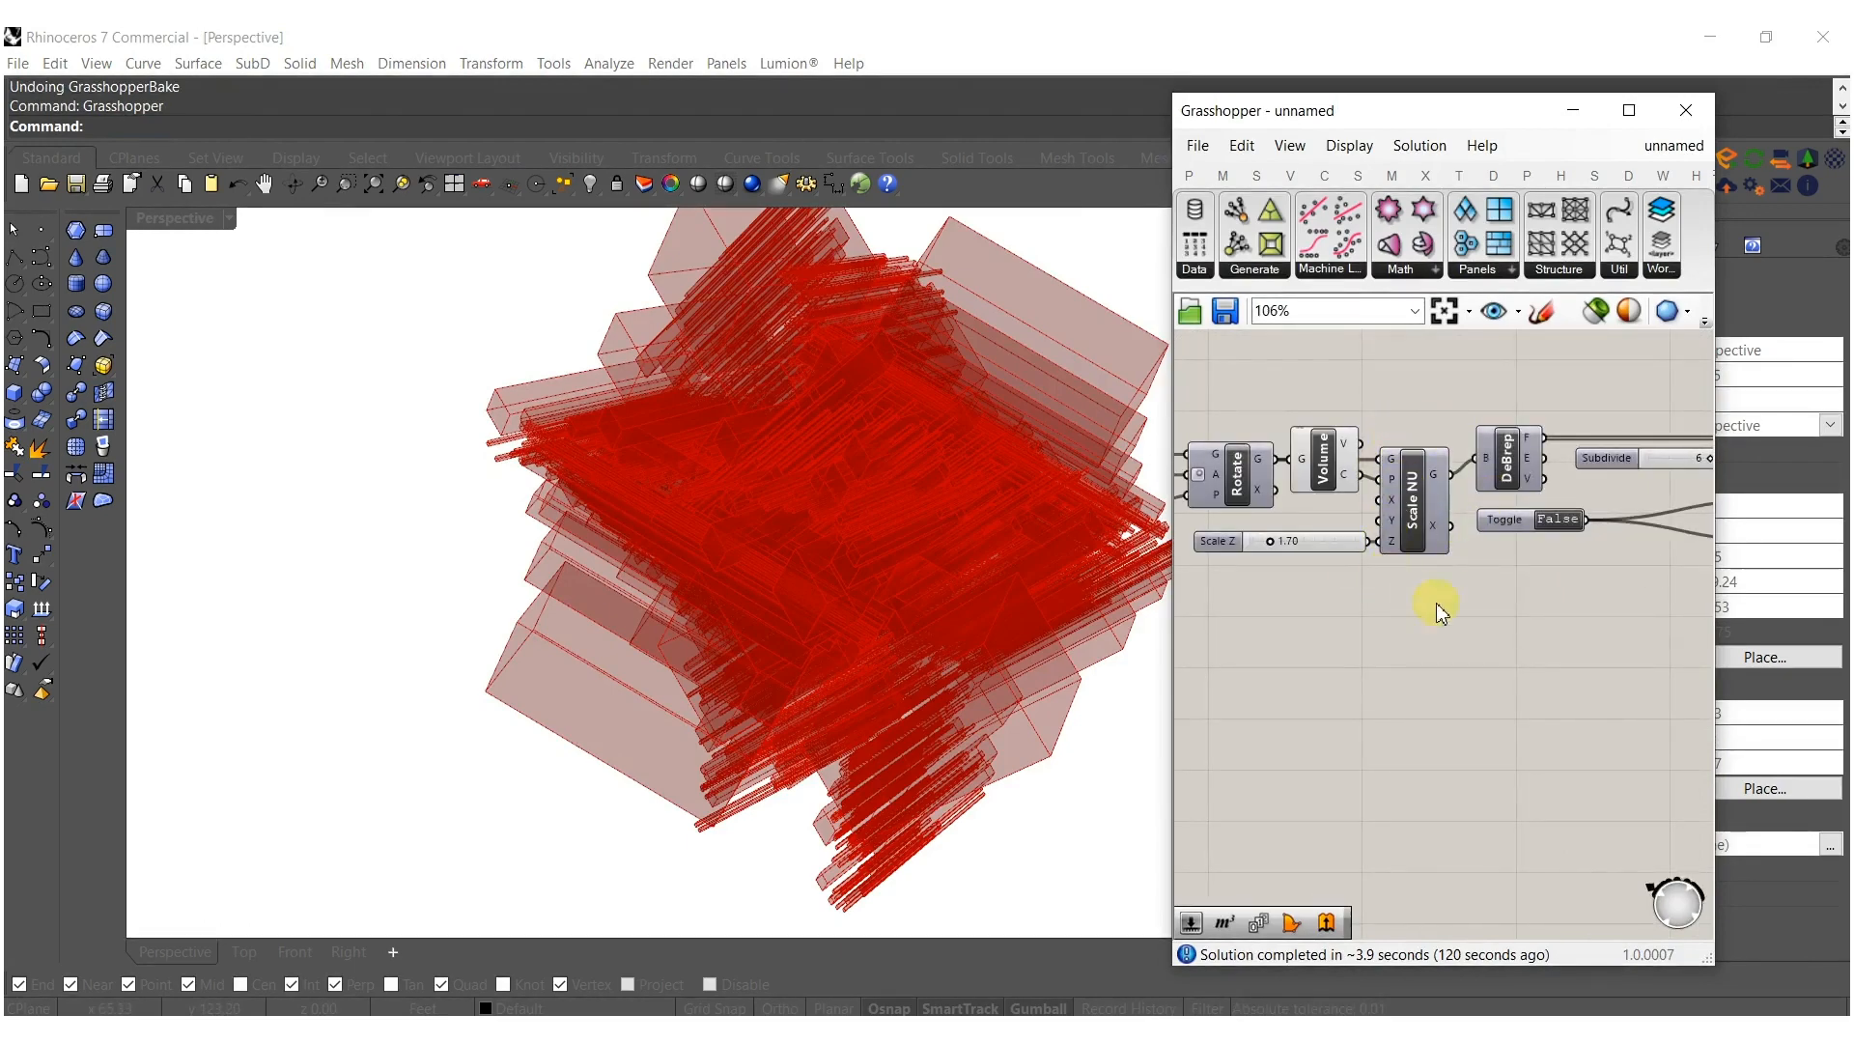
left_click_drag(1303, 380, 1301, 380)
left_click_drag(1325, 484, 1326, 679)
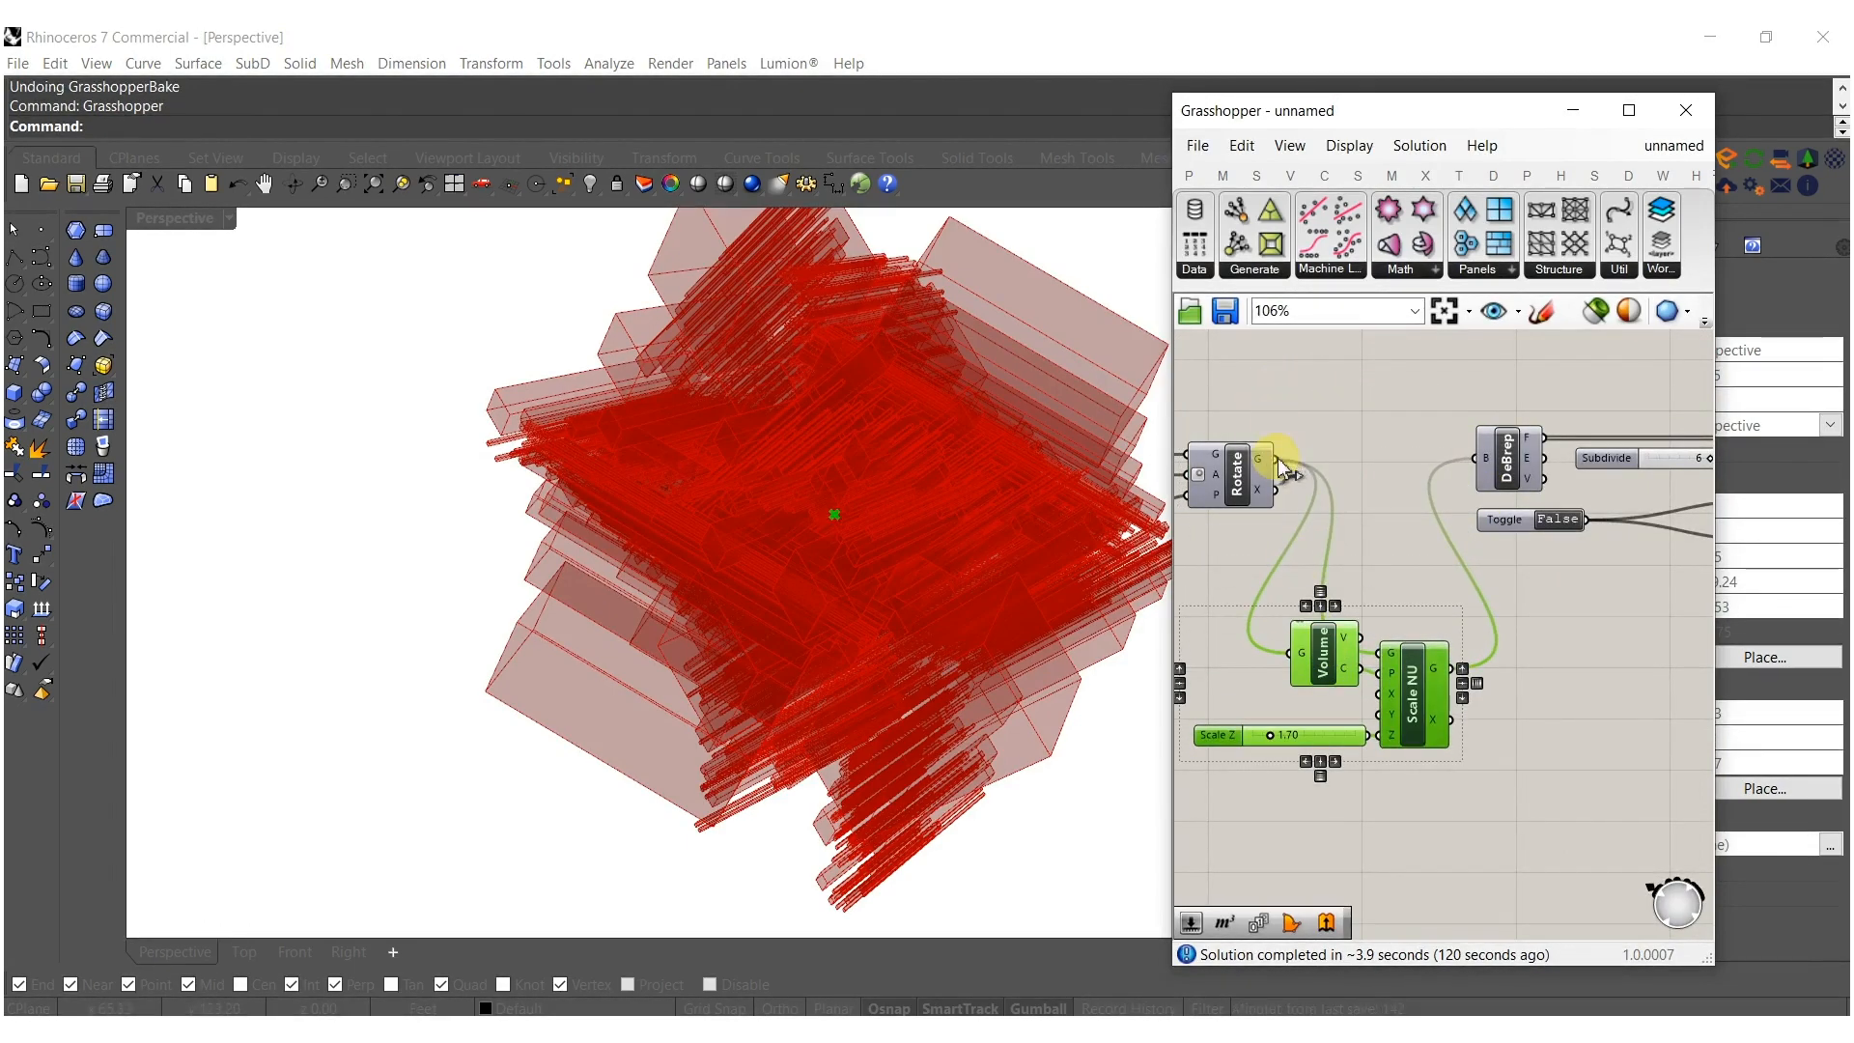
left_click_drag(1473, 461, 1477, 458)
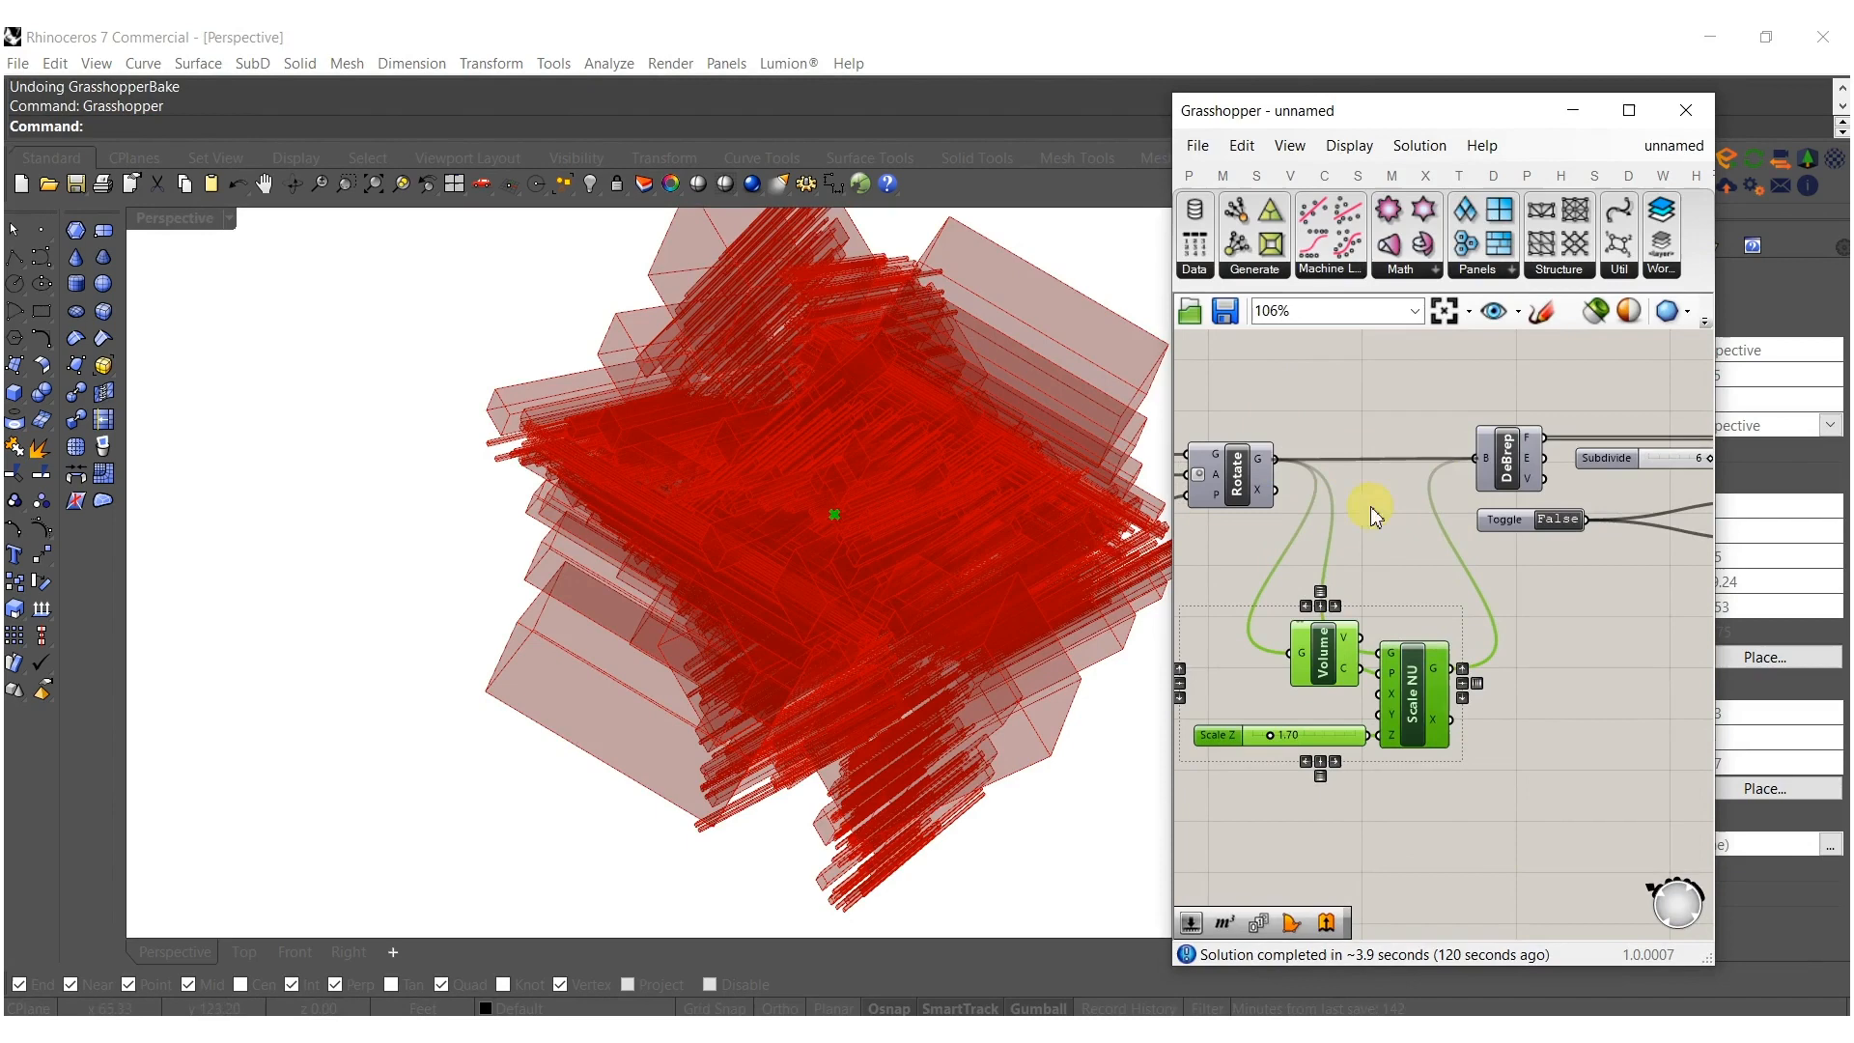
key("ctrl+z")
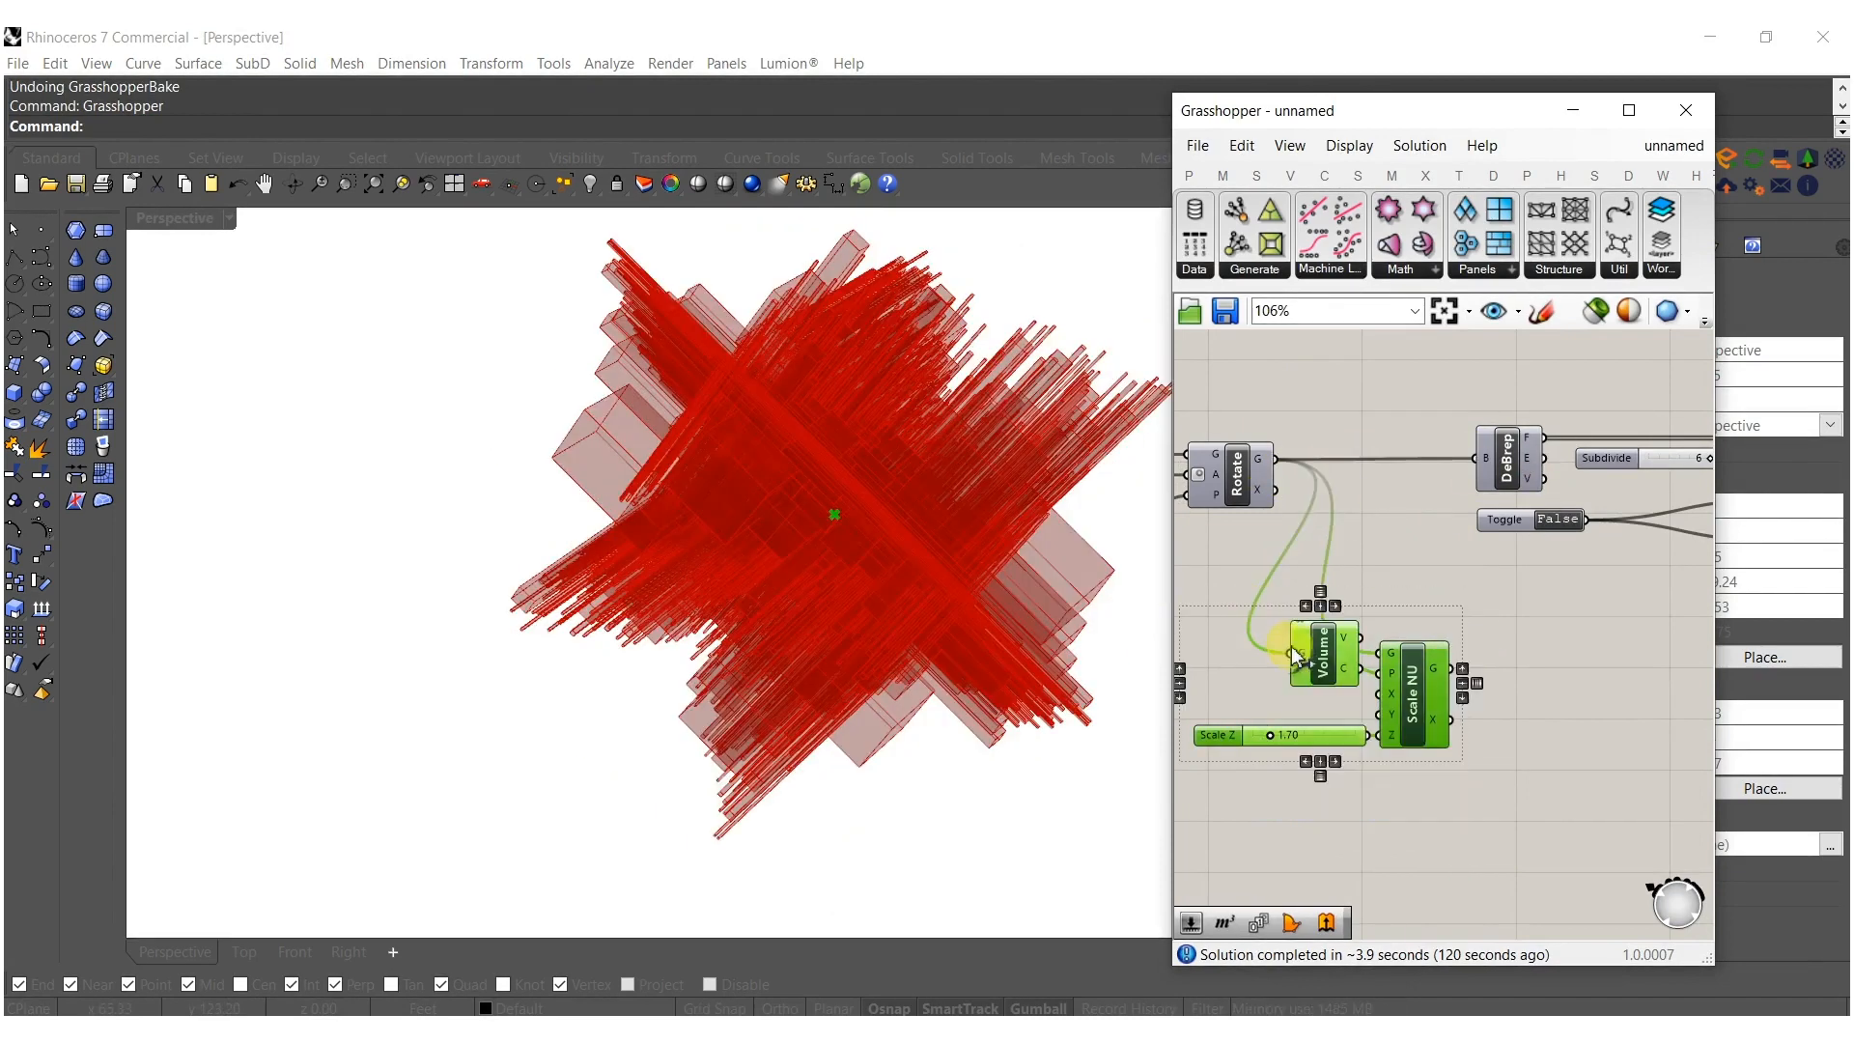
Move the Volume, Scale NU and Scale Z slider group beside the final Scale component.
left_click_drag(1320, 652, 1325, 685)
scroll(1327, 690, "down", 2)
scroll(1468, 628, "up", 6)
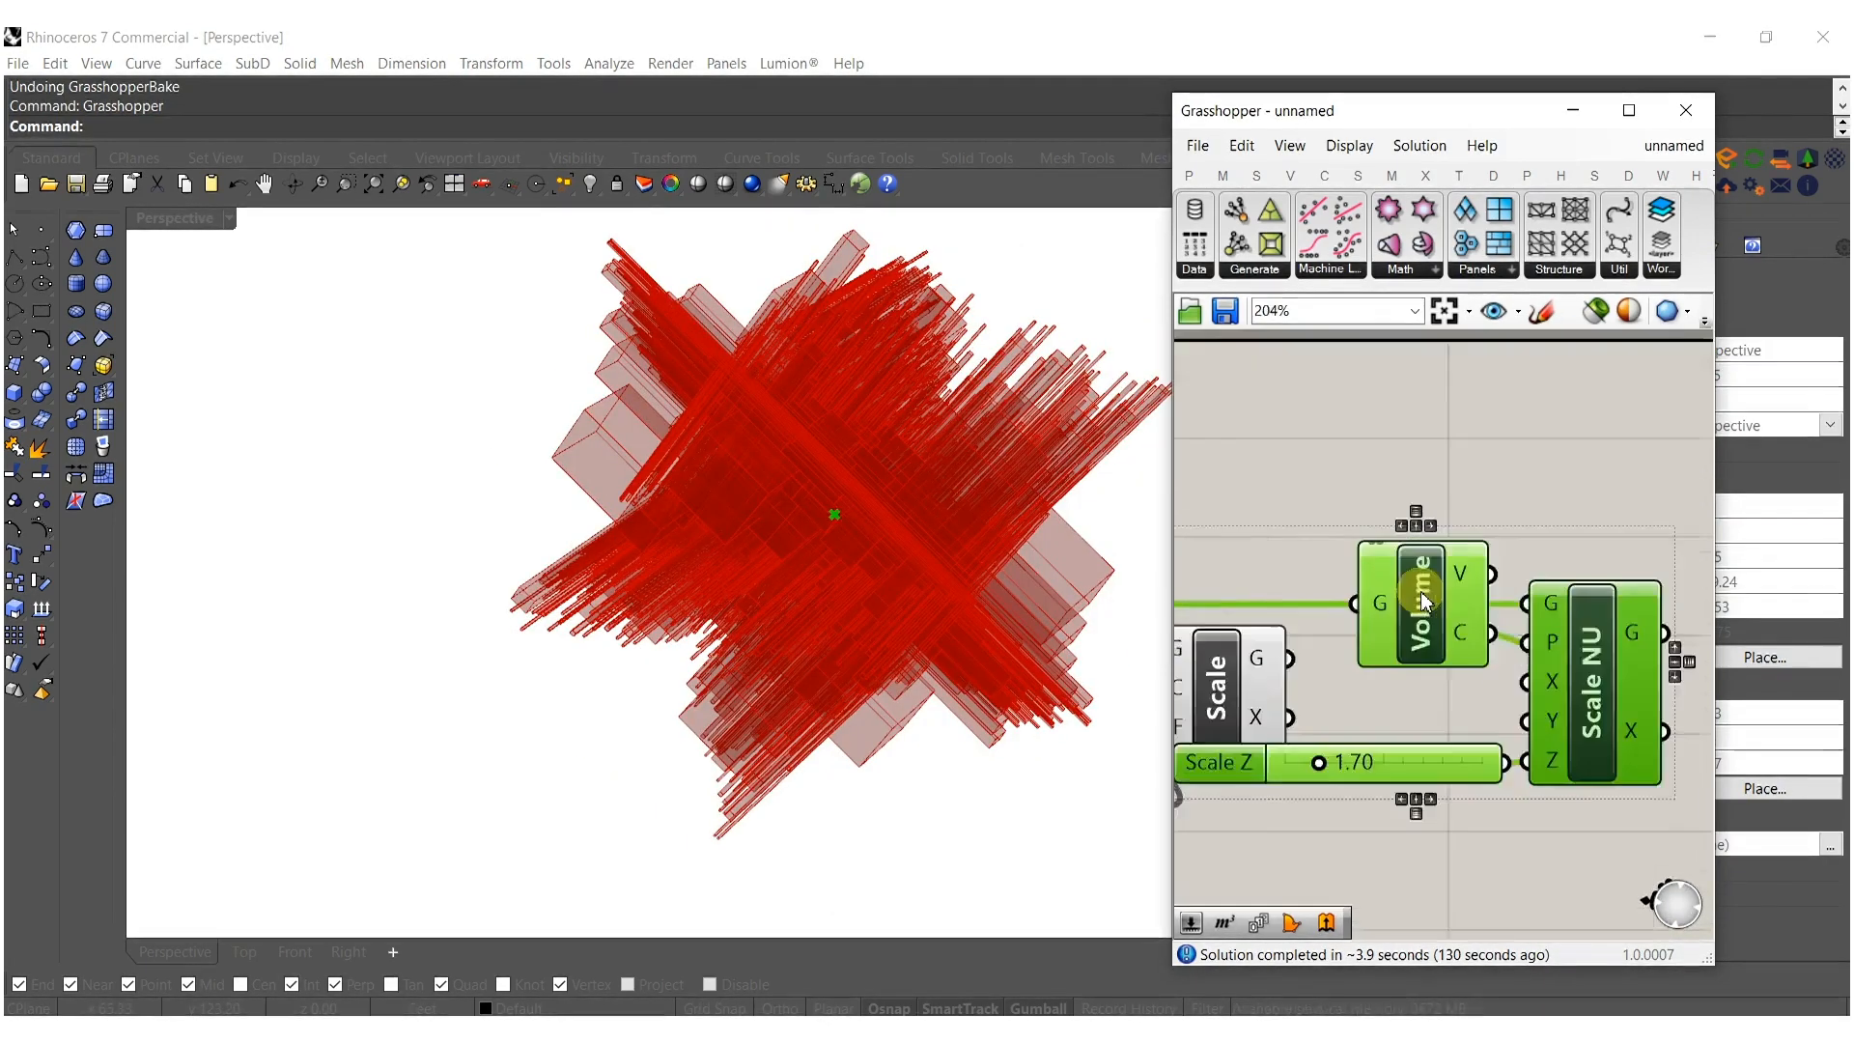
Add a Bounding Box component between Scale and Volume and feed it the Scale geometry output.
double_click(1370, 726)
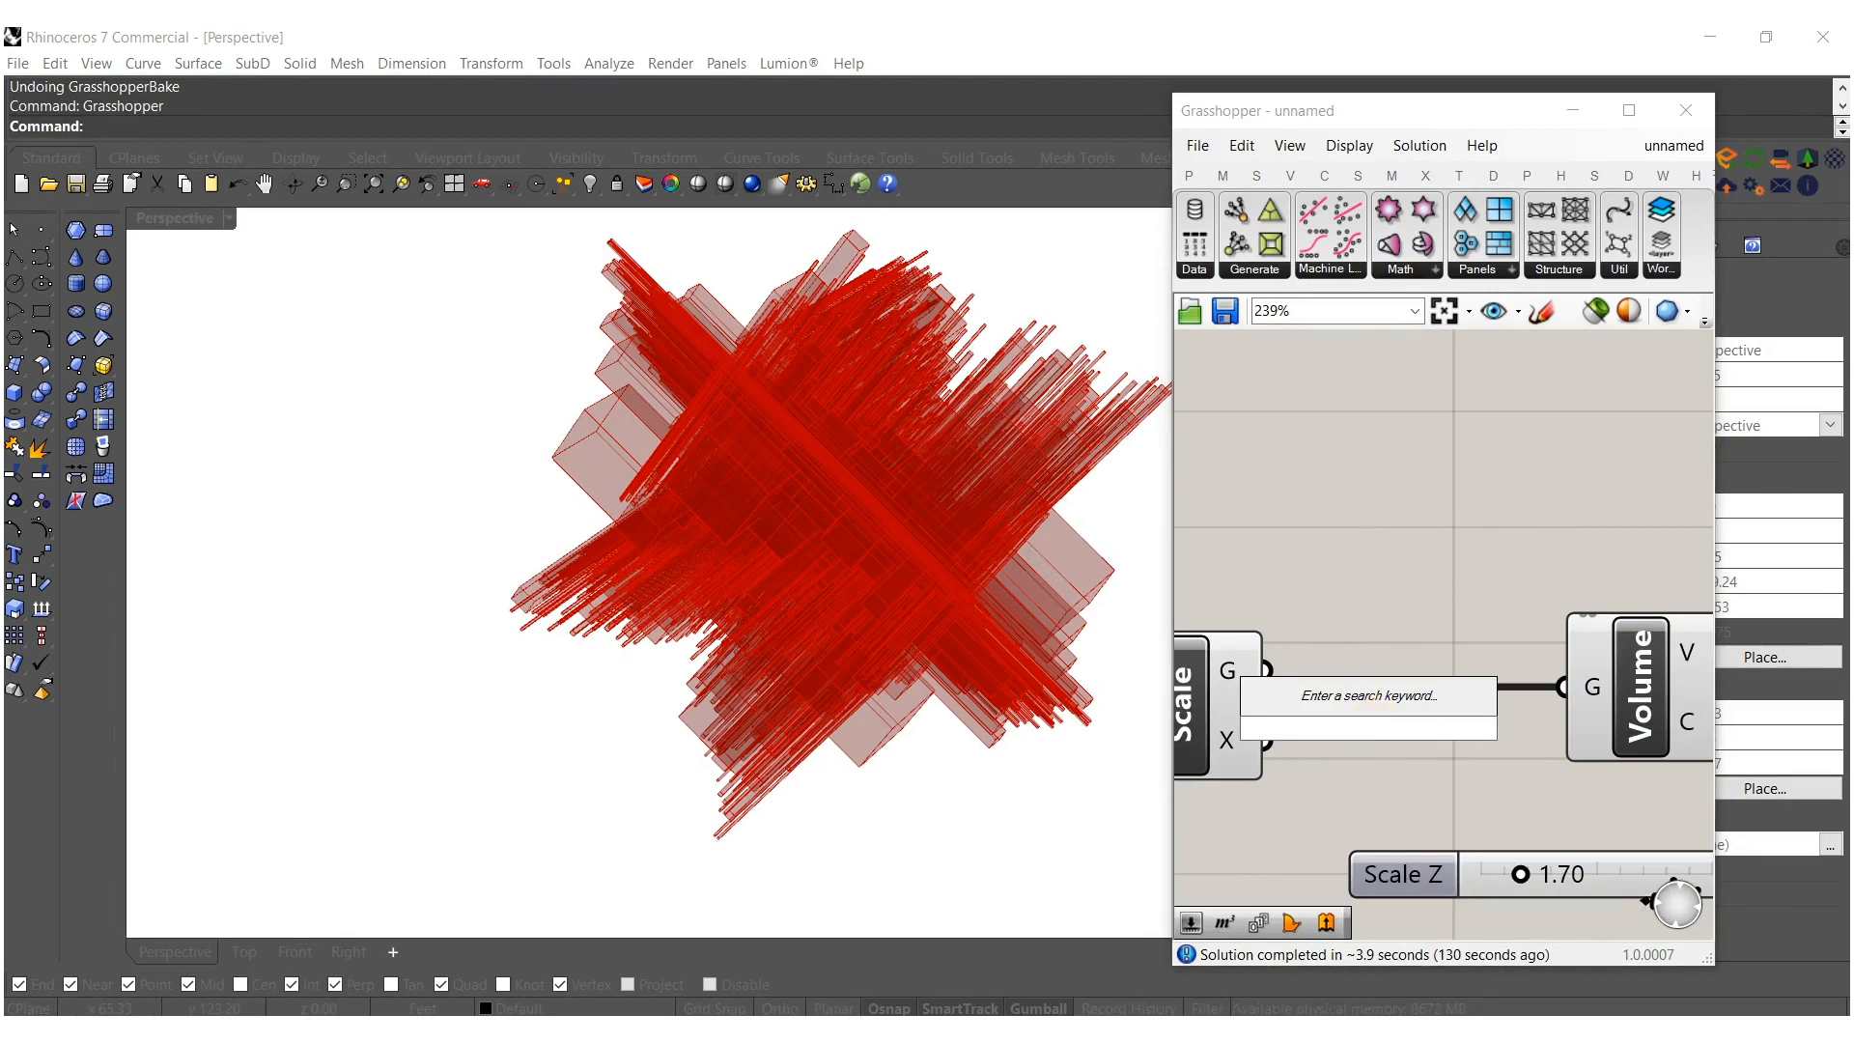
type("bound")
left_click(1343, 639)
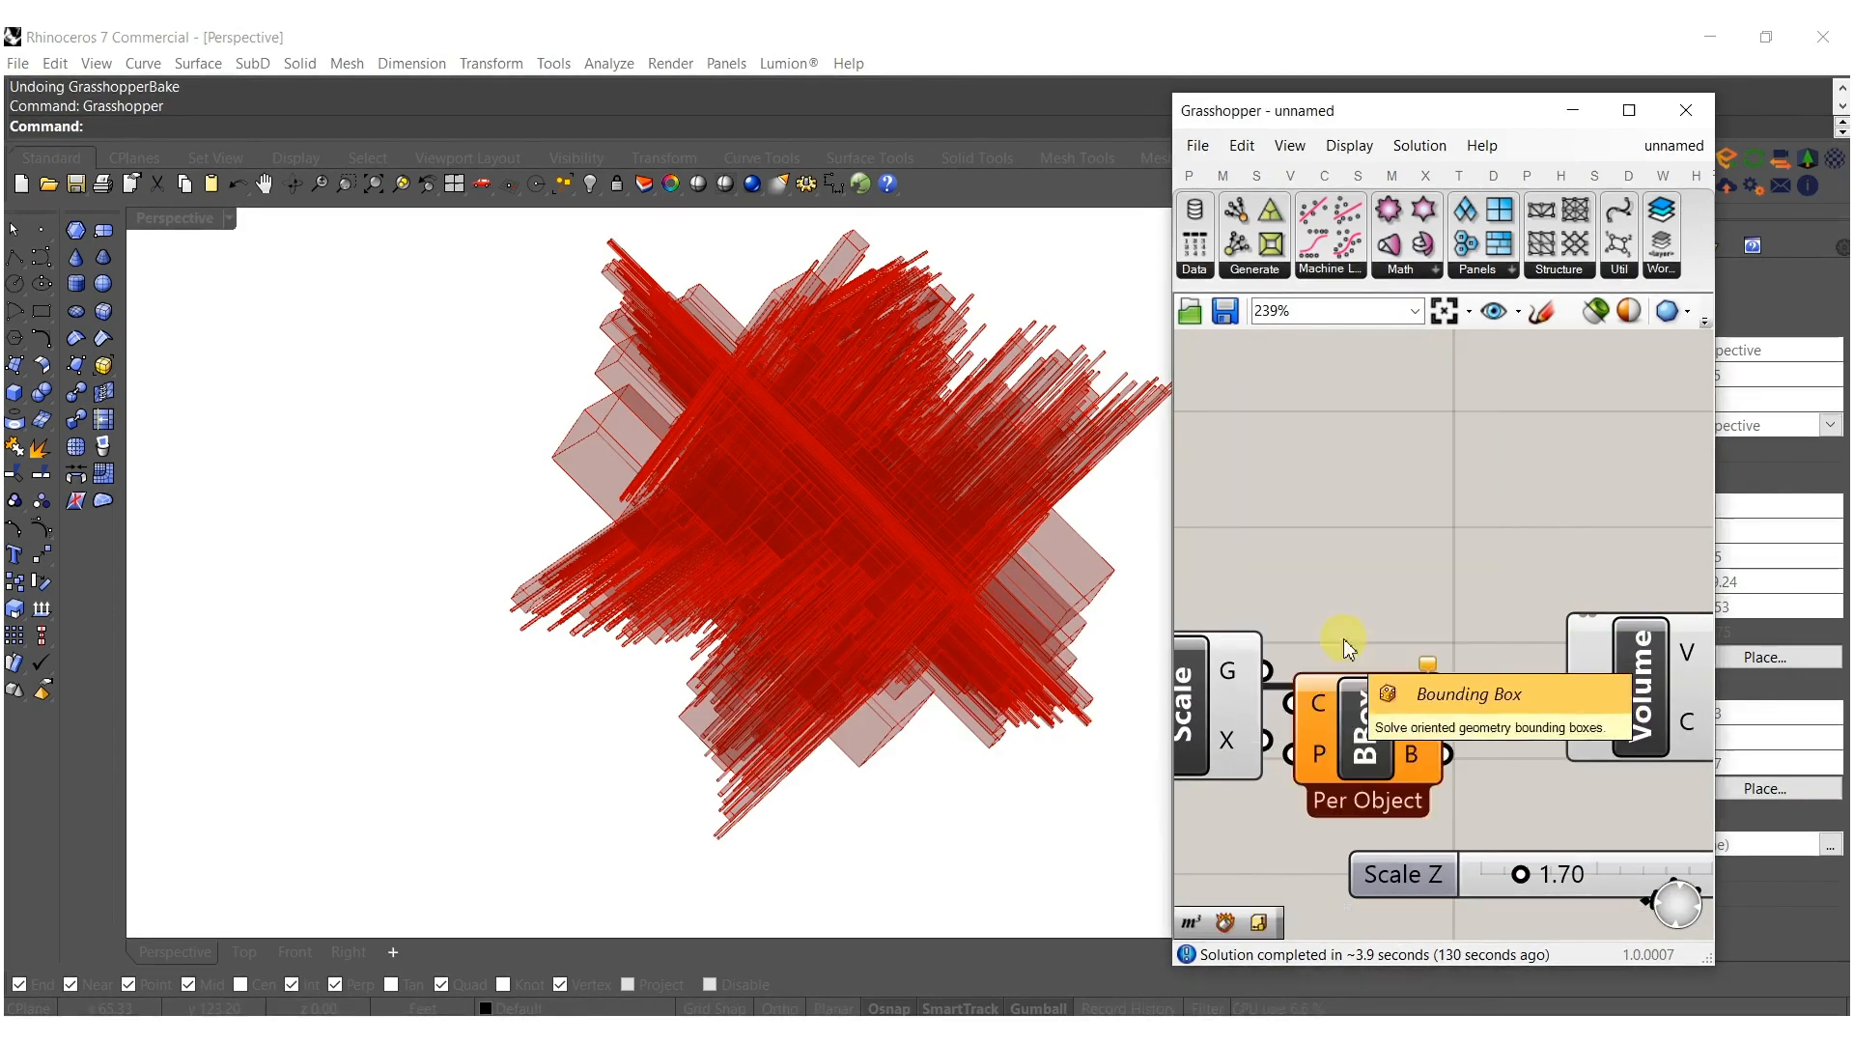
left_click_drag(1289, 703, 1267, 670)
left_click_drag(1364, 718, 1357, 685)
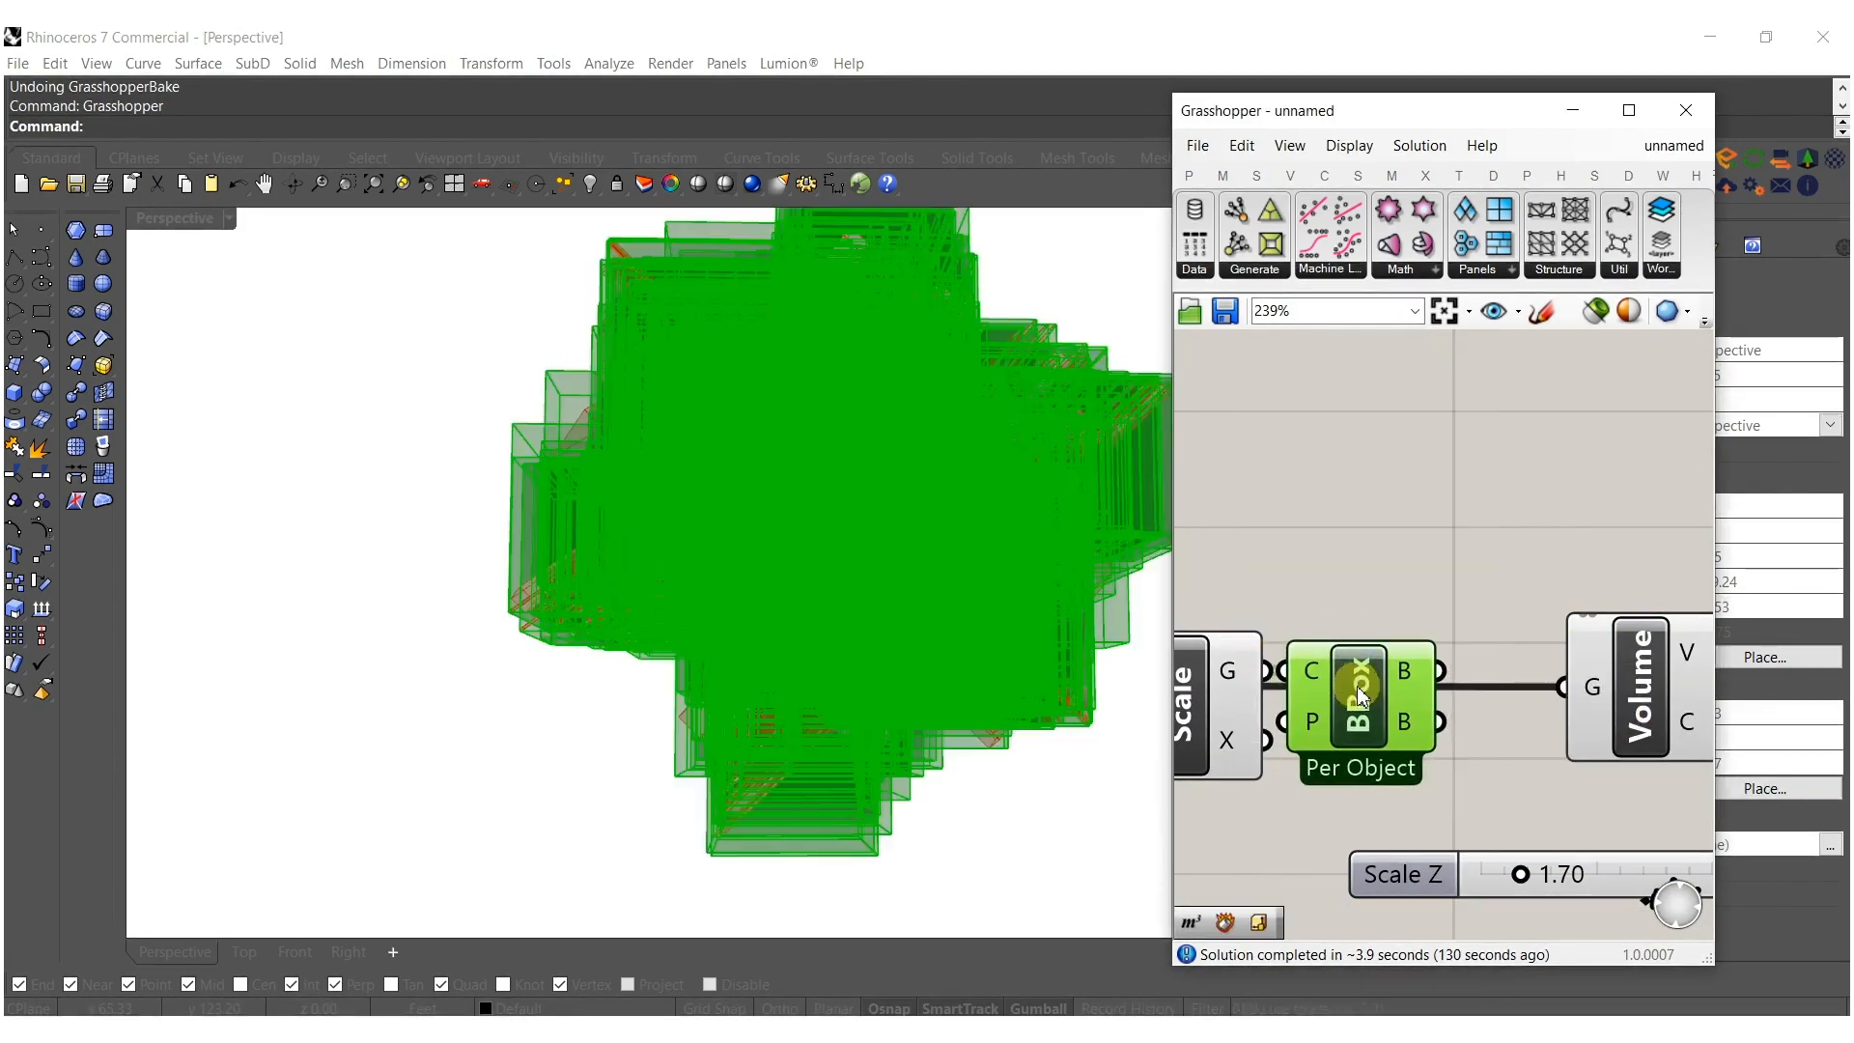
Set the Bounding Box to Union Box with flattened content input and connect its box output to Volume.
right_click(1358, 685)
left_click(1466, 814)
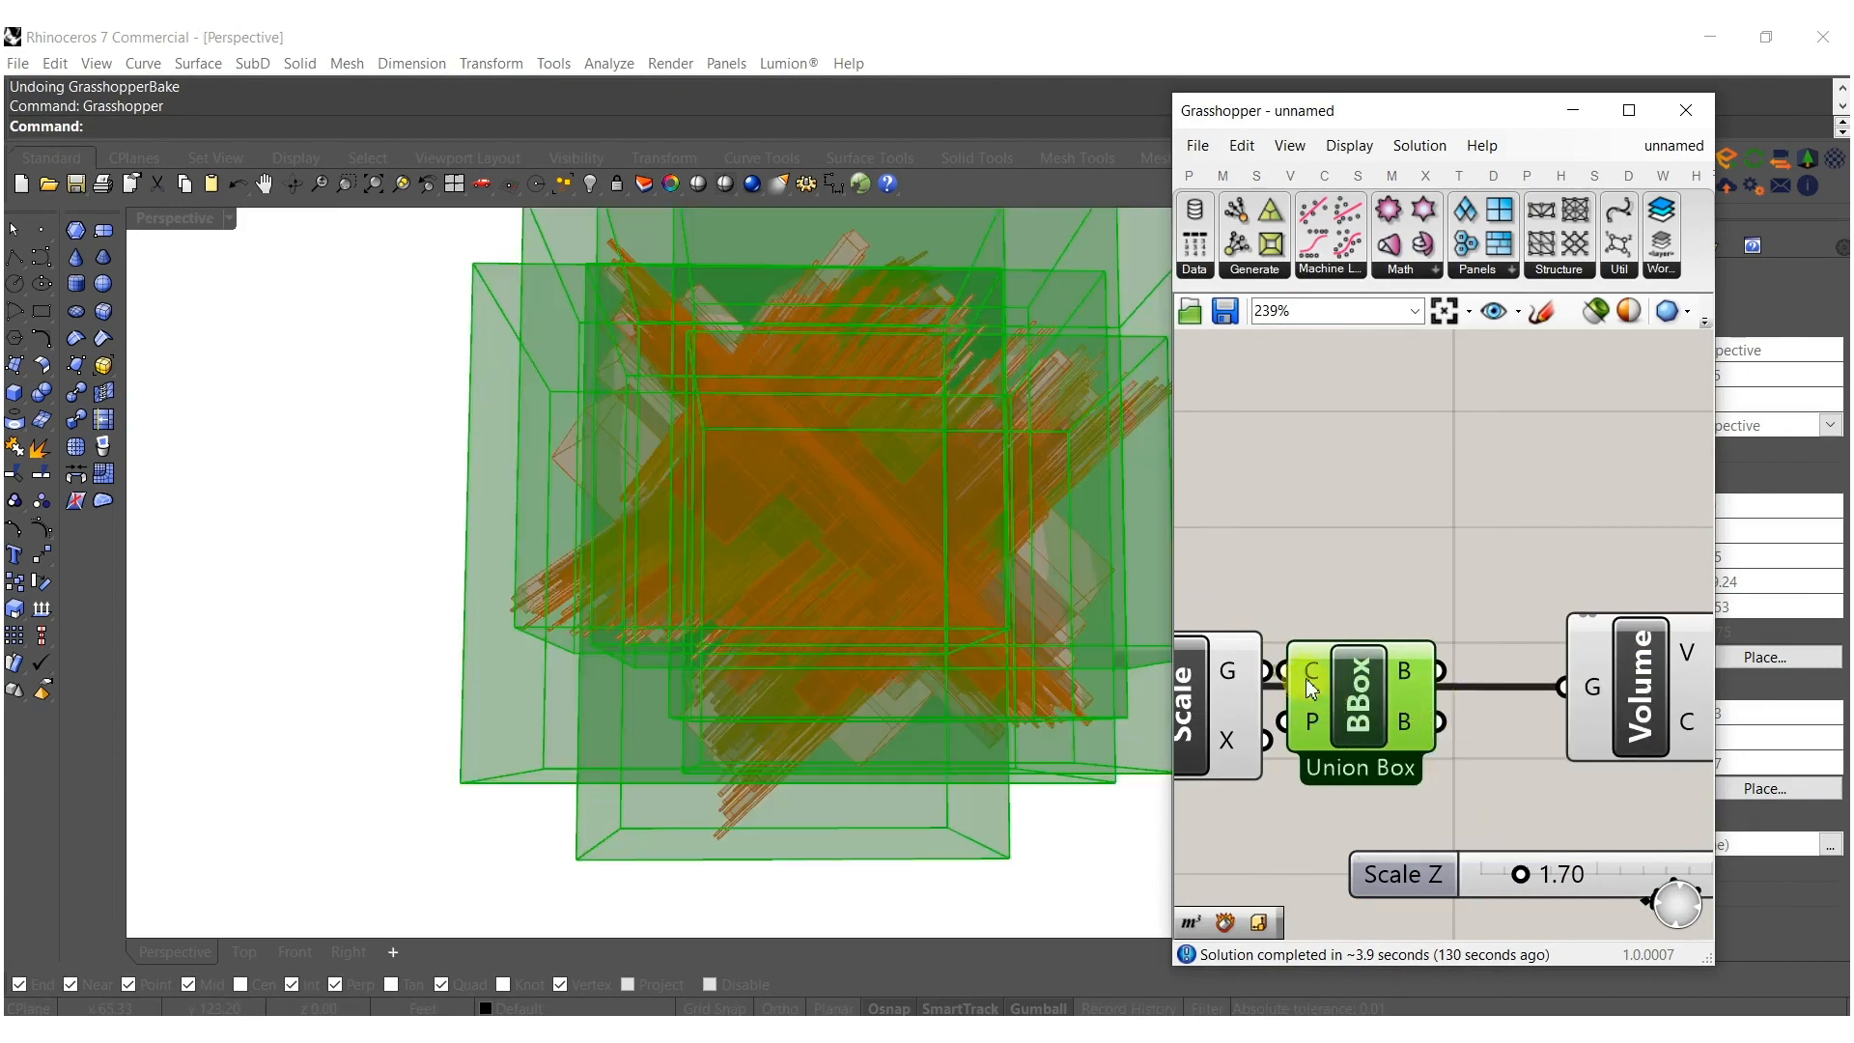
right_click(1305, 678)
left_click(1395, 763)
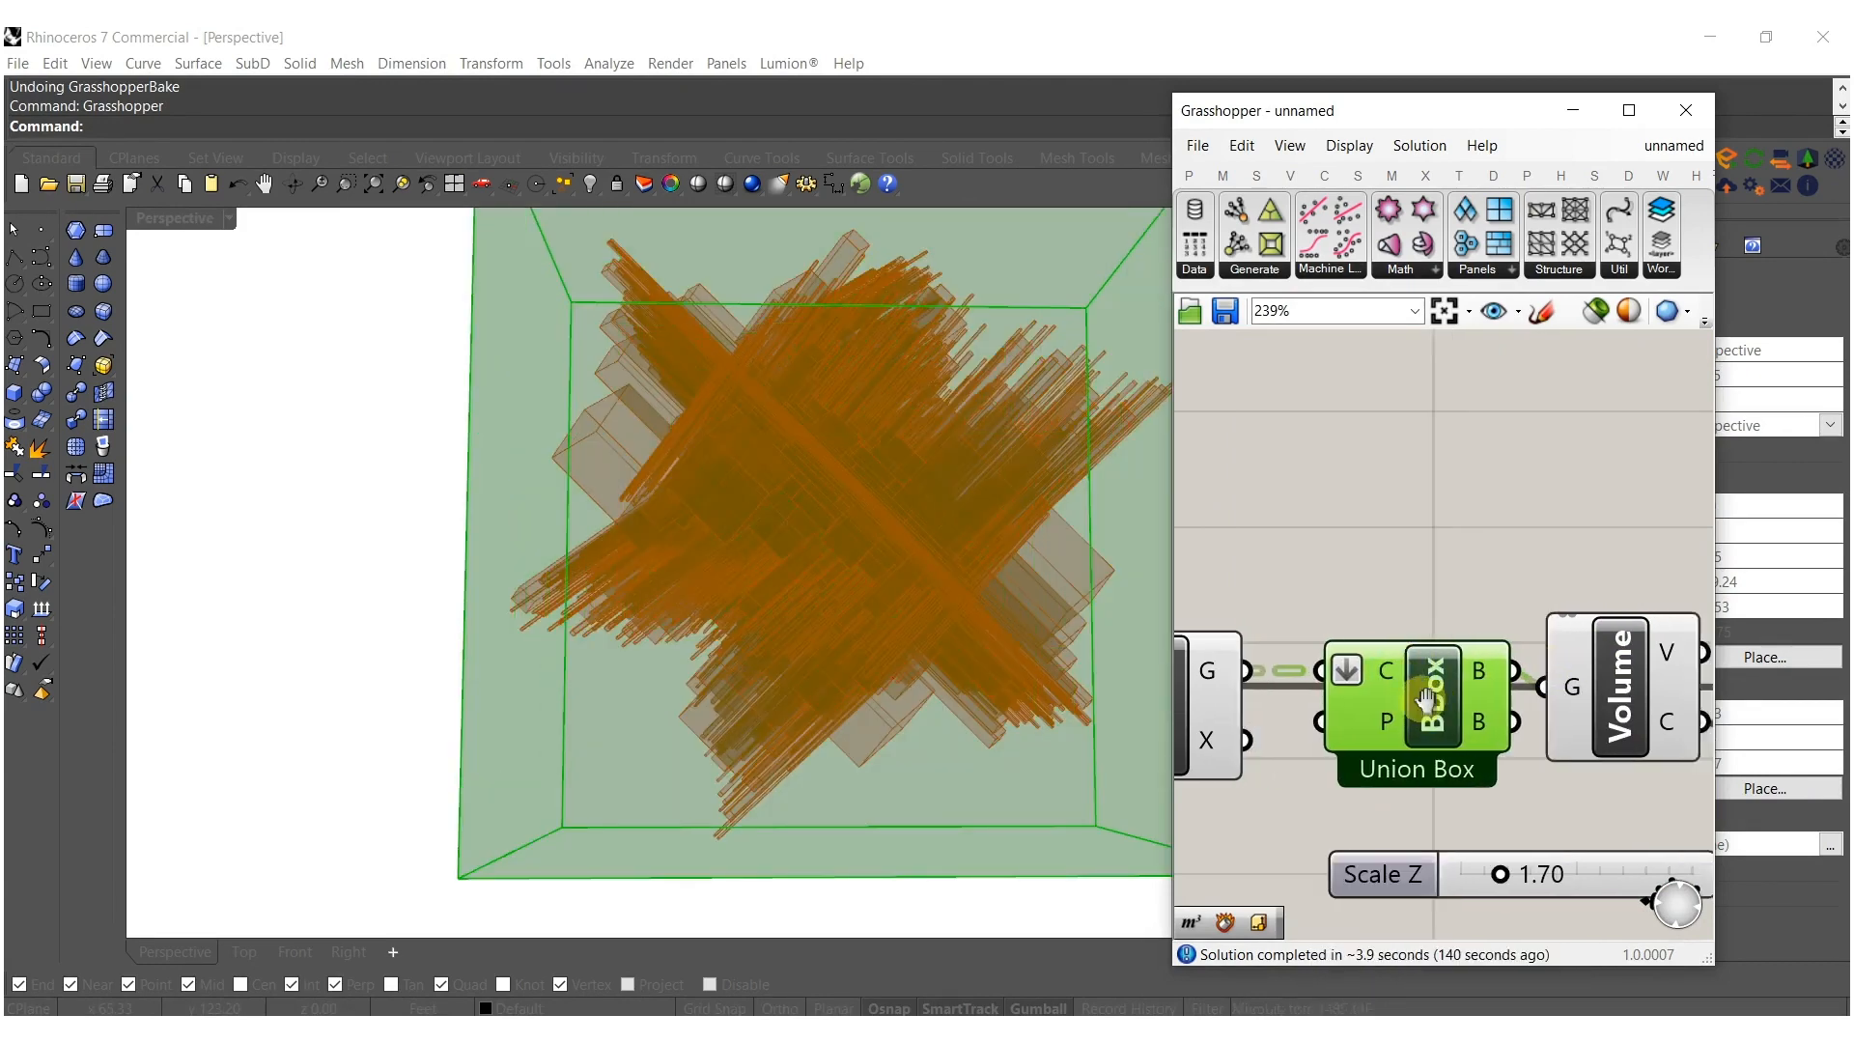
Connect the final Scale geometry to Scale NU's geometry input and turn the Scale NU preview back on.
scroll(1274, 651, "down", 3)
left_click_drag(1358, 690, 1545, 666)
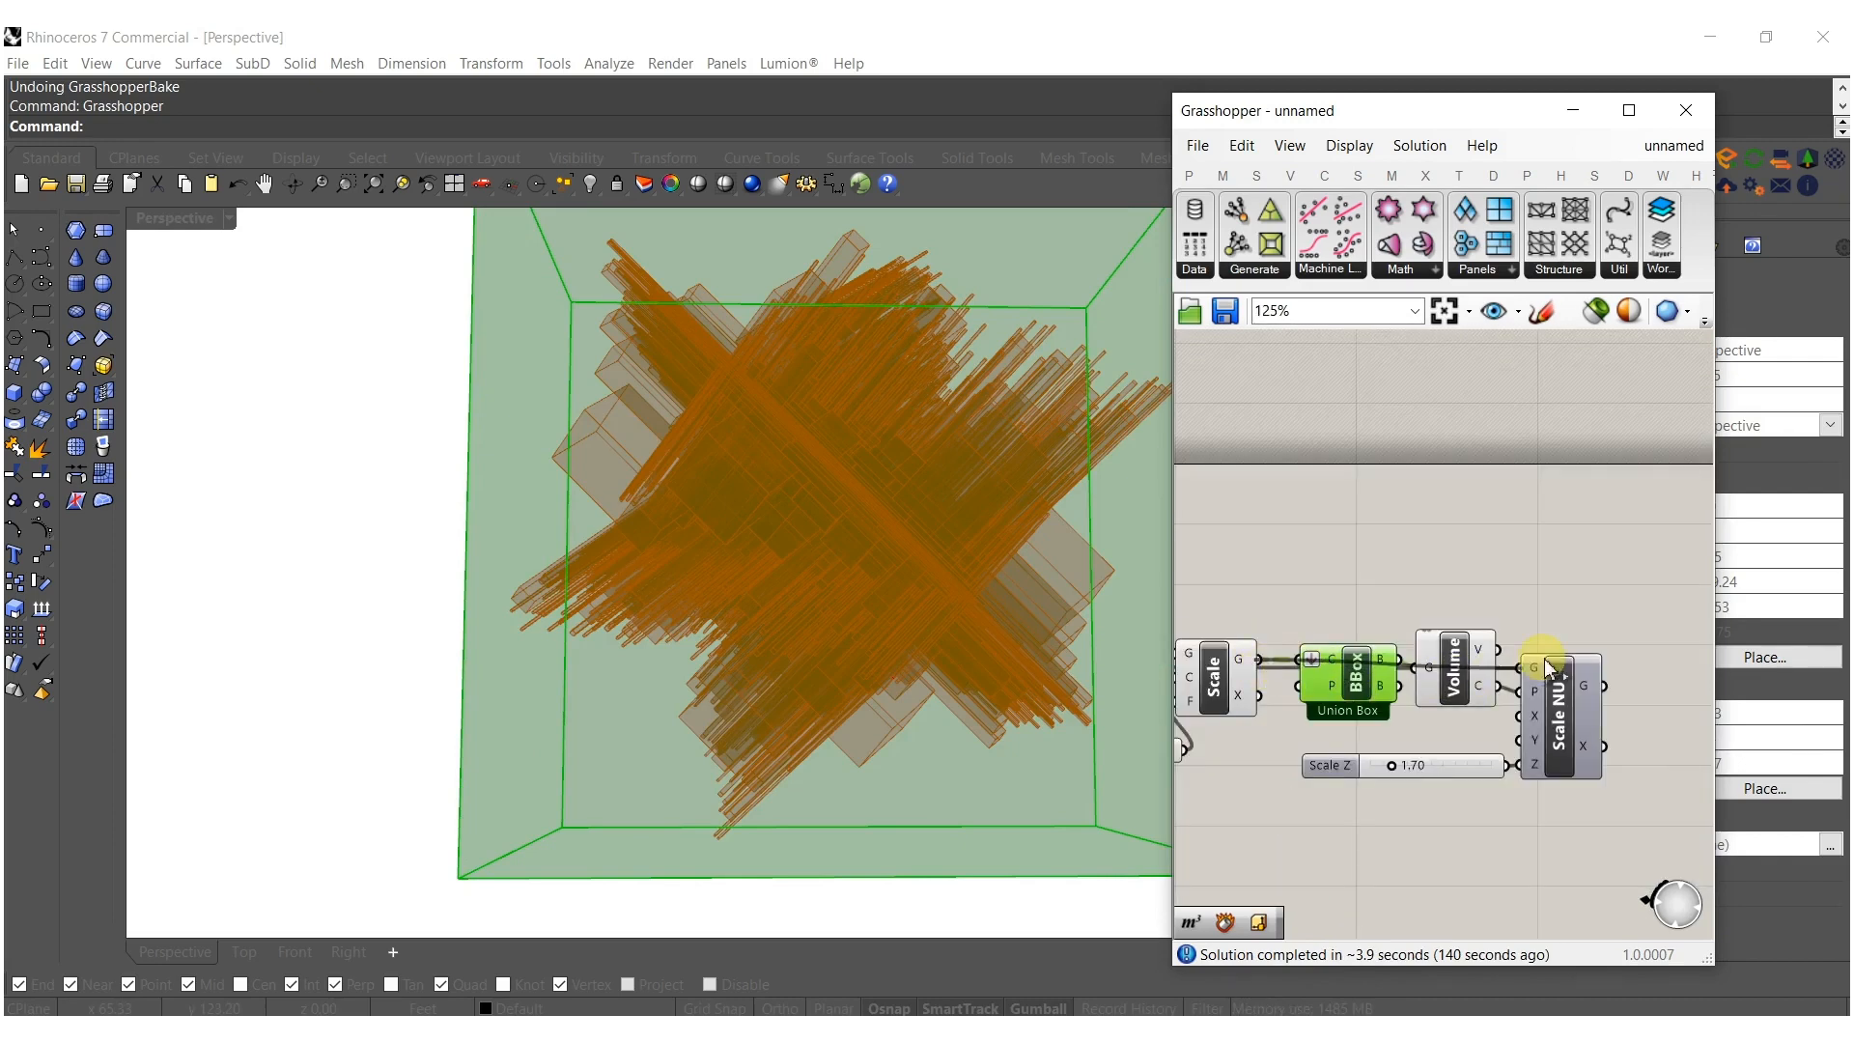
left_click(1558, 738)
middle_click(1558, 733)
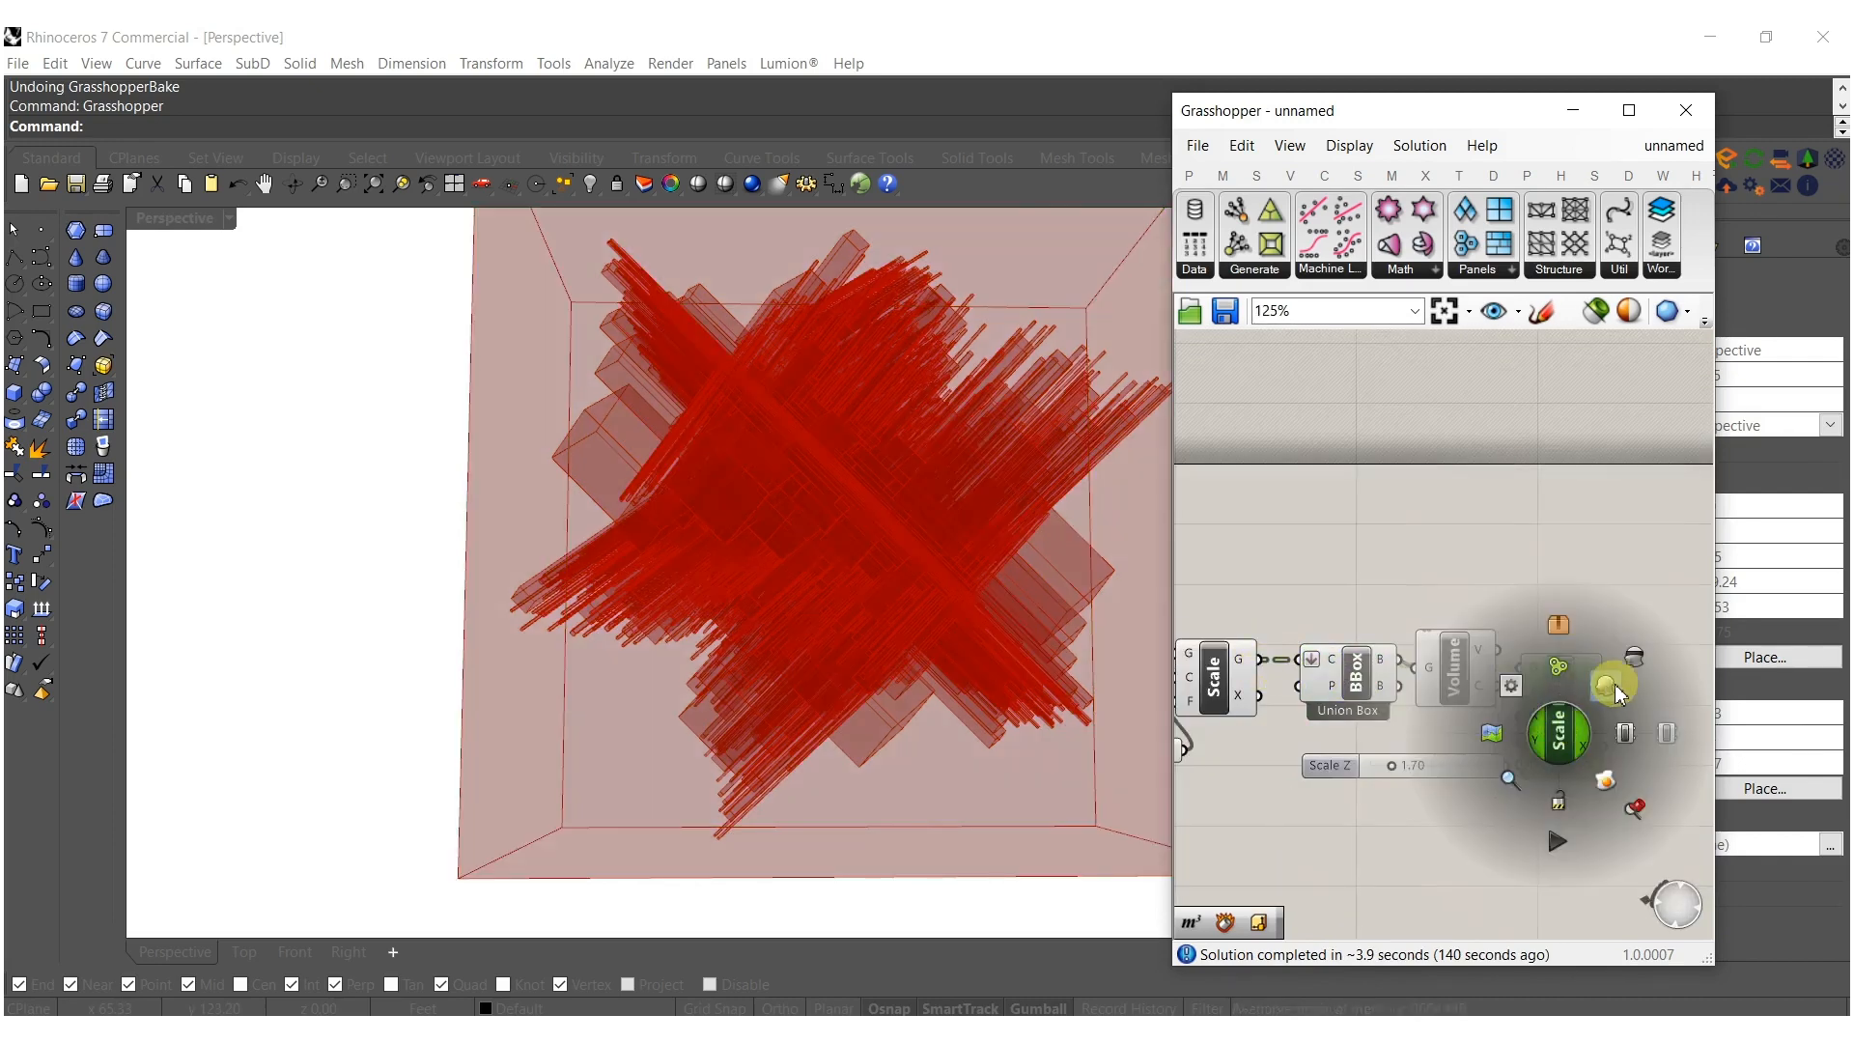
left_click(1616, 681)
left_click(1583, 512)
Hide the previews of the components upstream of Scale NU, including Bounding Box and Volume.
right_click_drag(1511, 660, 1628, 591)
left_click_drag(1570, 758, 1325, 507)
middle_click(1333, 604)
left_click(1375, 554)
Bake the Scale NU geometry into the Rhino model and close the Grasshopper window.
right_click_drag(1571, 741, 1458, 666)
left_click(1570, 570)
middle_click(1571, 570)
right_click_drag(996, 626, 753, 593)
left_click(1685, 111)
View the baked Scale NU geometry from several angles, undo the bake and reopen Grasshopper.
scroll(1033, 562, "down", 4)
right_click_drag(1026, 567, 1156, 600)
right_click_drag(828, 656, 927, 650)
key("ctrl+z")
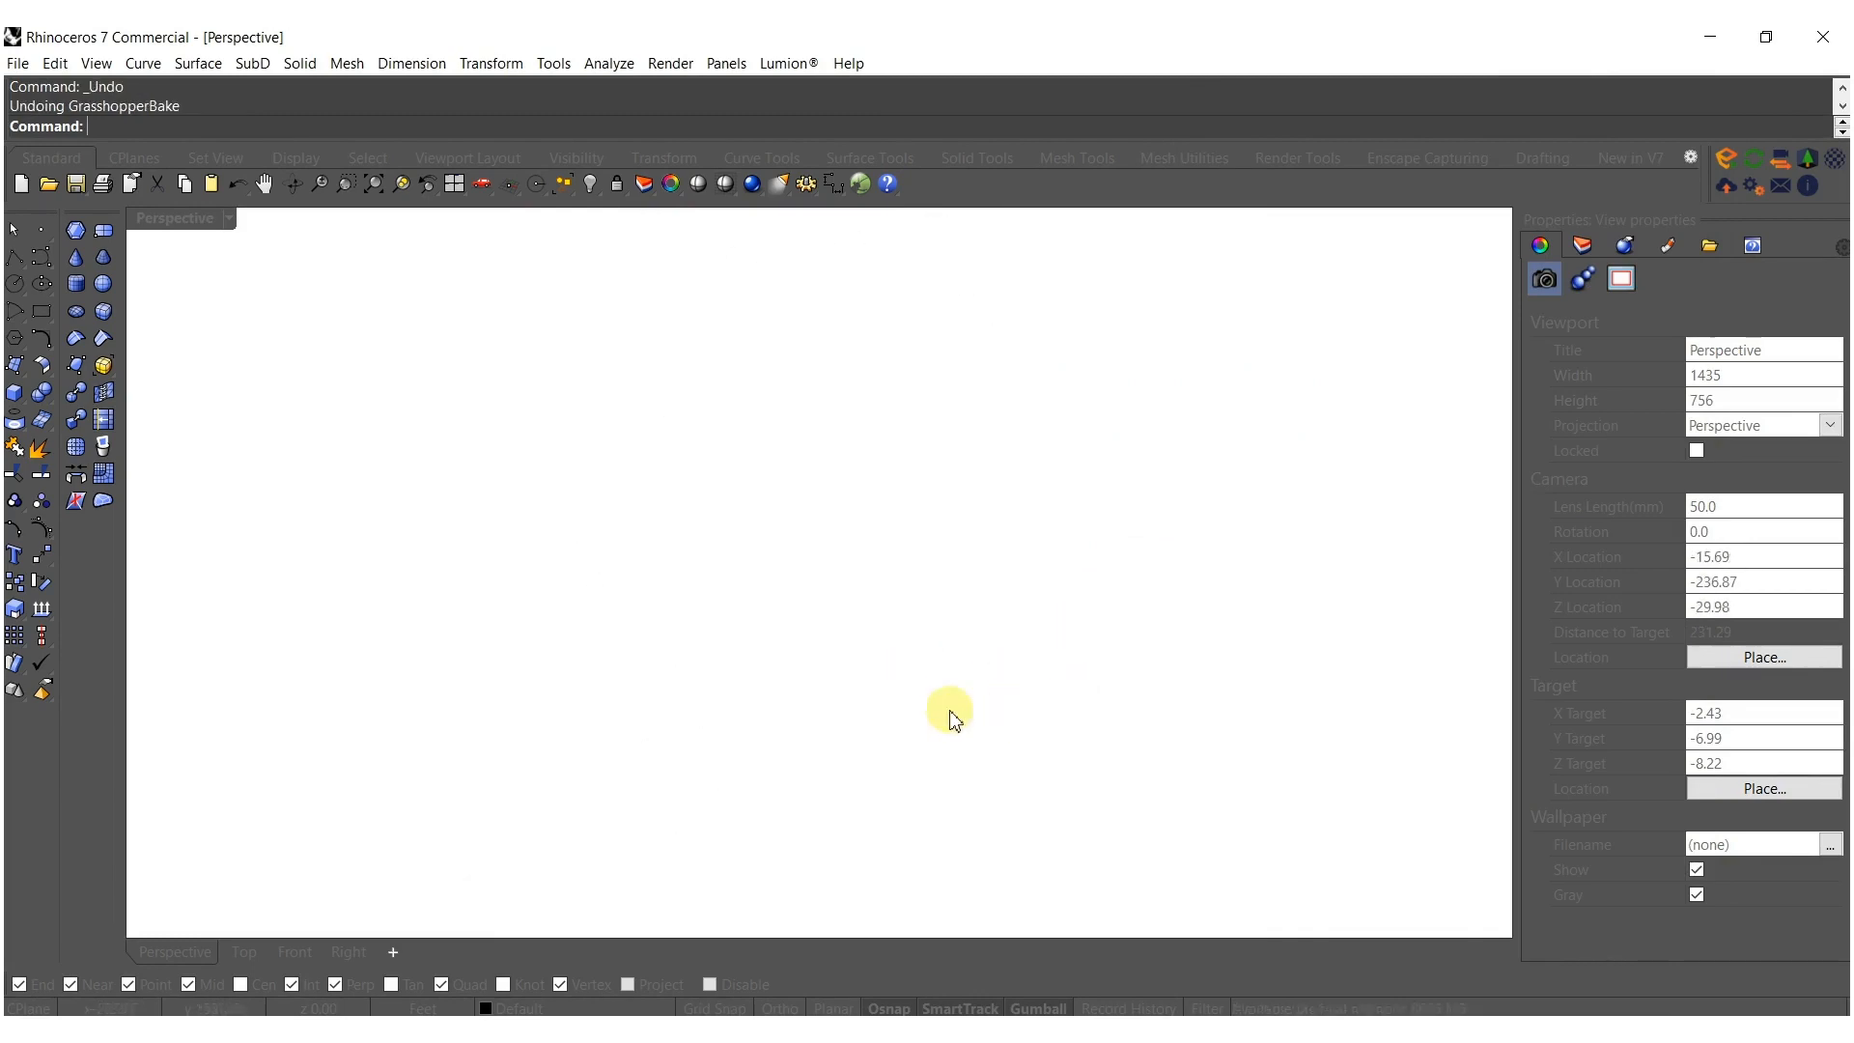
key("Return")
Set the Scale Z slider to 1.25.
scroll(1364, 680, "up", 5)
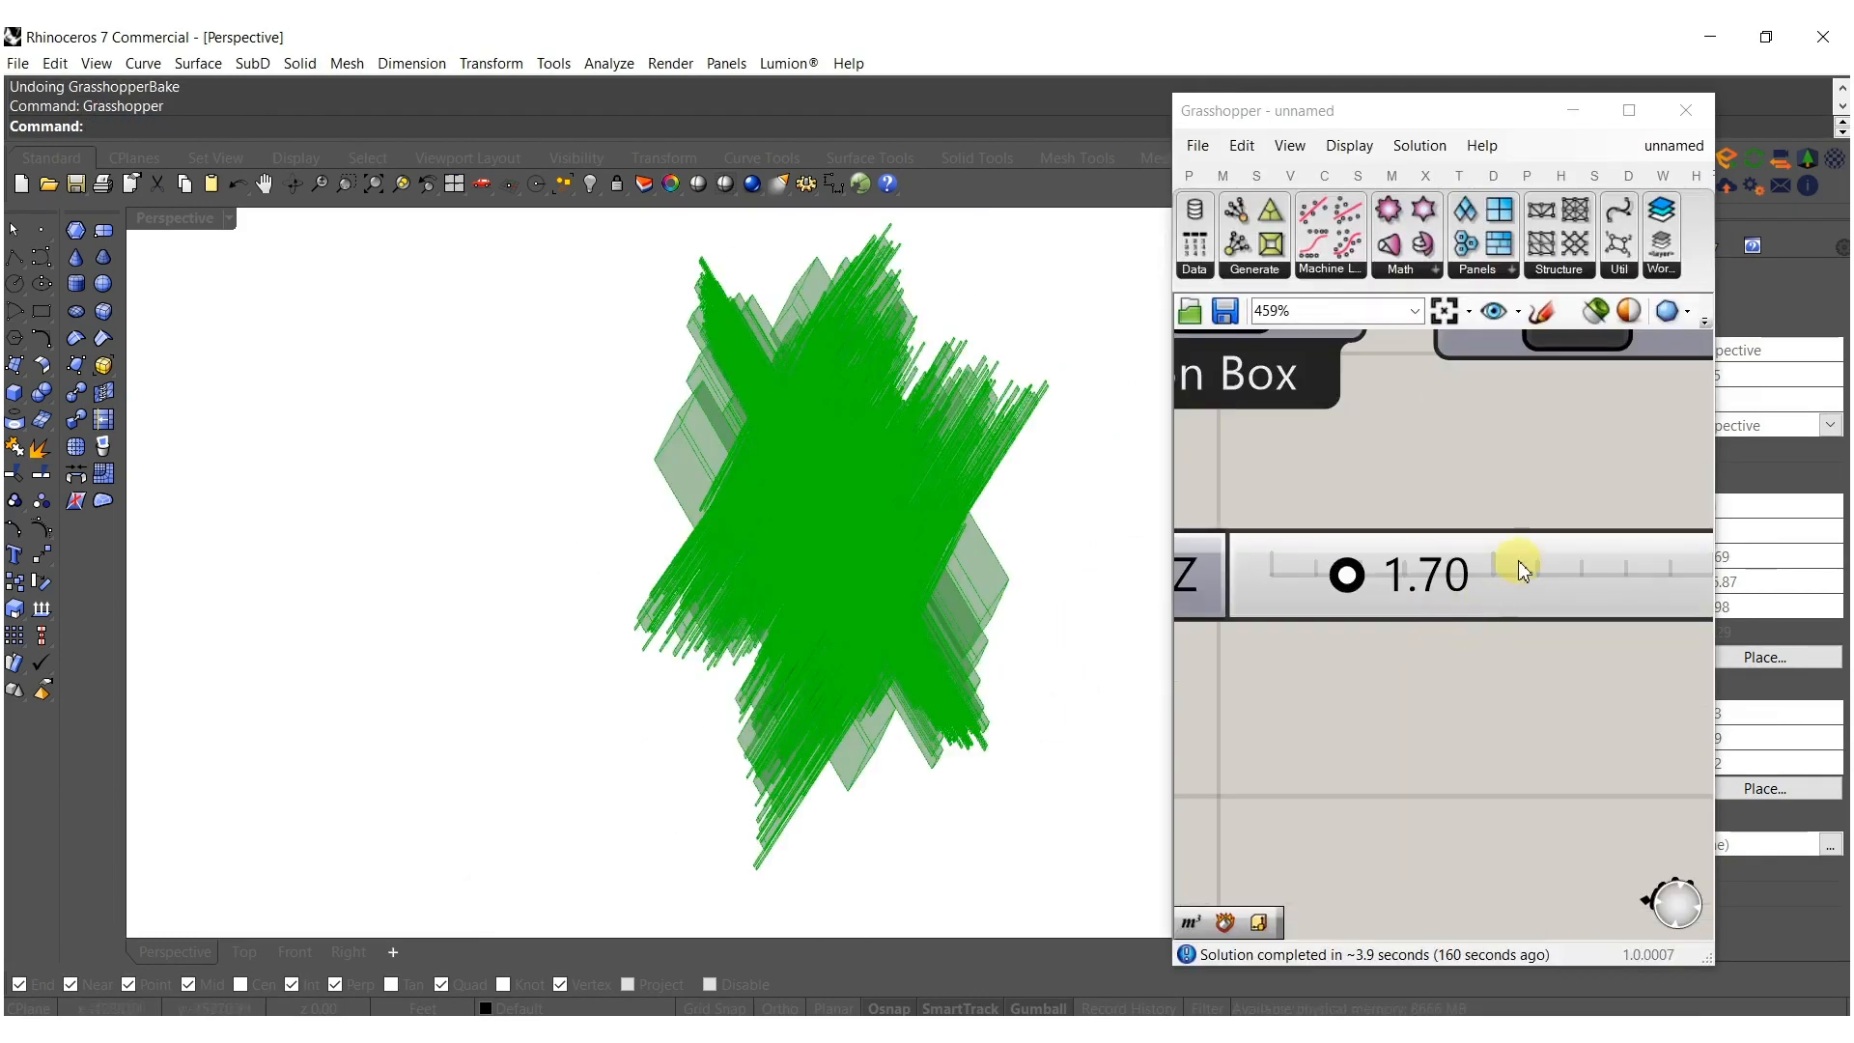
double_click(1523, 561)
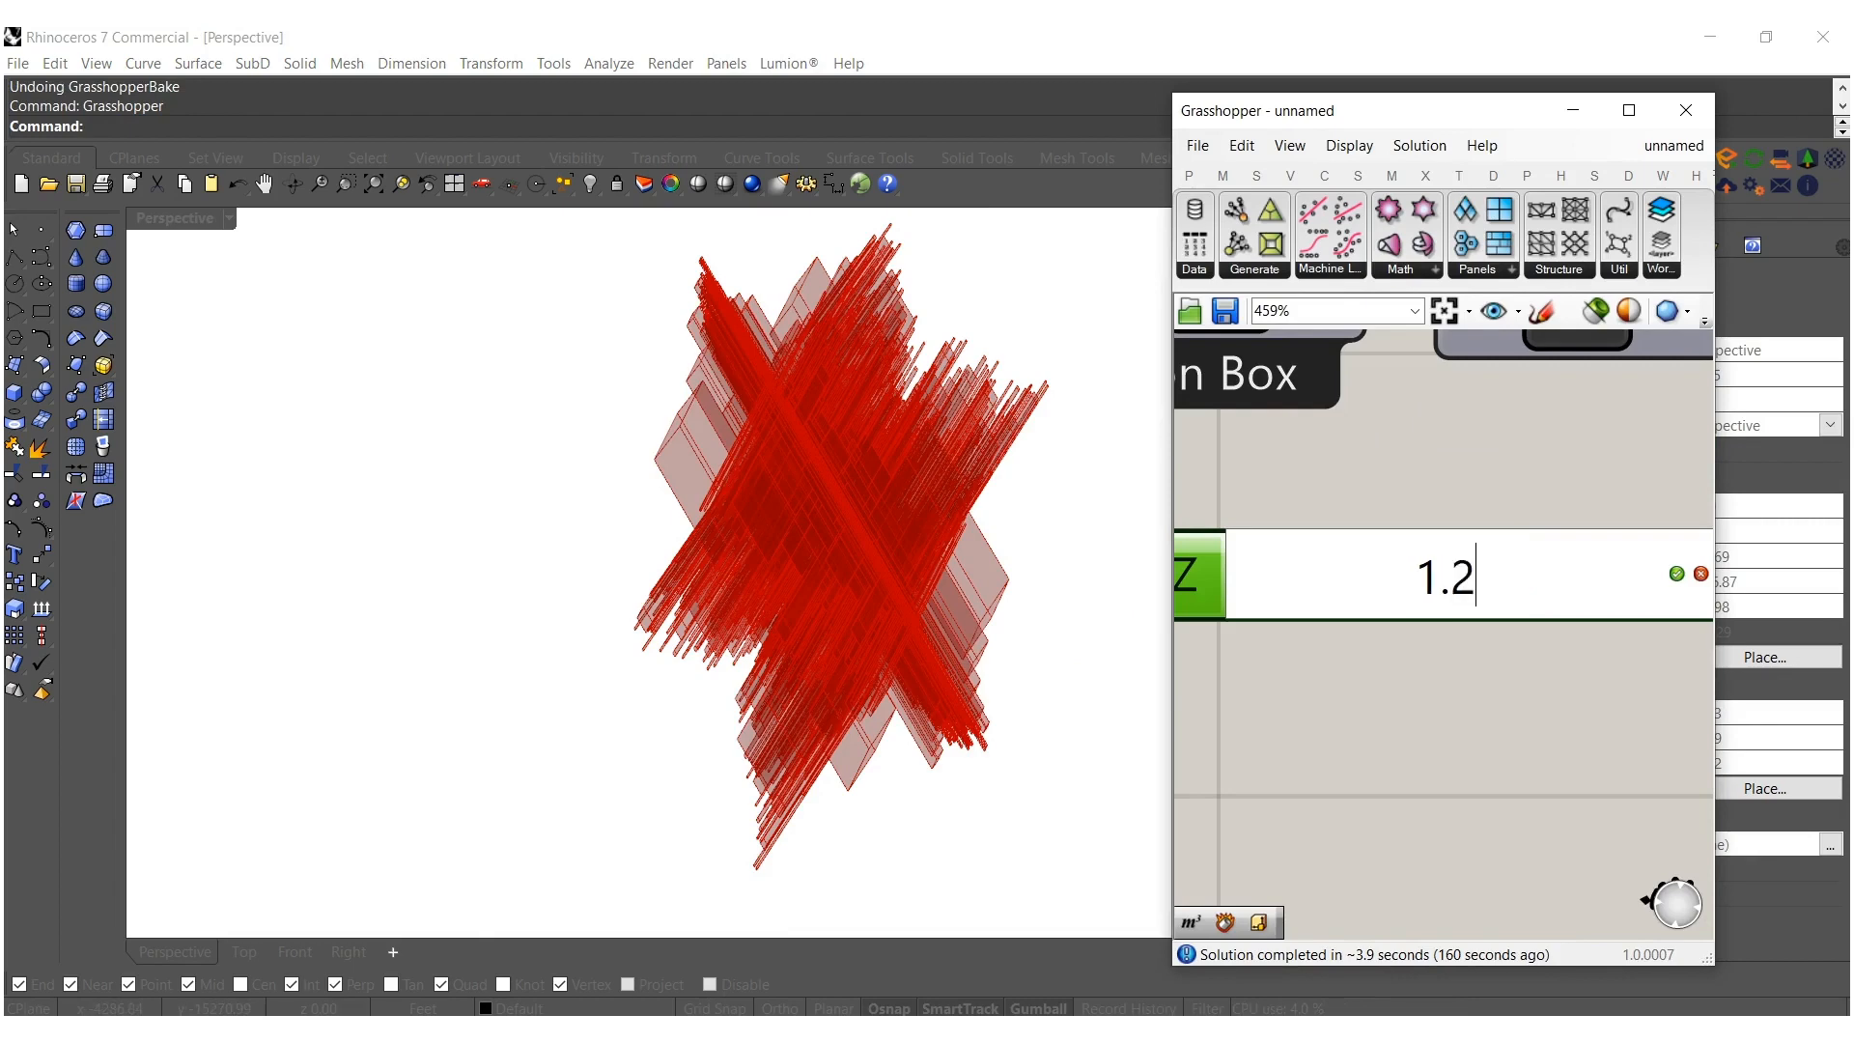
key("Return")
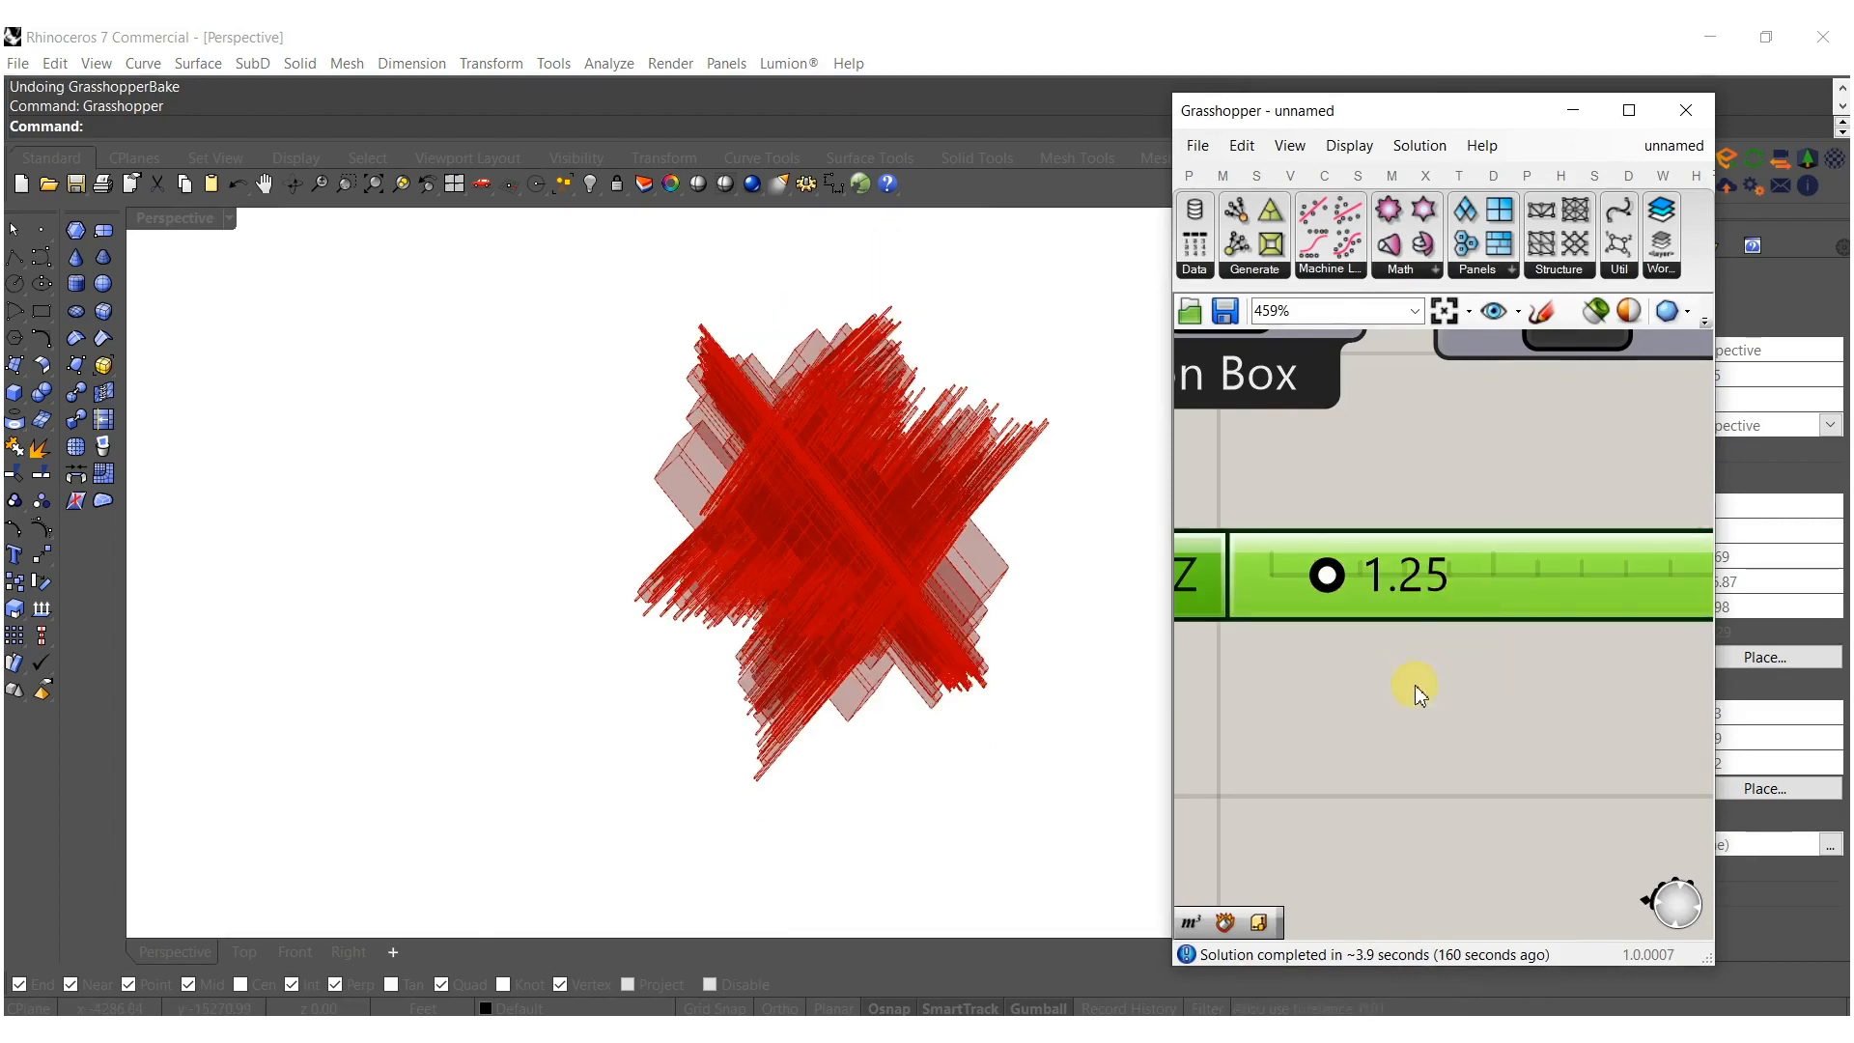
left_click(1415, 685)
Add a Random Split List component beside Scale NU.
right_click_drag(1416, 686, 1307, 697)
scroll(1382, 614, "down", 6)
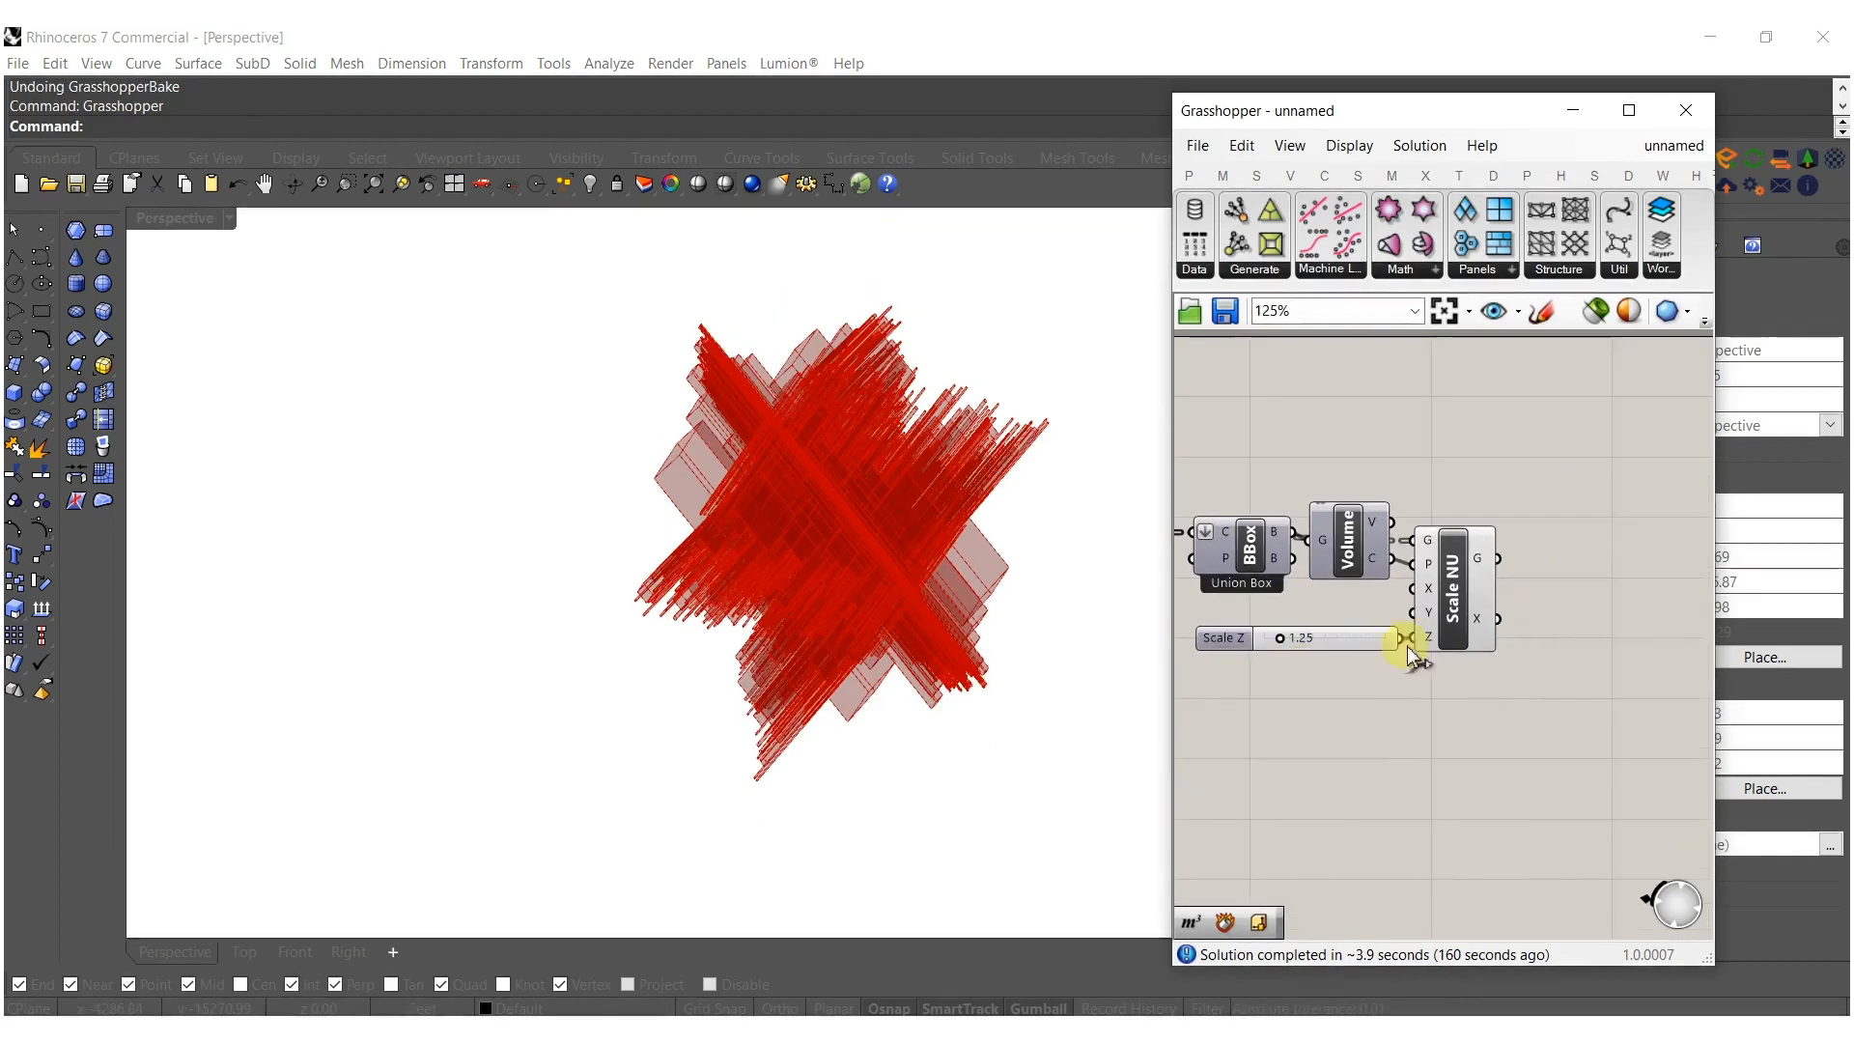
double_click(1423, 590)
type("rand")
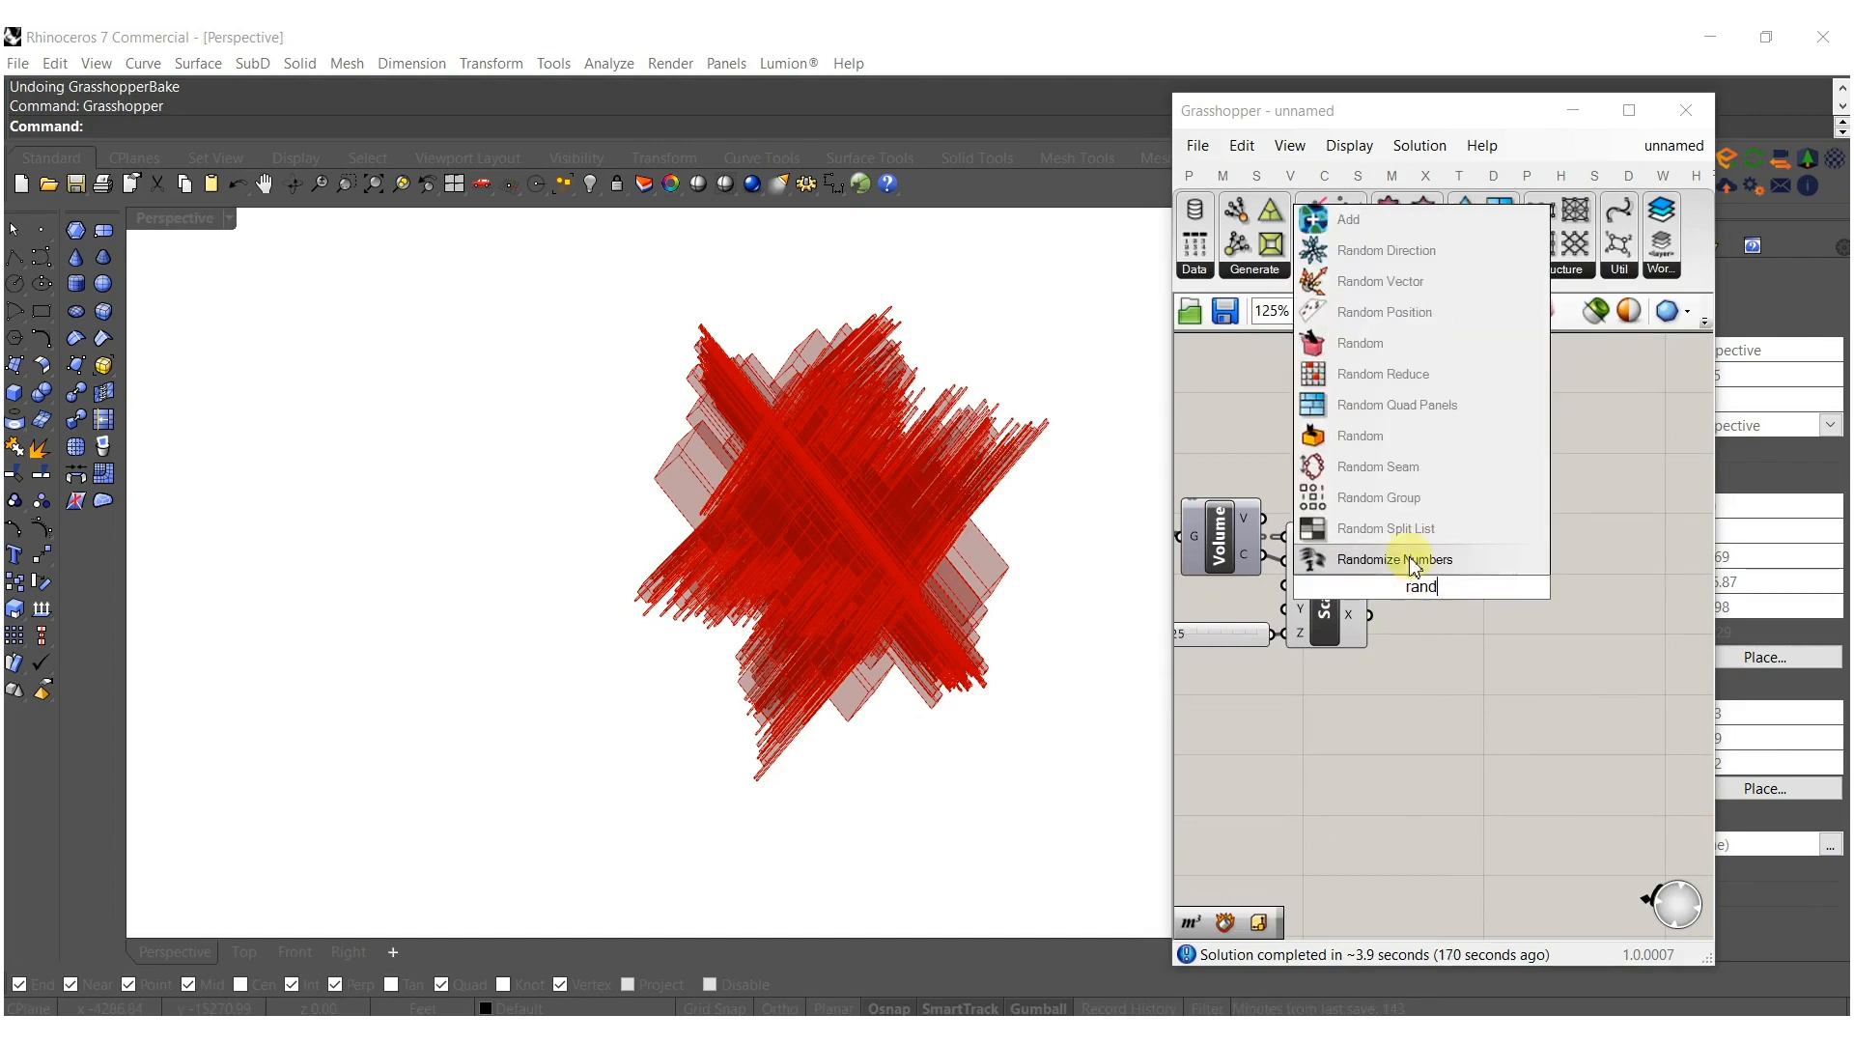
left_click(1386, 528)
scroll(1404, 579, "up", 3)
left_click(1436, 581)
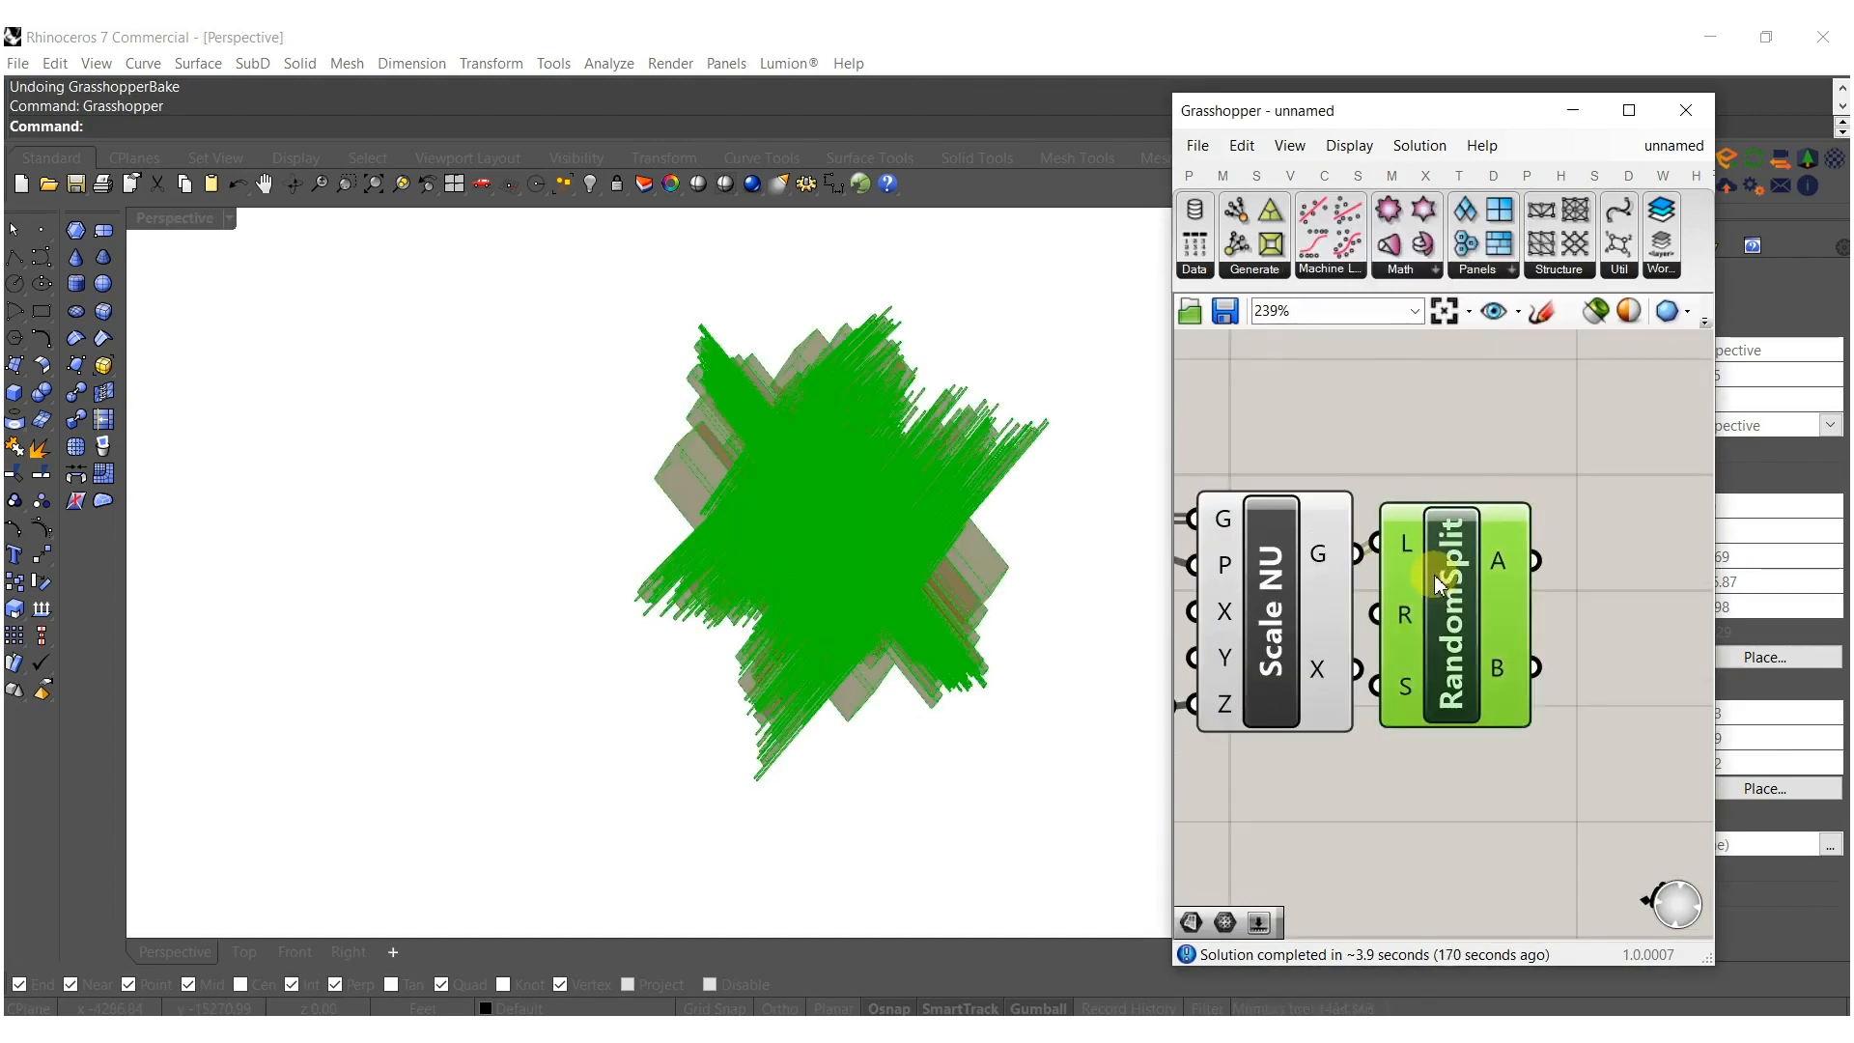
Duplicate the Random Split List twice and connect the original's A and B outputs to the list inputs of the two copies.
right_click_drag(1448, 587, 1335, 583)
left_click_drag(1335, 583, 1518, 467, "alt")
mouse_move(1459, 411)
left_mouse_down()
mouse_move(1469, 527)
mouse_move(1455, 421)
left_mouse_up()
left_click_drag(1419, 546, 1409, 566)
left_click_drag(1515, 527, 1513, 797, "alt")
left_click_drag(1443, 706, 1409, 675)
Flatten the first Random Split List's list input and move the split components farther from Scale NU.
right_click(1279, 556)
left_click(1283, 712)
scroll(1419, 682, "down", 3)
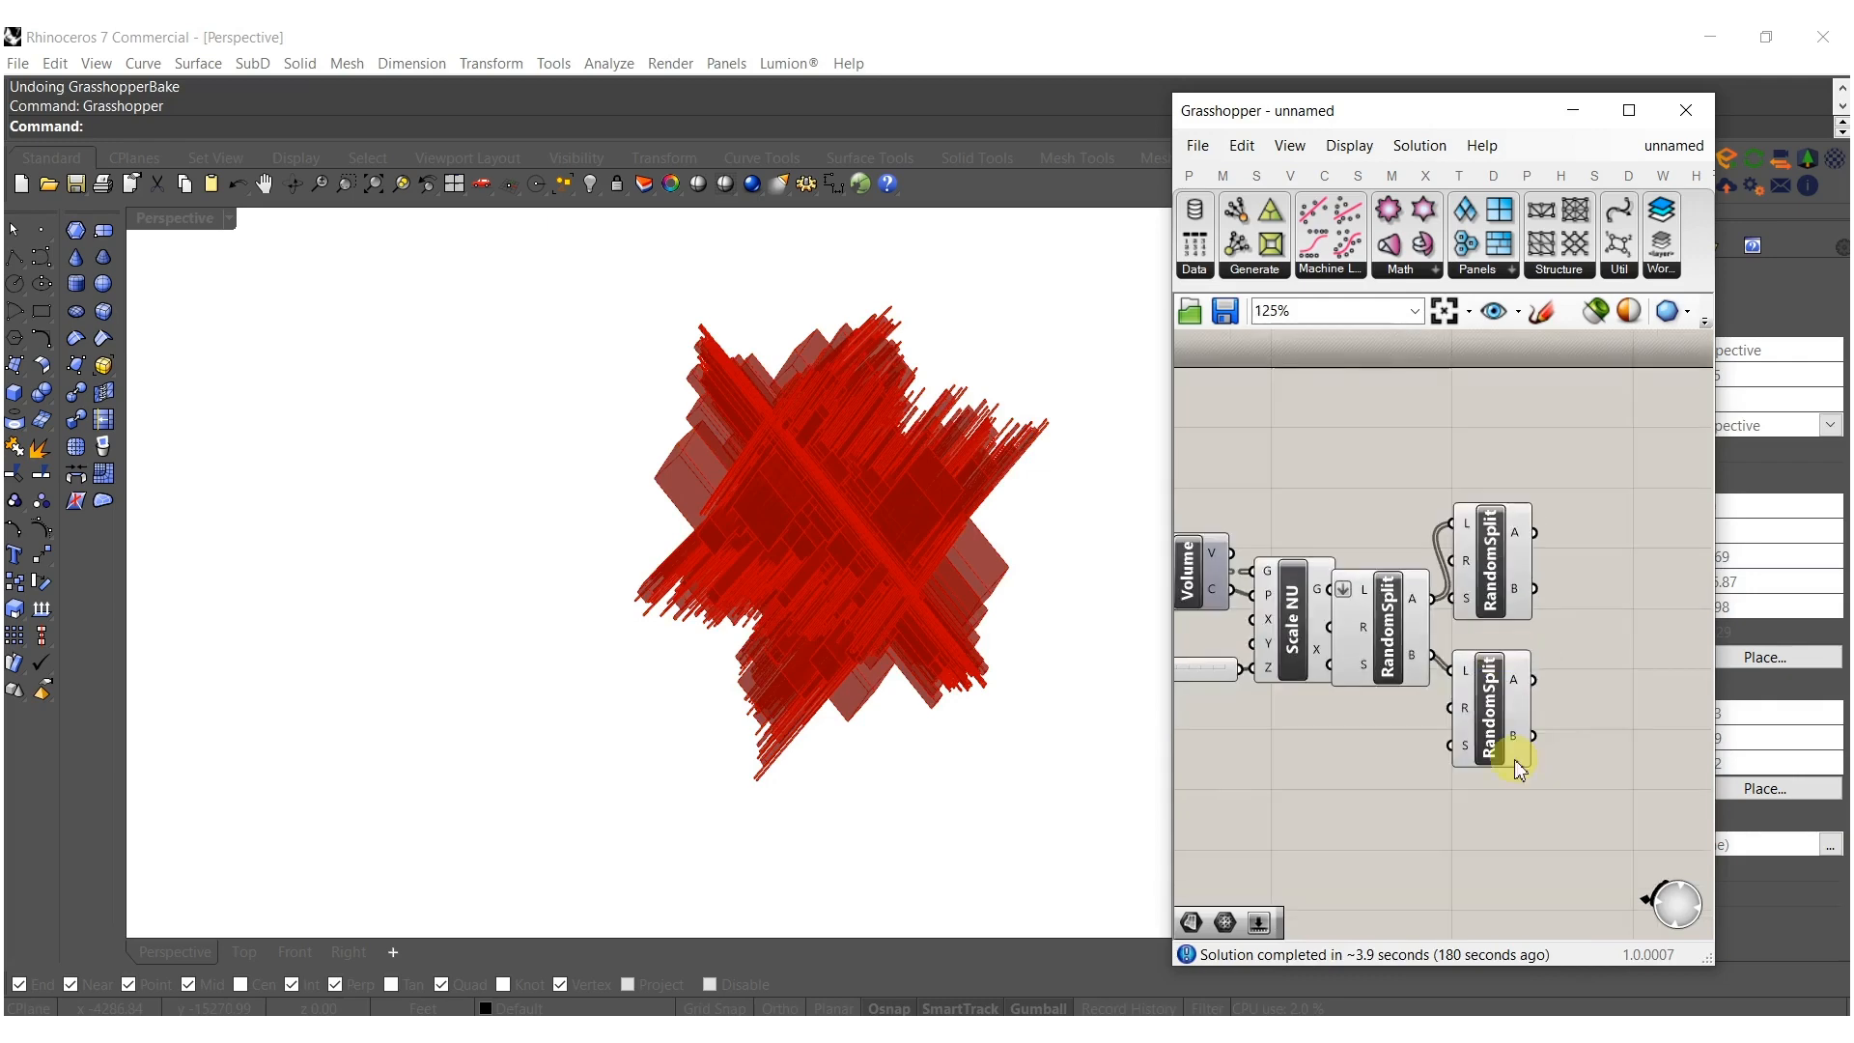
left_click_drag(1376, 580, 1355, 485)
left_click_drag(1391, 642, 1419, 647)
Hide the previews of Volume, Scale NU and the first Random Split List.
left_click_drag(1405, 748, 1223, 591)
middle_click(1374, 618)
left_click(1436, 535)
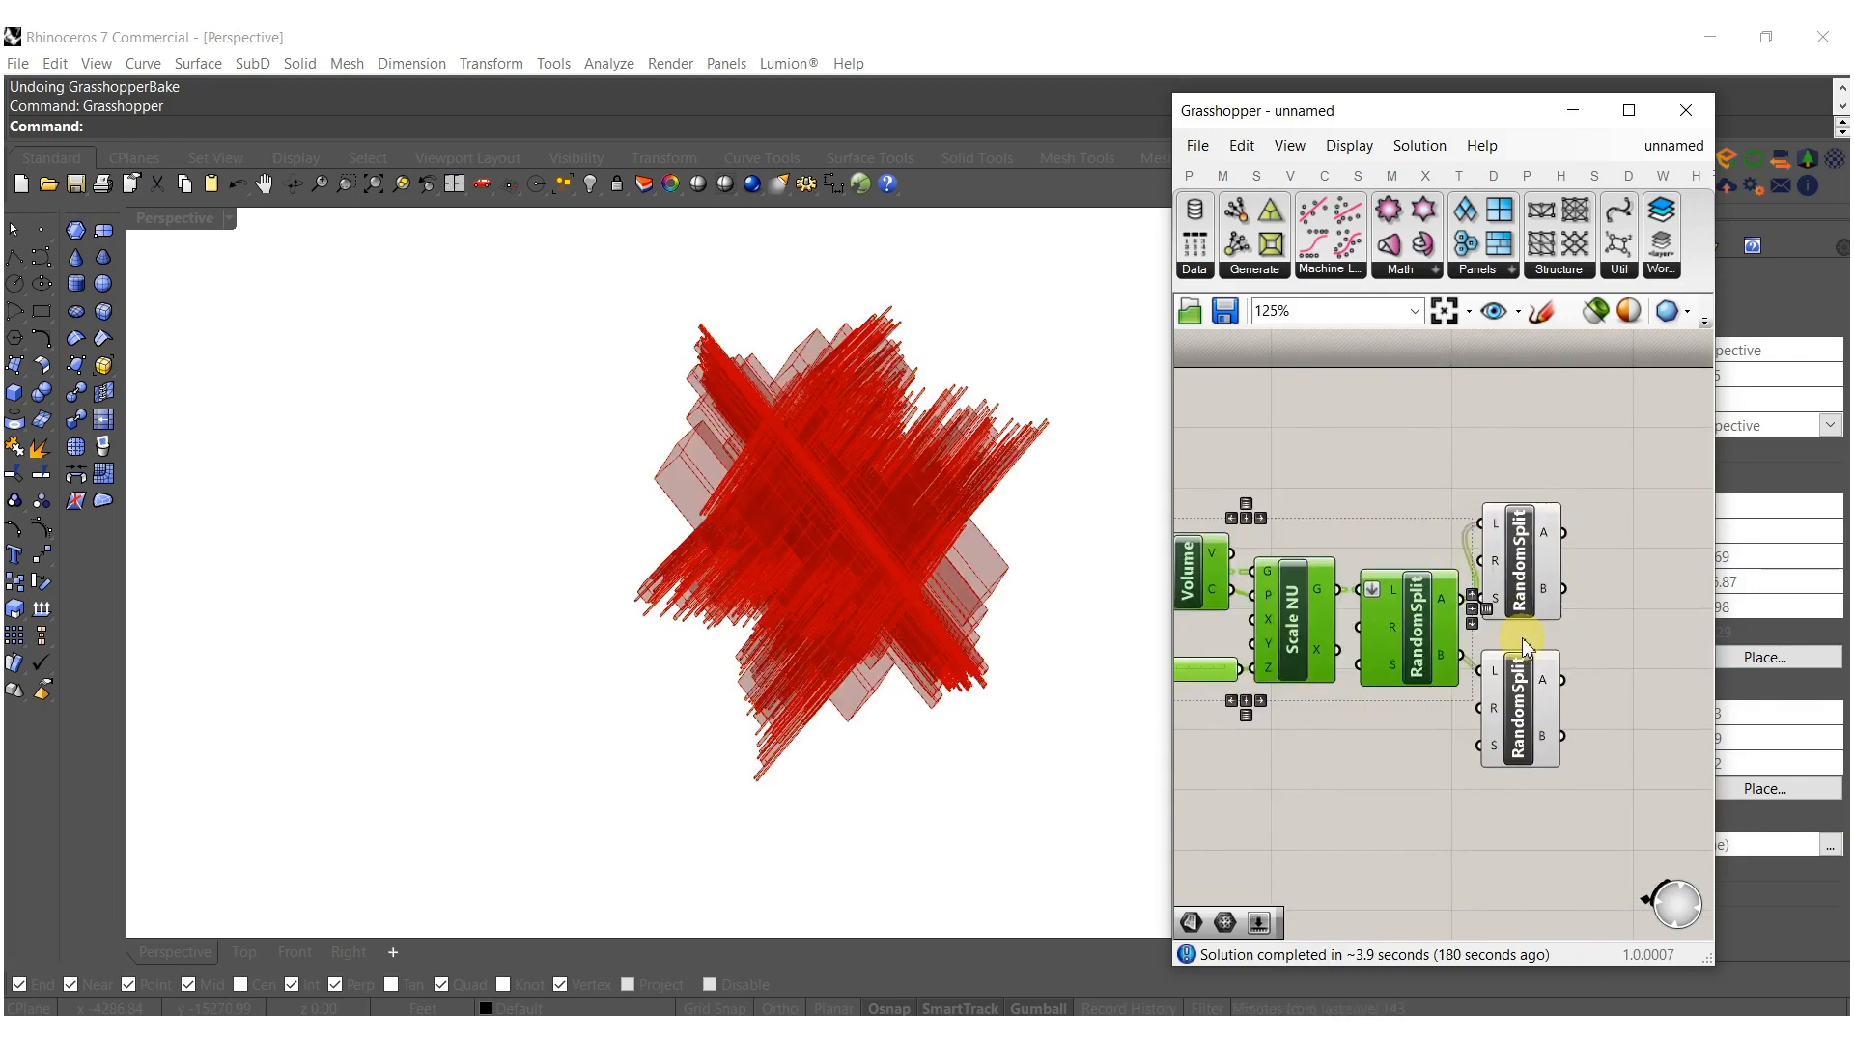
left_click(1520, 640)
Add a Mesh Brep component and connect the upper Random Split List's A output to its Brep input.
right_click_drag(1520, 640, 1407, 641)
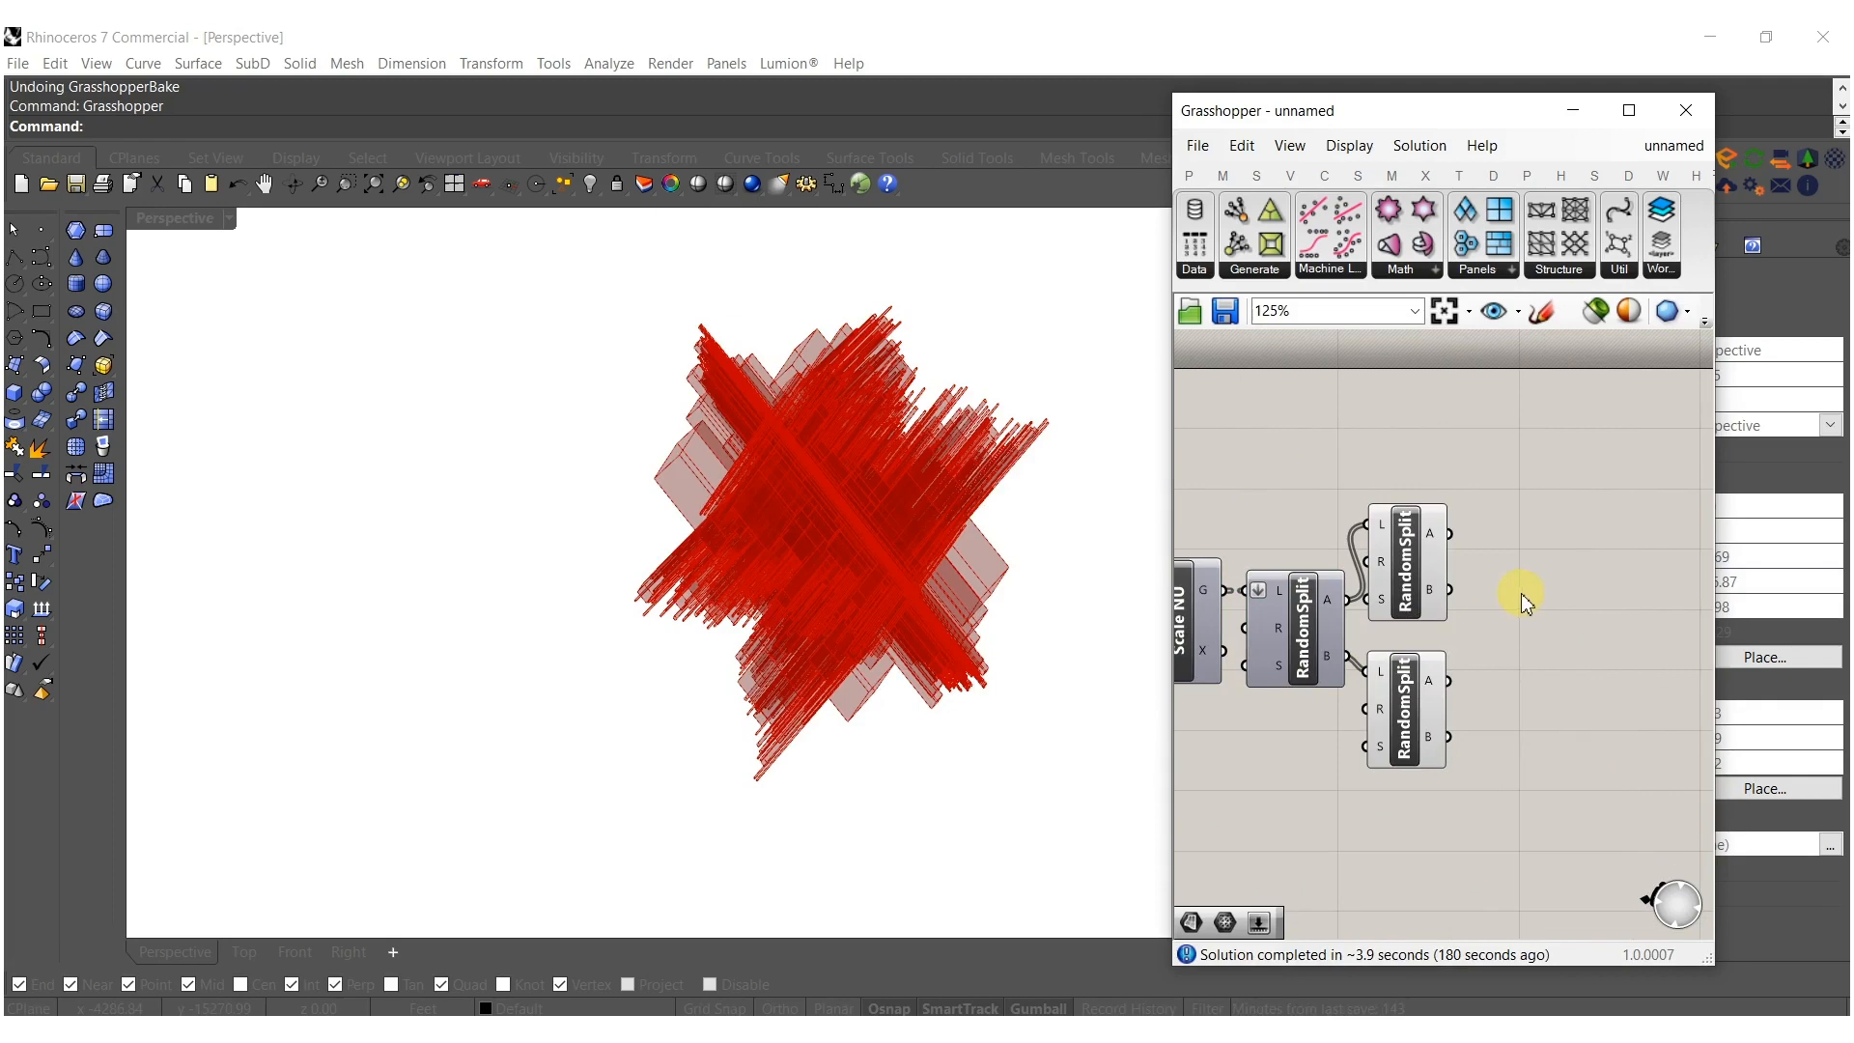
double_click(1520, 574)
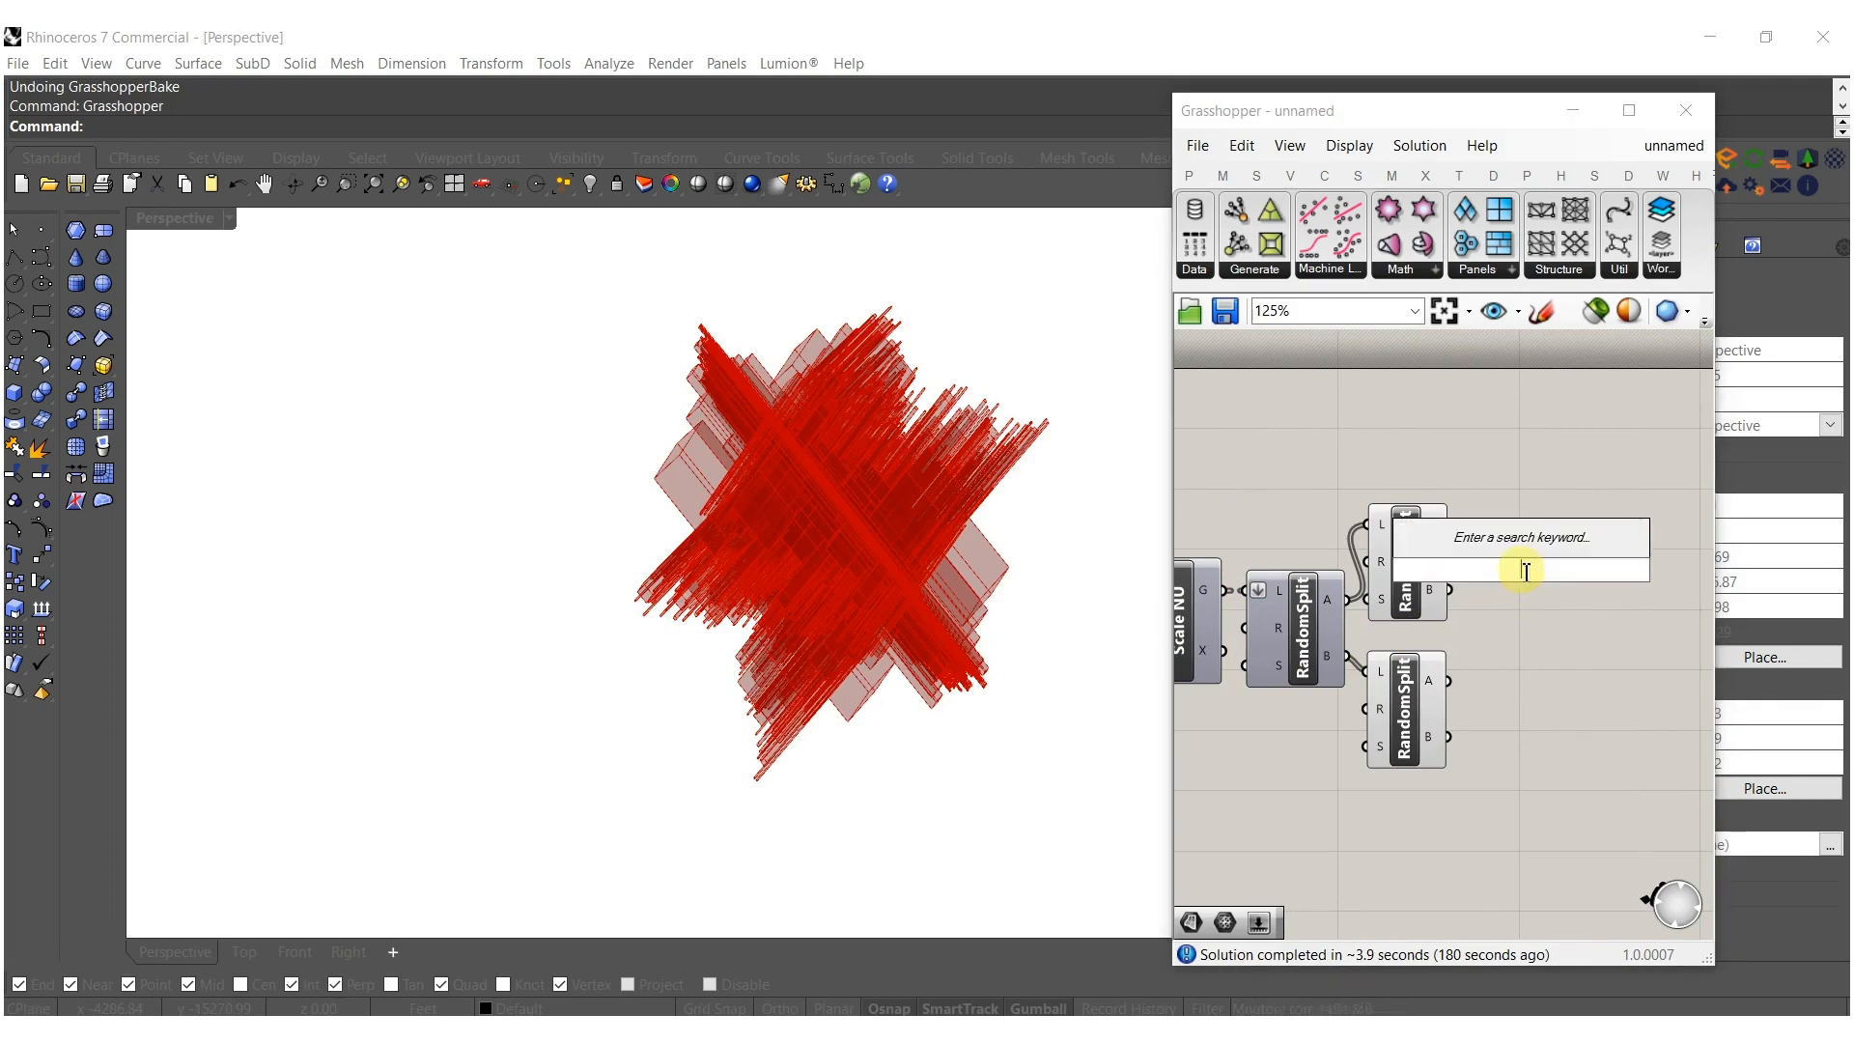
type("mesh")
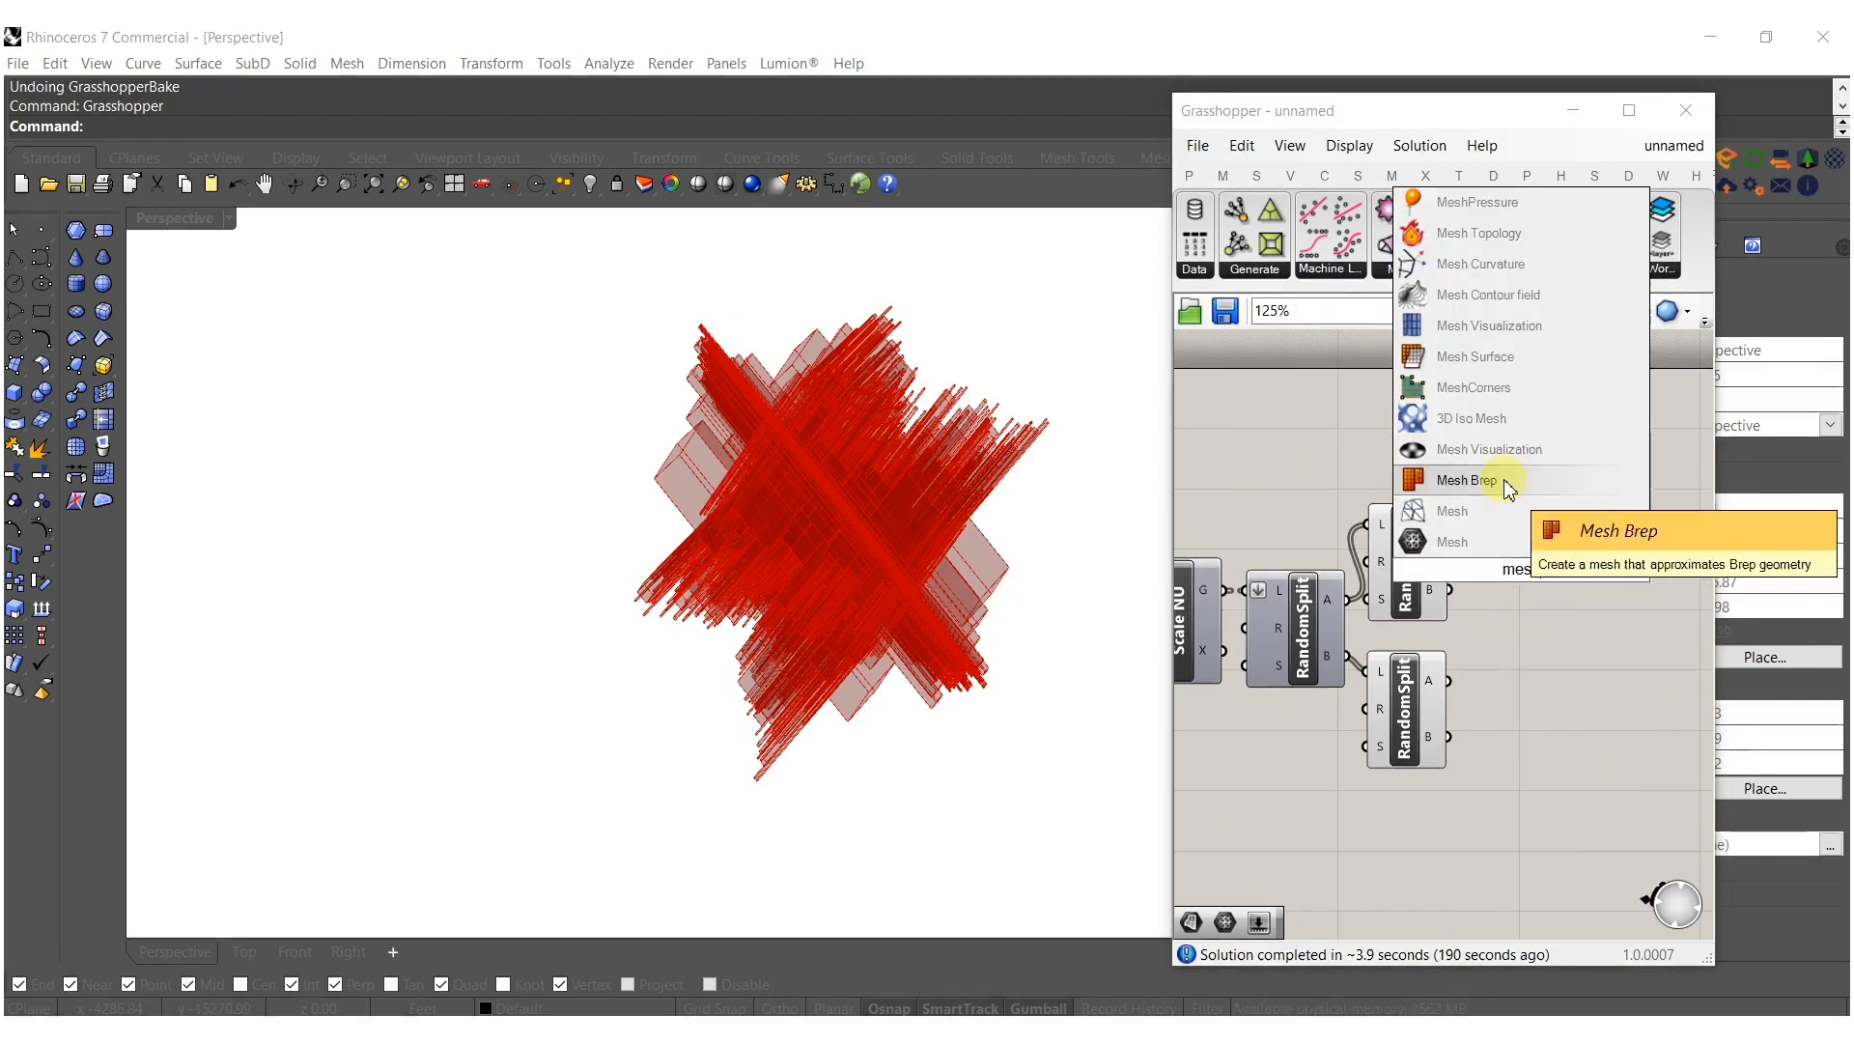
left_click(1502, 483)
scroll(1499, 523, "up", 2)
left_click_drag(1432, 541, 1525, 567)
Add a Mesh Join component fed by the Mesh Brep output and hide the Mesh Brep preview.
double_click(1561, 570)
type("joi")
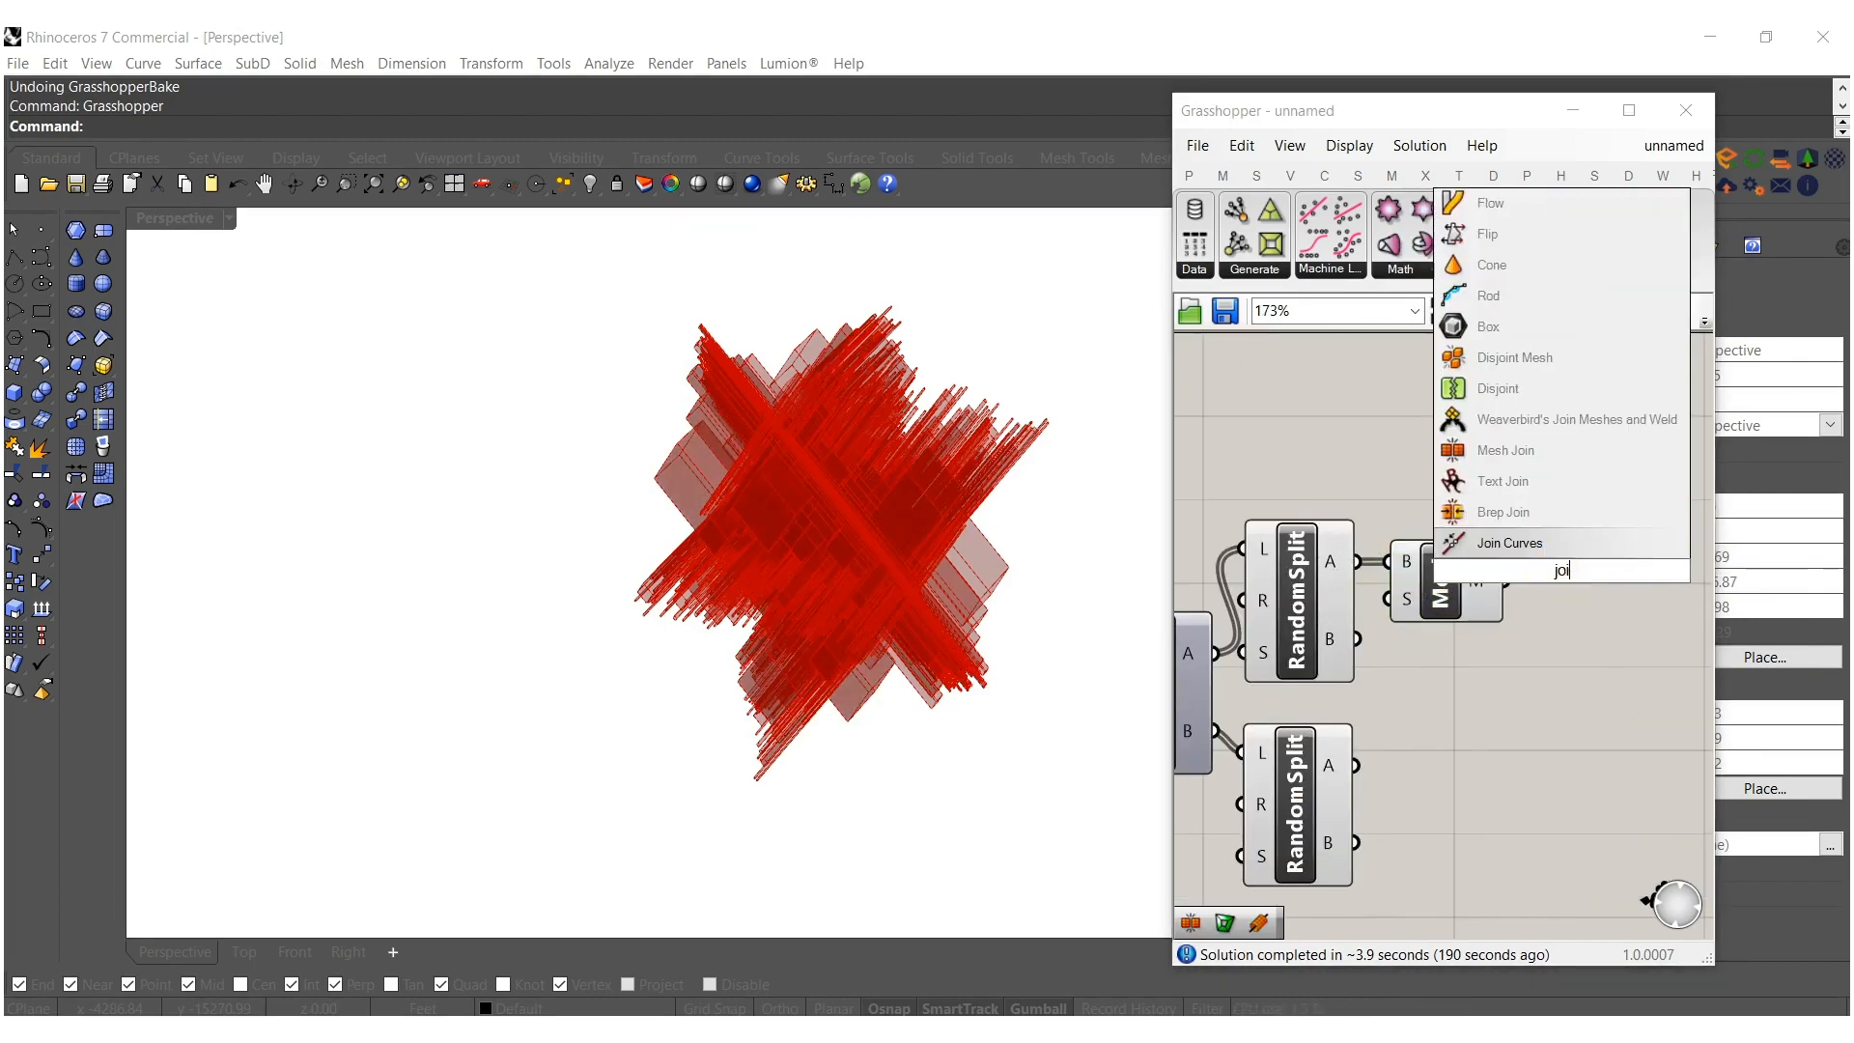
left_click(1525, 450)
left_click_drag(1507, 580, 1545, 585)
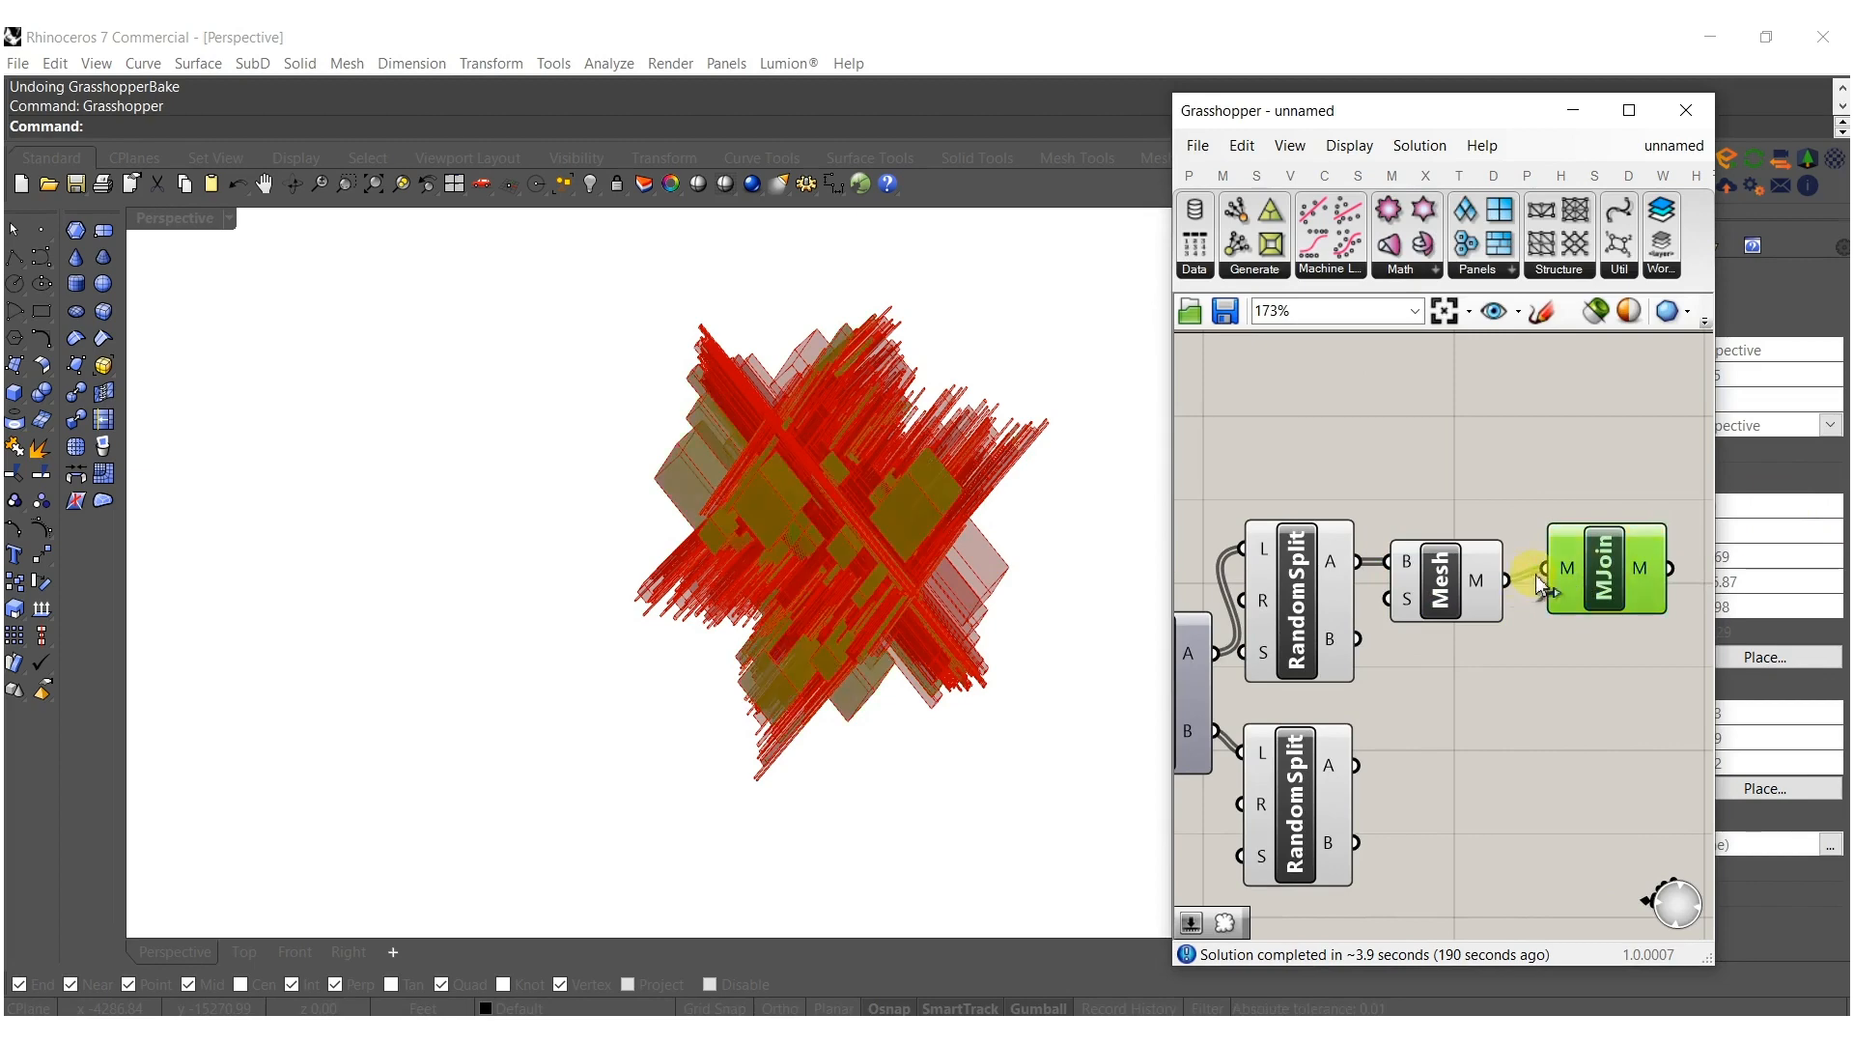
left_click_drag(1475, 669, 1440, 597)
middle_click(1438, 593)
left_click(1510, 525)
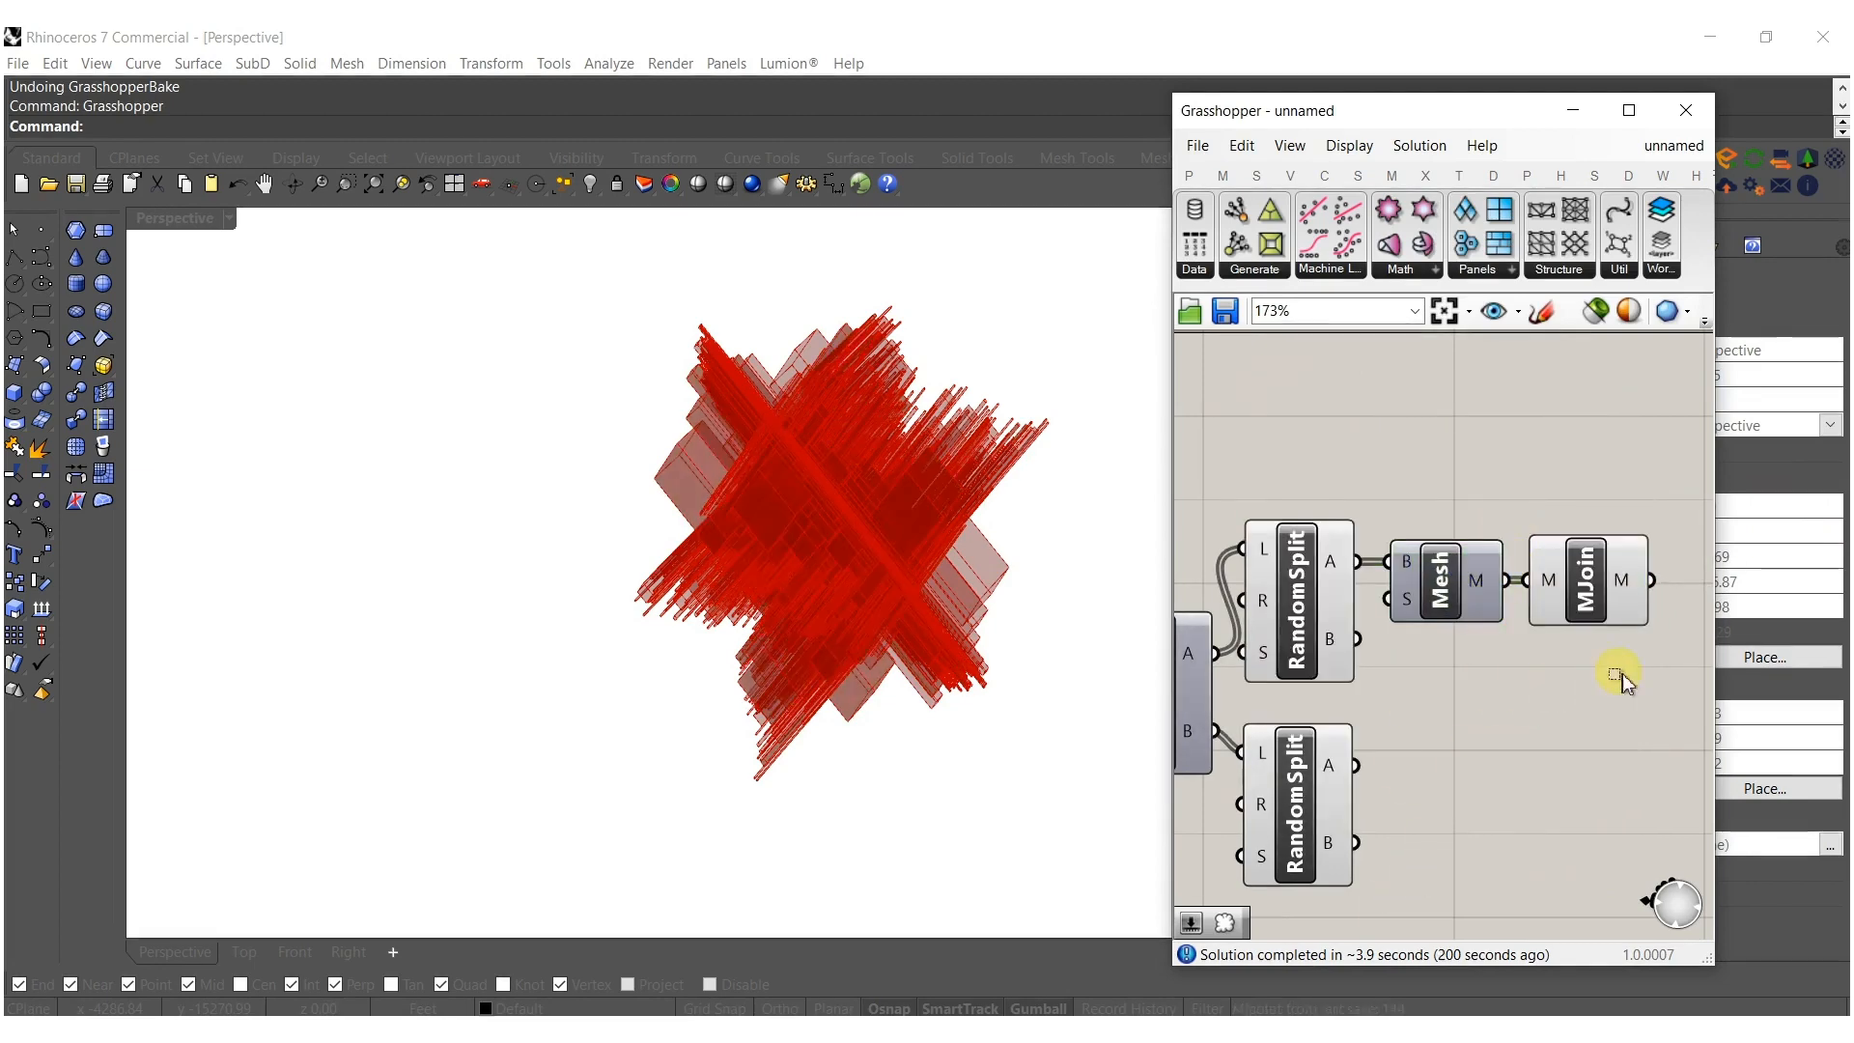
Duplicate the Mesh Brep and Mesh Join pair for the upper split's B output and flatten both Mesh Join inputs.
left_click_drag(1618, 675, 1453, 592)
left_click_drag(1415, 674, 1390, 653, "alt")
right_click_drag(1558, 681, 1555, 679)
right_click(1552, 680)
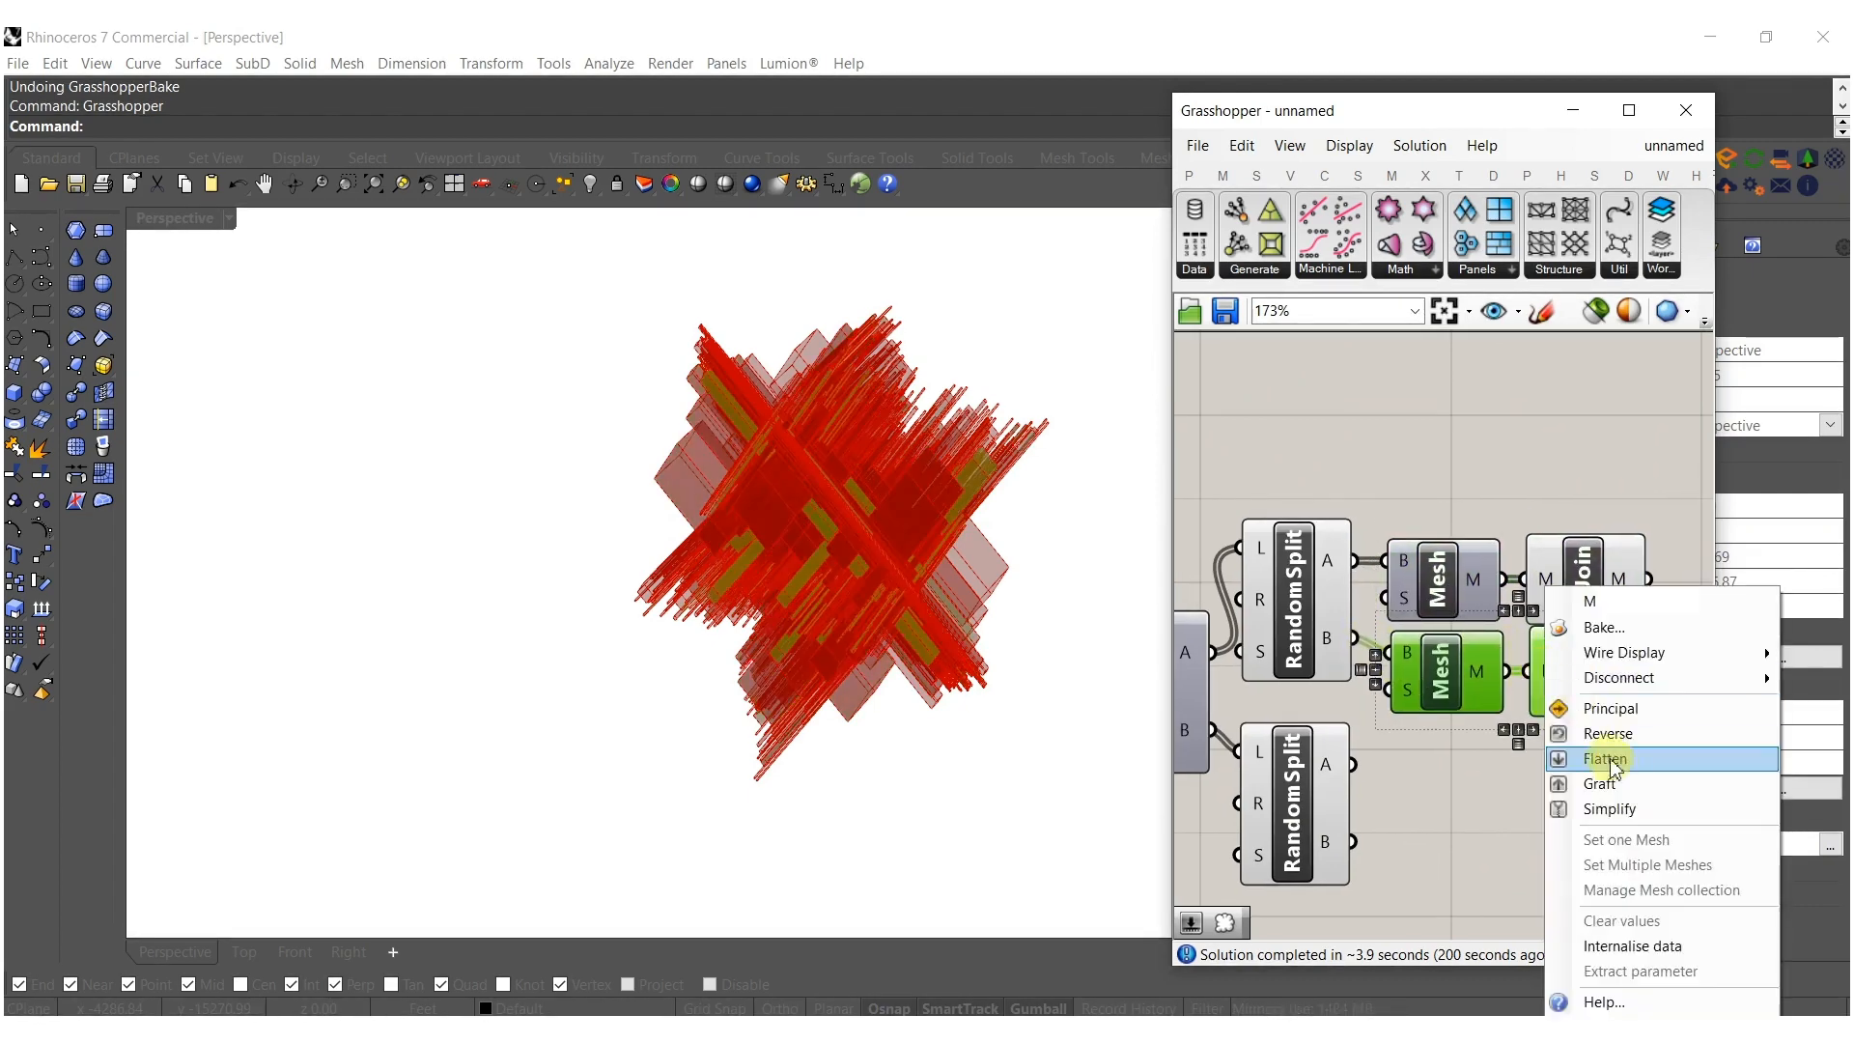
left_click(1612, 752)
right_click(1549, 581)
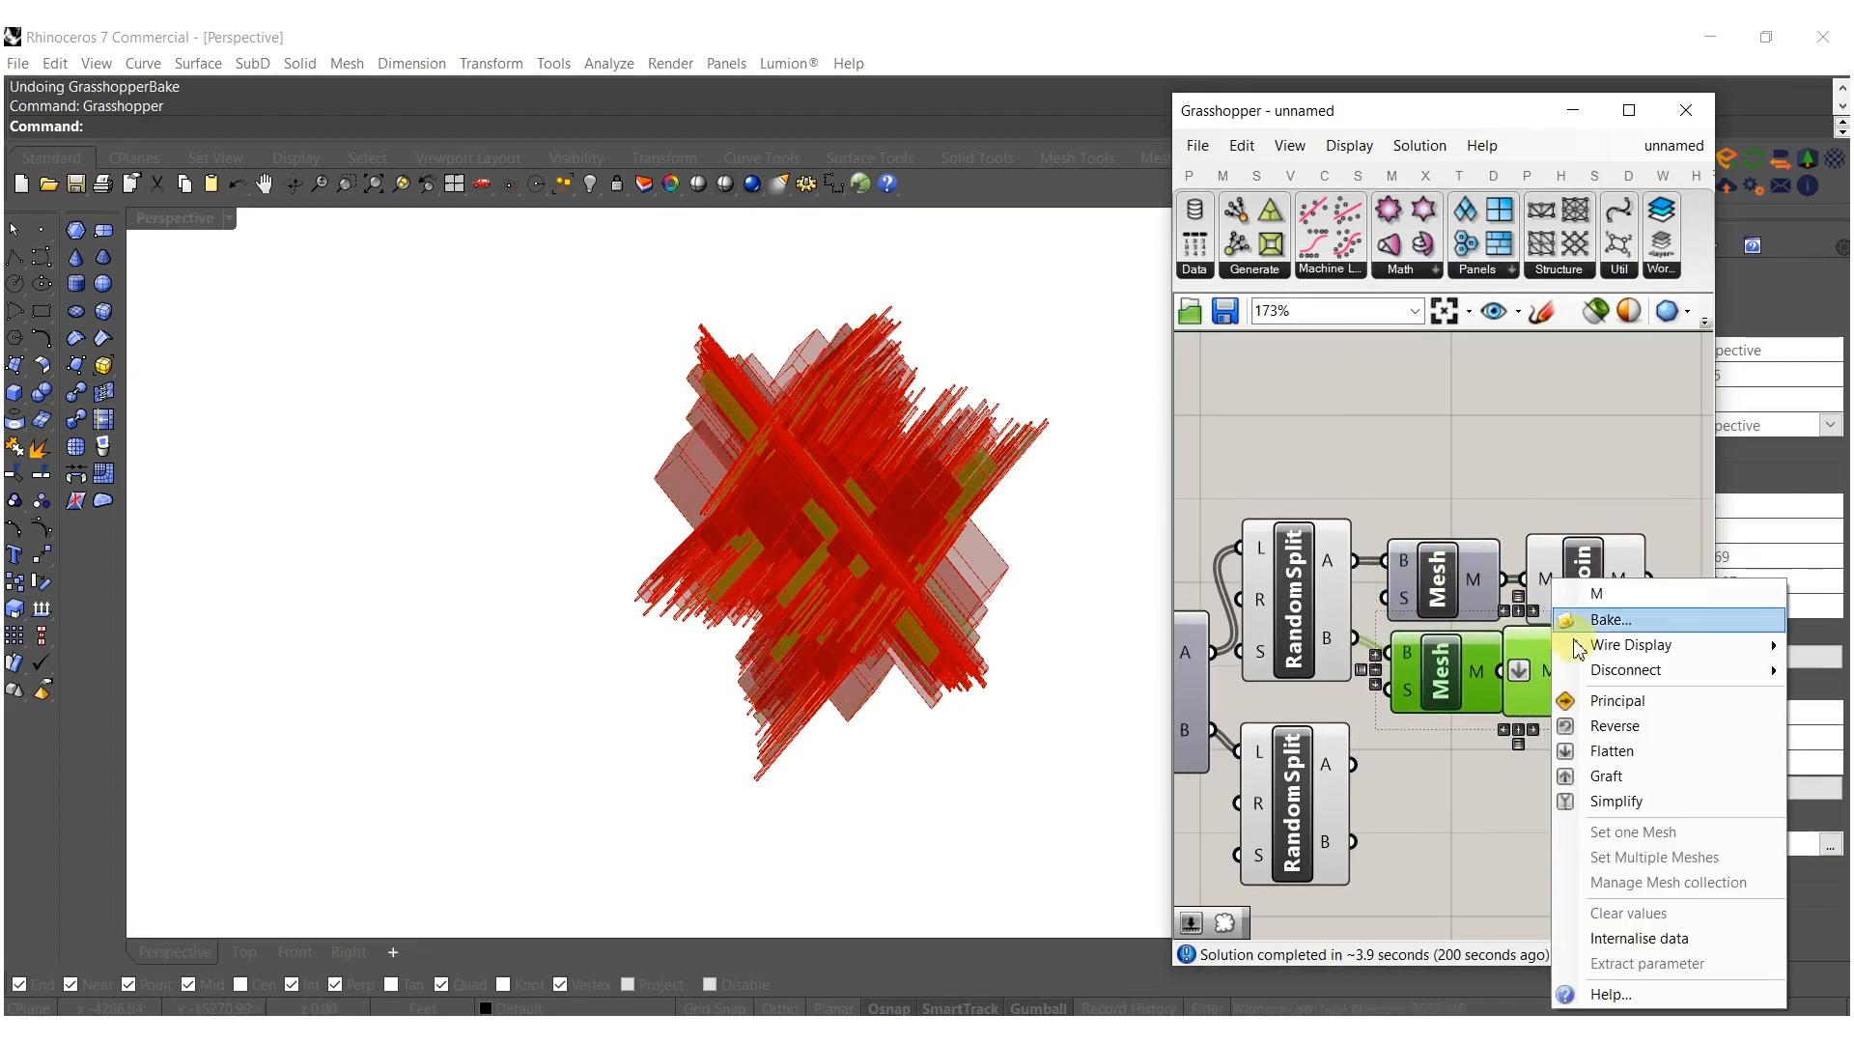
left_click(1623, 751)
Duplicate both Mesh Brep and Mesh Join pairs for the A and B outputs of the lower Random Split List.
left_click_drag(1595, 786, 1535, 519)
left_click_drag(1609, 598, 1635, 599)
left_click_drag(1619, 802, 1436, 667)
right_click_drag(1439, 659, 1415, 528)
left_click_drag(1413, 530, 1461, 775, "alt")
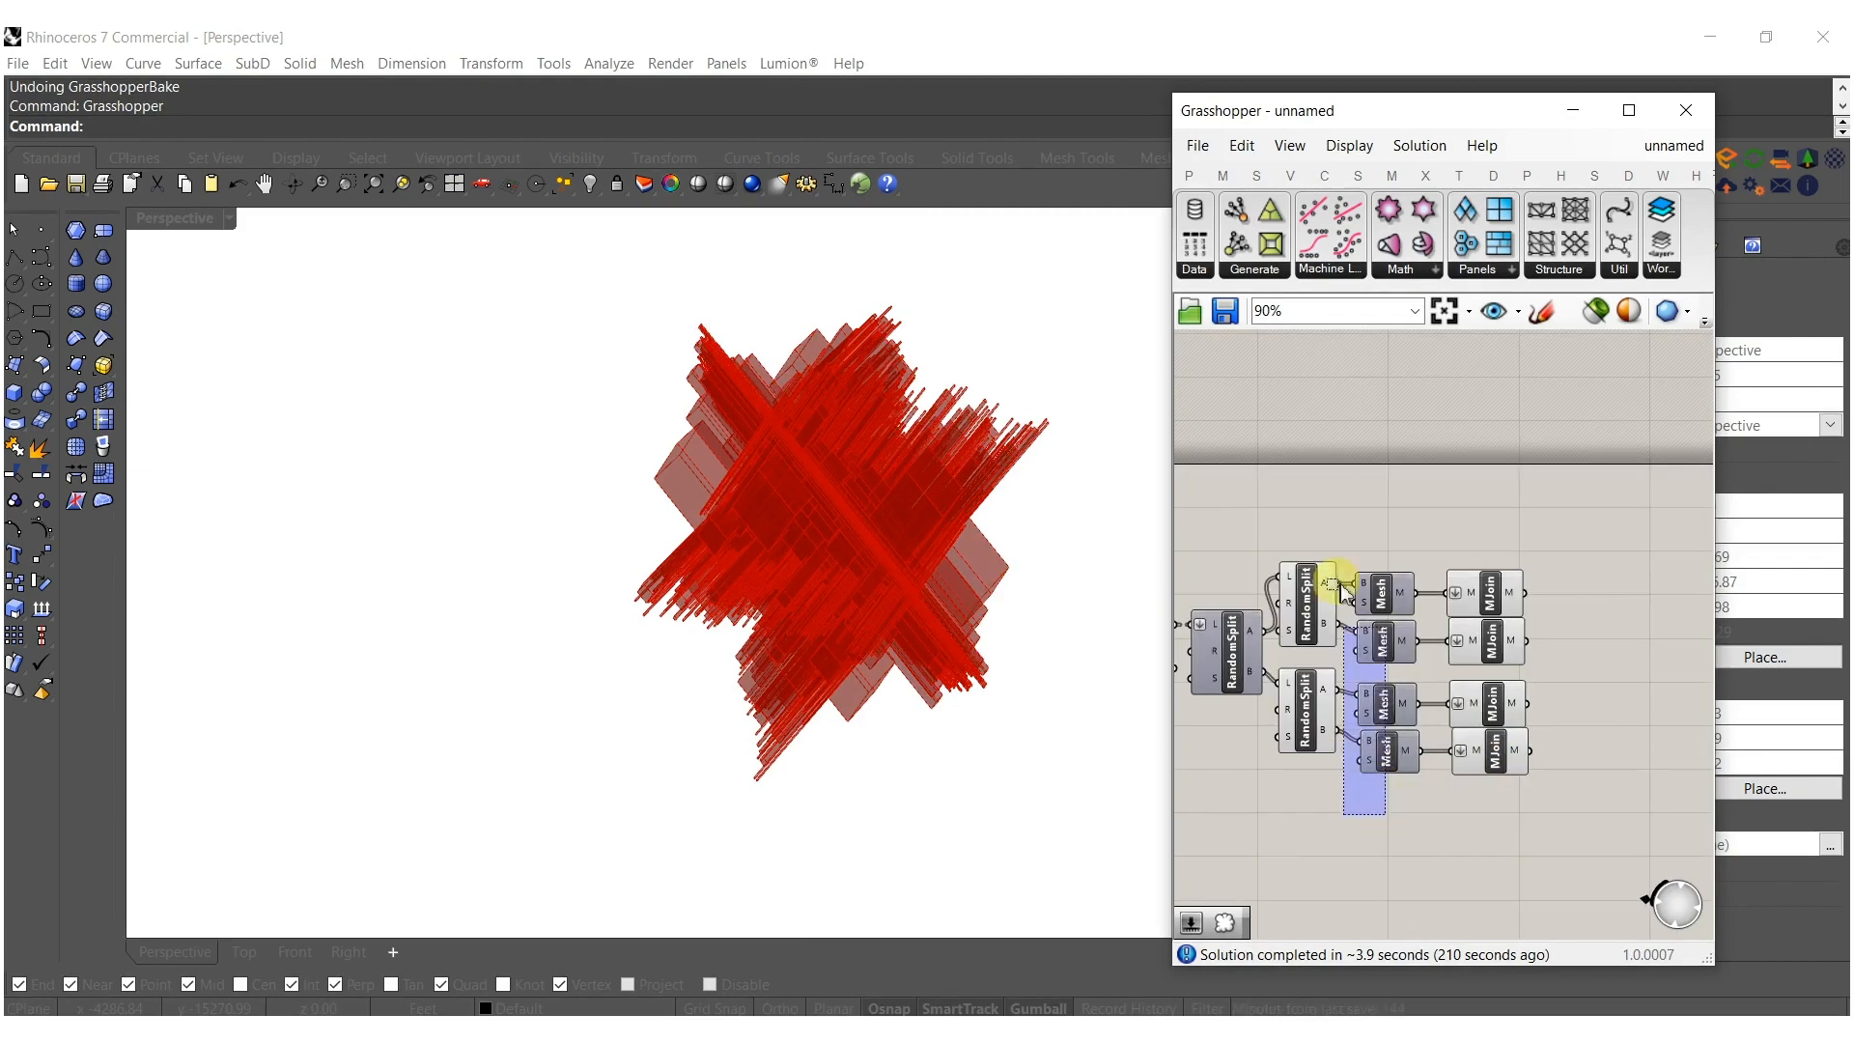
Bake the four Mesh Join components into the Rhino model and close the Grasshopper window.
left_click_drag(1524, 821, 1487, 582)
middle_click(1494, 591)
left_click(1536, 625)
left_click(1572, 574)
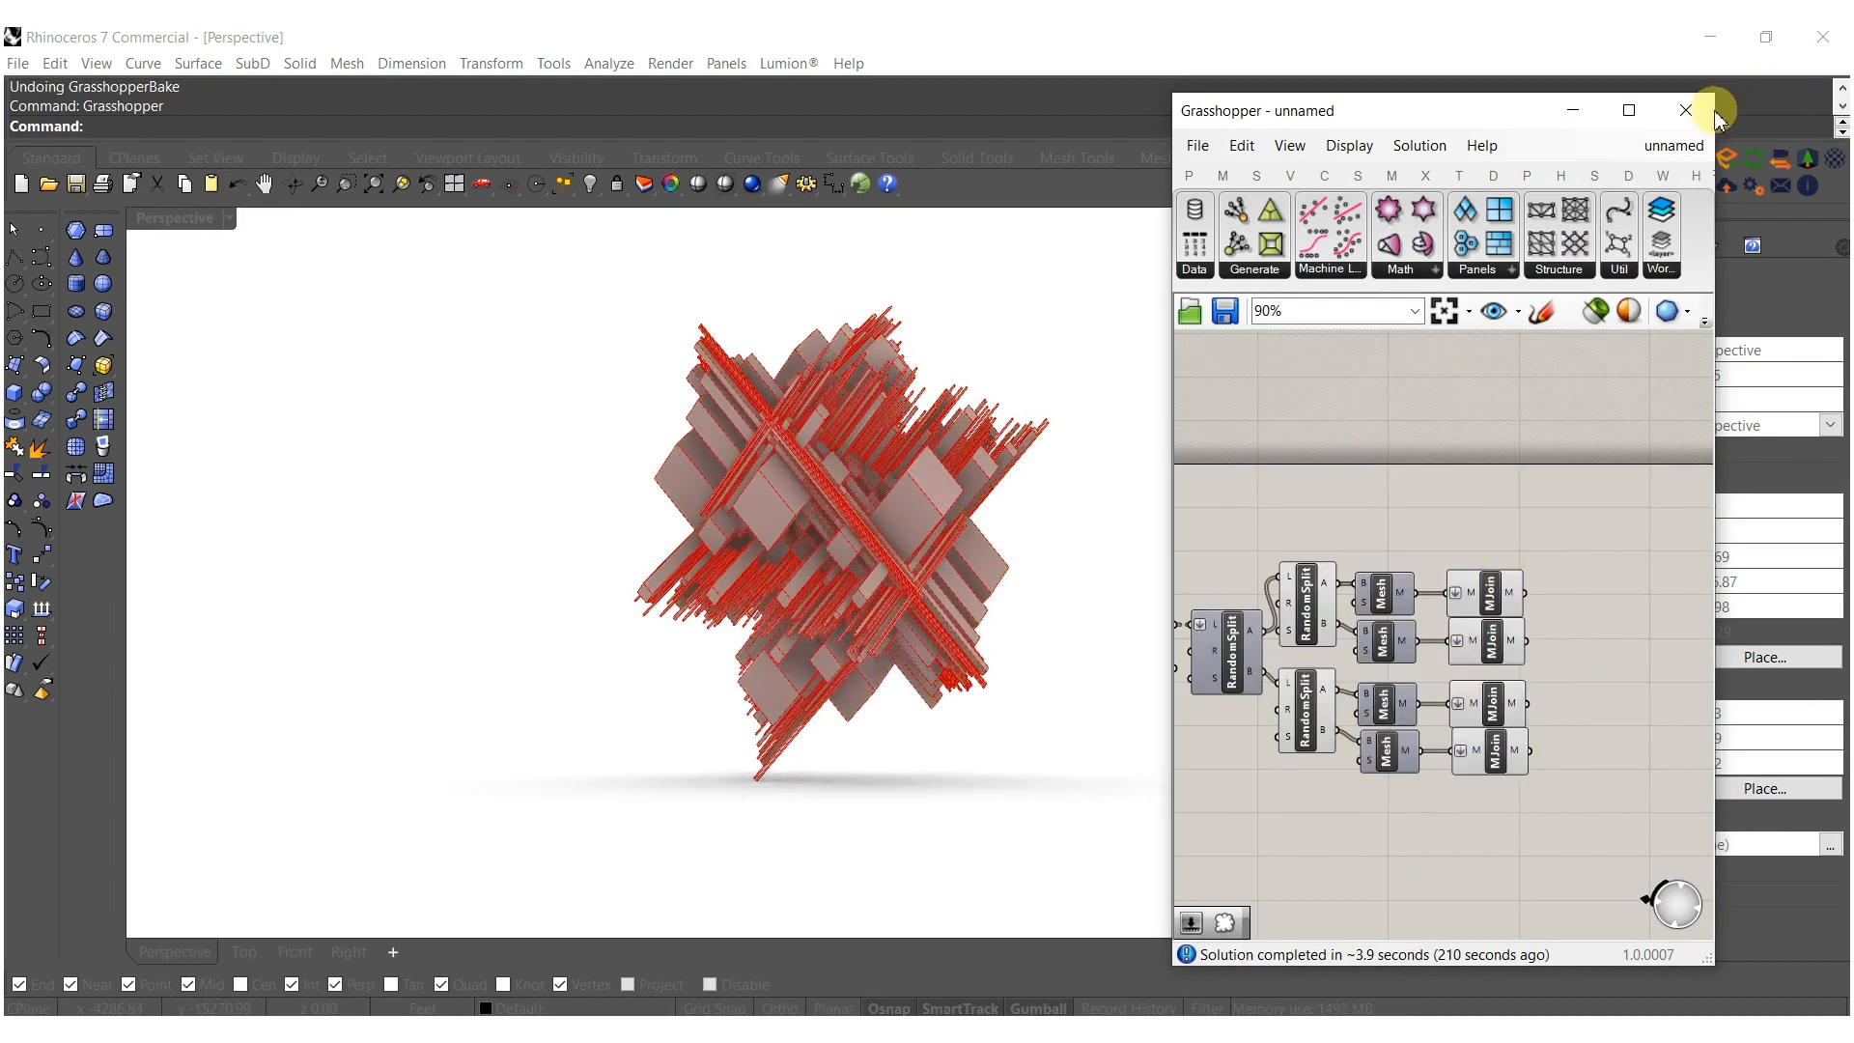
left_click(1685, 111)
View the four baked meshes from another angle and delete them all from the model.
right_click_drag(980, 425, 811, 418)
scroll(873, 483, "up", 2)
right_click_drag(908, 526, 946, 511)
left_click(927, 580)
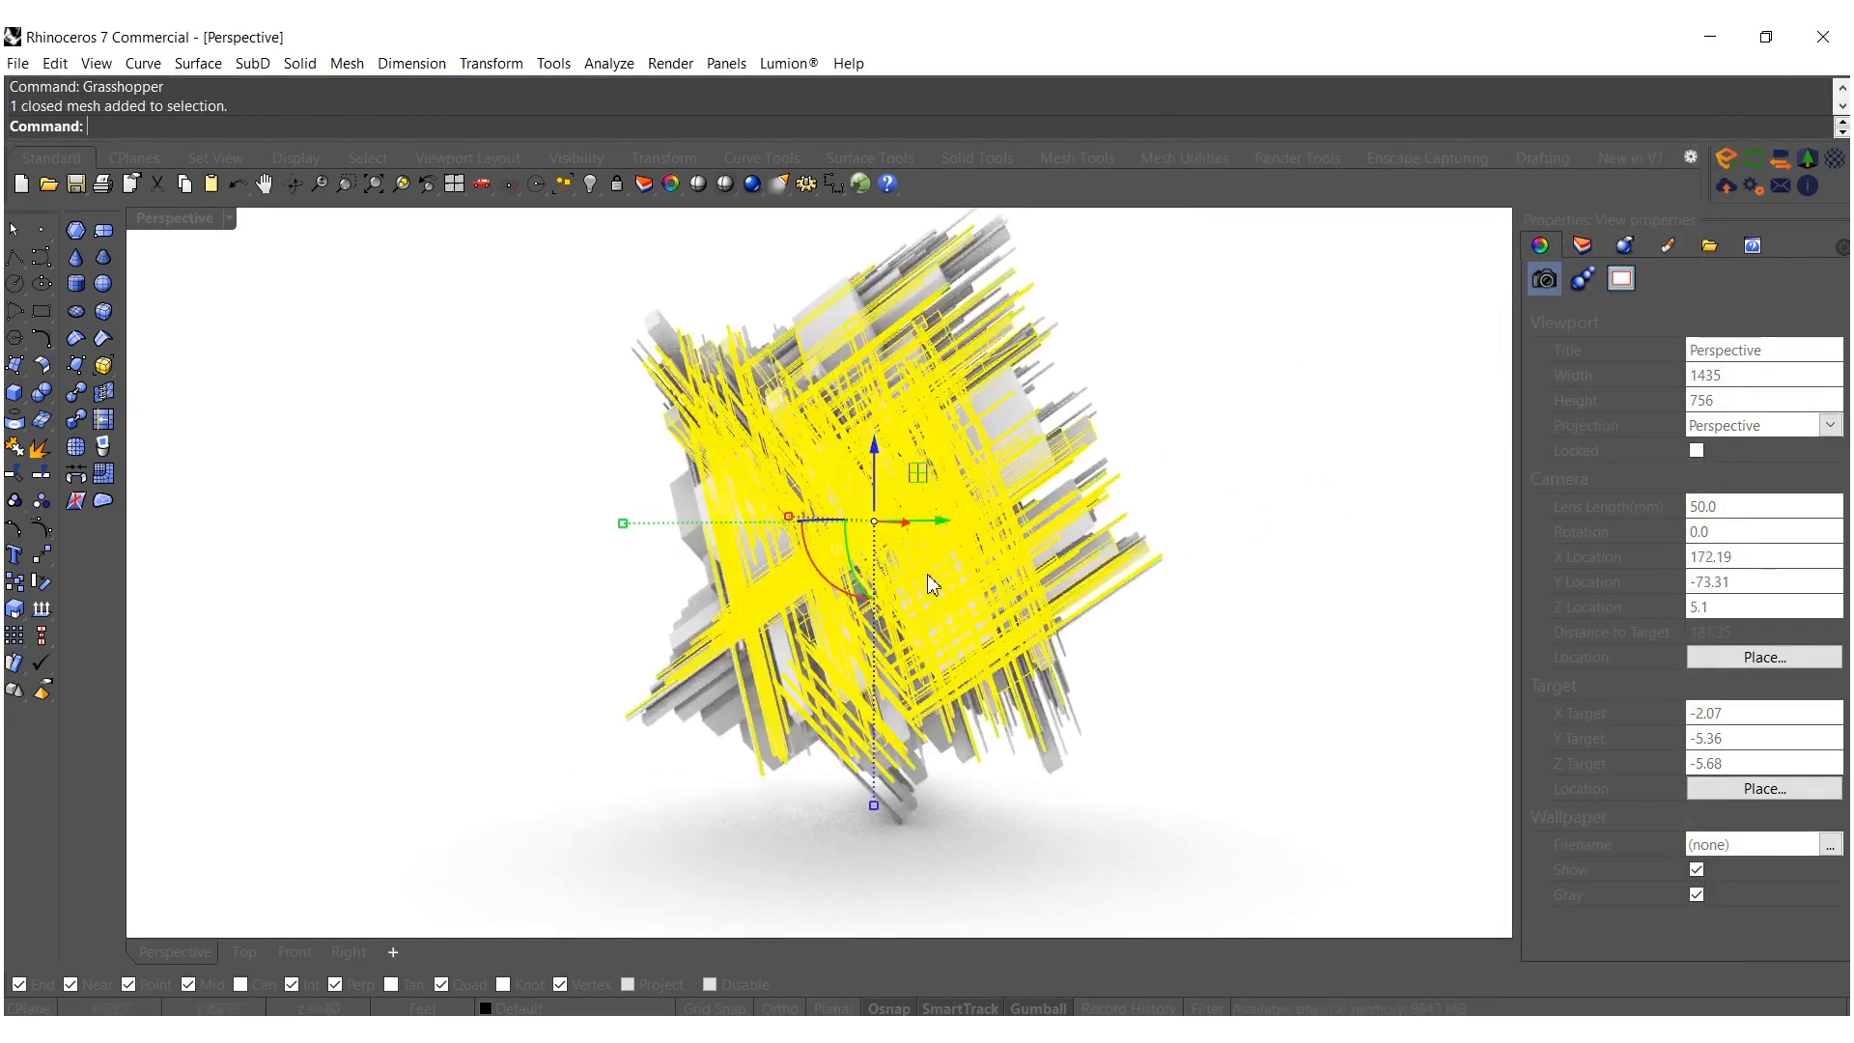
key("Delete")
left_click_drag(1207, 749, 555, 265)
key("Delete")
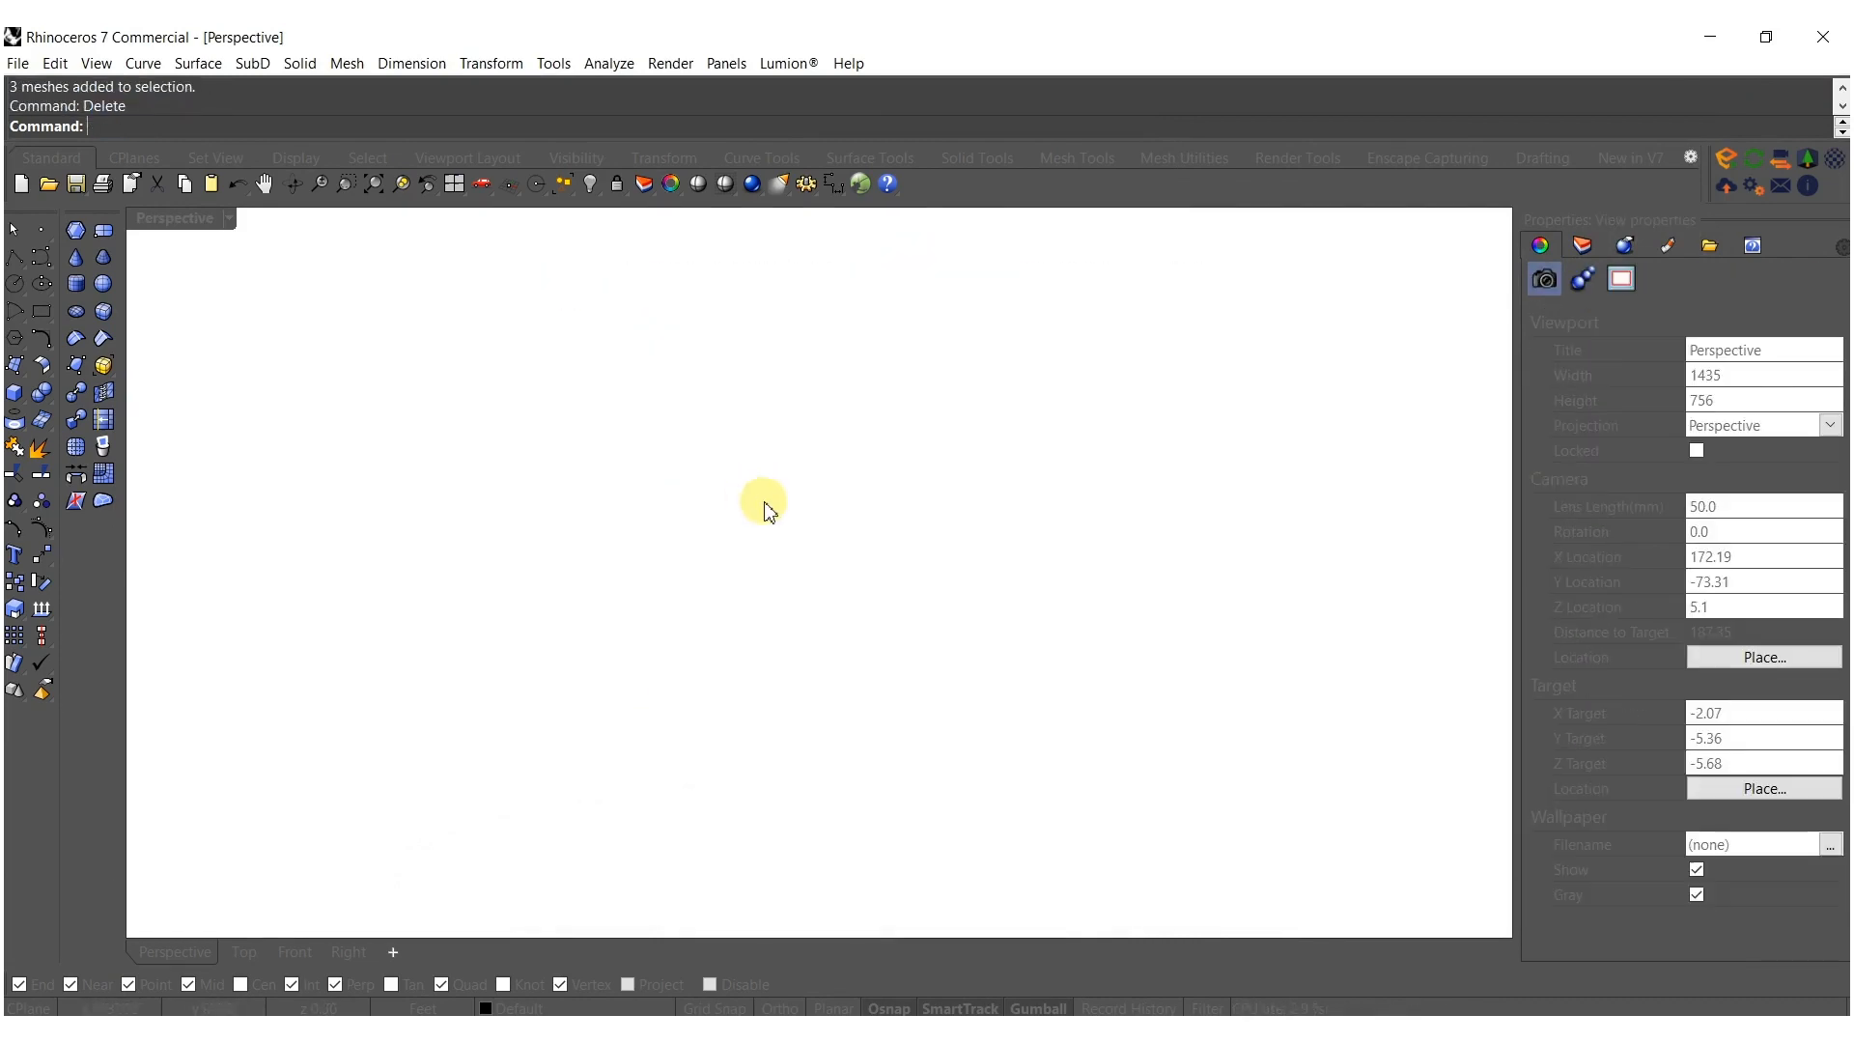
Reopen Grasshopper and hide the previews of the upper and lower Random Split List components.
key("Return")
right_click_drag(1273, 649, 1421, 649)
left_click_drag(1444, 809, 1323, 485)
middle_click(1423, 562)
left_click(1506, 492)
Set the Scale Z slider to 1.4.
right_click_drag(1252, 693, 1416, 695)
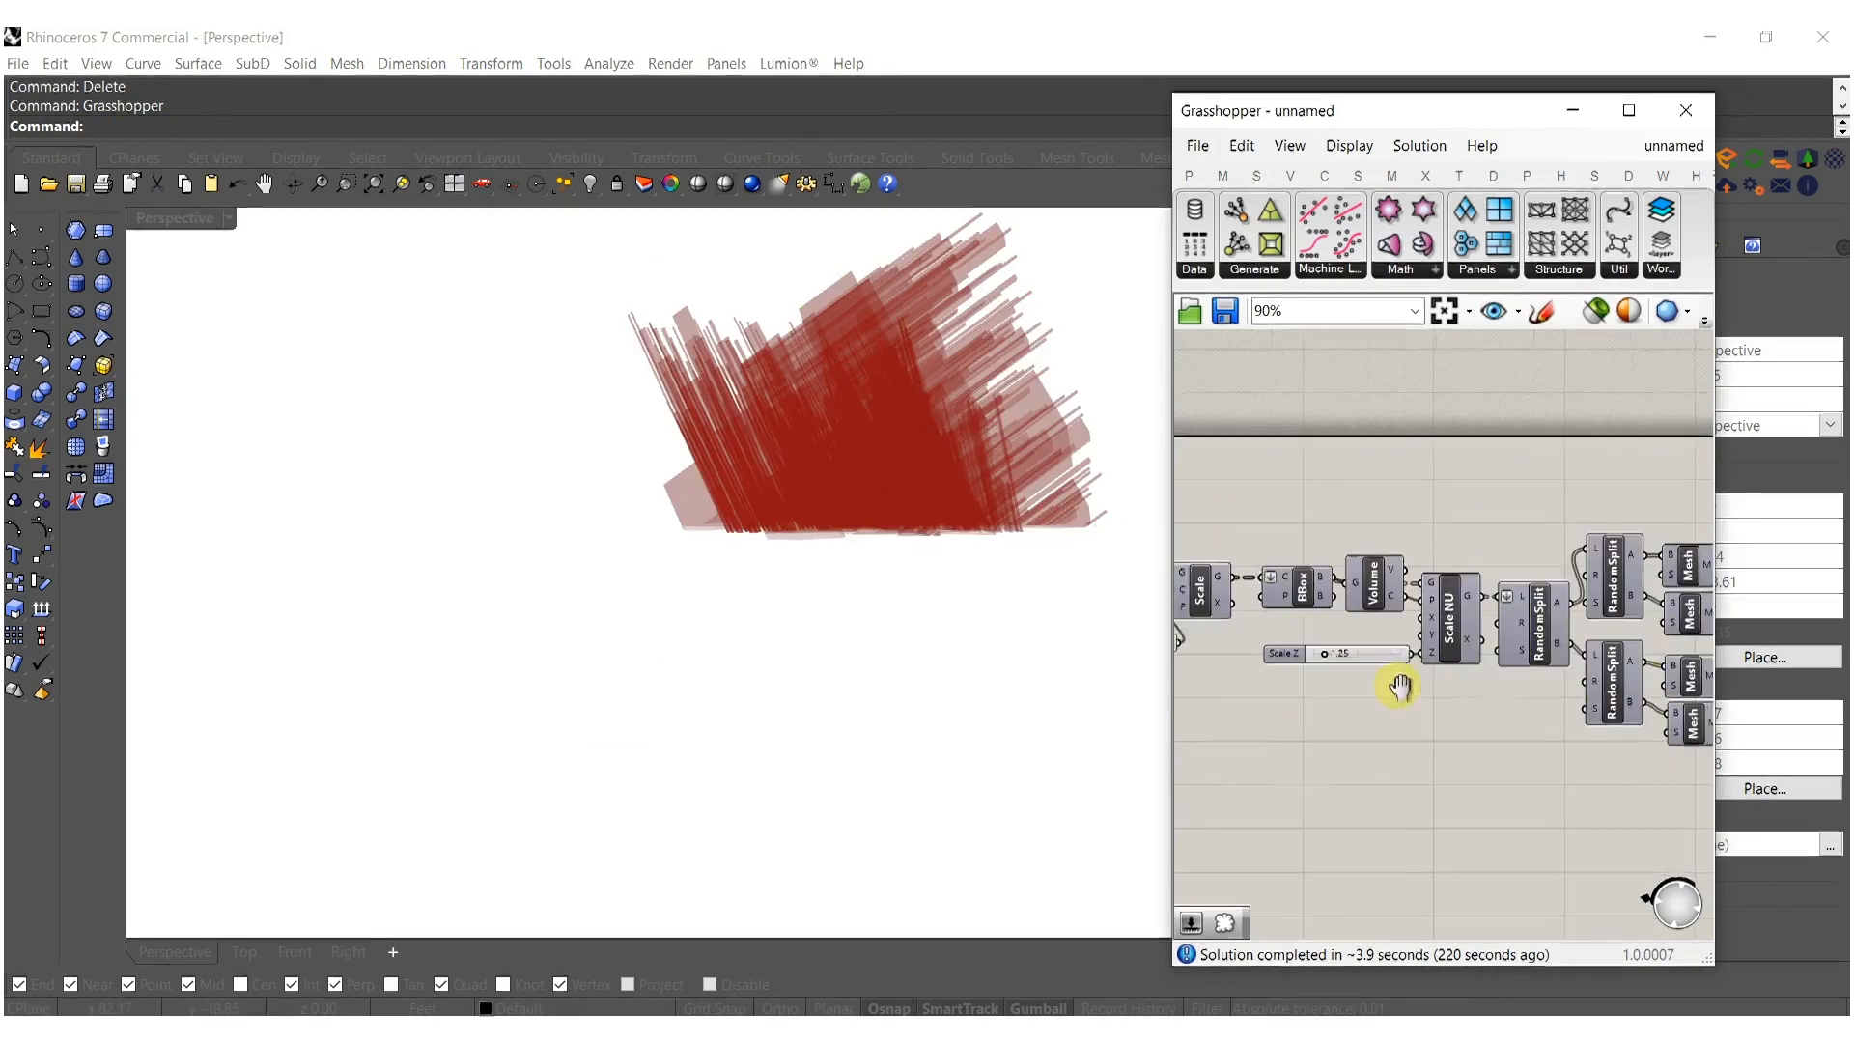
scroll(1352, 671, "up", 5)
double_click(1364, 623)
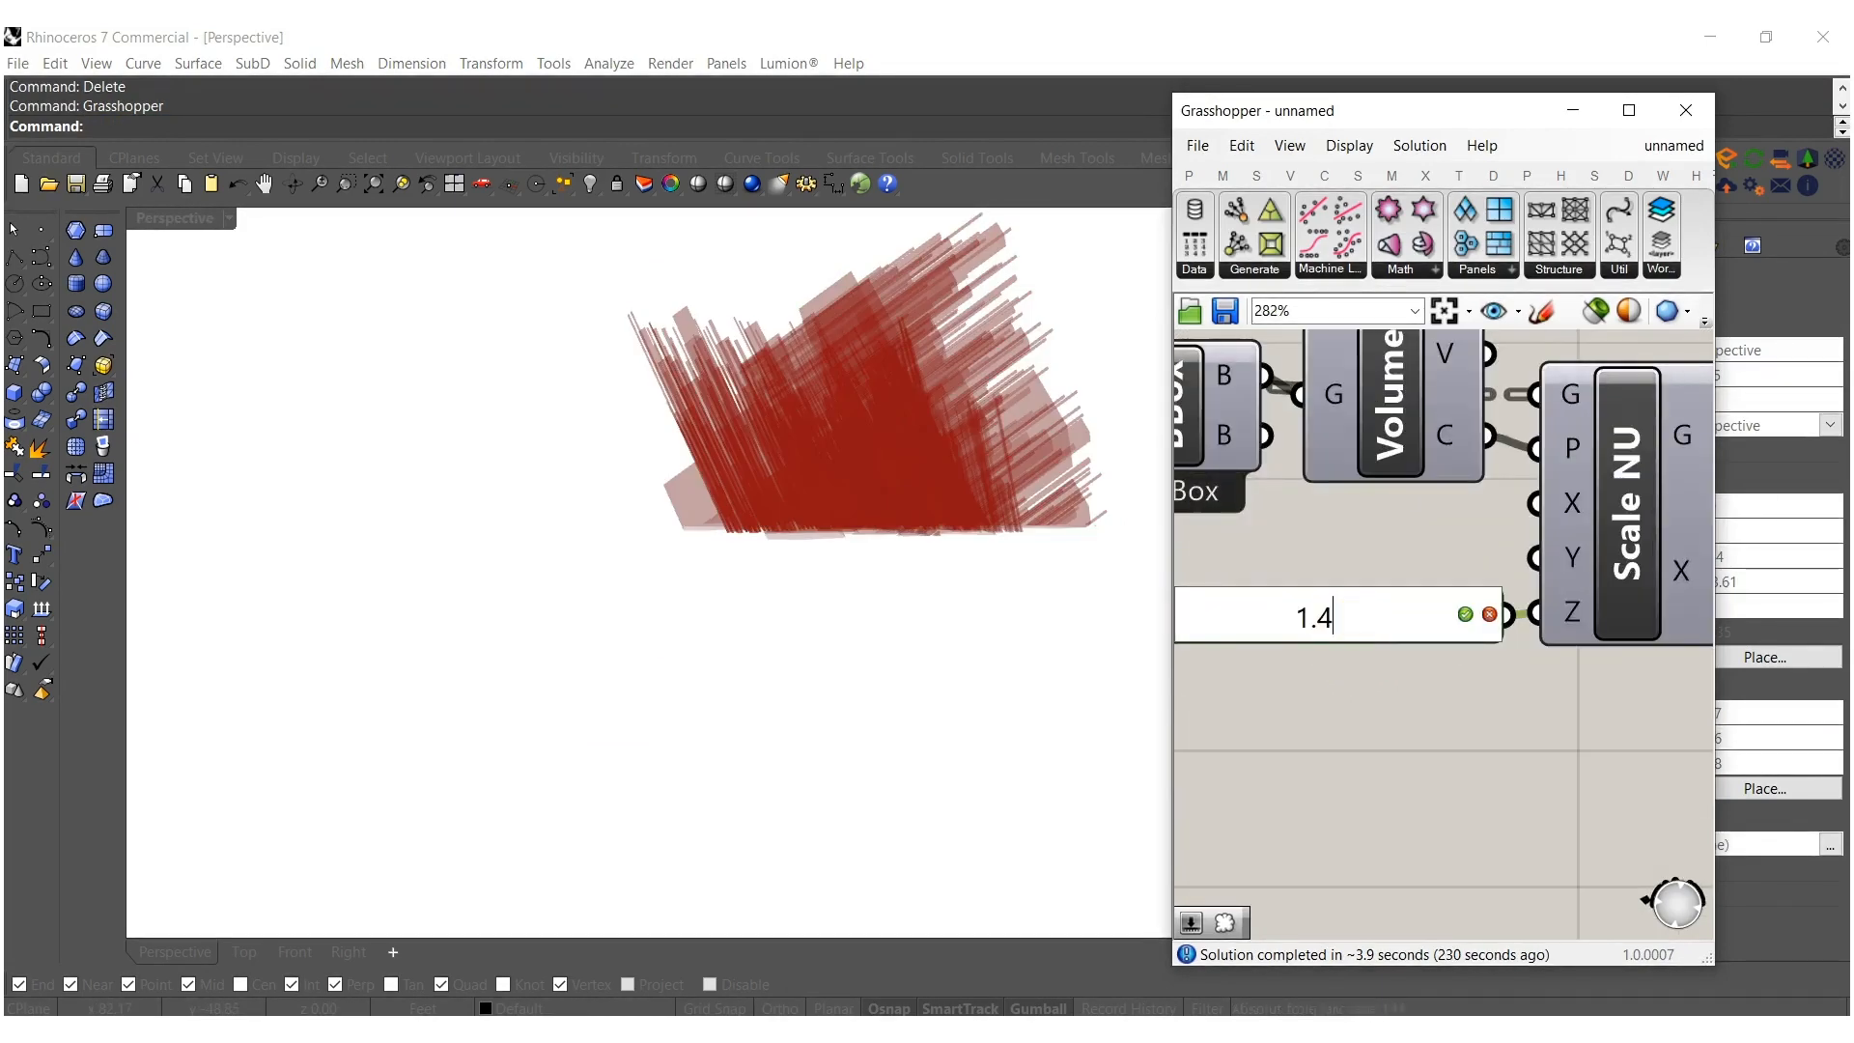
key("Return")
scroll(1324, 571, "down", 6)
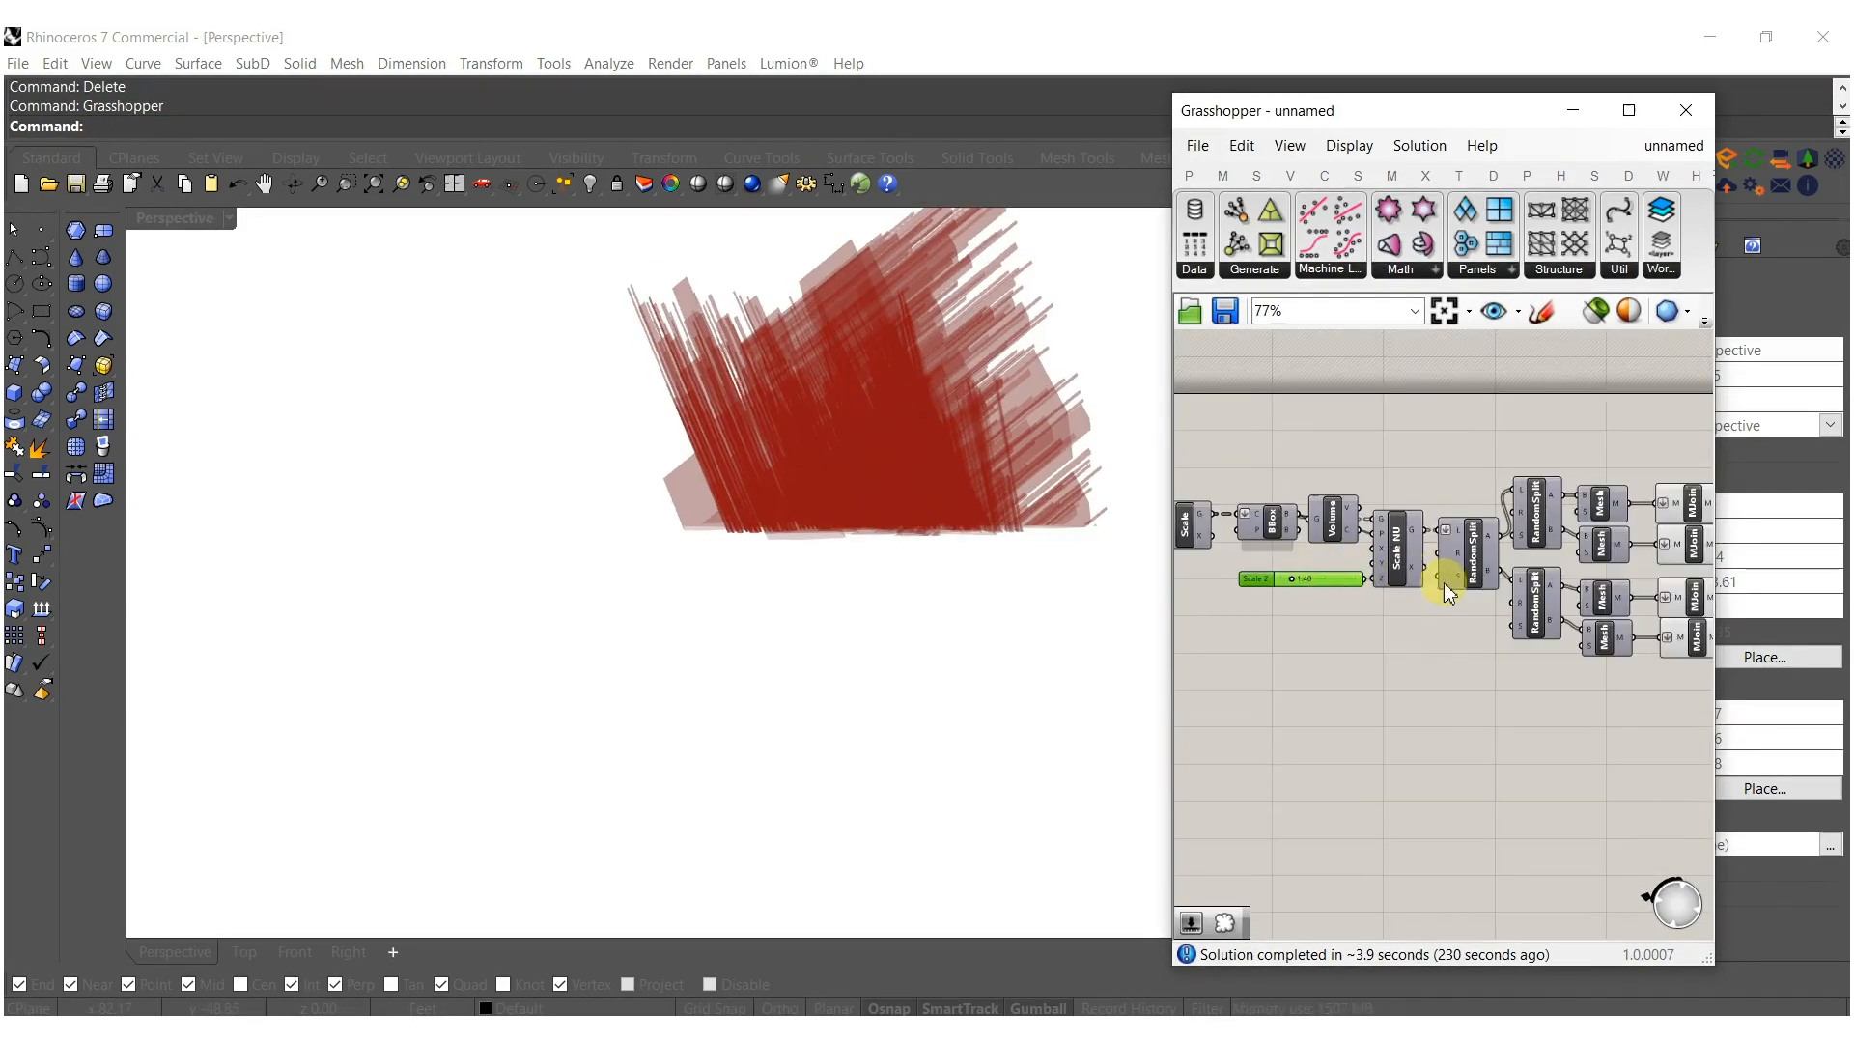
Bake the four Mesh Join components at the new Z scale and close the Grasshopper window.
right_click_drag(1601, 594, 1371, 596)
left_click_drag(1482, 708, 1456, 589)
middle_click(1461, 518)
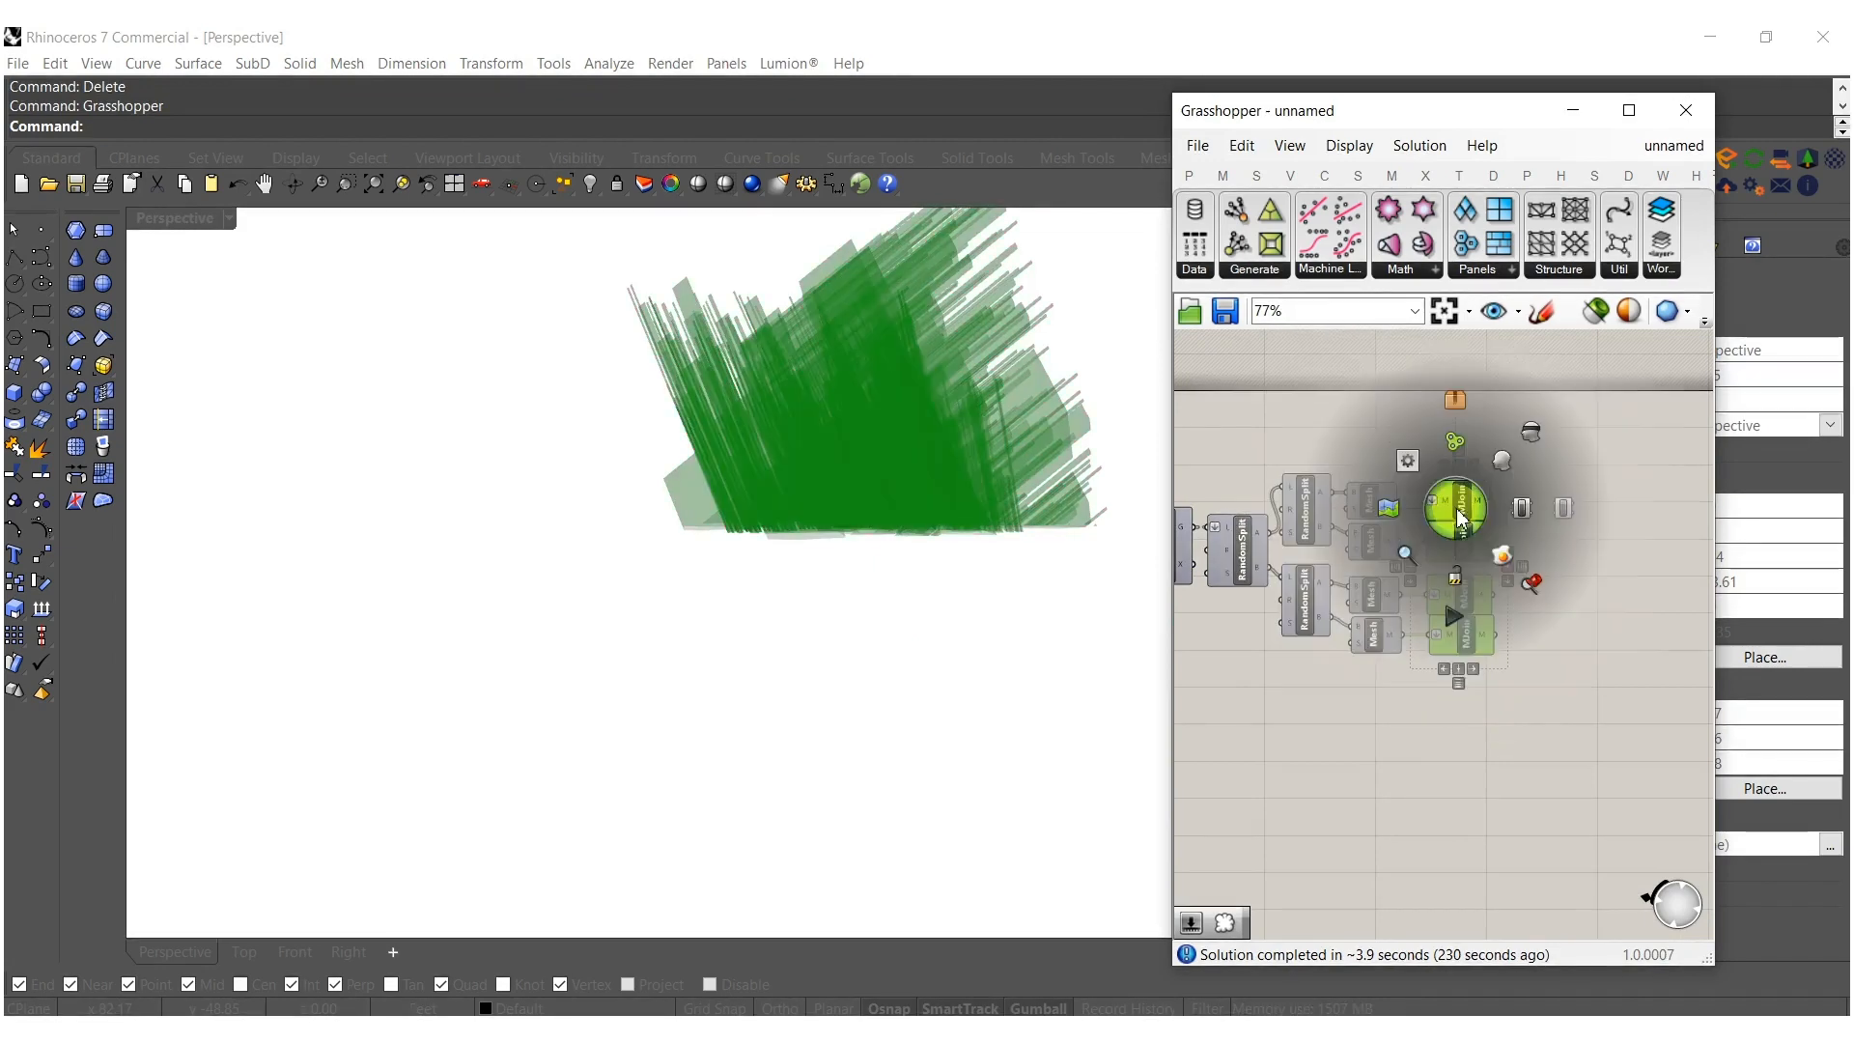
left_click(1504, 558)
left_click(1686, 111)
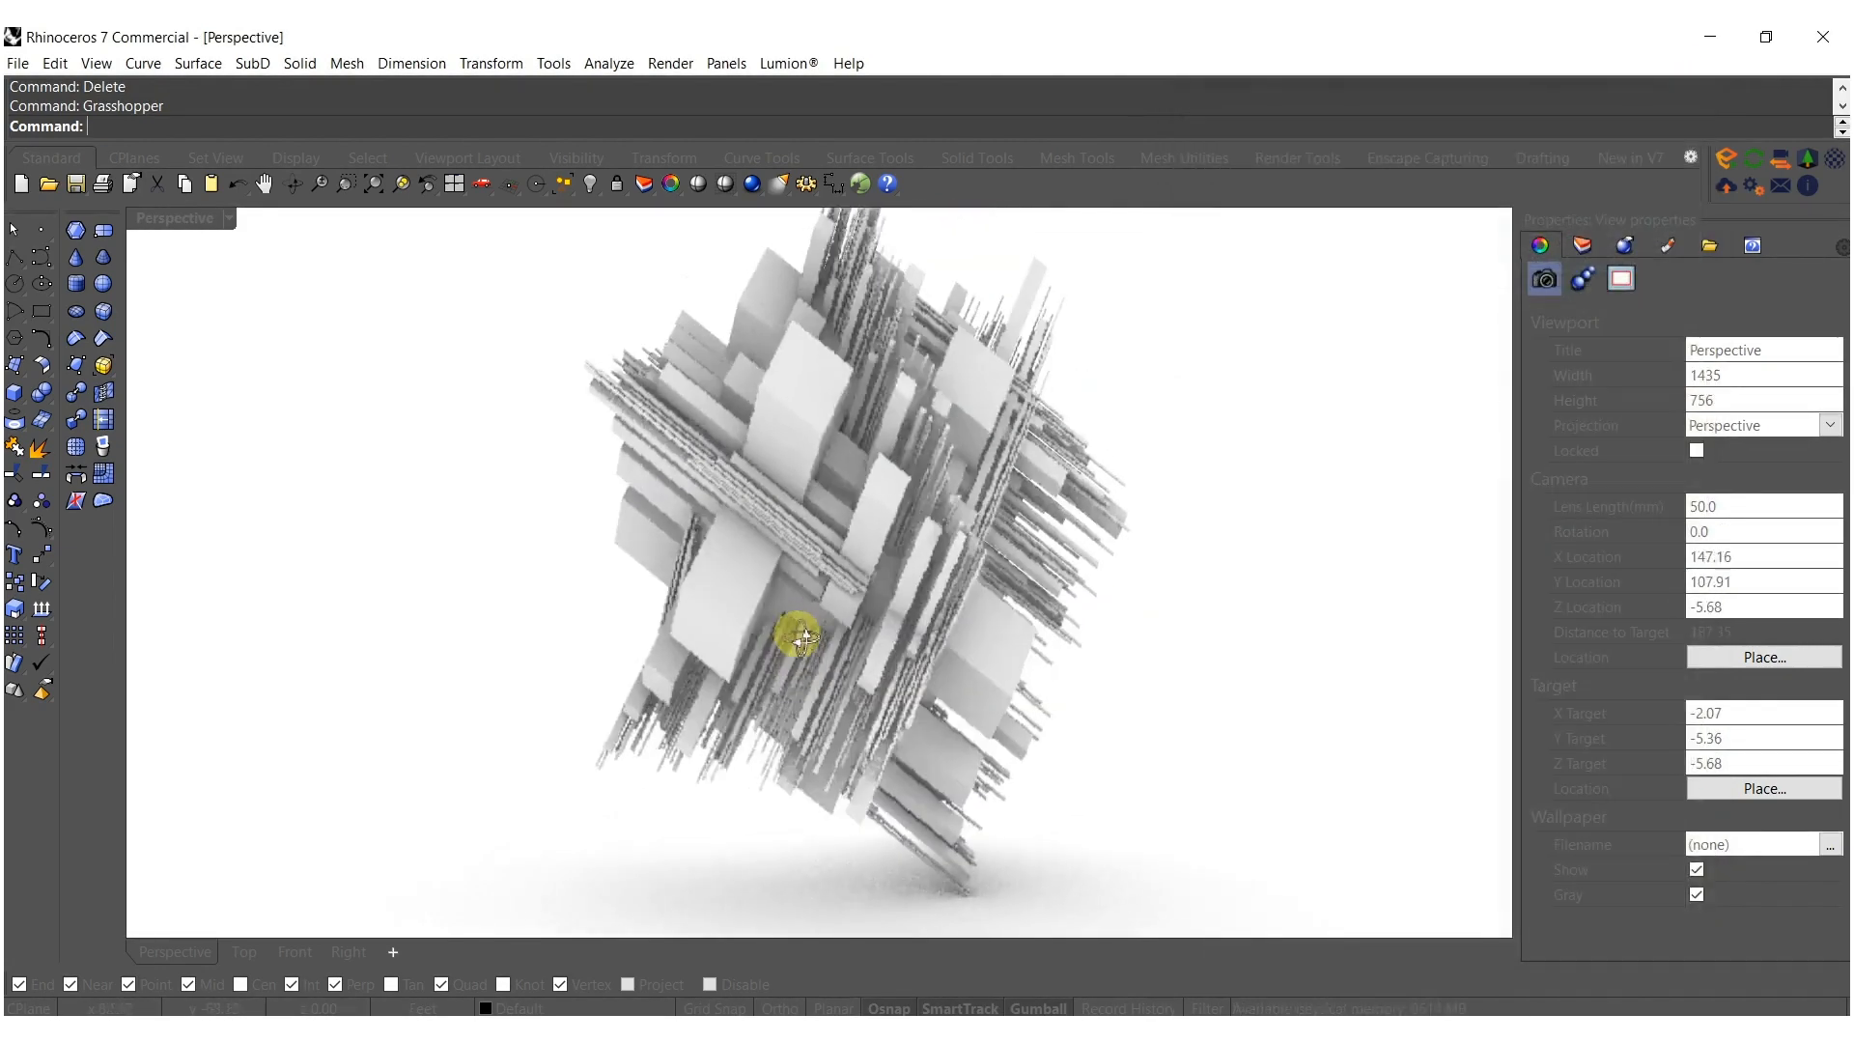
Move one of the baked meshes to the BOARDFORM CONC layer.
scroll(811, 637, "down", 3)
right_click_drag(811, 637, 1081, 633)
scroll(850, 599, "up", 4)
right_click_drag(849, 599, 968, 538)
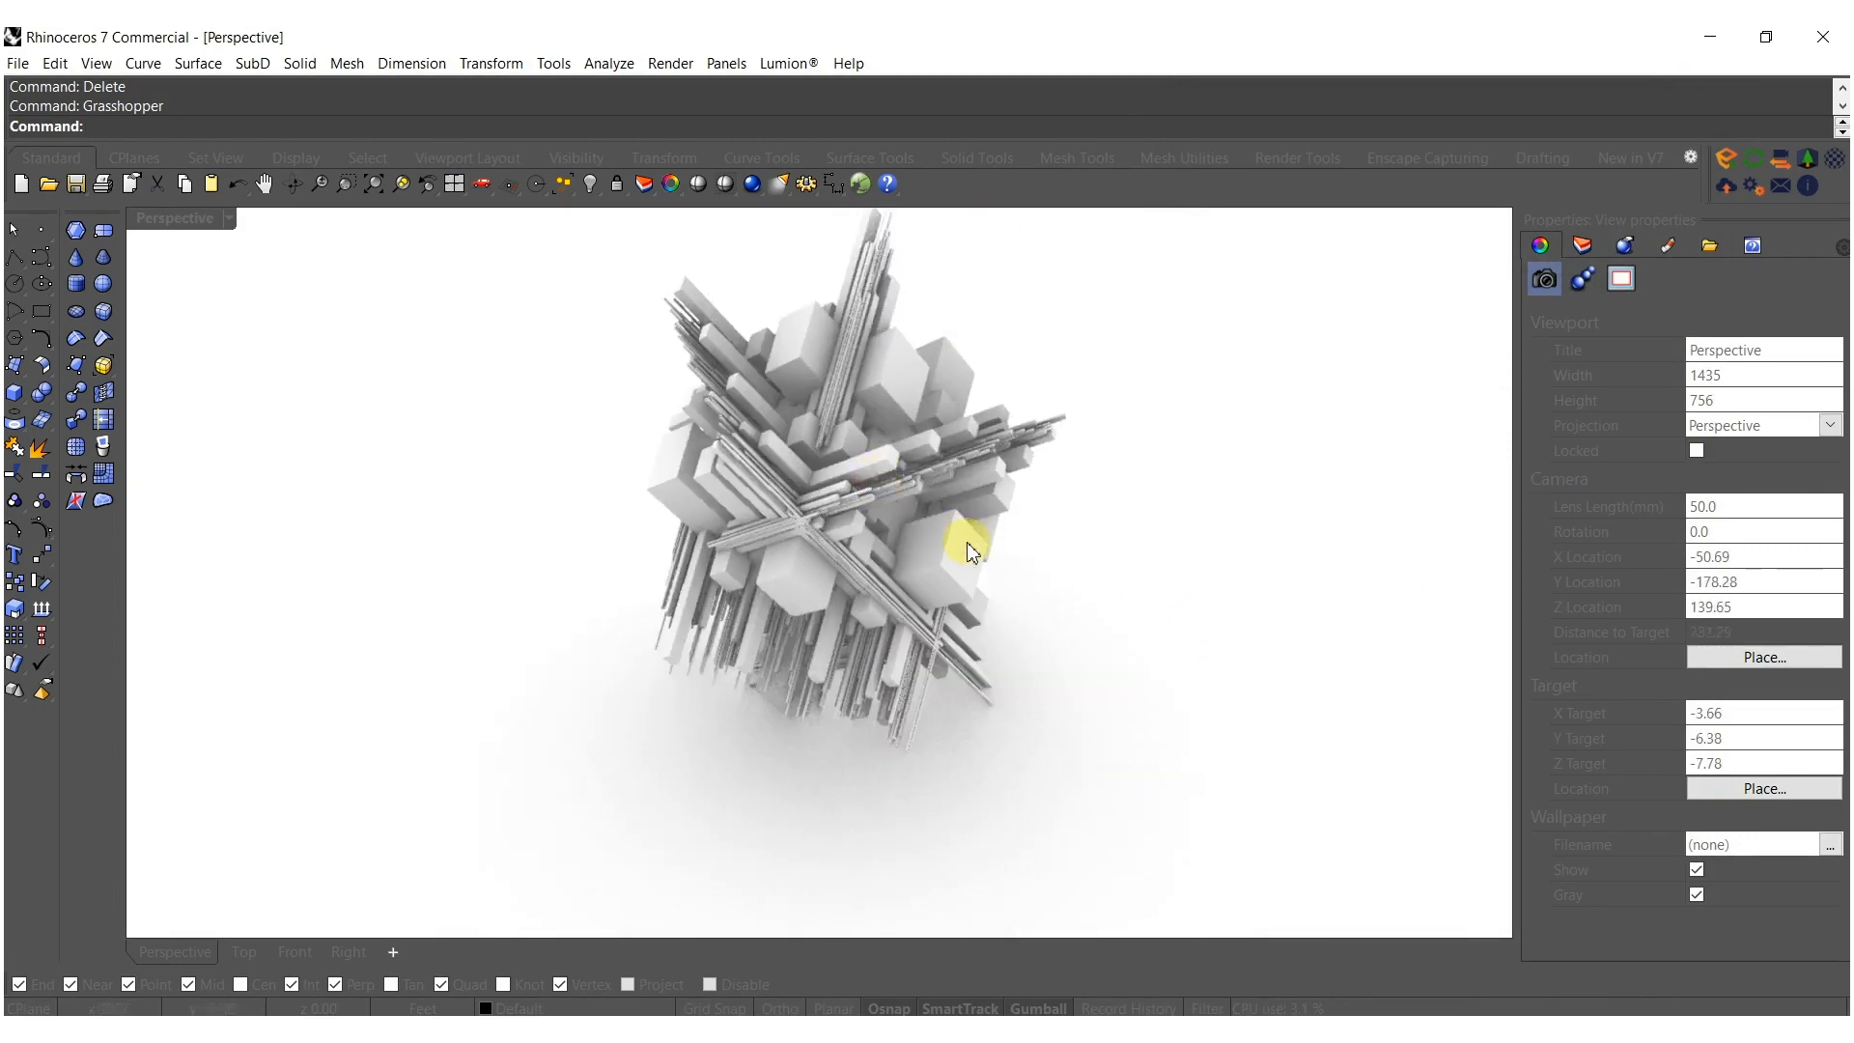
left_click(985, 562)
left_click(1593, 245)
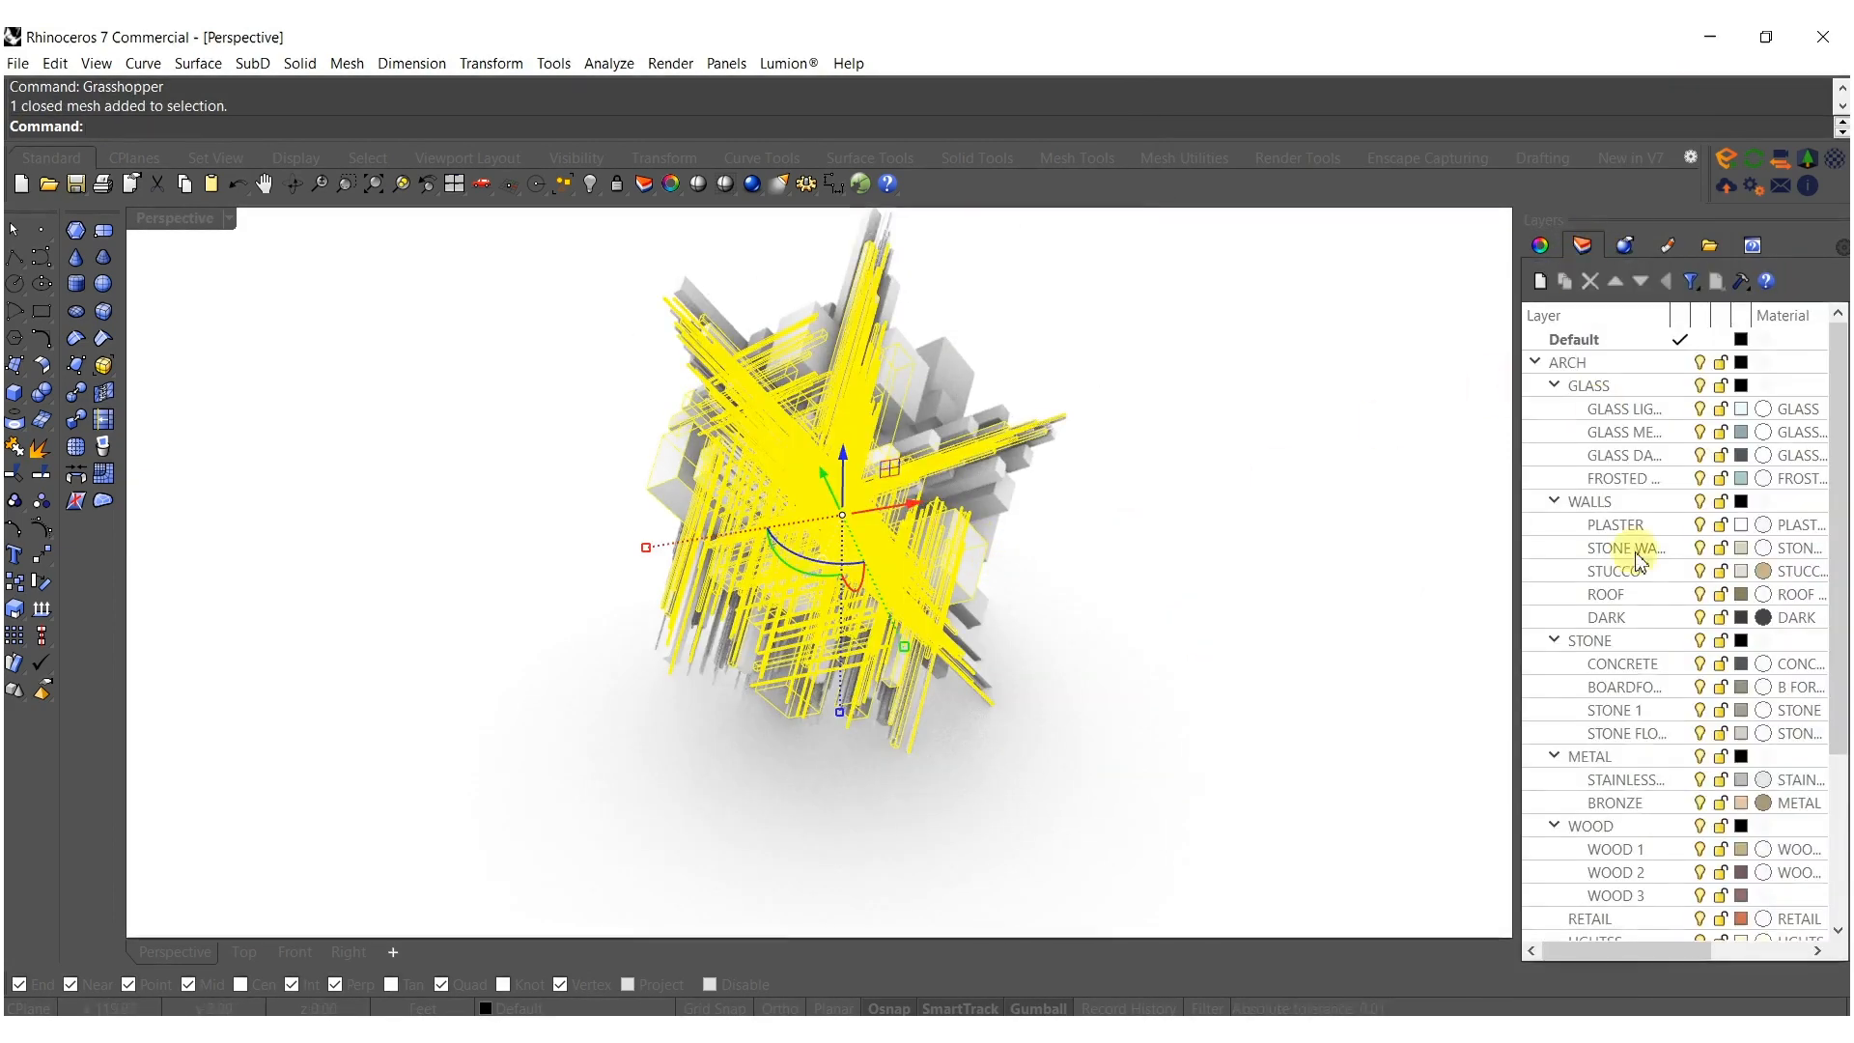
right_click(1631, 693)
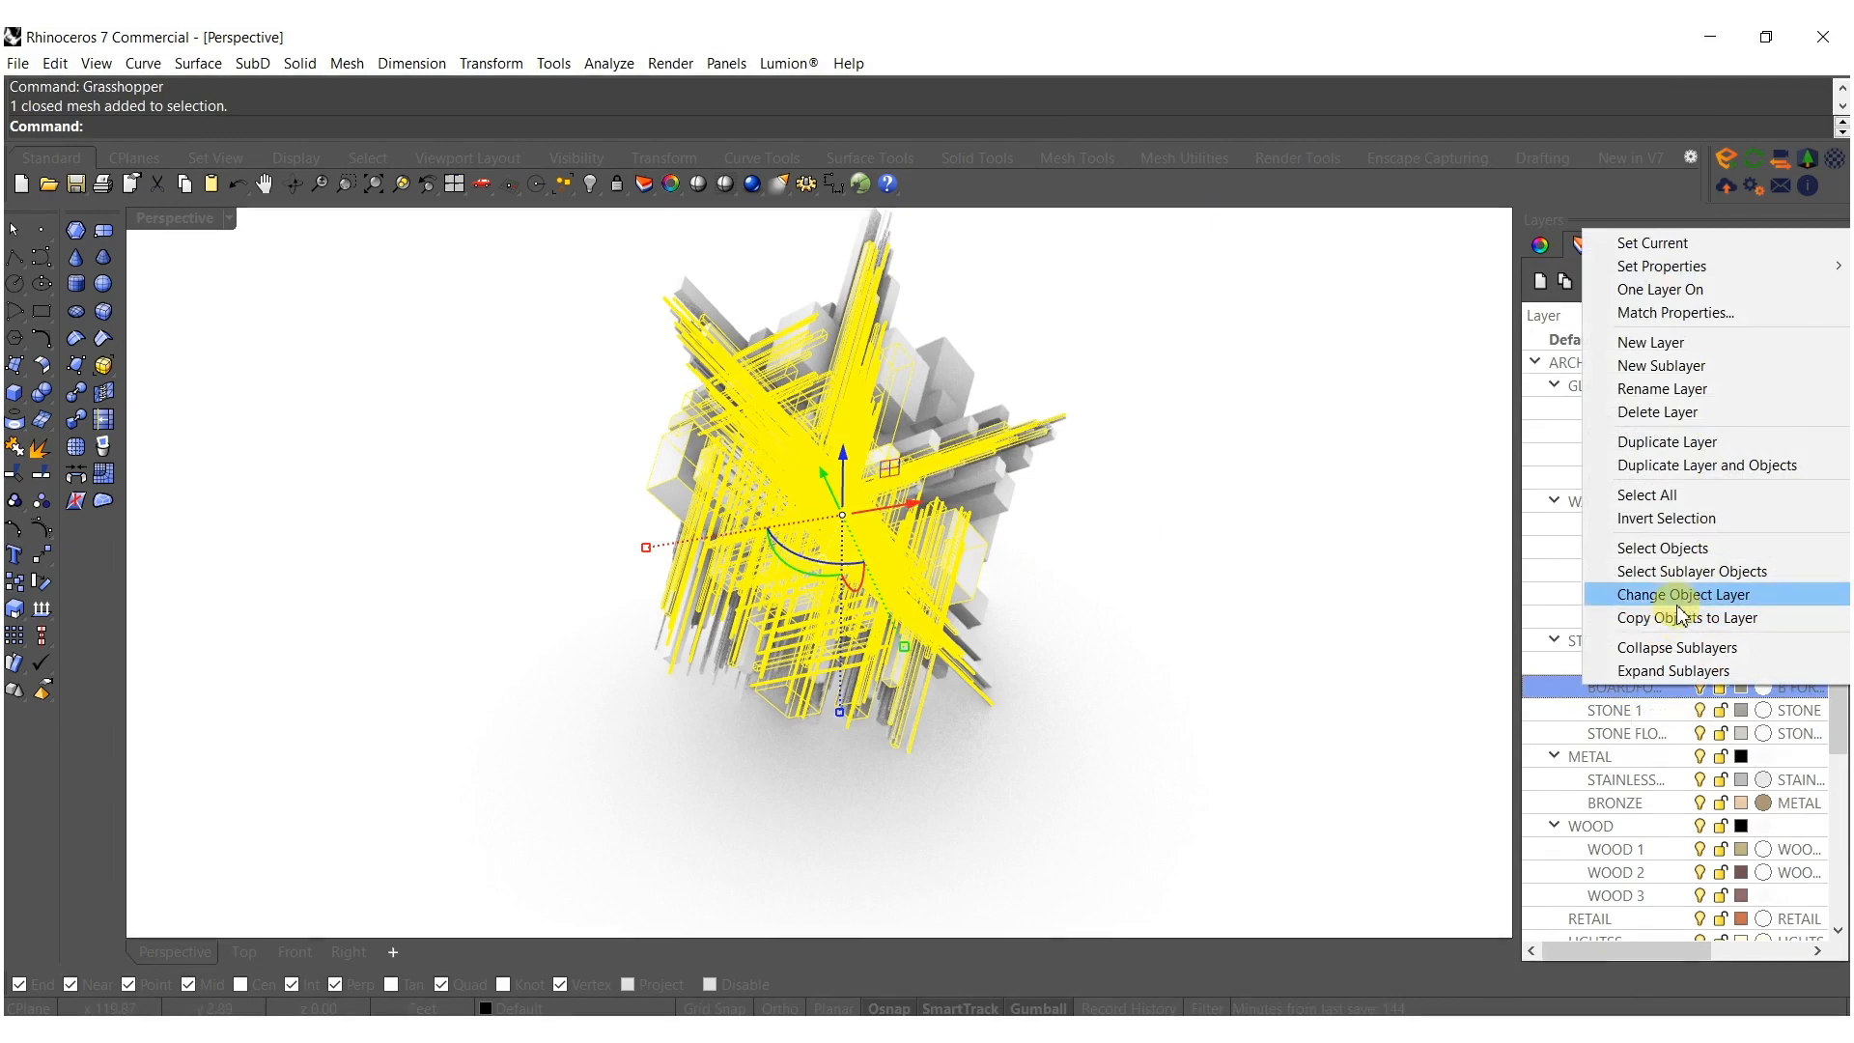
left_click(1684, 592)
Move a second baked mesh to the FROSTED GLASS layer.
left_click(987, 514)
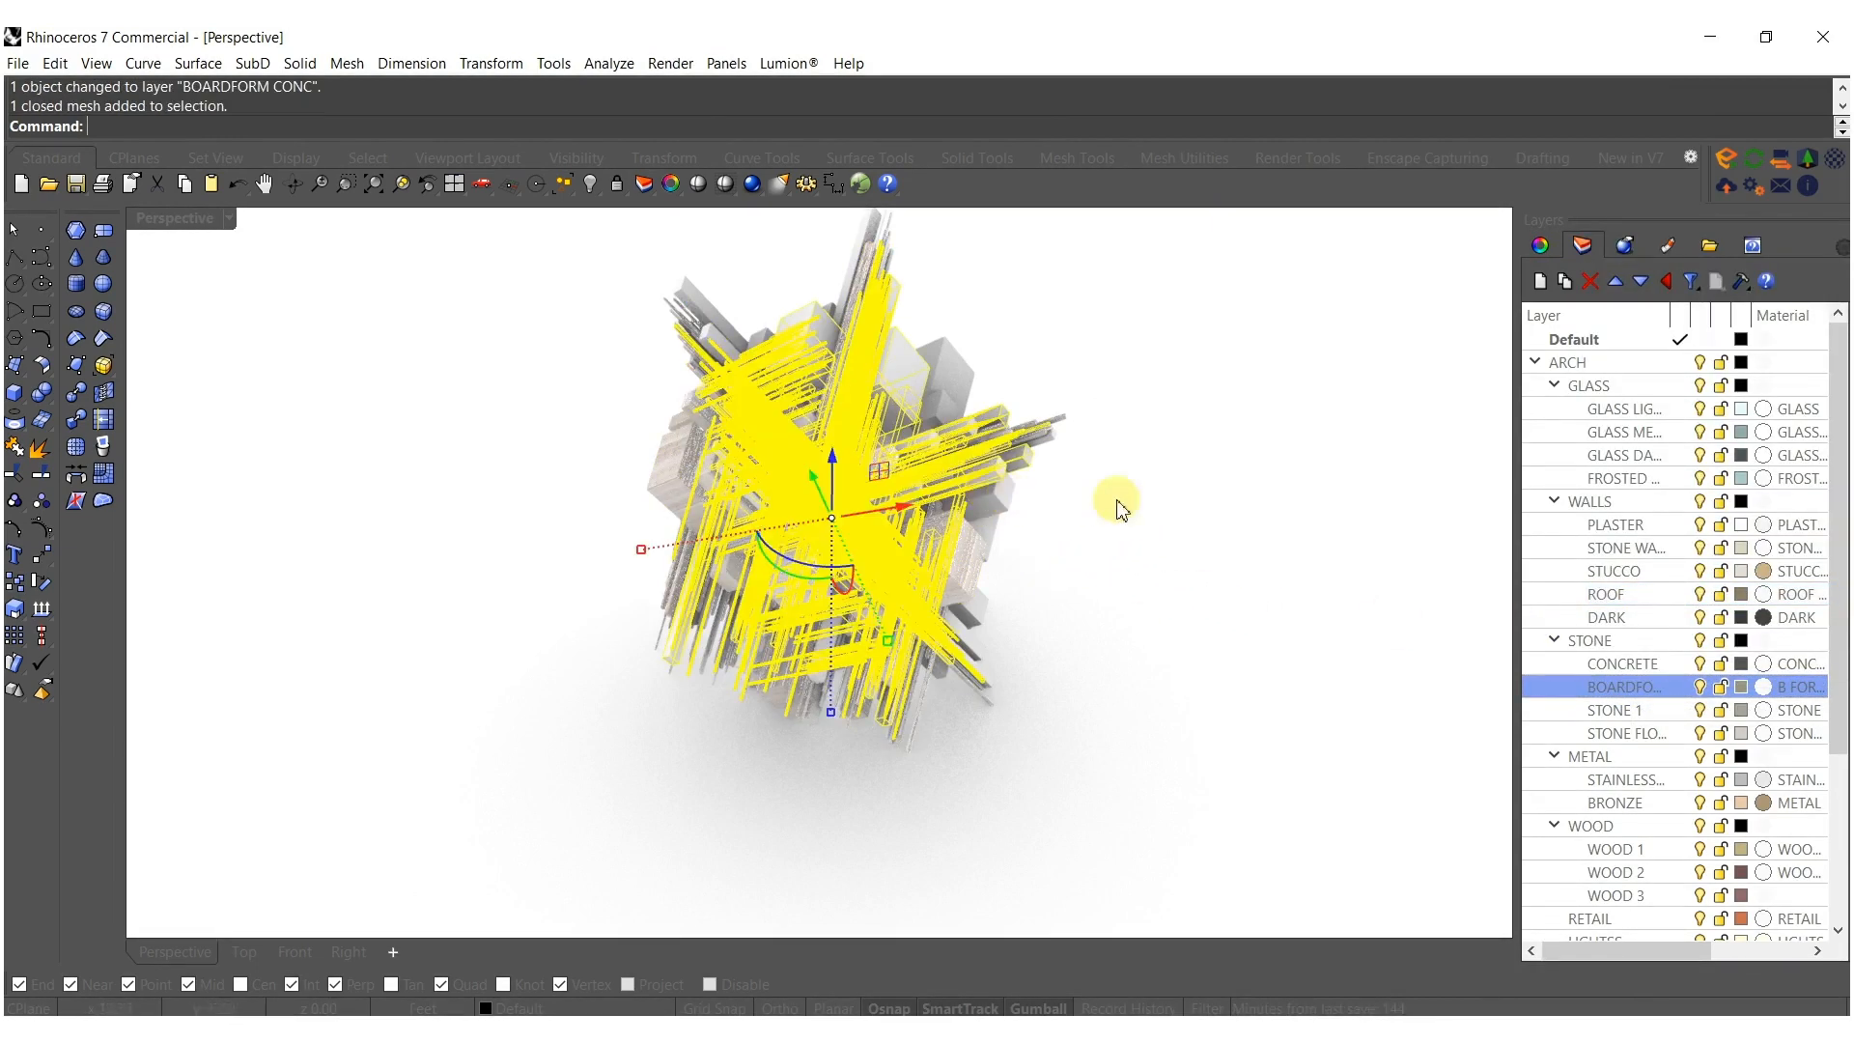
right_click(1627, 478)
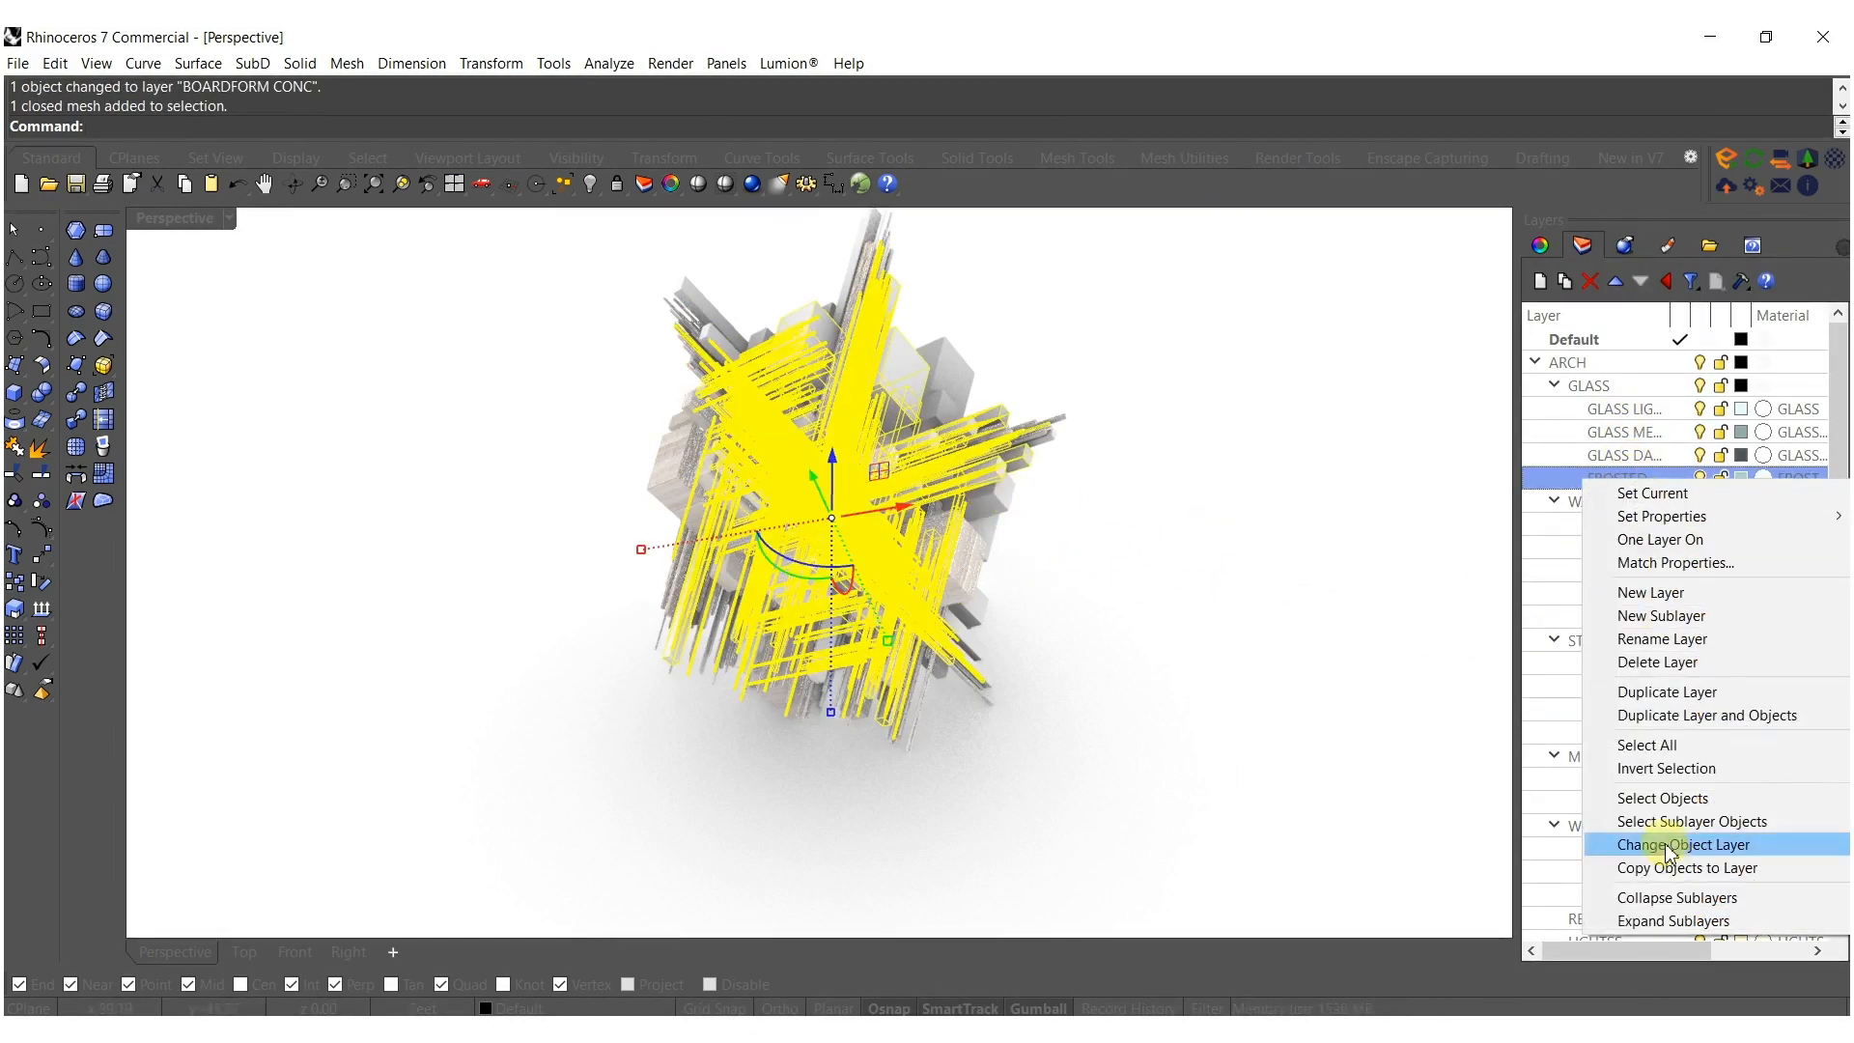
left_click(1680, 847)
Move the mesh on the FROSTED GLASS layer to the BRONZE layer.
left_click(903, 370)
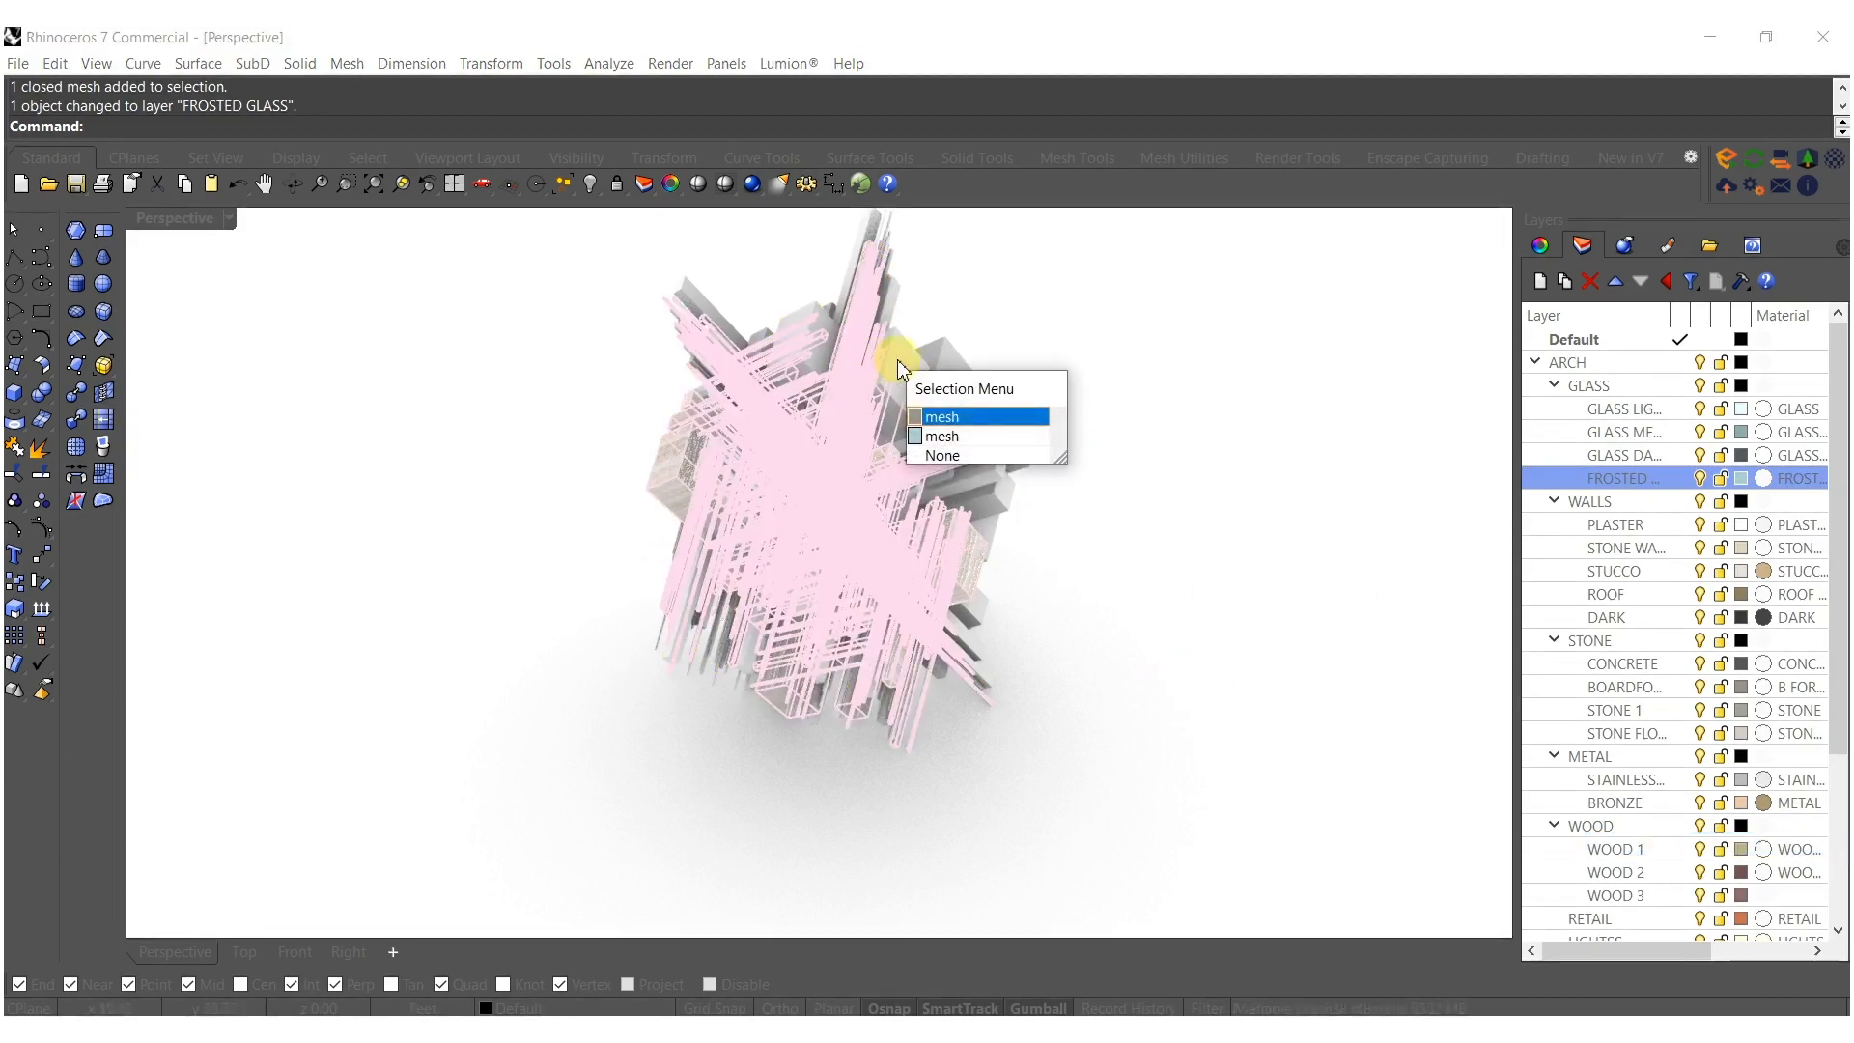
key("Return")
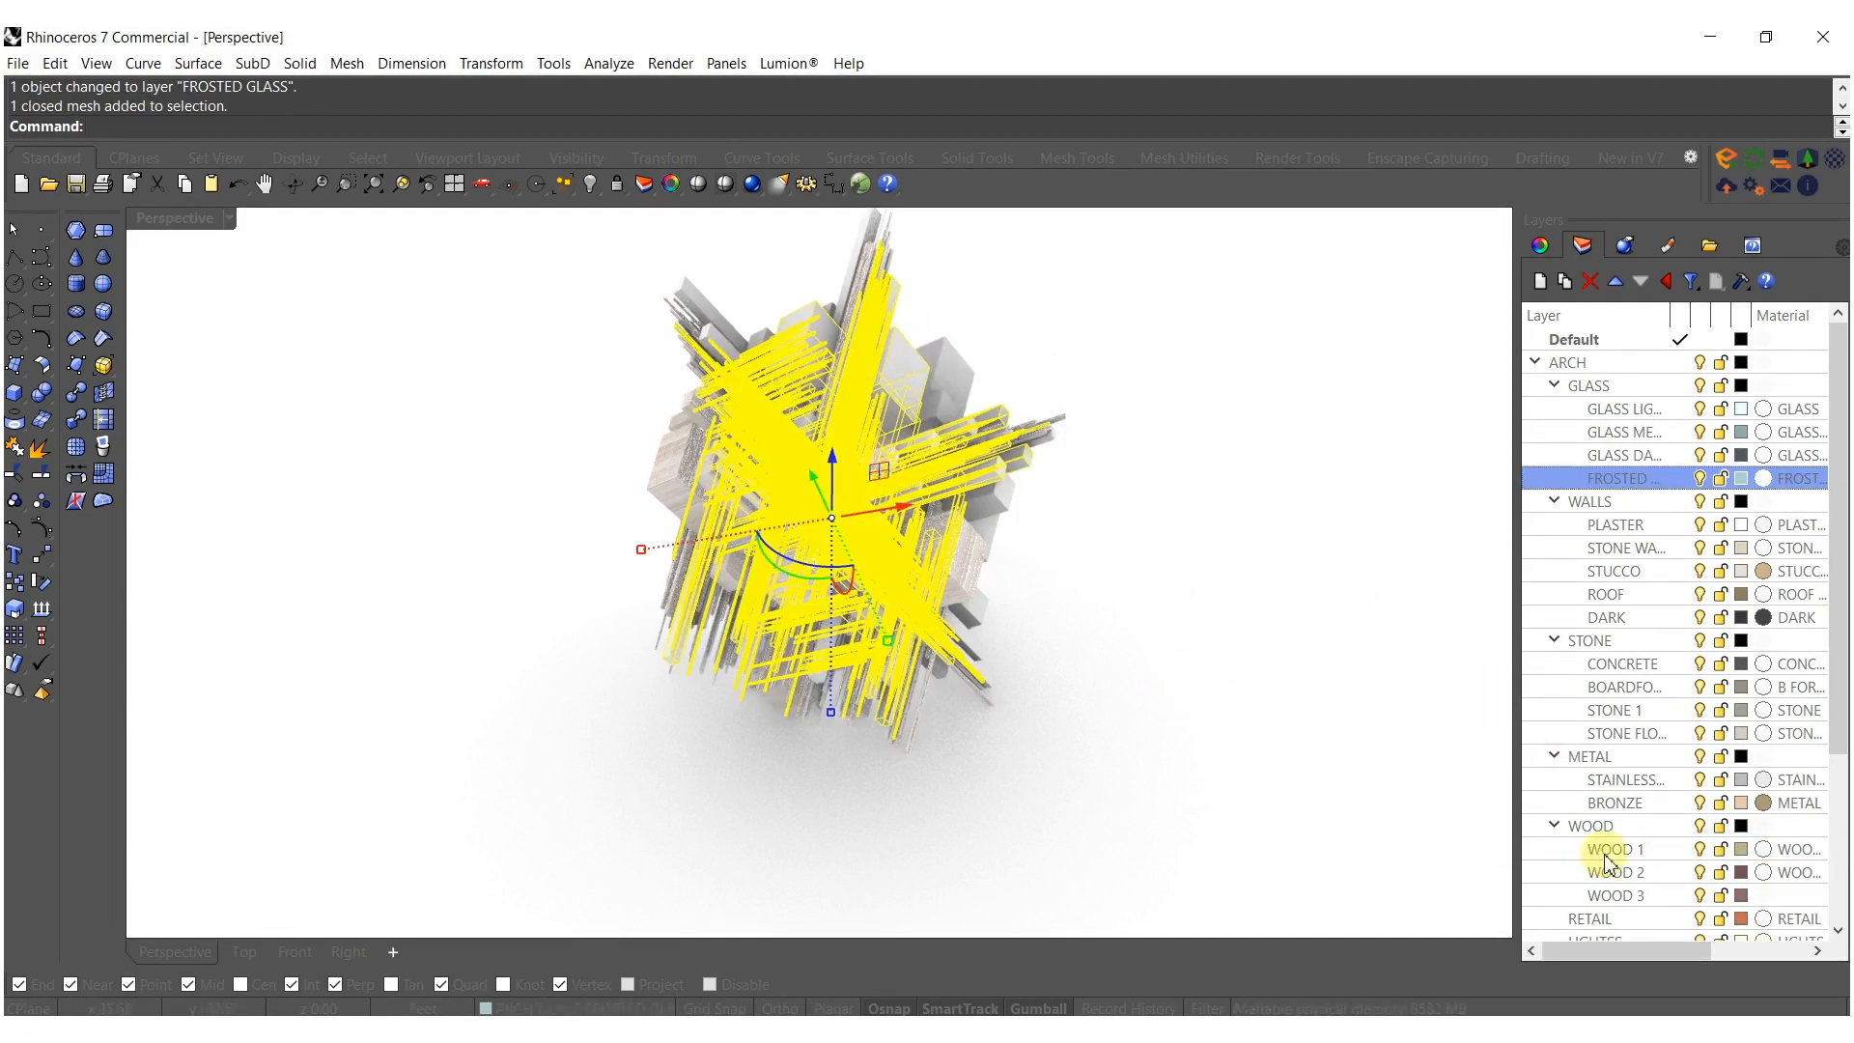
right_click(1614, 806)
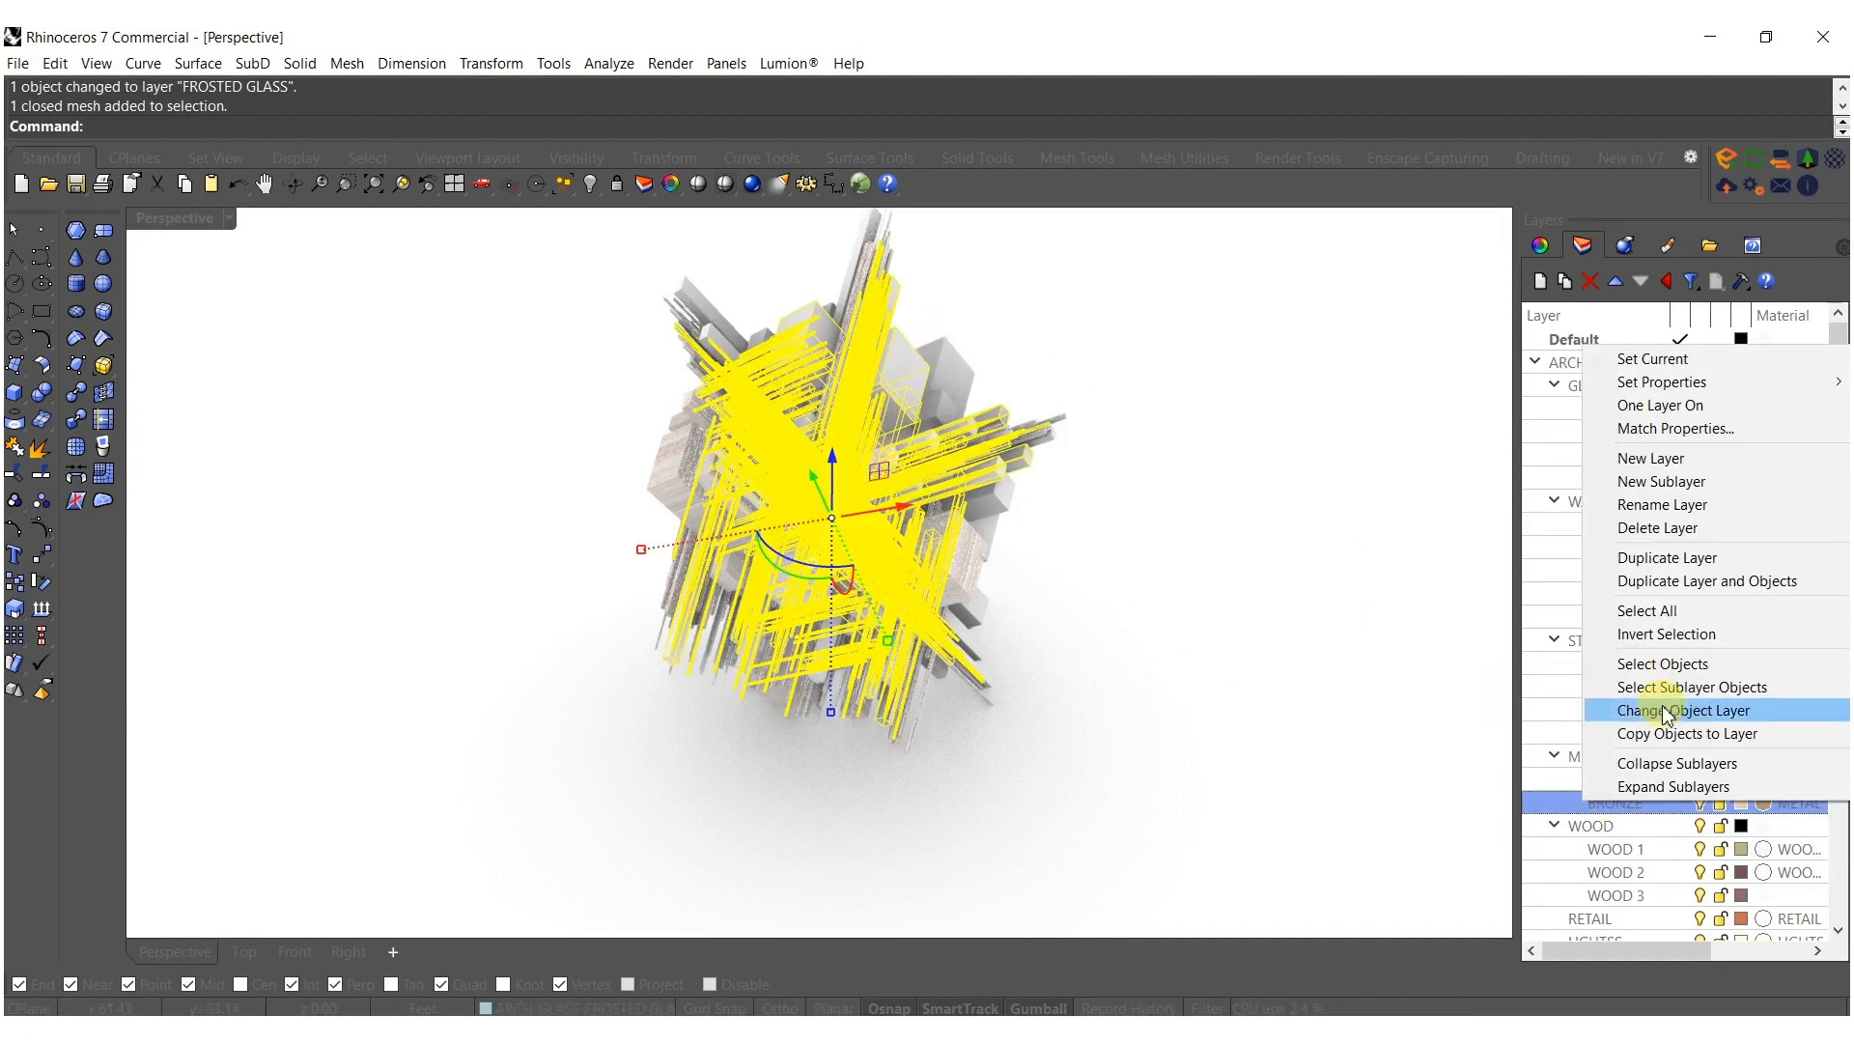
left_click(1668, 710)
Move another baked mesh to the STAINLESS layer under METAL.
left_click(954, 363)
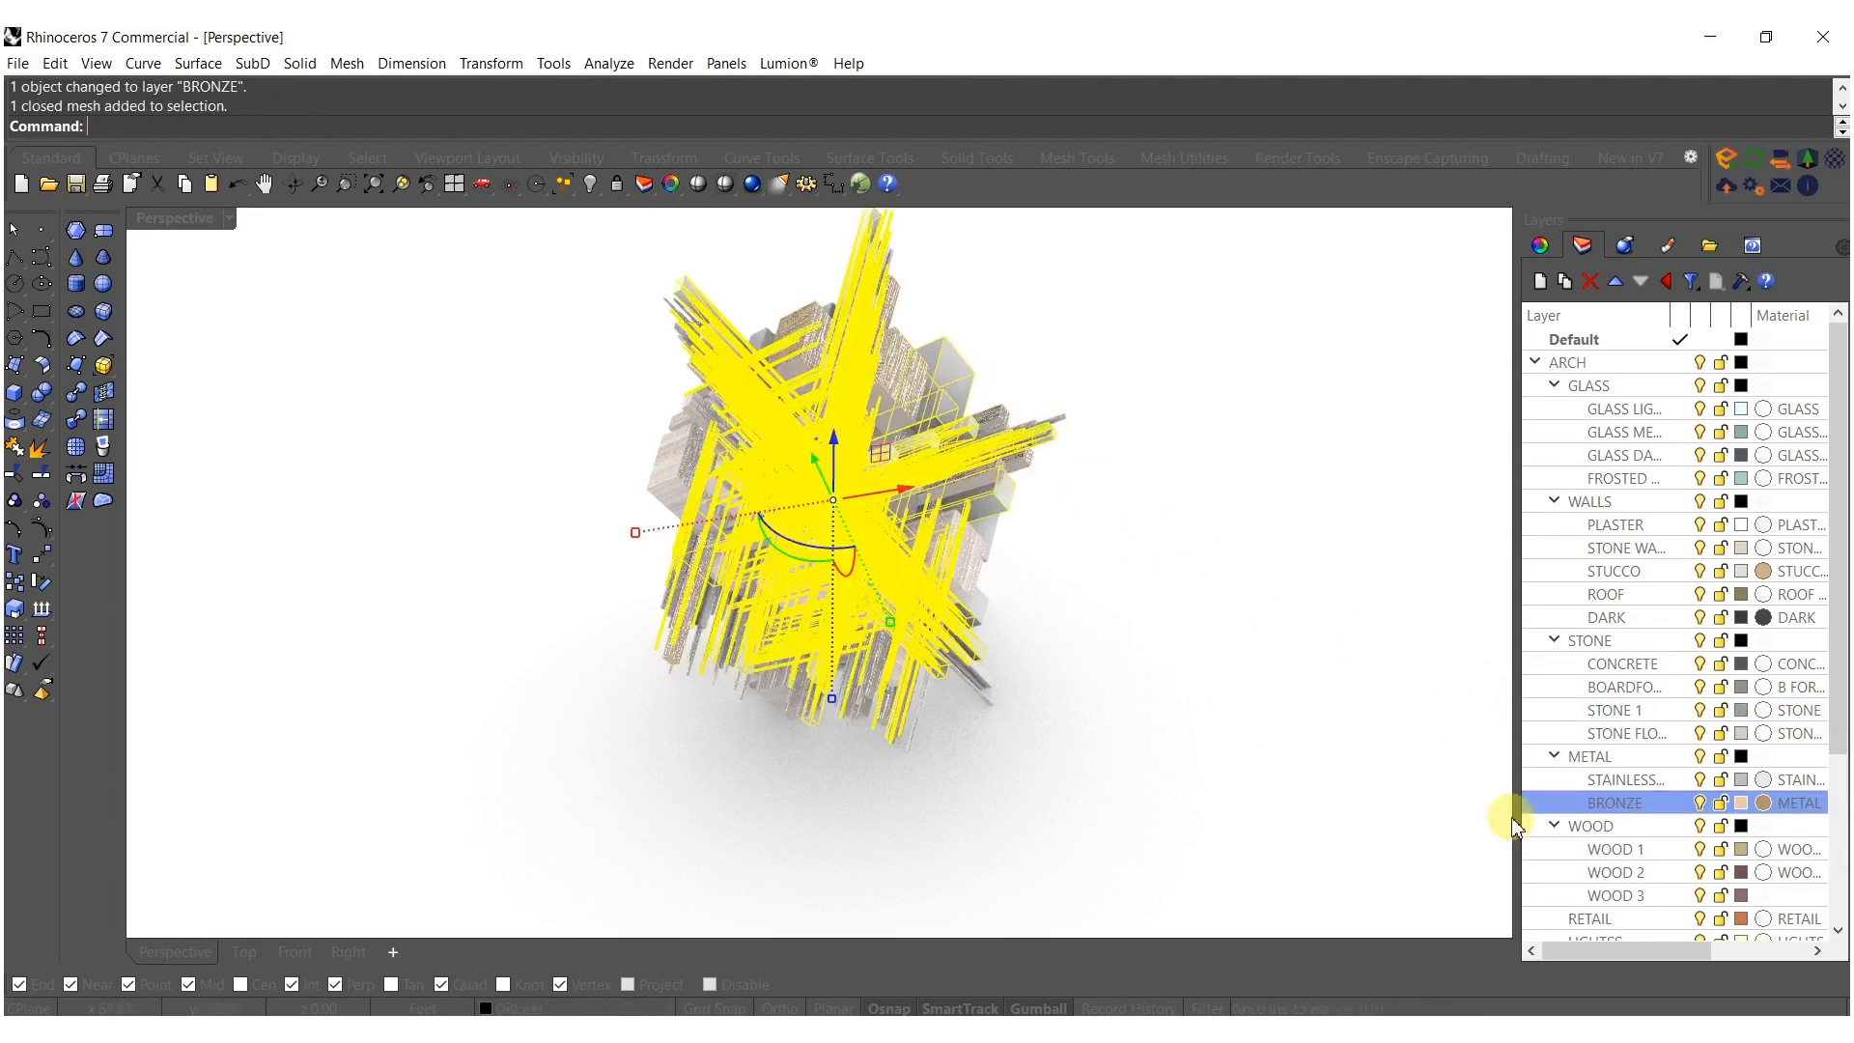
right_click(1632, 784)
left_click(1680, 696)
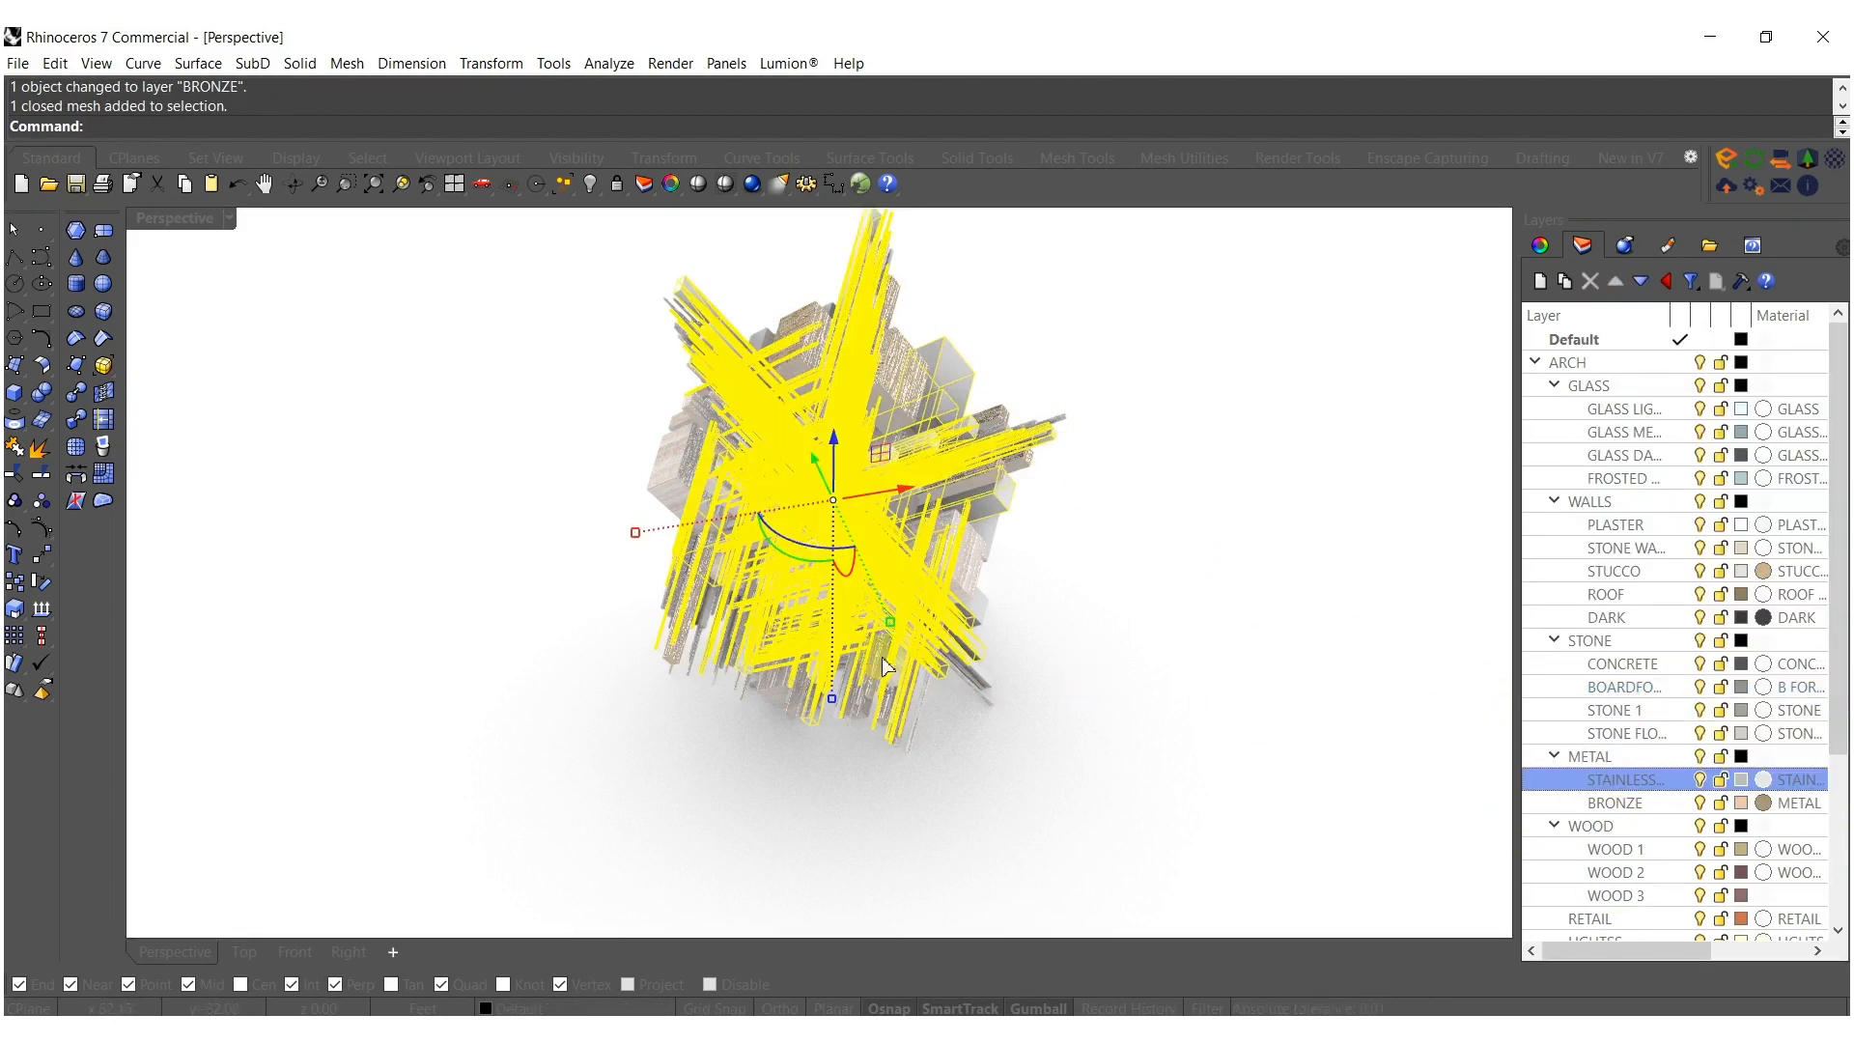
Move one more baked mesh to the STAINLESS STEEL layer and clear the selection.
right_click_drag(872, 666, 984, 632)
key("Escape")
left_click(970, 649)
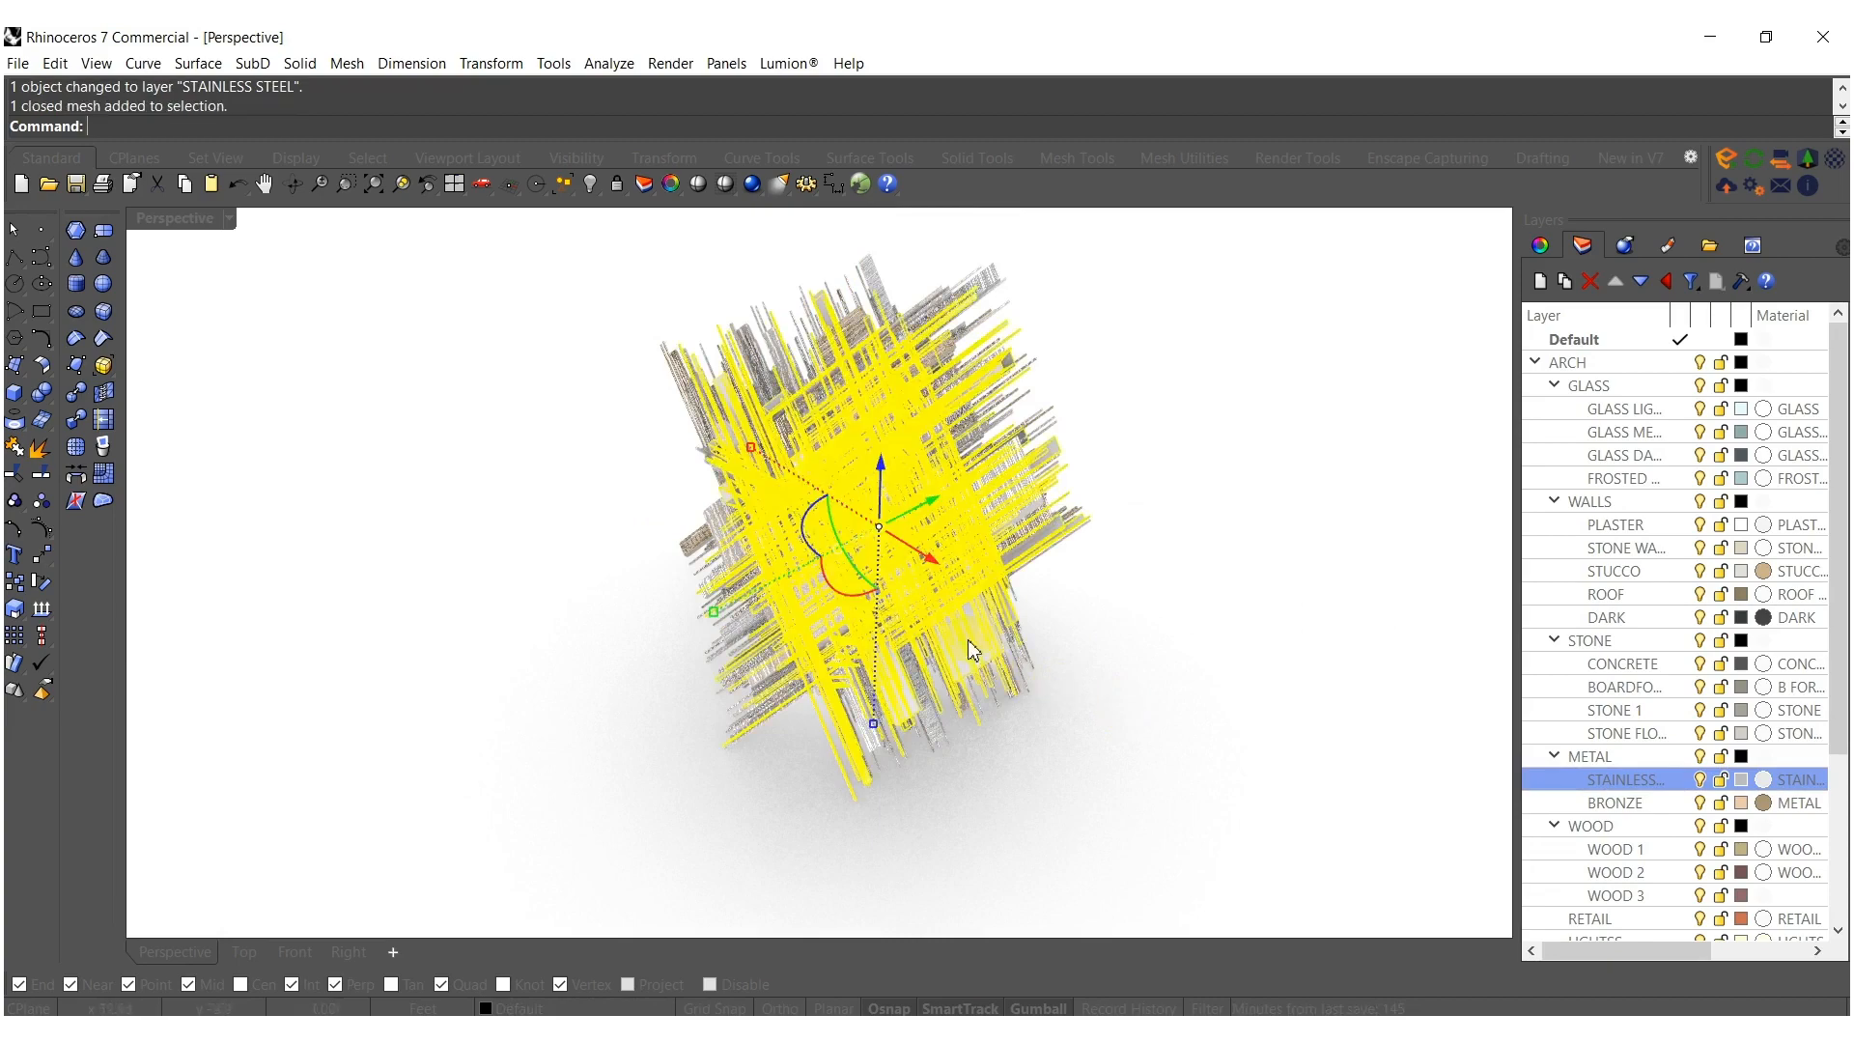
right_click(1606, 783)
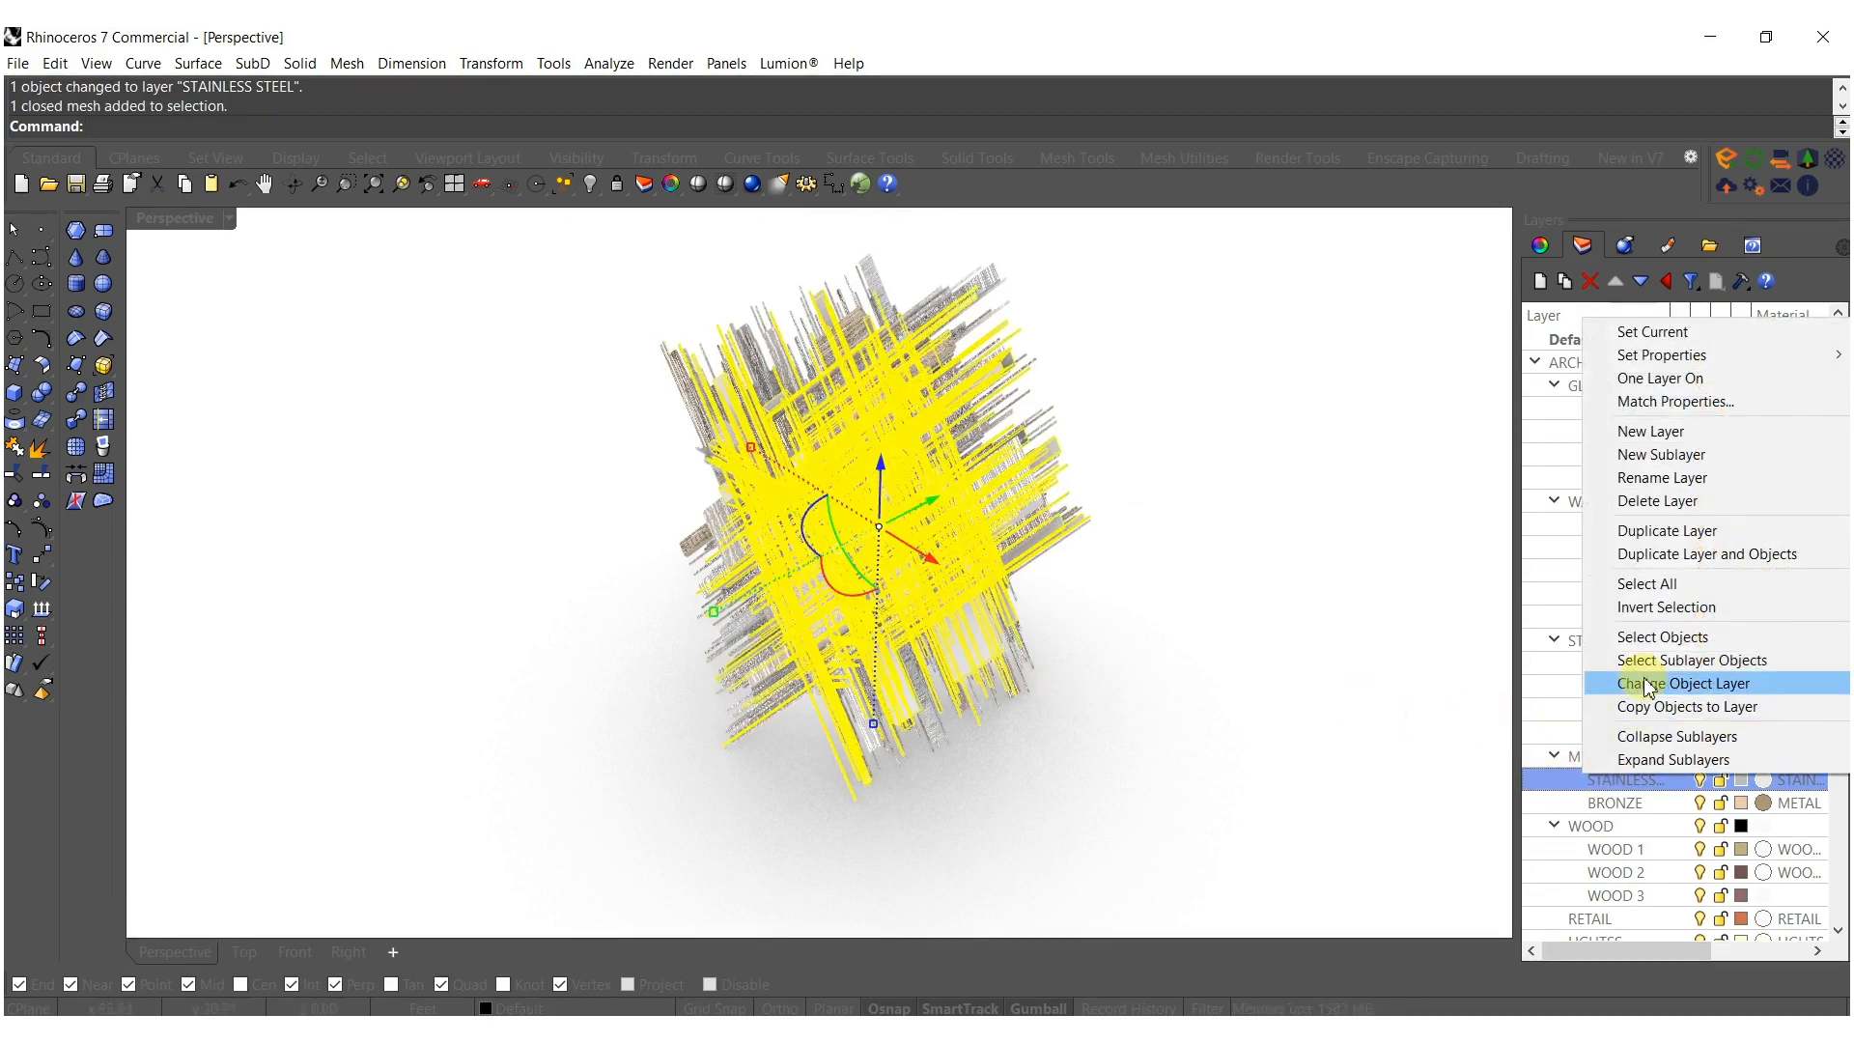
left_click(1638, 675)
key("Escape")
right_click_drag(985, 630, 761, 590)
scroll(1142, 548, "down", 3)
scroll(710, 591, "down", 5)
left_click_drag(697, 406, 1063, 735)
scroll(850, 573, "up", 8)
right_click_drag(873, 747, 912, 618)
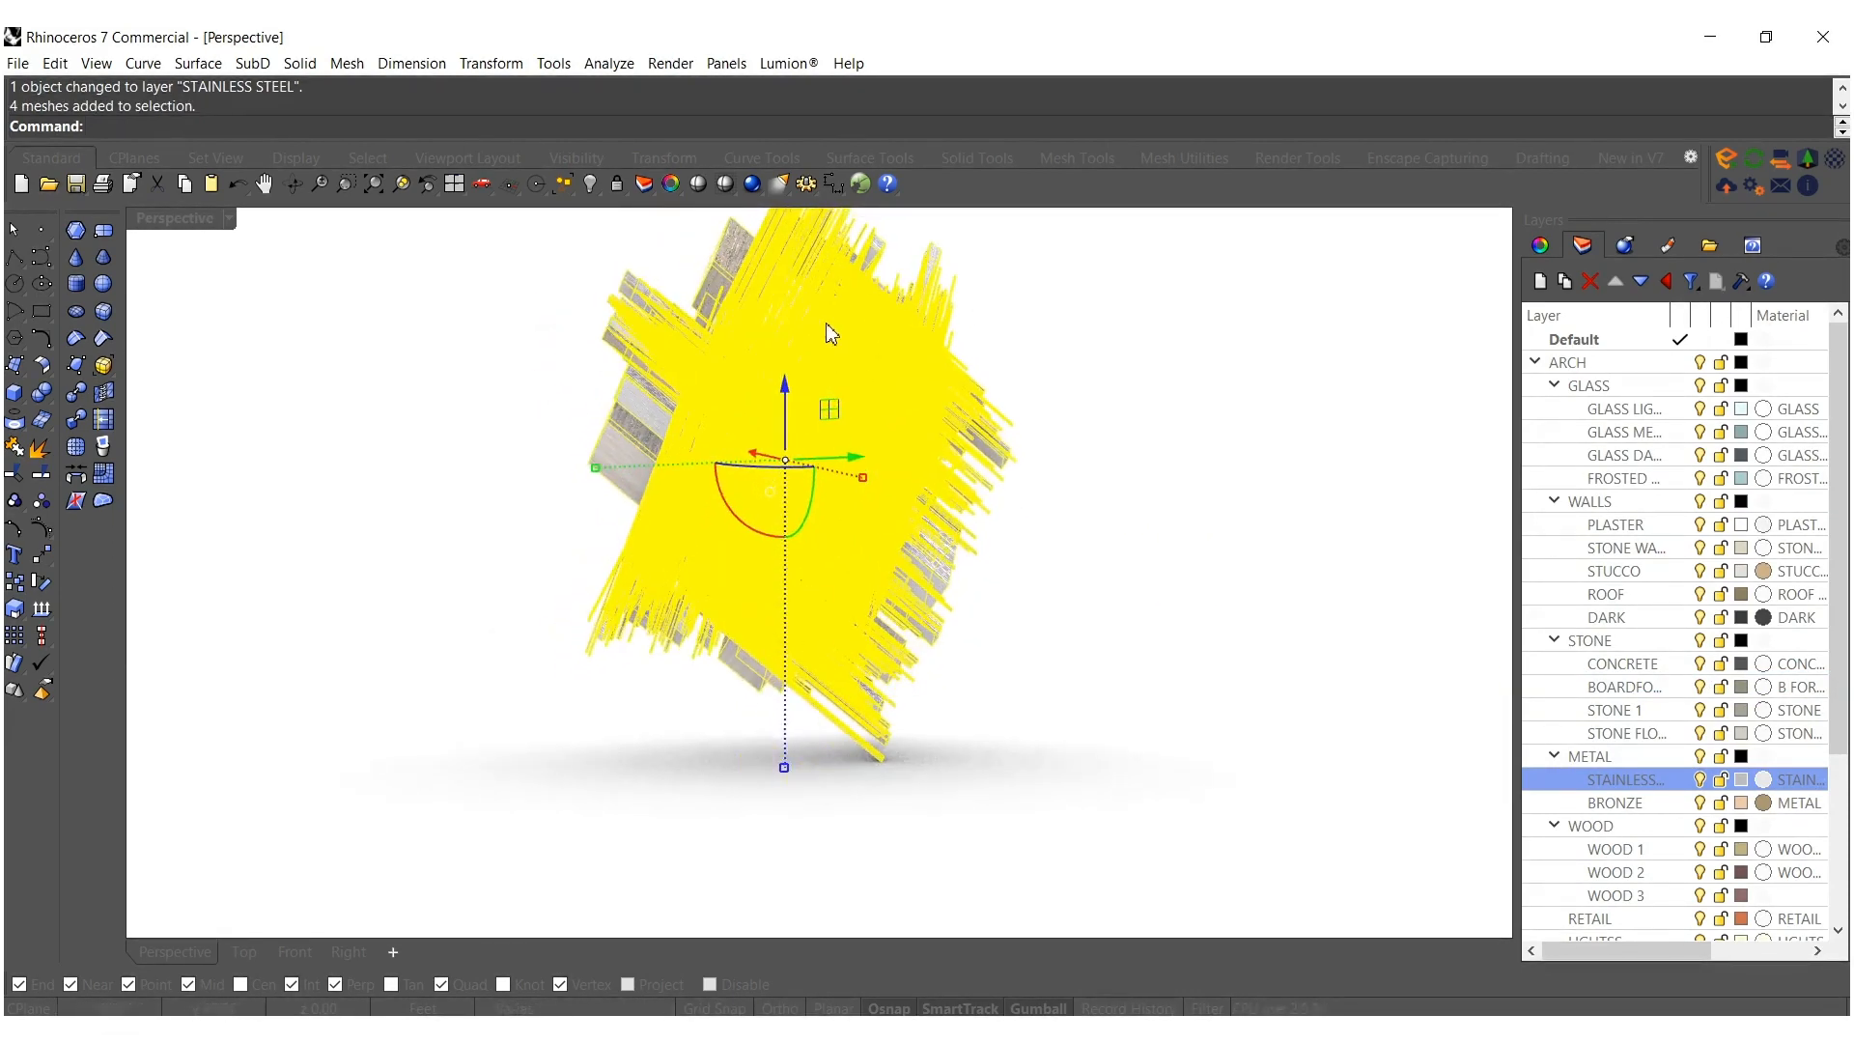
left_click(168, 241)
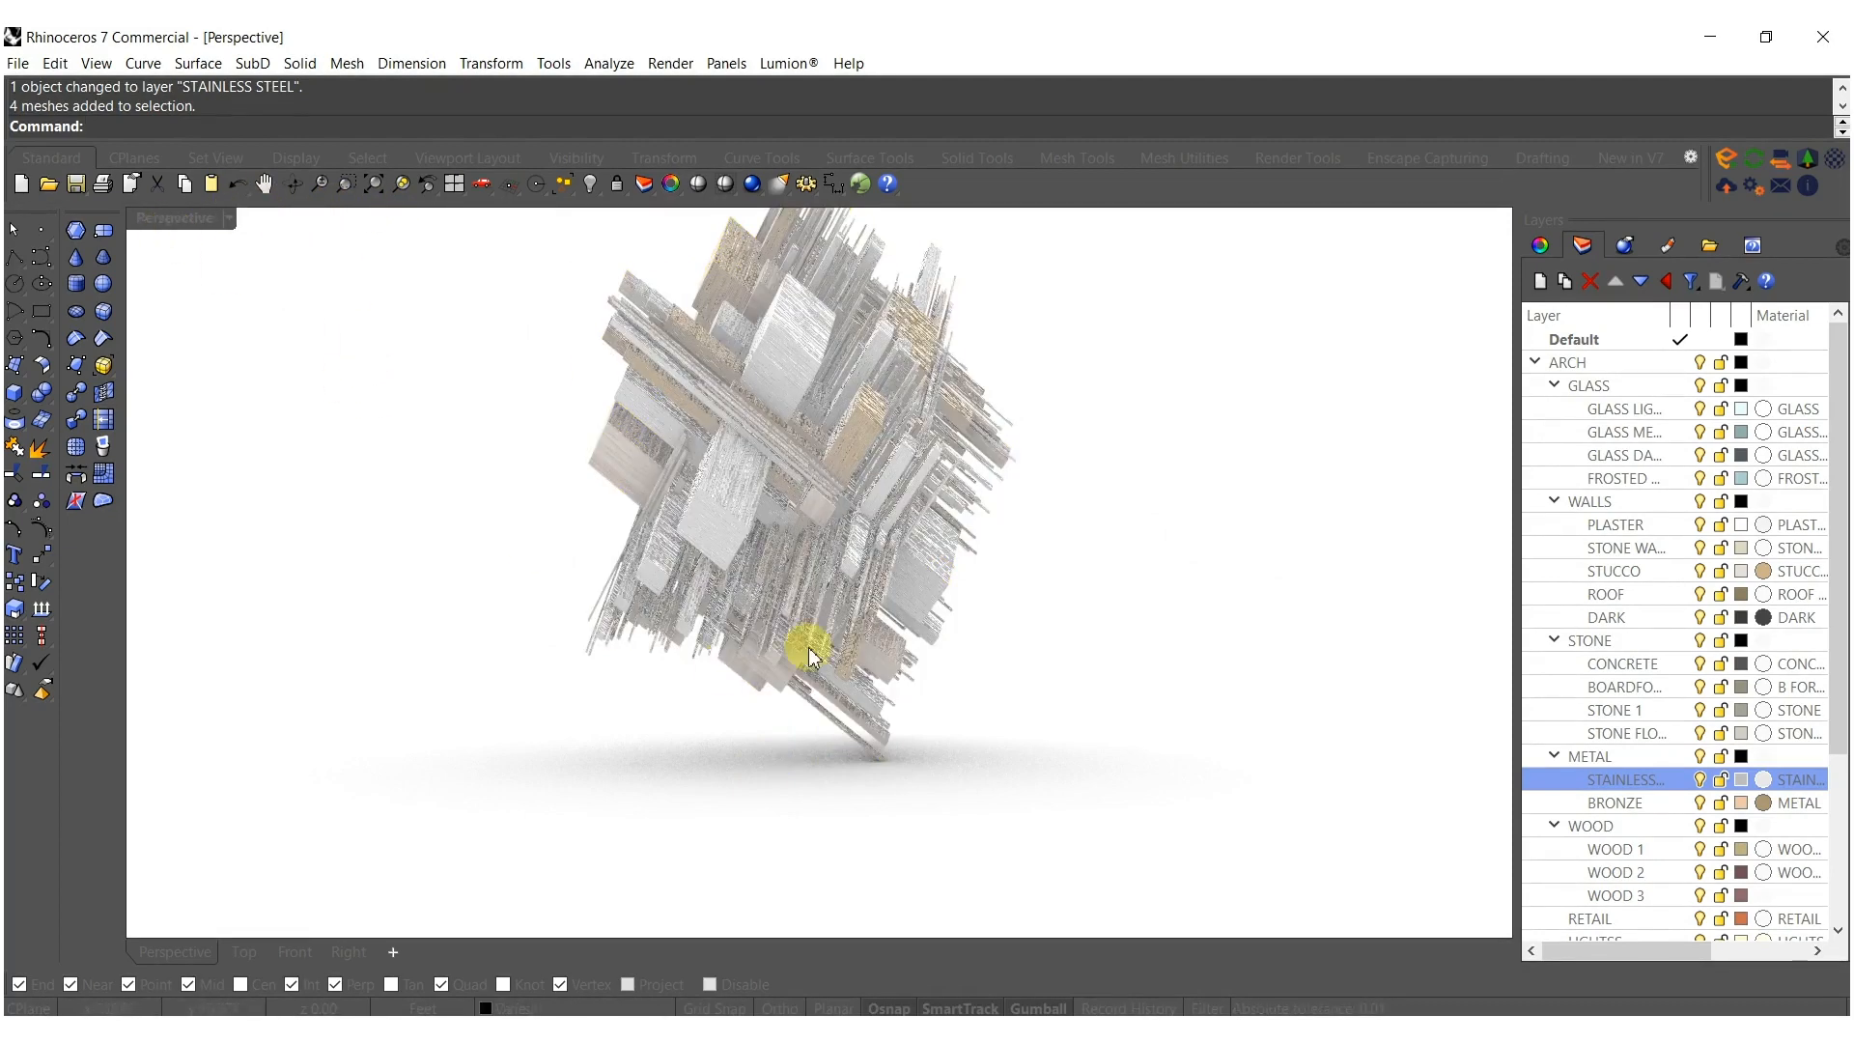
Select all four baked meshes, rotate them slightly in the Front viewport, and return to the maximized Perspective view.
left_click_drag(1041, 754, 569, 346)
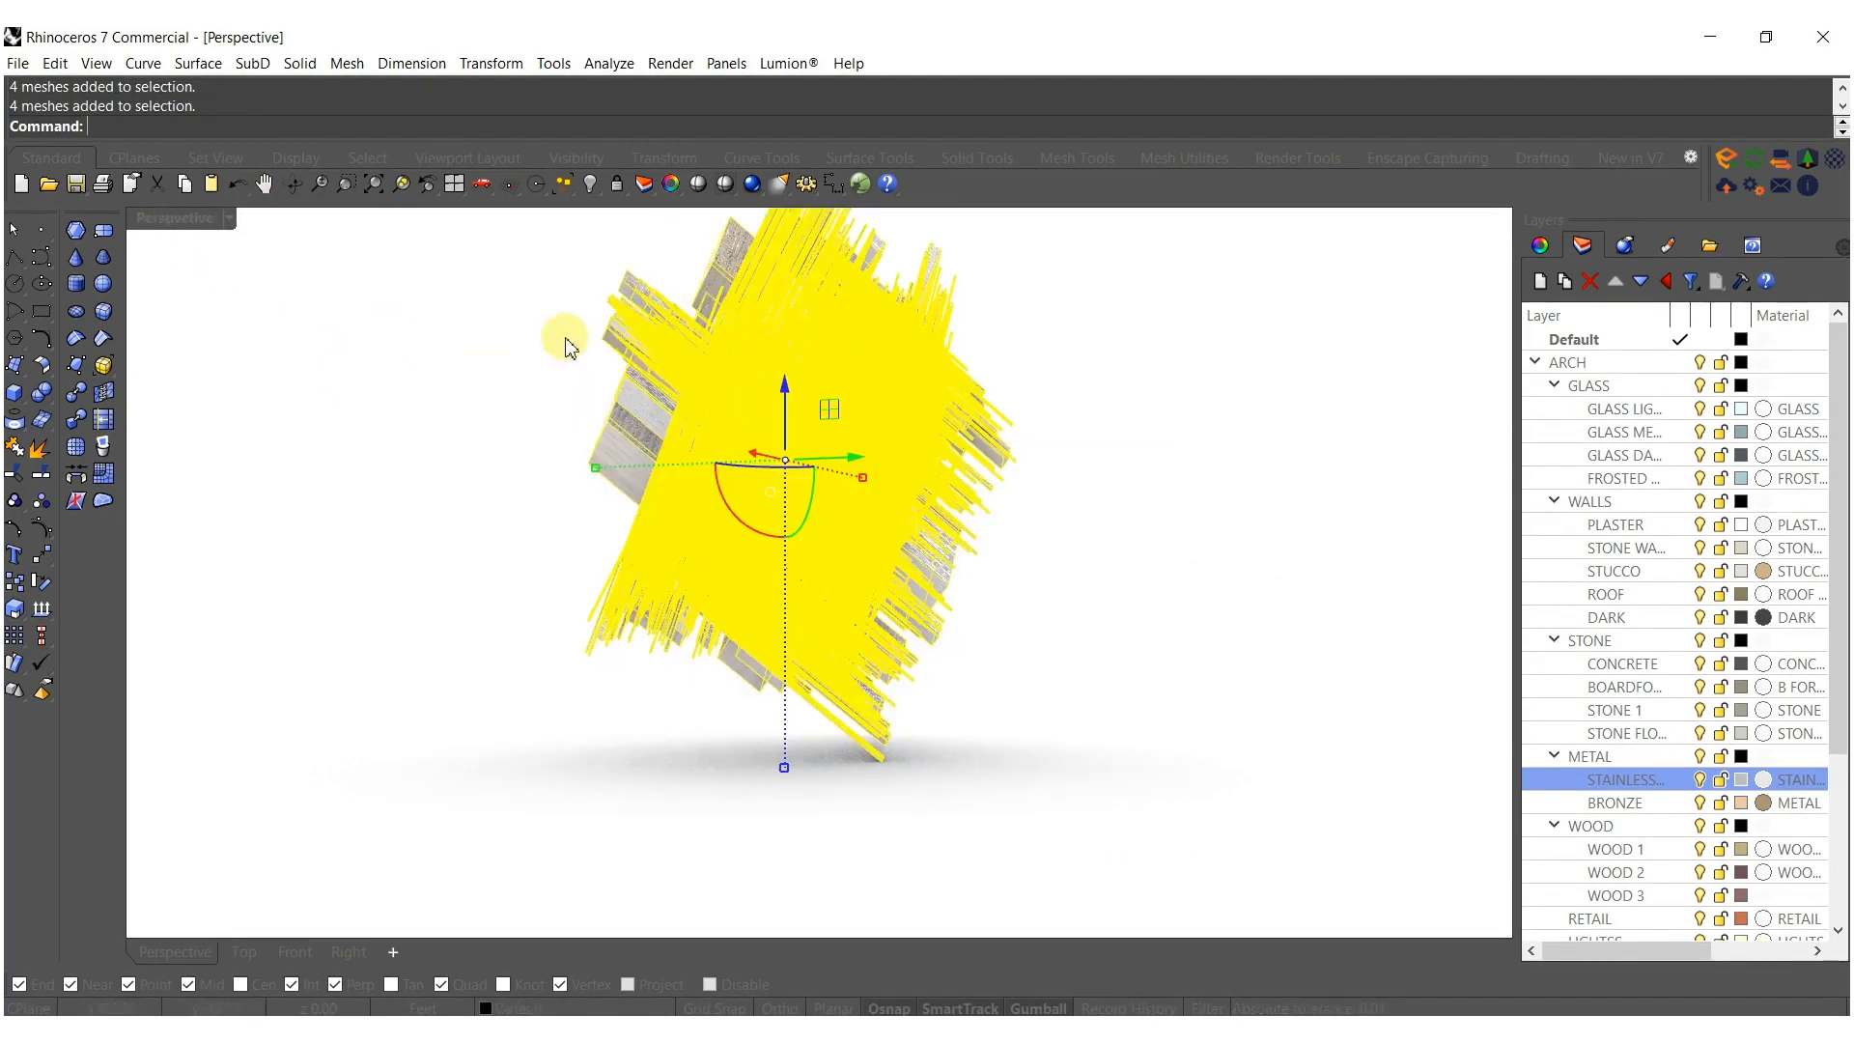
double_click(154, 222)
right_click_drag(1155, 855, 1144, 781)
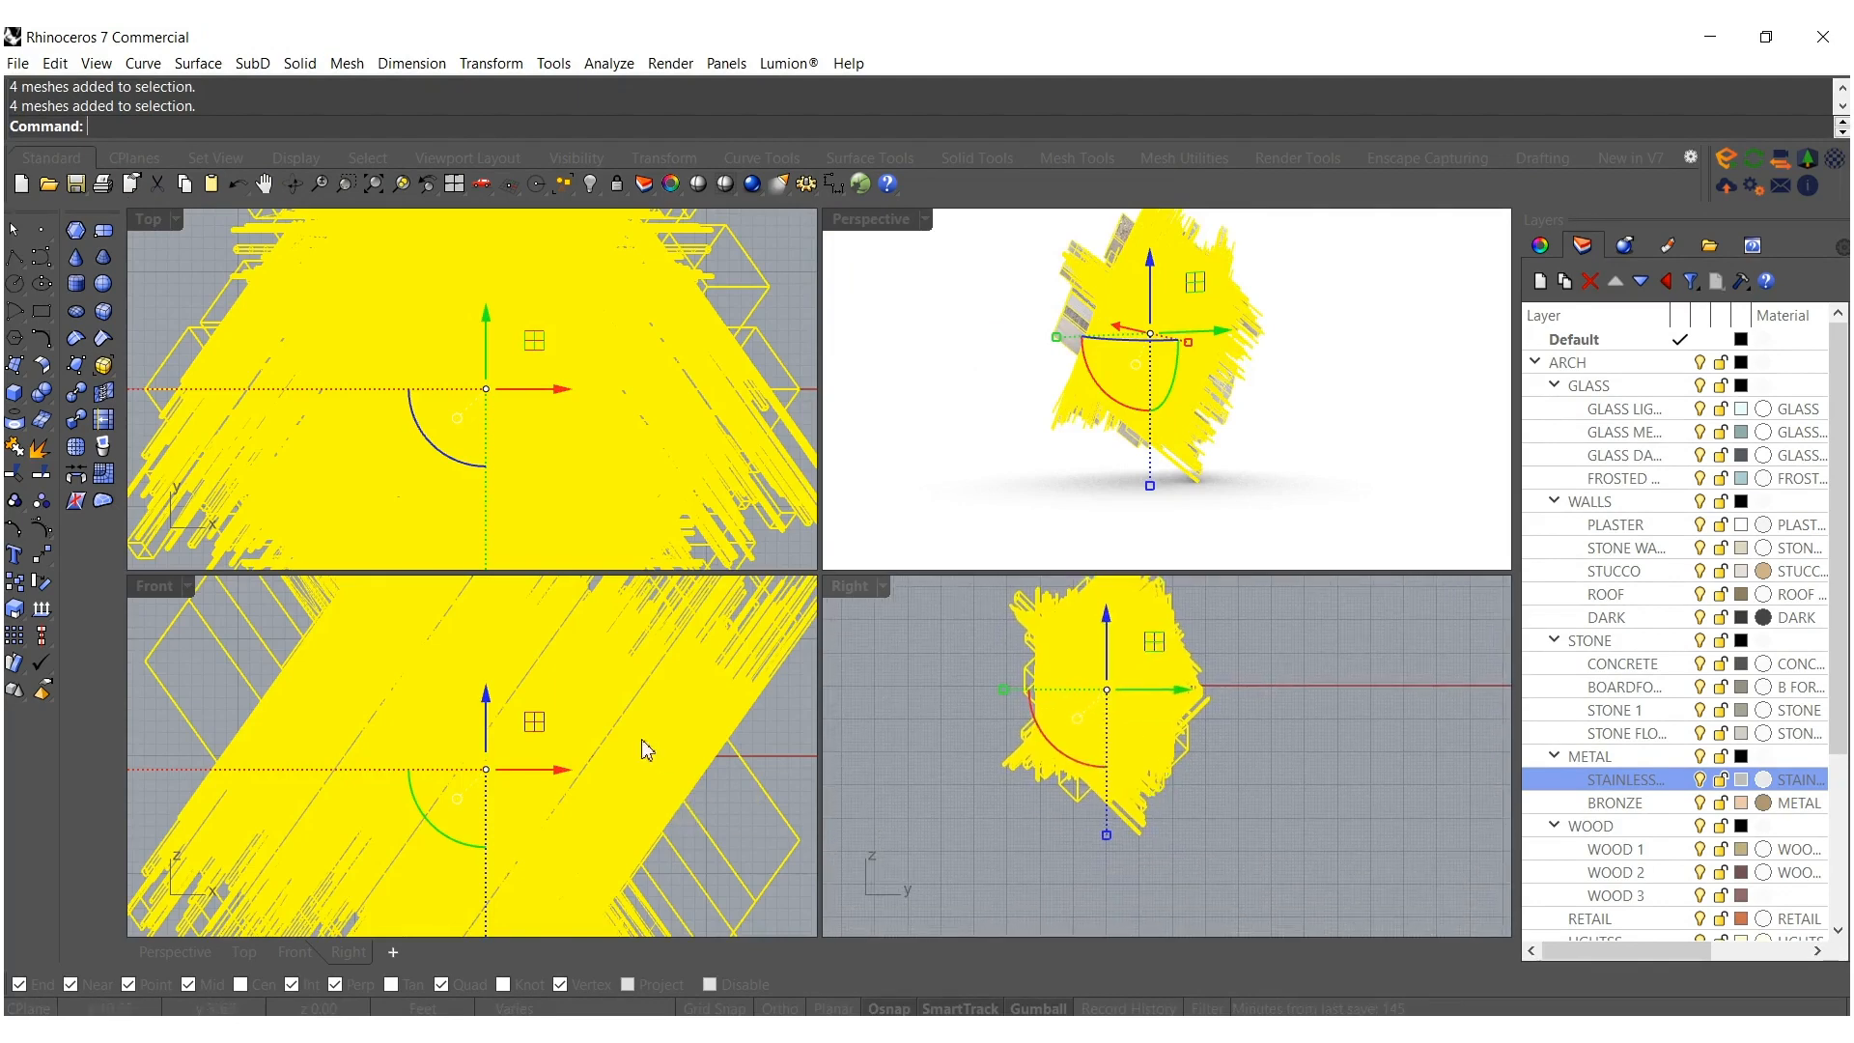
scroll(642, 738, "down", 8)
right_click_drag(664, 830, 729, 770)
left_click_drag(605, 740, 621, 760)
left_click(1031, 456)
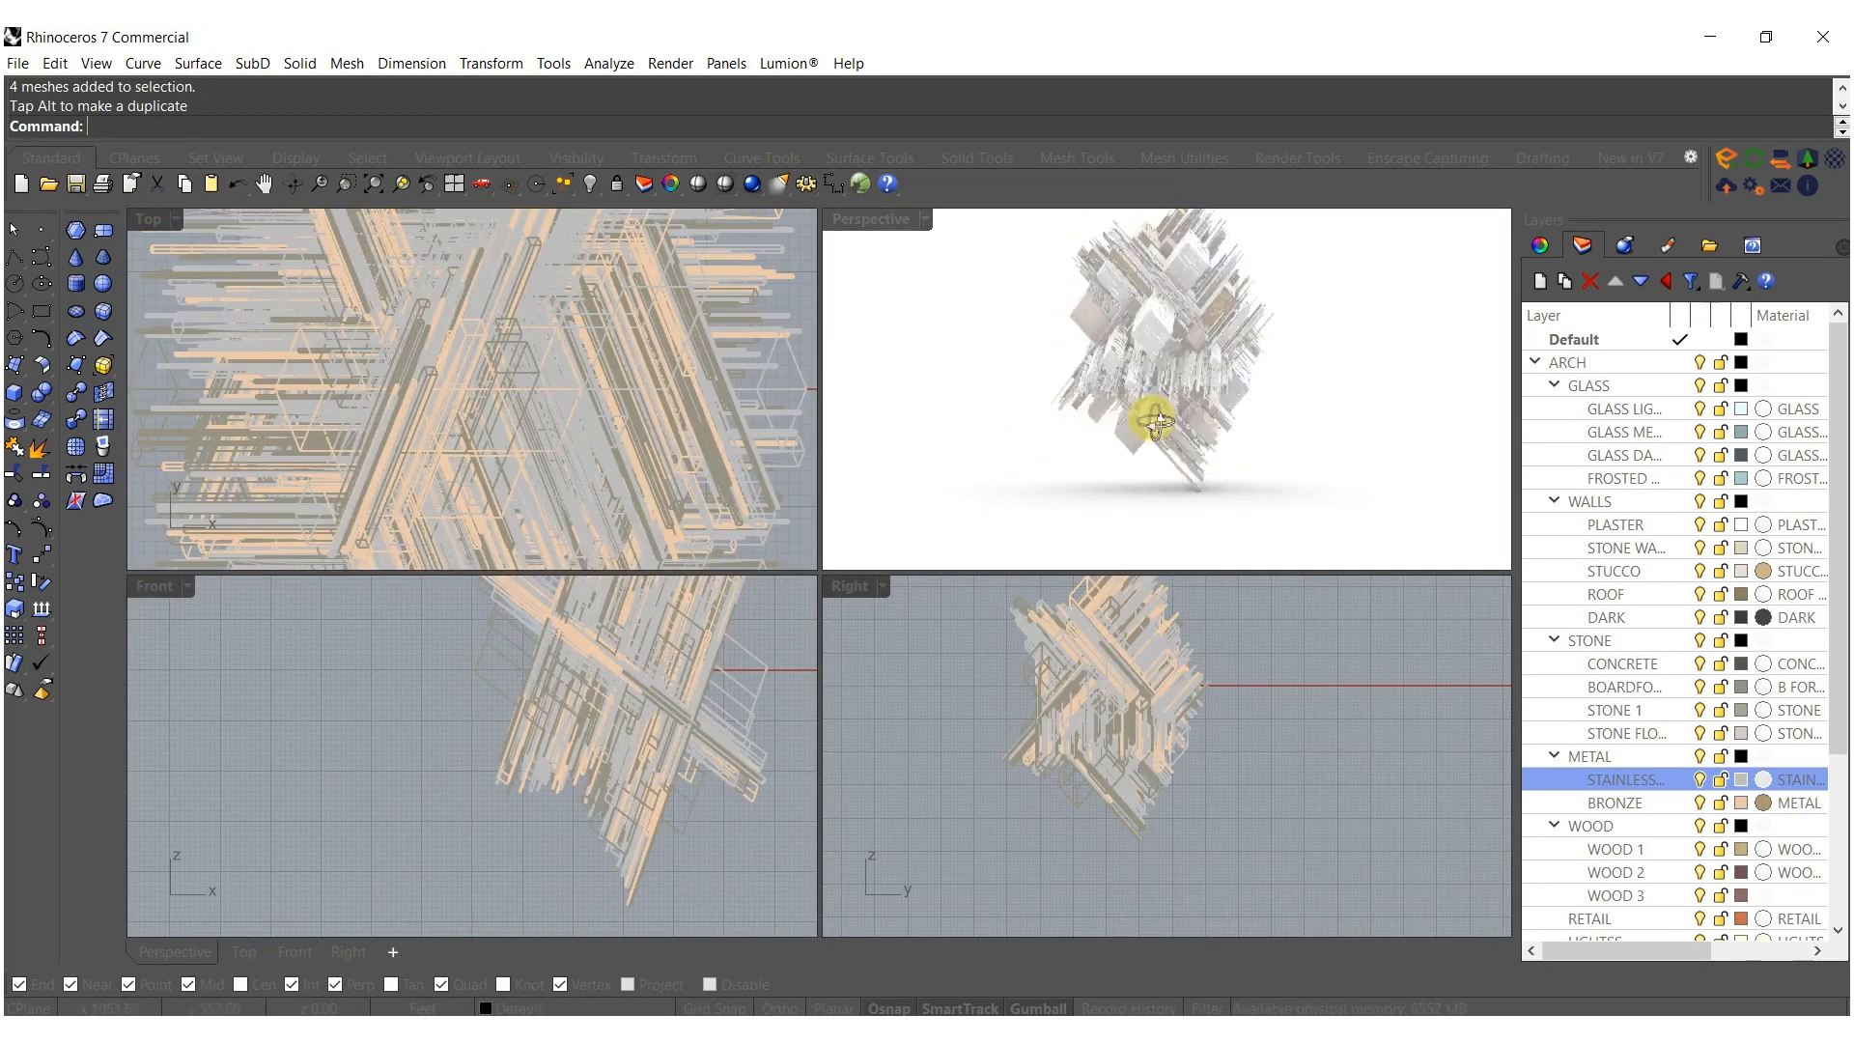
right_click_drag(1150, 413, 1364, 422)
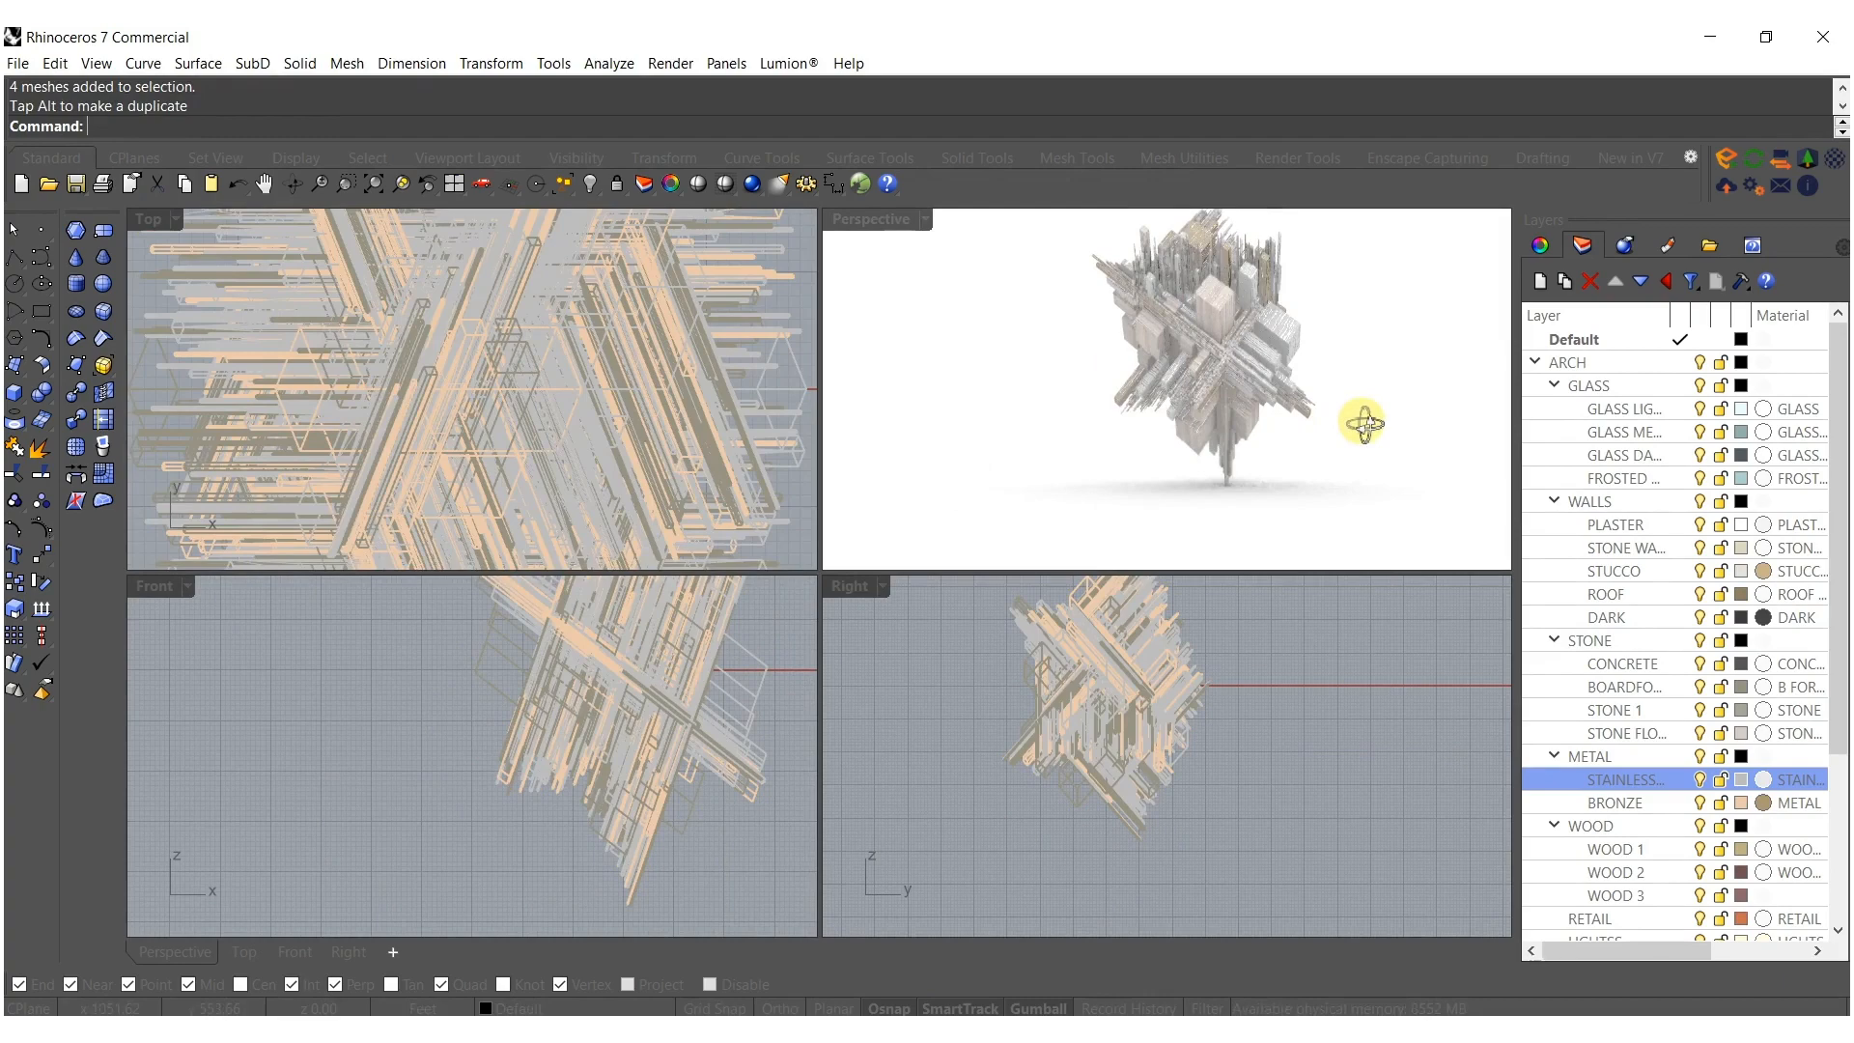
double_click(889, 216)
Try scaling the four meshes with the gumball and undo that scale.
right_click_drag(946, 382, 943, 638)
scroll(943, 637, "down", 6)
left_click_drag(1075, 757, 494, 382)
right_click_drag(494, 382, 839, 363)
left_click_drag(814, 516, 746, 515)
key("Escape")
scroll(924, 500, "up", 11)
scroll(925, 540, "down", 8)
right_click_drag(918, 575, 835, 764)
key("ctrl+z")
key("Escape")
Mirror a copy of the four-mesh cluster across a plane drawn just to the cluster's left, seen from above.
scroll(1026, 737, "down", 5)
right_click_drag(828, 530, 820, 630)
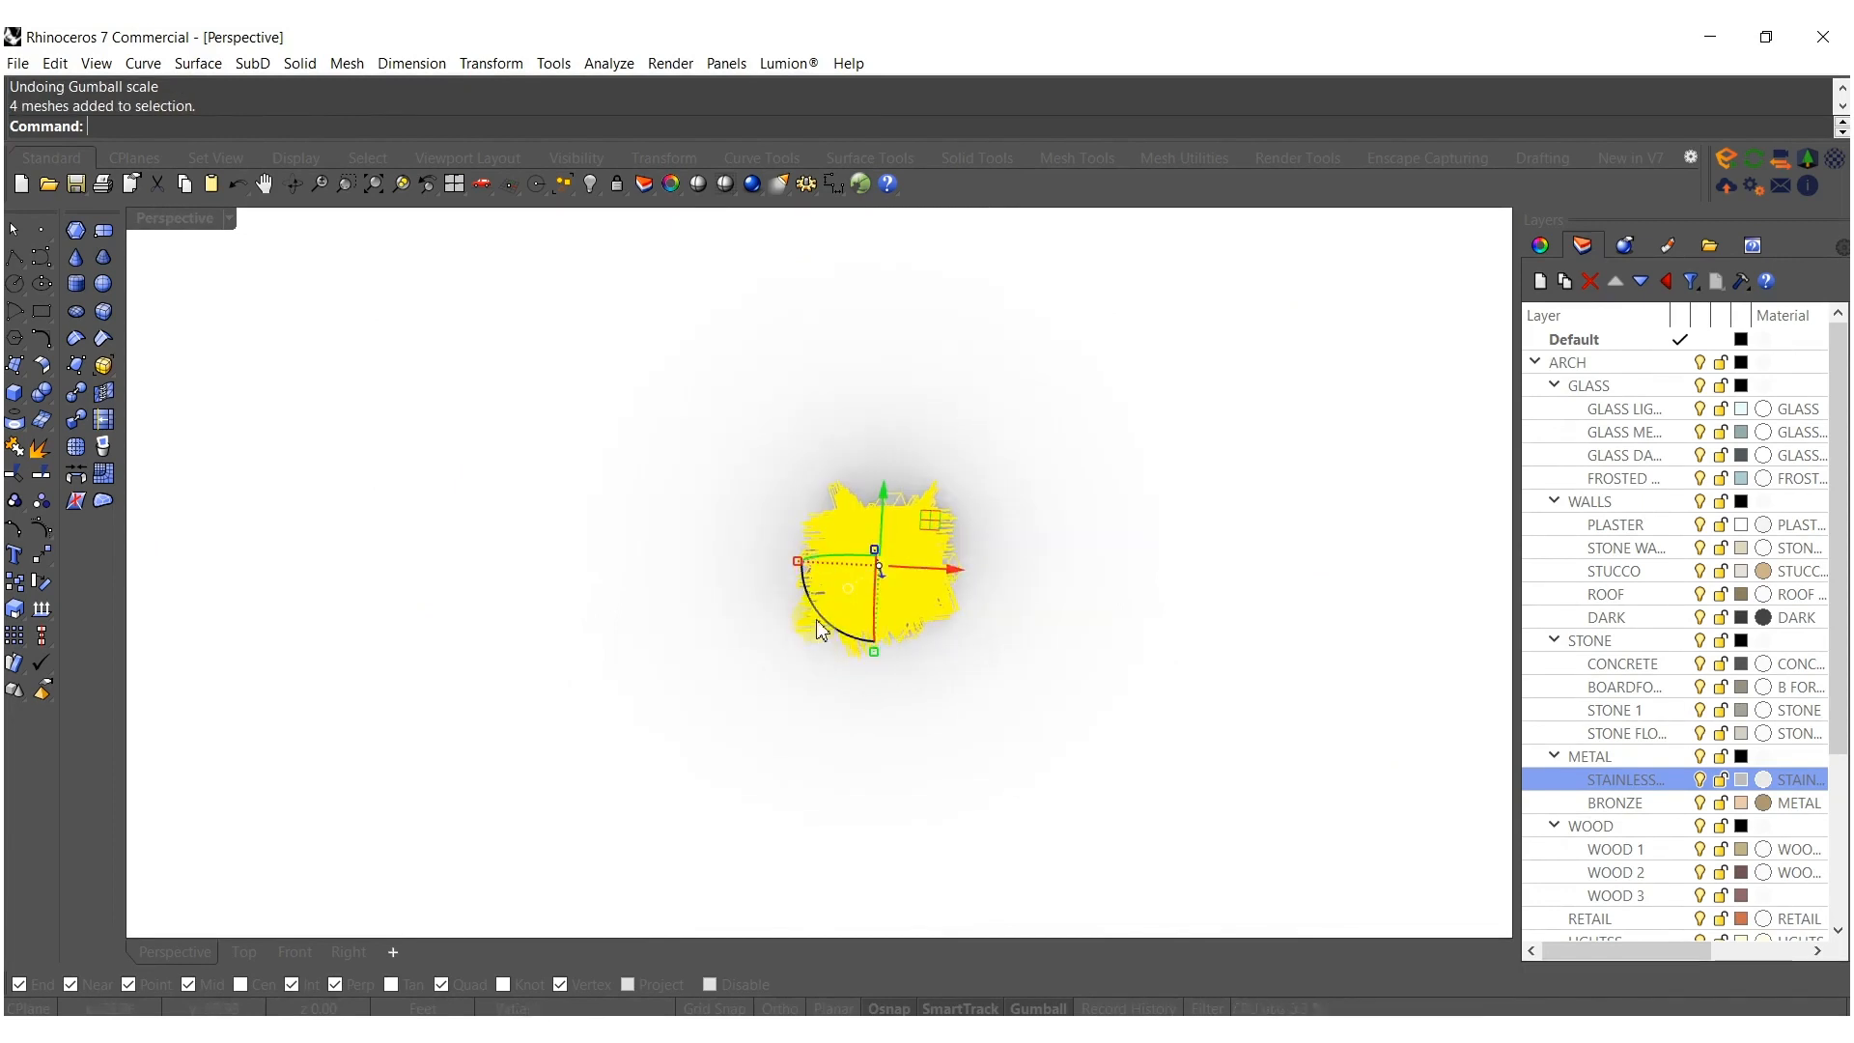
left_click(765, 534)
left_click(768, 607)
left_click(752, 546)
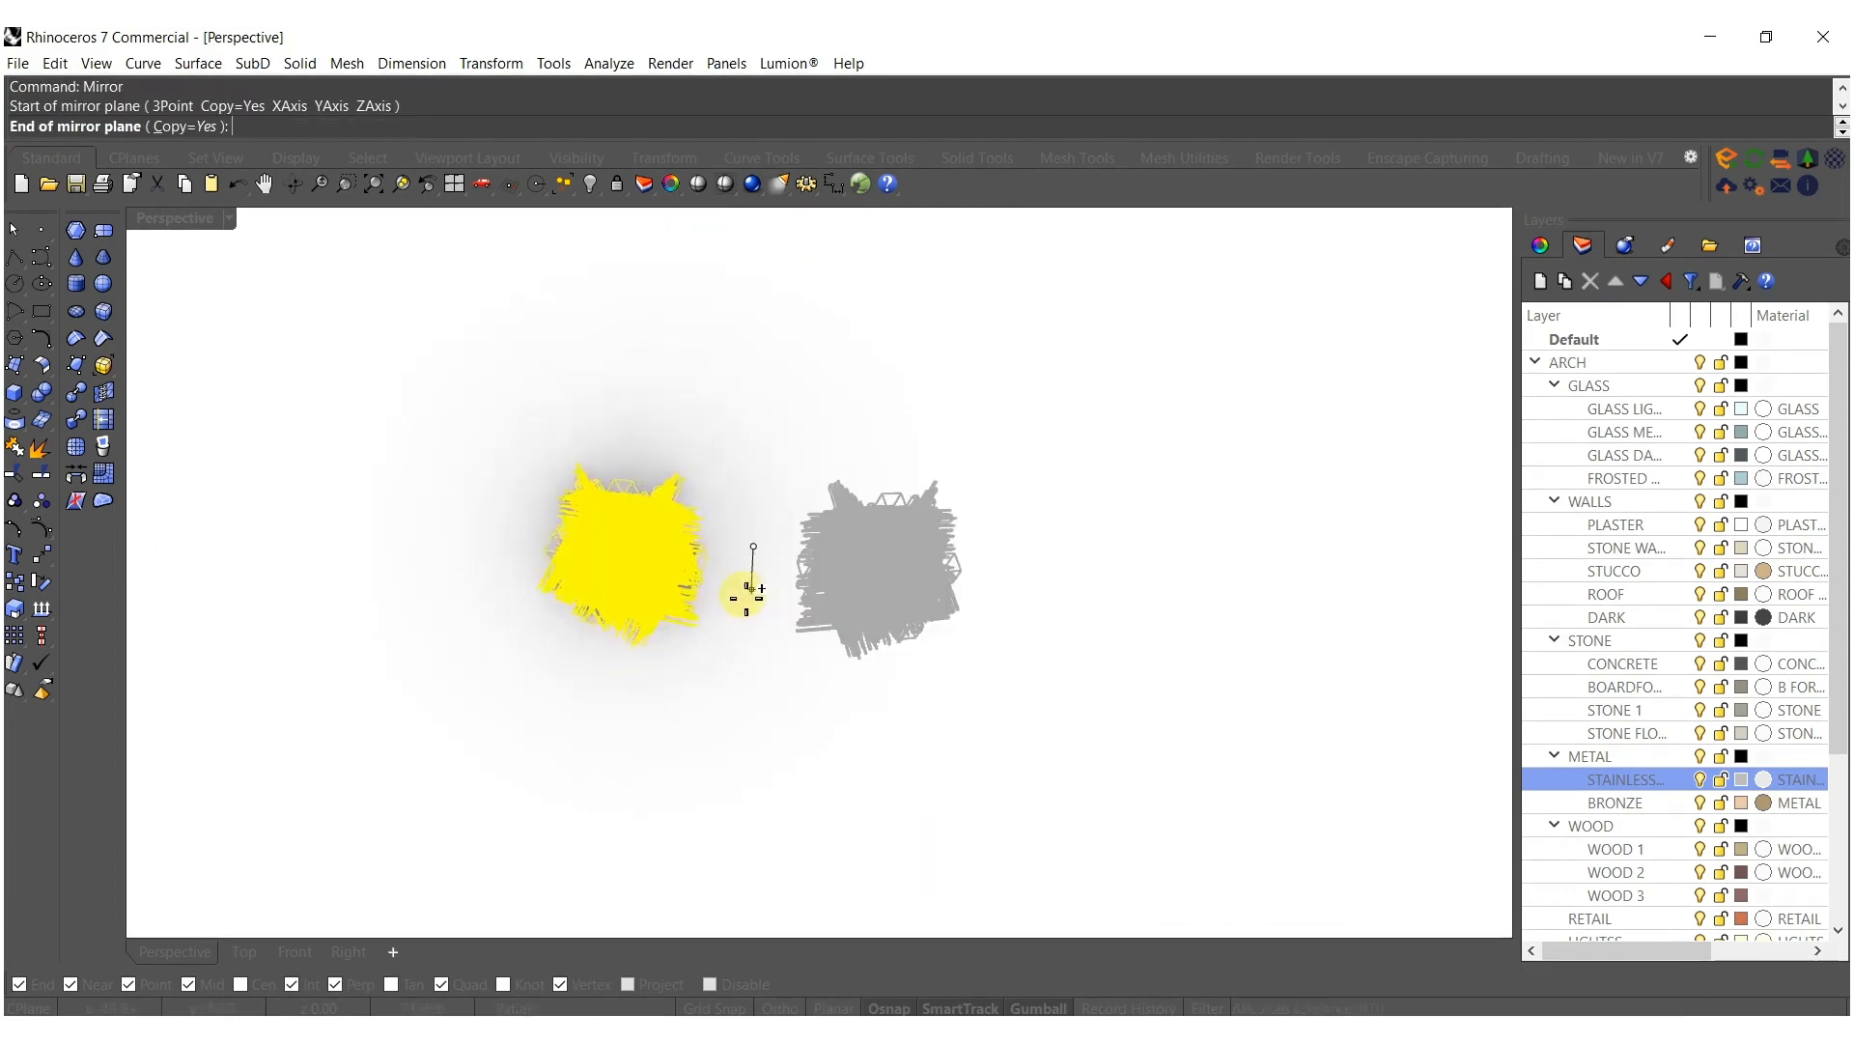
left_click(691, 685)
Mirror a second copy of the original cluster across a diagonal plane on its upper-right side.
key("Return")
left_click(997, 483)
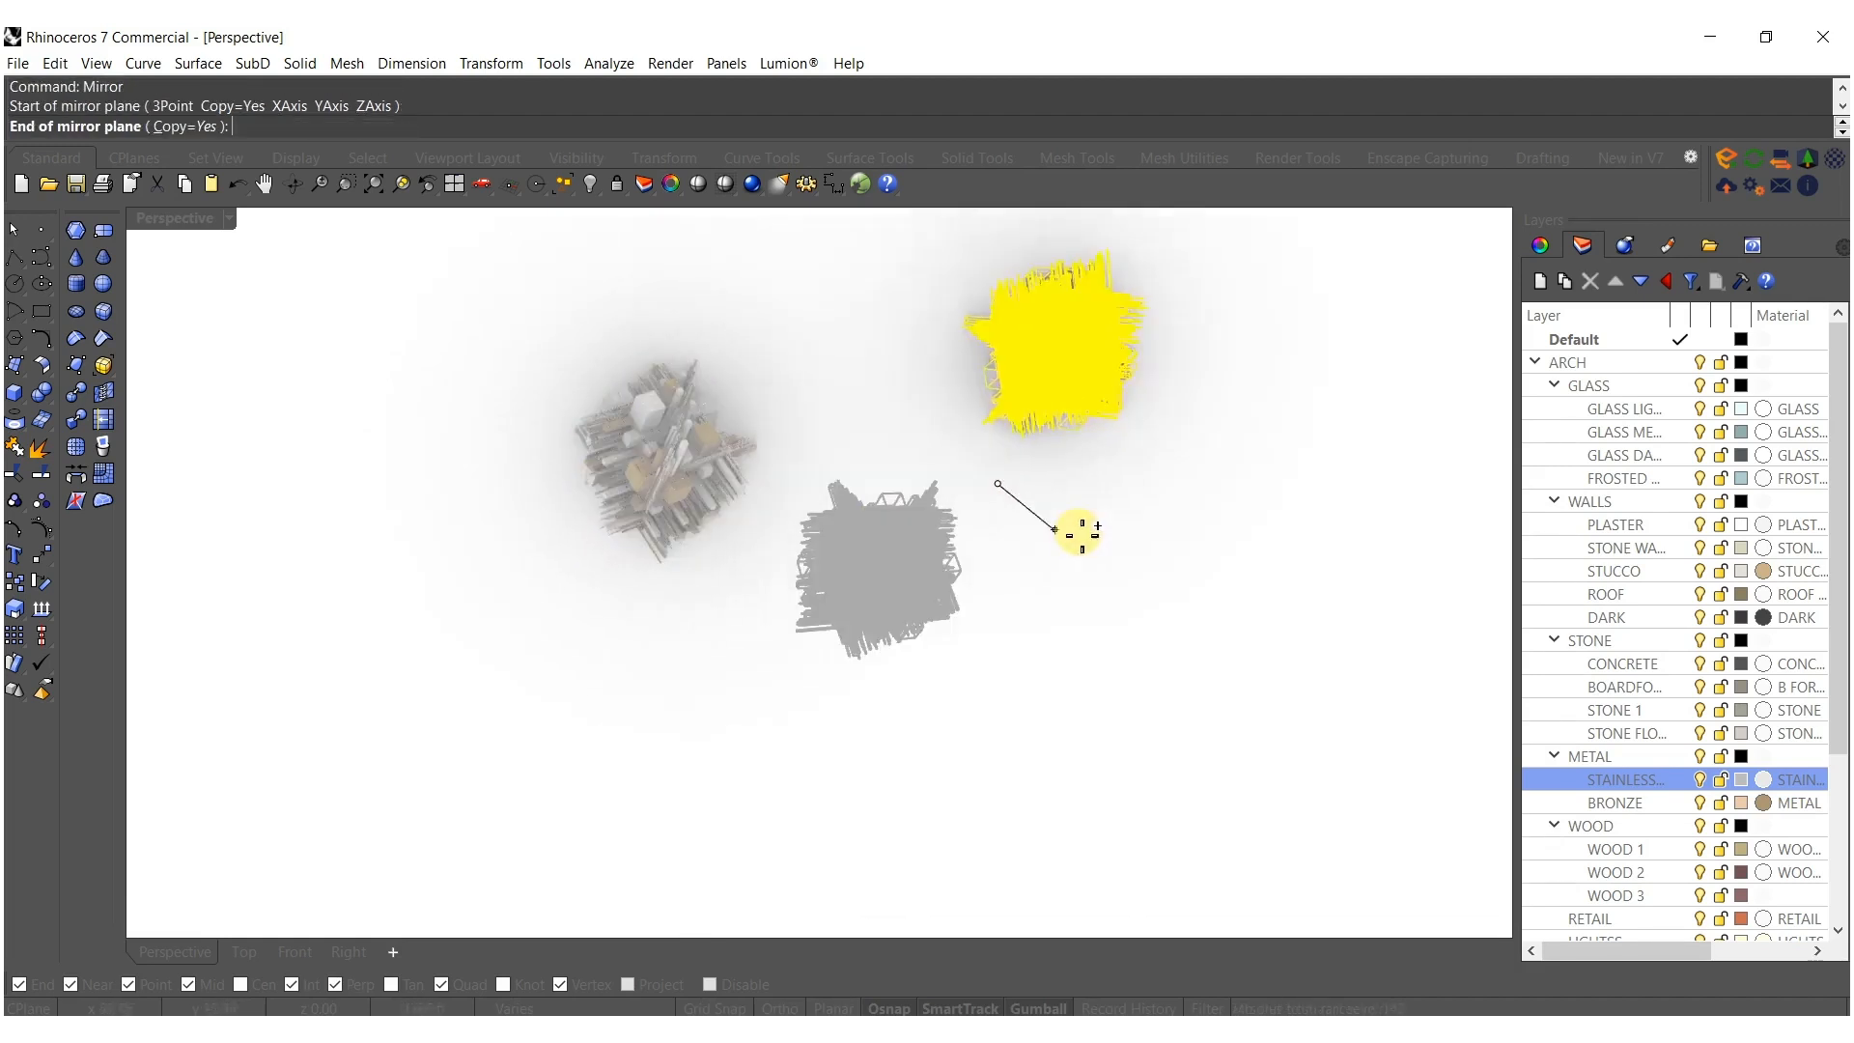
left_click(1133, 610)
key("Escape")
Rotate the second mirrored cluster about its vertical axis.
left_click_drag(1208, 460, 983, 262)
right_click_drag(995, 400, 944, 494, "shift")
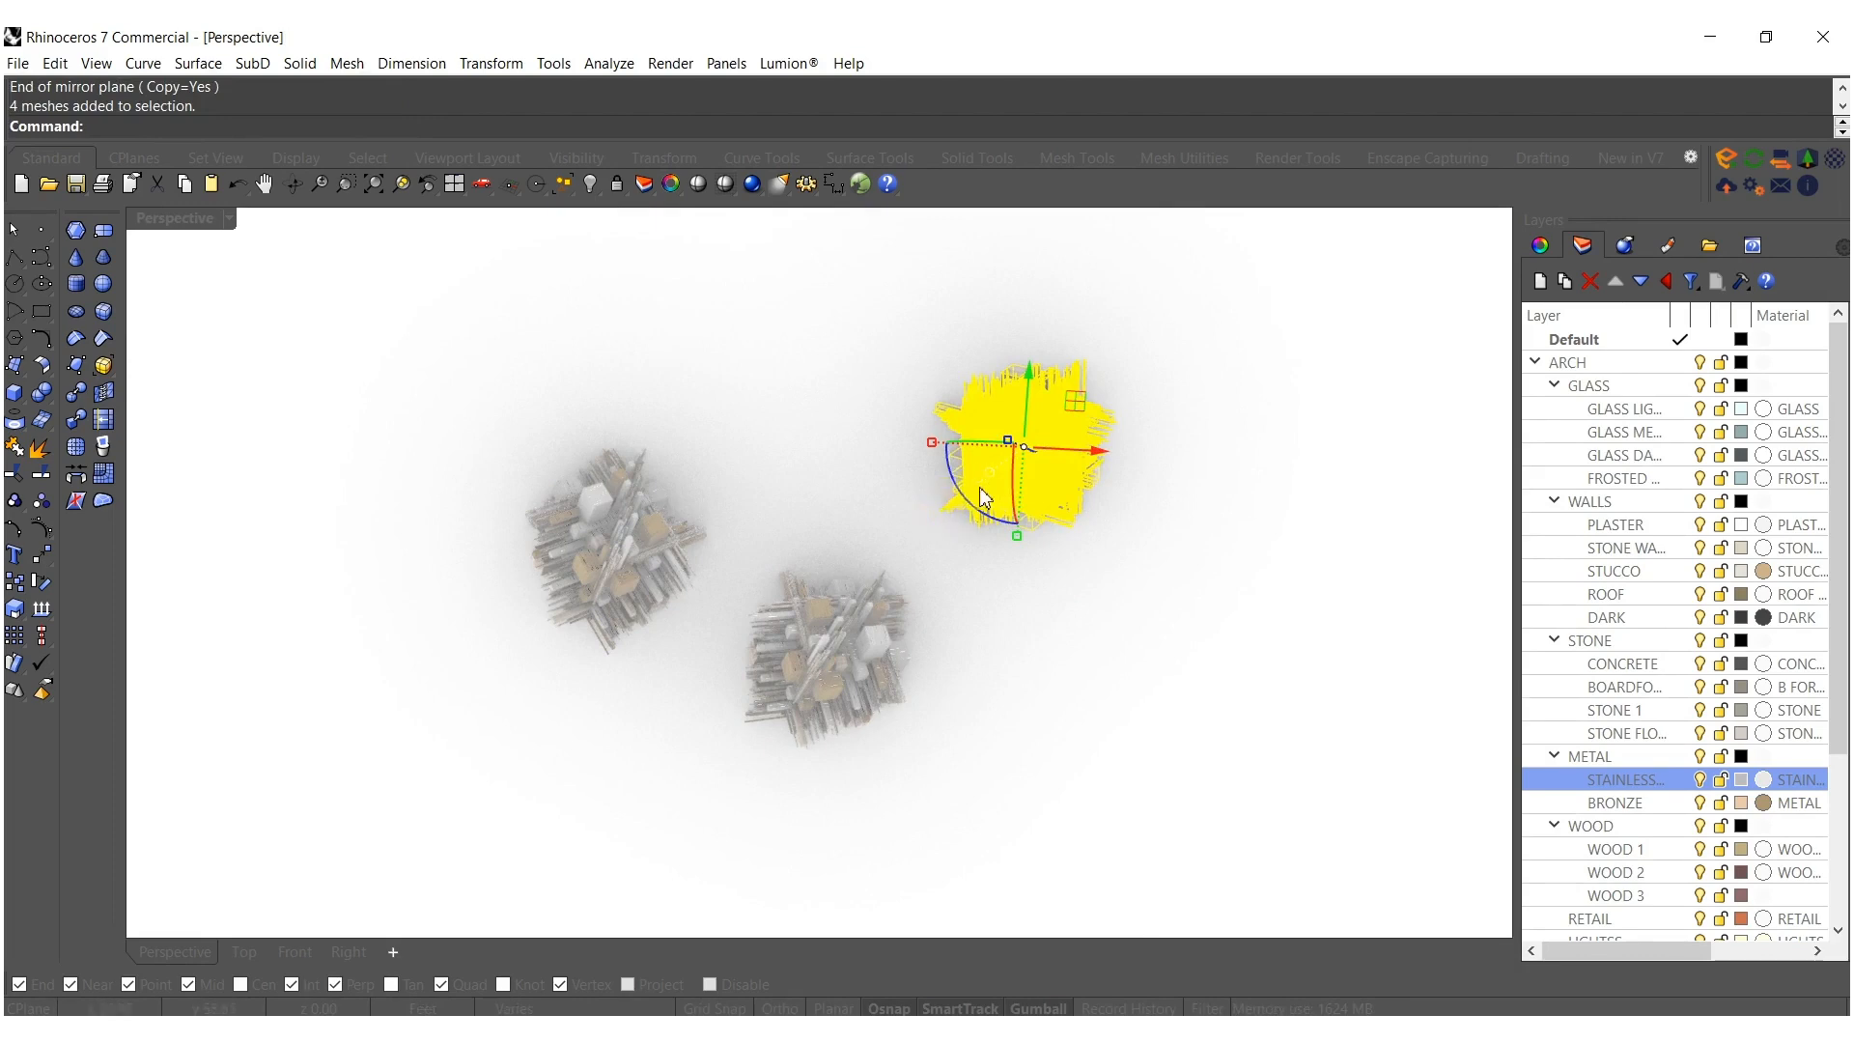
left_click_drag(965, 500, 1119, 480)
left_click_drag(670, 635, 556, 385)
left_click(715, 331)
Adjust the second mirrored cluster's placement and scale it up slightly with the gumball.
right_click_drag(854, 526, 943, 489)
left_click_drag(938, 365, 1250, 714)
left_click_drag(1094, 503, 1089, 519)
left_click_drag(925, 509, 900, 500)
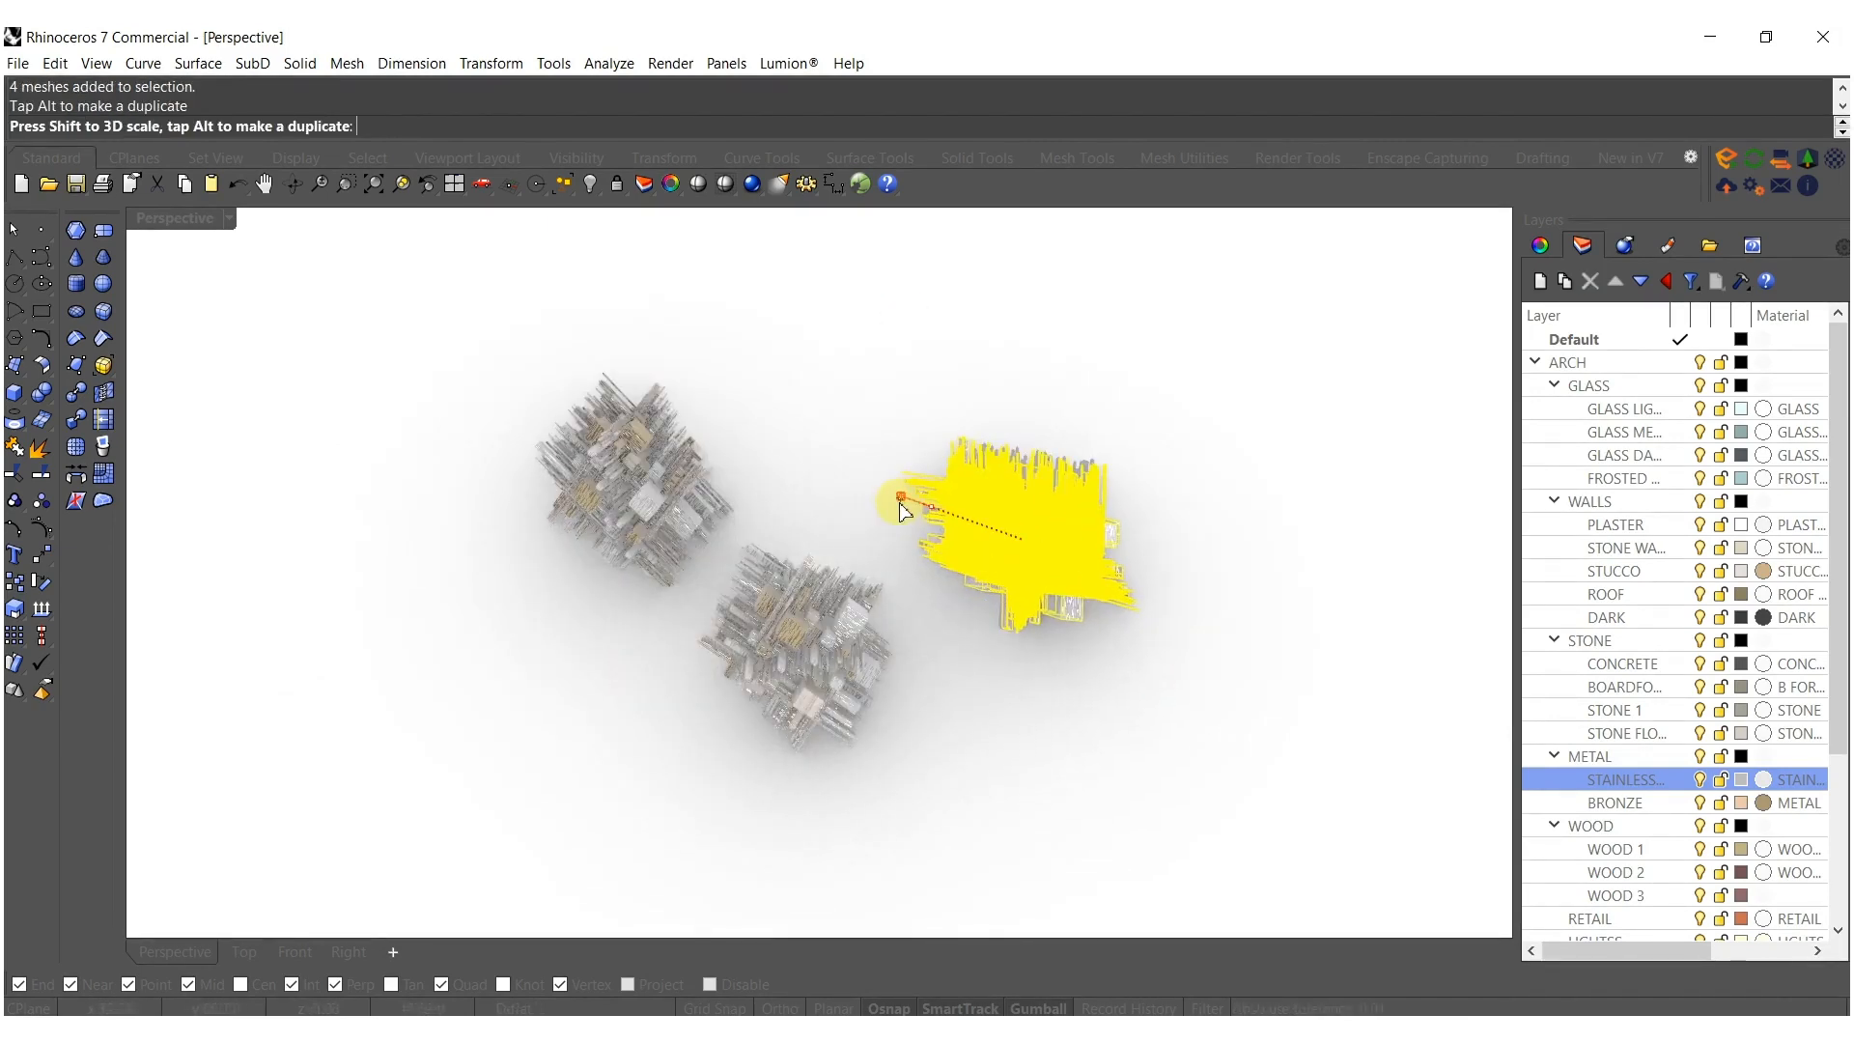
Select the first mirrored cluster, scale it slightly with the gumball, and clear the selection.
left_click_drag(724, 397, 496, 538)
right_click_drag(496, 538, 647, 596)
left_click_drag(601, 587, 596, 601)
left_click(800, 647)
left_click(829, 760)
Examine the arrangement of the three clusters from eye level, close up and from above.
right_click_drag(821, 749, 802, 718)
scroll(805, 717, "up", 4)
right_click_drag(917, 688, 932, 710)
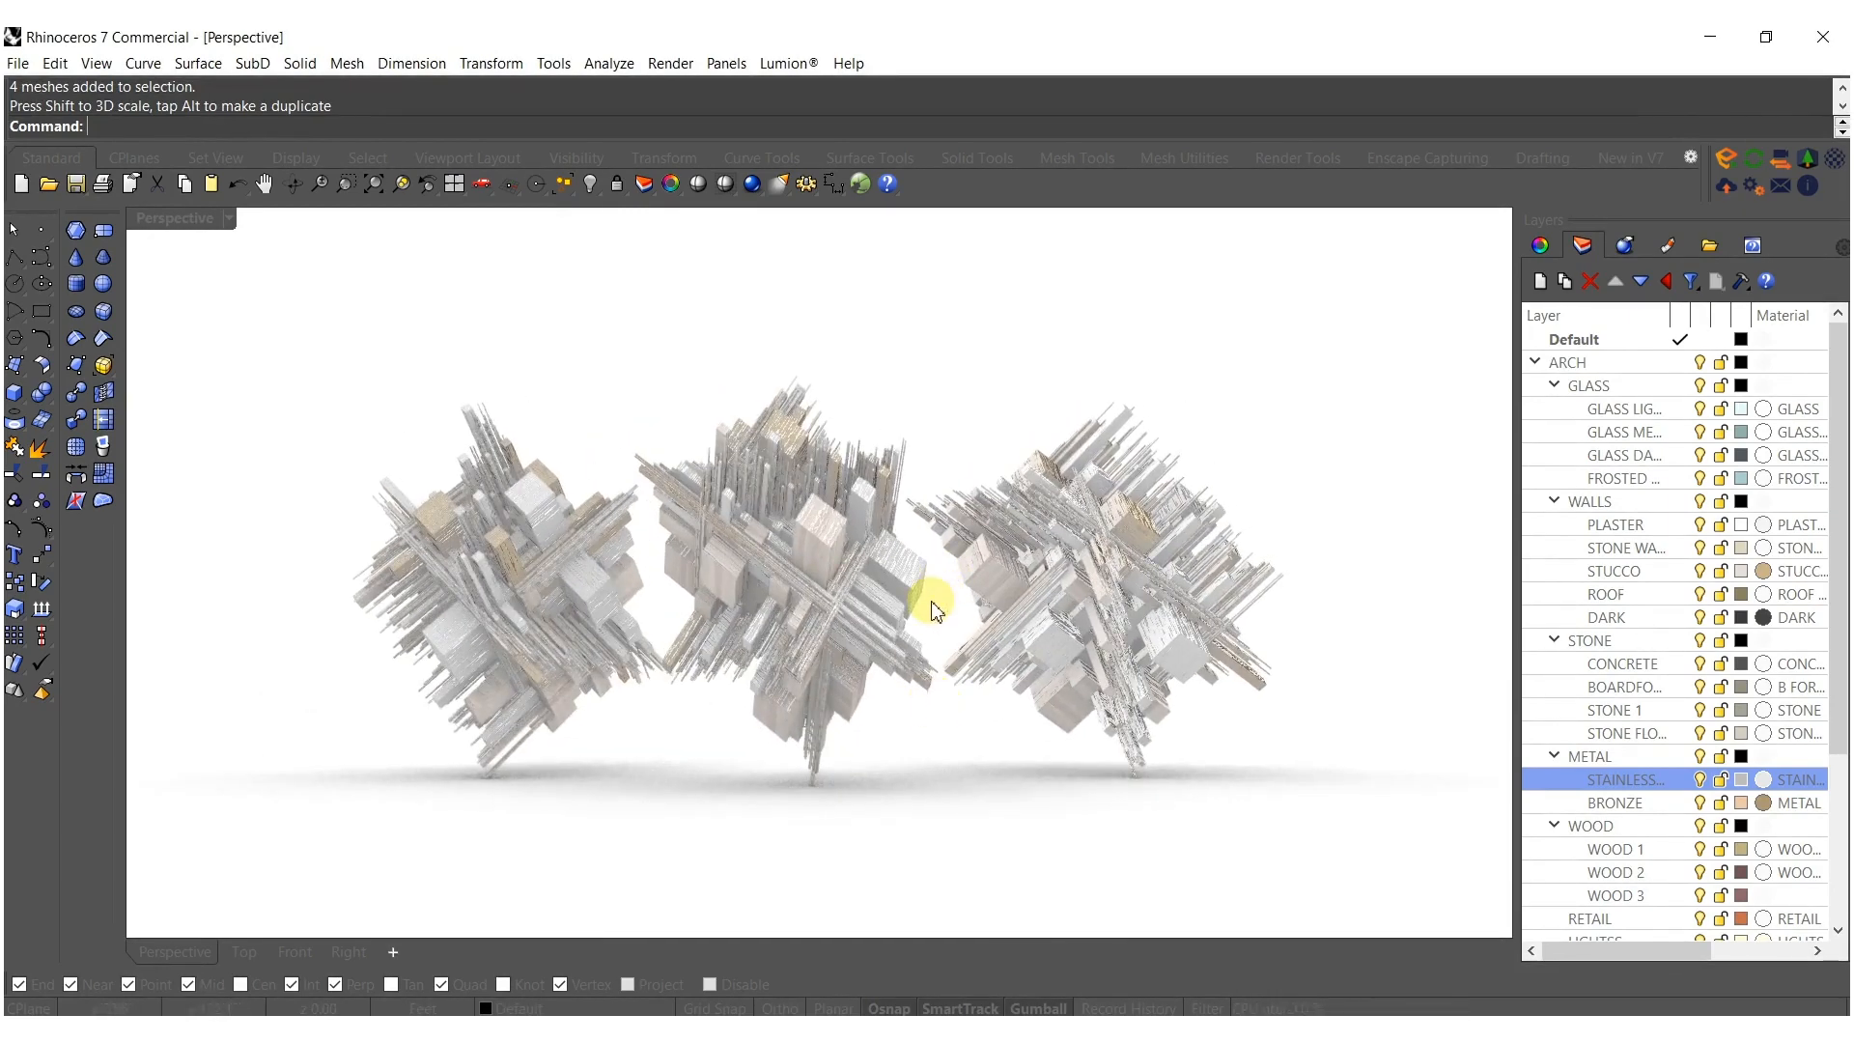
right_click_drag(932, 606, 939, 601)
right_click_drag(790, 600, 985, 570)
scroll(852, 533, "up", 4)
scroll(869, 391, "down", 5)
scroll(961, 473, "down", 4)
scroll(986, 570, "down", 8)
Create a bounding box around all the meshes of the three clusters.
left_click_drag(1250, 734, 233, 242)
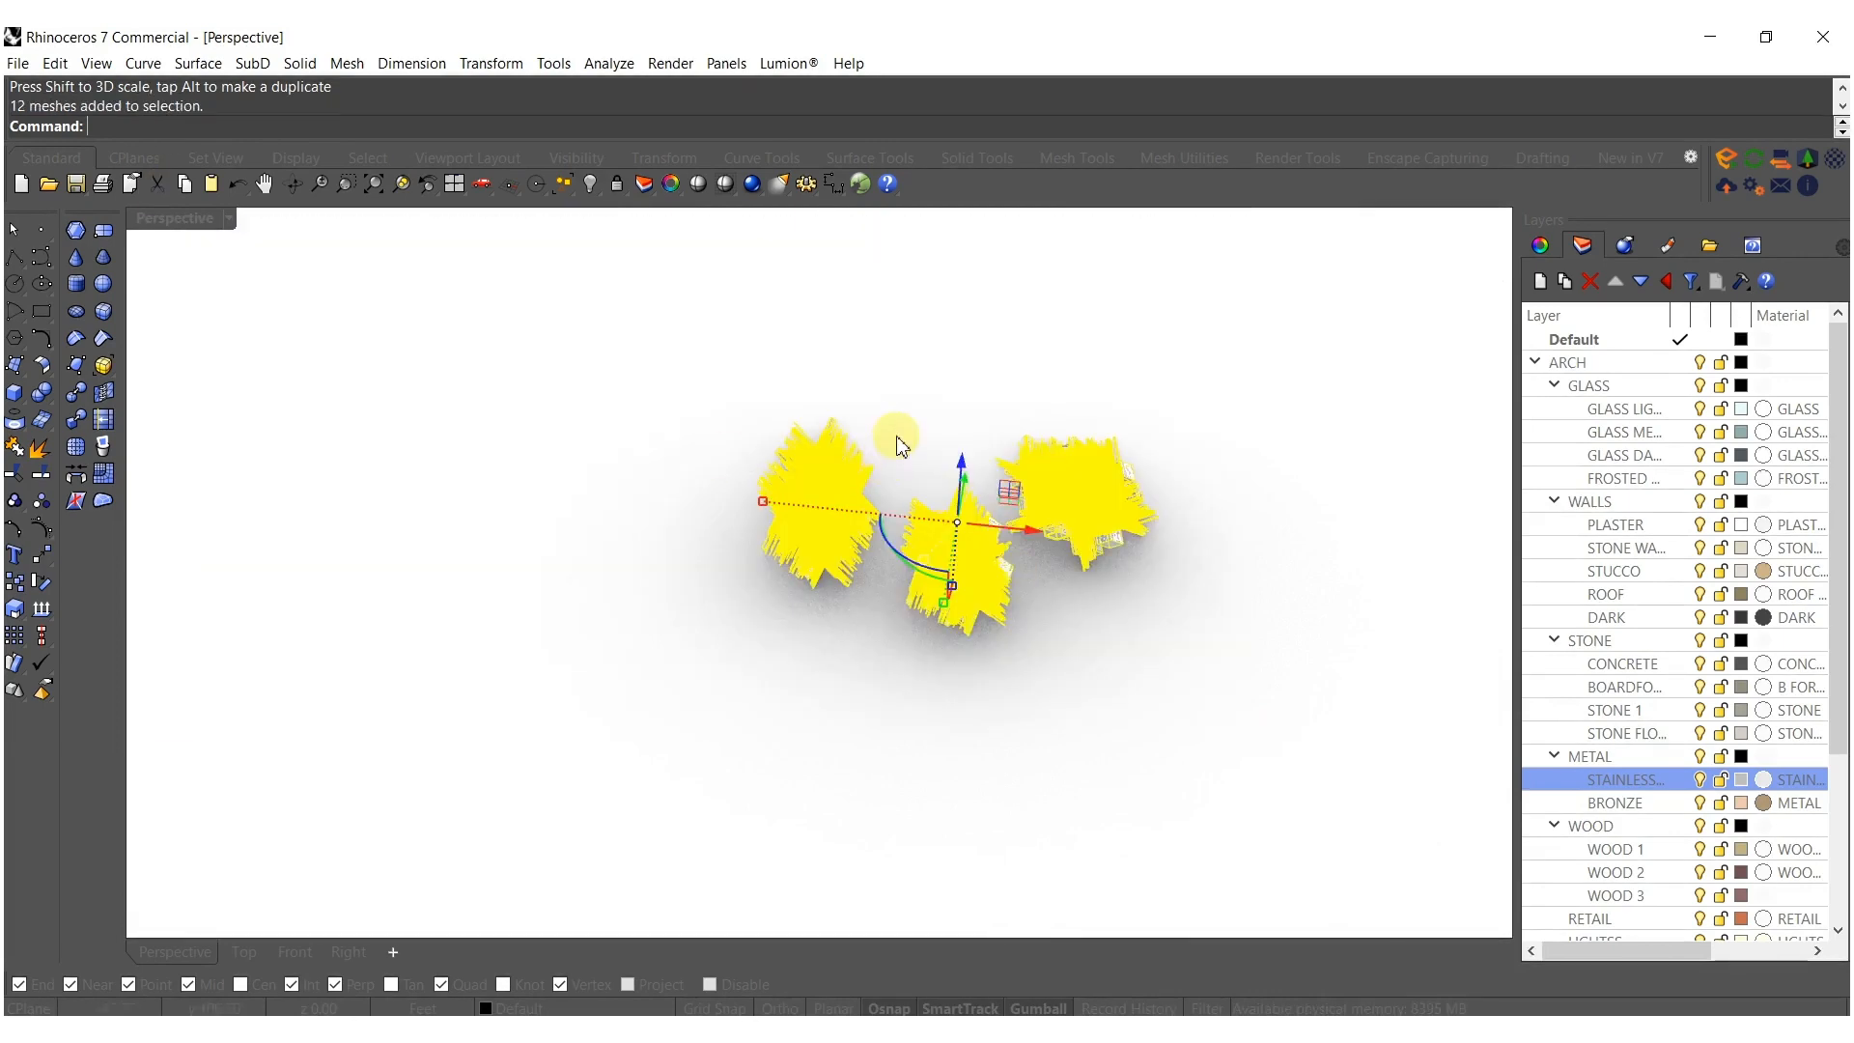
left_click(951, 432)
type("undingBox")
key("Return")
key("Return")
right_click_drag(849, 453, 847, 397)
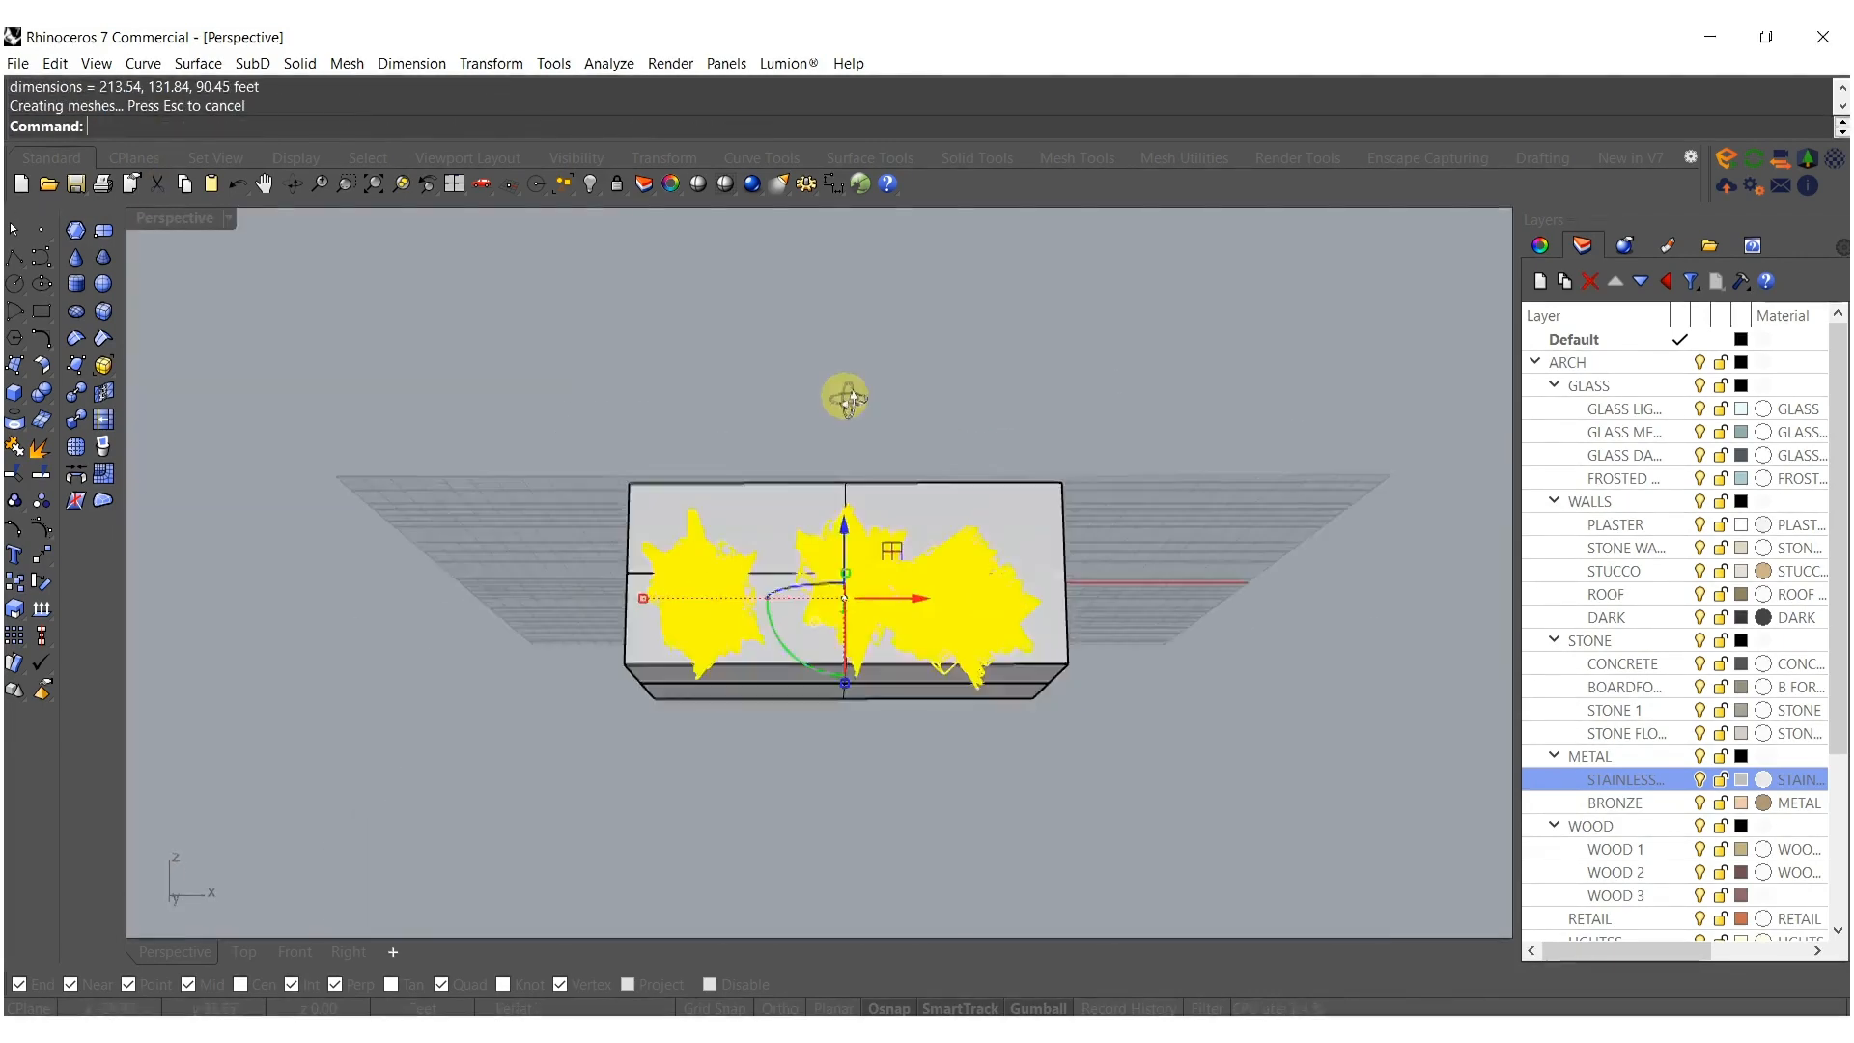
Explode the bounding box and delete every face except the bottom one.
left_click(822, 633)
right_click_drag(823, 634, 761, 582)
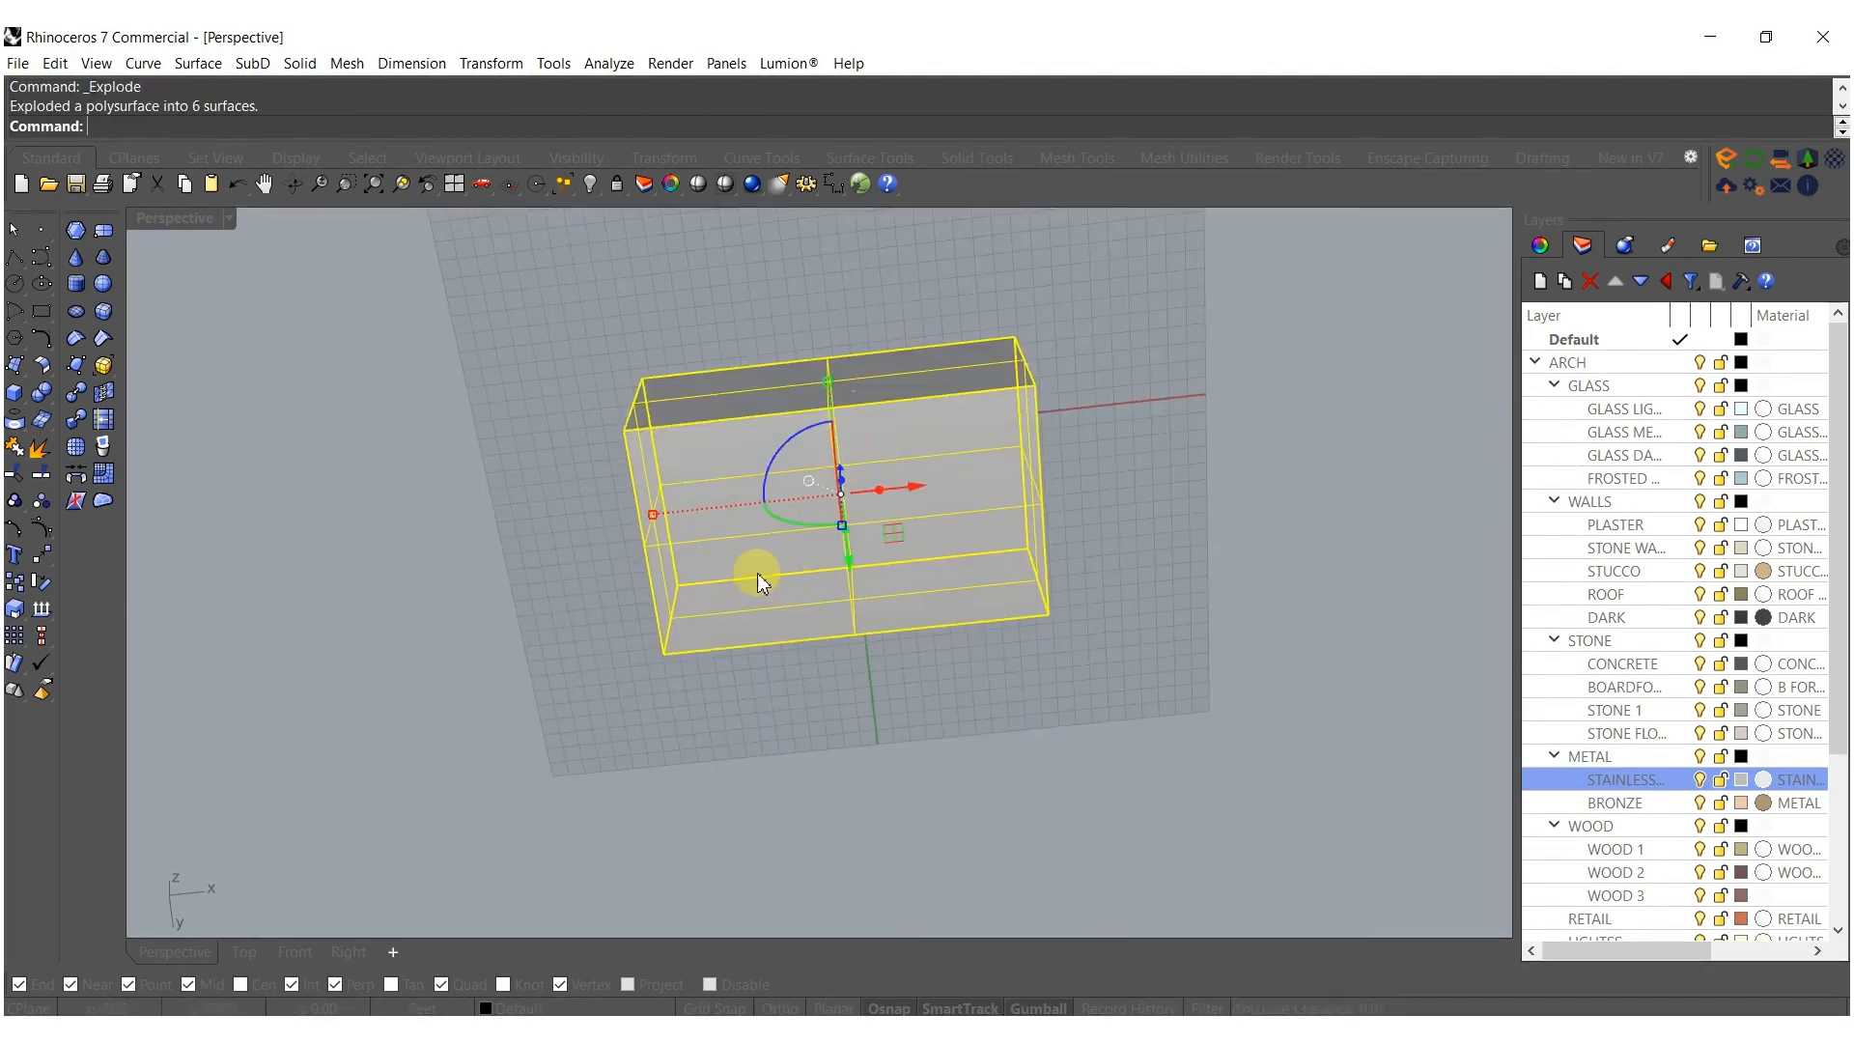
key("Delete")
right_click_drag(819, 512, 798, 676)
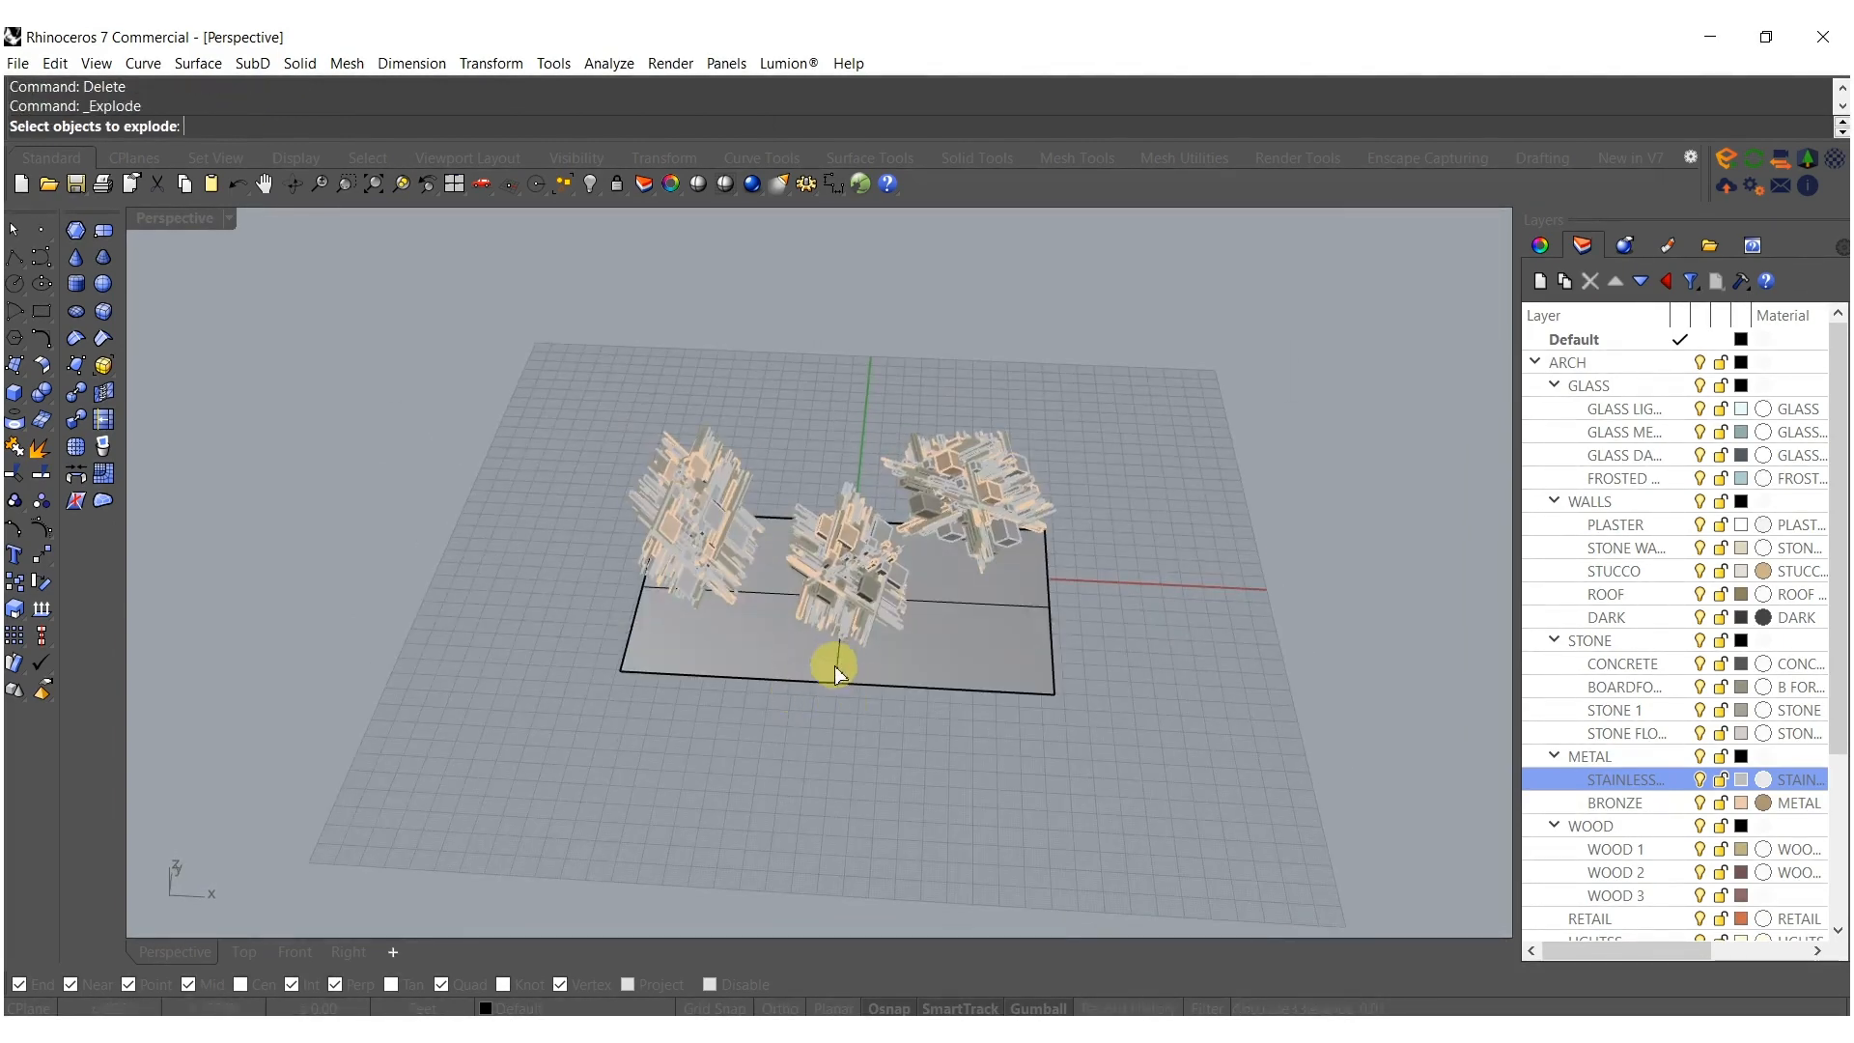
Stretch the remaining bottom surface along its Y direction.
left_click(941, 661)
right_click_drag(941, 662, 687, 666)
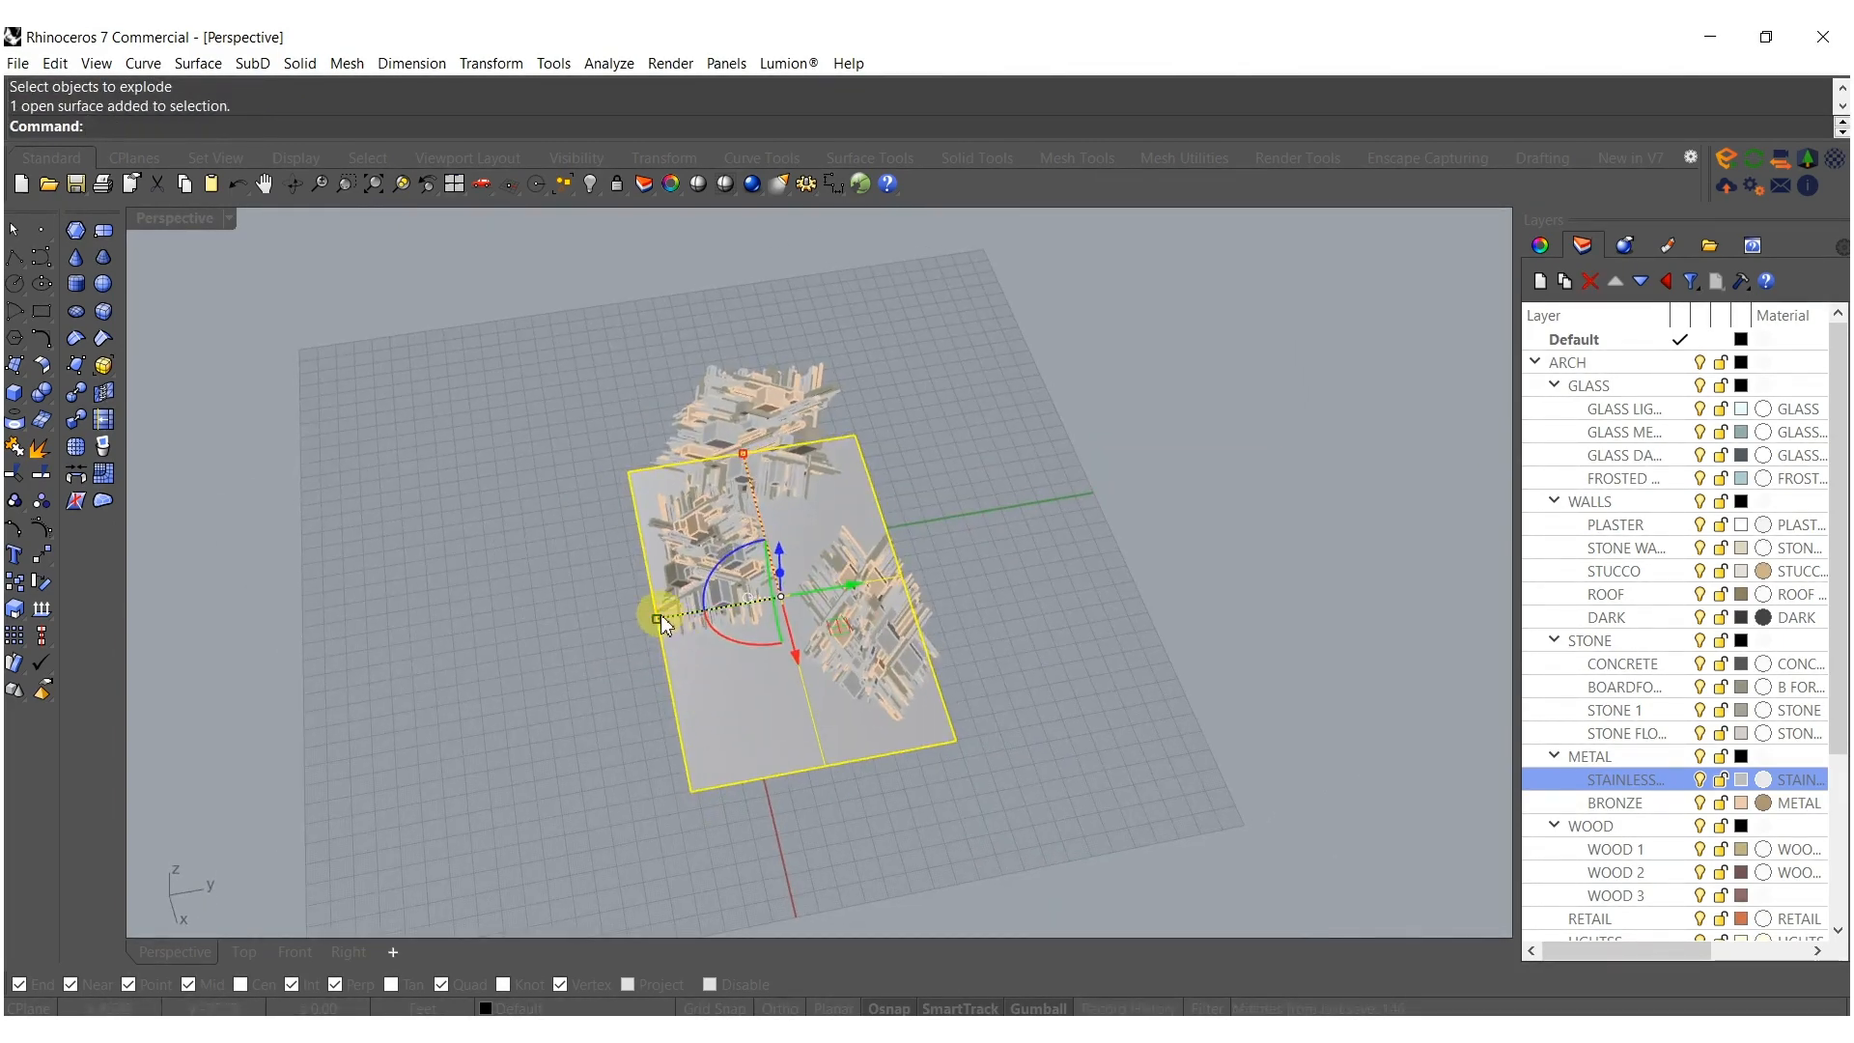
left_click_drag(660, 618, 598, 630)
scroll(680, 572, "down", 6)
Scale the bottom surface up uniformly into a ground plane extending far beyond the three clusters.
right_click_drag(637, 639, 1069, 578)
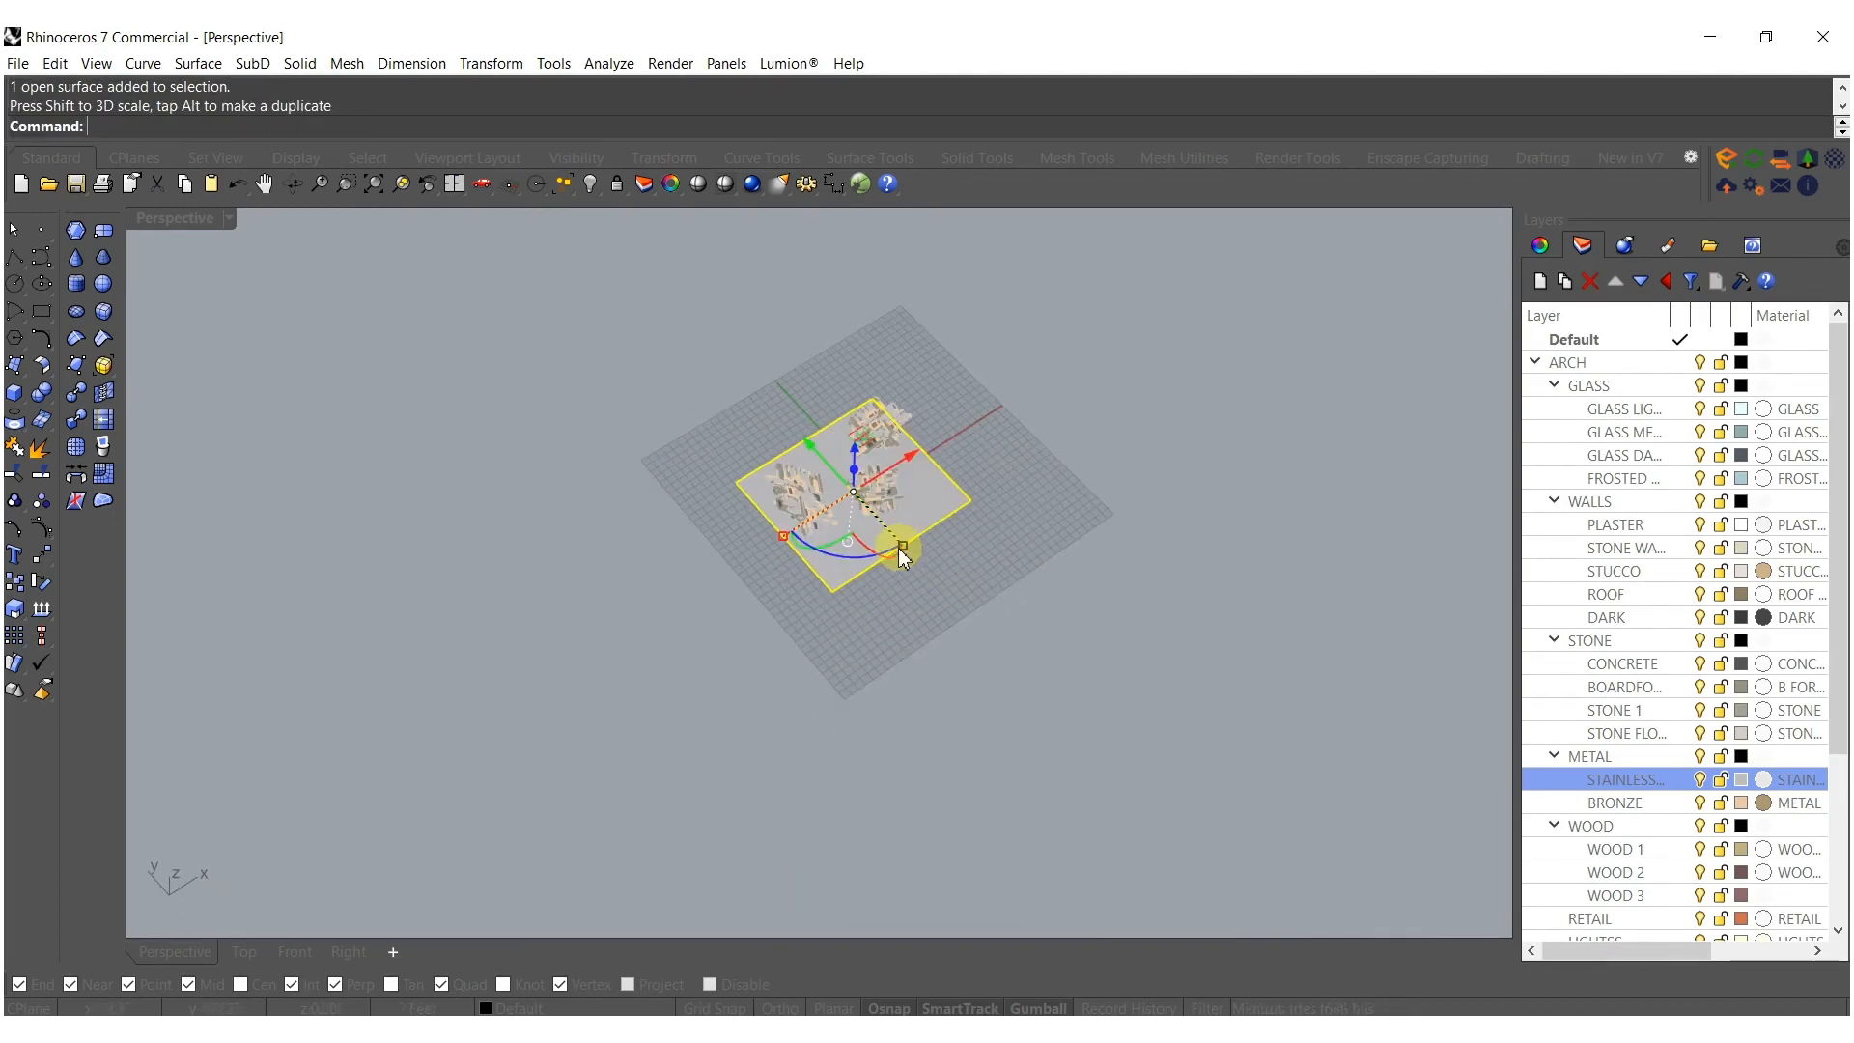
left_click_drag(916, 564, 1264, 804, "shift")
right_click_drag(1264, 804, 1112, 600, "shift")
left_click_drag(1111, 601, 1193, 701, "shift")
scroll(951, 579, "down", 9)
mouse_move(776, 468)
right_mouse_down("shift")
mouse_move(824, 583)
mouse_move(757, 473)
right_mouse_up("shift")
left_click(757, 472)
Rebuild the ground surface with 125 points in U and V at degree 3, deleting the input.
scroll(908, 560, "up", 11)
right_click_drag(935, 648, 900, 640)
right_click_drag(831, 505, 821, 577)
scroll(802, 571, "up", 6)
scroll(820, 542, "down", 5)
scroll(855, 562, "down", 2)
left_click(831, 645)
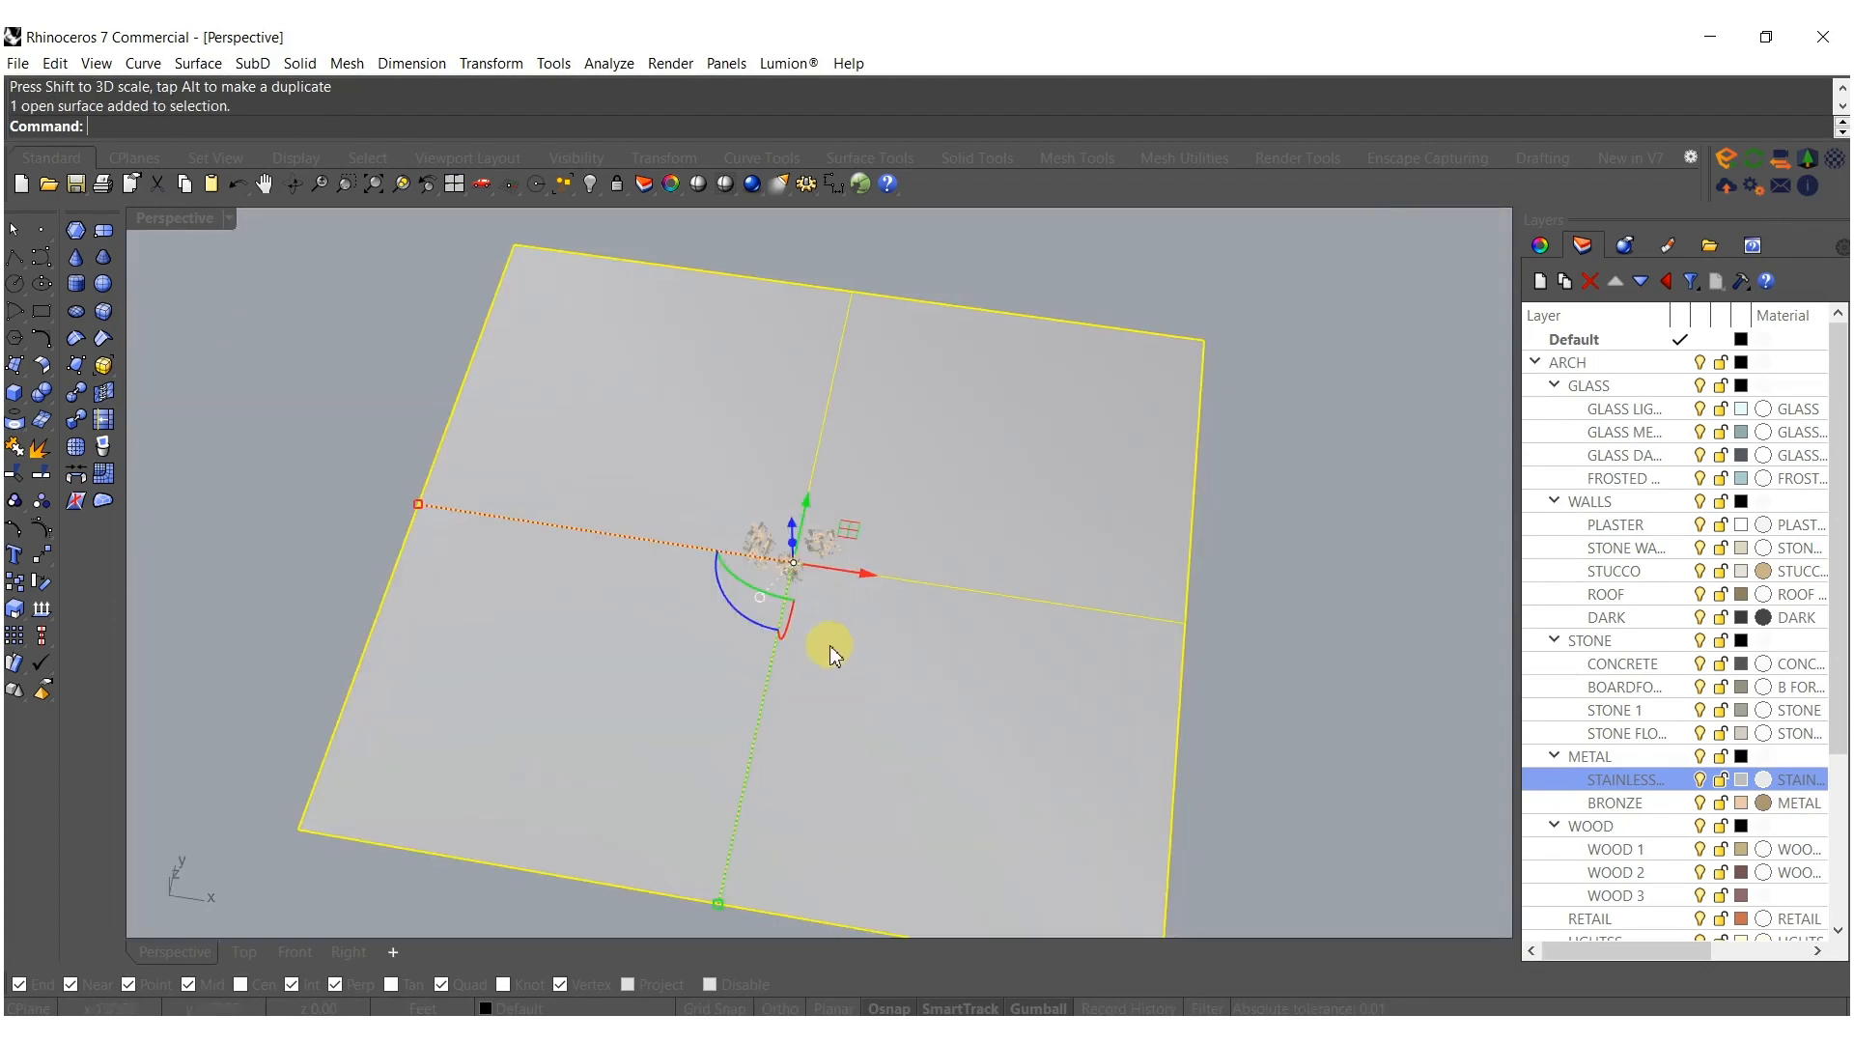
type("Rebuild")
key("Return")
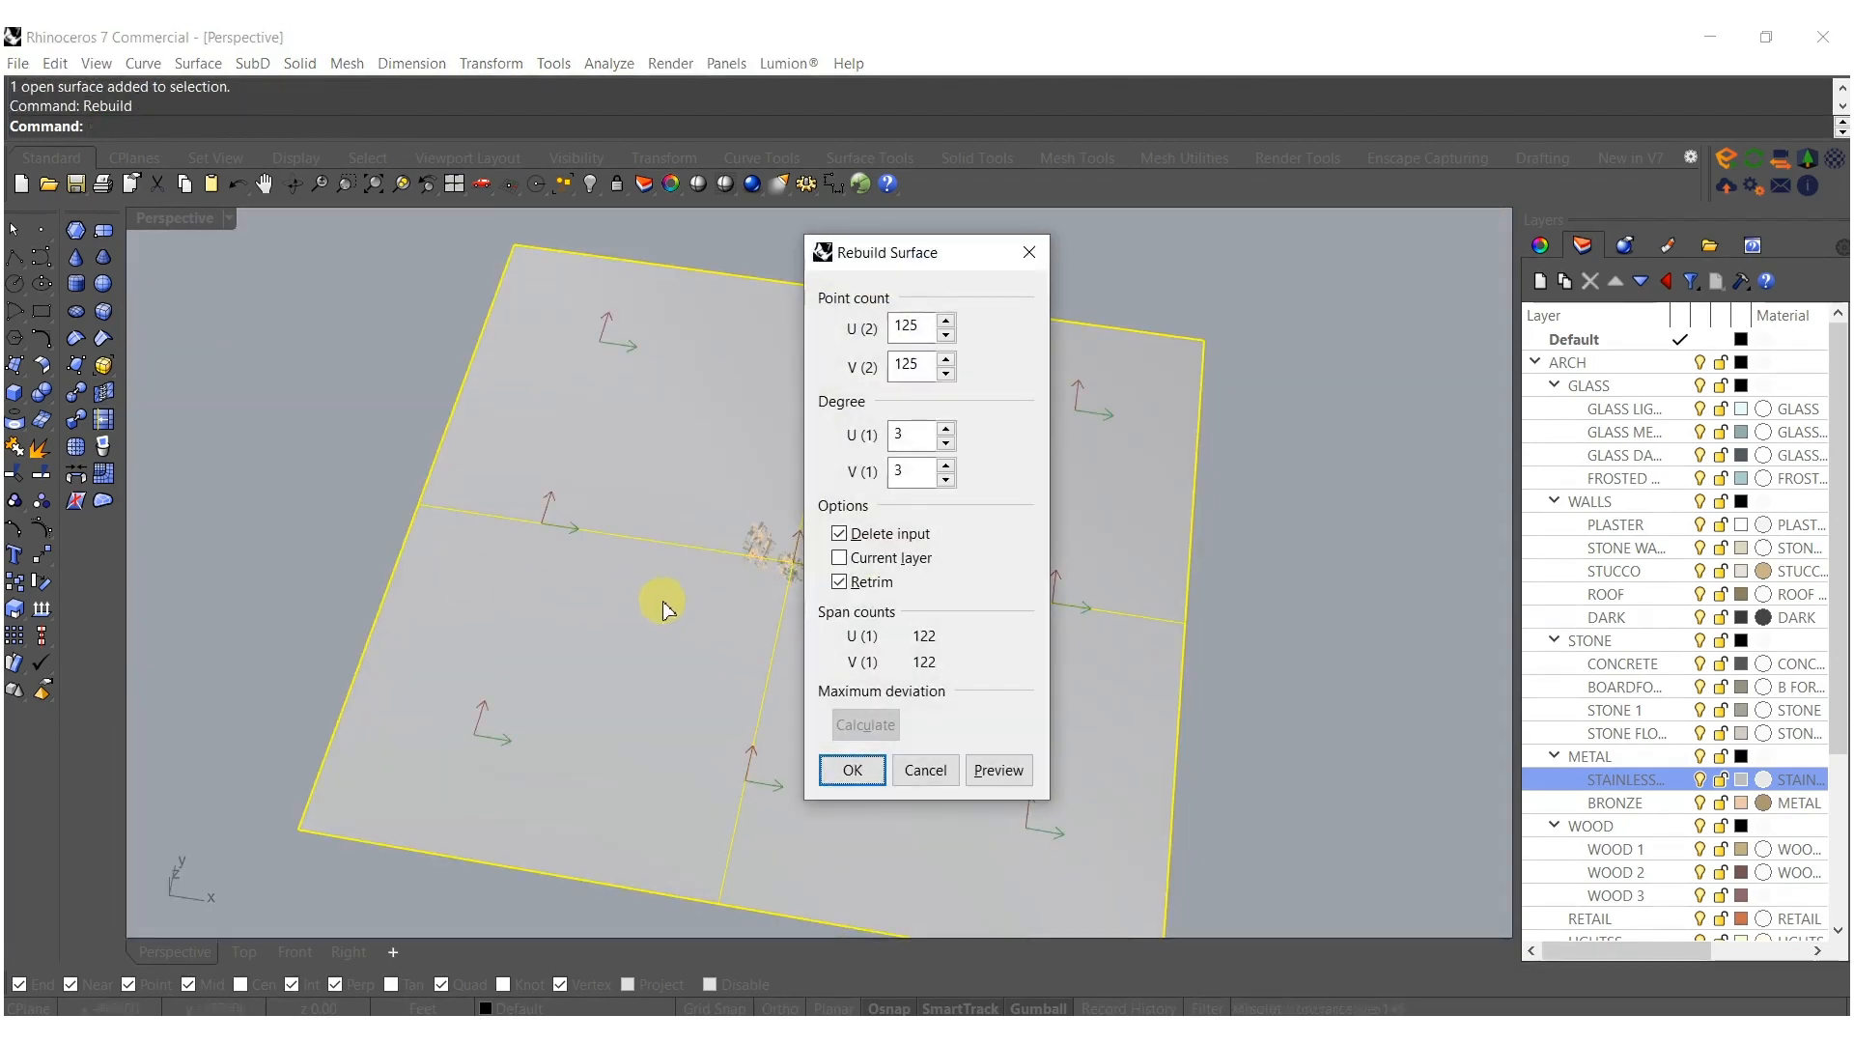
left_click(859, 773)
right_click_drag(873, 676, 707, 415)
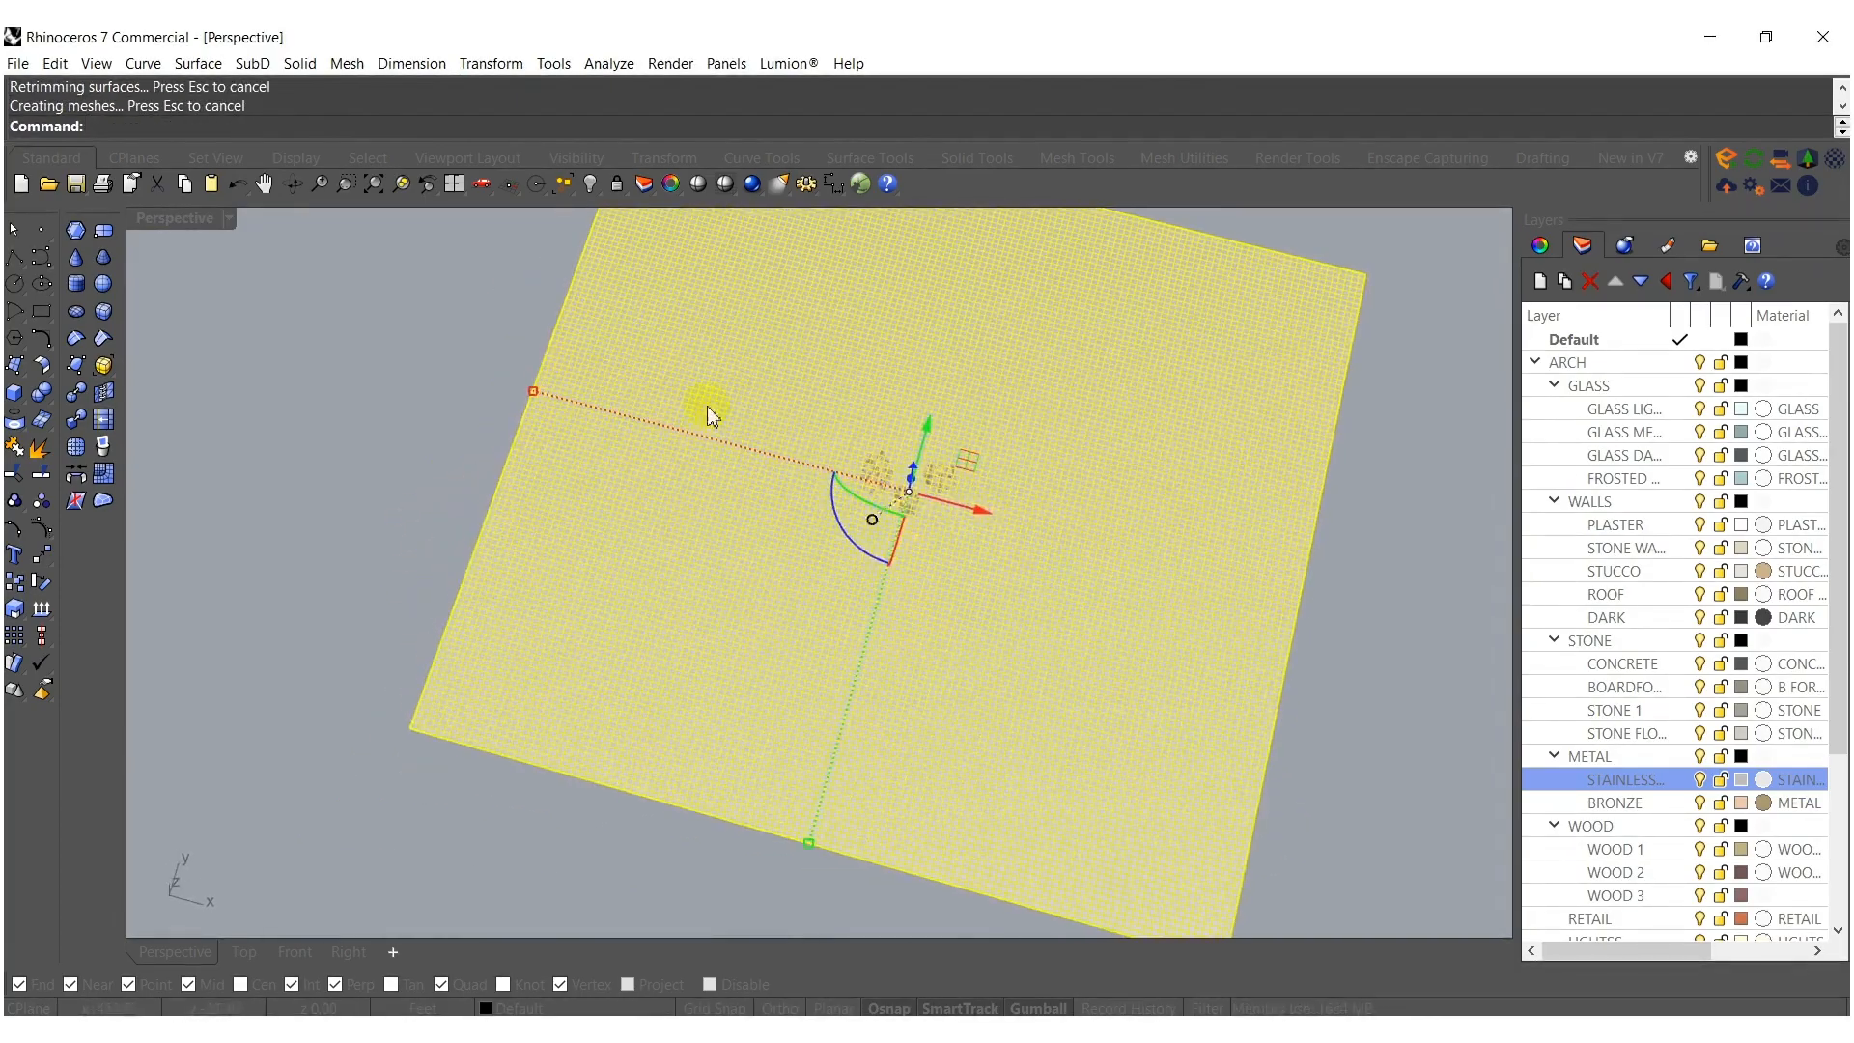
Show the ground surface's control points and brush-select several winding bands of them, removing the surface itself from the selection.
left_click(41, 529)
right_click_drag(724, 513, 898, 348)
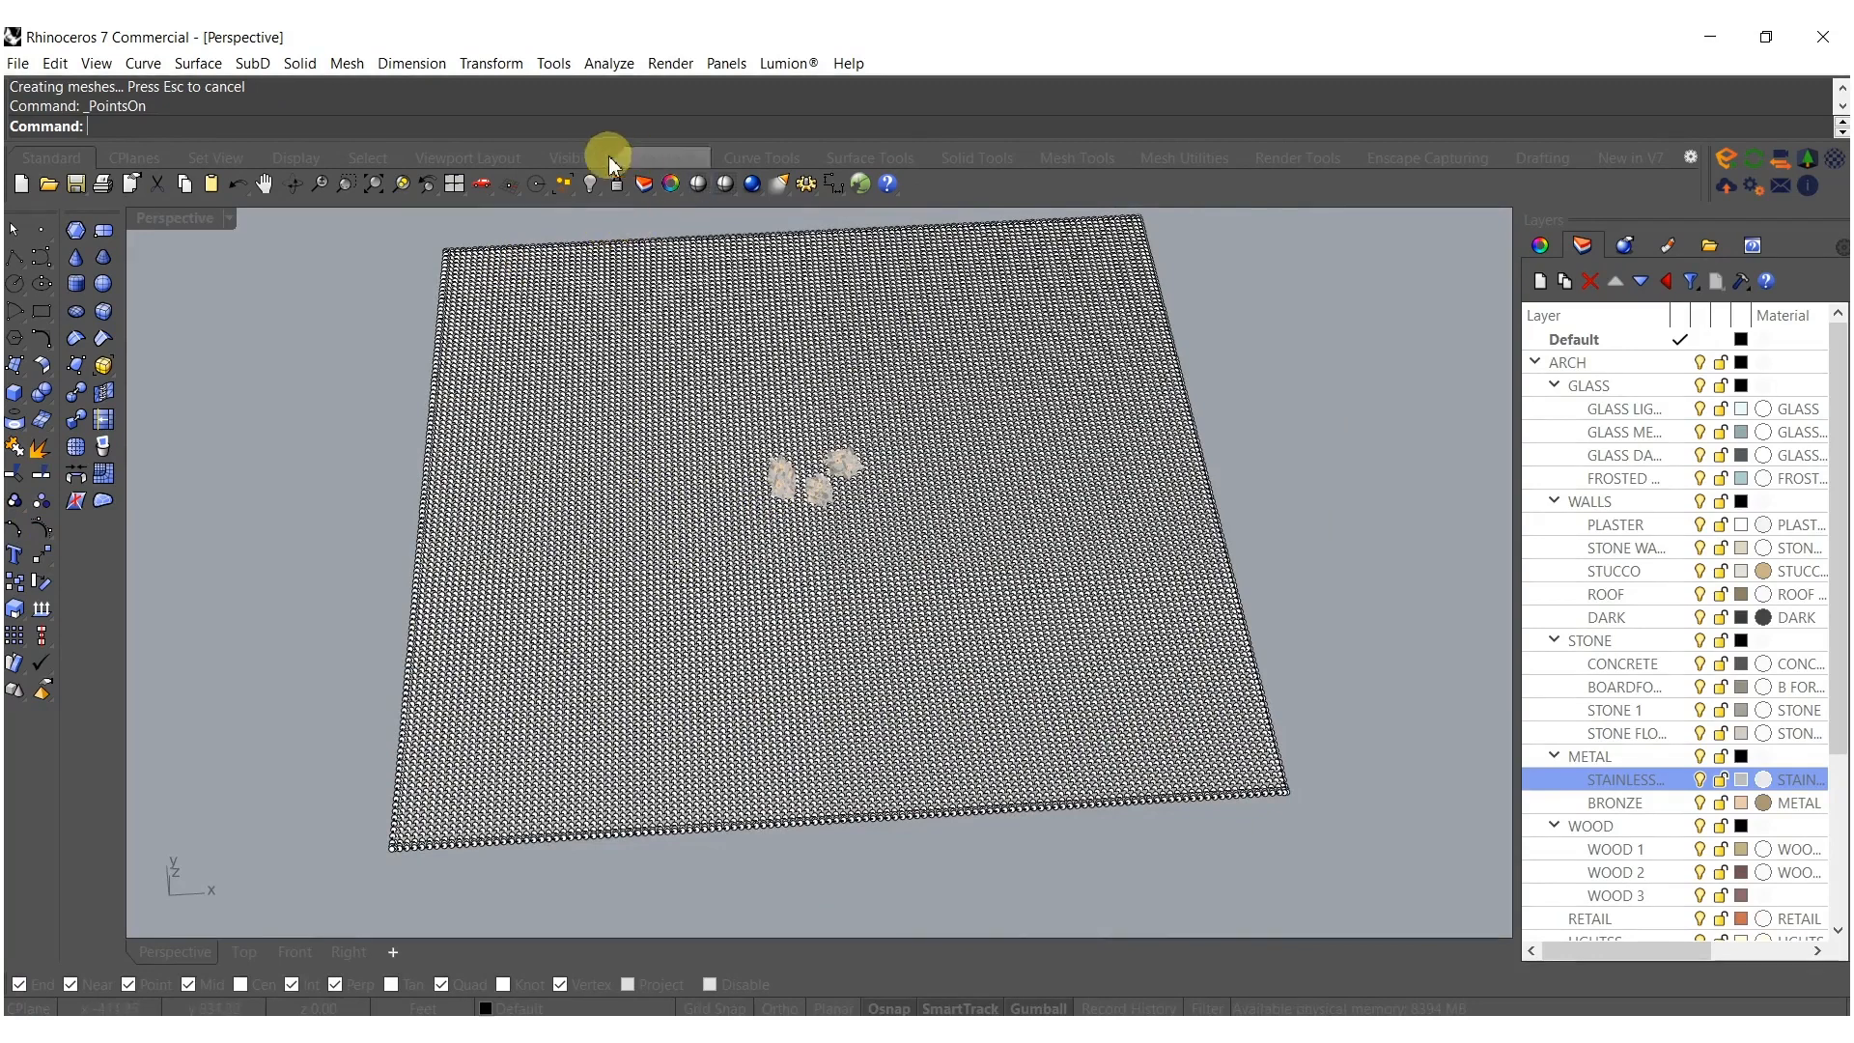
left_click(377, 160)
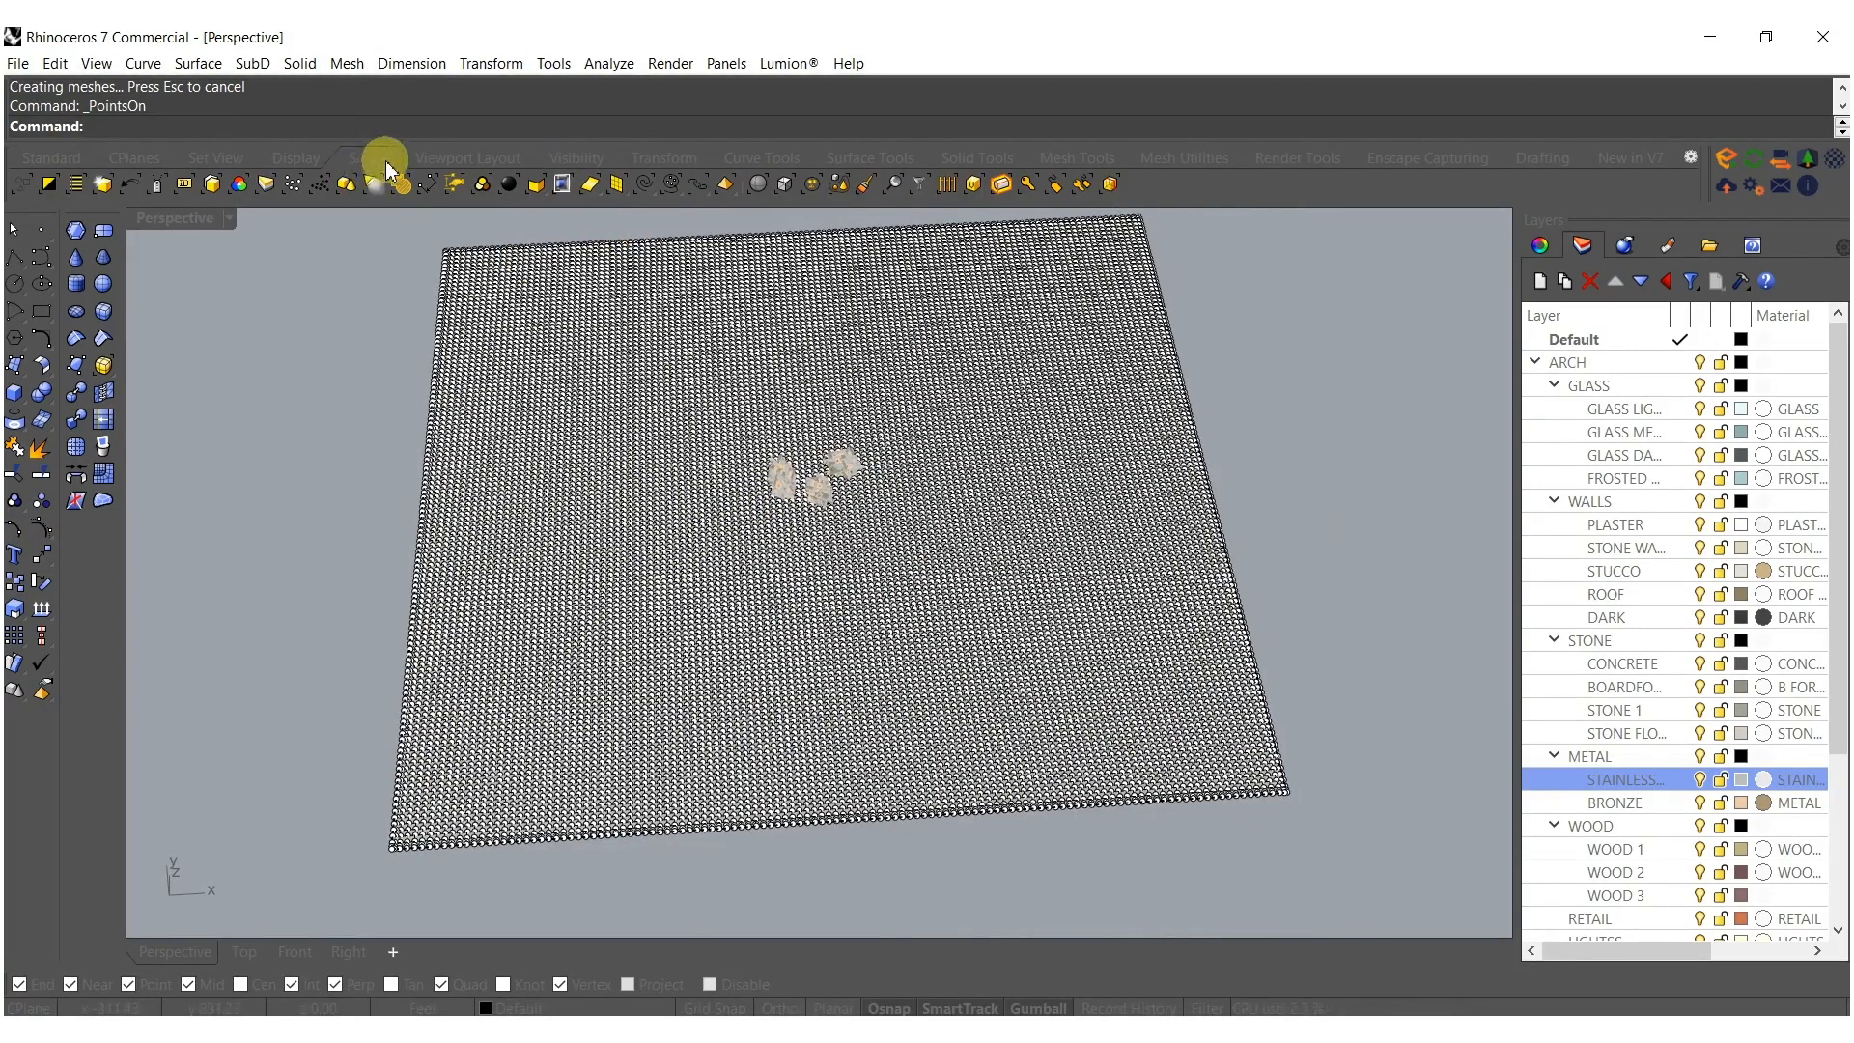
left_click(866, 184)
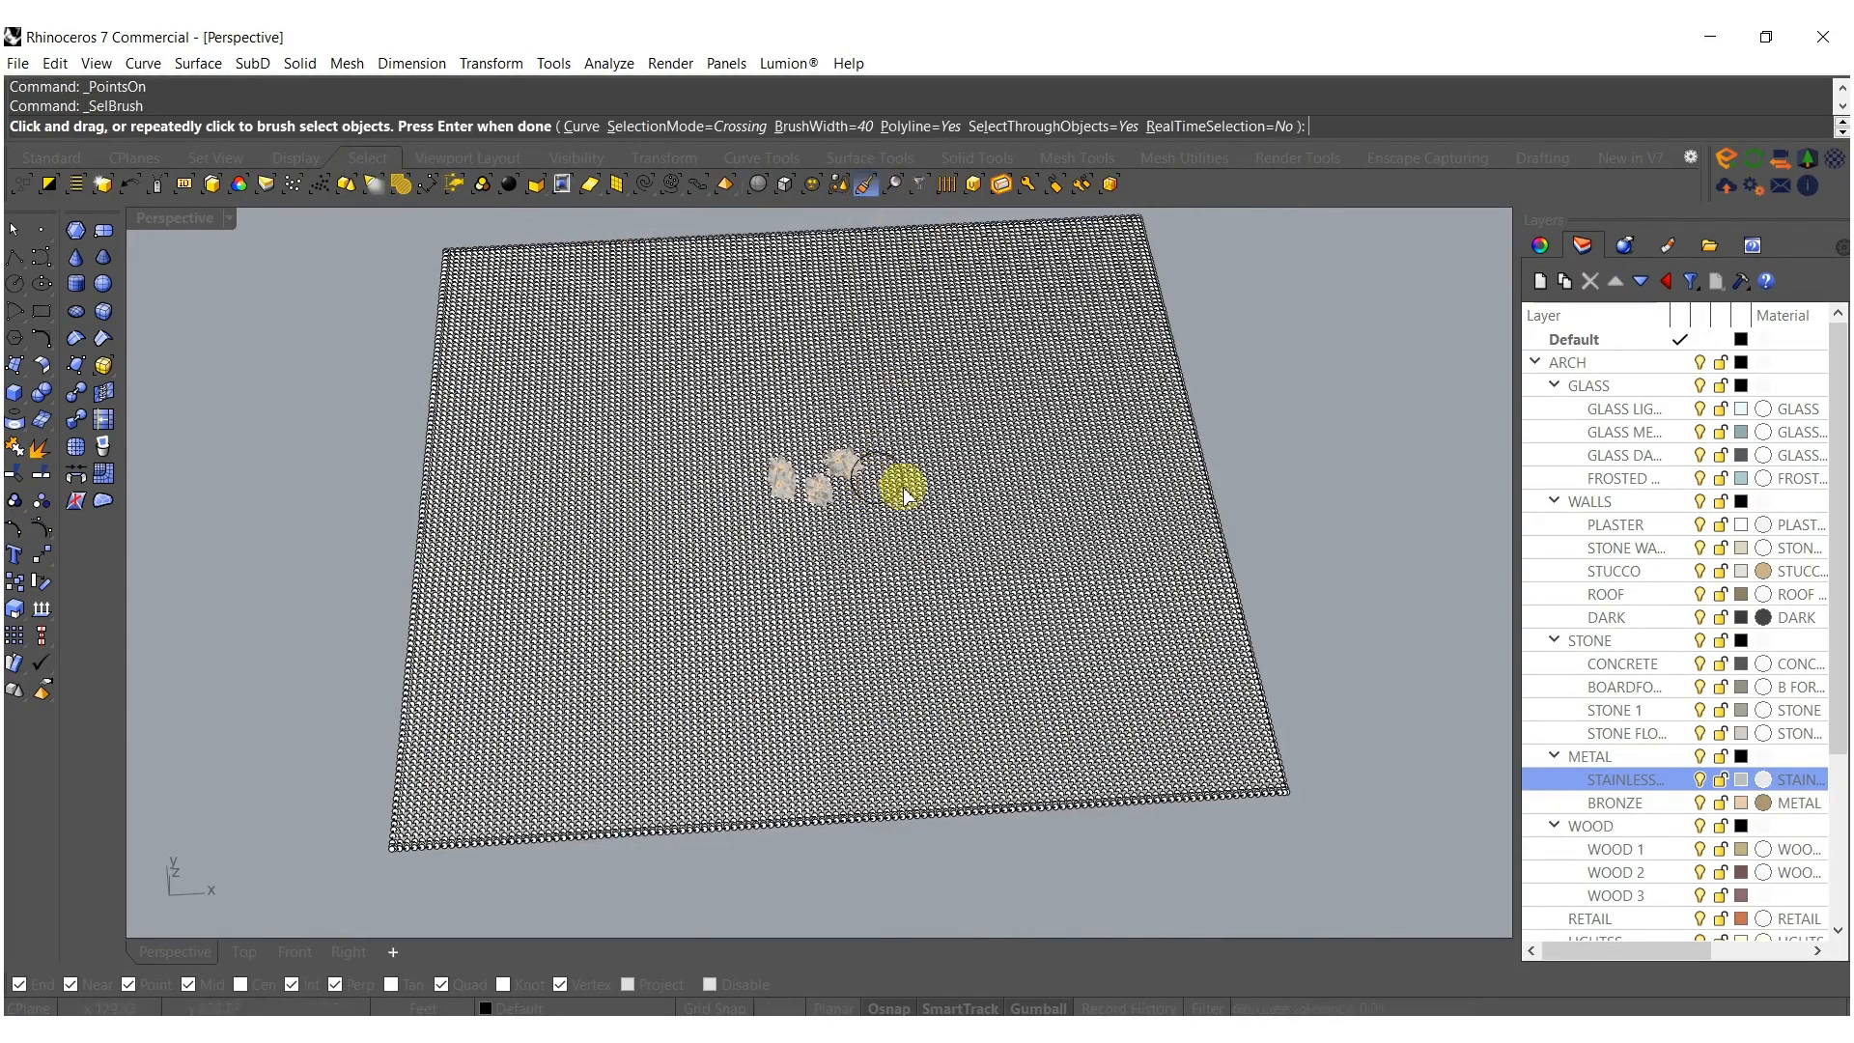
mouse_move(1135, 597)
left_mouse_down()
mouse_move(985, 633)
mouse_move(861, 298)
mouse_move(550, 347)
mouse_move(560, 371)
left_mouse_up()
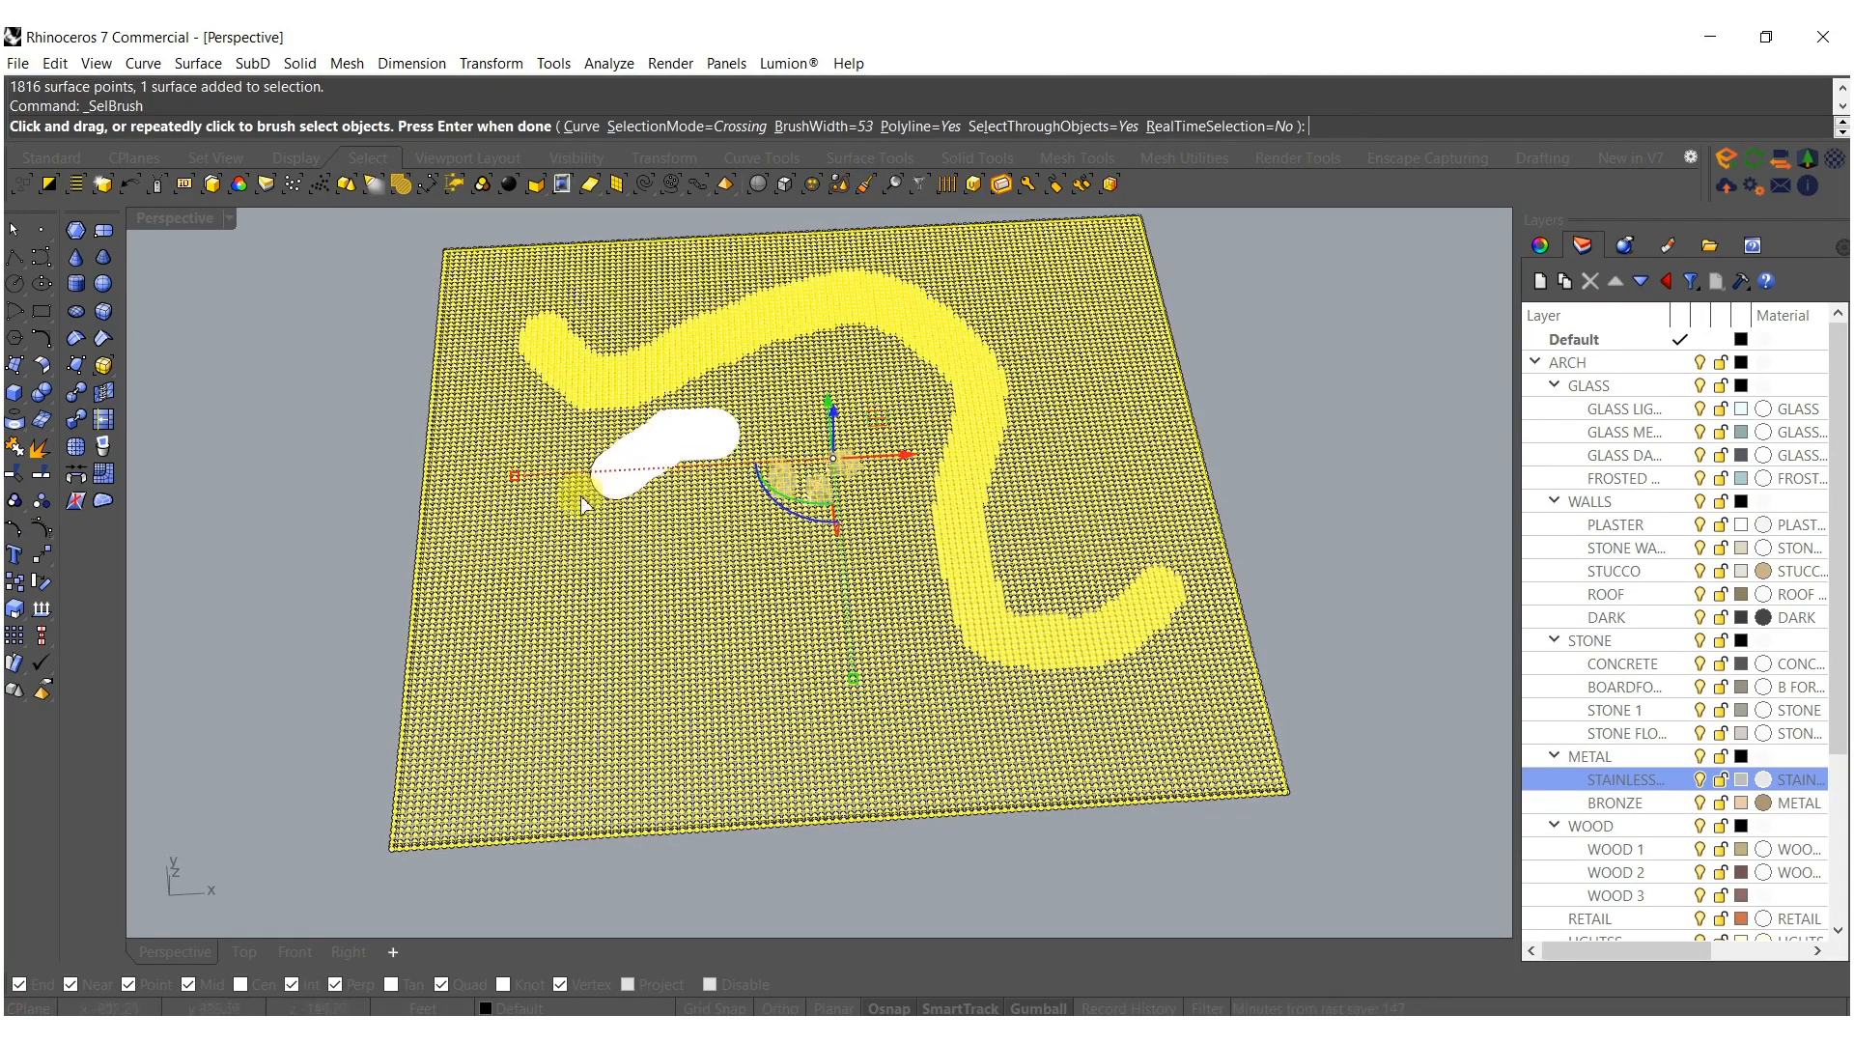
left_click_drag(509, 716, 508, 716)
left_click_drag(692, 536, 925, 656)
left_click_drag(812, 747, 743, 767)
key("Return")
mouse_move(906, 701)
right_mouse_down()
mouse_move(852, 734)
mouse_move(820, 616)
right_mouse_up()
left_click(852, 735, "ctrl")
Raise the selected control points along Z to form winding ridges, and turn the control points off.
scroll(842, 435, "up", 7)
right_click_drag(839, 458, 871, 415)
scroll(827, 430, "up", 10)
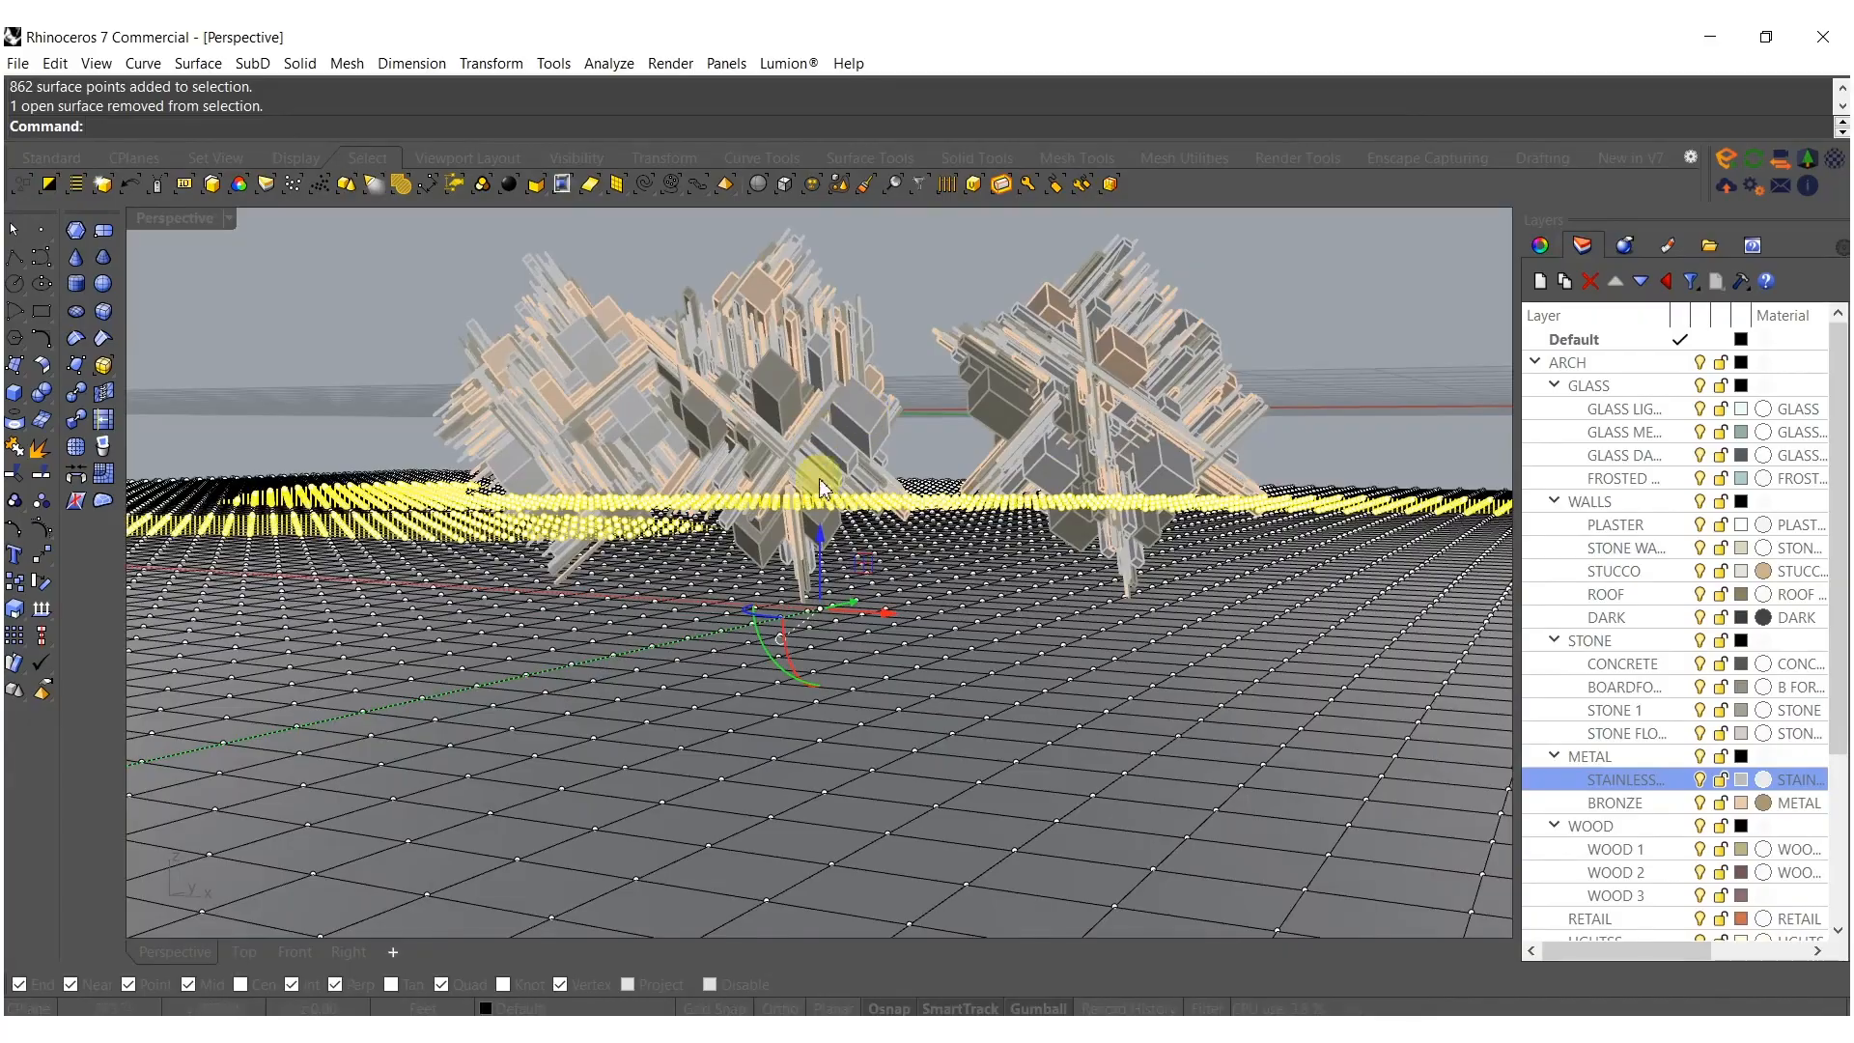
left_click_drag(820, 527, 821, 444)
right_click_drag(697, 506, 854, 577)
scroll(907, 537, "down", 10)
key("Escape")
key("Escape")
Copy the ridged ground surface to the clipboard.
left_click(967, 645)
key("ctrl+c")
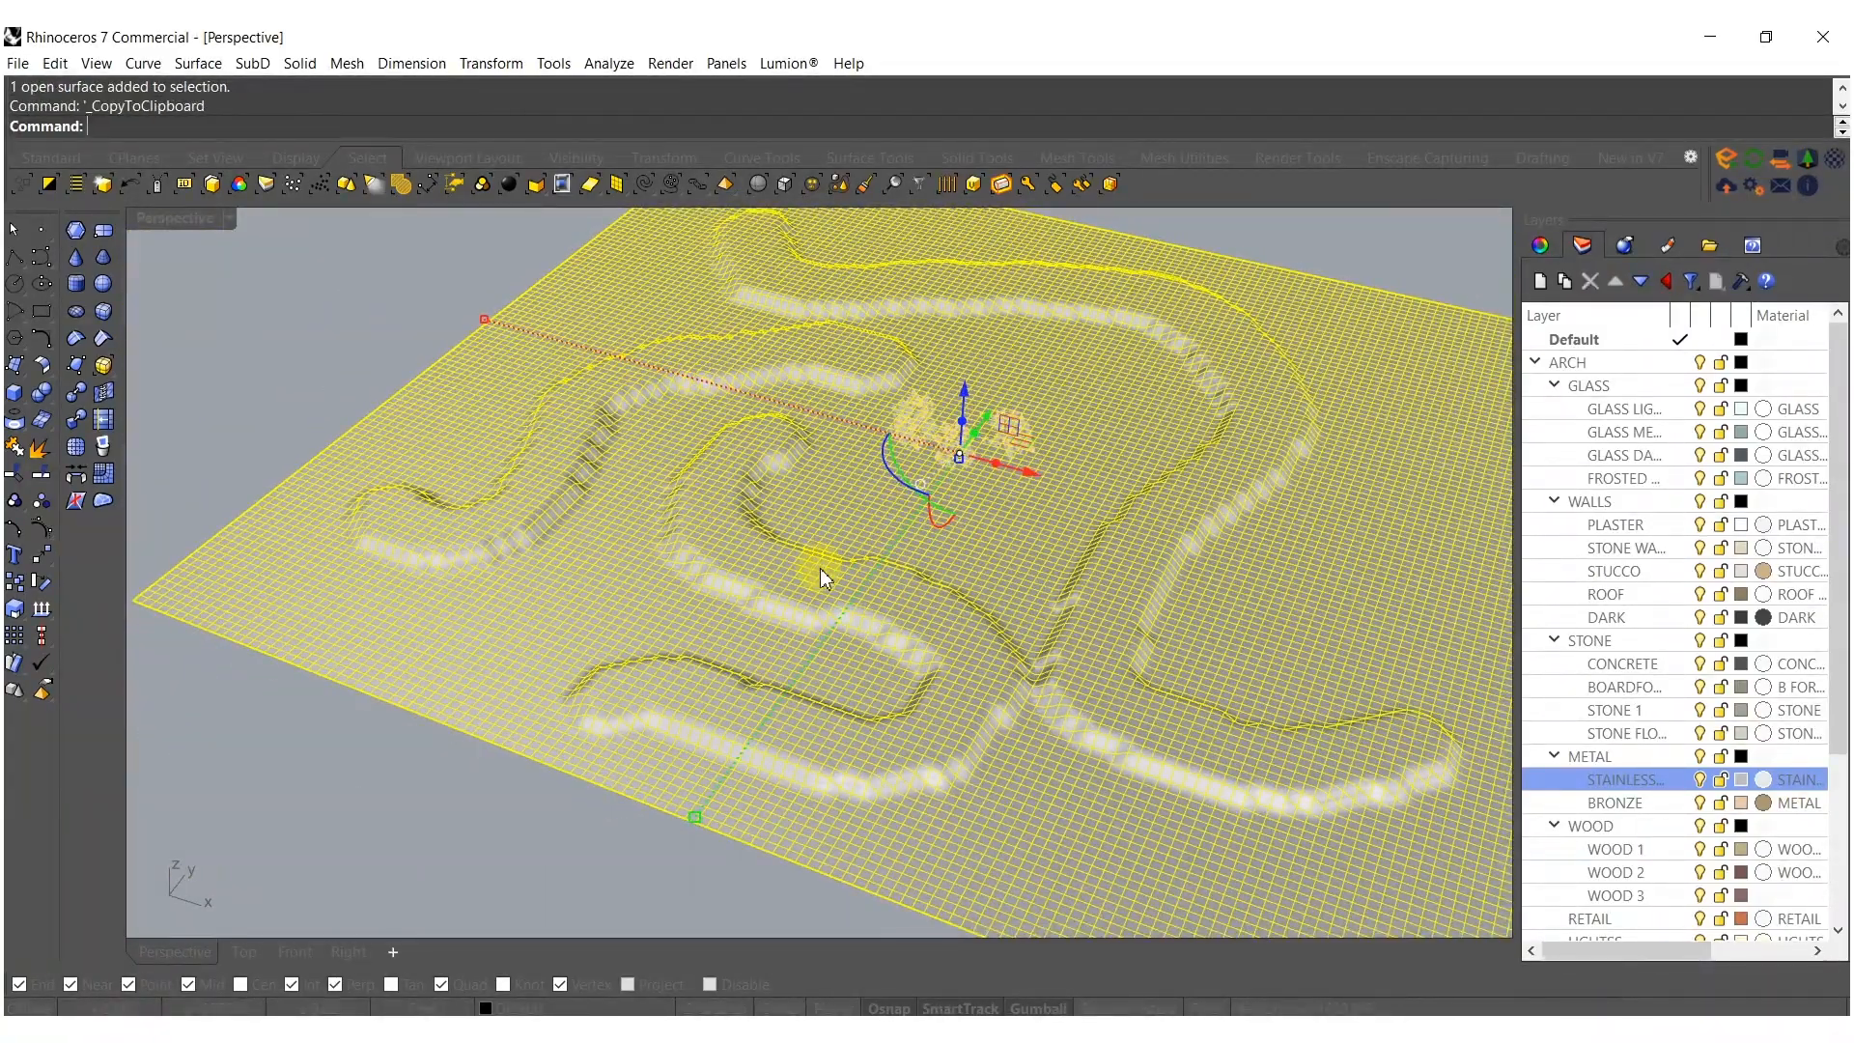
left_click(41, 534)
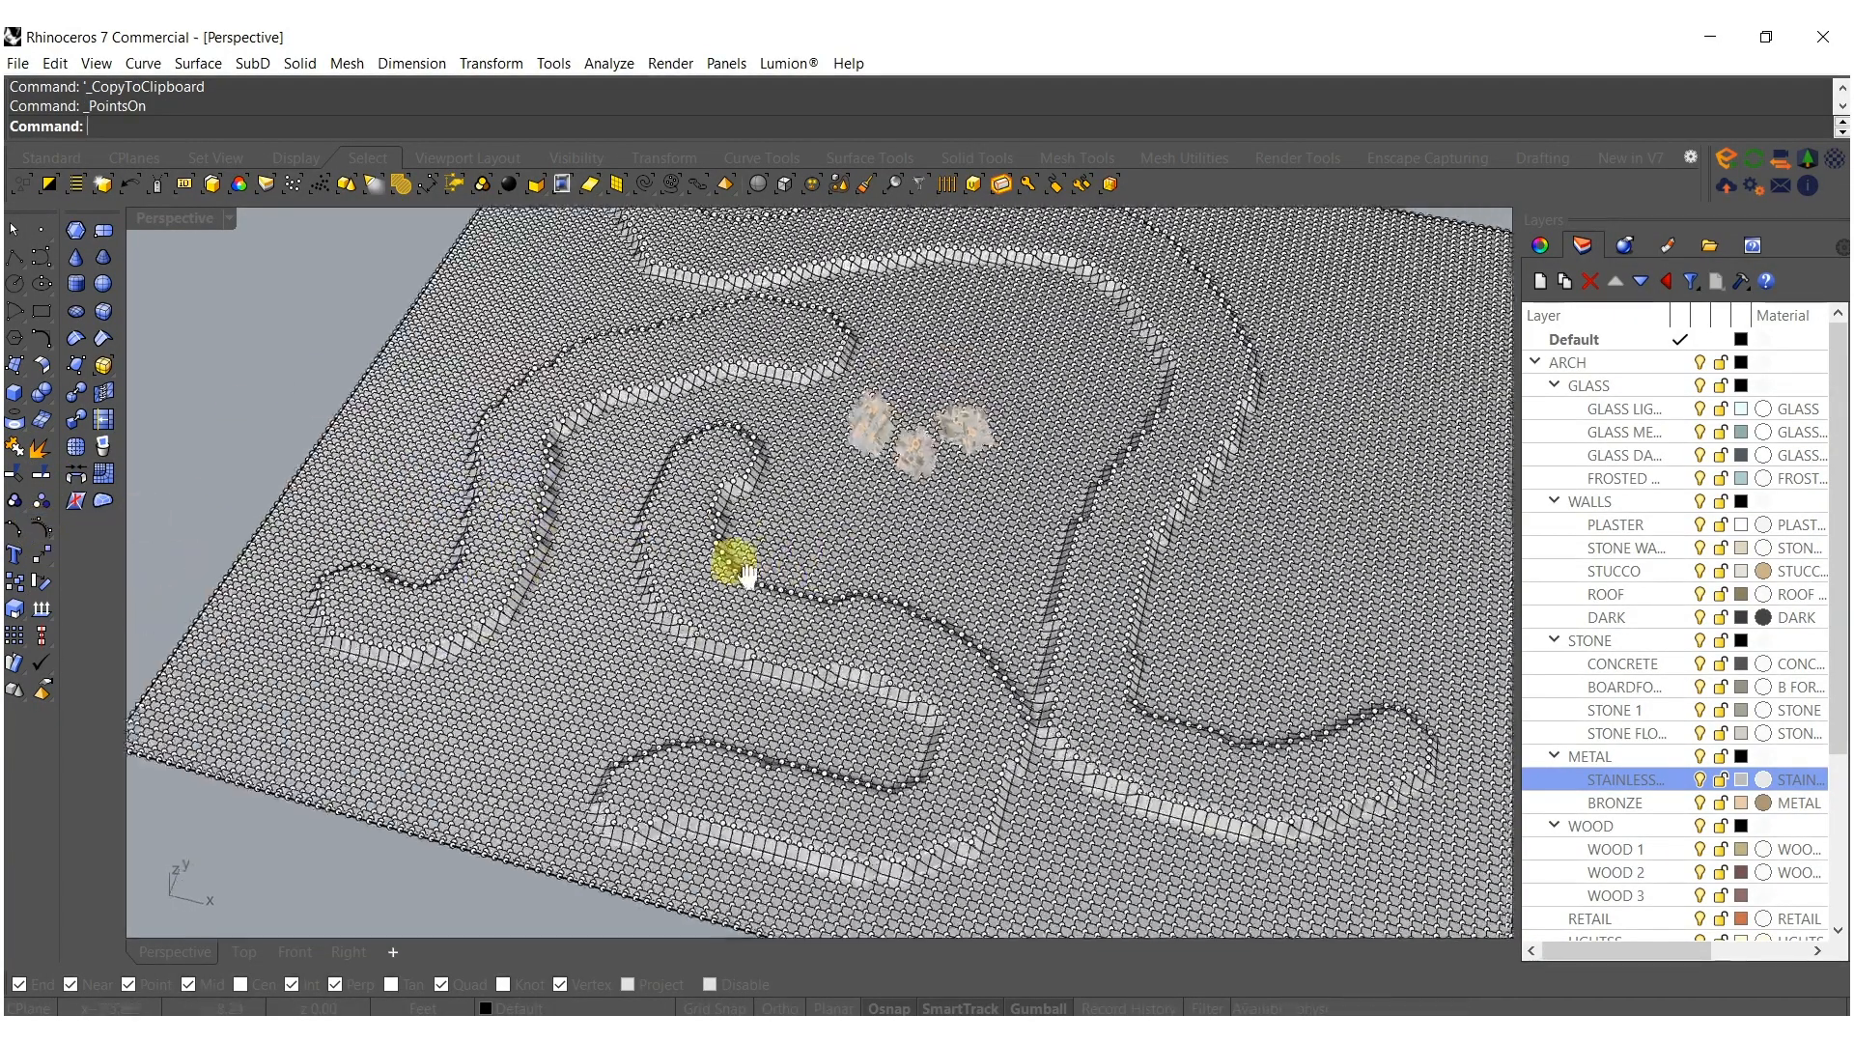
scroll(746, 573, "down", 4)
key("Escape")
Try smoothing the ground surface with a smooth factor of 1 over 100 steps, and undo it.
left_click(786, 566)
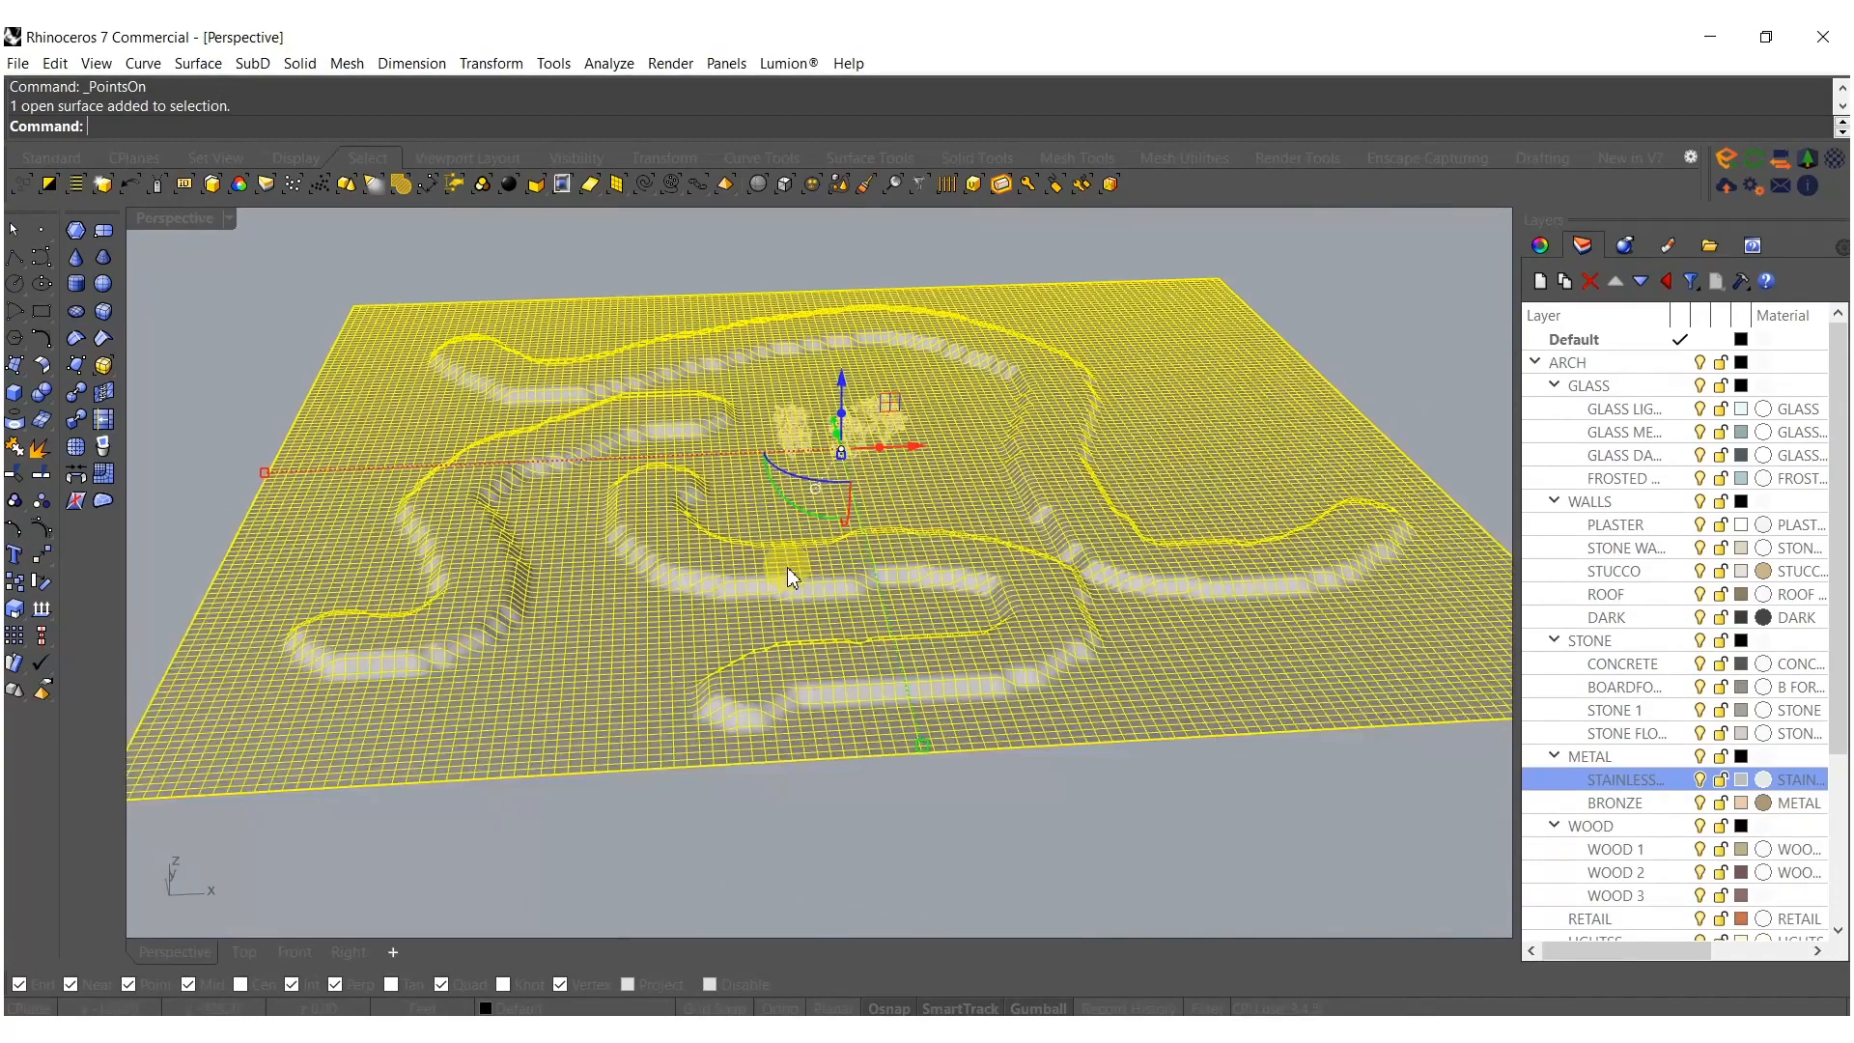
type("Smooth")
key("Return")
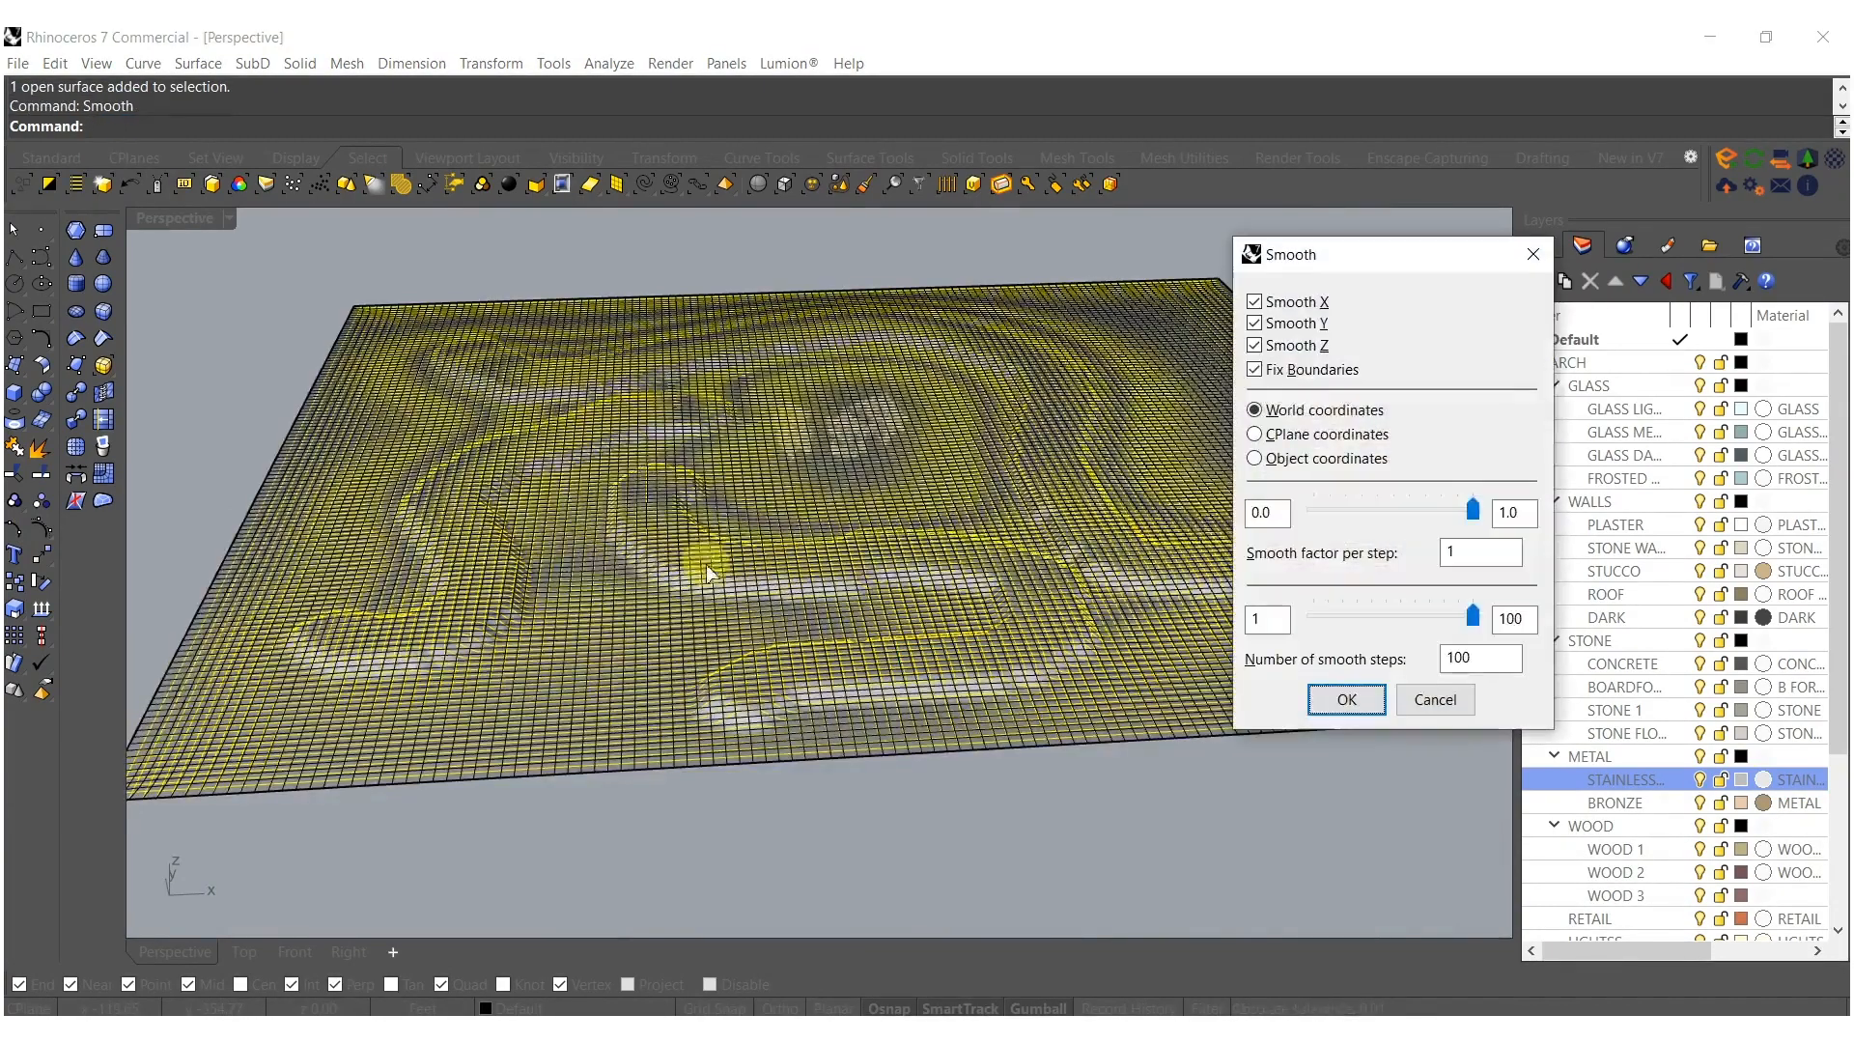
key("Return")
right_click_drag(772, 560, 772, 608)
key("ctrl+z")
Smooth the ridged ground surface with a smooth factor of about 0.19 per step over 100 steps.
key("Return")
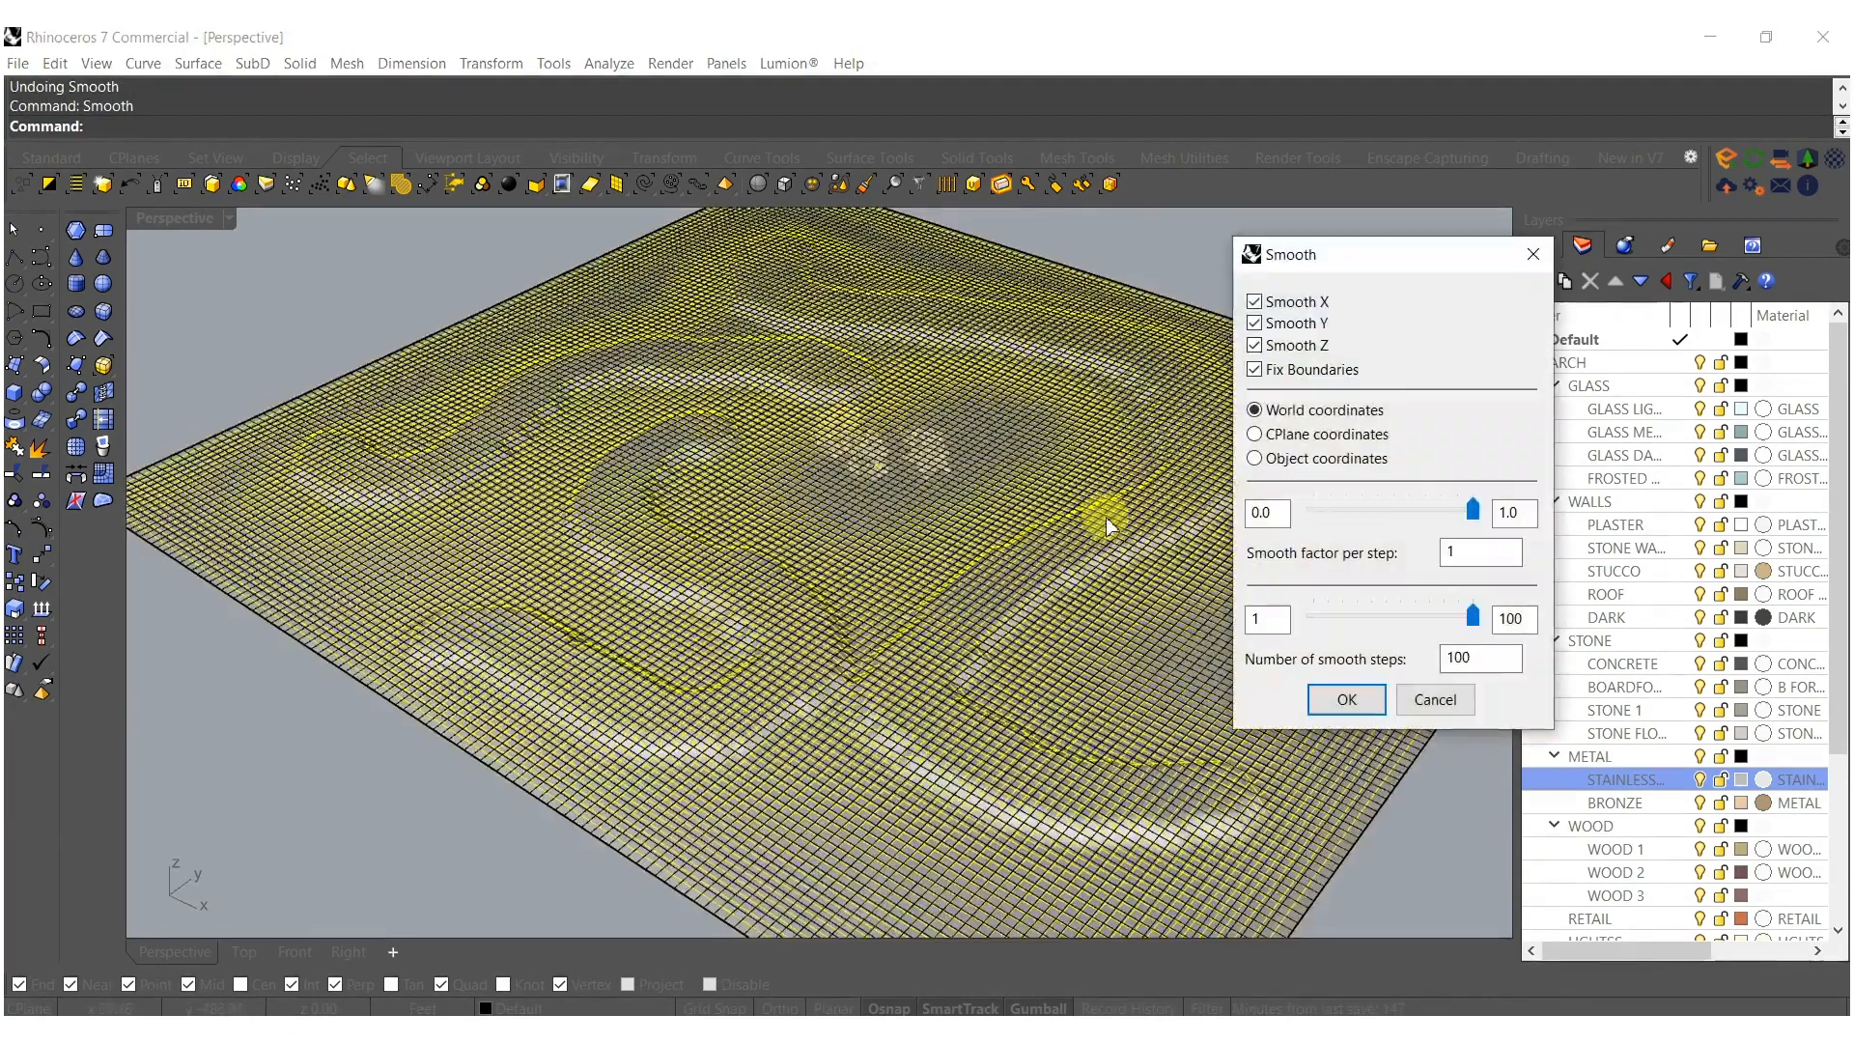
left_click_drag(1457, 520, 1427, 518)
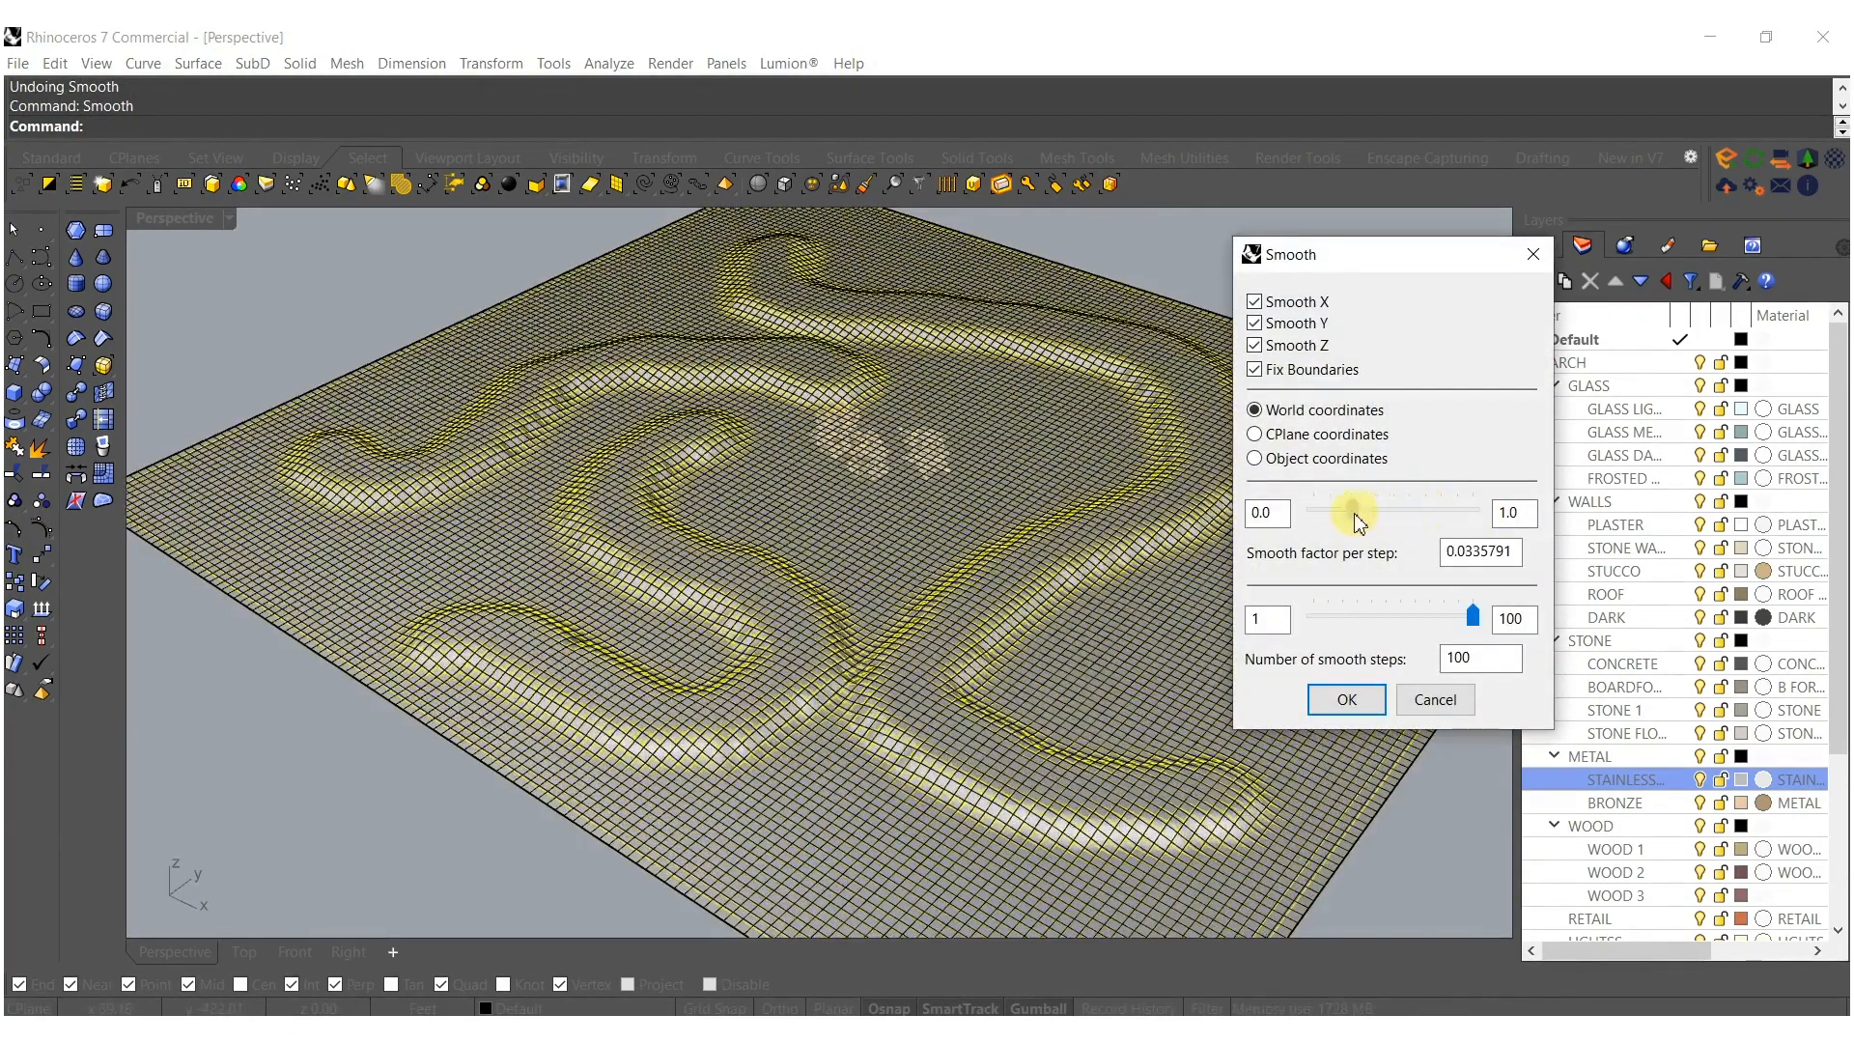
left_click_drag(1417, 521, 1415, 519)
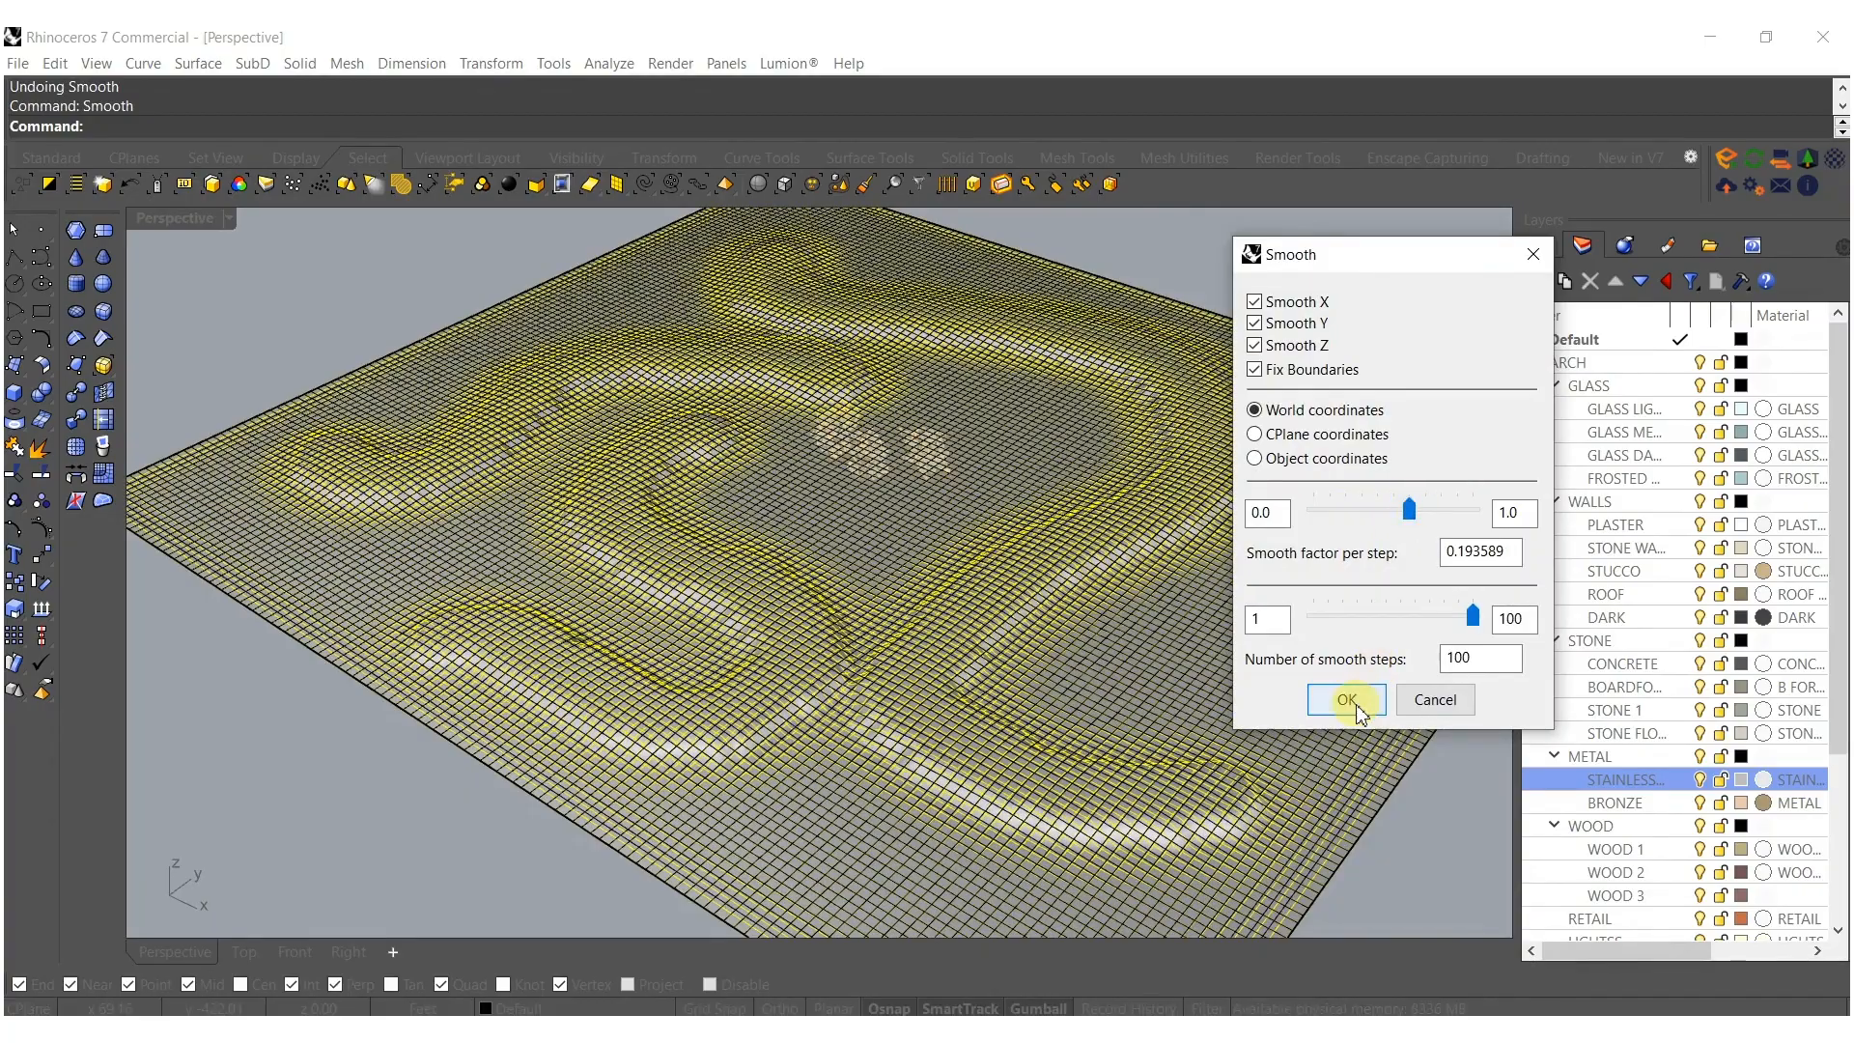
left_click(1356, 709)
Copy the smoothed ground surface to the clipboard.
right_click_drag(1004, 719, 822, 608)
key("Escape")
scroll(820, 544, "down", 6)
left_click(790, 568)
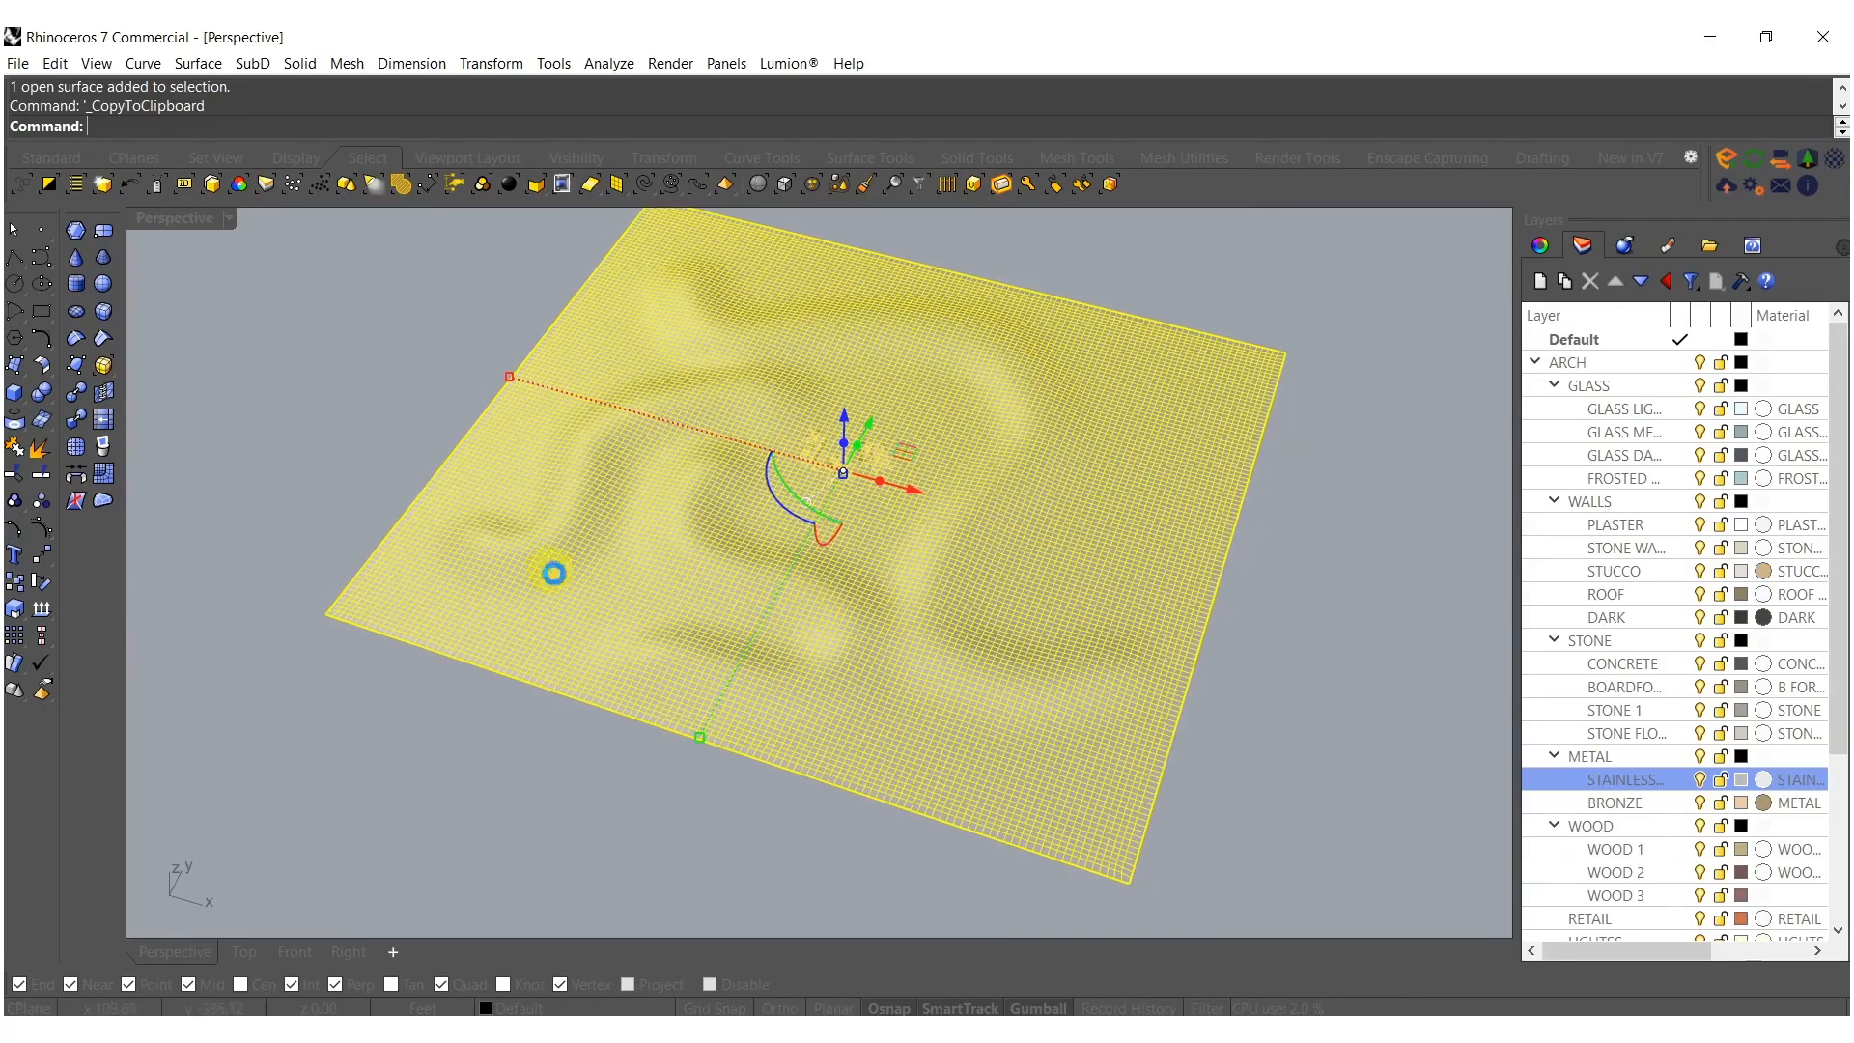
Show the ground surface's control points and brush-select a winding band around the clusters, removing the surface itself from the selection.
left_click(37, 525)
right_click_drag(540, 540, 726, 386)
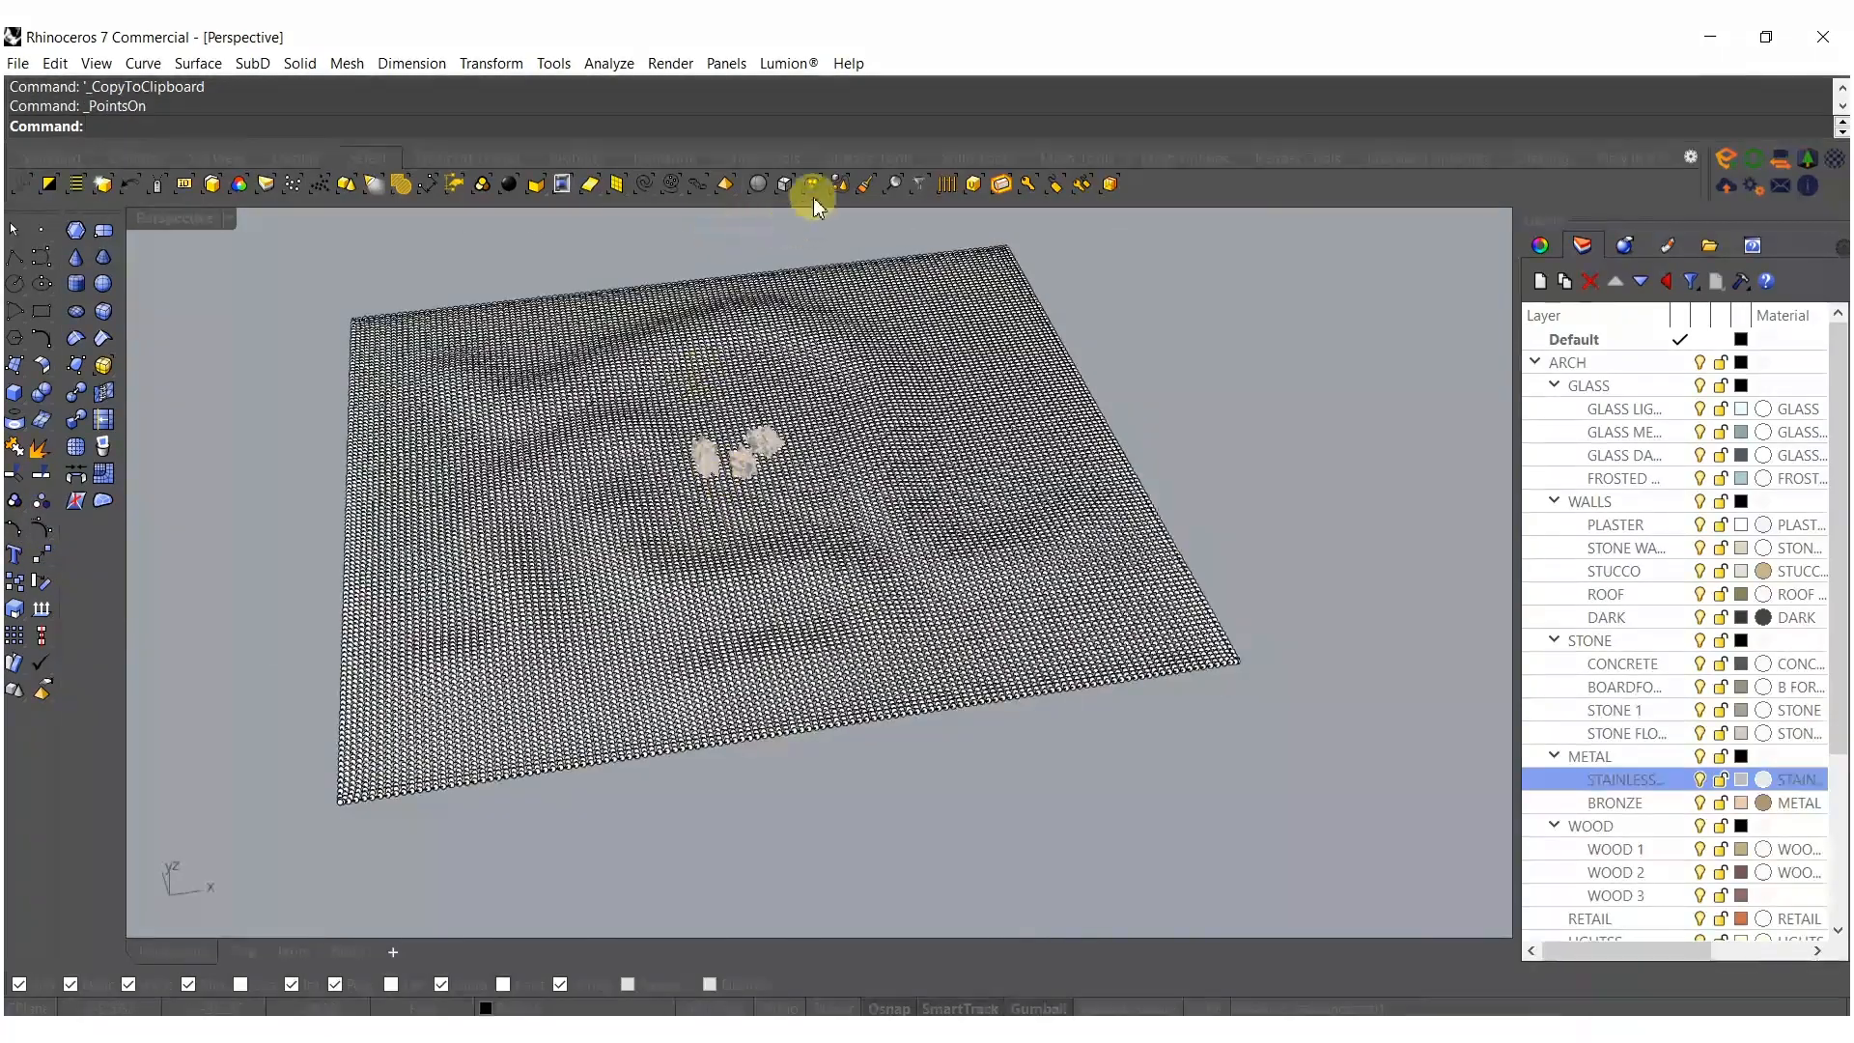
left_click(867, 189)
scroll(773, 579, "up", 3)
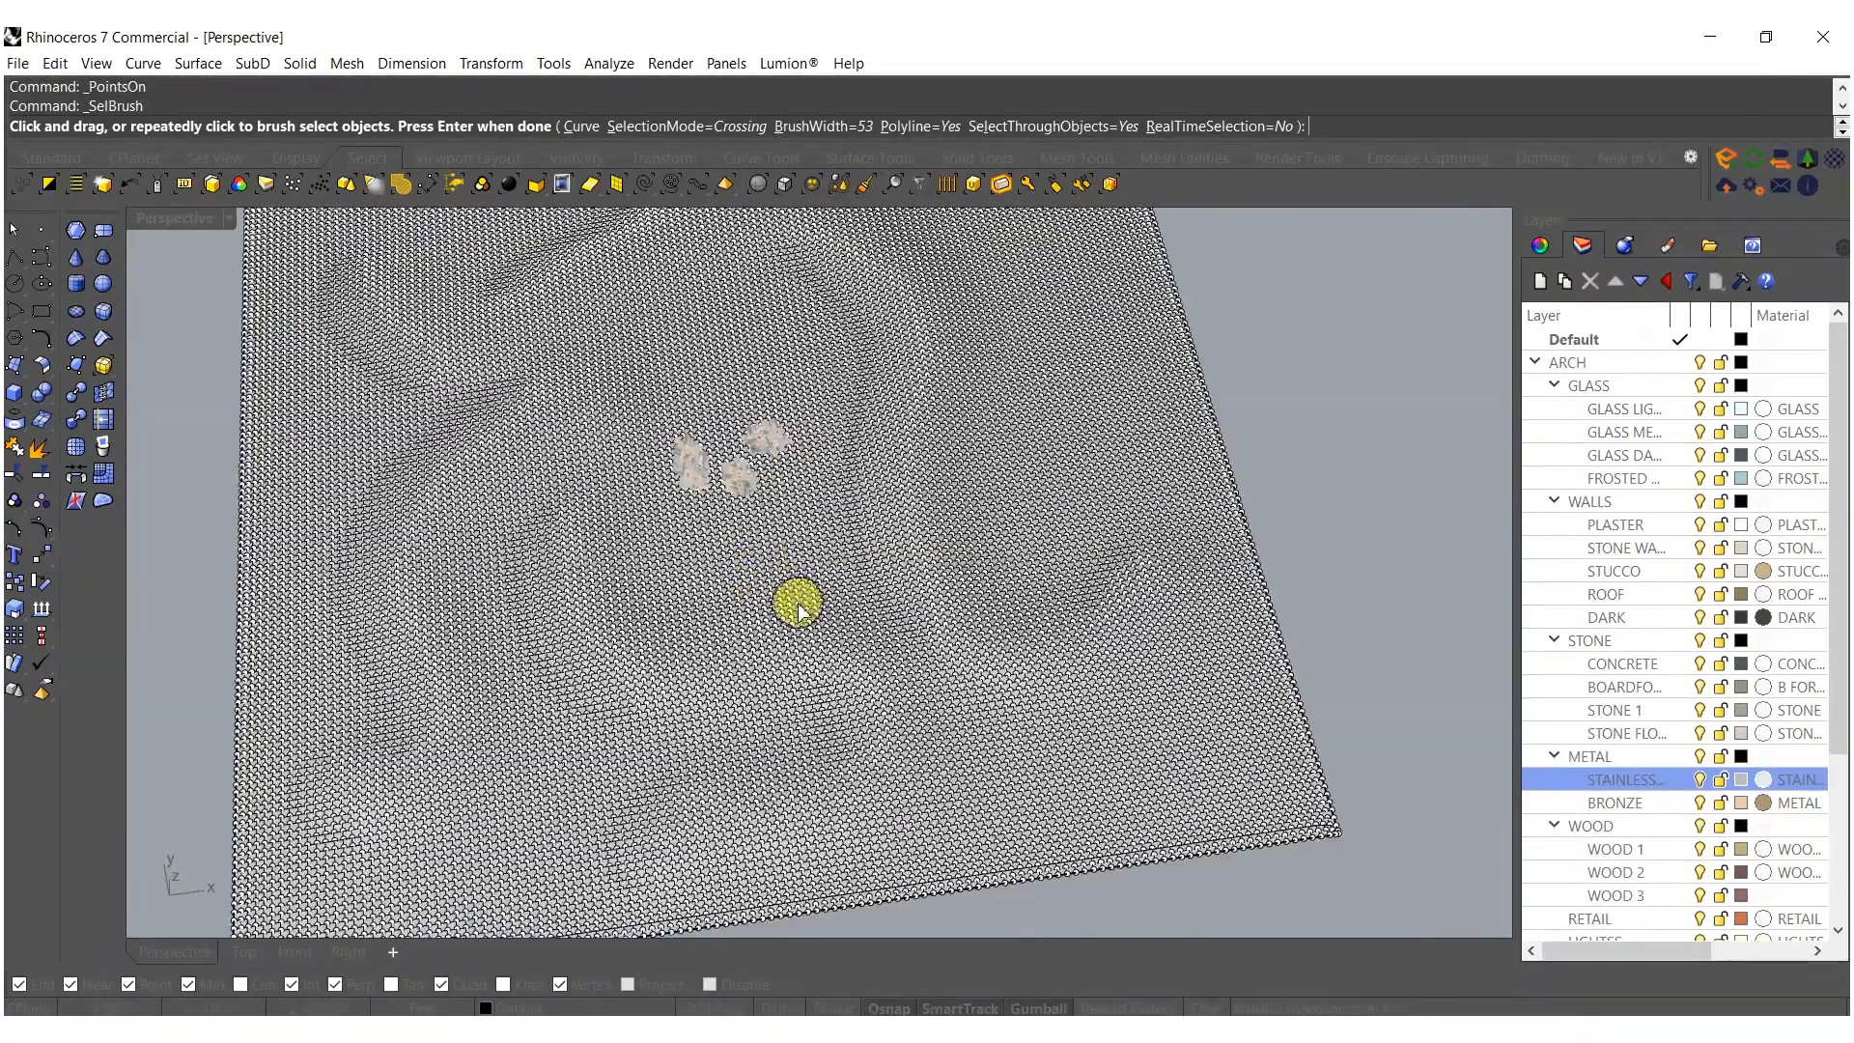
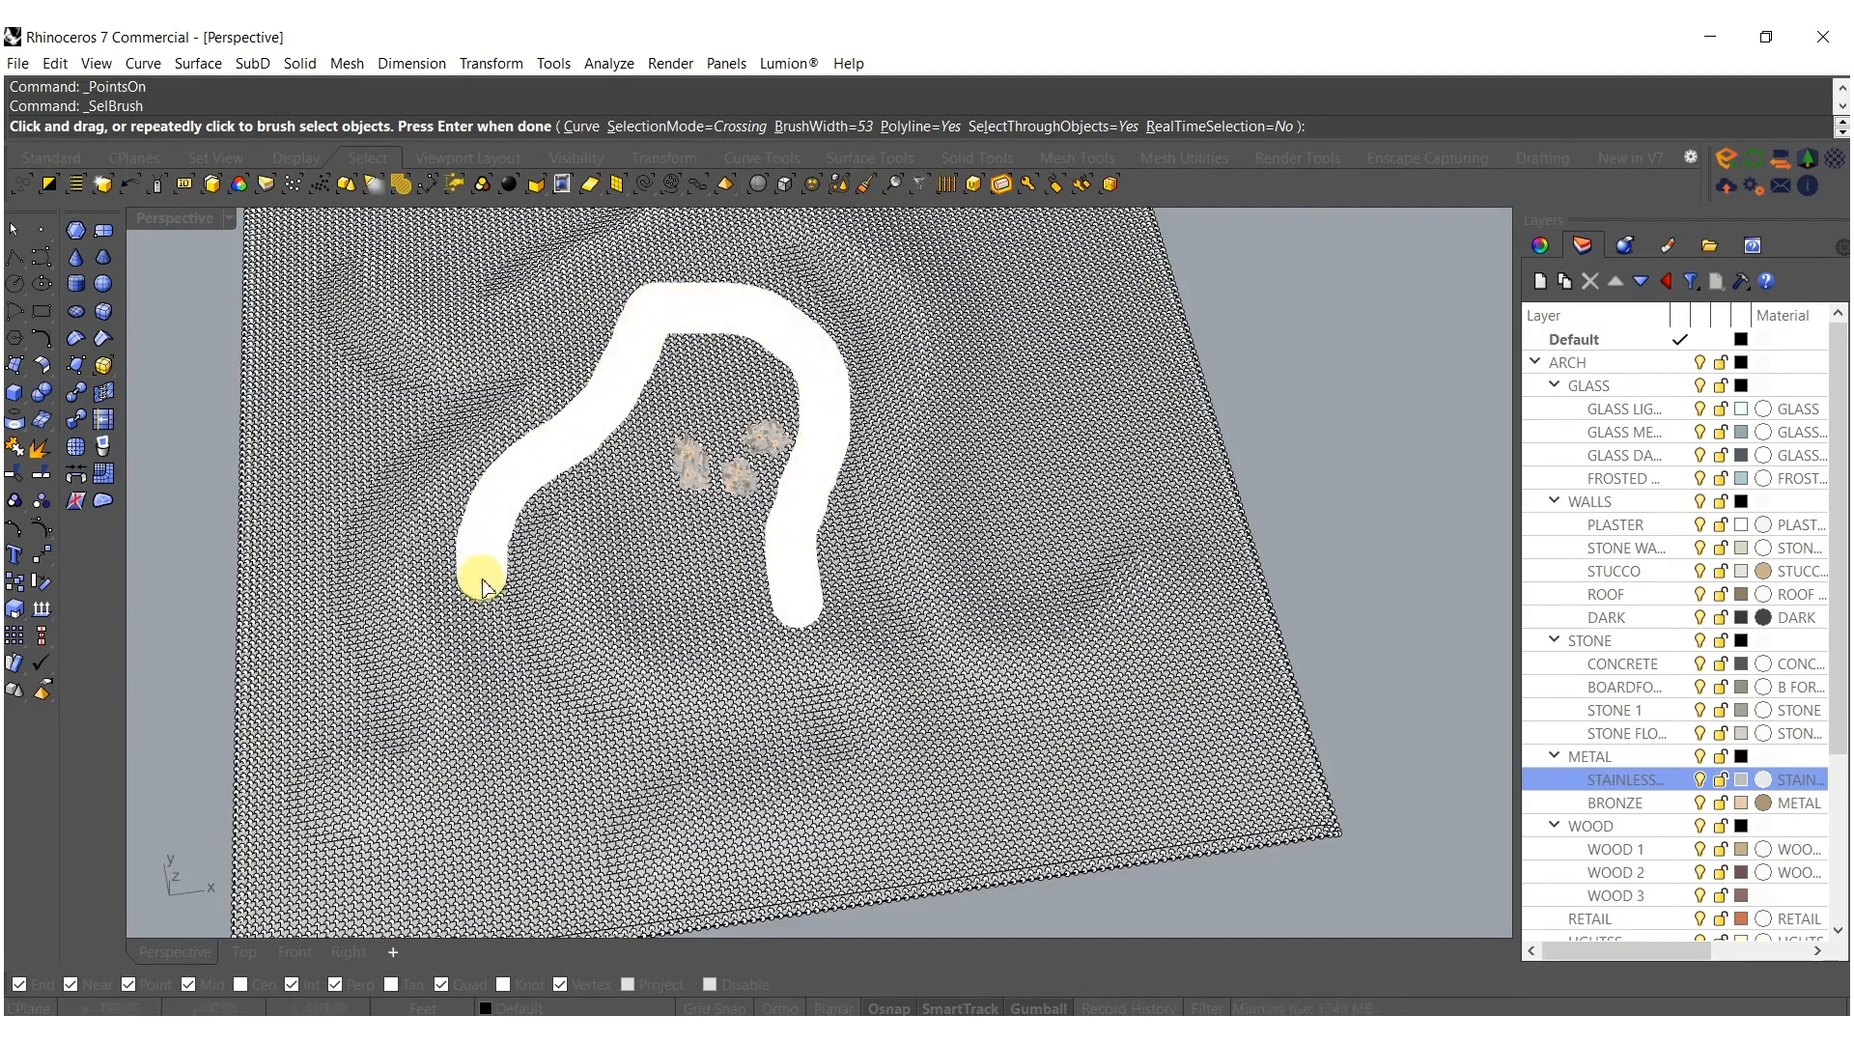
left_click_drag(537, 865, 527, 888)
mouse_move(612, 786)
right_mouse_down()
mouse_move(731, 645)
mouse_move(761, 518)
right_mouse_up()
key("Escape")
left_click(736, 627, "ctrl")
Shift the selected band of control points slightly along Z to reshape the ground around the clusters, and turn the control points off.
scroll(673, 468, "up", 8)
left_click_drag(621, 390, 625, 405)
right_click_drag(782, 386, 774, 429)
right_click_drag(899, 454, 800, 427)
key("Escape")
scroll(848, 440, "down", 7)
scroll(861, 410, "up", 6)
right_click_drag(915, 424, 790, 556)
scroll(894, 554, "down", 7)
scroll(789, 556, "up", 3)
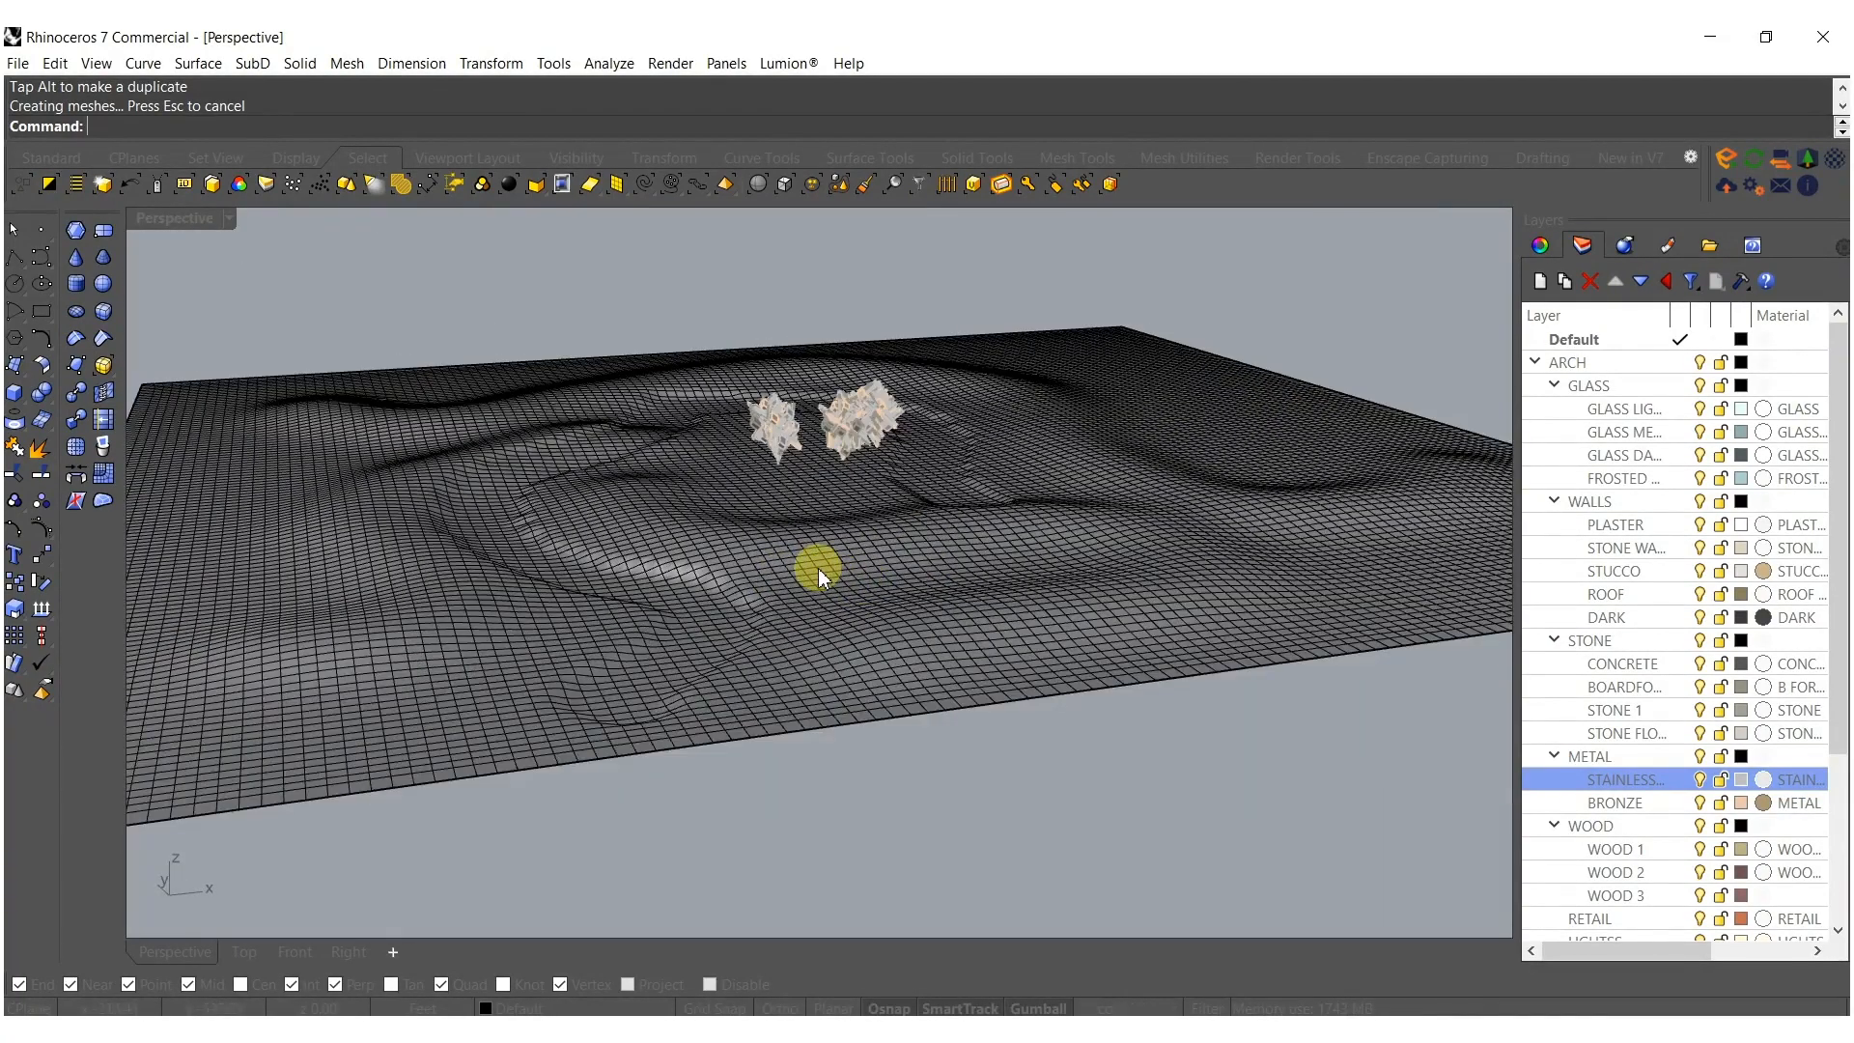
Paste the copied smoothed surface in place over the reshaped ground.
right_click_drag(819, 575, 752, 577)
left_click(755, 573)
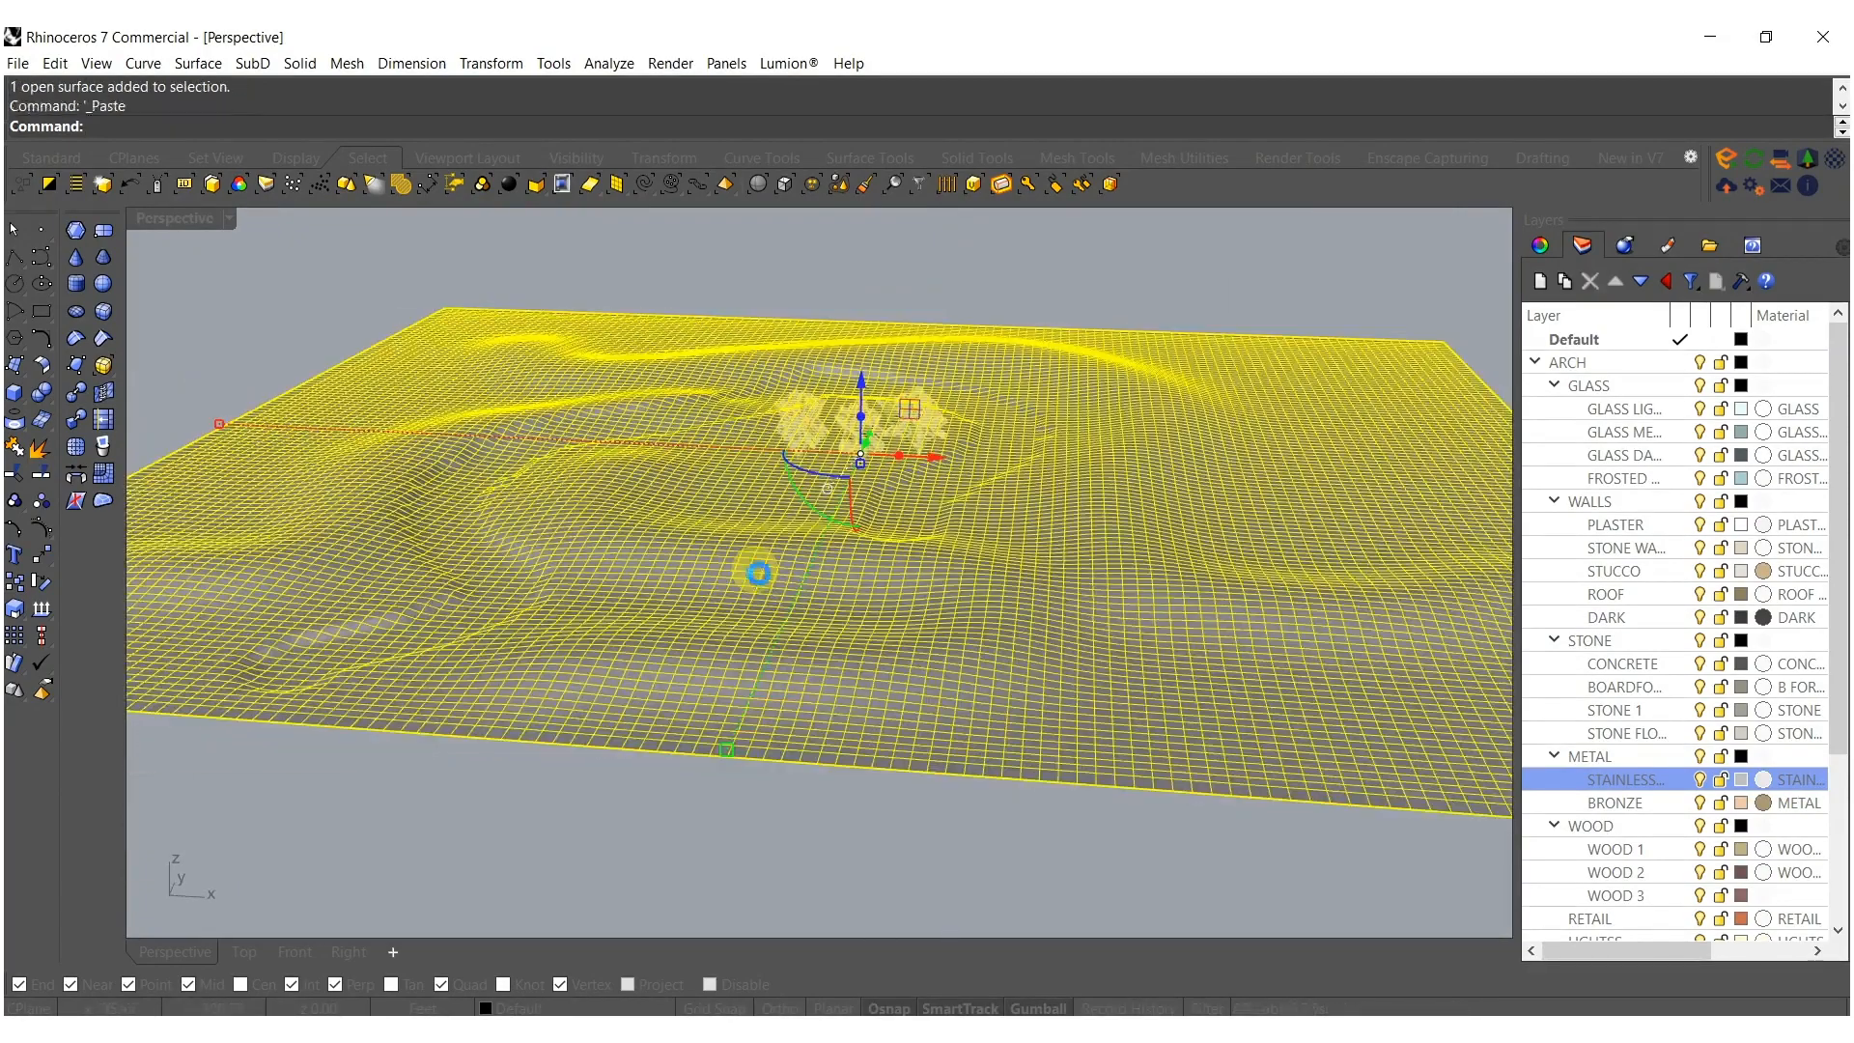
key("Escape")
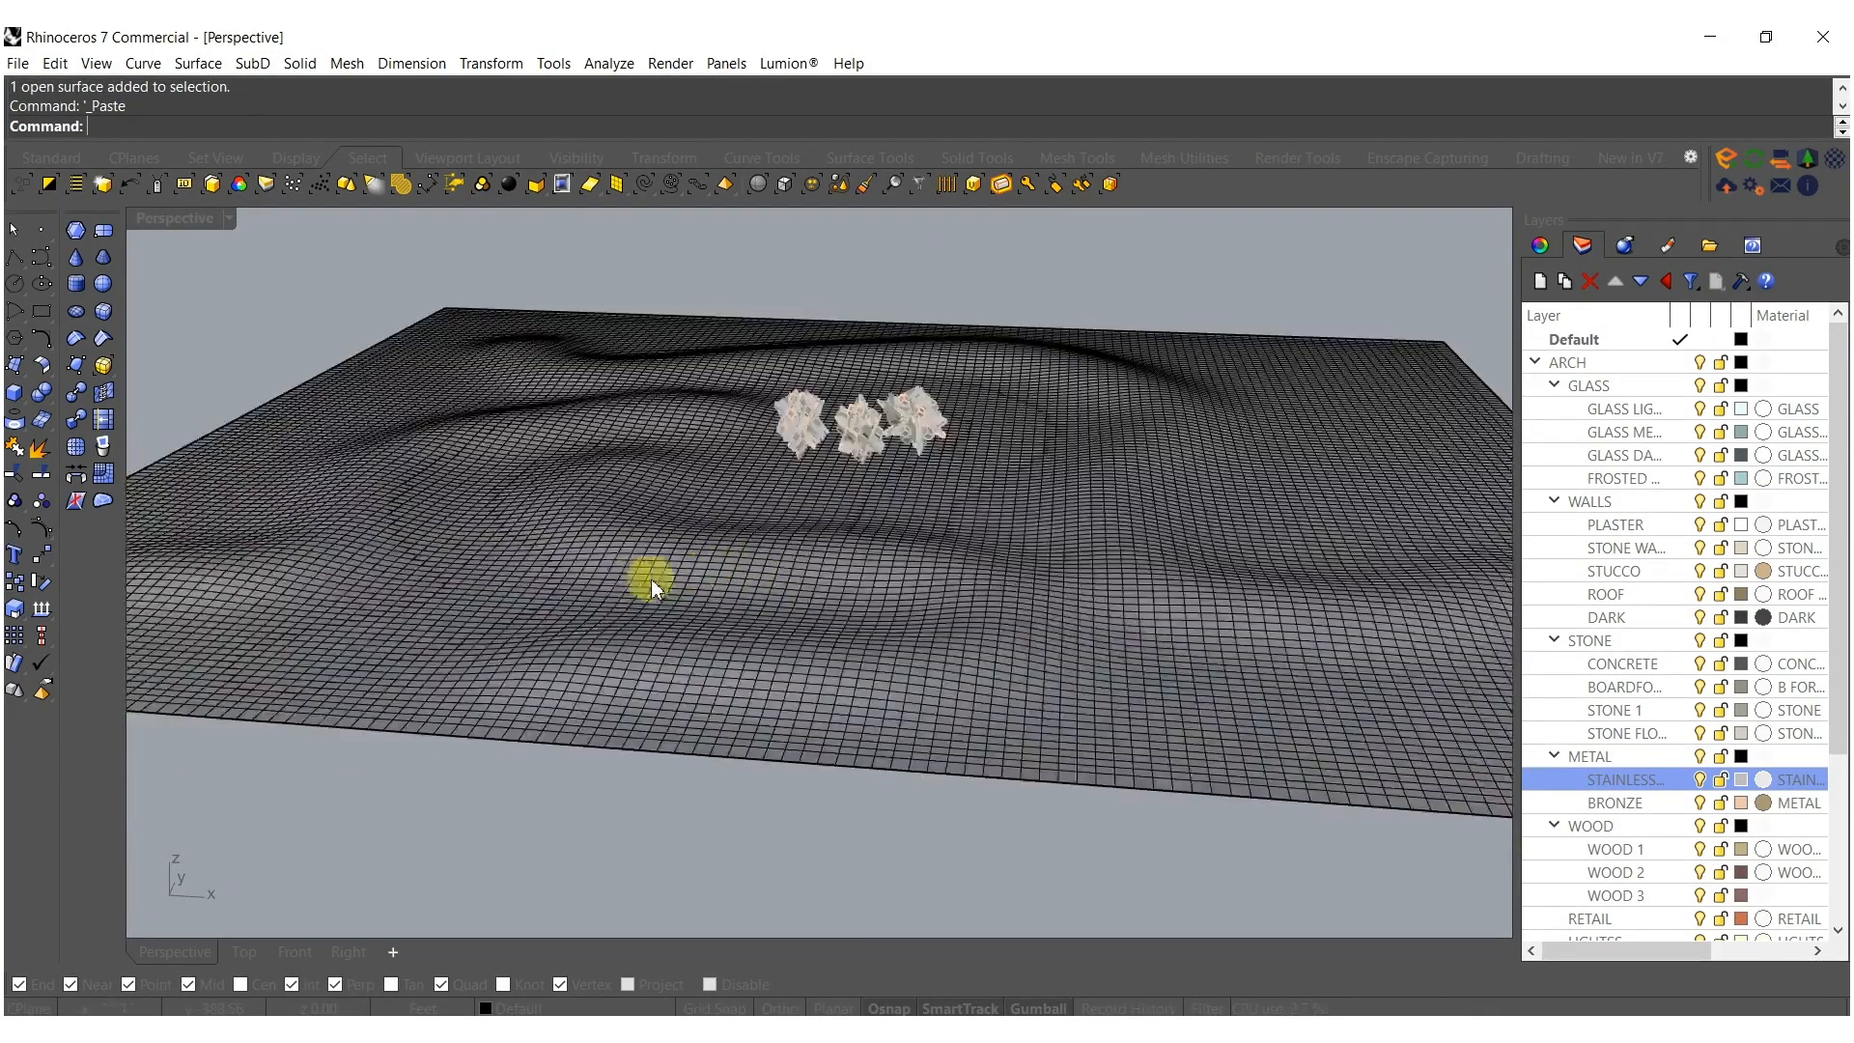
Try scaling one of the overlapping ground surfaces vertically to exaggerate its ridges, and undo the scaling.
left_click(501, 603)
right_click_drag(569, 606, 675, 556)
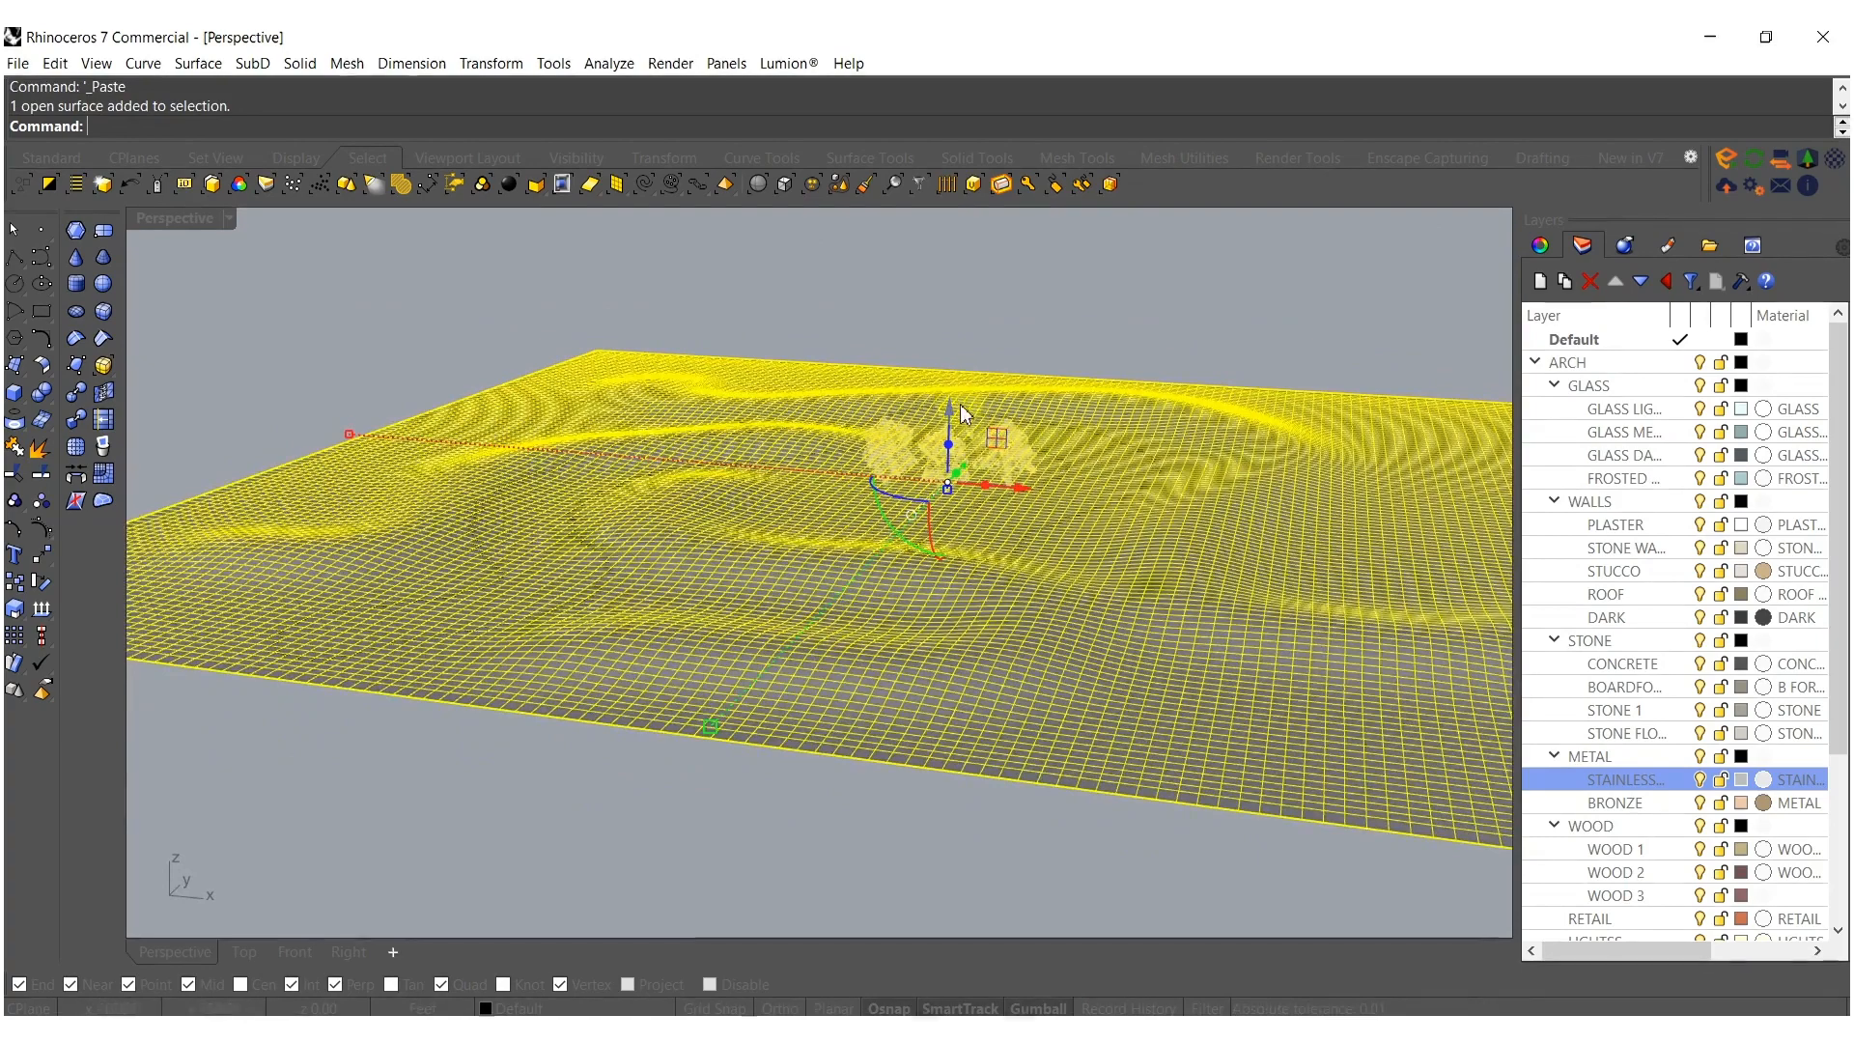
left_click_drag(947, 490, 948, 499)
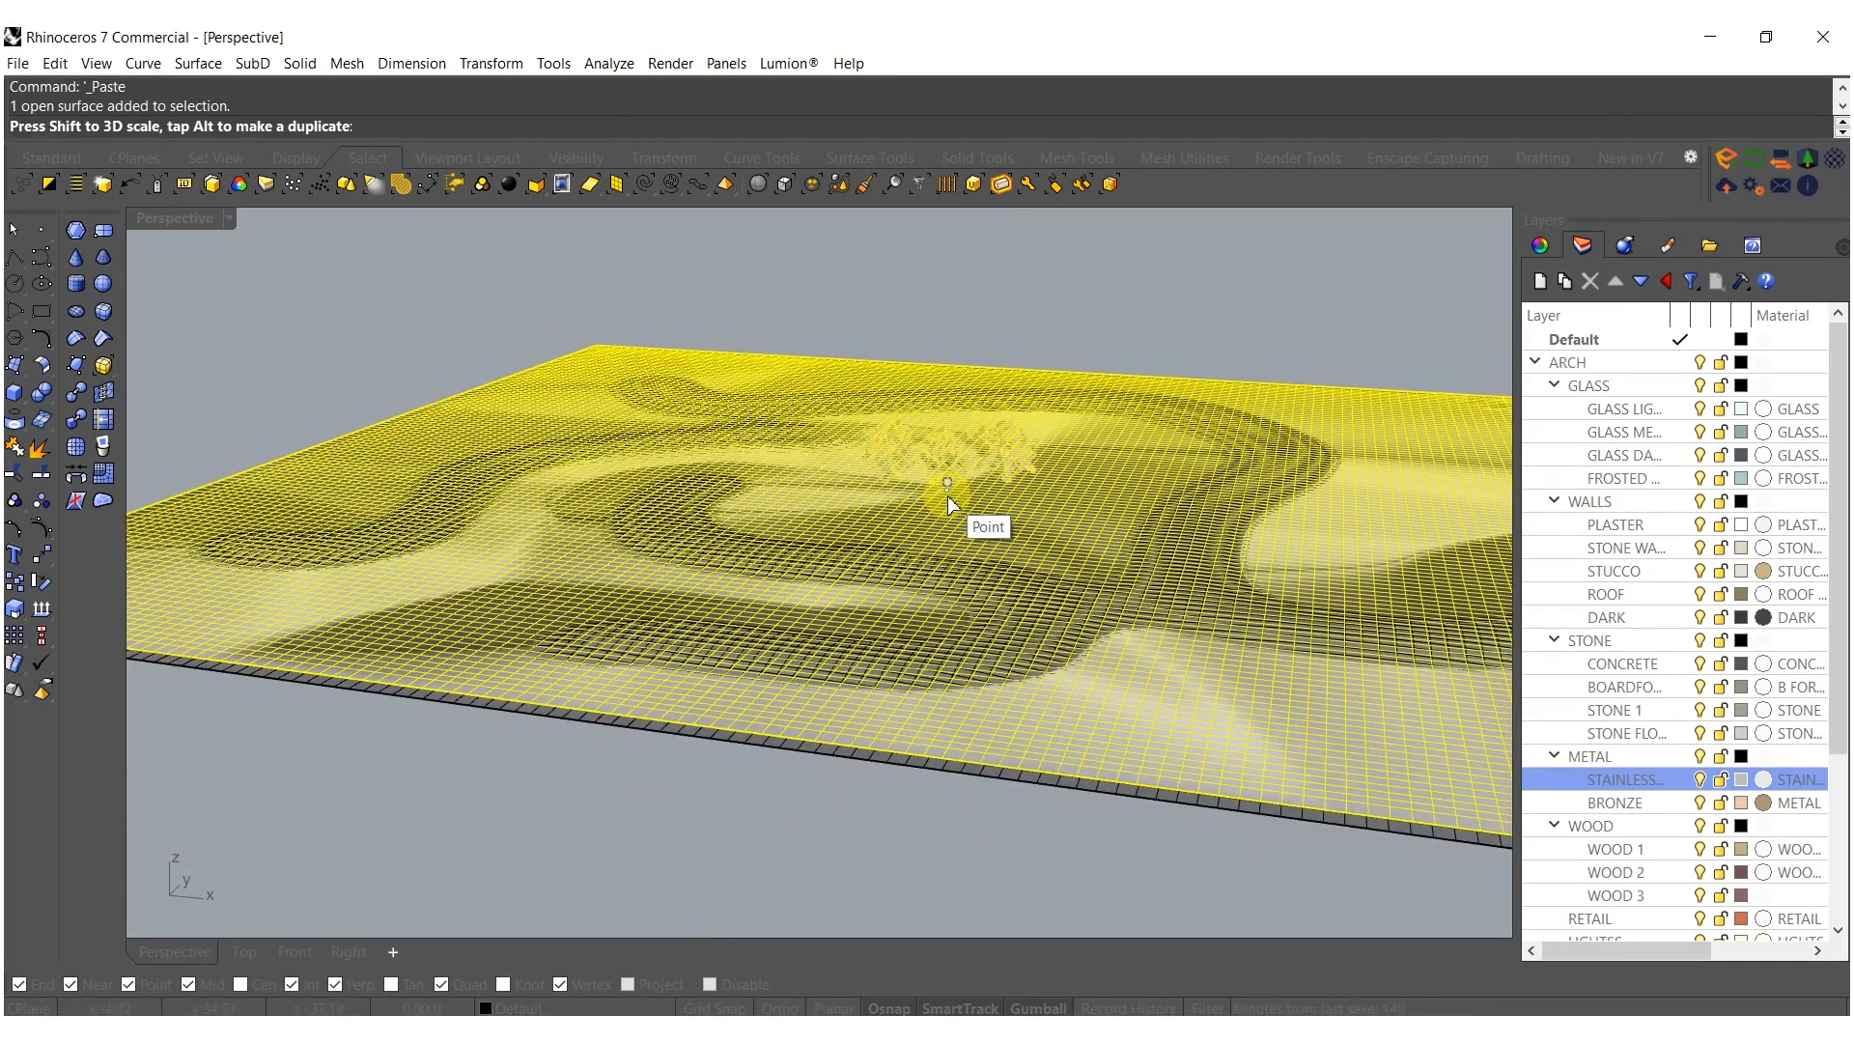
left_click_drag(950, 502, 951, 503)
mouse_move(843, 535)
right_mouse_down()
mouse_move(896, 535)
mouse_move(866, 554)
right_mouse_up()
key("Escape")
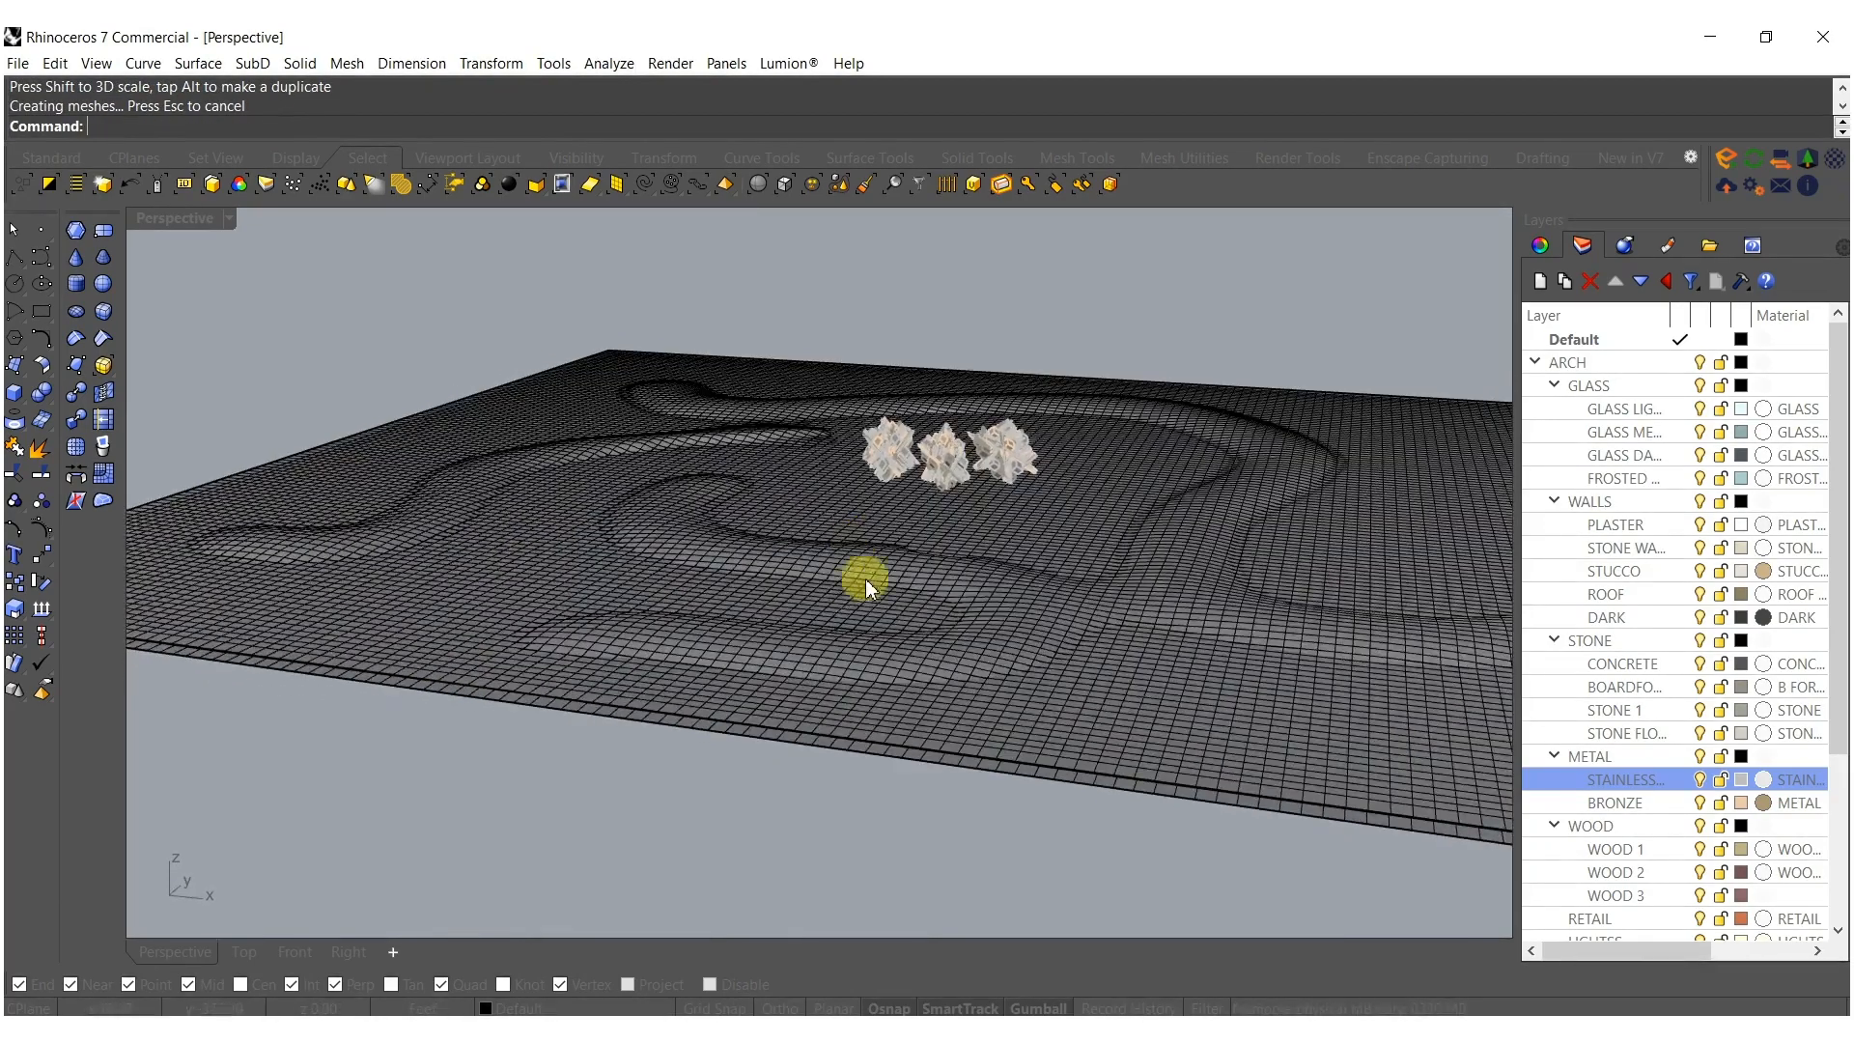
key("ctrl+z")
Scale the ground surface vertically so its ridges rise above the other terrain surface.
left_click_drag(952, 494, 949, 508)
left_click(568, 836)
right_click_drag(759, 649, 703, 639)
Assign the vertically scaled ground surface to the GRASS layer.
left_click(859, 535)
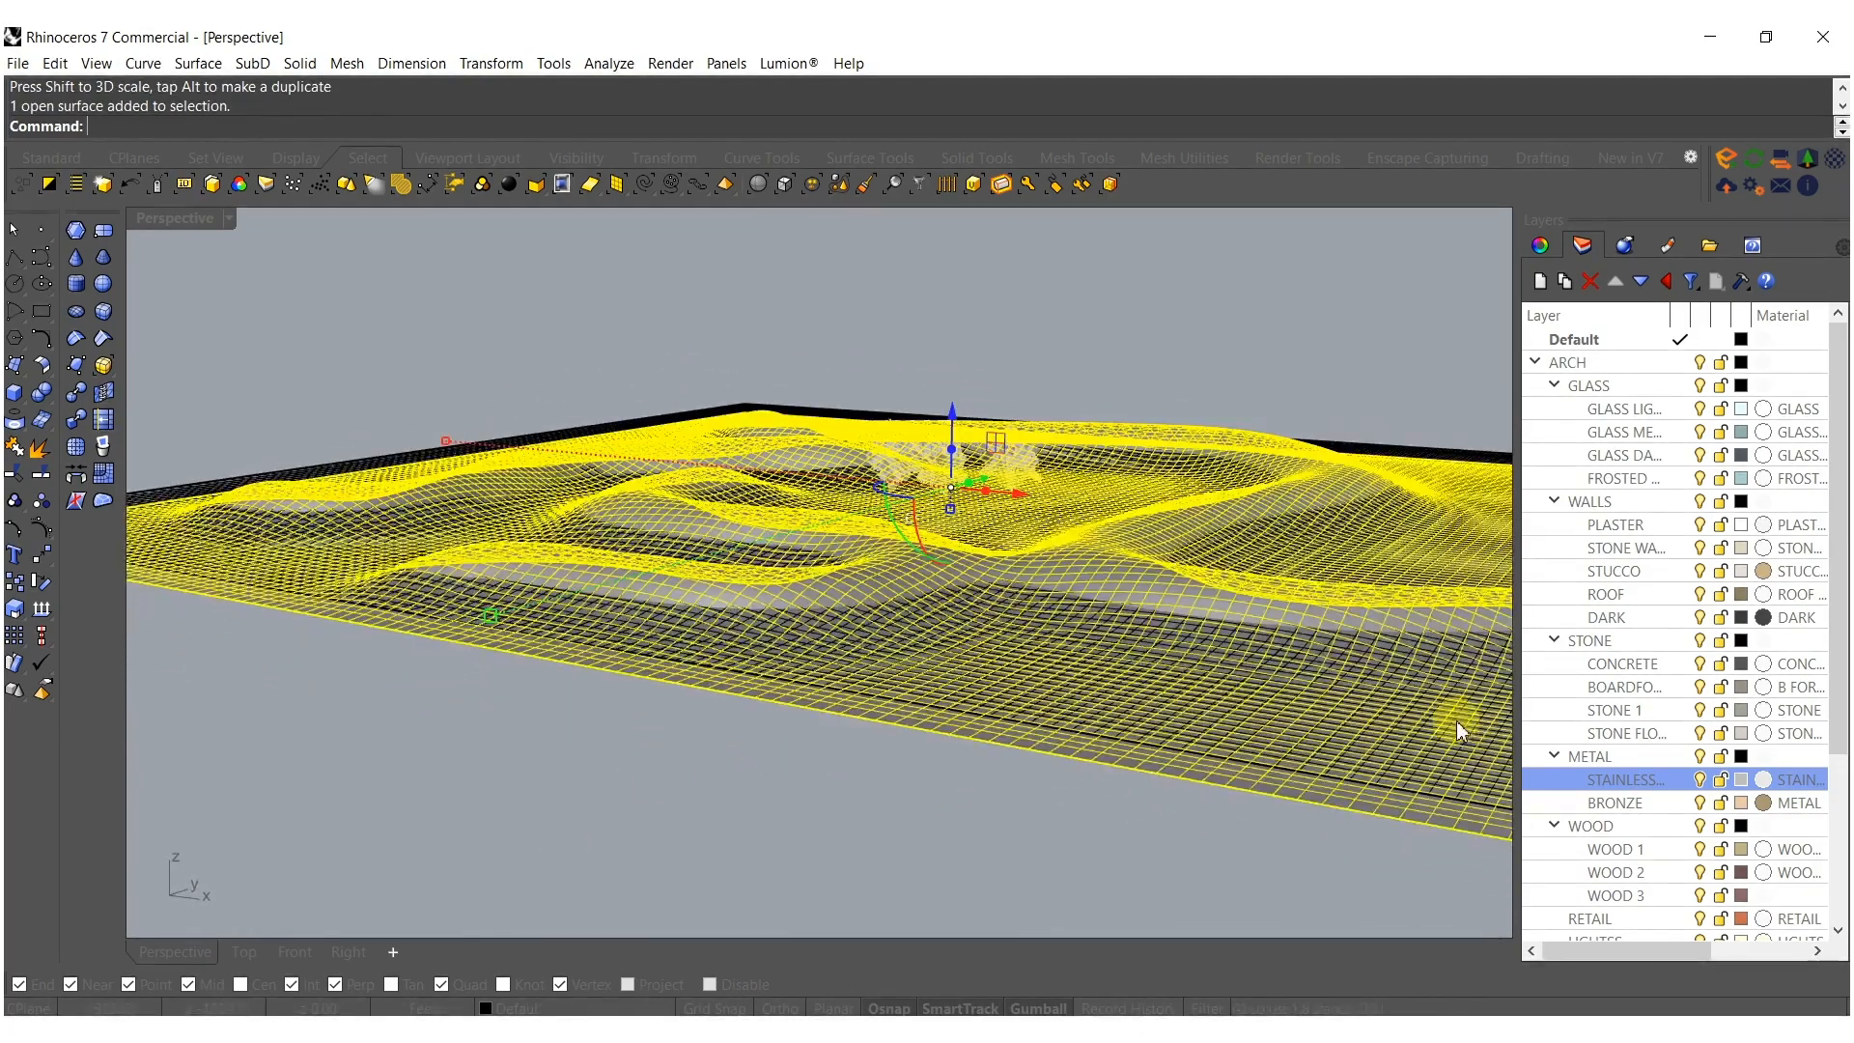
scroll(1641, 868, "down", 1)
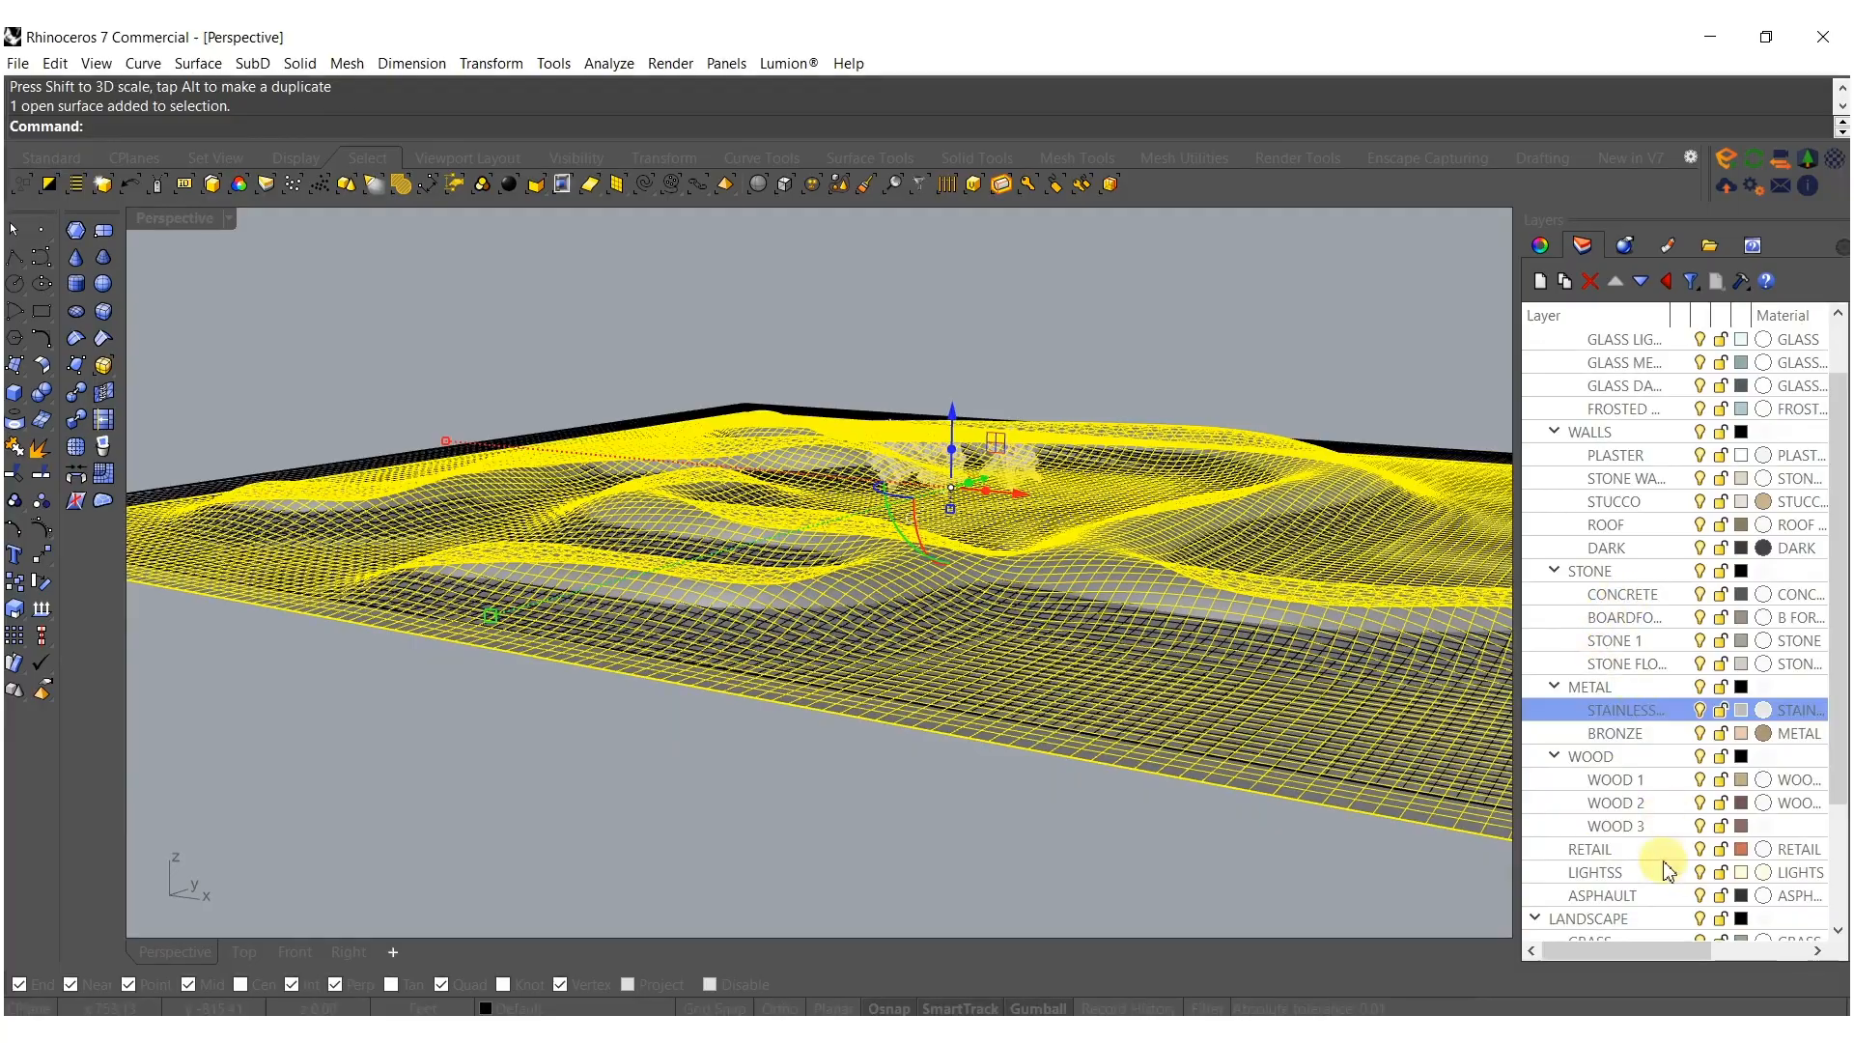
scroll(1667, 868, "down", 2)
right_click(1603, 806)
left_click(1487, 708)
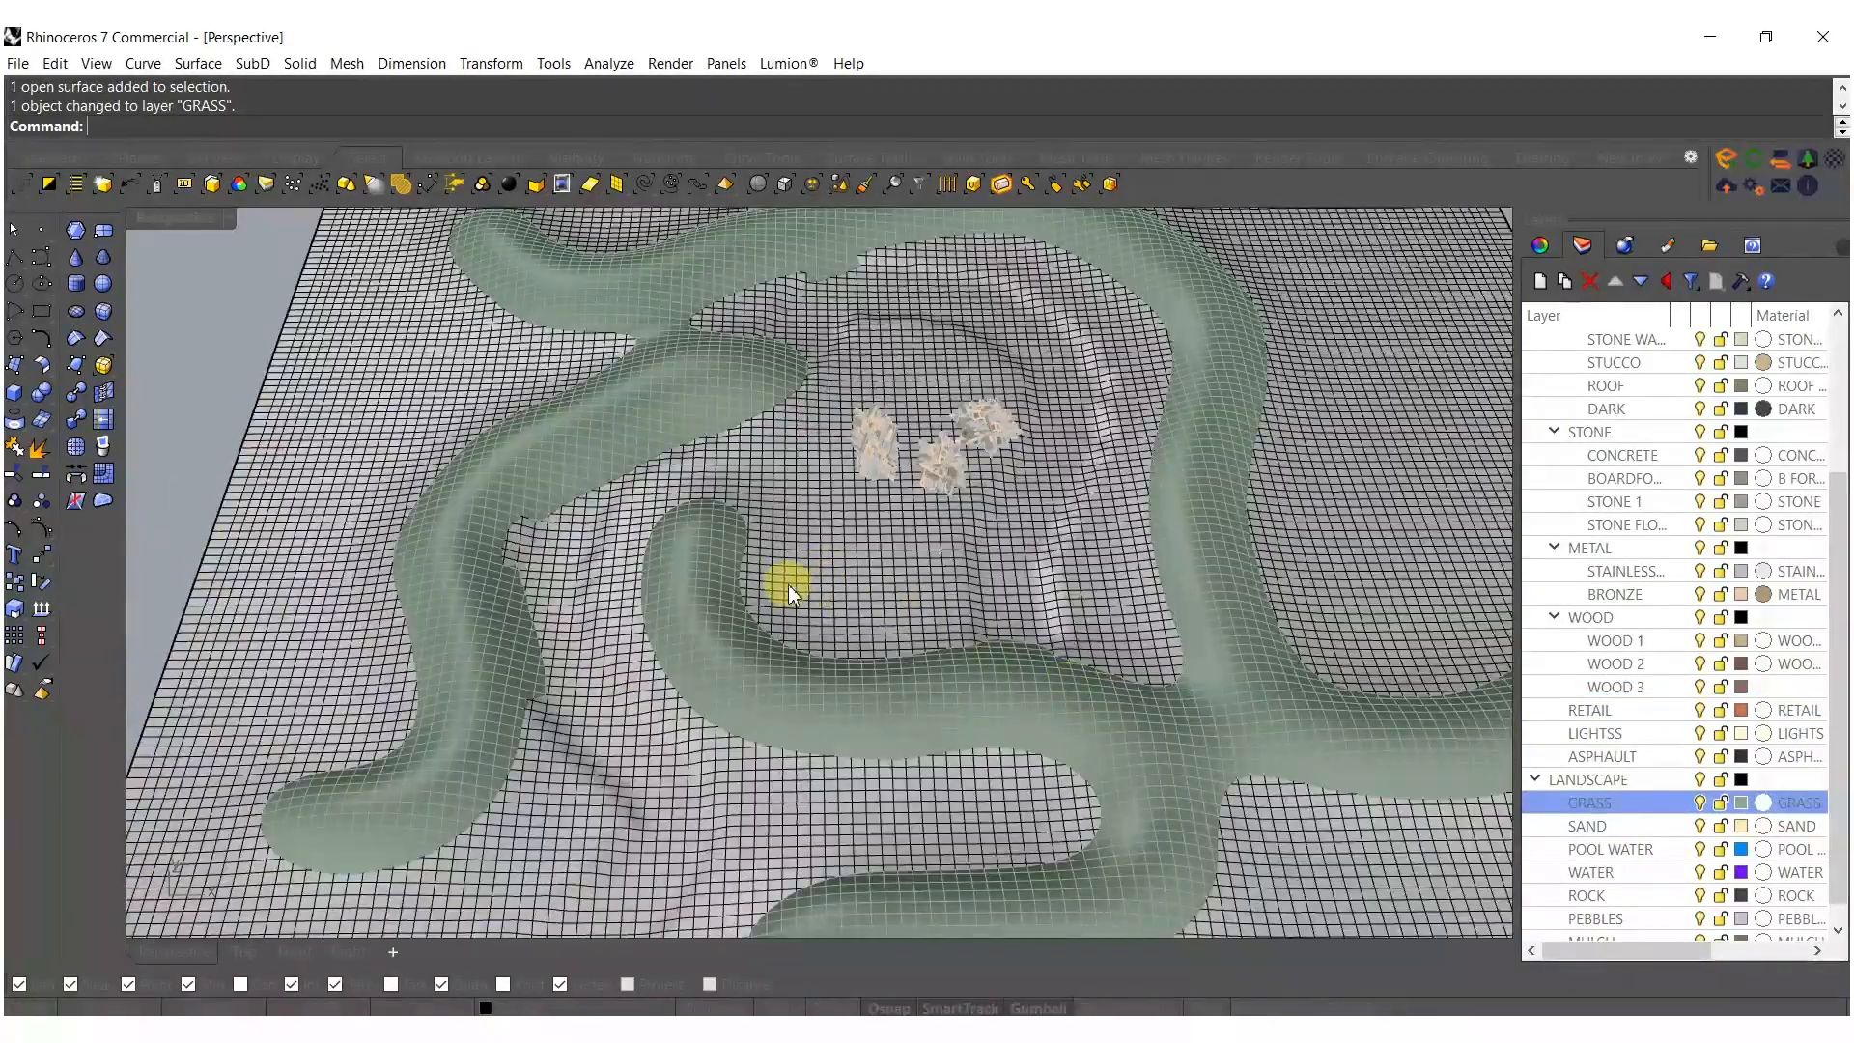
Select the grass terrain surface and move it slightly relative to the clusters.
right_click_drag(788, 583, 1137, 565)
left_click(1137, 564)
scroll(1157, 575, "up", 3)
left_click_drag(1150, 593, 1189, 605)
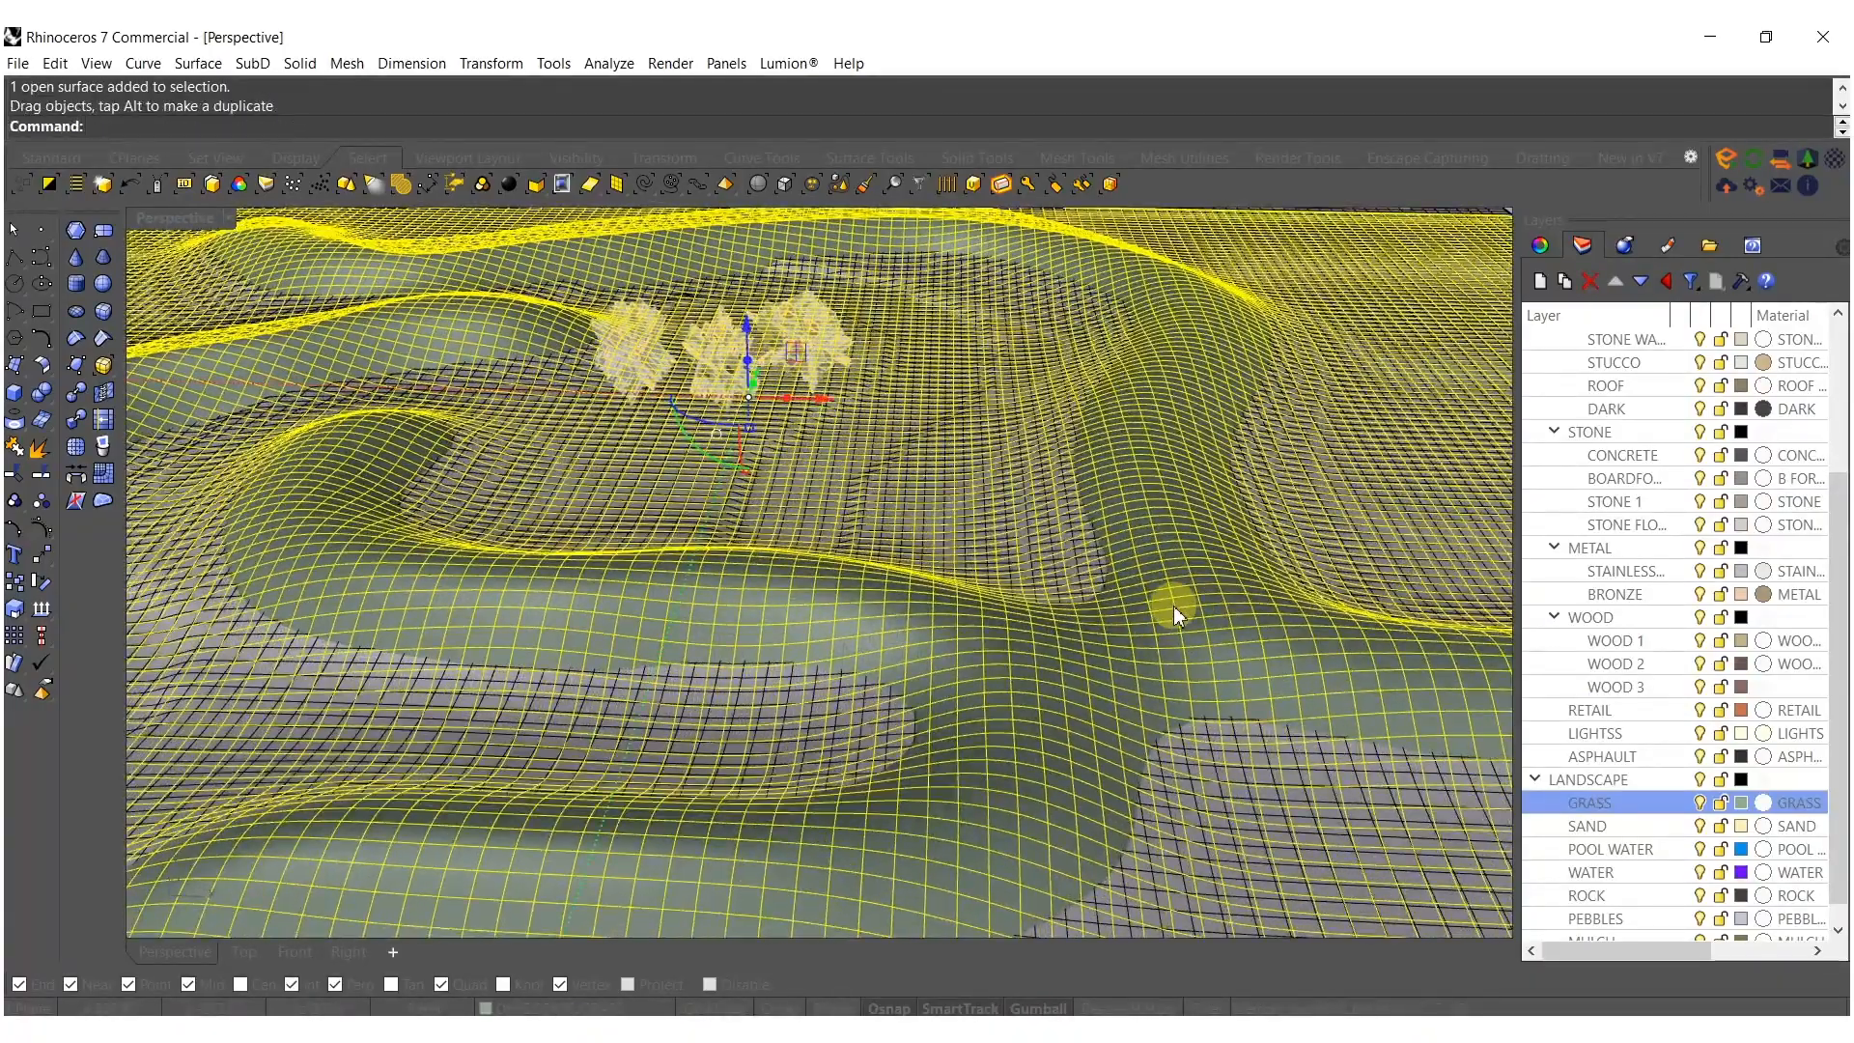
Smooth the selected terrain surface with the Smooth command and clear the selection.
key("Return")
key("Return")
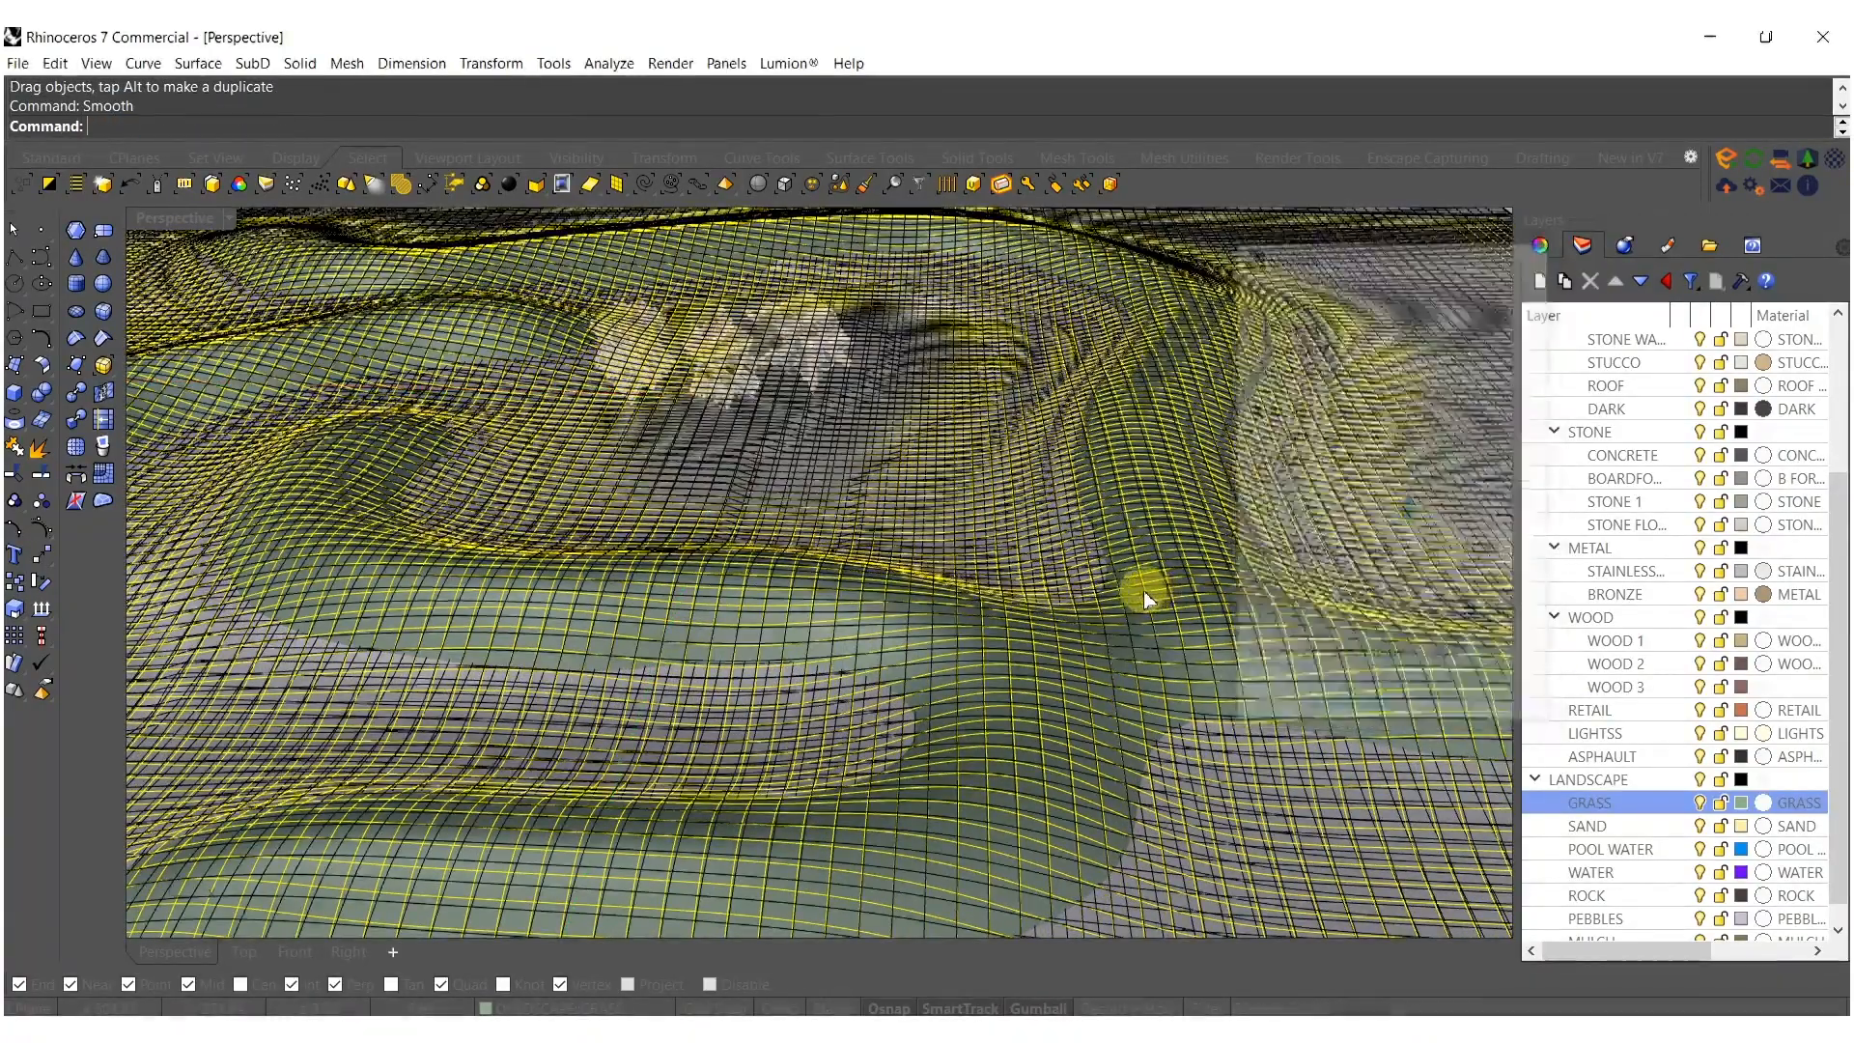
right_click_drag(1128, 588, 993, 581)
key("Escape")
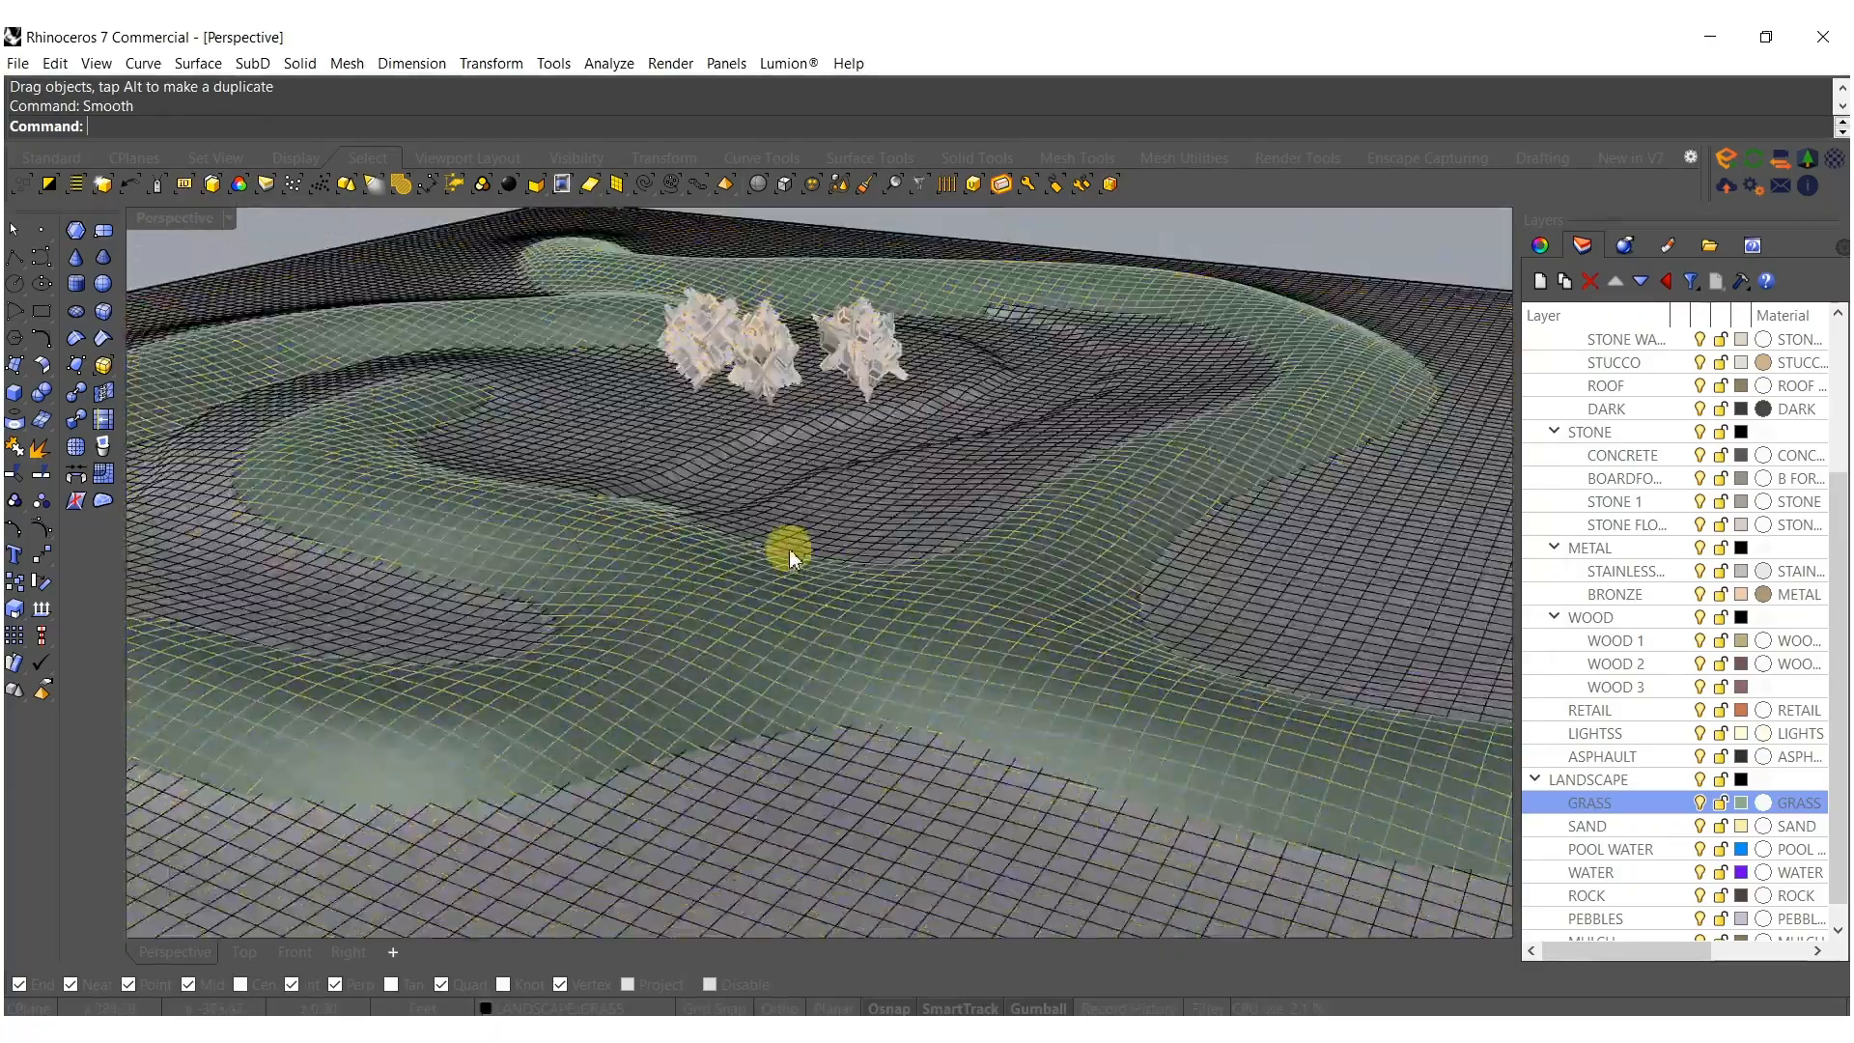
Move the gray upper terrain surface to the SAND layer.
right_click_drag(790, 558, 901, 524)
left_click(1328, 665)
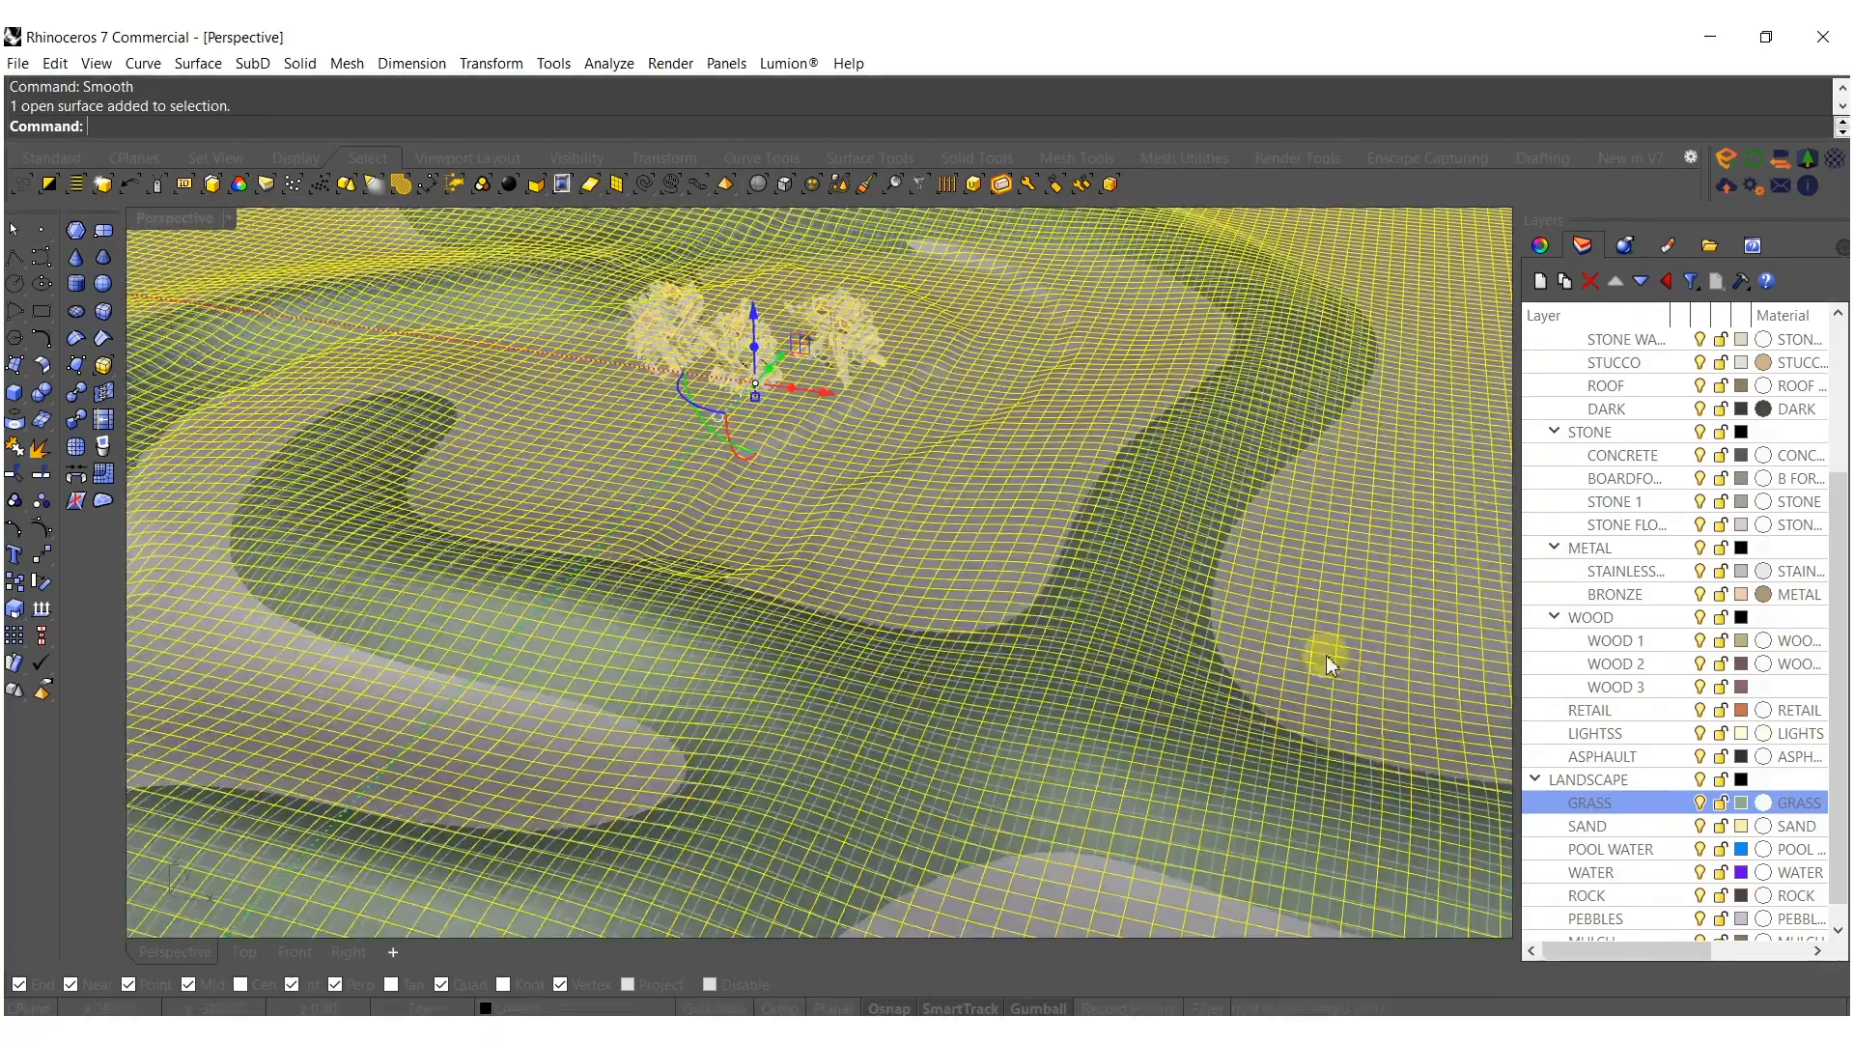
right_click(1615, 831)
left_click(1631, 726)
Create a flat rectangular plane surface spanning the terrain from one corner to the opposite corner.
right_click_drag(900, 519, 678, 637)
scroll(852, 637, "up", 3)
scroll(852, 635, "down", 3)
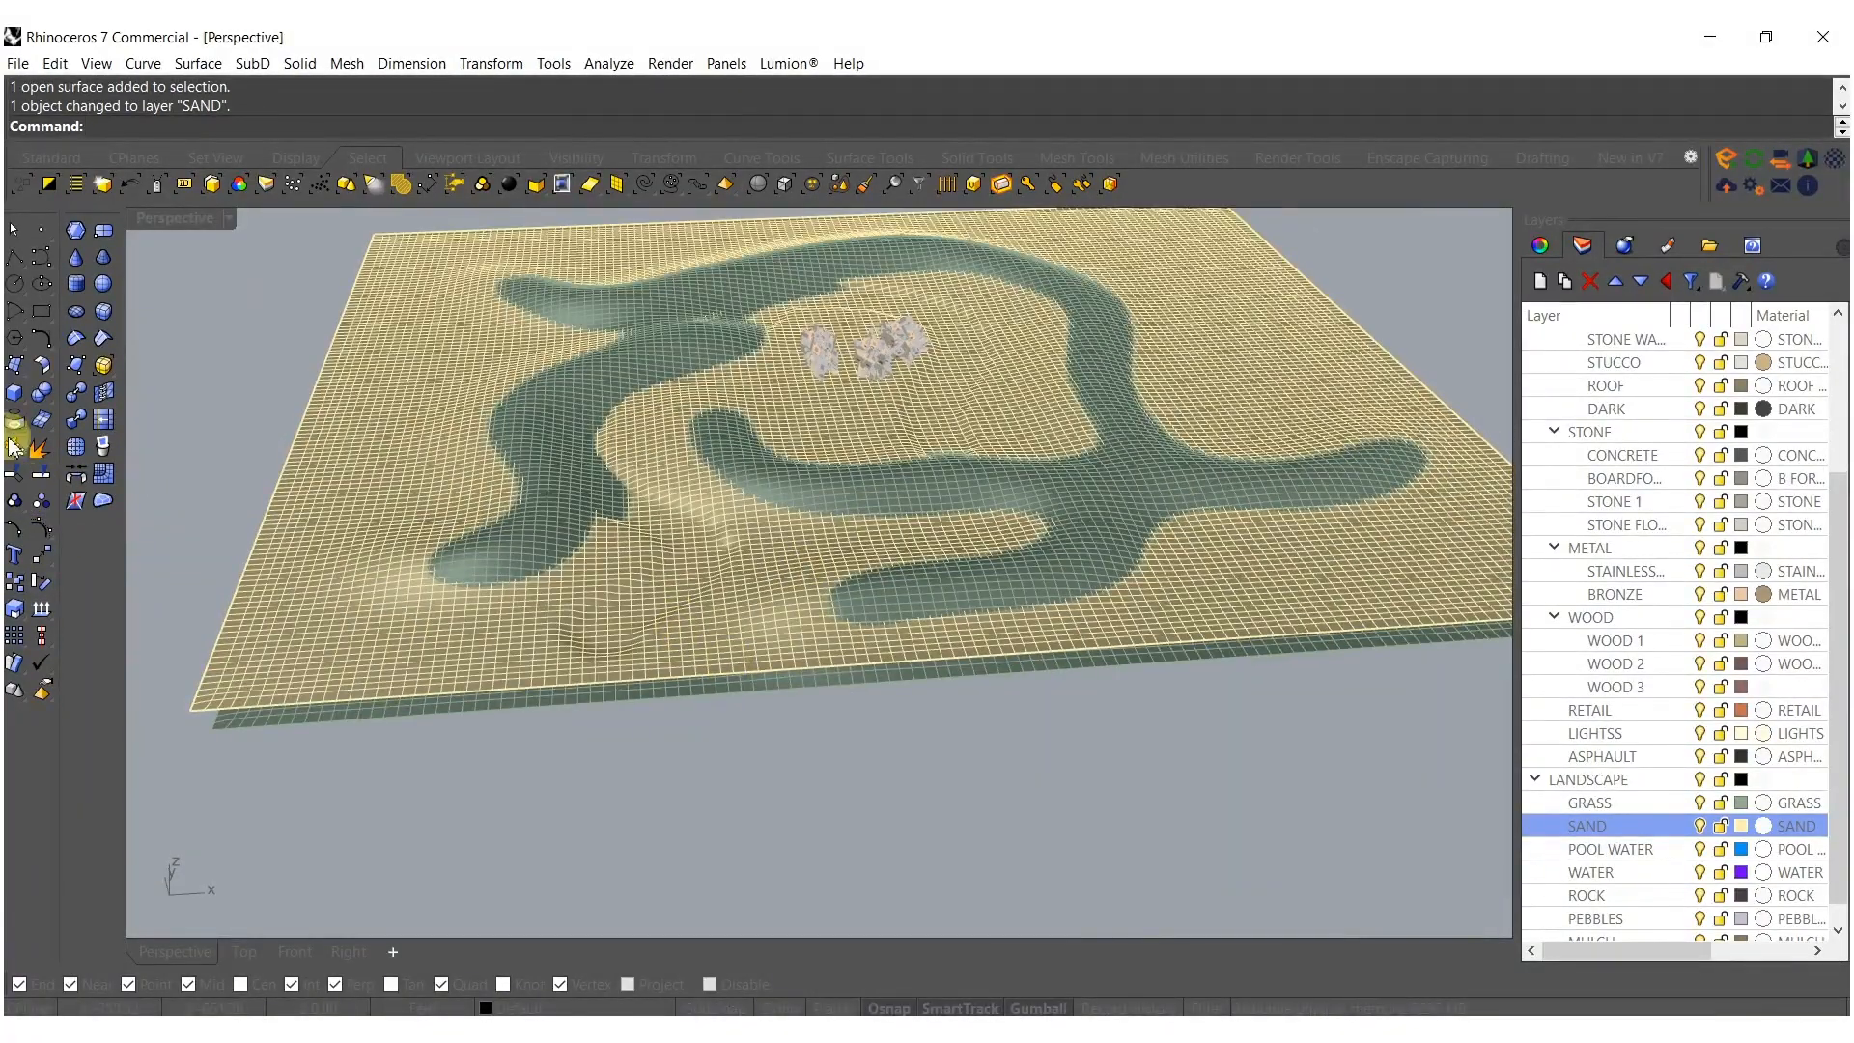
left_click(13, 366)
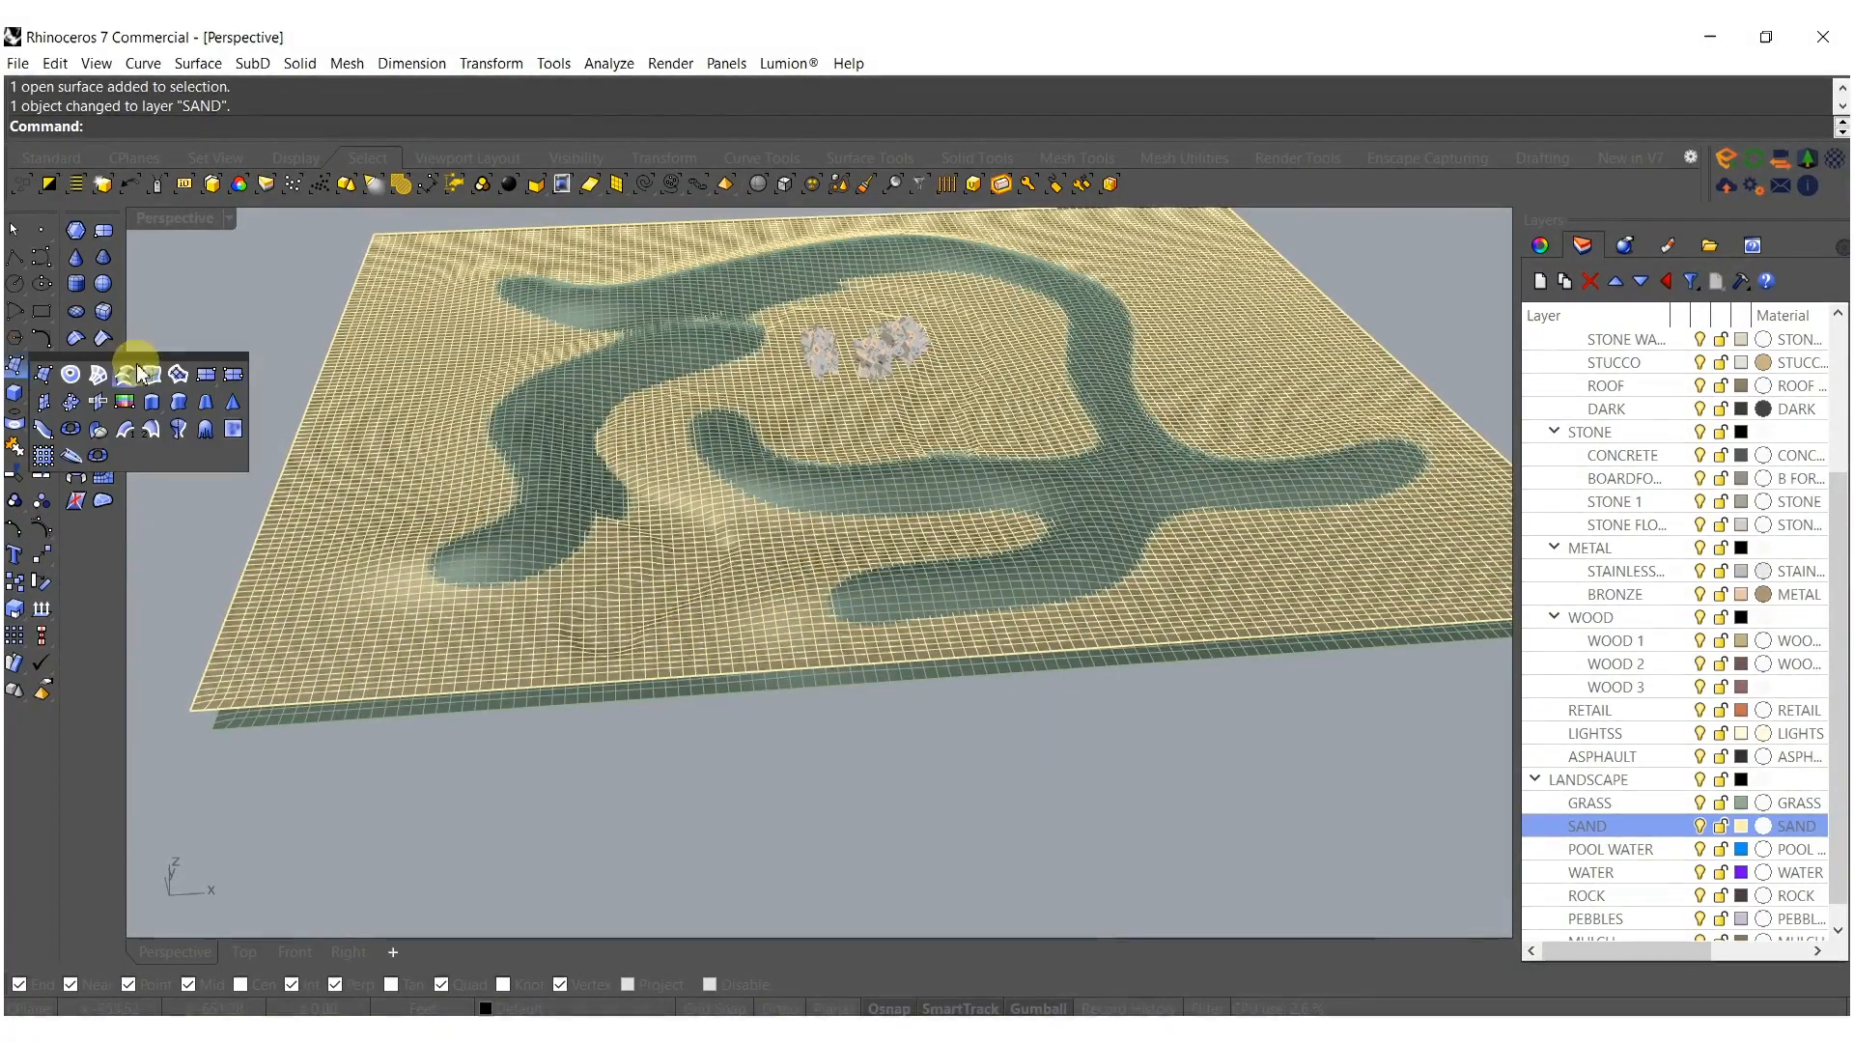
left_click(210, 375)
right_click_drag(929, 447, 809, 639, "shift")
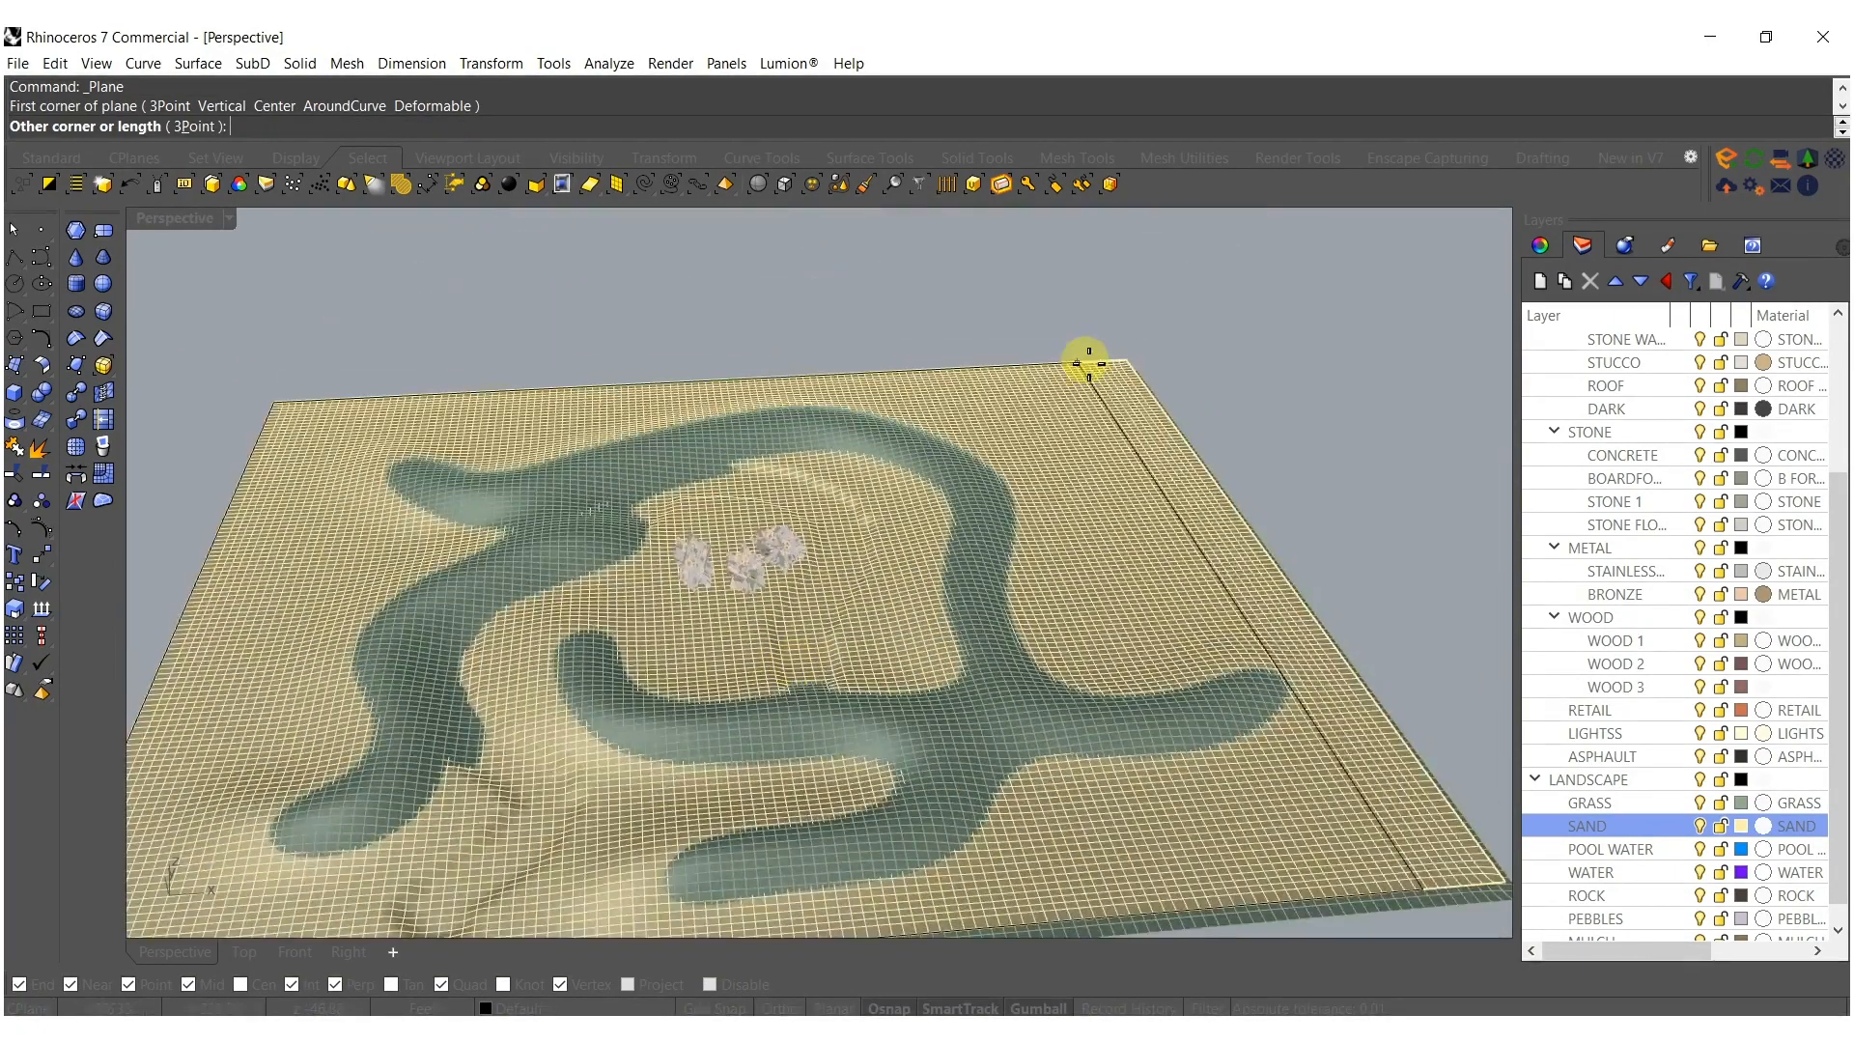
left_click(1115, 360)
scroll(832, 612, "up", 4)
Move the new flat plane to the WATER layer.
left_click(836, 610)
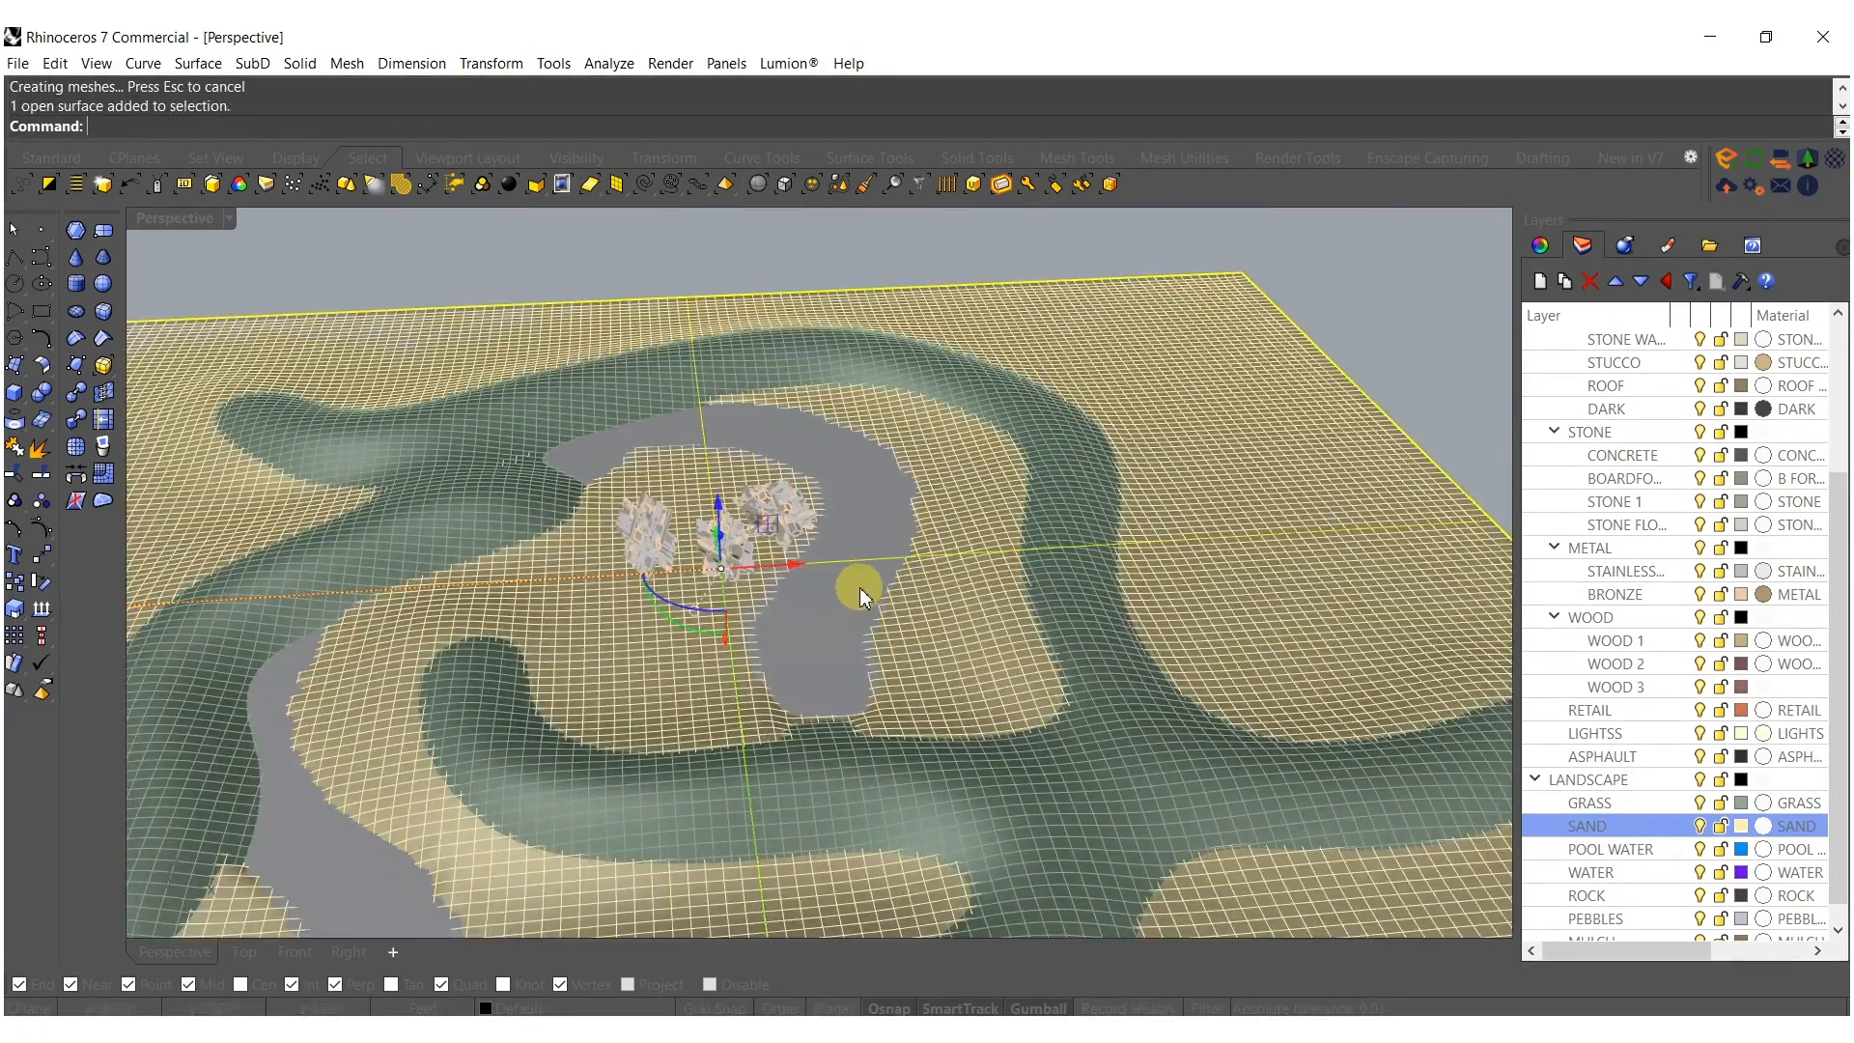
scroll(849, 569, "up", 5)
left_click_drag(848, 553, 847, 563)
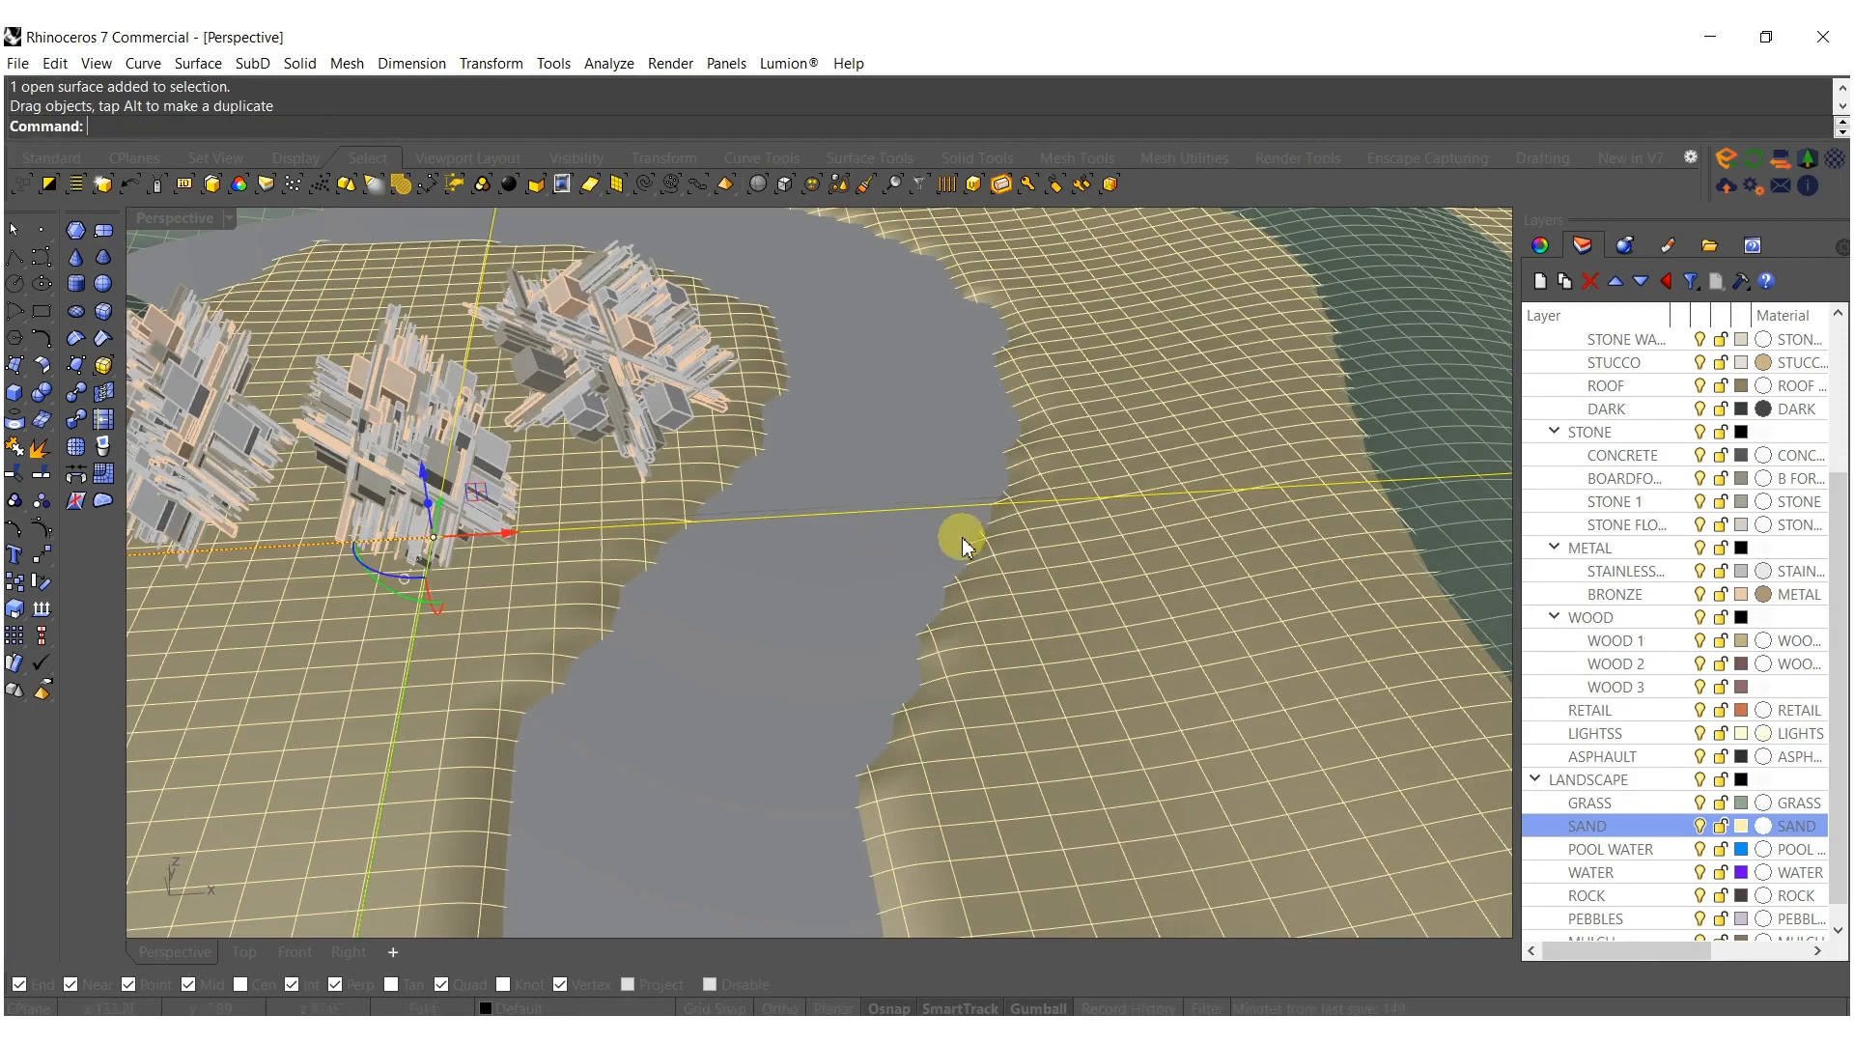
right_click(1602, 874)
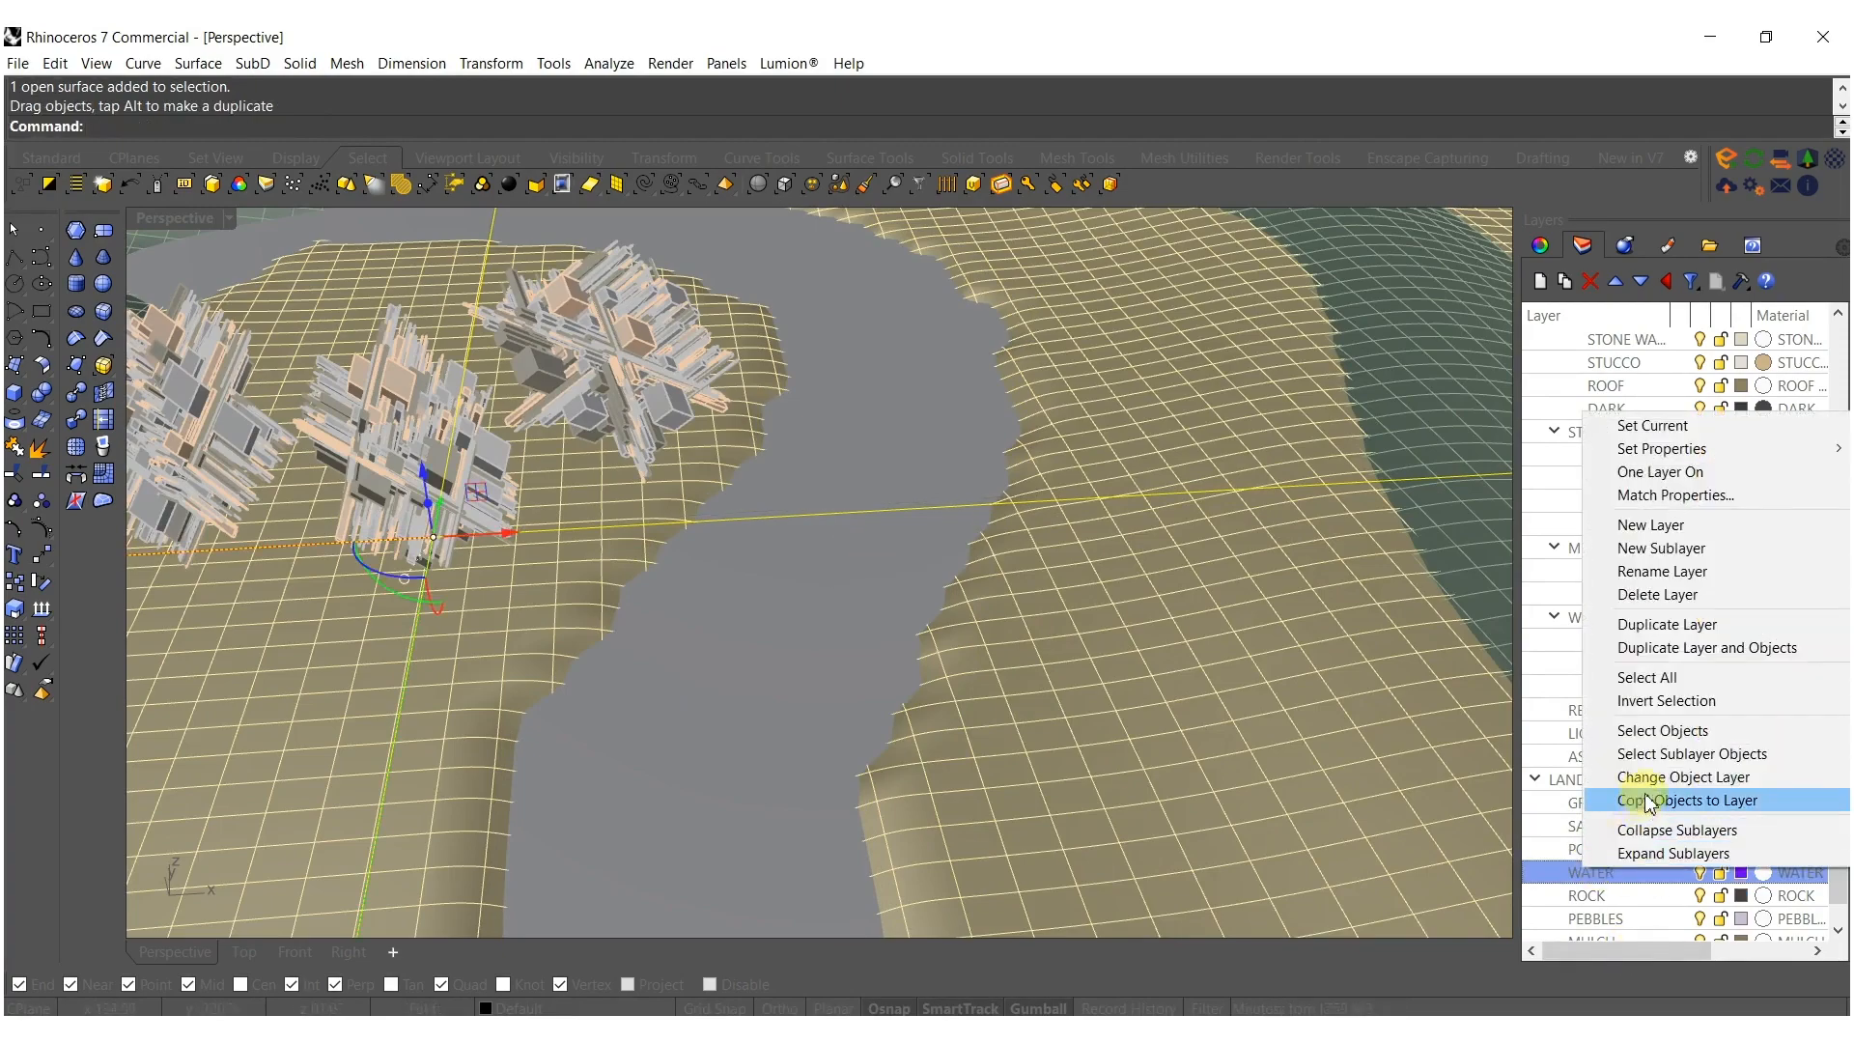
left_click(1642, 777)
Switch to Lumion and start the Material Editor on the imported terrain model.
right_click_drag(666, 712, 909, 668)
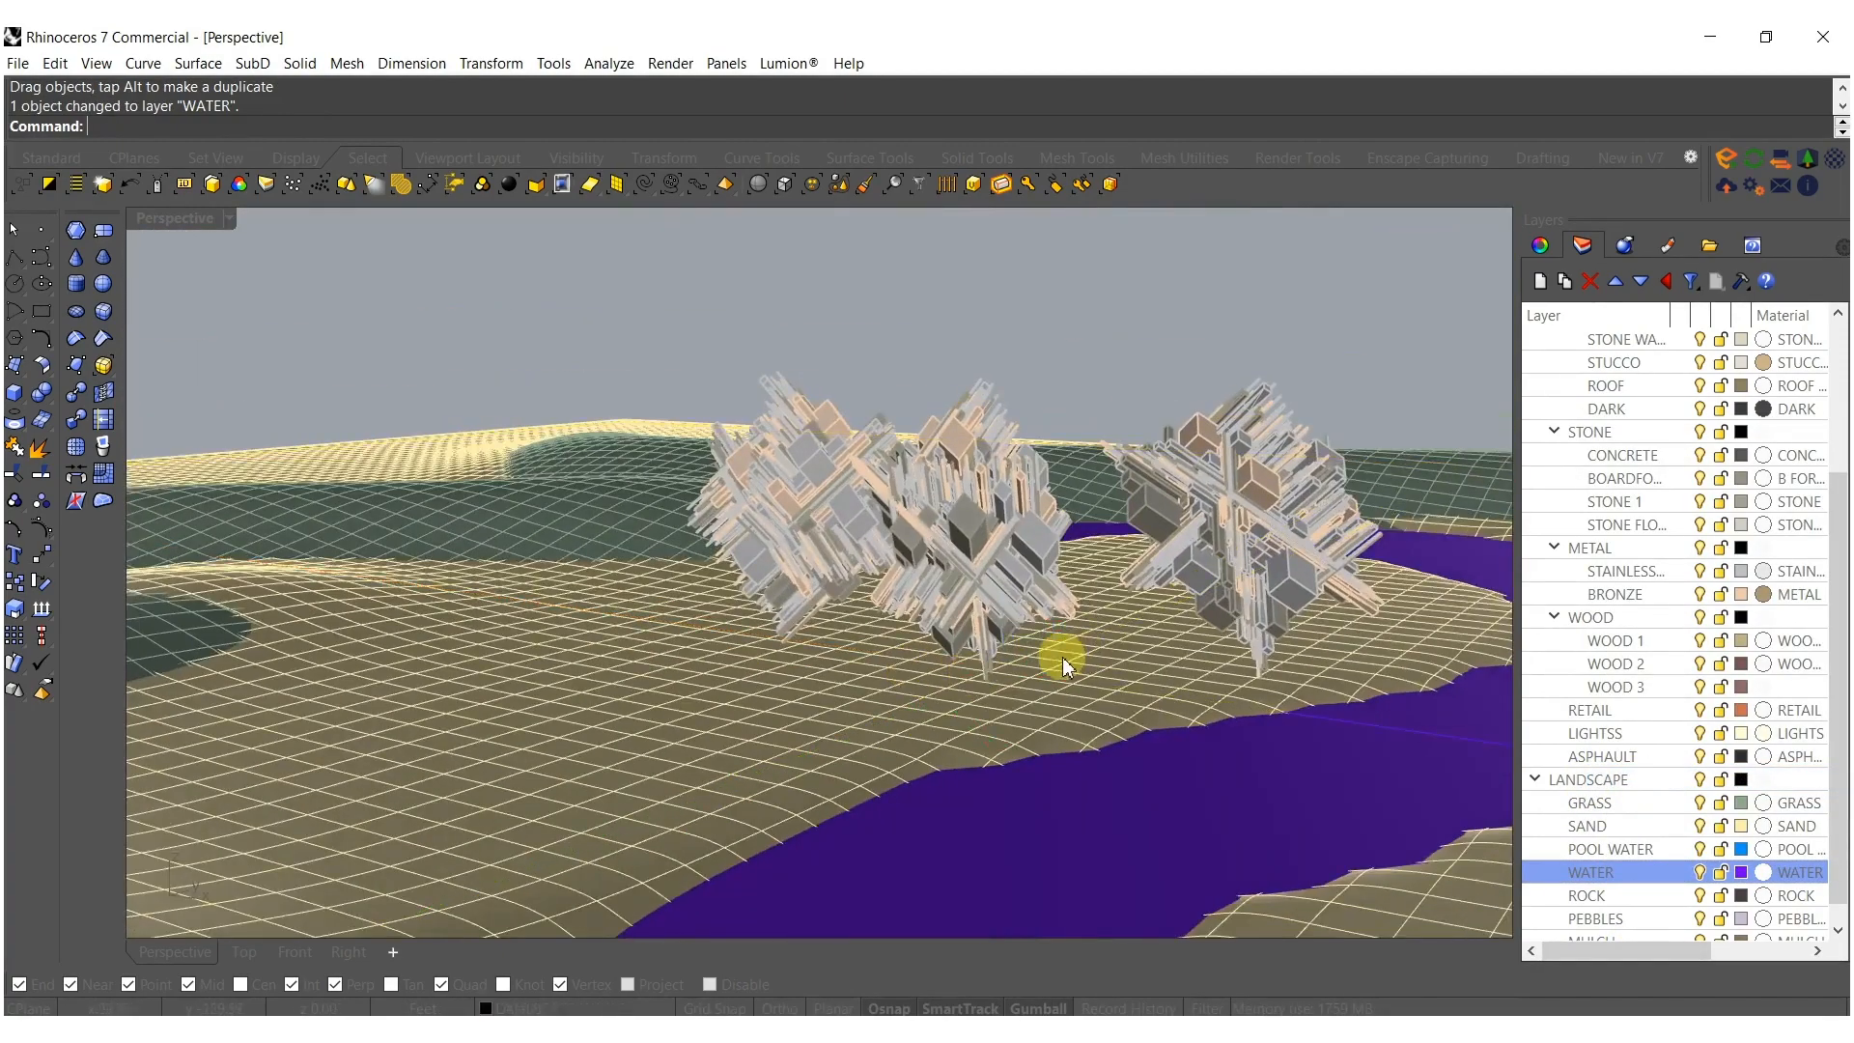
scroll(1062, 656, "up", 6)
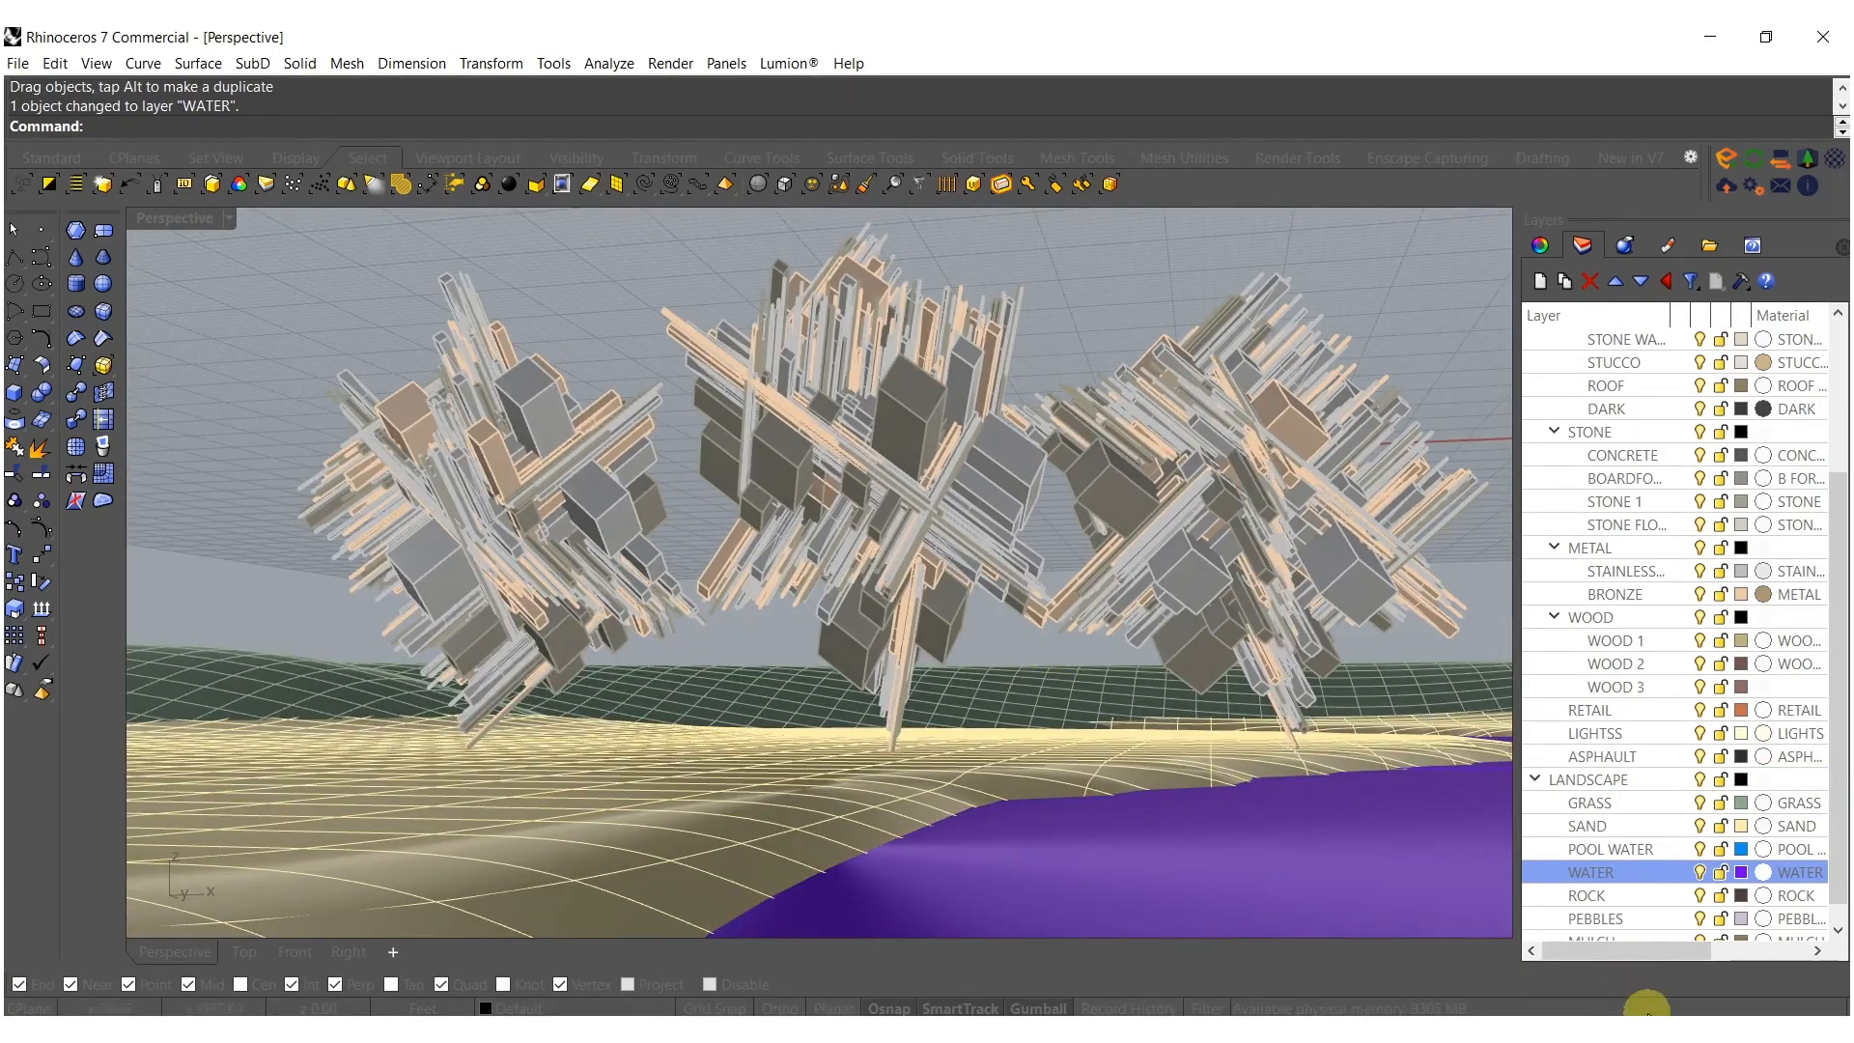
left_click(1605, 980)
left_click(1631, 946)
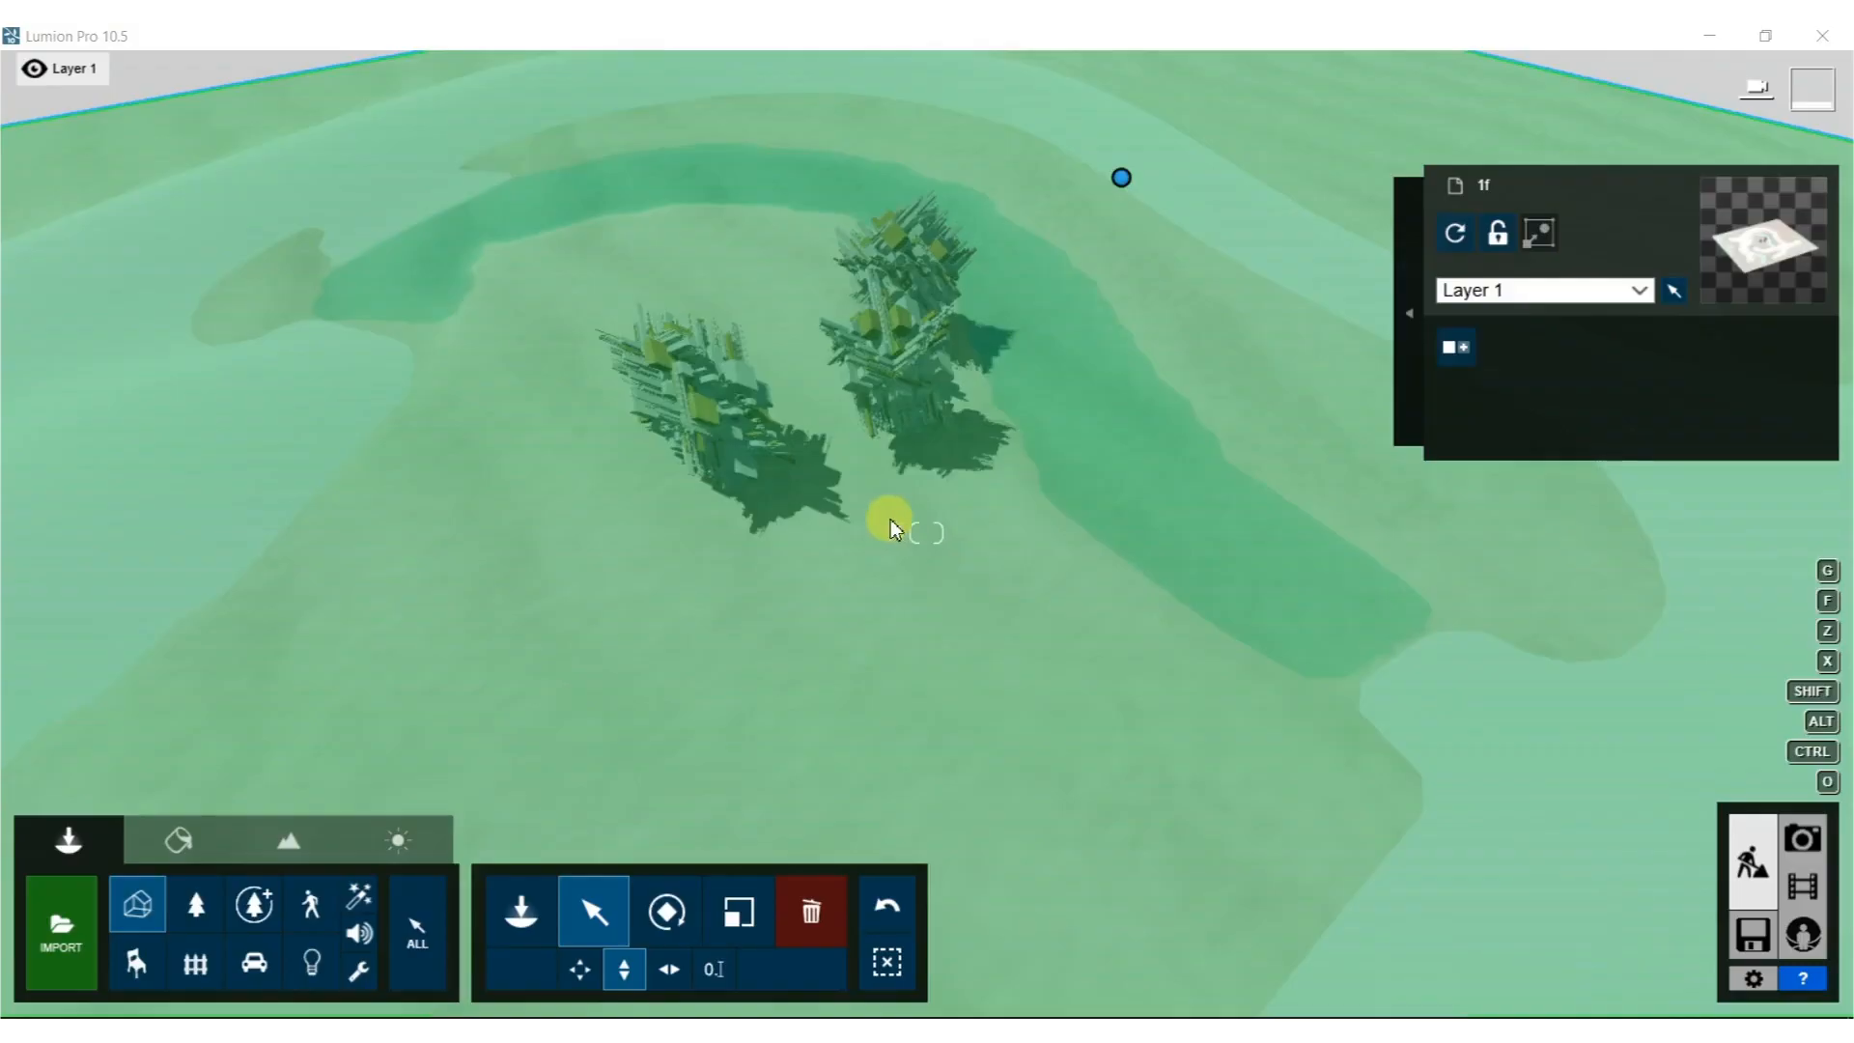
right_click_drag(890, 517, 926, 532)
left_click(184, 847)
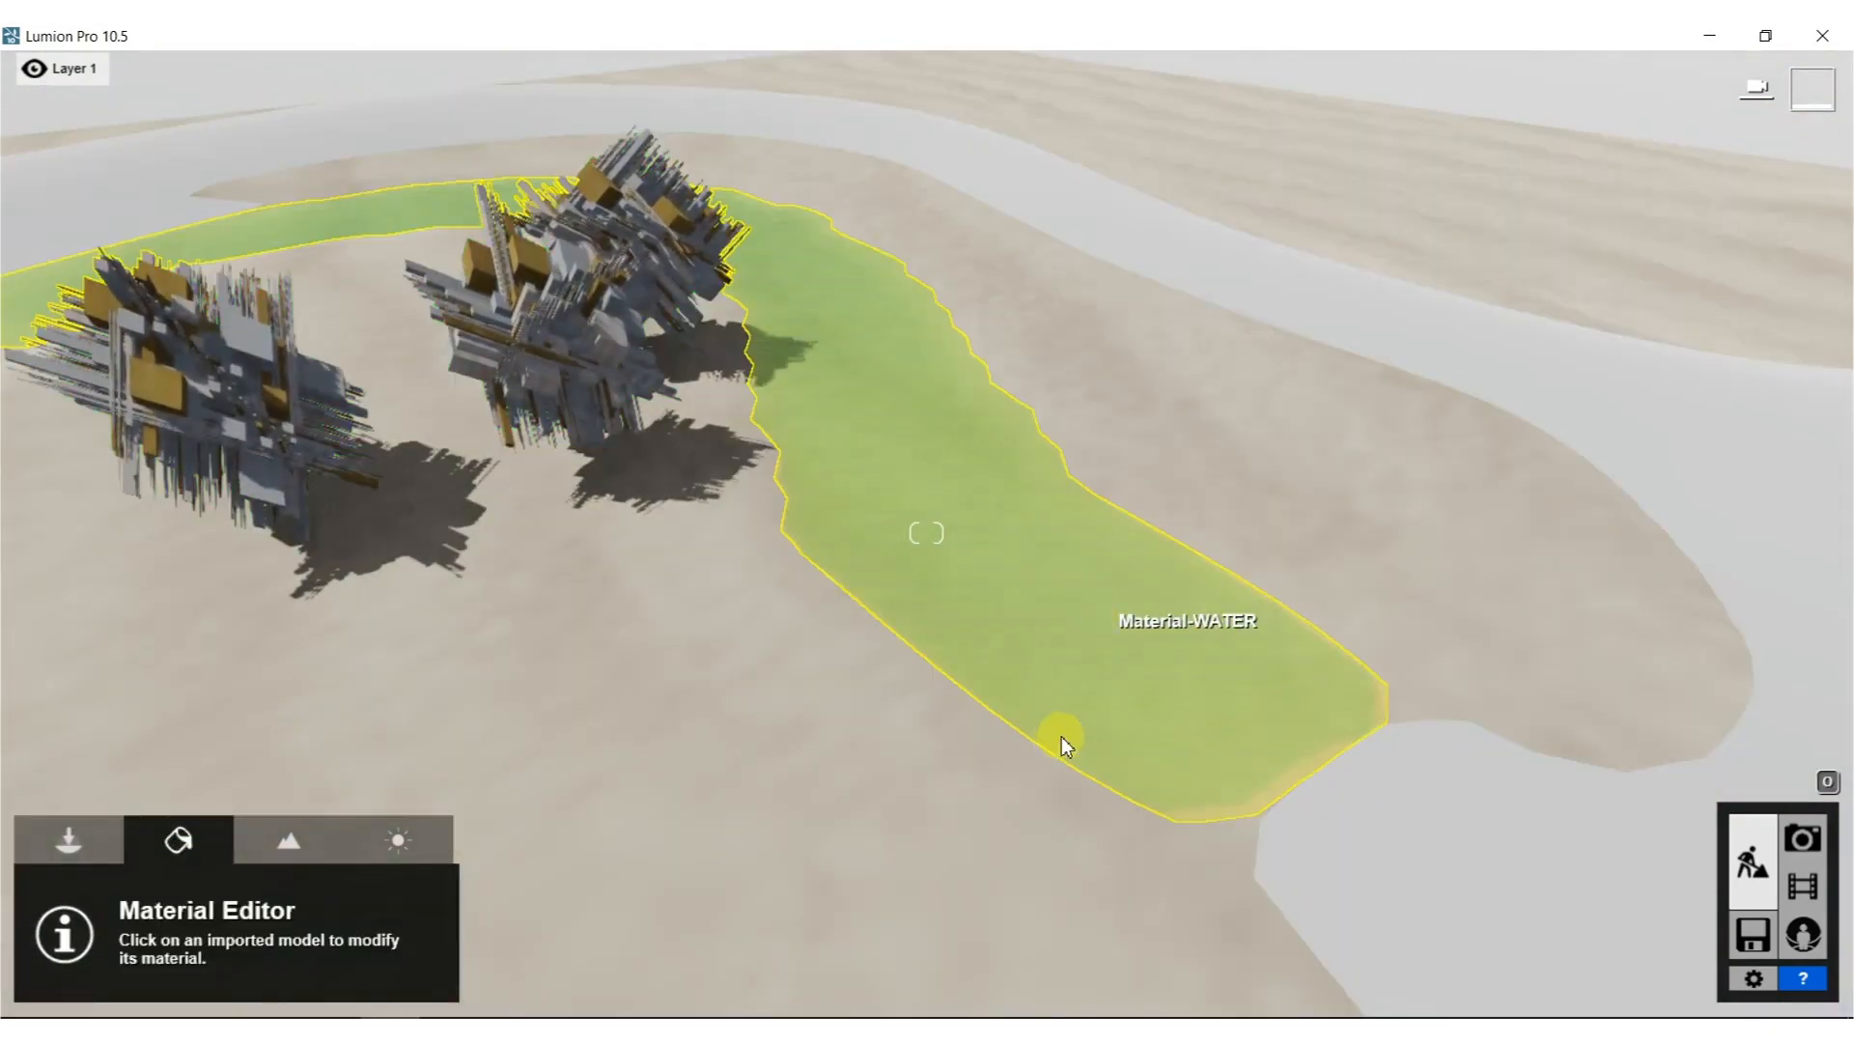
Compare water presets on the WATER surface and apply the dark green rippled one from the material library.
left_click(1062, 738)
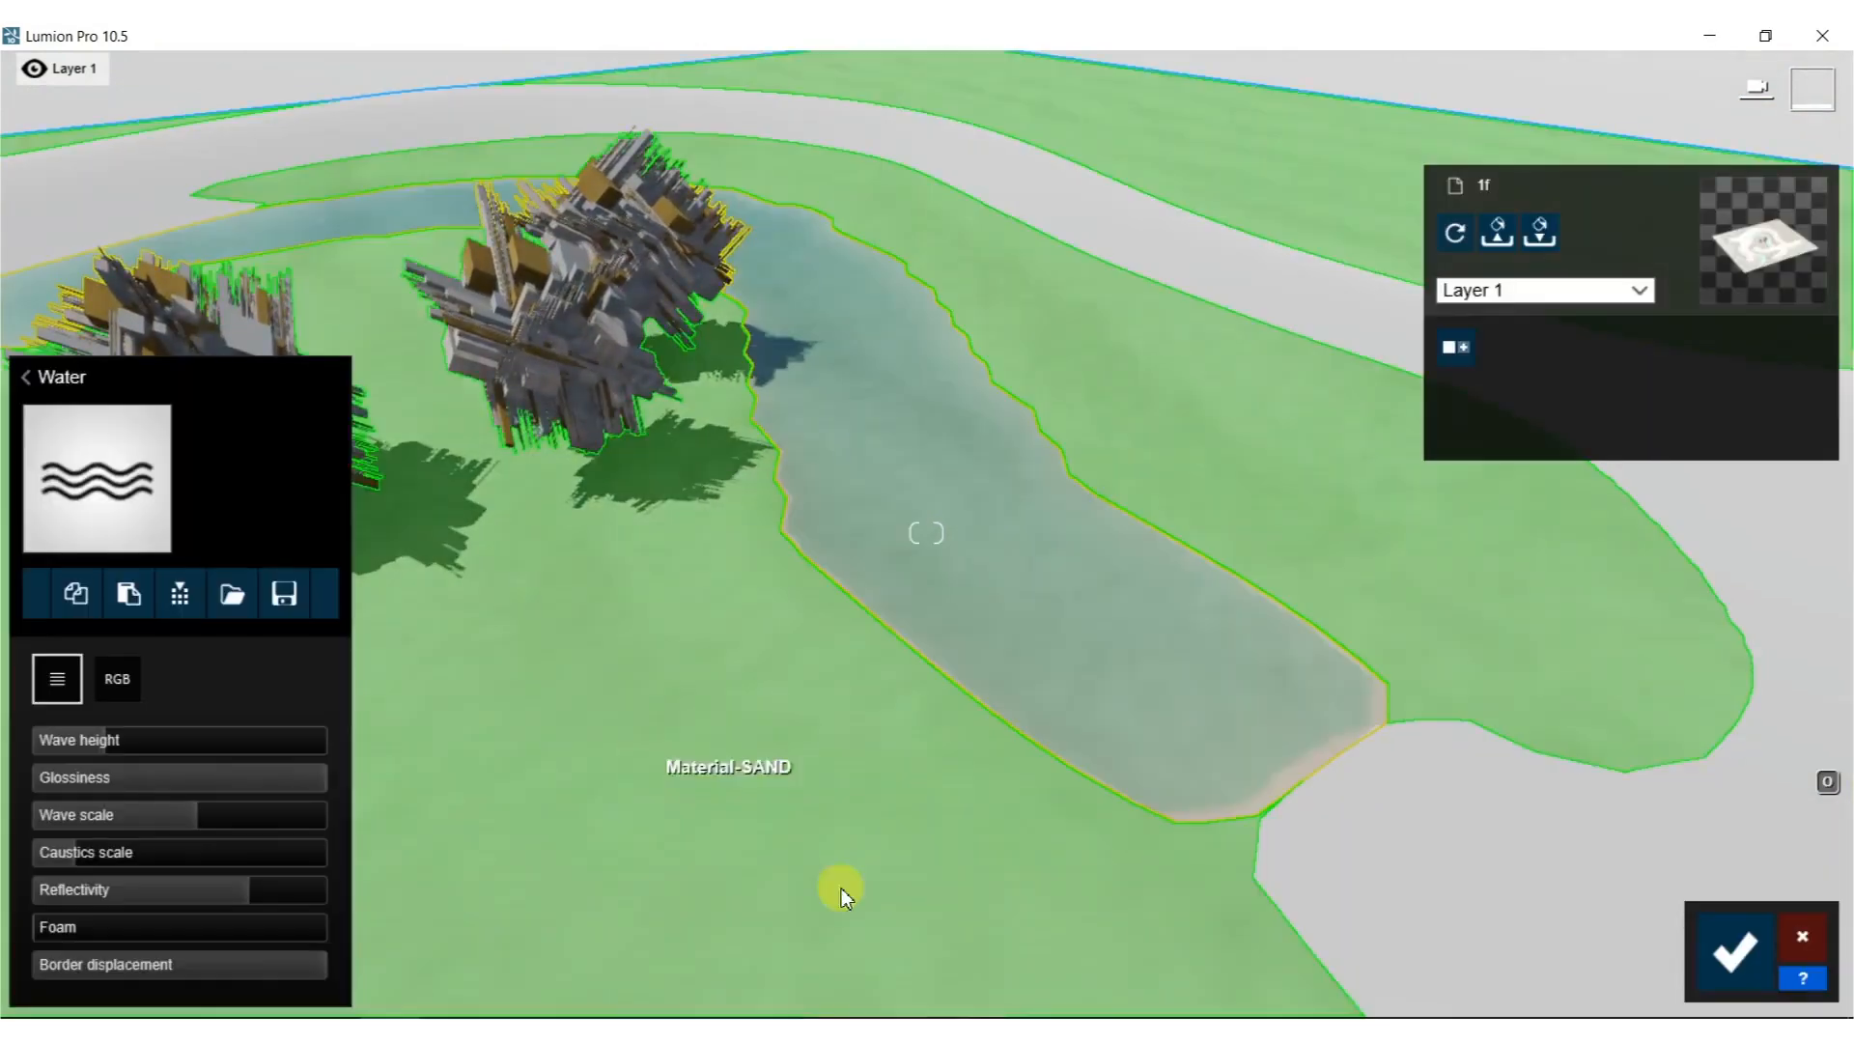
left_click(38, 411)
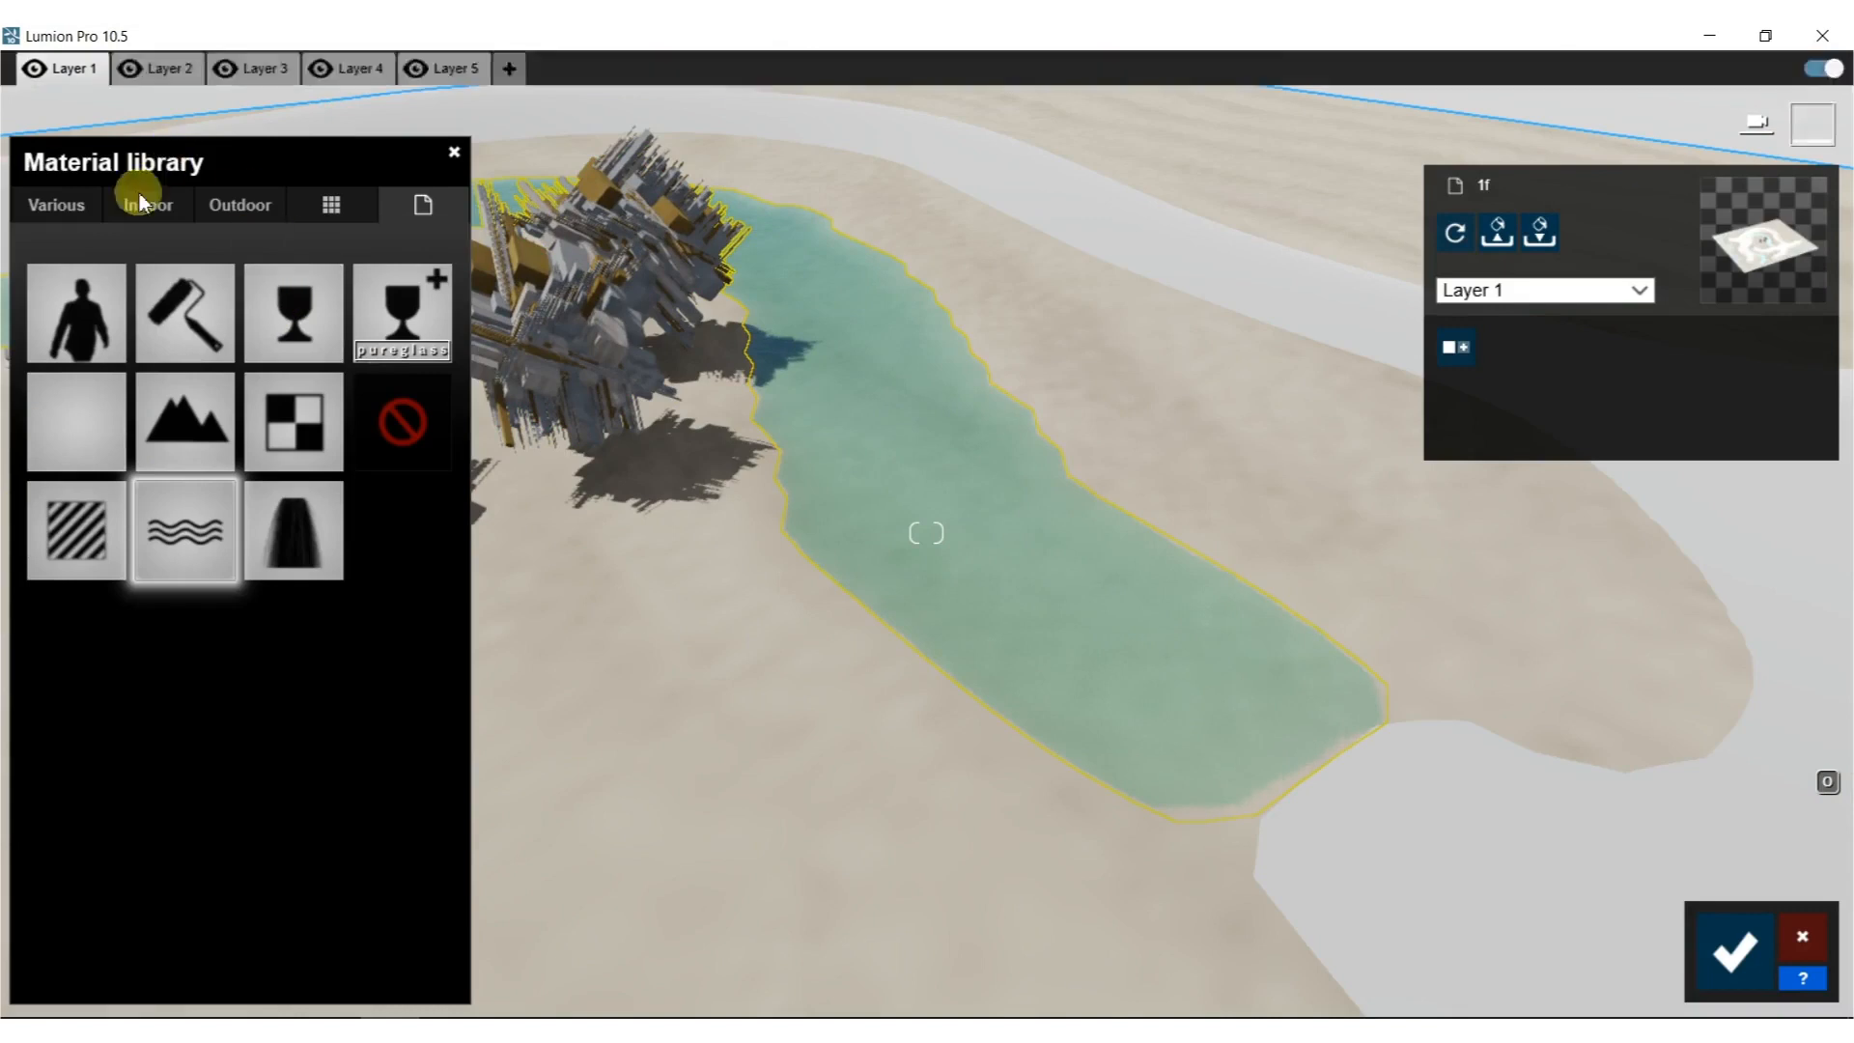
left_click(58, 207)
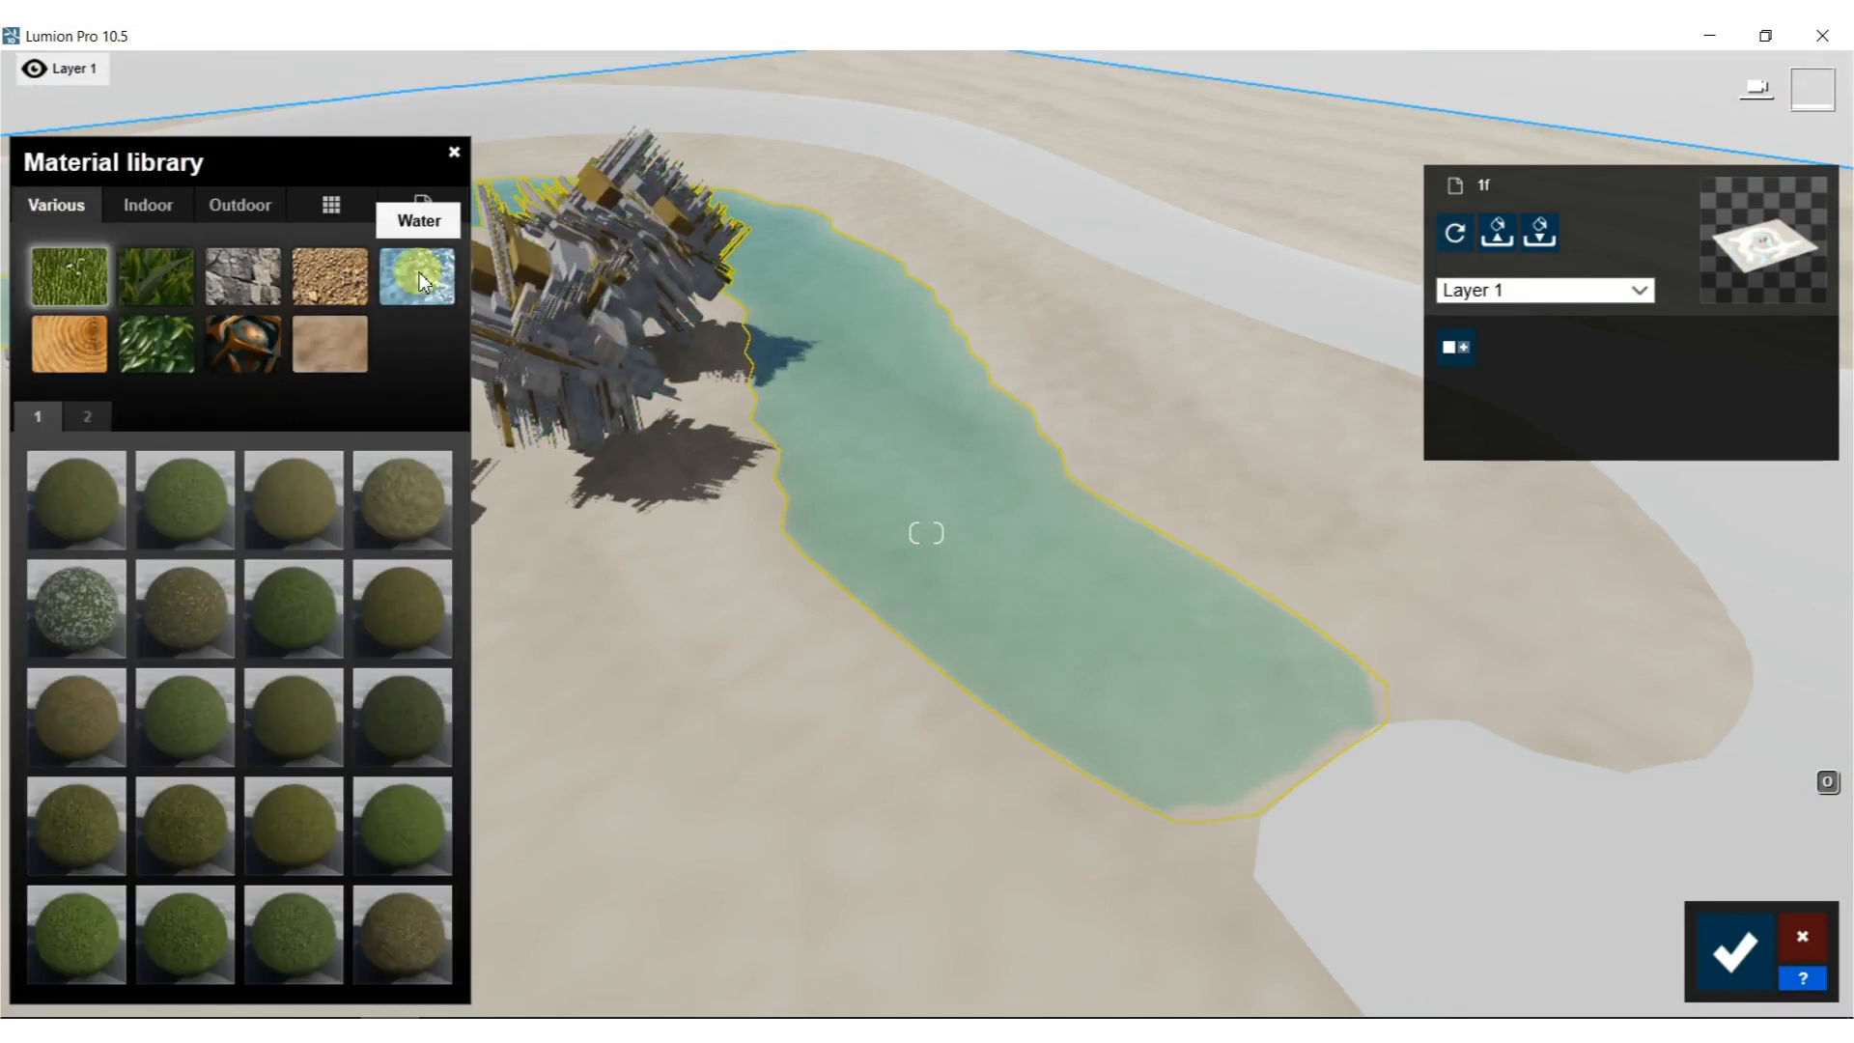
left_click(429, 299)
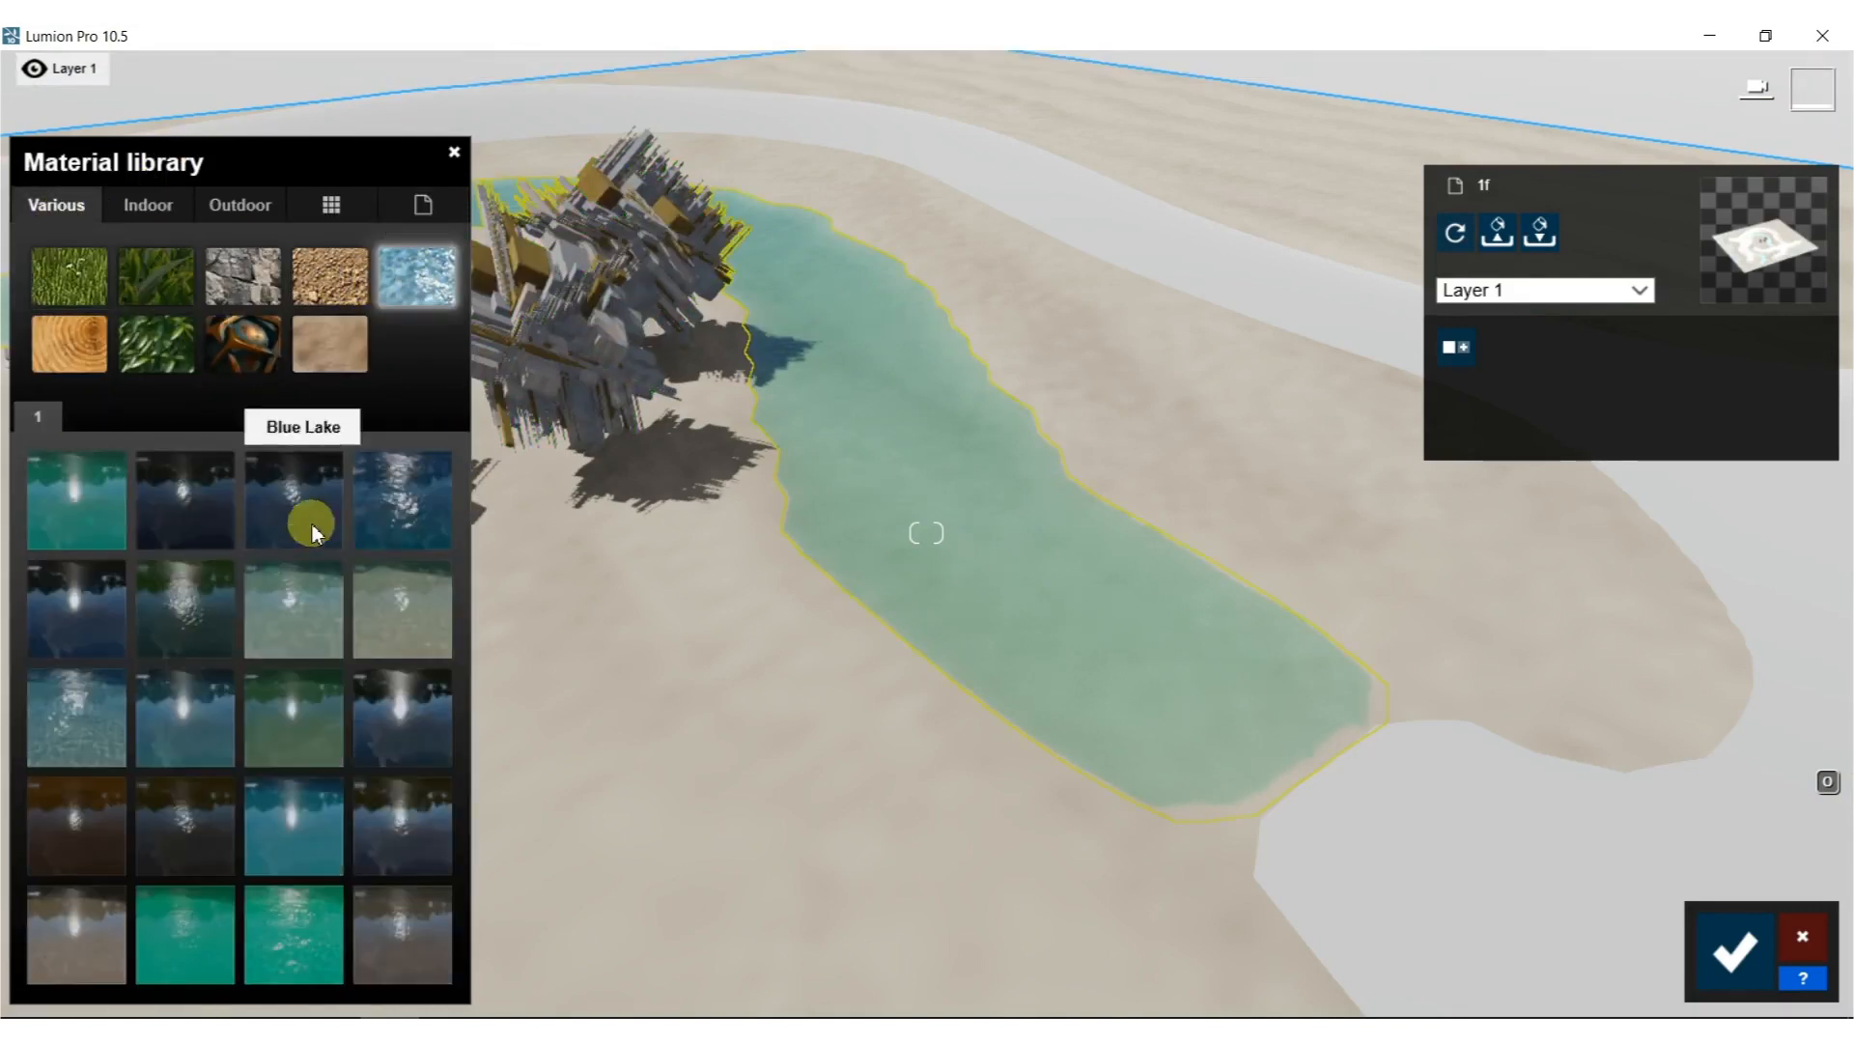
left_click(104, 632)
left_click(403, 599)
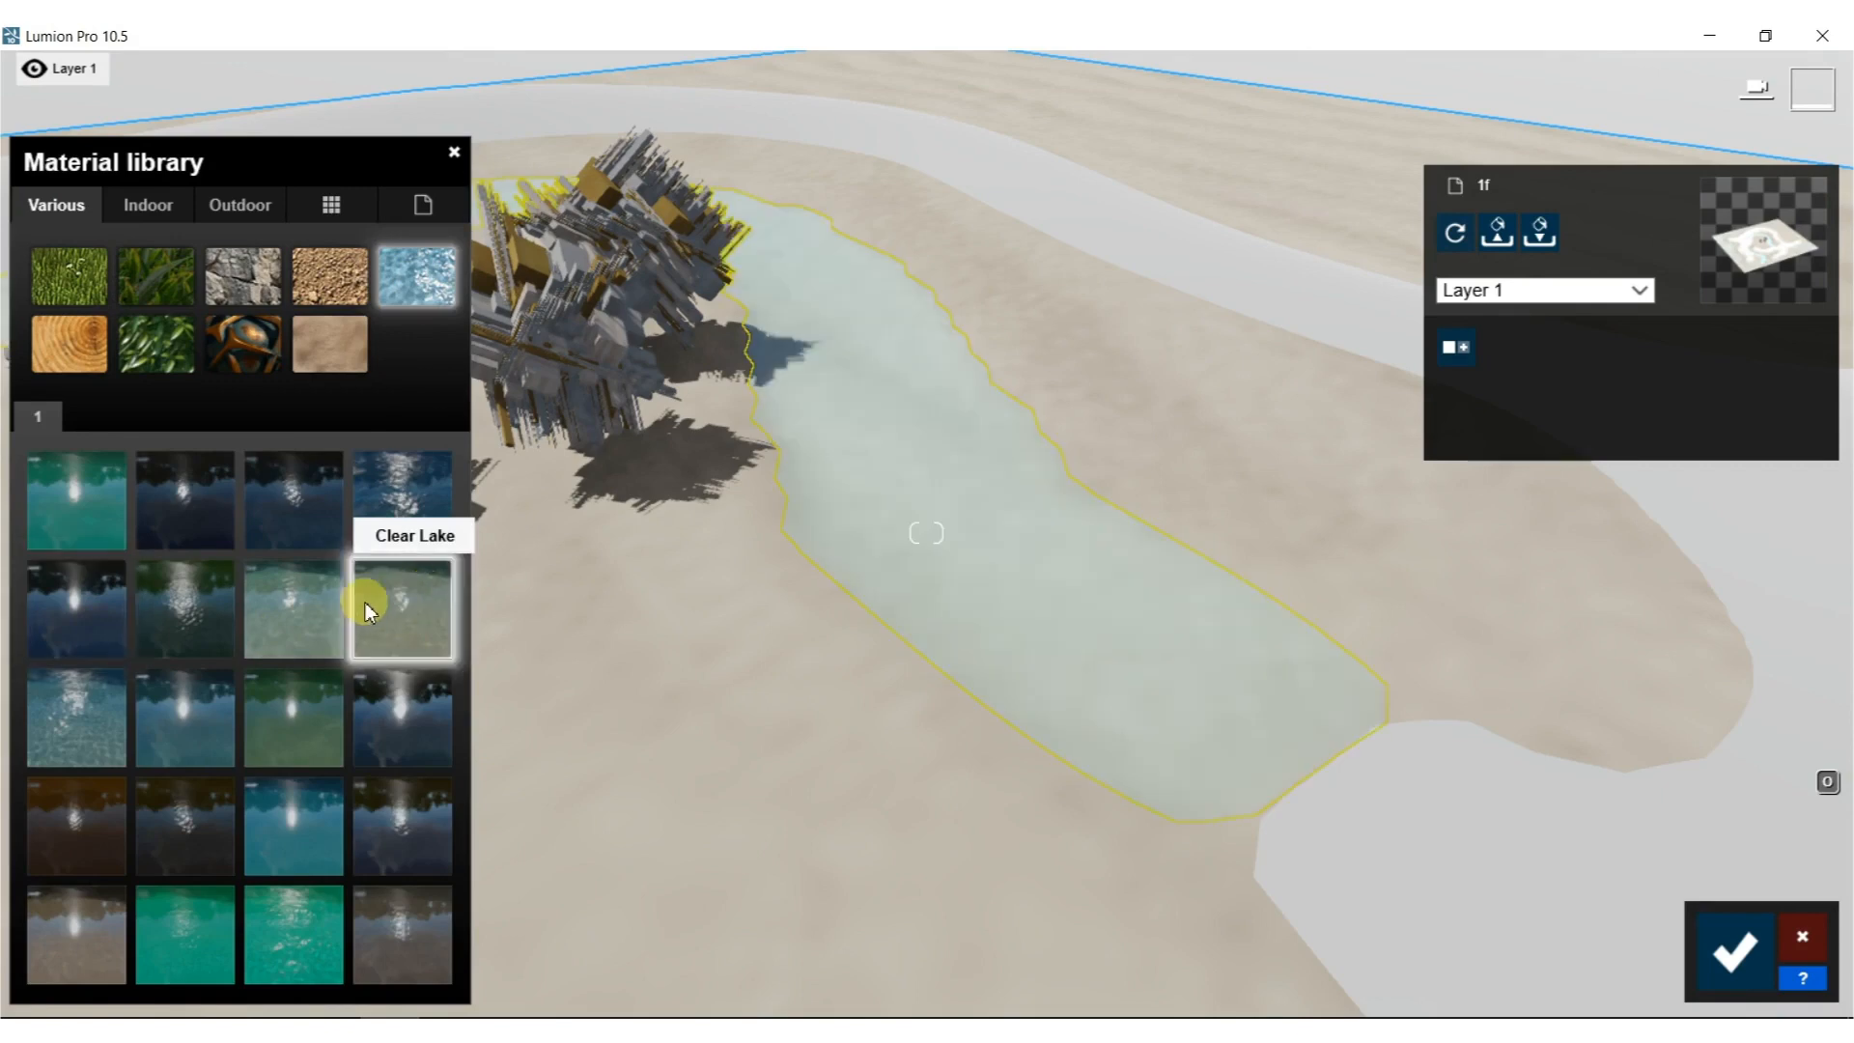
left_click(186, 605)
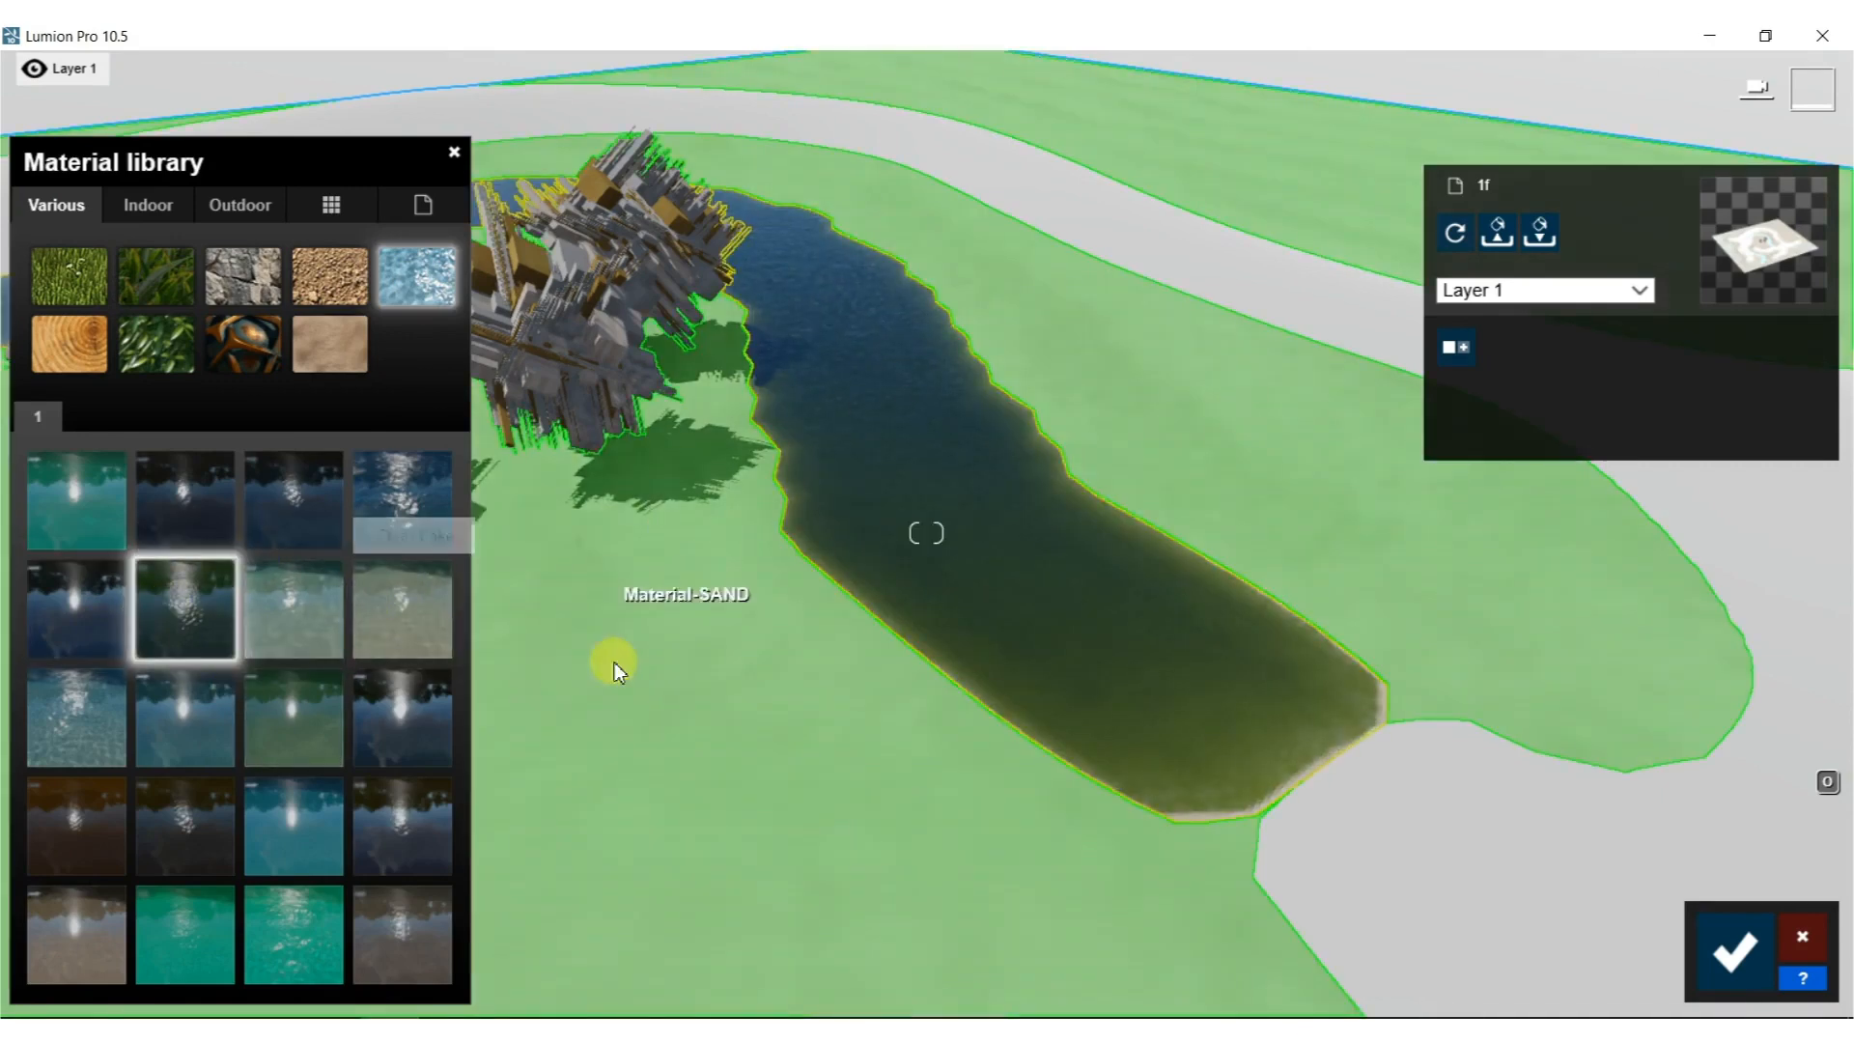
Try two beige ground materials including Ground 002 2048 on the SAND surface, settle on Evermotion Sand 001 2048 and open its settings.
left_click(674, 676)
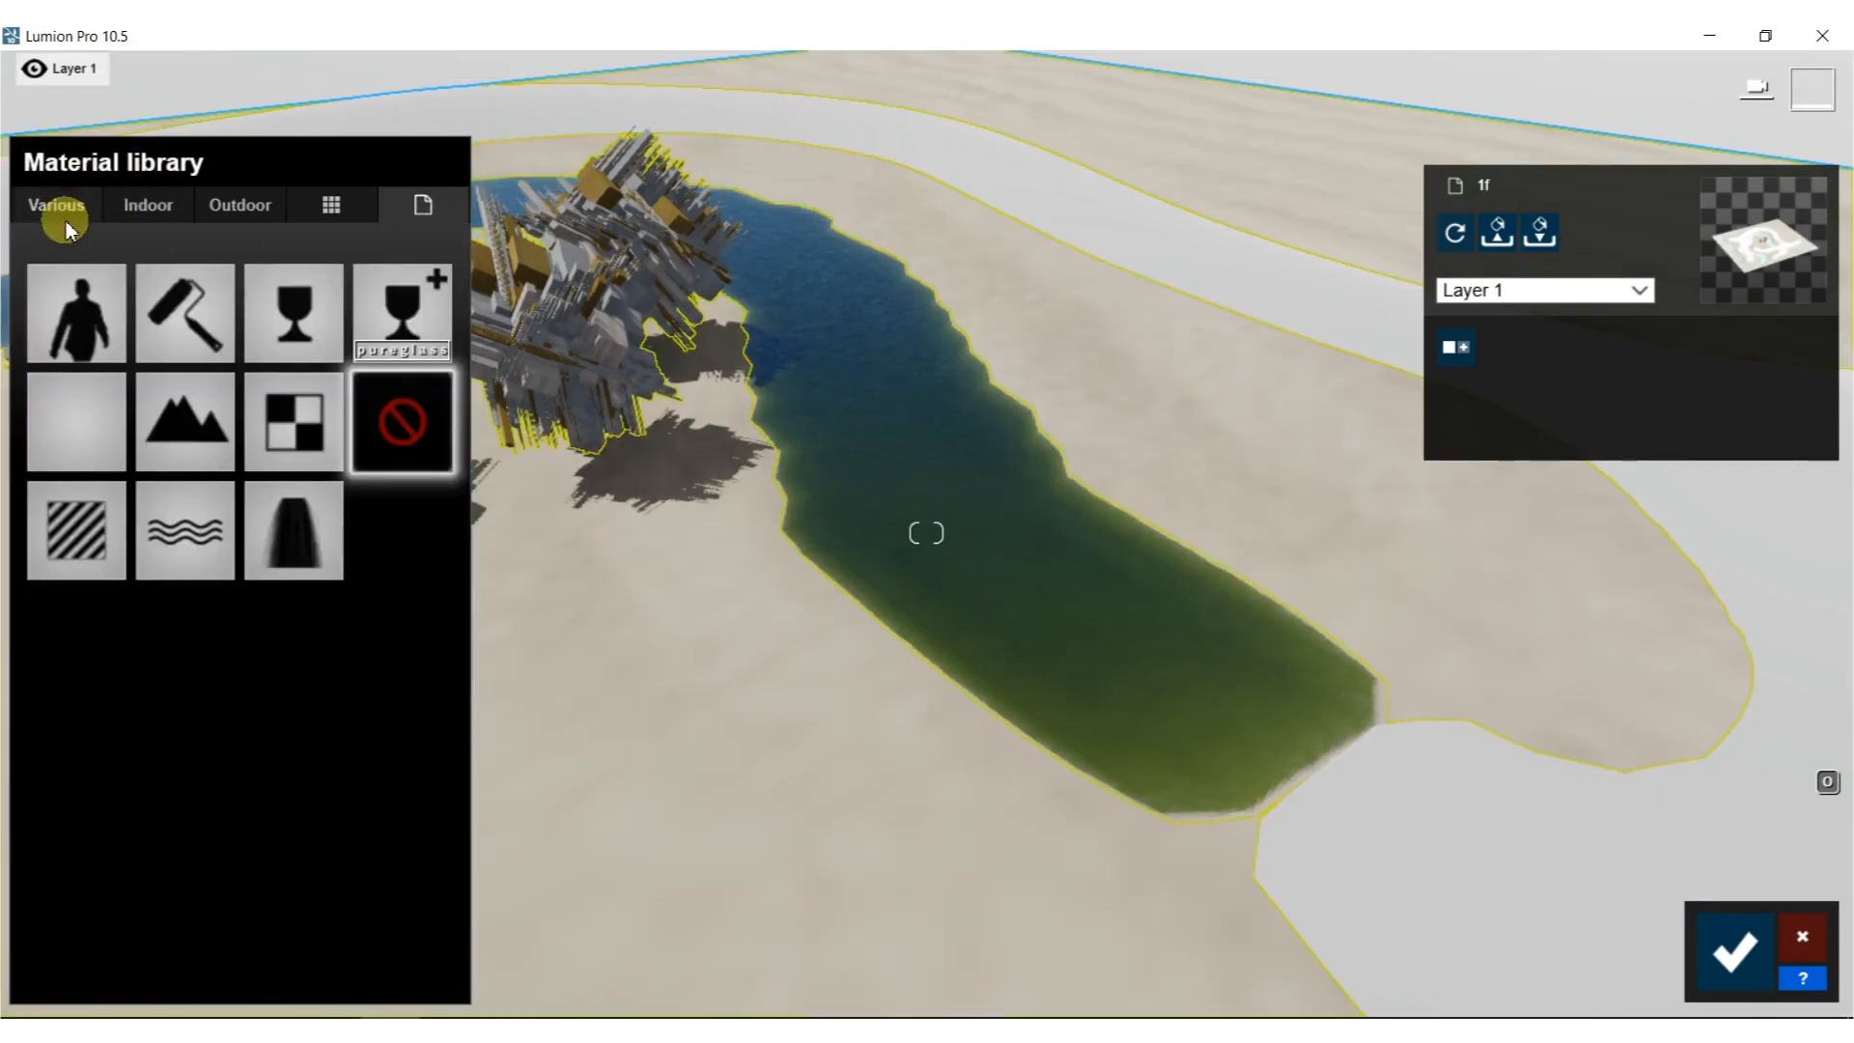
left_click(60, 207)
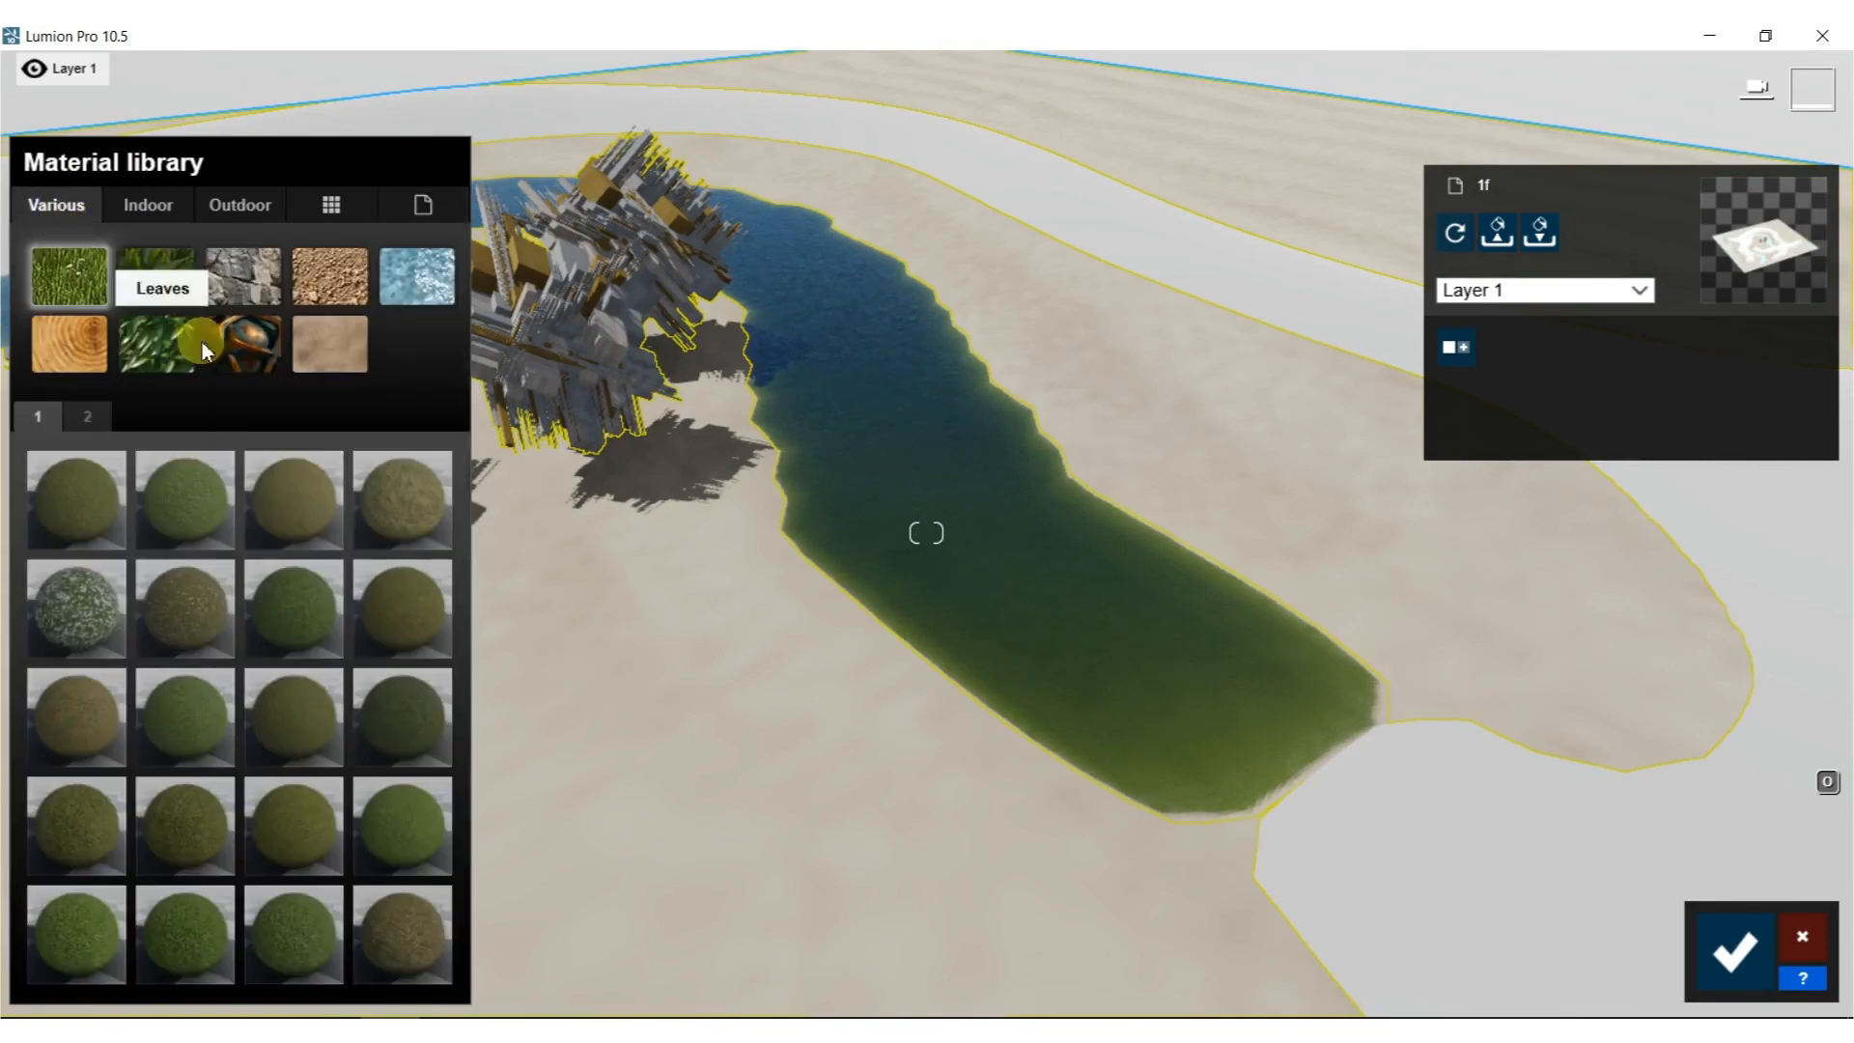
left_click(311, 276)
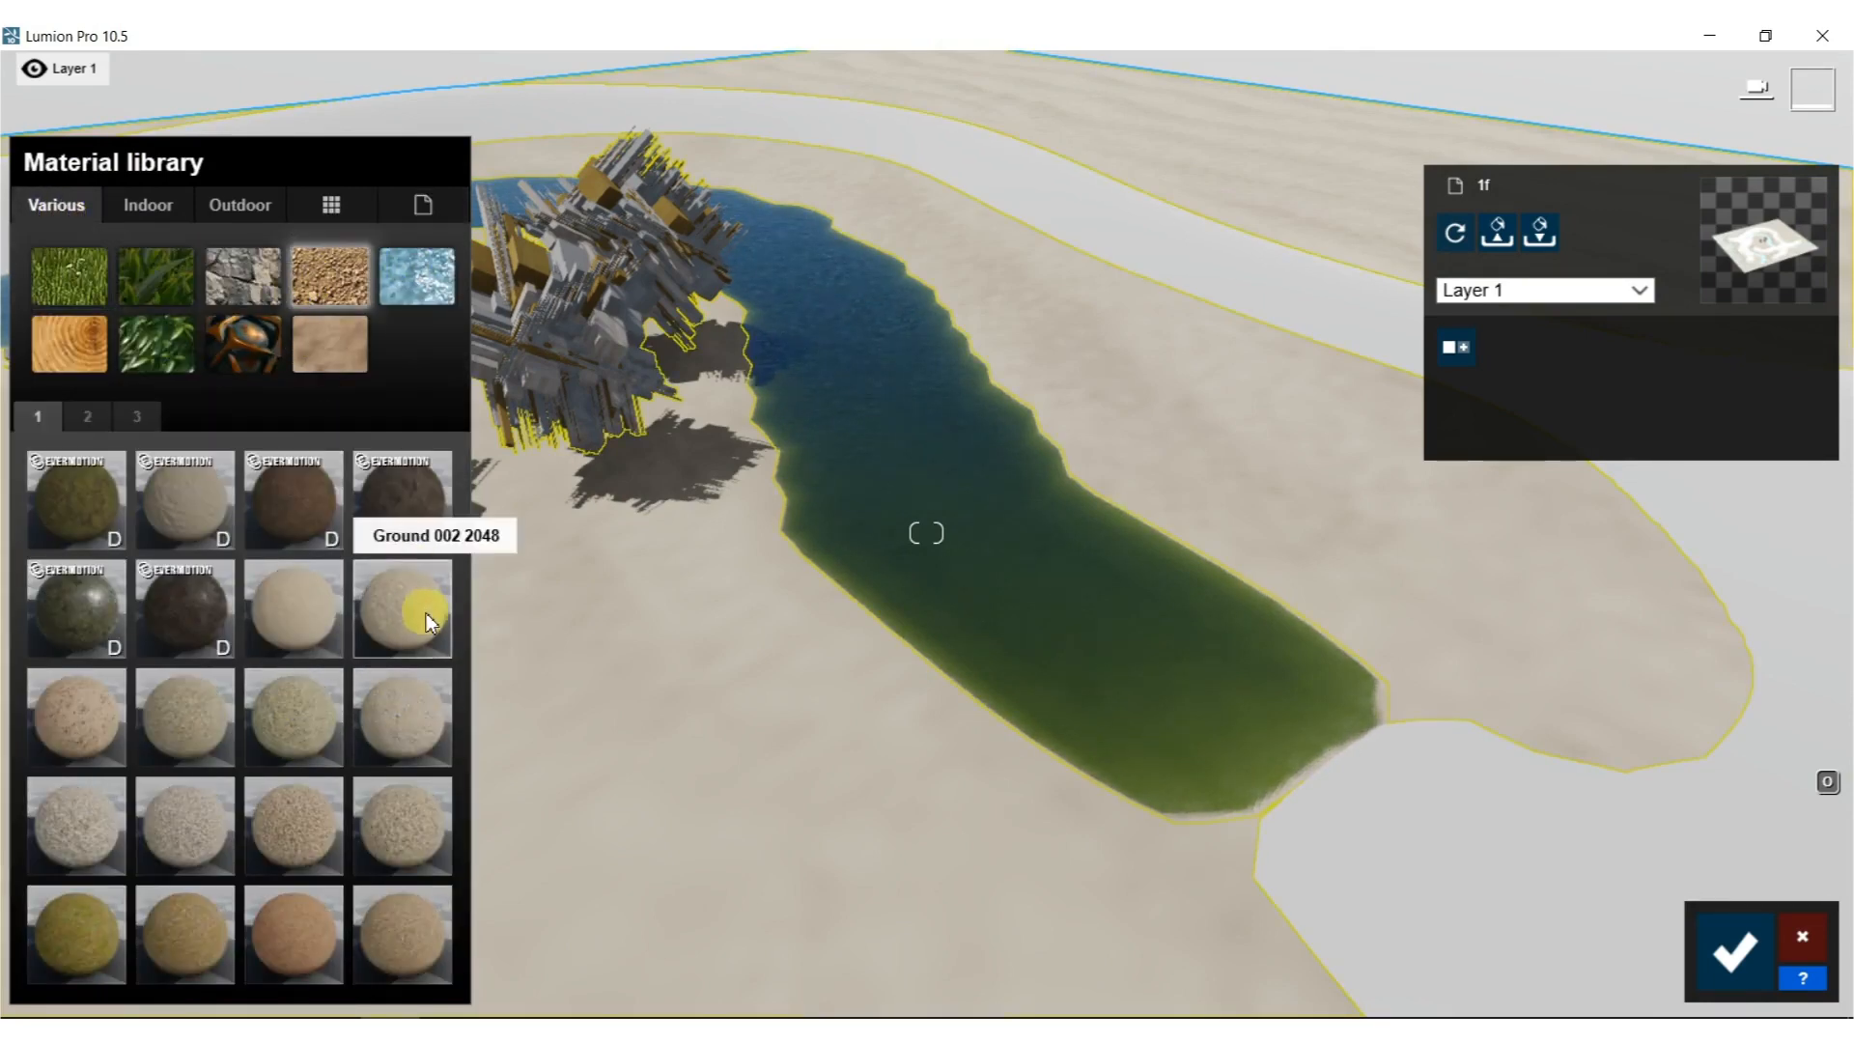
left_click(302, 622)
key("w")
right_click_drag(830, 724, 869, 762)
key("w")
key("s")
right_click_drag(1072, 676, 904, 663)
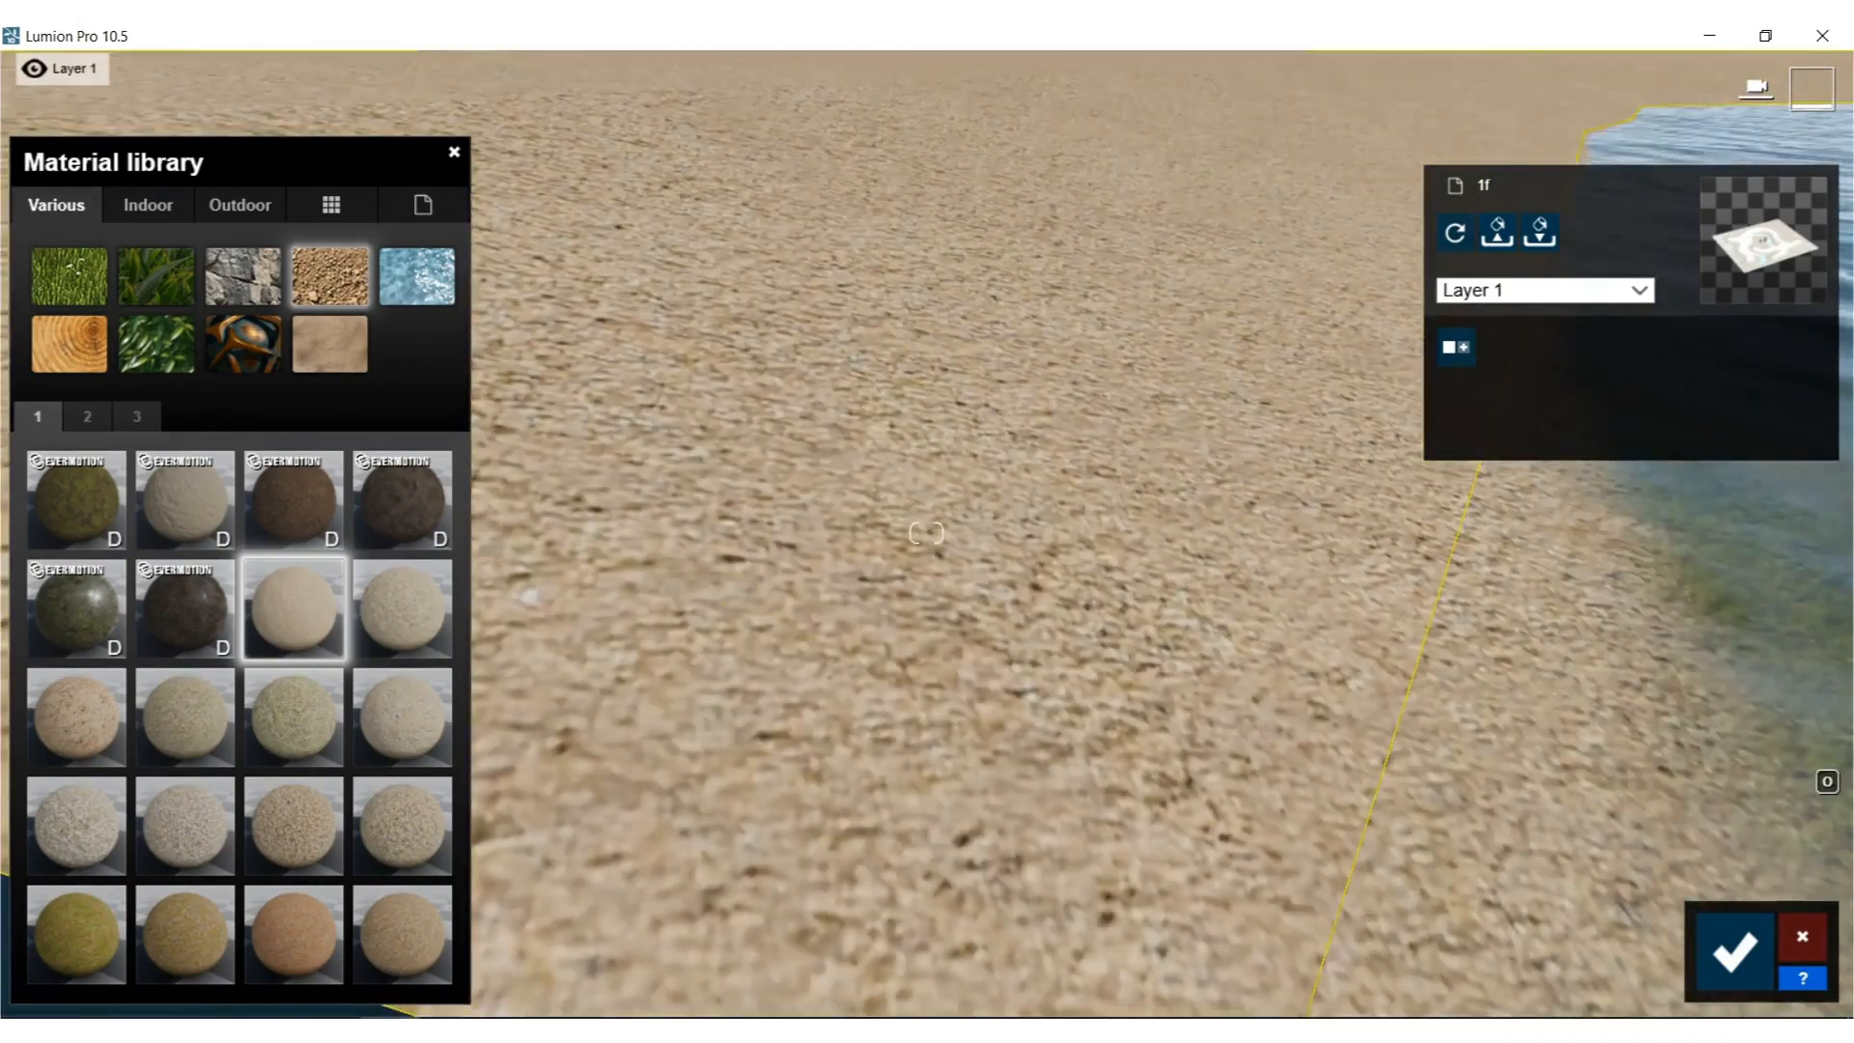
left_click(365, 639)
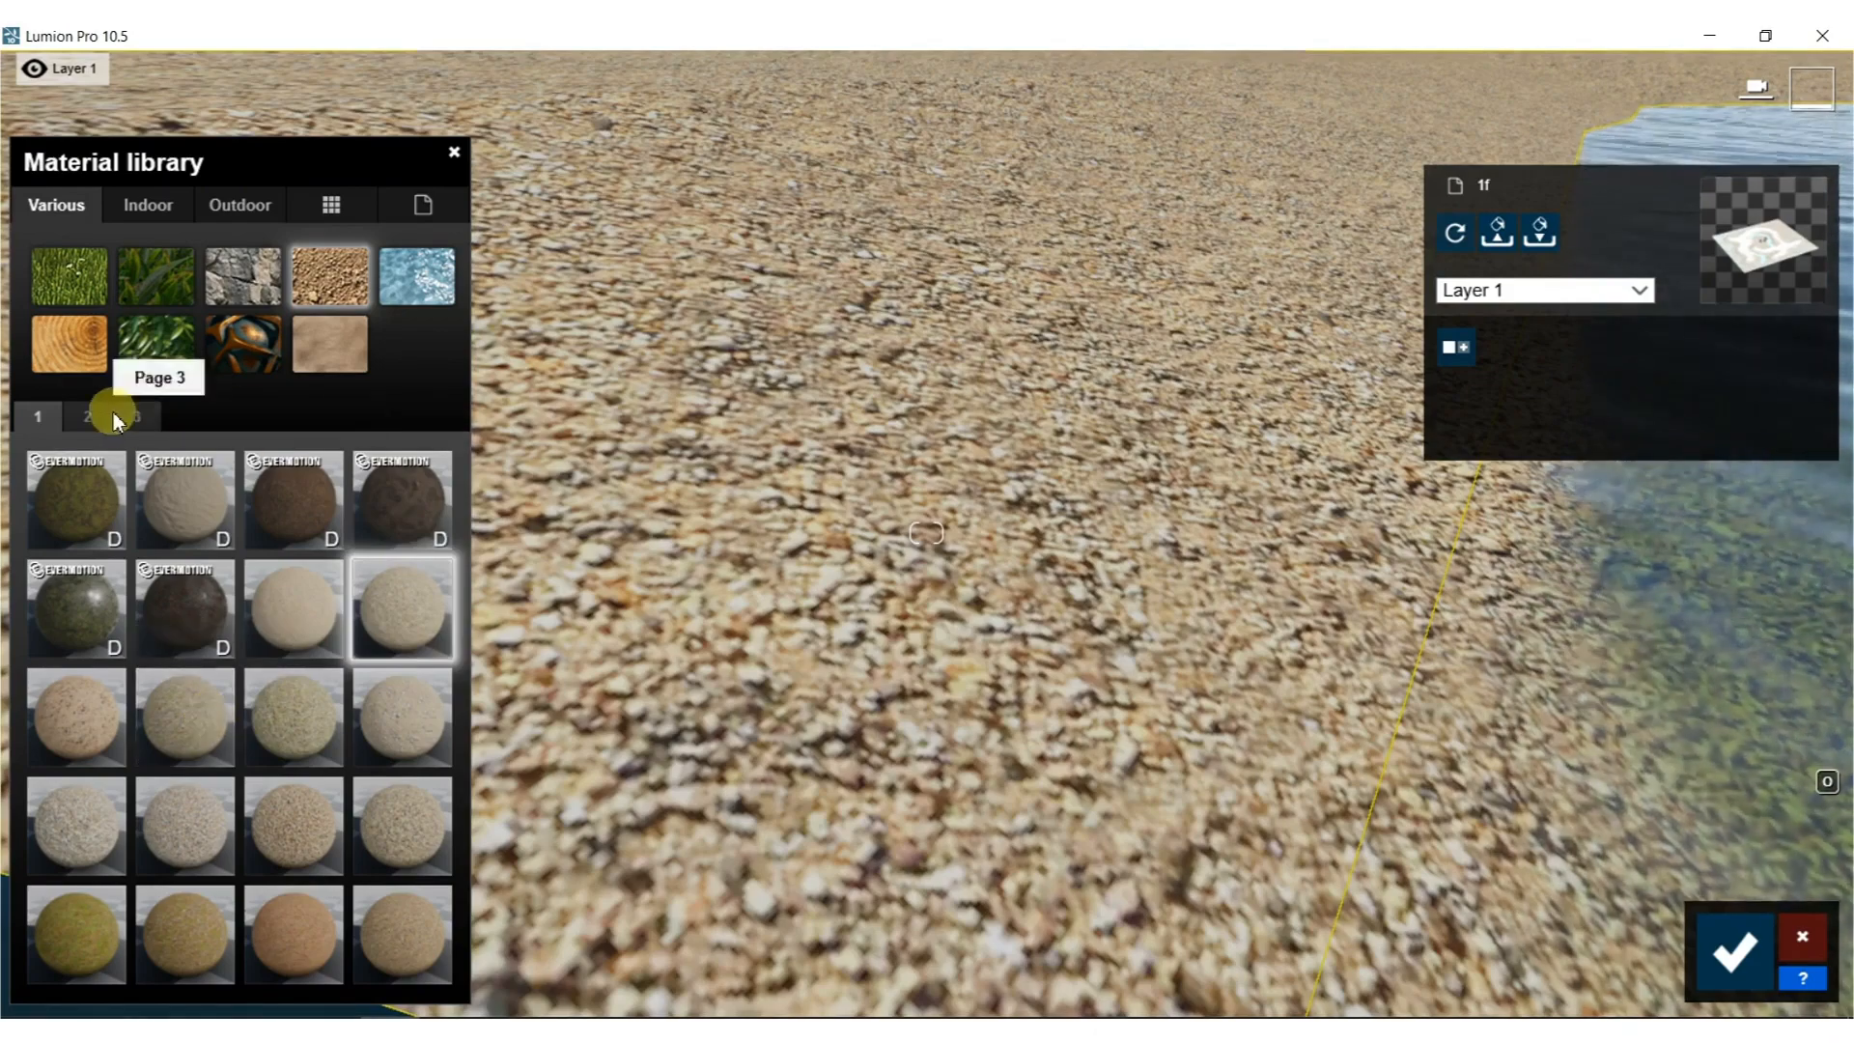
left_click(191, 502)
right_click_drag(618, 540, 1031, 541)
left_click(885, 726)
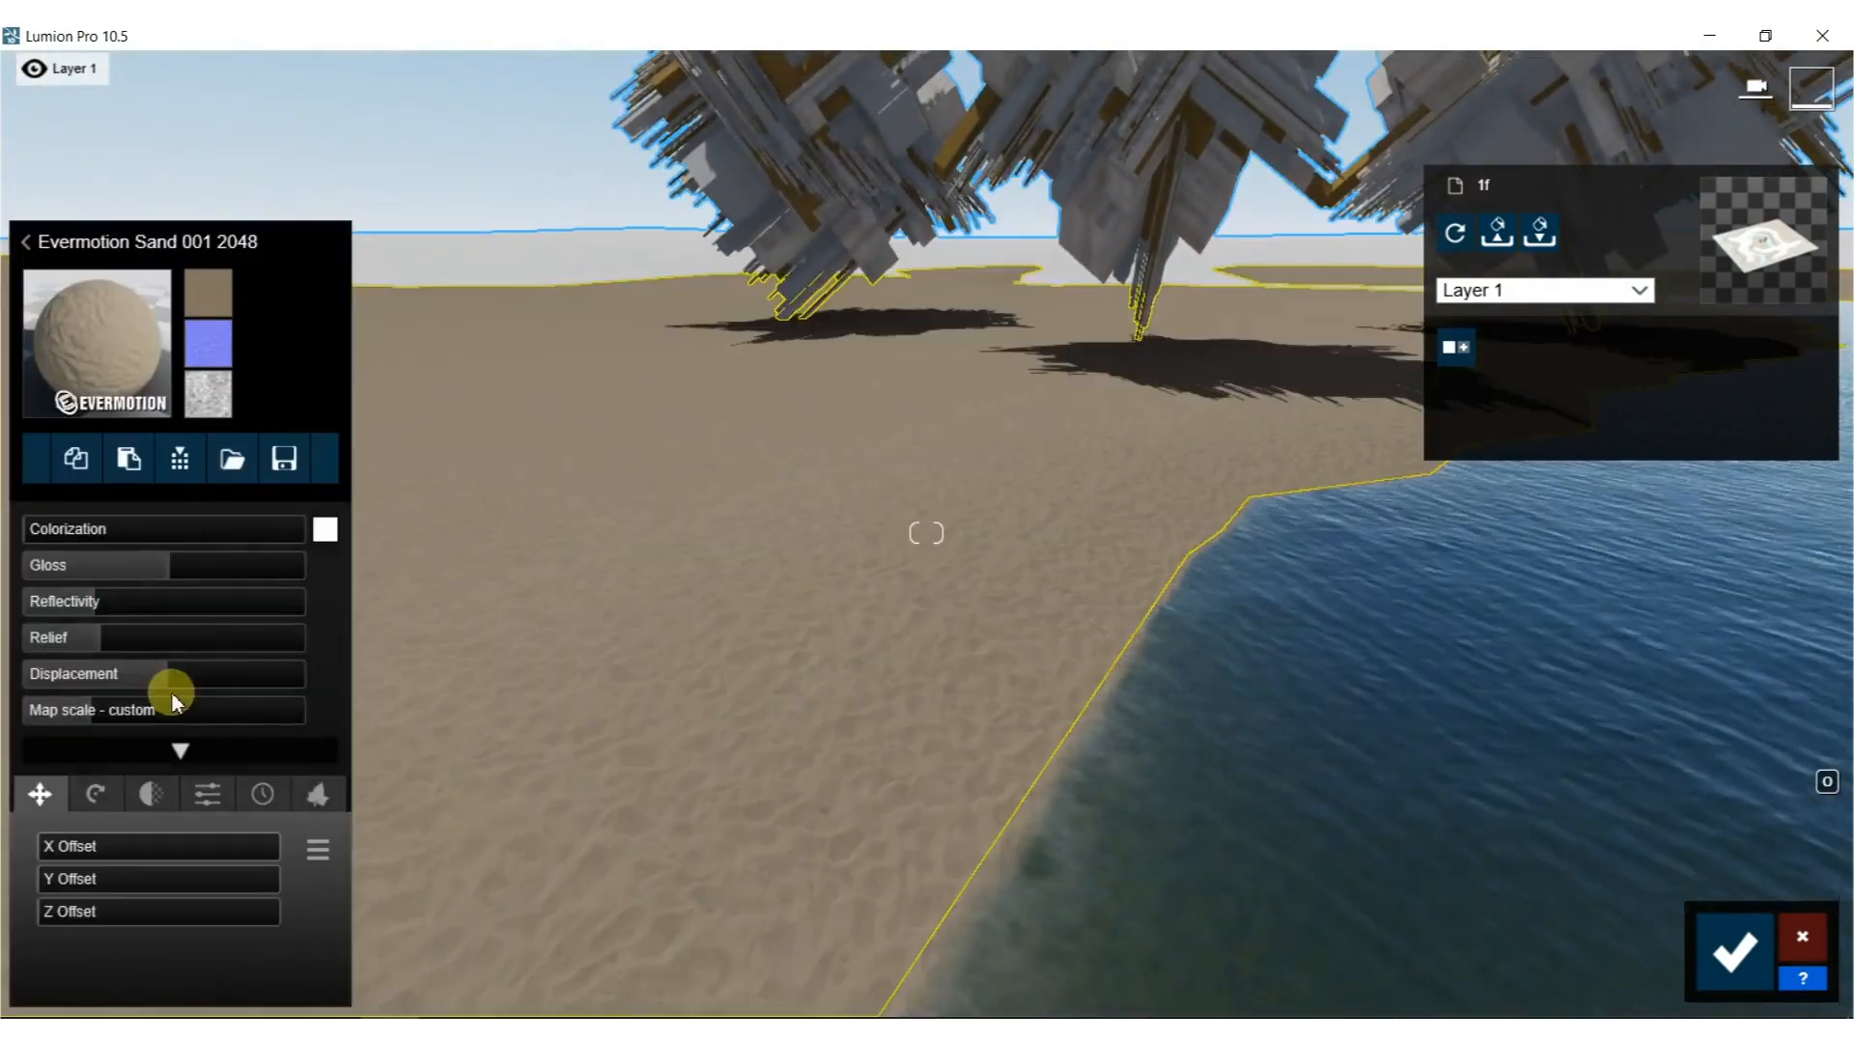
Apply the 3D grass material Wild Grass 02 to the white GRASS terrain surface.
right_click_drag(618, 579, 1172, 575)
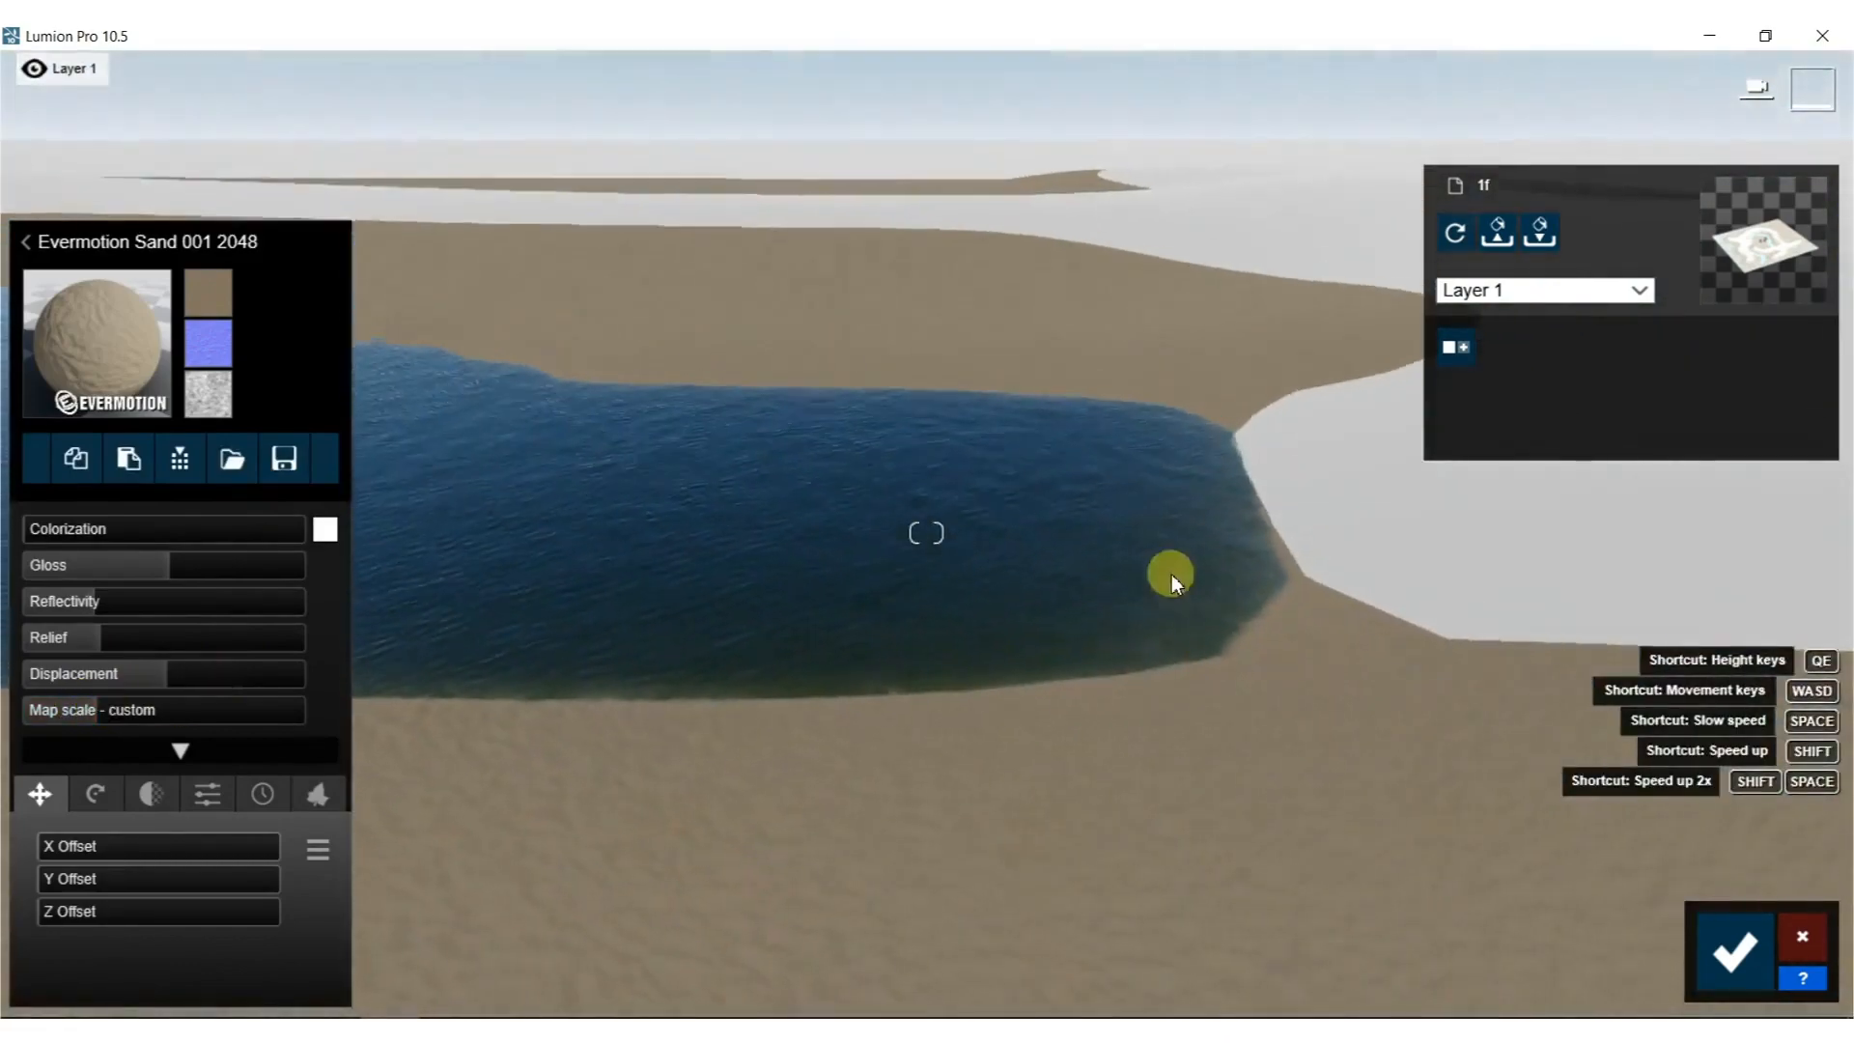
left_click(1607, 489)
left_click(58, 205)
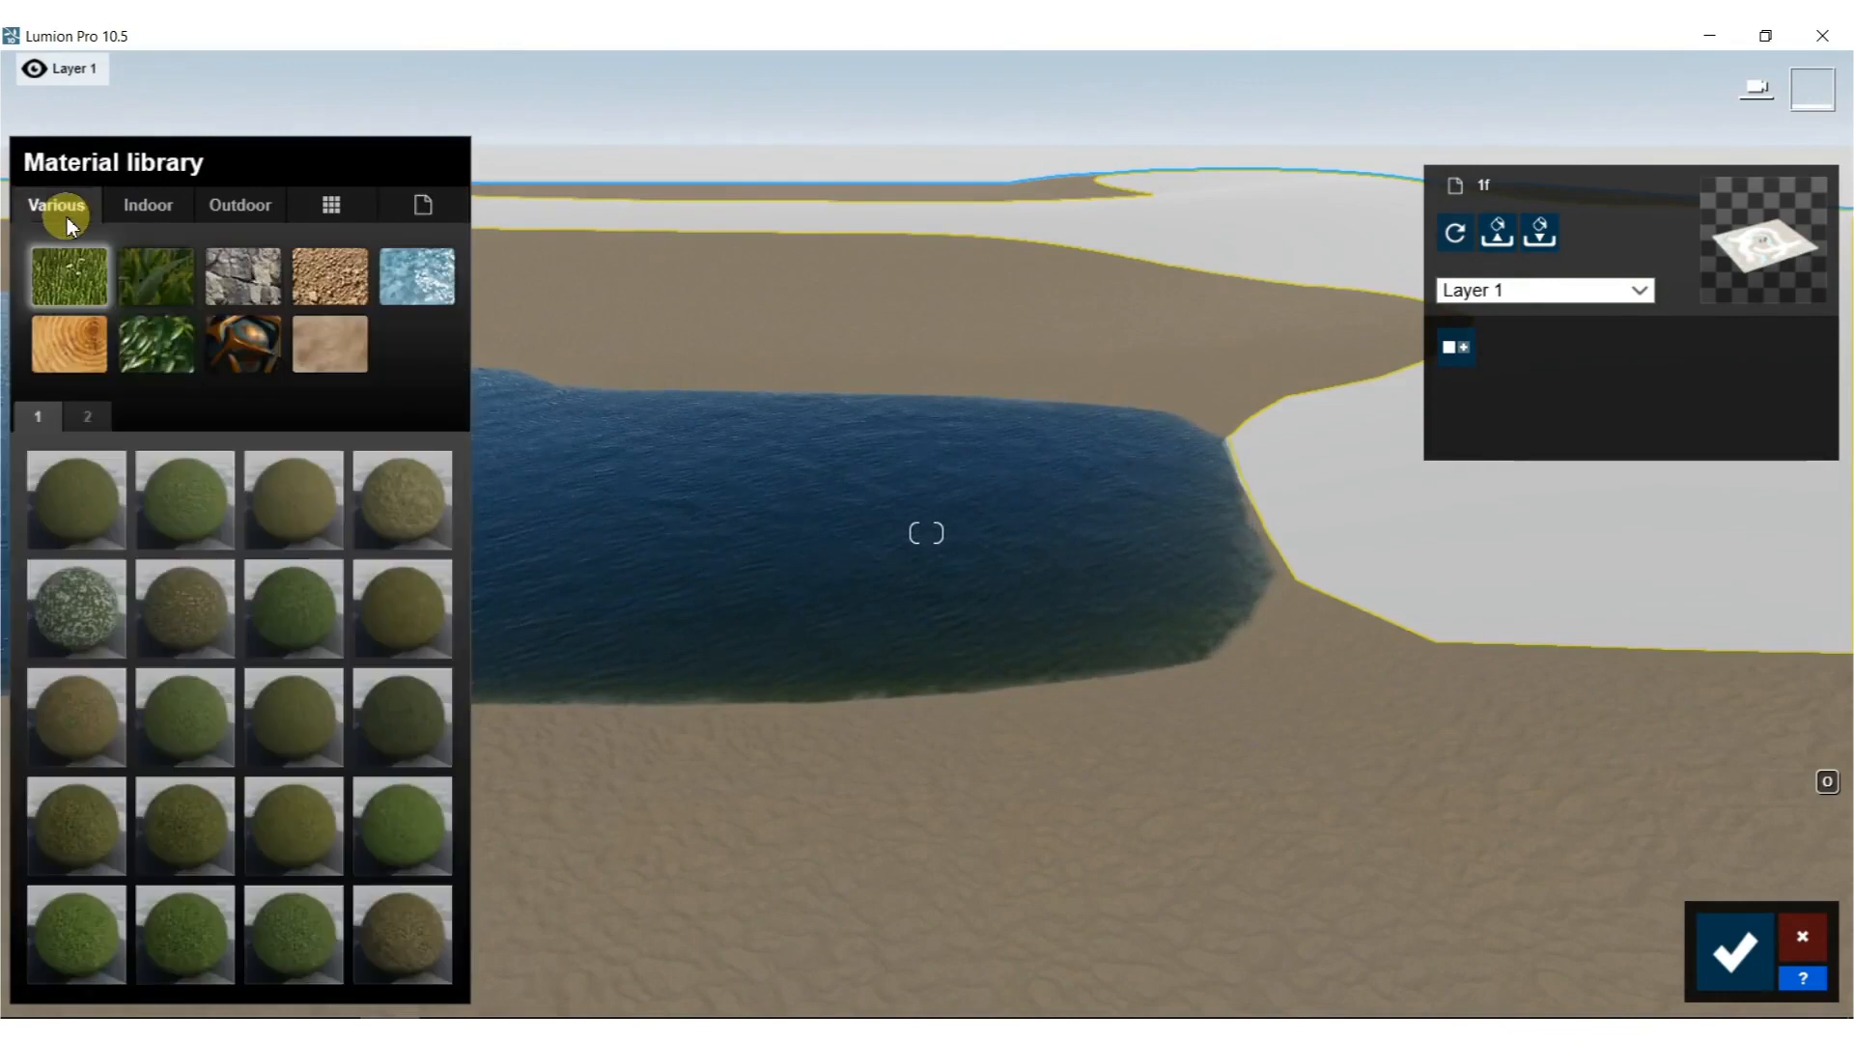
left_click(149, 334)
left_click(152, 283)
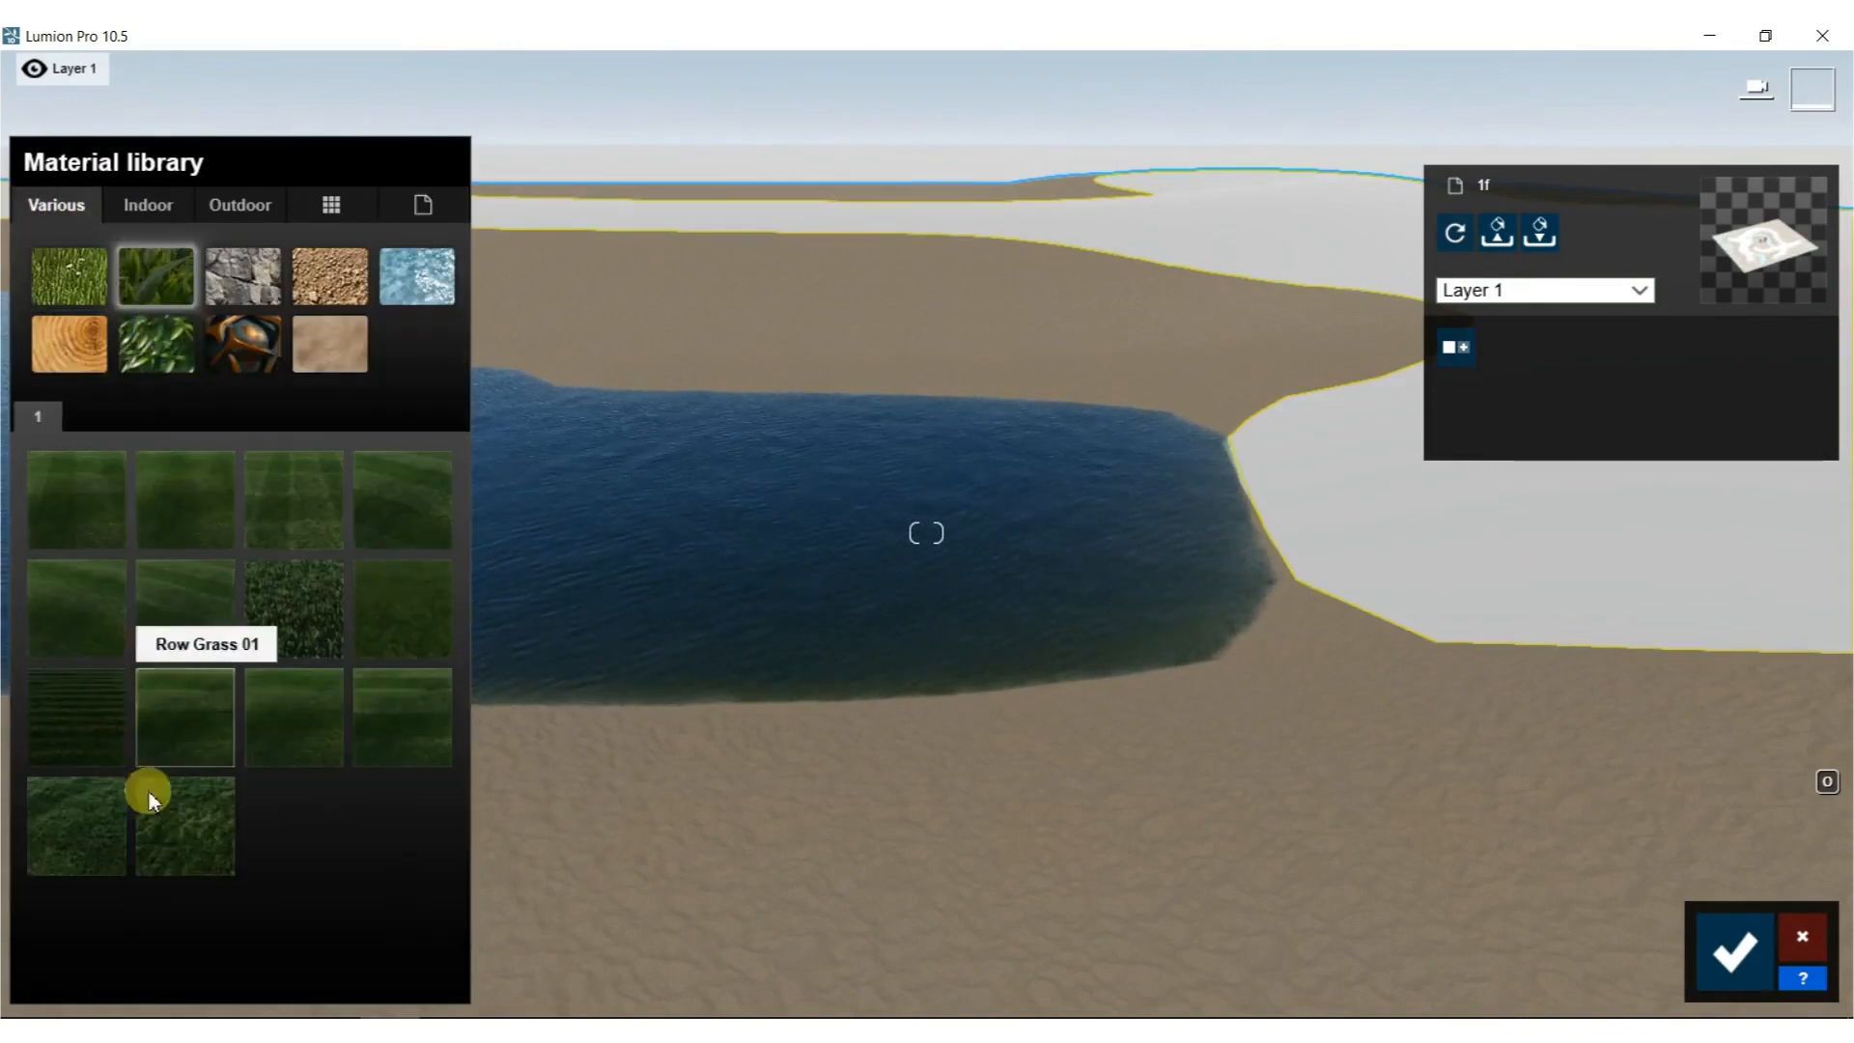
left_click(148, 837)
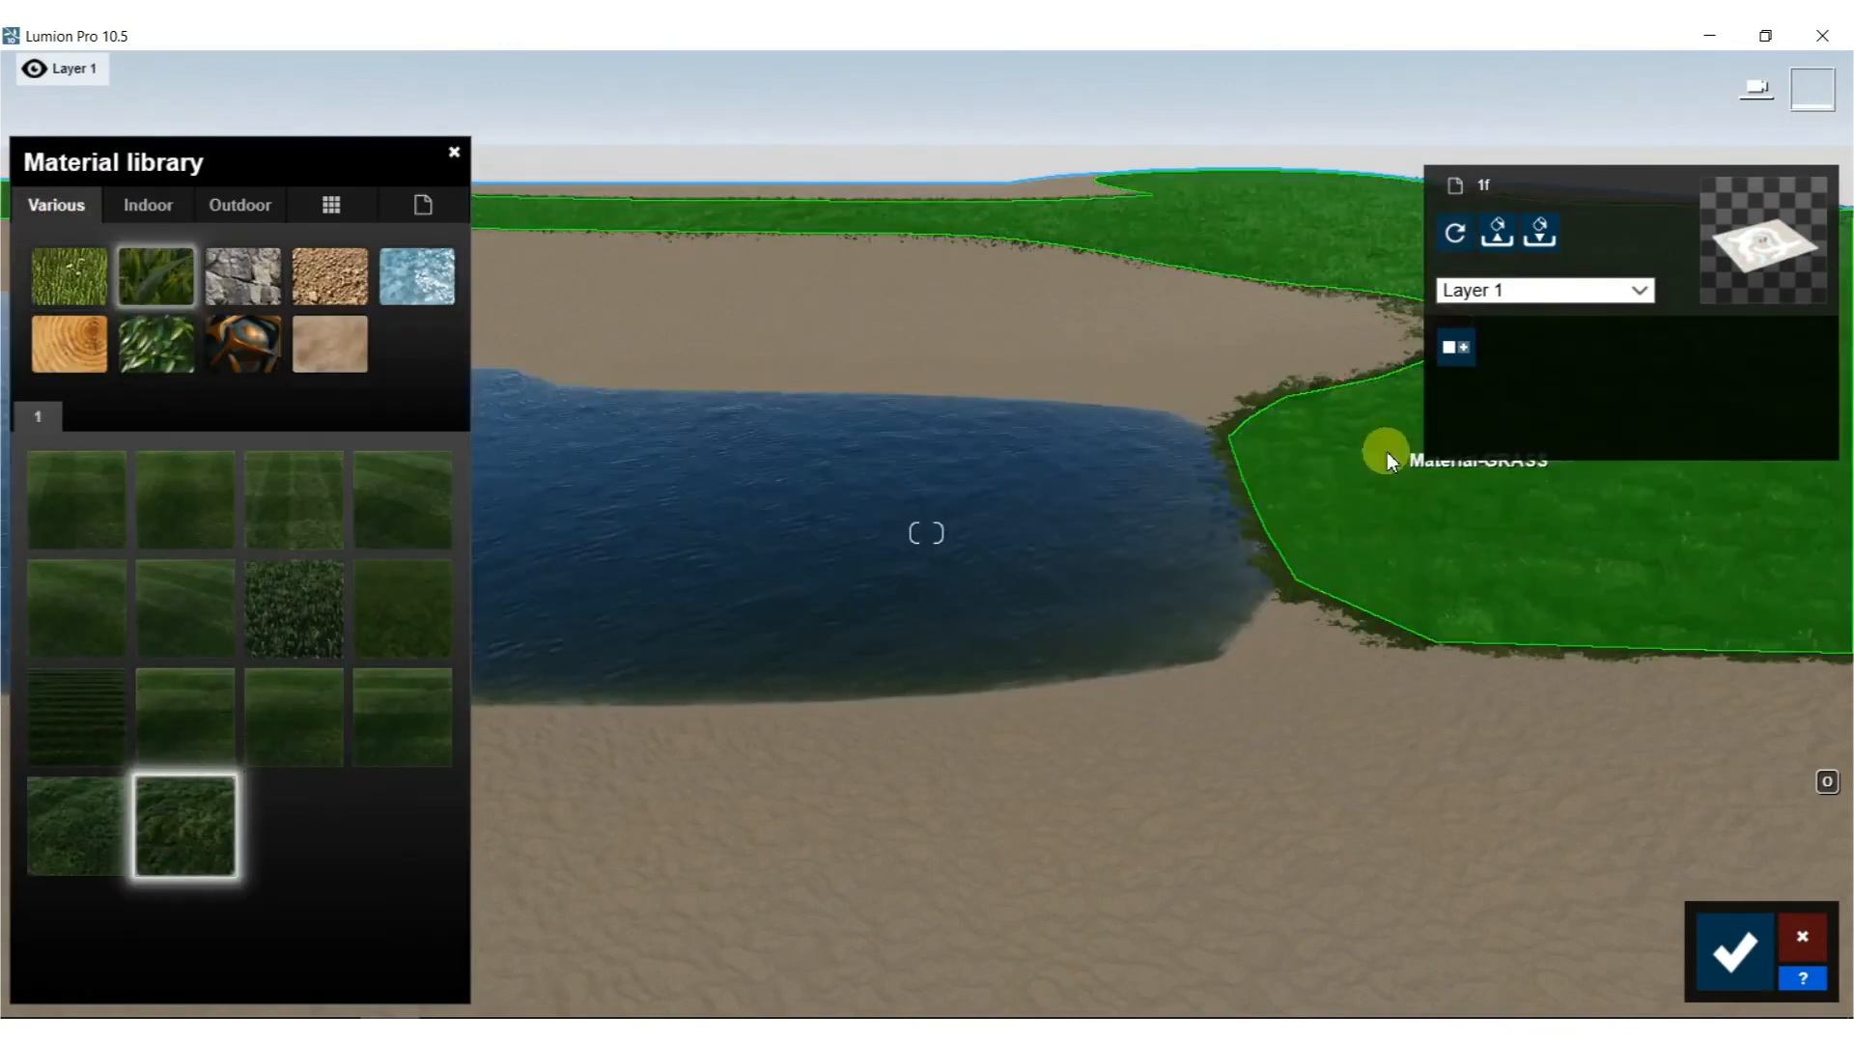
Set the Wild Grass 02 grass length to 1.0 and raise its grass size to the maximum.
left_click(171, 845)
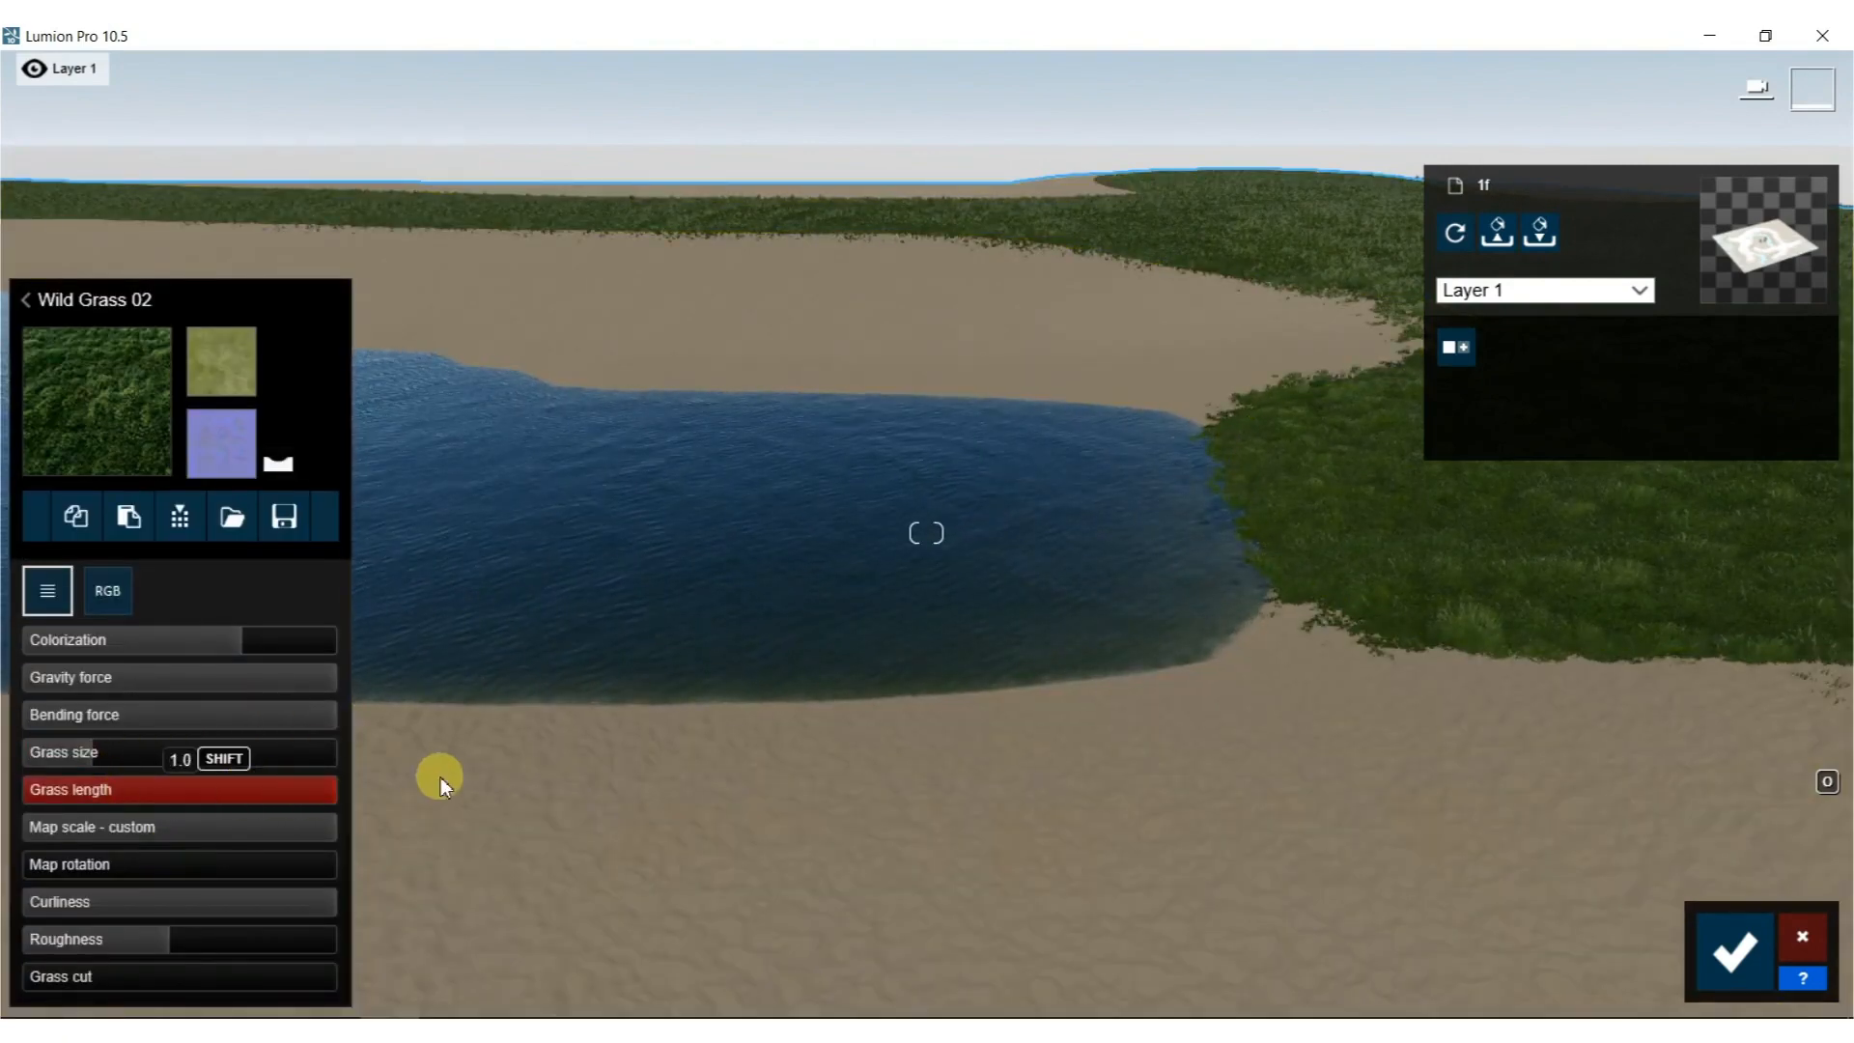
left_click_drag(5, 792, 372, 774)
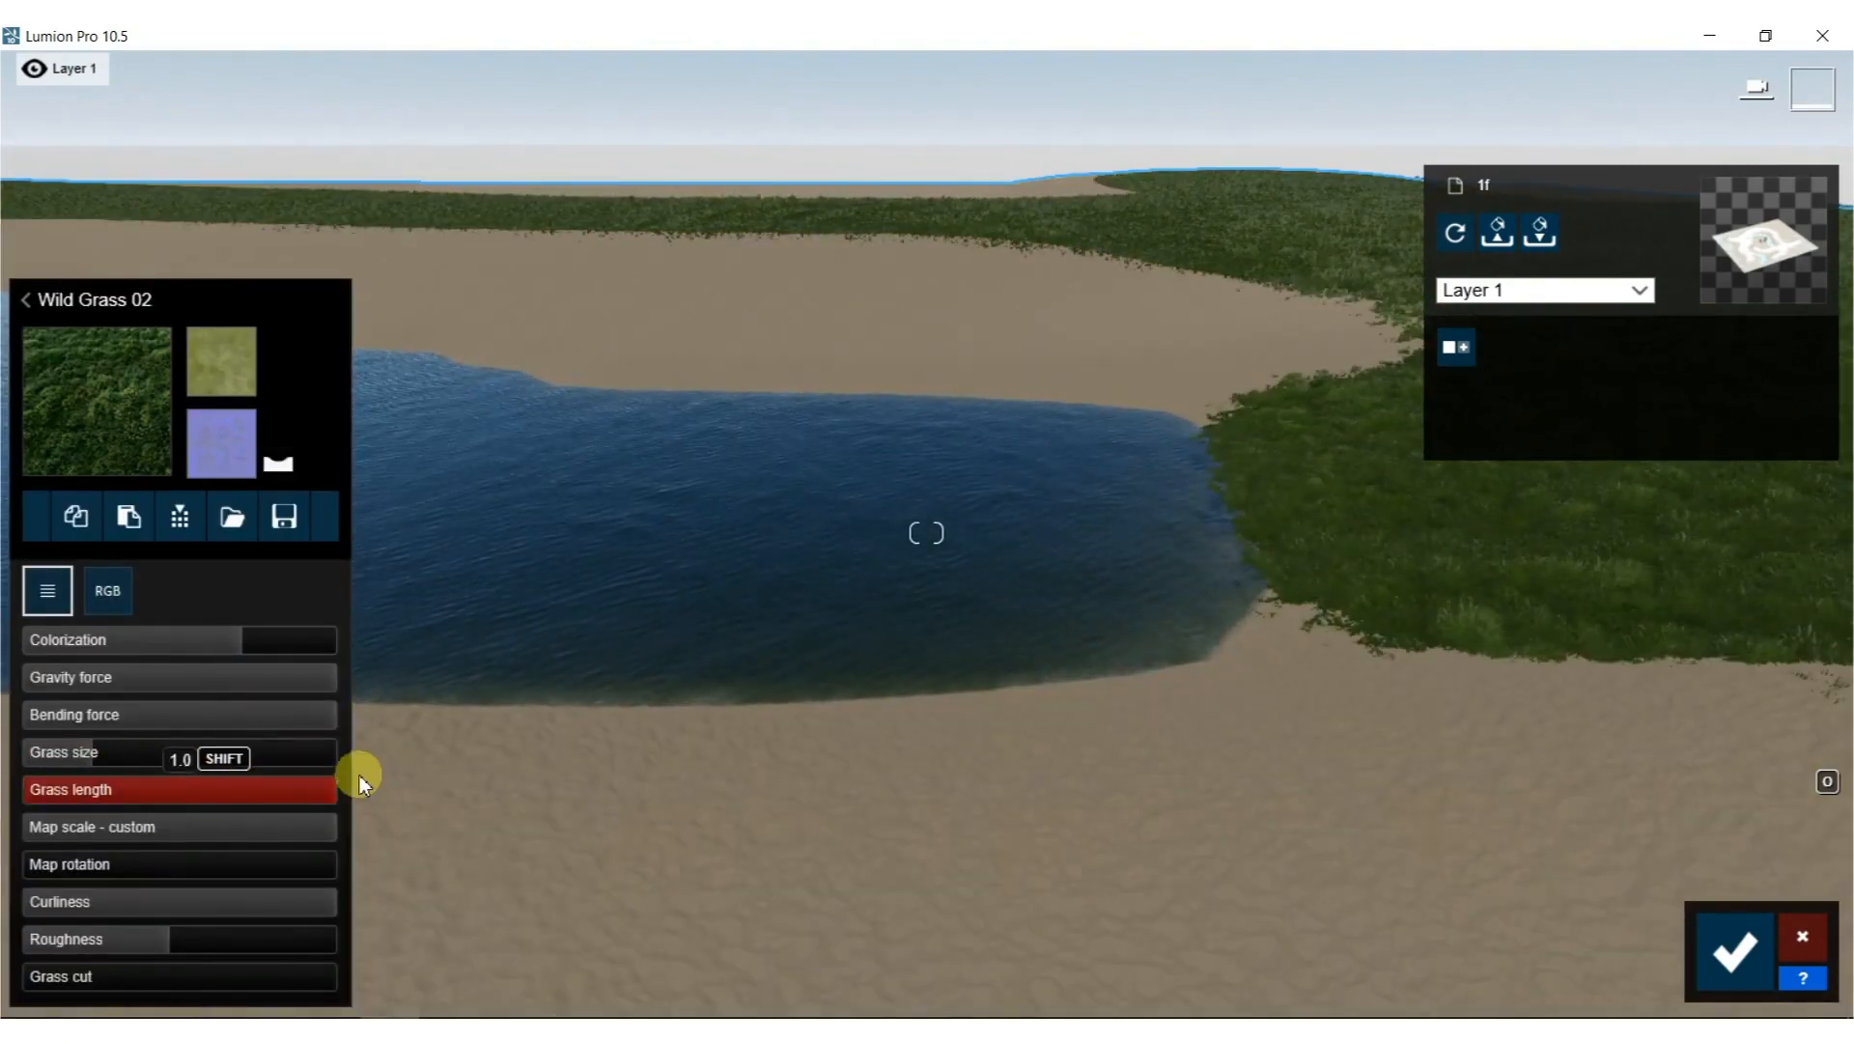
left_click_drag(103, 753, 355, 756)
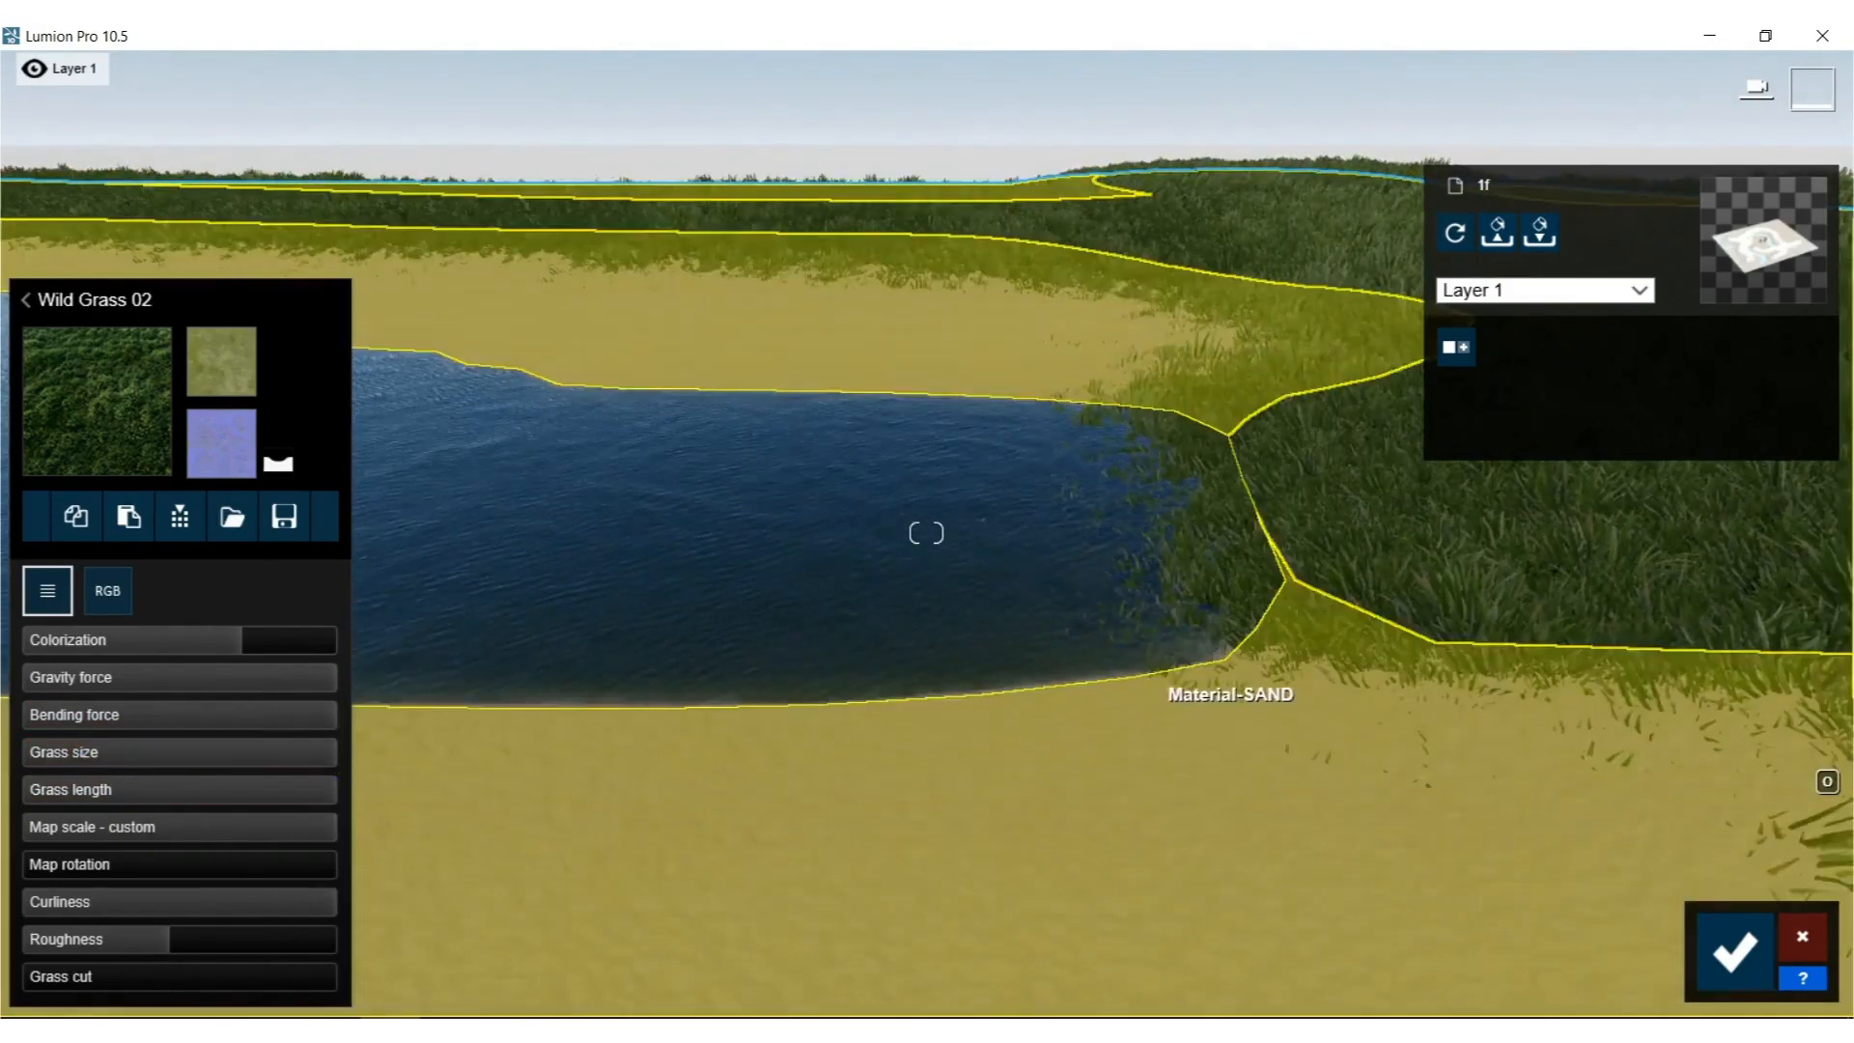
Examine the tall grass, the shoreline and the three sculptures from ground-level viewpoints.
right_click_drag(1152, 682, 792, 676)
key("w")
key("w")
key("s")
right_click_drag(926, 533, 1225, 303)
right_click_drag(918, 703, 511, 618)
key("d")
key("w")
right_click_drag(1642, 690, 1014, 374)
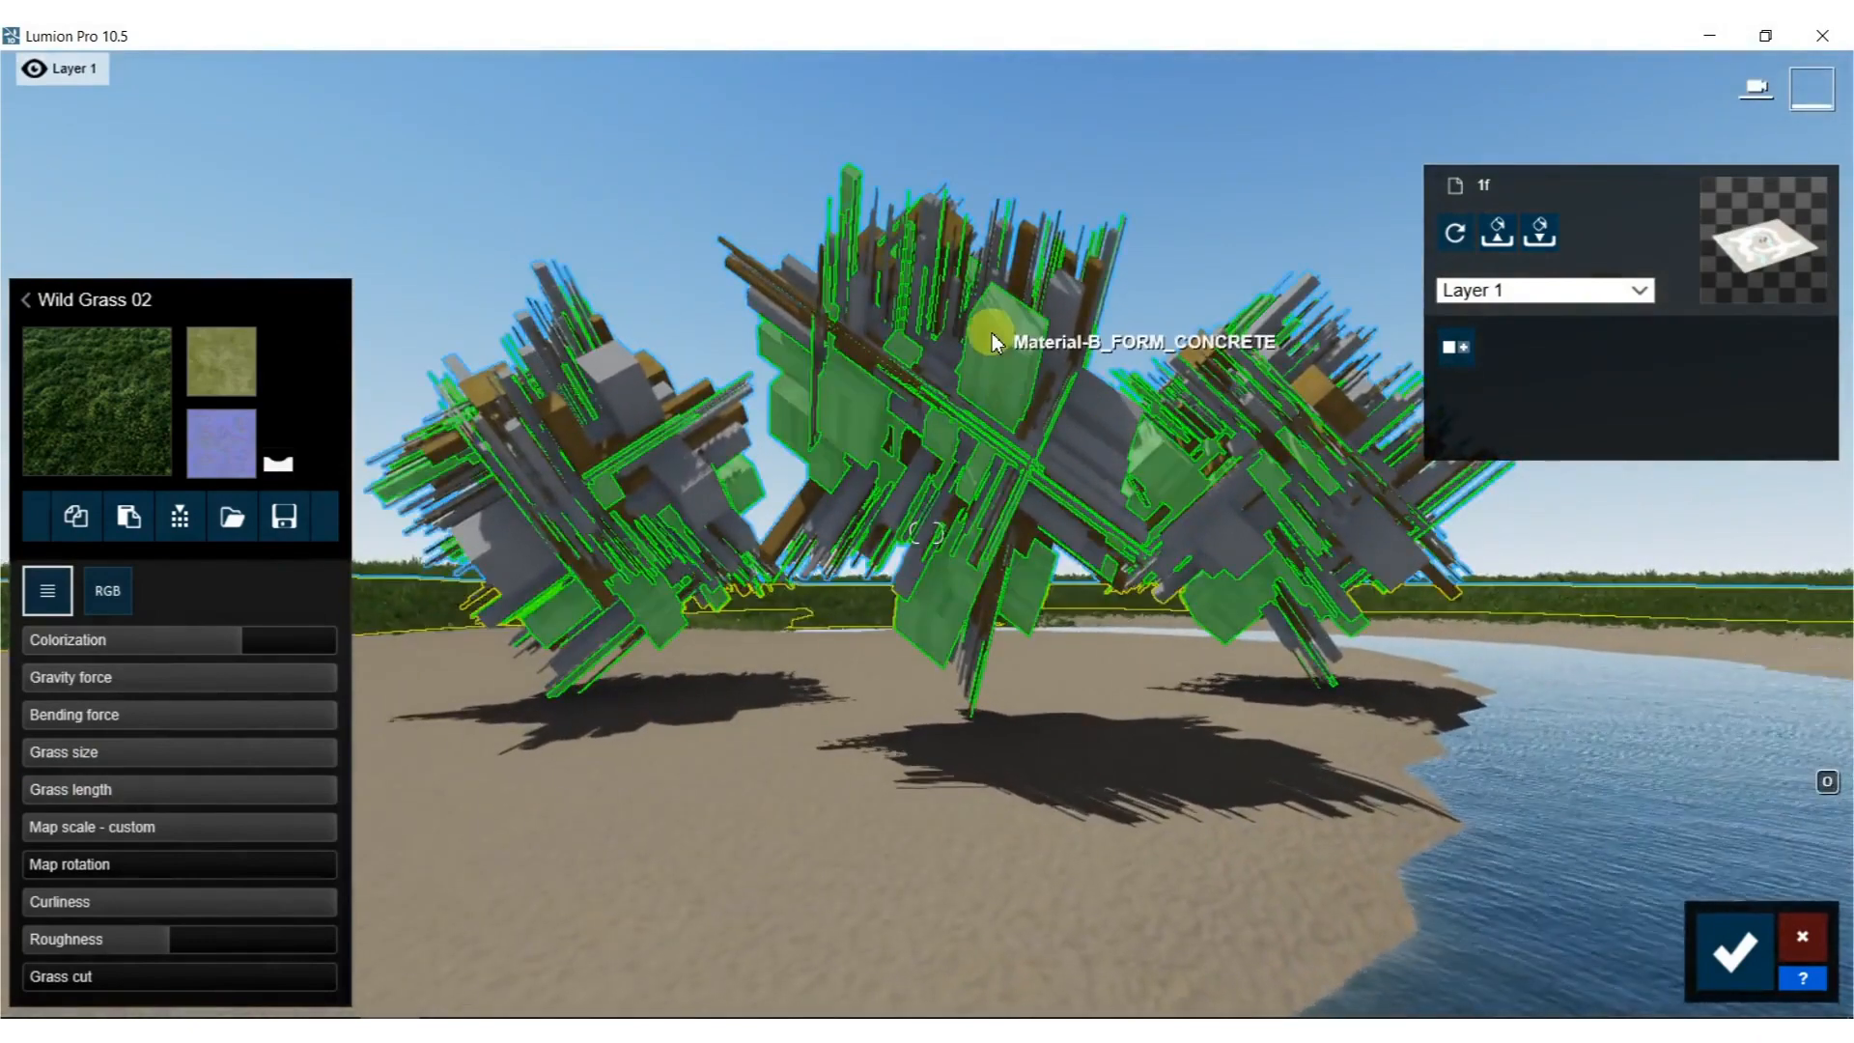
Apply the indoor metal material Gold to the brown METAL pieces of the three sculptures.
left_click(992, 333)
key("w")
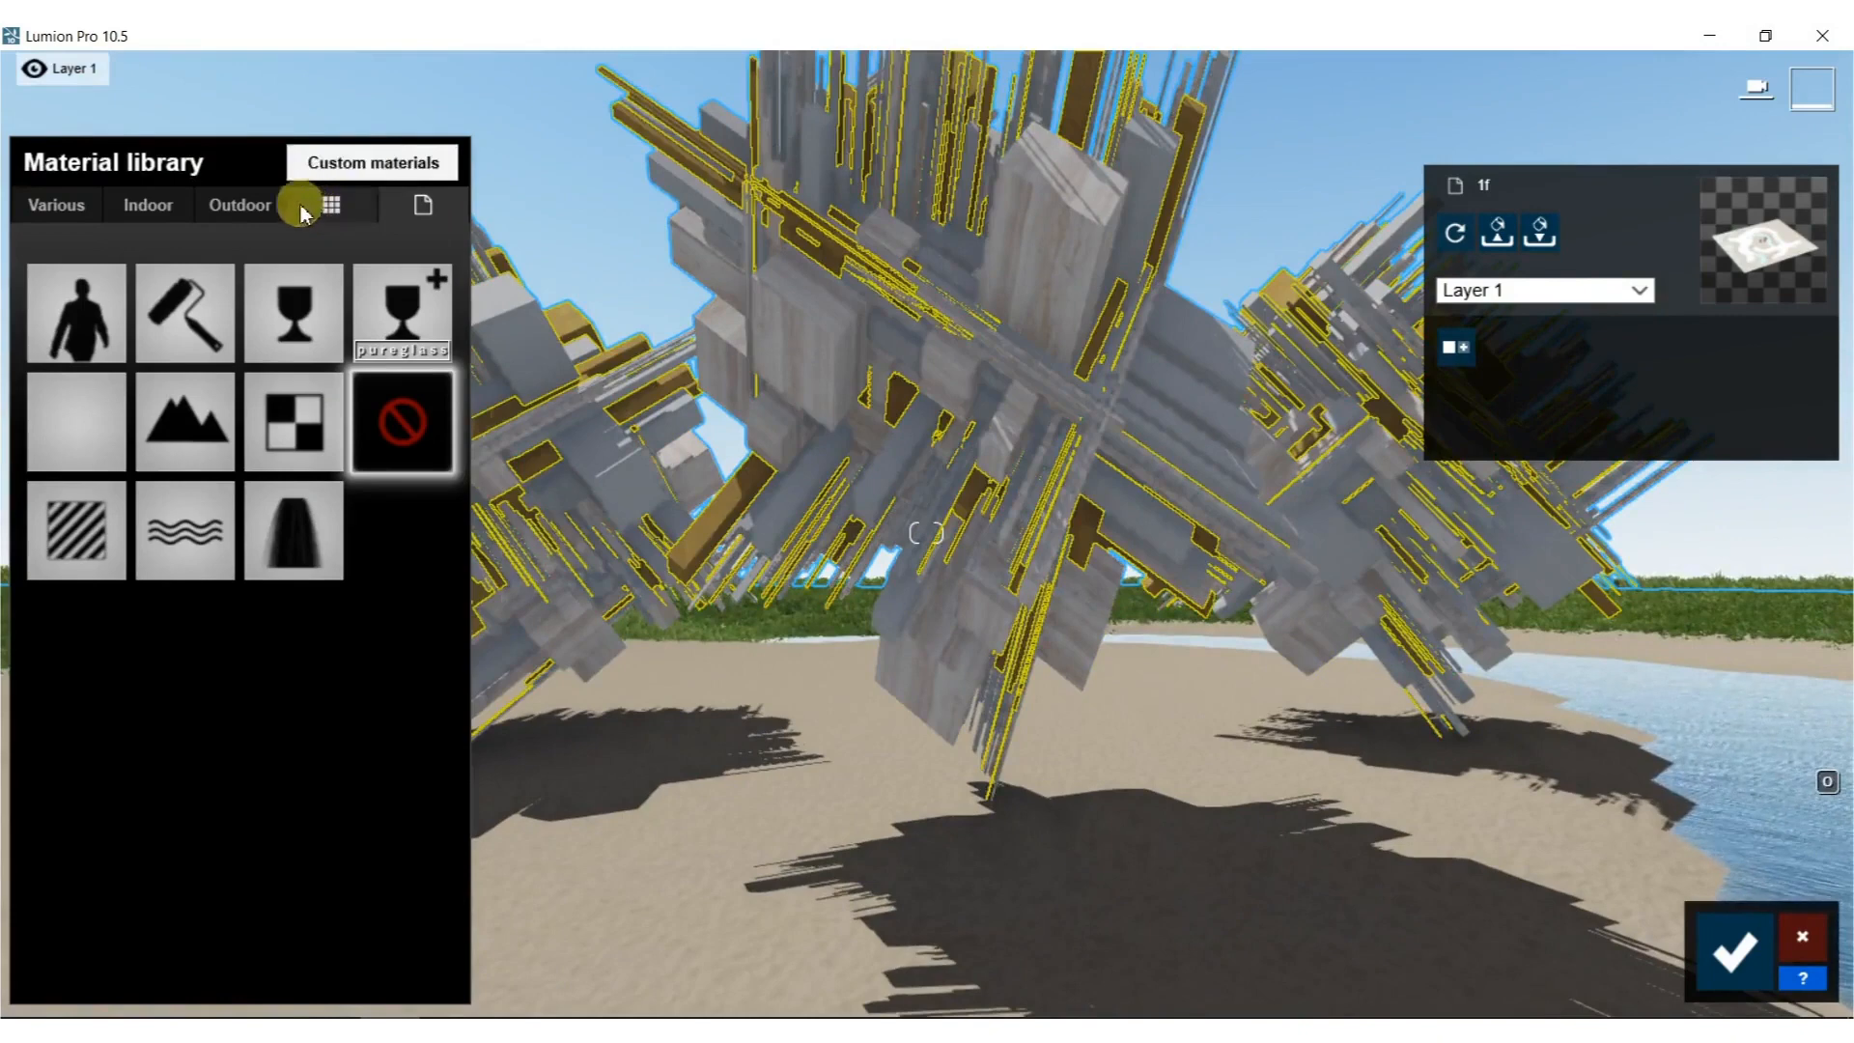
left_click(147, 203)
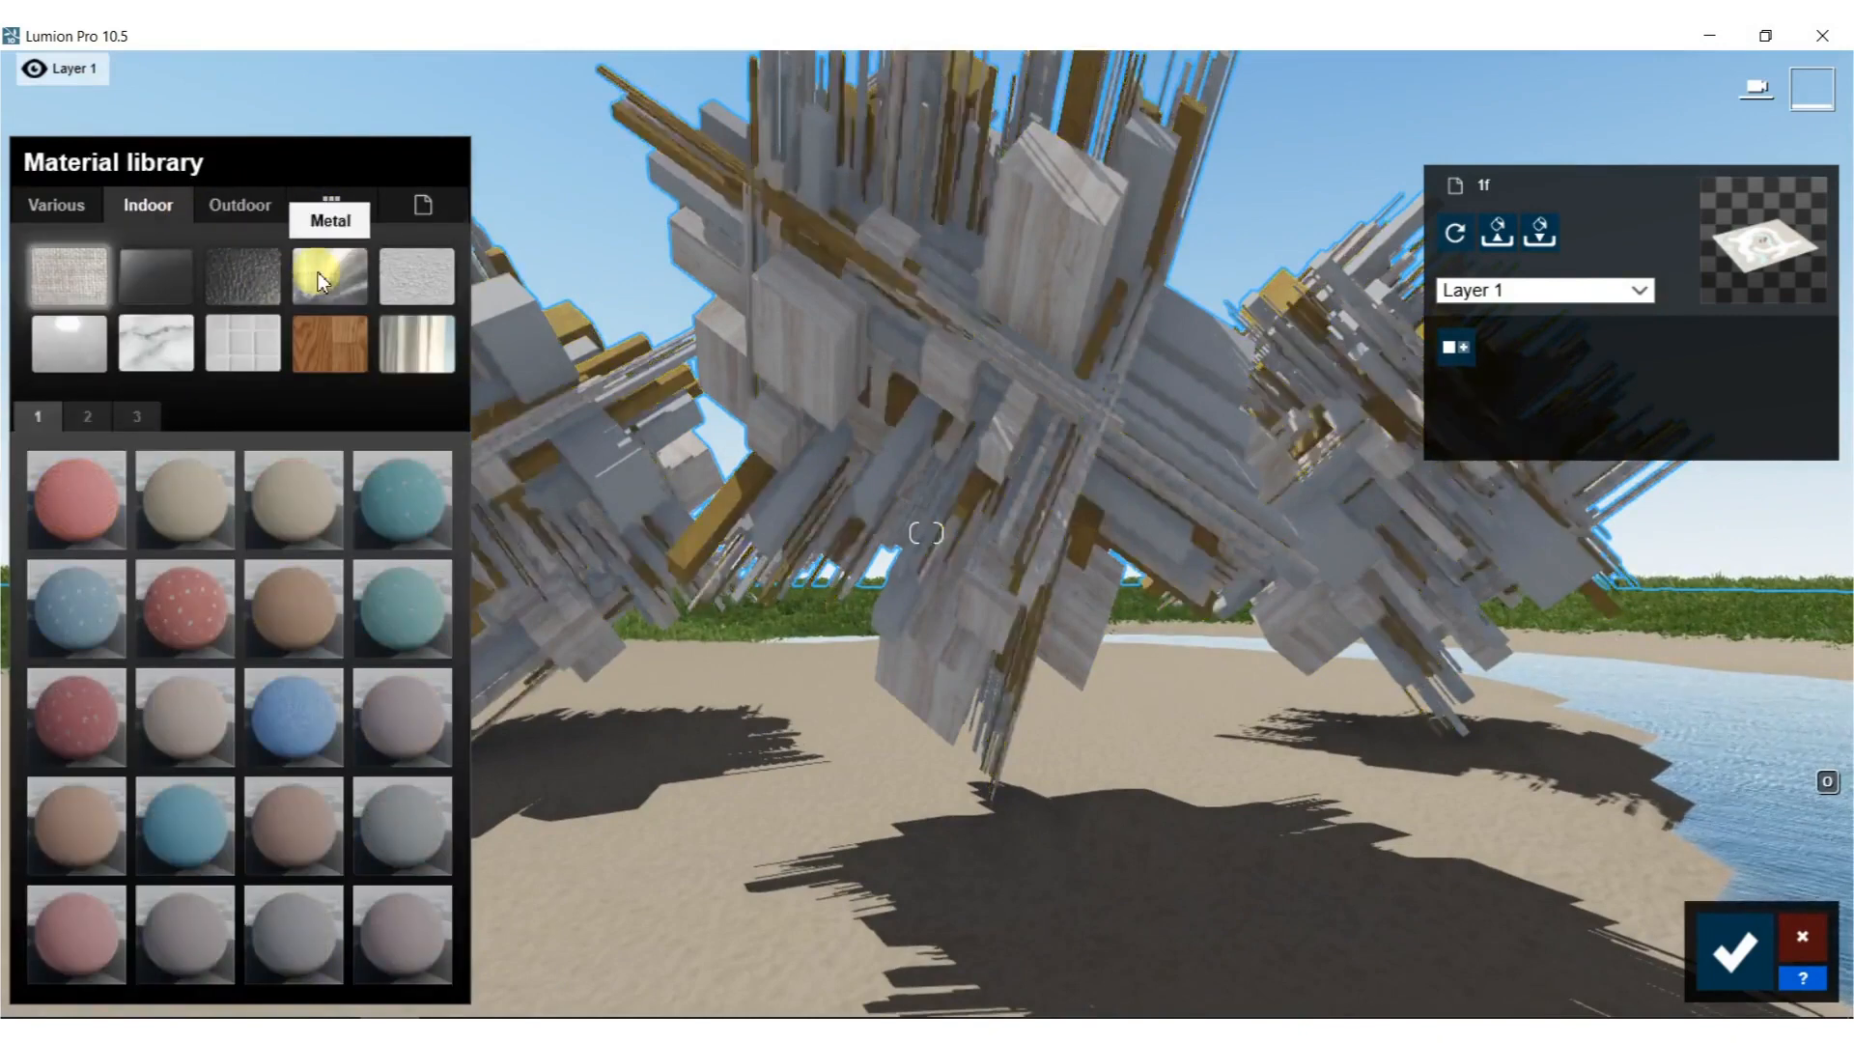
left_click(329, 275)
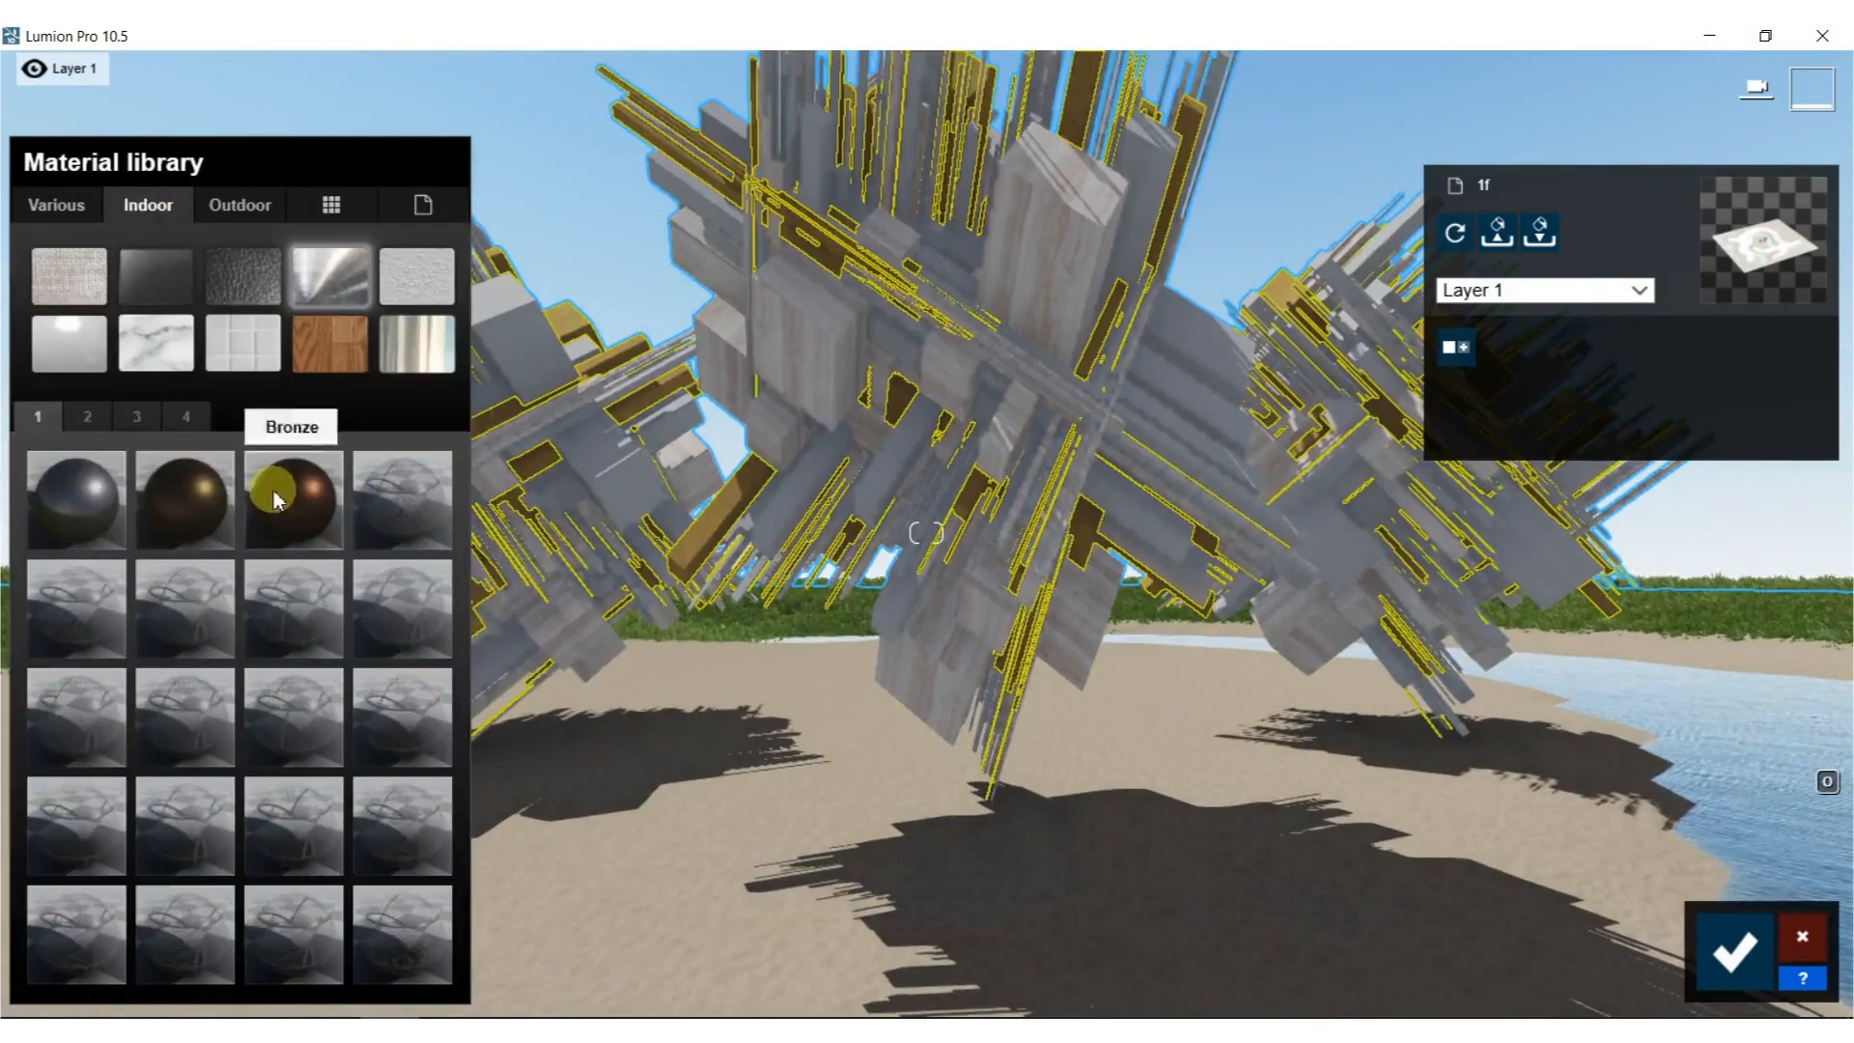
left_click(87, 416)
left_click(183, 944)
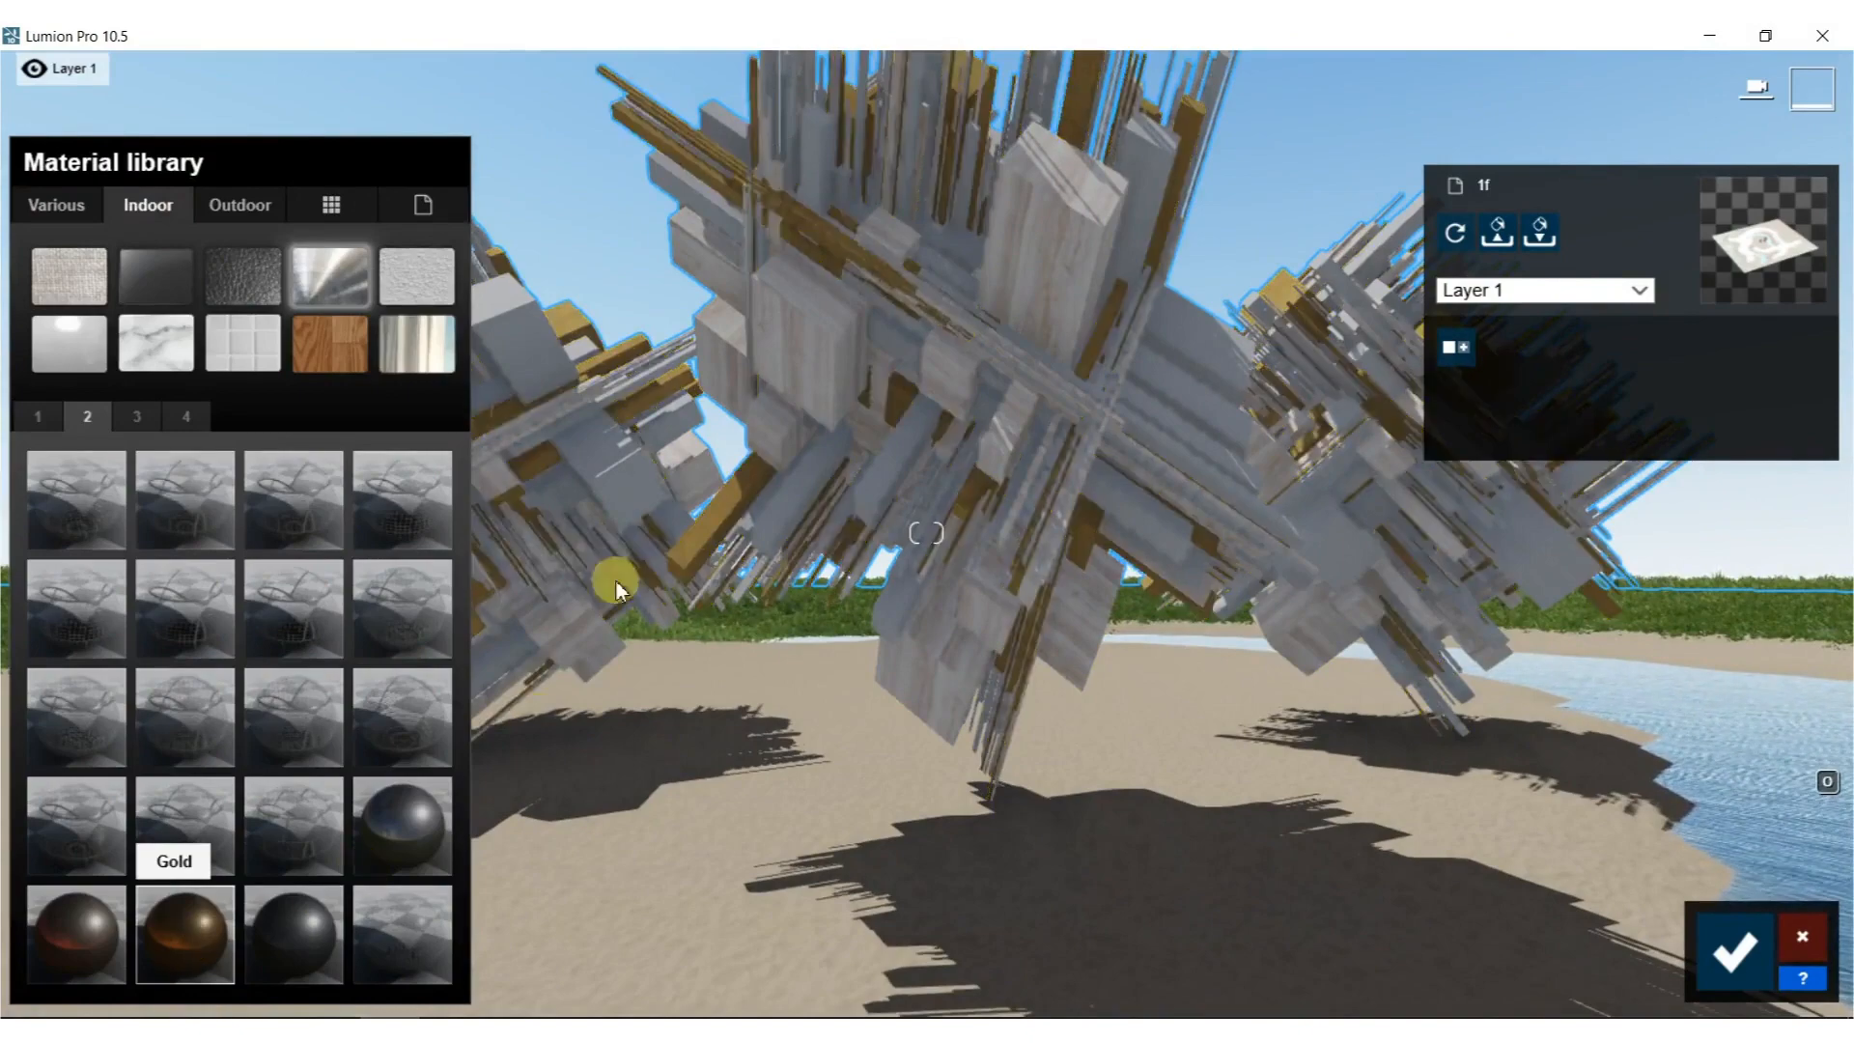
key("w")
right_click_drag(688, 351, 686, 355)
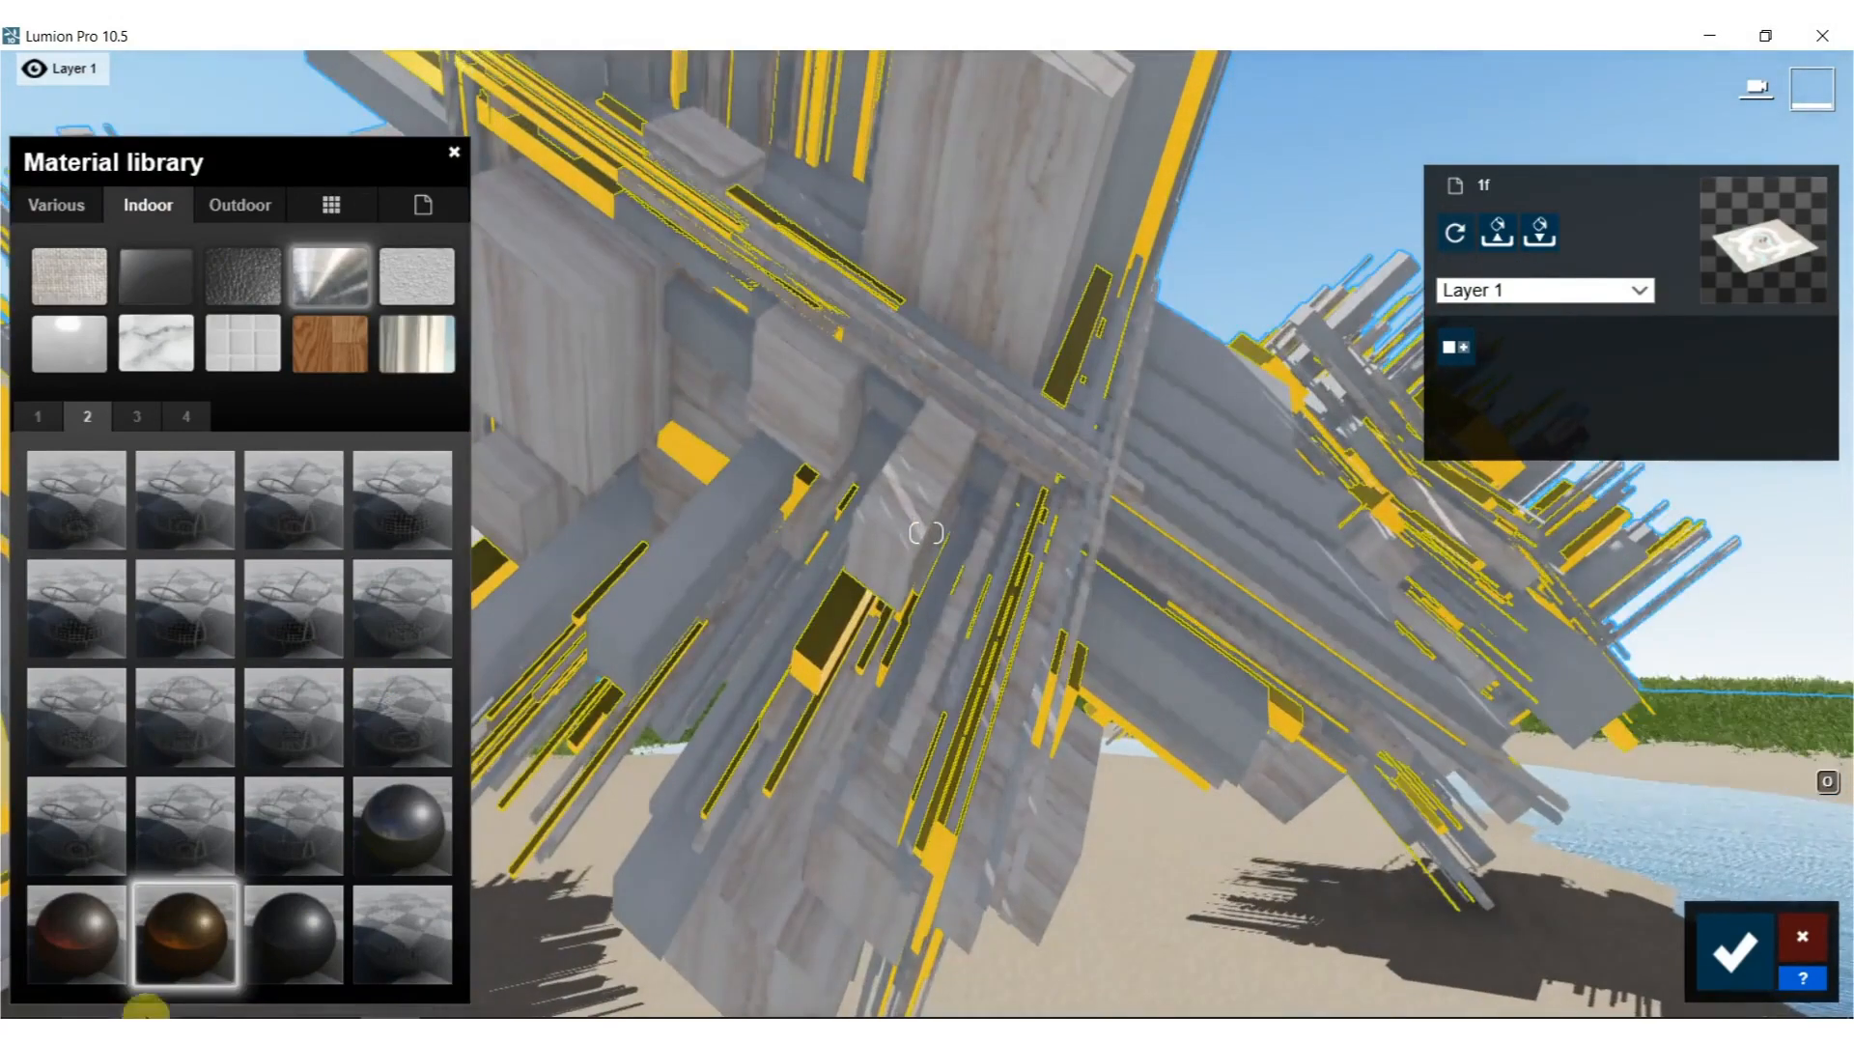
Give the Gold material Iron-type weathering and raise it to about four fifths of its range.
left_click(184, 941)
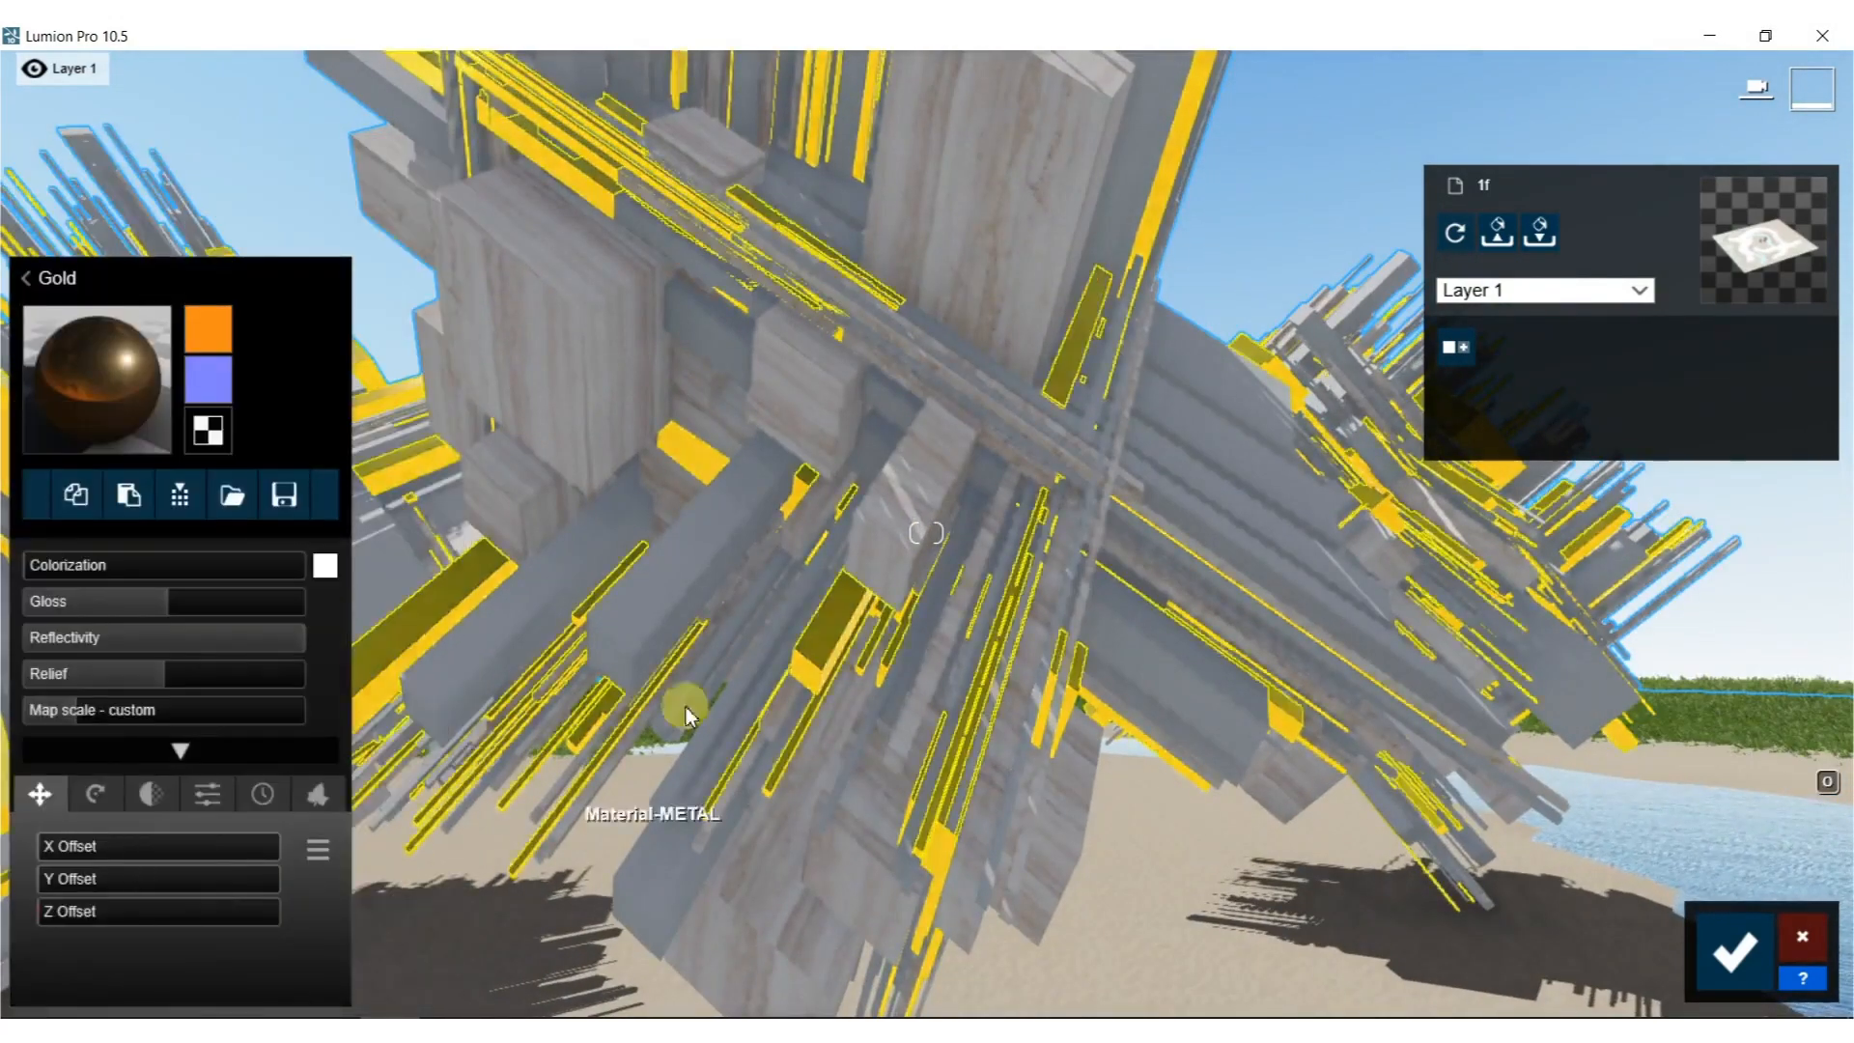
left_click(275, 796)
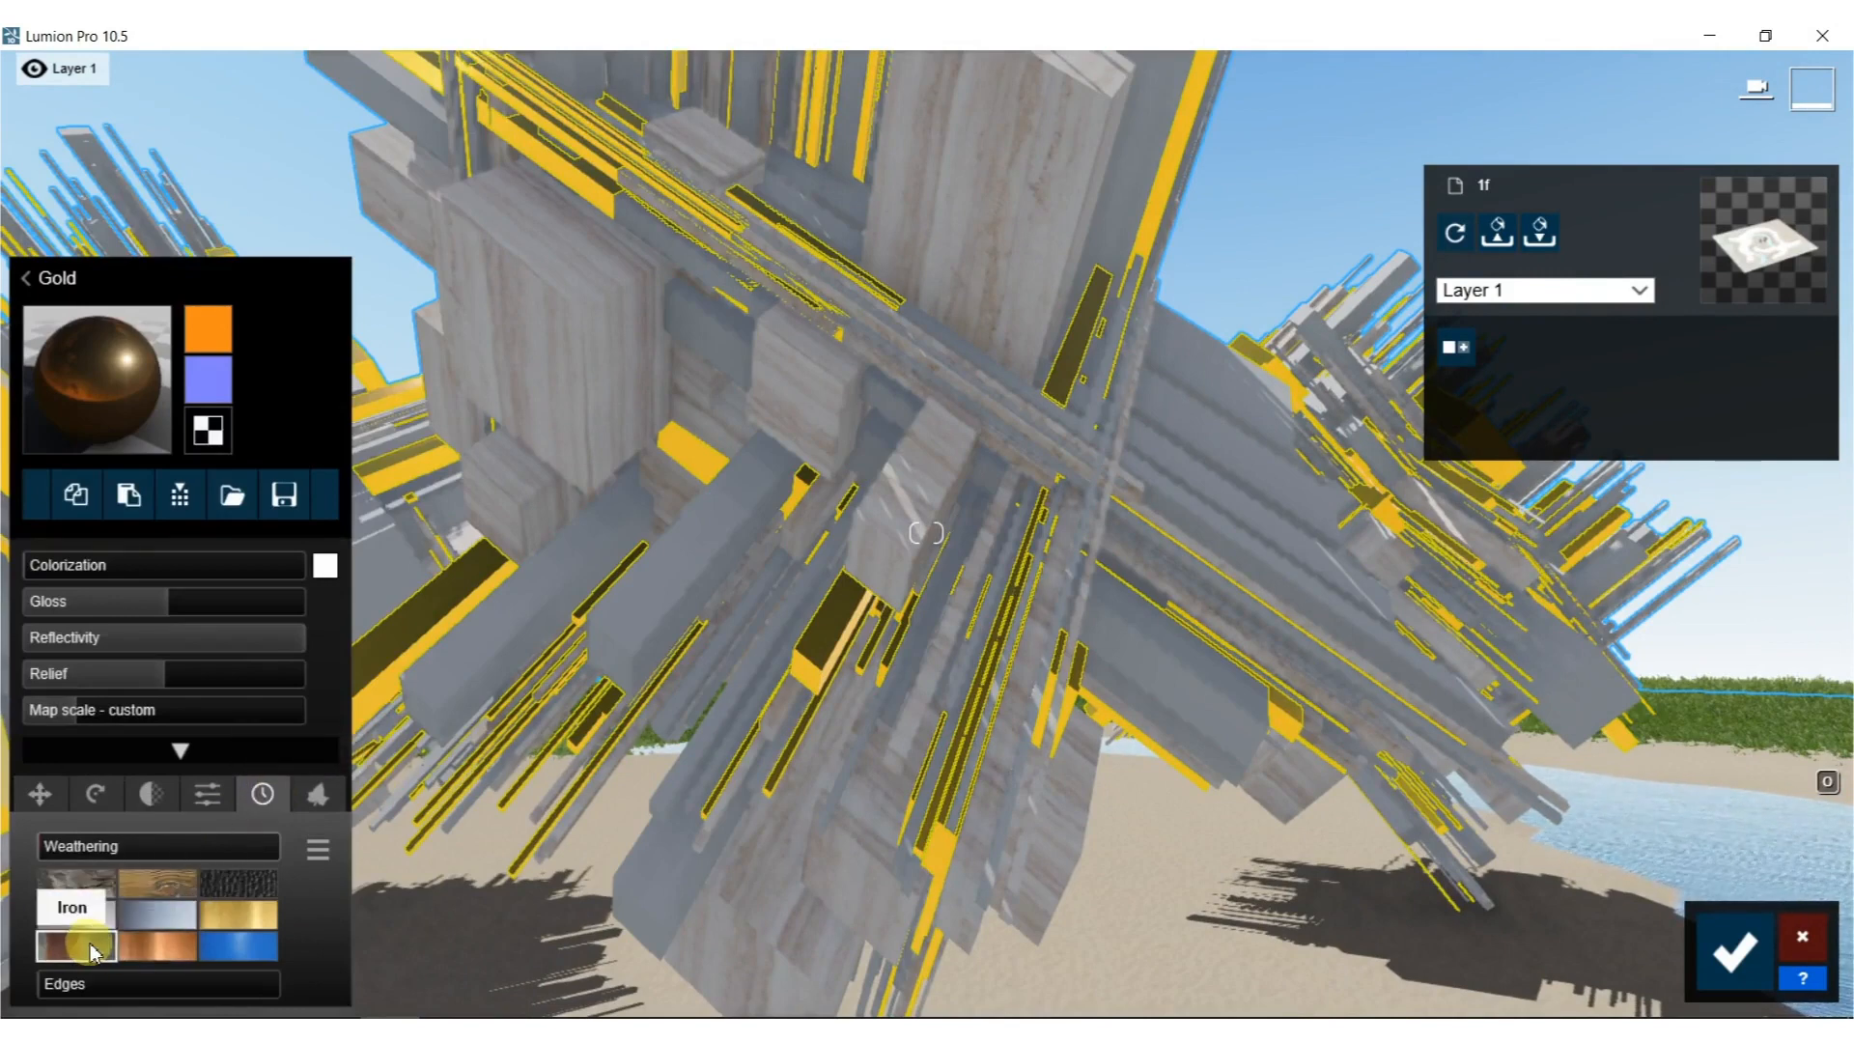
left_click_drag(80, 858, 231, 847)
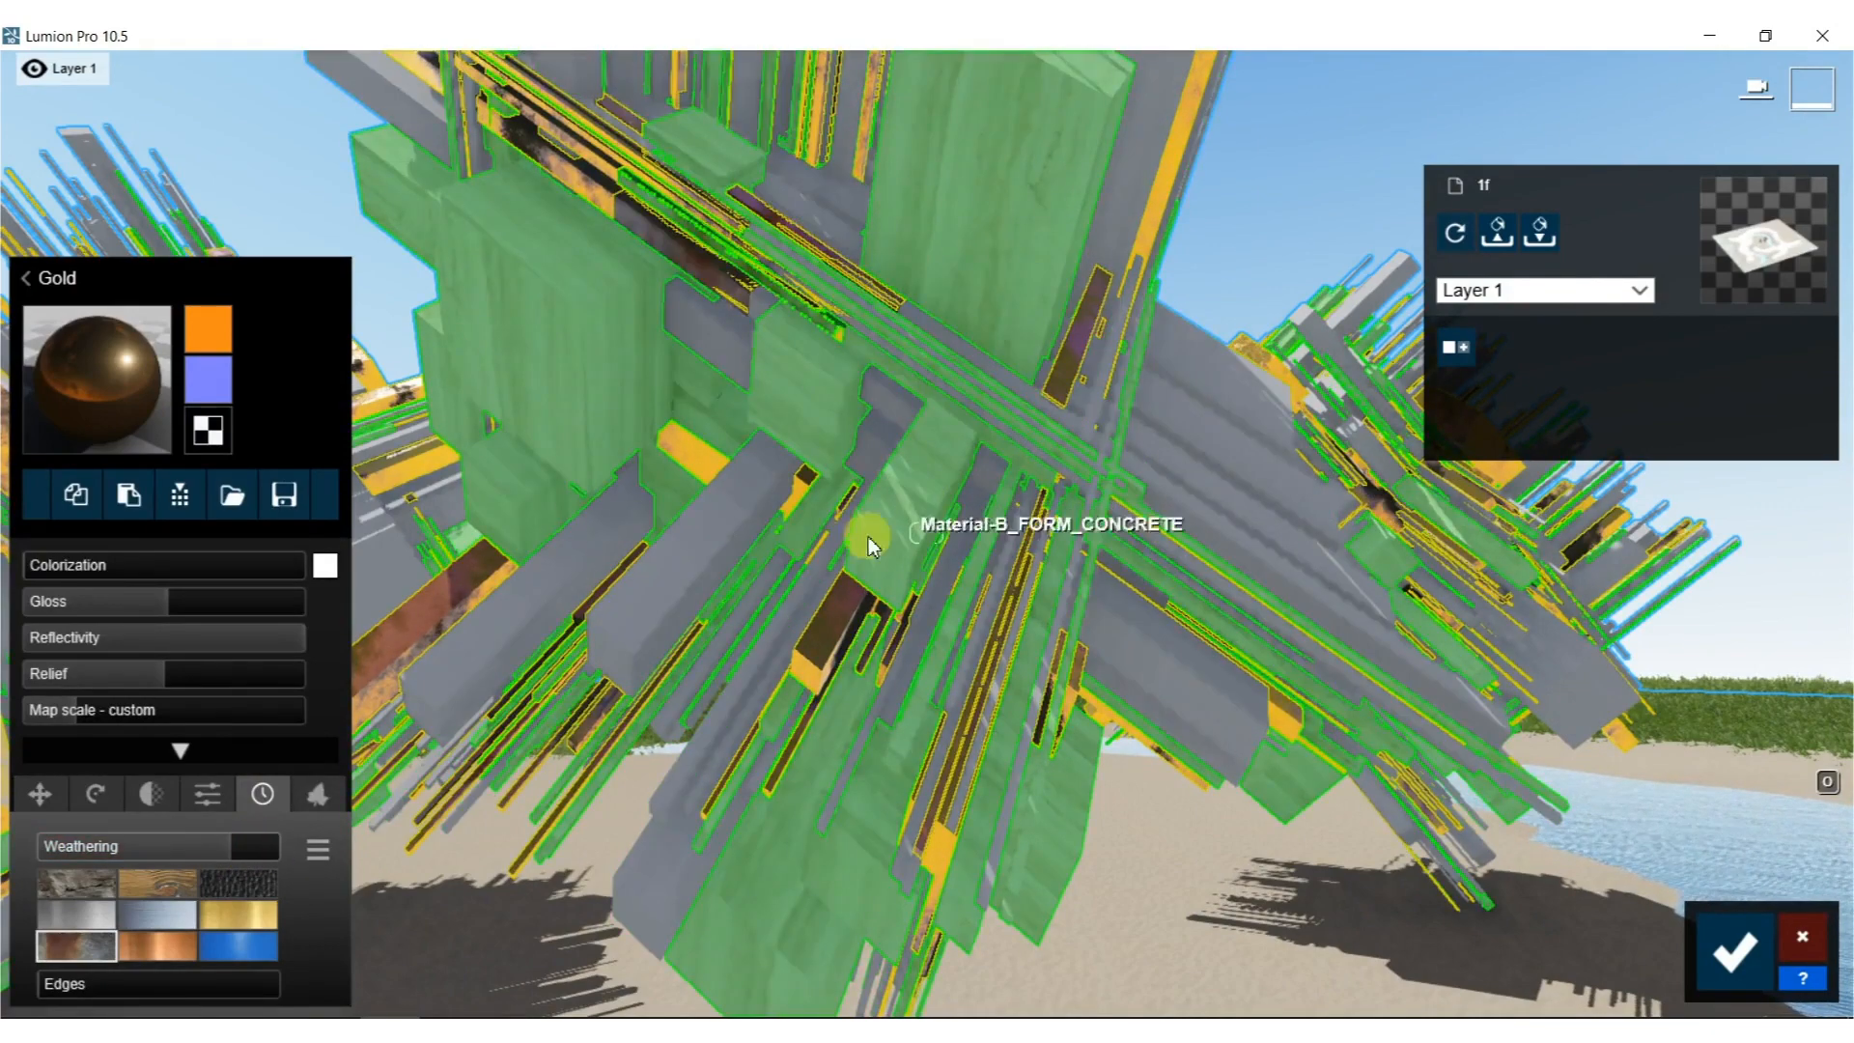
Apply the indoor glass material Rough Glass 004 to the plain grey beams of the centre sculpture.
left_click(729, 553)
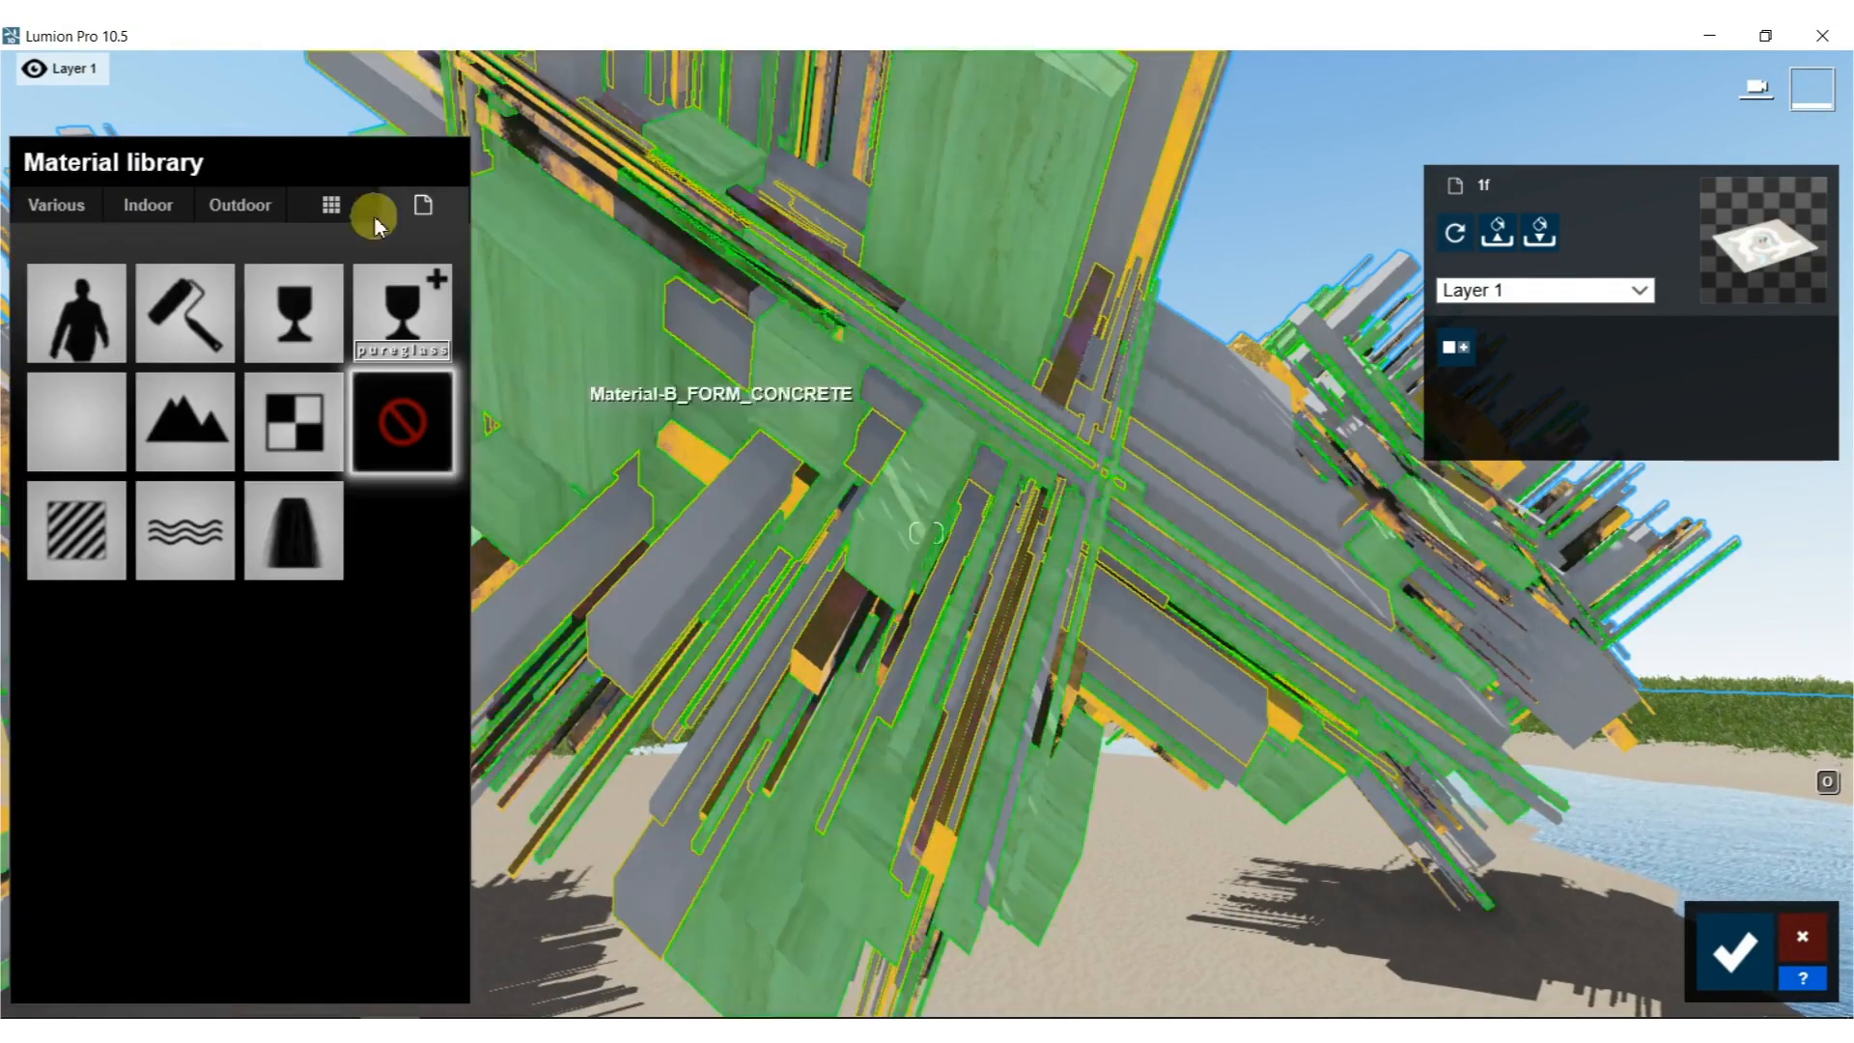
left_click(148, 201)
left_click(174, 290)
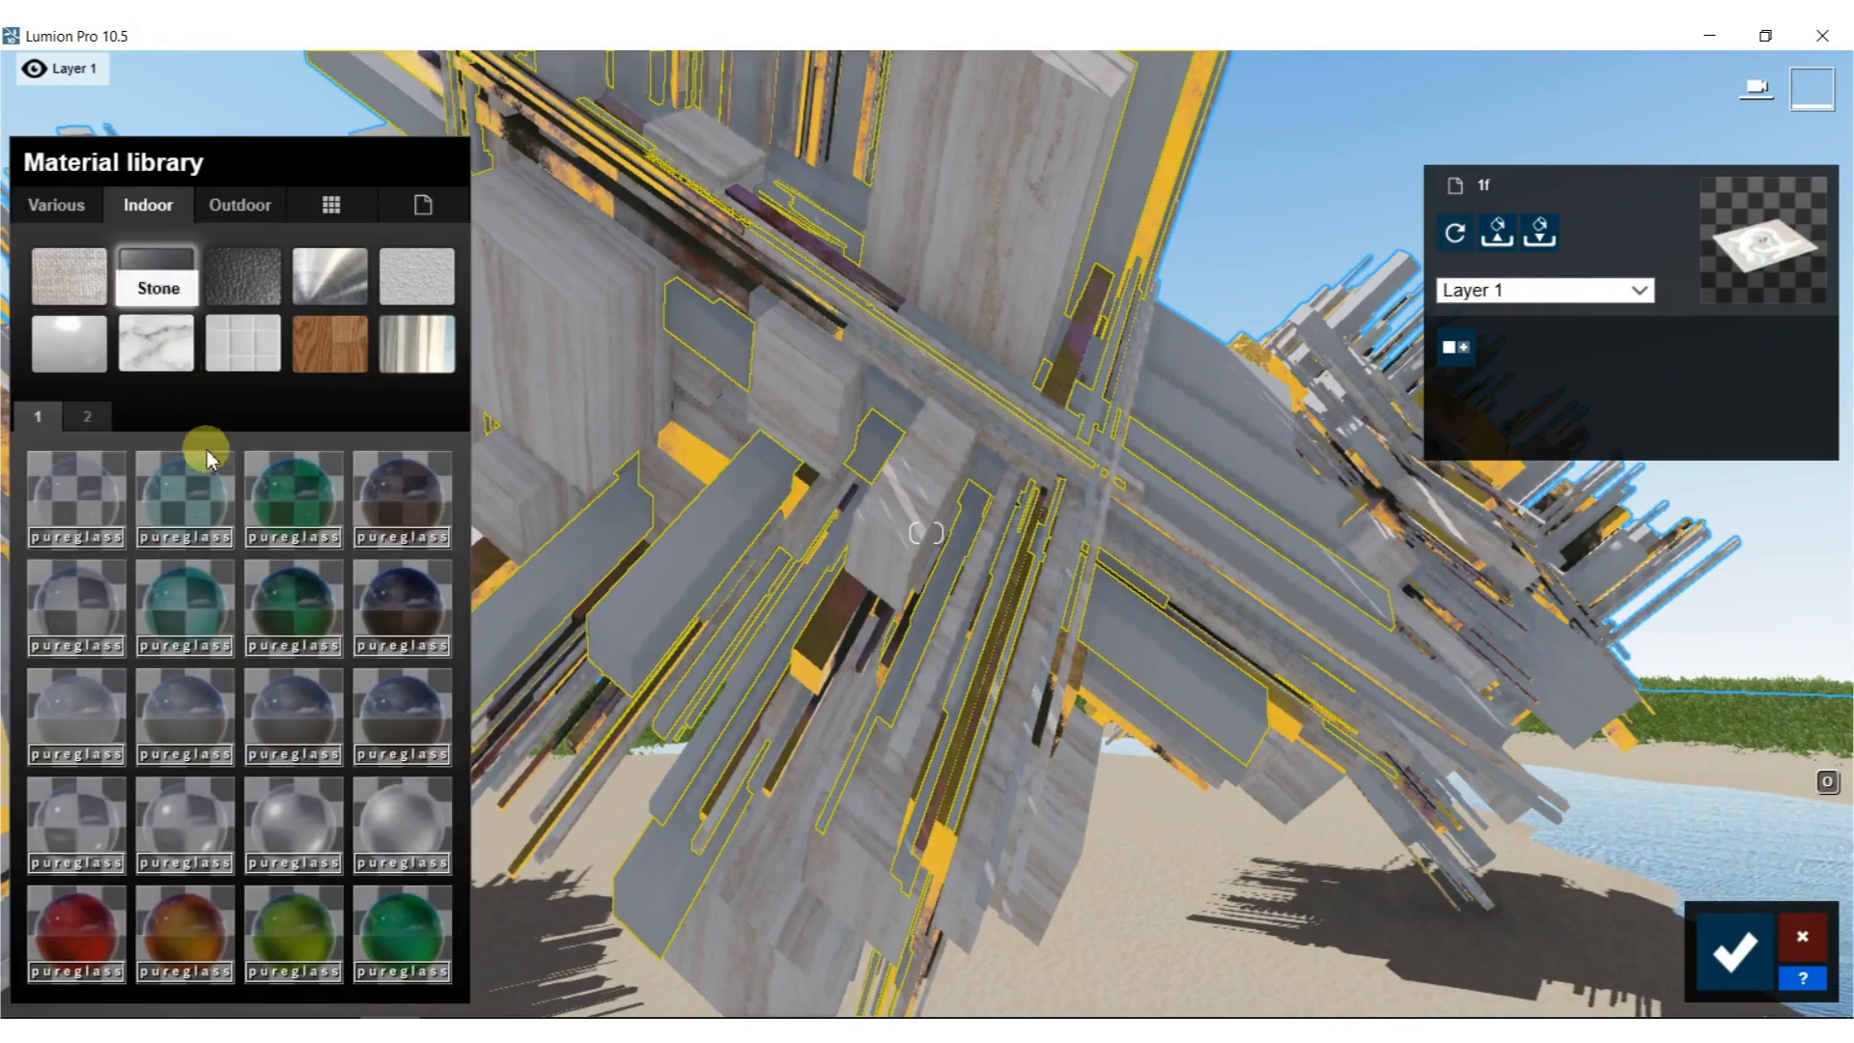
left_click(391, 821)
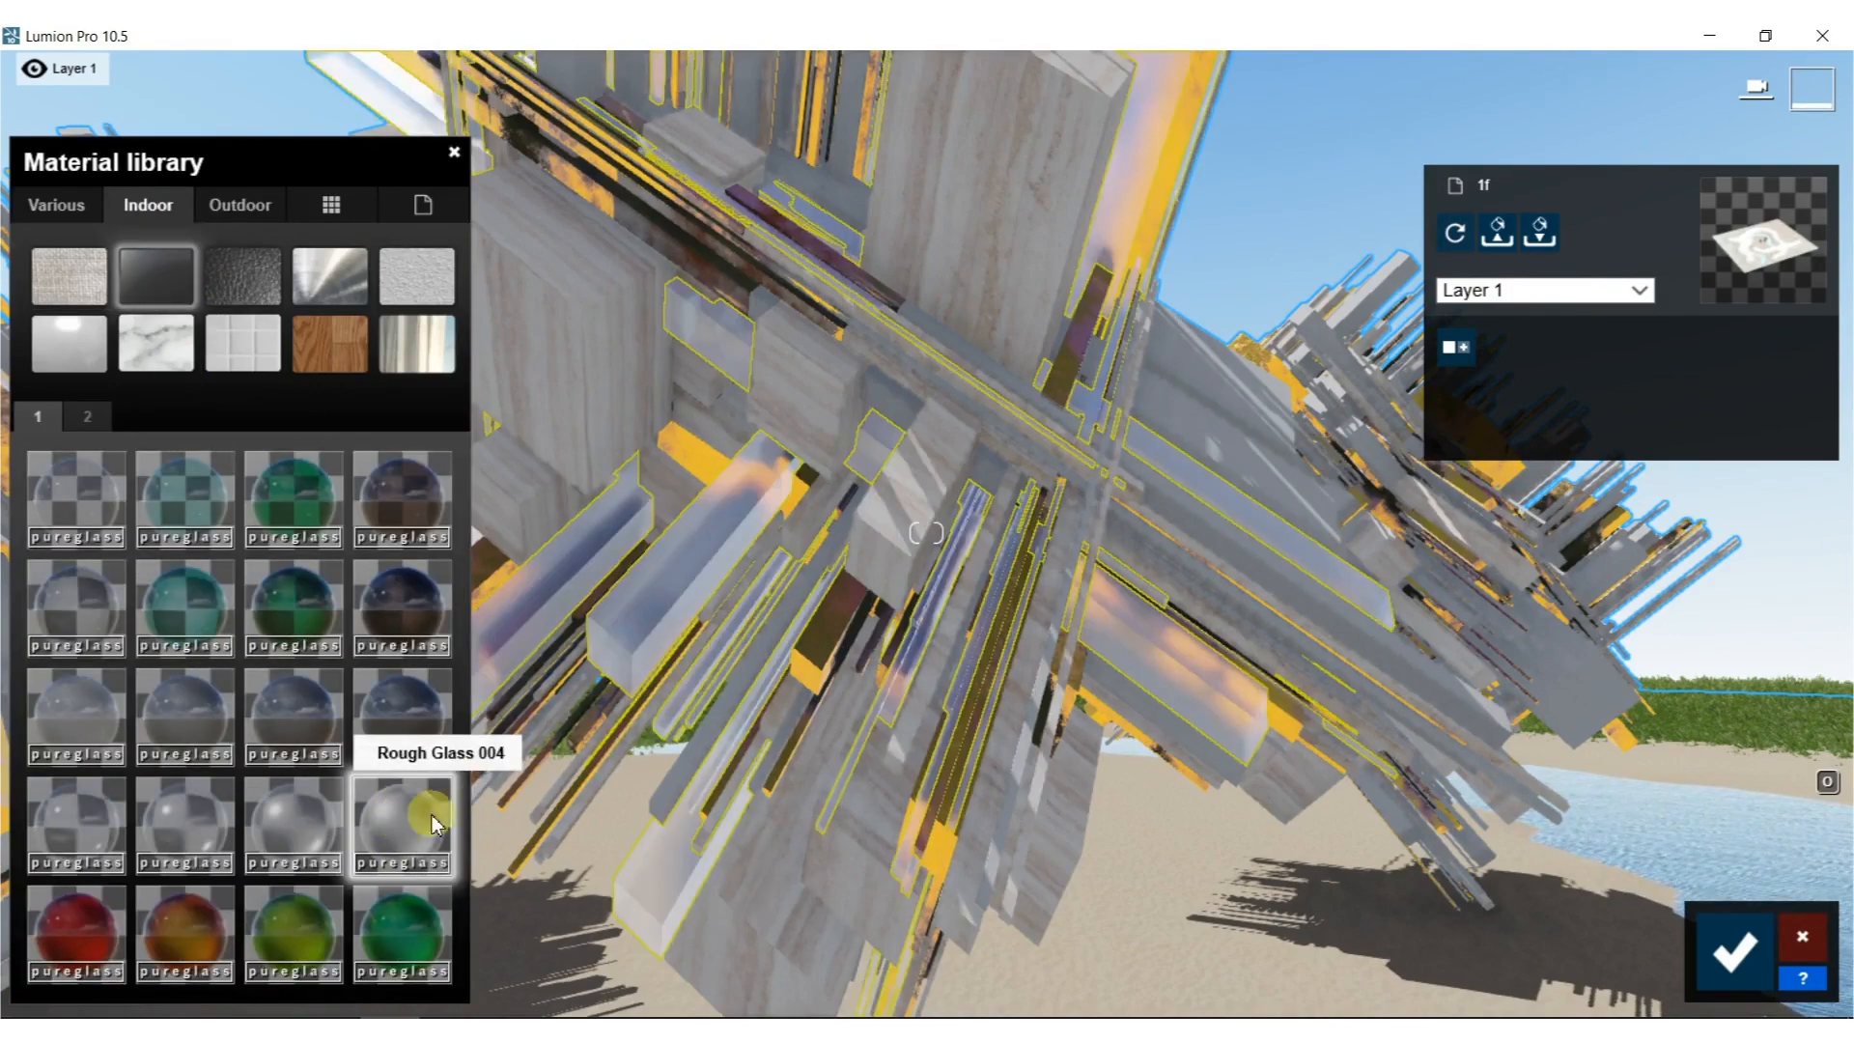
Apply the indoor metal material Copper to the B_FORM_CONCRETE pieces of the sculptures.
left_click(786, 356)
left_click(368, 349)
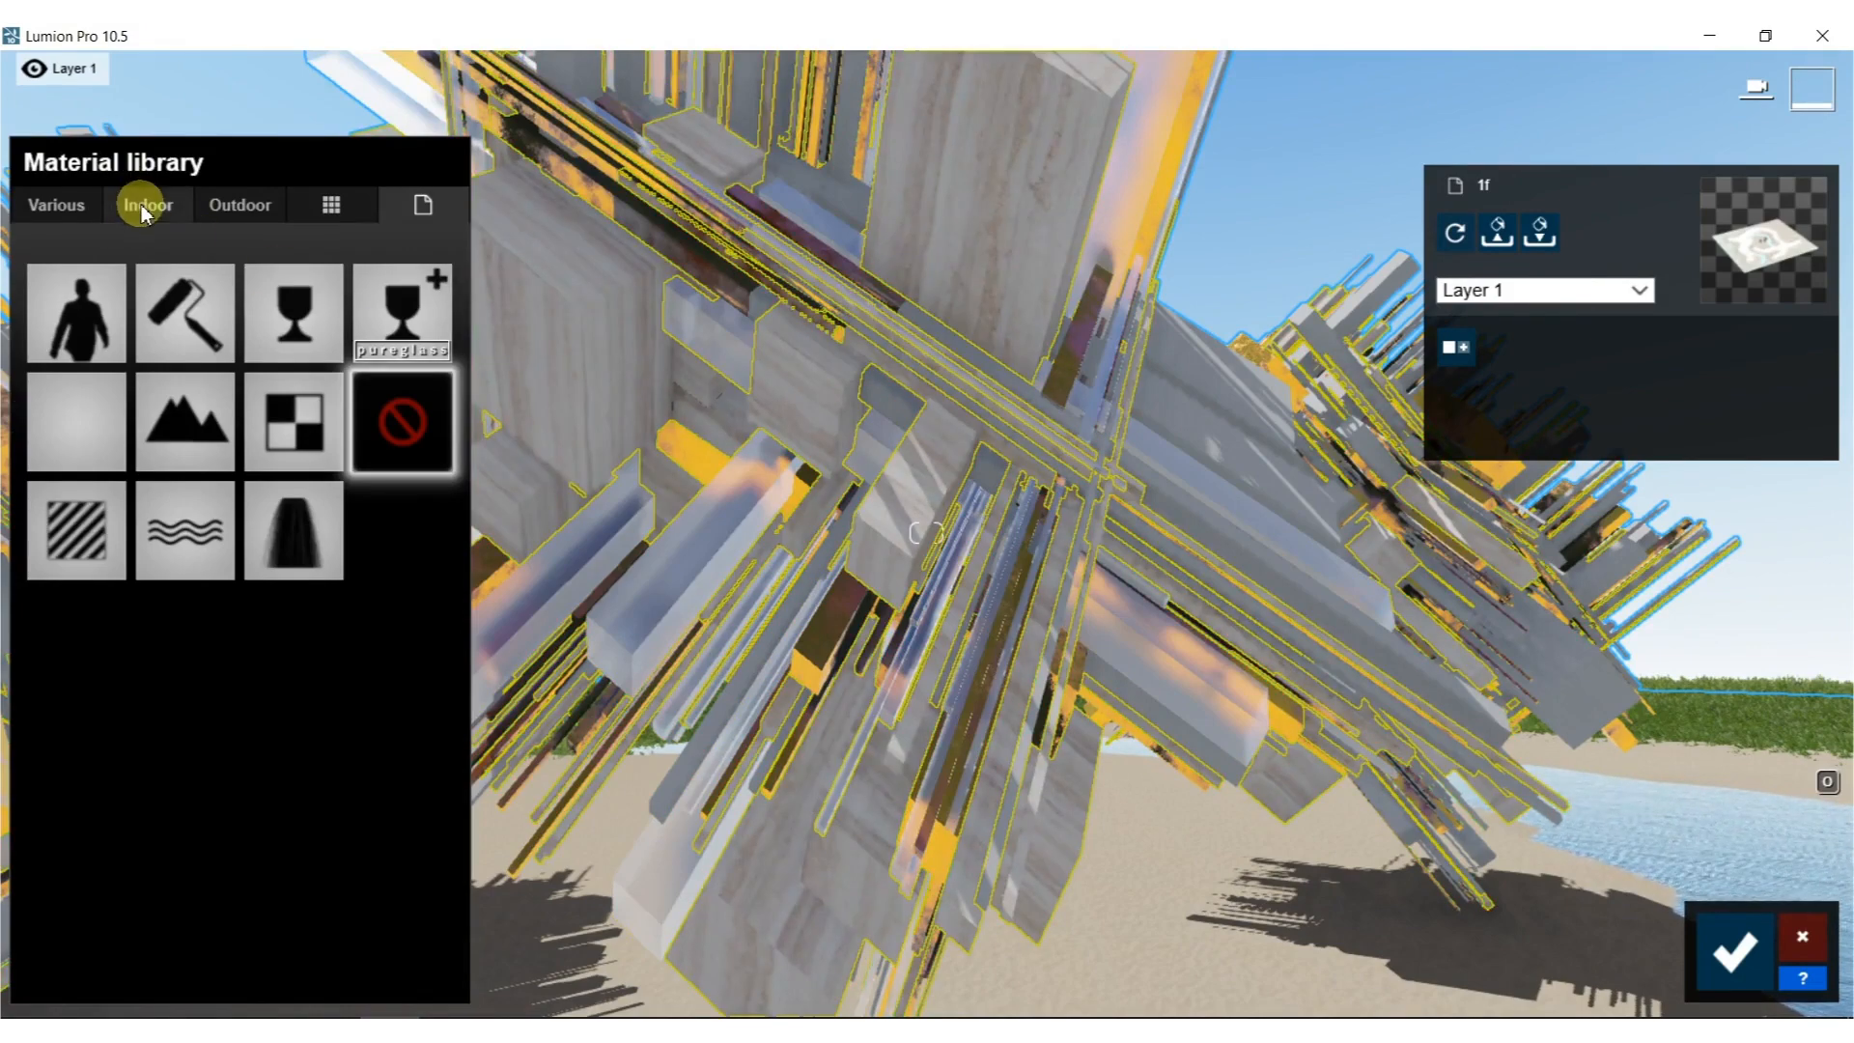
left_click(142, 208)
left_click(331, 280)
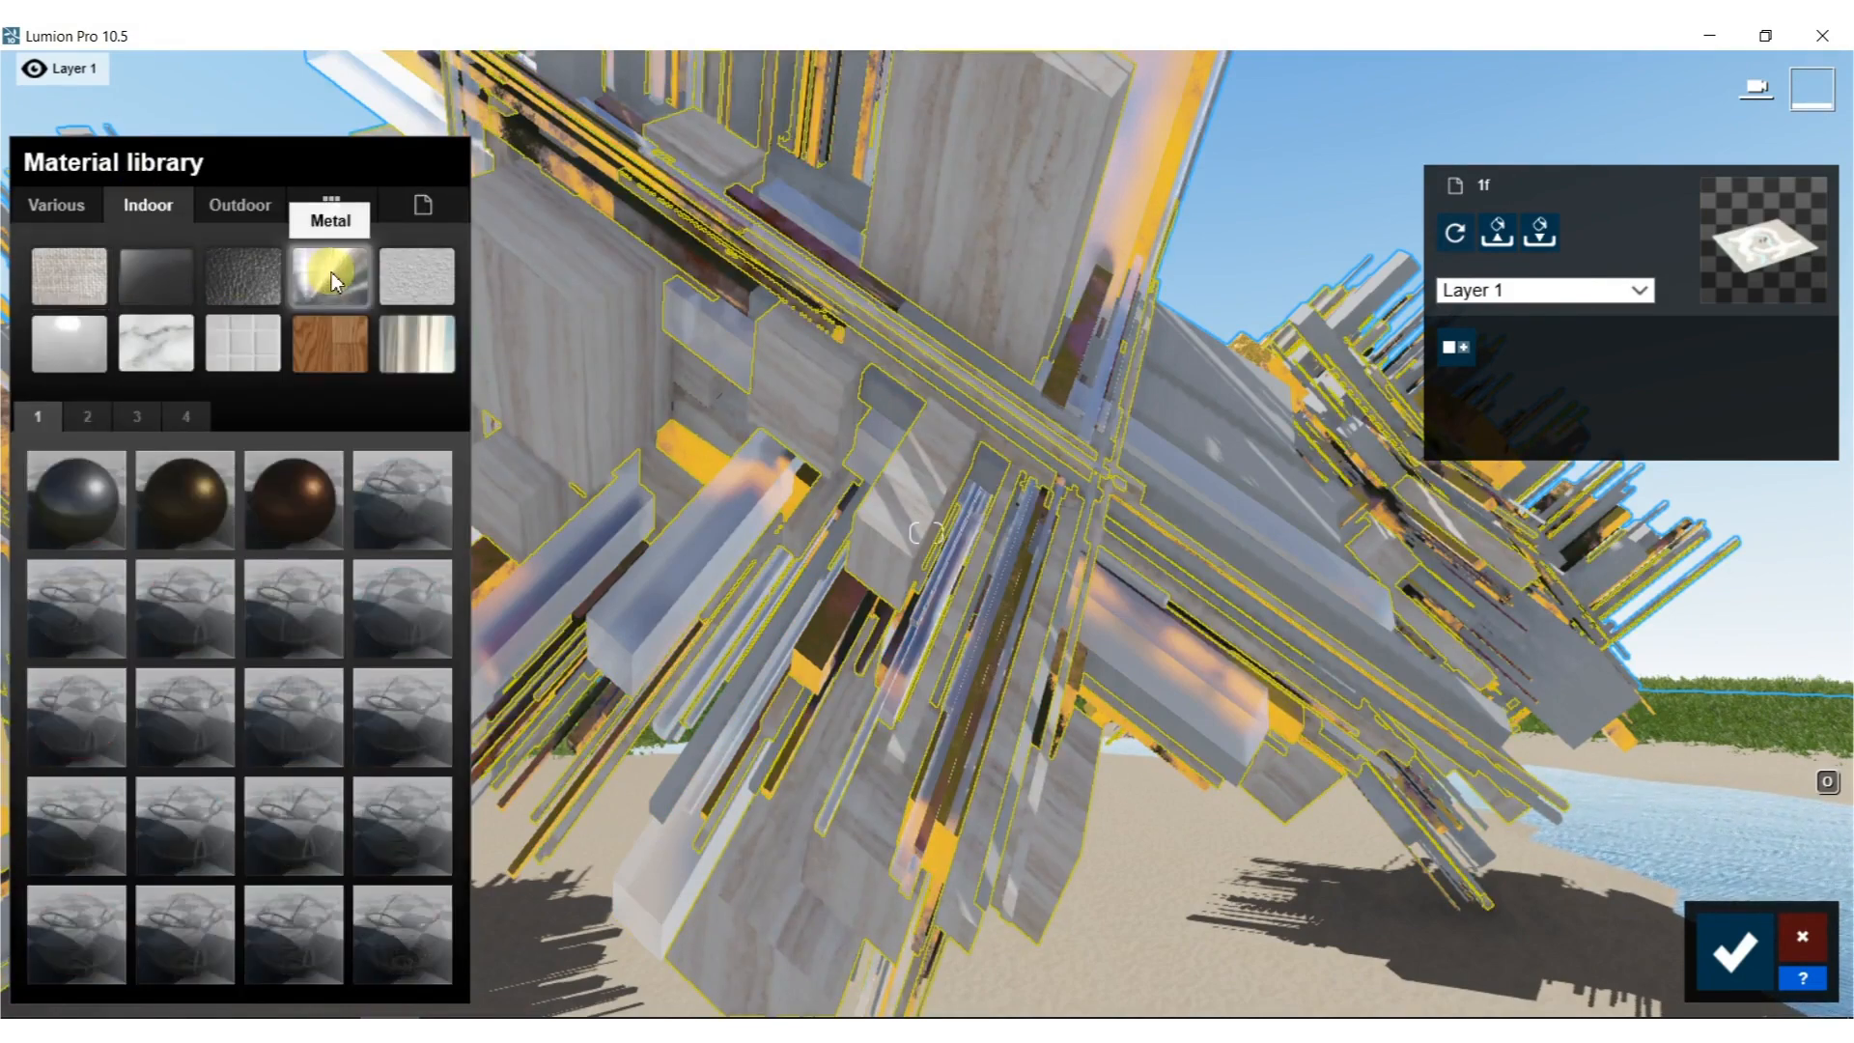
left_click(89, 417)
left_click(78, 919)
Set the Copper material's weathering to the Stone type with a strength of 0.9.
key("s")
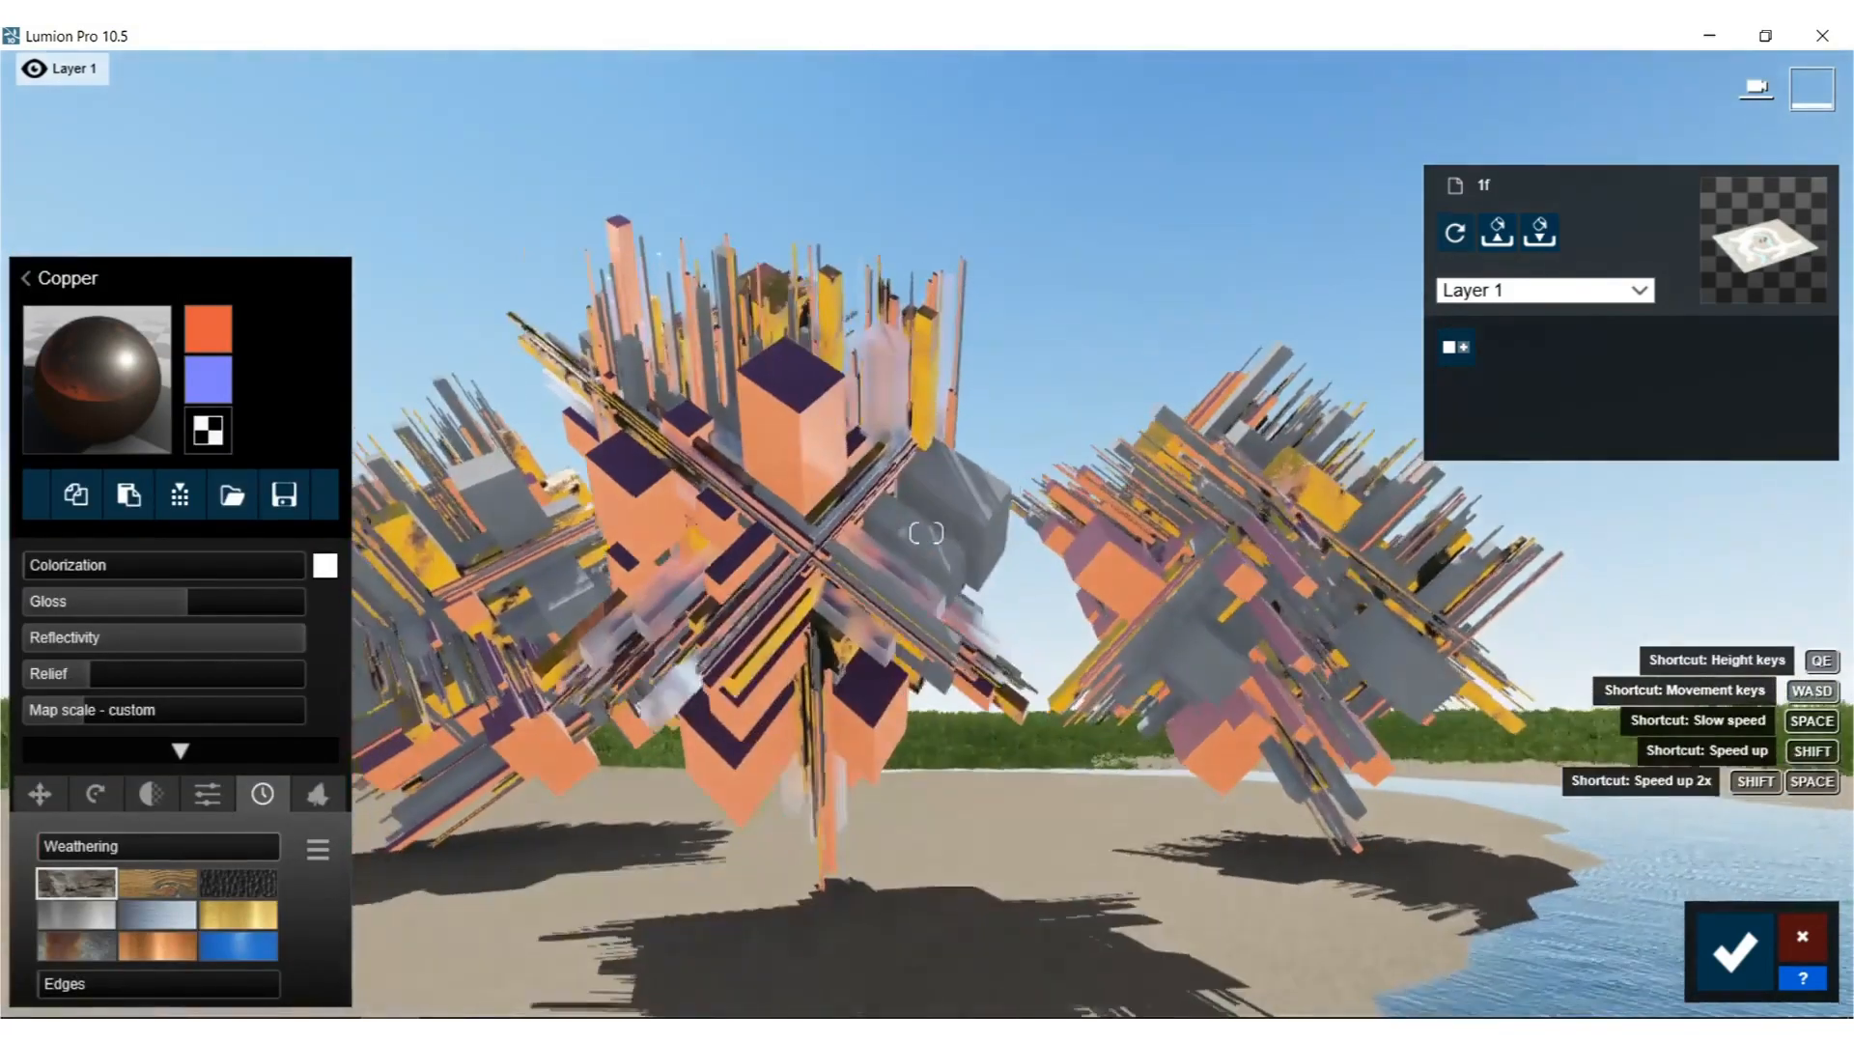
key("w")
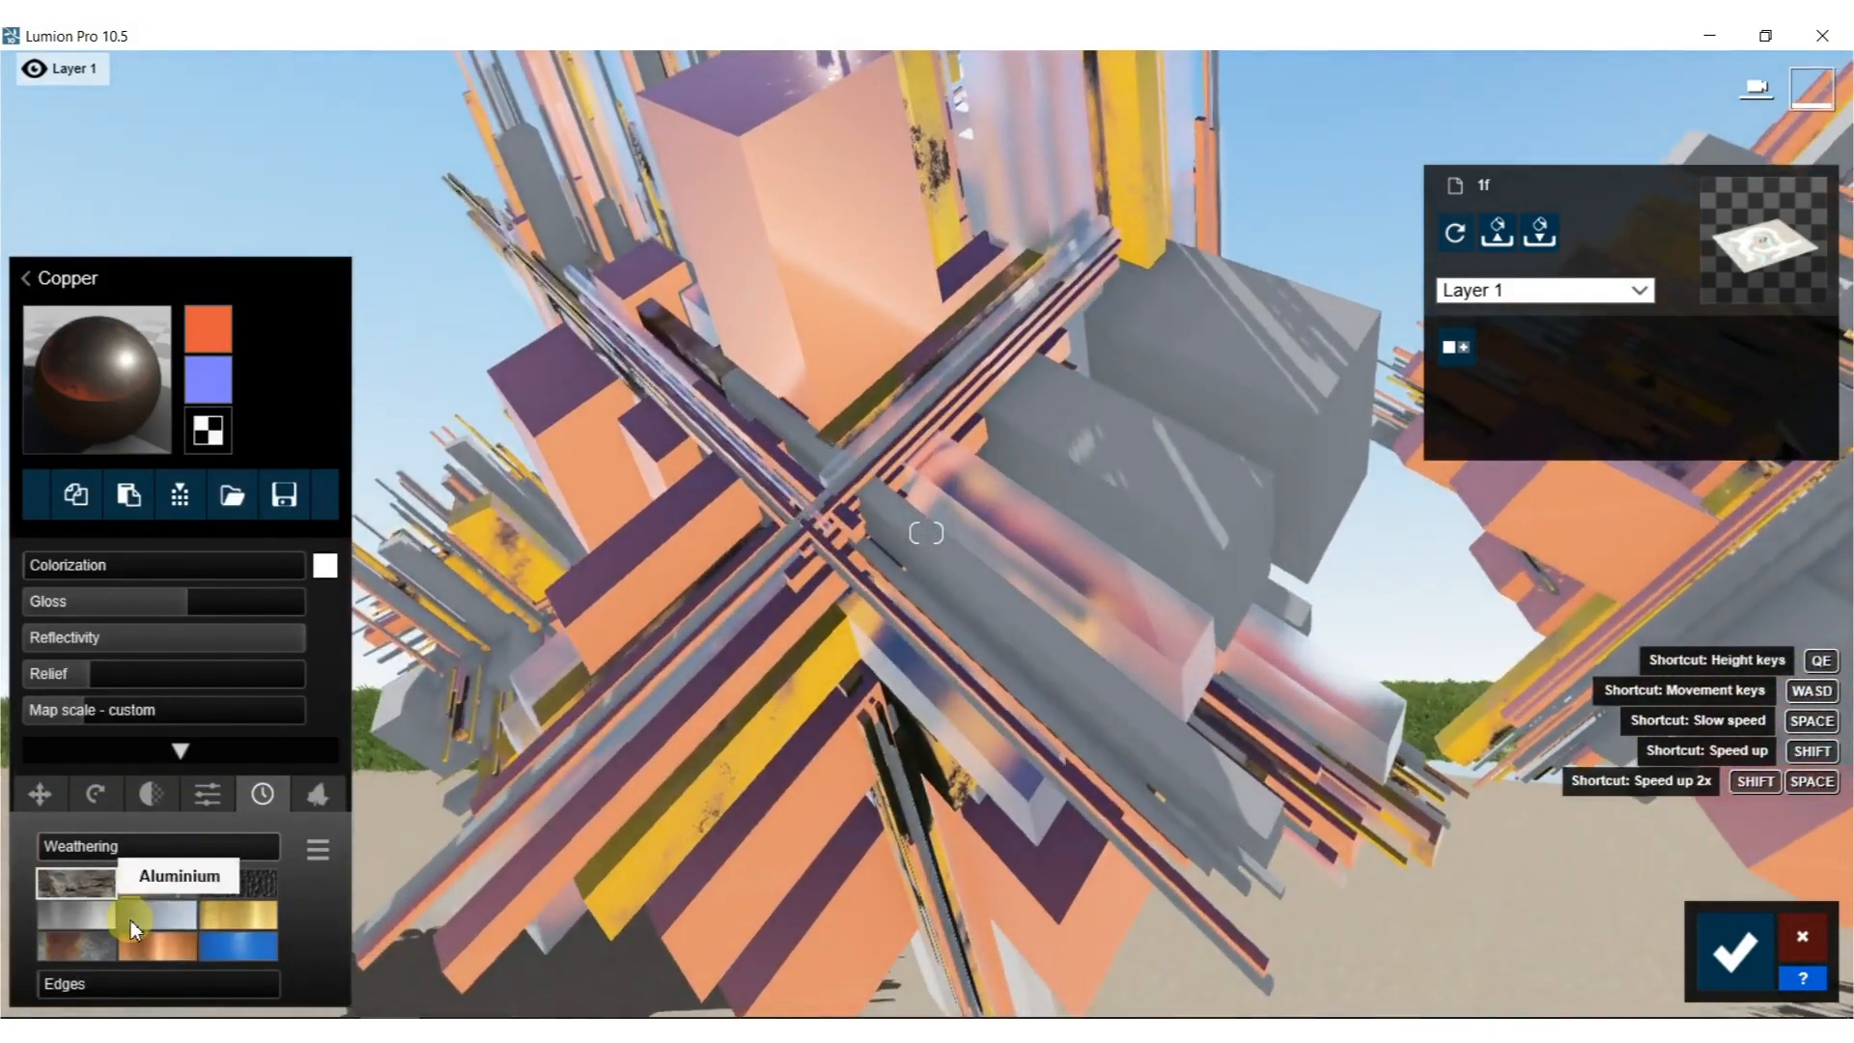
left_click(83, 948)
left_click(83, 885)
left_click_drag(91, 845, 263, 843)
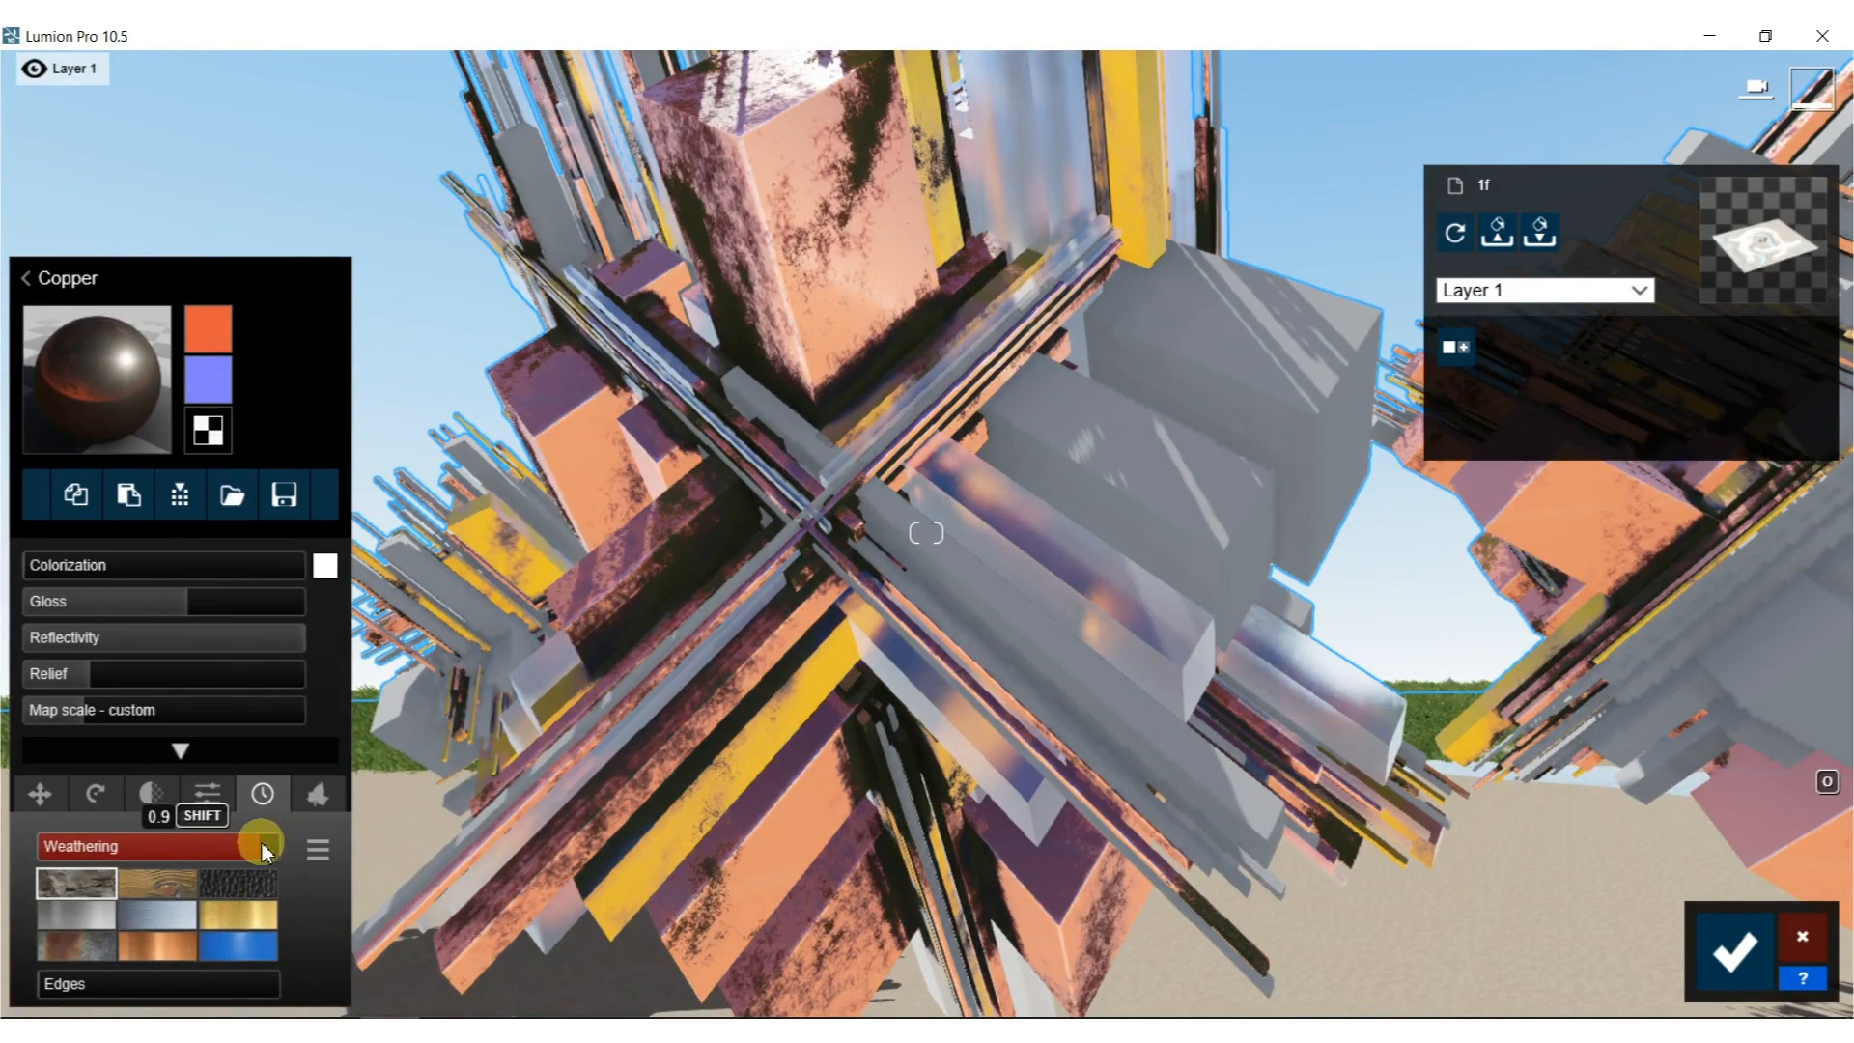
Apply AgedIron from the Aged materials to the remaining plain grey blocks of the centre sculpture.
left_click(1158, 462)
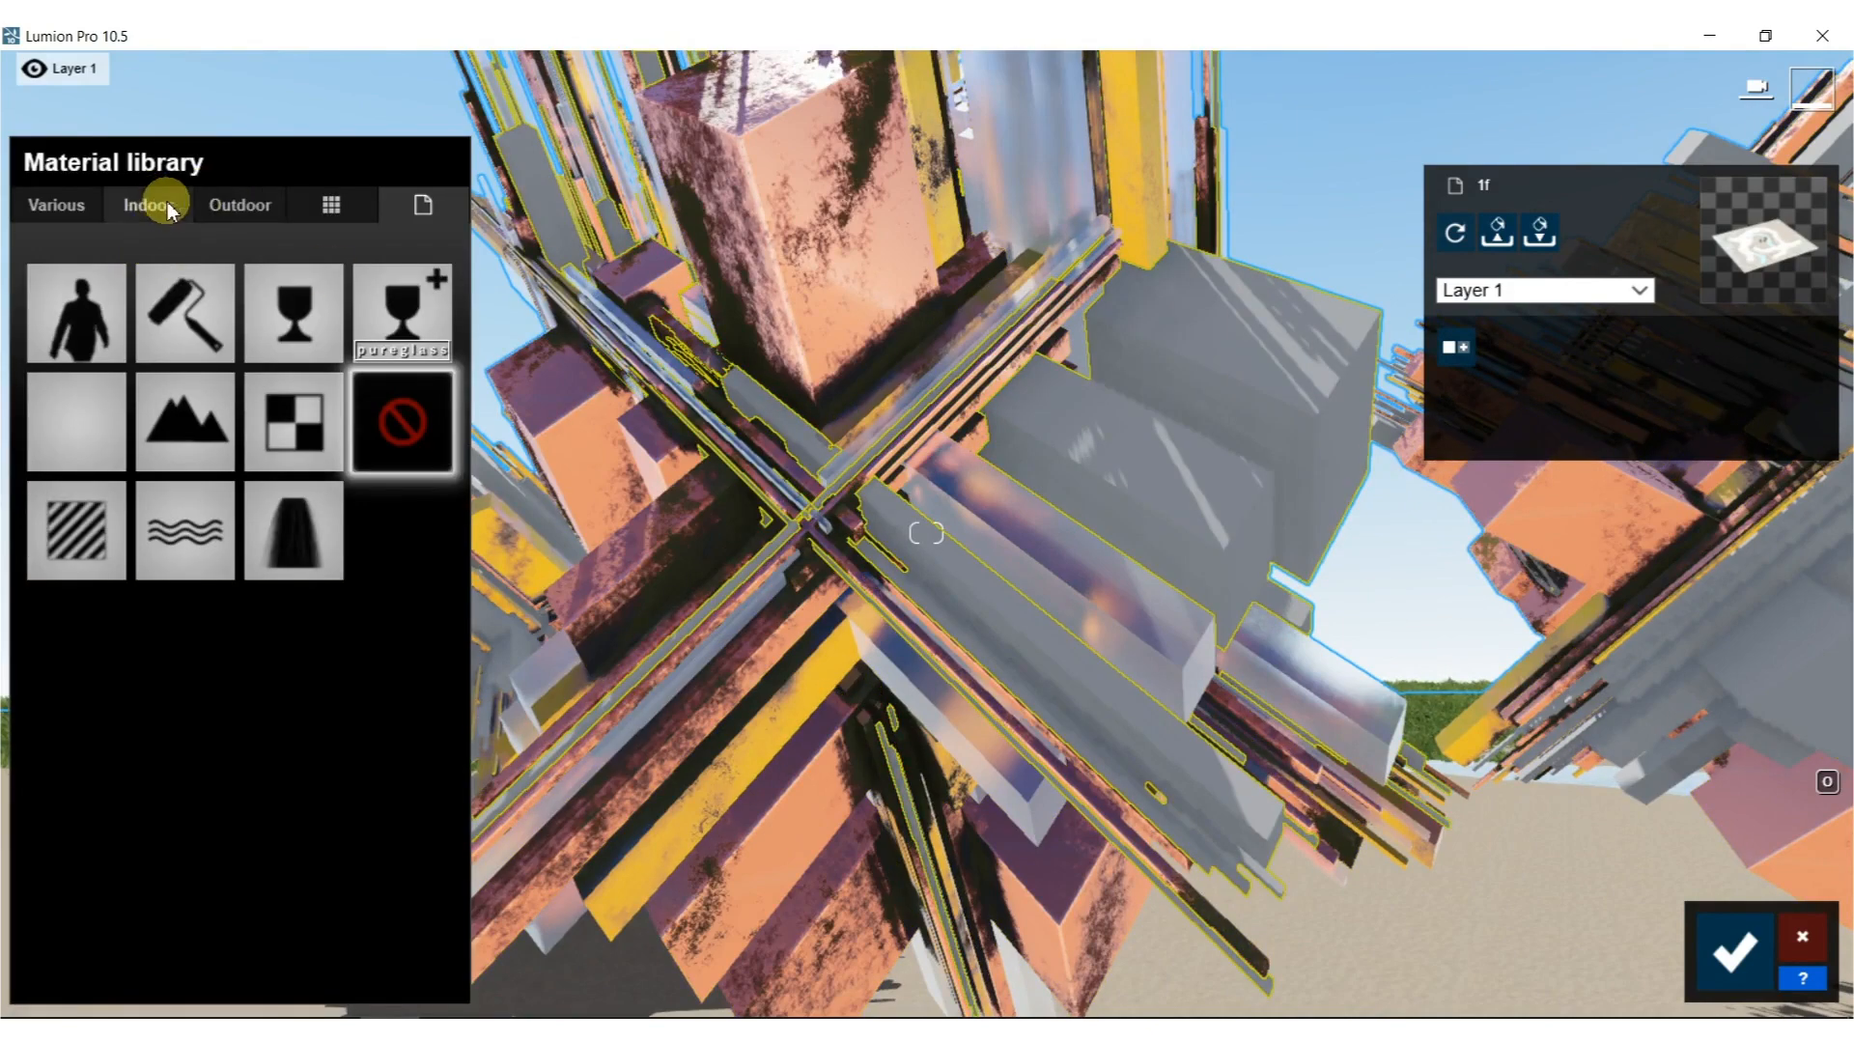
left_click(212, 207)
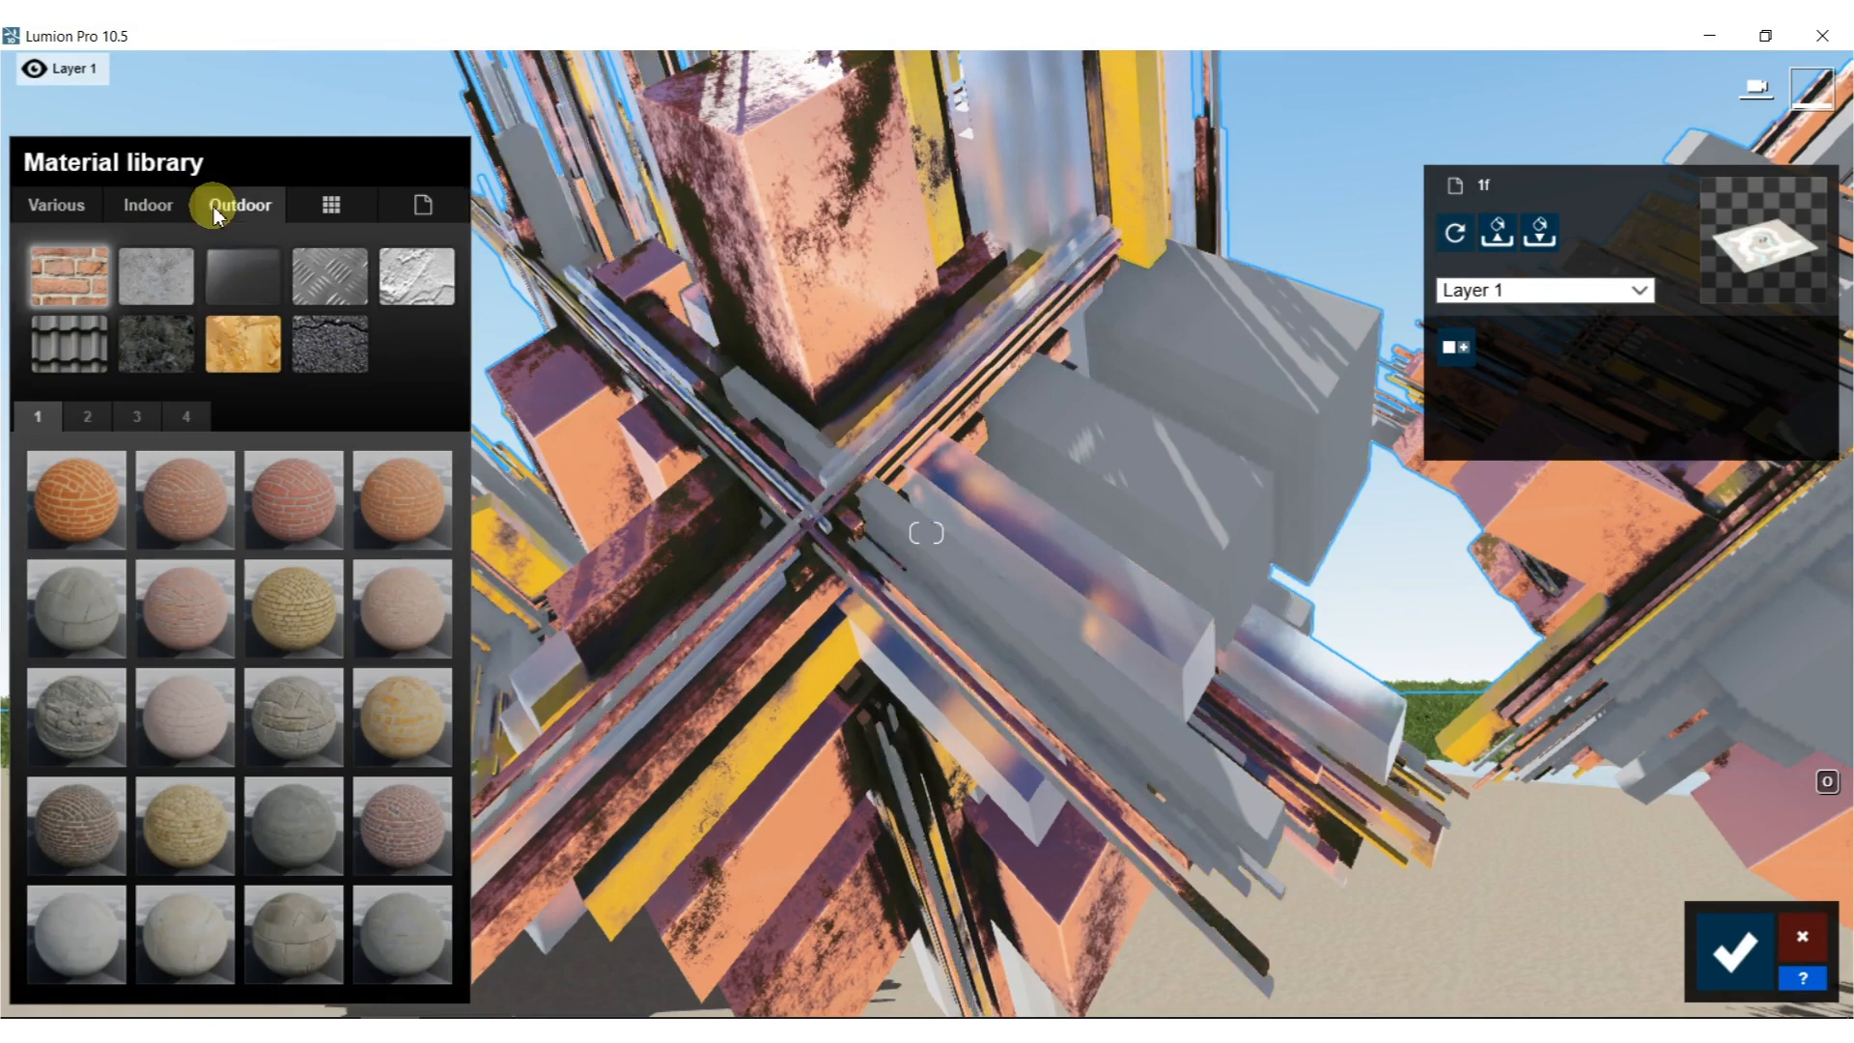
left_click(328, 283)
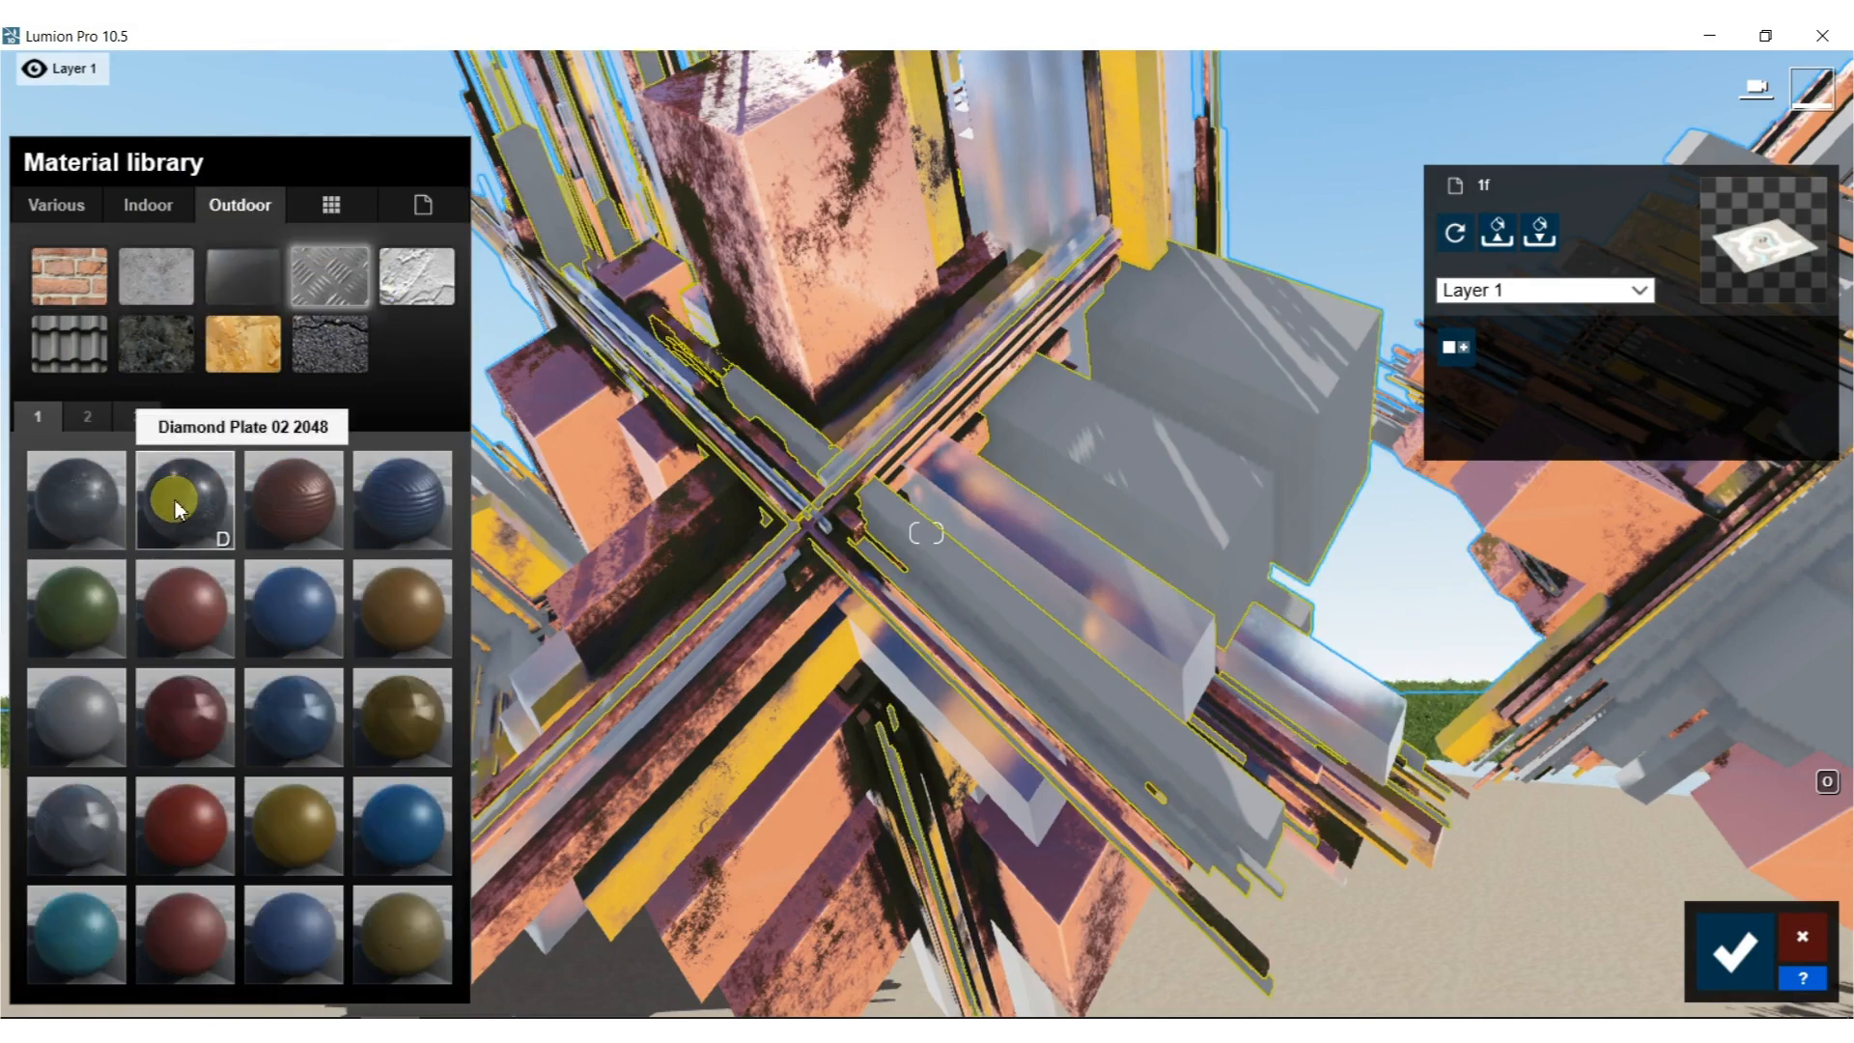
left_click(56, 205)
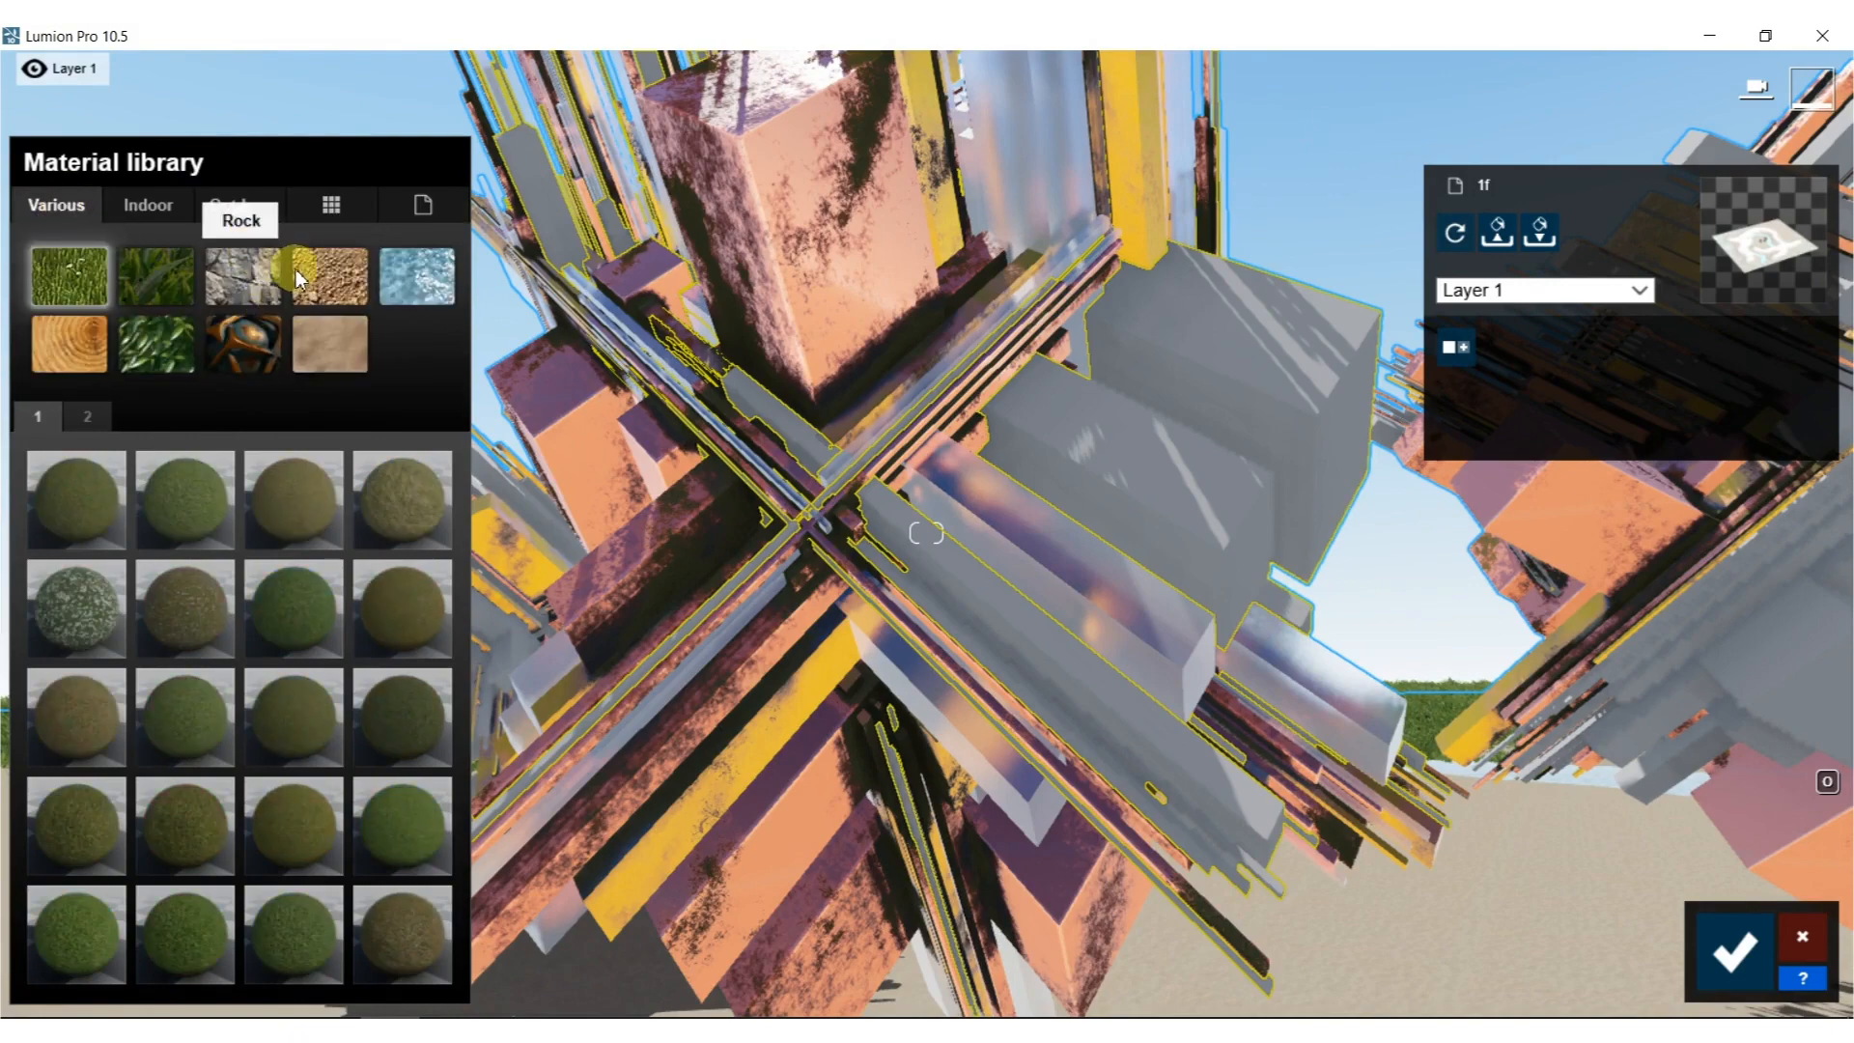
left_click(246, 337)
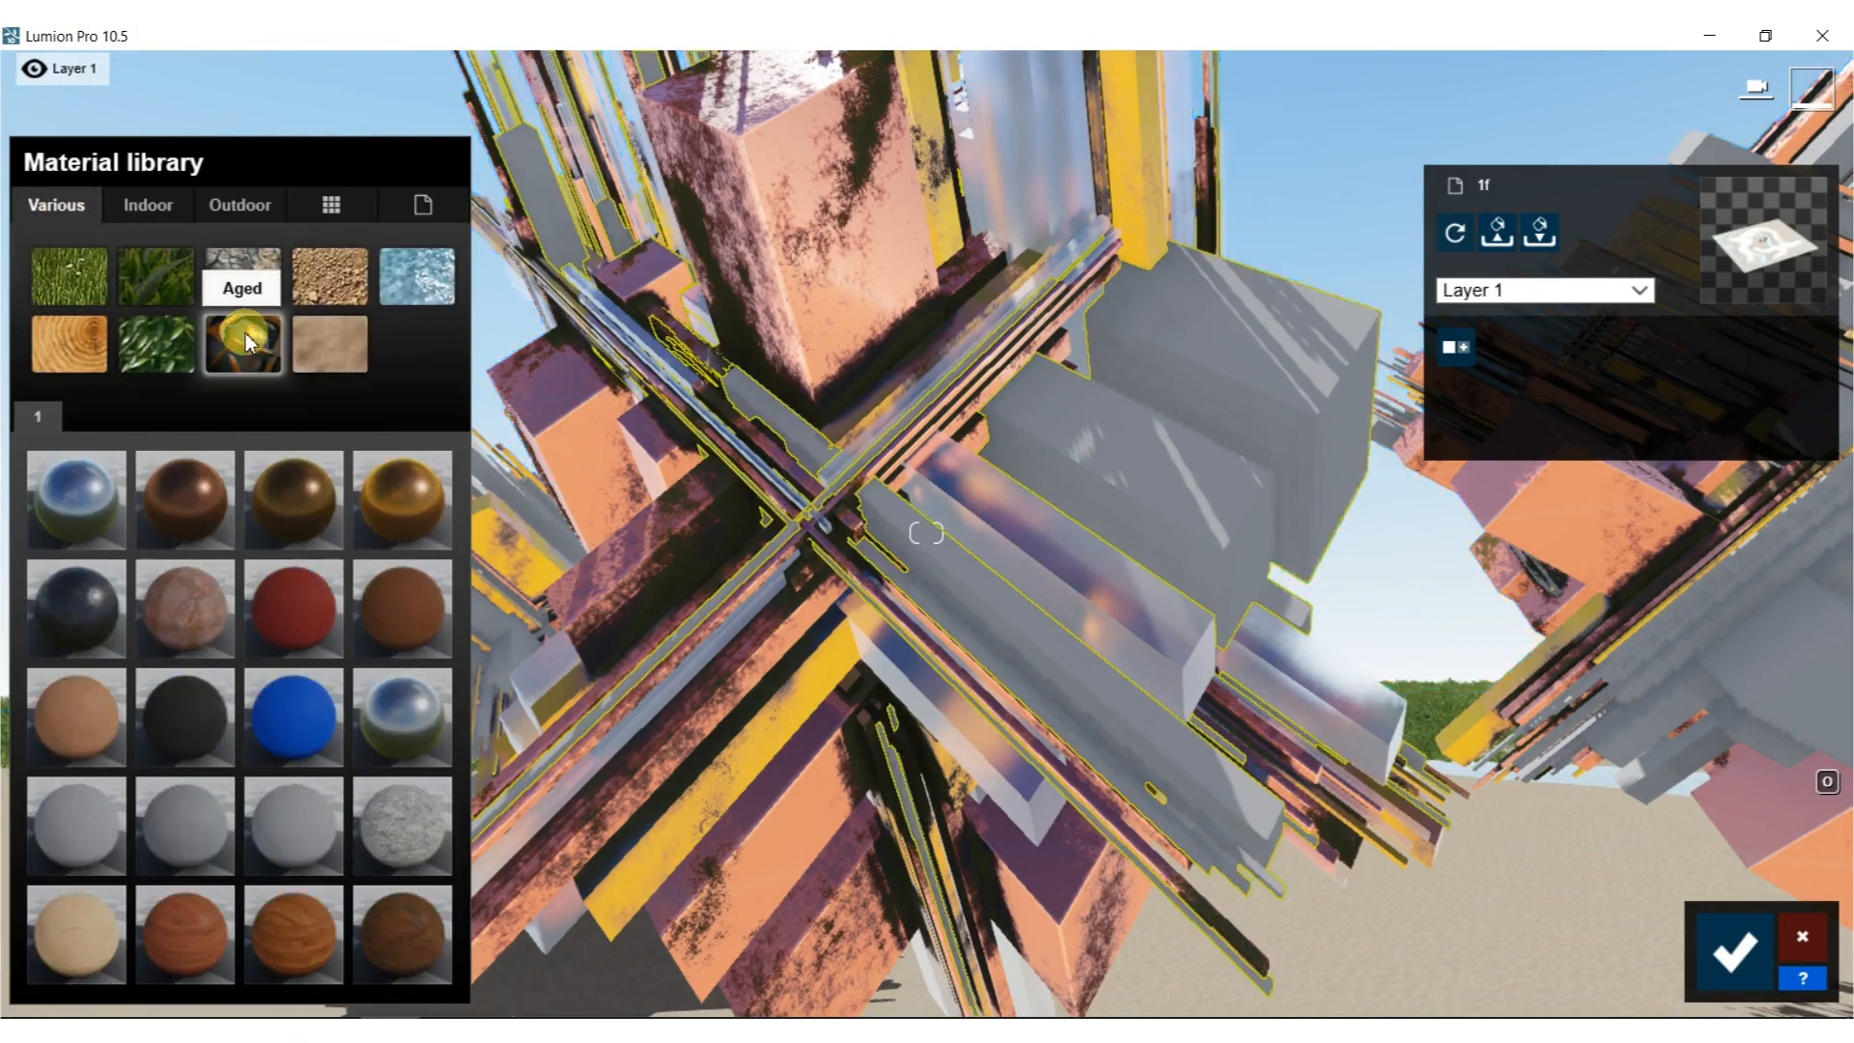
left_click(77, 629)
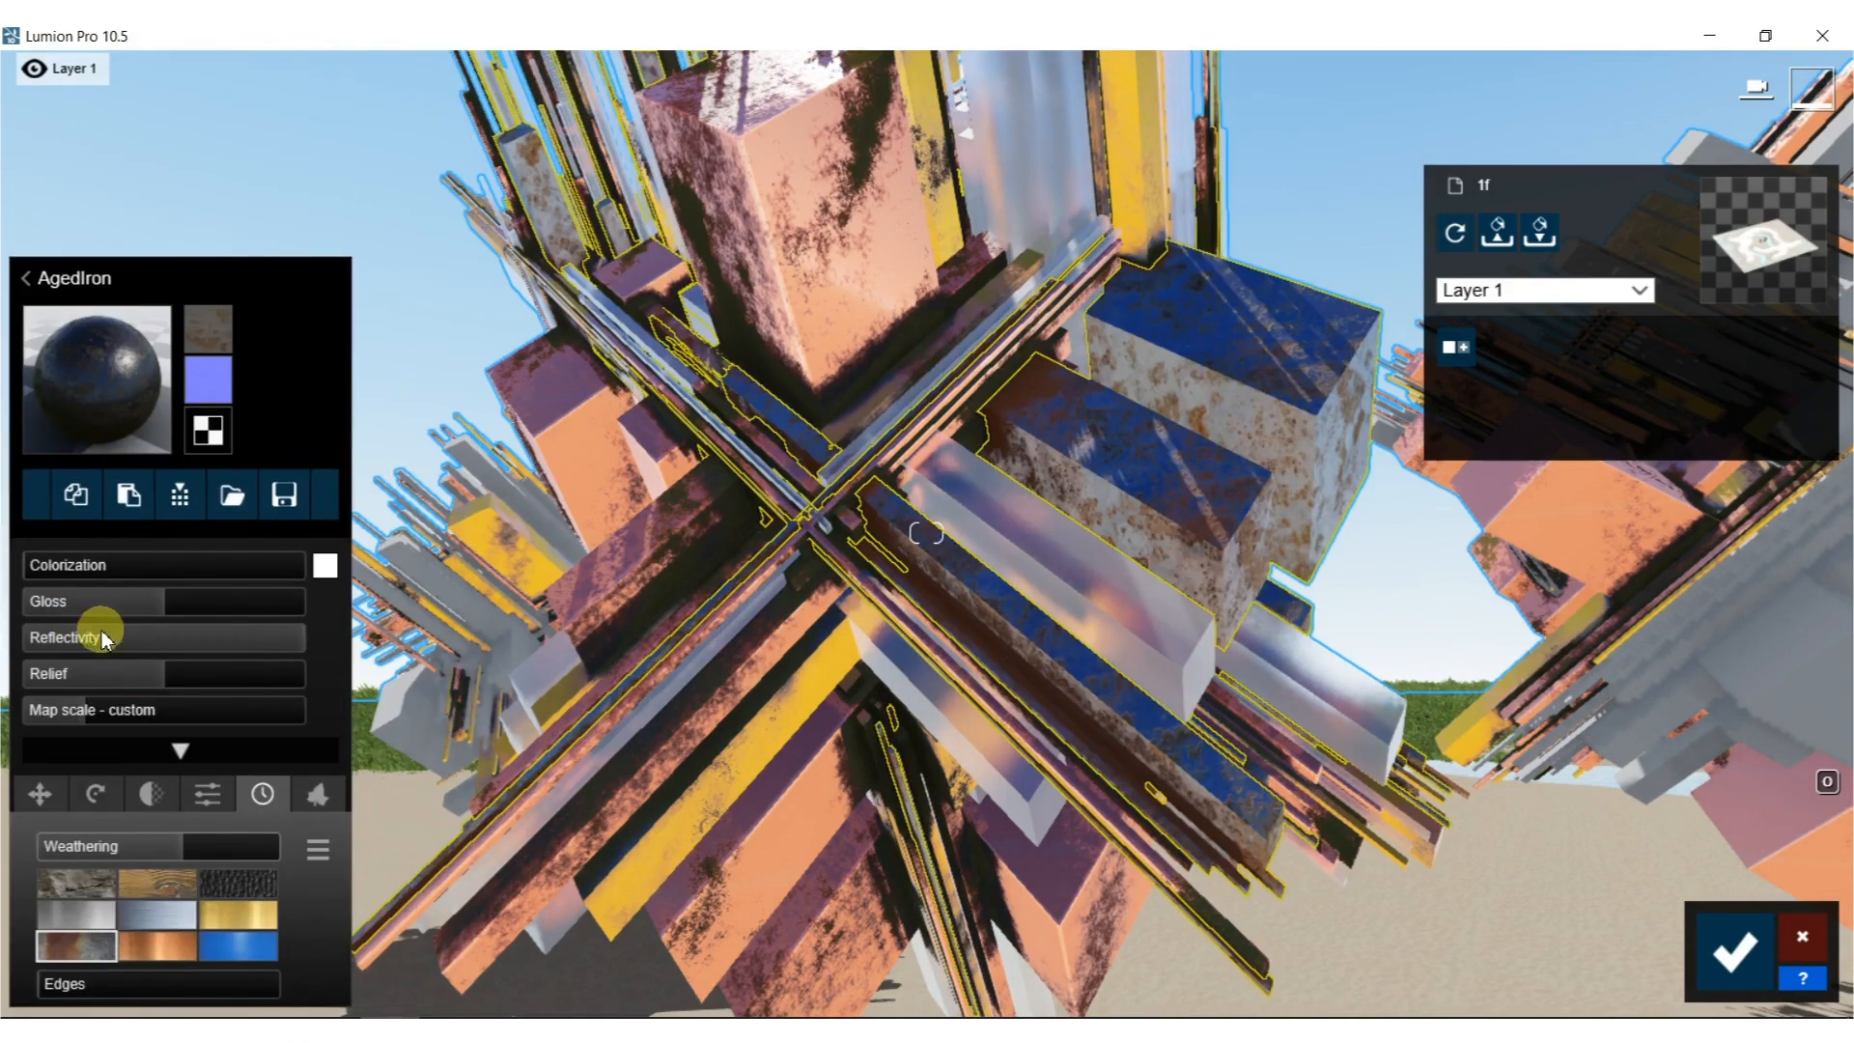
Raise AgedIron's weathering slightly, try the Wood type, settle on the Stone type and raise the relief to the maximum.
mouse_move(205, 846)
left_mouse_down()
mouse_move(241, 850)
mouse_move(210, 844)
left_mouse_up()
left_click(155, 888)
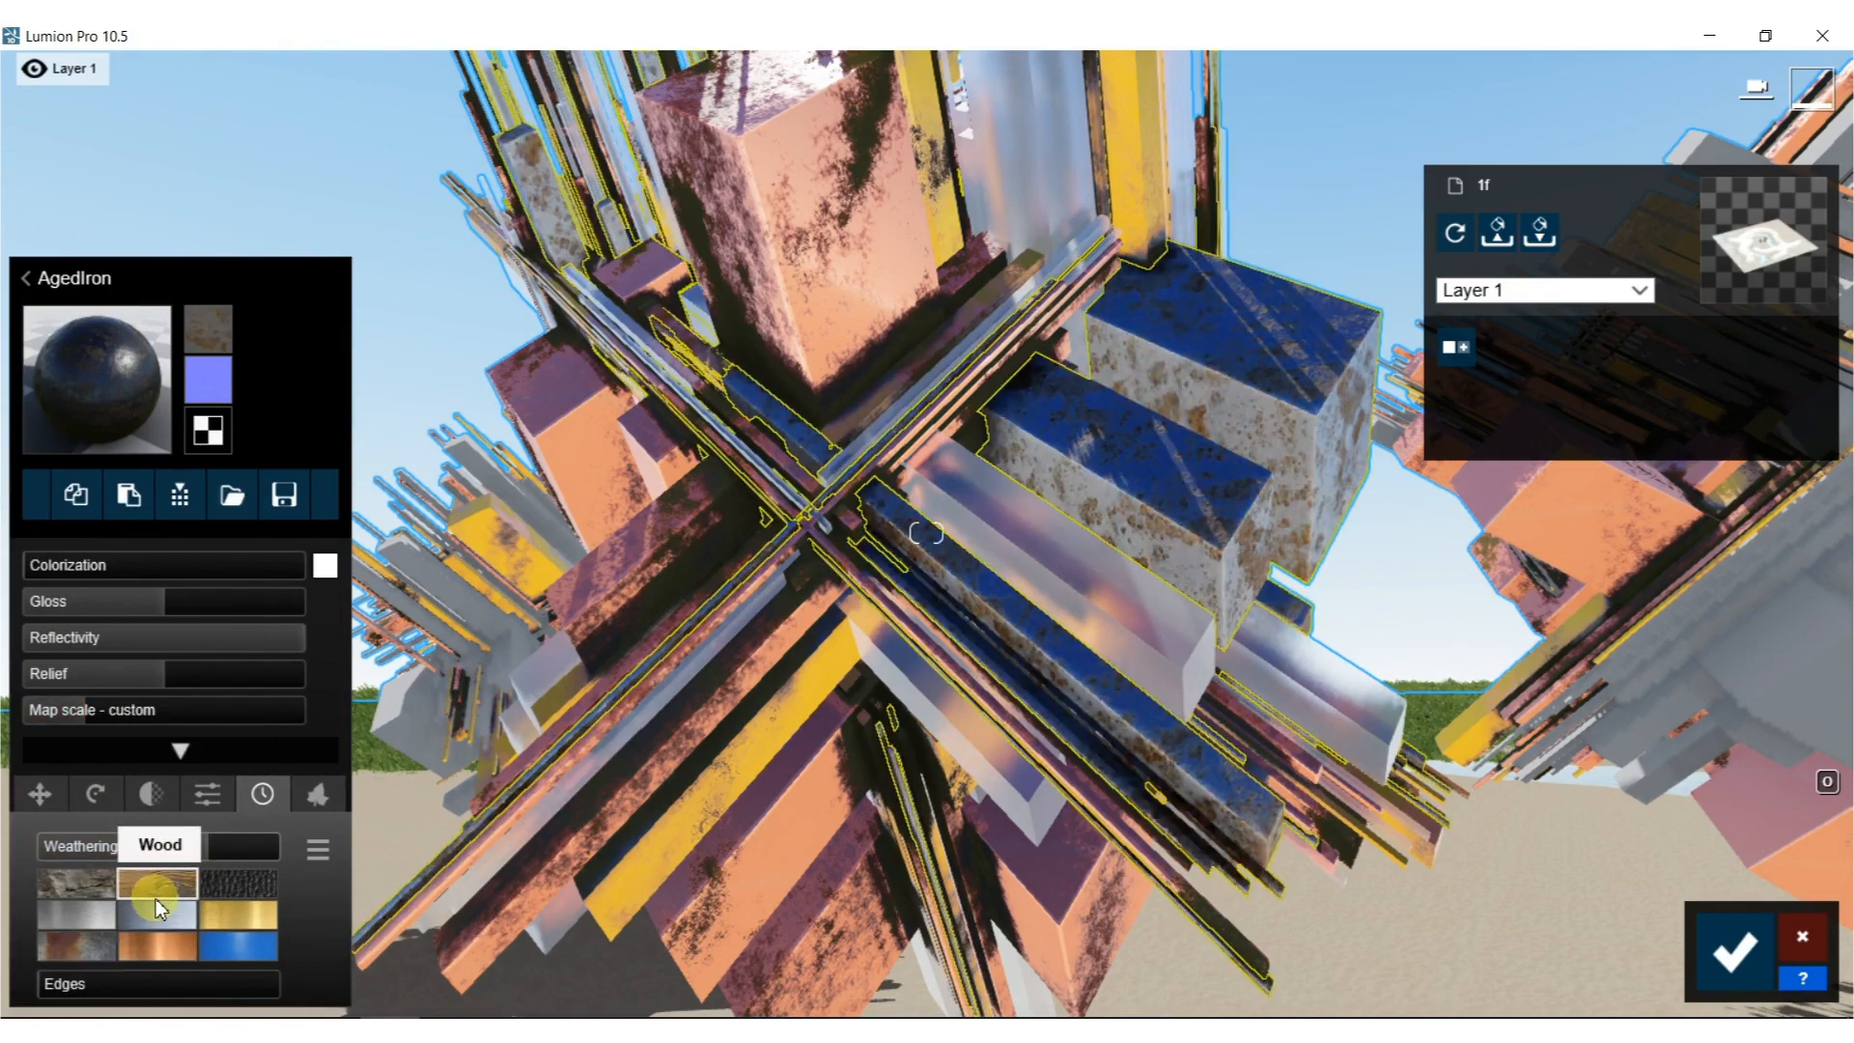
left_click(69, 882)
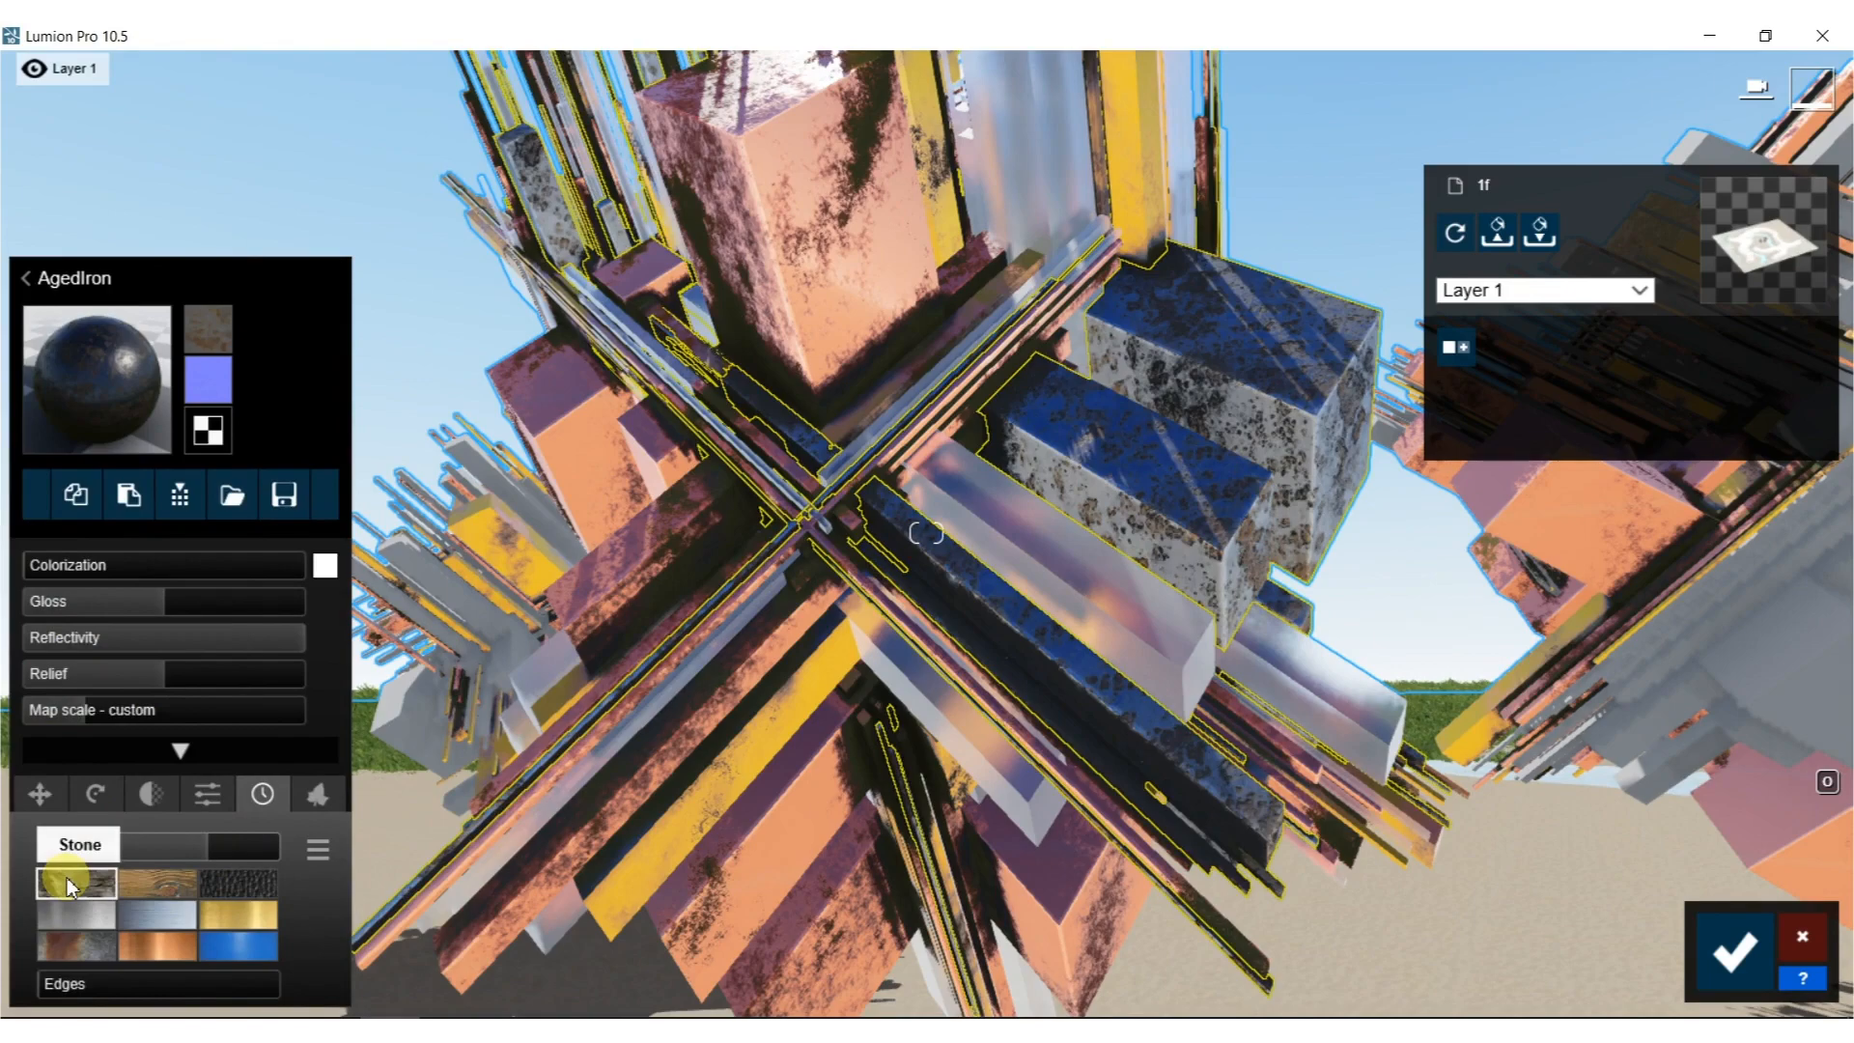
right_click_drag(473, 555, 538, 552)
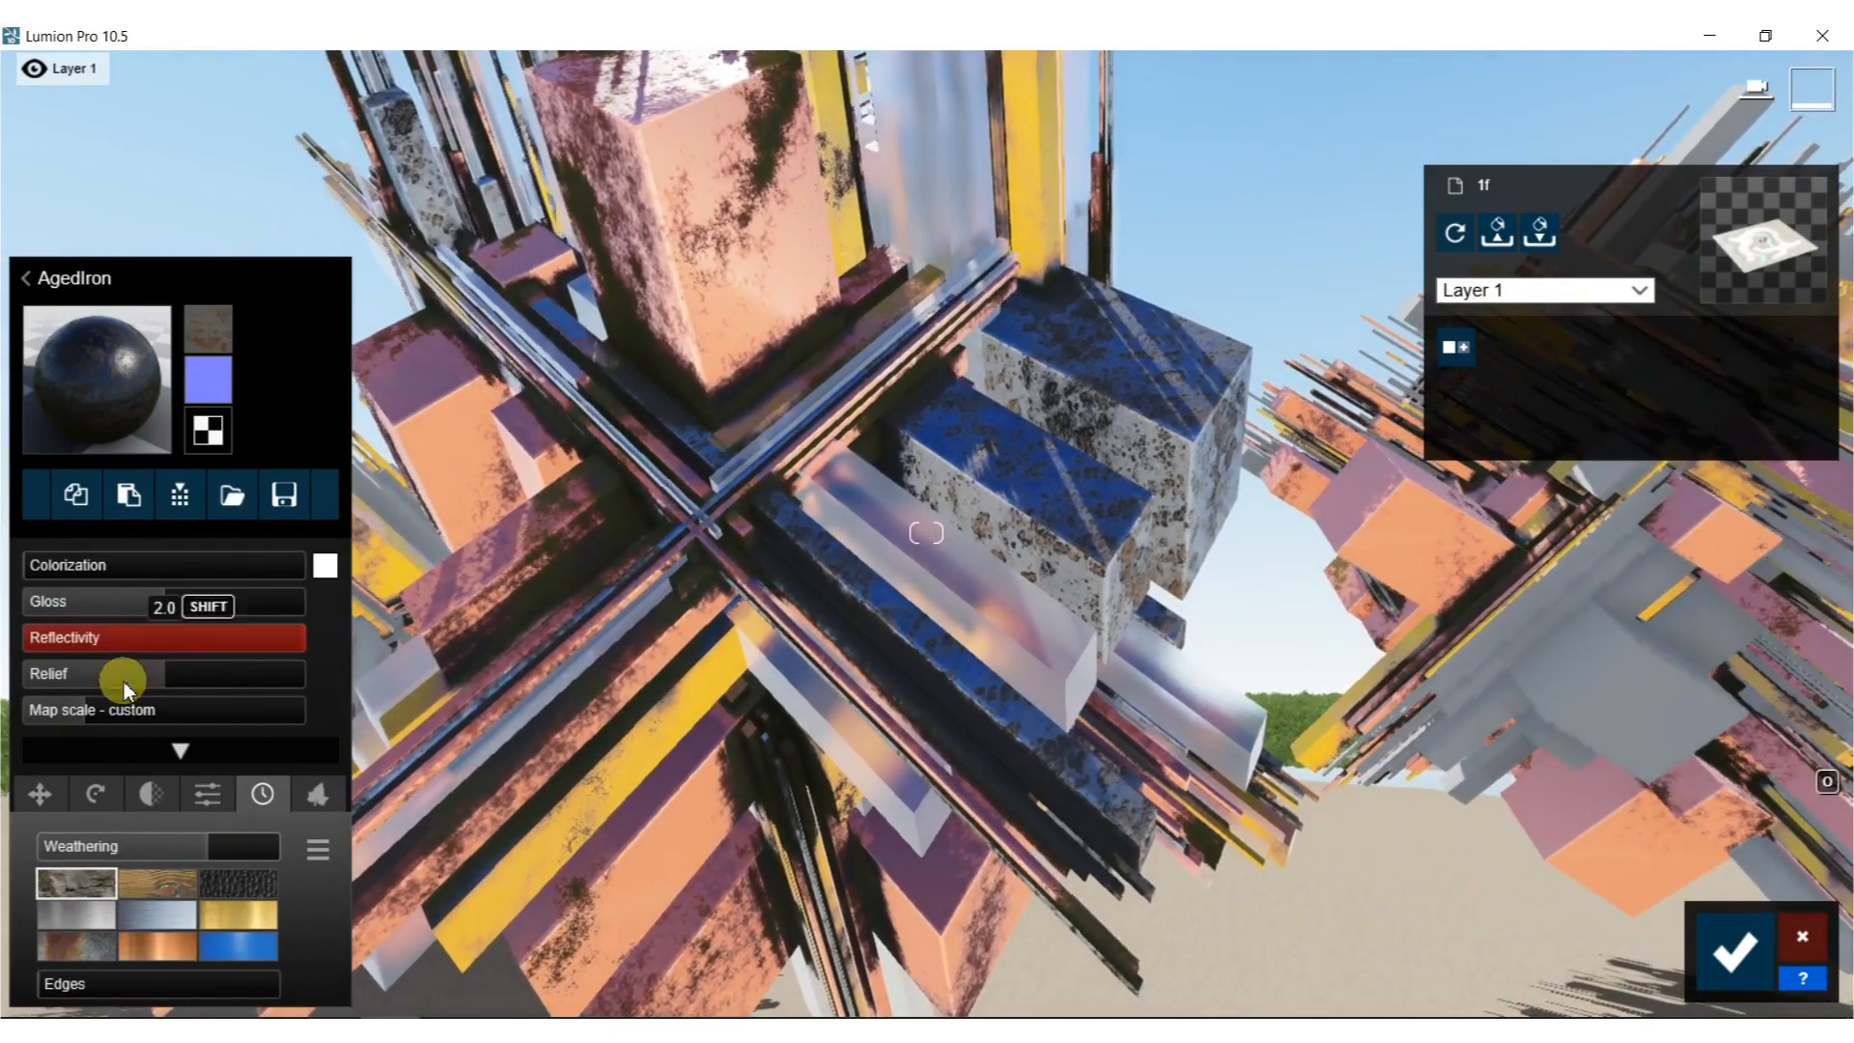
left_click_drag(221, 673, 331, 674)
Open the settings of the Rough Glass 004 material on the centre sculpture.
right_click_drag(719, 526, 623, 516)
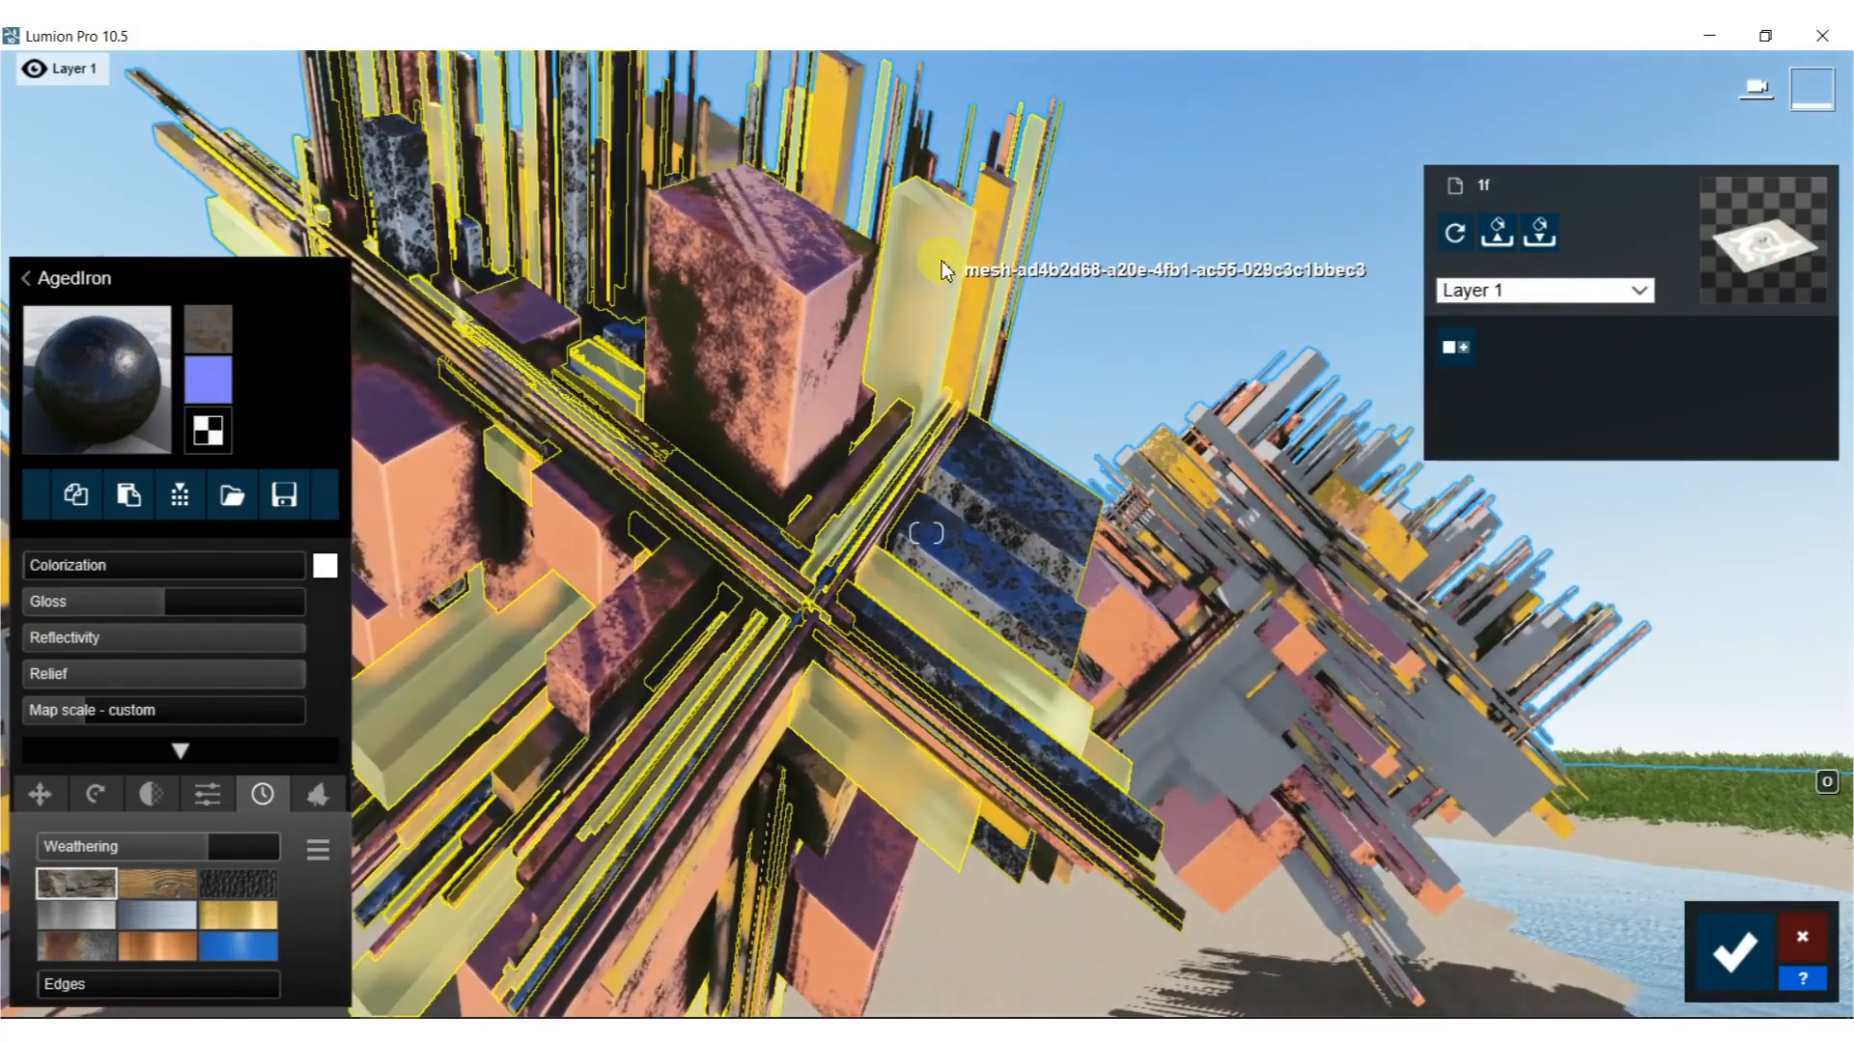
left_click(943, 269)
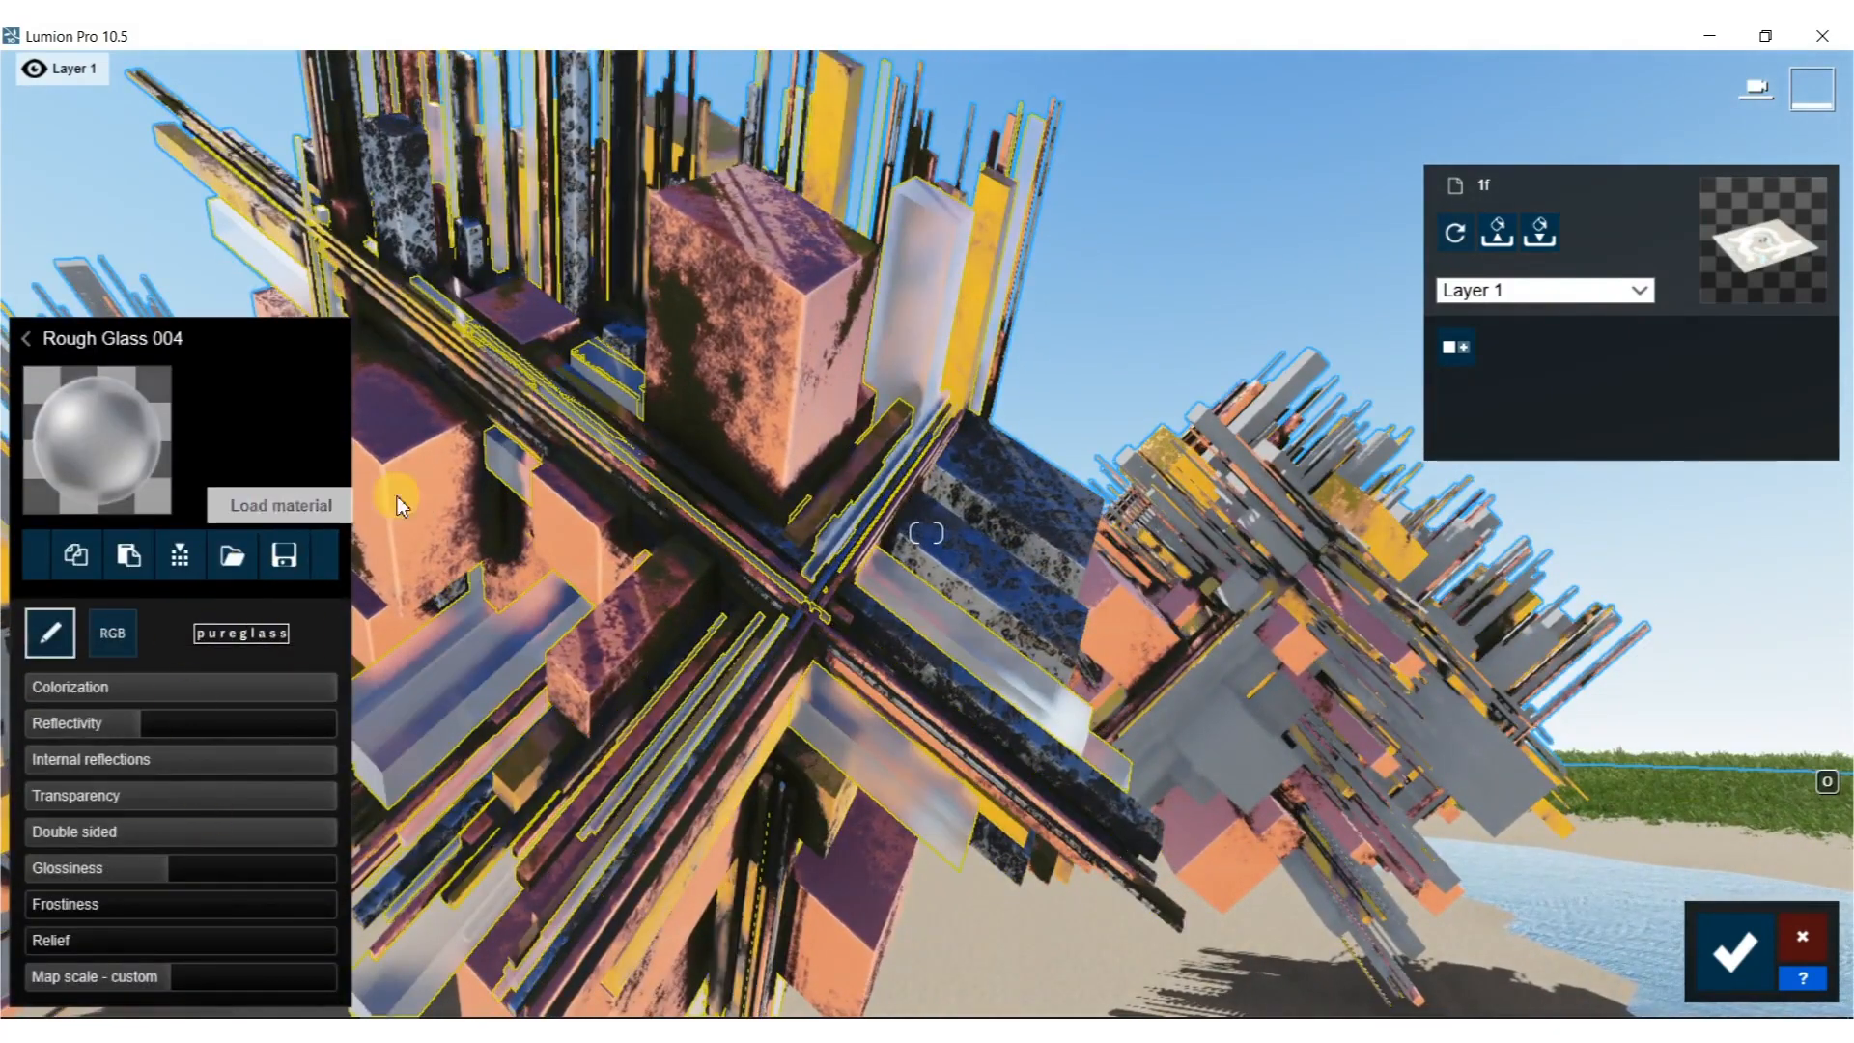
right_click_drag(903, 524, 840, 526)
Apply AgedSilver from the Aged materials to the large plain grey blocks and thin bars of the left sculpture.
key("s")
key("w")
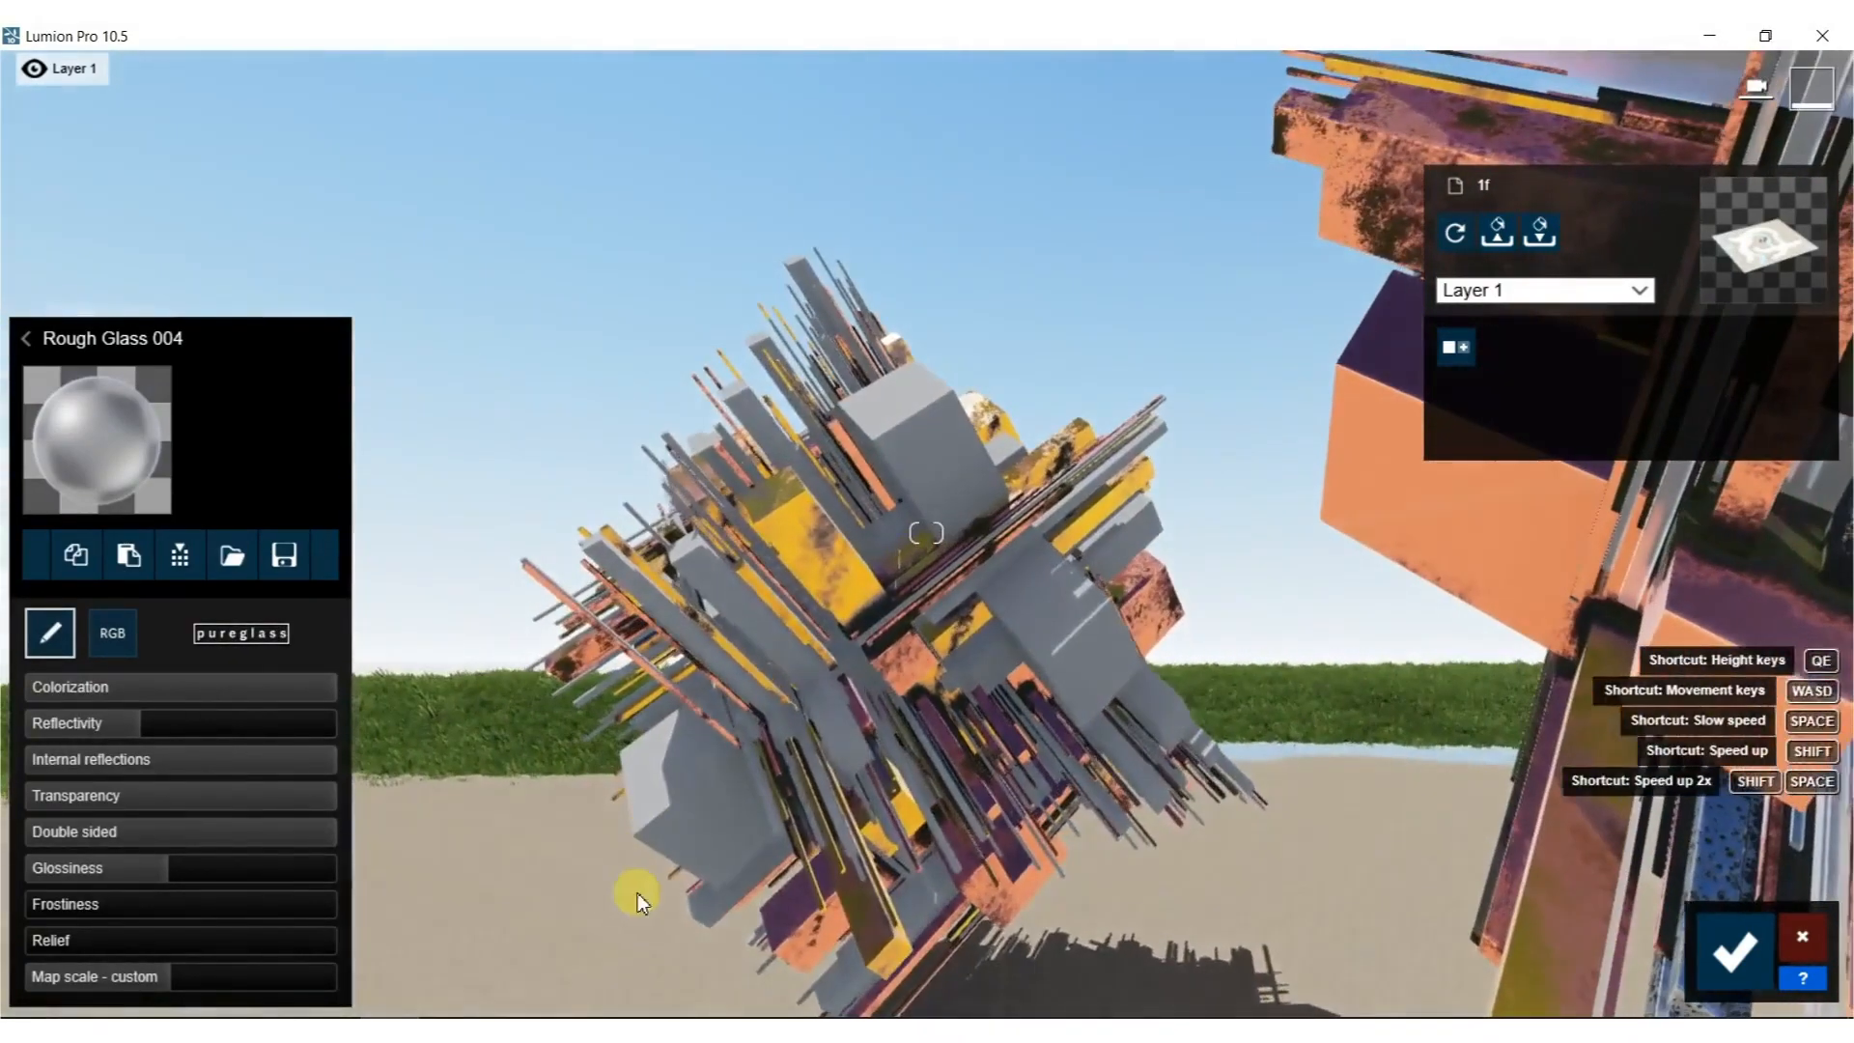
left_click(668, 805)
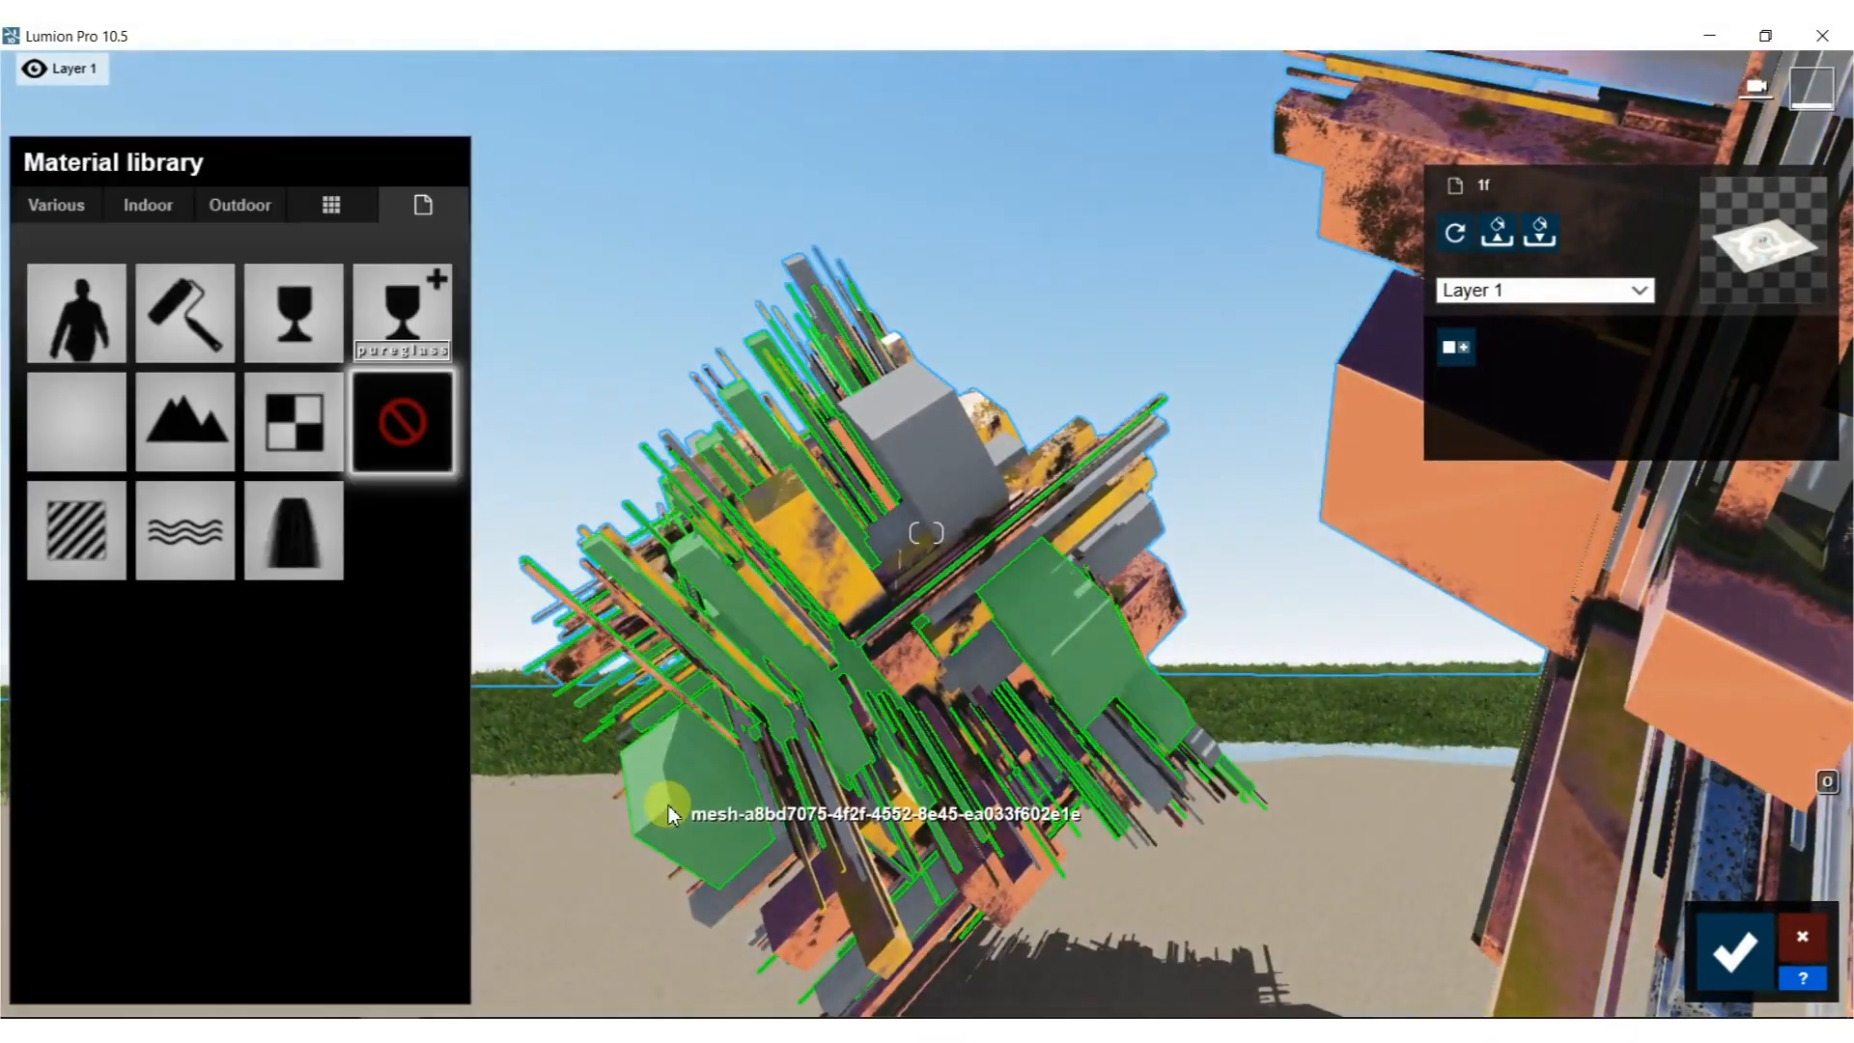
left_click(135, 207)
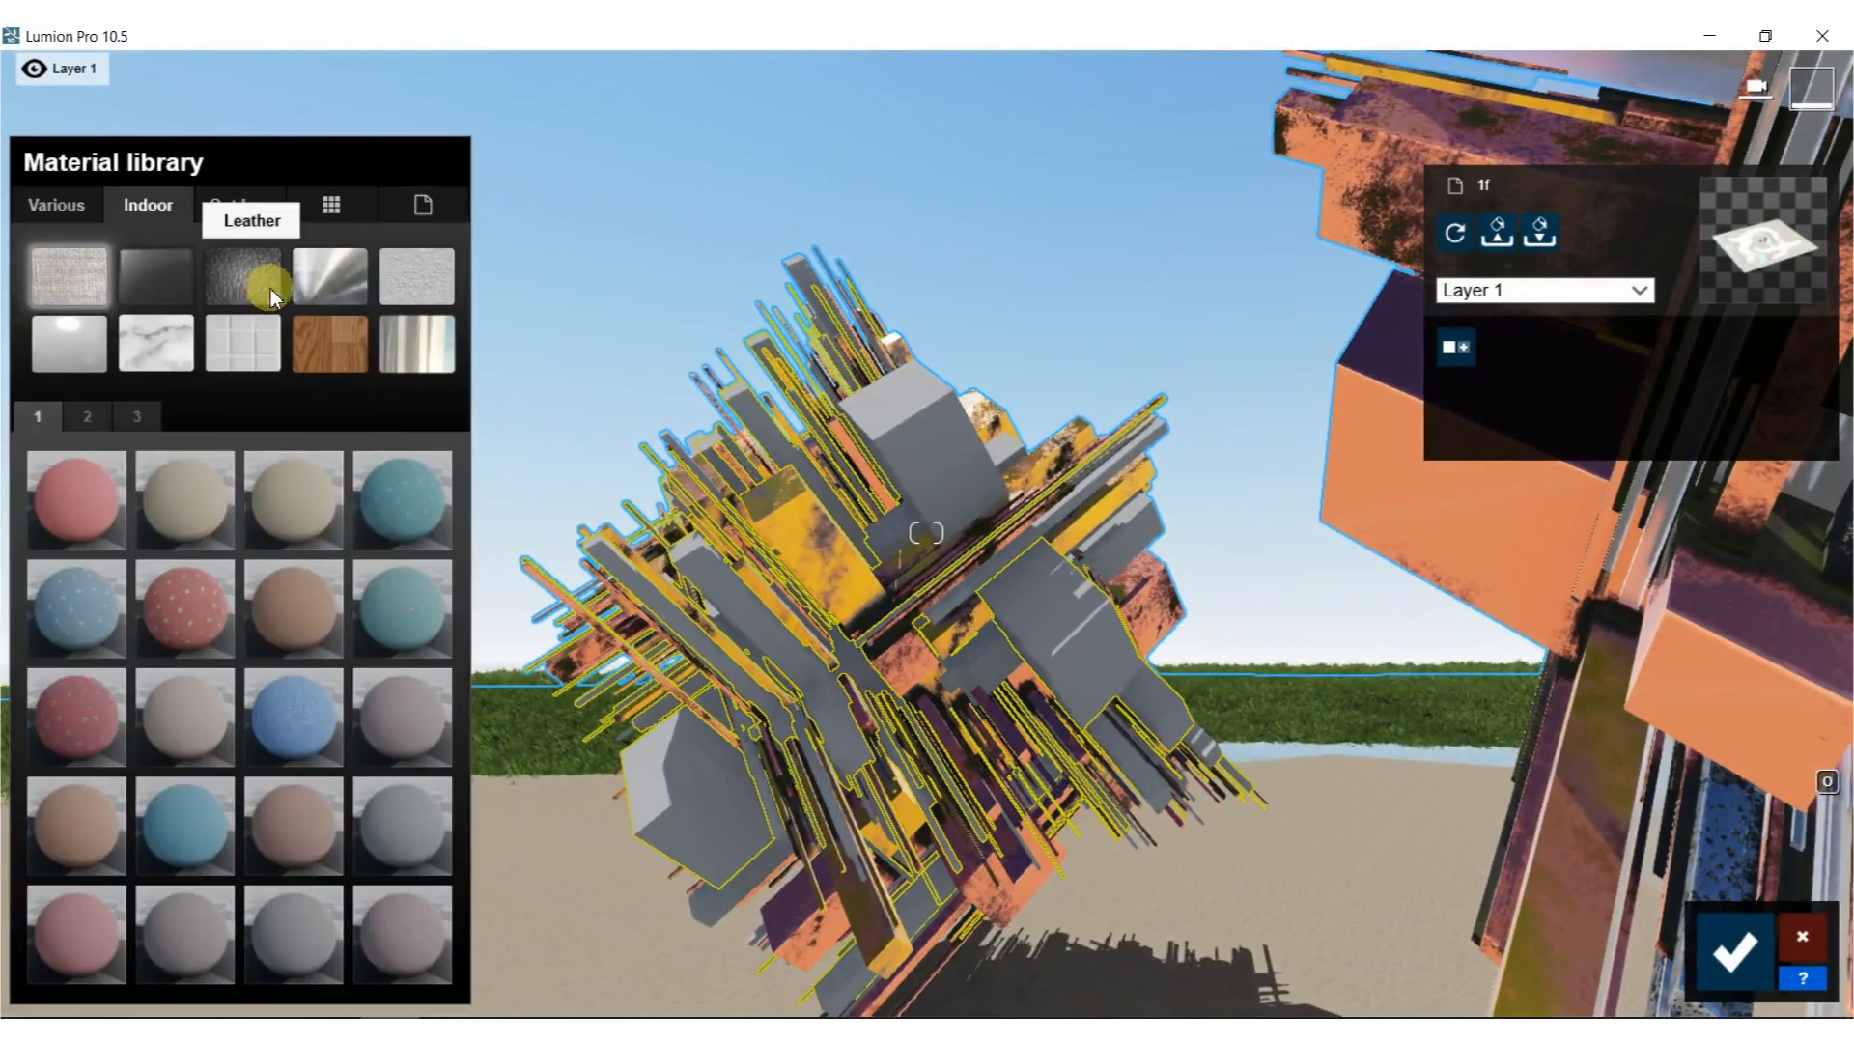
left_click(53, 203)
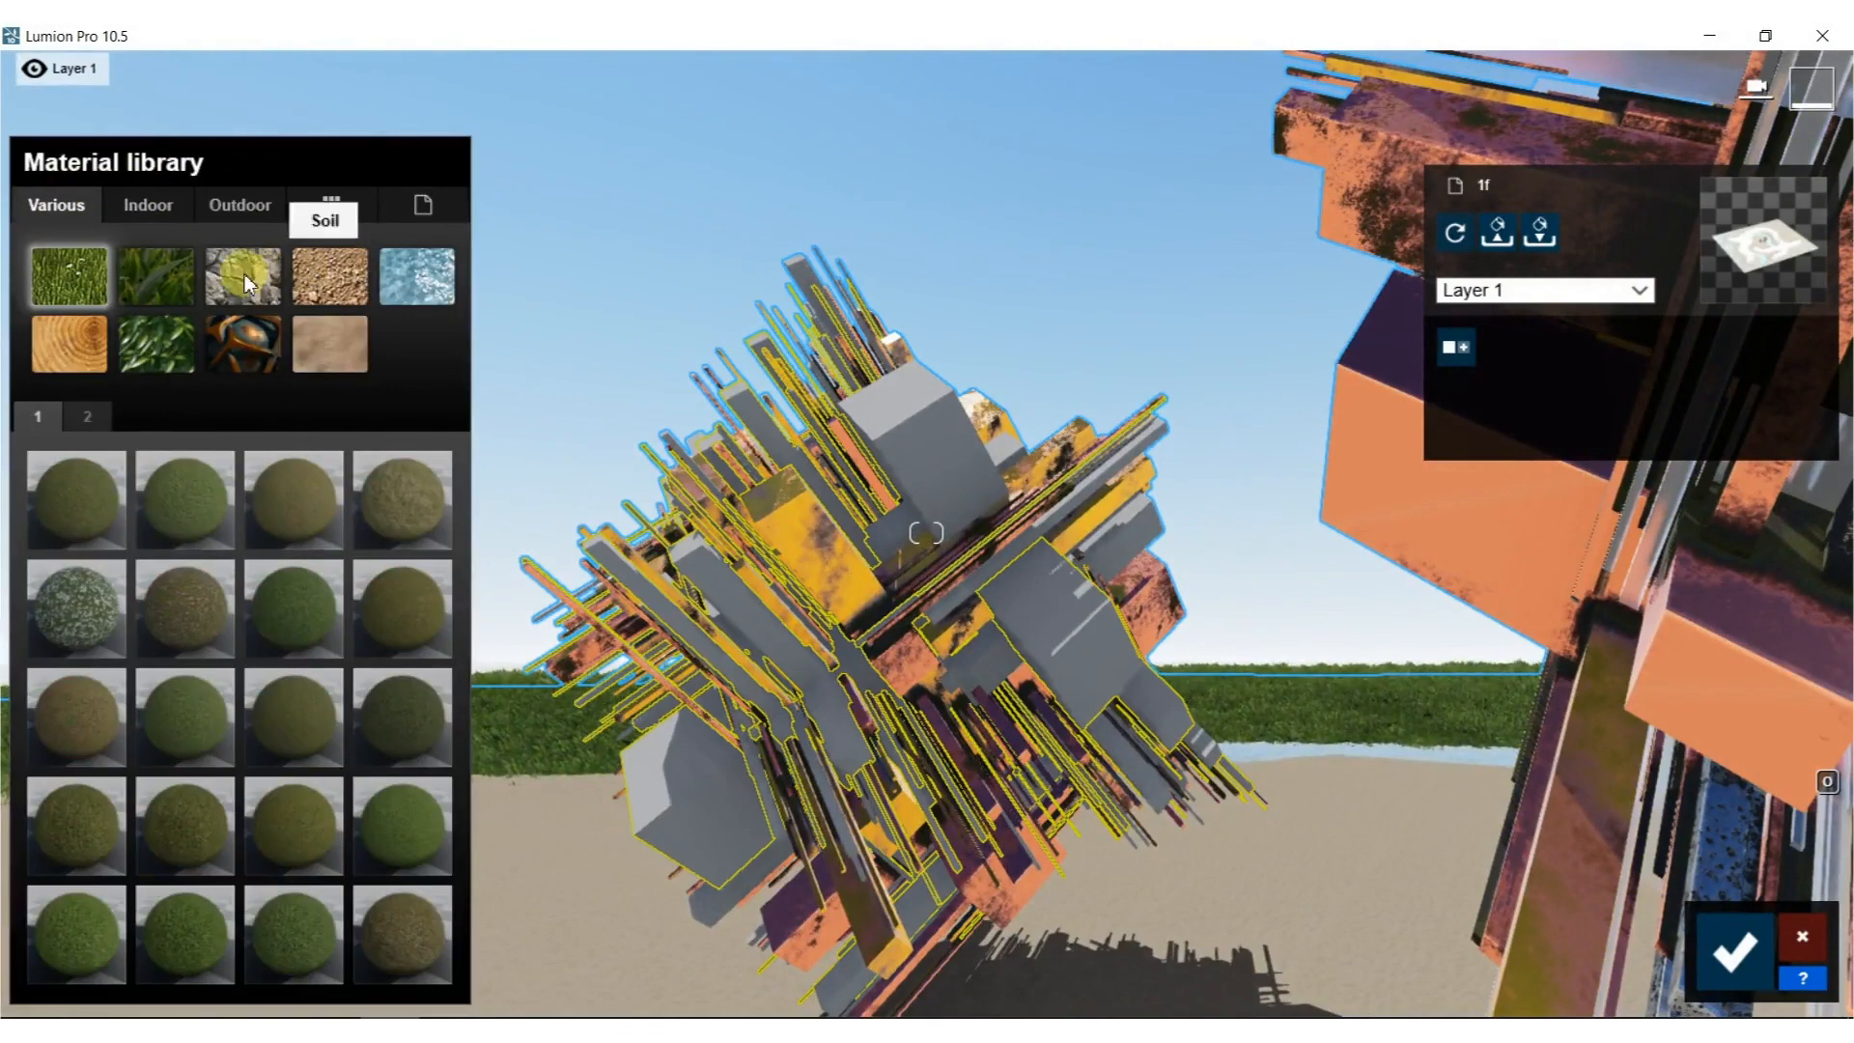
left_click(243, 340)
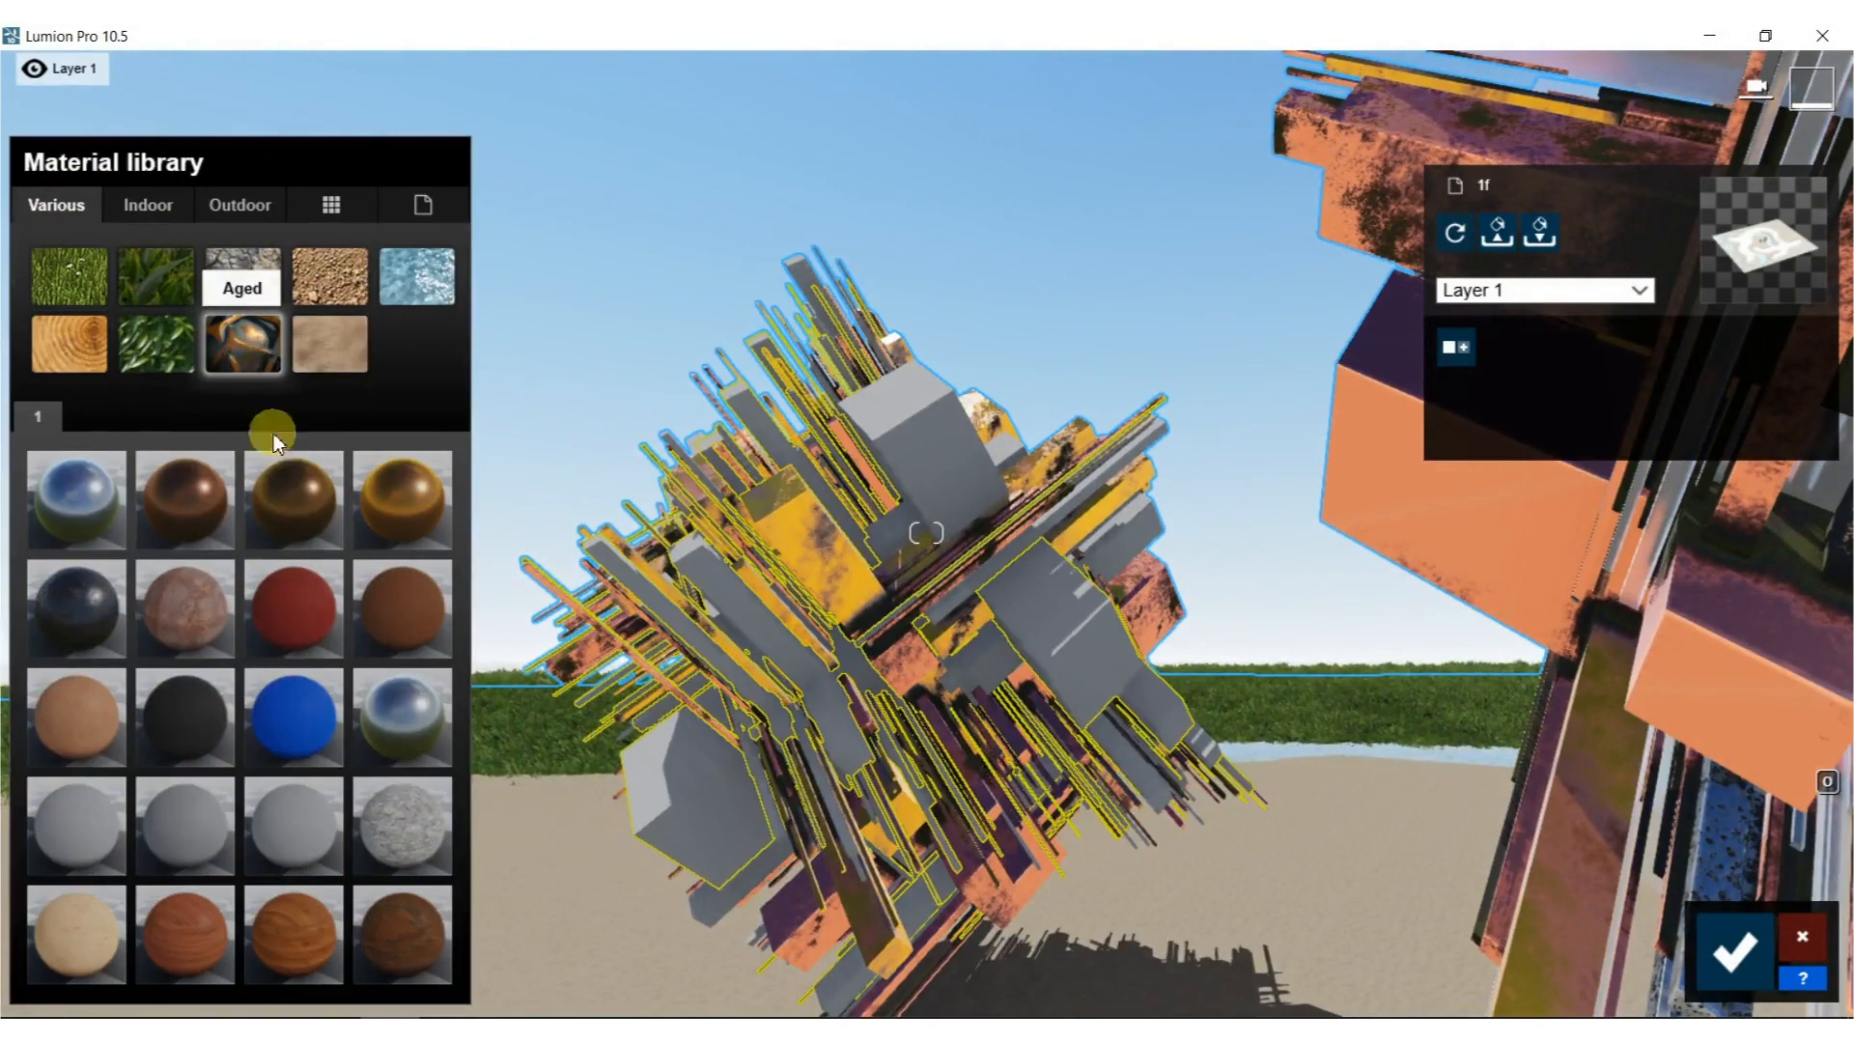
left_click(398, 715)
Raise the AgedSilver material's weathering to the maximum.
mouse_move(849, 489)
right_mouse_down()
mouse_move(1023, 473)
mouse_move(840, 473)
mouse_move(946, 417)
right_mouse_up()
key("w")
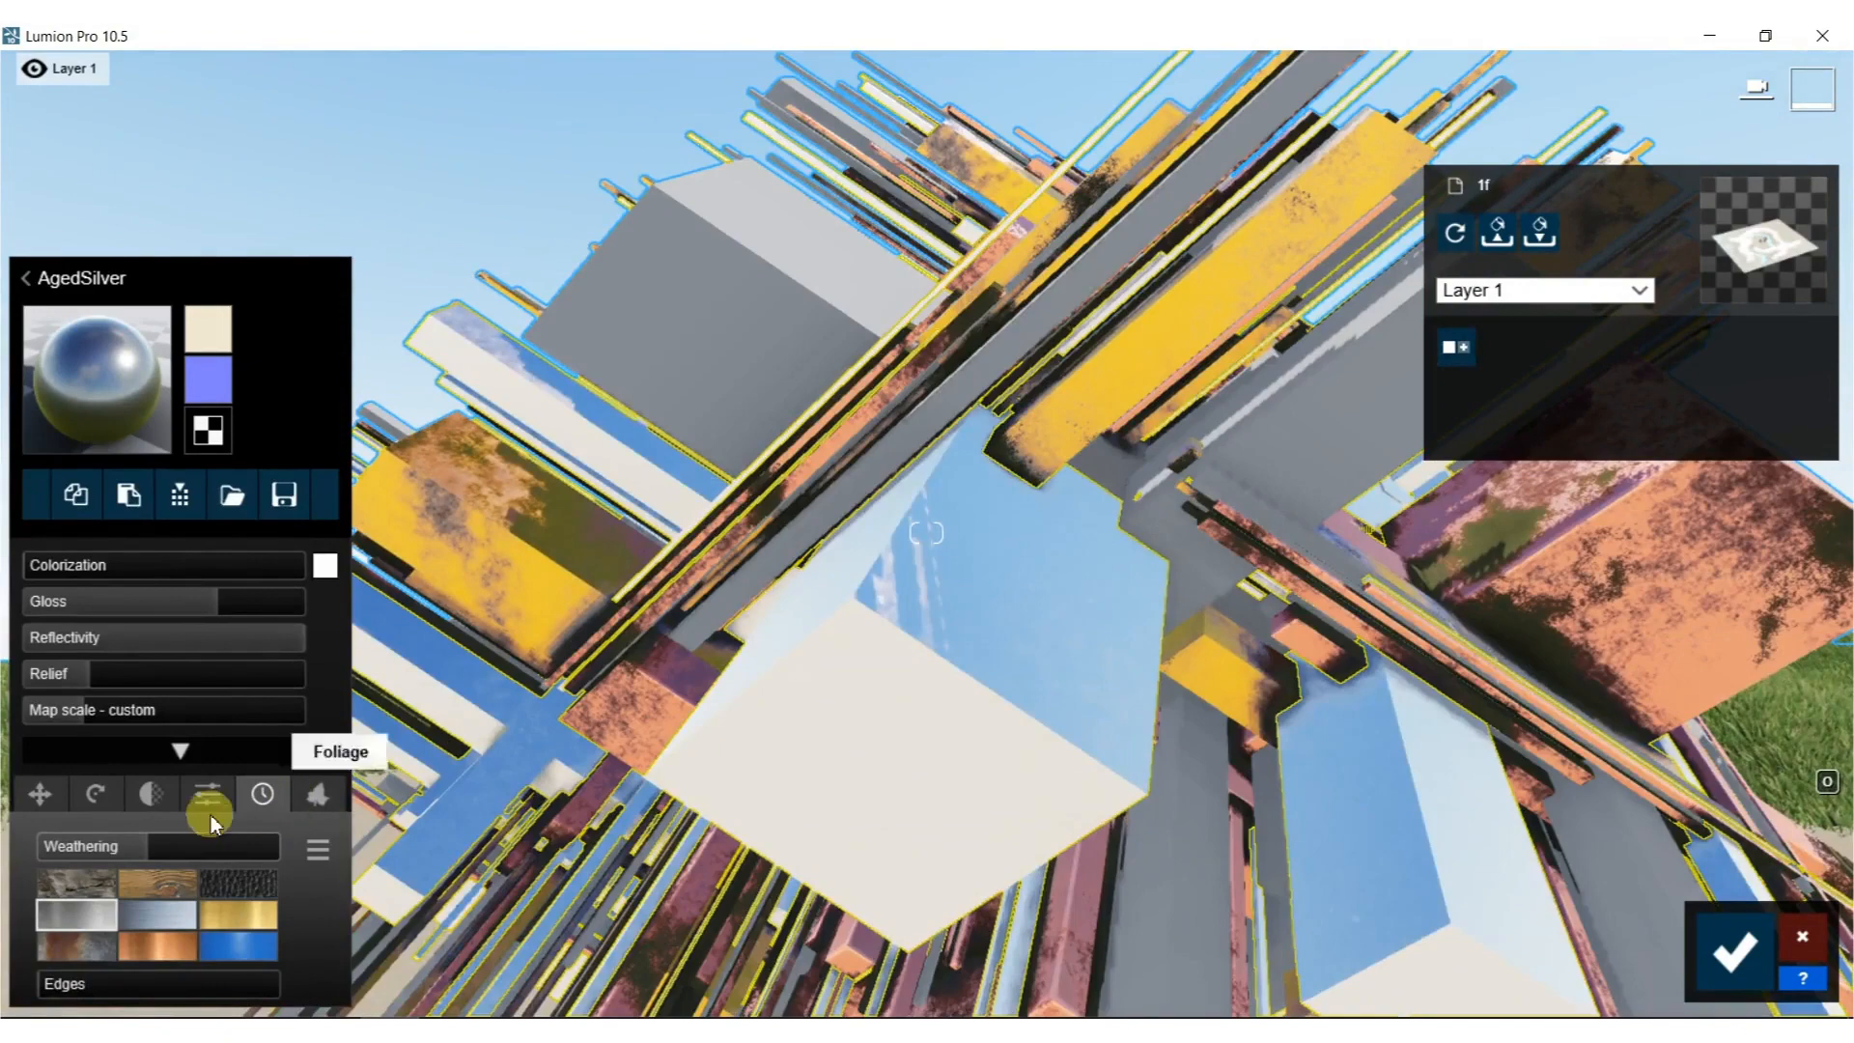
left_click_drag(144, 844, 272, 853)
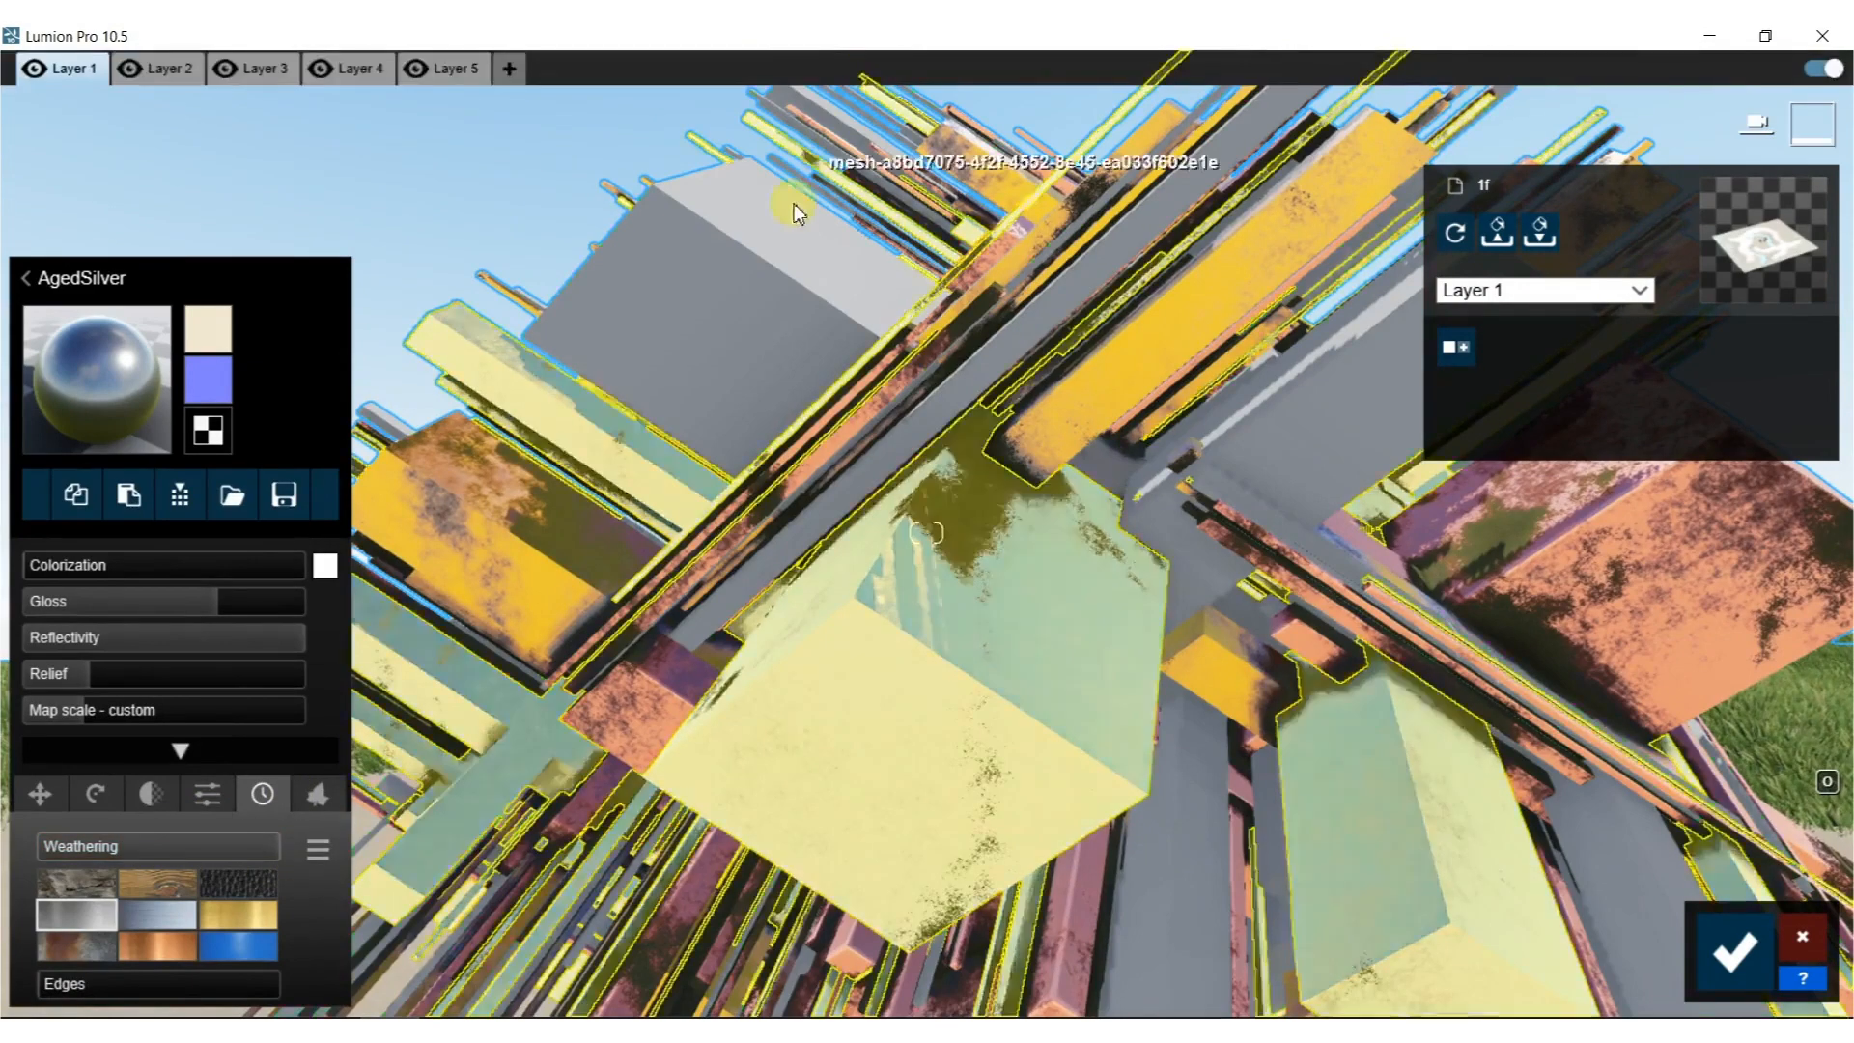
Apply AgedIron from the Aged materials to the remaining plain grey blocks and bars of the left sculpture.
left_click(779, 258)
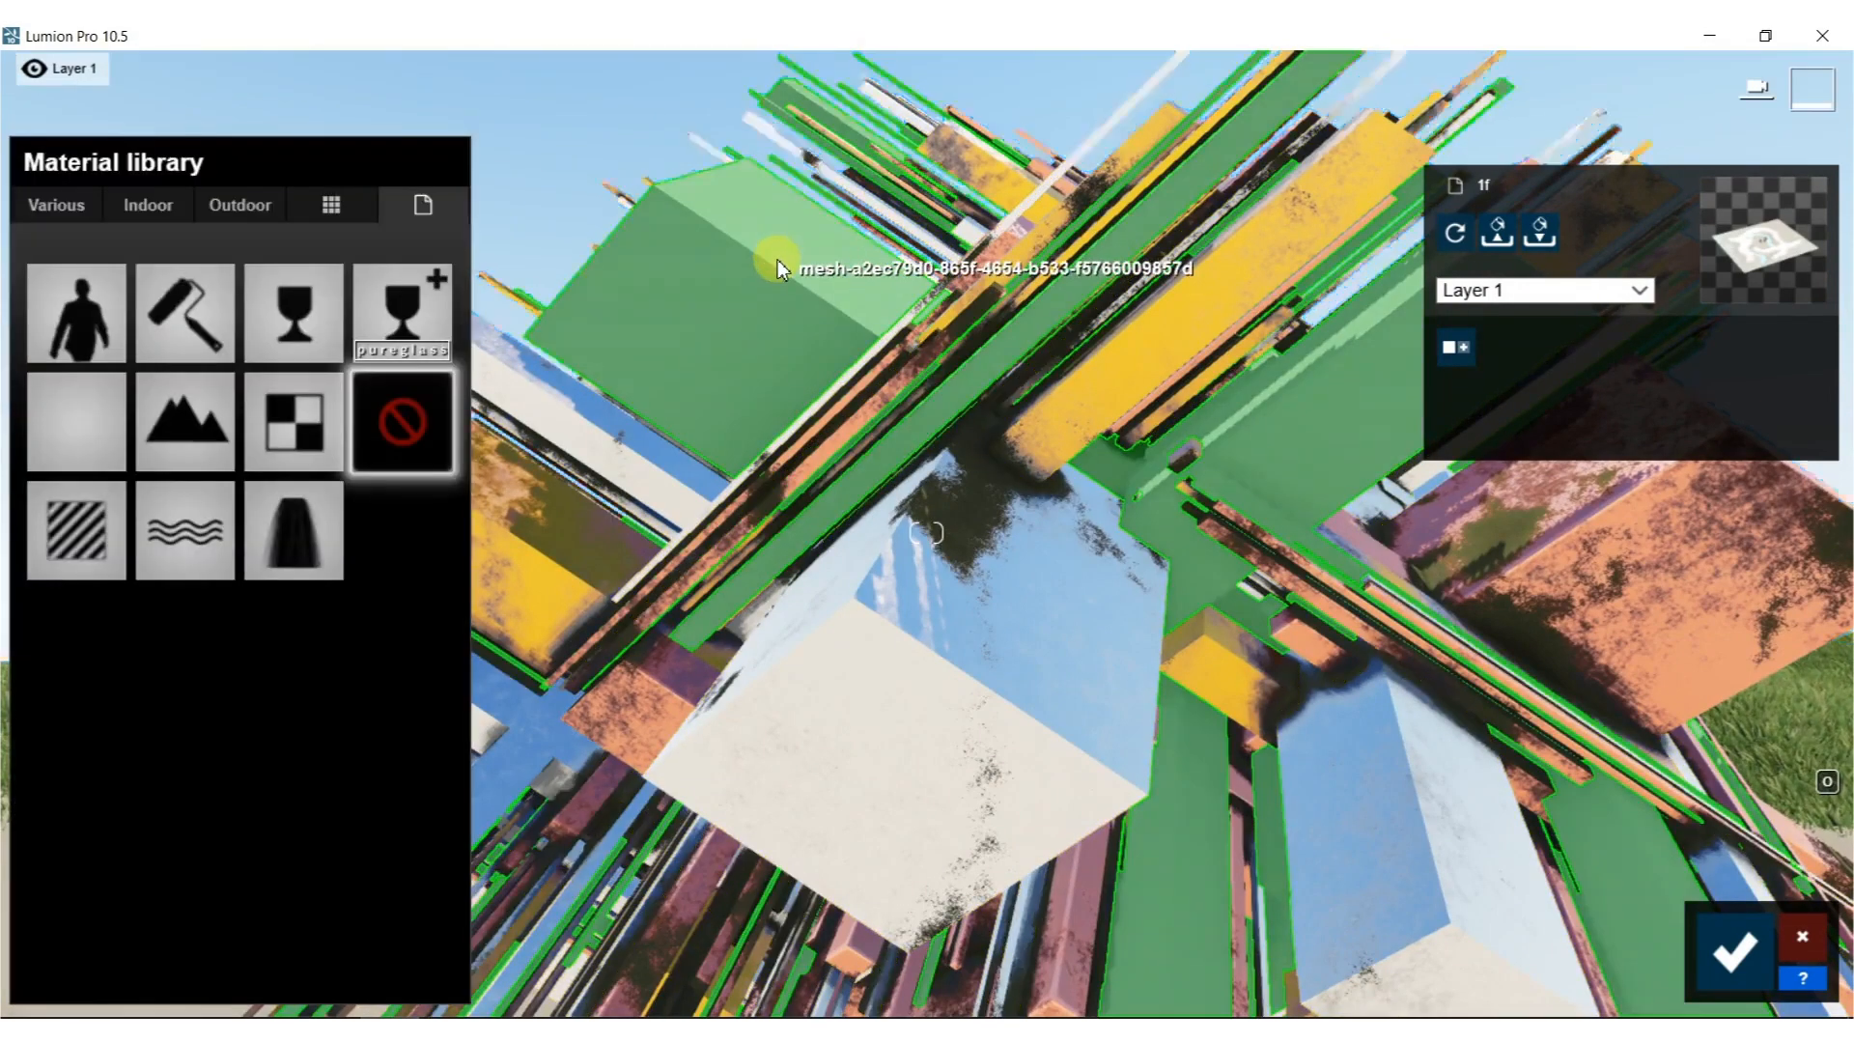
left_click(76, 210)
right_click_drag(722, 346, 1294, 464)
mouse_move(927, 532)
right_mouse_down()
mouse_move(1062, 483)
mouse_move(926, 487)
mouse_move(942, 497)
right_mouse_up()
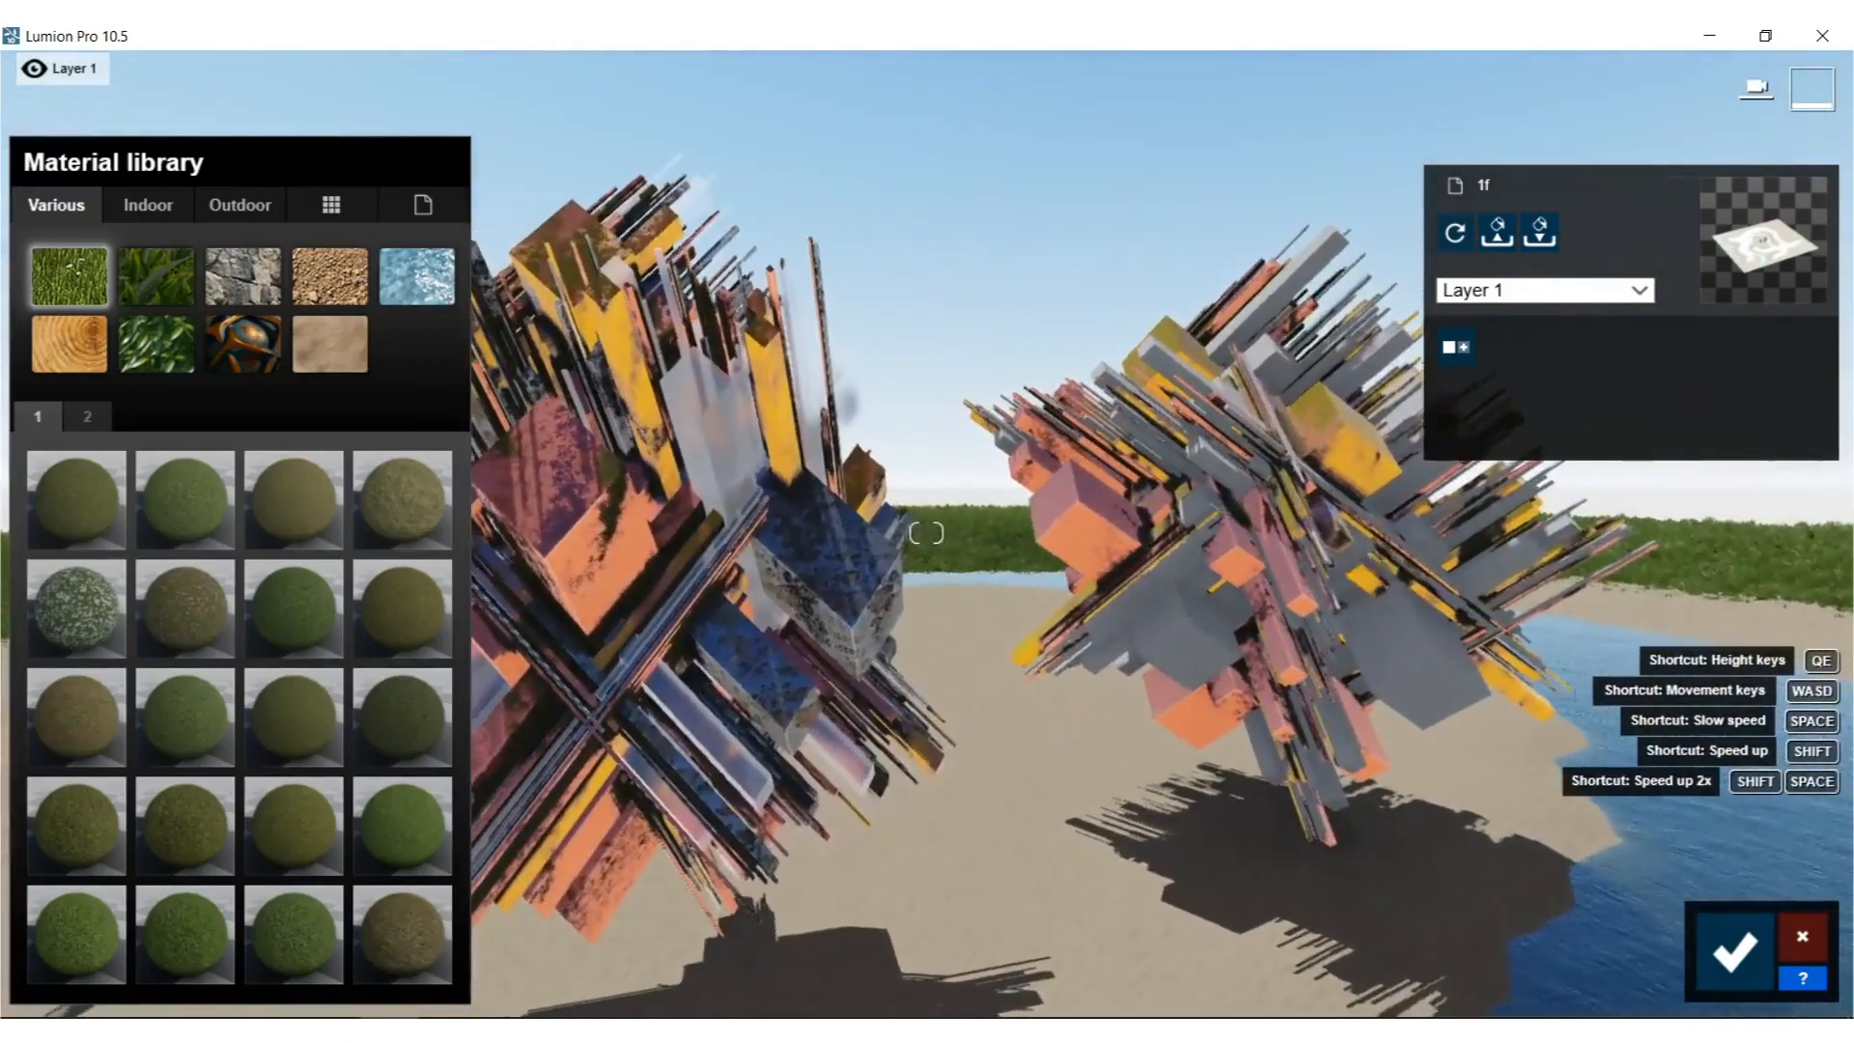
right_click_drag(1168, 611, 1138, 596)
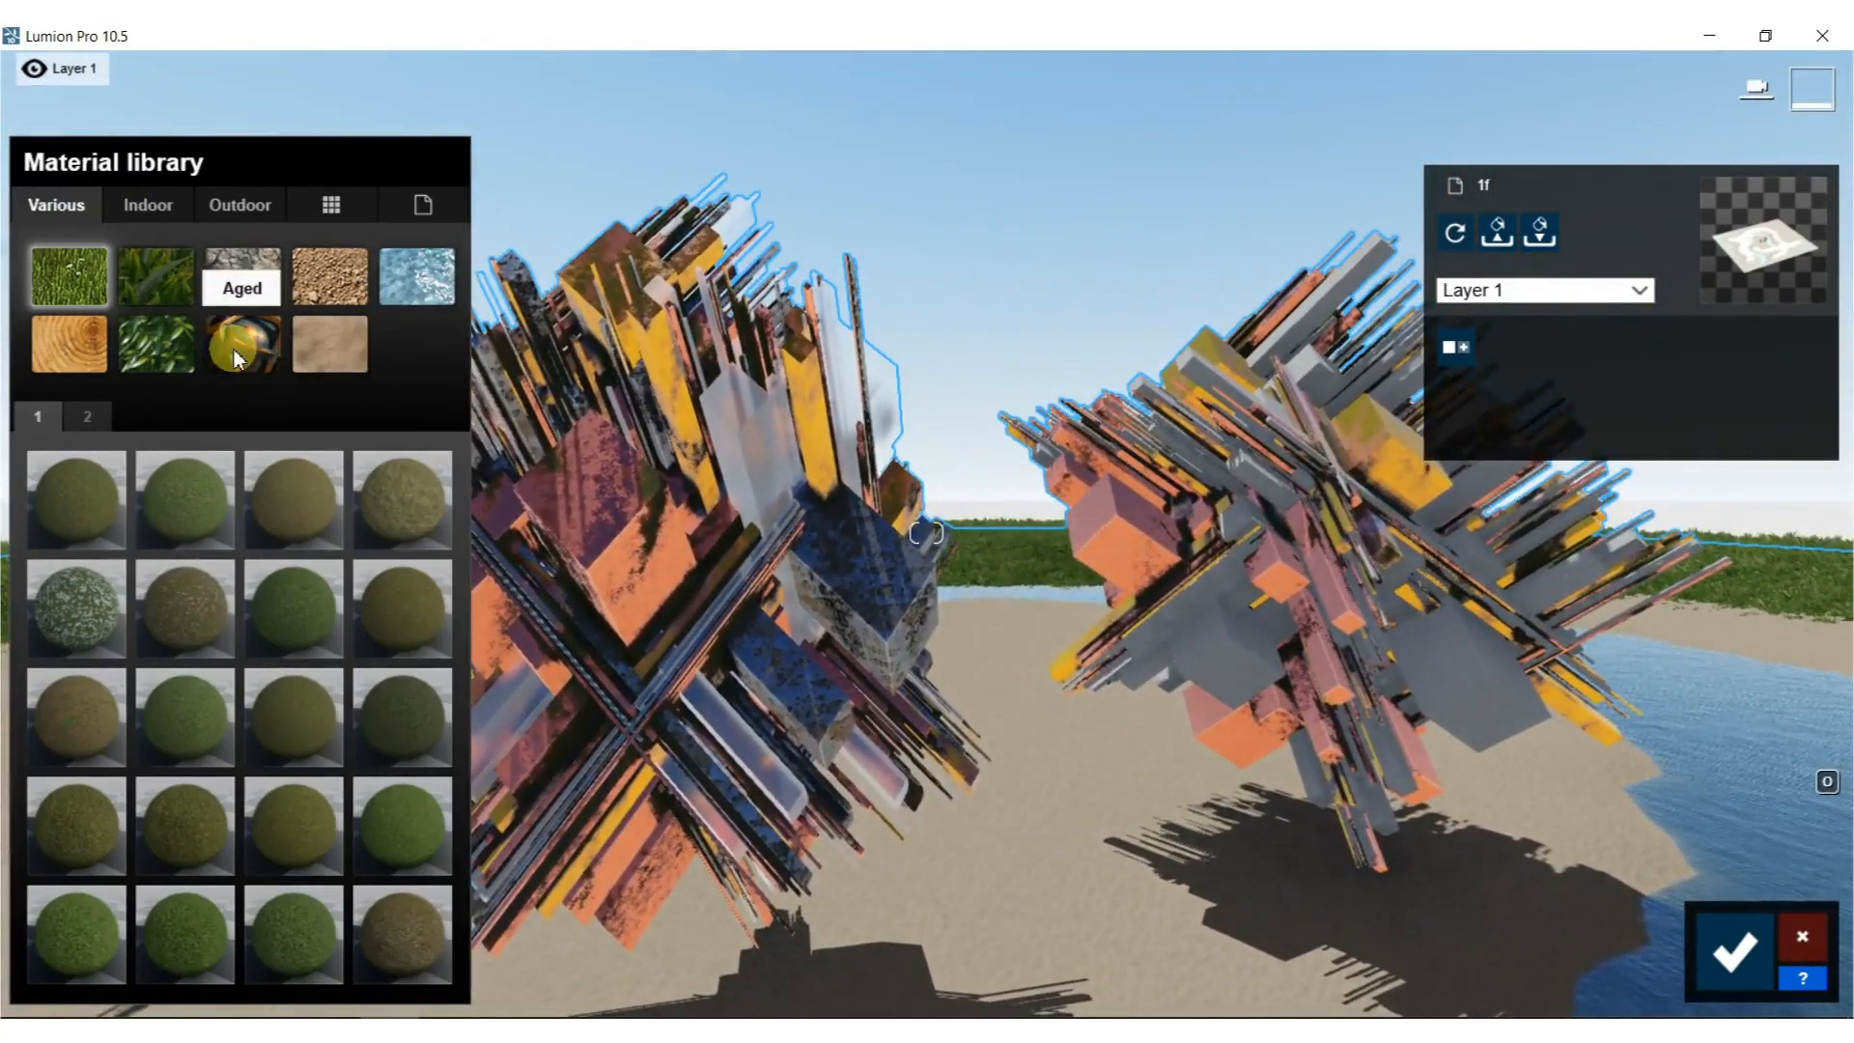
left_click(234, 349)
left_click(72, 500)
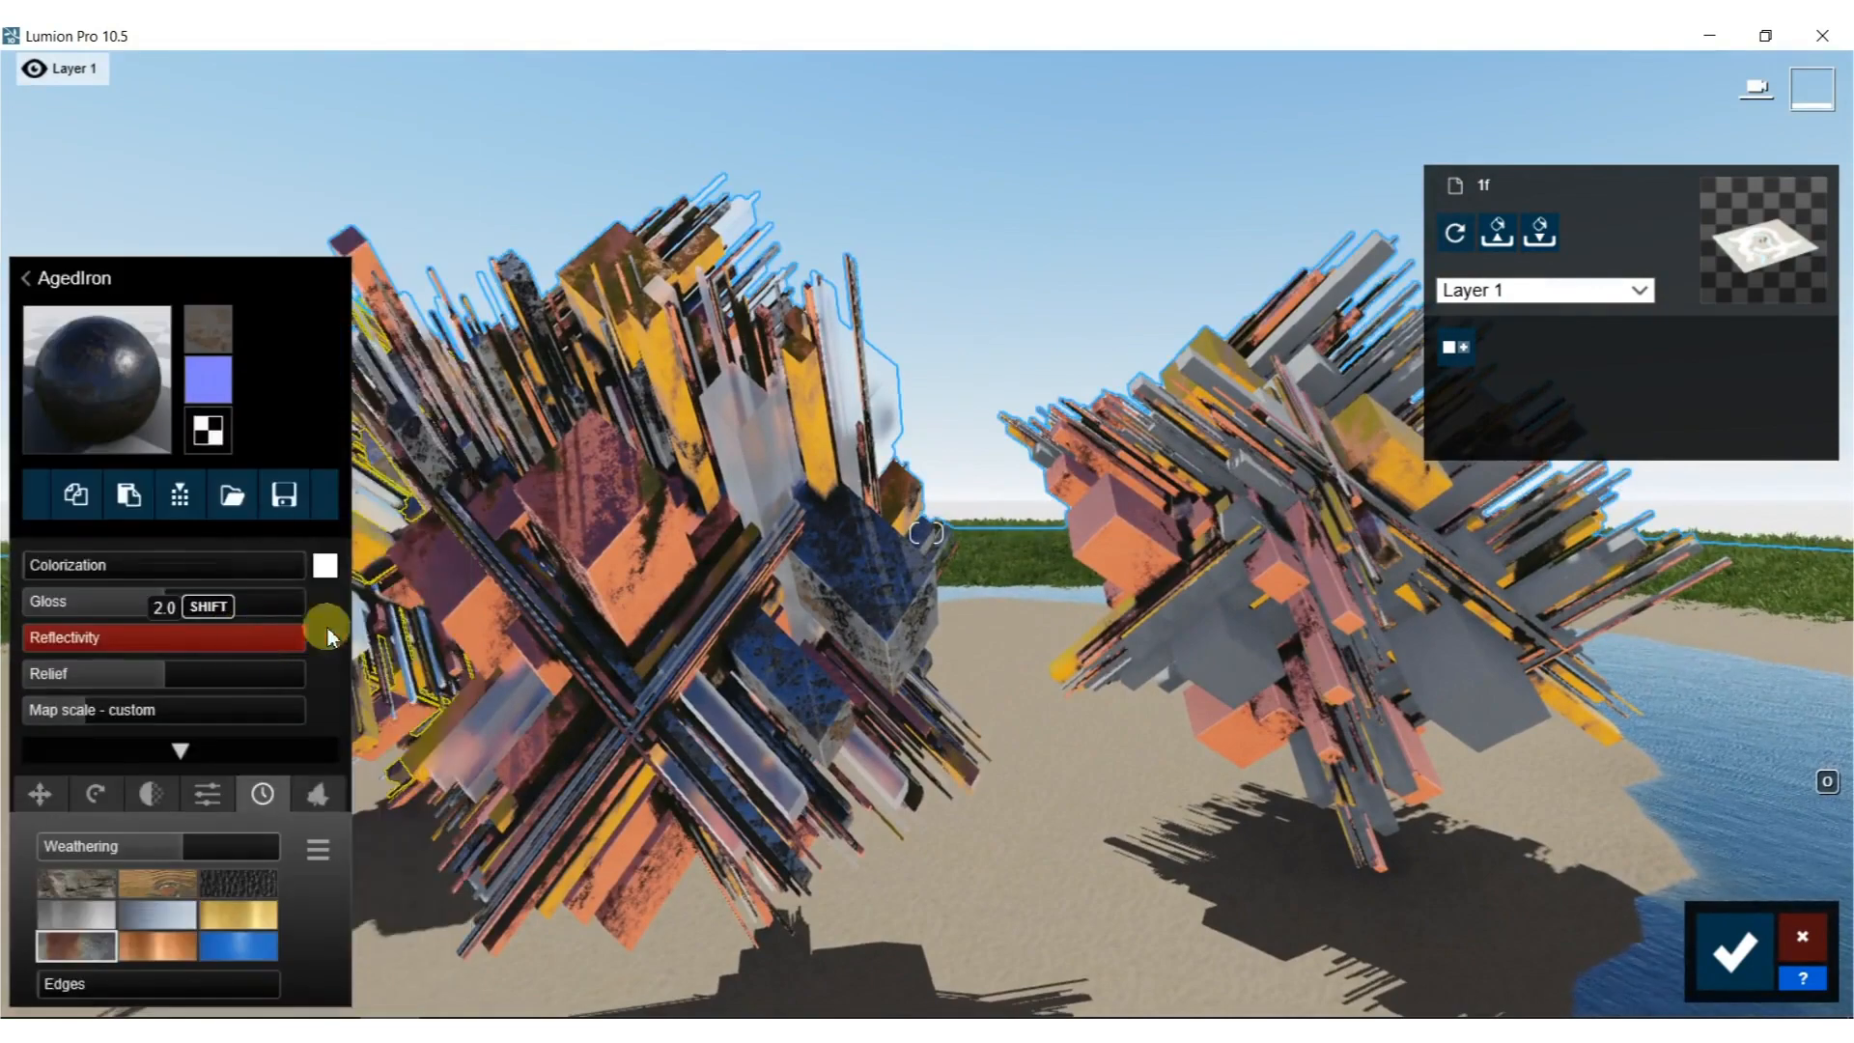
Raise the weathering of the left sculpture's newly applied AgedIron material to 1.0.
right_click_drag(533, 554, 261, 548)
key("w")
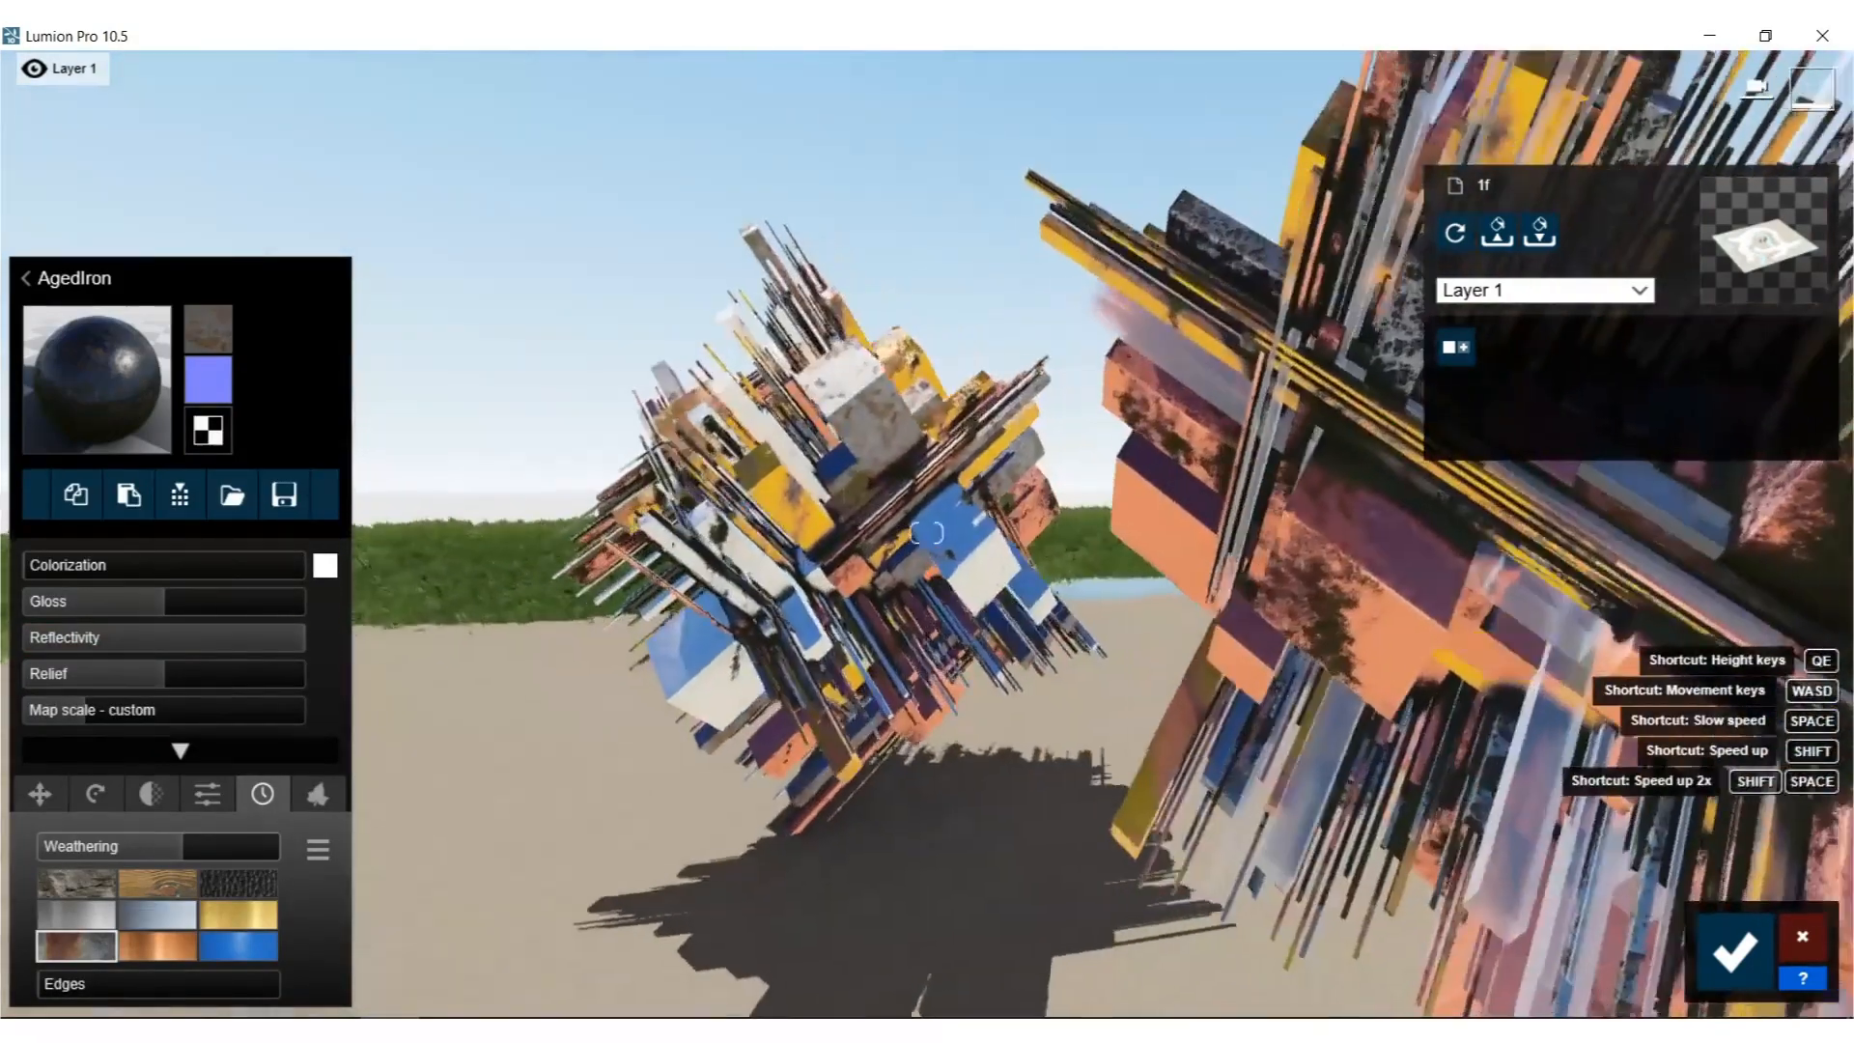
left_click_drag(170, 850, 403, 813)
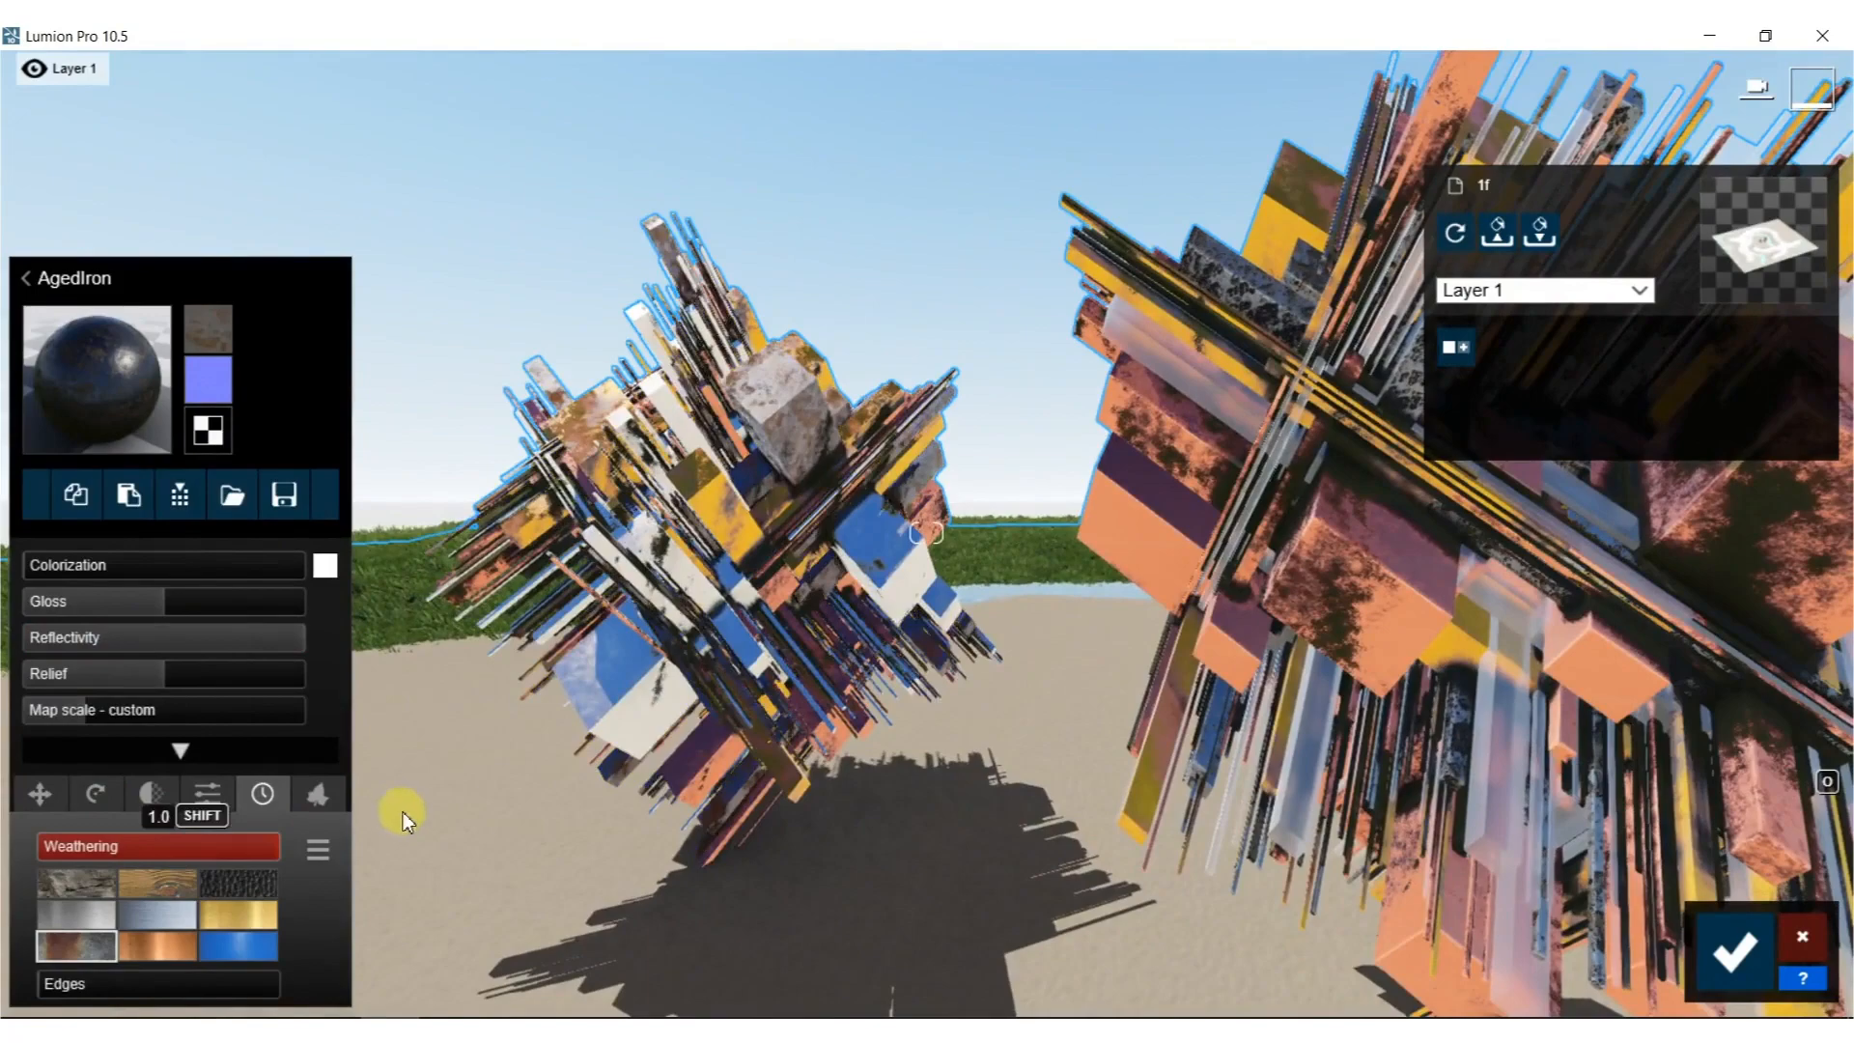
Apply AgedIron from the Aged materials to one group of plain grey blocks and bars on the right sculpture.
key("w")
mouse_move(701, 564)
right_mouse_down()
mouse_move(927, 558)
mouse_move(701, 564)
right_mouse_up()
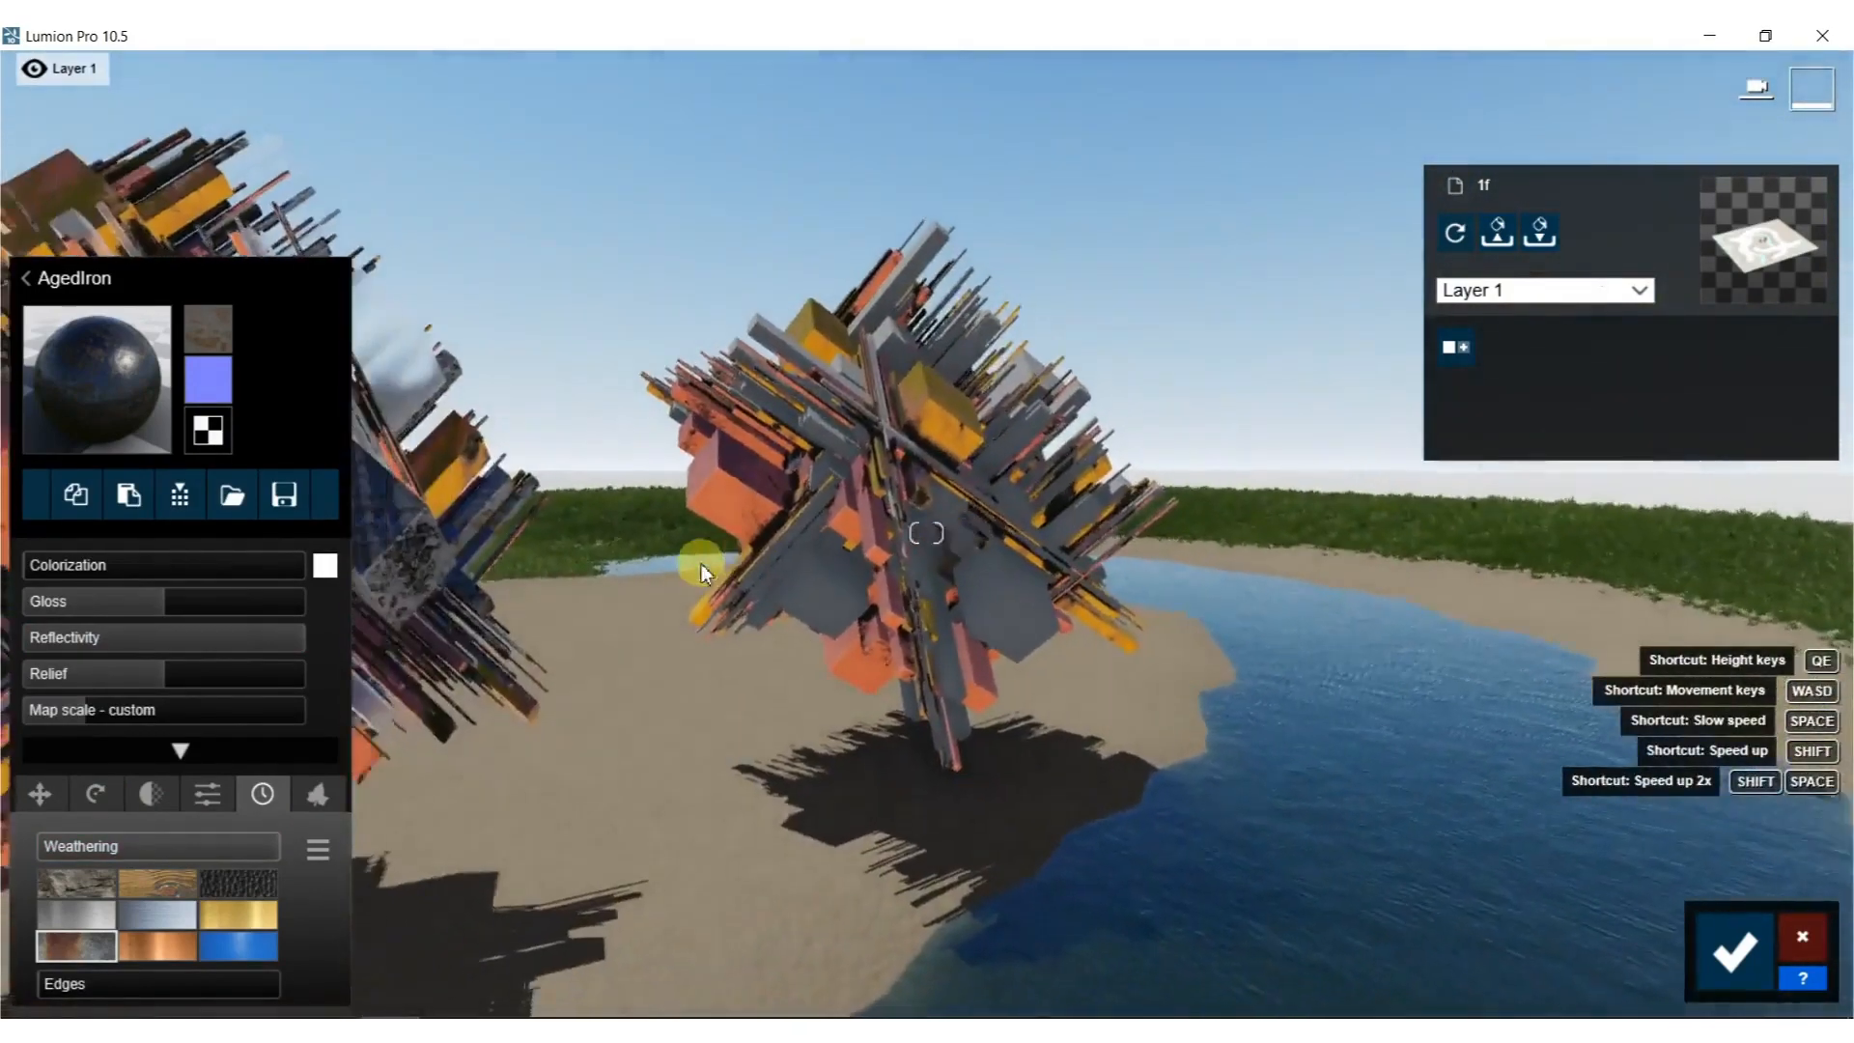
key("w")
left_click(987, 633)
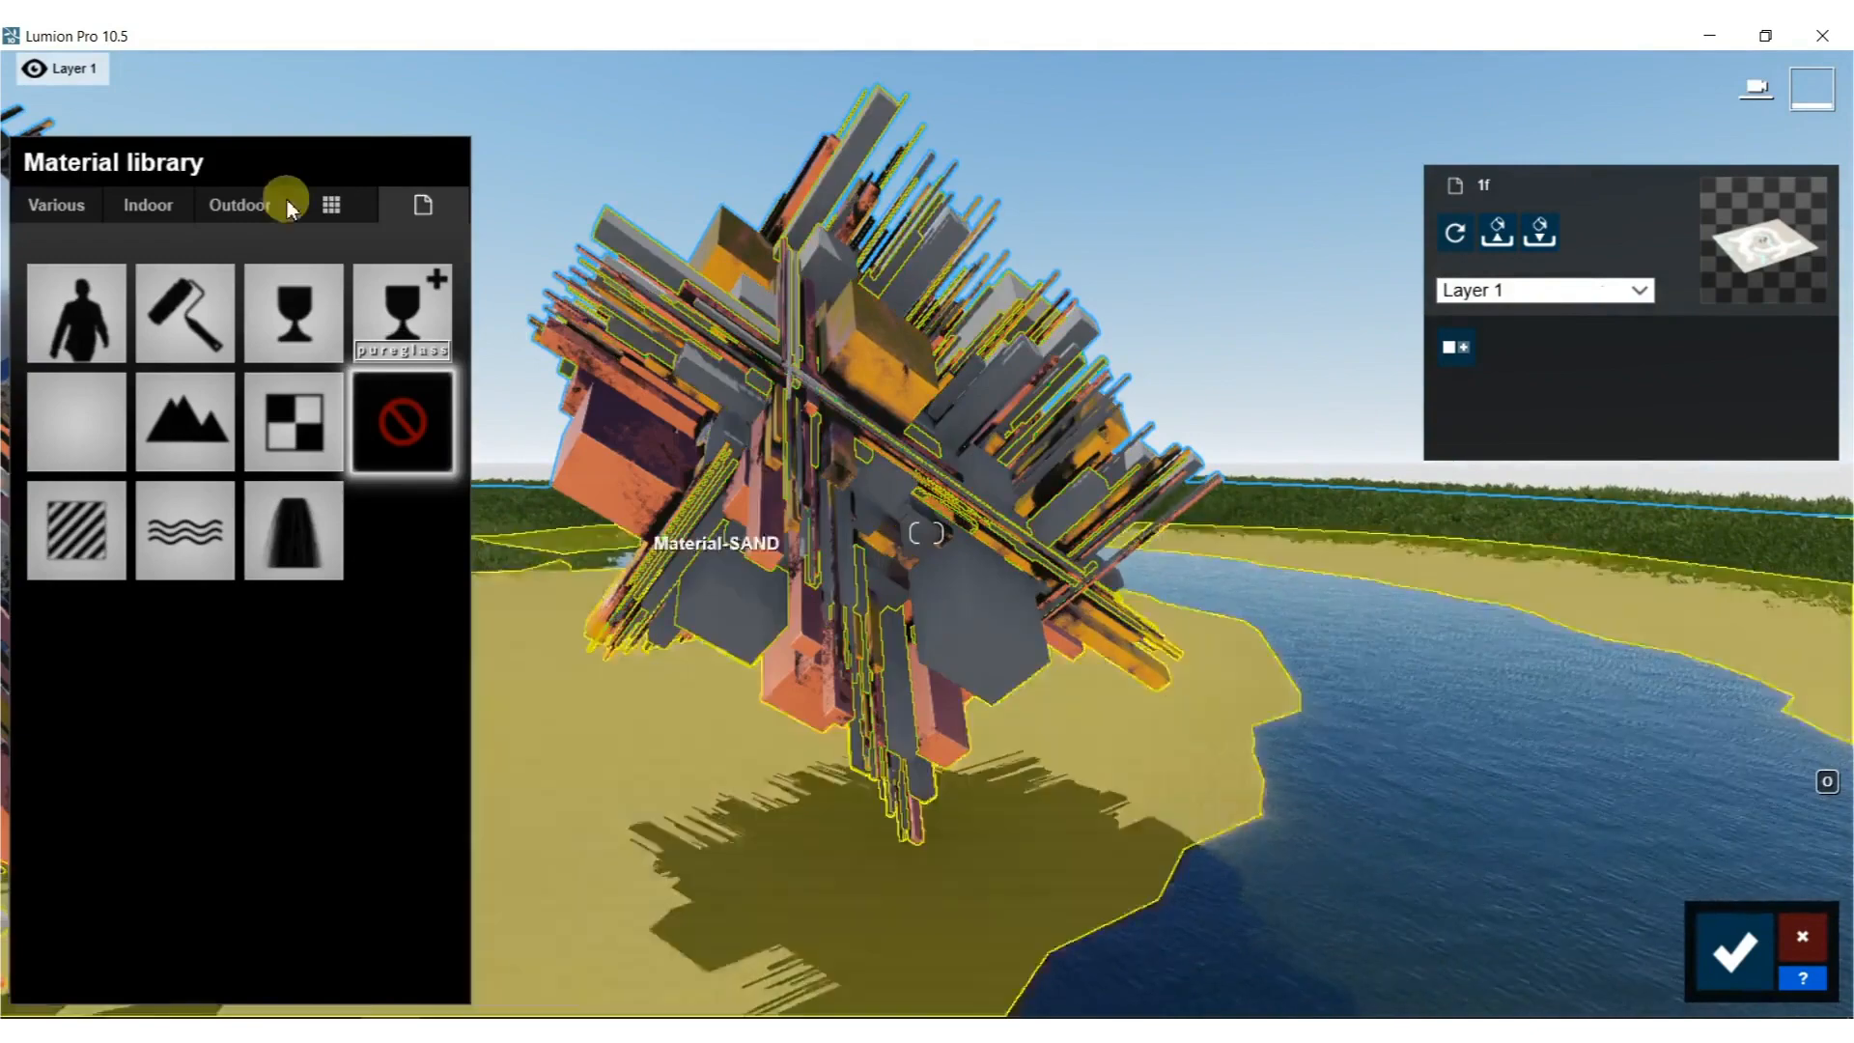
left_click(60, 193)
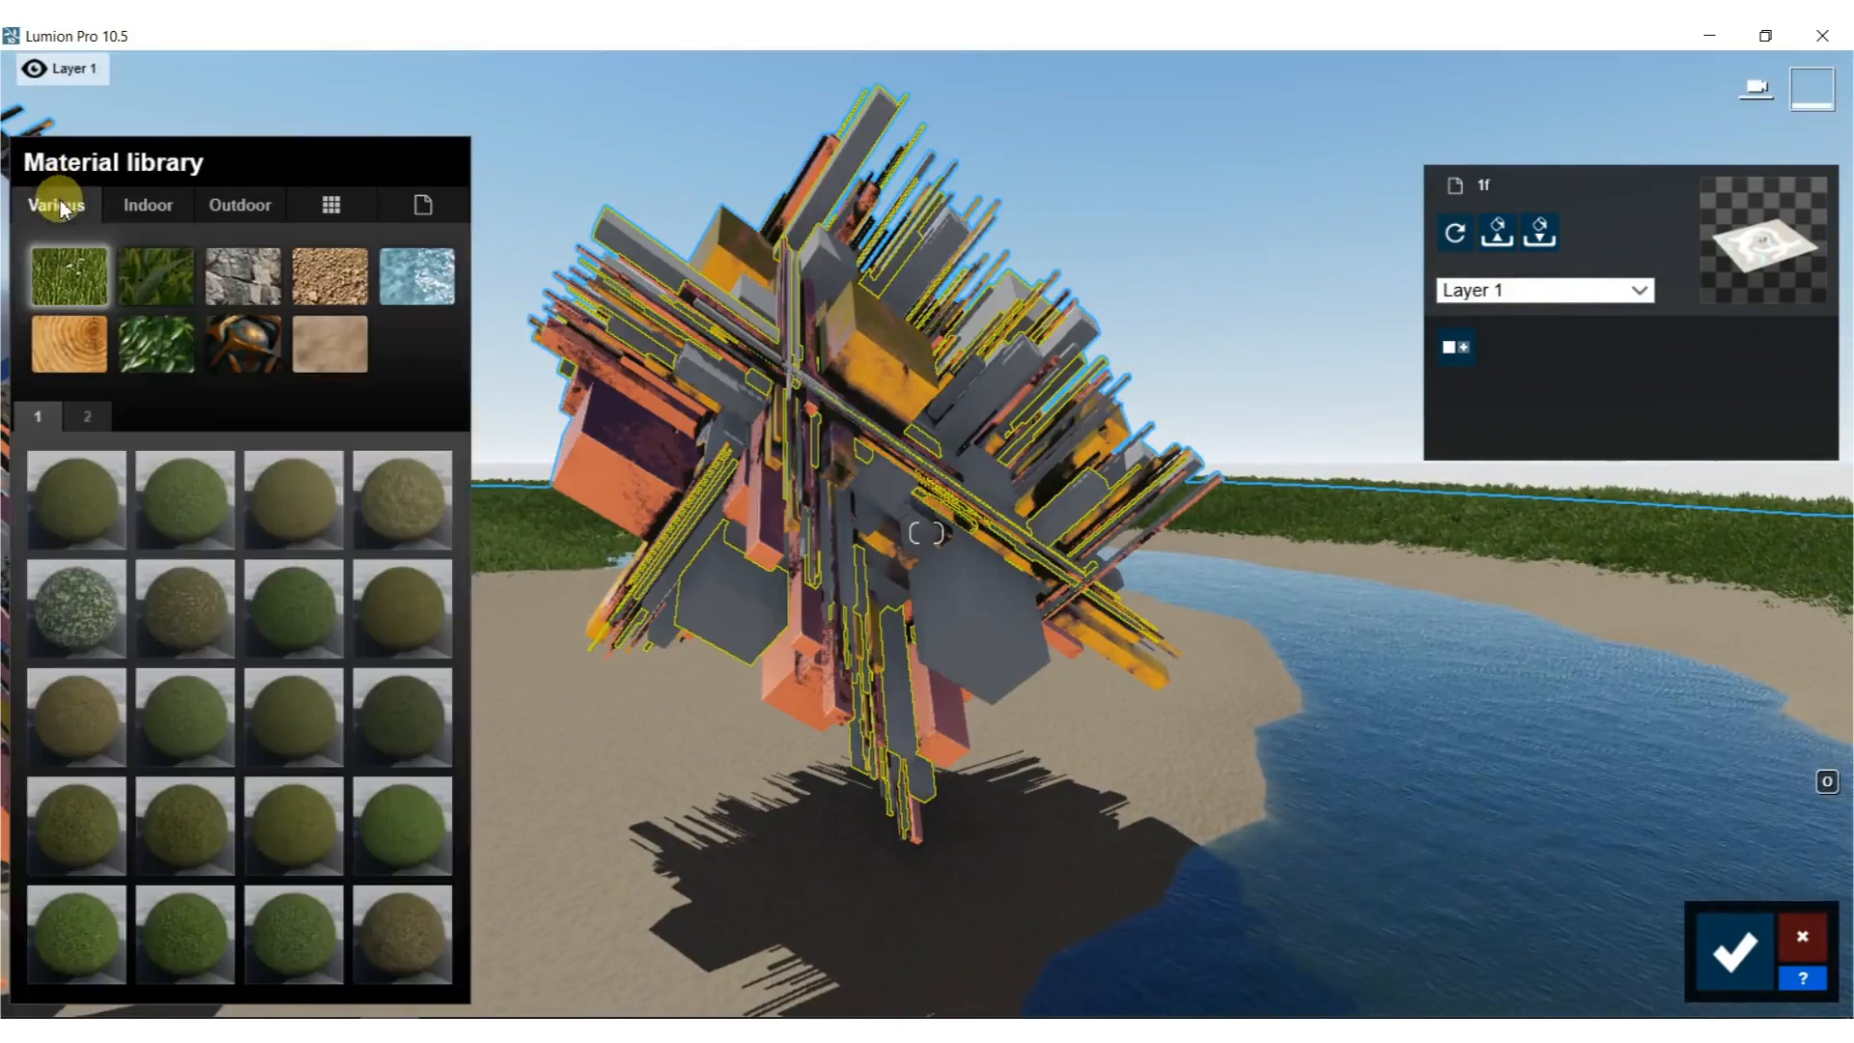
left_click(257, 339)
left_click(58, 634)
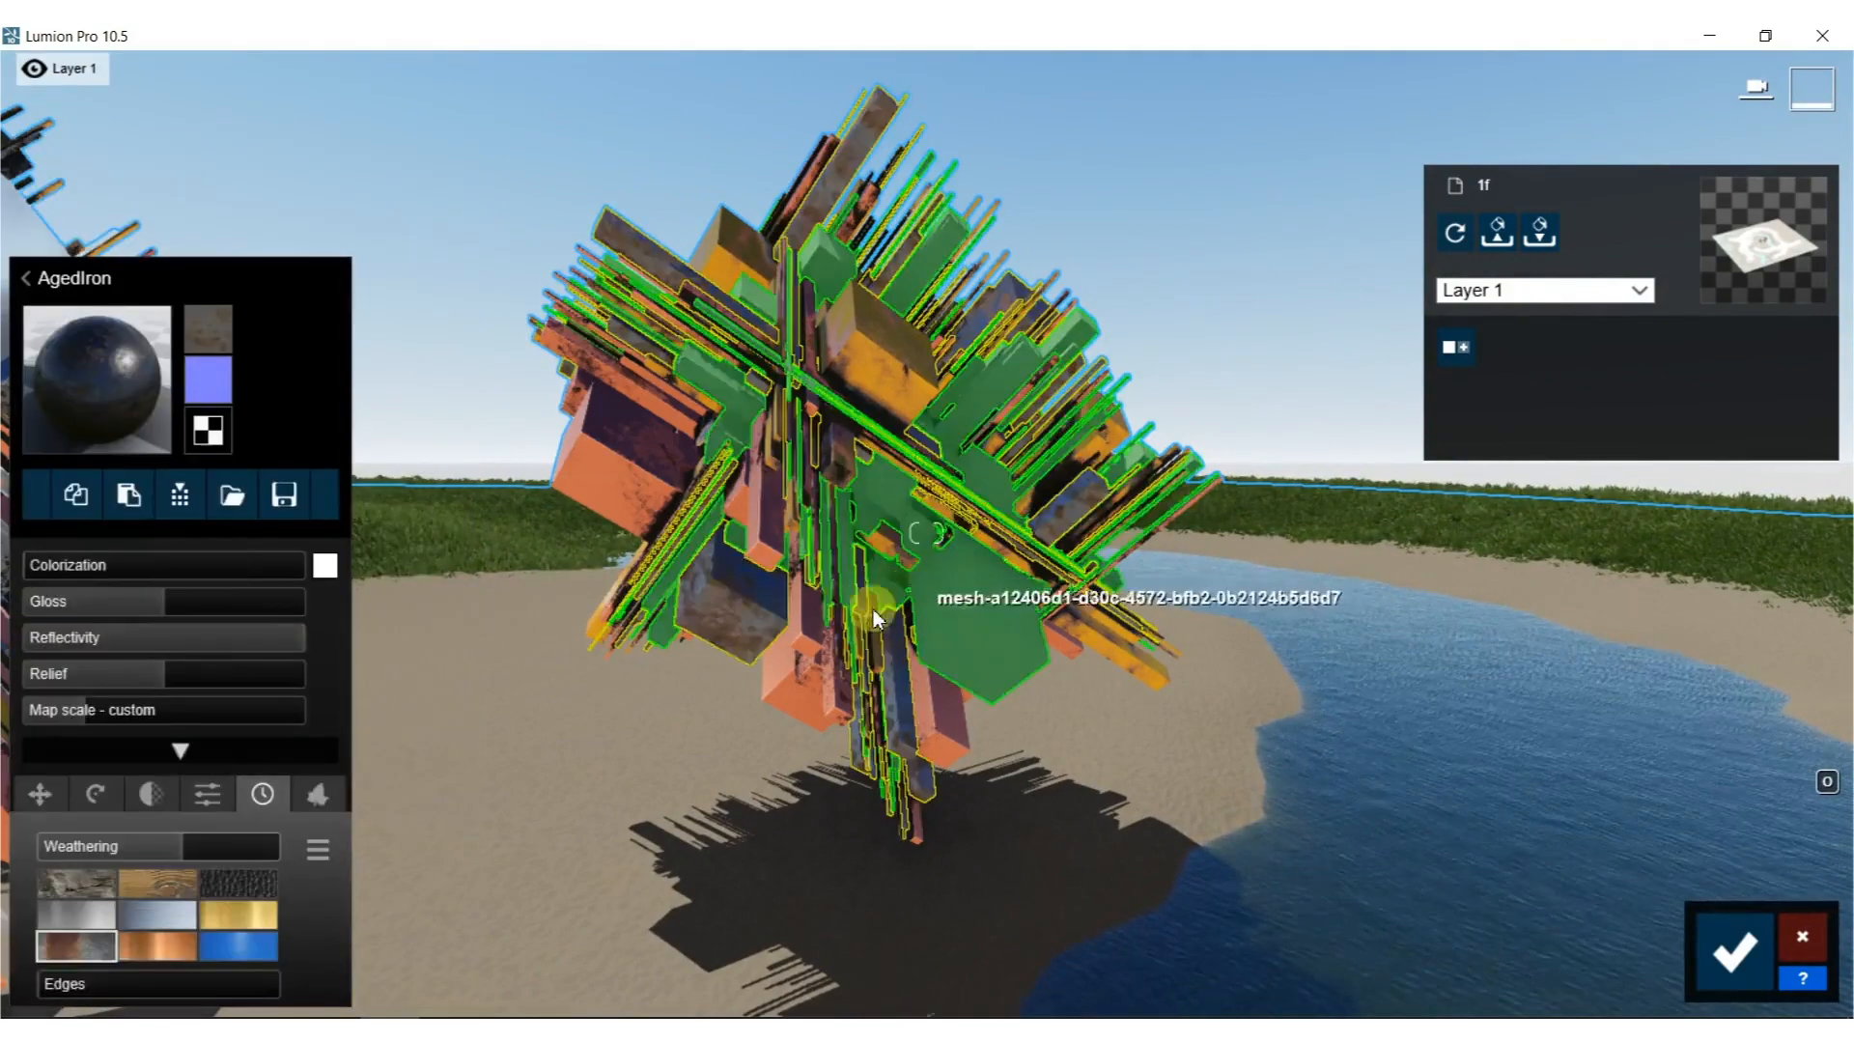
Apply the Rough Glass 004 material to the large grey blocks and bars still plain on the right sculpture.
left_click(965, 628)
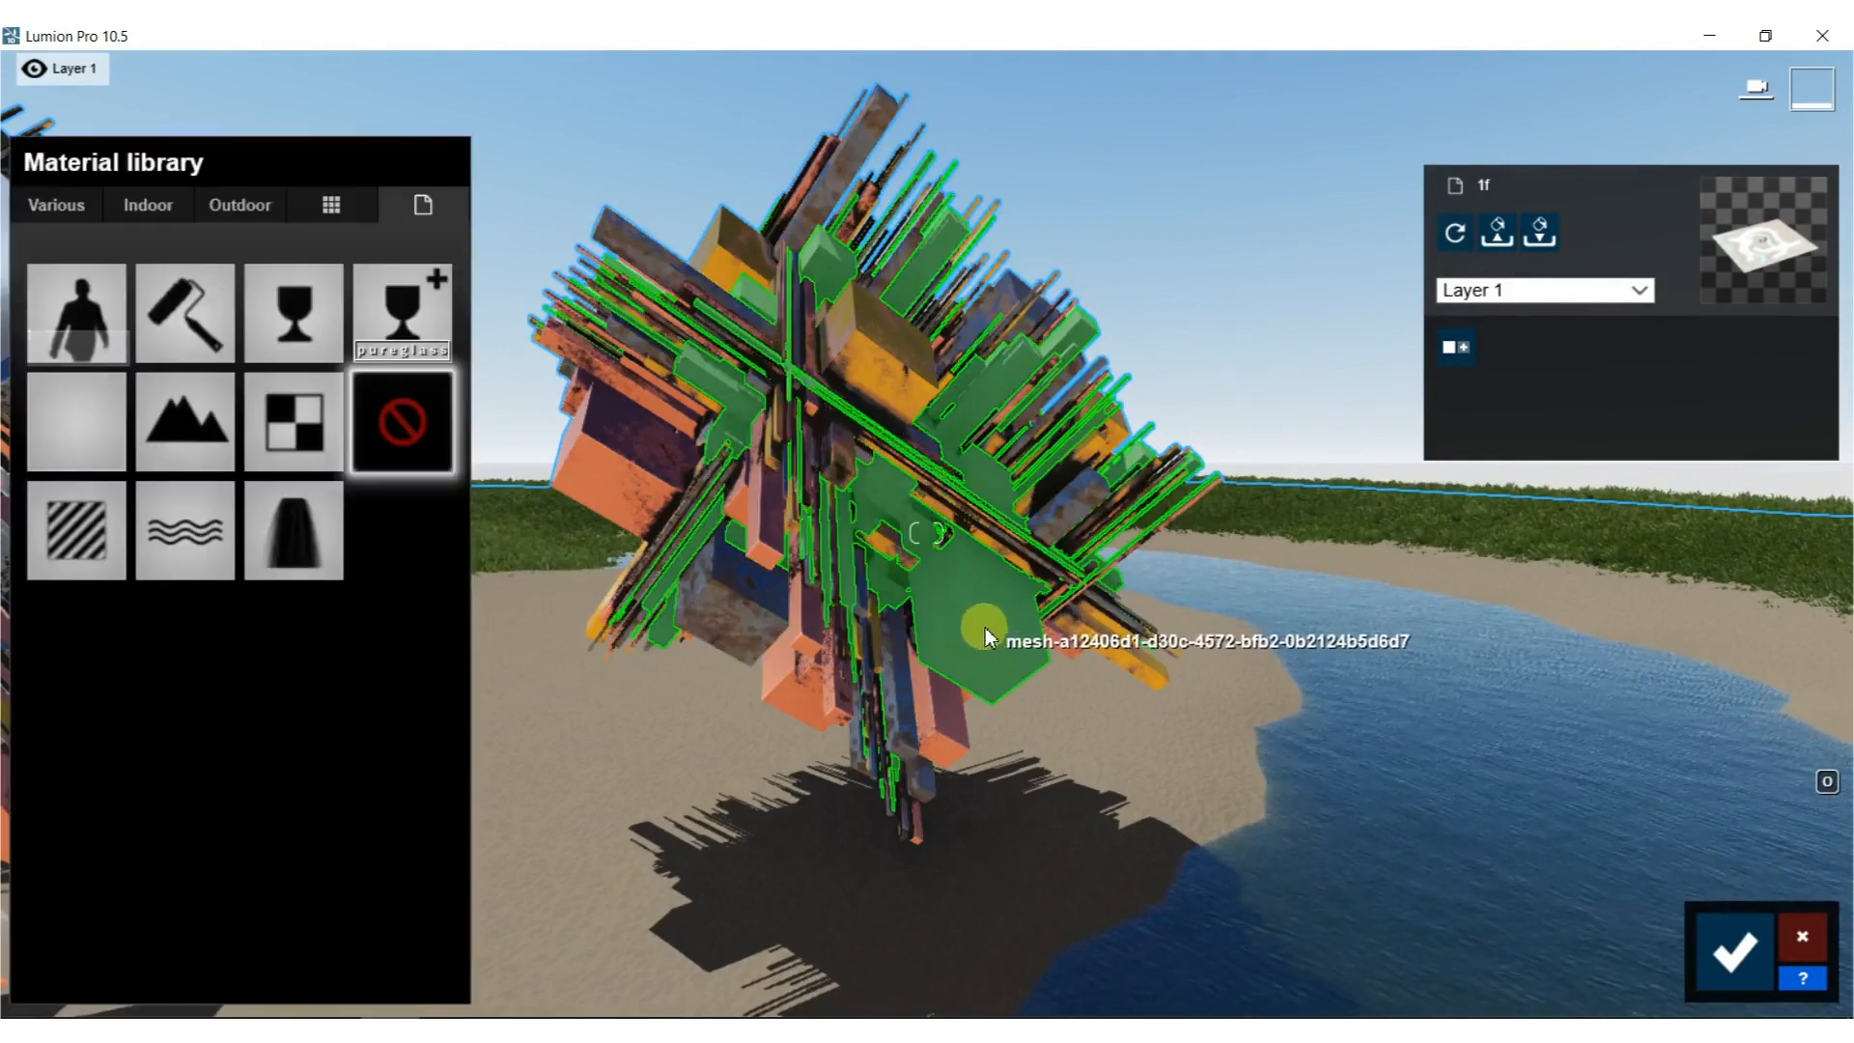
left_click(147, 204)
left_click(151, 287)
left_click(363, 789)
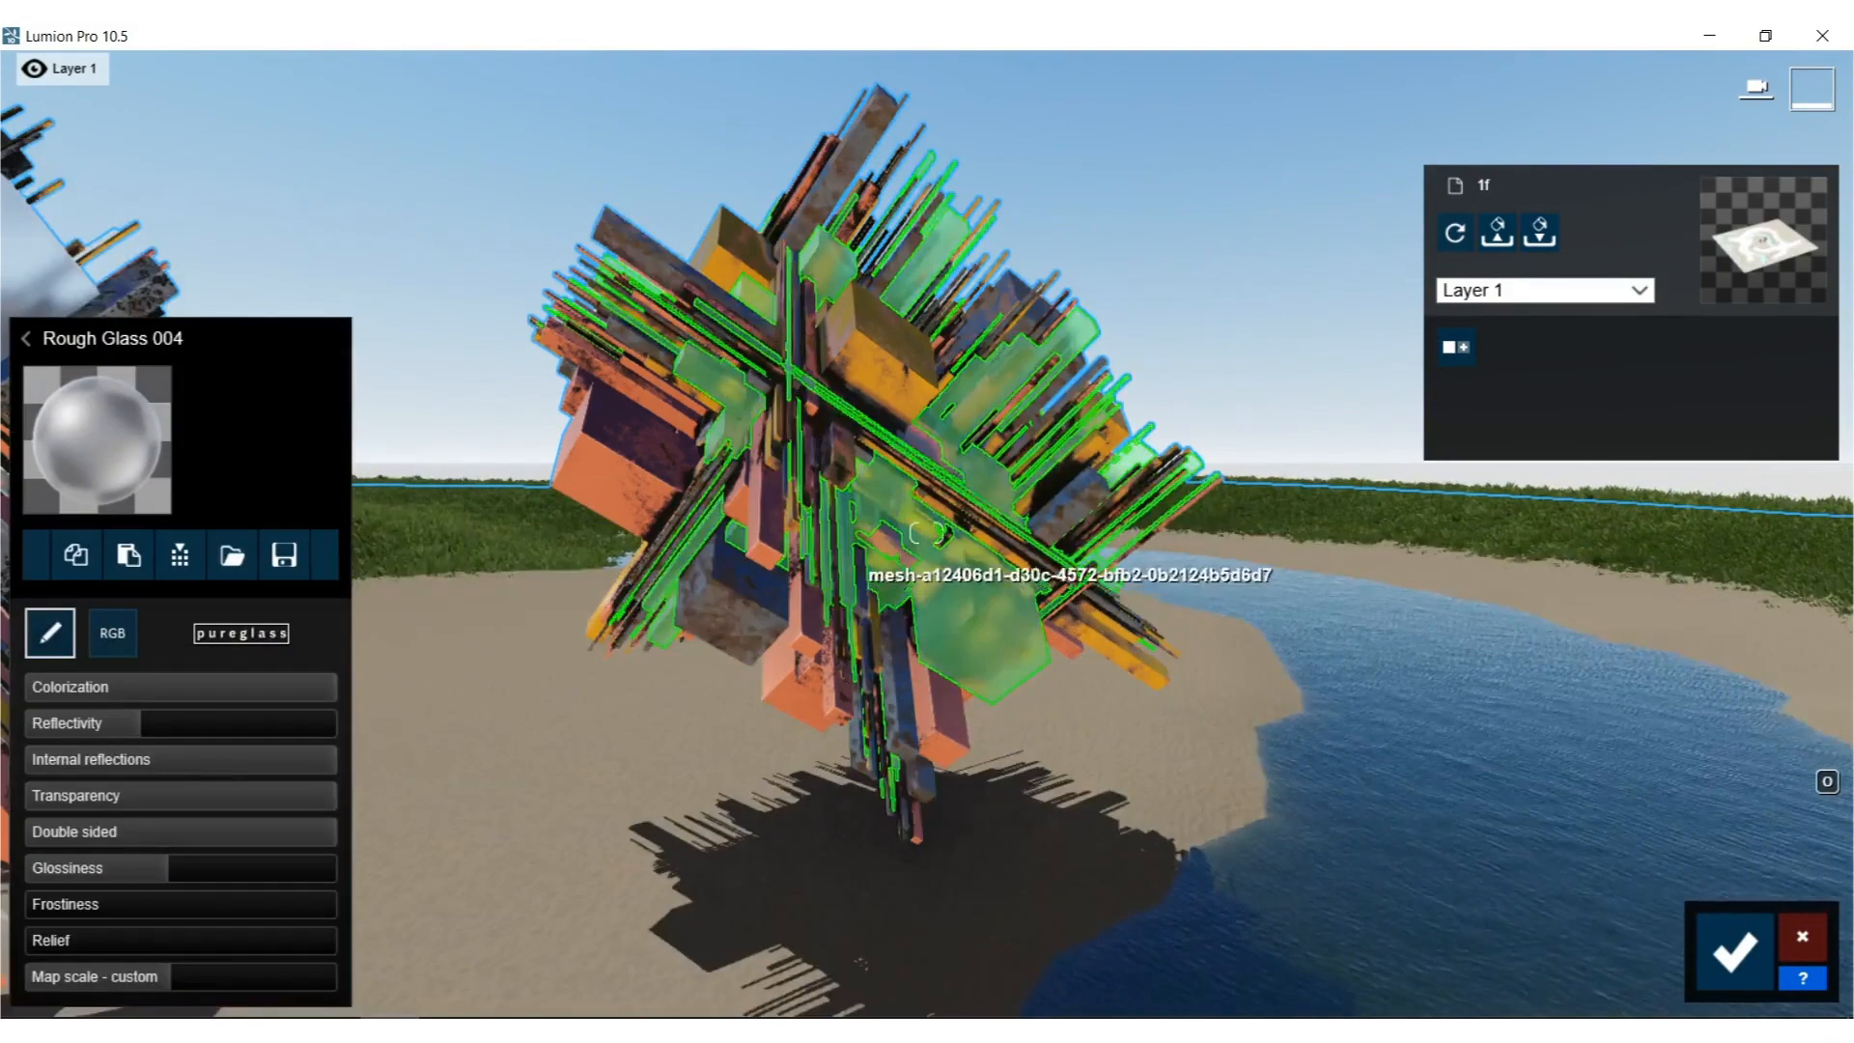
Replace the AgedSilver material on the left sculpture's blocks with Rough Glass 004 from the indoor glass materials.
mouse_move(1091, 502)
right_mouse_down()
mouse_move(820, 504)
mouse_move(984, 504)
mouse_move(850, 506)
right_mouse_up()
key("w")
key("w")
right_click_drag(579, 526, 825, 552)
key("w")
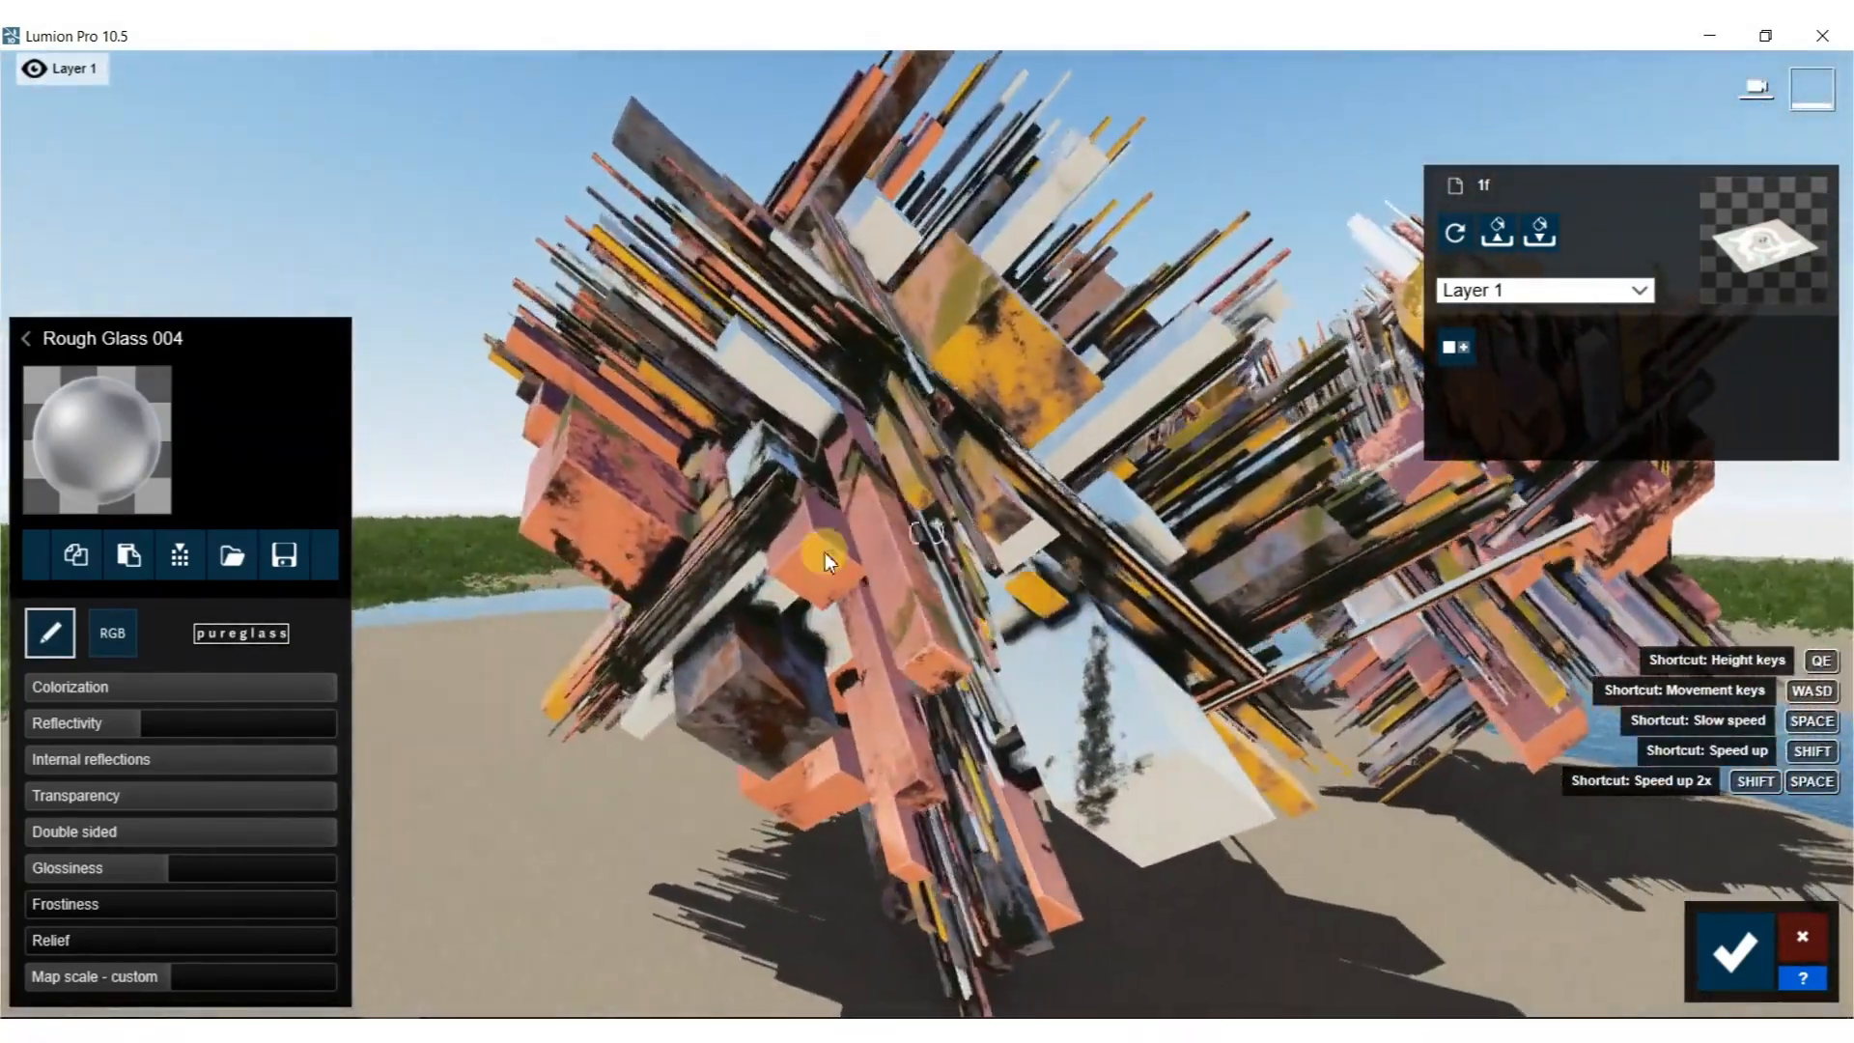
left_click(801, 384)
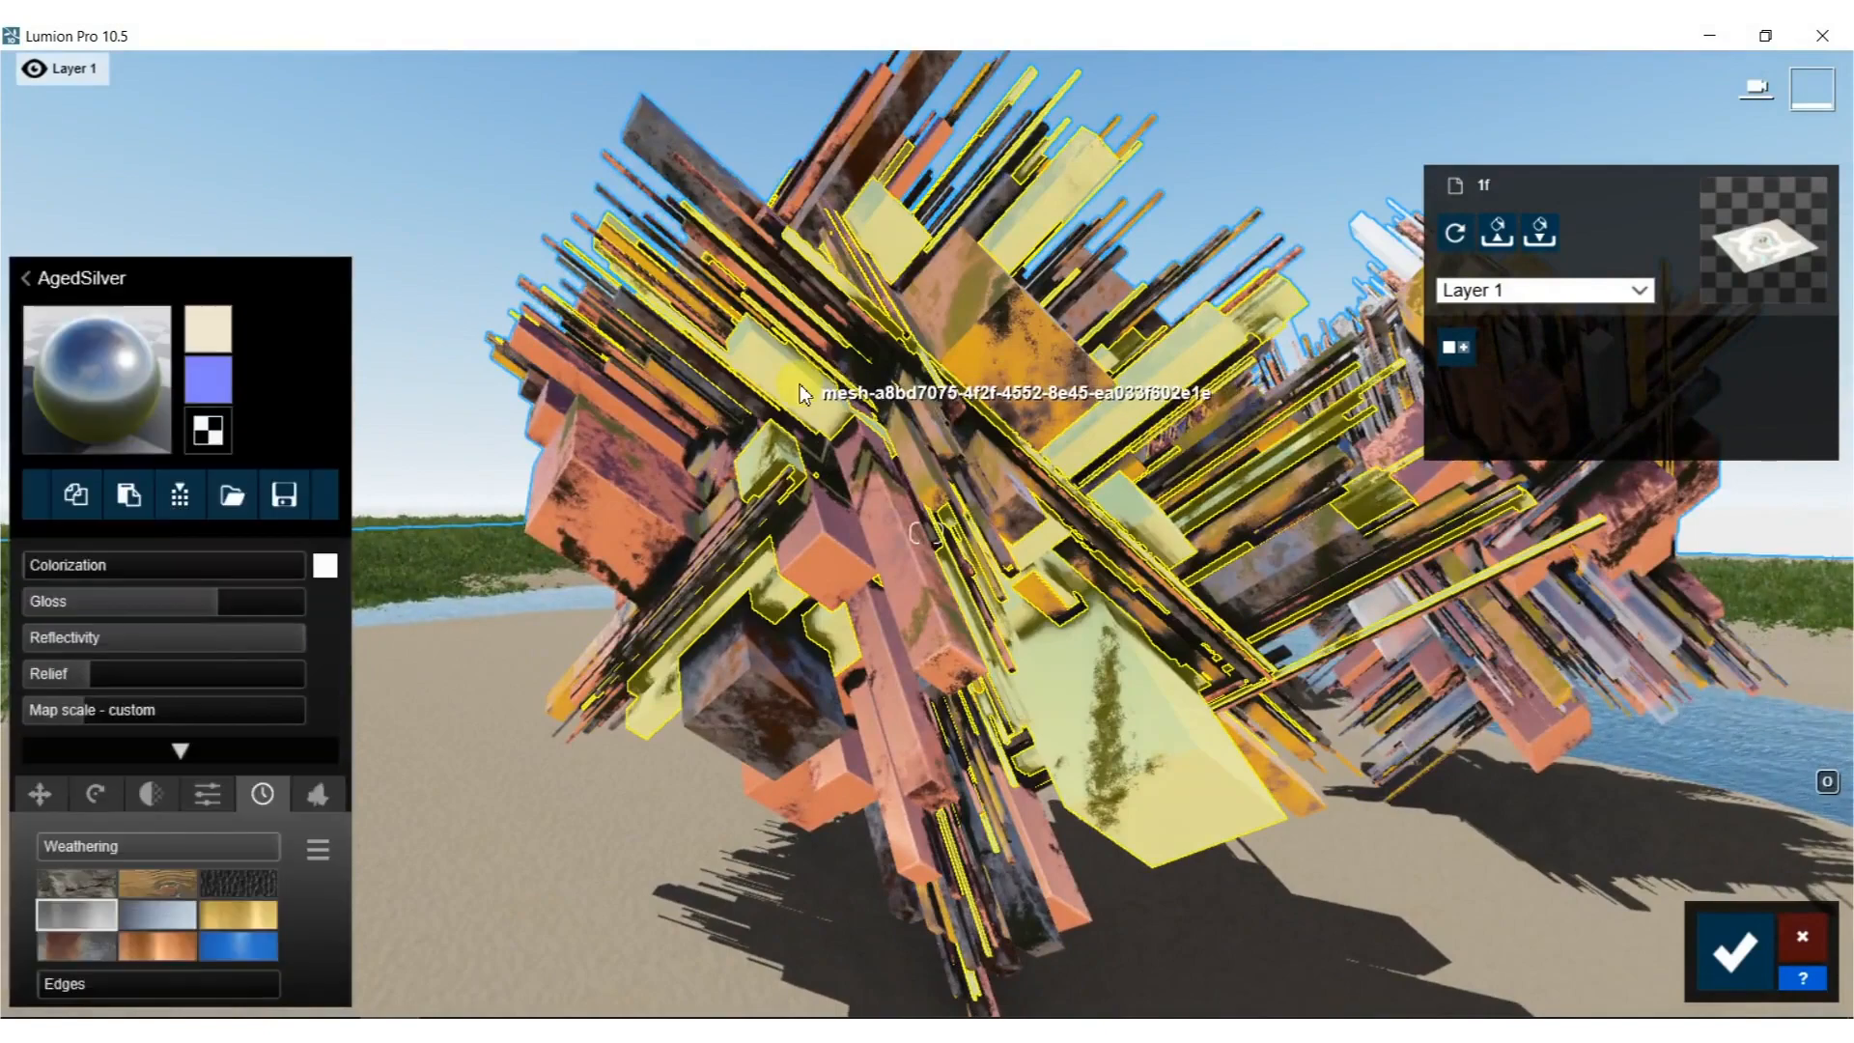
key("d")
mouse_move(1022, 426)
right_mouse_down()
mouse_move(1042, 618)
mouse_move(985, 695)
mouse_move(887, 709)
mouse_move(607, 606)
right_mouse_up()
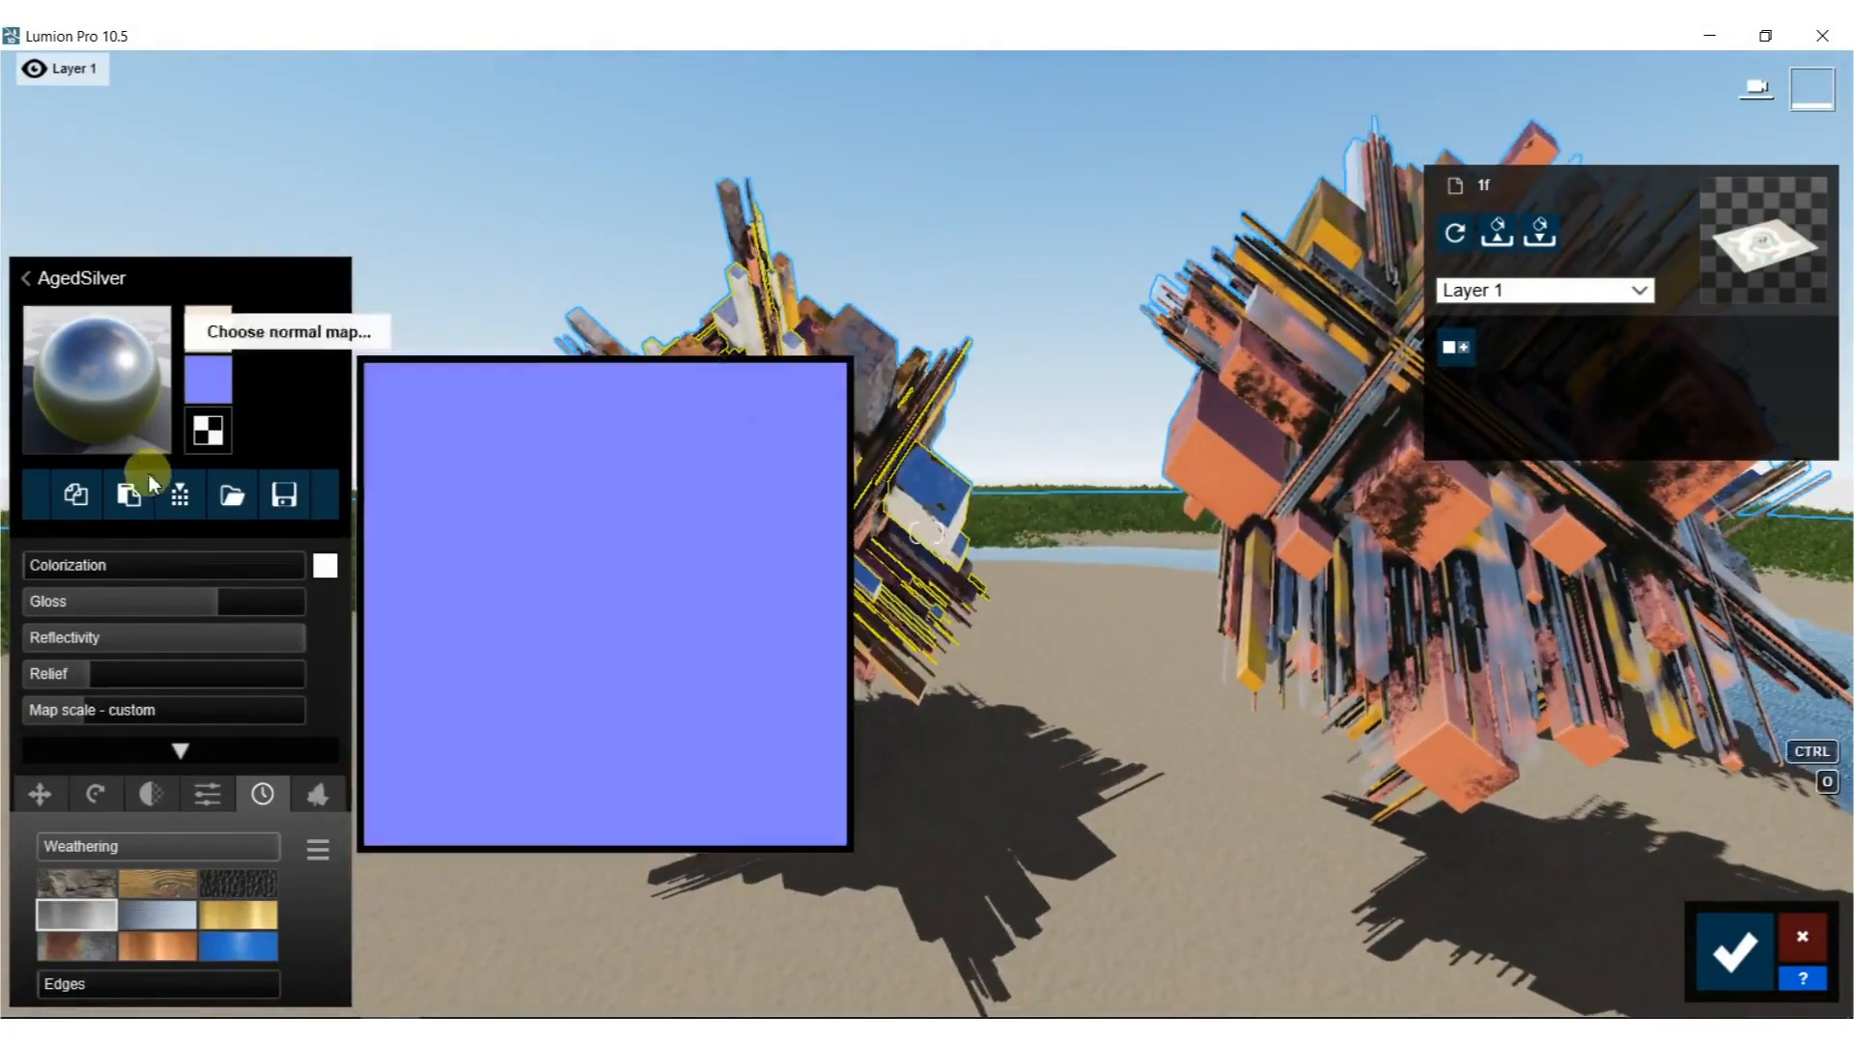
left_click(27, 278)
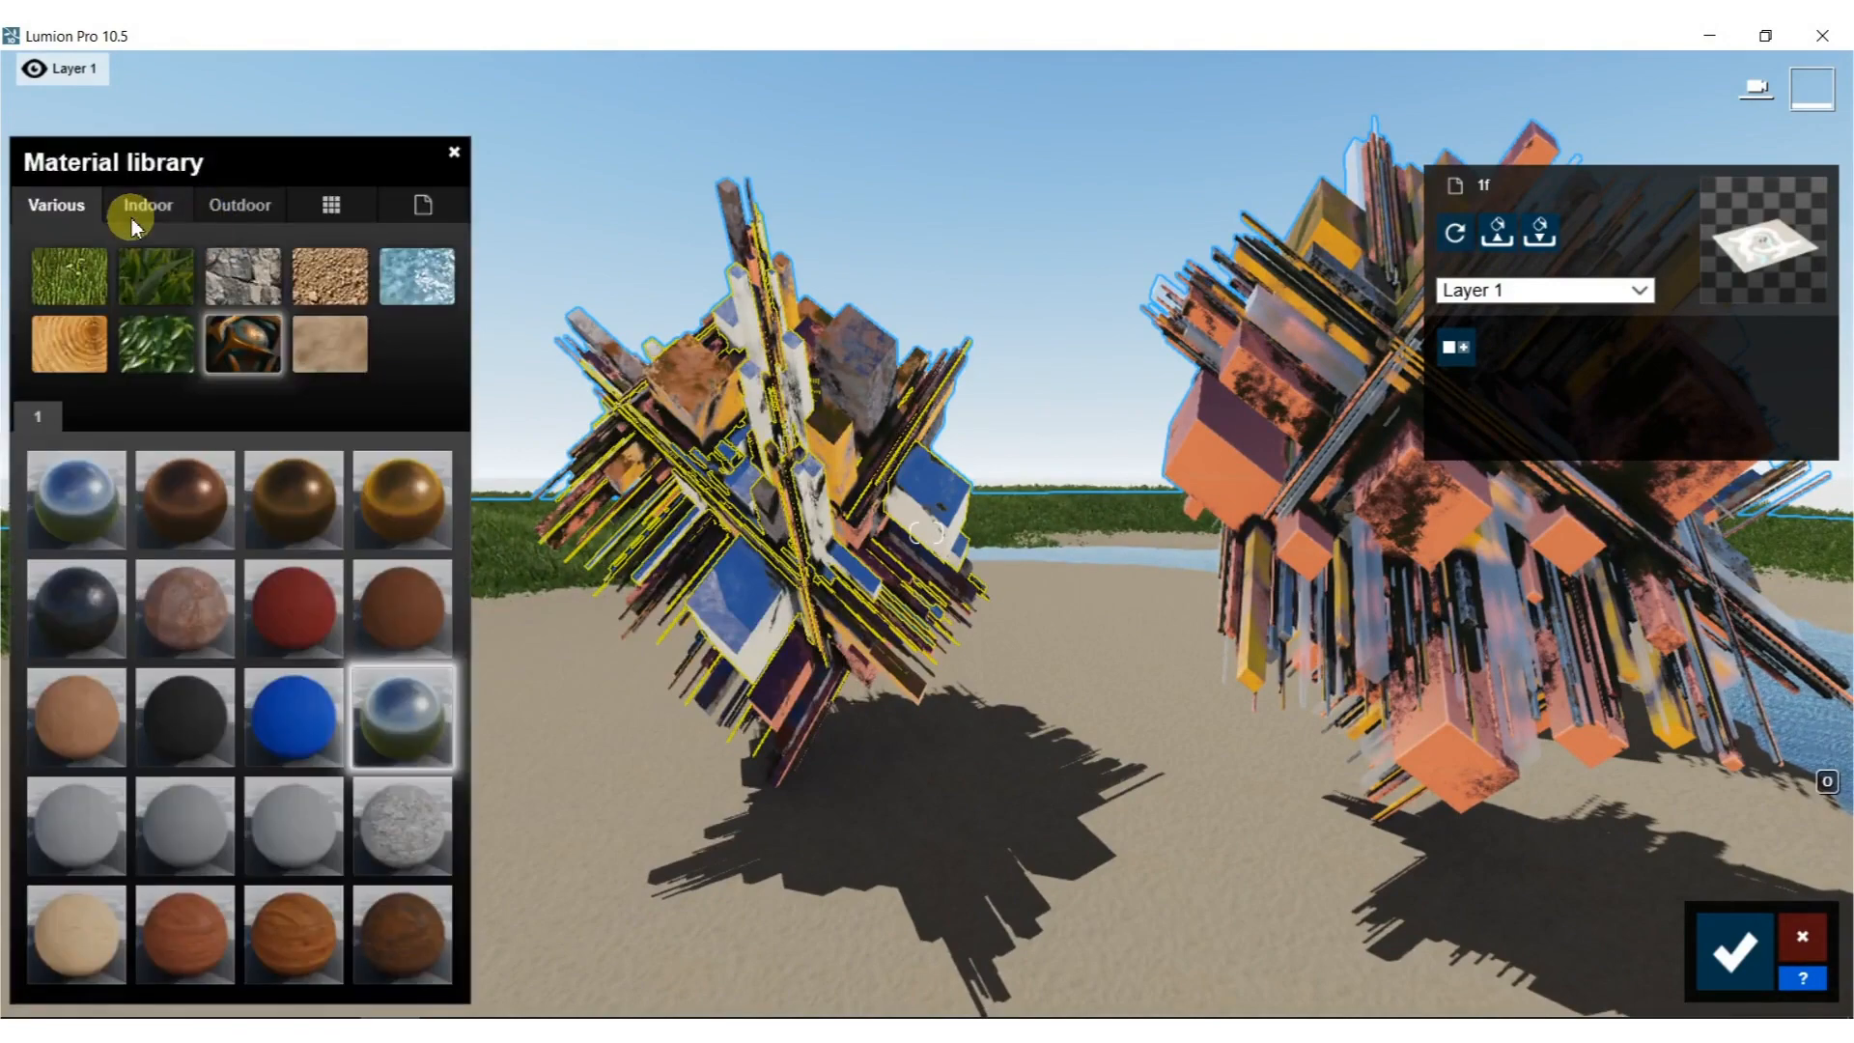
left_click(135, 225)
left_click(158, 270)
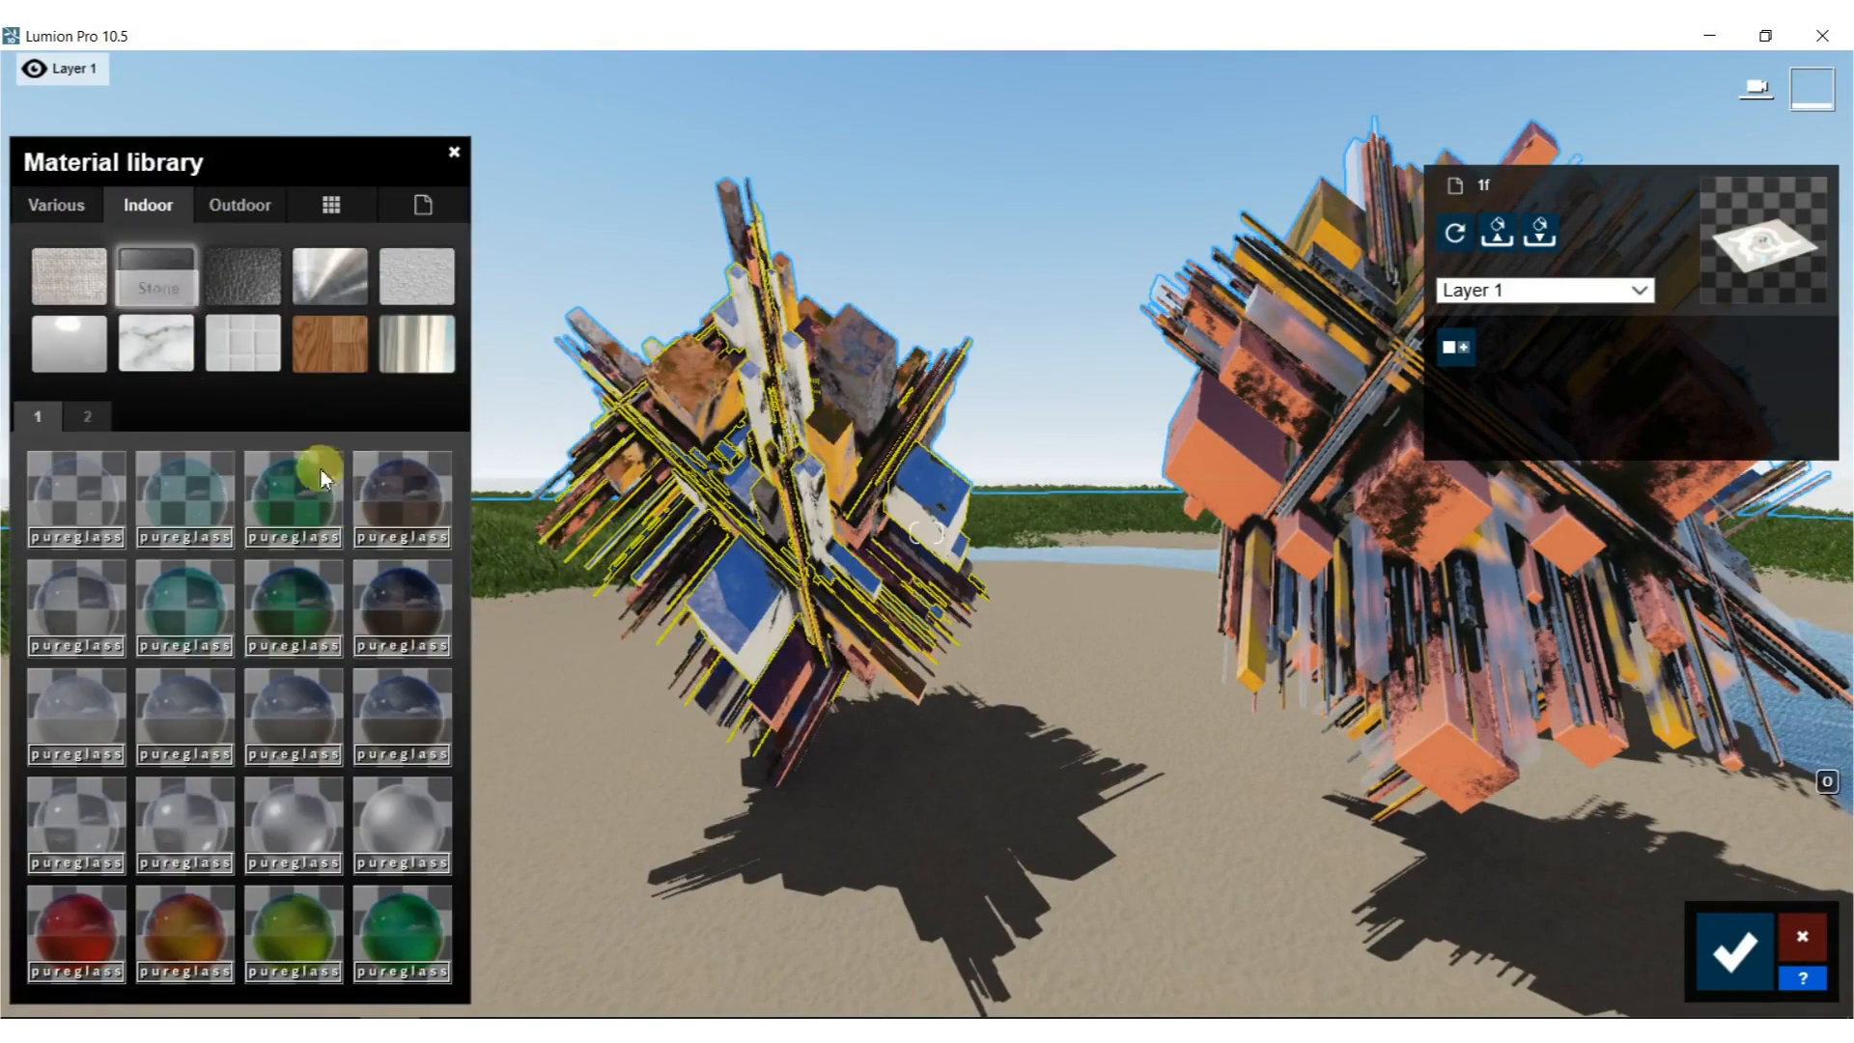
left_click(415, 833)
Check the three sculptures together from a distance and save the material changes.
key("d")
mouse_move(1082, 428)
right_mouse_down()
mouse_move(1245, 430)
mouse_move(1052, 429)
mouse_move(1173, 415)
mouse_move(1110, 417)
right_mouse_up()
key("d")
key("a")
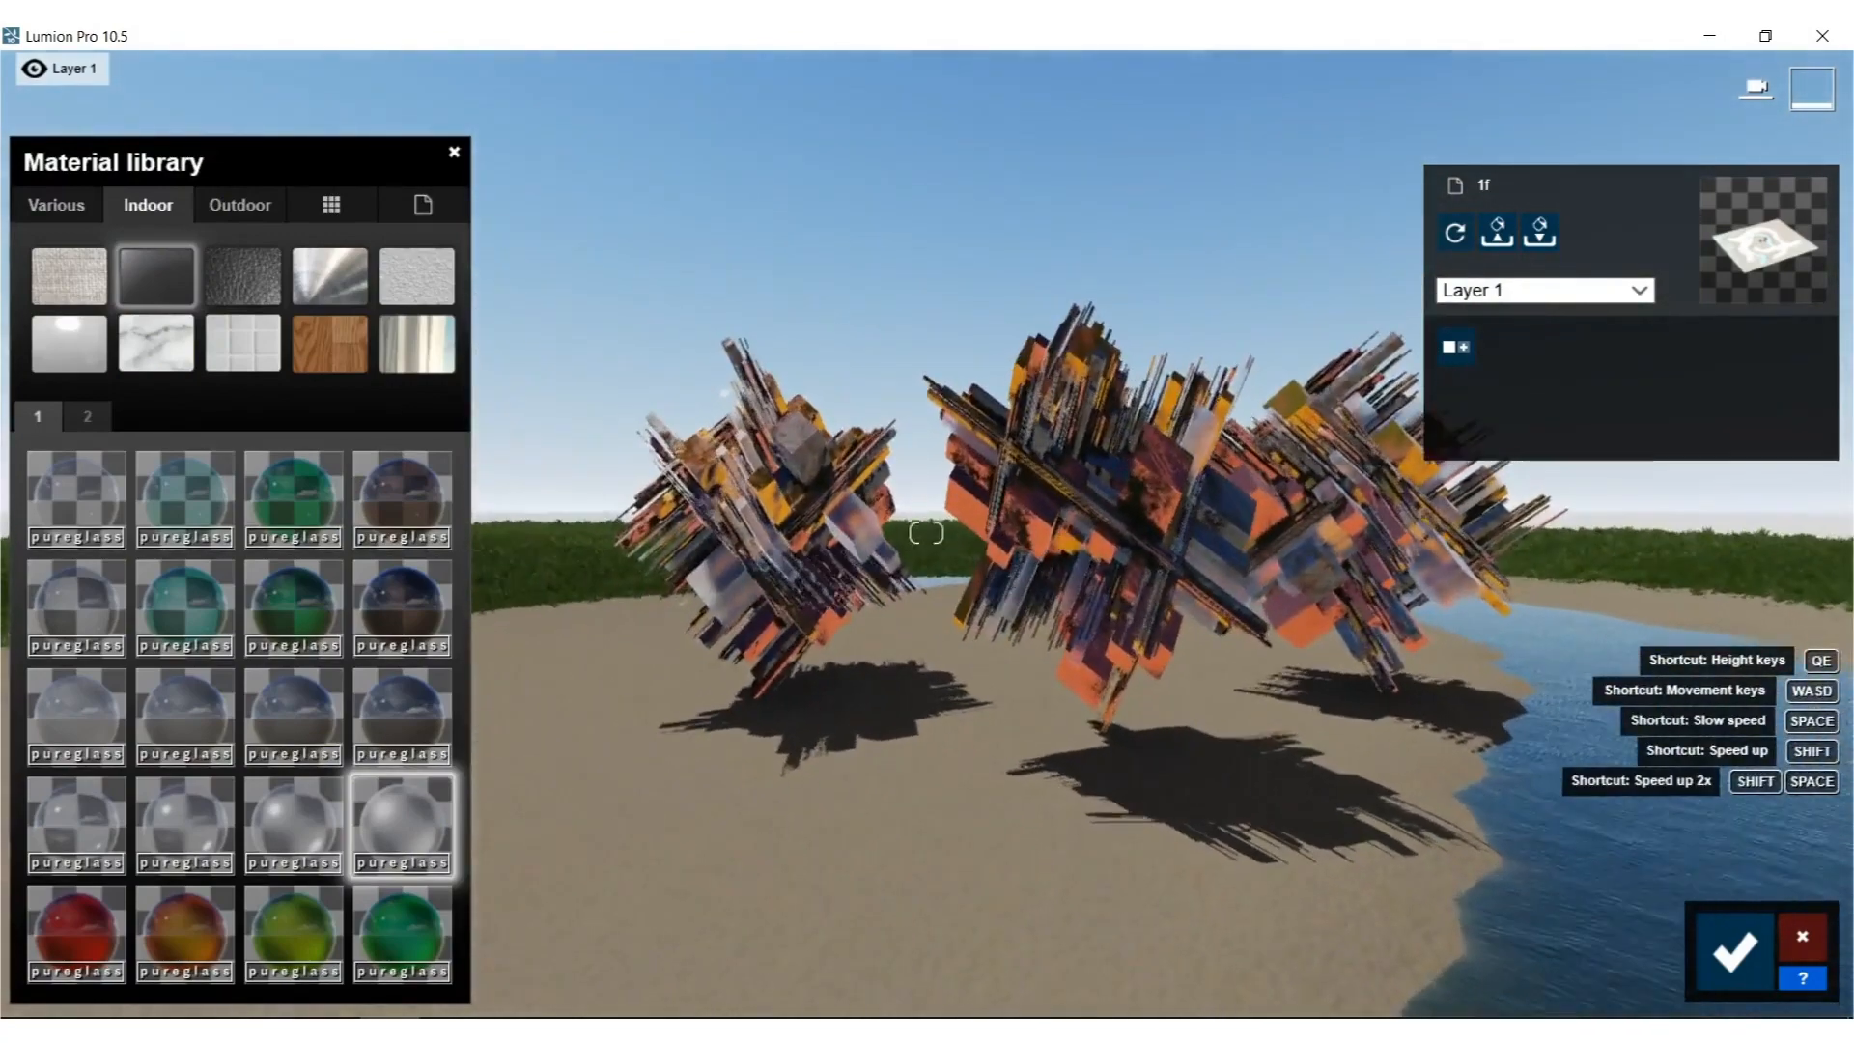
left_click(1734, 950)
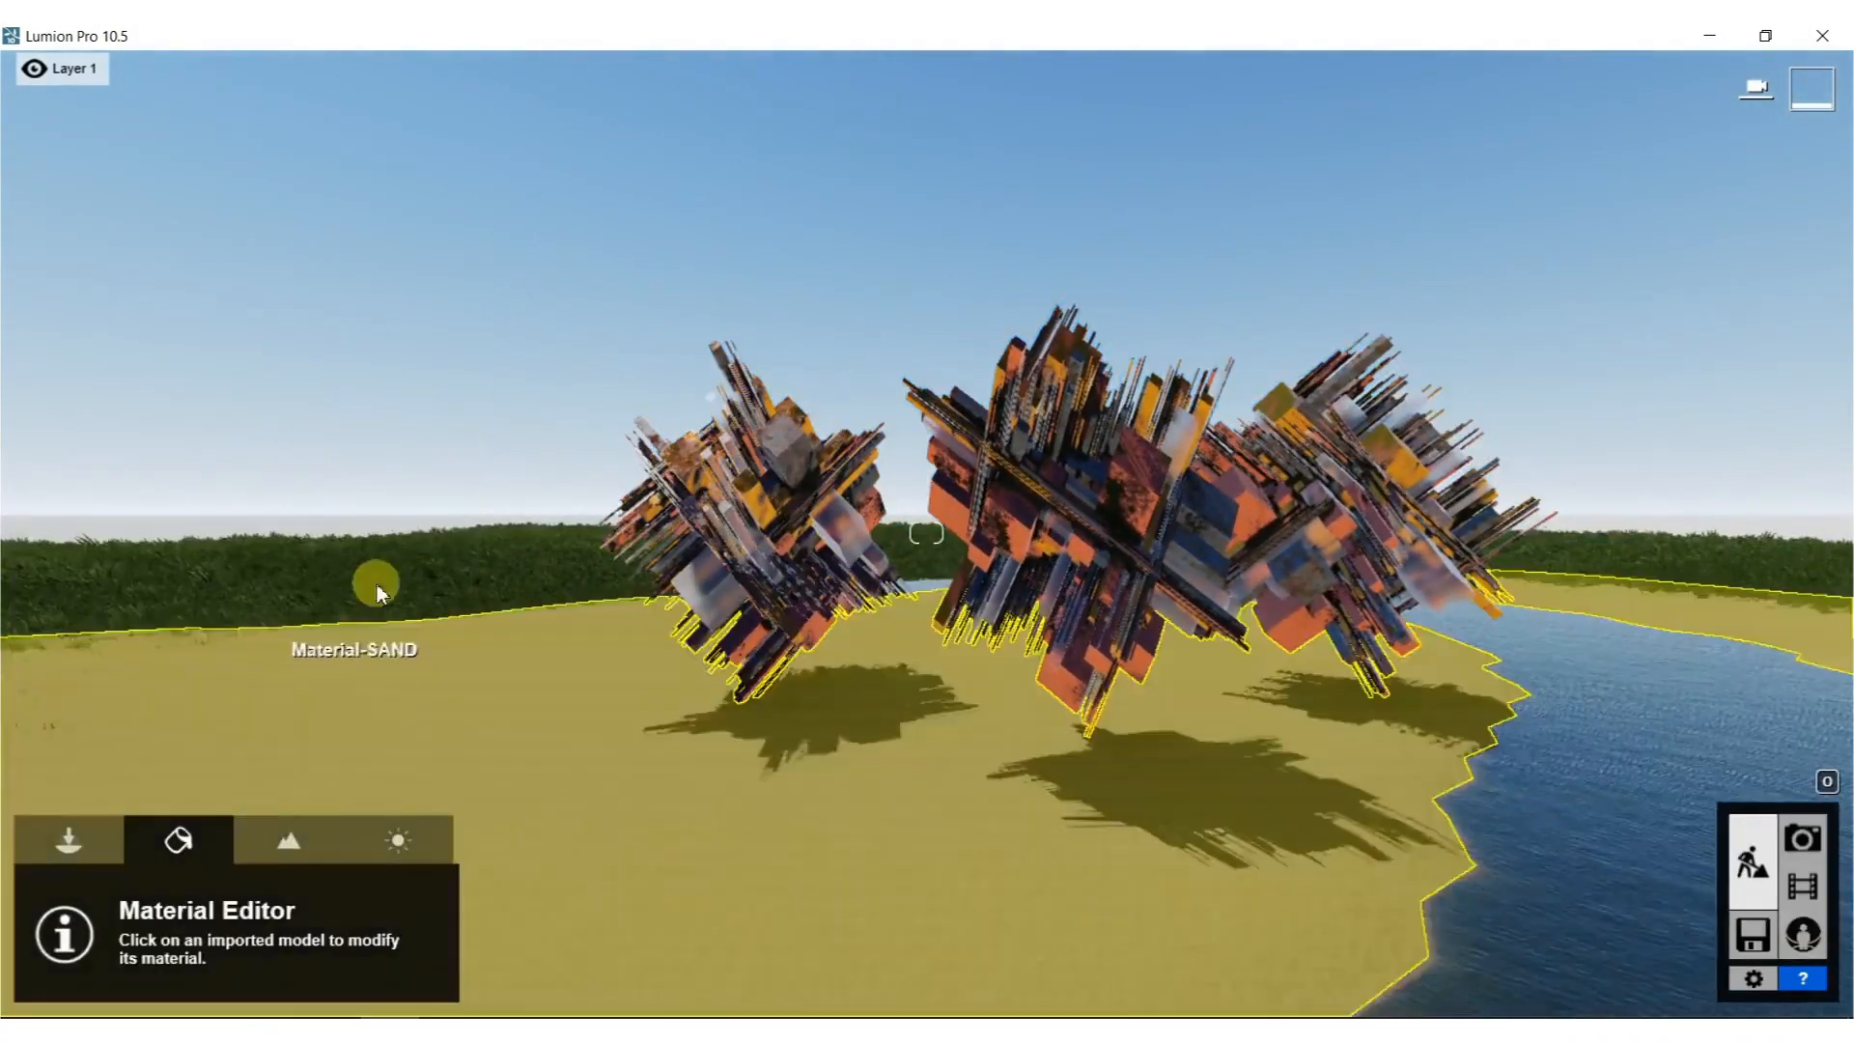
Choose the ChineseFanPalm S from the second page of palms in the Nature library for placement.
left_click(69, 840)
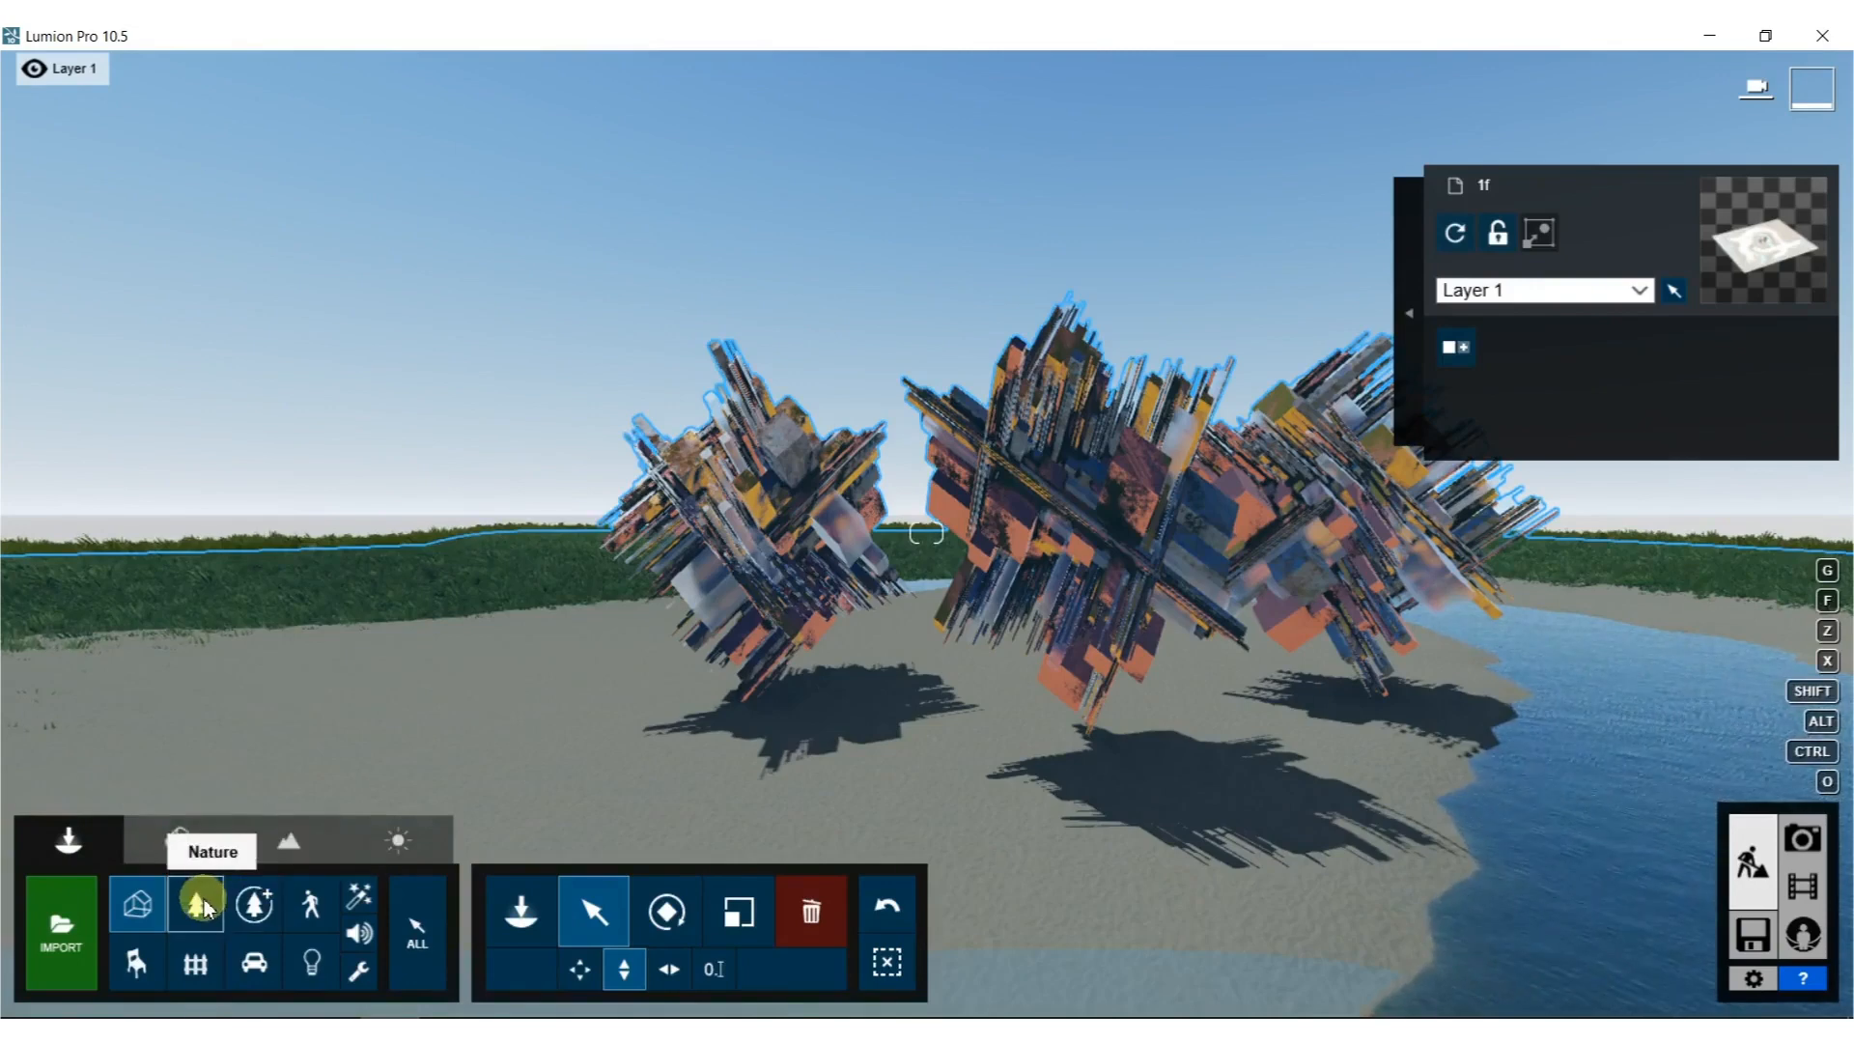
left_click(198, 902)
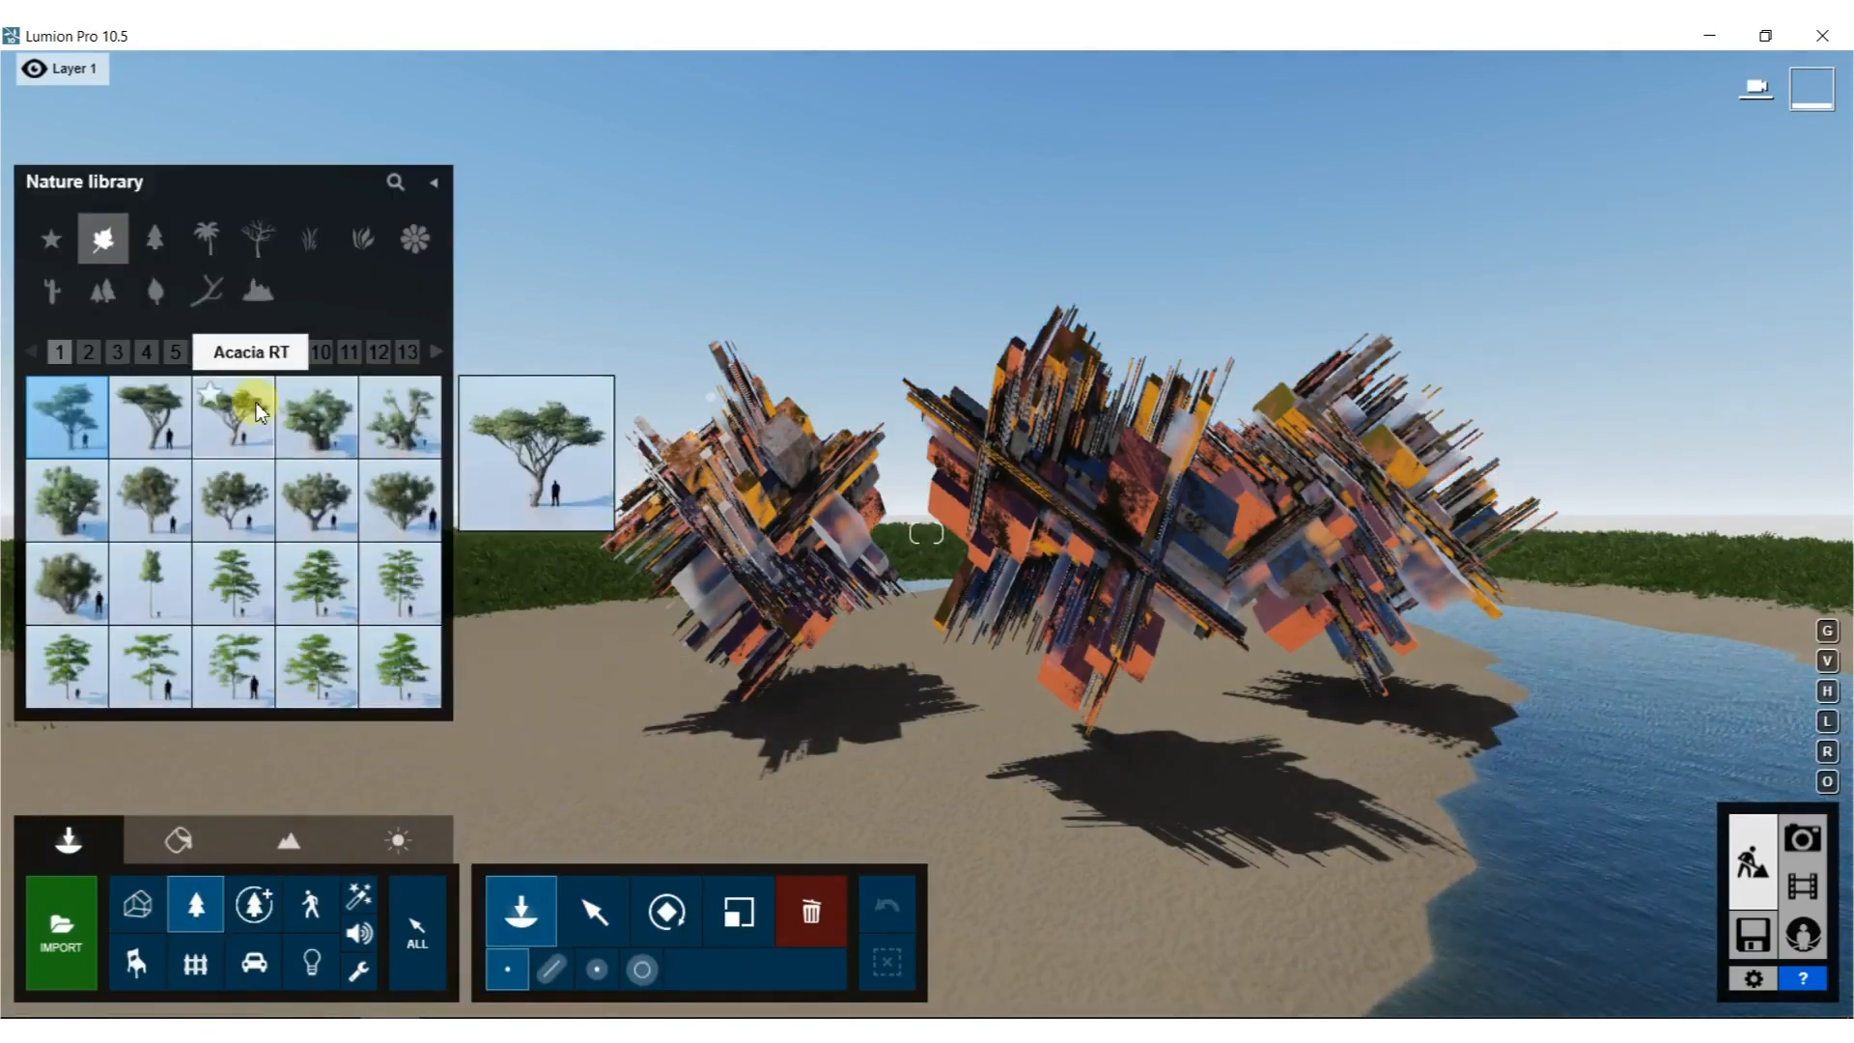
left_click(209, 244)
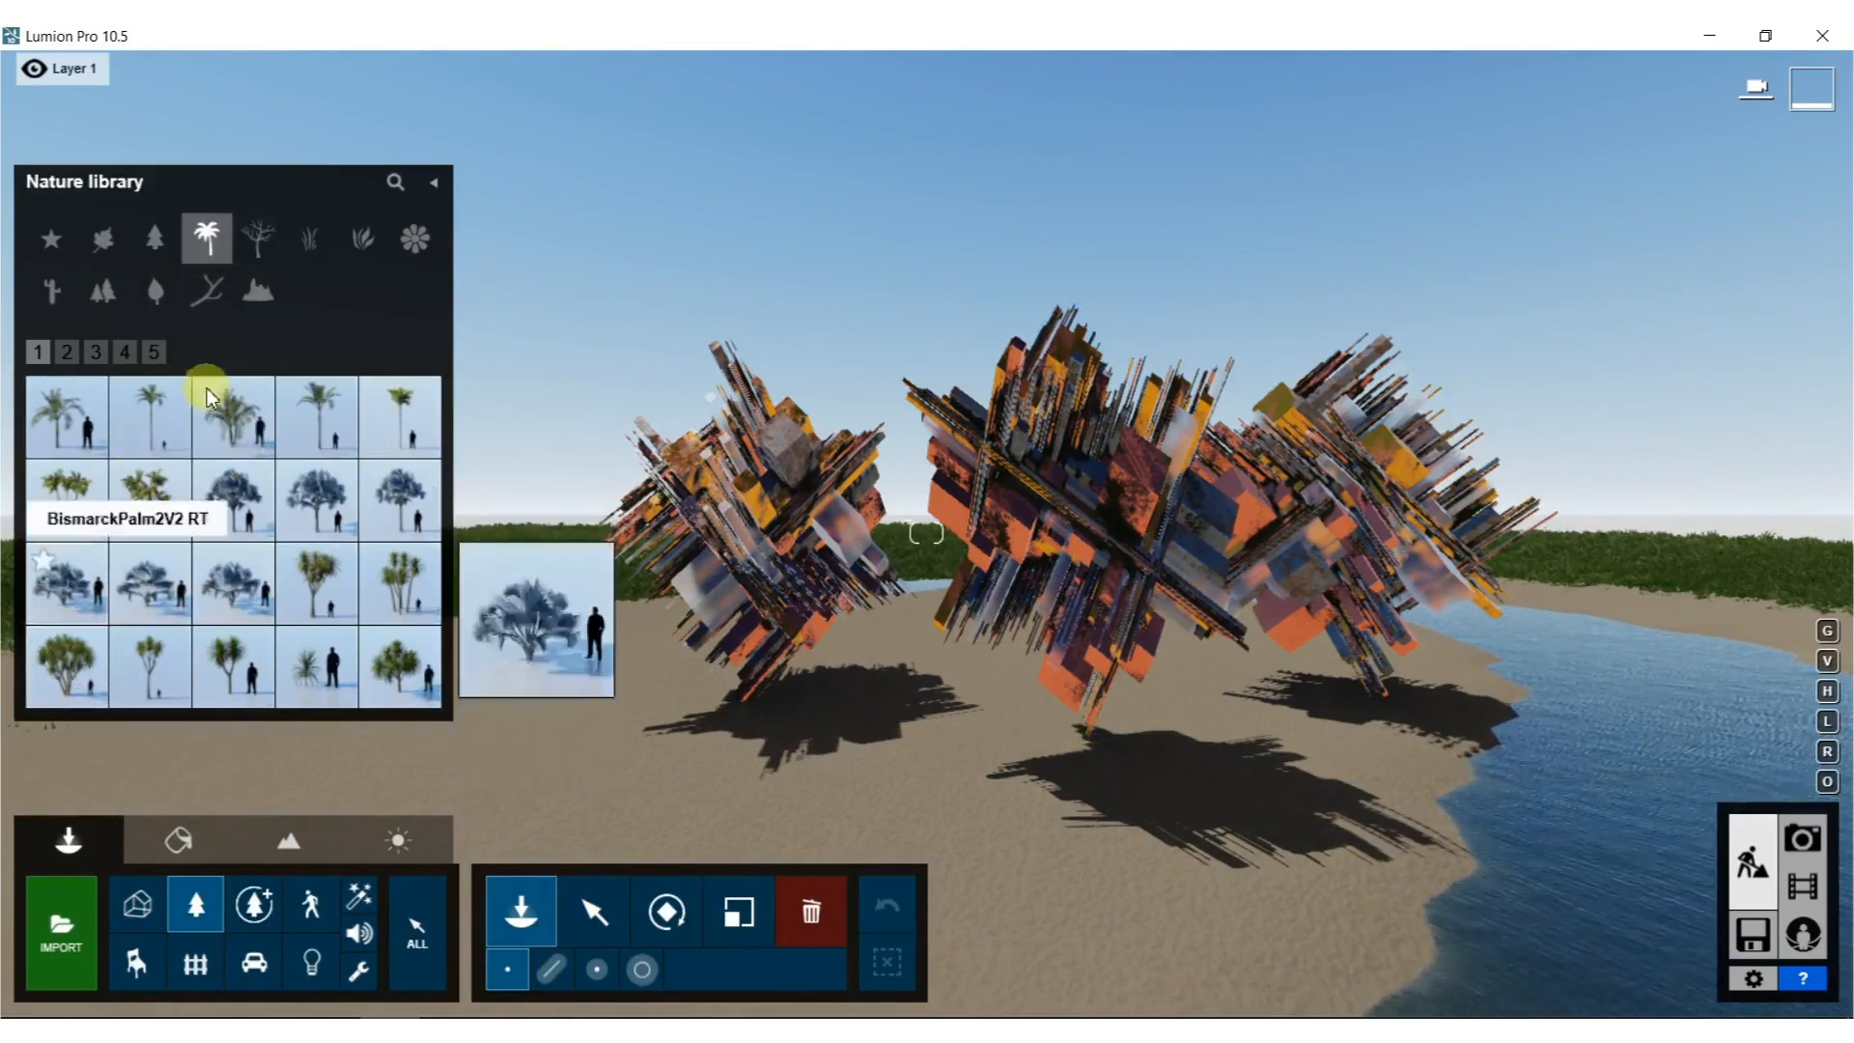
left_click(68, 353)
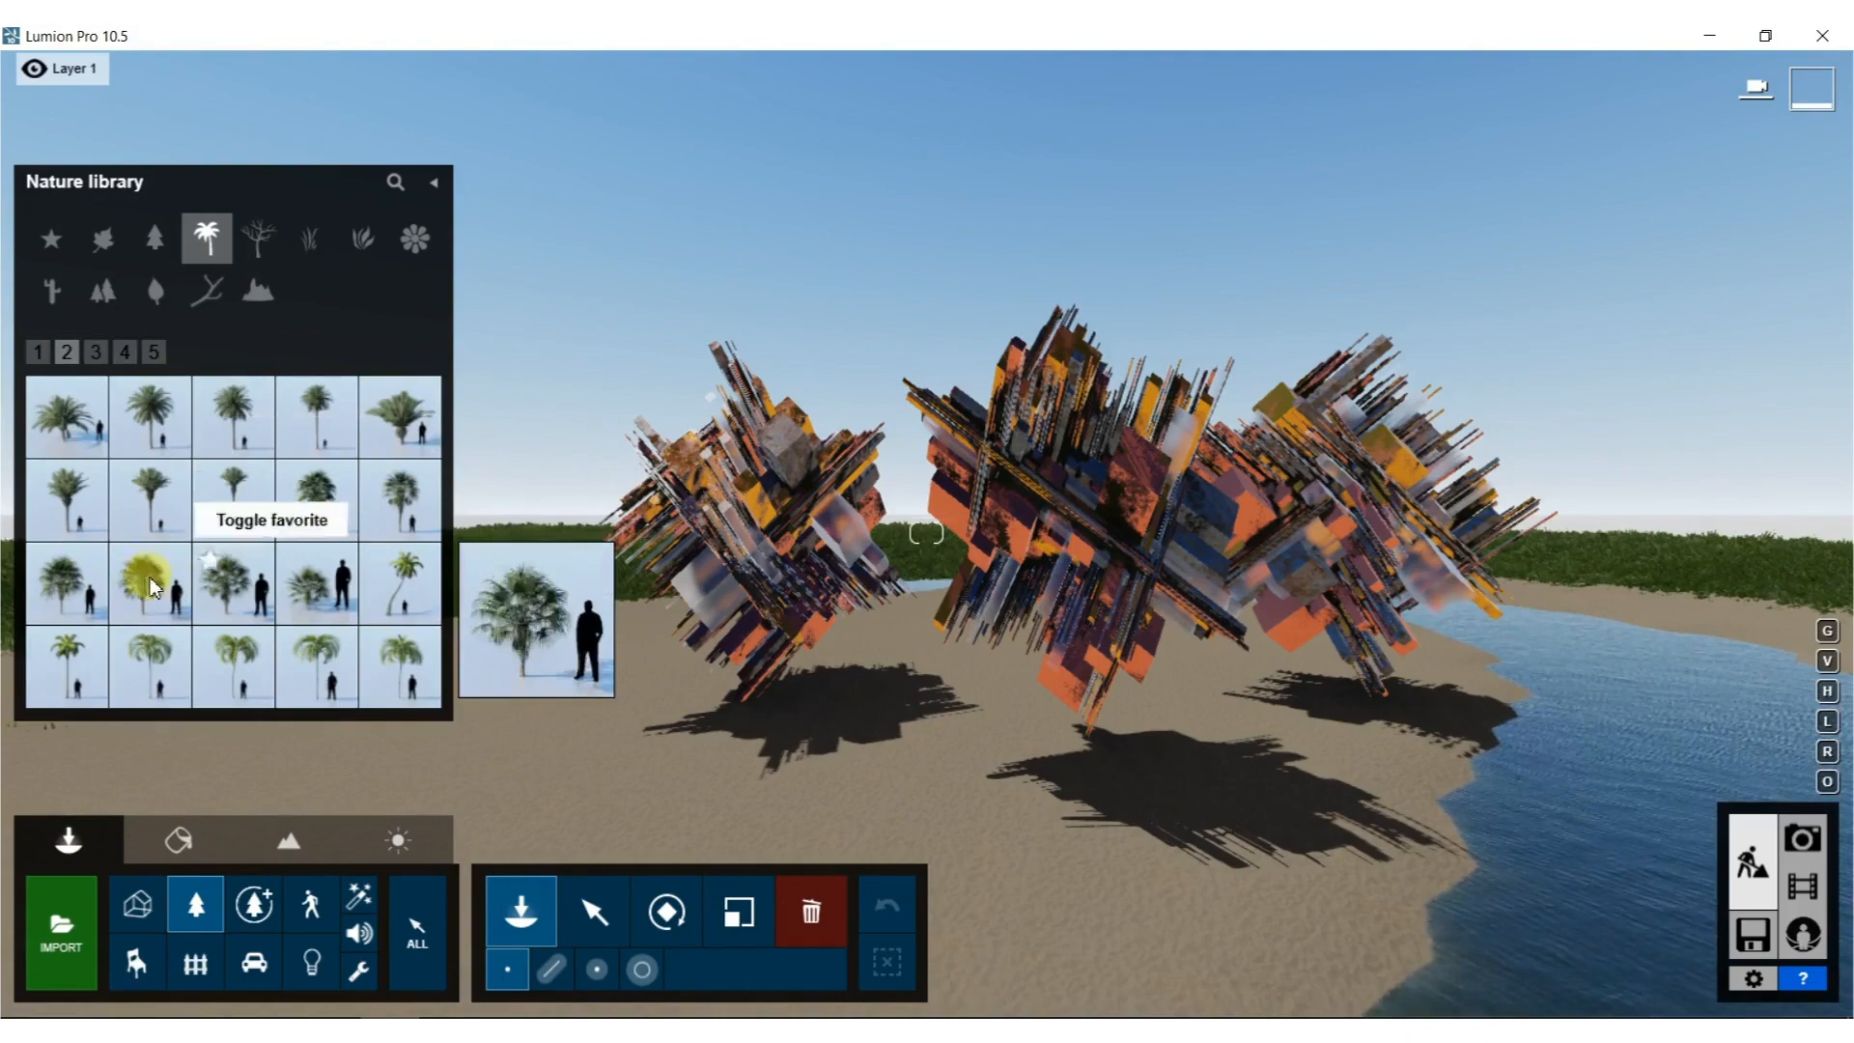
left_click(232, 579)
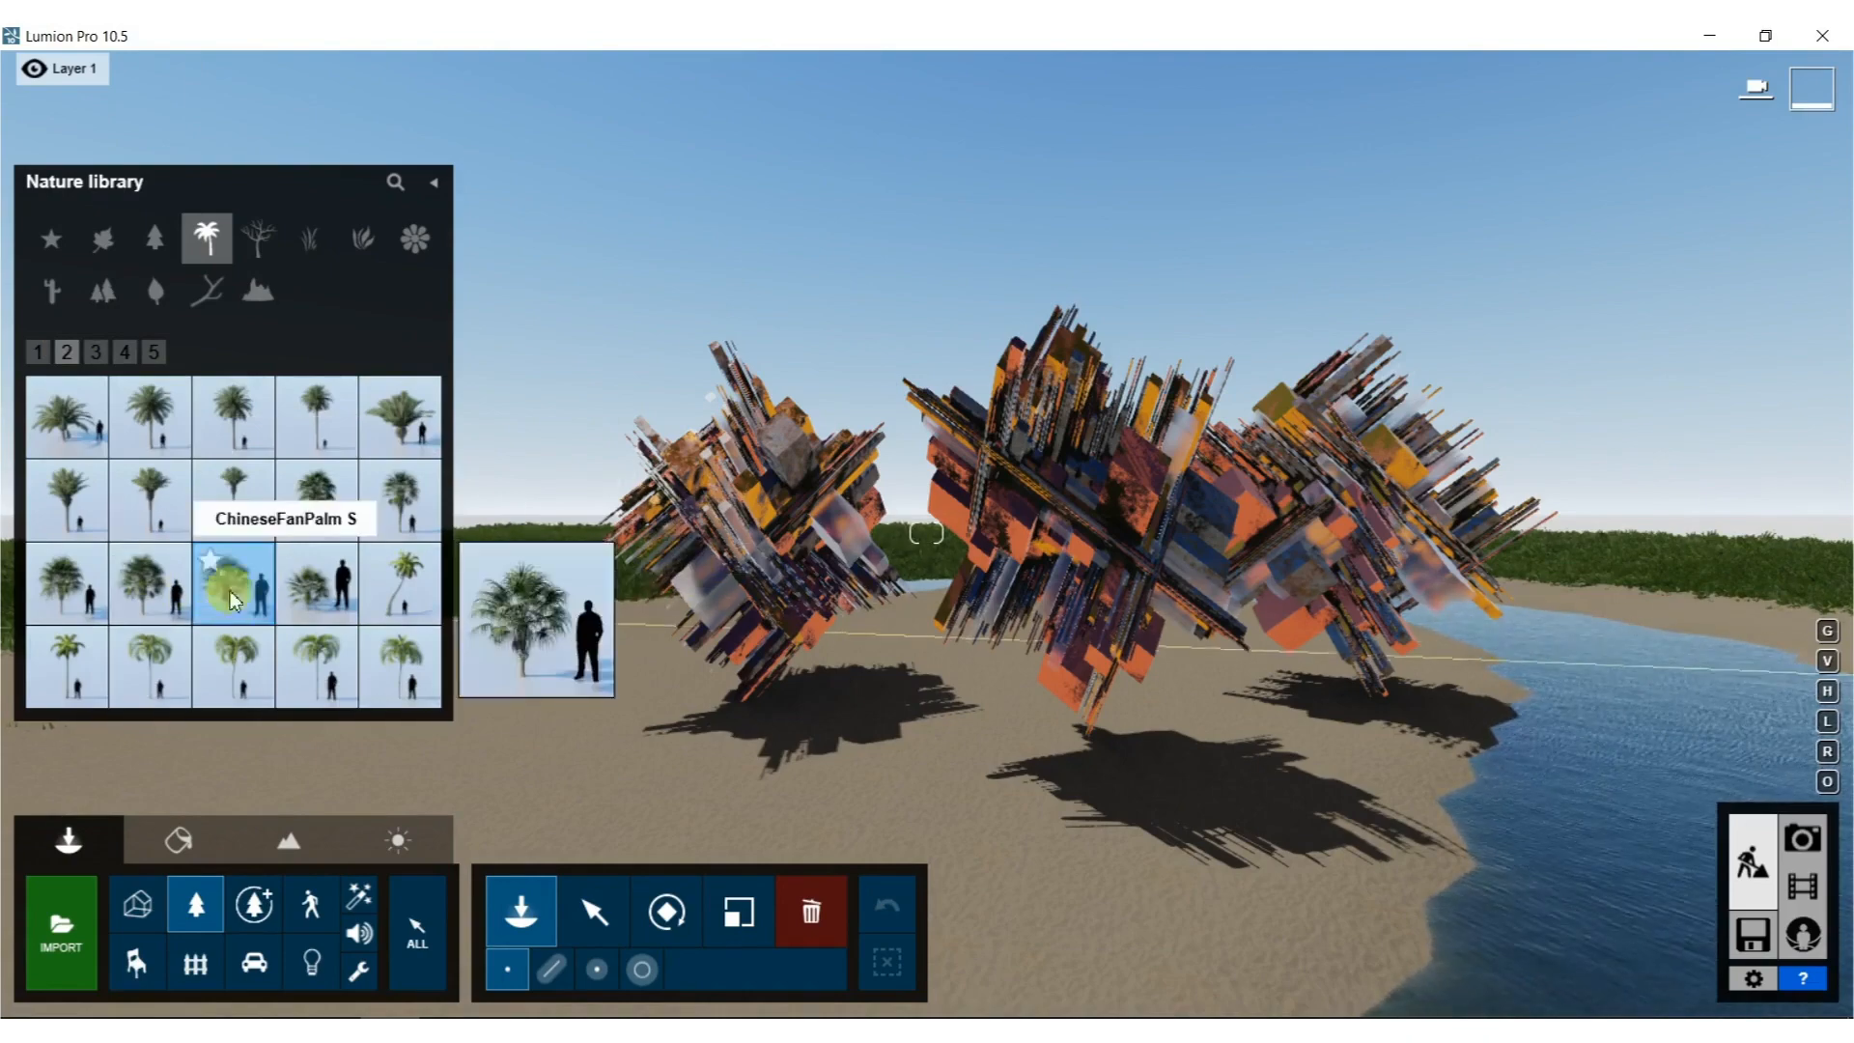
Paint clusters of the fan palm at slightly under half density along the grass strips and sand around the river.
key("shift+s")
mouse_move(832, 415)
right_mouse_down()
mouse_move(837, 488)
mouse_move(837, 403)
right_mouse_up()
key("s")
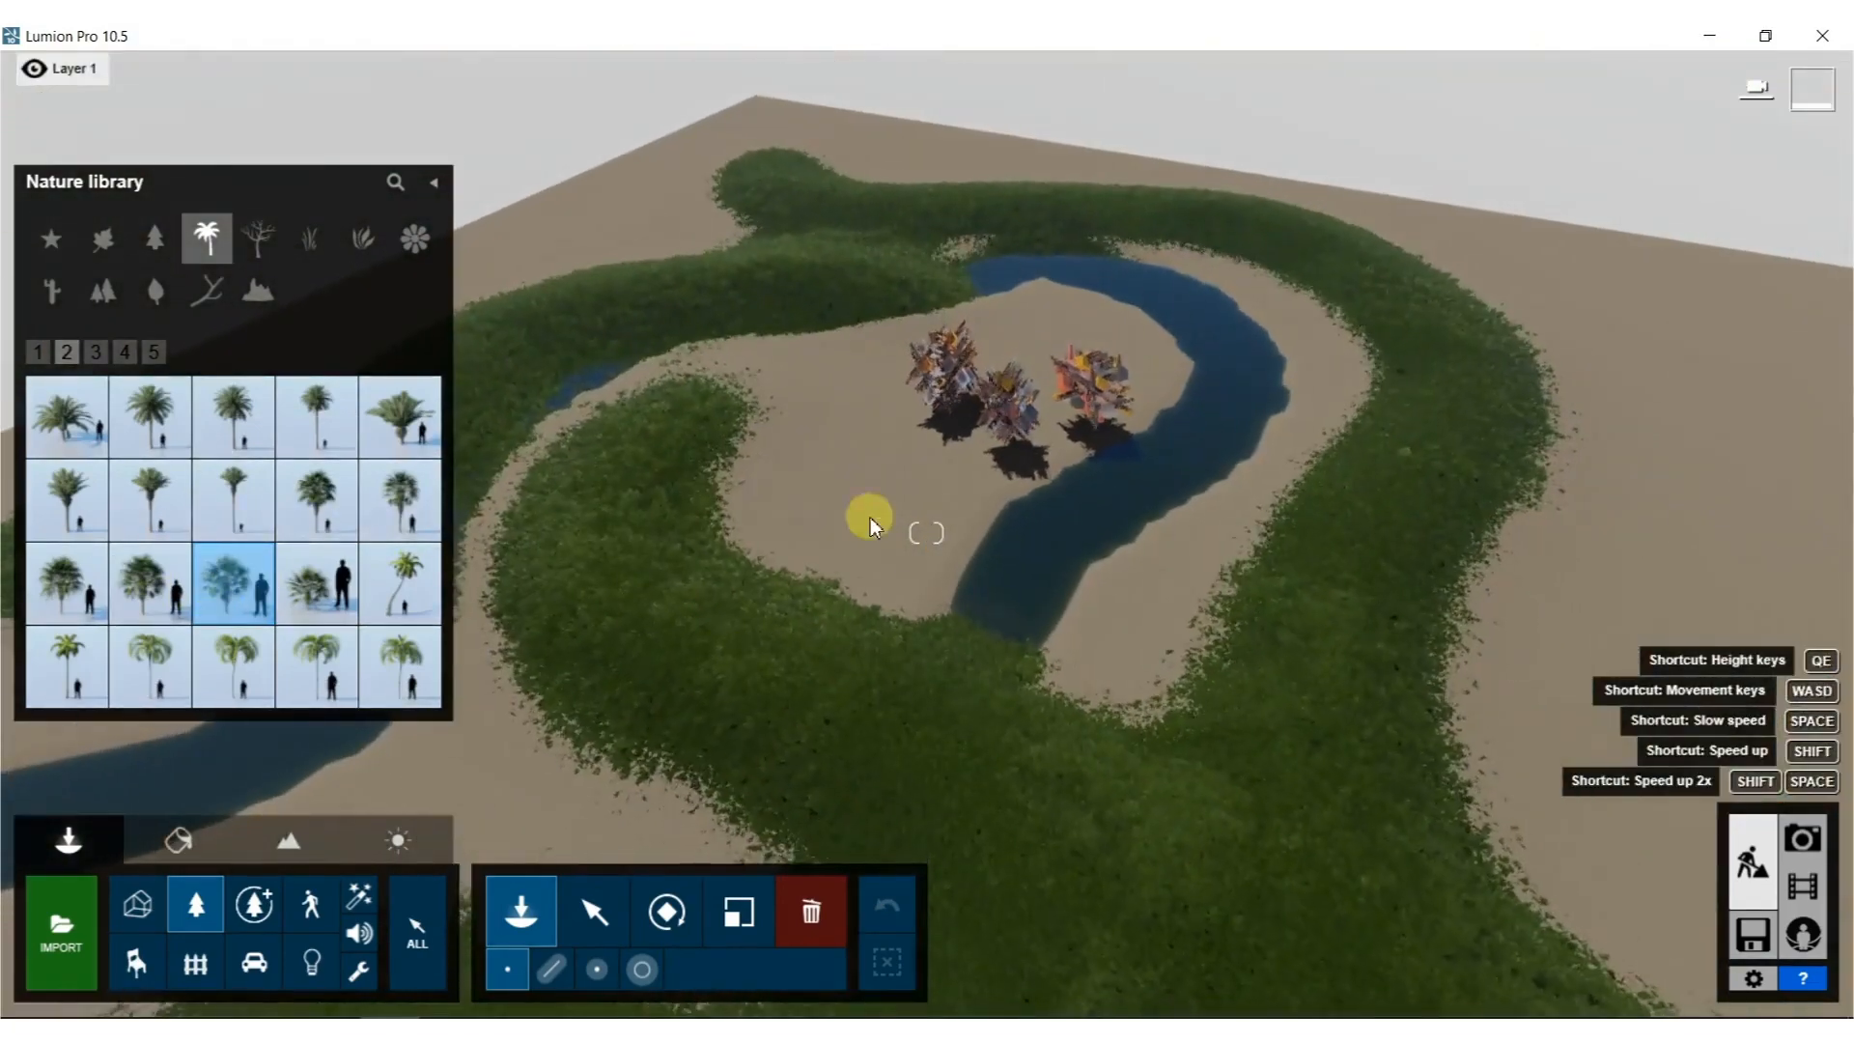
left_click(641, 967)
left_click(896, 889)
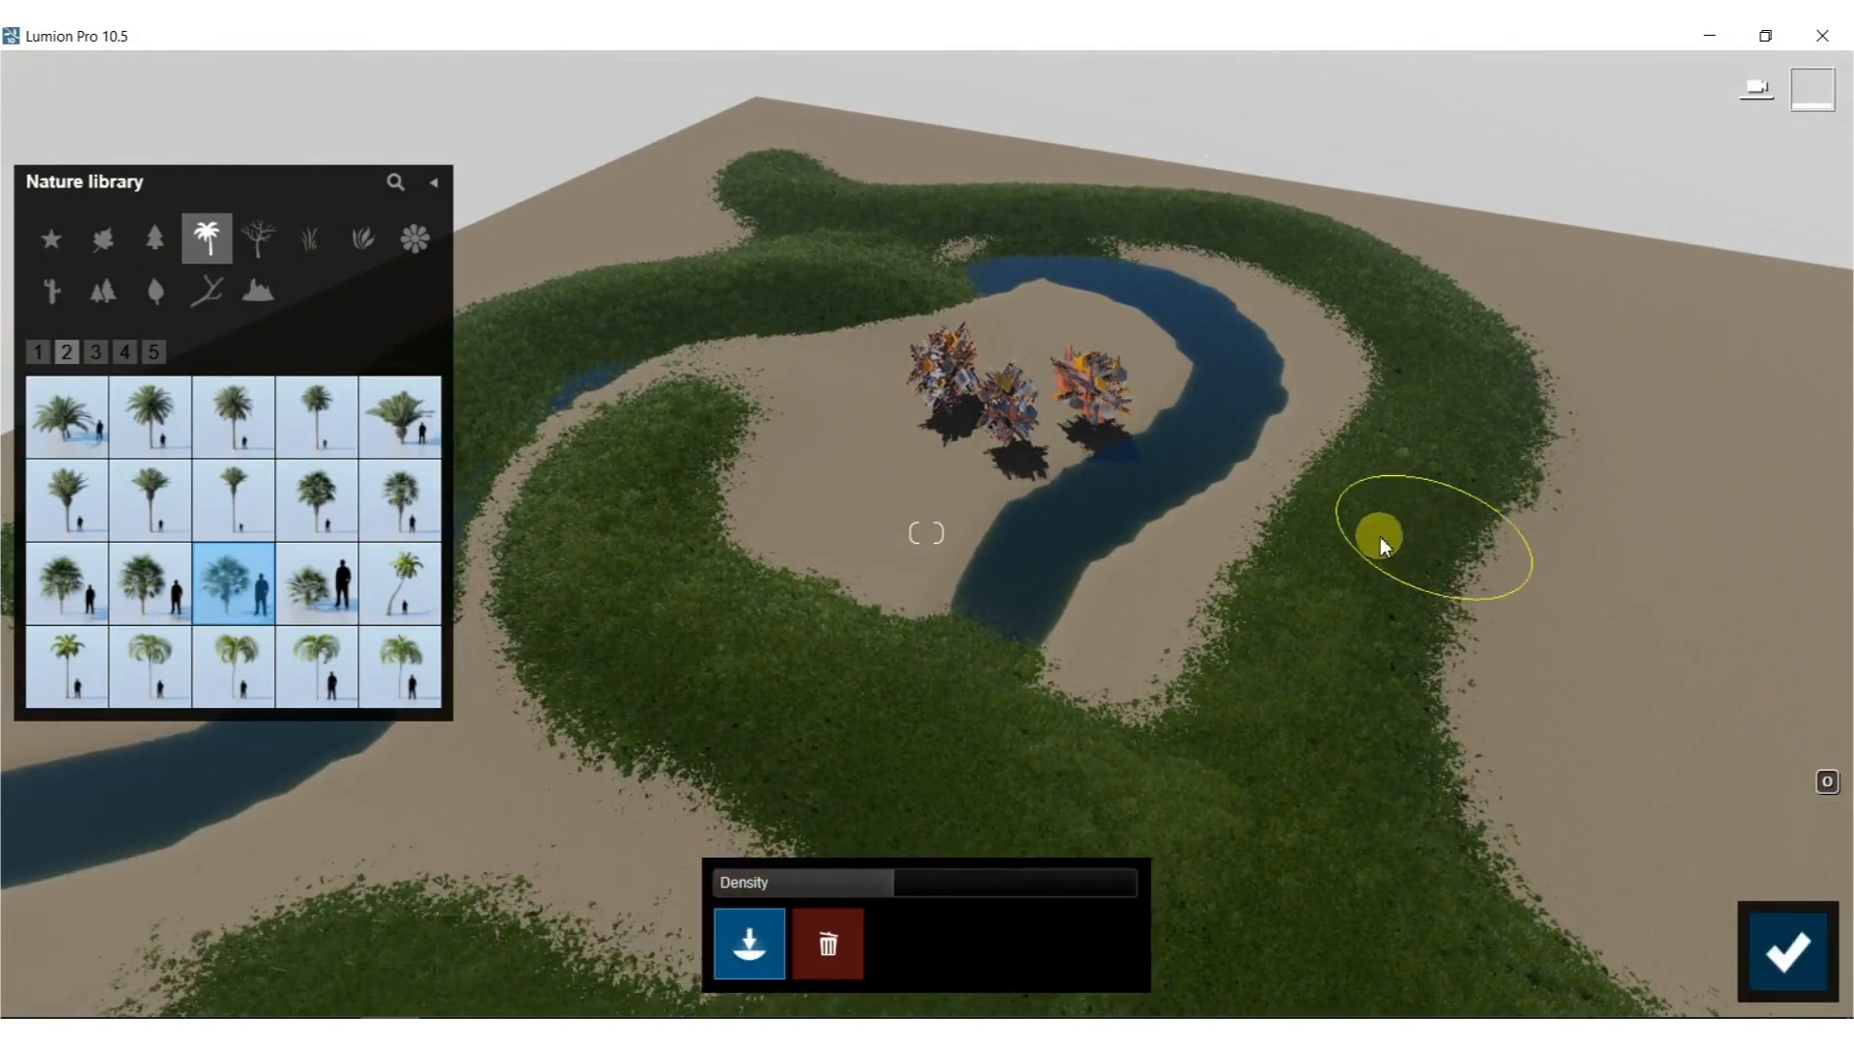
mouse_move(1423, 600)
left_mouse_down()
mouse_move(1538, 489)
mouse_move(1441, 358)
left_mouse_up()
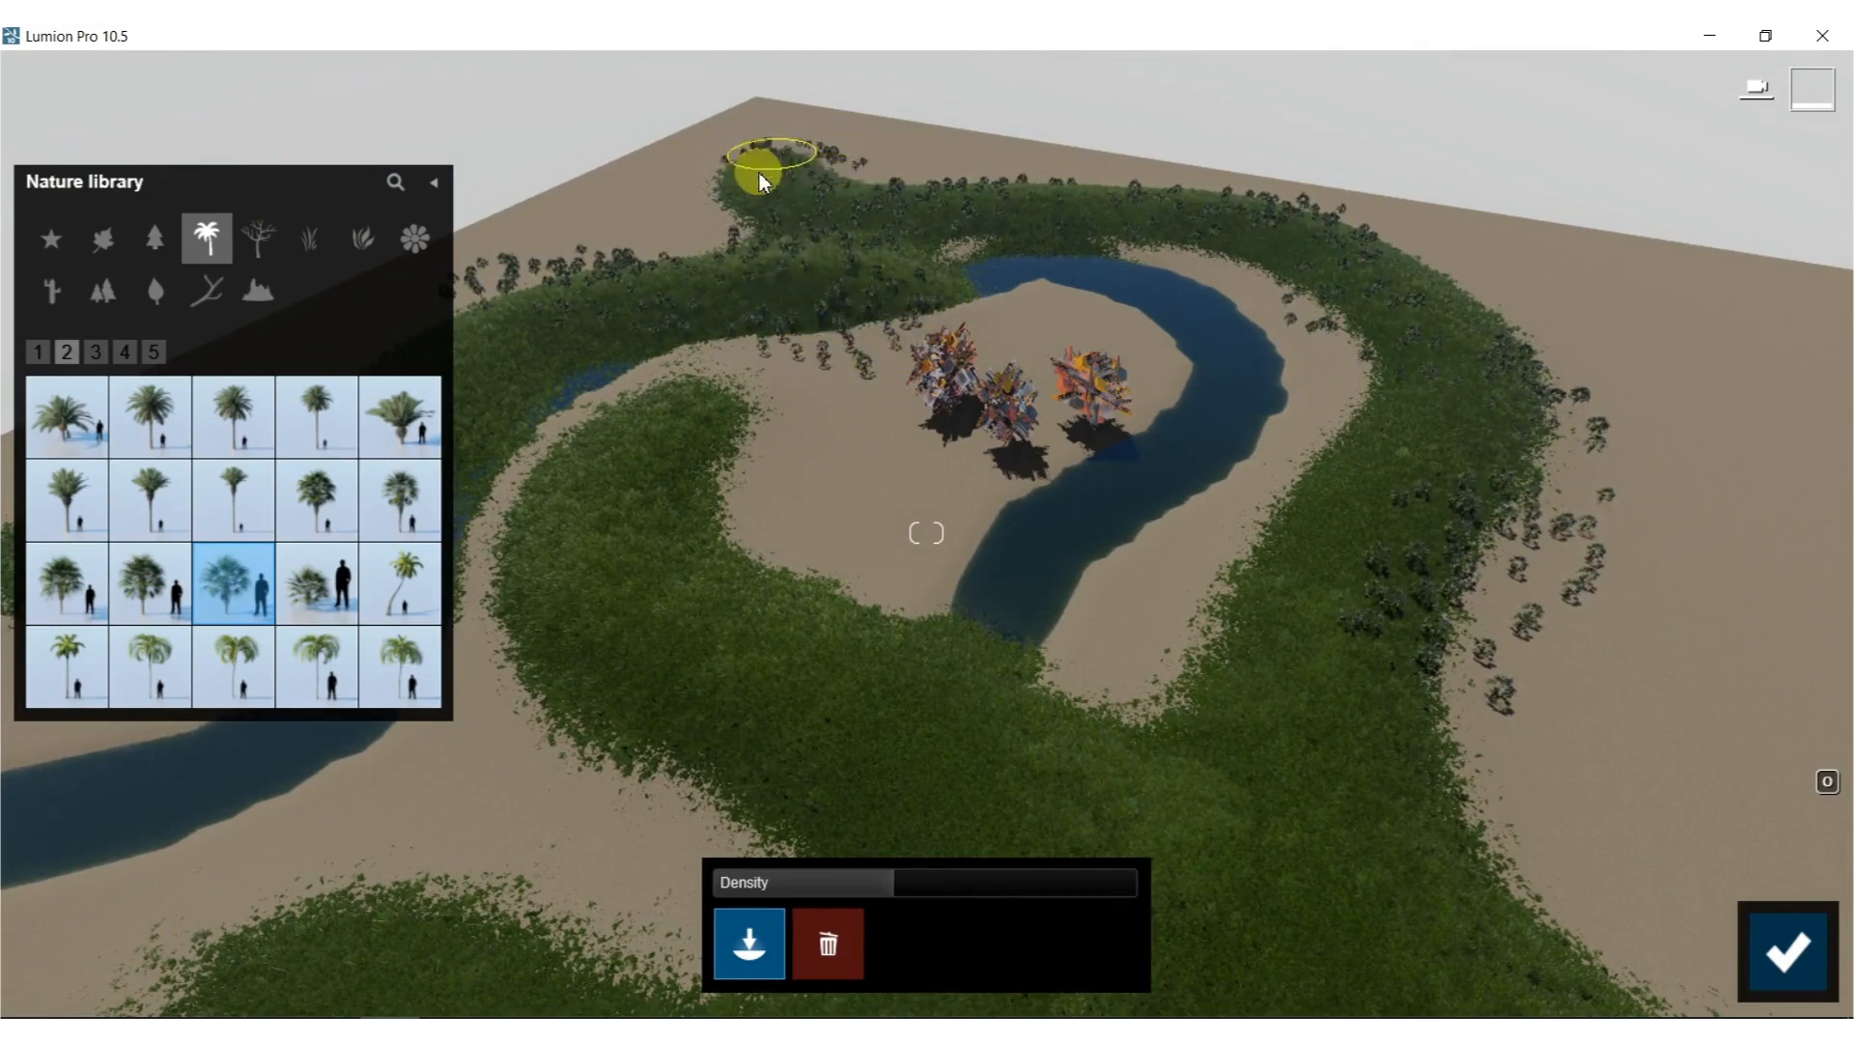
Paint CanaryIslandDatePalm 002 and the next date palm variant at low density over the rear and right-hand grass strips.
left_click(150, 413)
left_click_drag(576, 280, 567, 311)
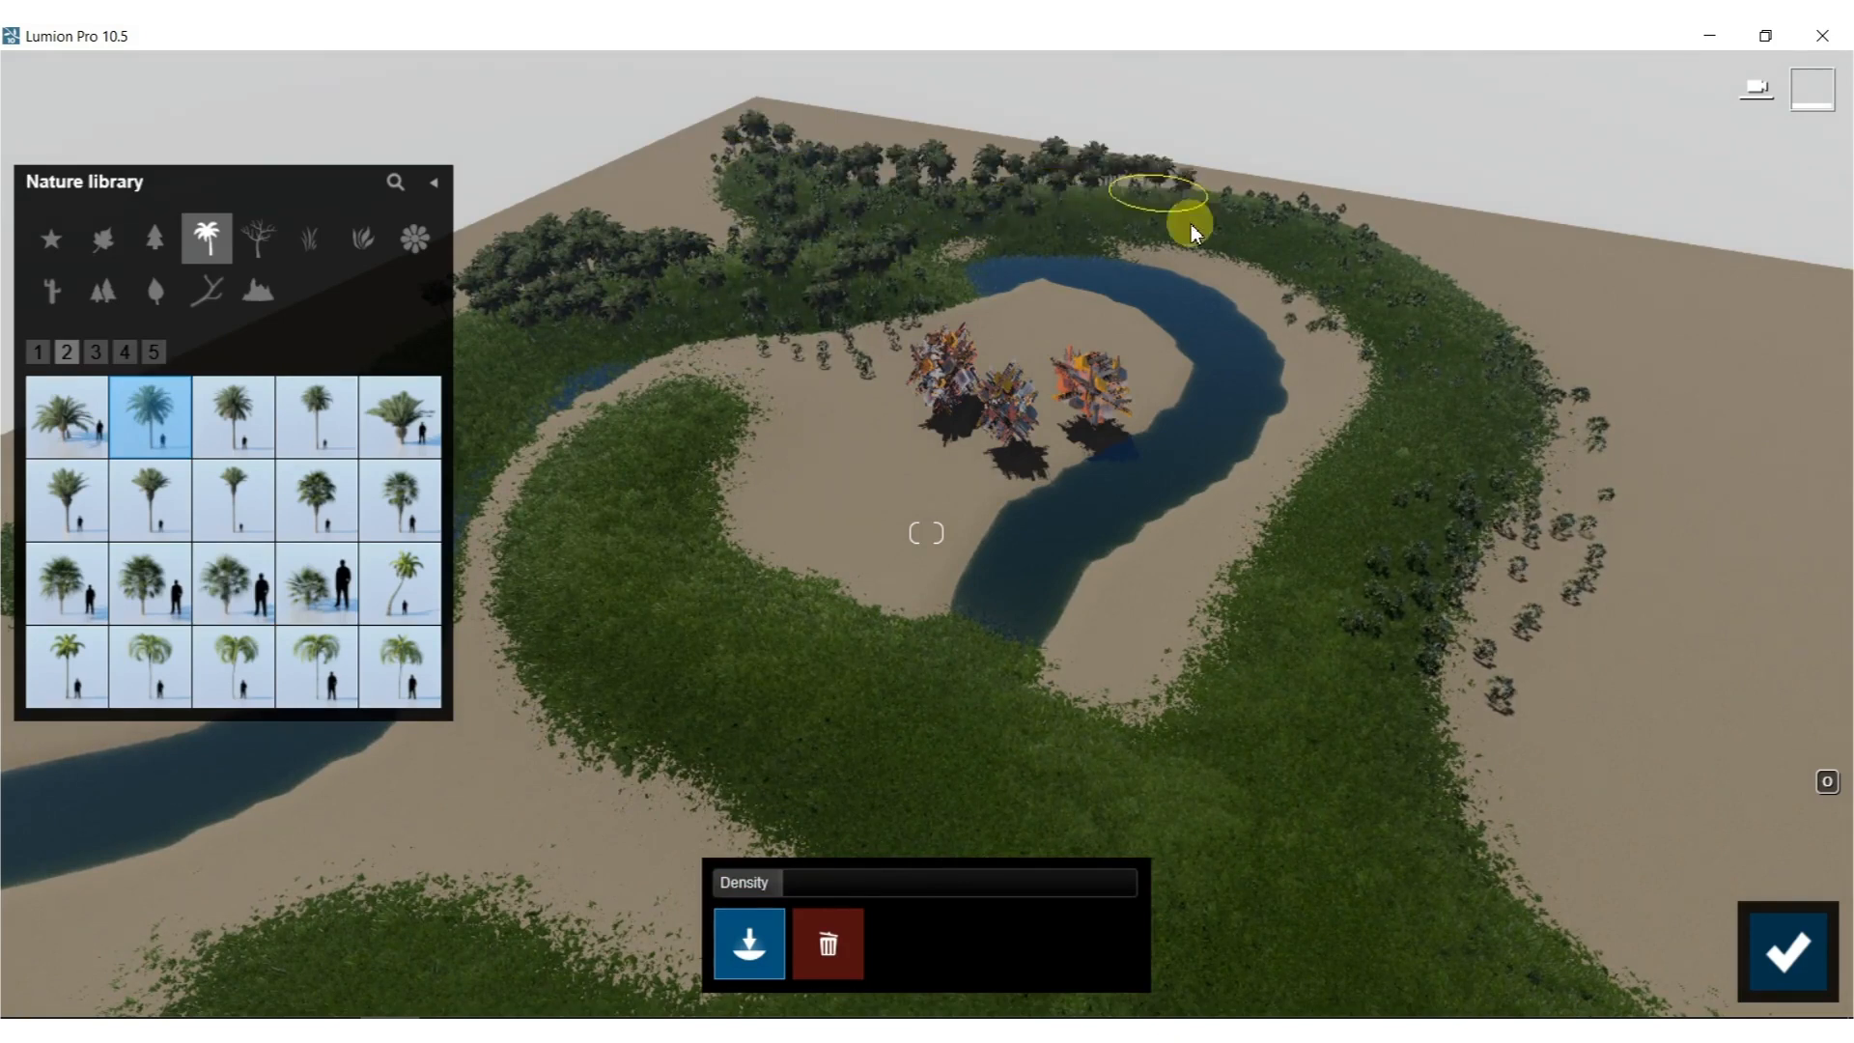
mouse_move(1395, 309)
left_mouse_down()
mouse_move(1386, 402)
mouse_move(1457, 522)
mouse_move(1428, 649)
mouse_move(1453, 842)
left_mouse_up()
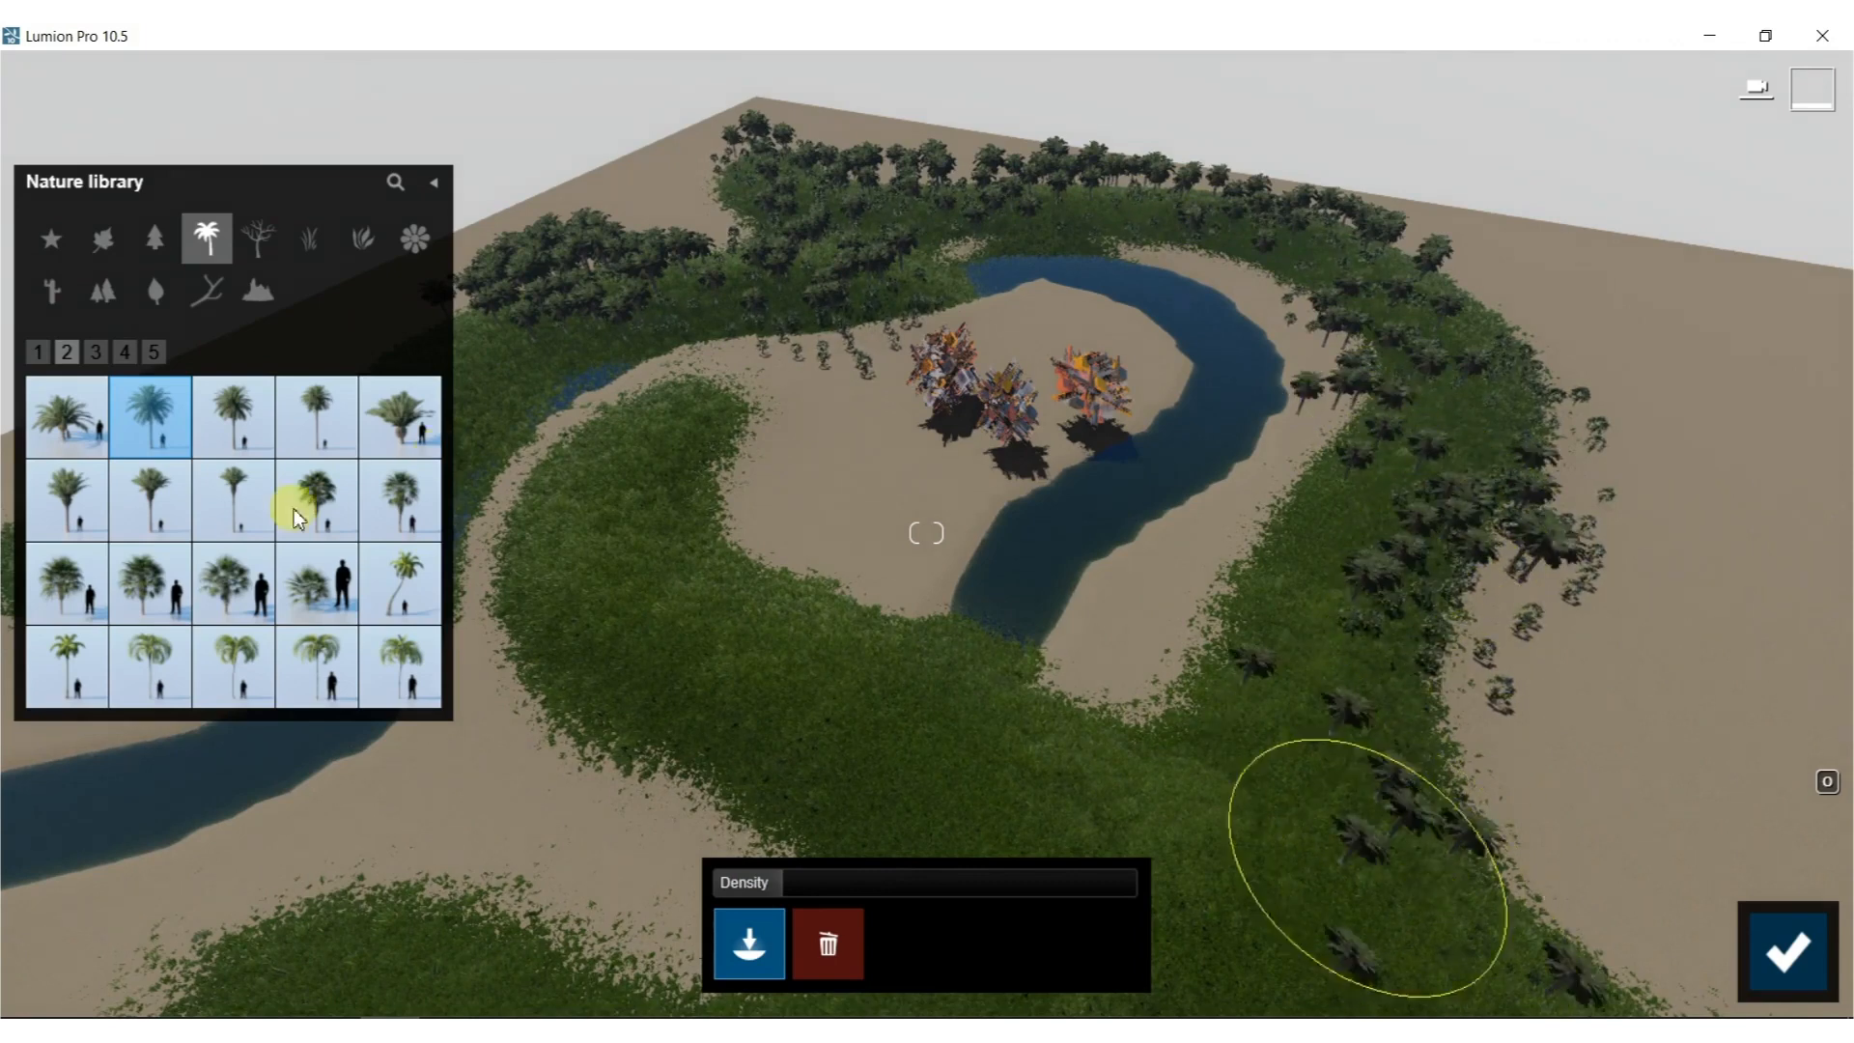
mouse_move(291, 382)
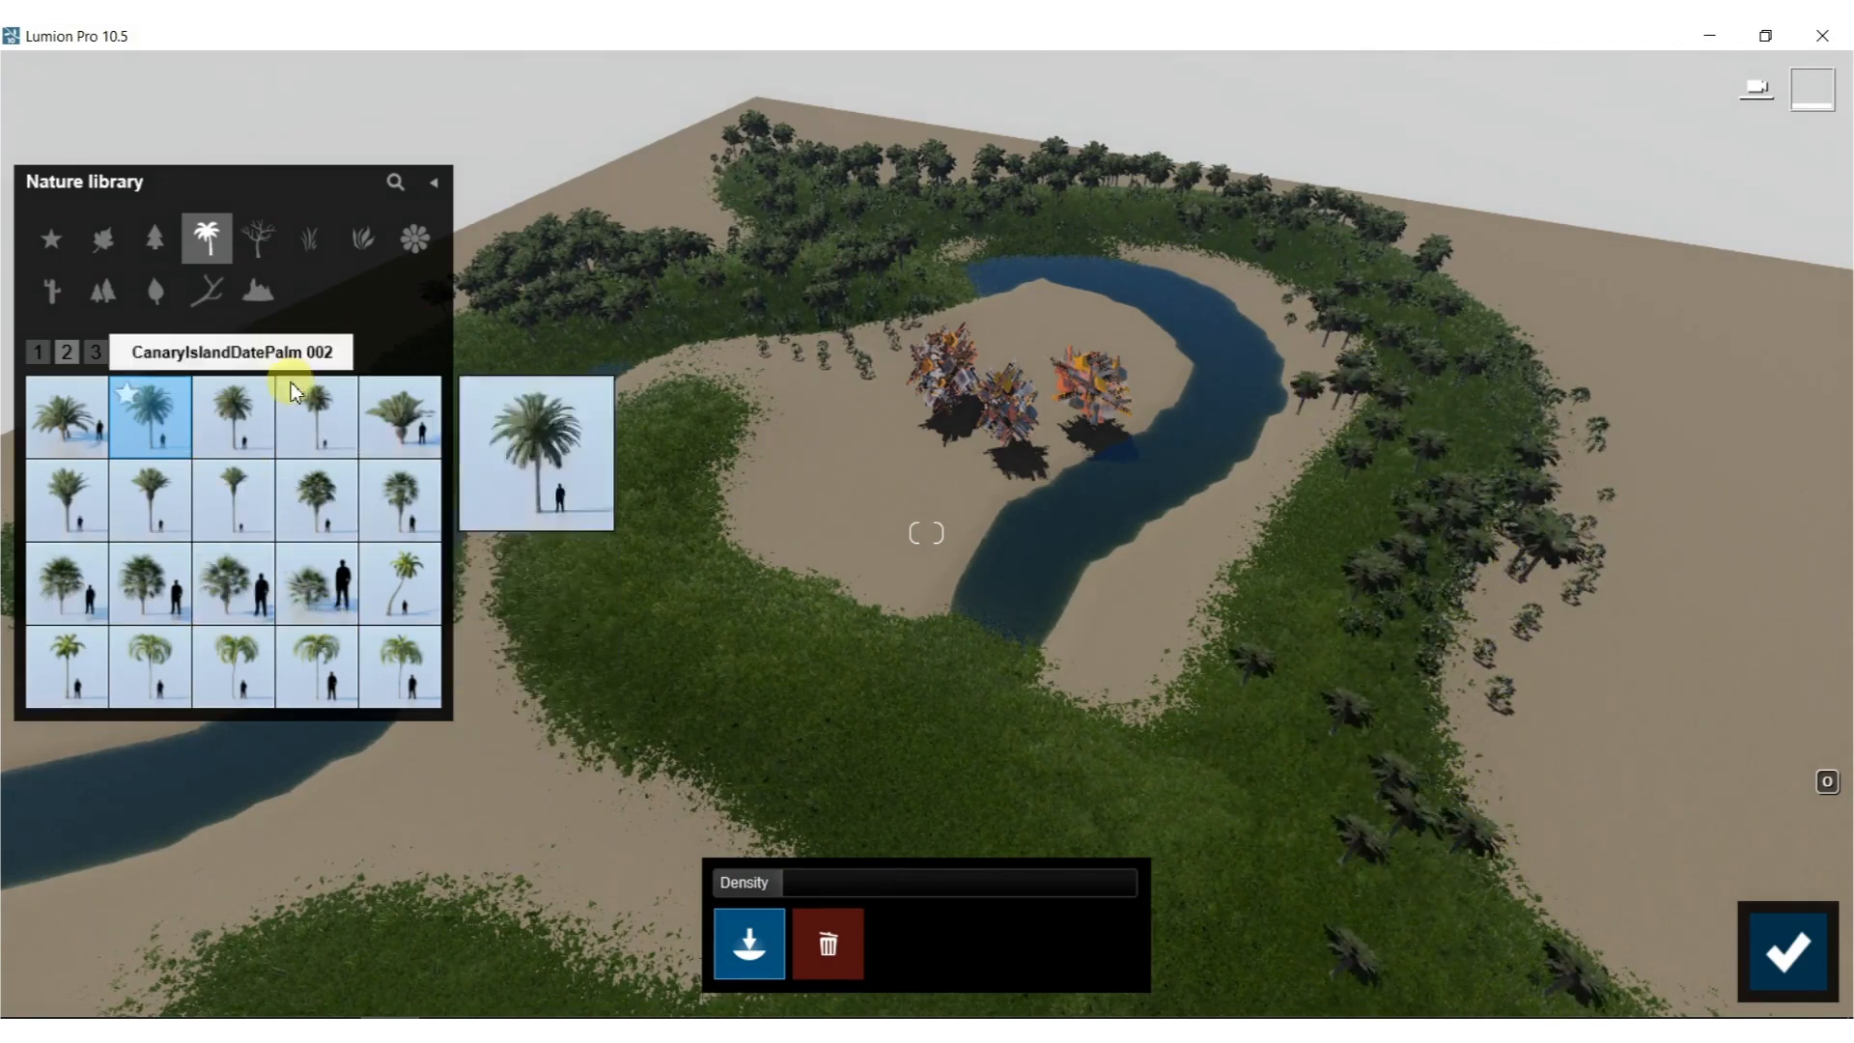
left_click(251, 436)
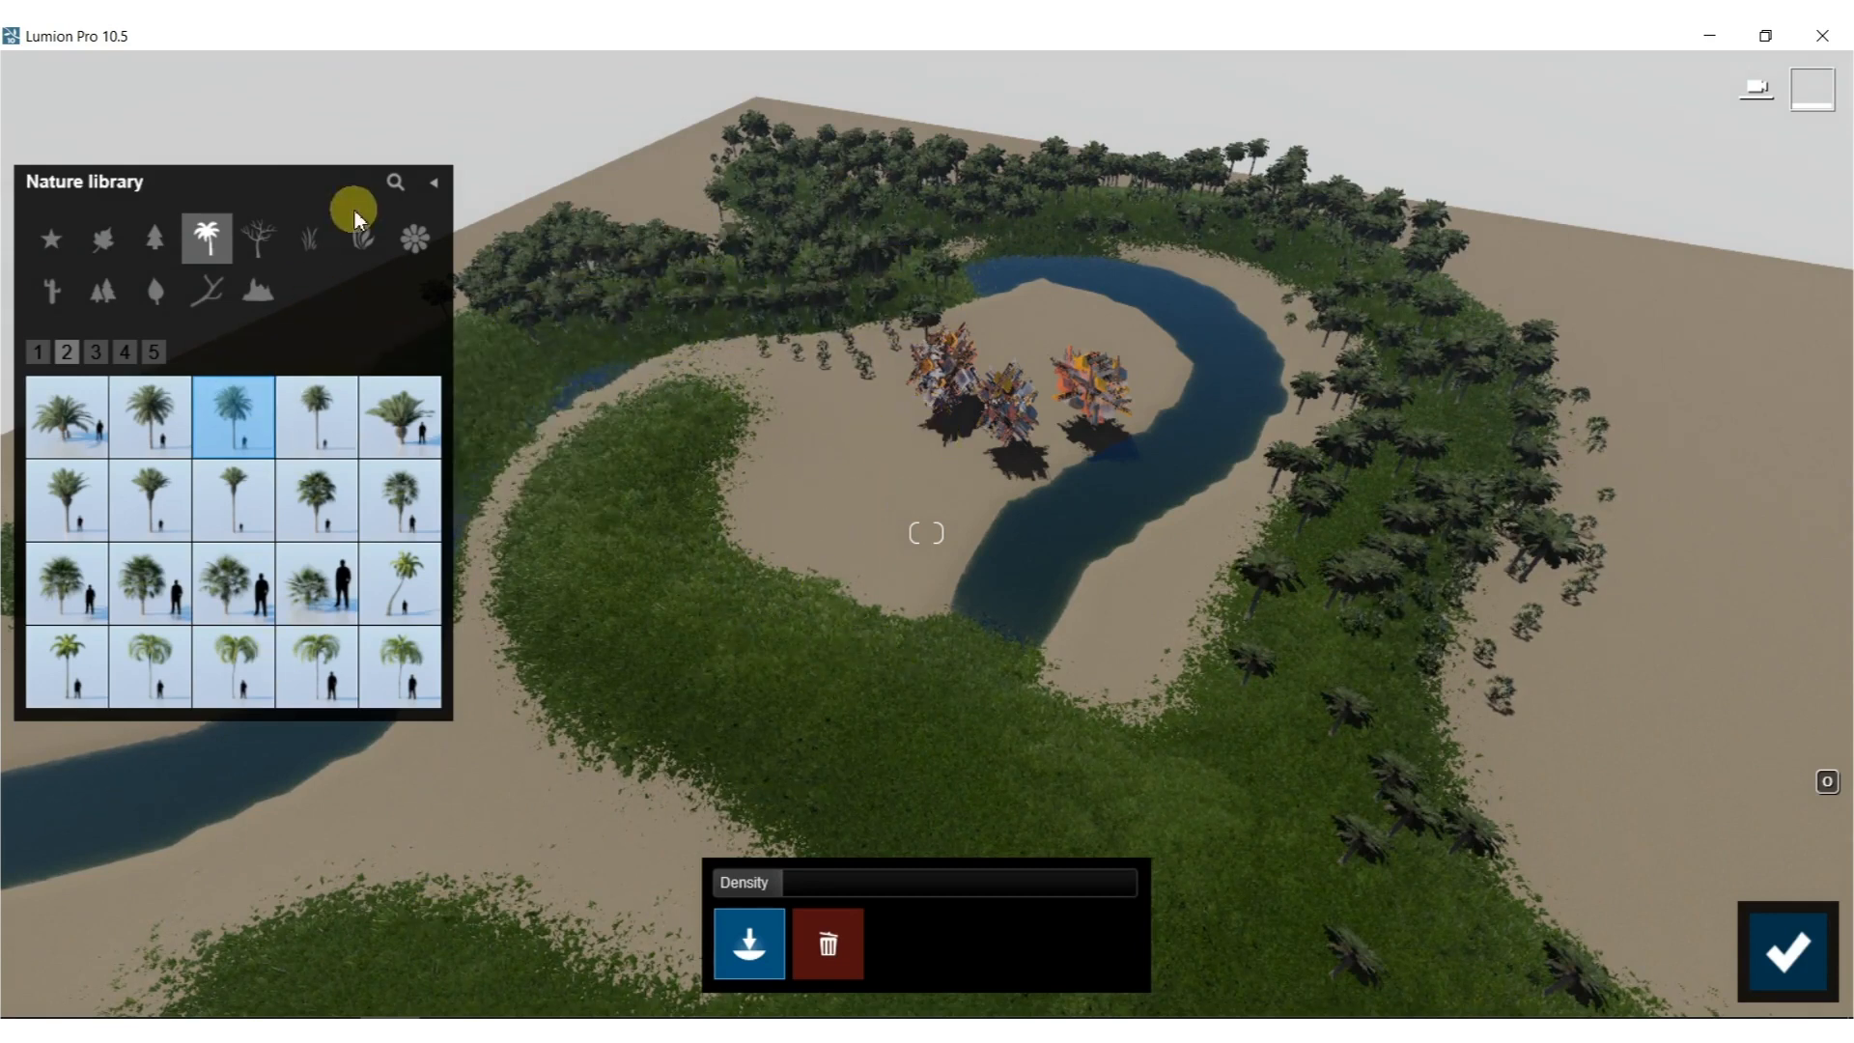
Scatter the low yellow-green shrub from the second page of plants around the sculptures and along the river banks.
left_click(362, 242)
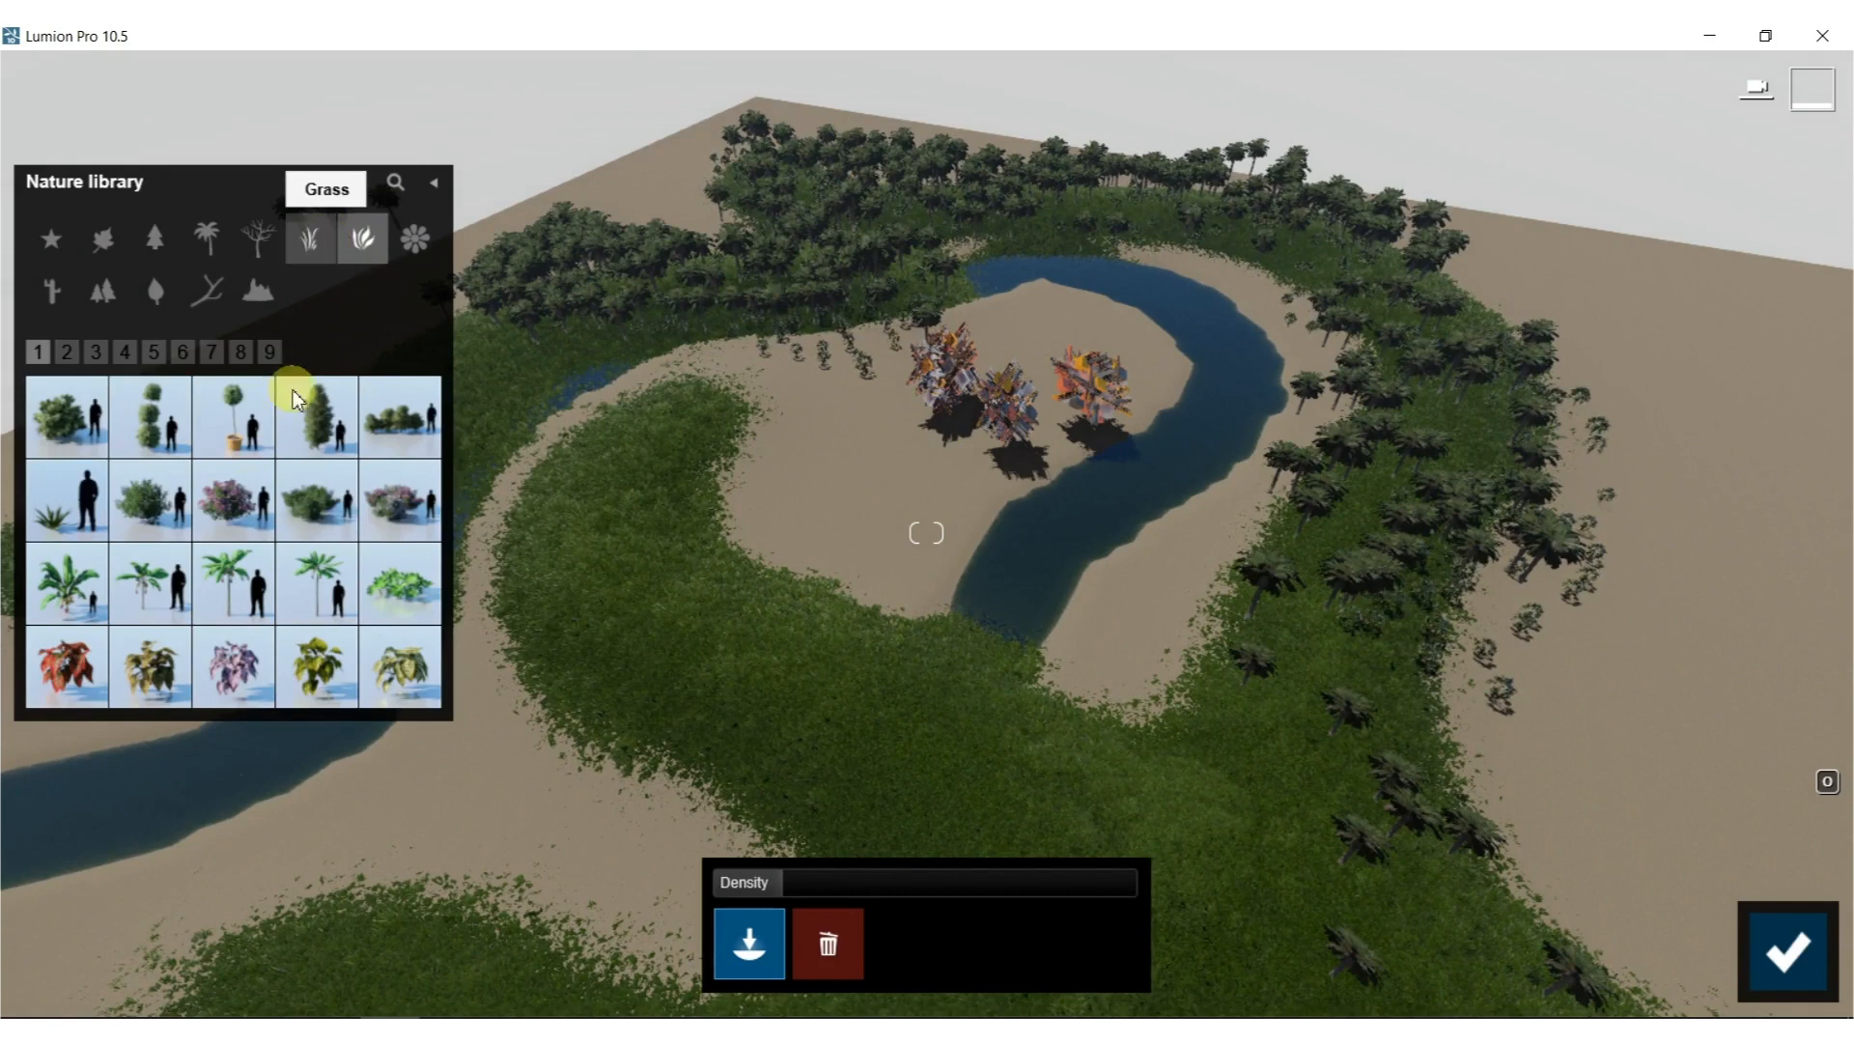
left_click(67, 351)
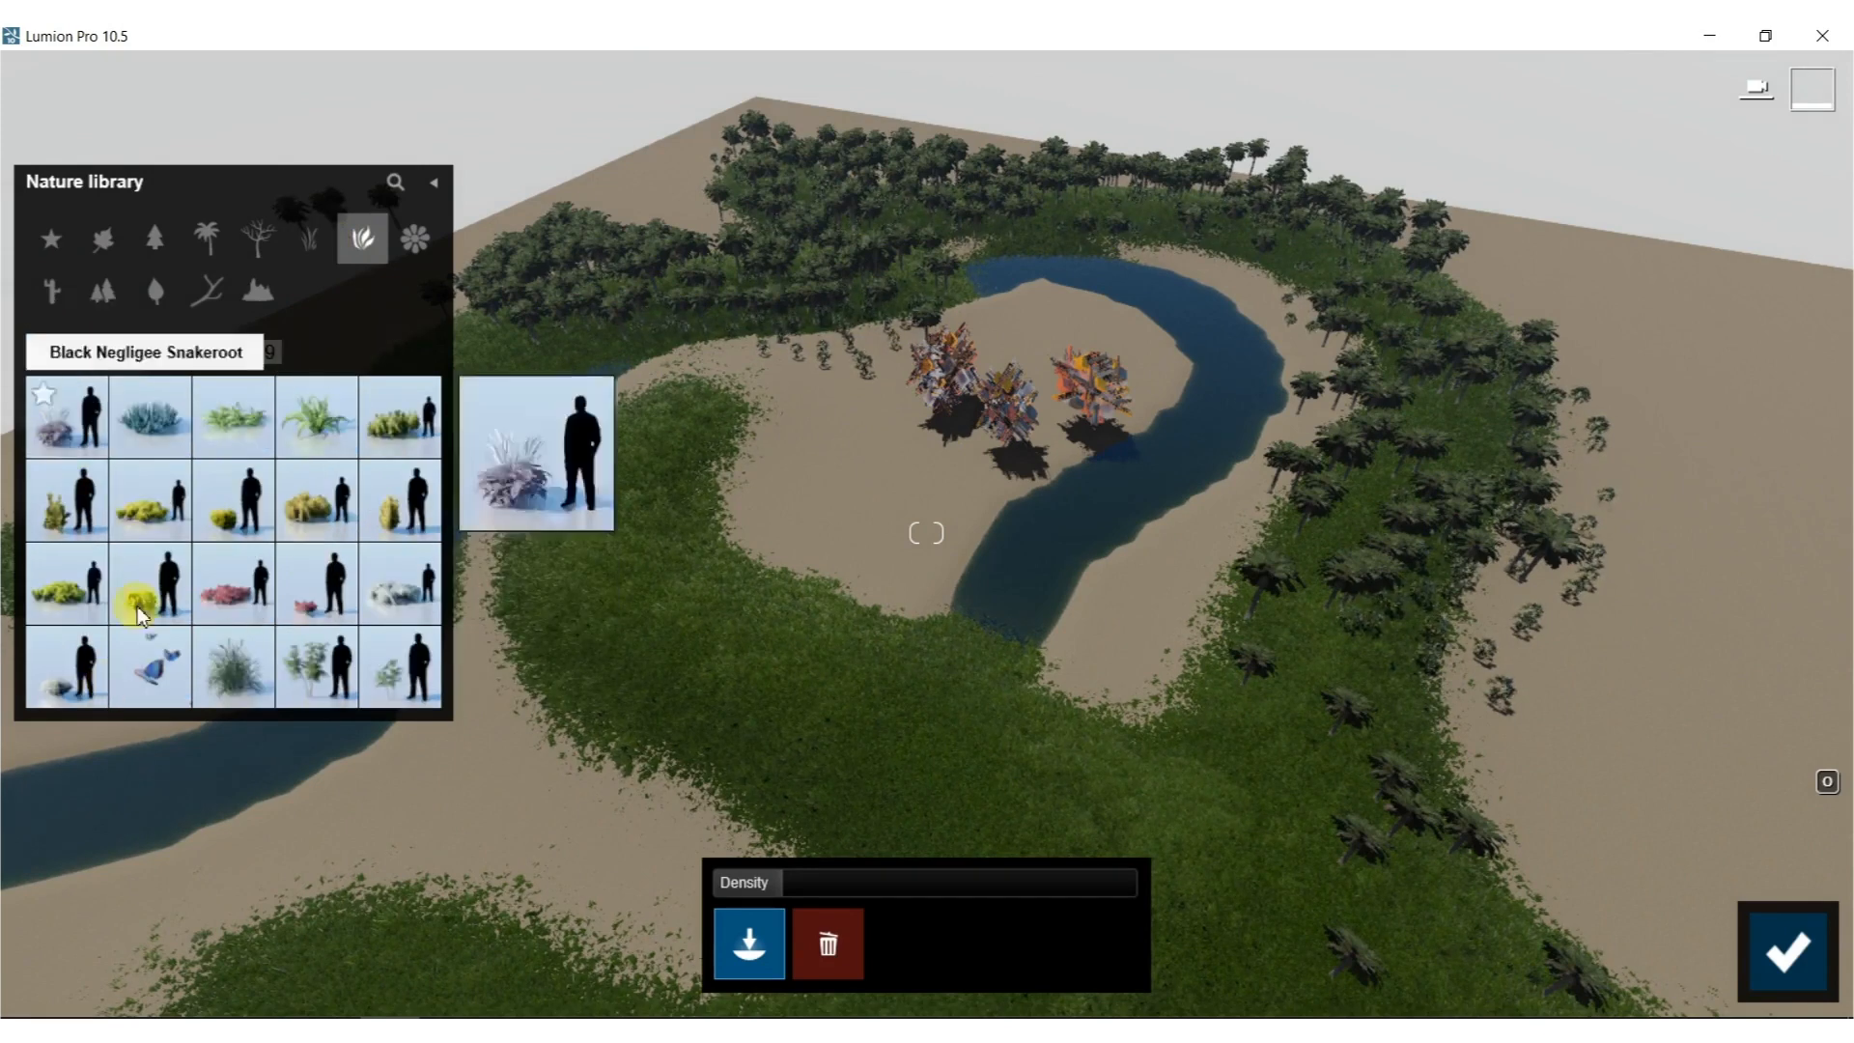
left_click(395, 420)
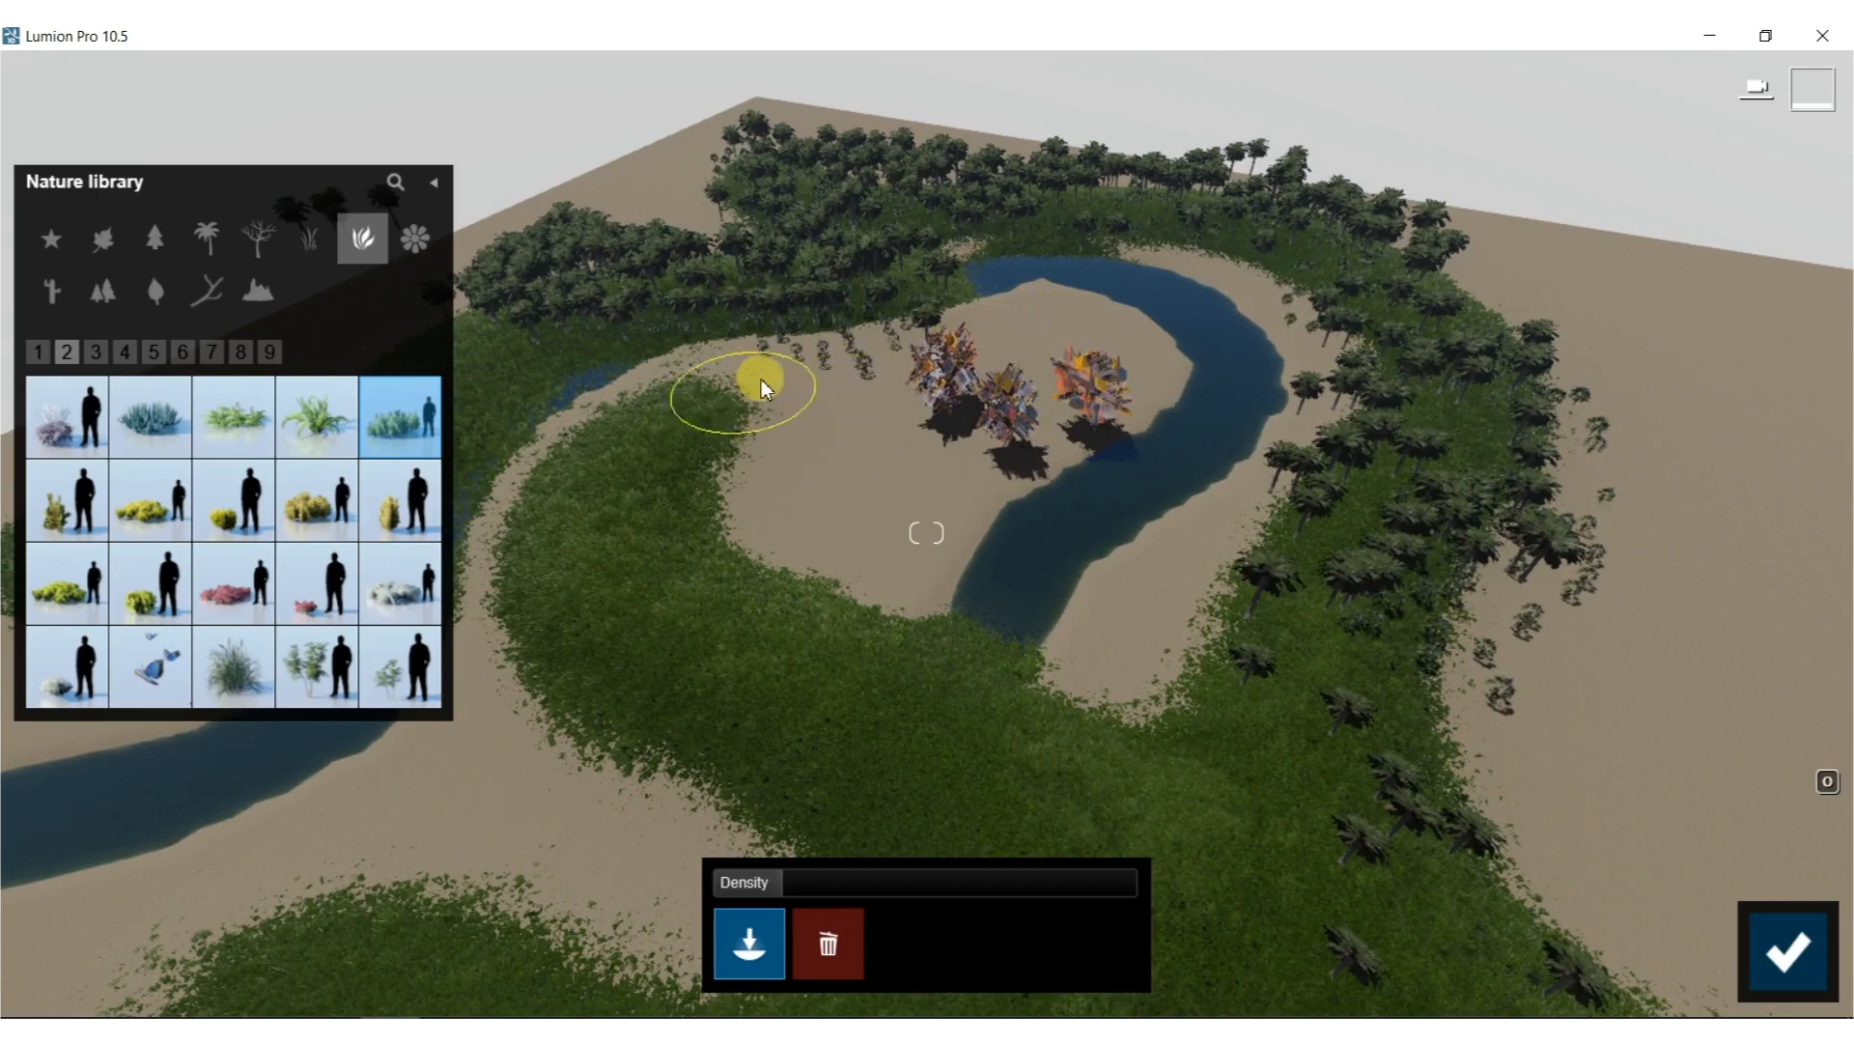
right_click_drag(761, 388, 769, 449)
scroll(774, 340, "up", 5)
right_click_drag(811, 264, 813, 144)
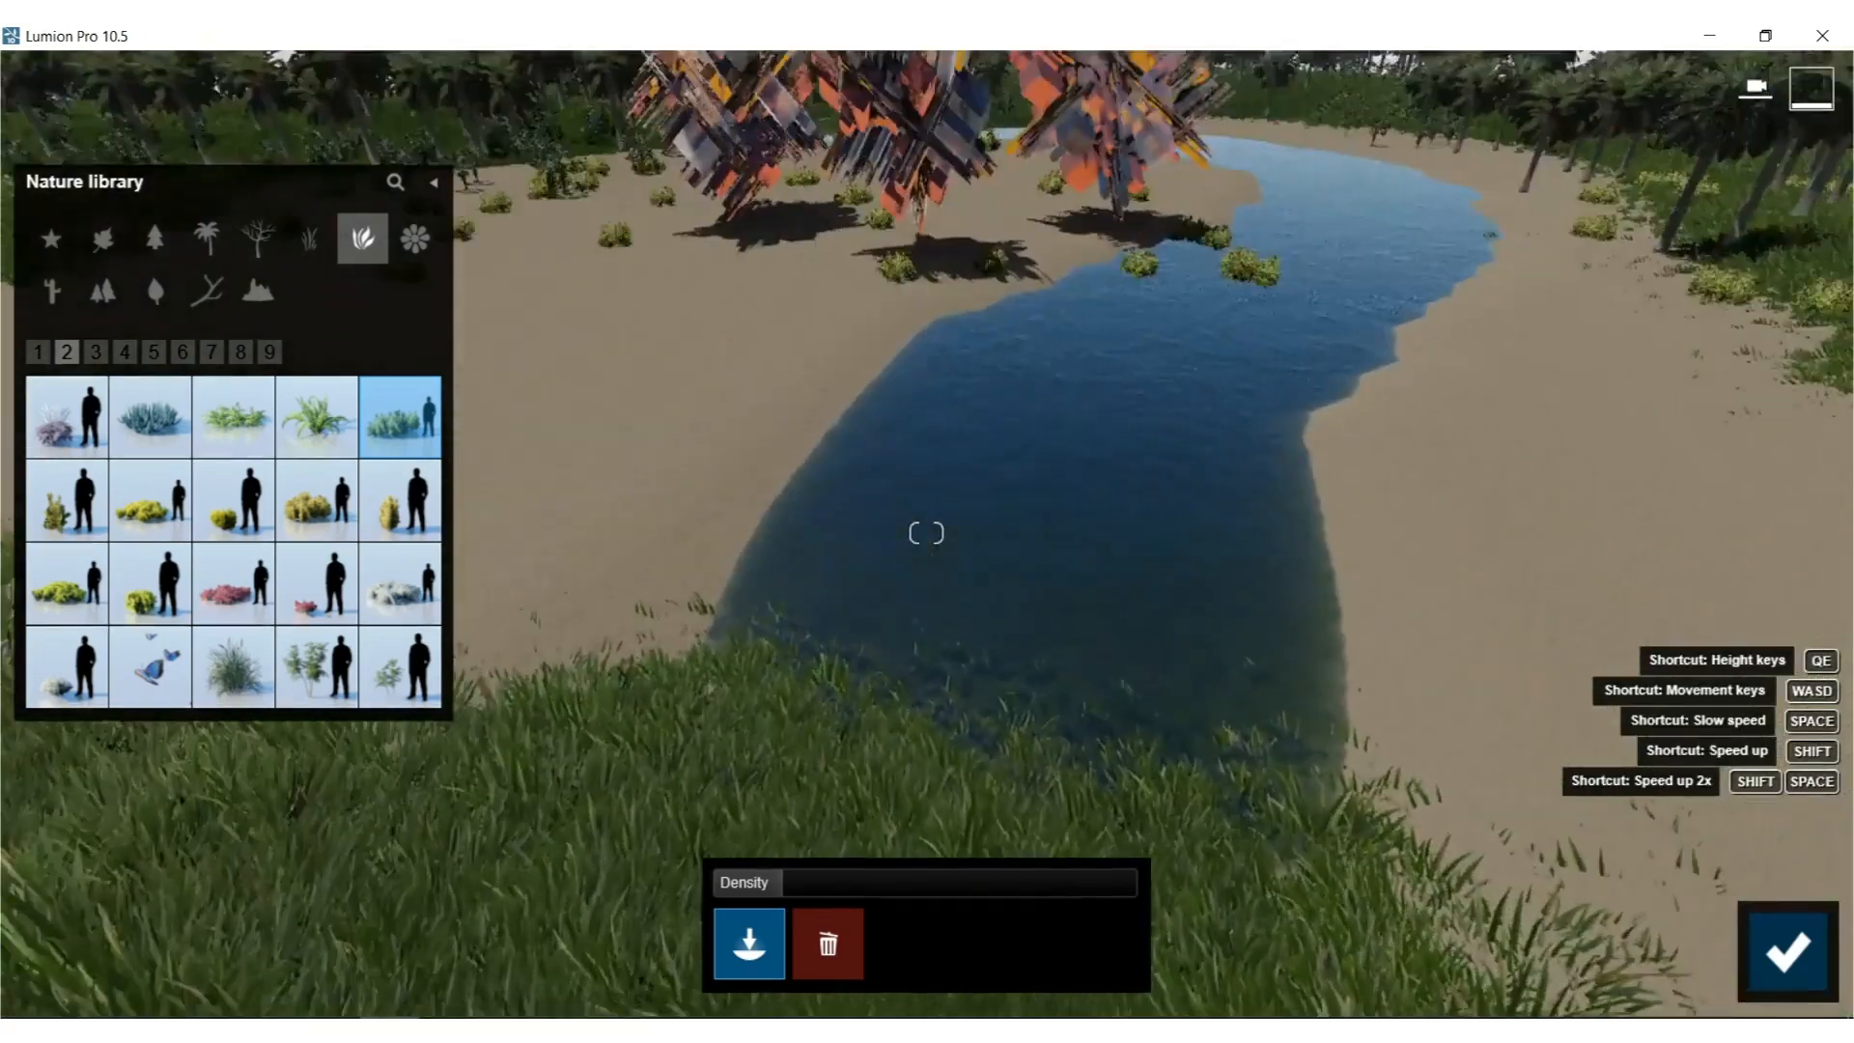
Paint more clusters of the yellow-green shrub at half density around the left sculpture and over the sand in front of it.
right_click_drag(926, 533, 922, 387)
key("w")
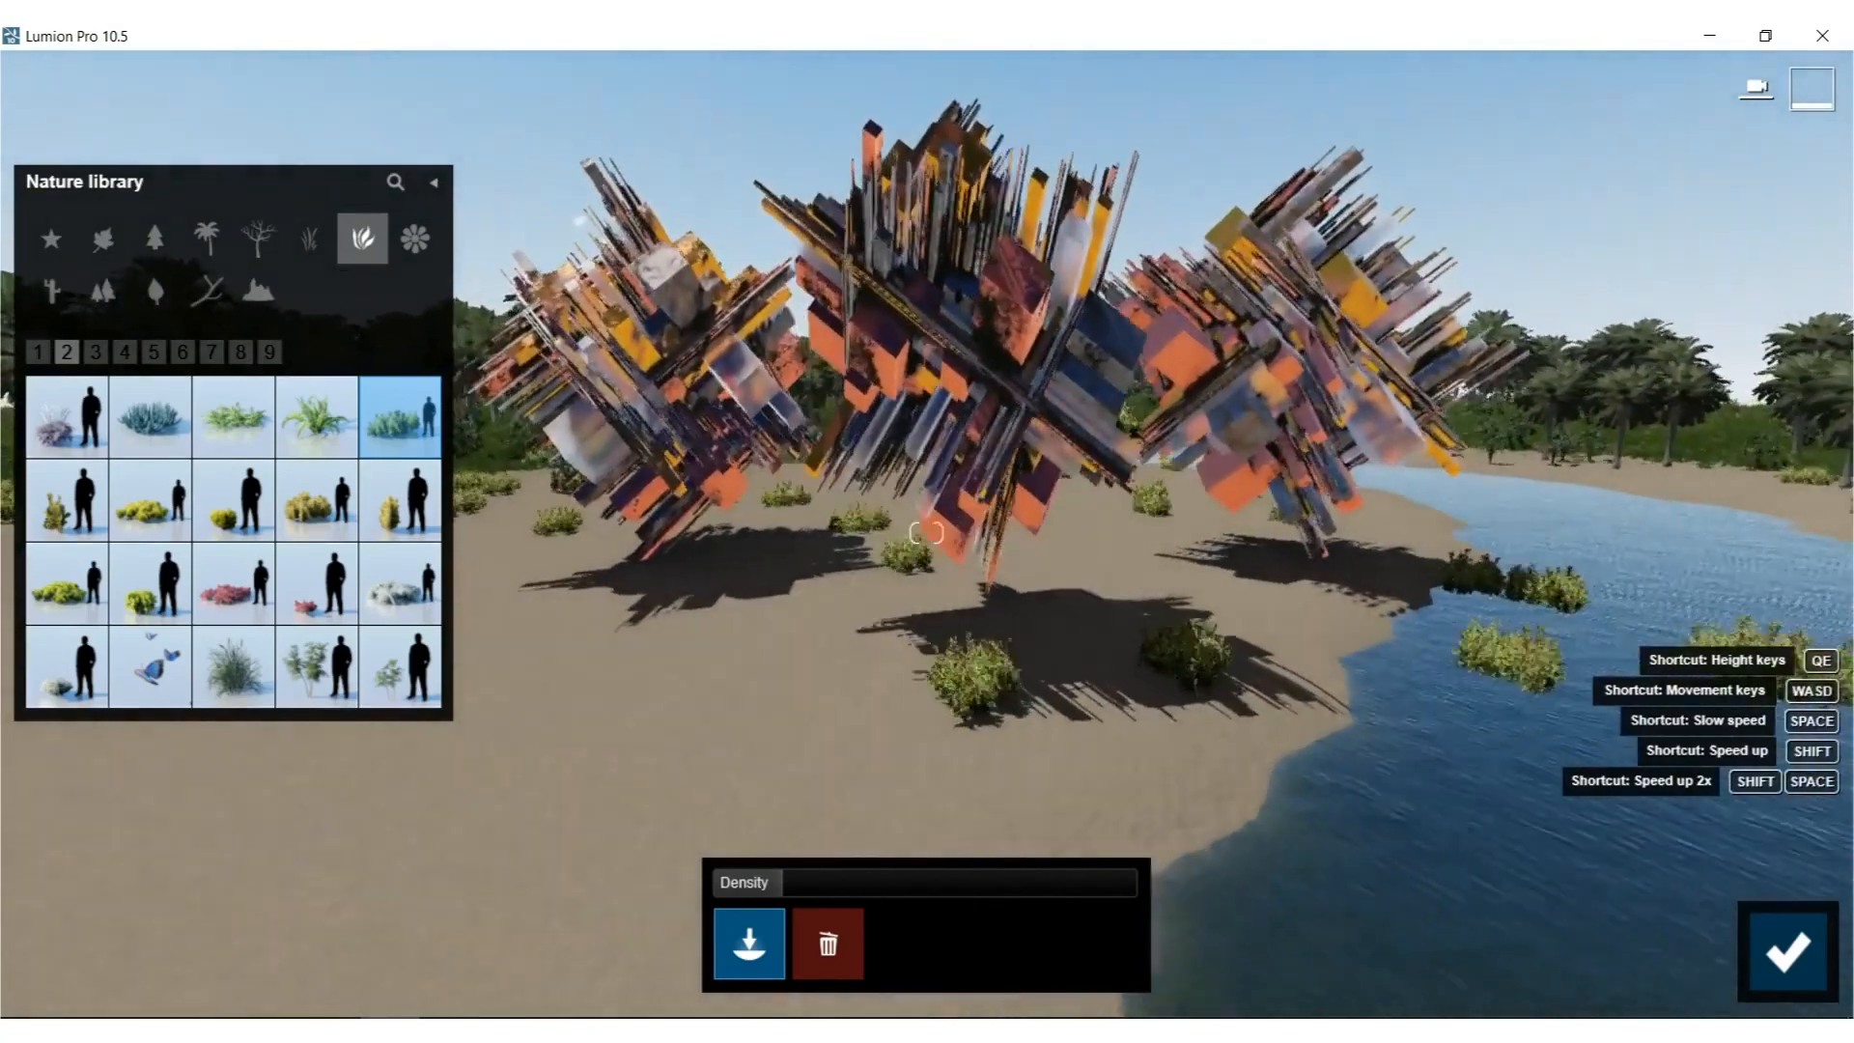
key("a")
right_click_drag(850, 58, 836, 112)
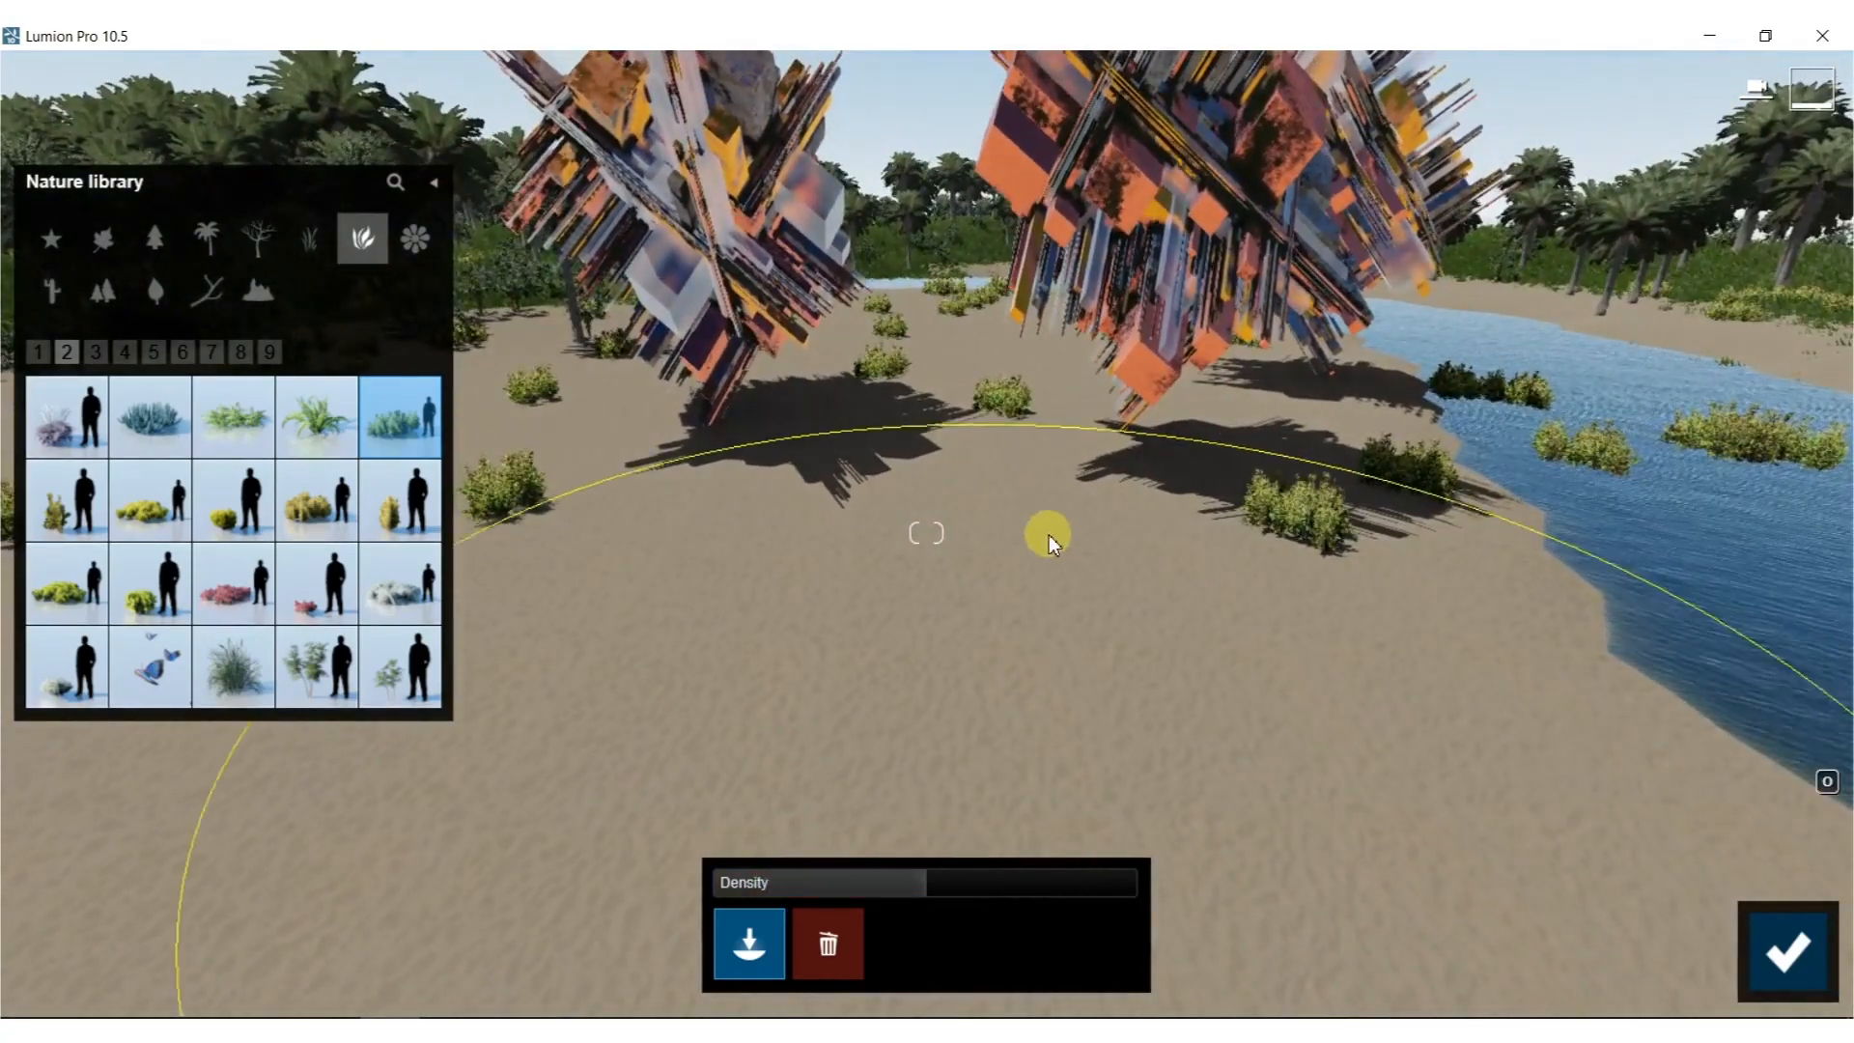
left_click_drag(885, 450, 860, 409)
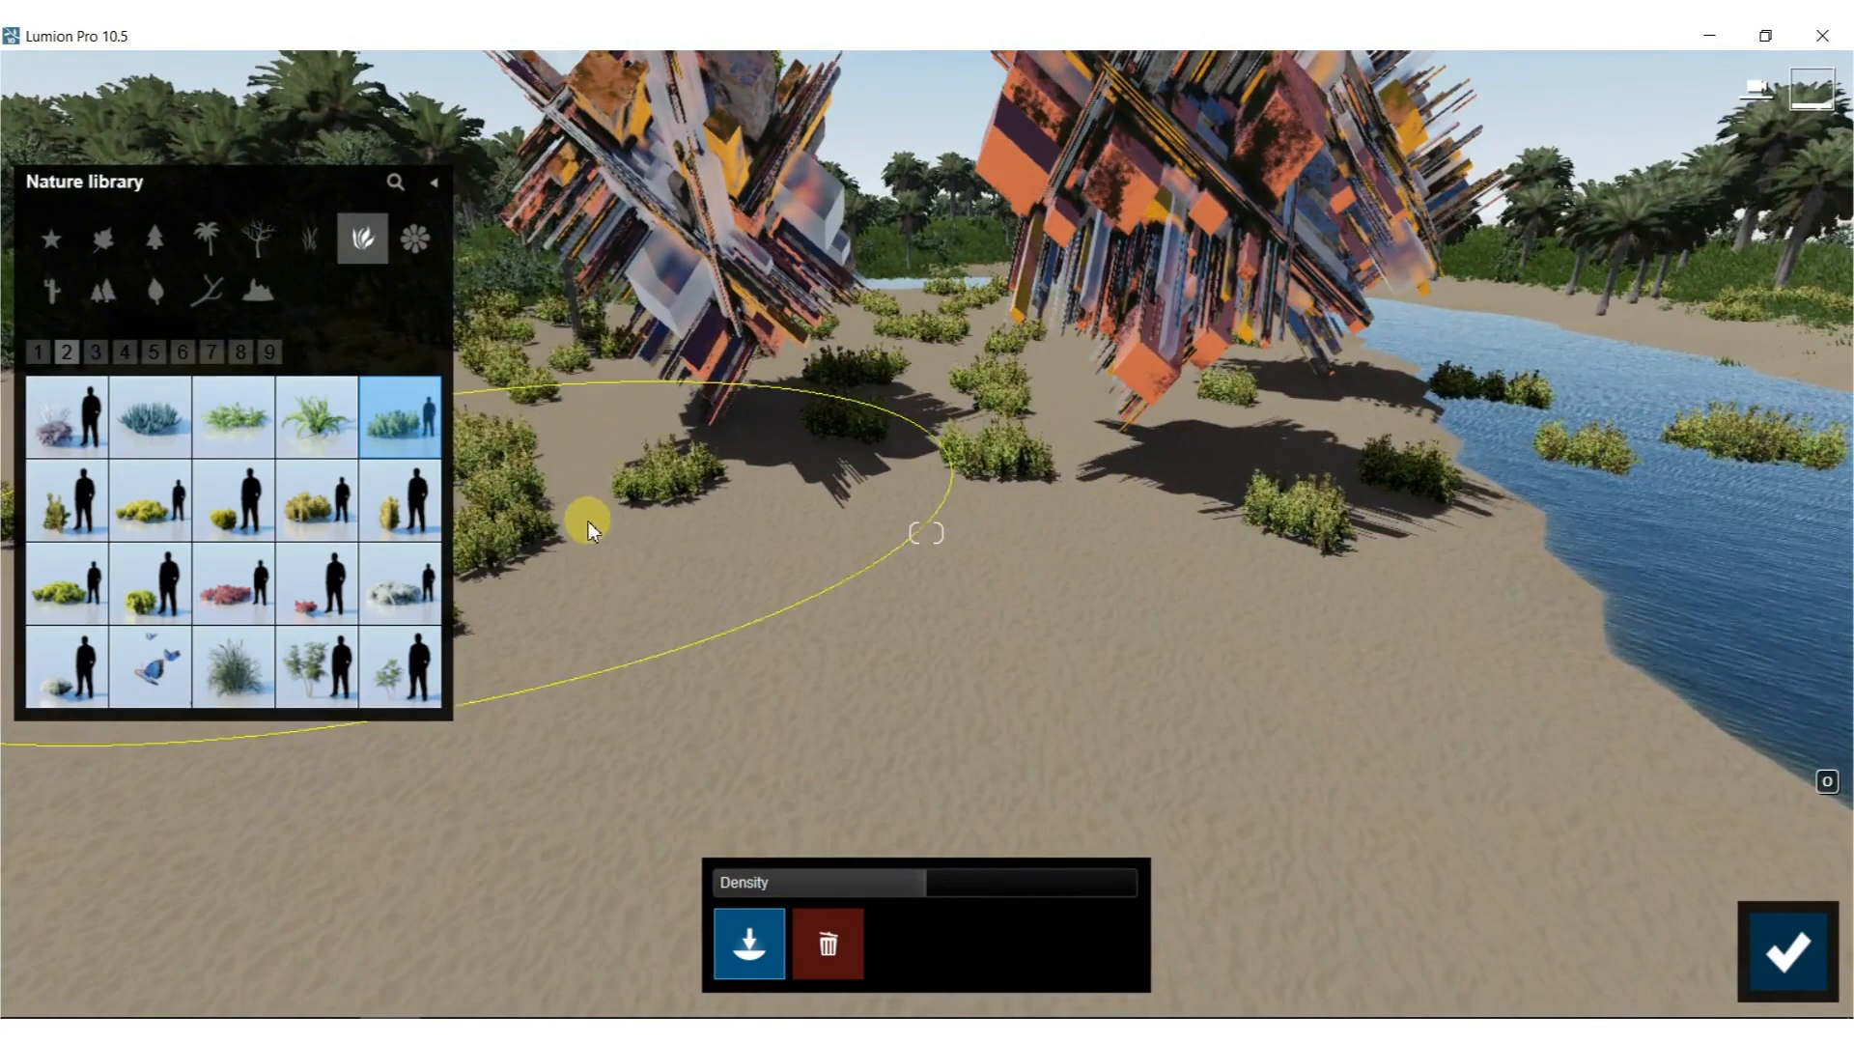
left_click(575, 647)
Paint the low bright yellow-green bush from the third row of plants around the sculptures at about 0.6 density.
left_click_drag(958, 880, 979, 896)
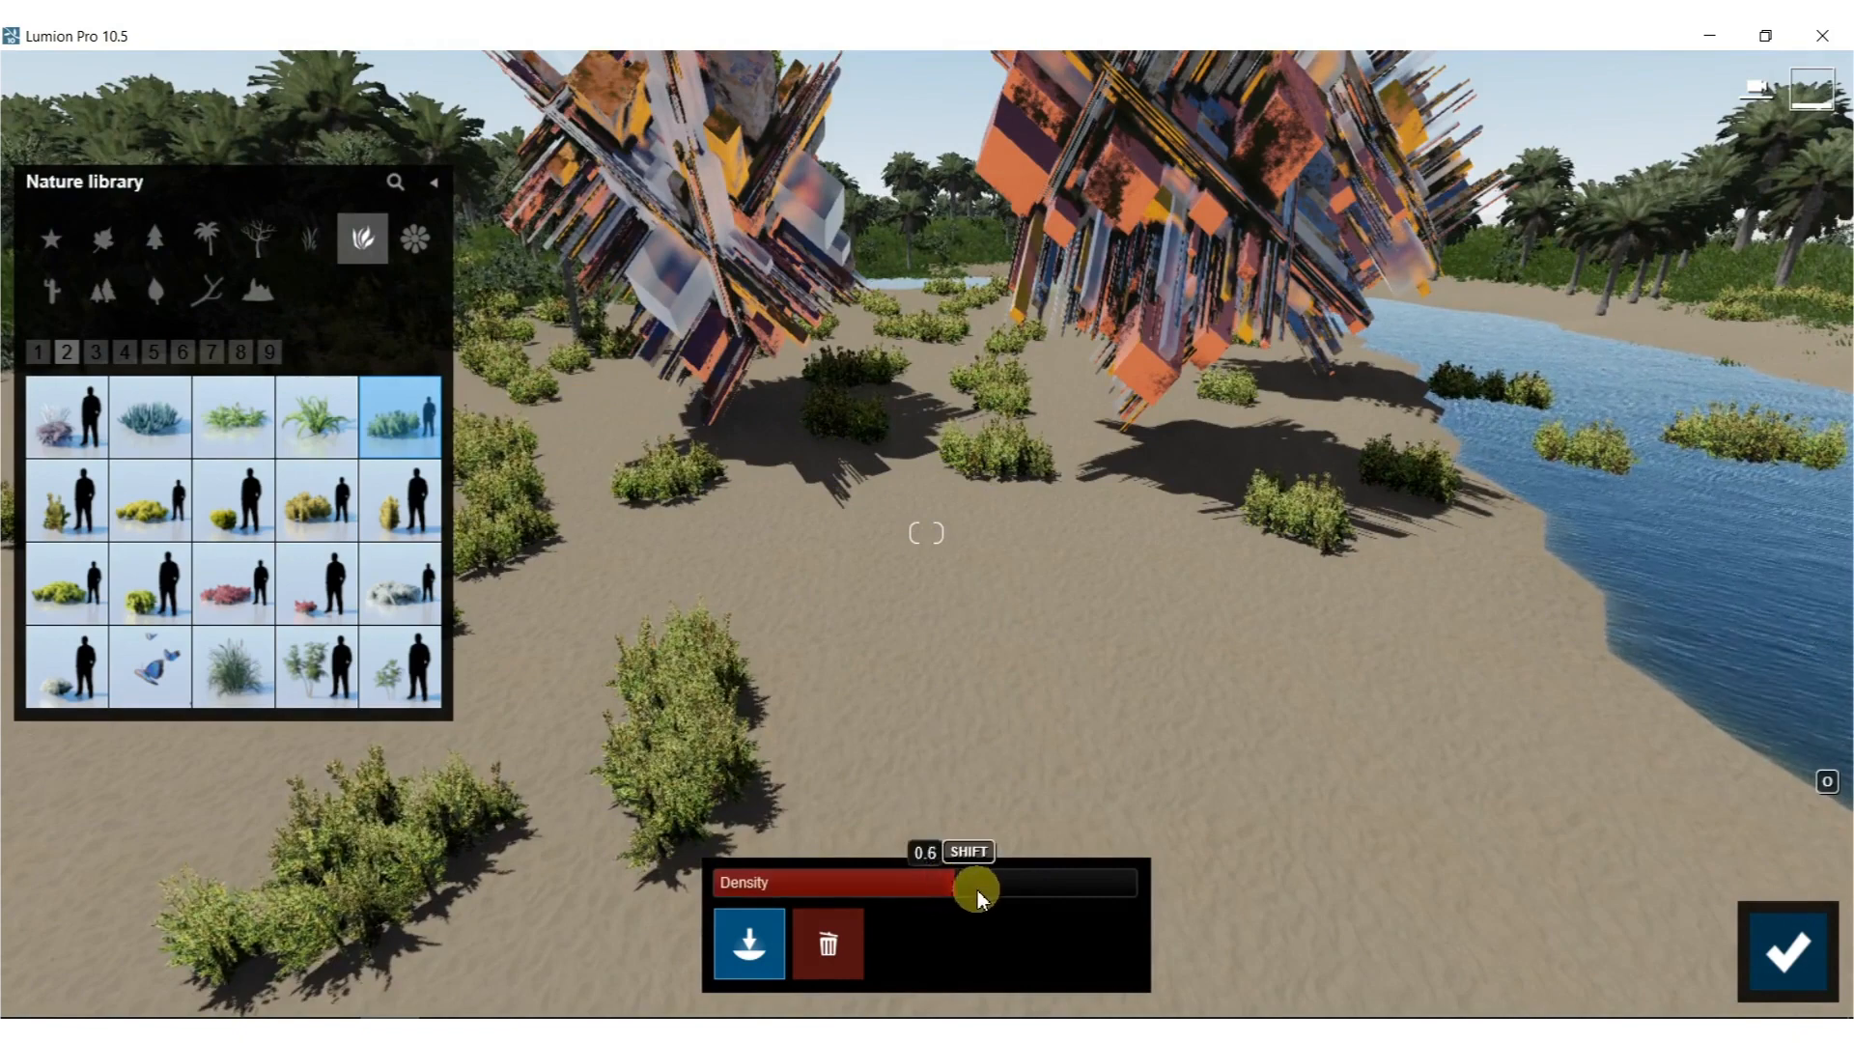
left_click(67, 582)
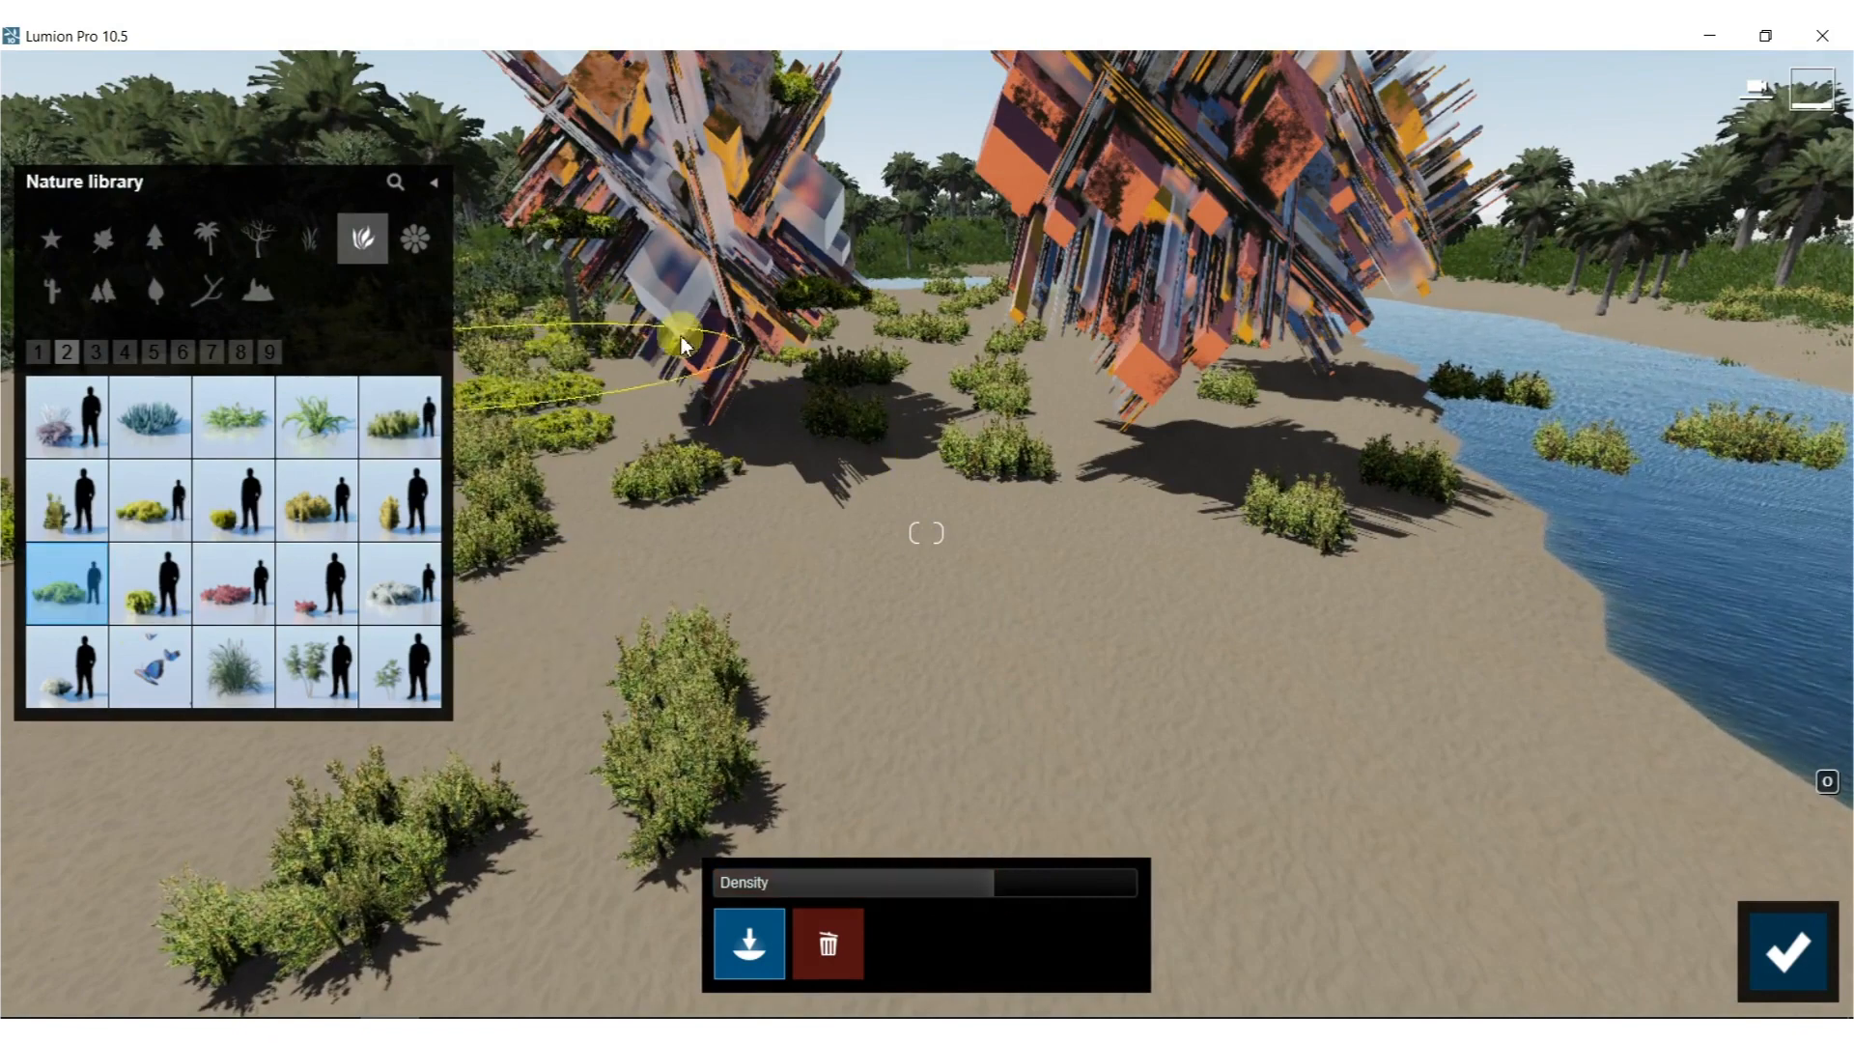
mouse_move(758, 356)
left_mouse_down()
mouse_move(826, 388)
mouse_move(786, 364)
mouse_move(597, 417)
mouse_move(531, 469)
mouse_move(577, 488)
mouse_move(502, 496)
mouse_move(1136, 426)
left_mouse_up()
right_click_drag(1118, 427, 1135, 280)
key("d")
mouse_move(927, 533)
right_mouse_down()
mouse_move(941, 580)
mouse_move(895, 549)
right_mouse_up()
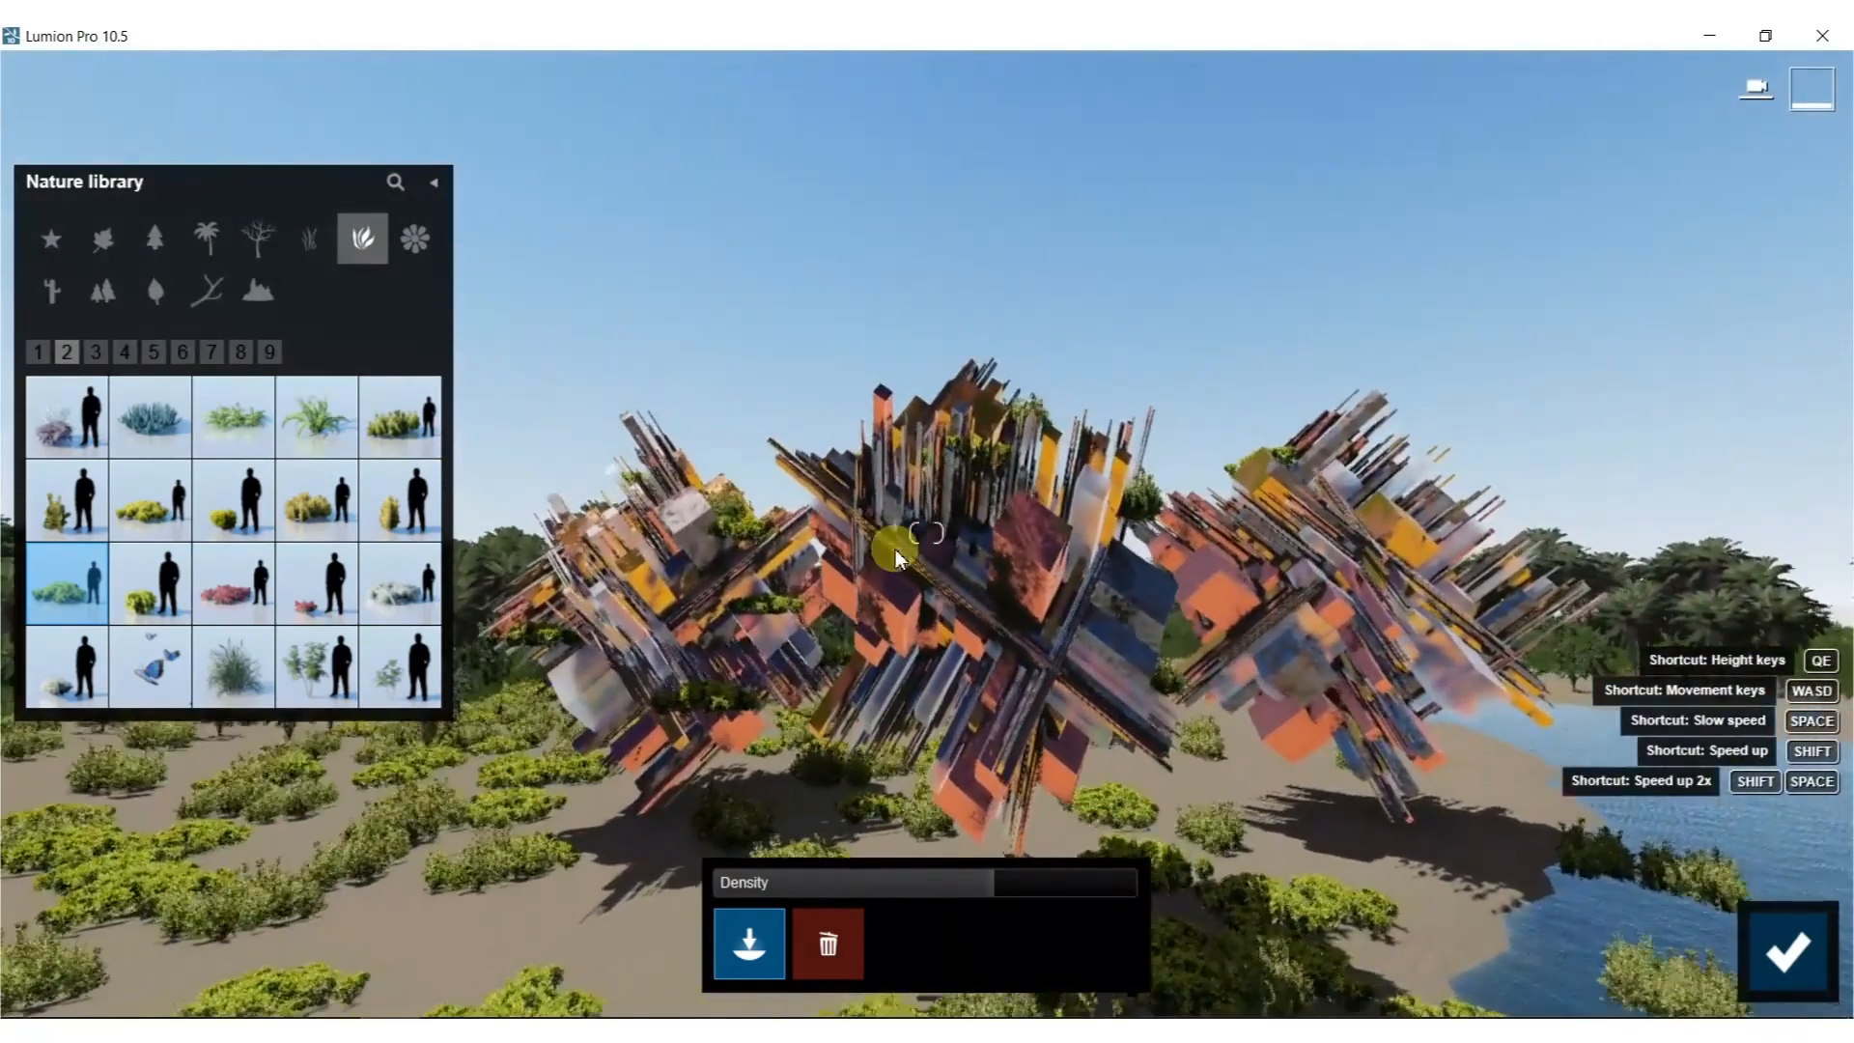
Add the wispy grass-like plant and the low yellow shrub from the second row over the sand beside and behind the sculptures.
left_click(222, 682)
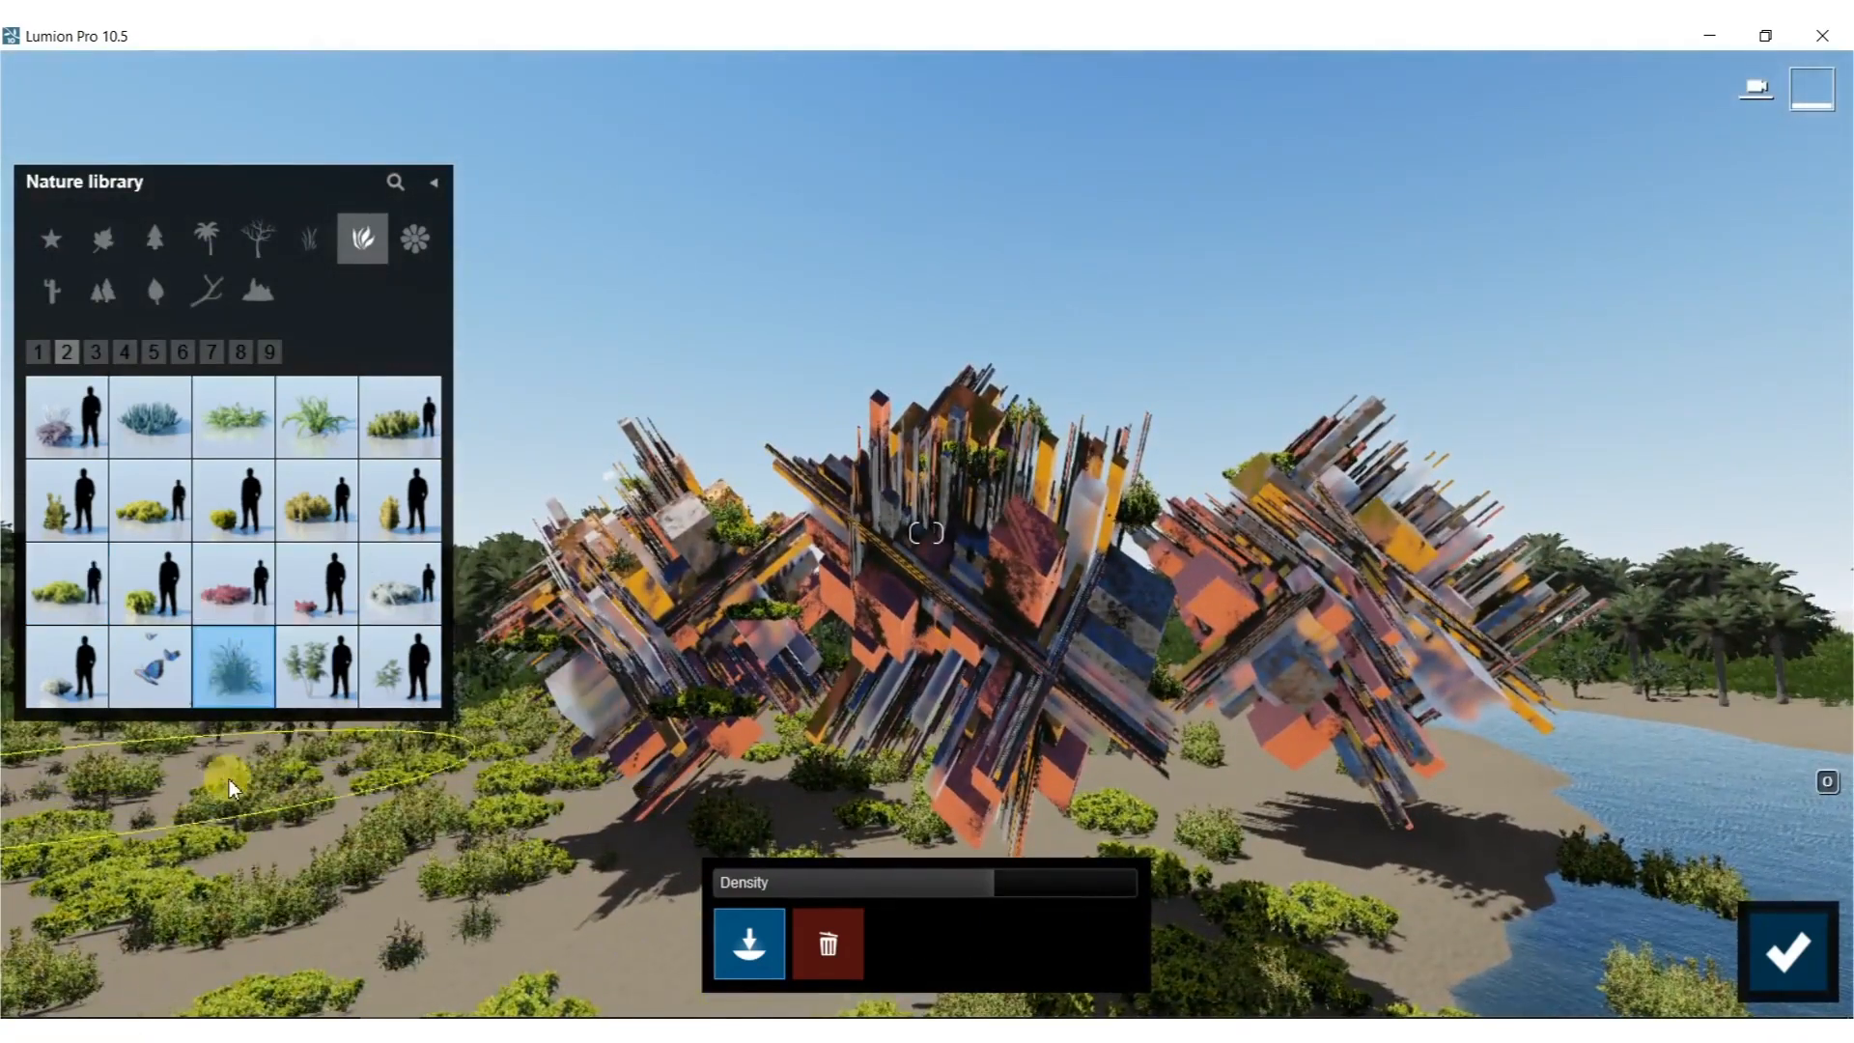
left_click(153, 517)
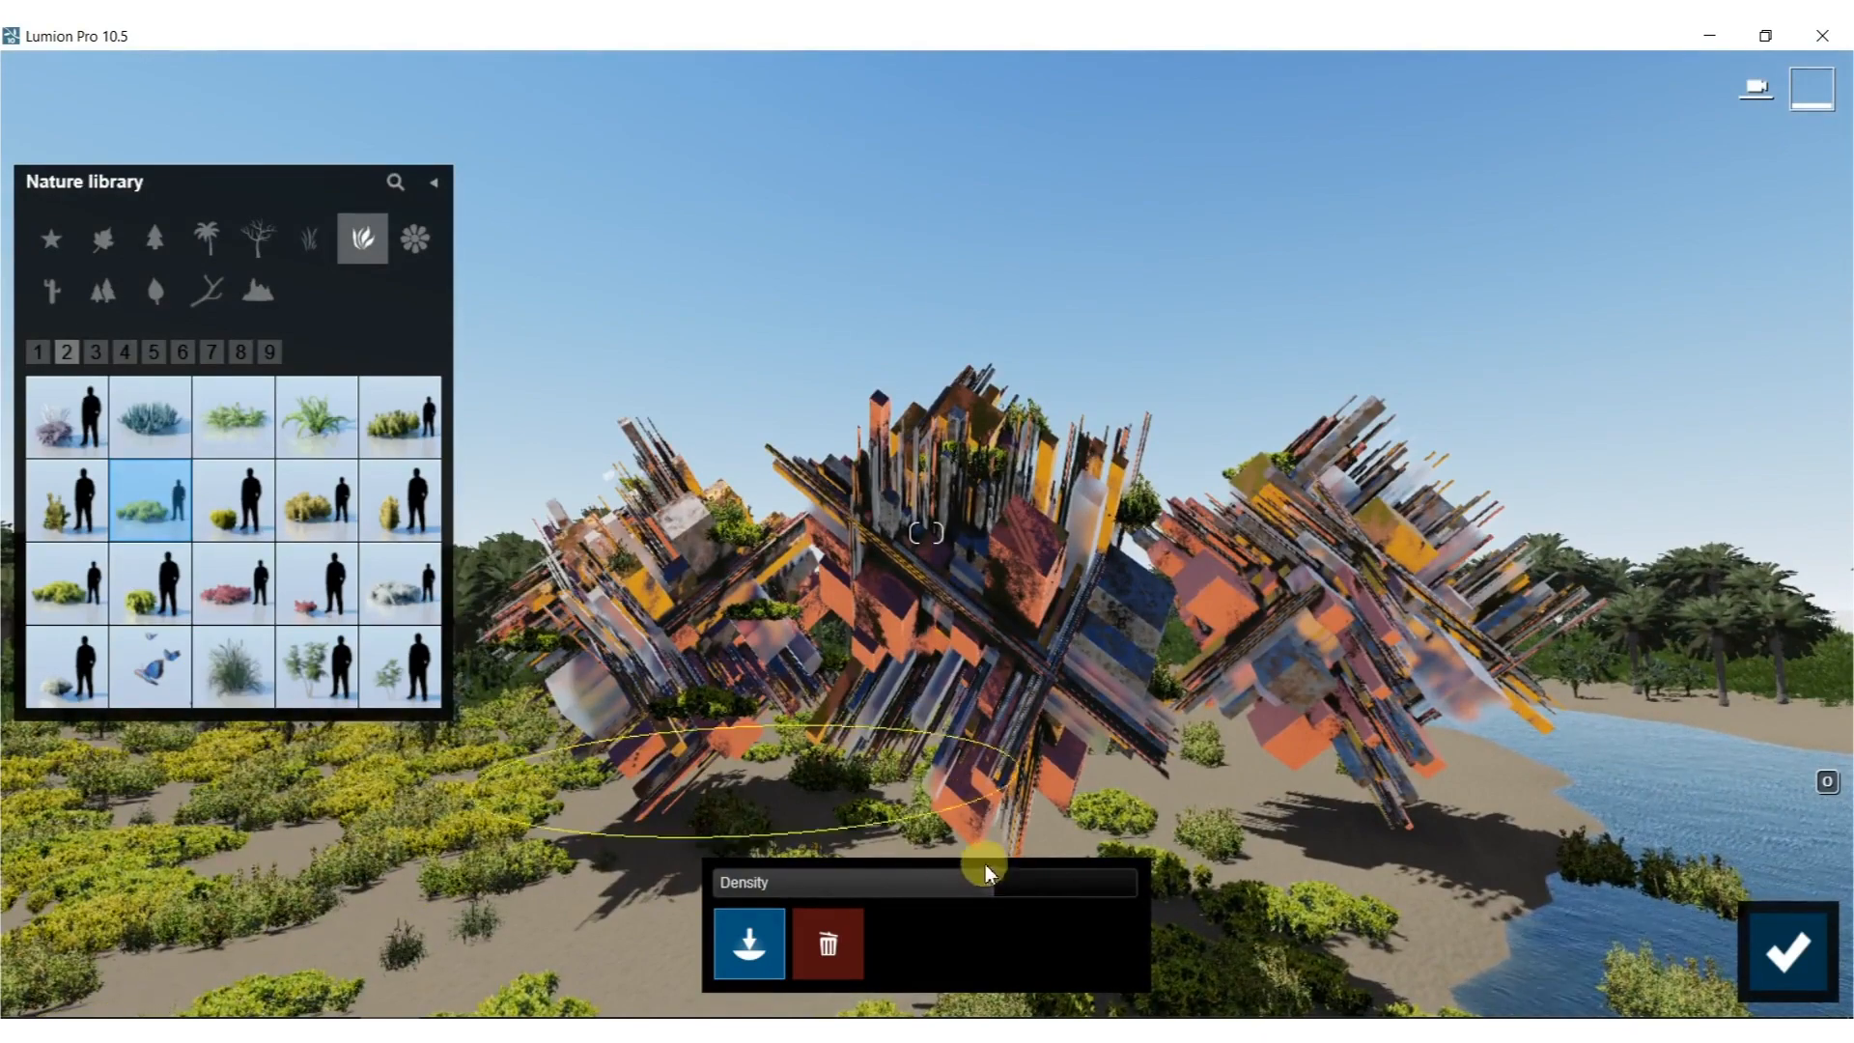
mouse_move(1190, 842)
right_mouse_down()
mouse_move(1178, 908)
mouse_move(1120, 984)
mouse_move(1071, 946)
mouse_move(1509, 560)
right_mouse_up()
key("d")
mouse_move(1238, 340)
left_mouse_down()
mouse_move(1273, 324)
mouse_move(1202, 295)
mouse_move(1189, 263)
left_mouse_up()
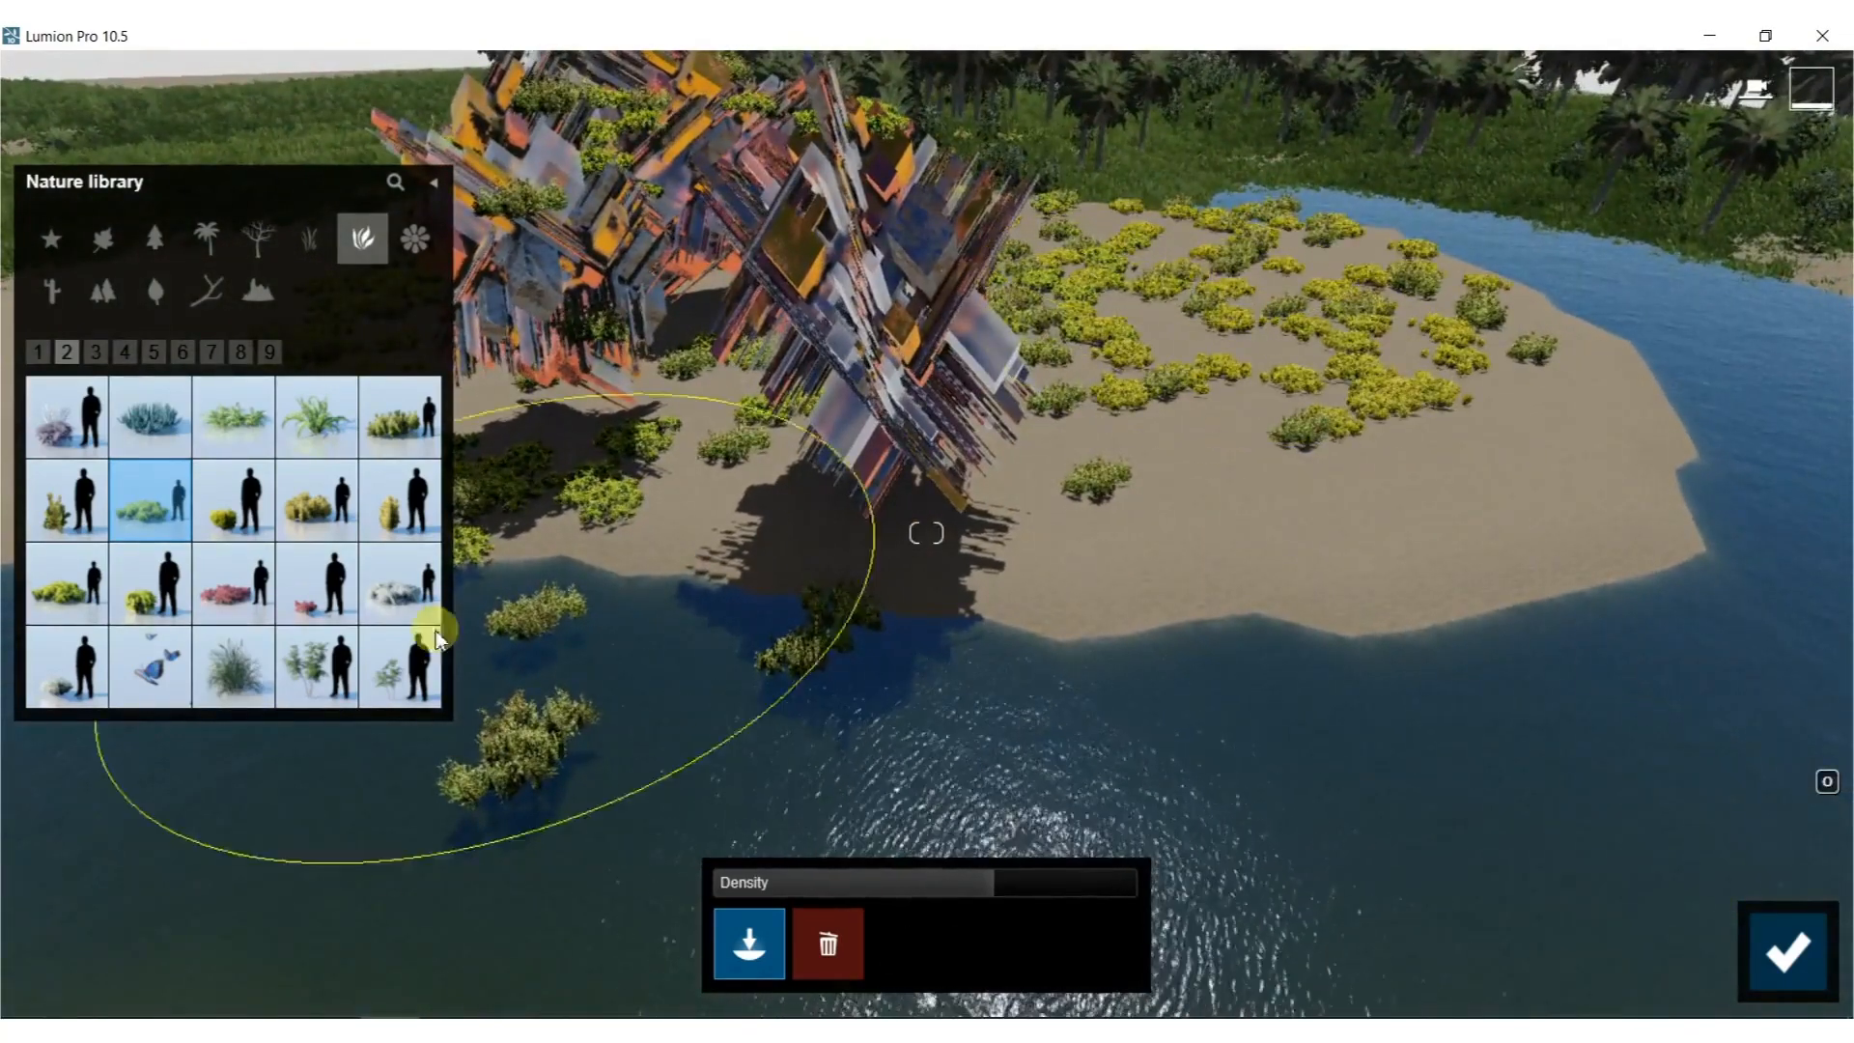
Choose the wide dark green bush from the first page of plants and paint it at about 0.4 density along the grass edge behind the sculptures.
left_click(95, 354)
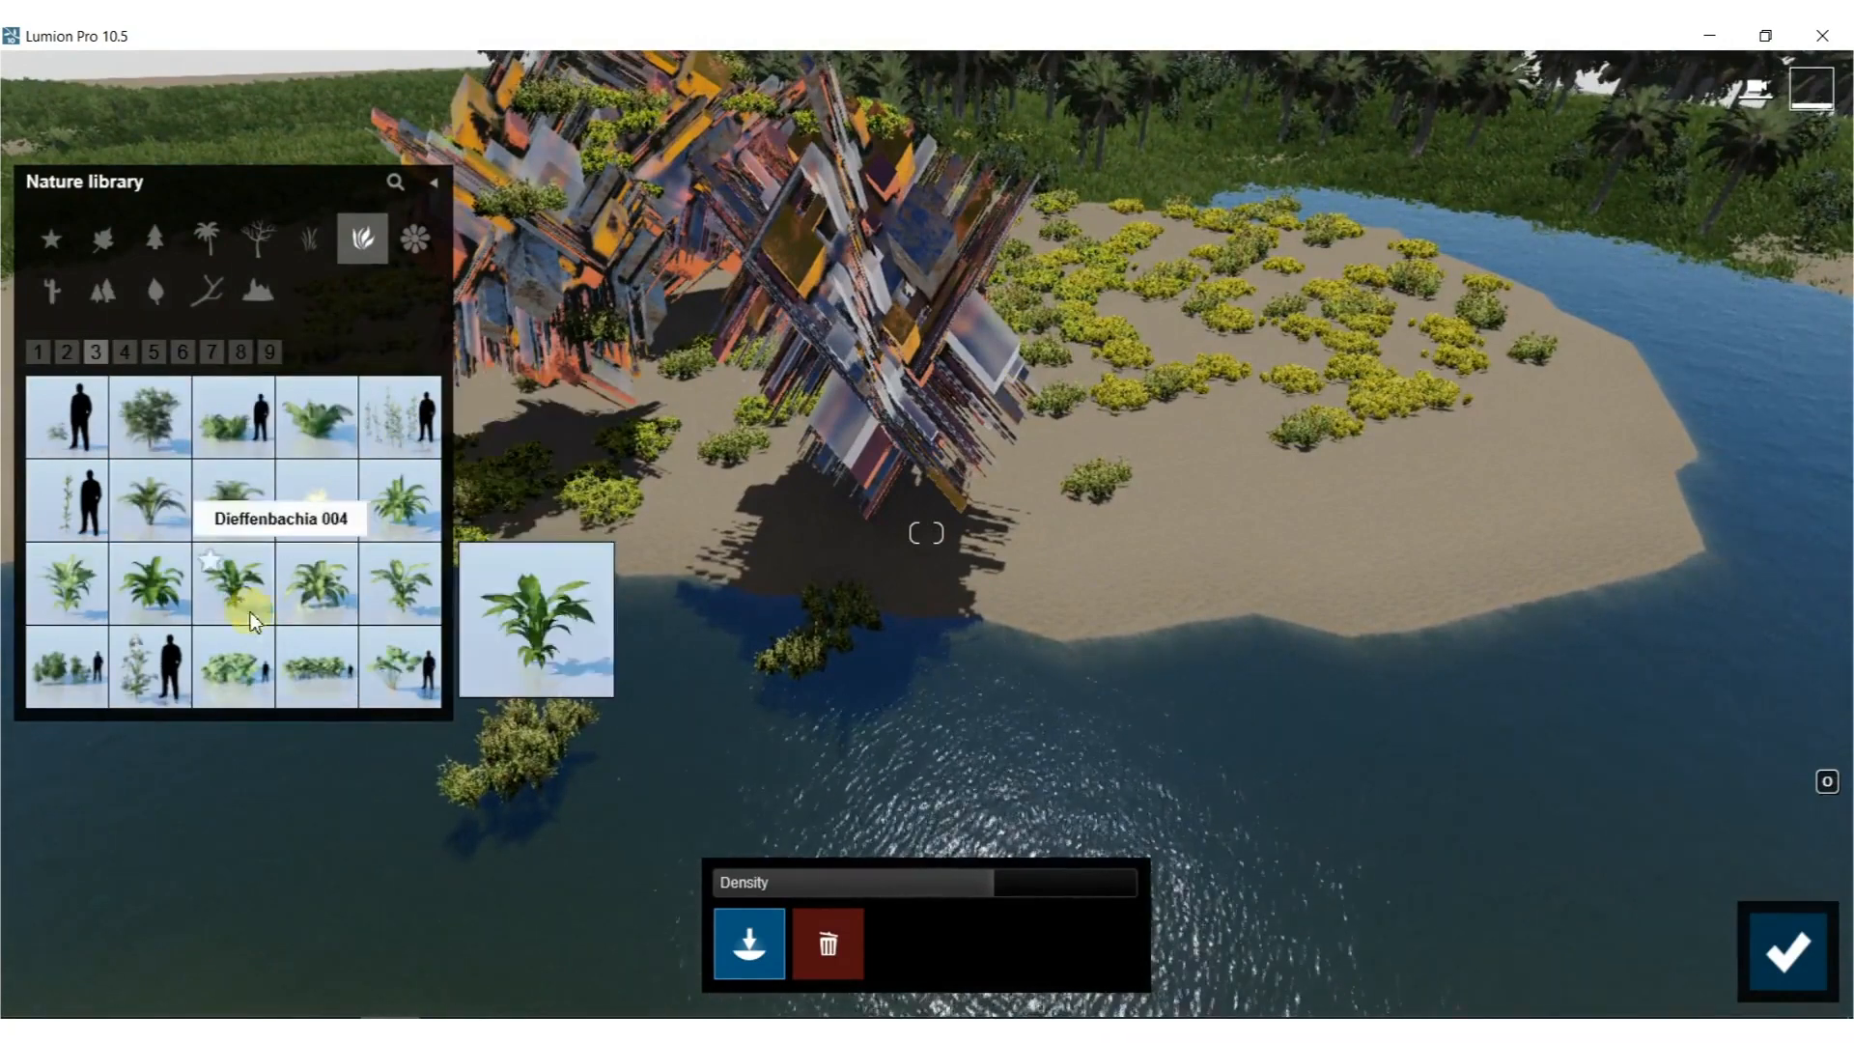
left_click(123, 352)
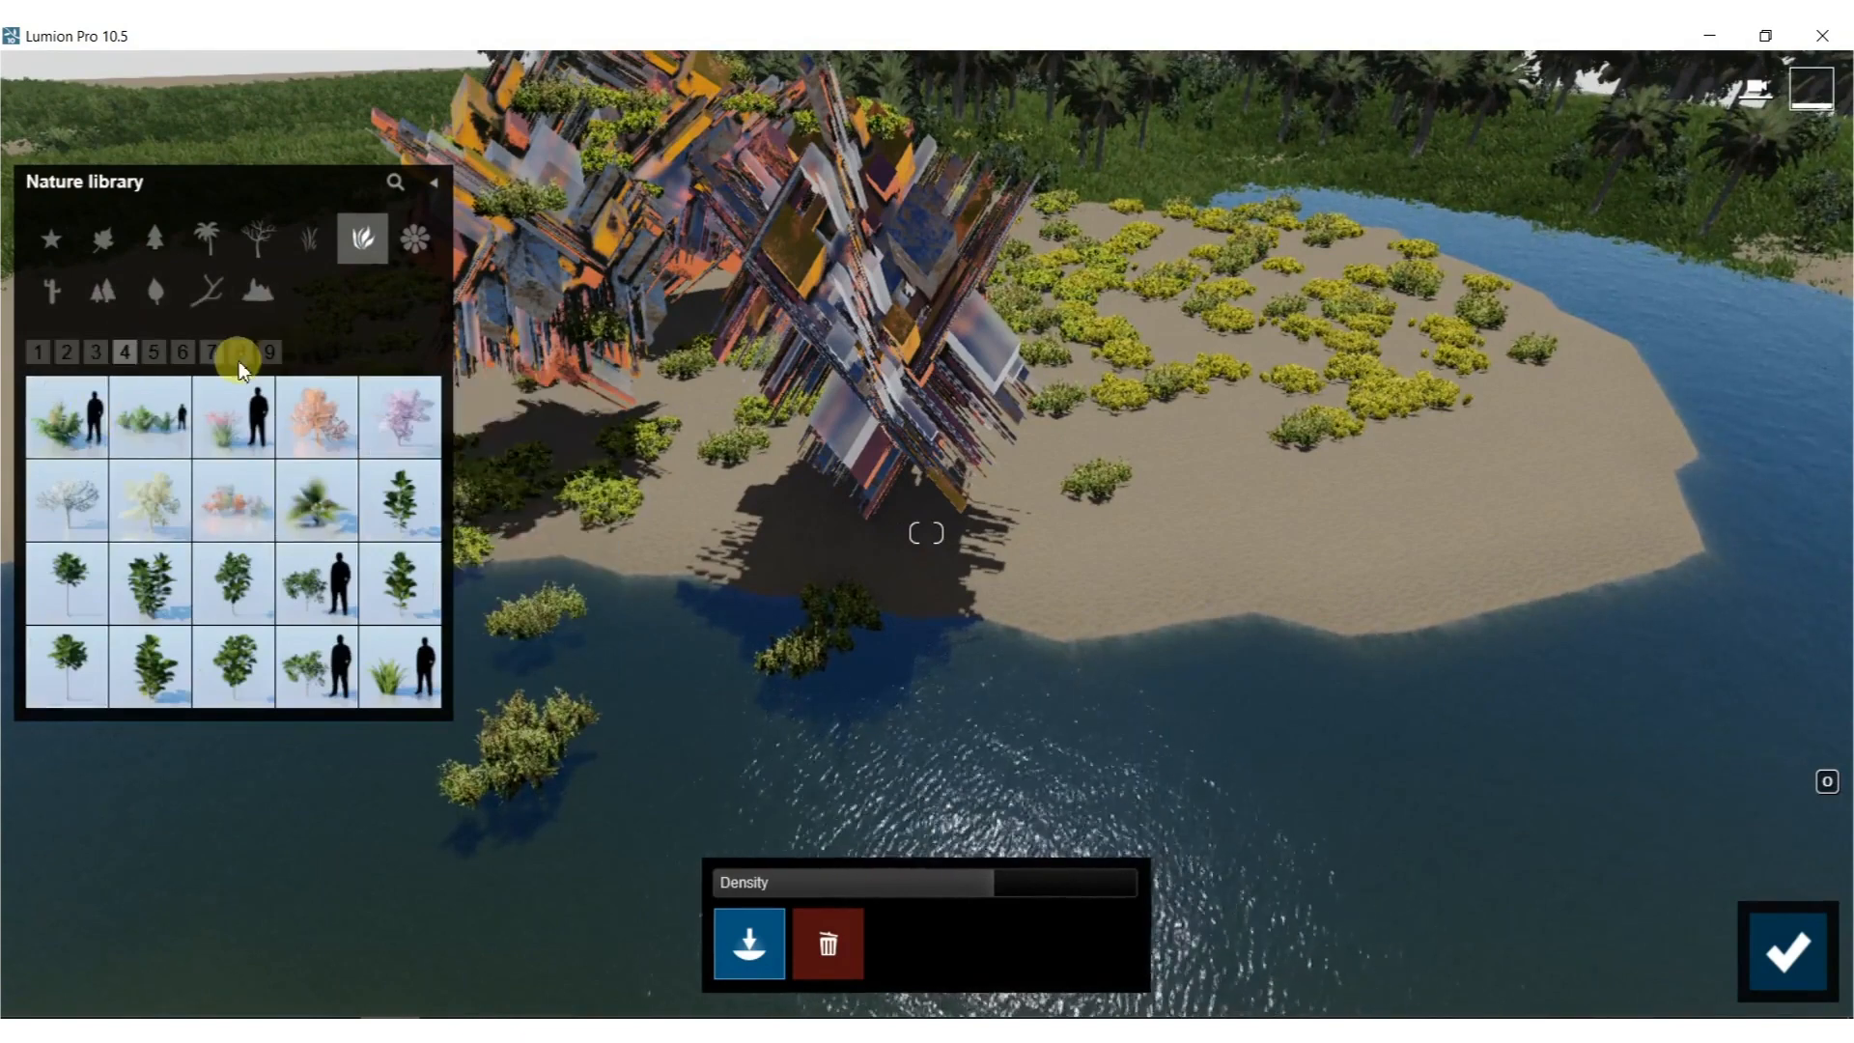
left_click(150, 351)
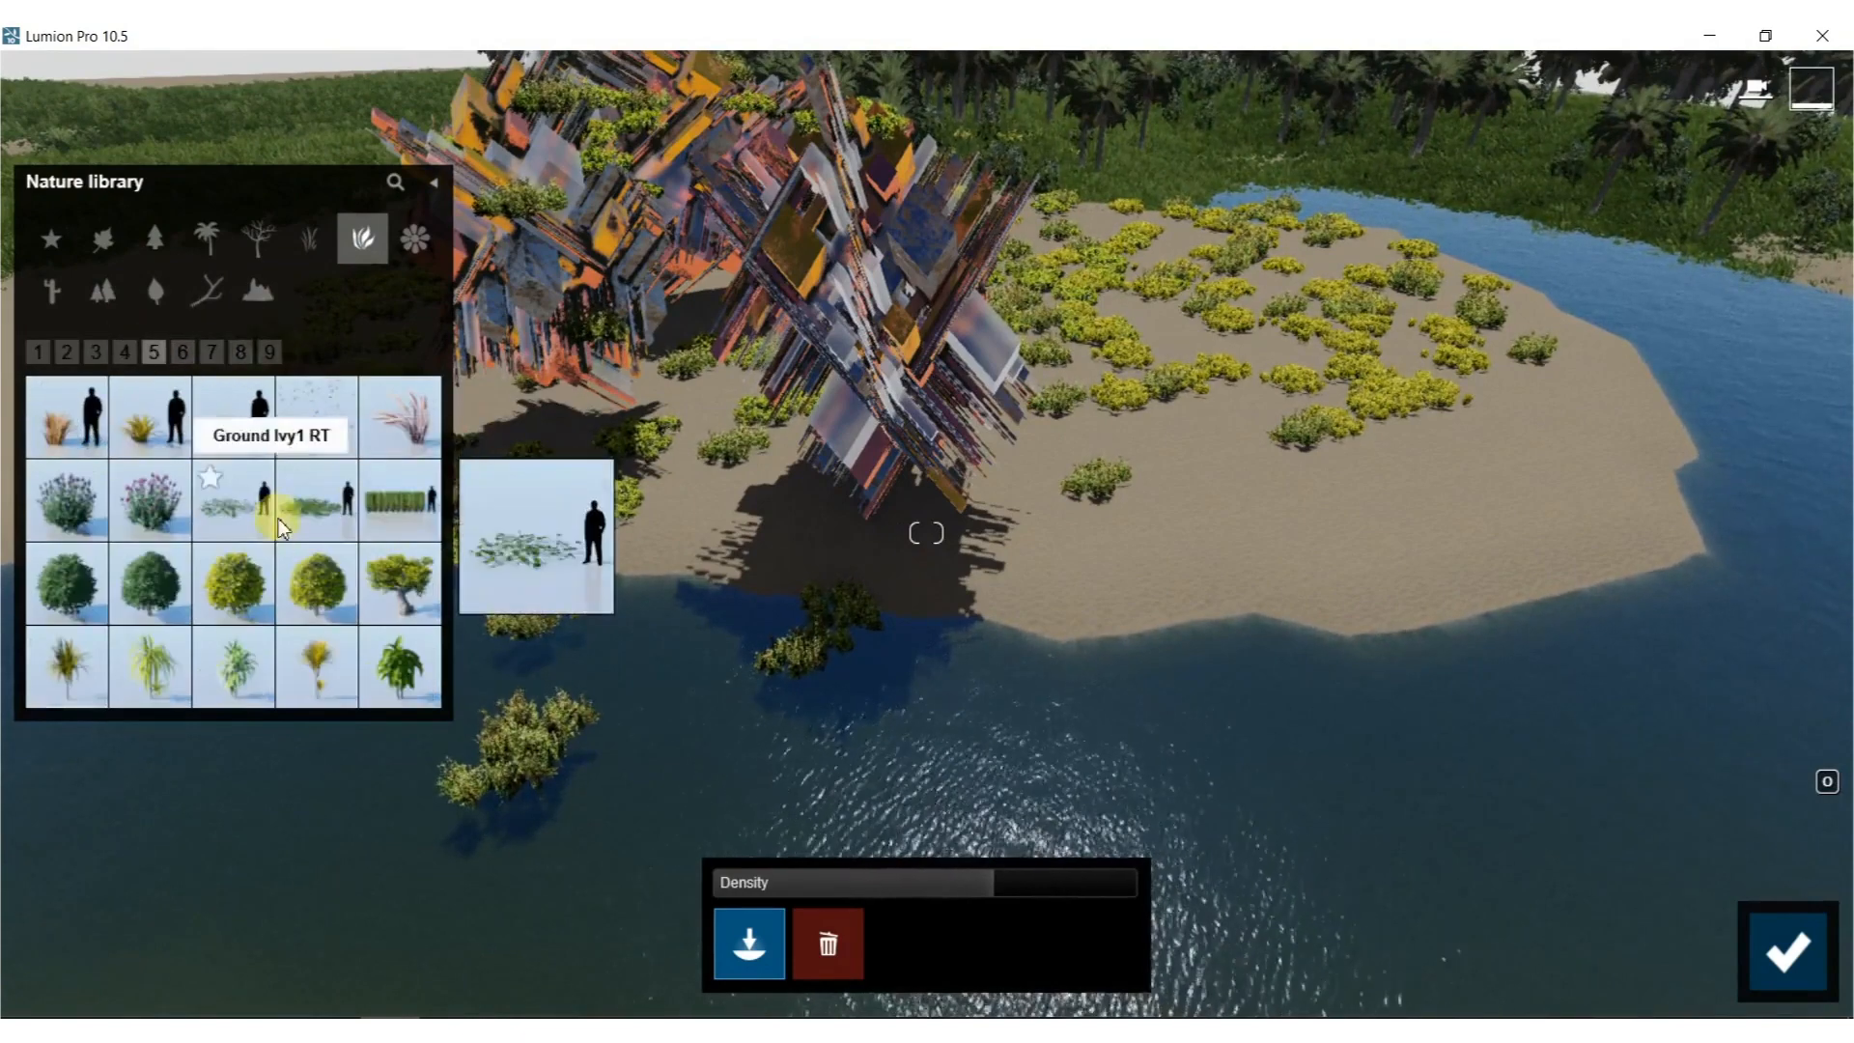
left_click(40, 353)
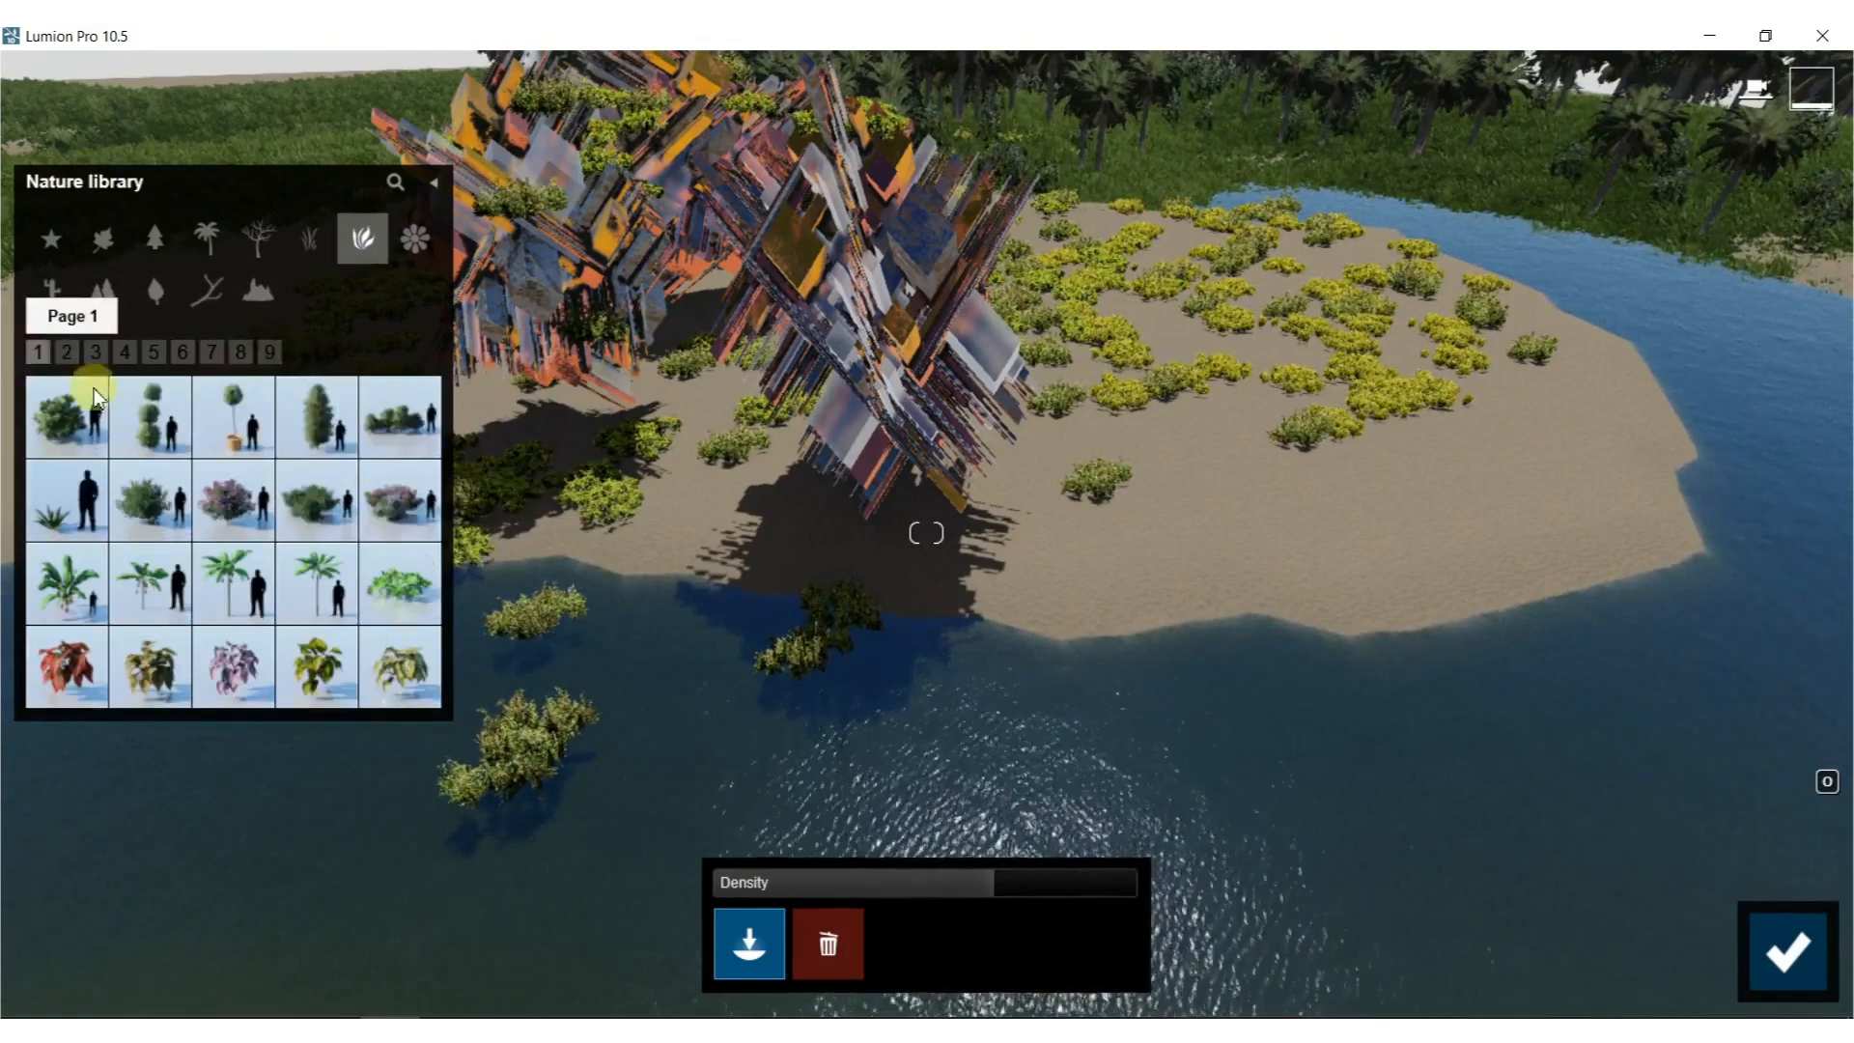
left_click(424, 417)
left_click_drag(897, 890, 877, 886)
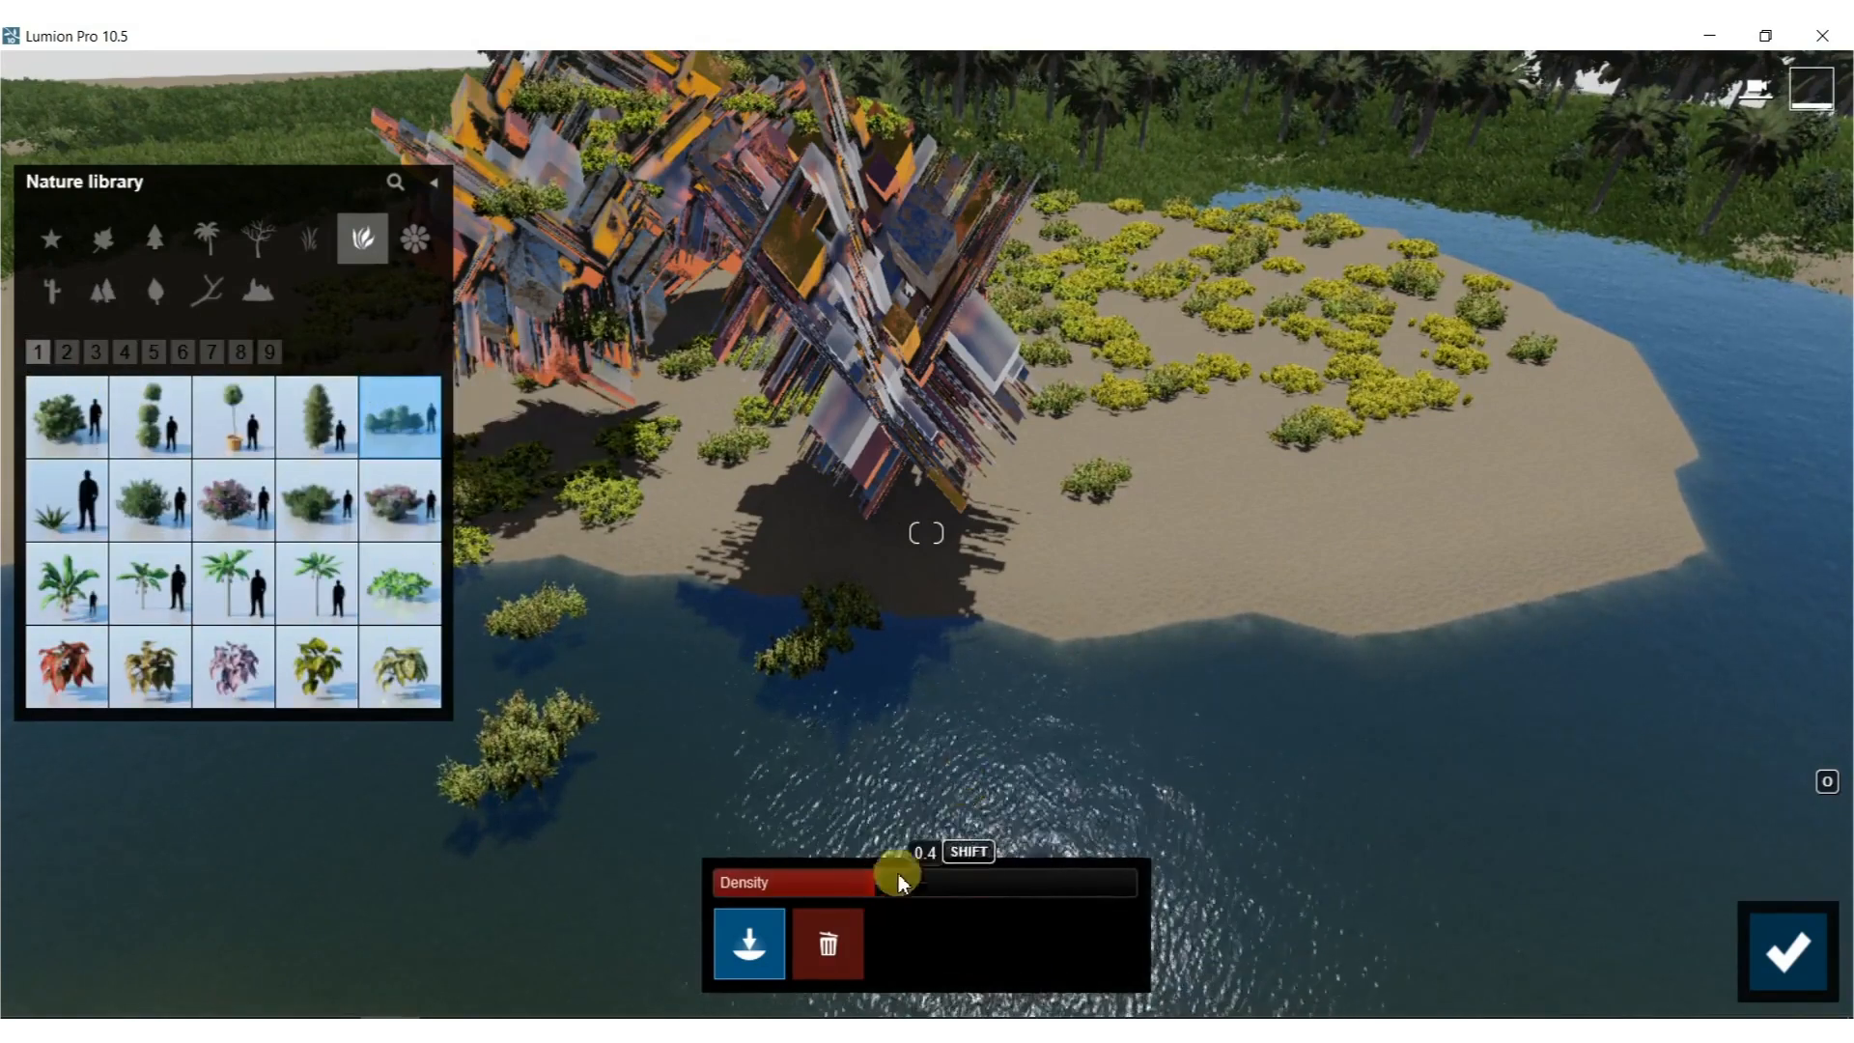
left_click(1245, 334)
mouse_move(1271, 269)
left_mouse_down()
mouse_move(1201, 223)
mouse_move(1187, 157)
mouse_move(1342, 145)
mouse_move(1689, 180)
mouse_move(1676, 191)
left_mouse_up()
right_click_drag(1347, 222, 1307, 280)
key("w")
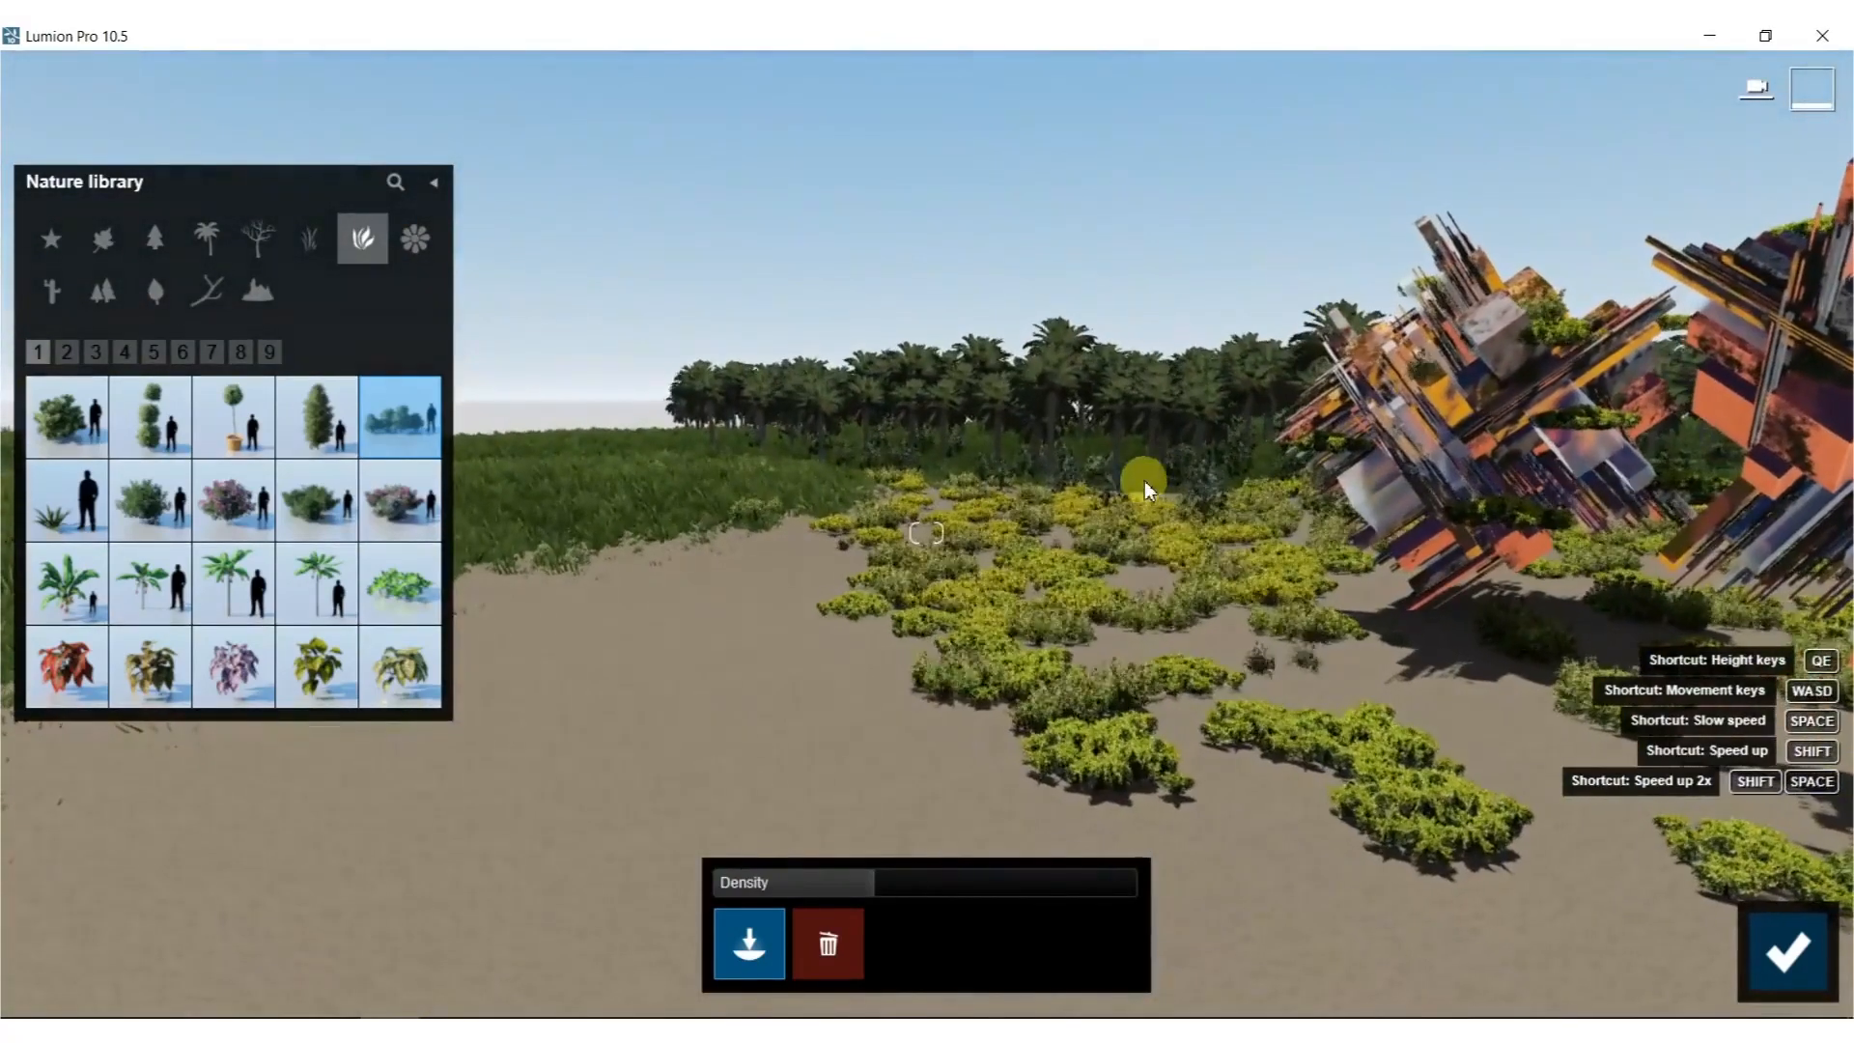
left_click_drag(1035, 529, 856, 496)
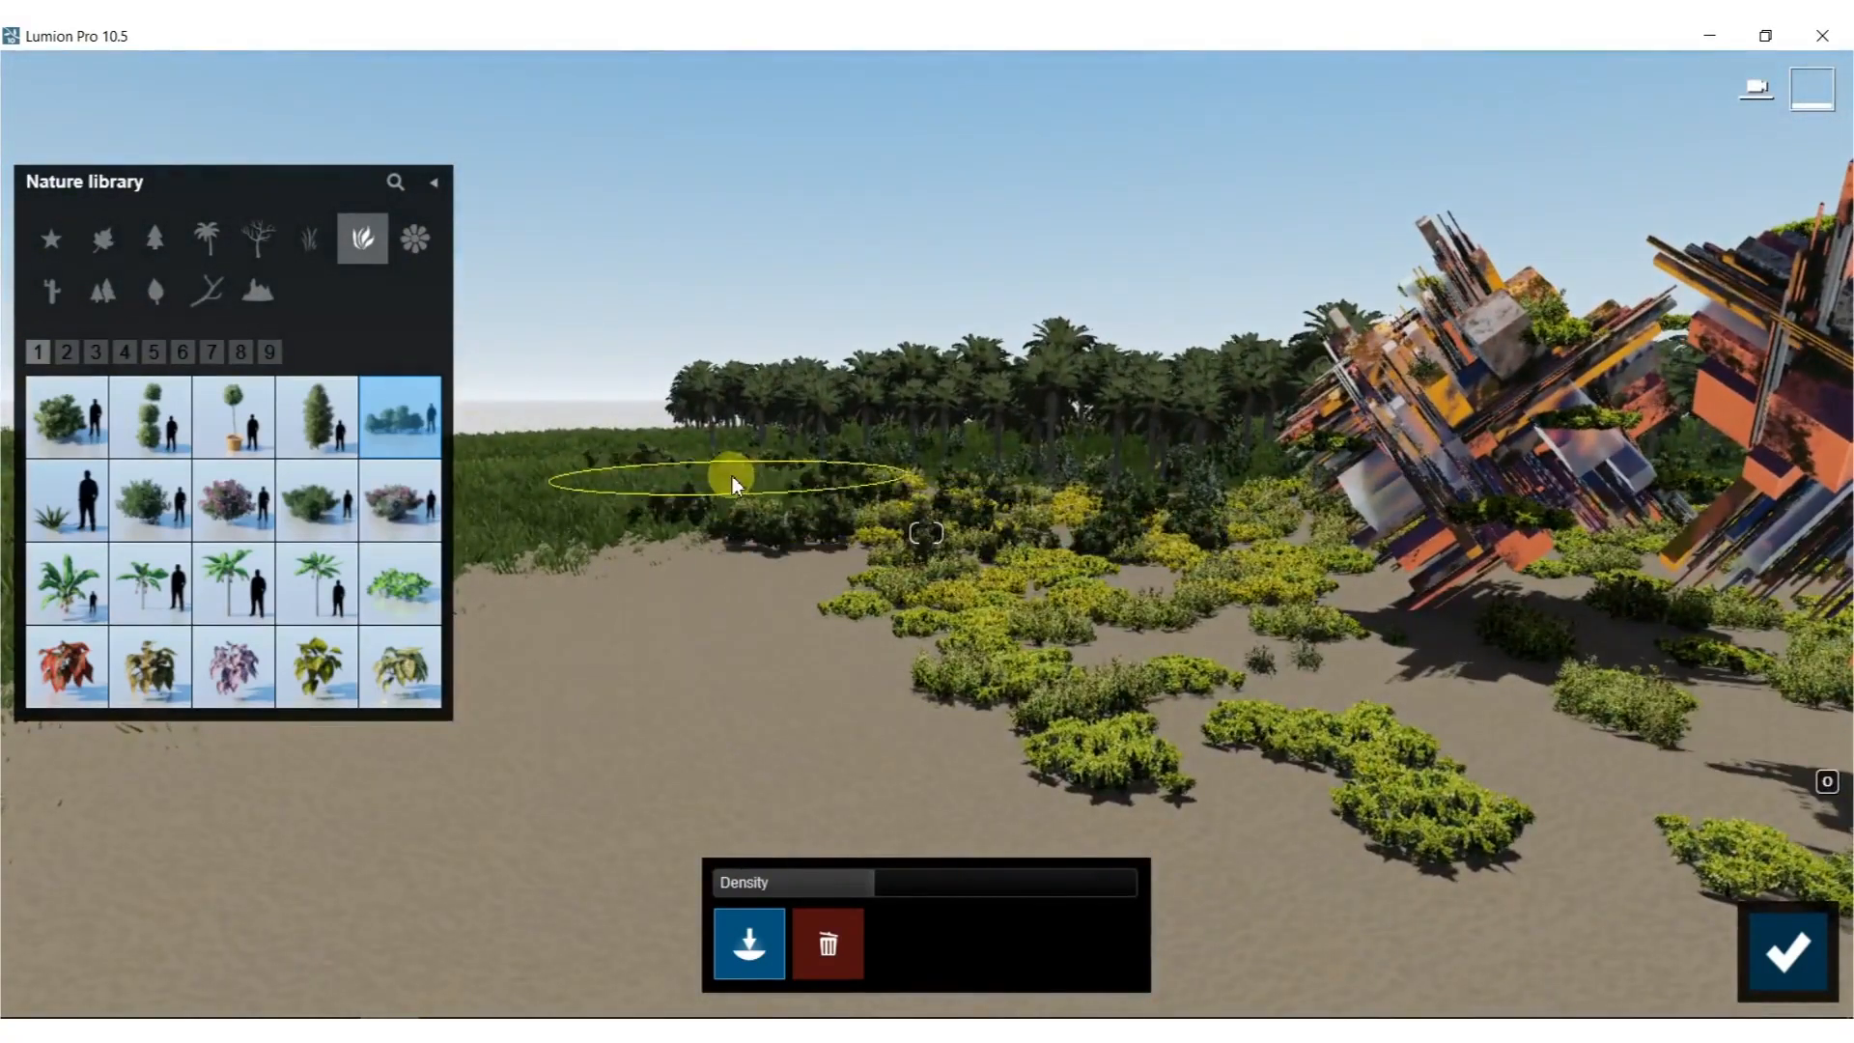
Try to remove the shrubs standing in the river with the mass-placement eraser, then with a box selection in Delete mode.
left_click(824, 960)
mouse_move(1132, 309)
right_mouse_down()
mouse_move(1247, 373)
mouse_move(1171, 290)
right_mouse_up()
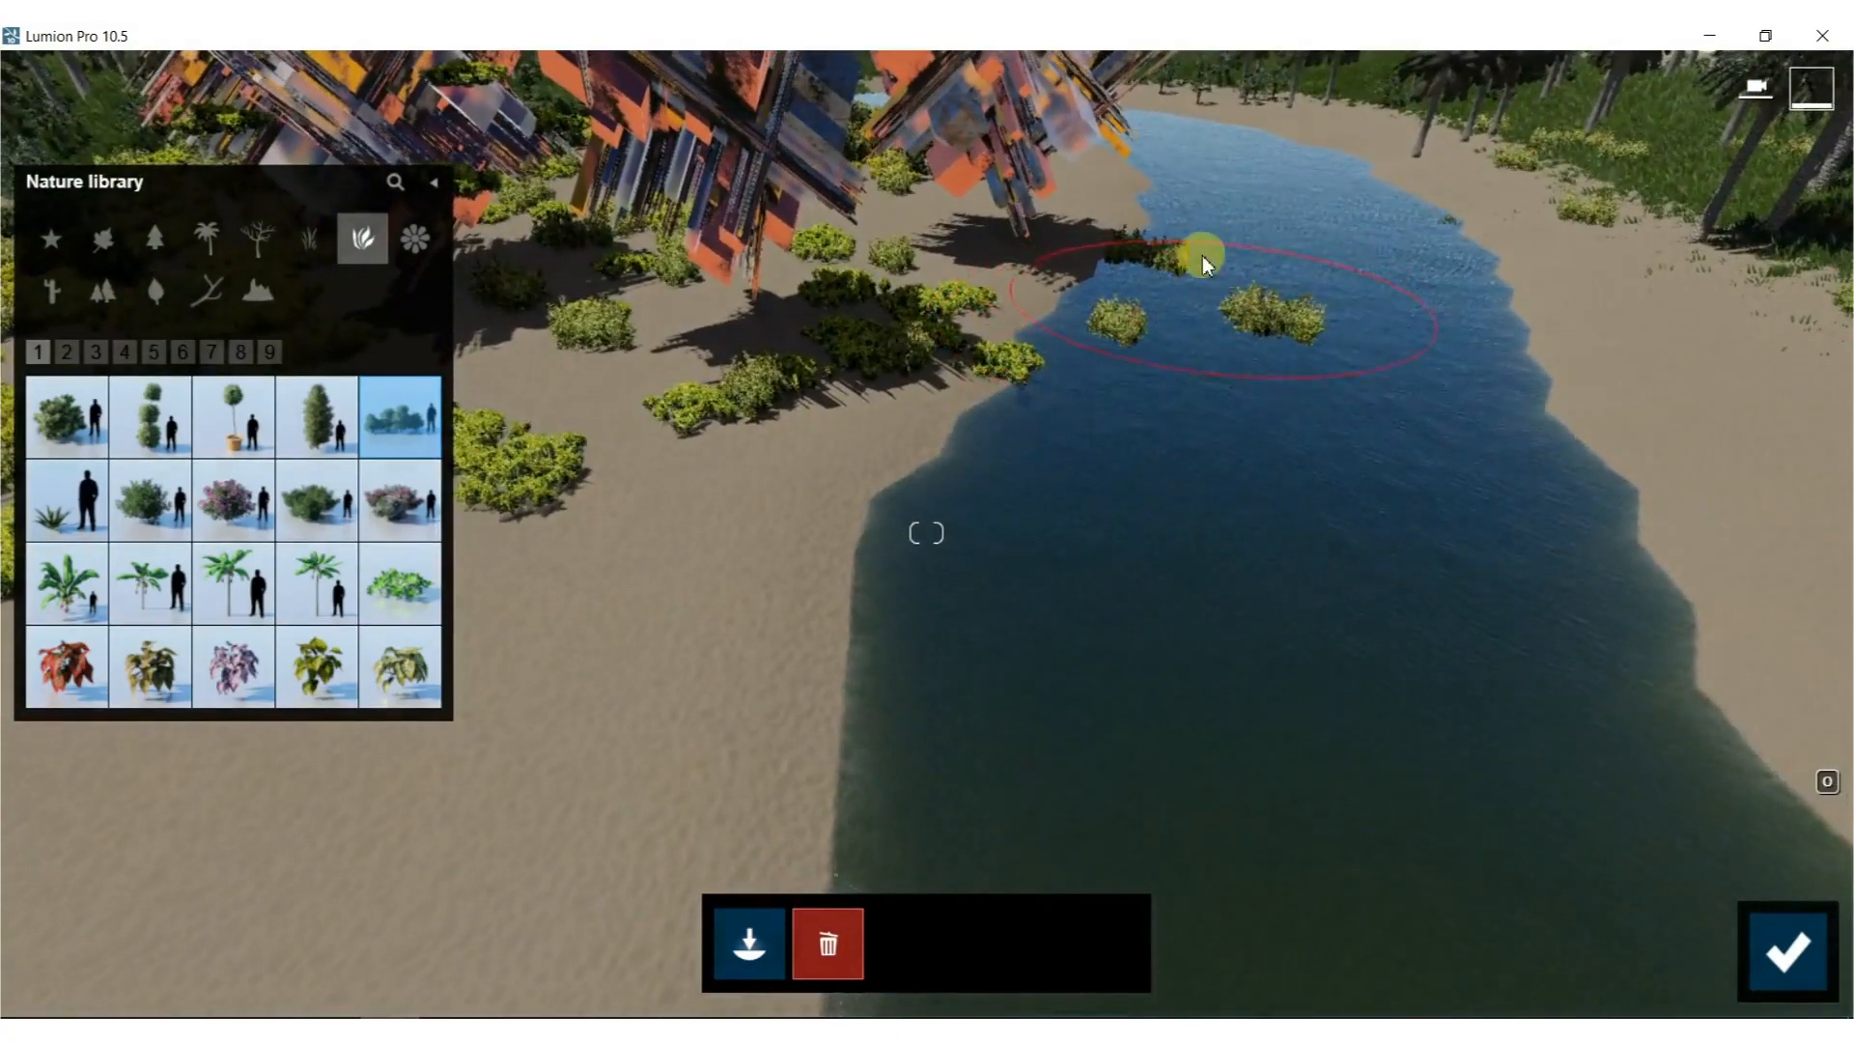
key("d")
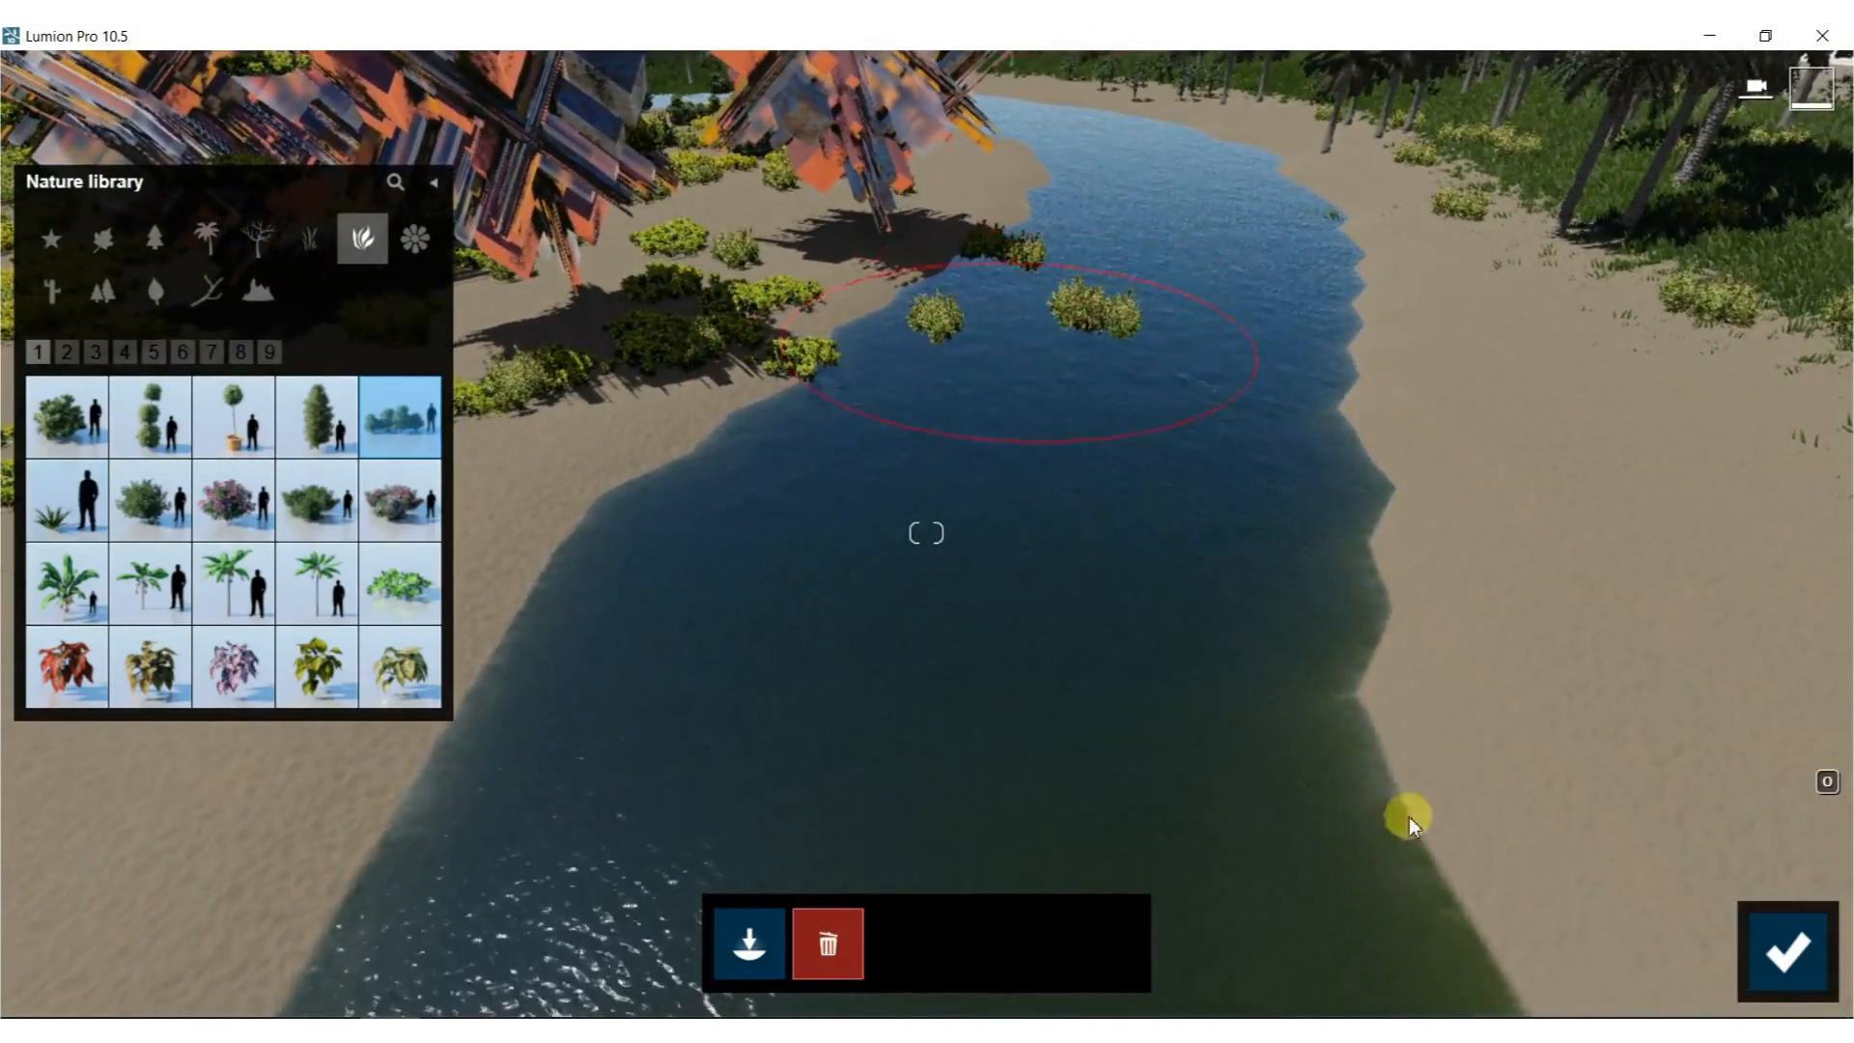
left_click(1786, 946)
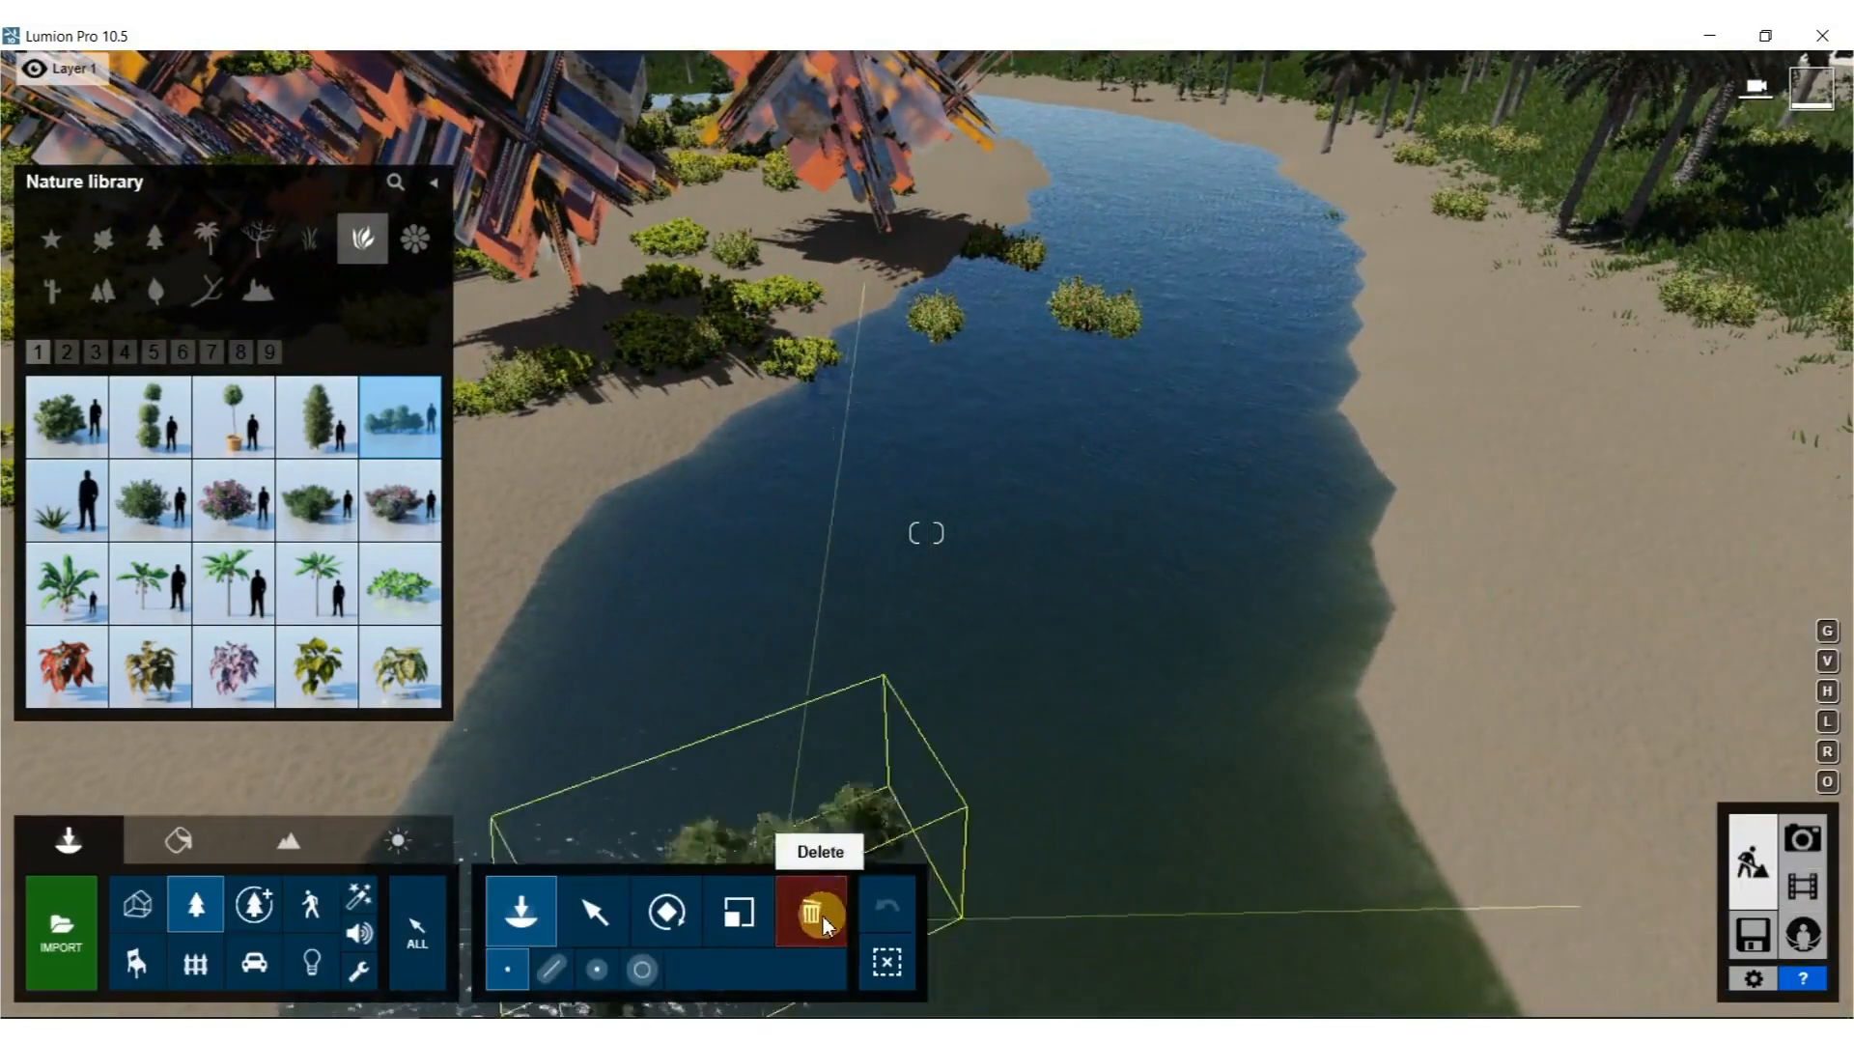
left_click(1100, 326)
left_click_drag(1175, 430, 900, 246, "ctrl")
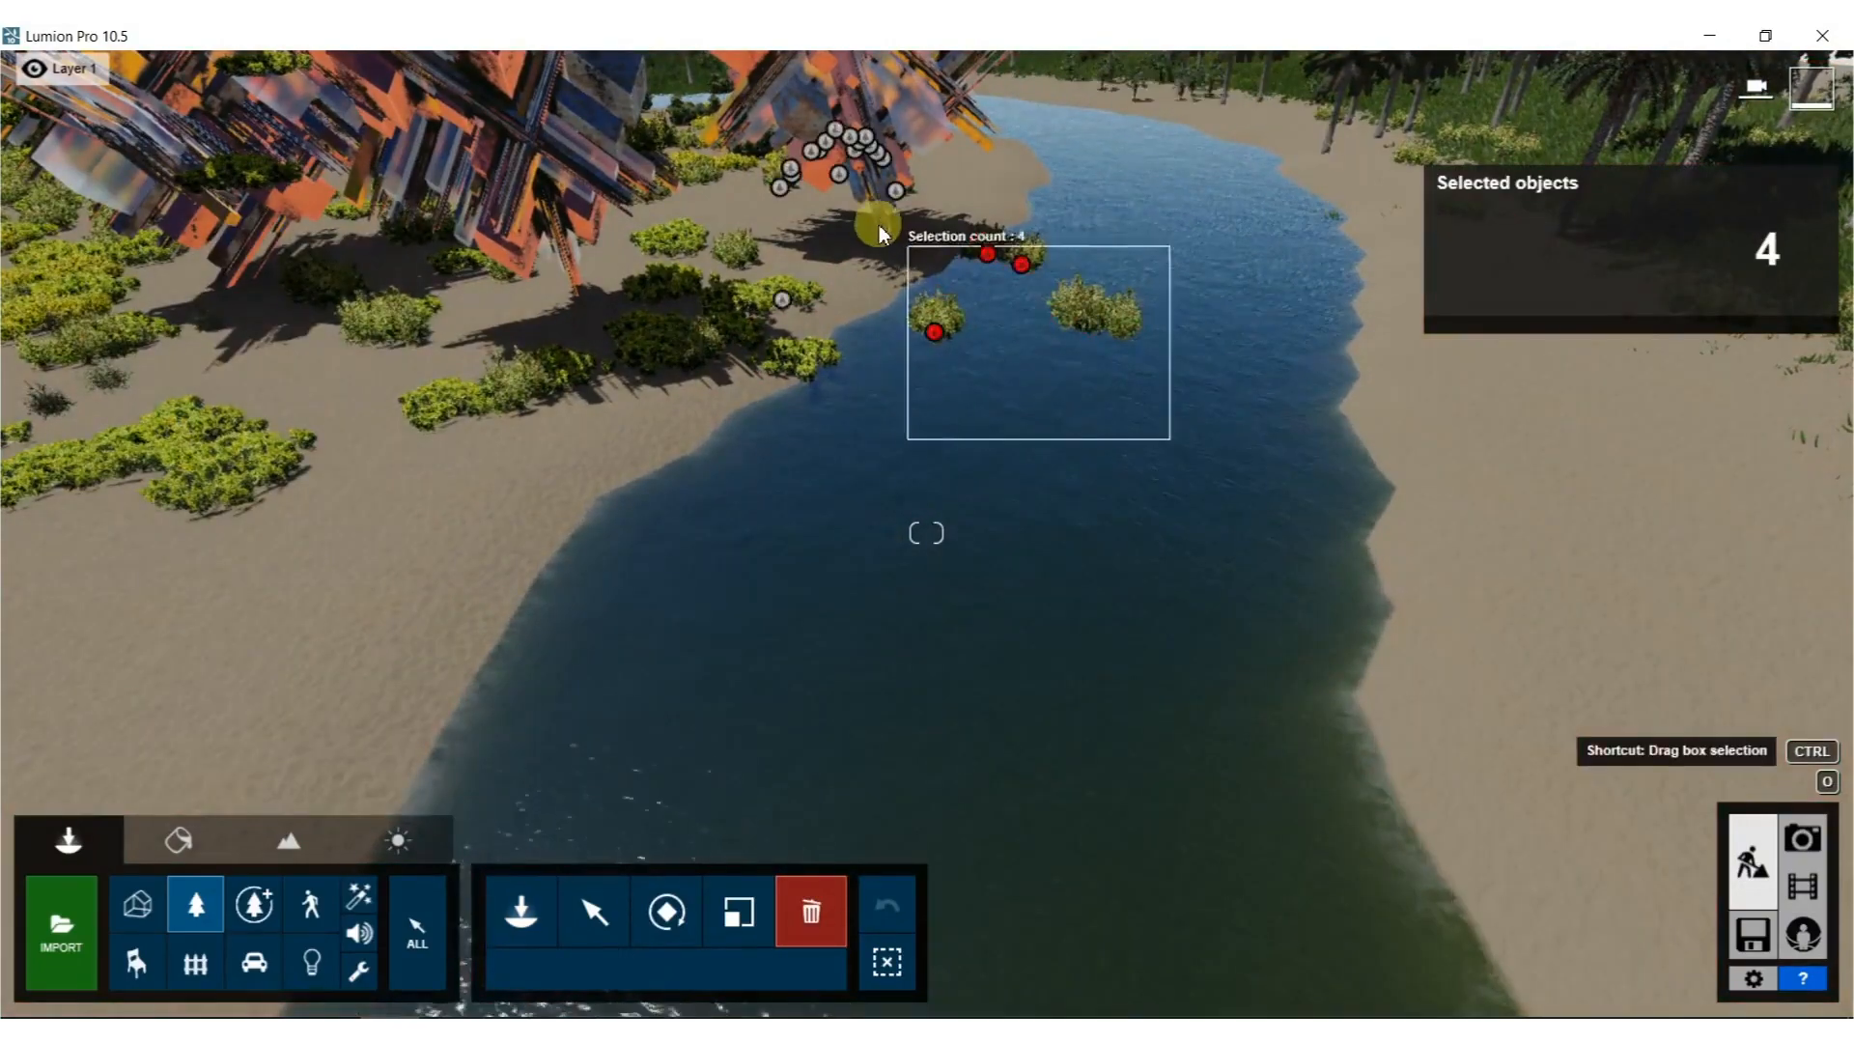
Box-select the shrubs sitting on top of the three sculptures from the river side and delete them.
right_click_drag(999, 628, 972, 464)
right_click_drag(994, 535, 897, 589)
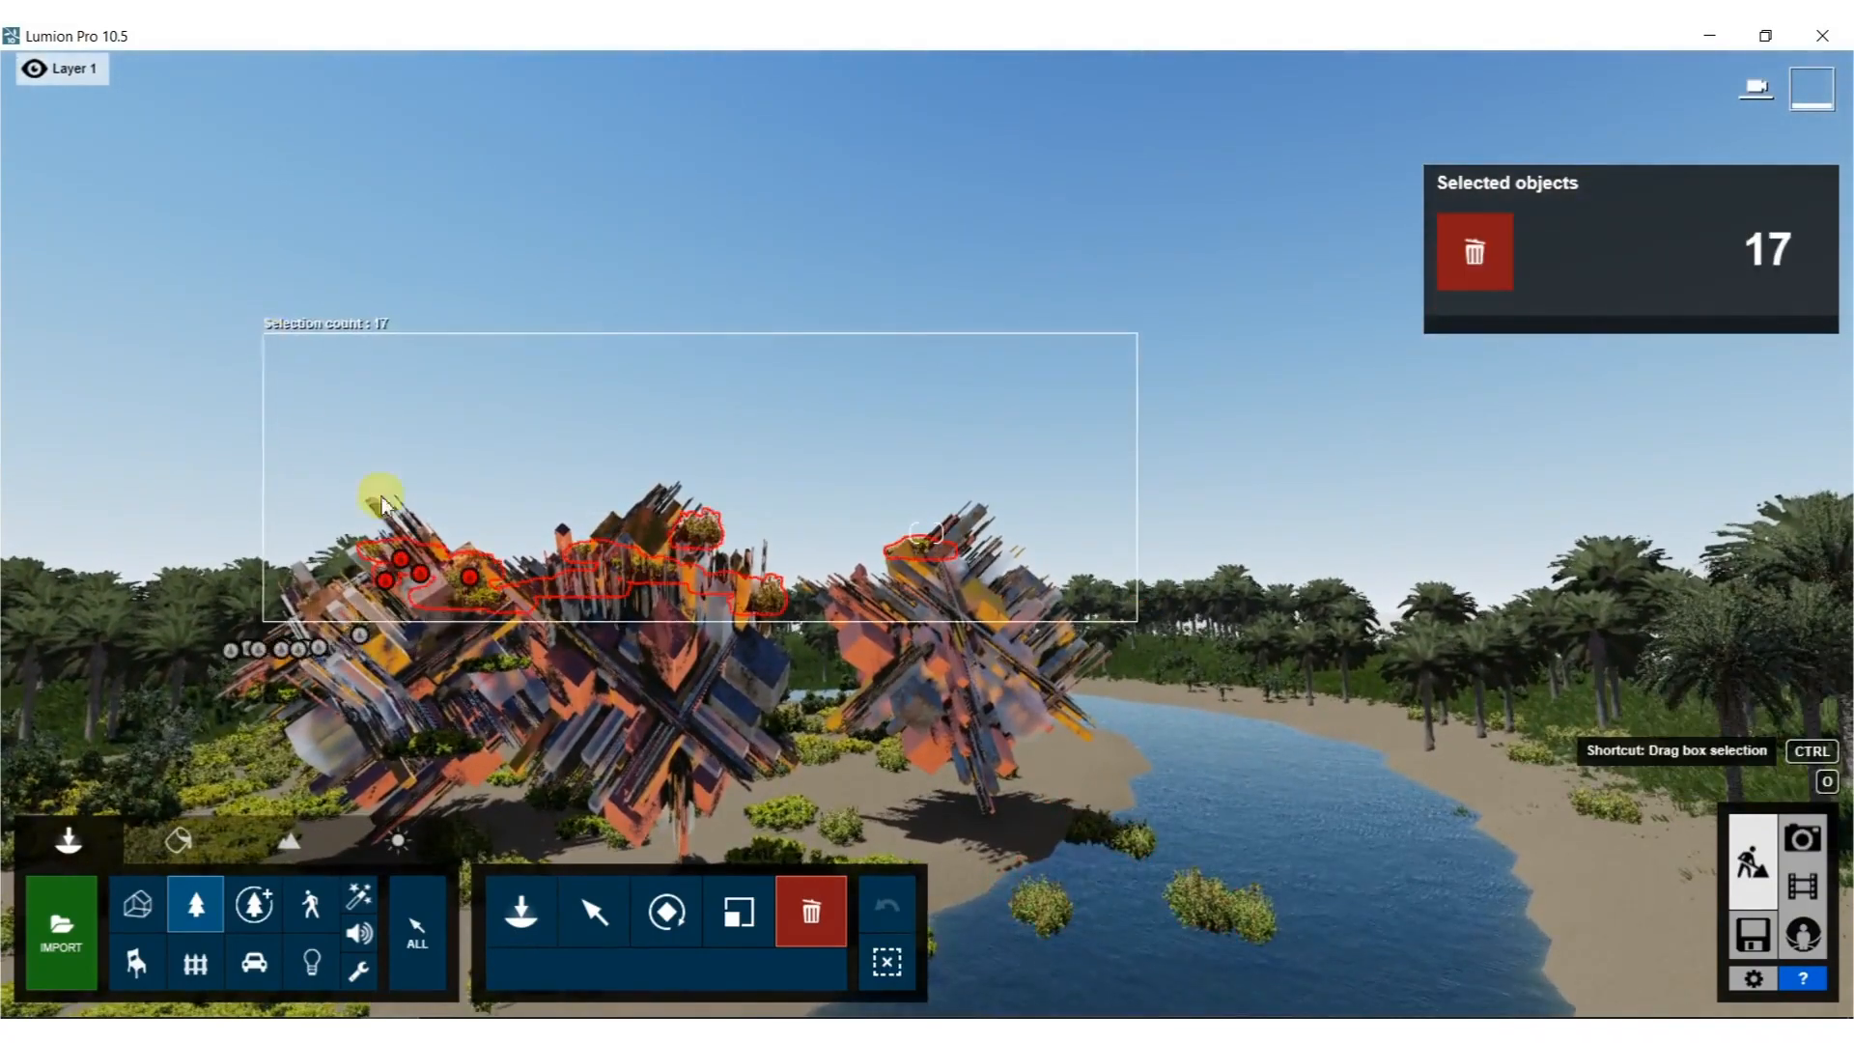
left_click(446, 604)
View the sculptures from the far side, then box-select and delete the shrubs still caught in their beams.
right_click_drag(454, 623, 415, 642)
key("w")
key("a")
key("s")
key("w")
key("s")
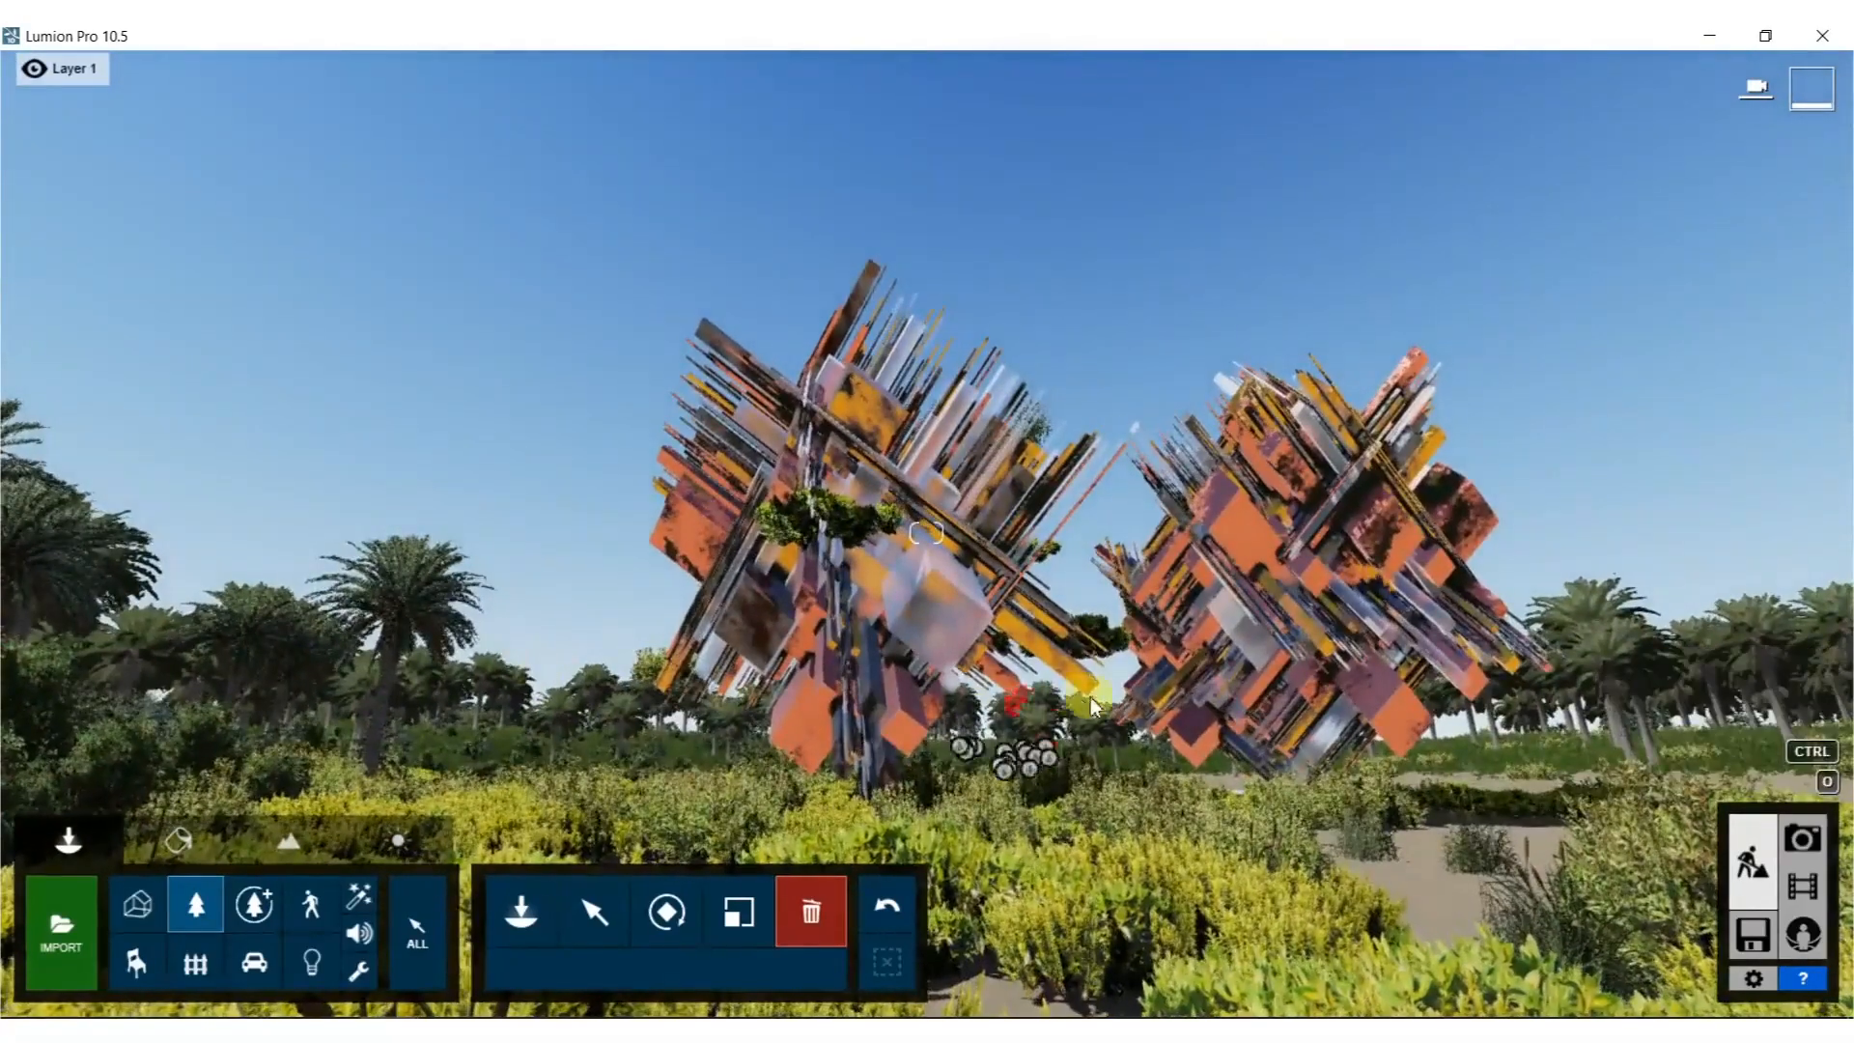
left_click_drag(1190, 661, 664, 348, "ctrl")
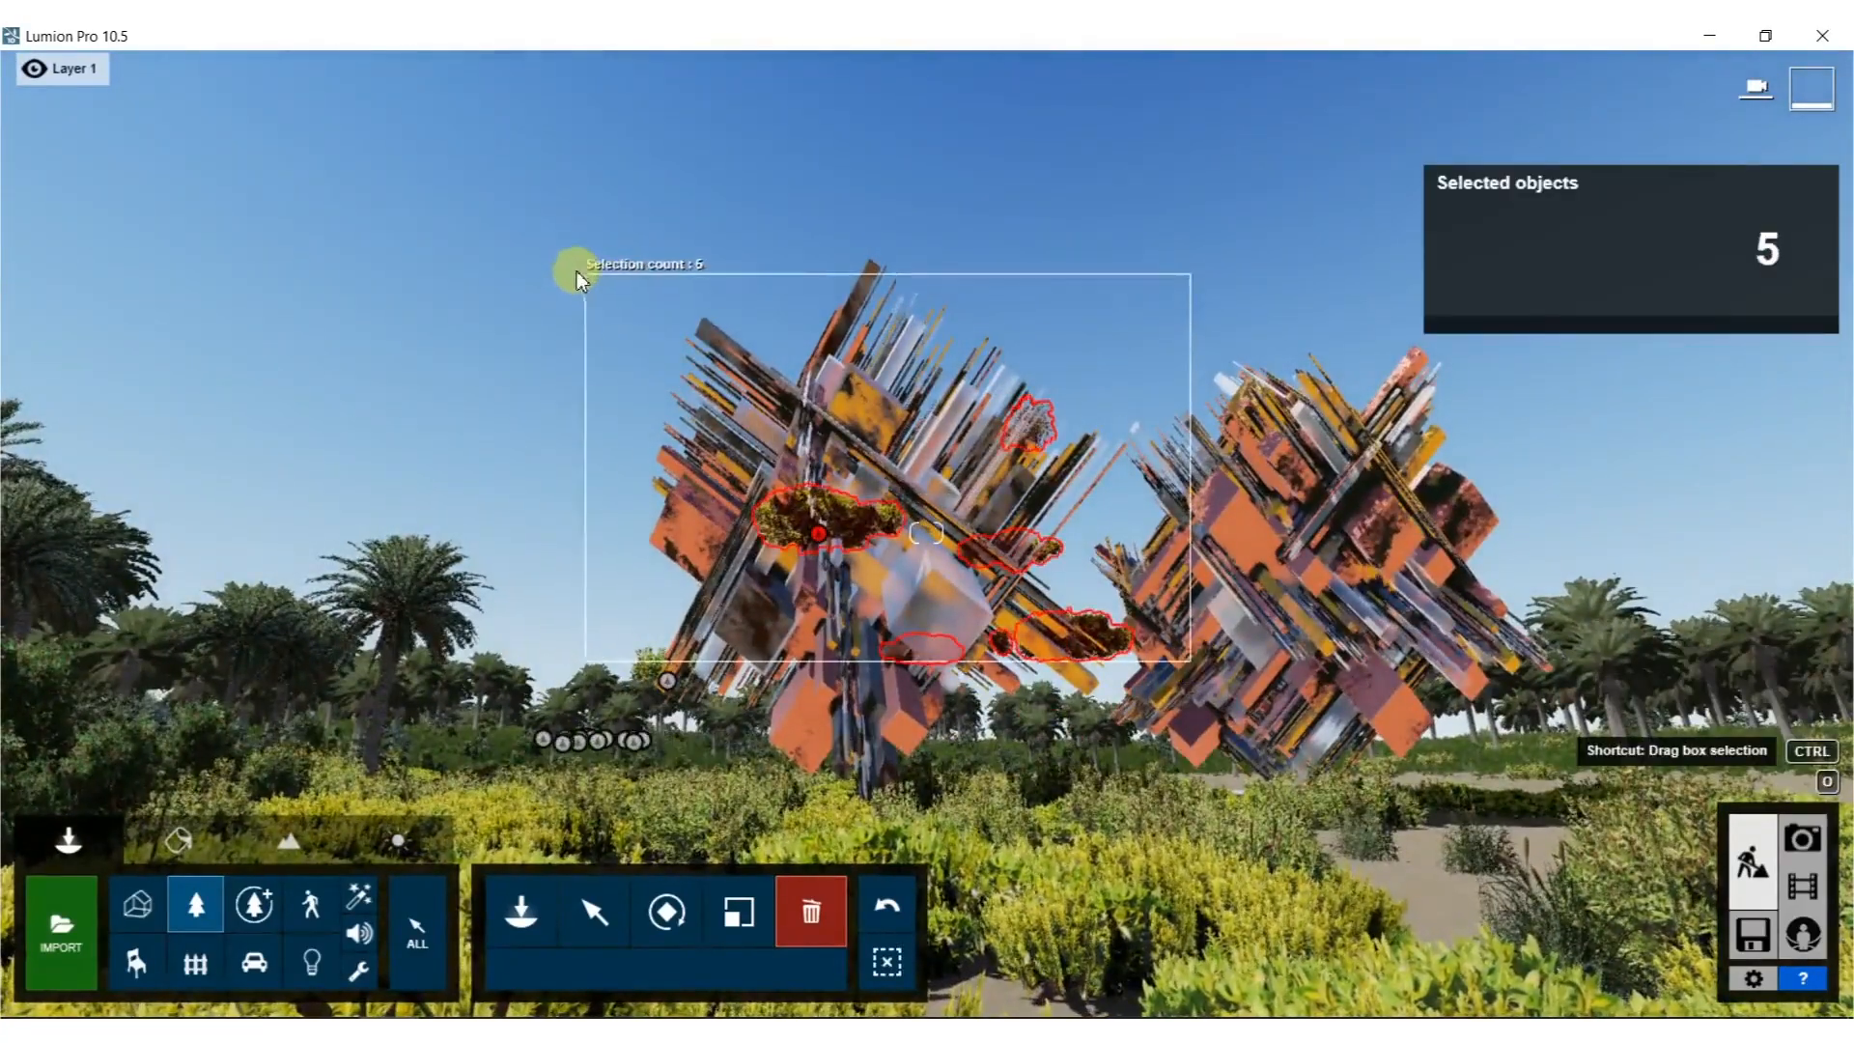
left_click_drag(579, 280, 584, 282, "ctrl")
left_click(820, 536)
Return to the river side and delete the shrubs standing in the water next to the sculptures.
right_click_drag(868, 564, 830, 821)
key("s")
key("s")
right_click_drag(927, 533, 1013, 362)
right_click_drag(1554, 498, 1580, 608)
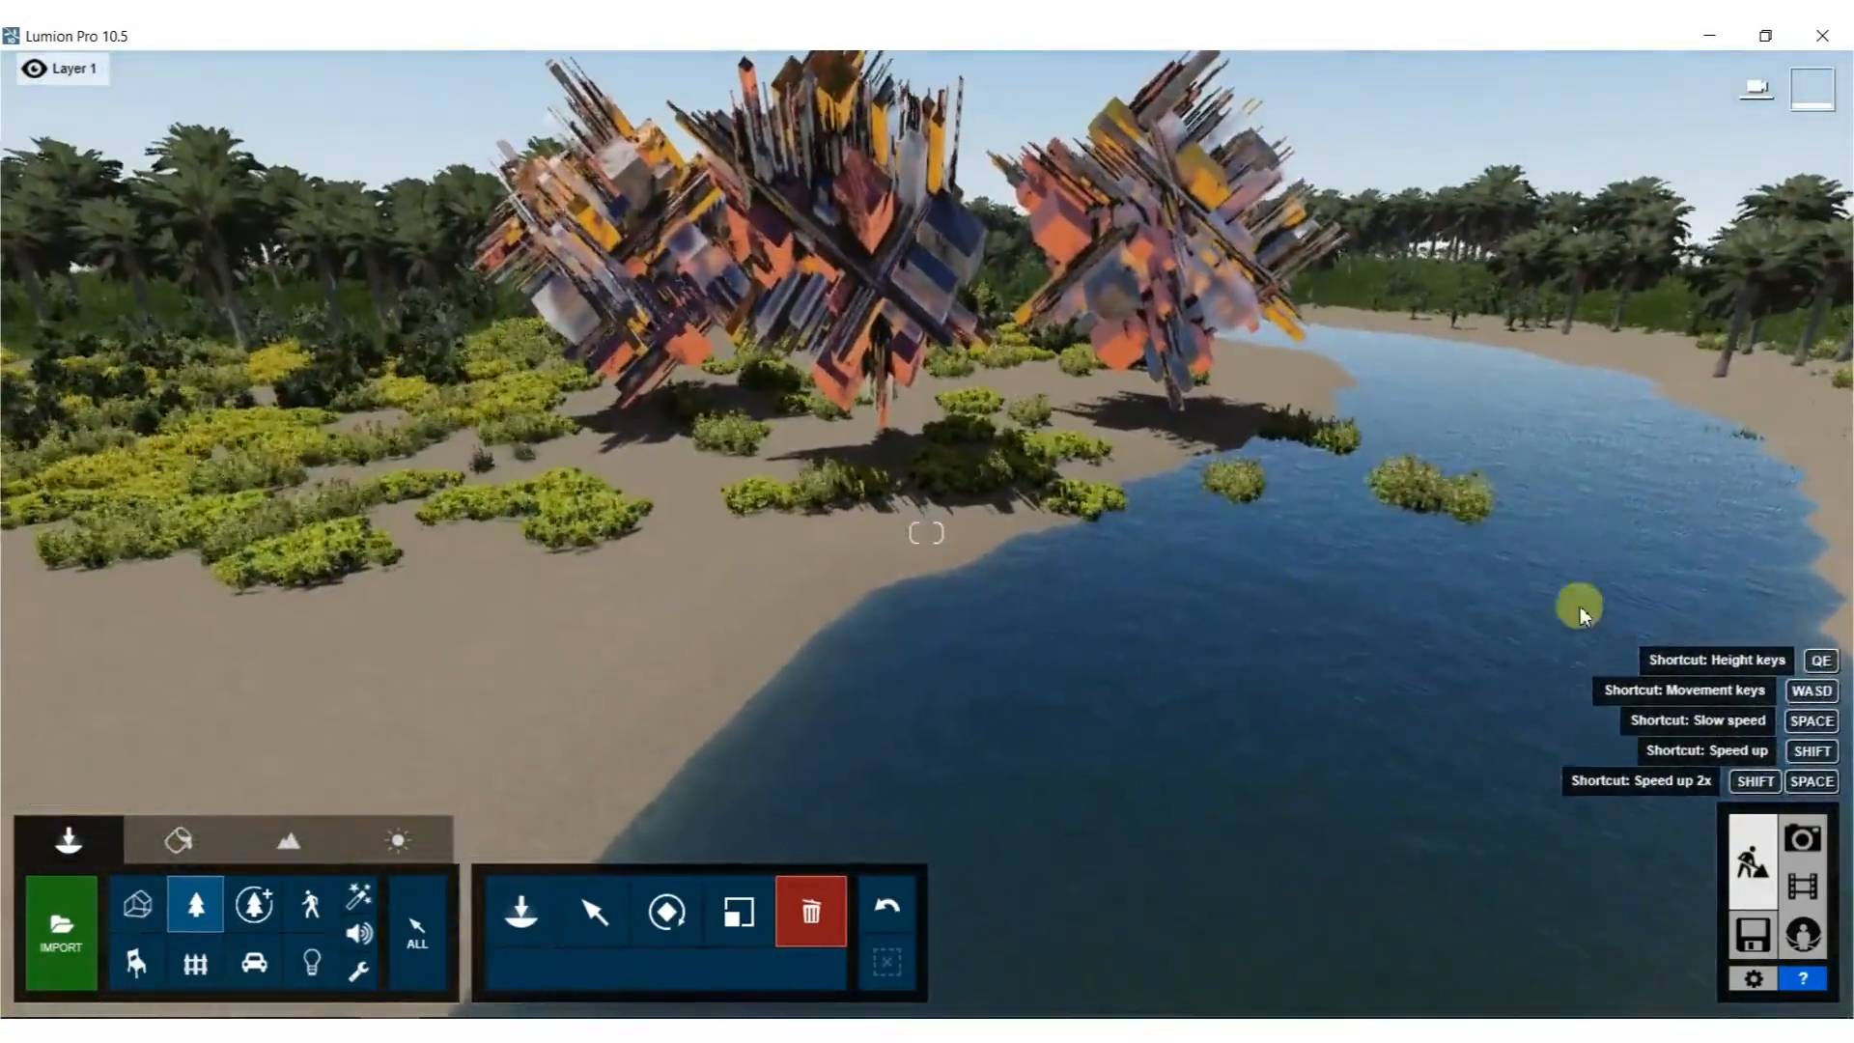
left_click_drag(1232, 434, 1238, 486, "ctrl")
left_click_drag(1111, 566, 1072, 517, "ctrl")
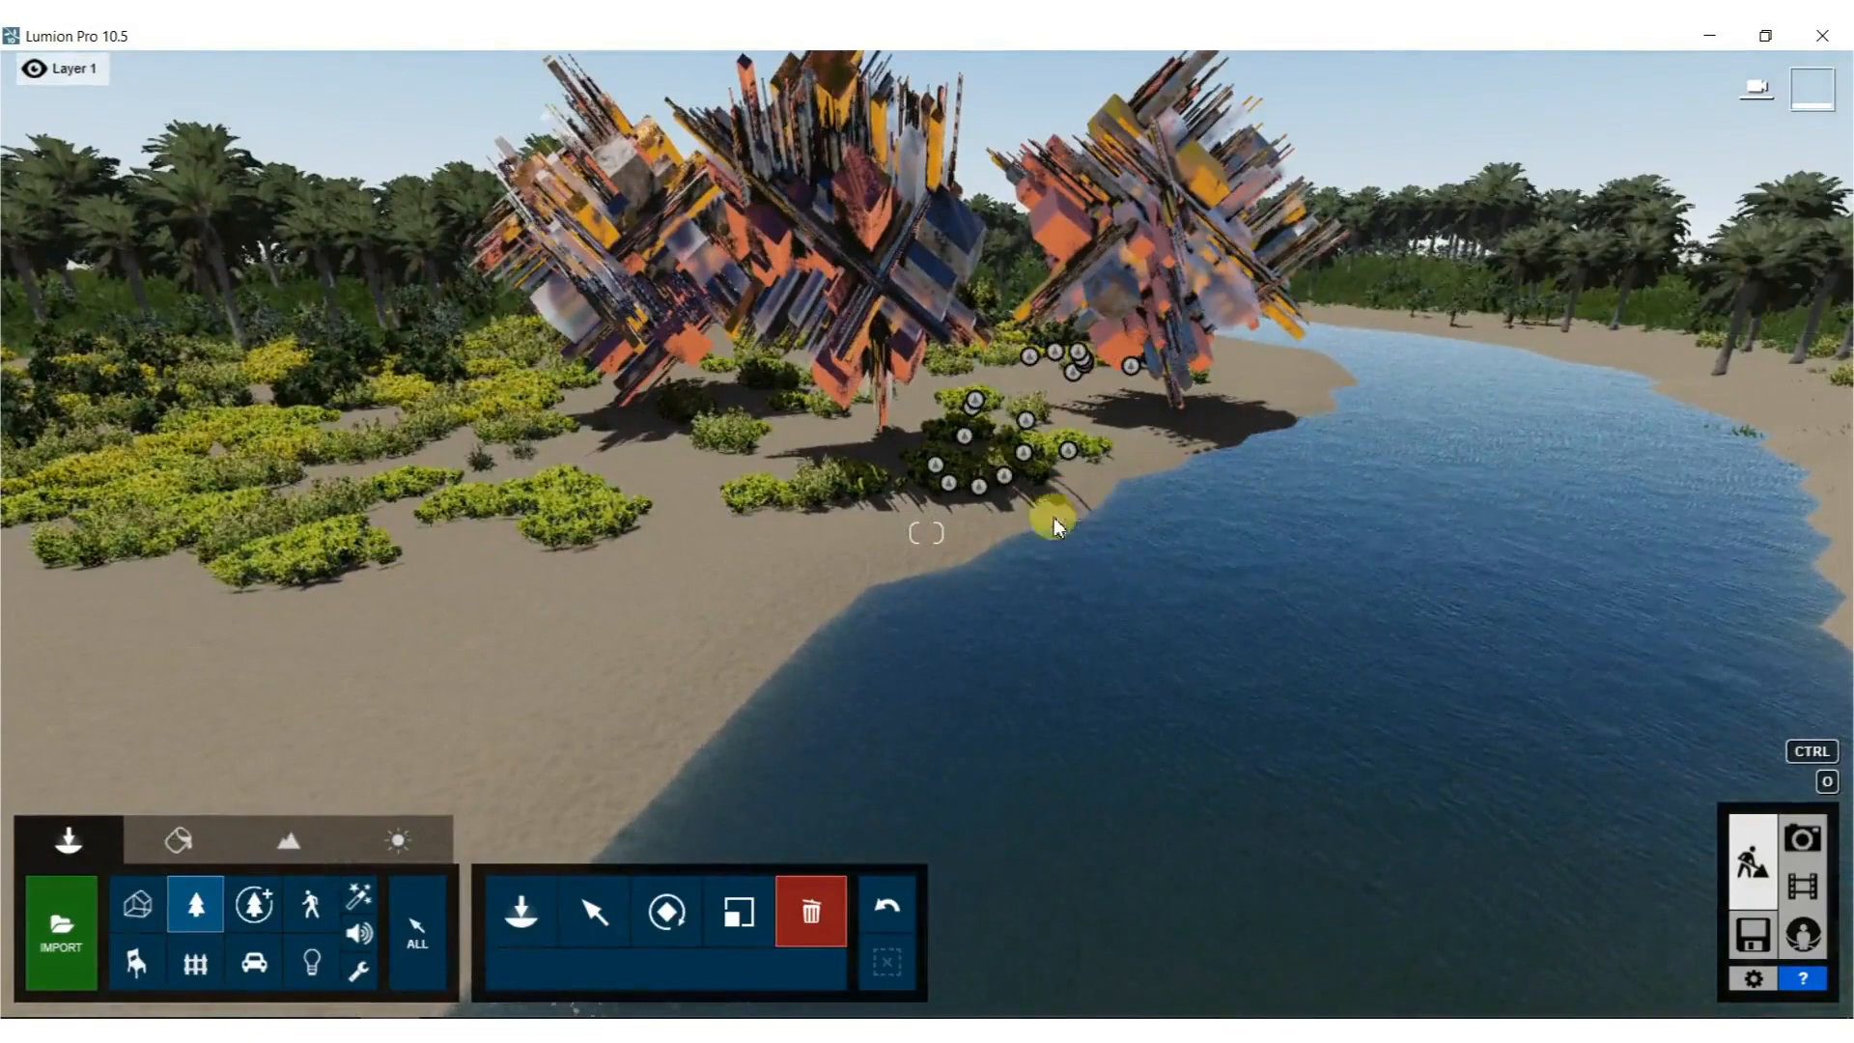
Choose Pigeon 002 Flying from the birds in the Character library and place a cluster of them above the grass.
right_click_drag(98, 534, 96, 473)
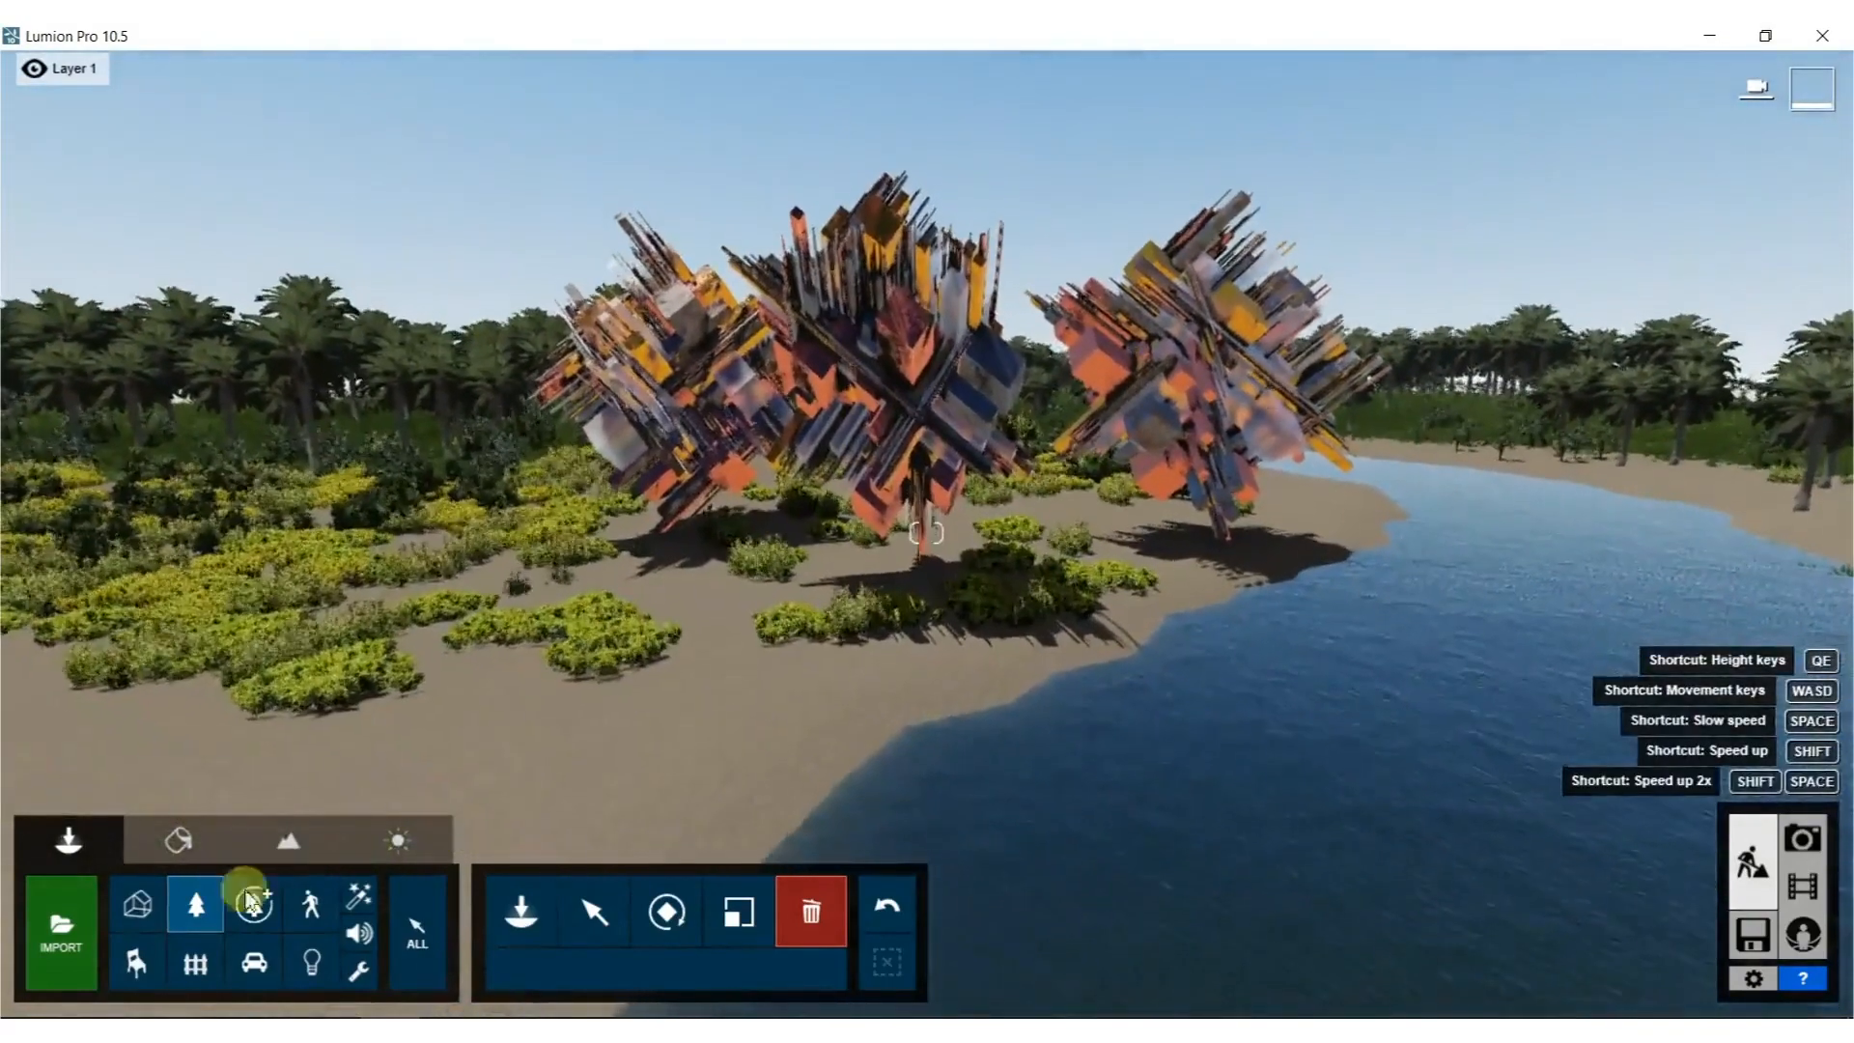
left_click(200, 929)
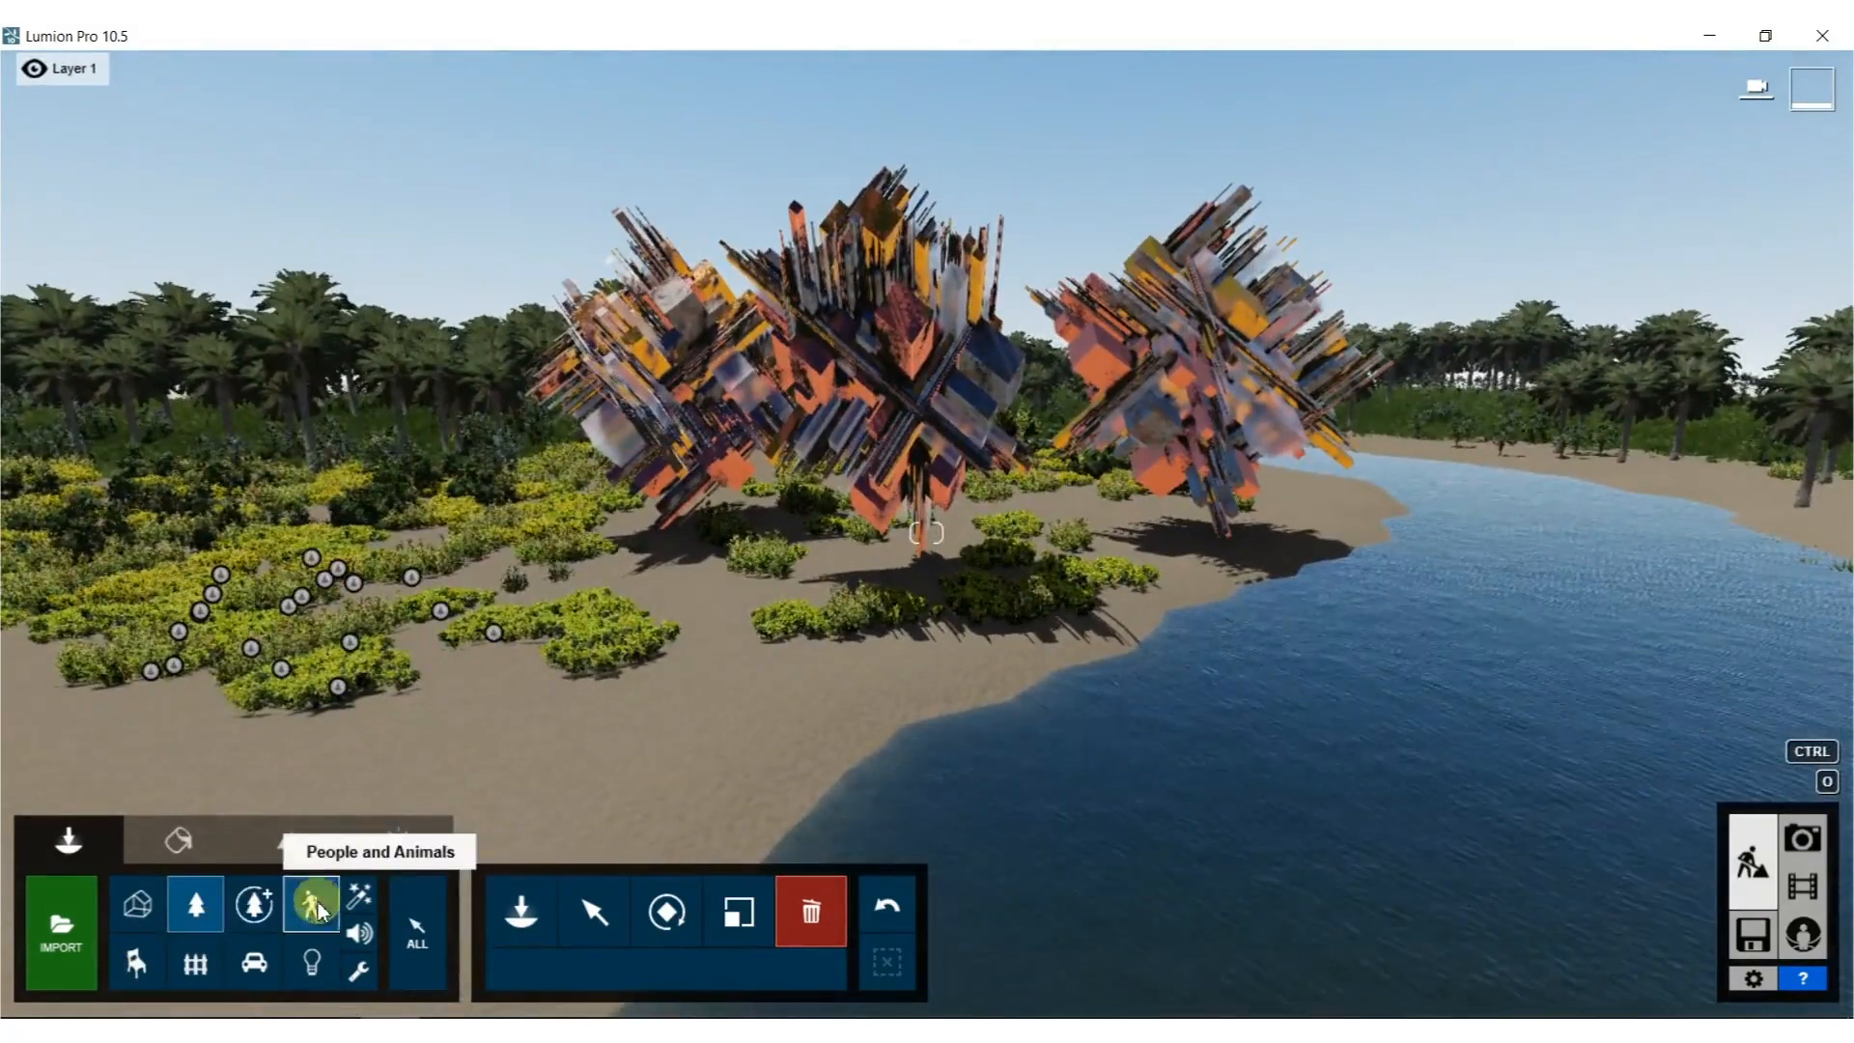
left_click(316, 905)
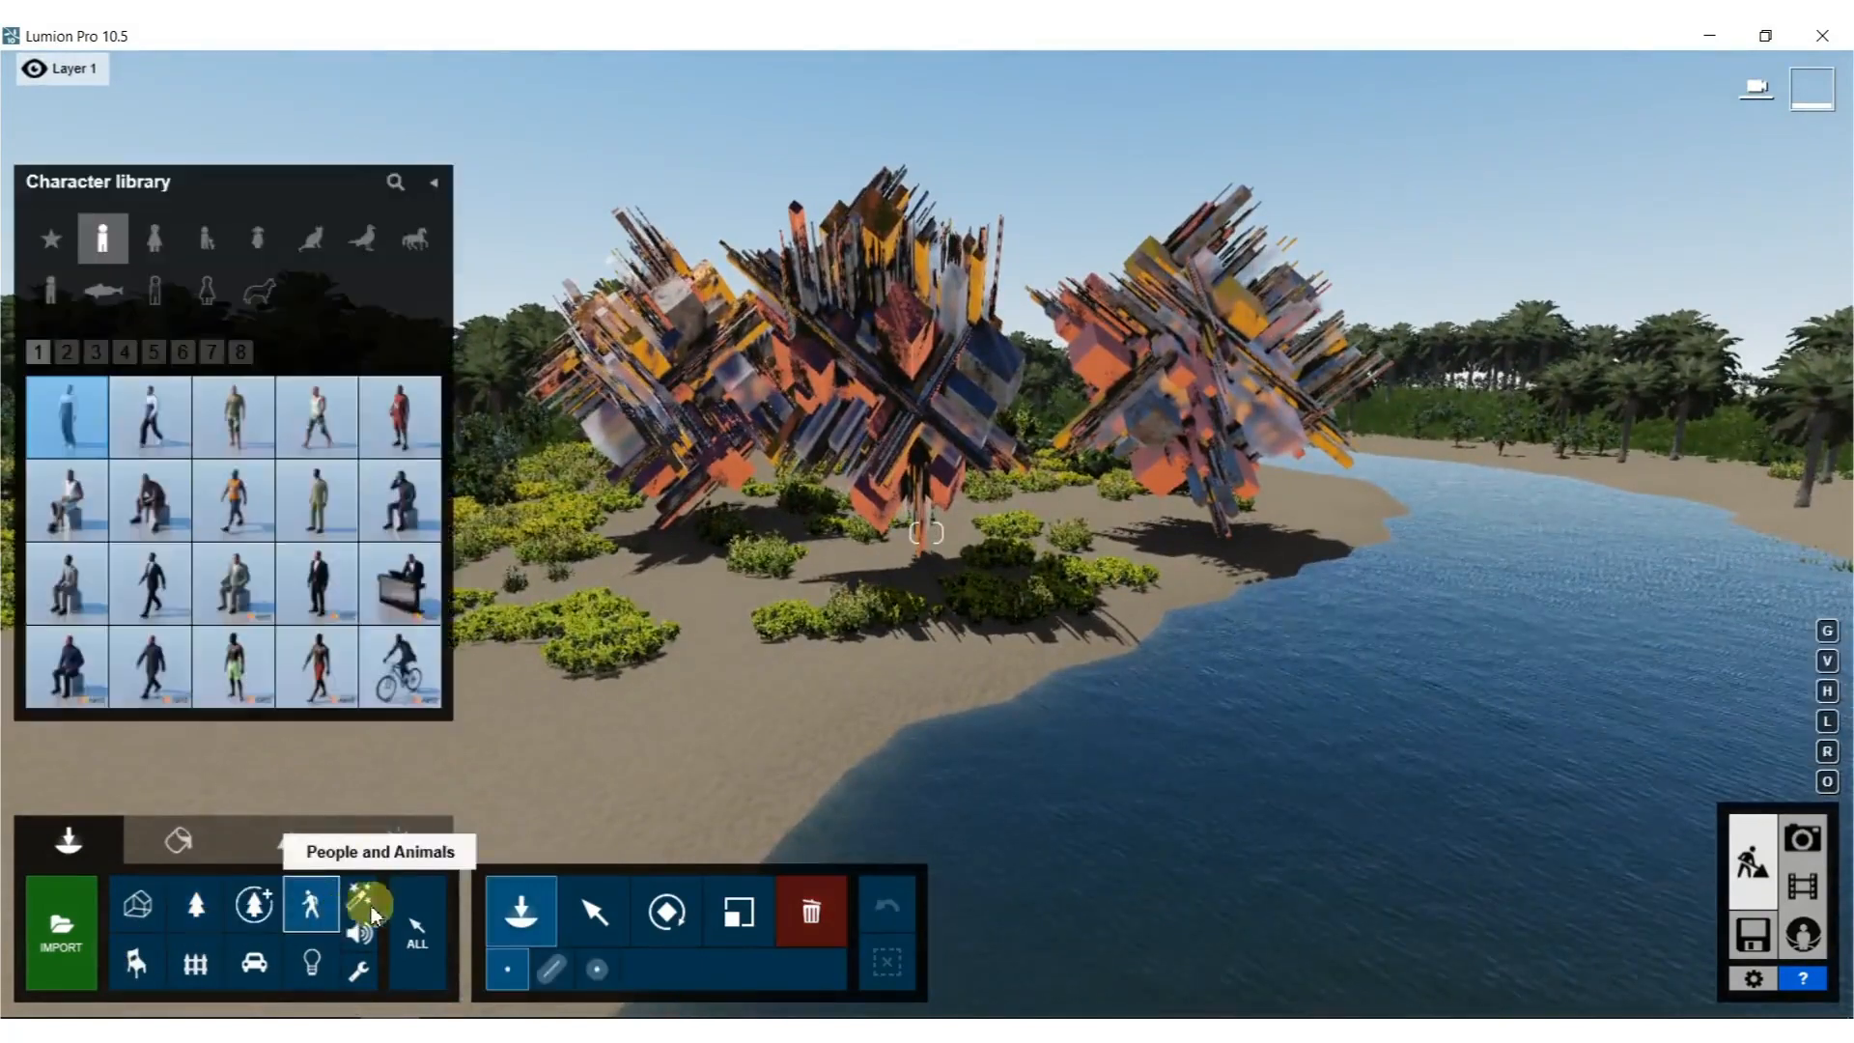
left_click(363, 239)
left_click(155, 504)
right_click_drag(155, 504, 19, 656)
right_click_drag(618, 579, 697, 536)
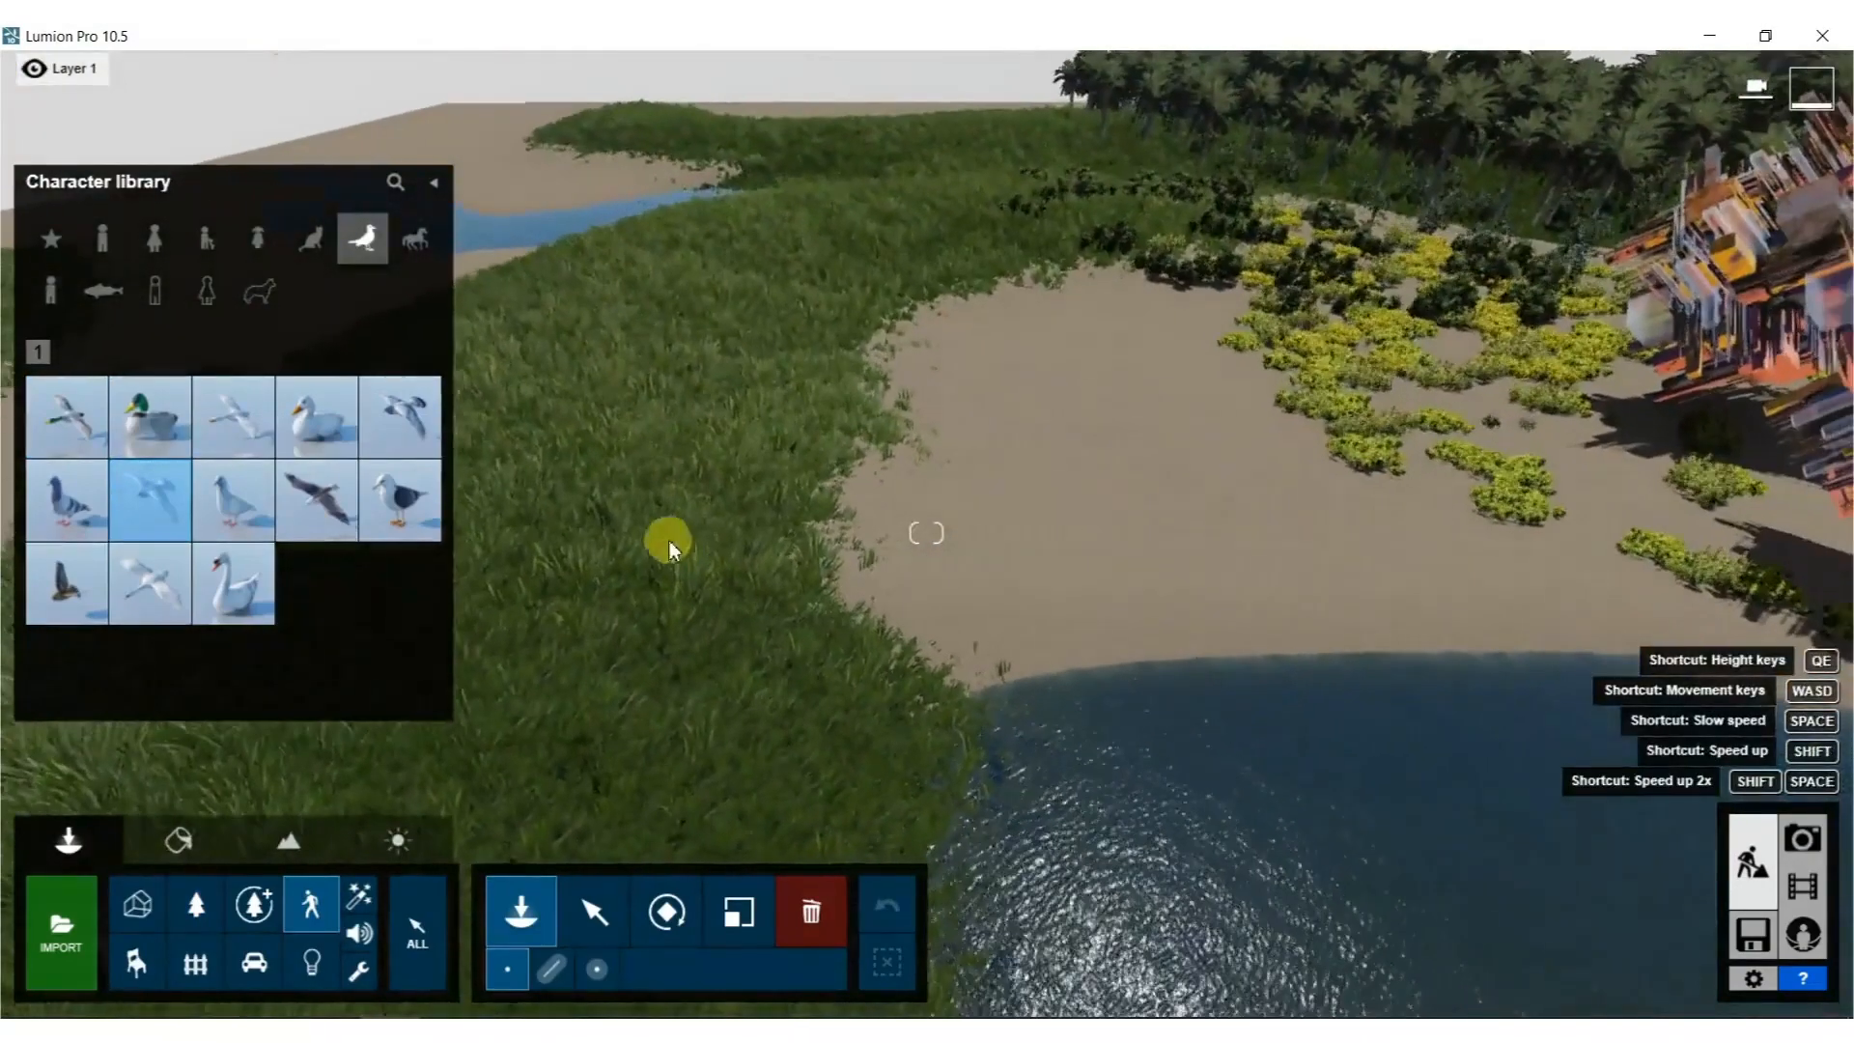
left_click(598, 968)
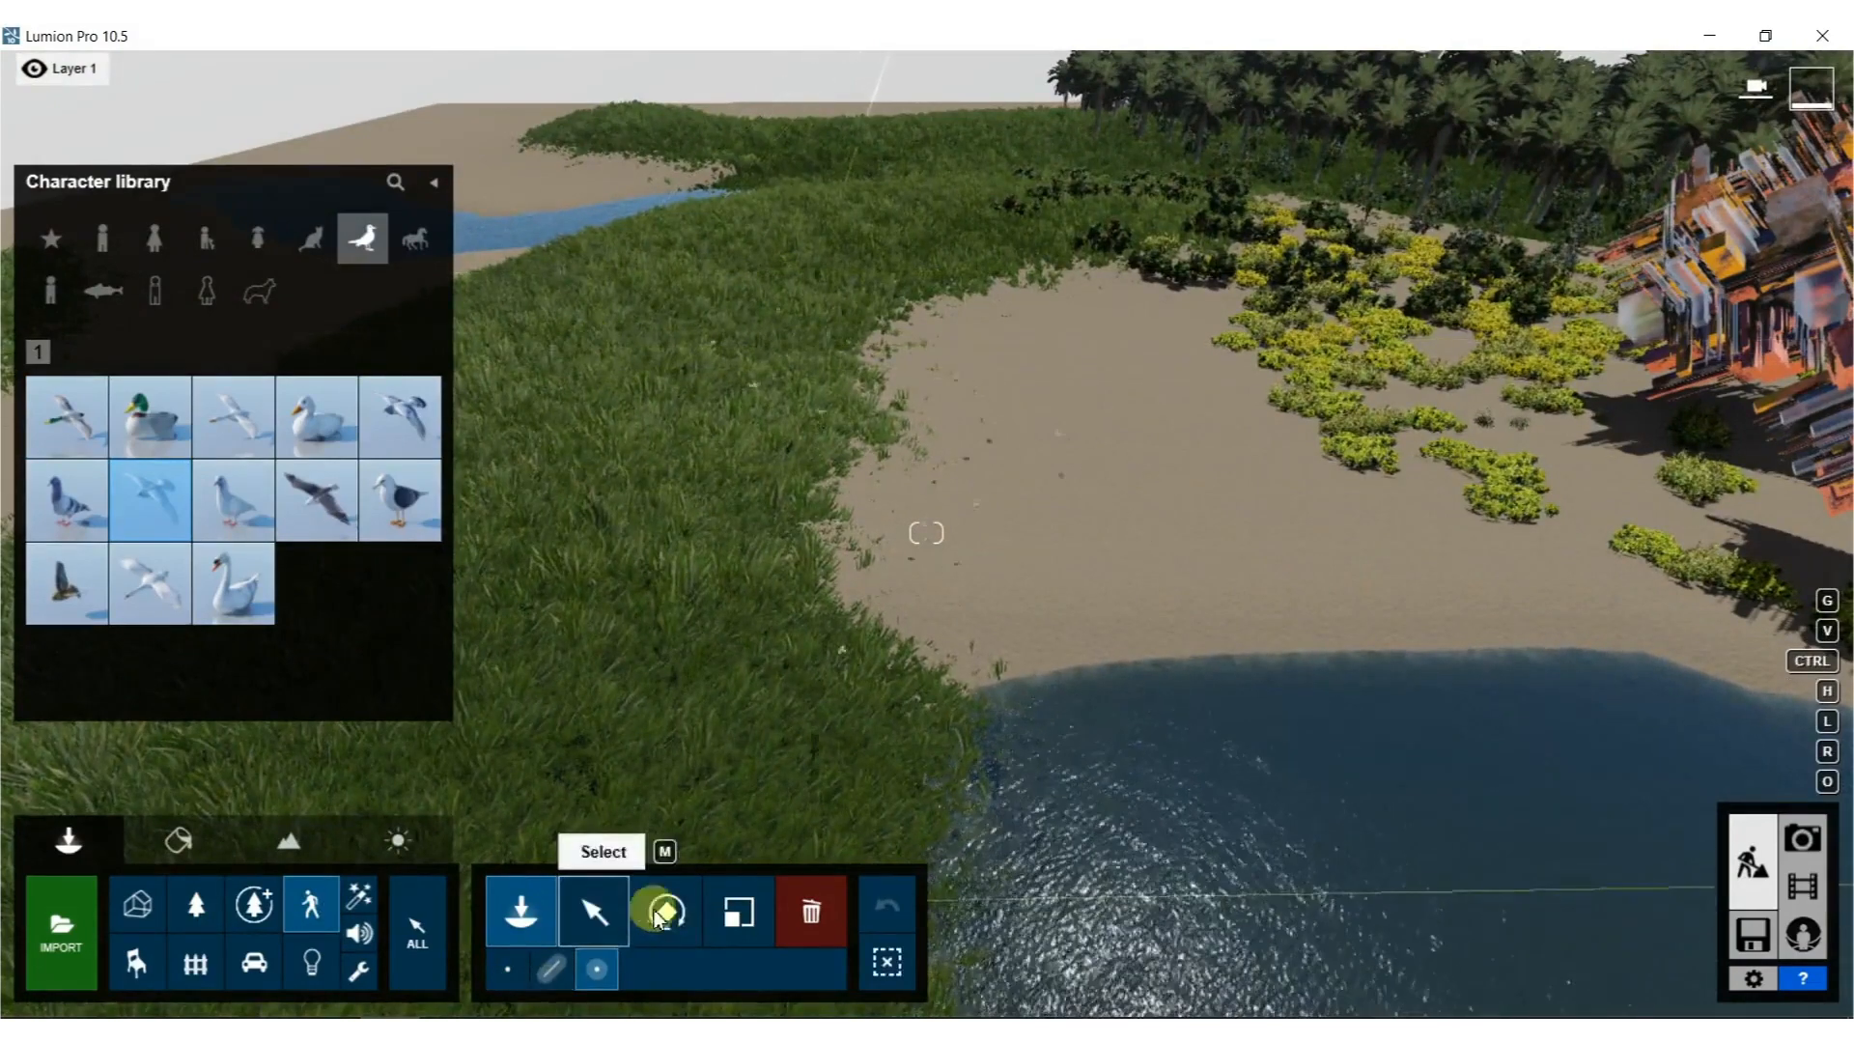
Box-select the whole flock of flying pigeons and move it horizontally over the sculptures.
left_click(594, 911)
scroll(792, 452, "down", 5)
left_click_drag(1014, 722, 384, 333, "ctrl")
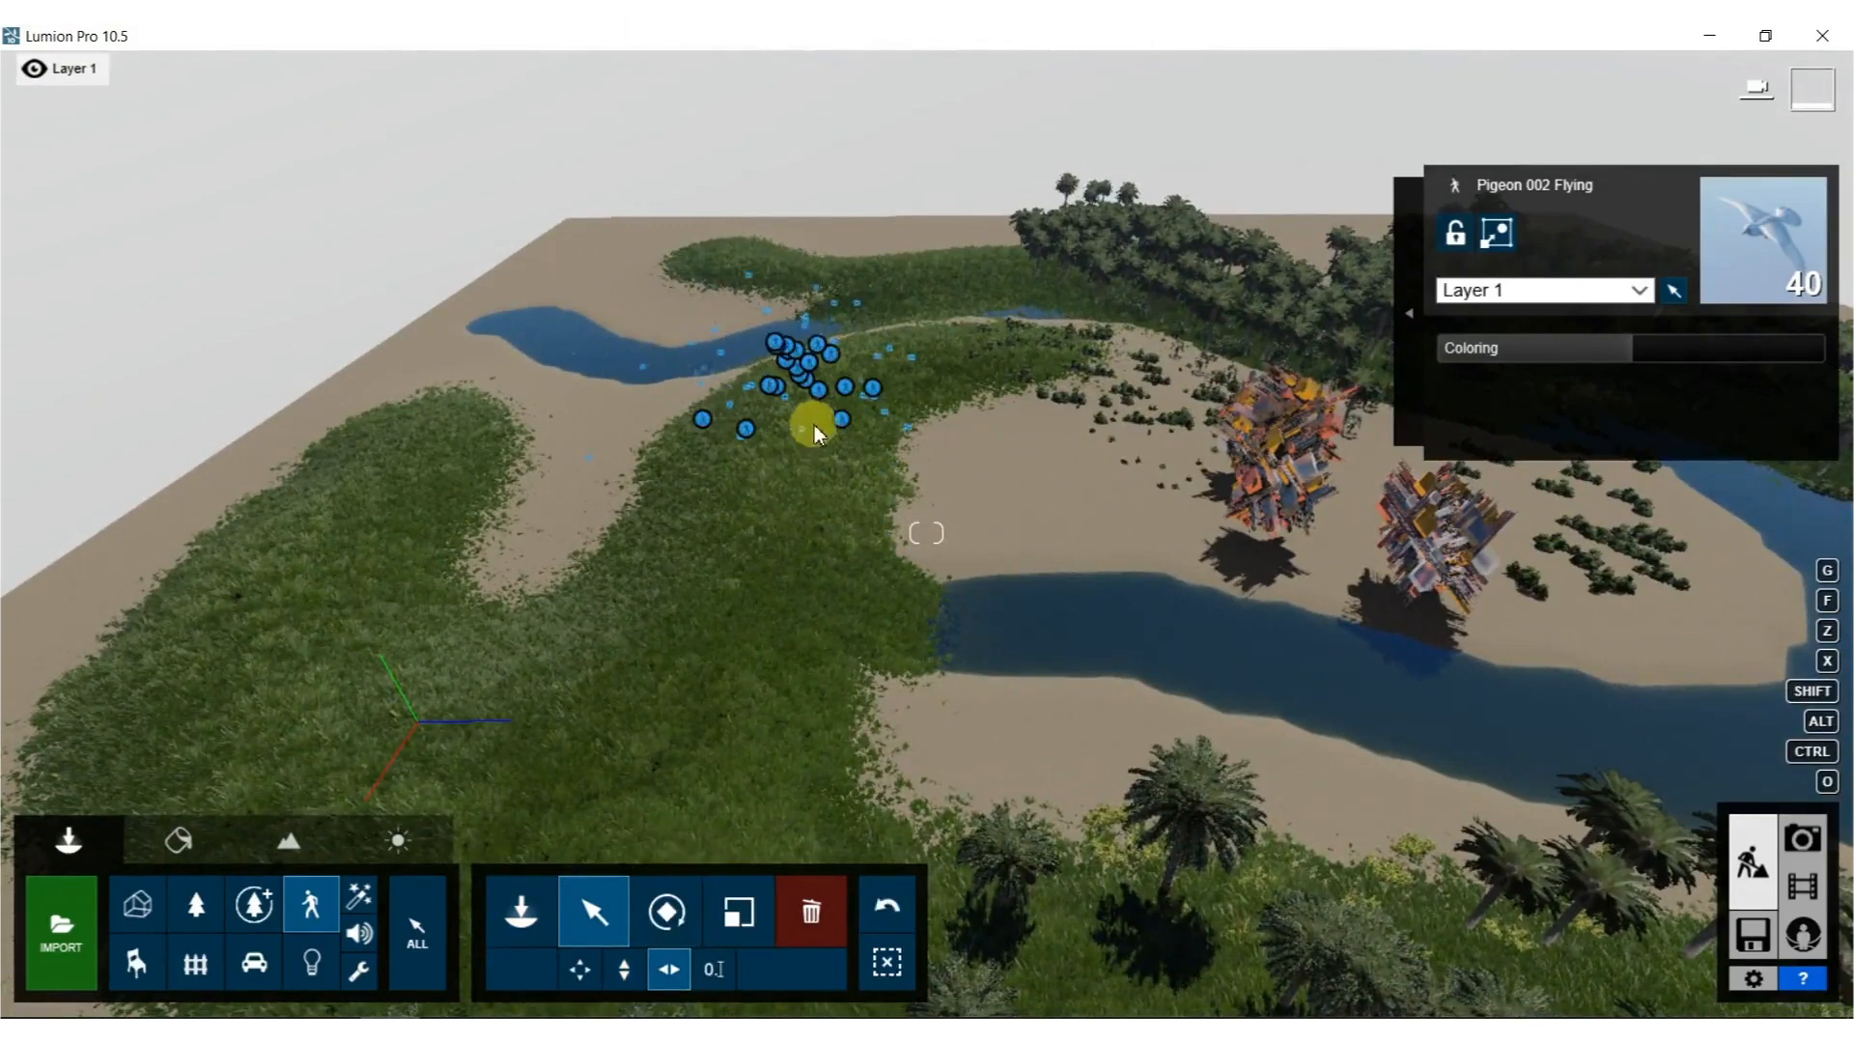
left_click_drag(1622, 470, 1508, 435)
right_click_drag(1356, 637, 1333, 424)
key("w")
key("w")
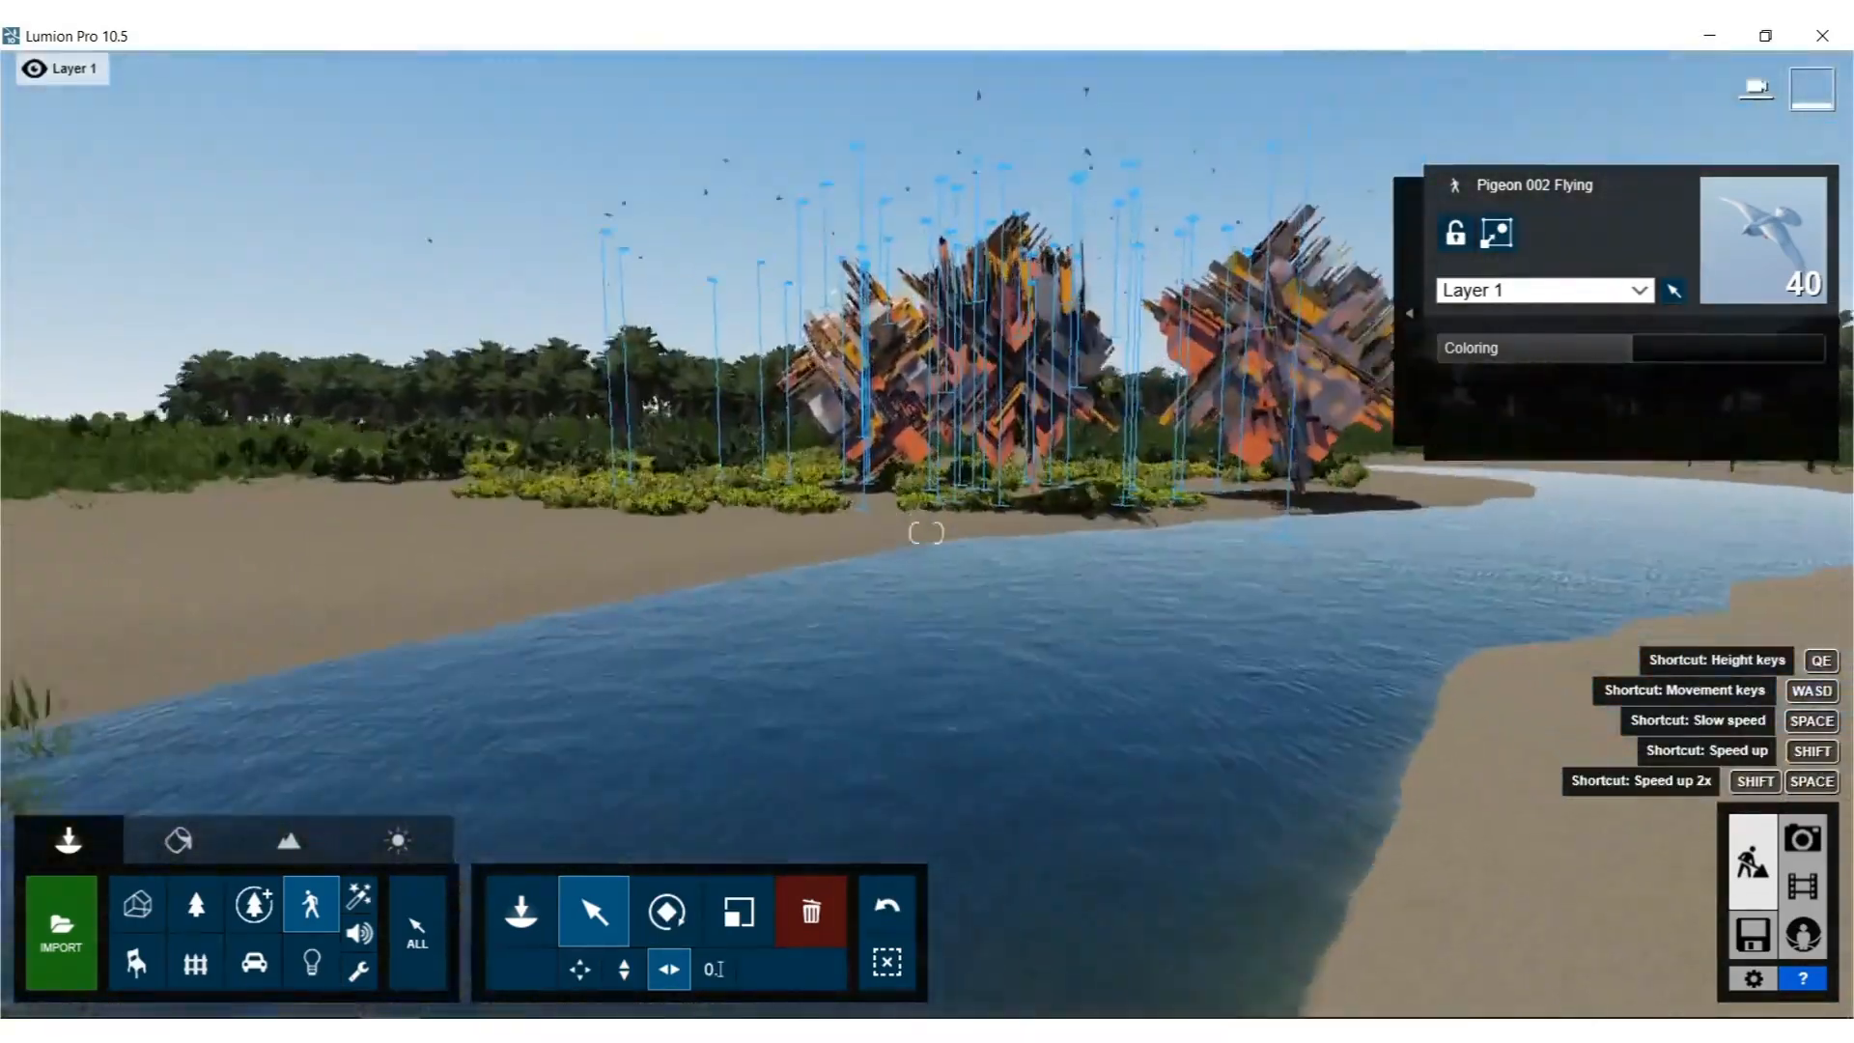
key("w")
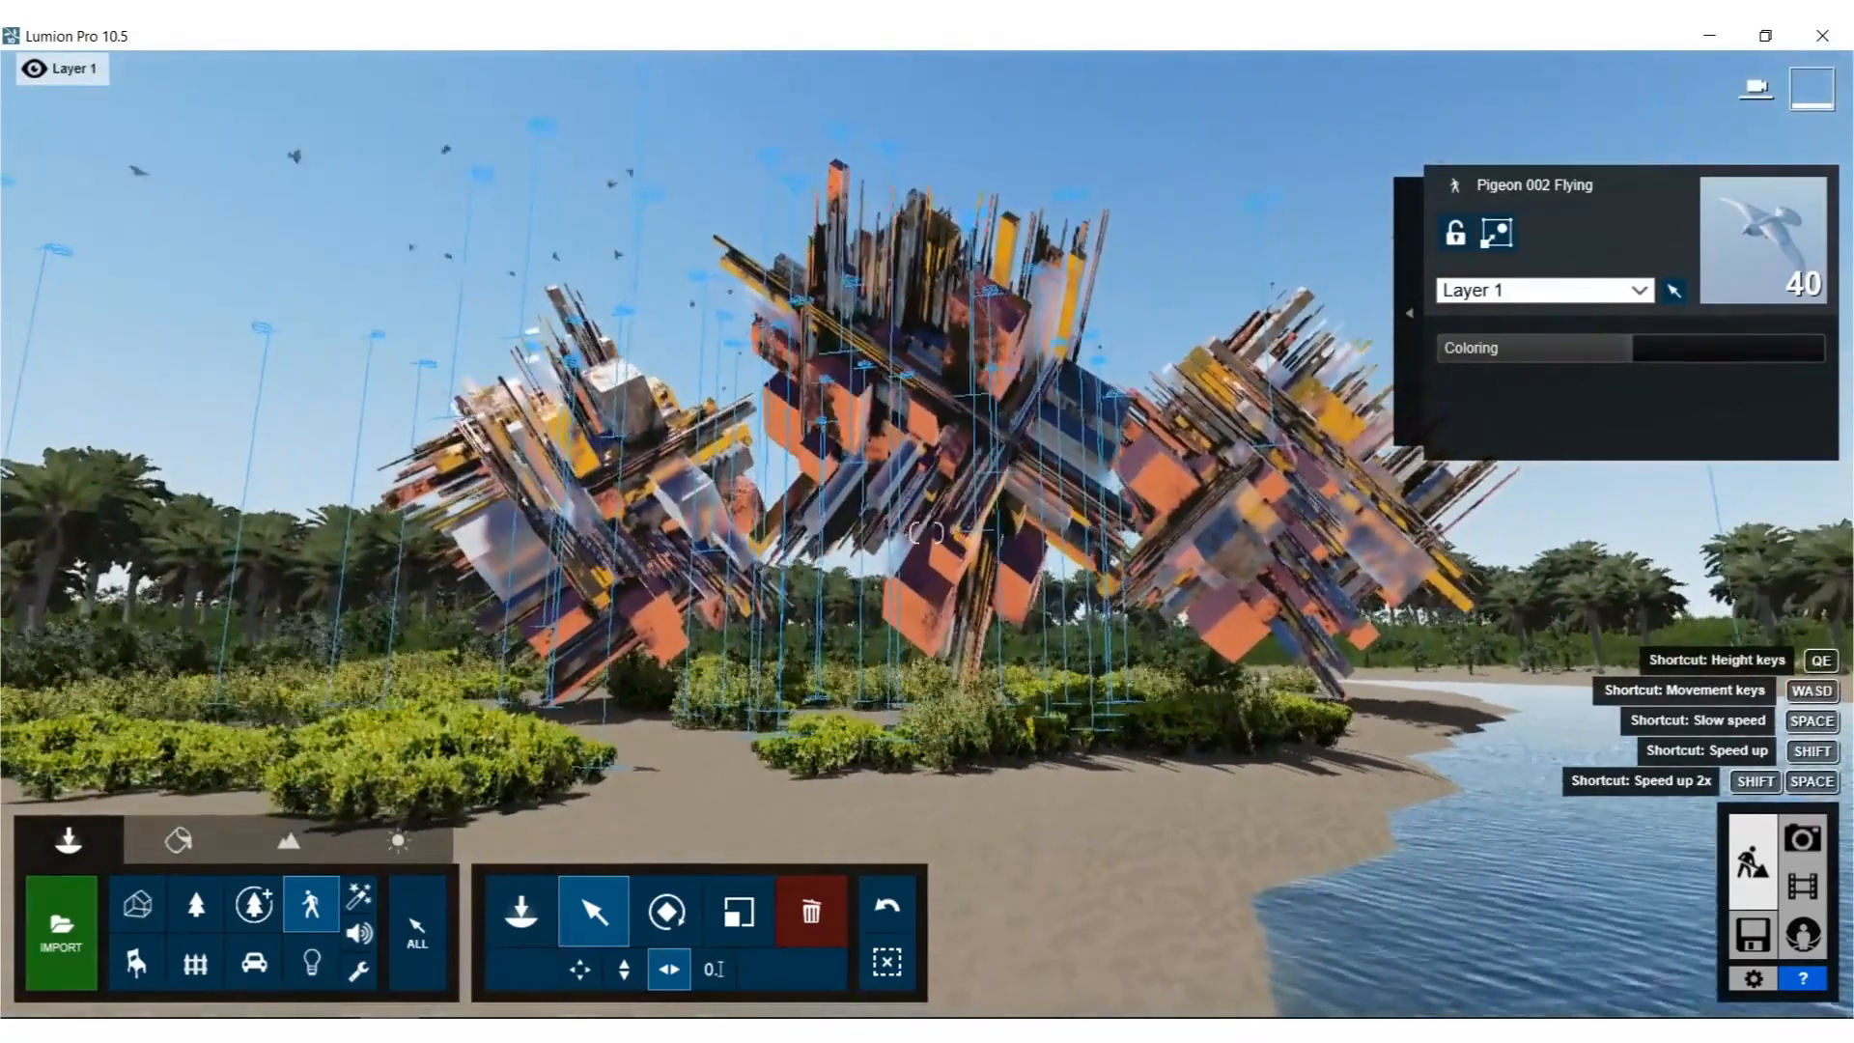
right_click_drag(1363, 489, 1351, 504)
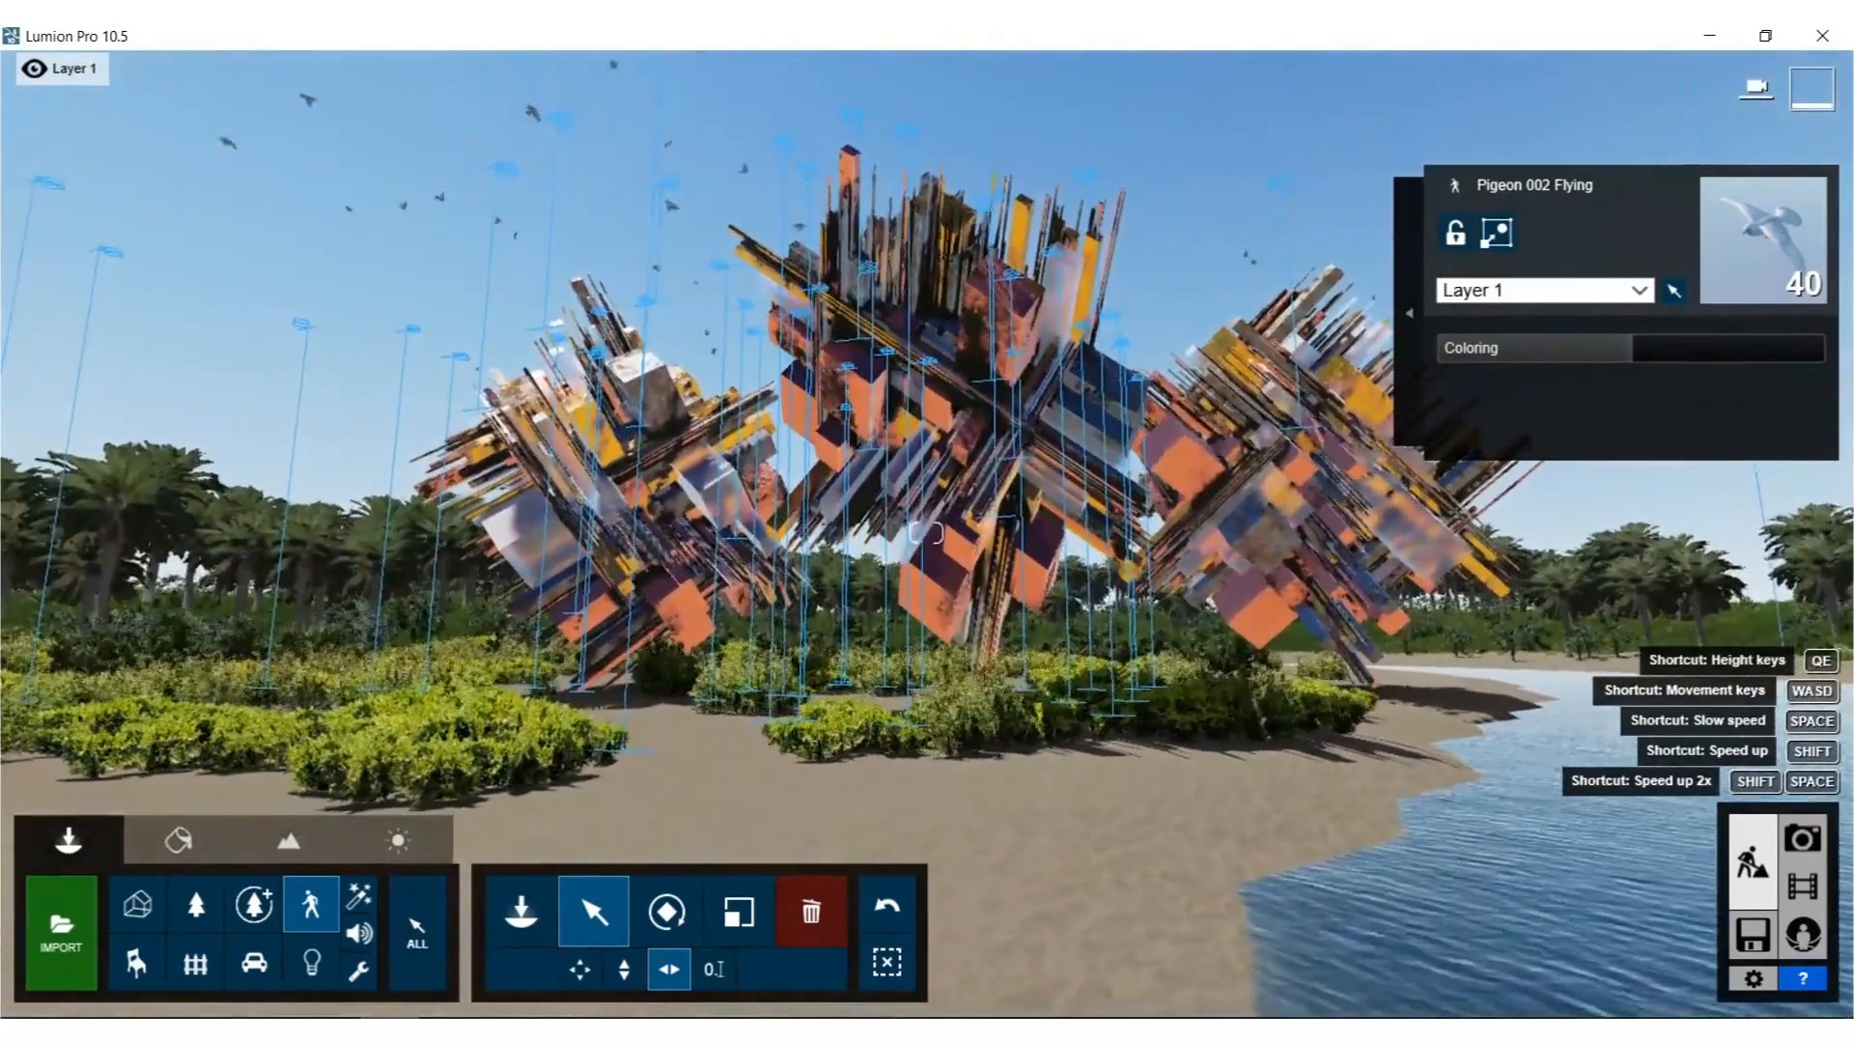
Browse the boys and girls in the Character library, then open page 6 of the women.
left_click(311, 908)
left_click(501, 985)
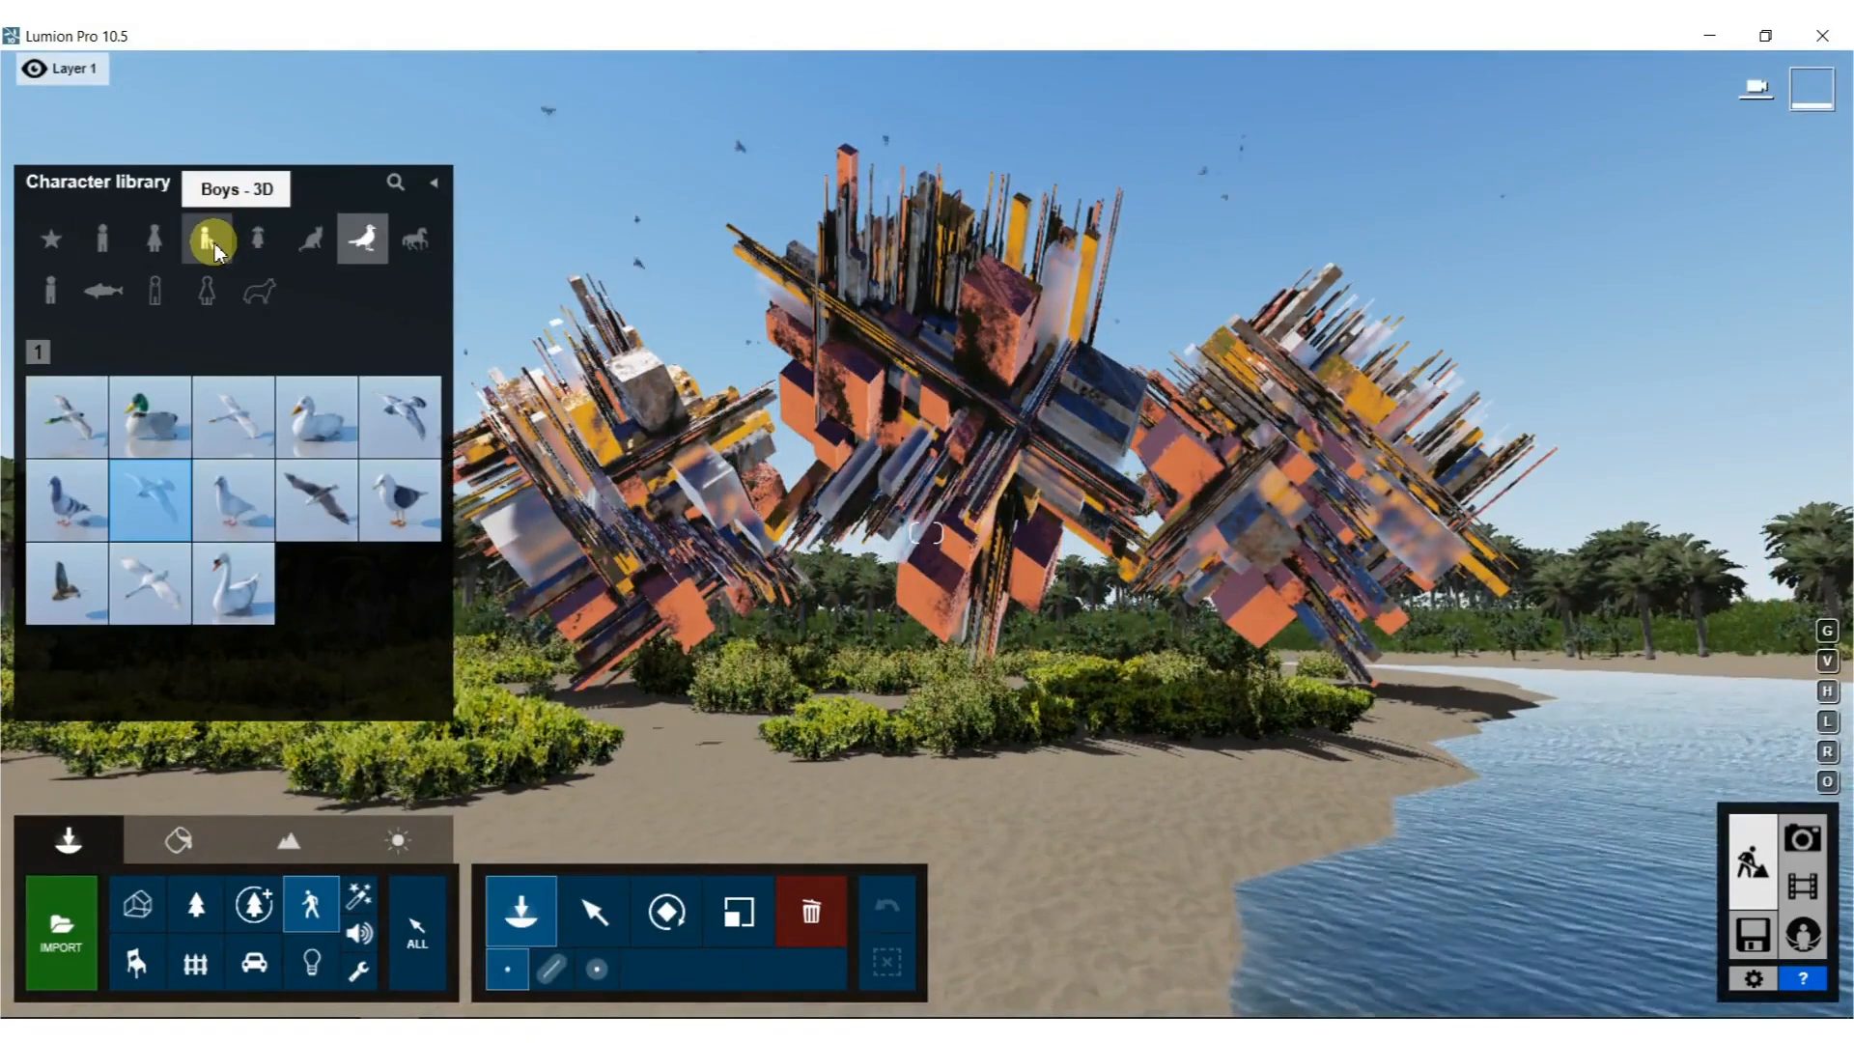
left_click(214, 244)
left_click(252, 243)
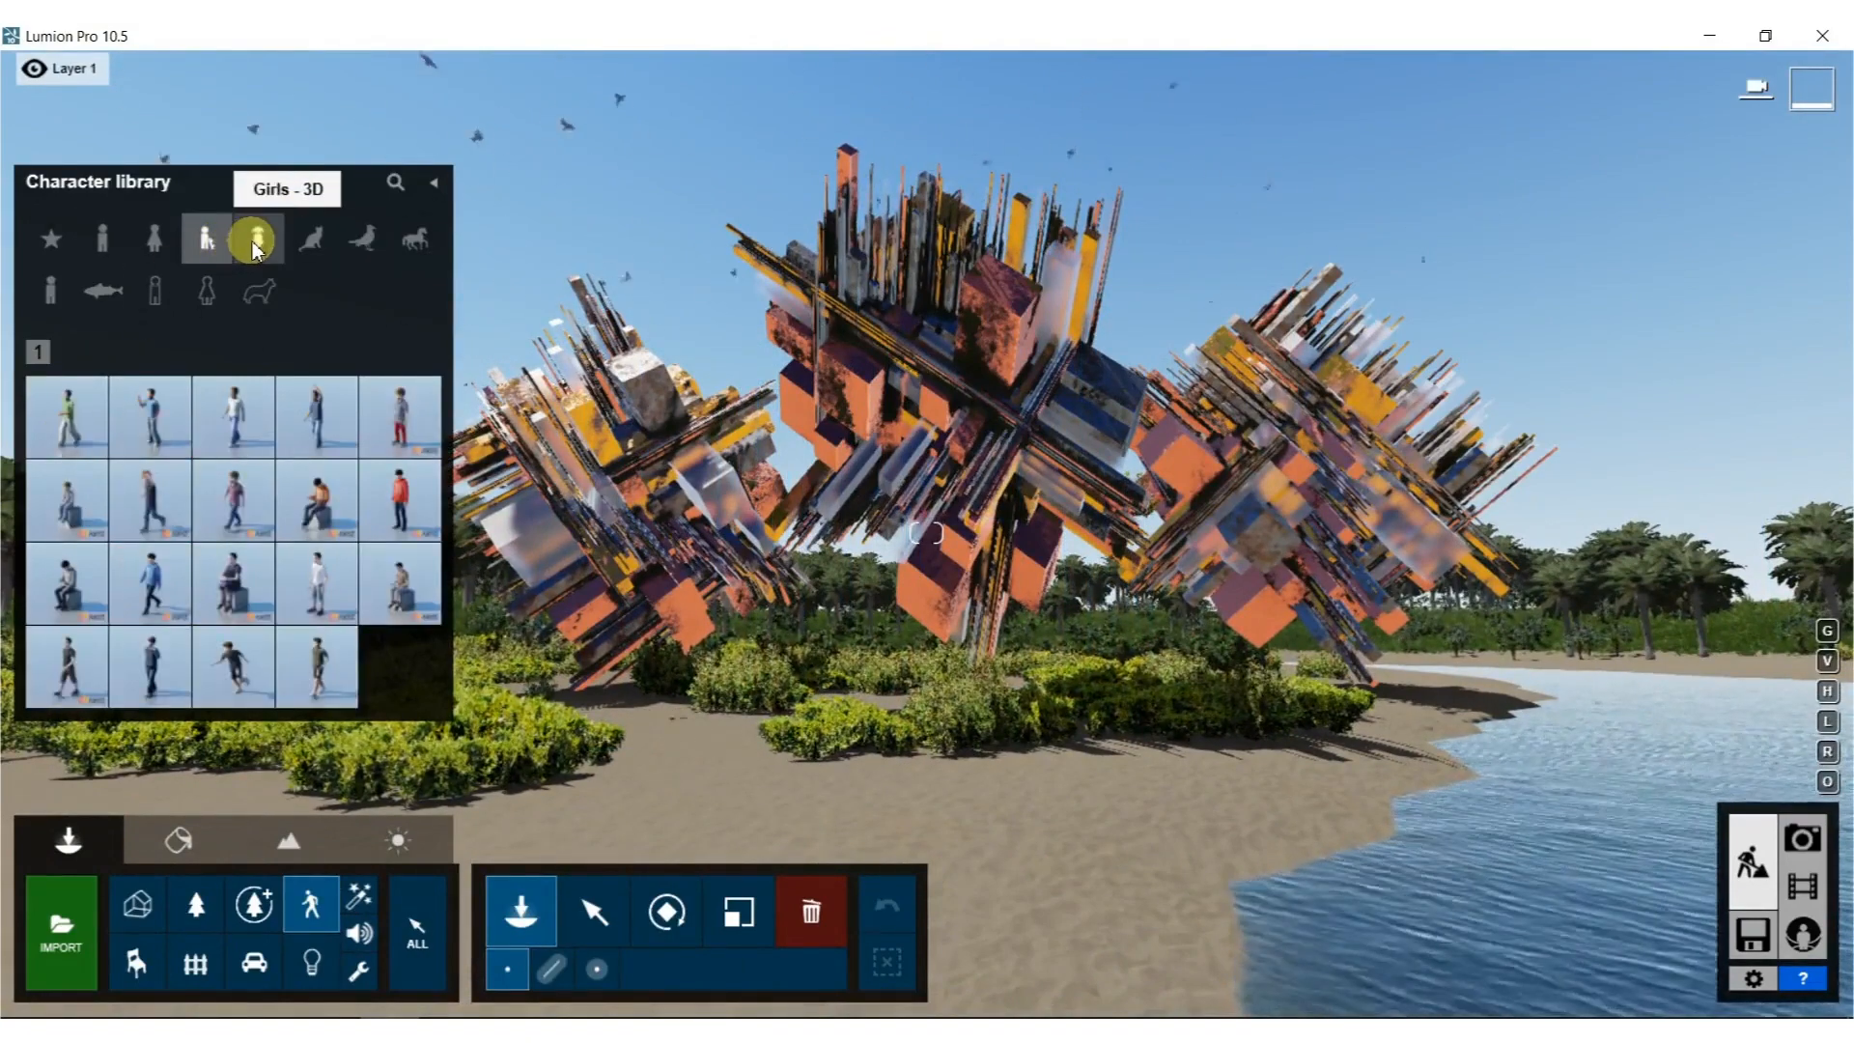
left_click(154, 239)
left_click(152, 353)
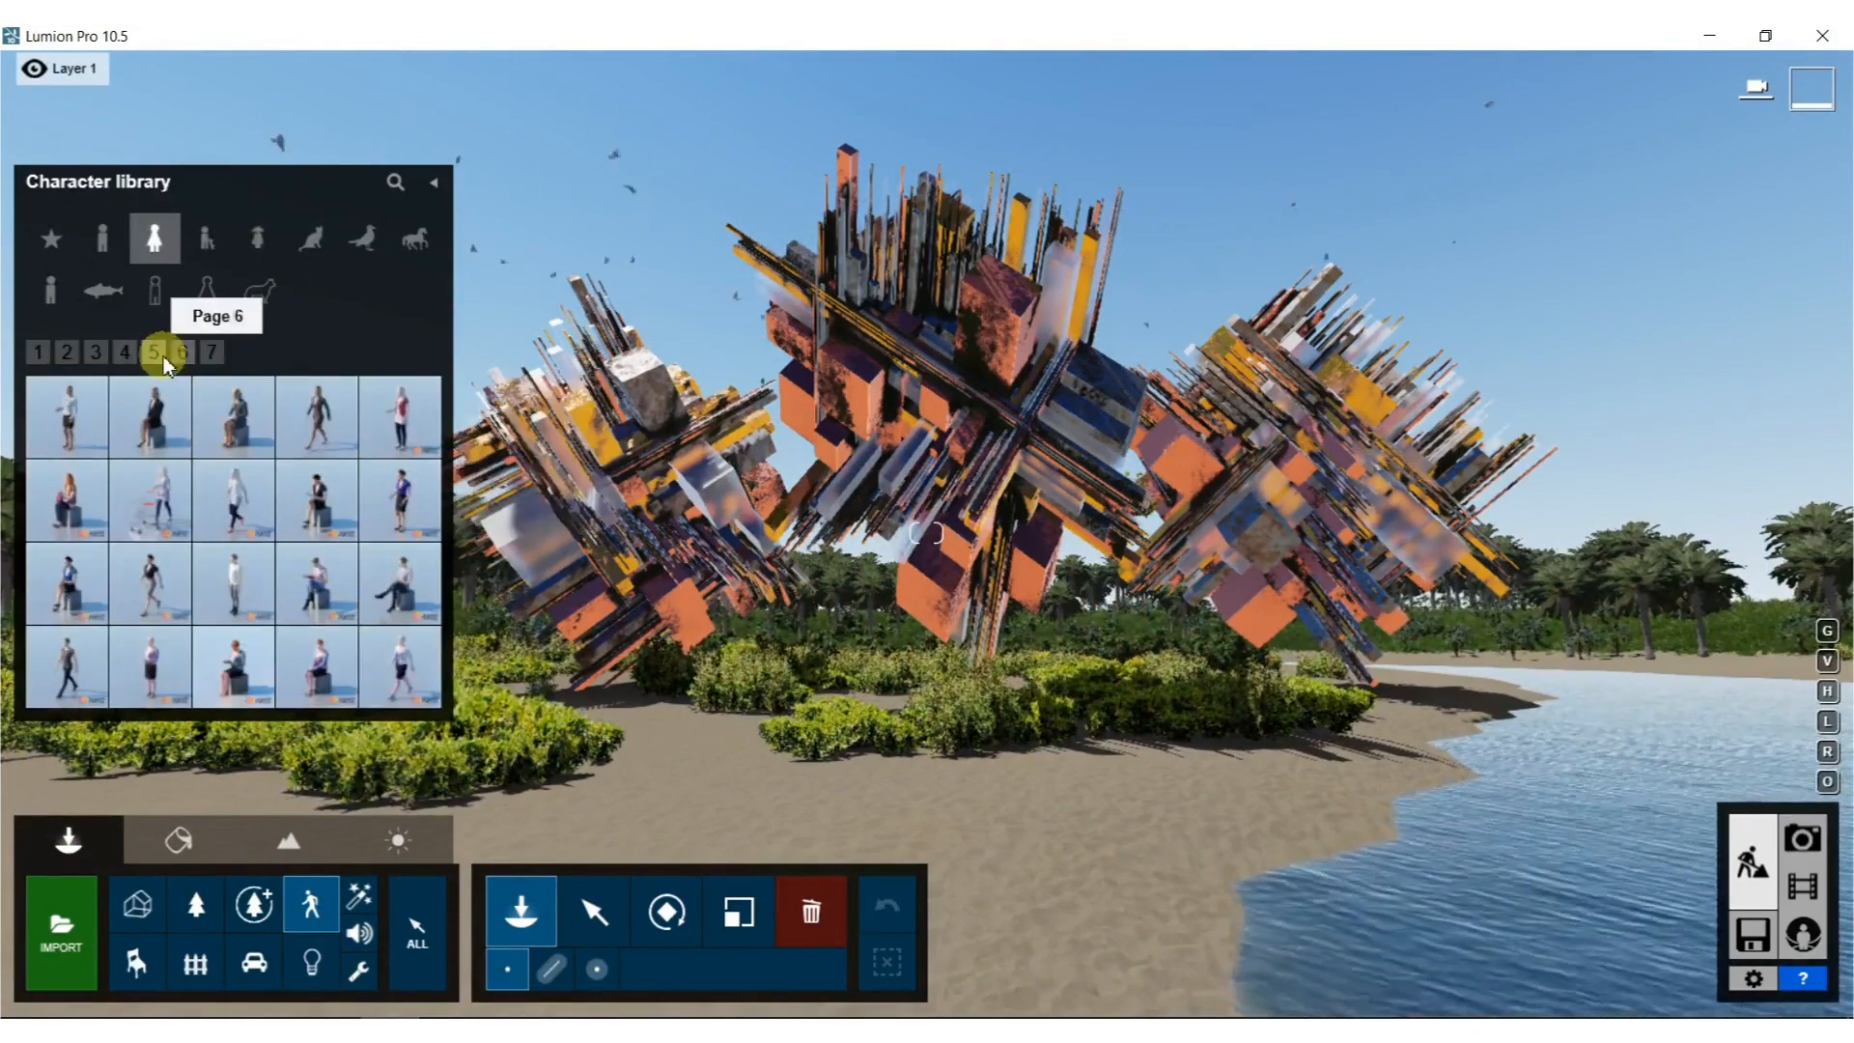
left_click(177, 353)
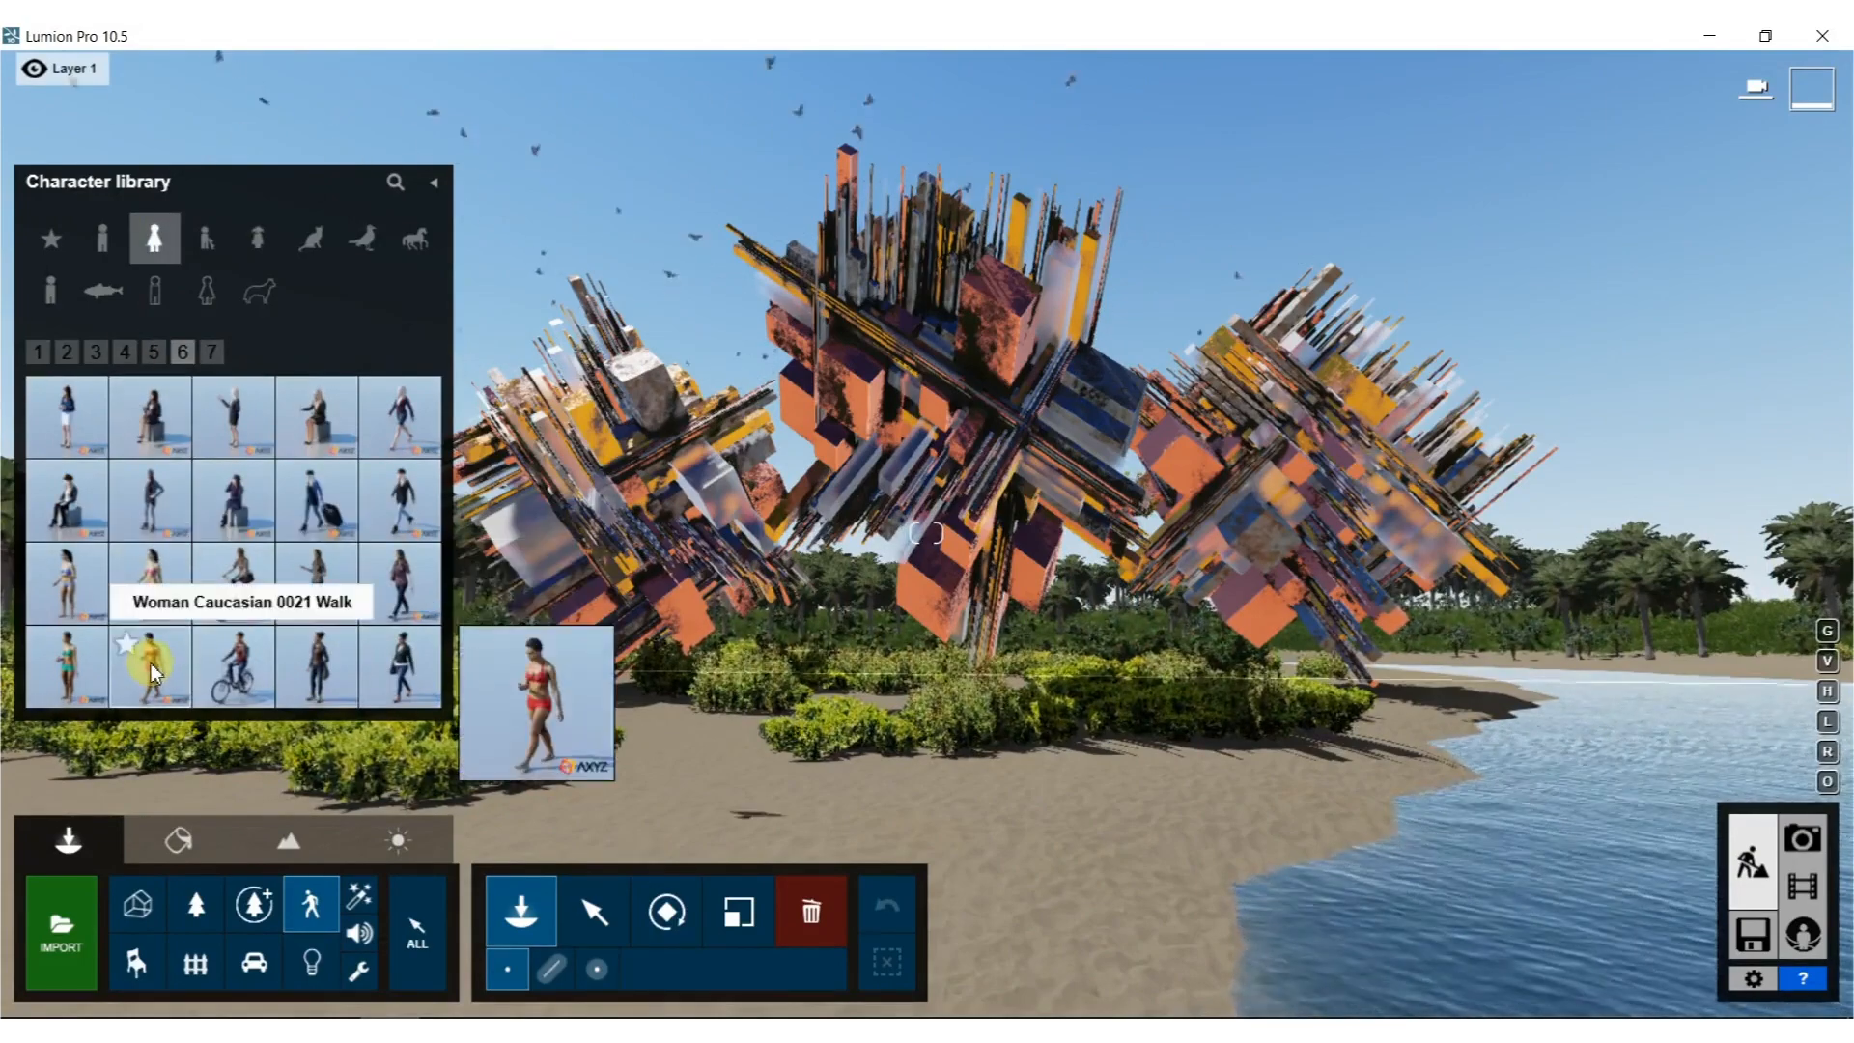
Place Woman Caucasian 0021 Walk on the sand beside the shrubs near the riverside sculpture, turned to a suitable direction.
right_click_drag(1207, 704, 1108, 517)
left_click(1107, 518)
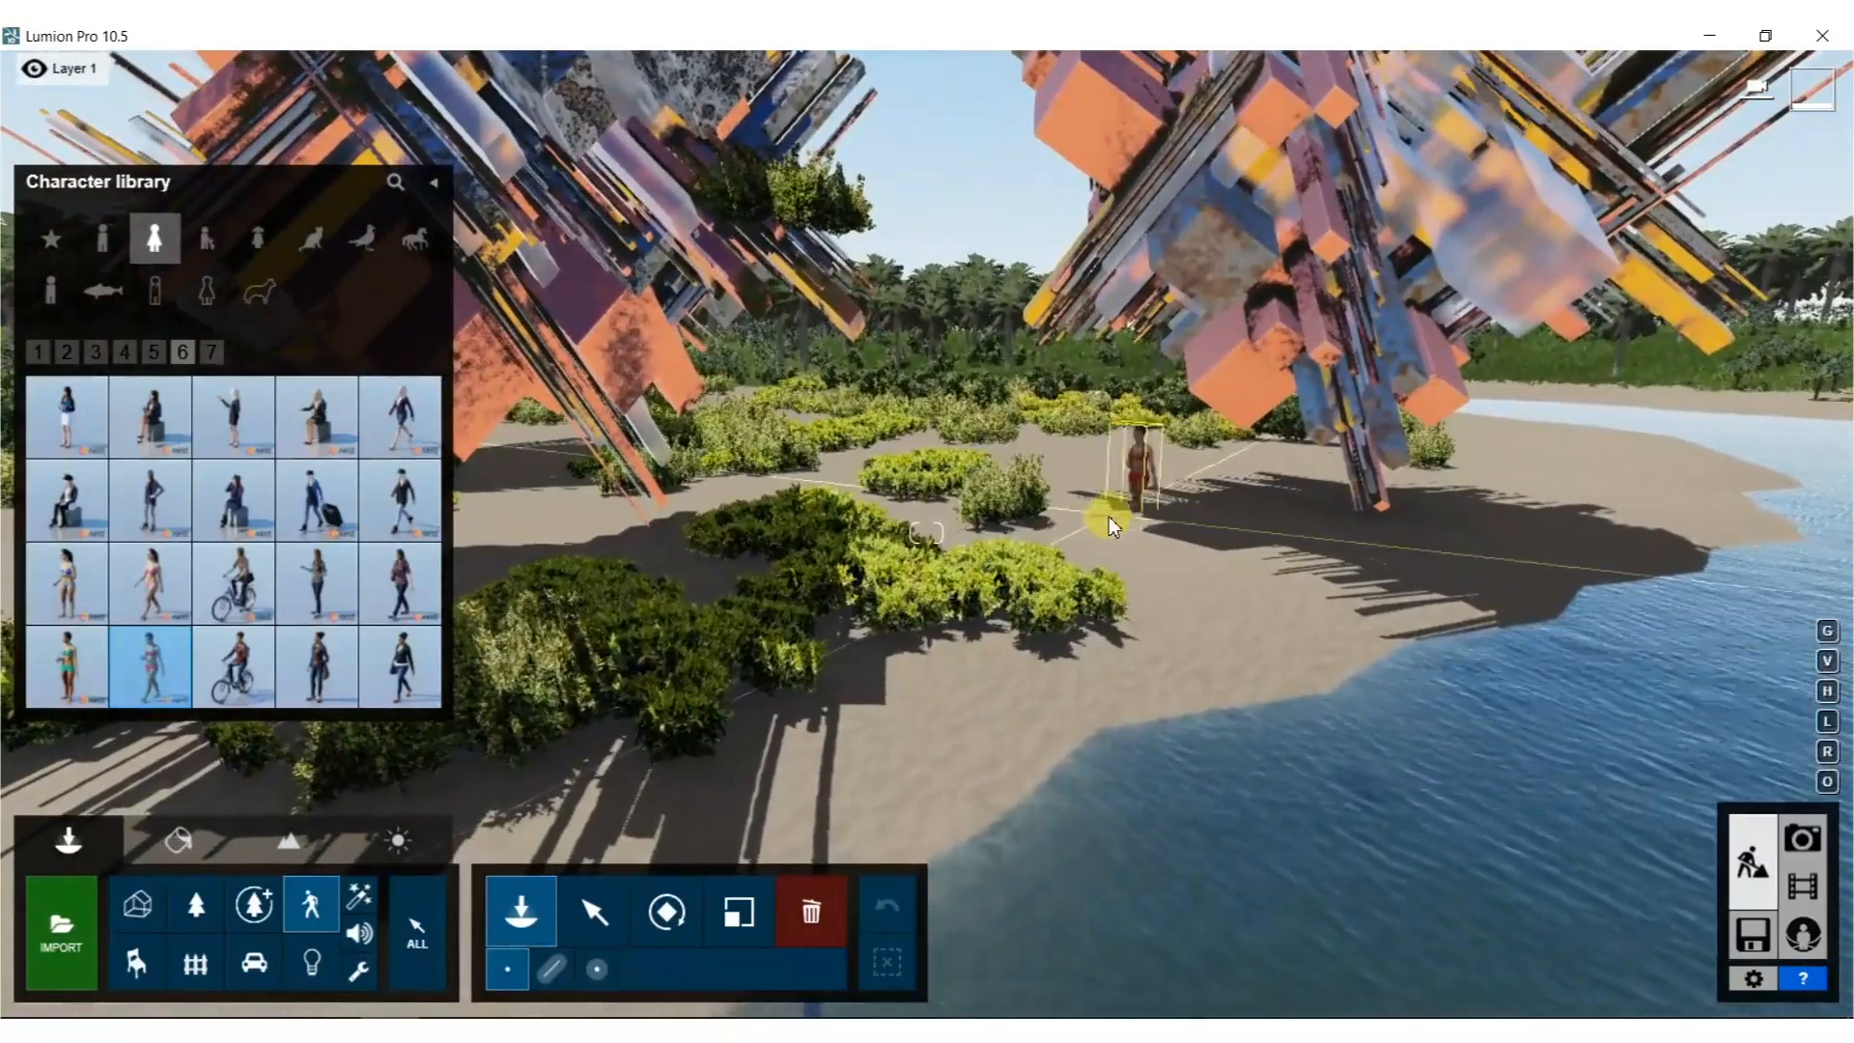
key("r")
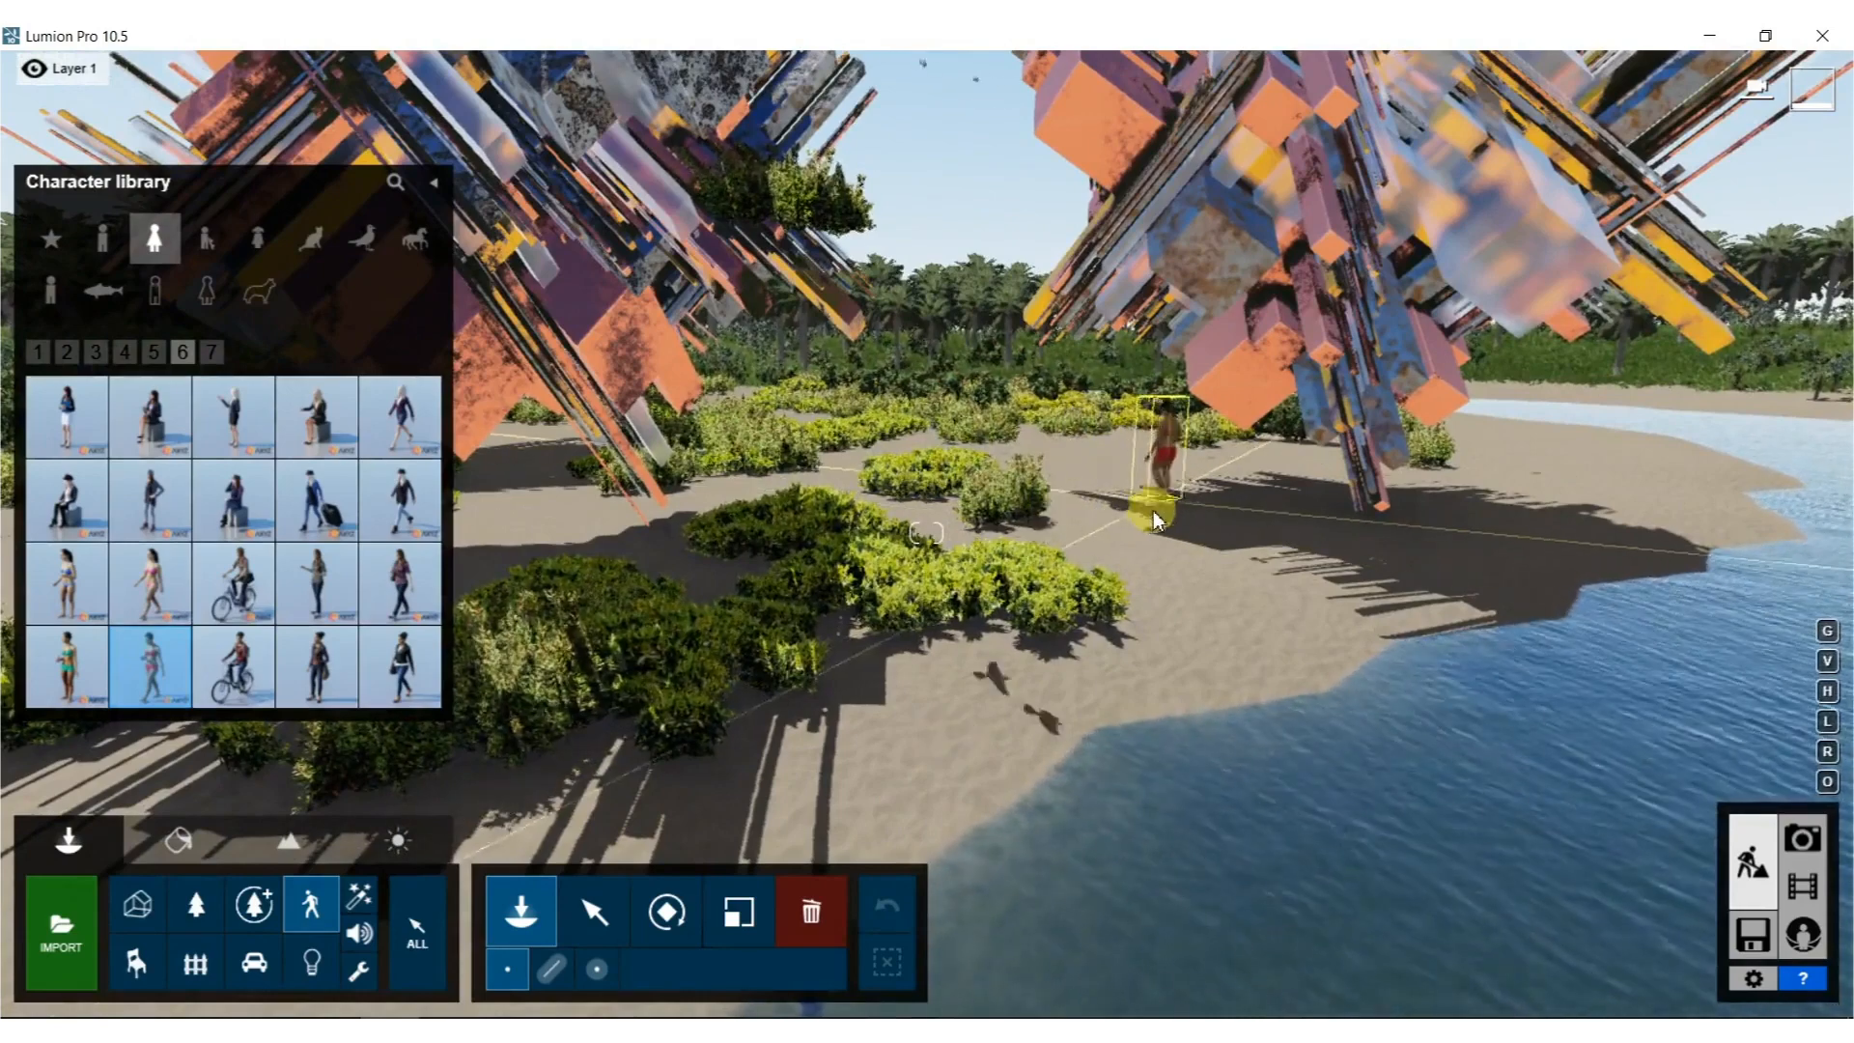
left_click(1070, 536)
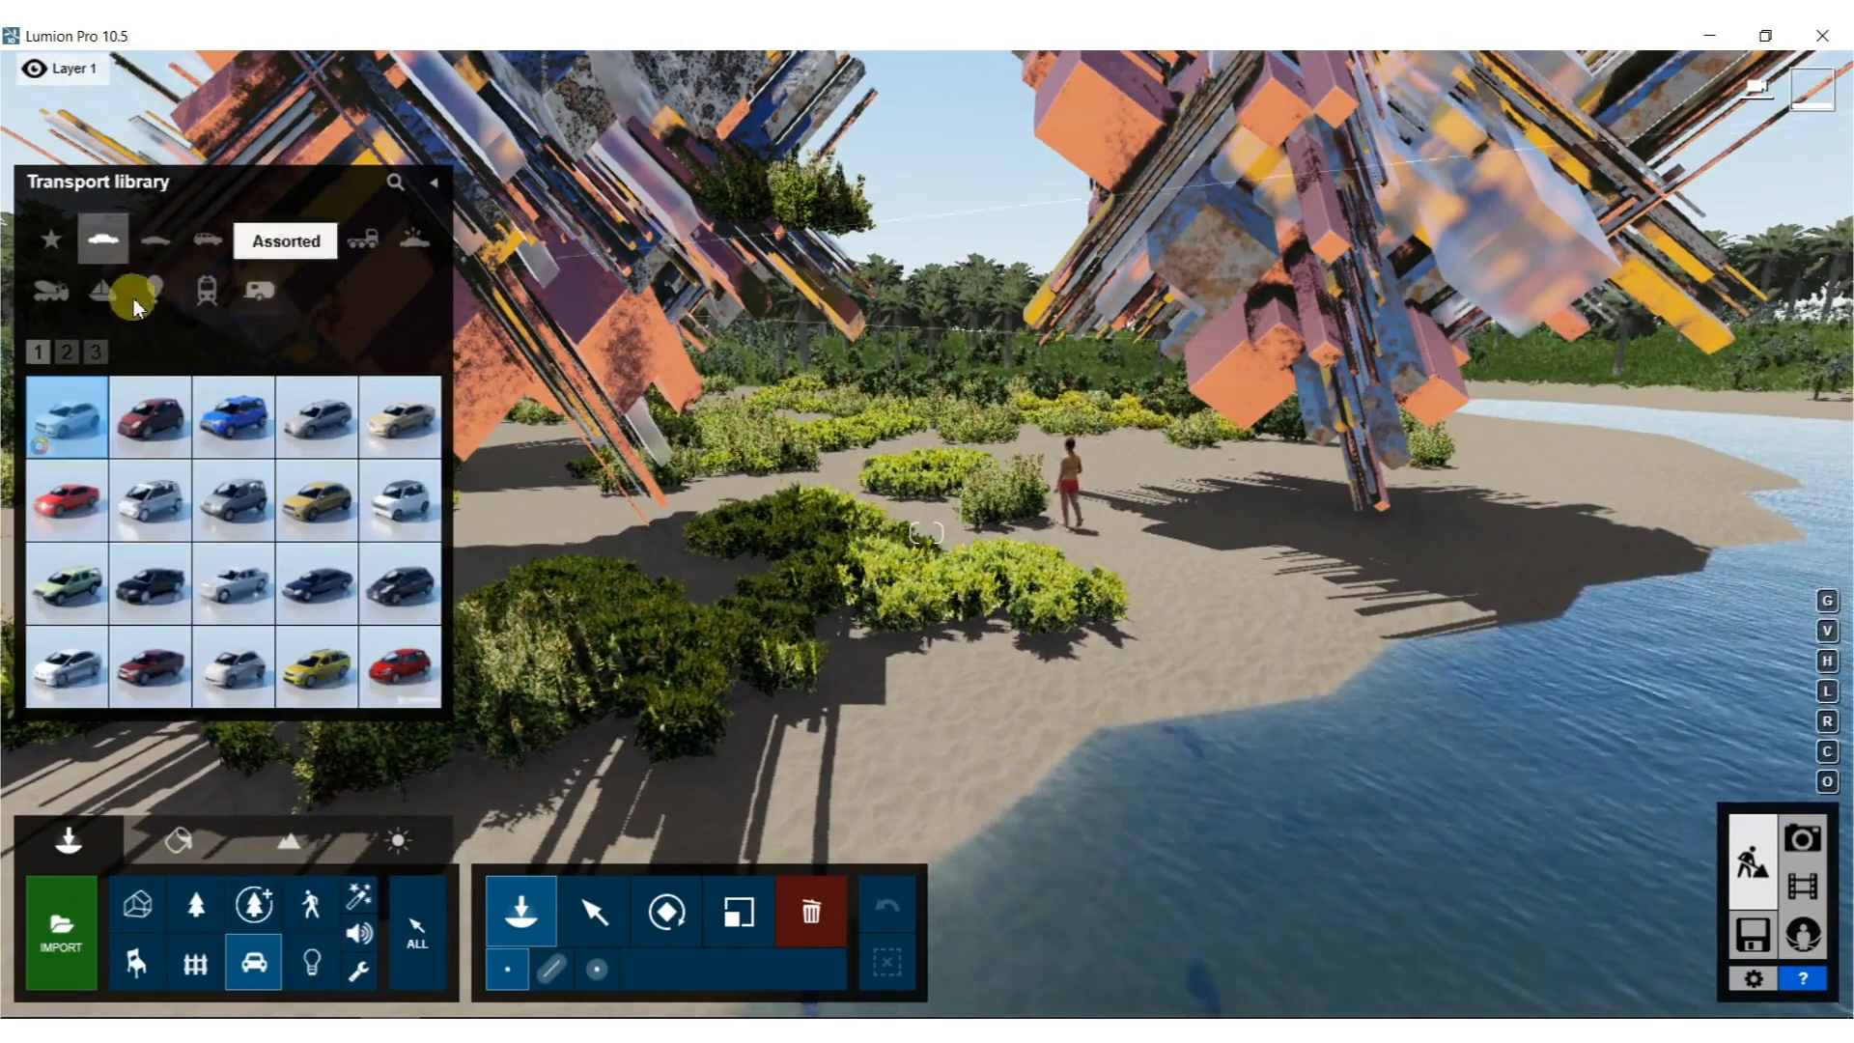
Choose Boat 001 from the boats in the Transport library and place it on the river near the sculptures.
left_click(104, 291)
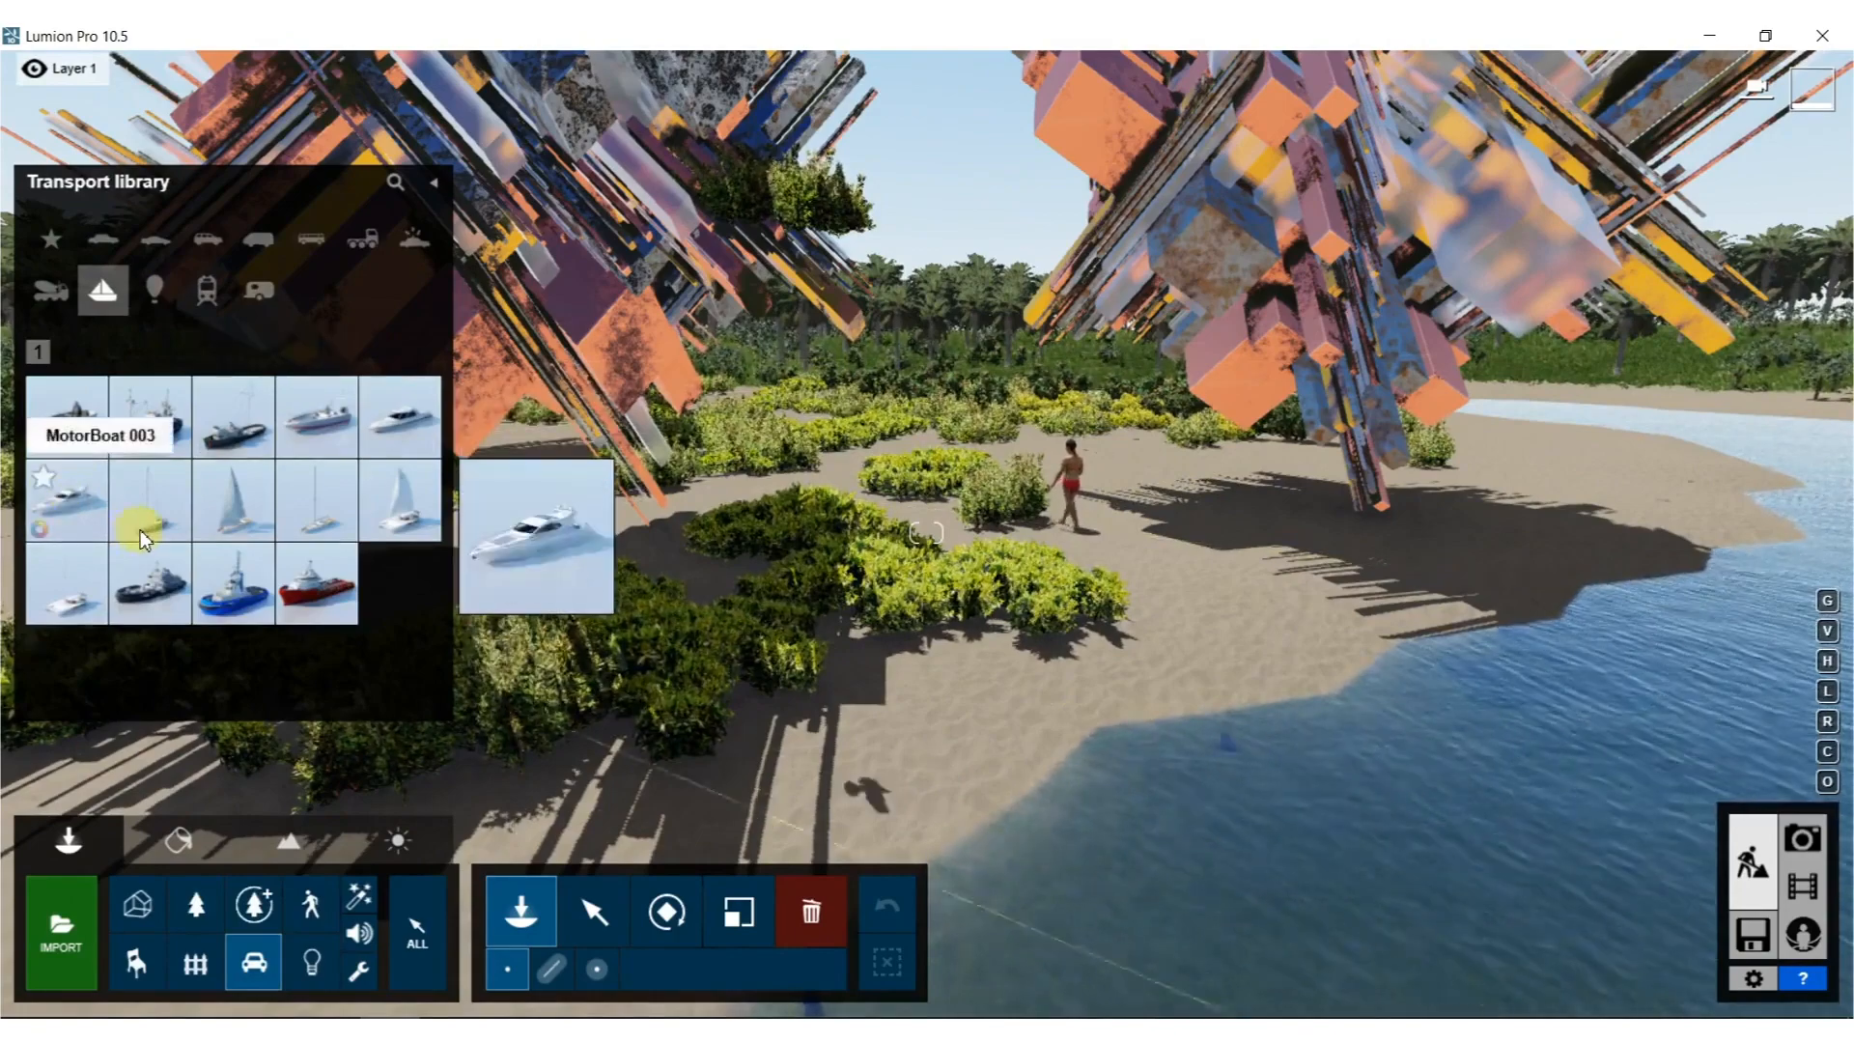
left_click(73, 426)
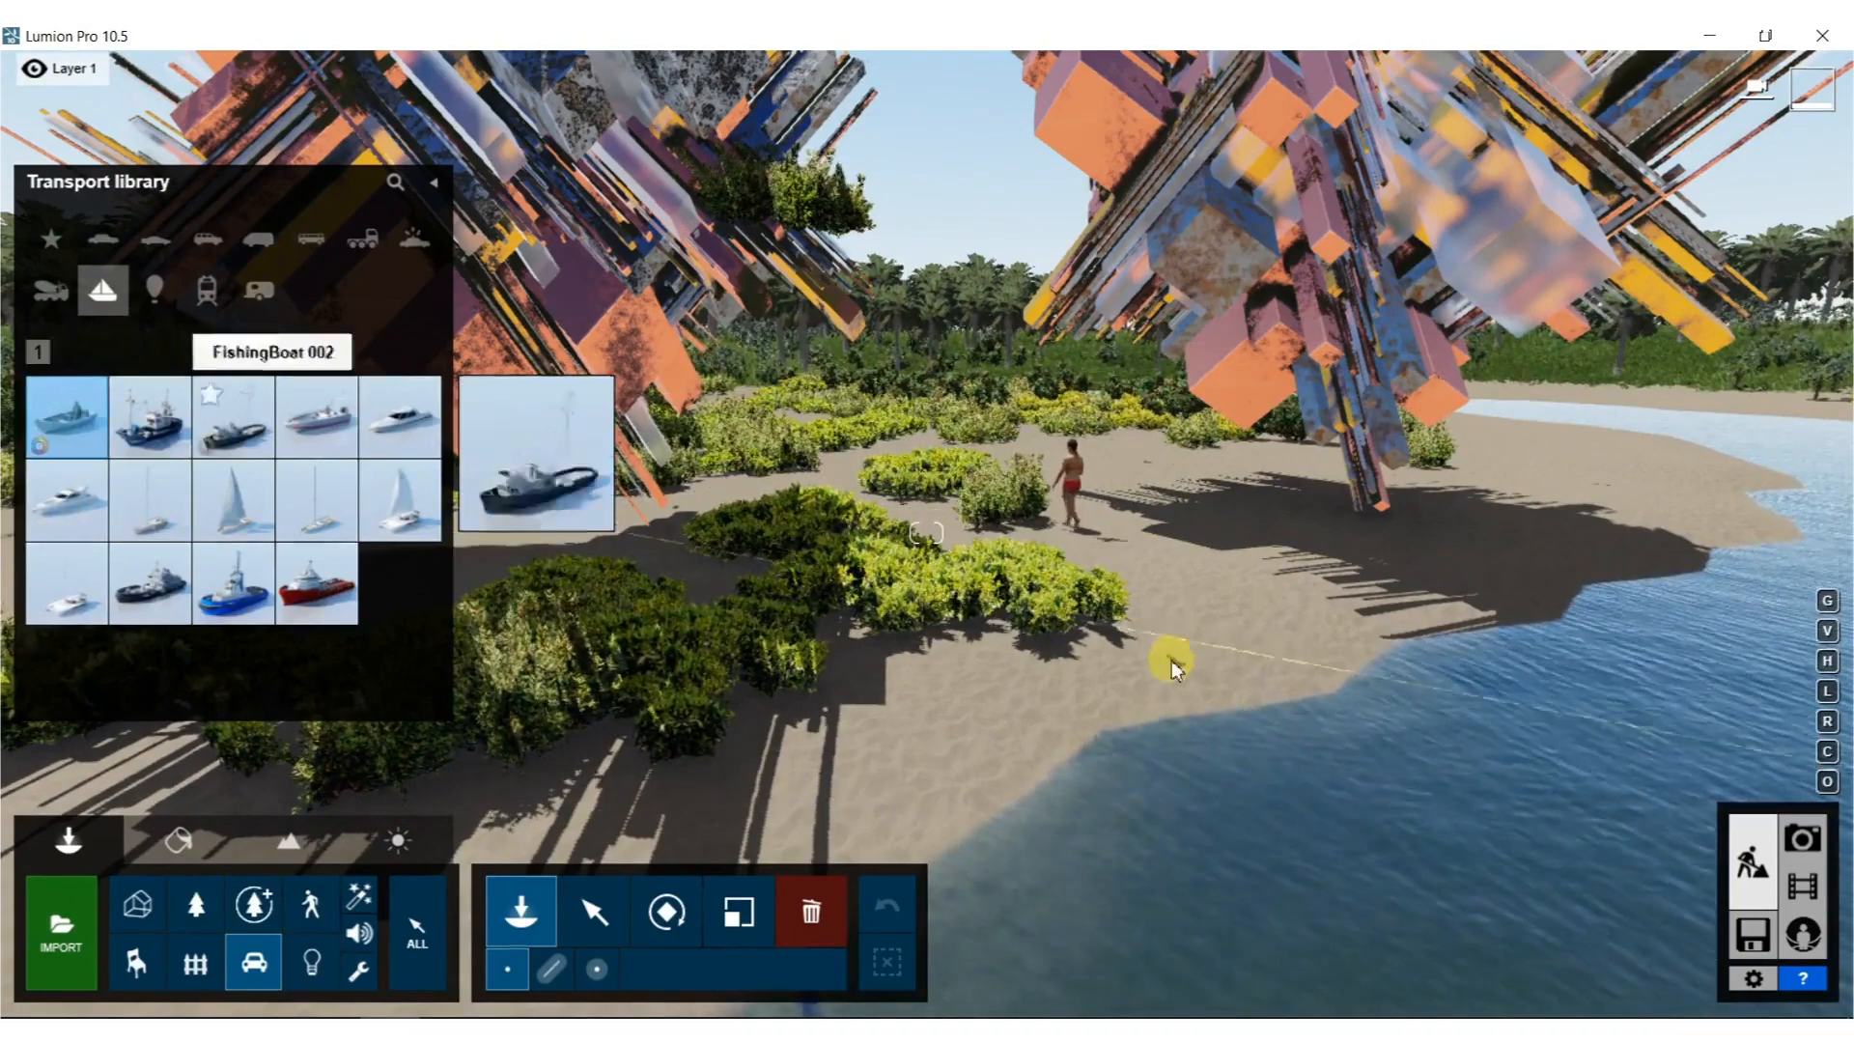
left_click(1387, 691)
key("s")
right_click_drag(1386, 691, 1358, 654)
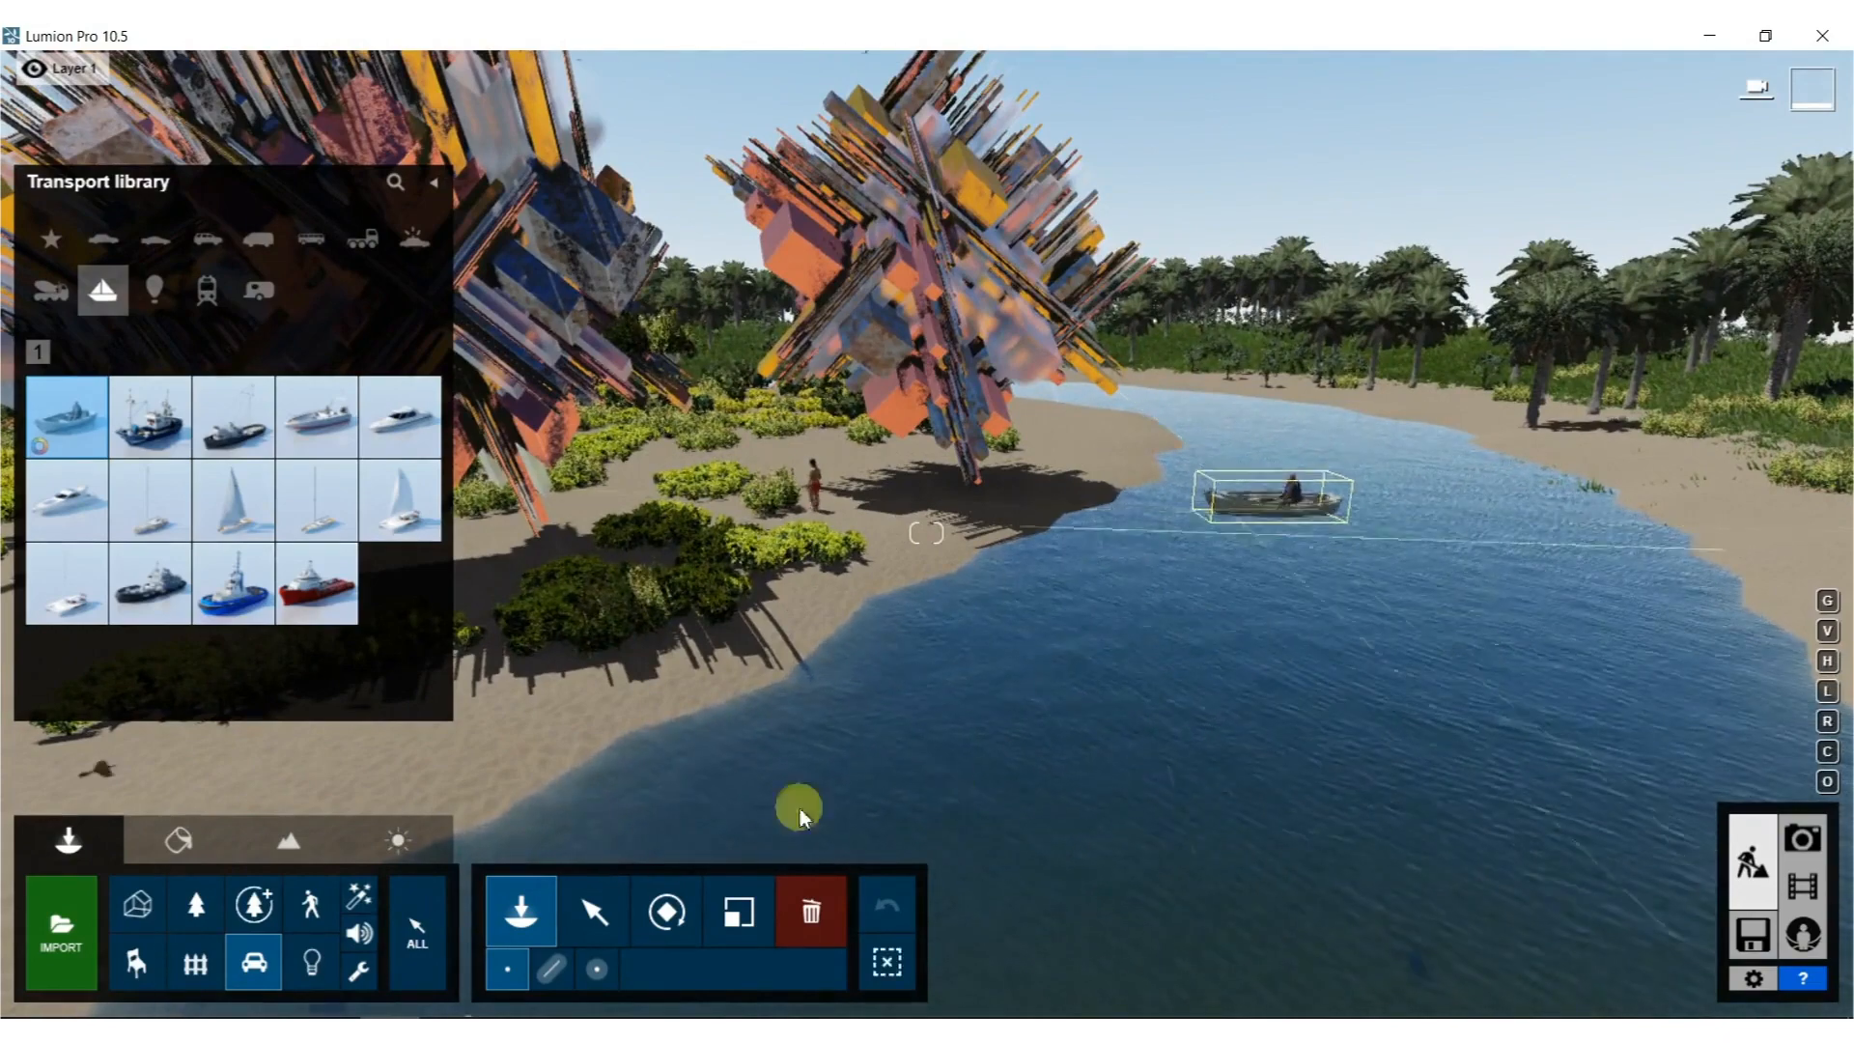
Select the rowing boat on the river and set Show driver to Off.
left_click(594, 912)
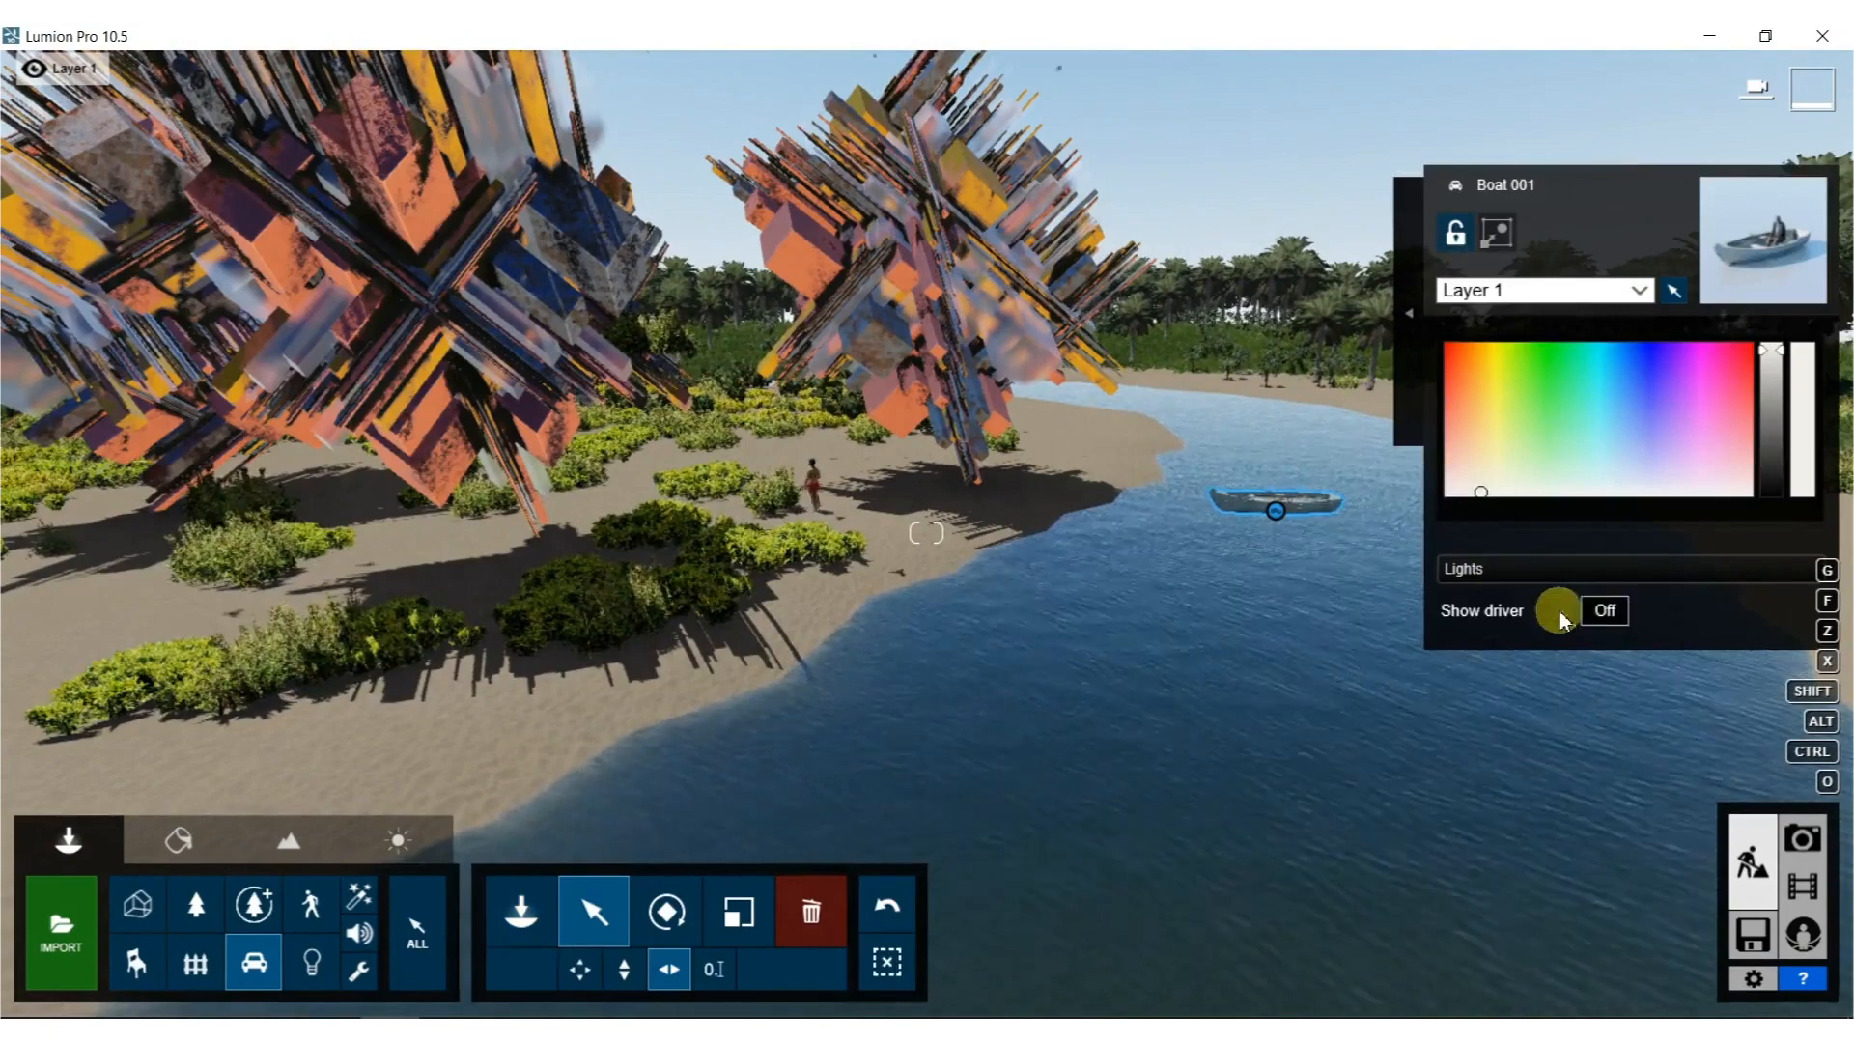
key("s")
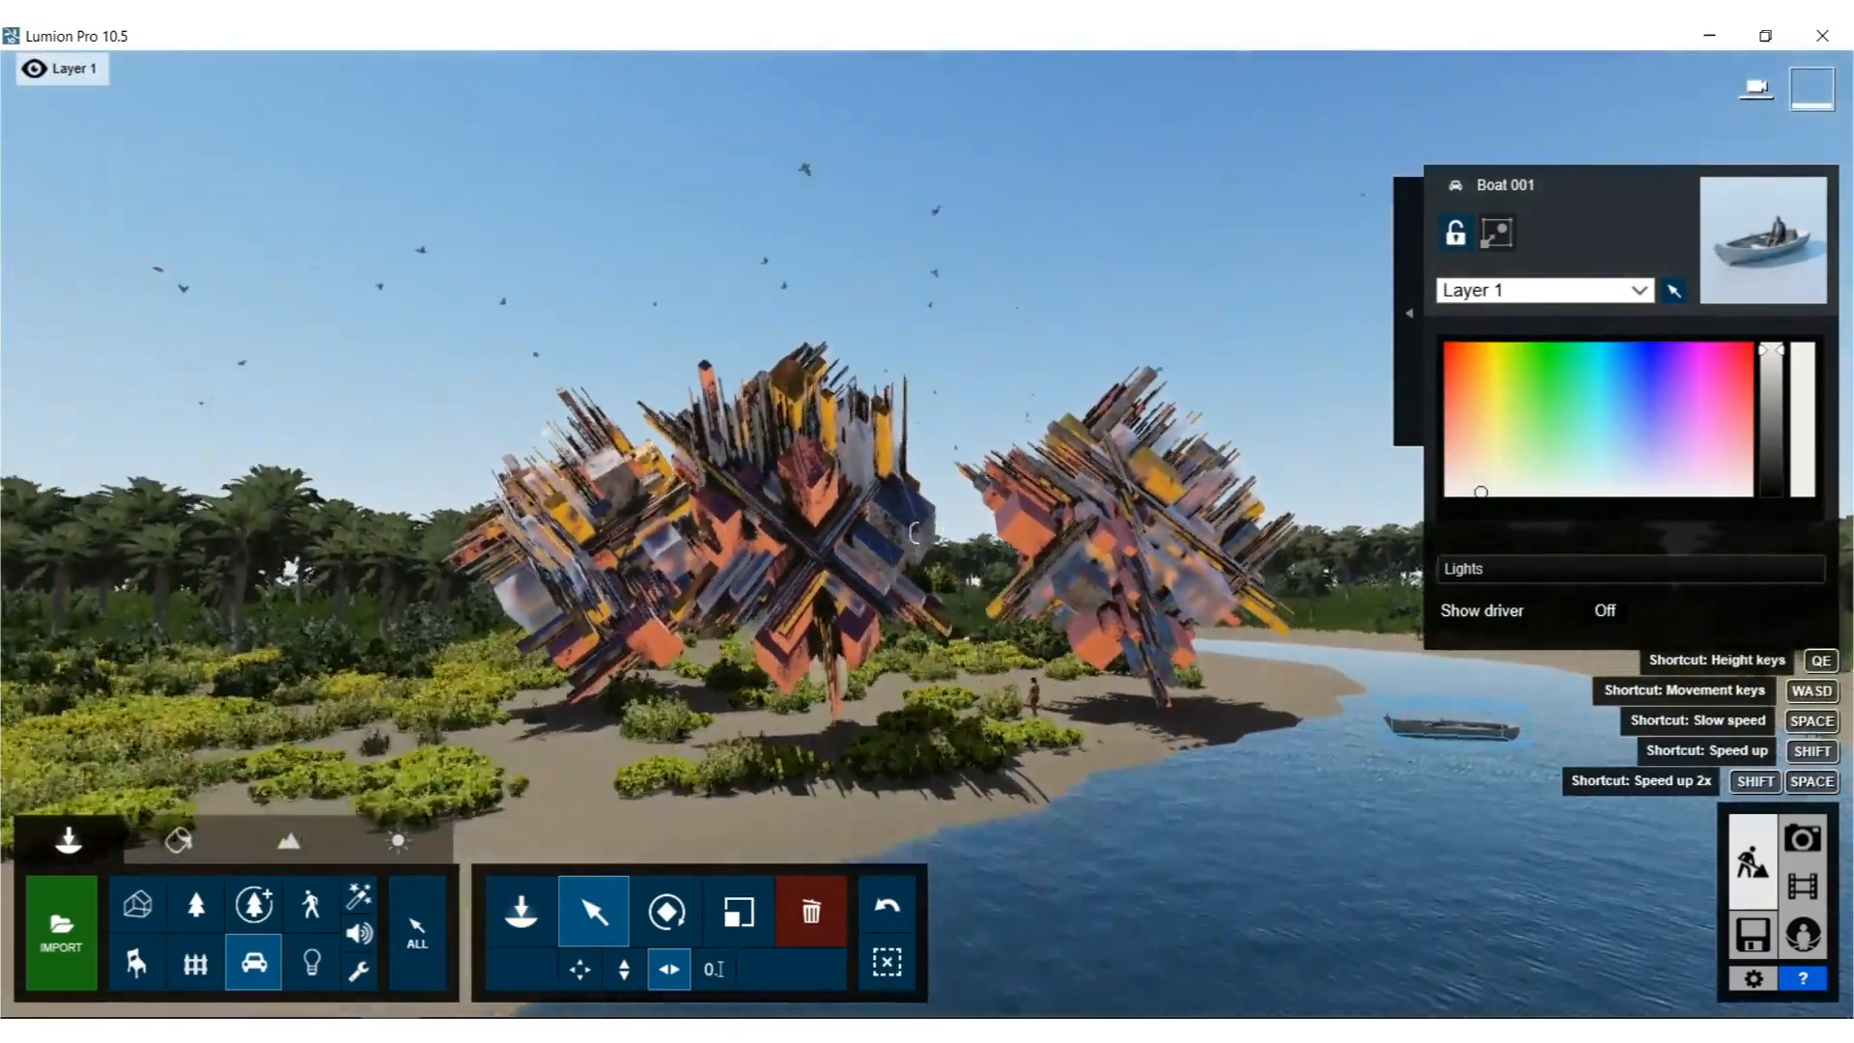
key("w")
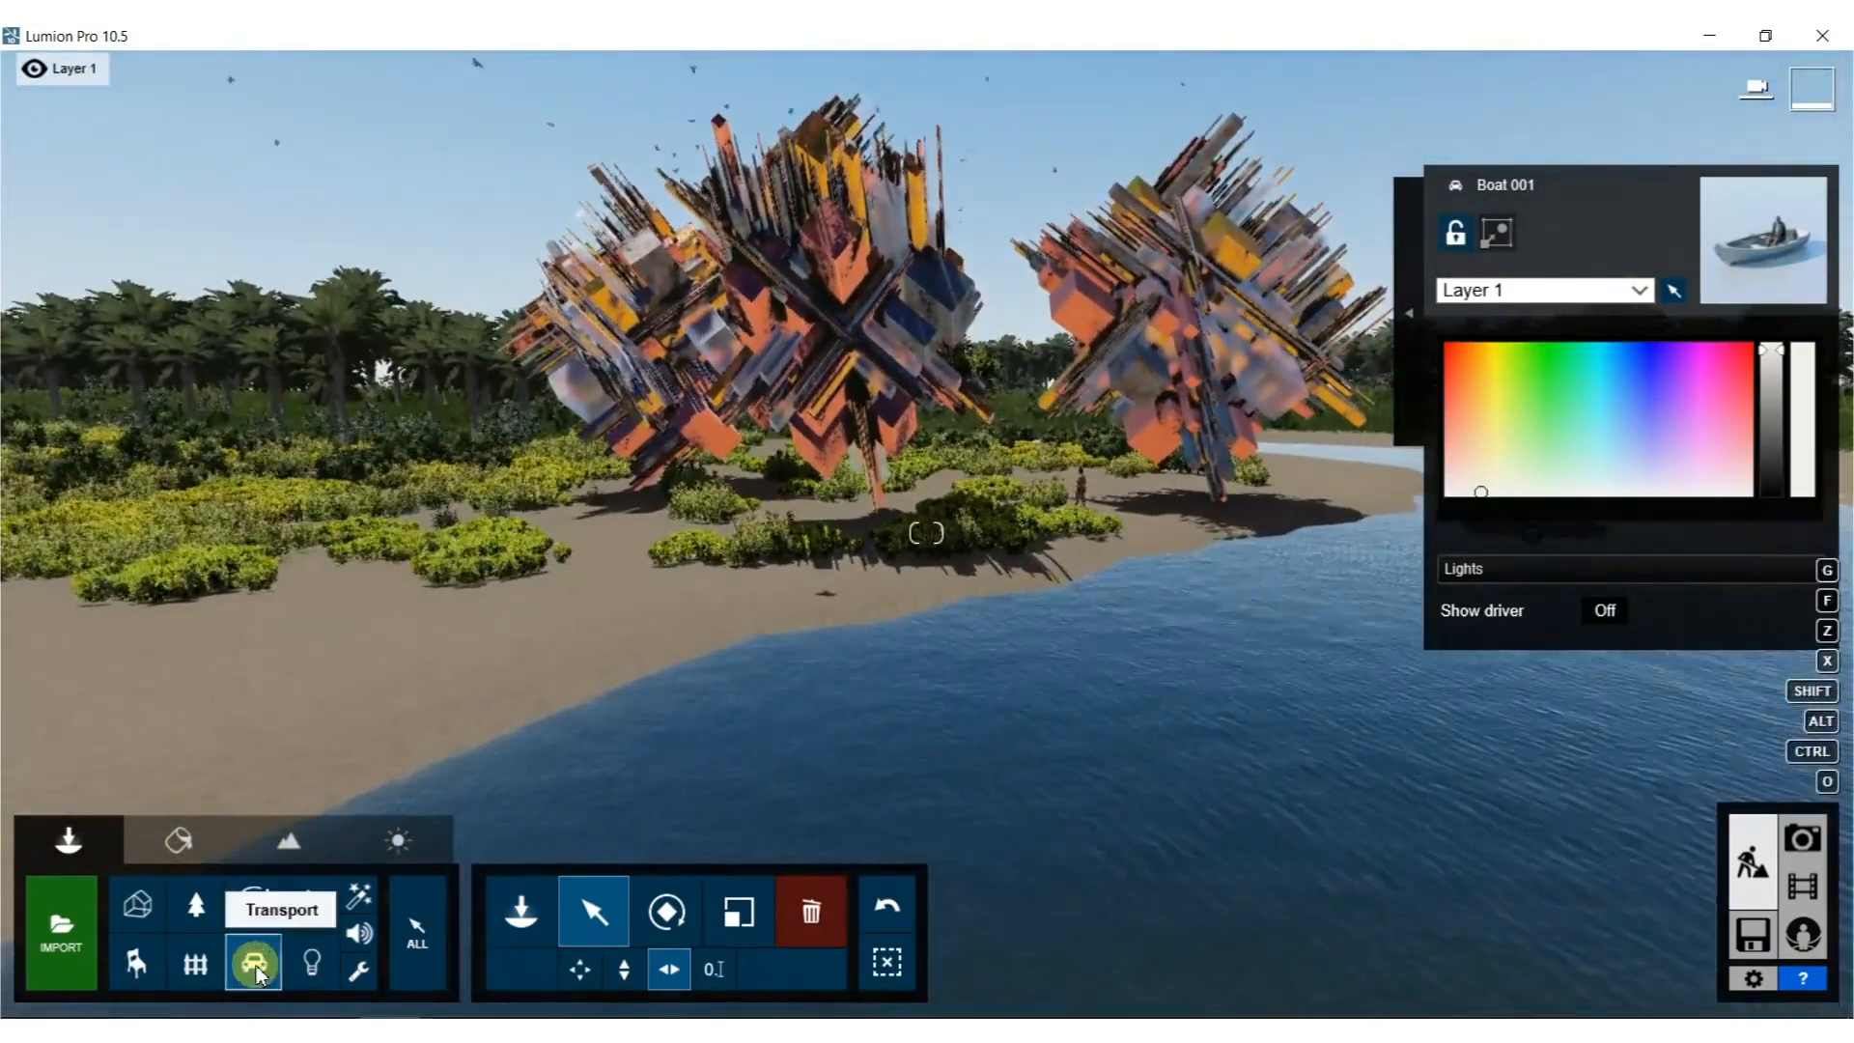
Place a dog from the Character library's pets on the sand beneath the sculpture closest to the water.
left_click(311, 903)
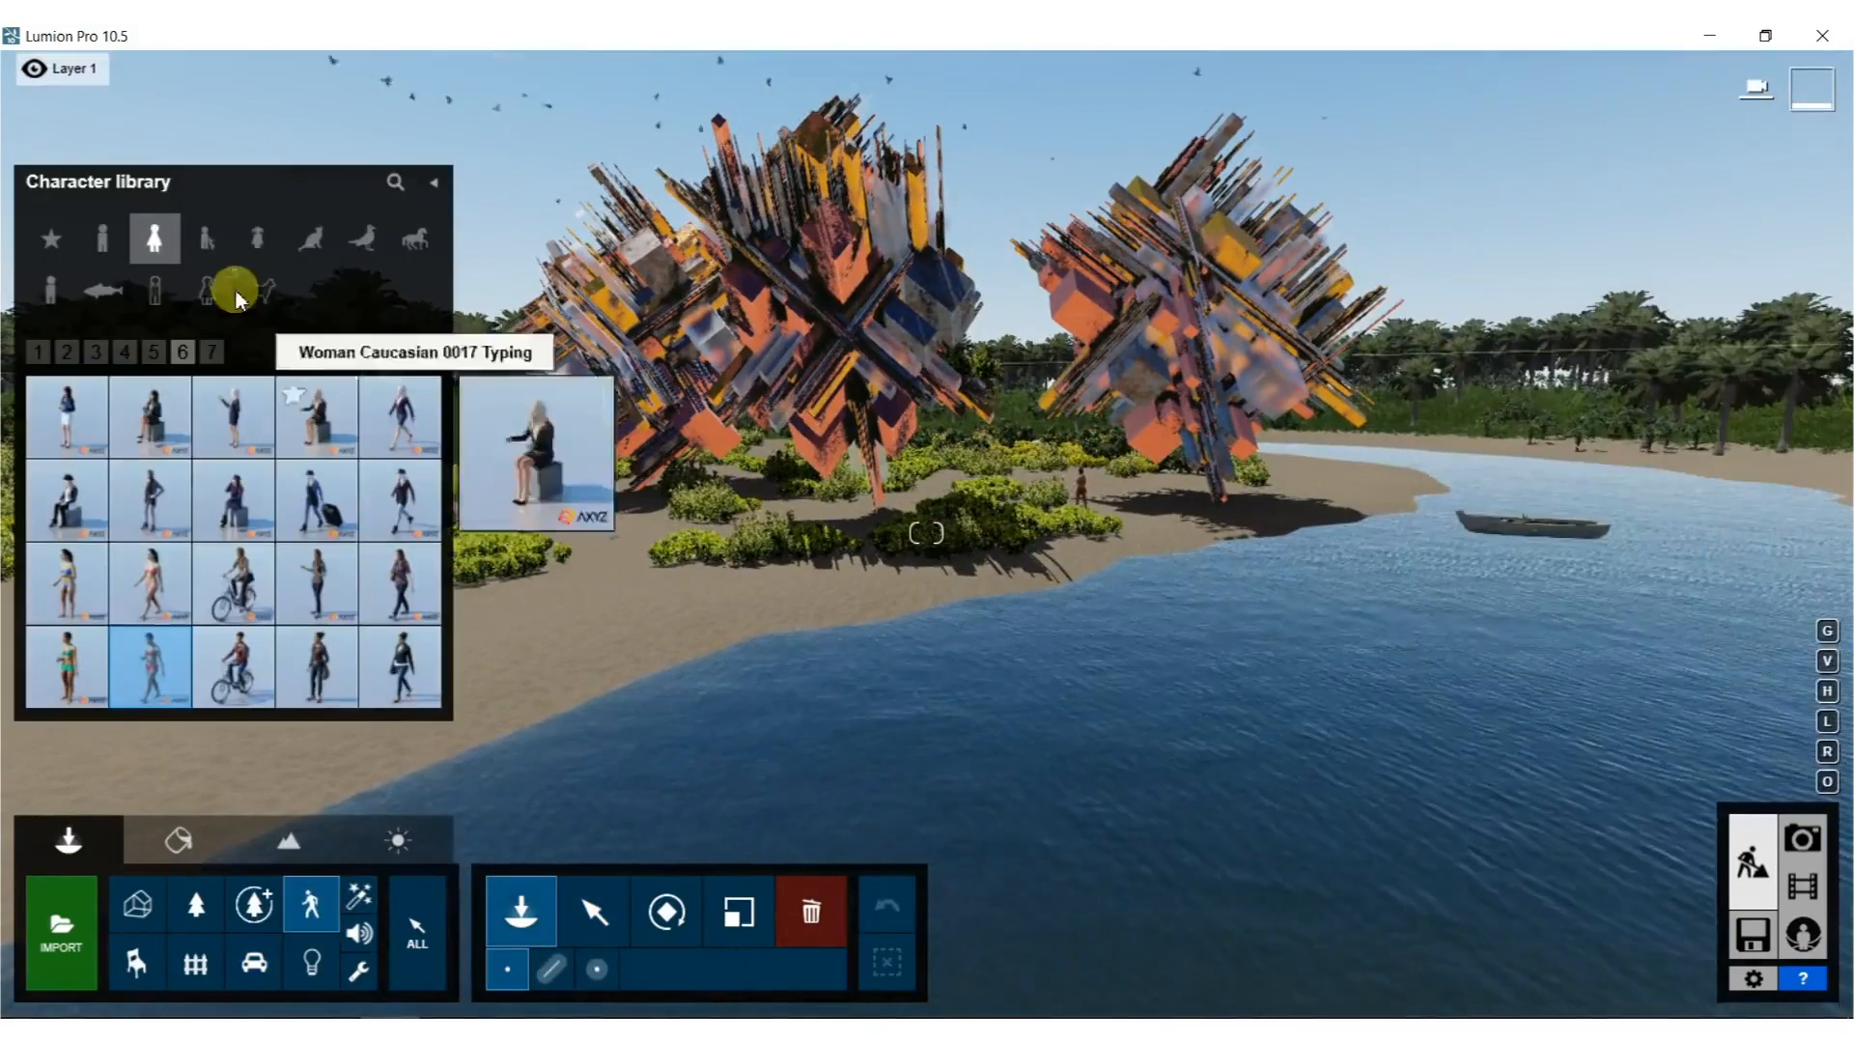
left_click(299, 242)
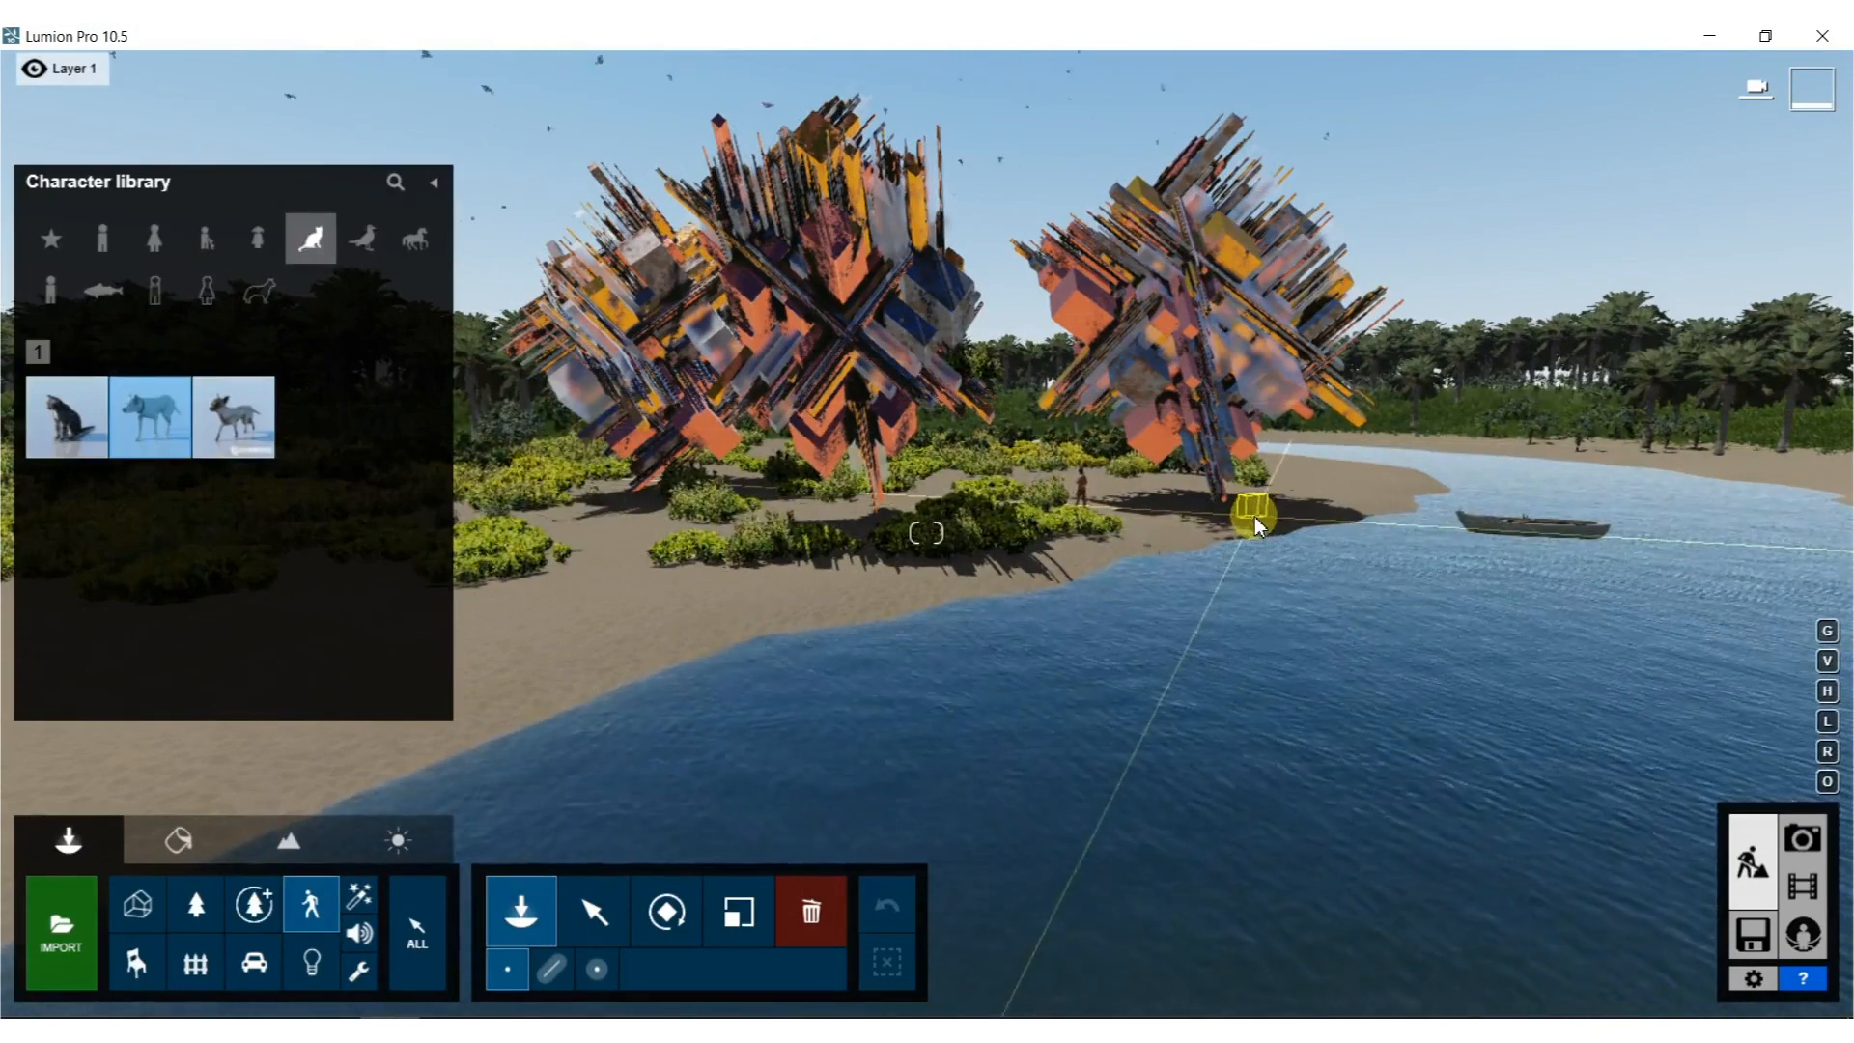
left_click(1257, 524)
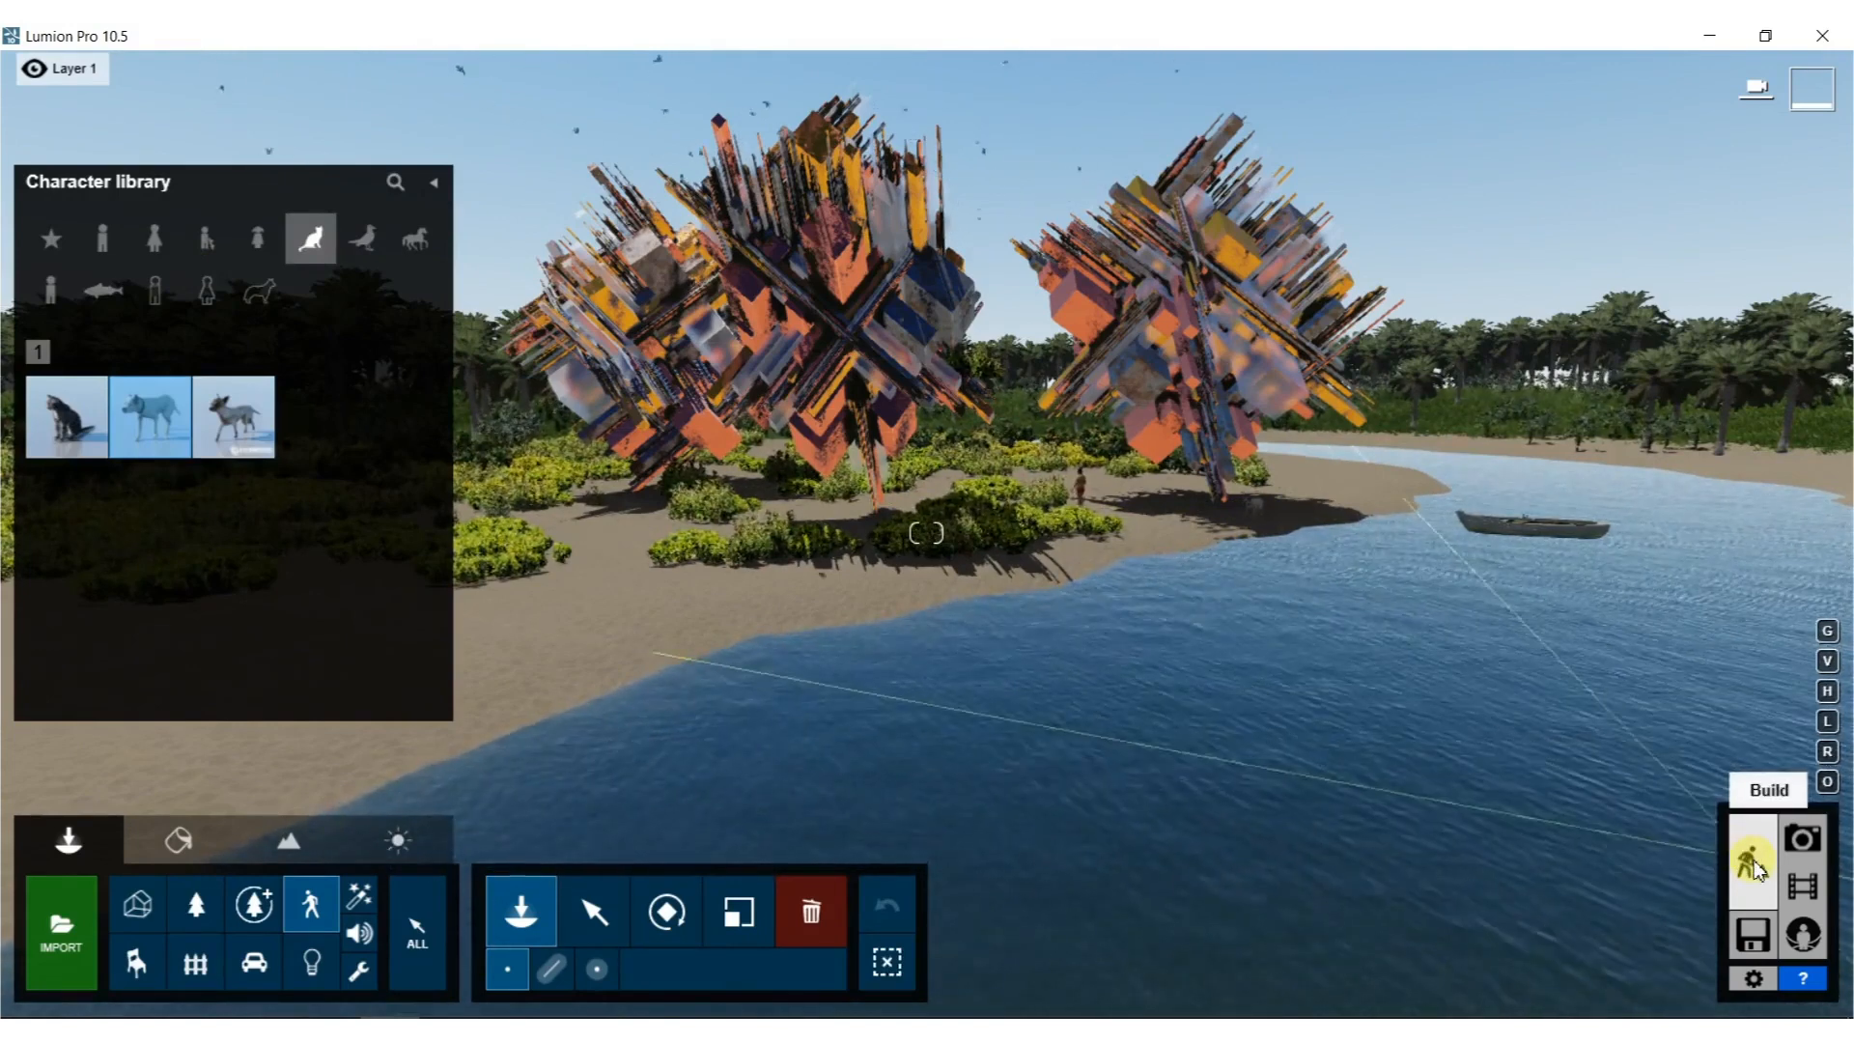
Switch to Photo mode, store the current view in the first photo slot and move the camera closer to the sculptures.
left_click(1802, 838)
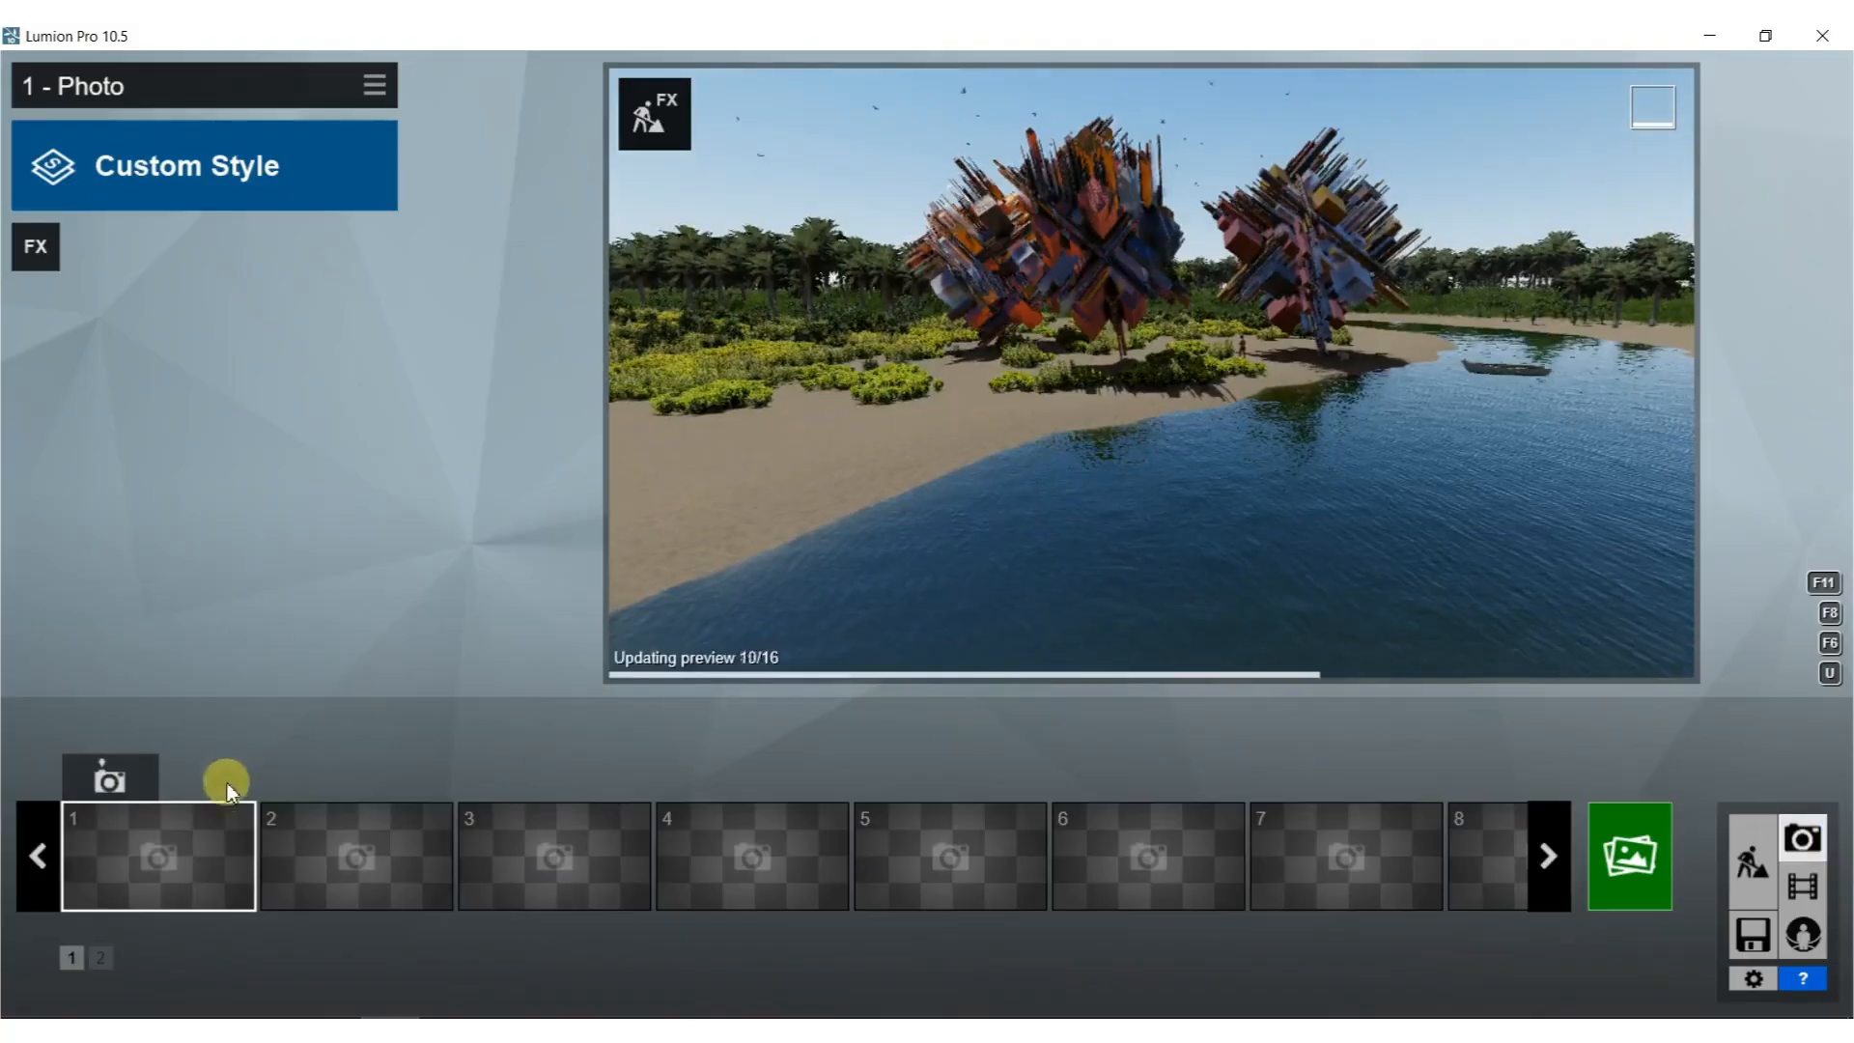
left_click(110, 777)
key("w")
right_click_drag(1110, 405, 1151, 328)
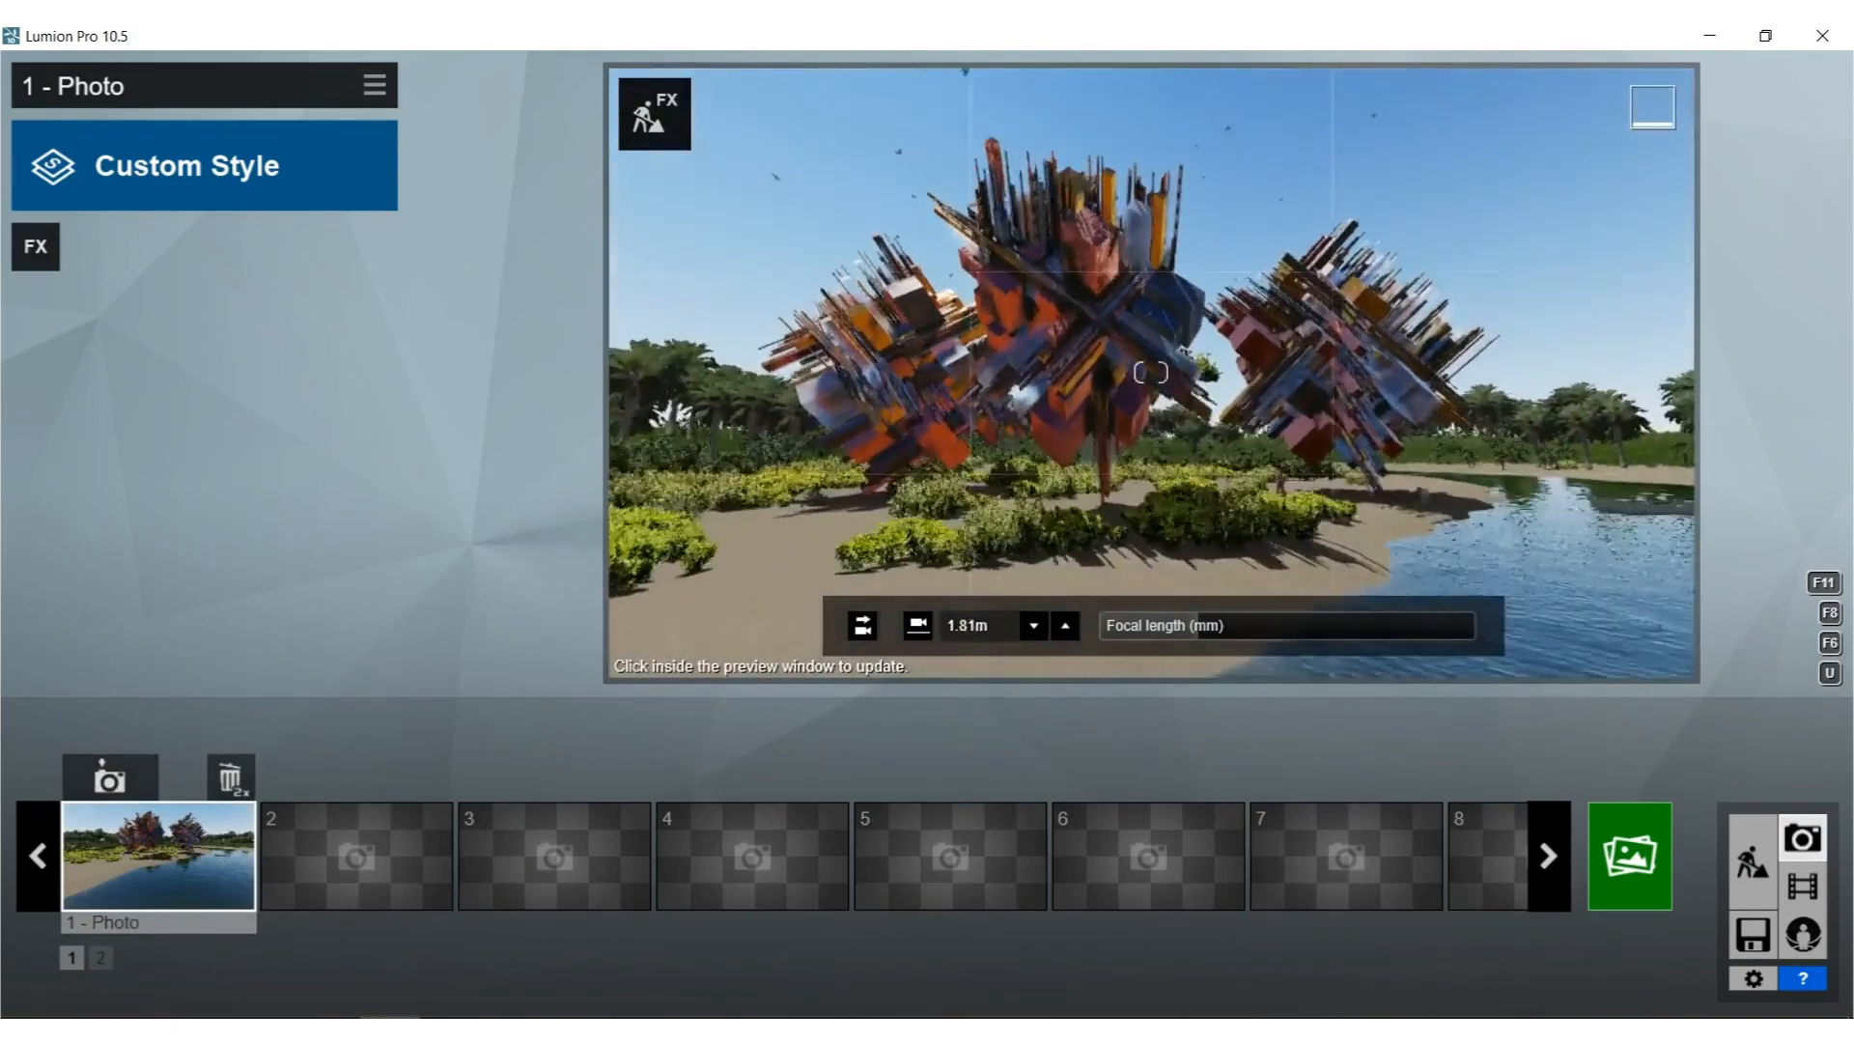
Apply the Daytime style to the photo and add the 2-Point Perspective camera effect.
left_click(95, 160)
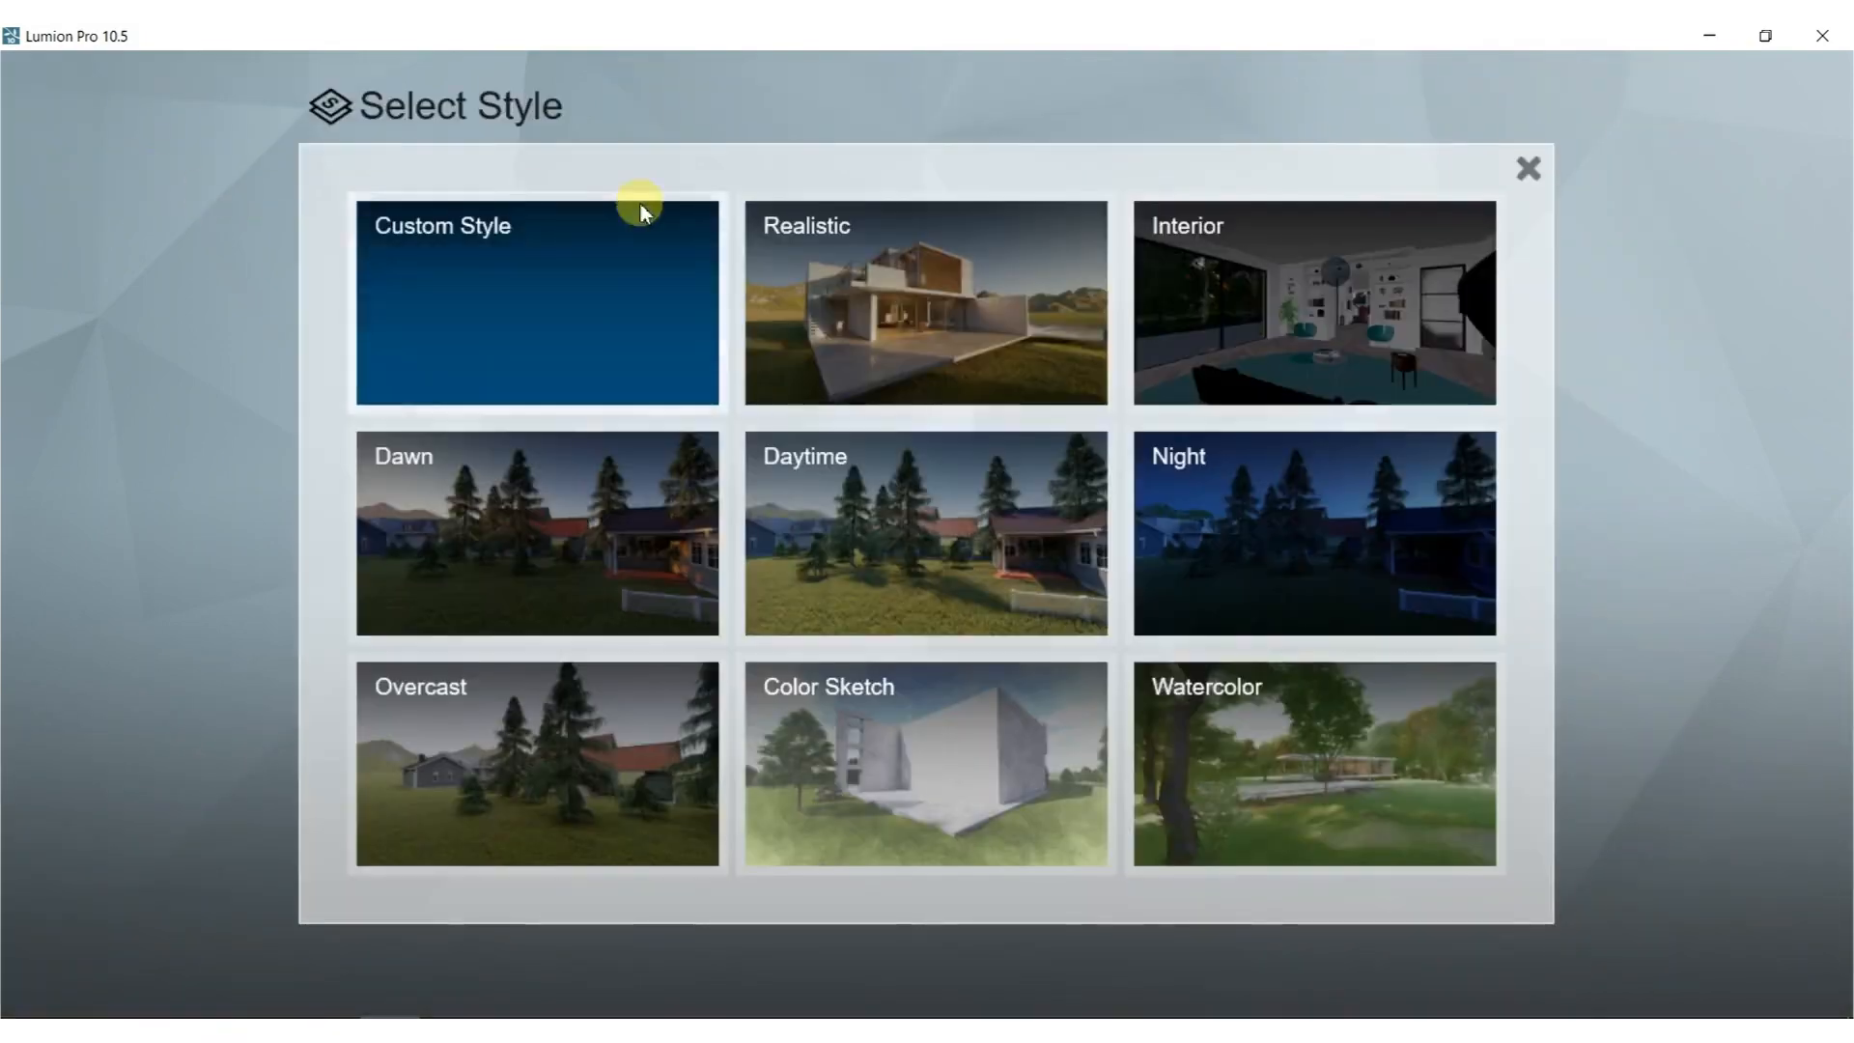
left_click(896, 558)
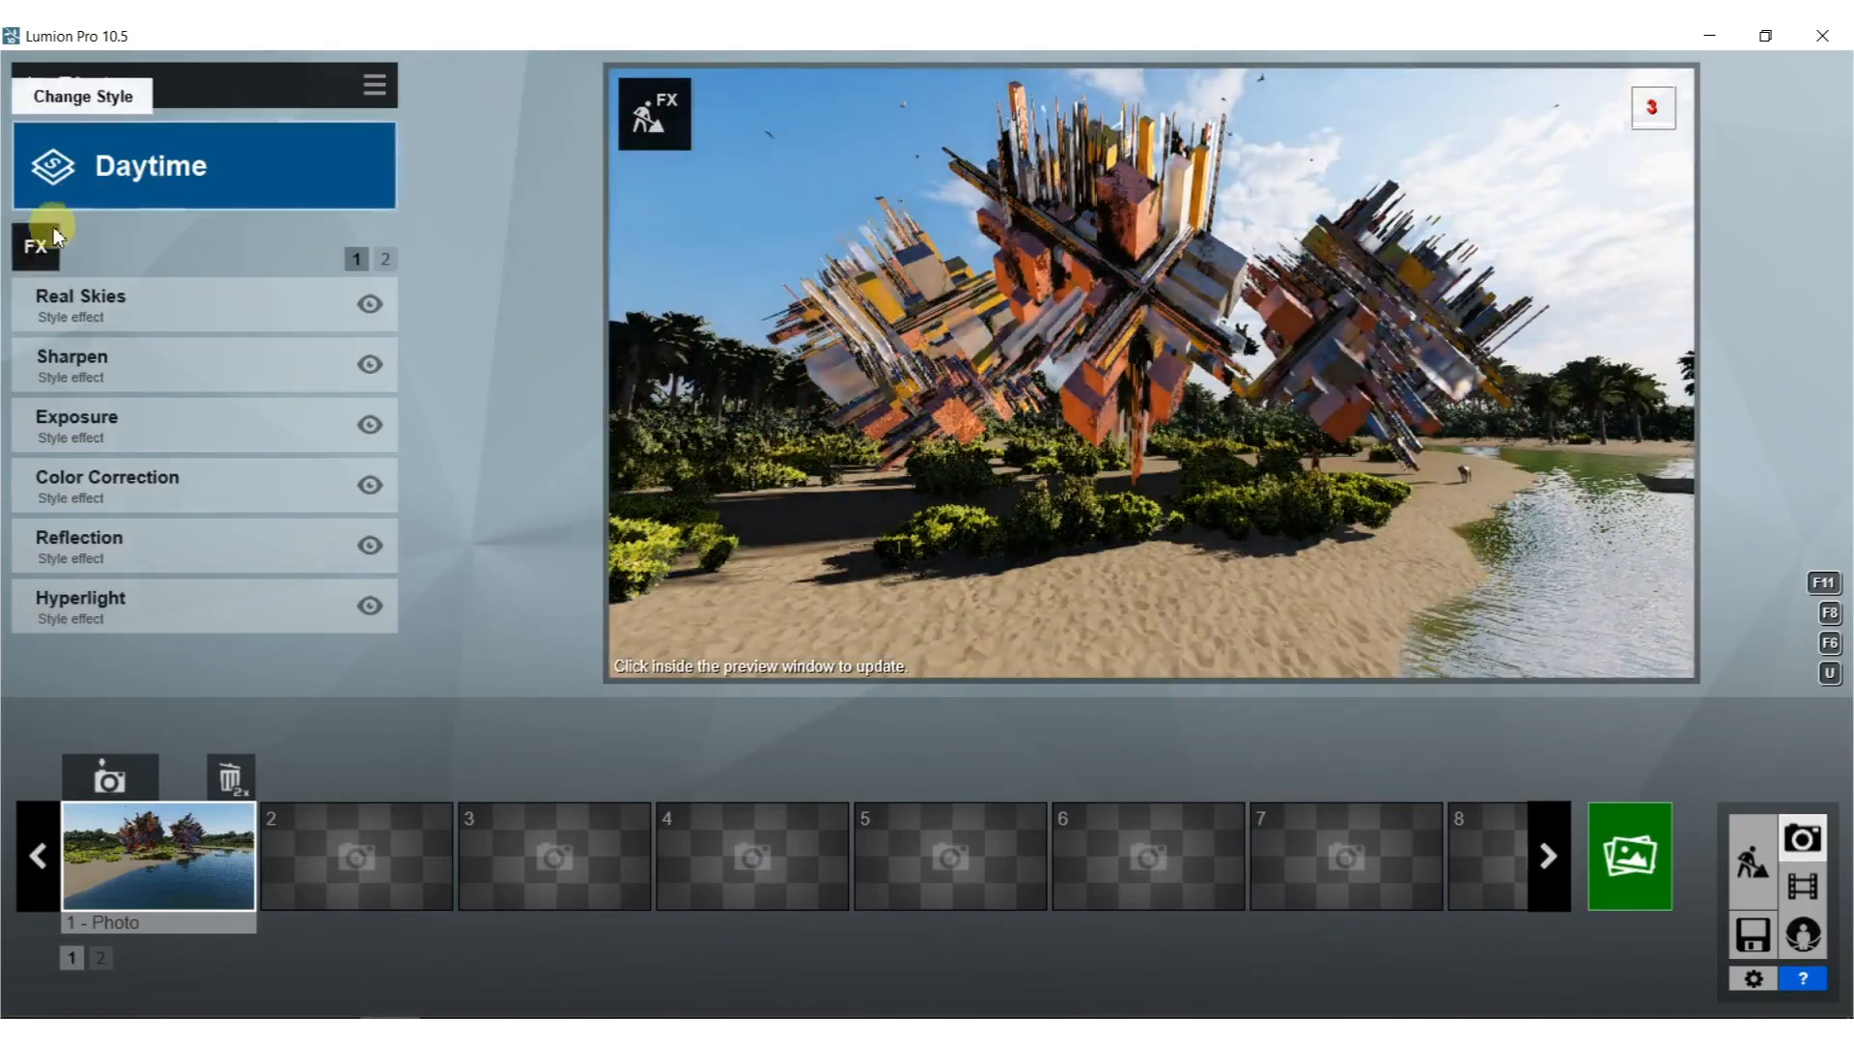
left_click(38, 249)
left_click(463, 365)
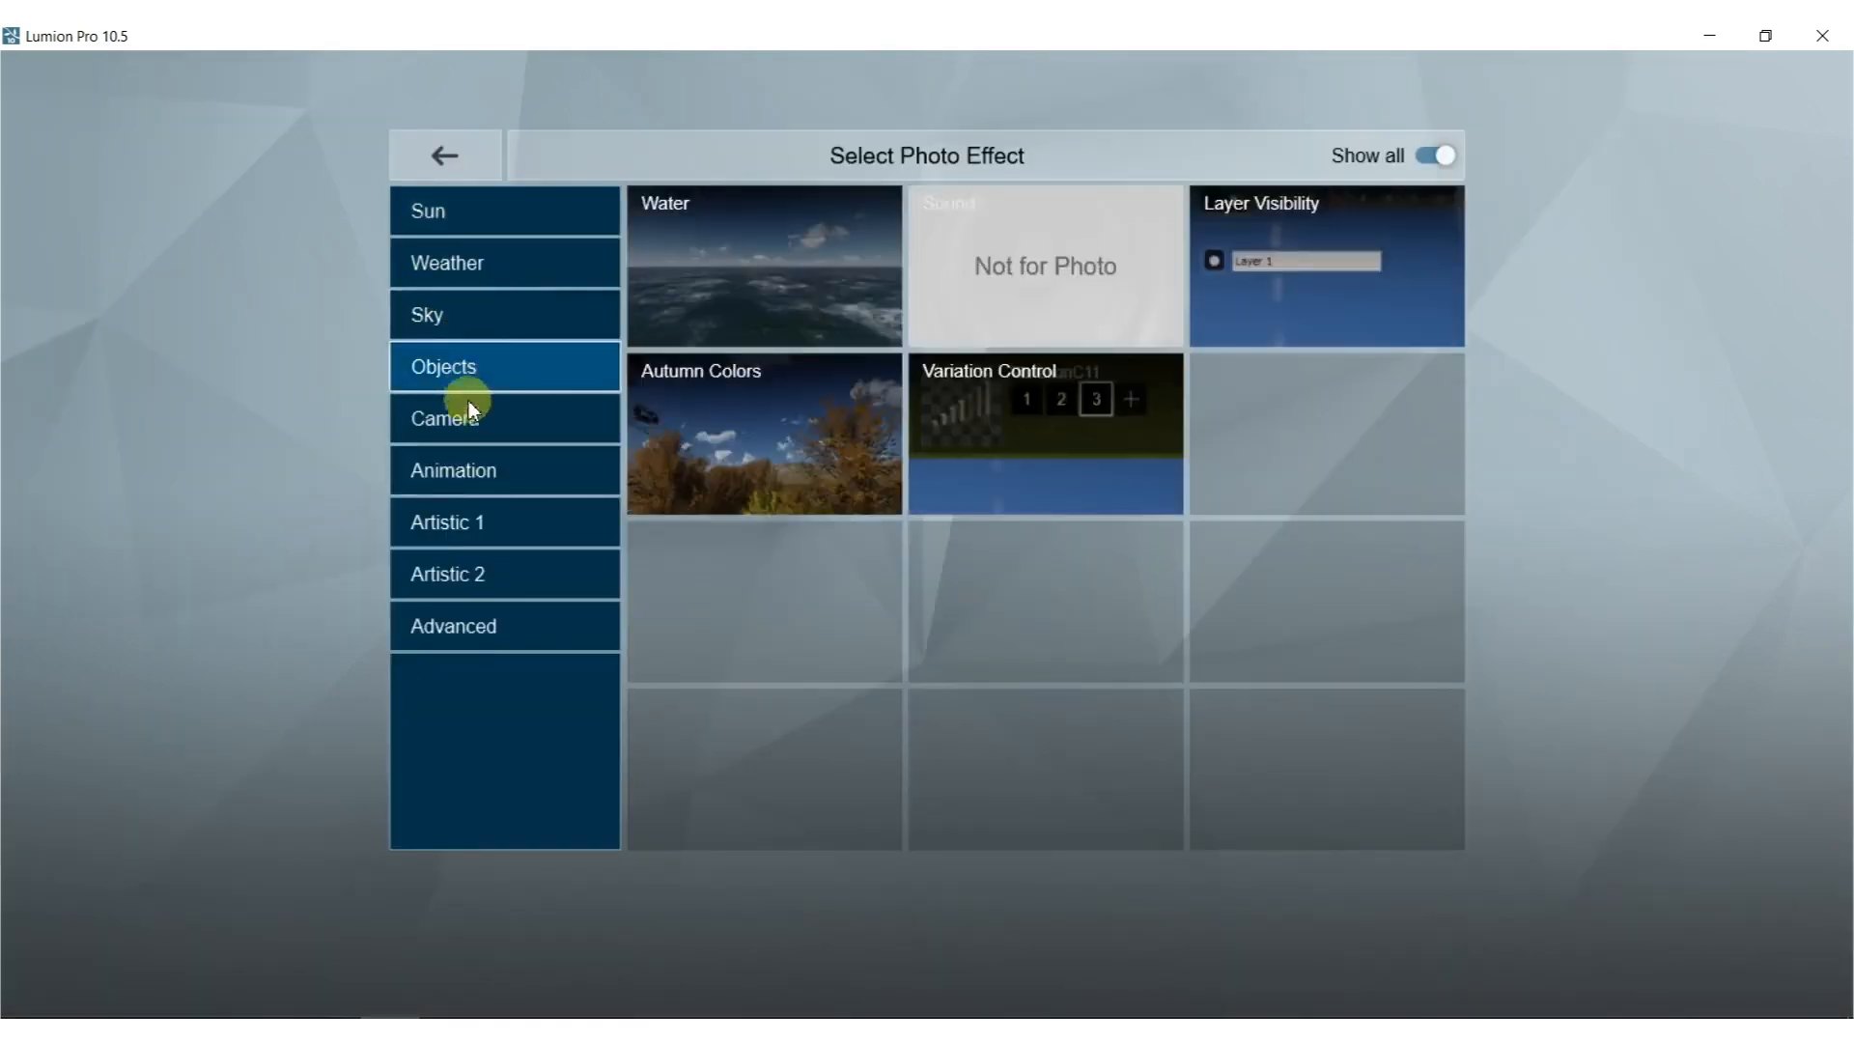
left_click(507, 430)
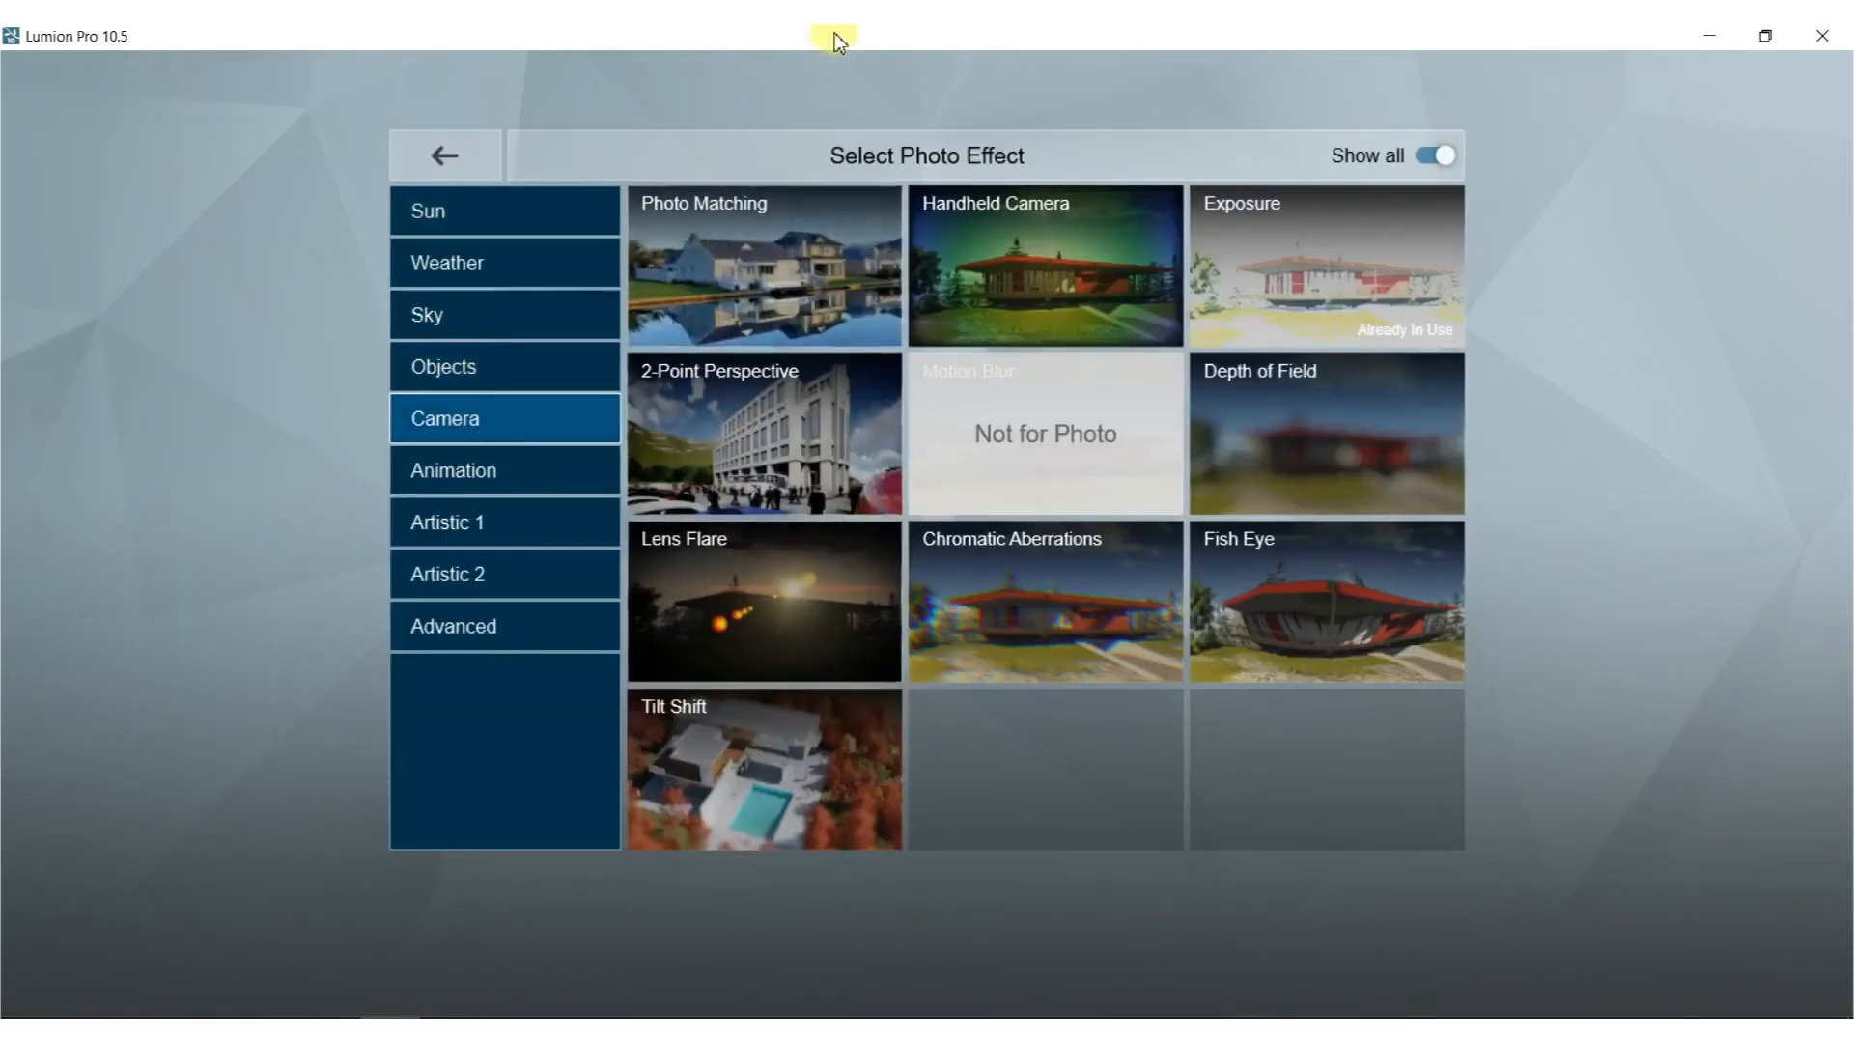
left_click(784, 421)
Add the Sun effect to the photo and lower the sun height to roughly two thirds of its range.
left_click(44, 251)
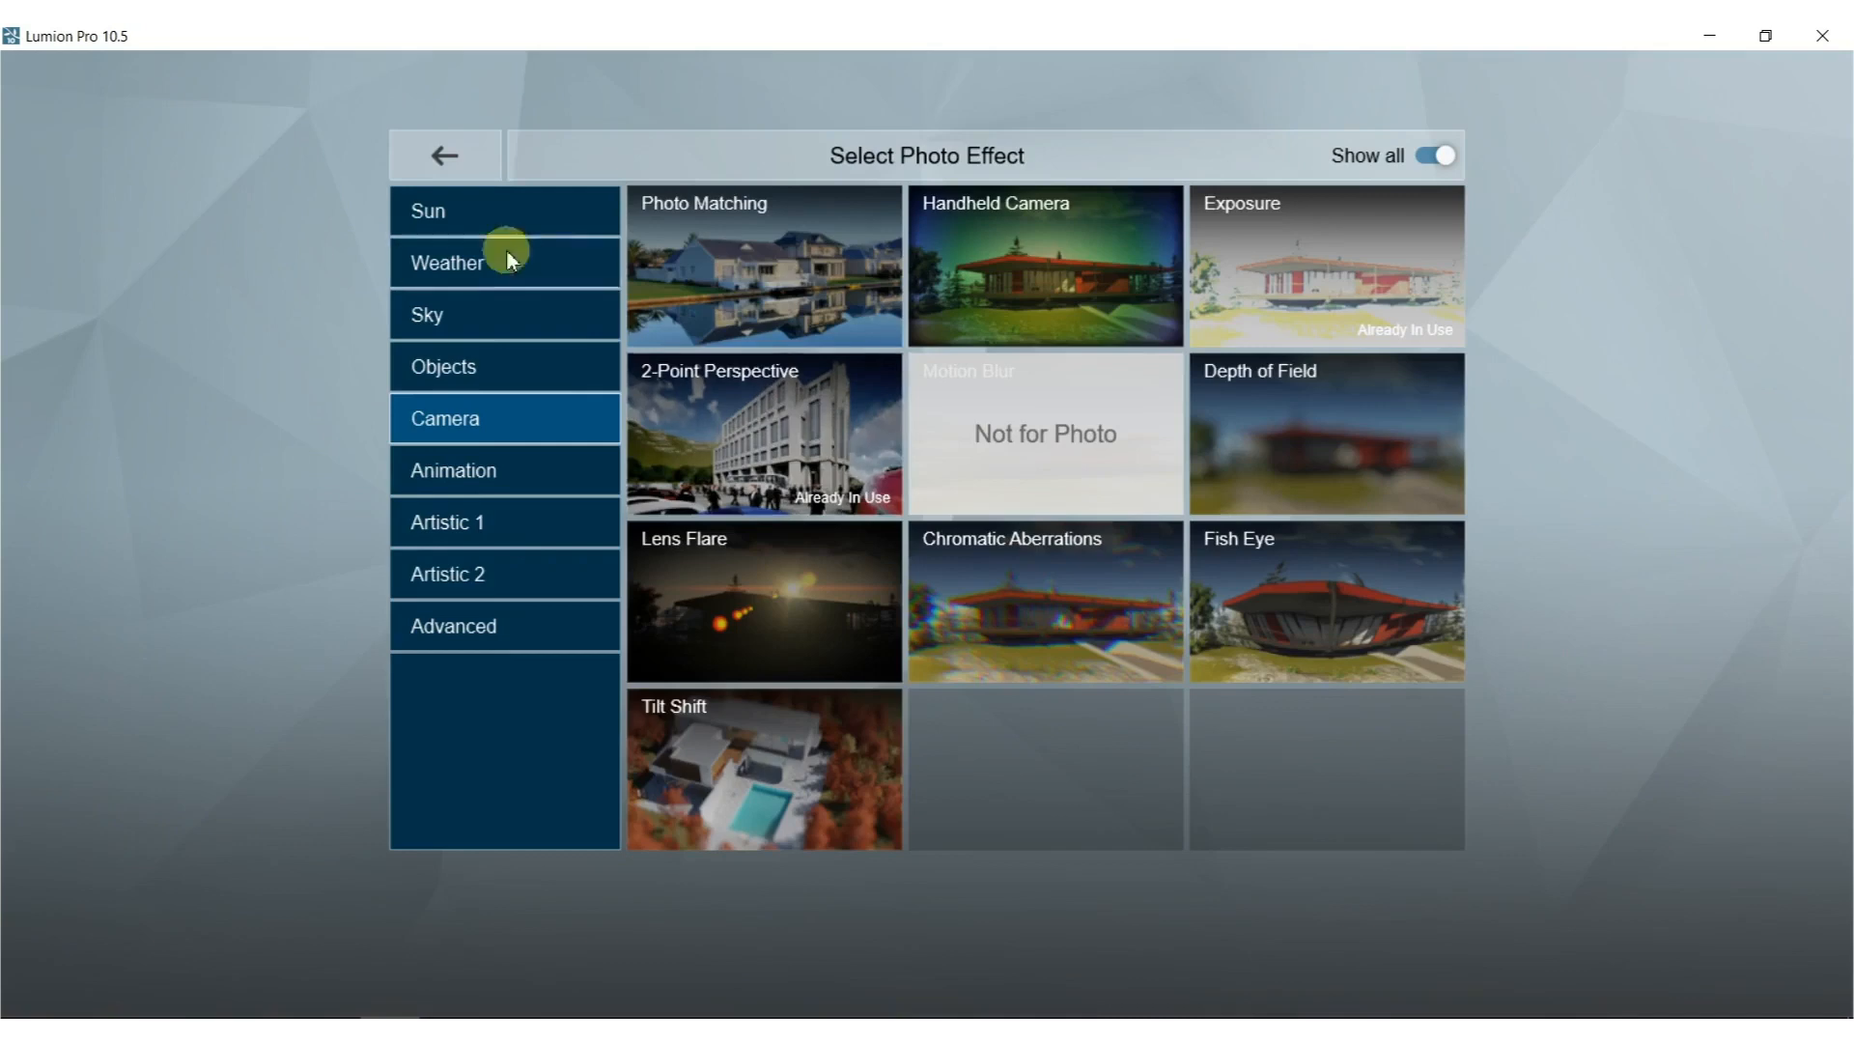
left_click(491, 211)
left_click(774, 263)
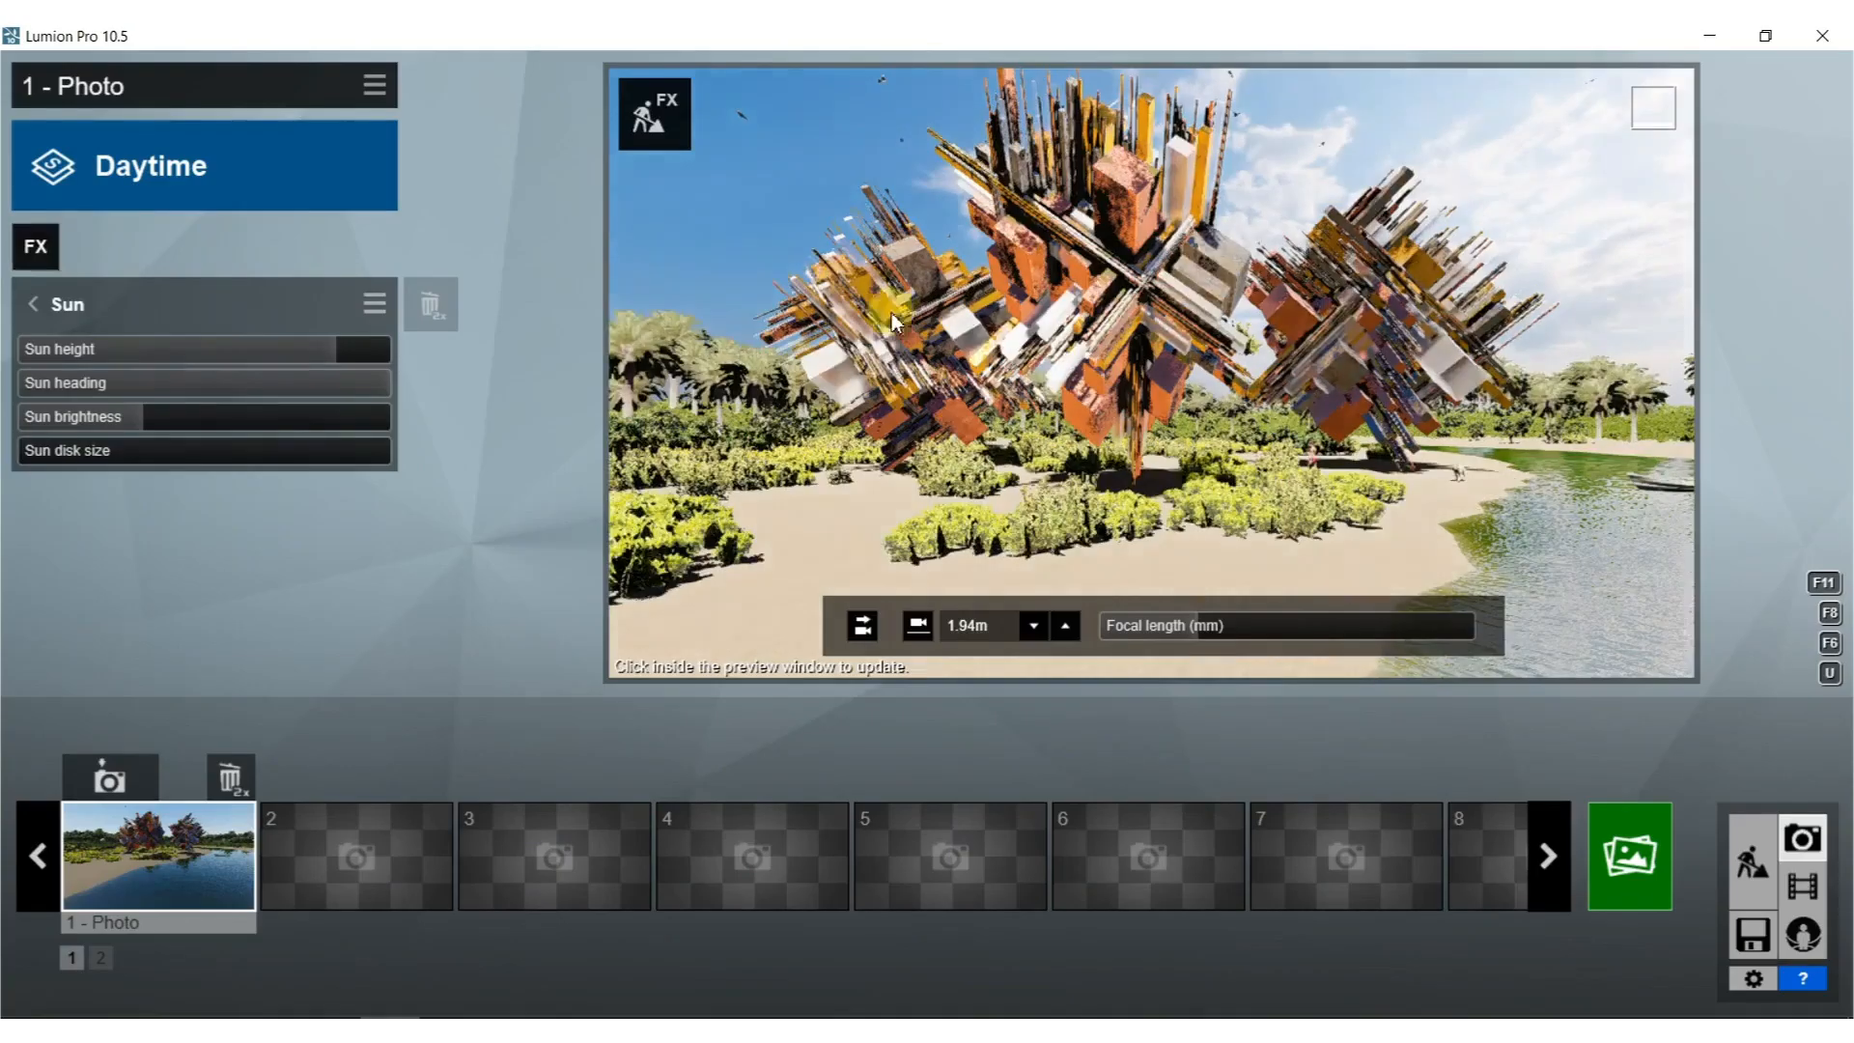
left_click(252, 356)
Try a longer focal length and pull the camera back from the shoreline to fit all three sculptures in the frame.
right_click_drag(1004, 378, 1033, 493)
key("w")
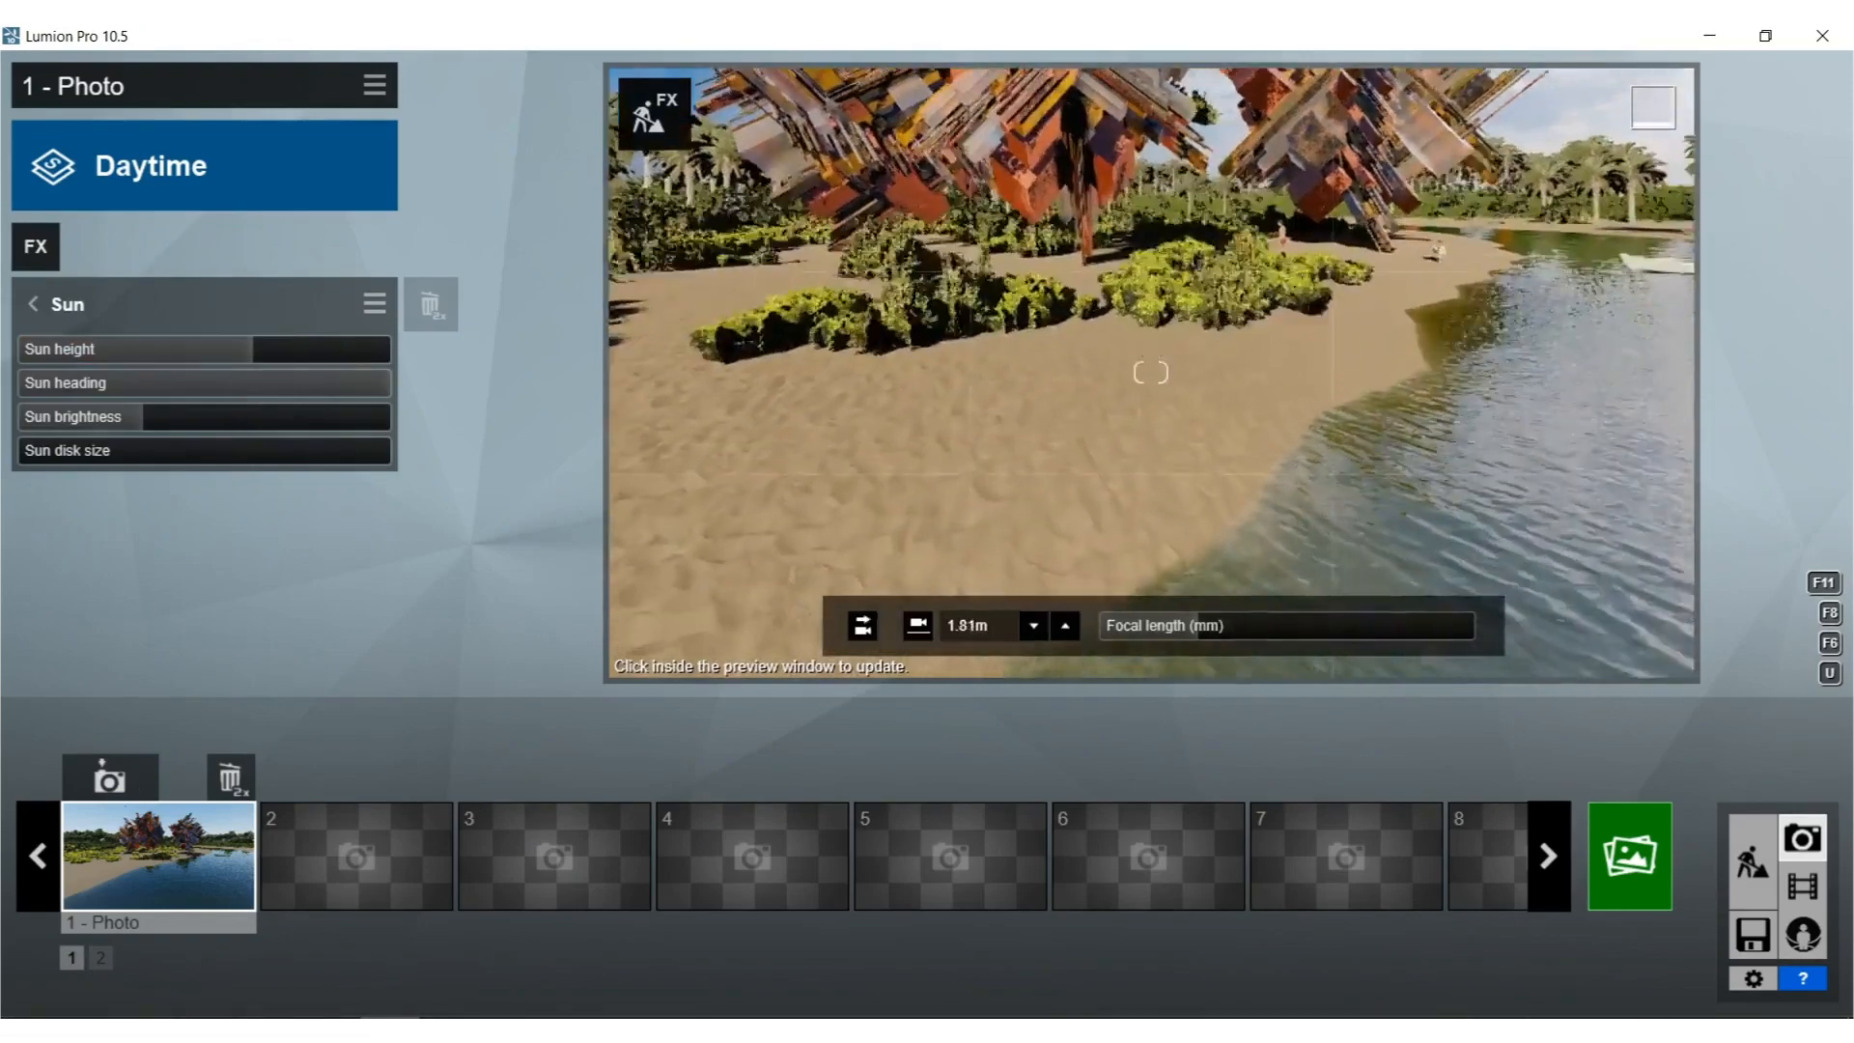
mouse_move(1216, 625)
left_mouse_down()
mouse_move(1273, 629)
mouse_move(1256, 629)
left_mouse_up()
key("s")
mouse_move(1255, 579)
right_mouse_down()
mouse_move(1255, 667)
mouse_move(1265, 554)
right_mouse_up()
key("s")
right_click_drag(1217, 357, 1205, 348)
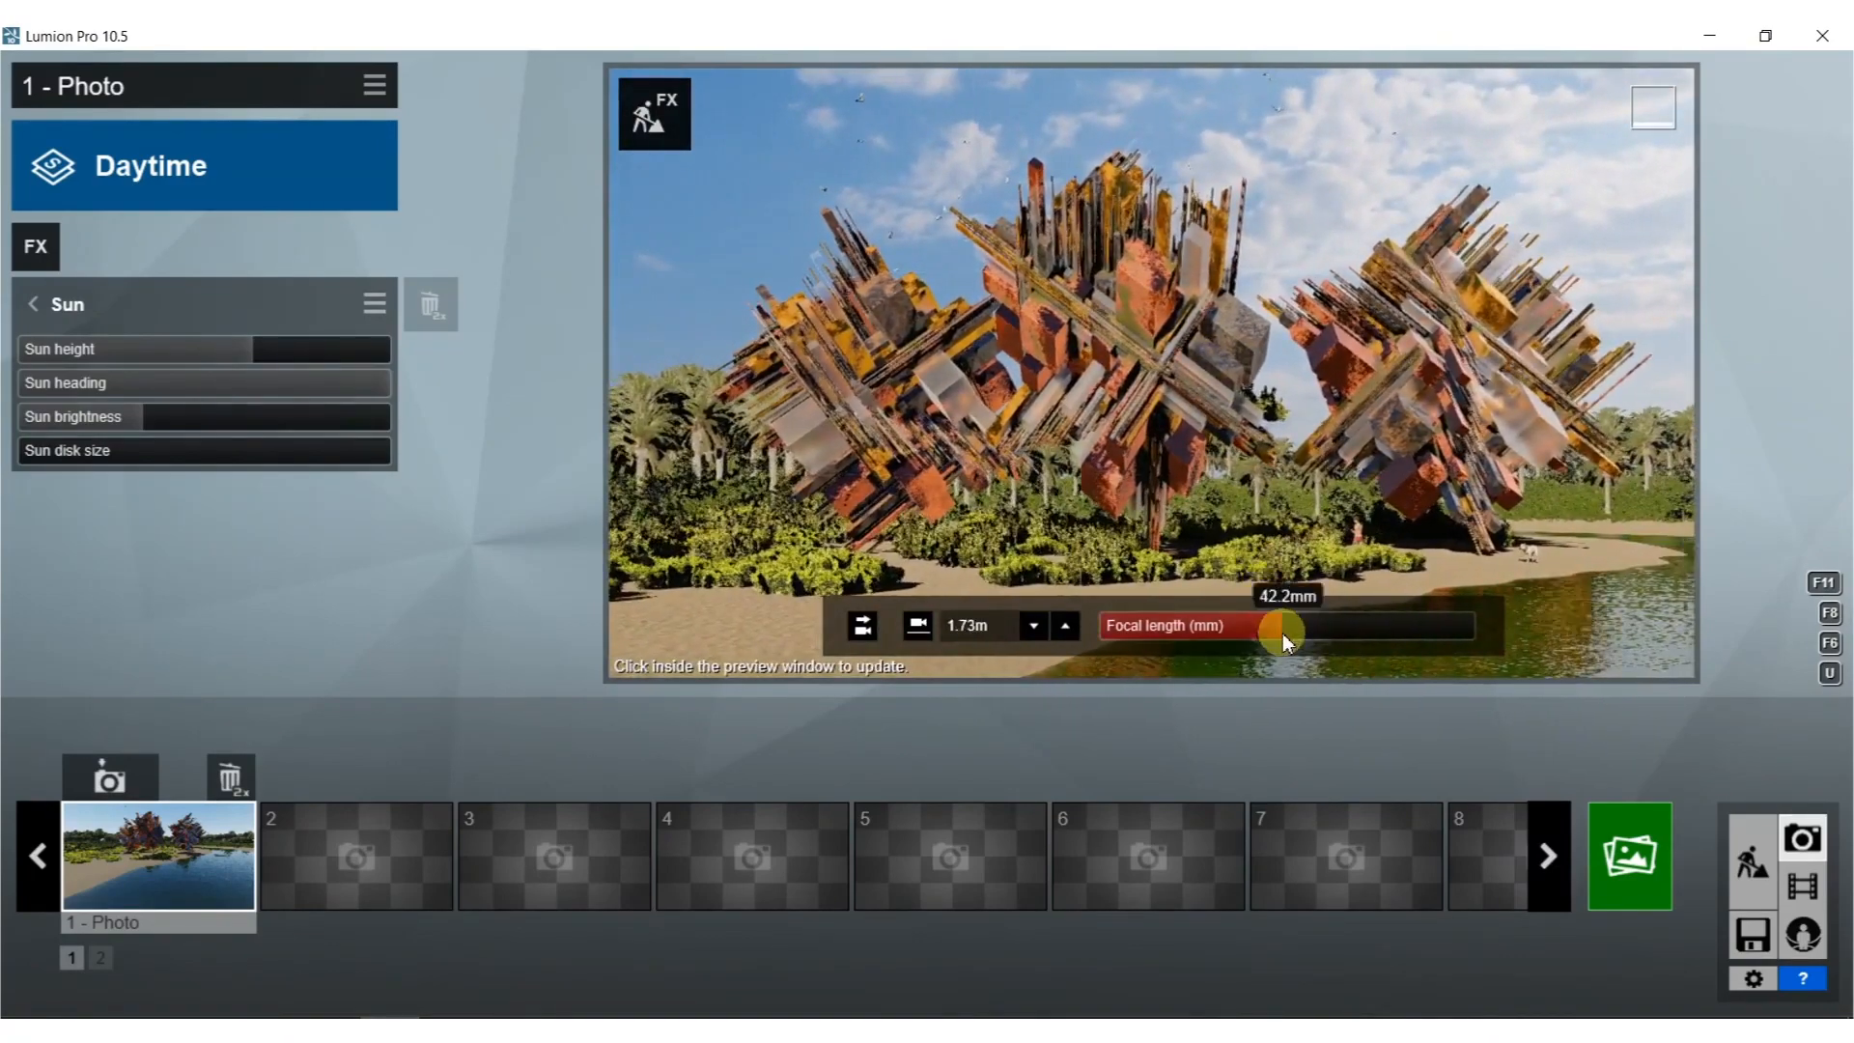
Try a focal length of about 42.2 mm and frame the three sculptures from a lower, more distant viewpoint.
left_click(1282, 629)
mouse_move(1250, 485)
right_mouse_down()
mouse_move(1250, 522)
mouse_move(1255, 473)
right_mouse_up()
key("s")
mouse_move(1150, 372)
right_mouse_down()
mouse_move(1210, 369)
mouse_move(1151, 372)
mouse_move(1183, 357)
right_mouse_up()
key("w")
key("a")
key("w")
key("s")
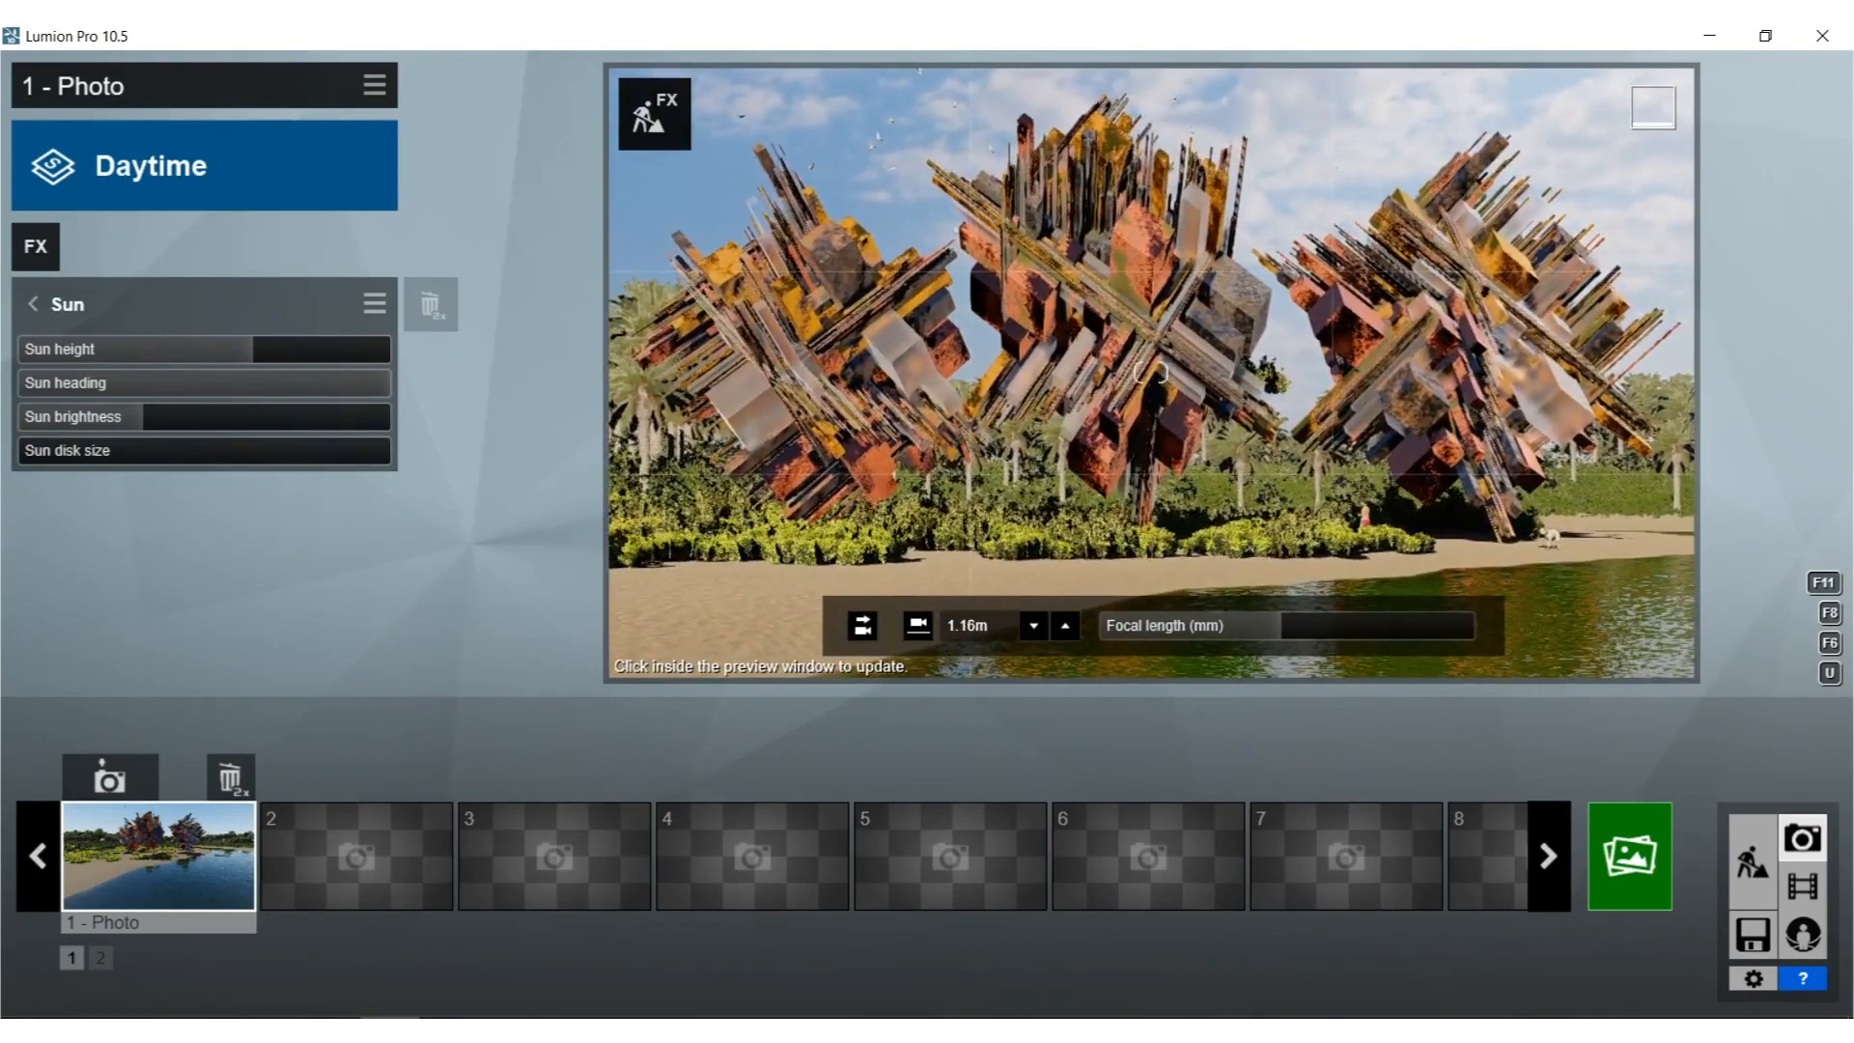
Set the focal length to about 23.7 mm, move in until the three sculptures fill the frame and update the preview.
left_click(1236, 629)
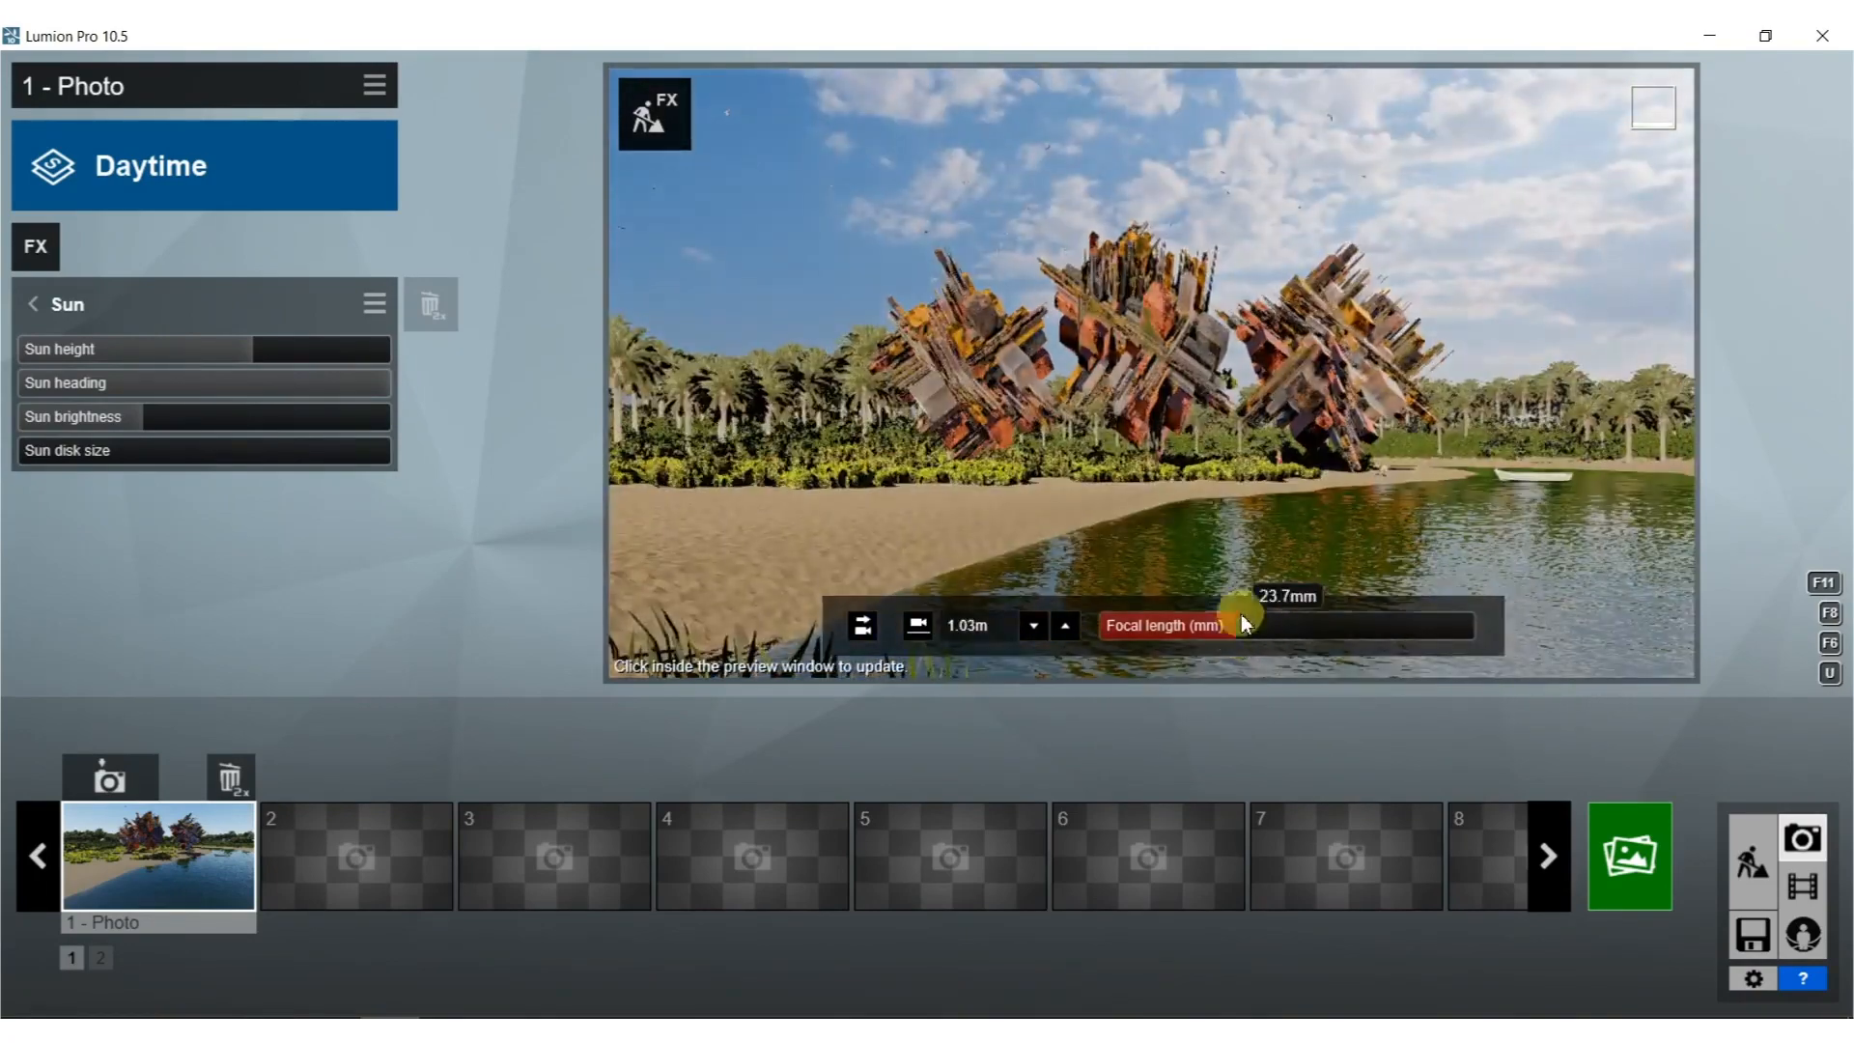
key("w")
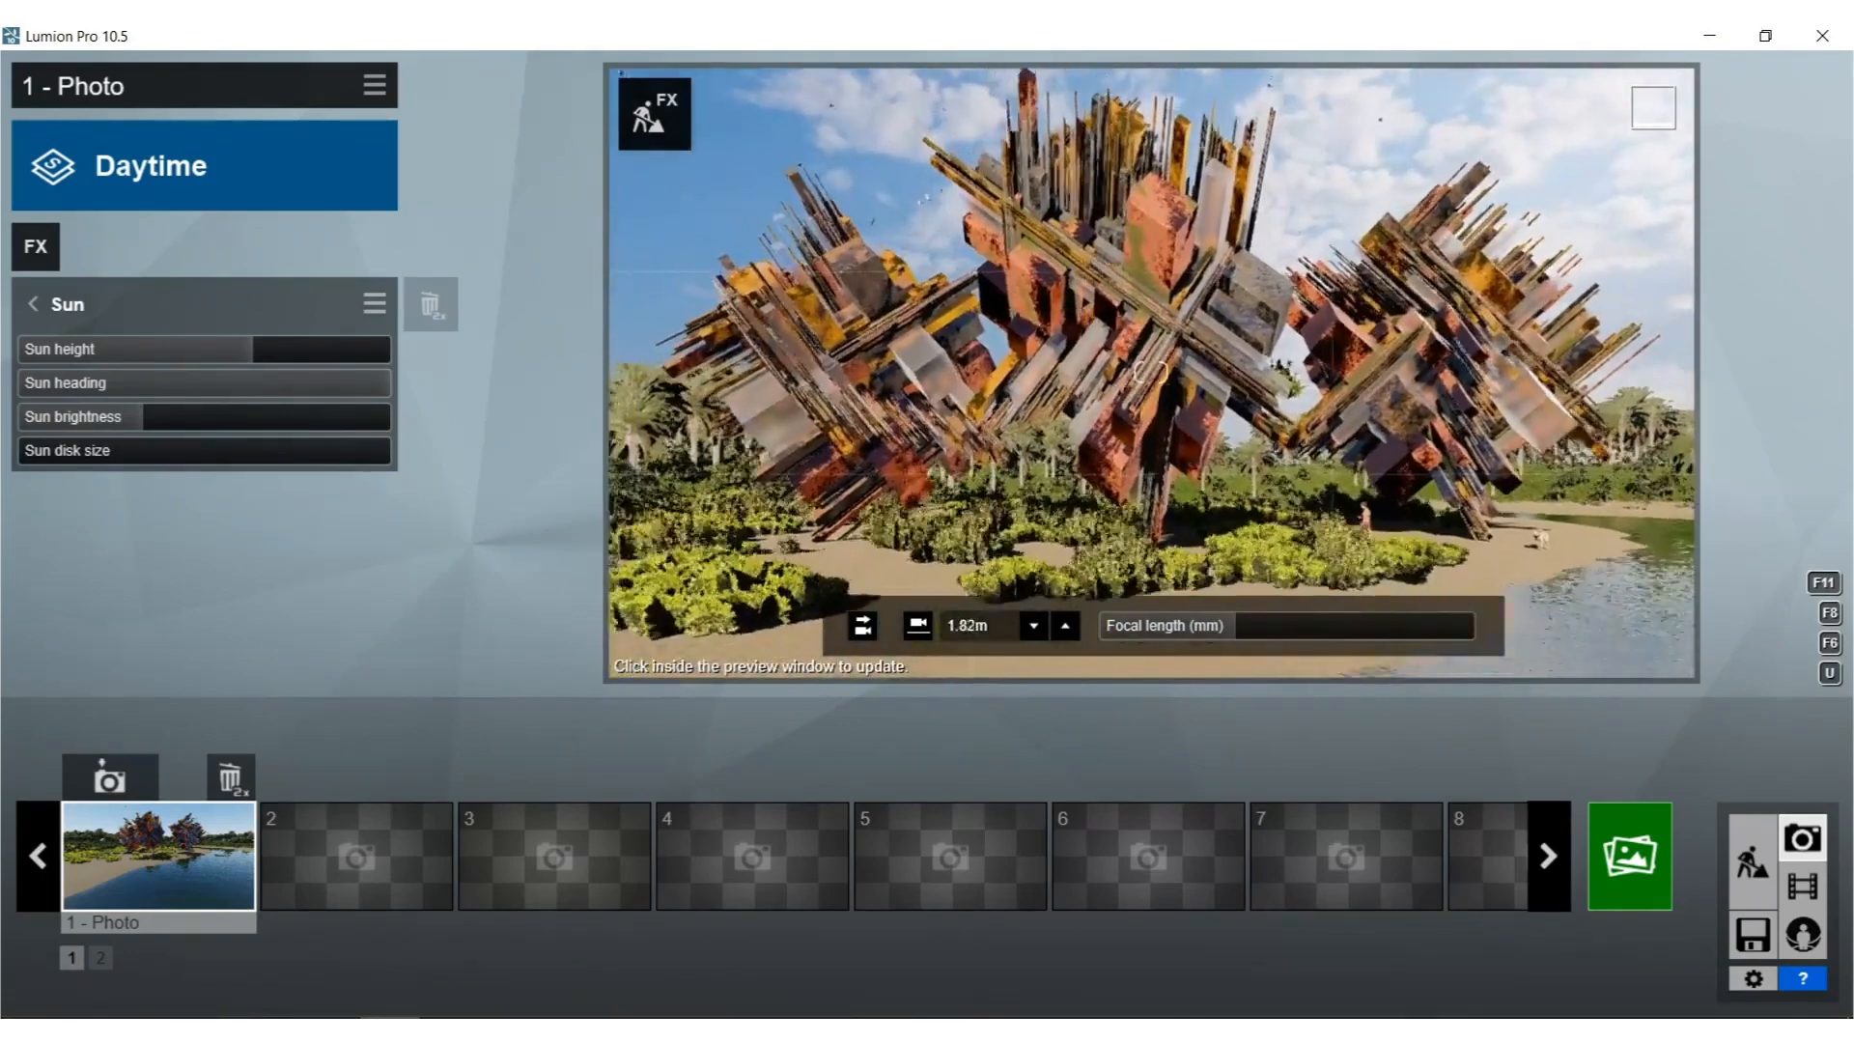
key("s")
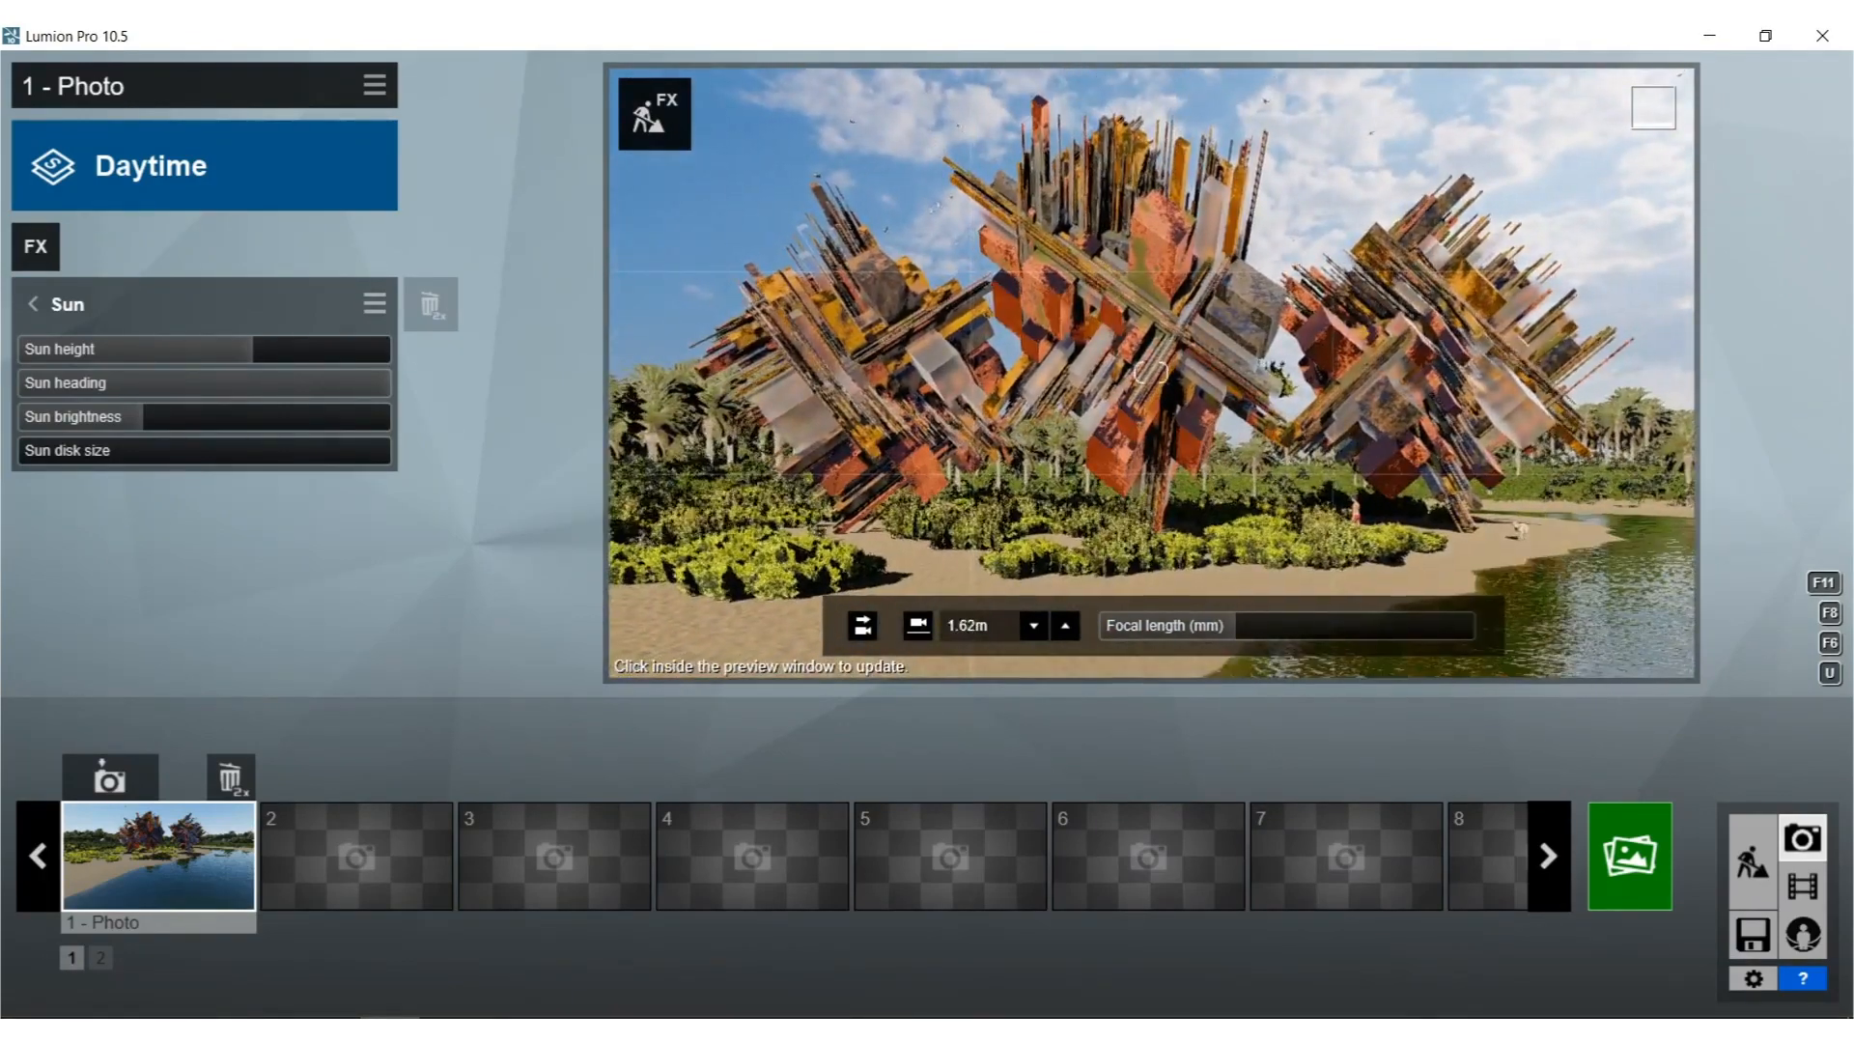
left_click(1216, 405)
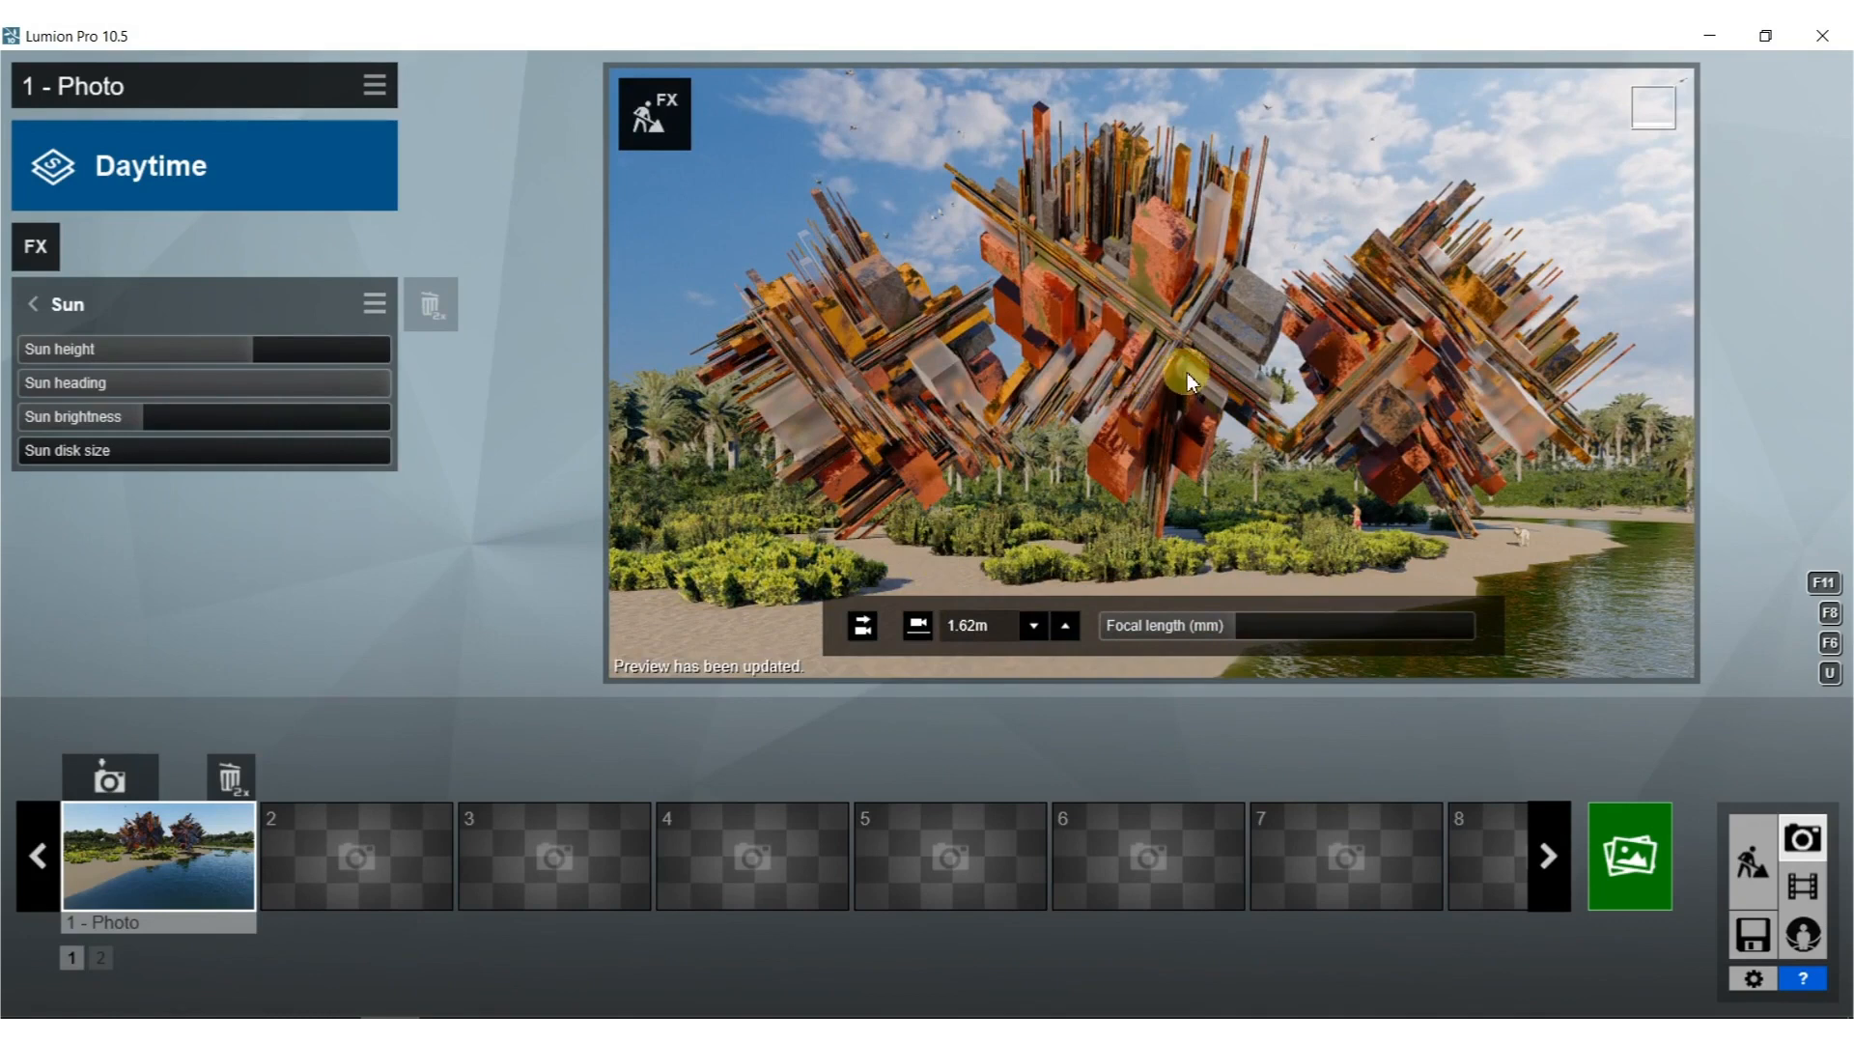
Add the Fog weather effect to the photo, raise the fog falloff slightly and increase the fog density.
left_click(33, 304)
left_click(36, 234)
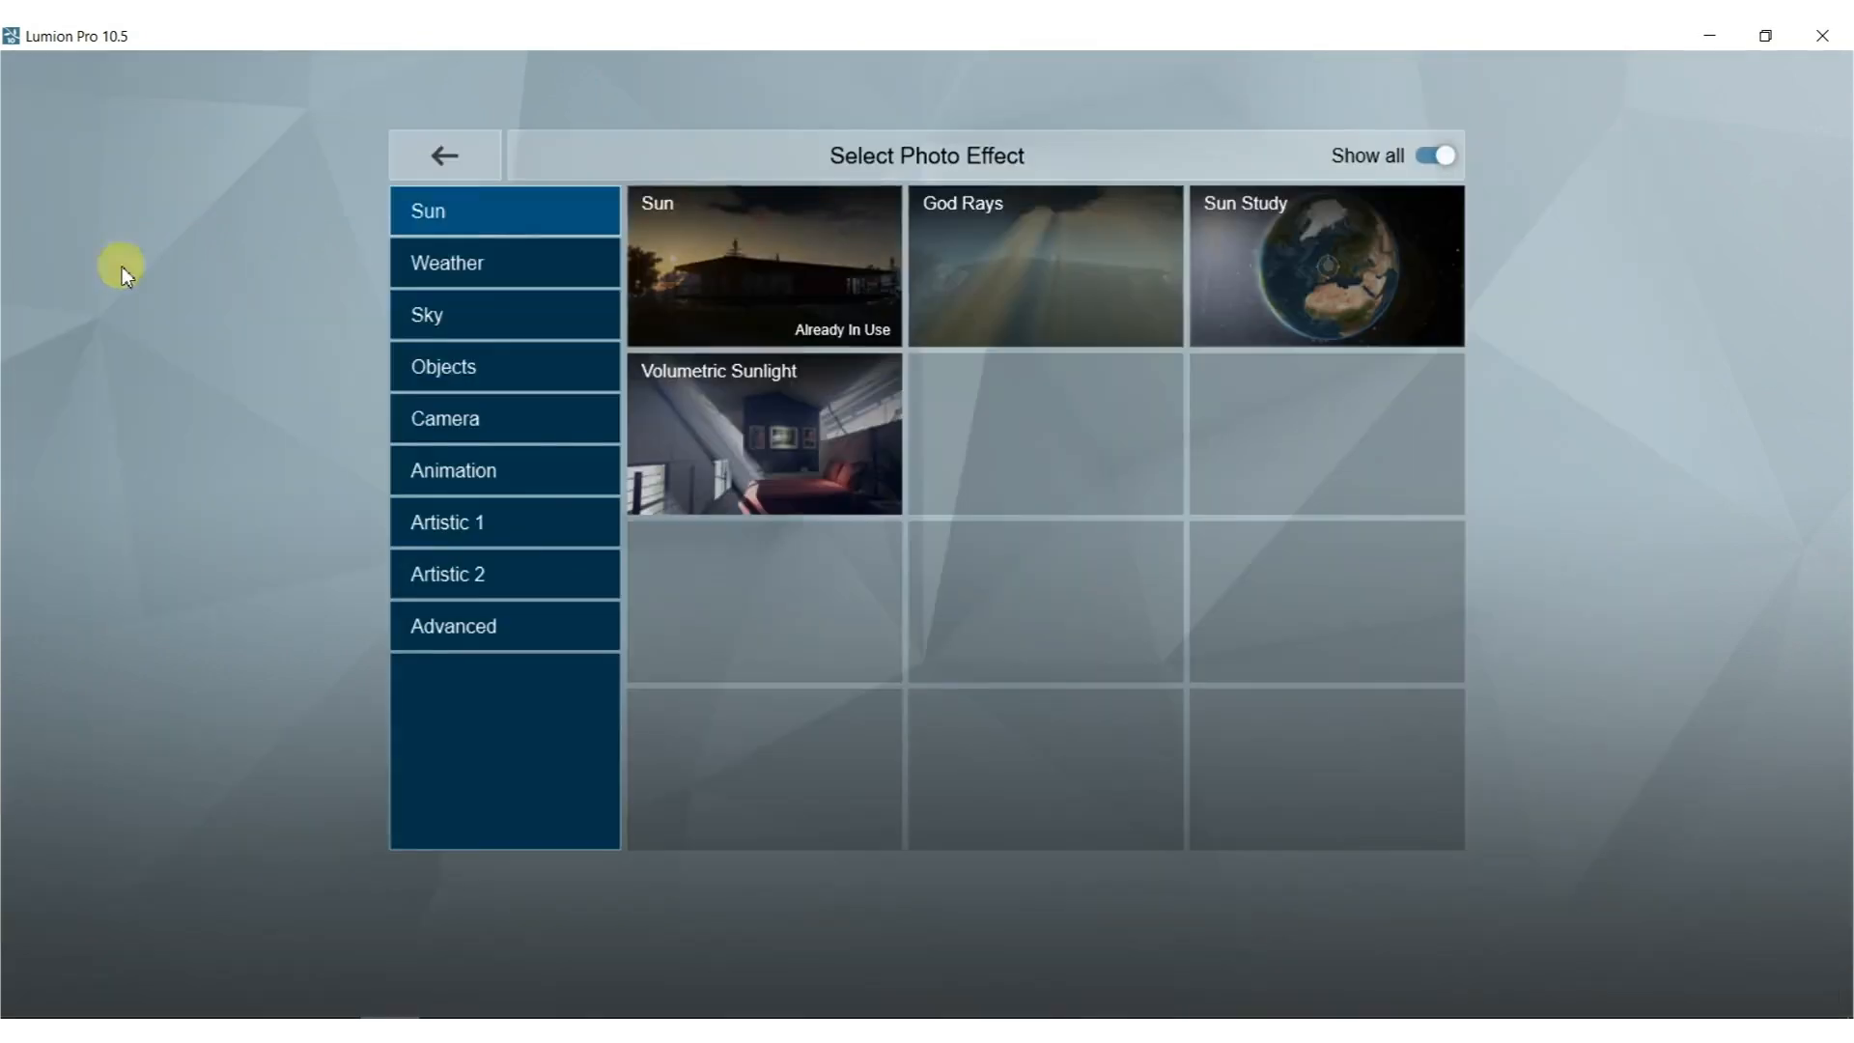
left_click(519, 280)
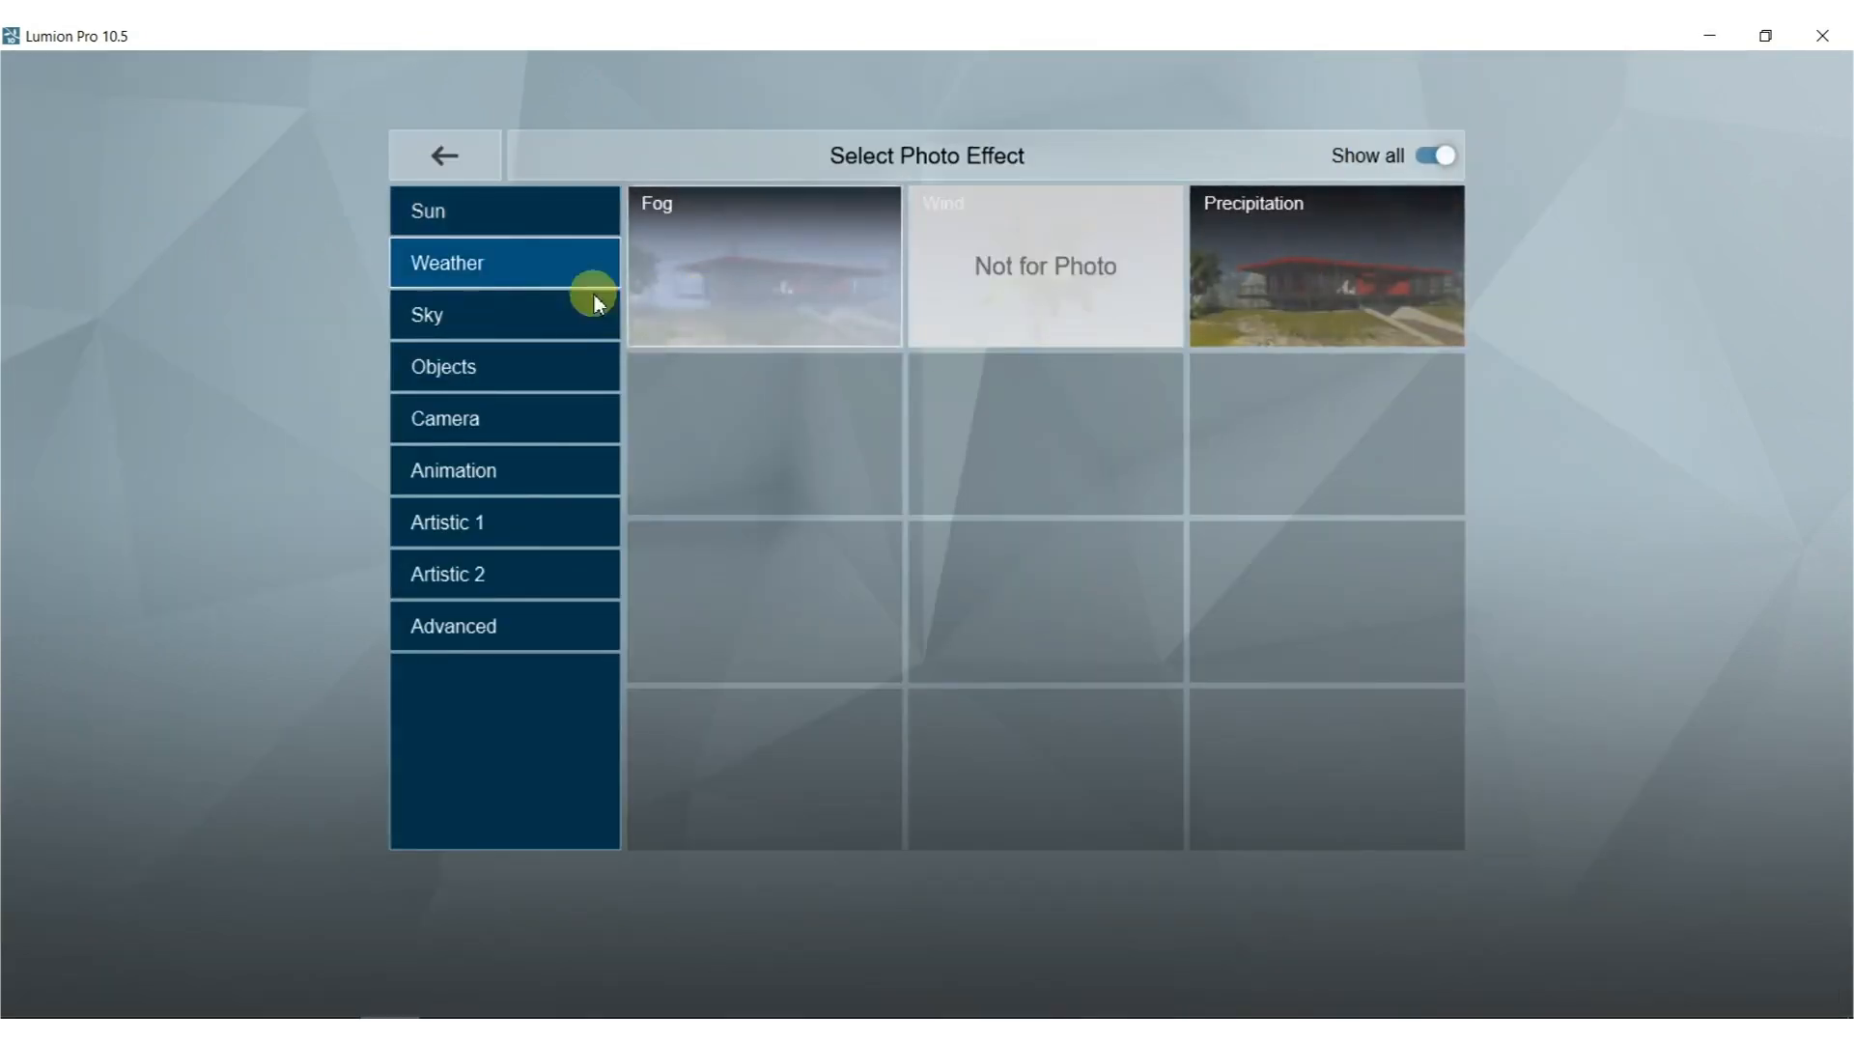
left_click(687, 270)
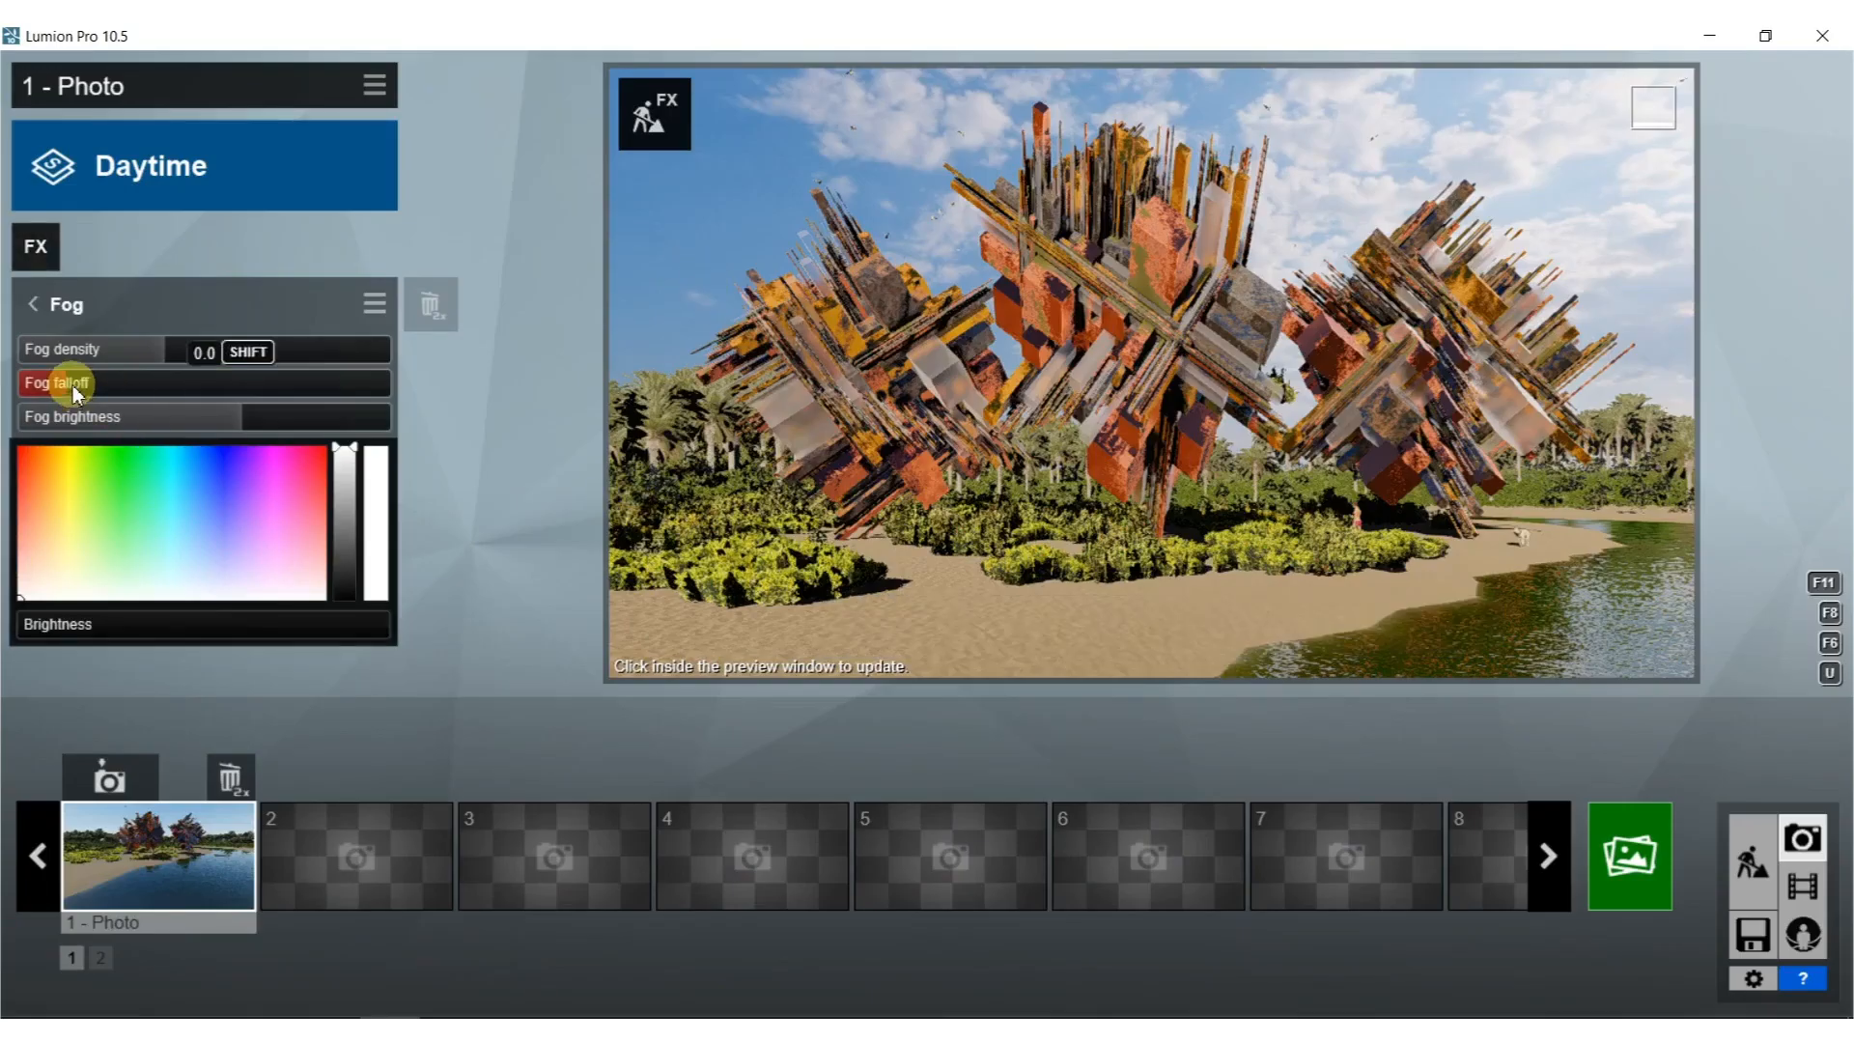
left_click_drag(154, 386, 211, 351)
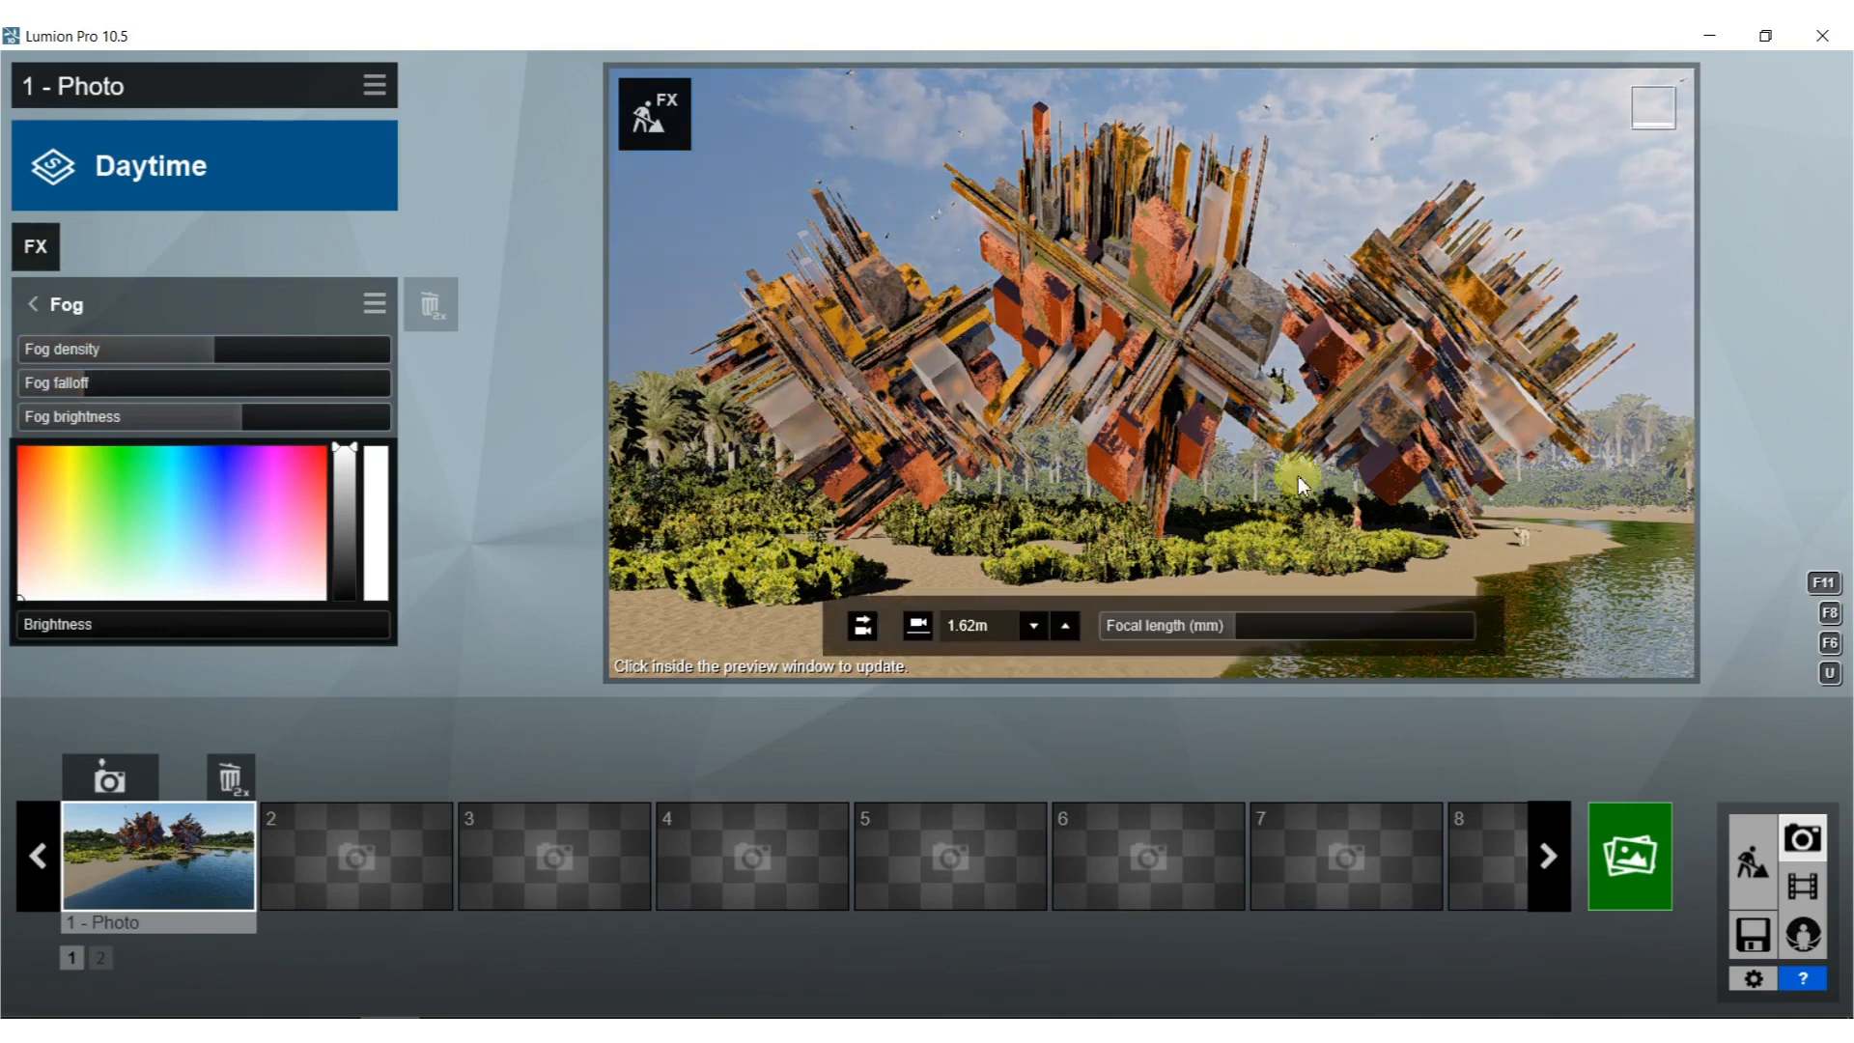
Raise the Fog effect's falloff a little further and update the photo preview.
mouse_move(72, 382)
left_mouse_down()
mouse_move(185, 391)
mouse_move(77, 391)
mouse_move(104, 391)
left_mouse_up()
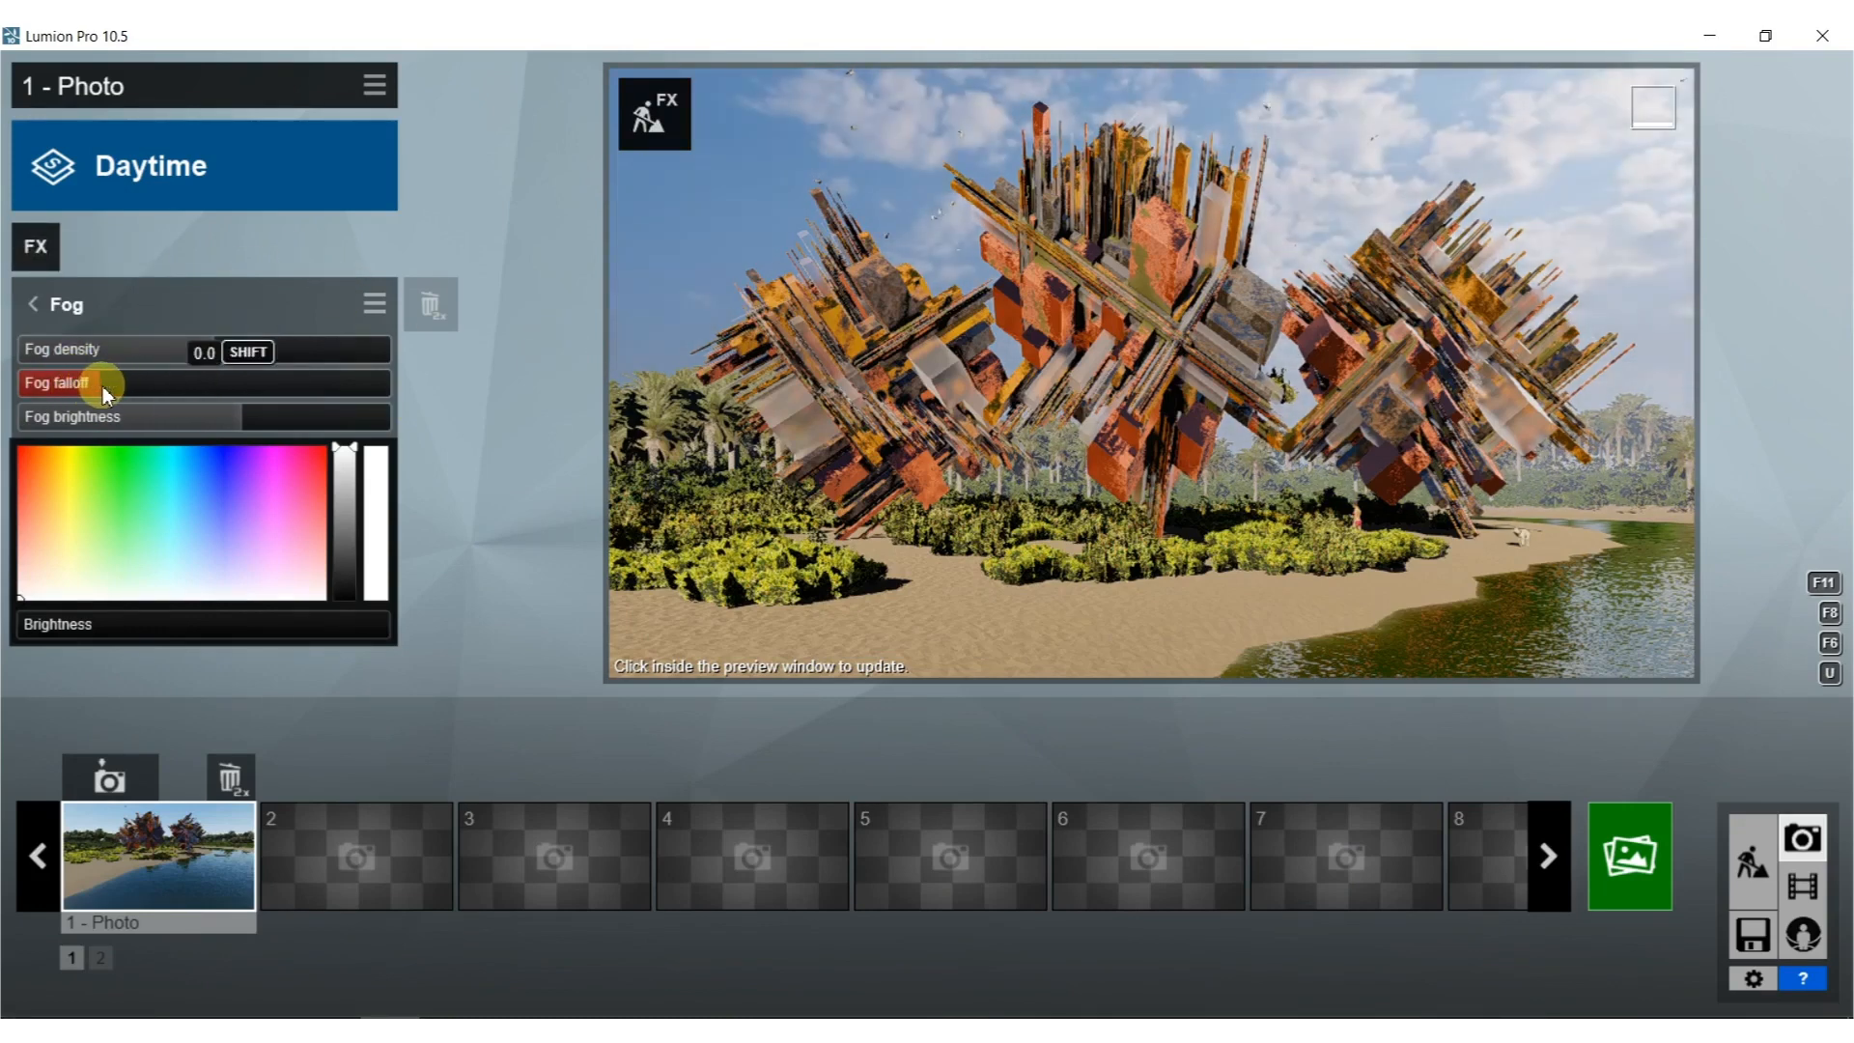
left_click(1411, 542)
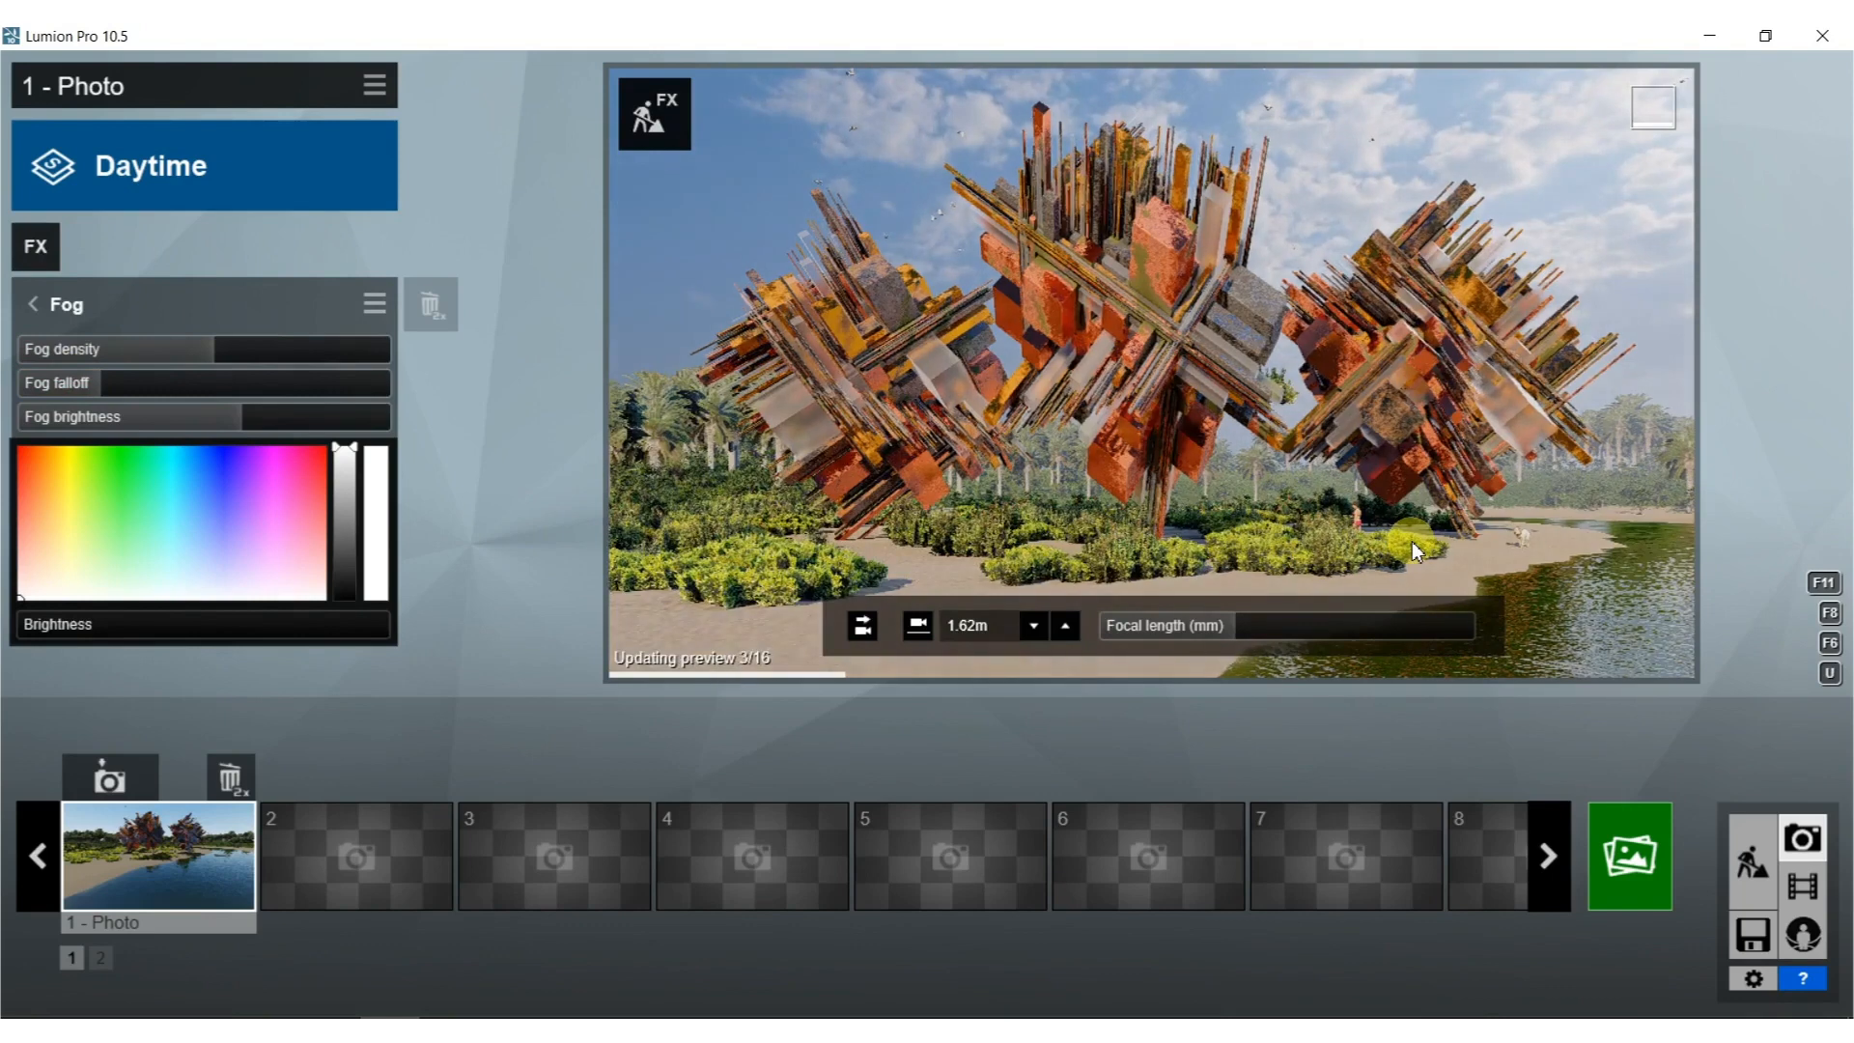
In the photo's Sun effect, reduce the sun heading so the sculptures are lit from another direction, and update the preview.
left_click(100, 321)
left_click(72, 365)
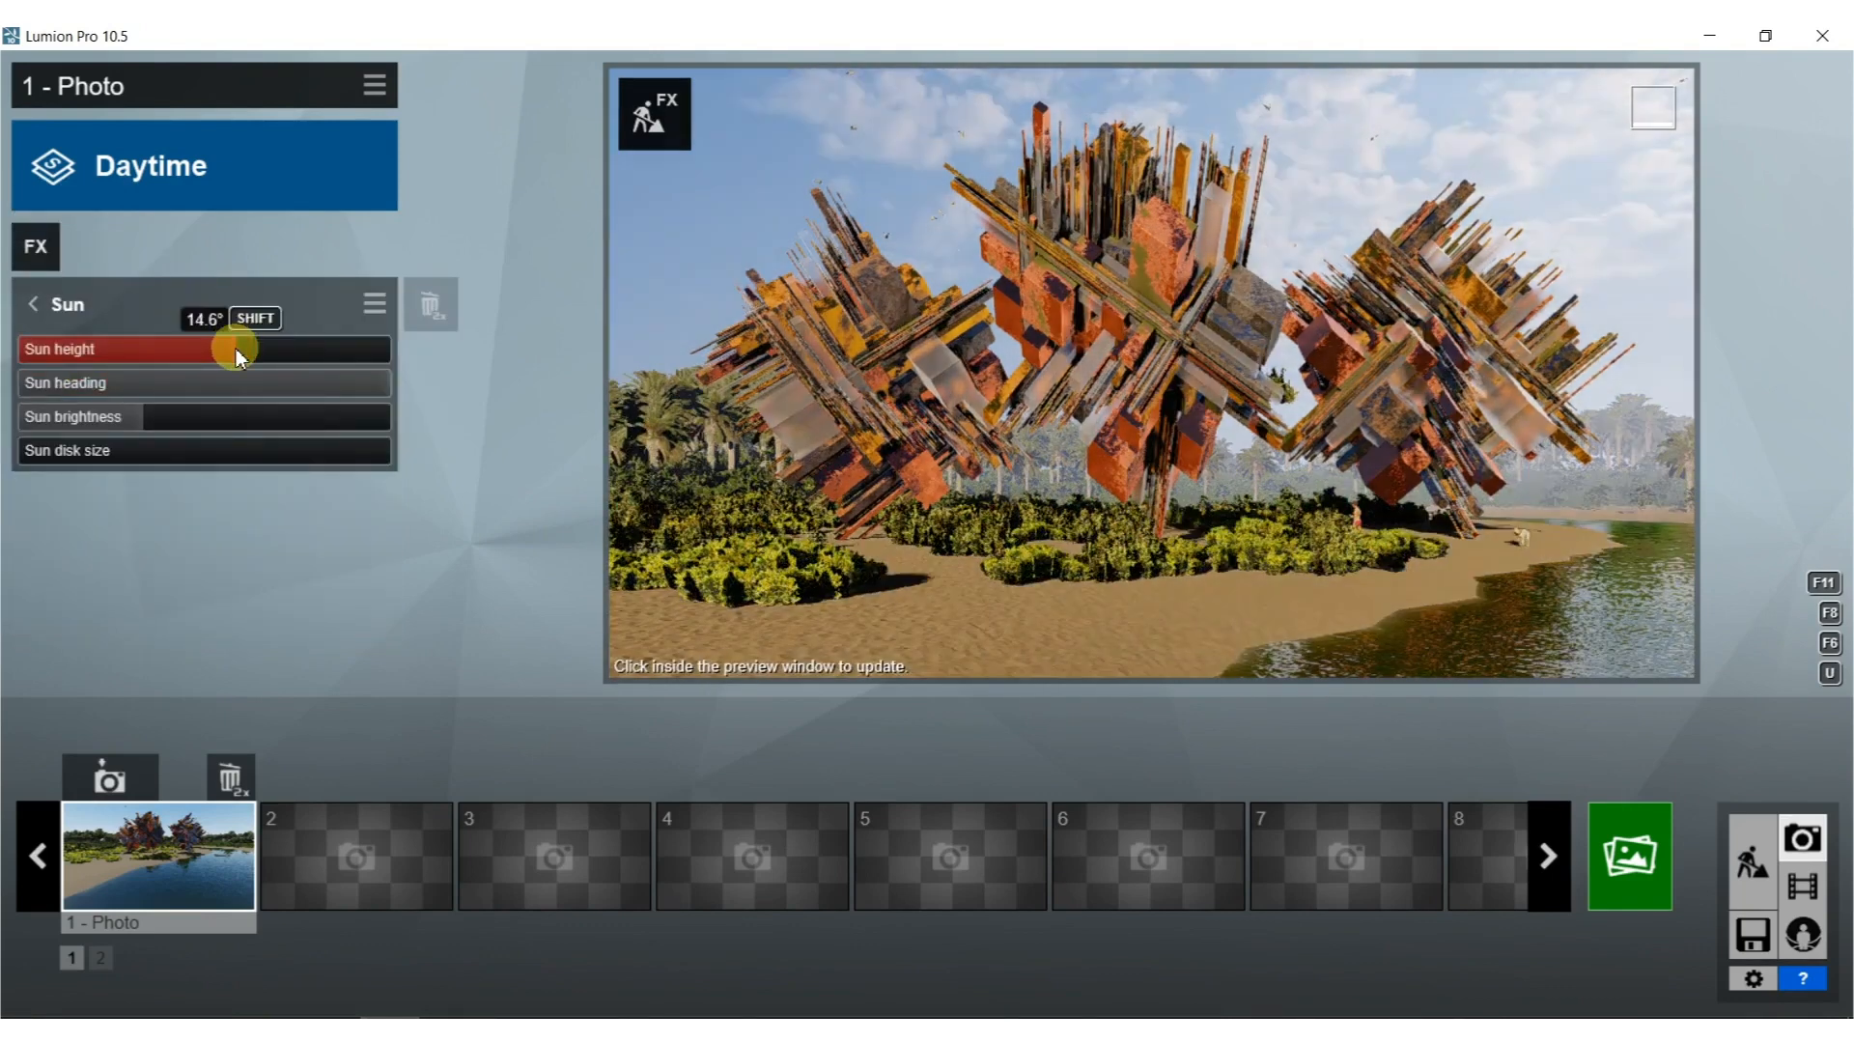
left_click_drag(262, 383, 201, 384)
left_click(1170, 375)
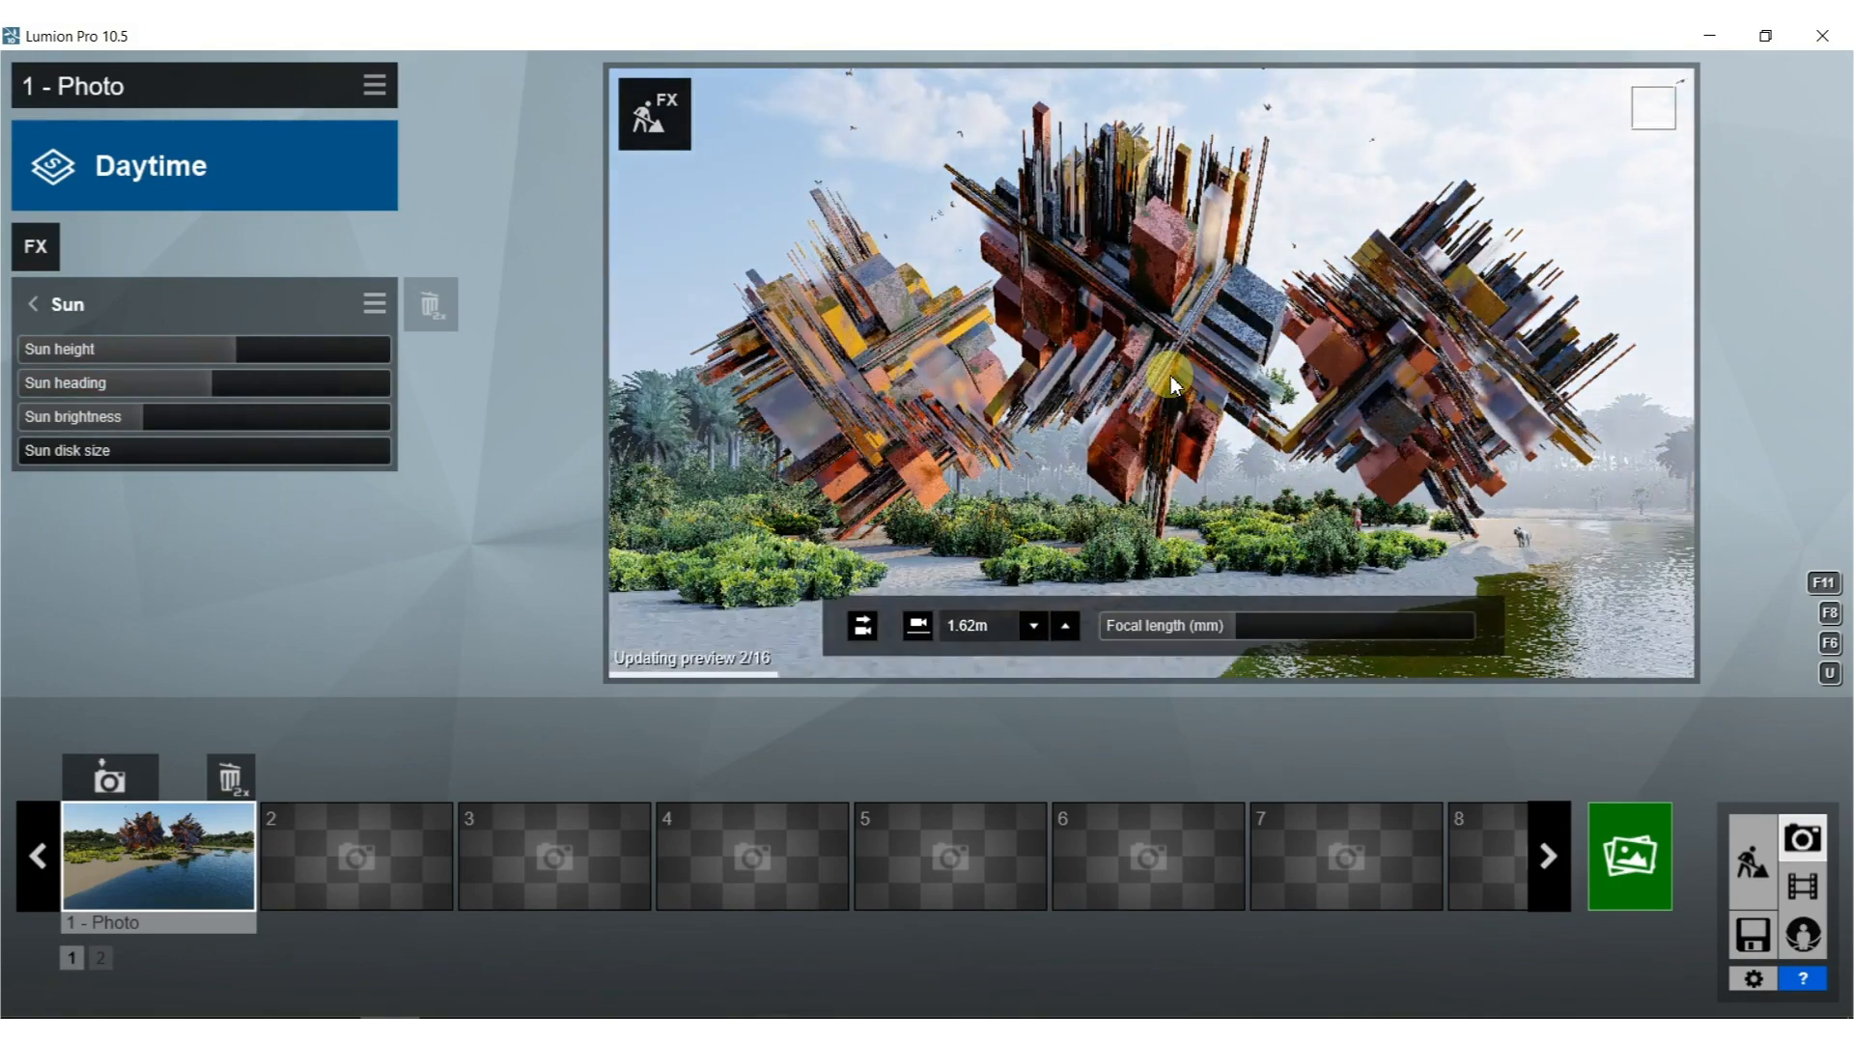
left_click_drag(197, 373, 126, 378, "shift")
left_click(1016, 421)
Fine-tune the sun height in the Sun effect and update the preview to check the shadows.
left_click_drag(242, 357, 227, 350, "shift")
left_click(985, 461)
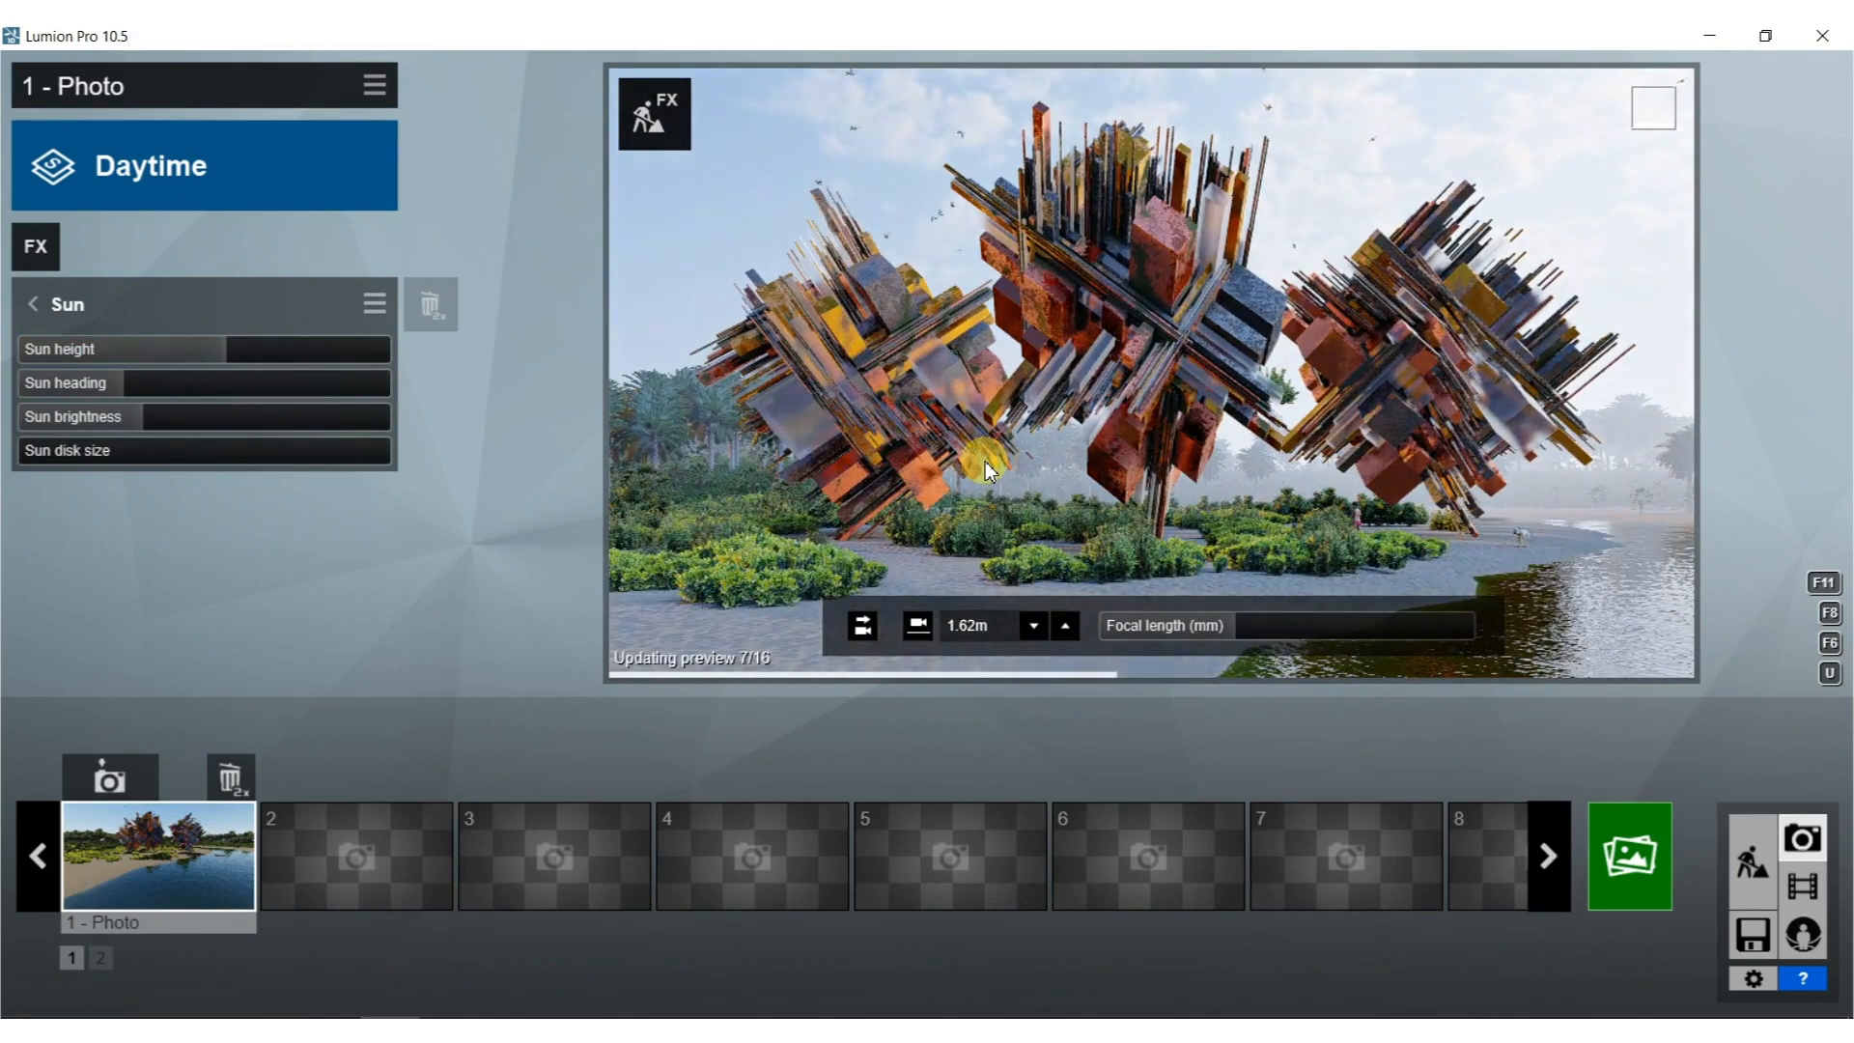
left_click_drag(161, 386, 234, 354, "shift")
left_click(862, 448)
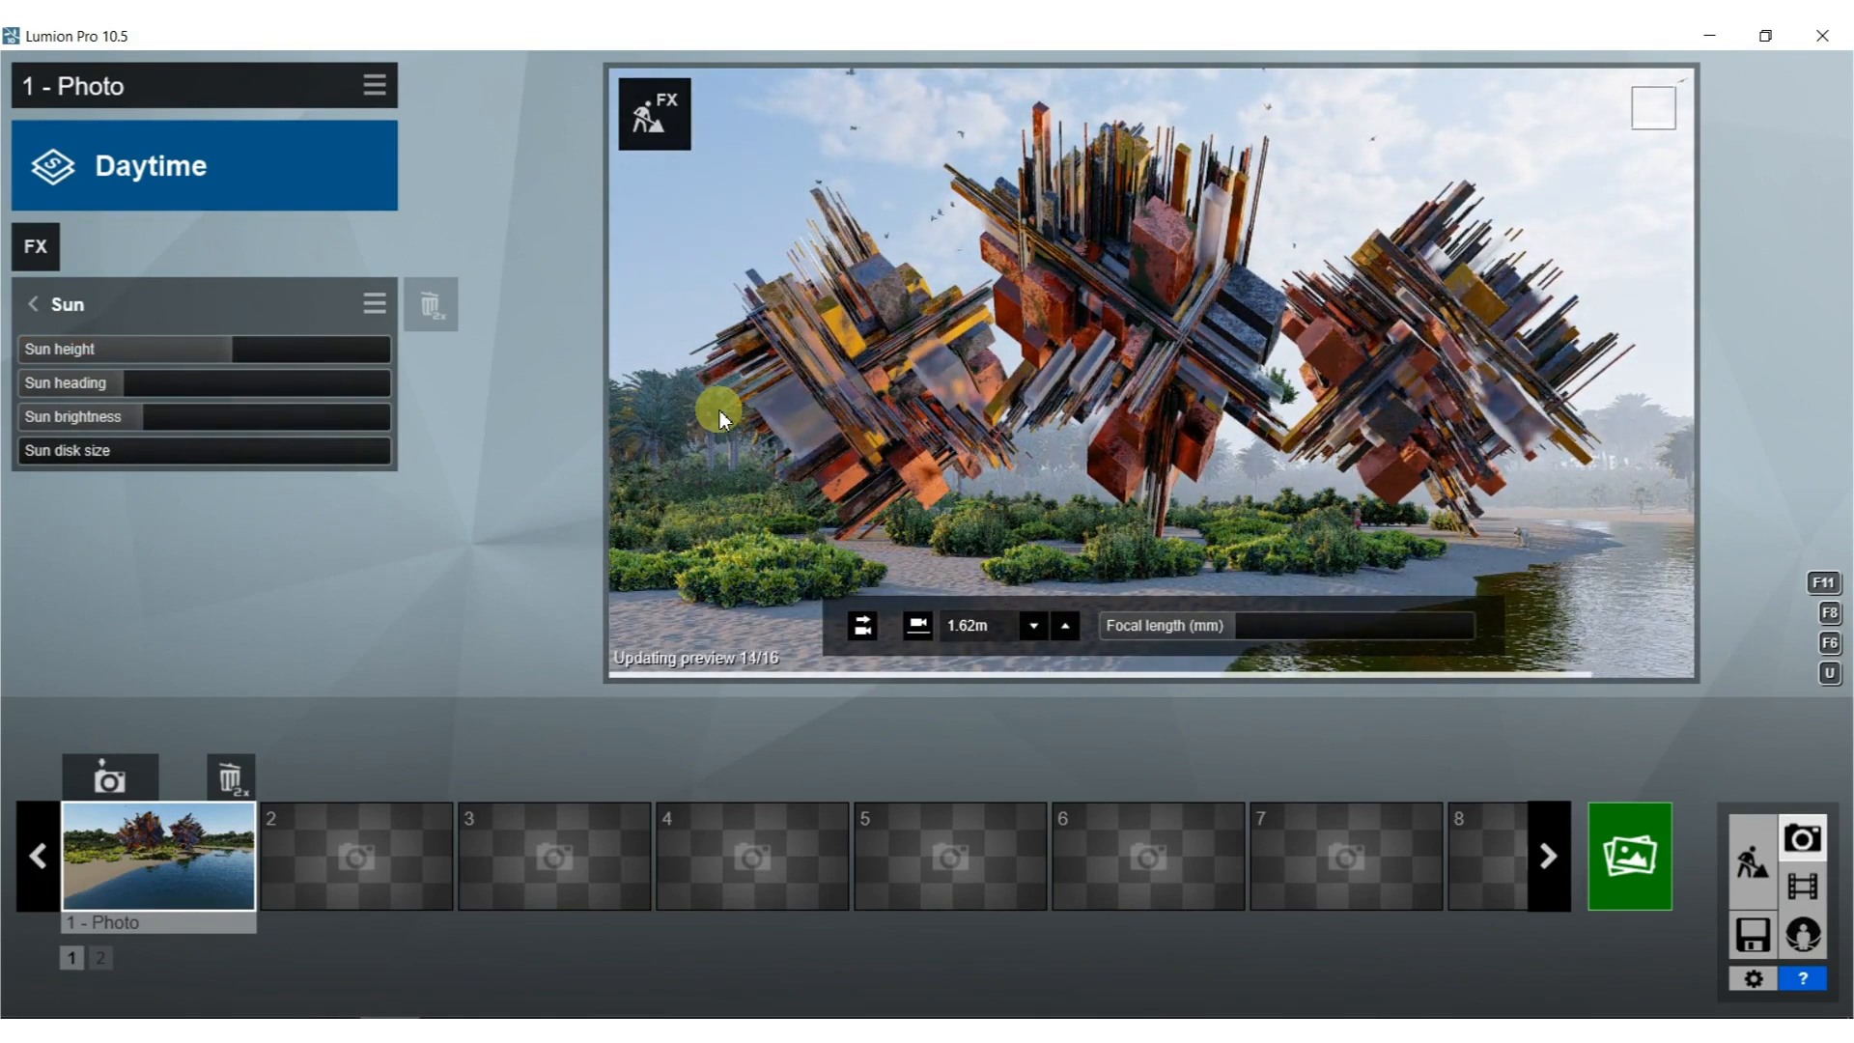
Turn off the Real Skies style effect and update the photo preview.
left_click(32, 303)
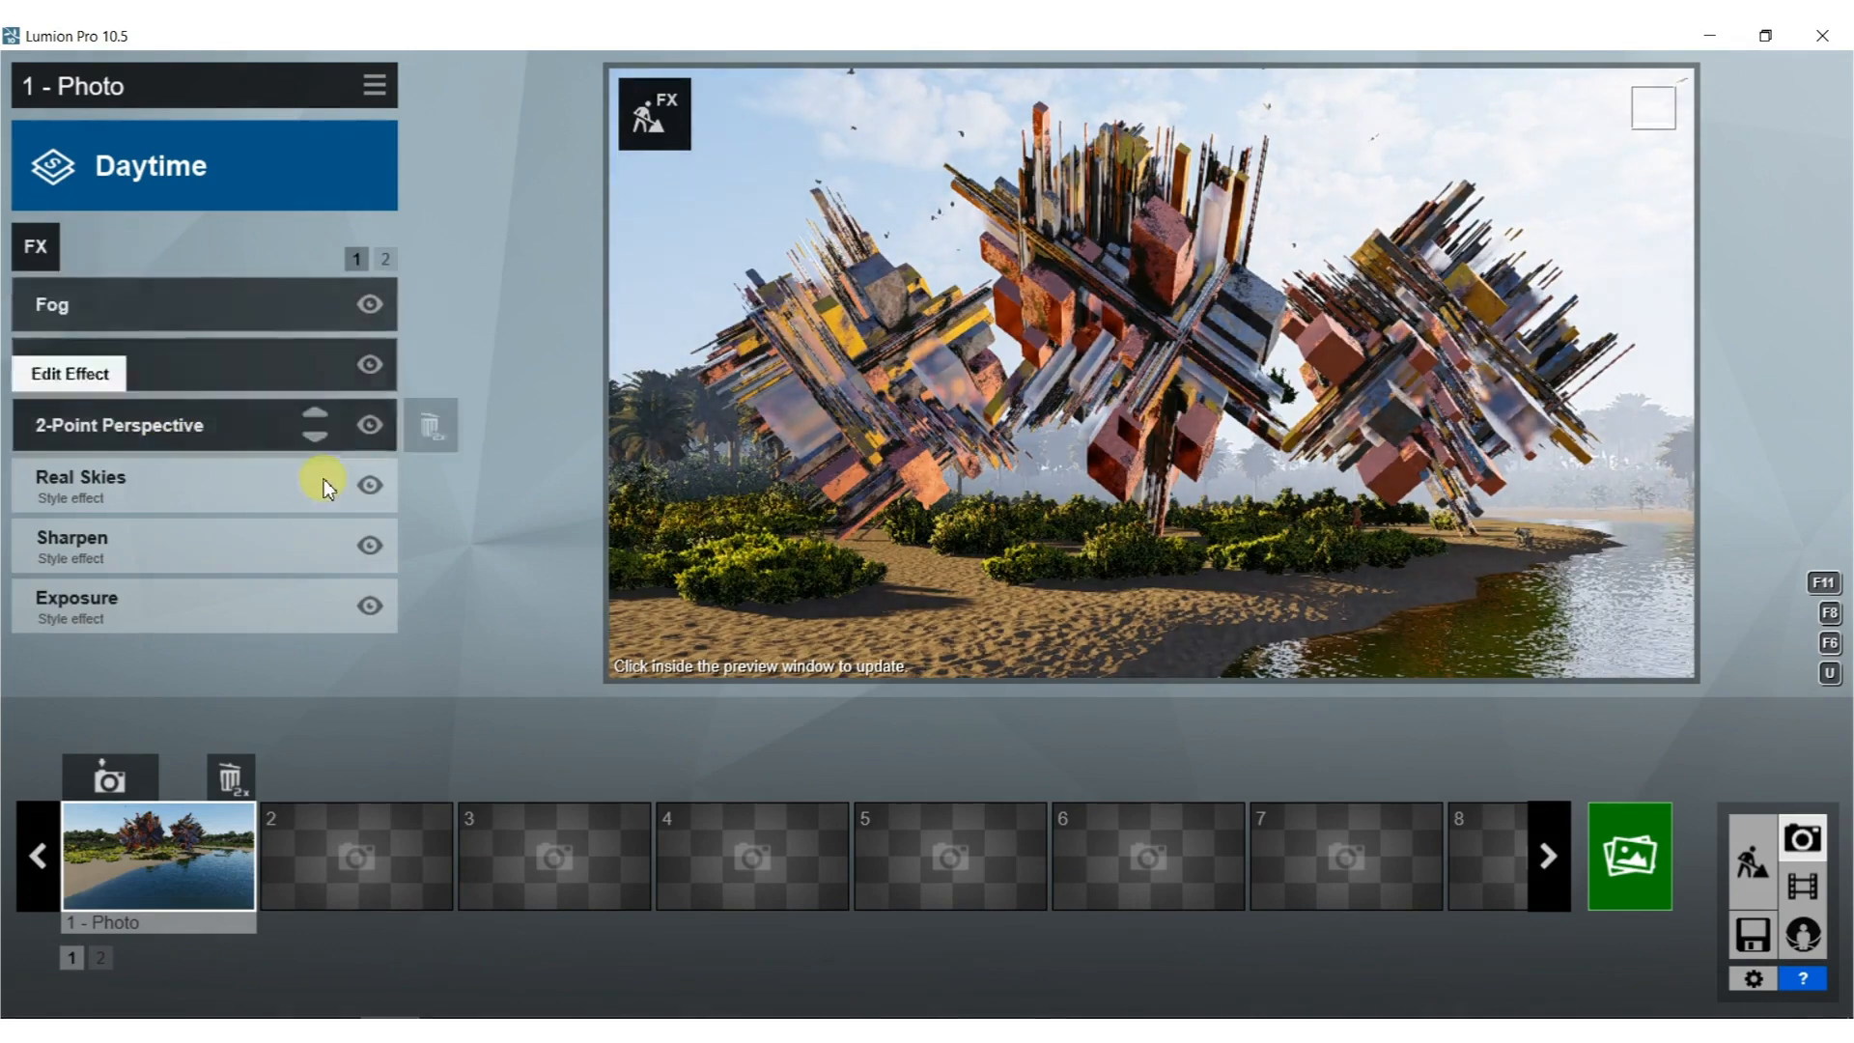
left_click(369, 485)
left_click(822, 379)
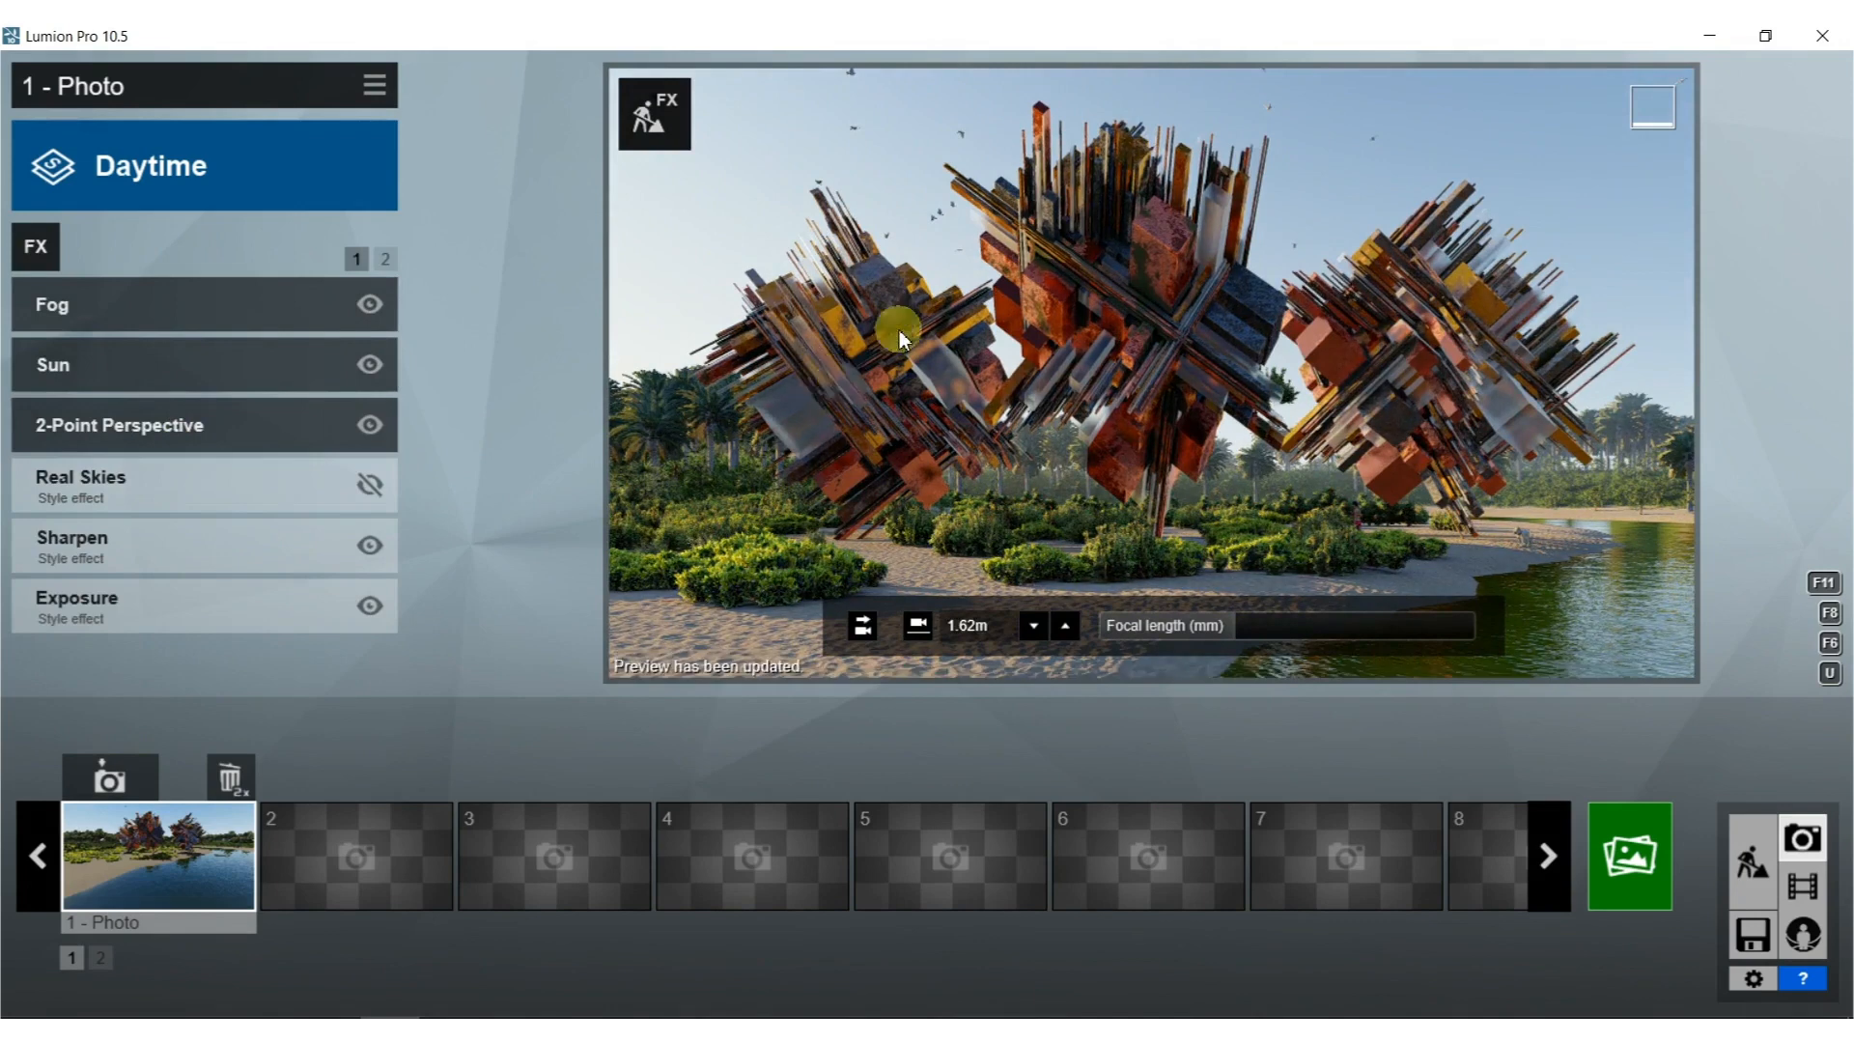
Add the Sky and Clouds effect to the photo, raise the low clouds slightly and update the preview.
left_click(35, 245)
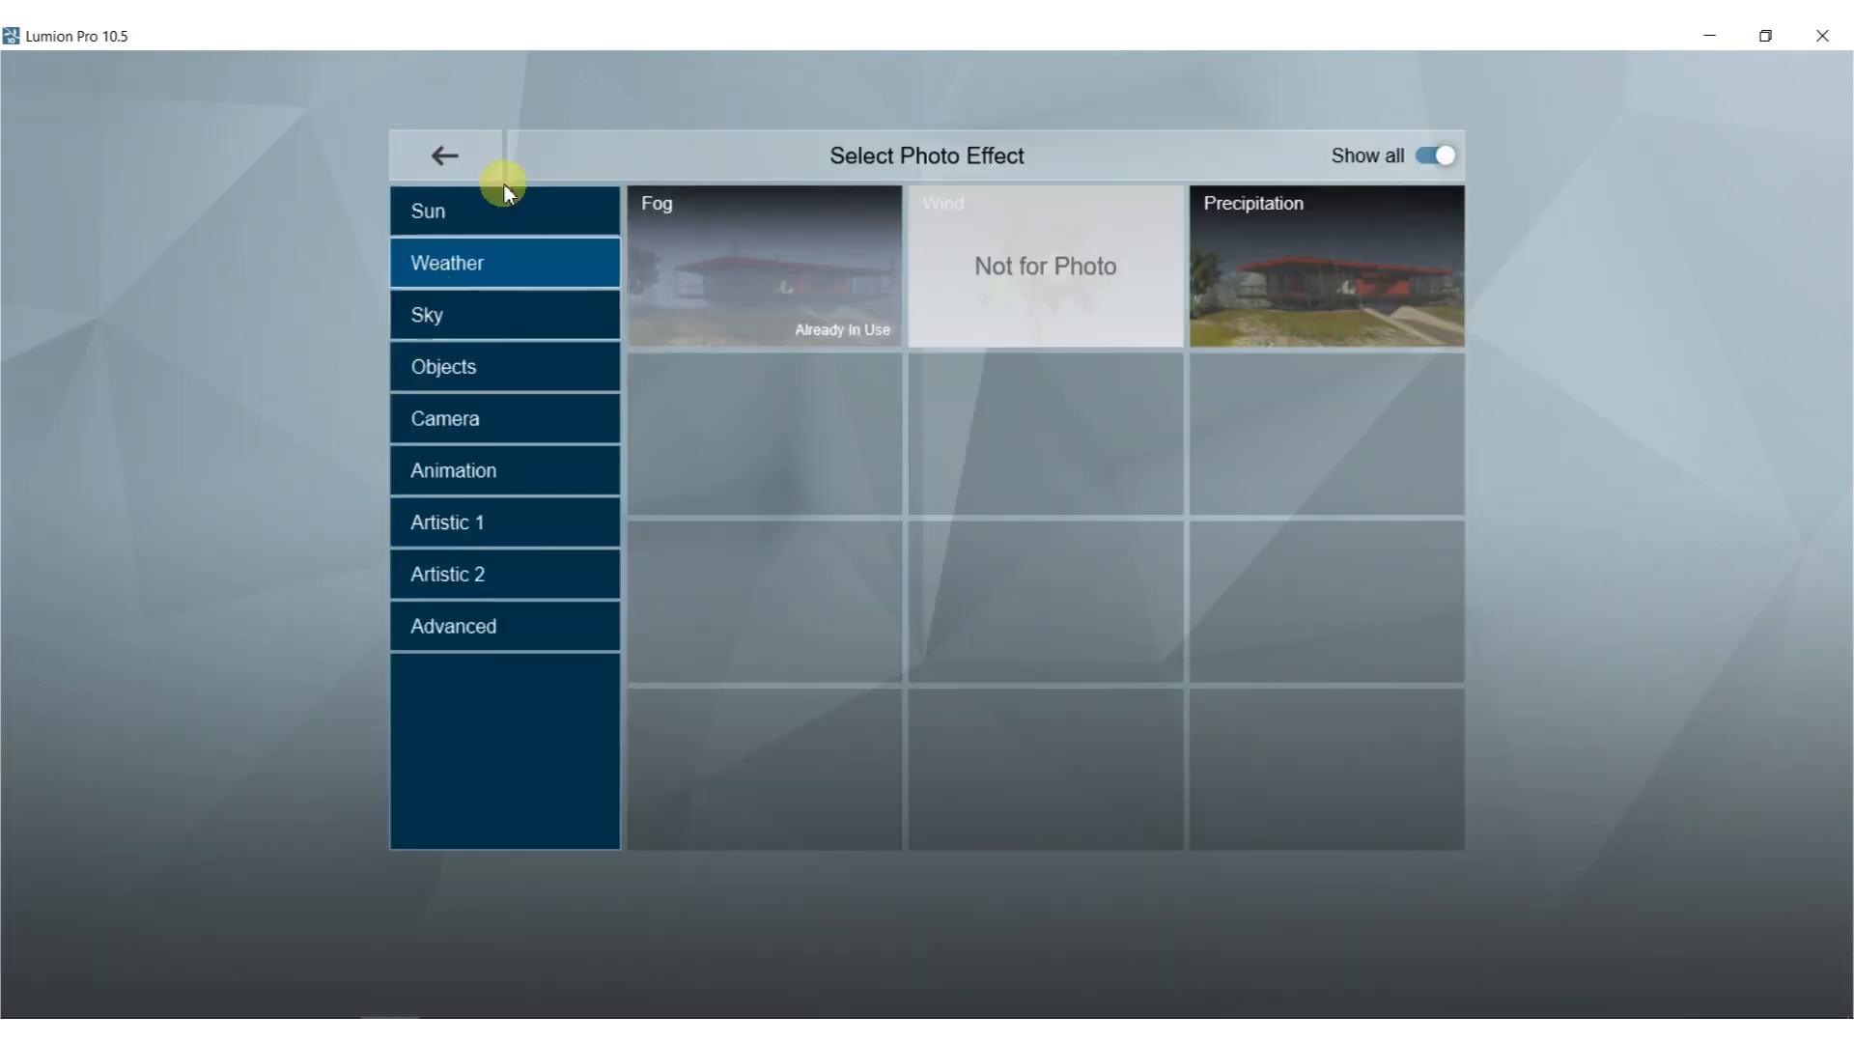
left_click(431, 299)
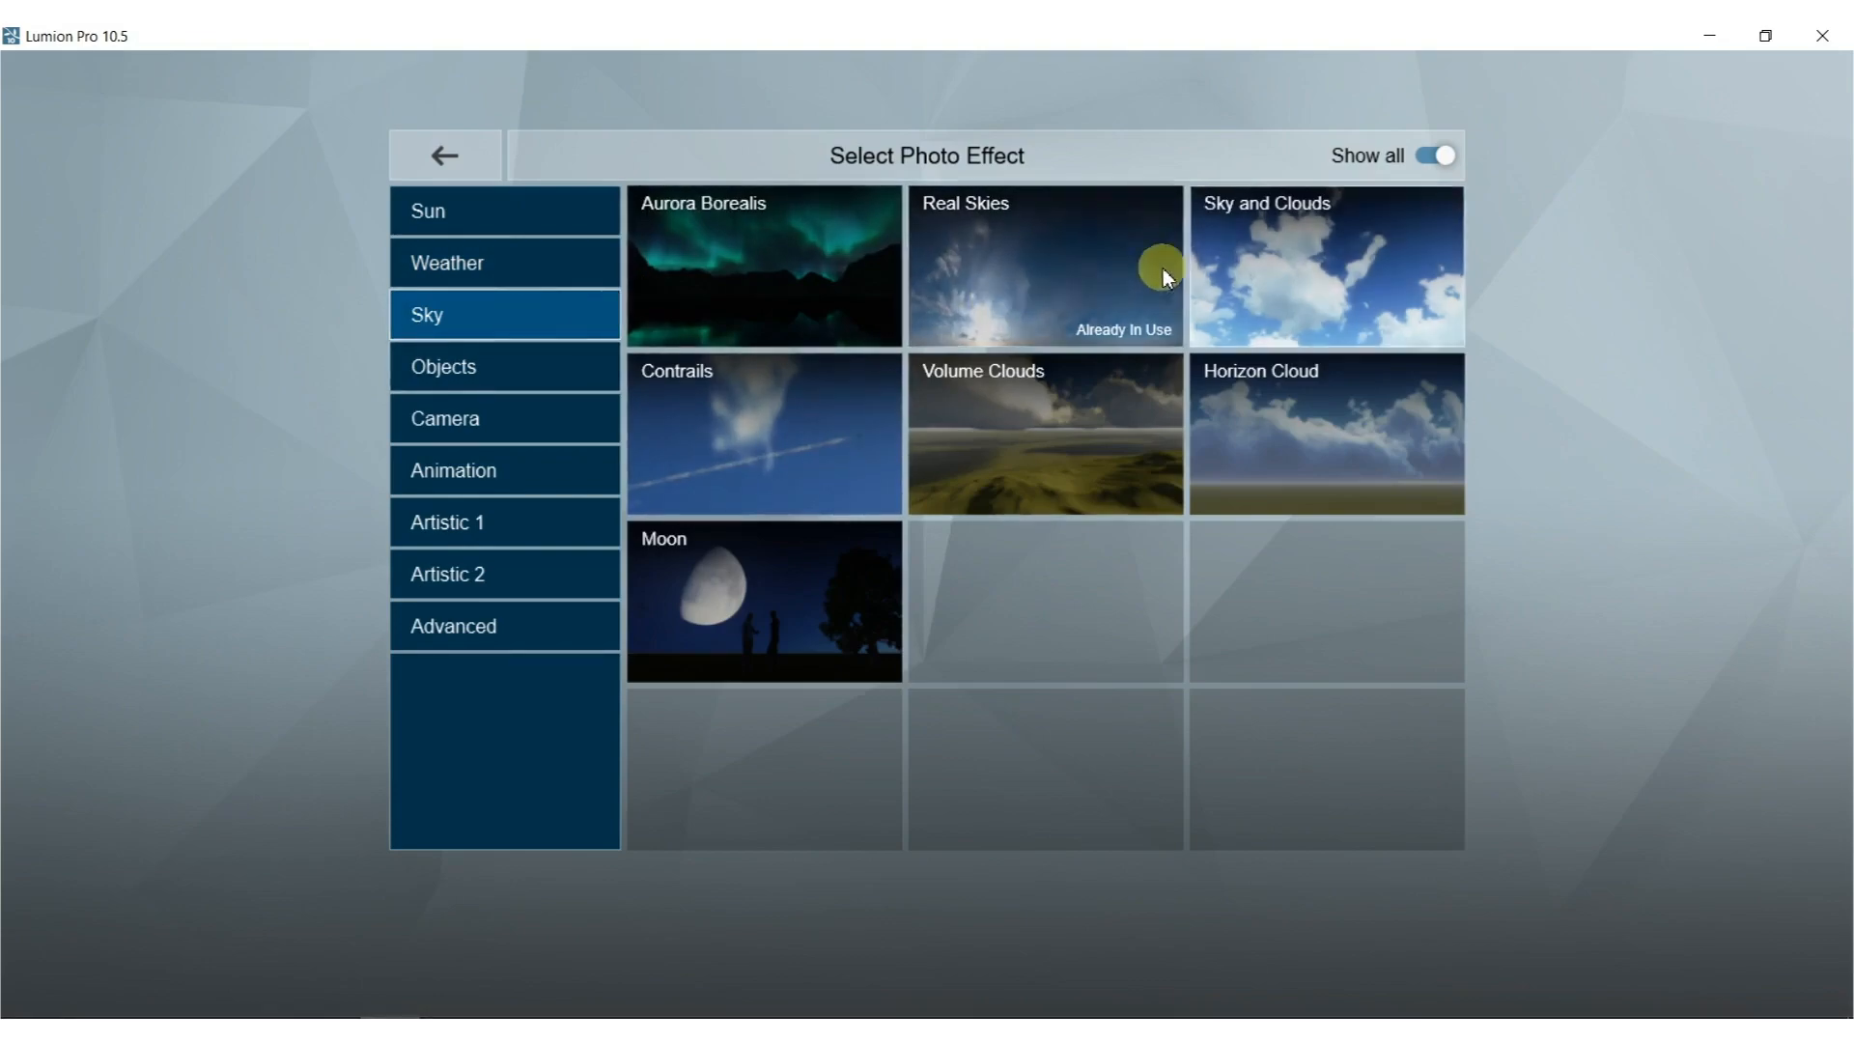
left_click(1297, 233)
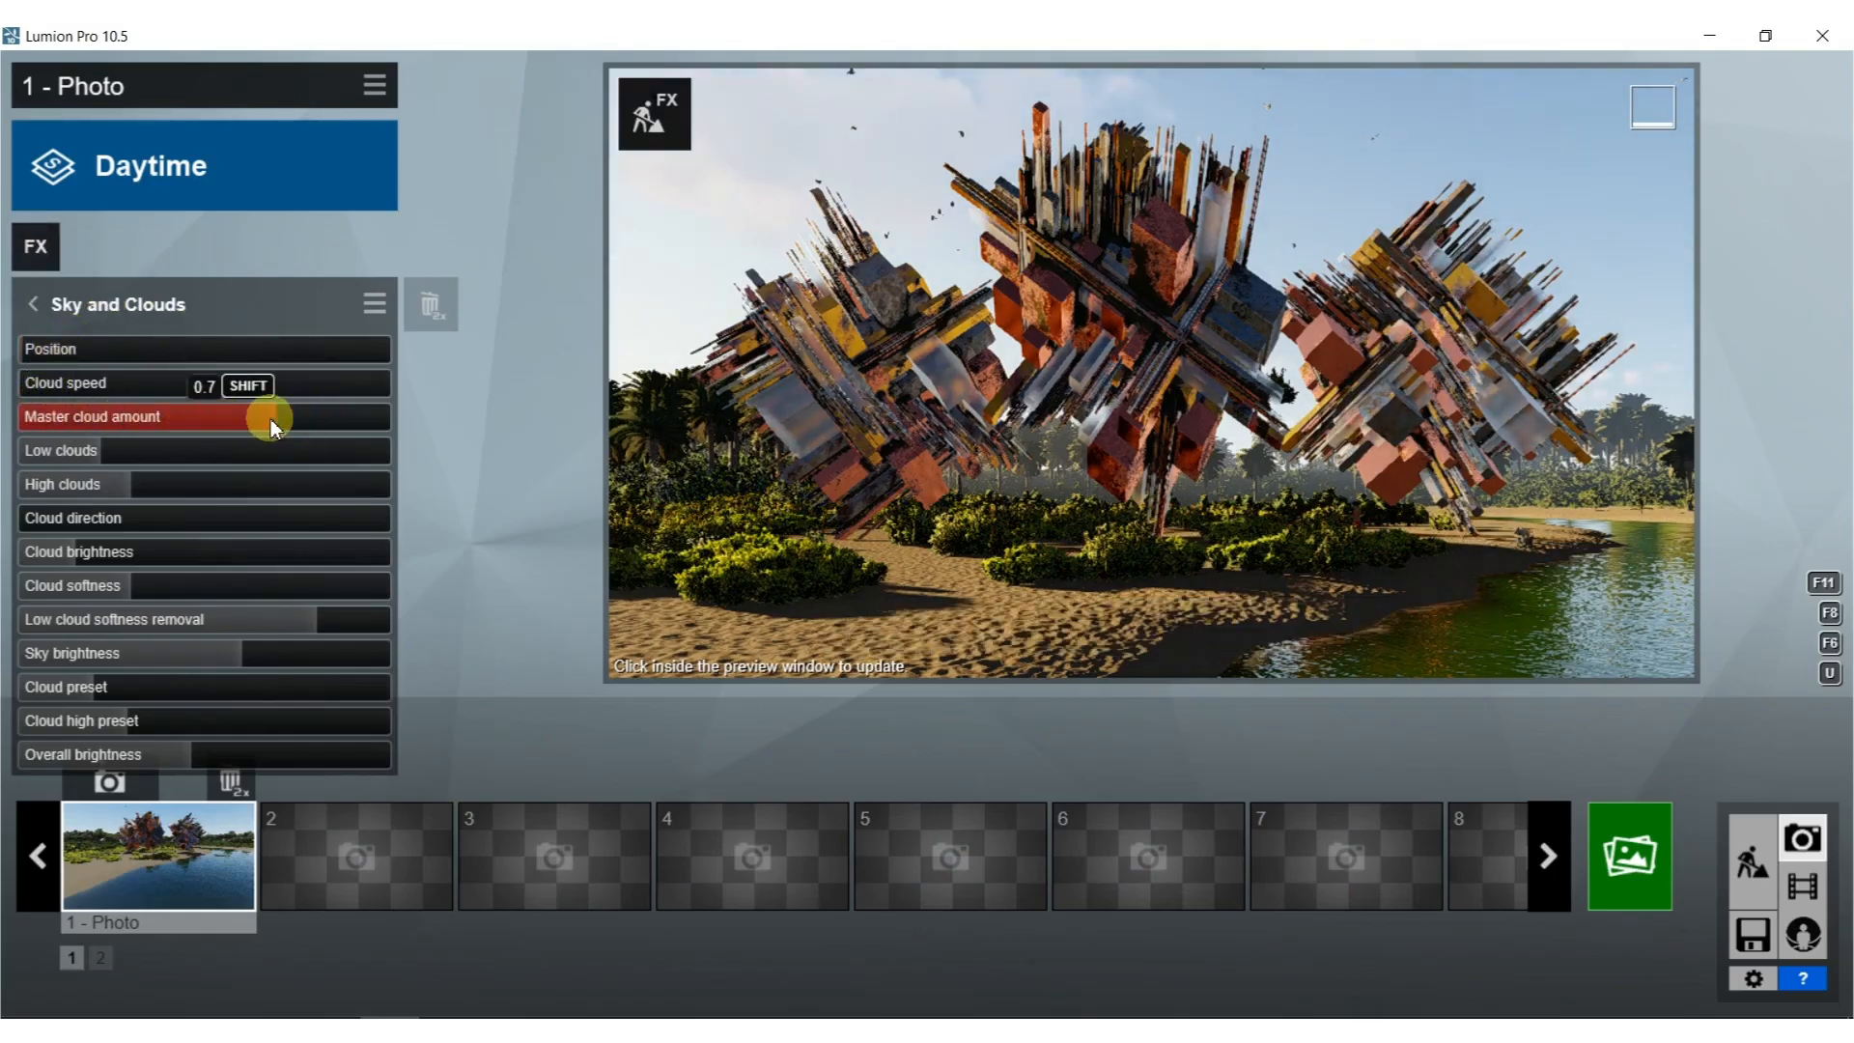
left_click_drag(69, 450, 112, 454)
left_click(944, 390)
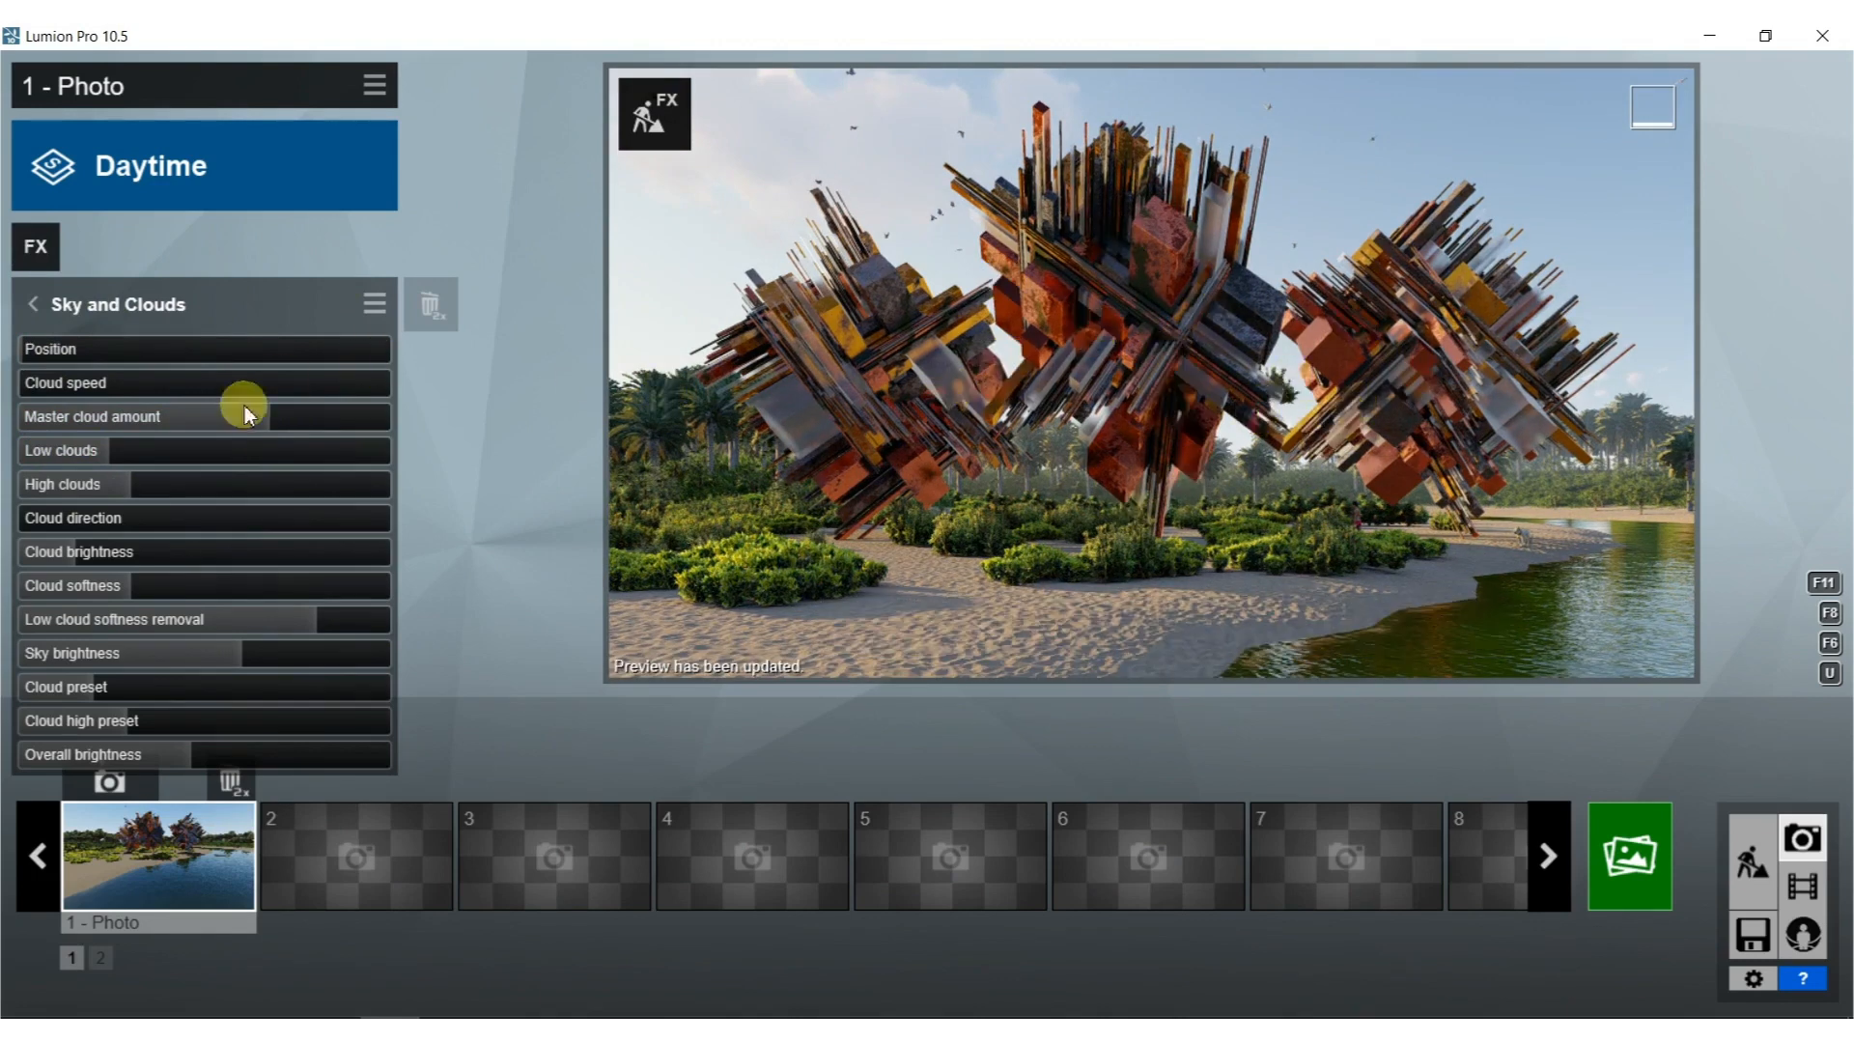
Strongly increase the high clouds, set the sky brightness to 0.6 and update the preview.
left_click_drag(120, 483, 307, 477)
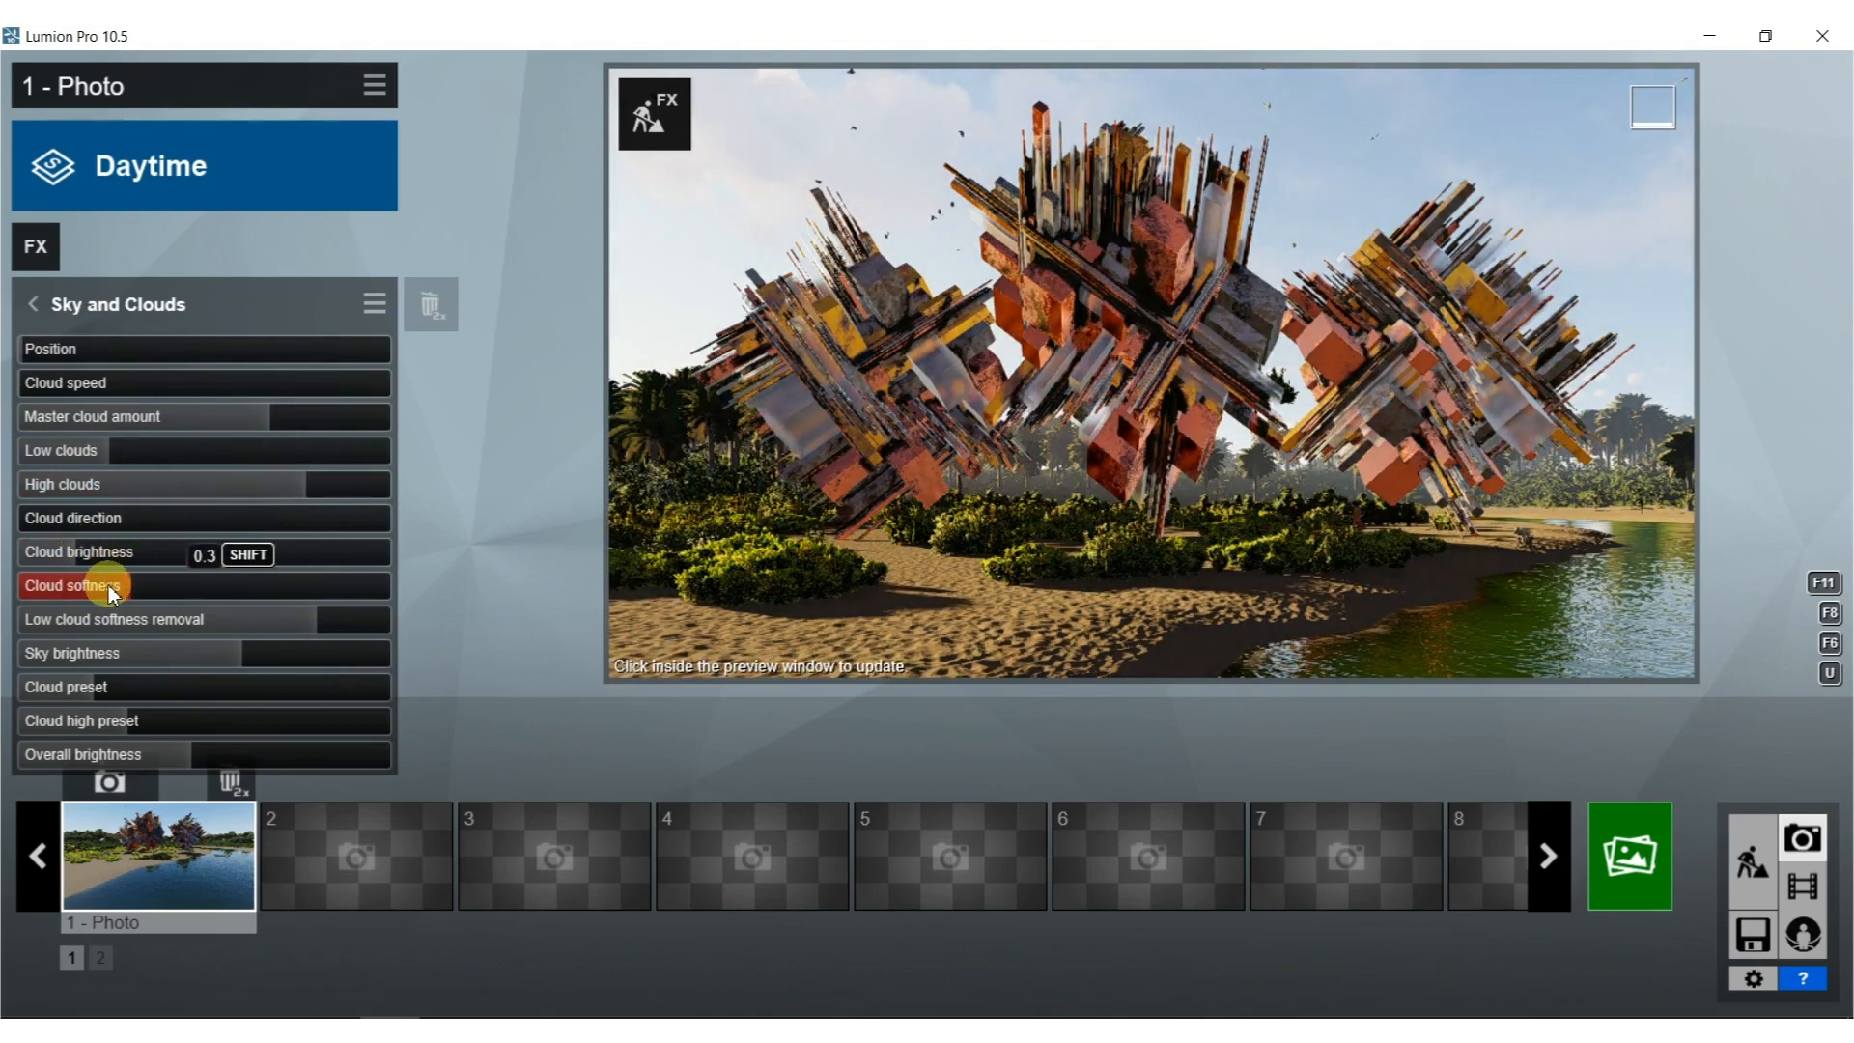
left_click_drag(261, 657, 200, 655)
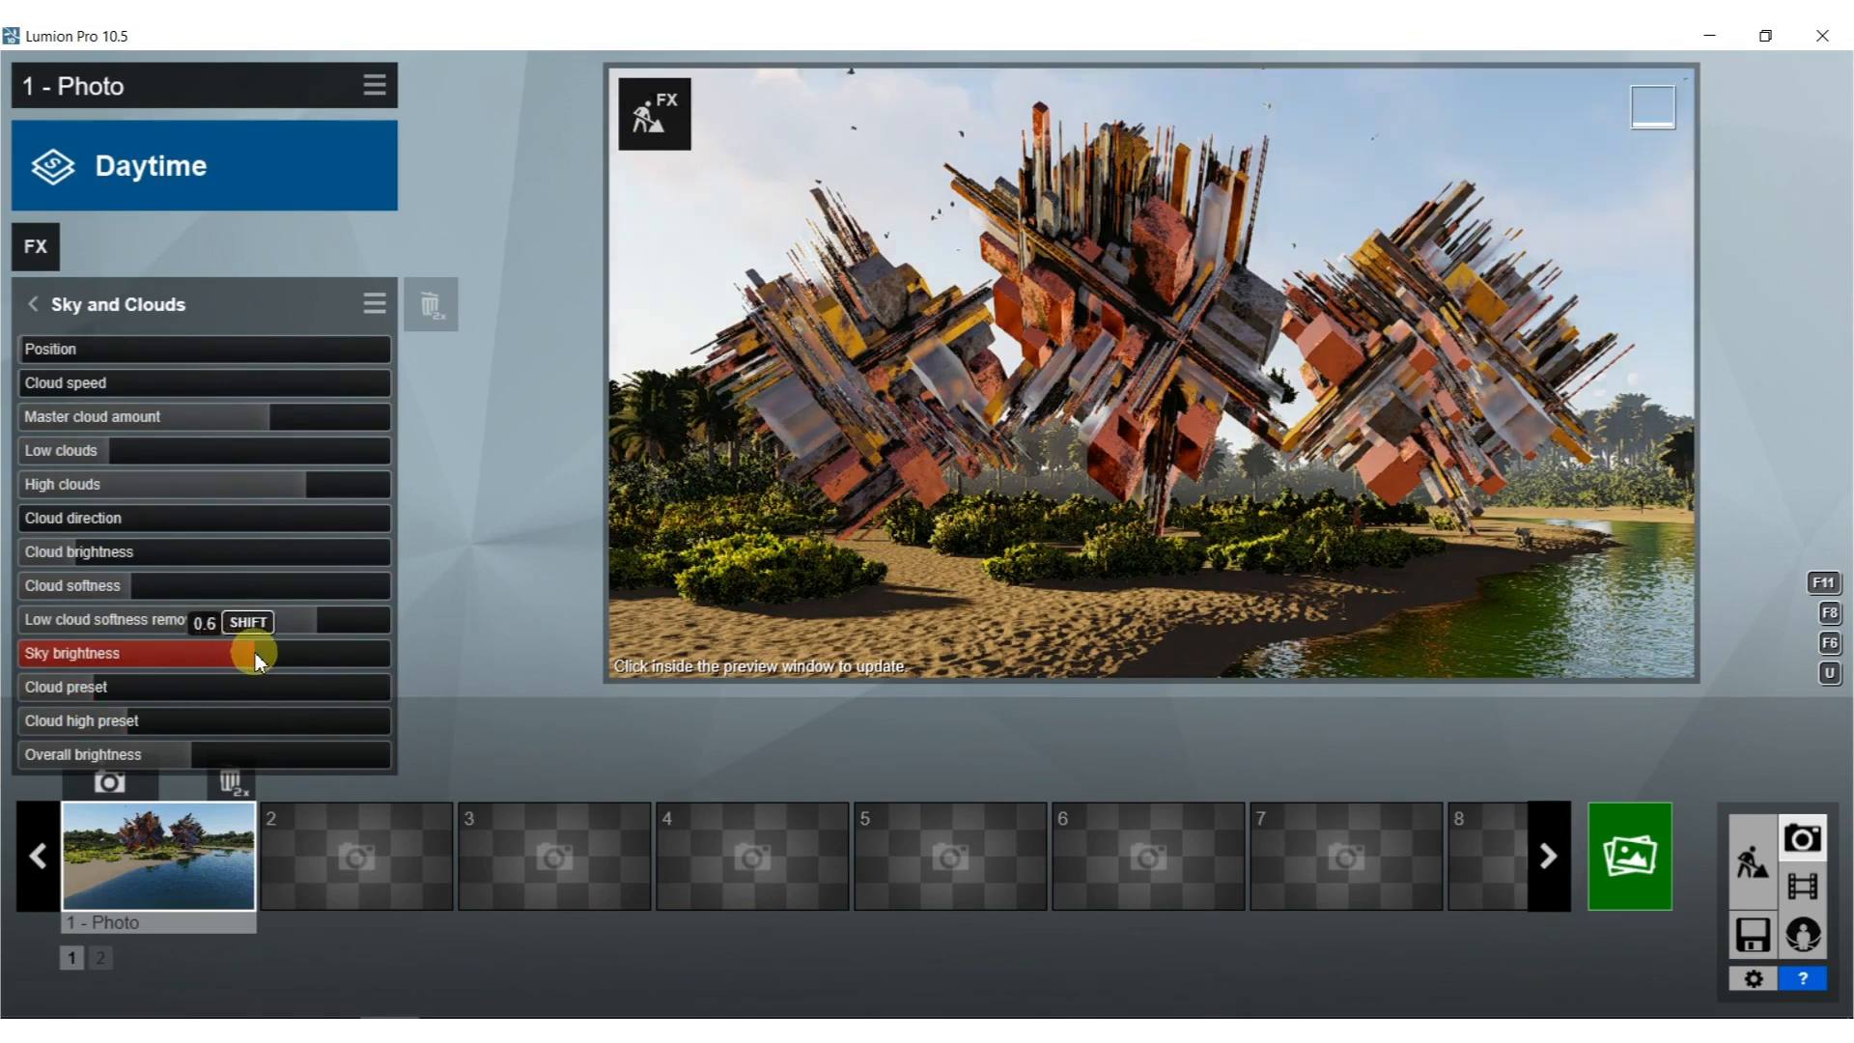
left_click(817, 367)
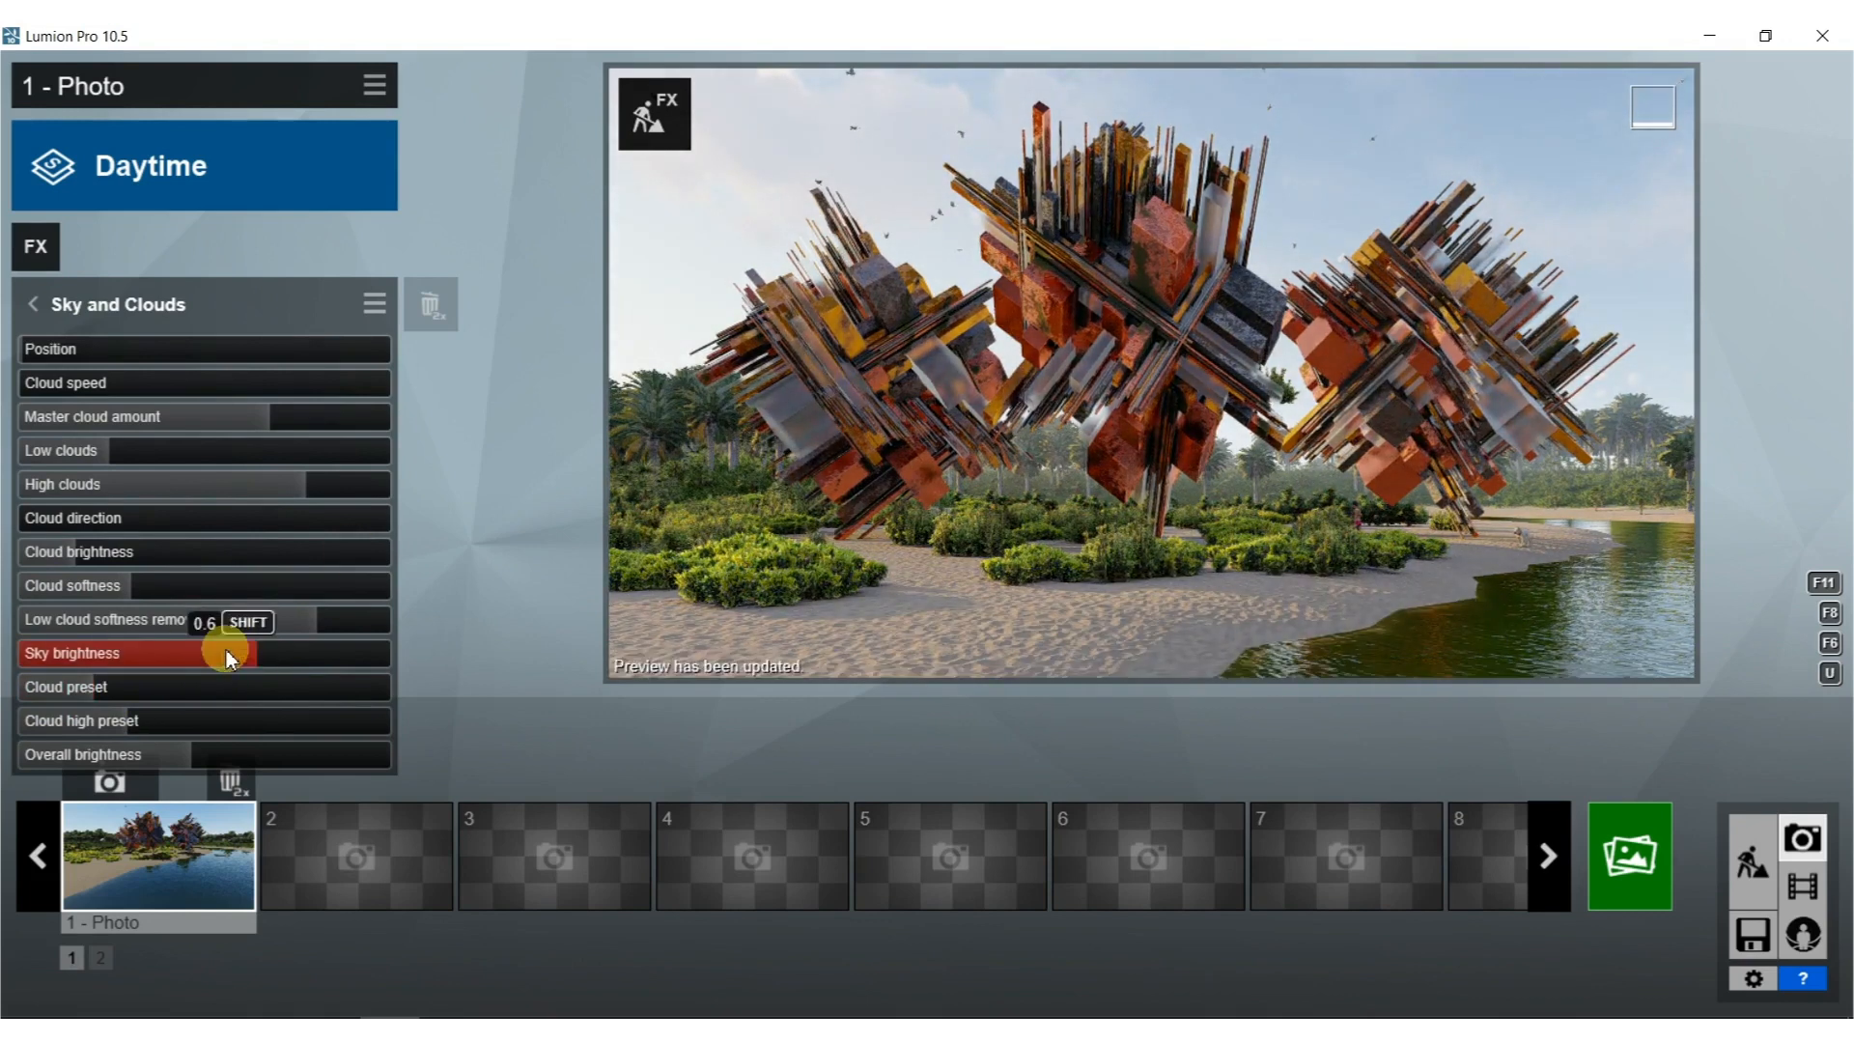
Try a dark sky with a sky brightness of 0.2 and update the preview.
left_click_drag(230, 659, 222, 659)
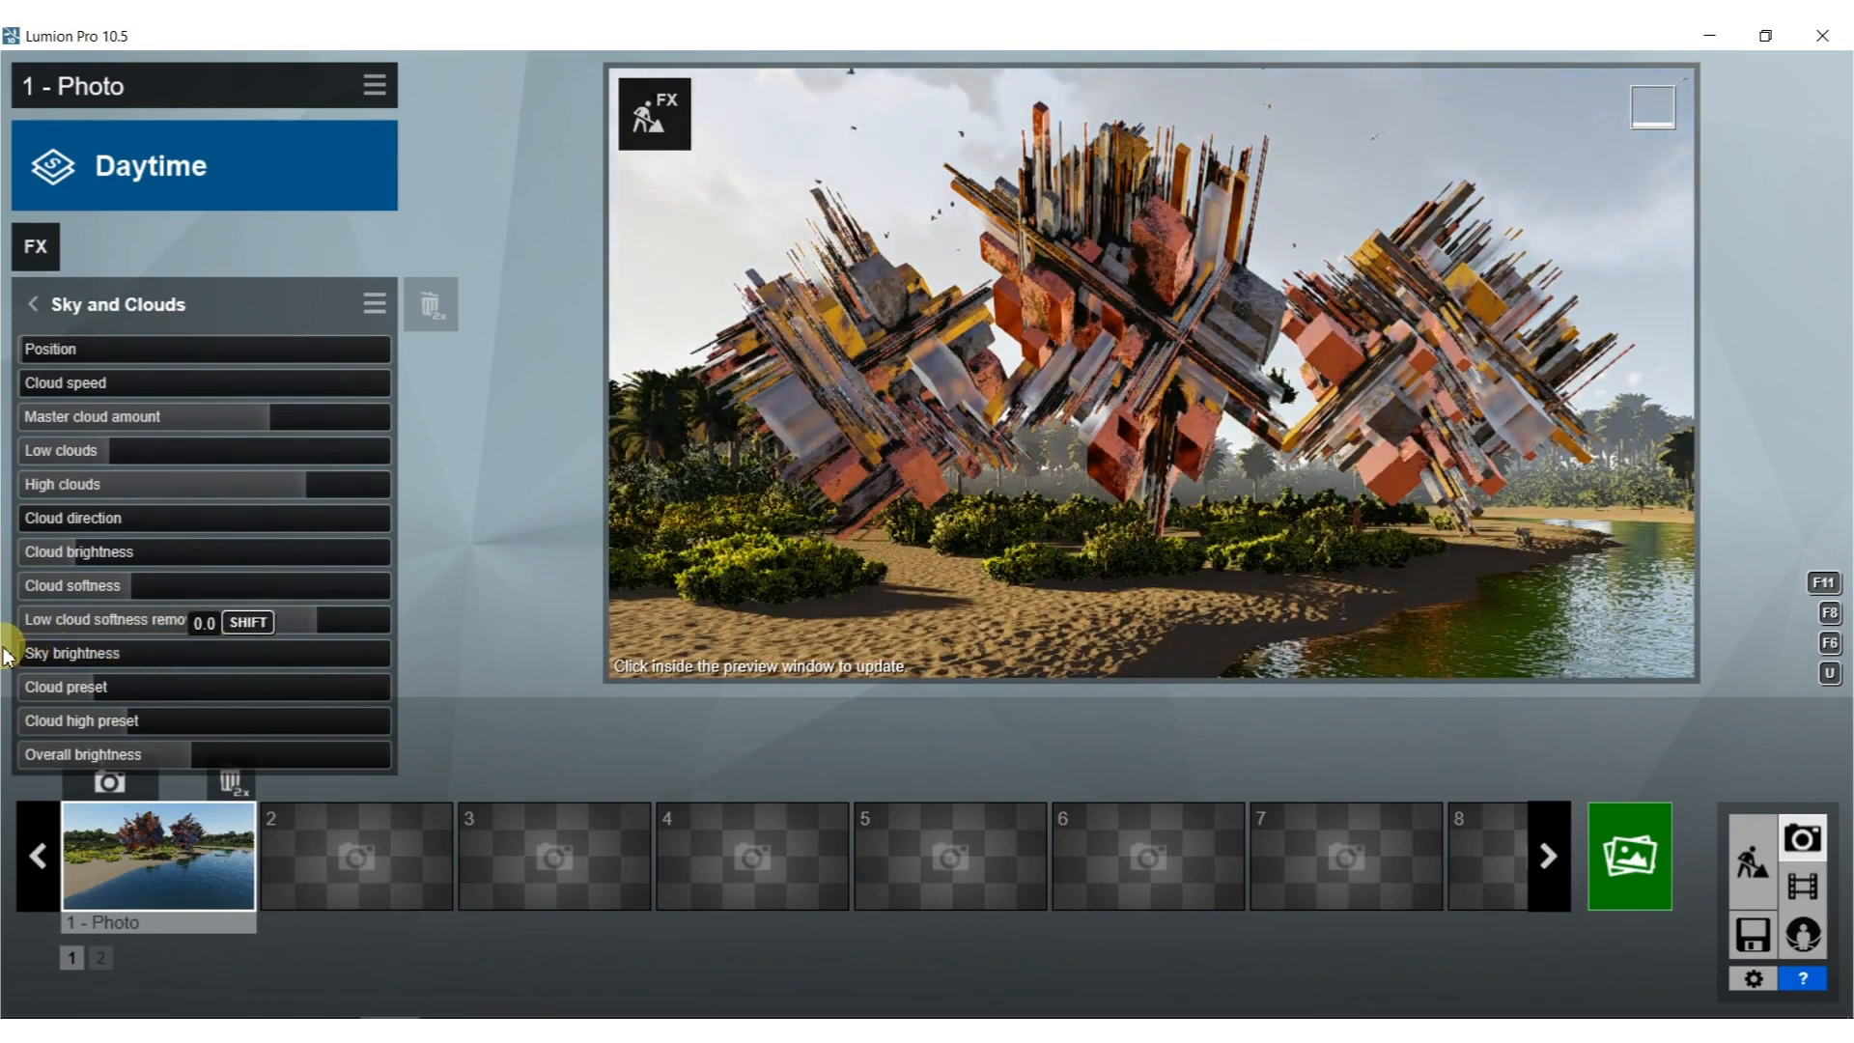
left_click_drag(5, 657, 19, 660)
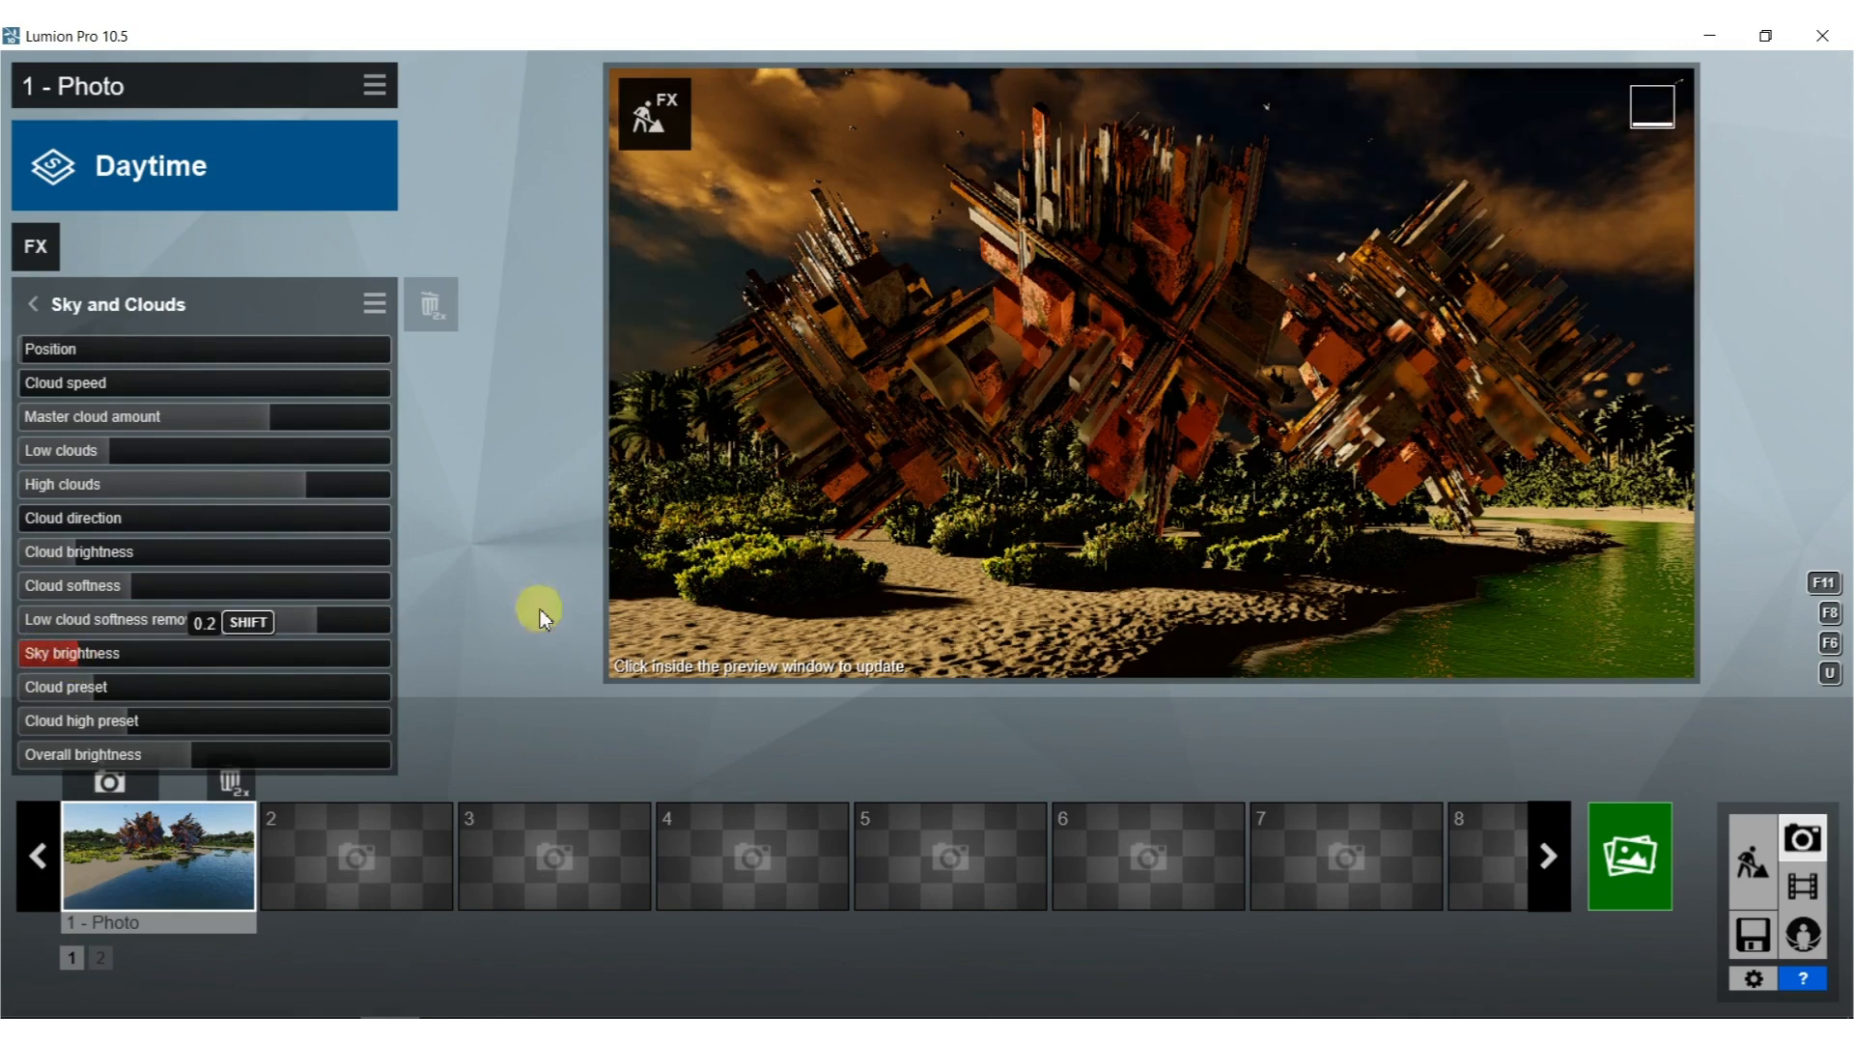
left_click(959, 542)
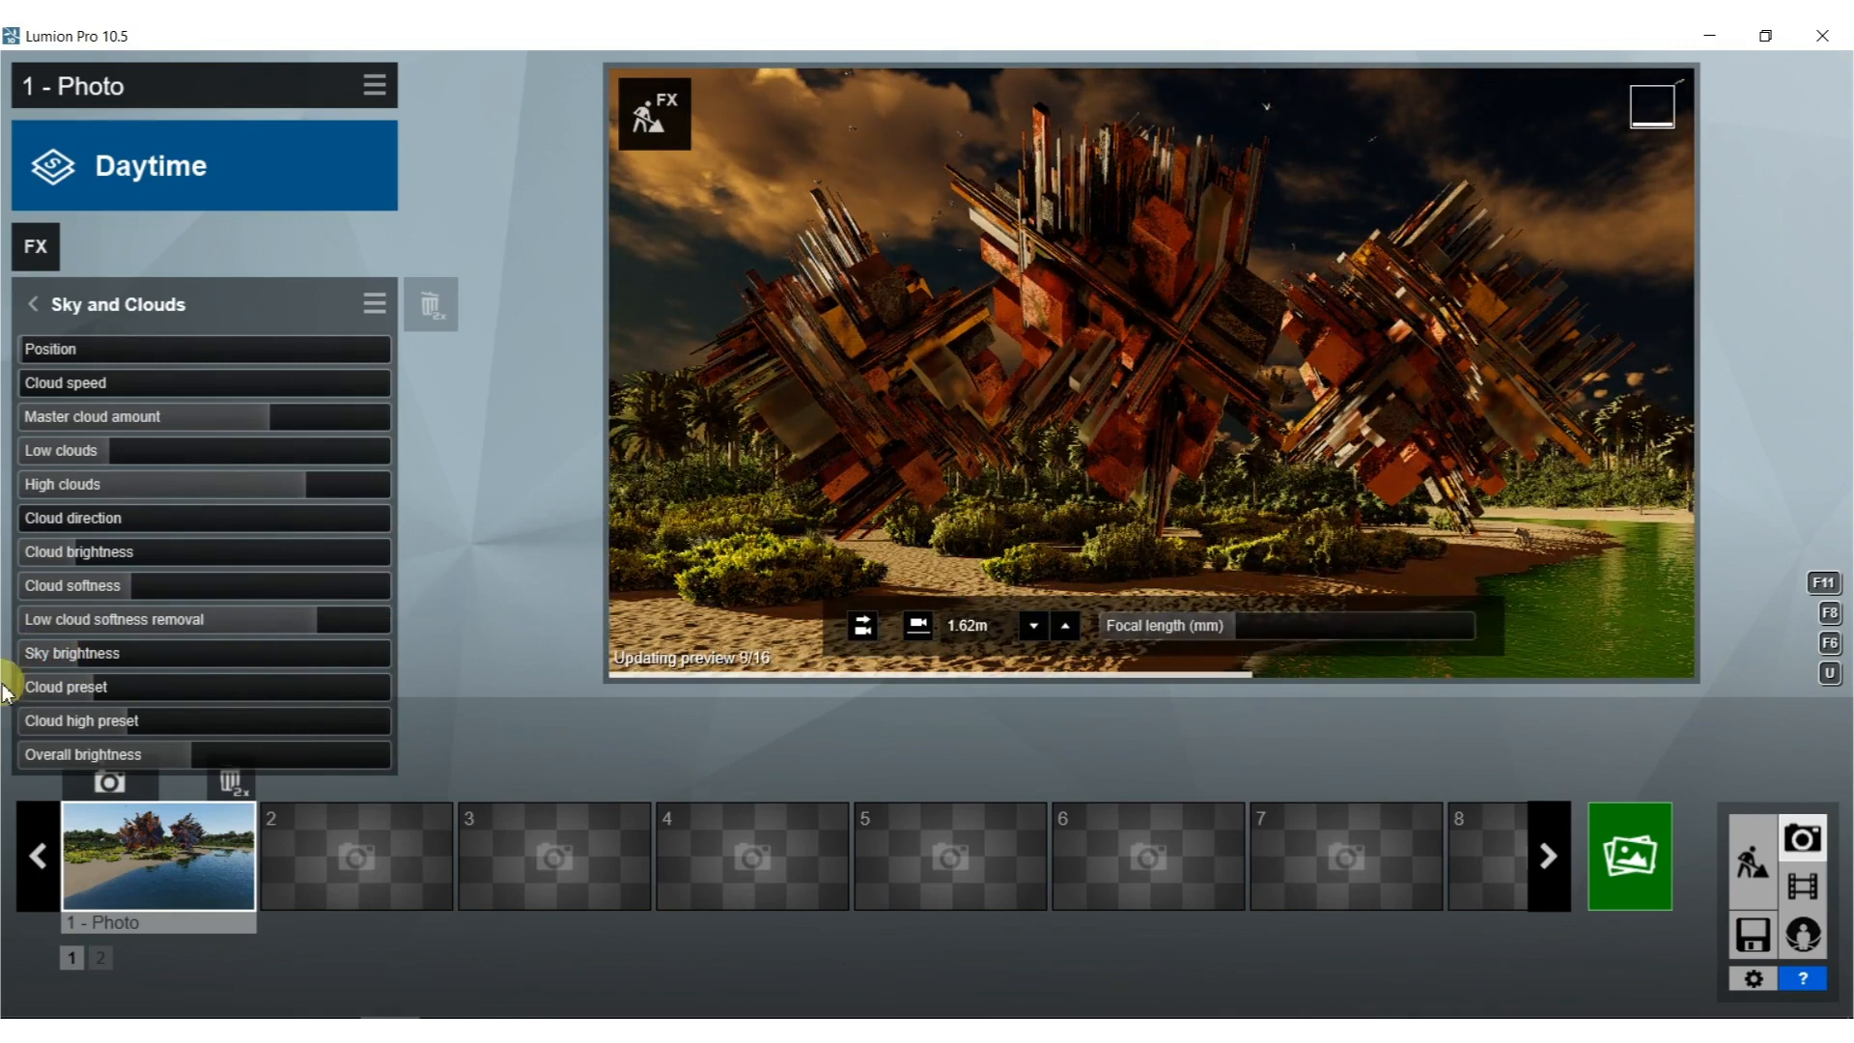
Set the sky brightness to about the middle of its range and store the camera view in photo slot 1.
left_click_drag(78, 651, 200, 653)
left_click(894, 450)
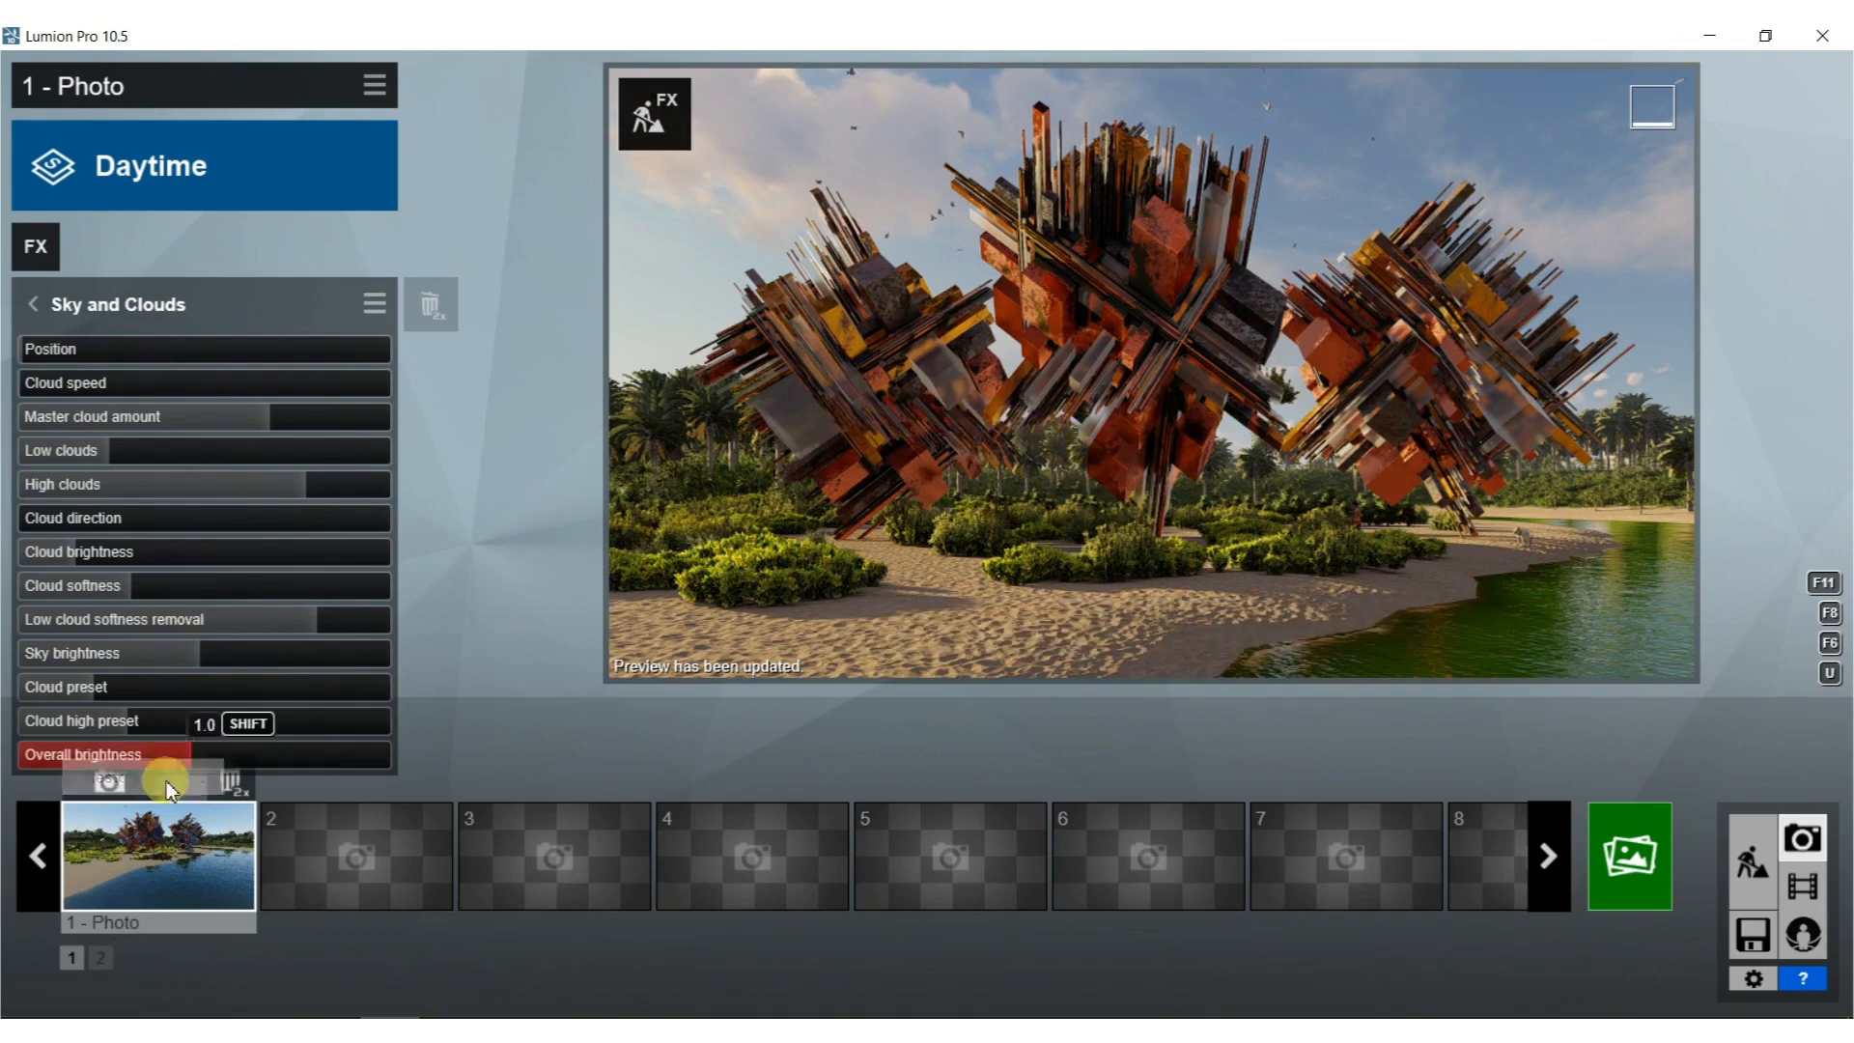
left_click(125, 786)
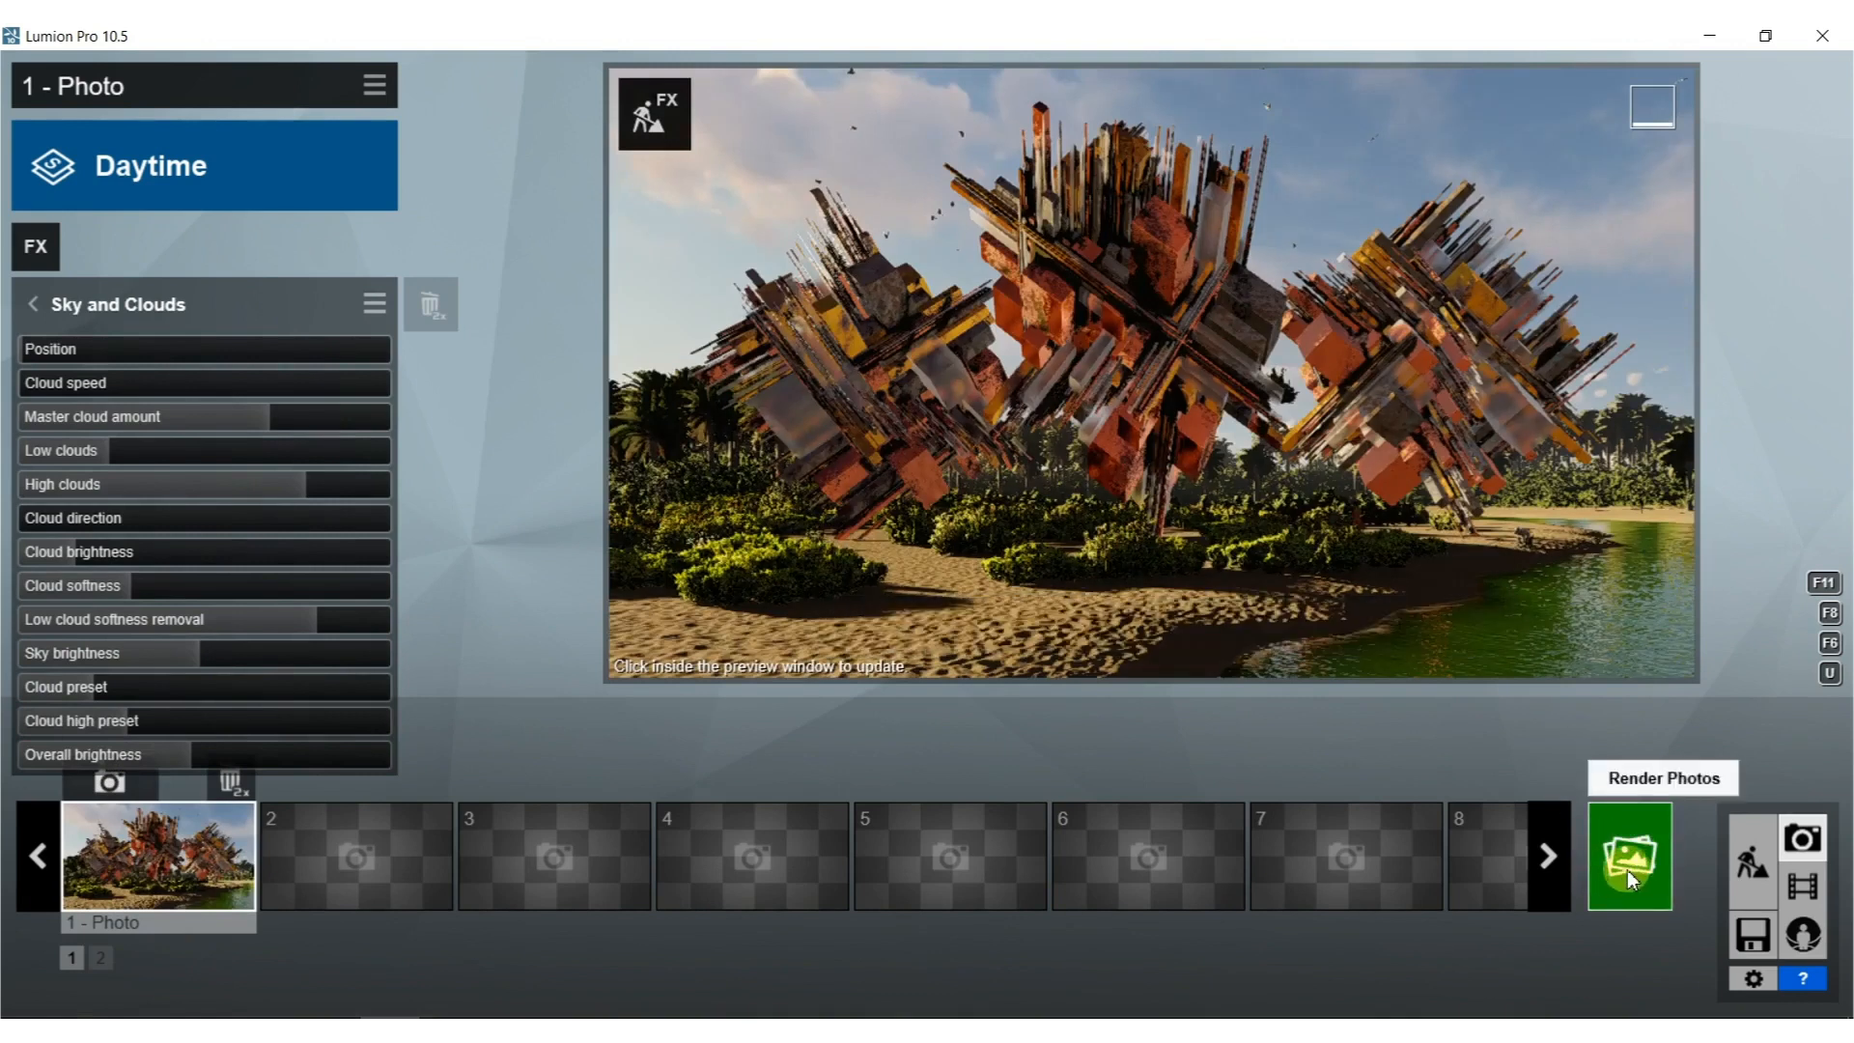
Return to Build mode and adjust the height of the Bush Green bushes around the sculptures.
left_click(1744, 865)
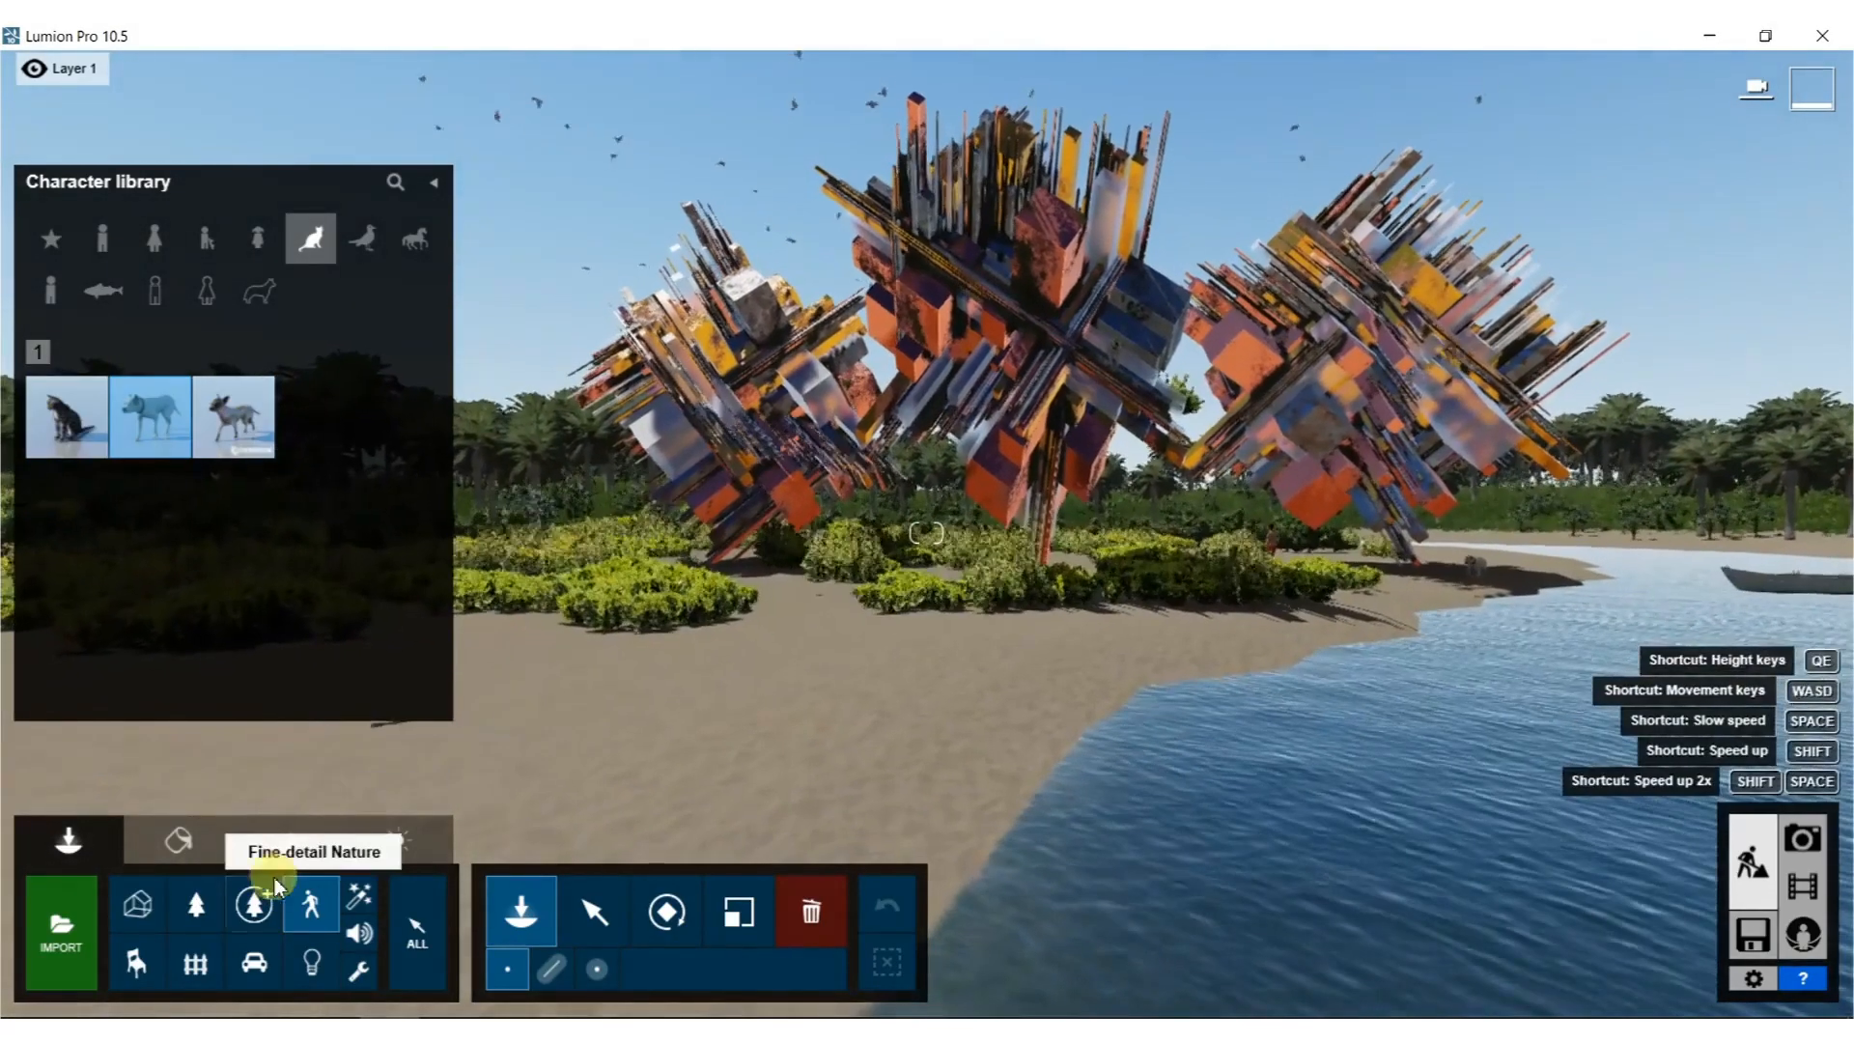
left_click(186, 907)
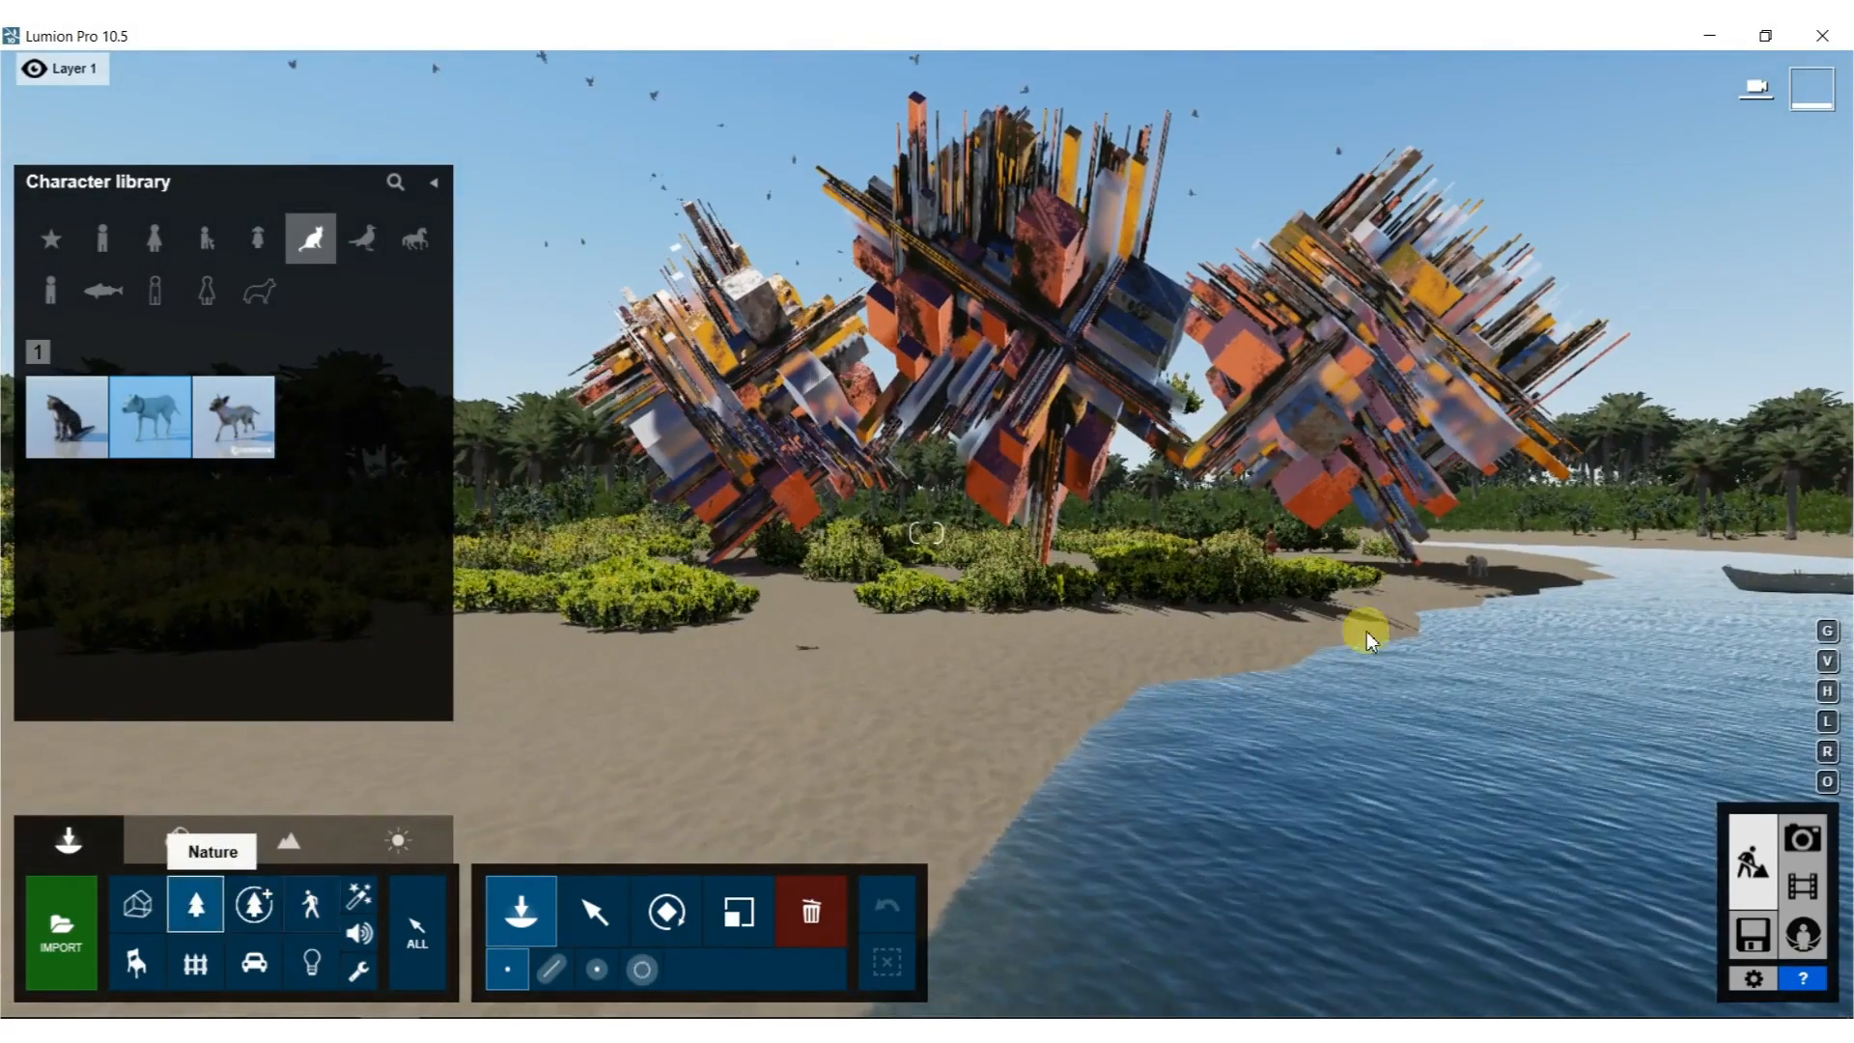
left_click(594, 910)
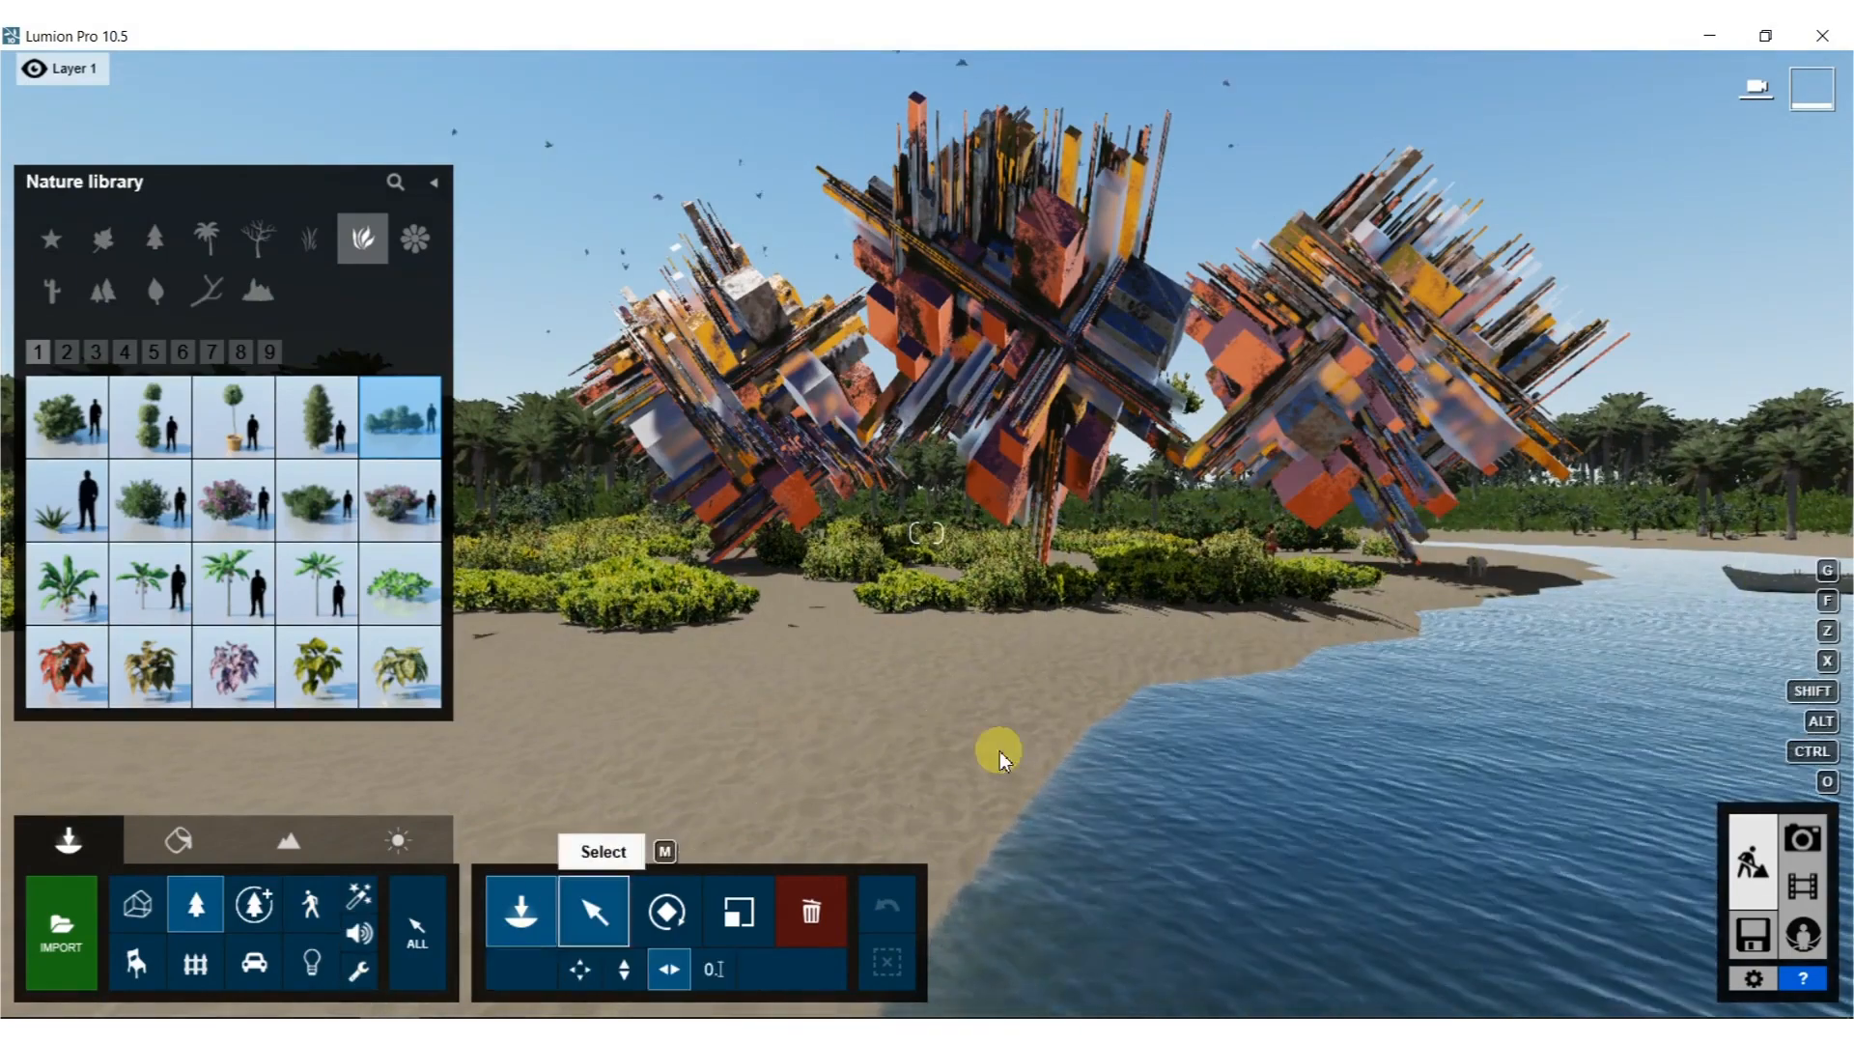
left_click_drag(1351, 731, 212, 521)
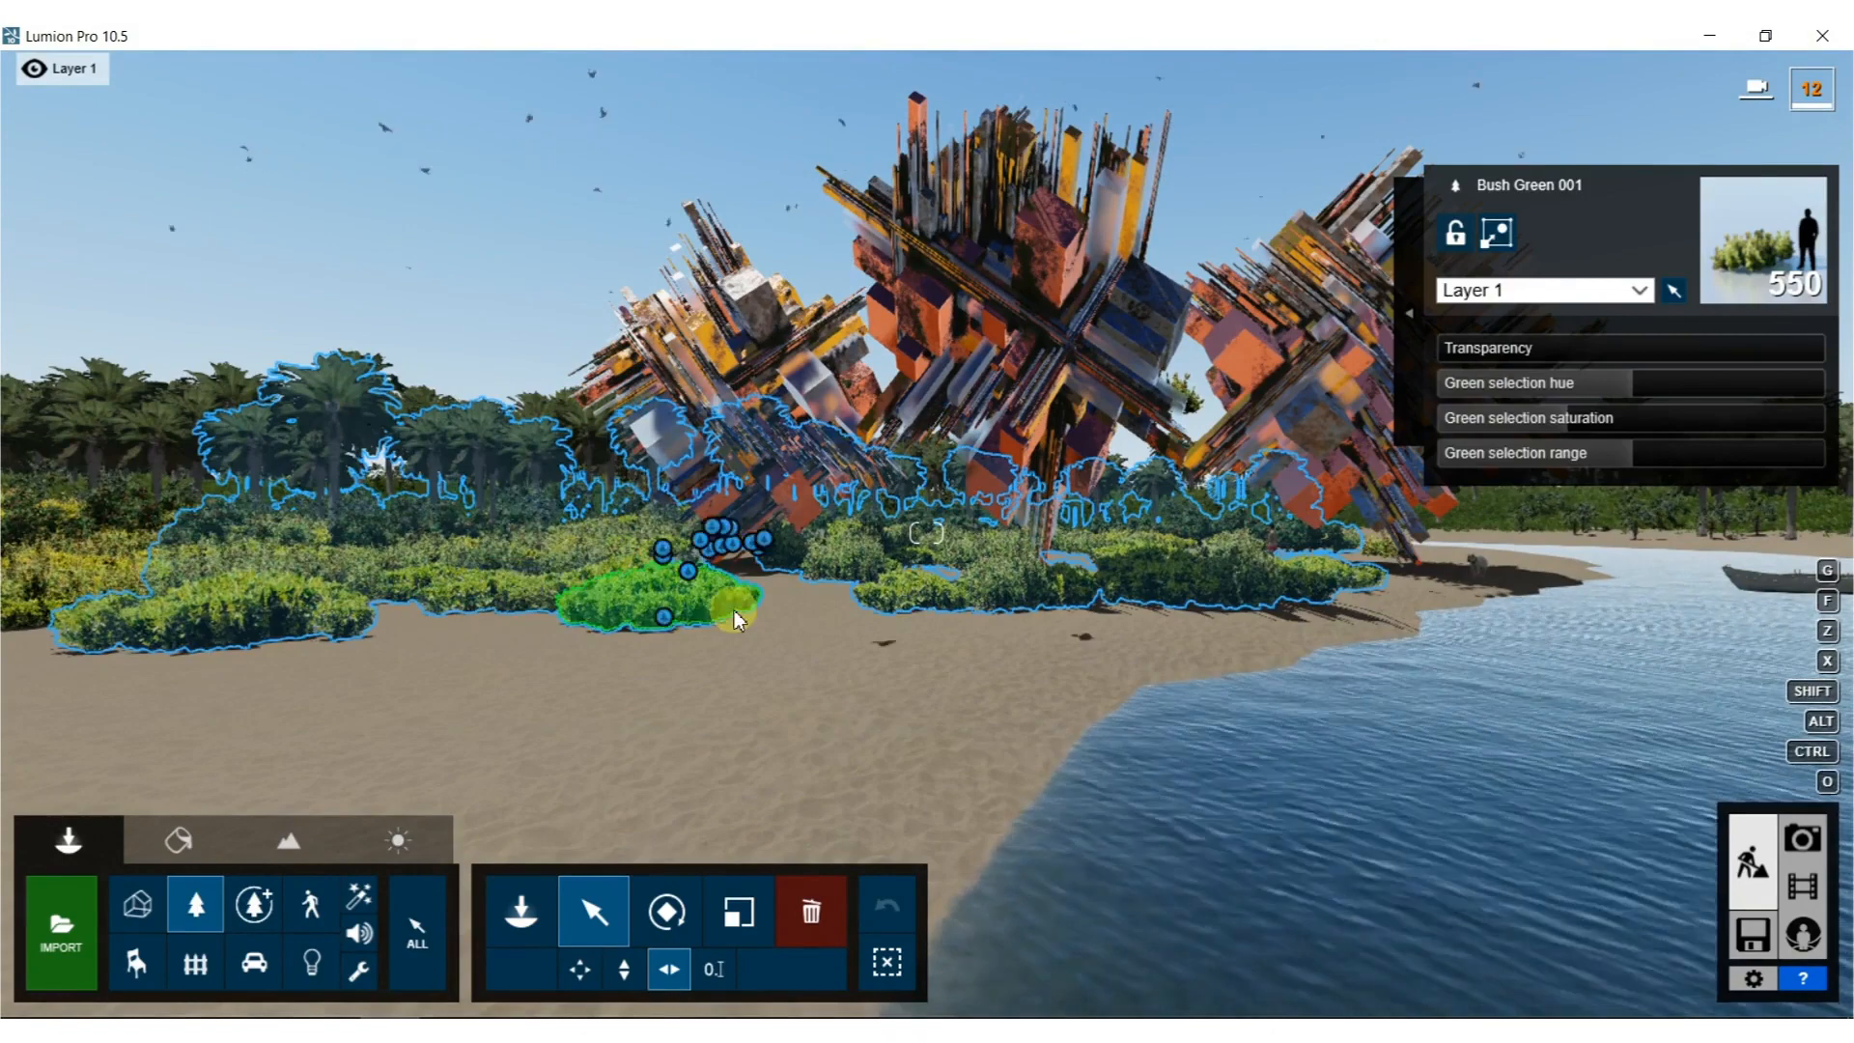
left_click(623, 969)
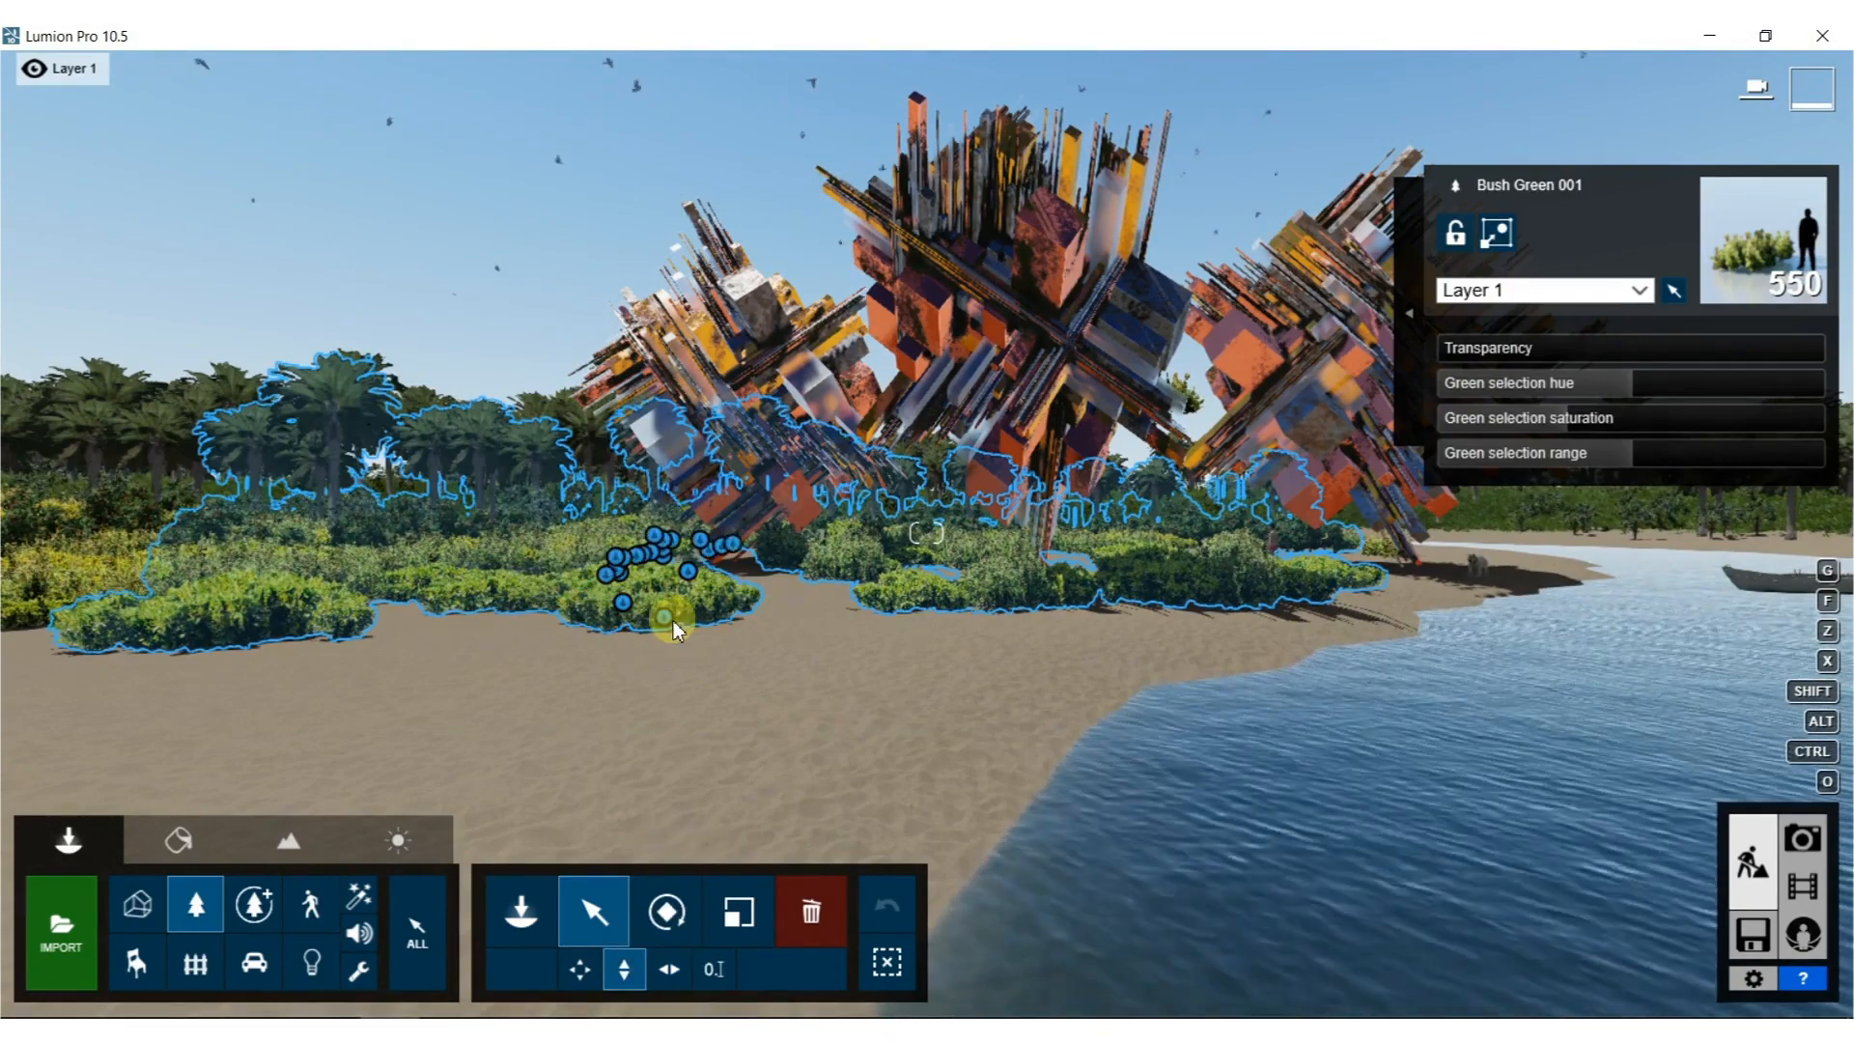
left_click_drag(669, 637, 726, 631)
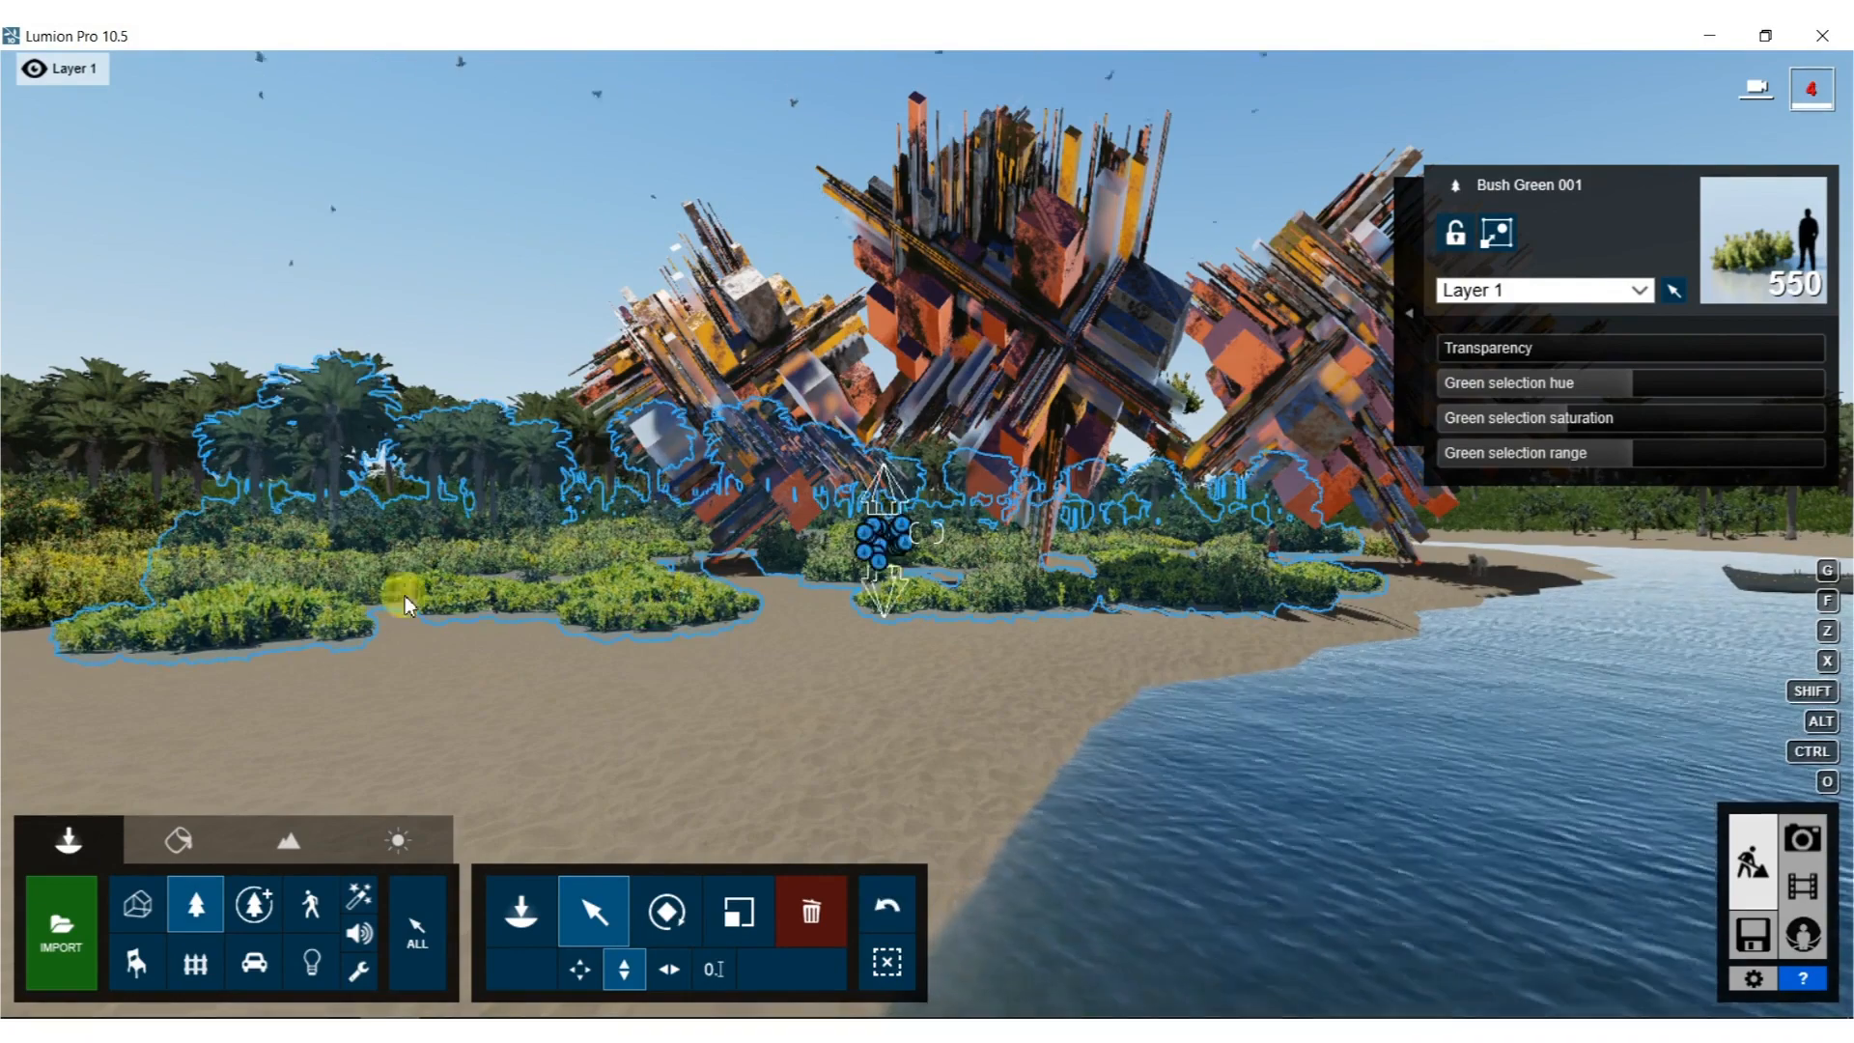
Place a grey-green grass patch from the Nature library's grasses among the bushes beside the central sculpture.
left_click(195, 898)
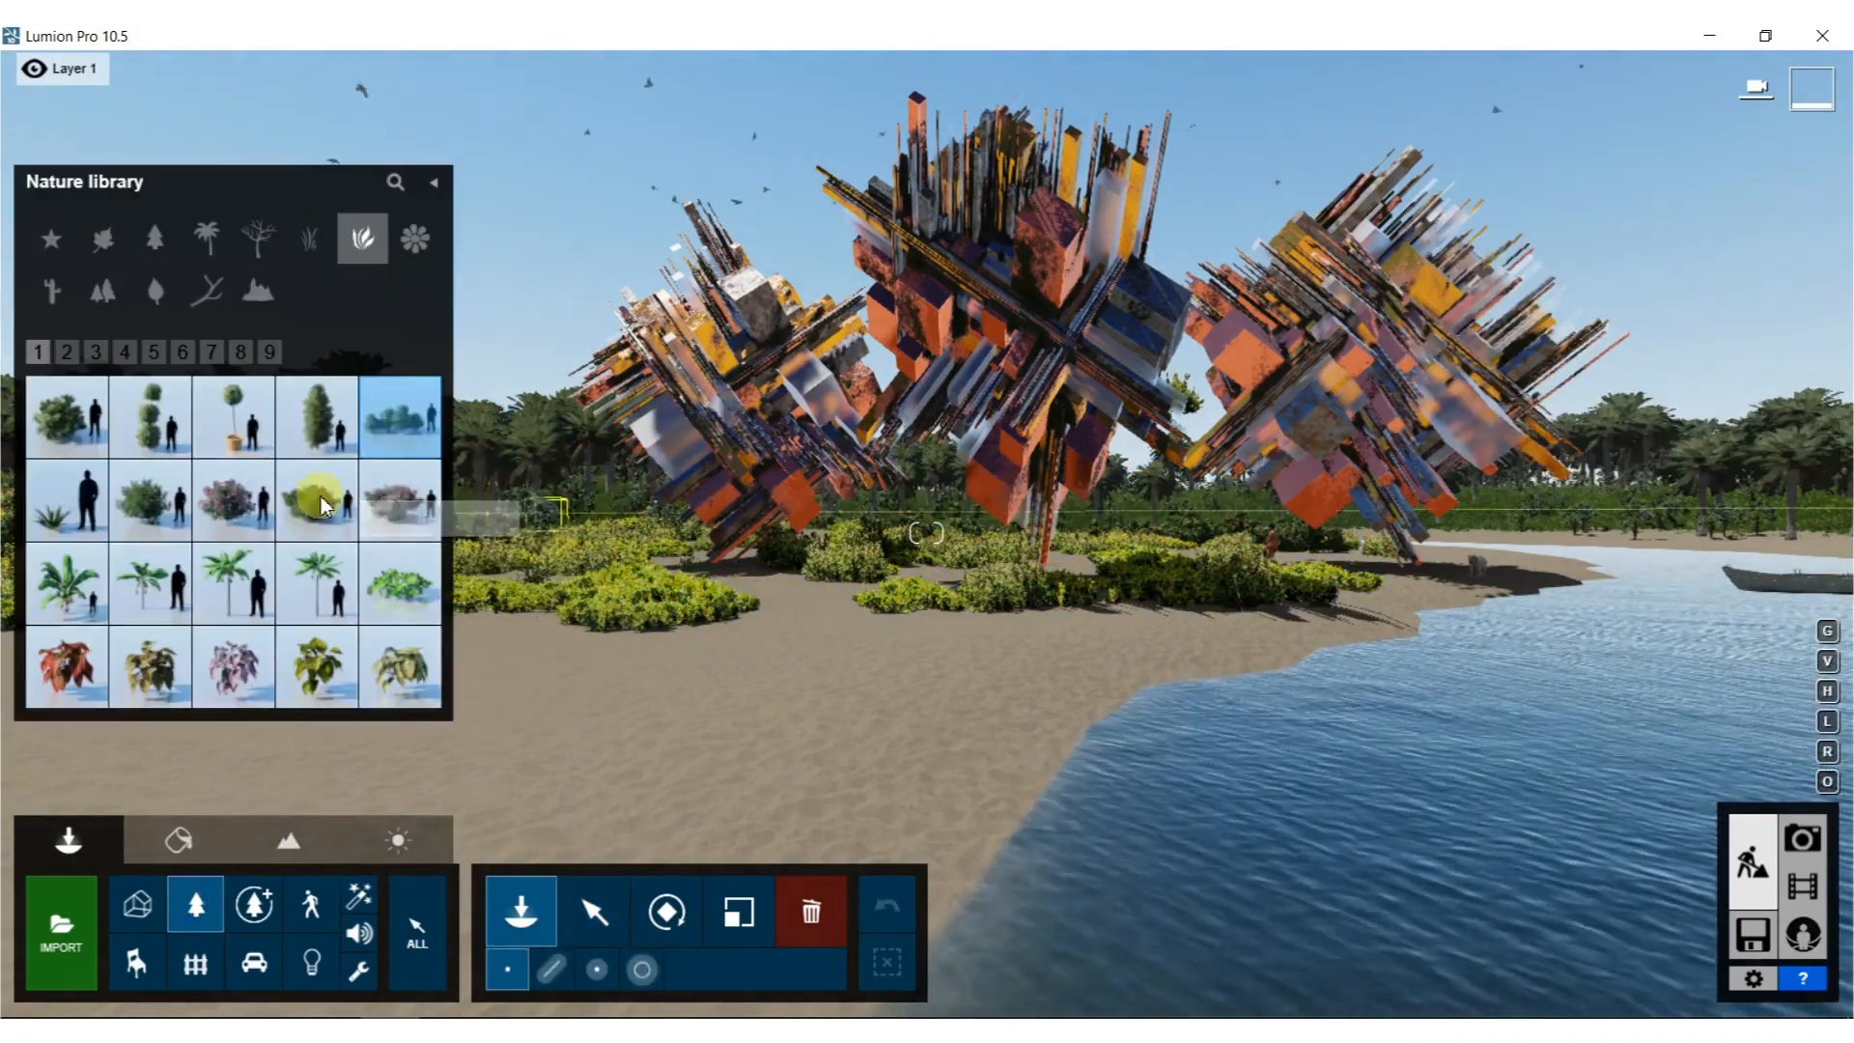
left_click(300, 237)
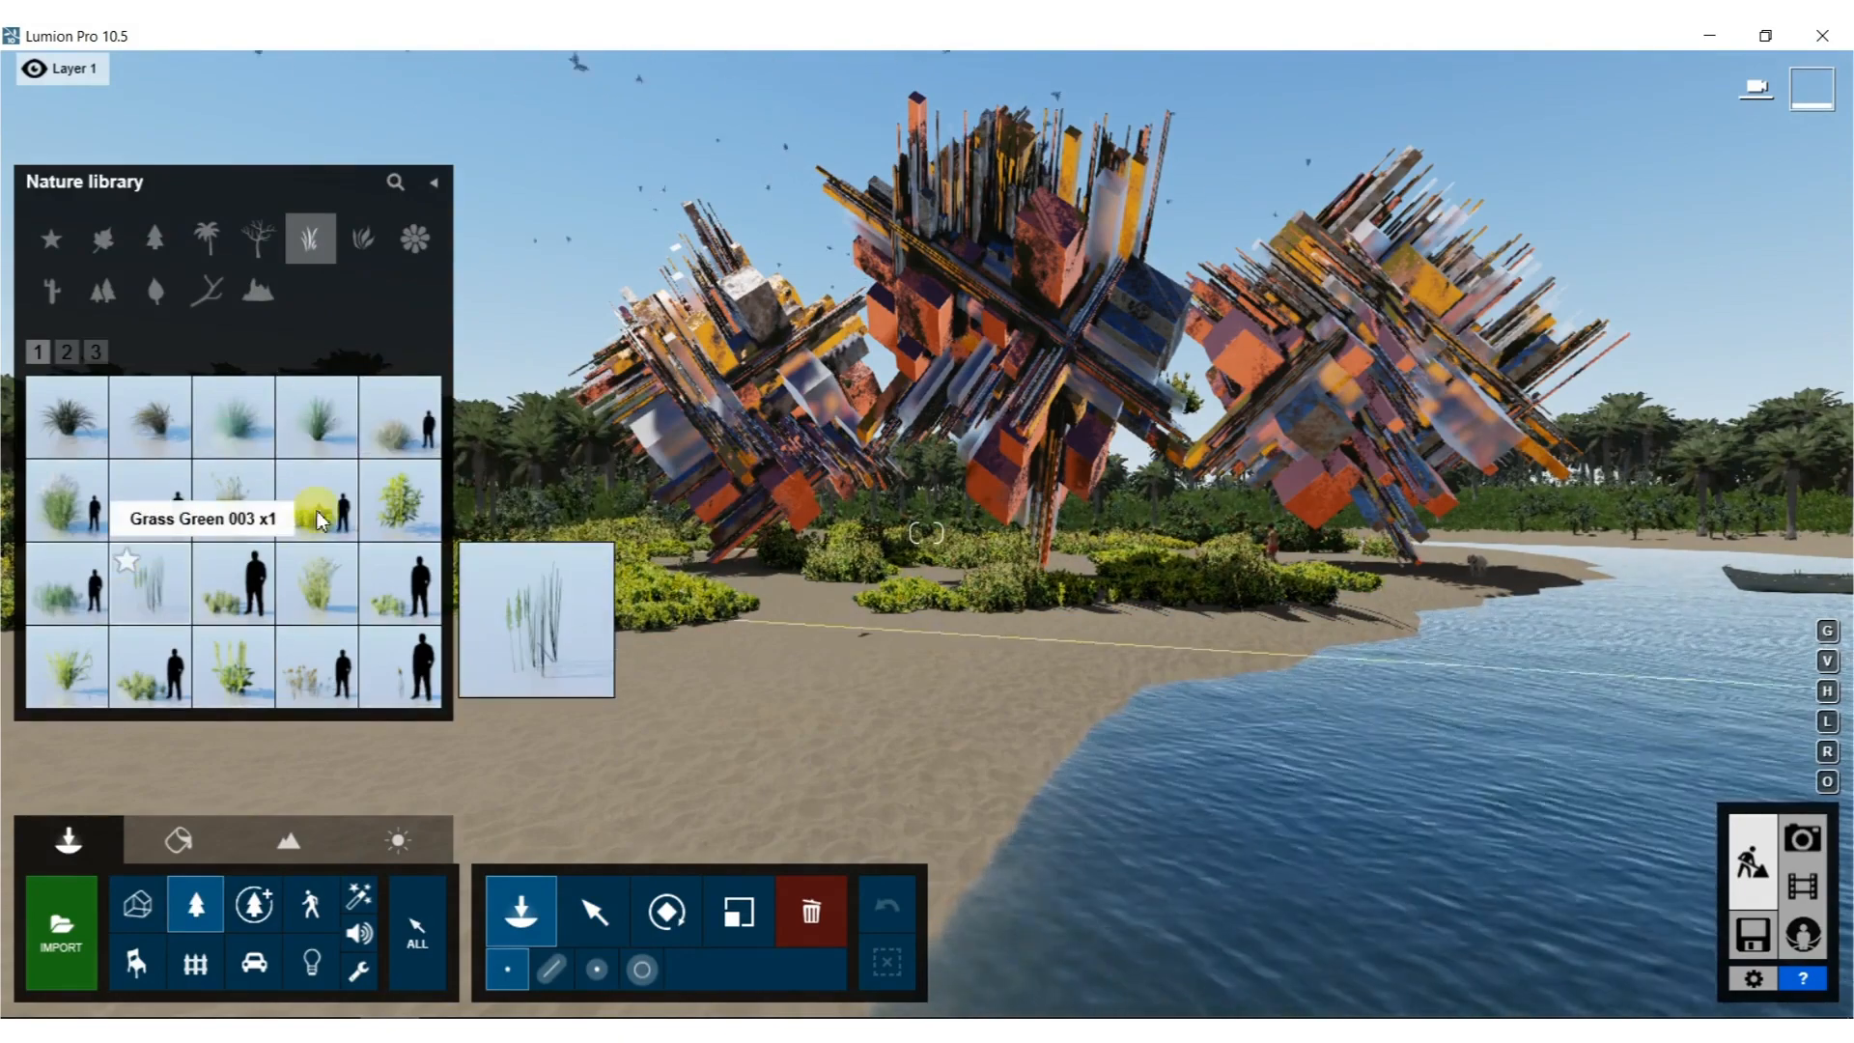
left_click(68, 352)
left_click(64, 676)
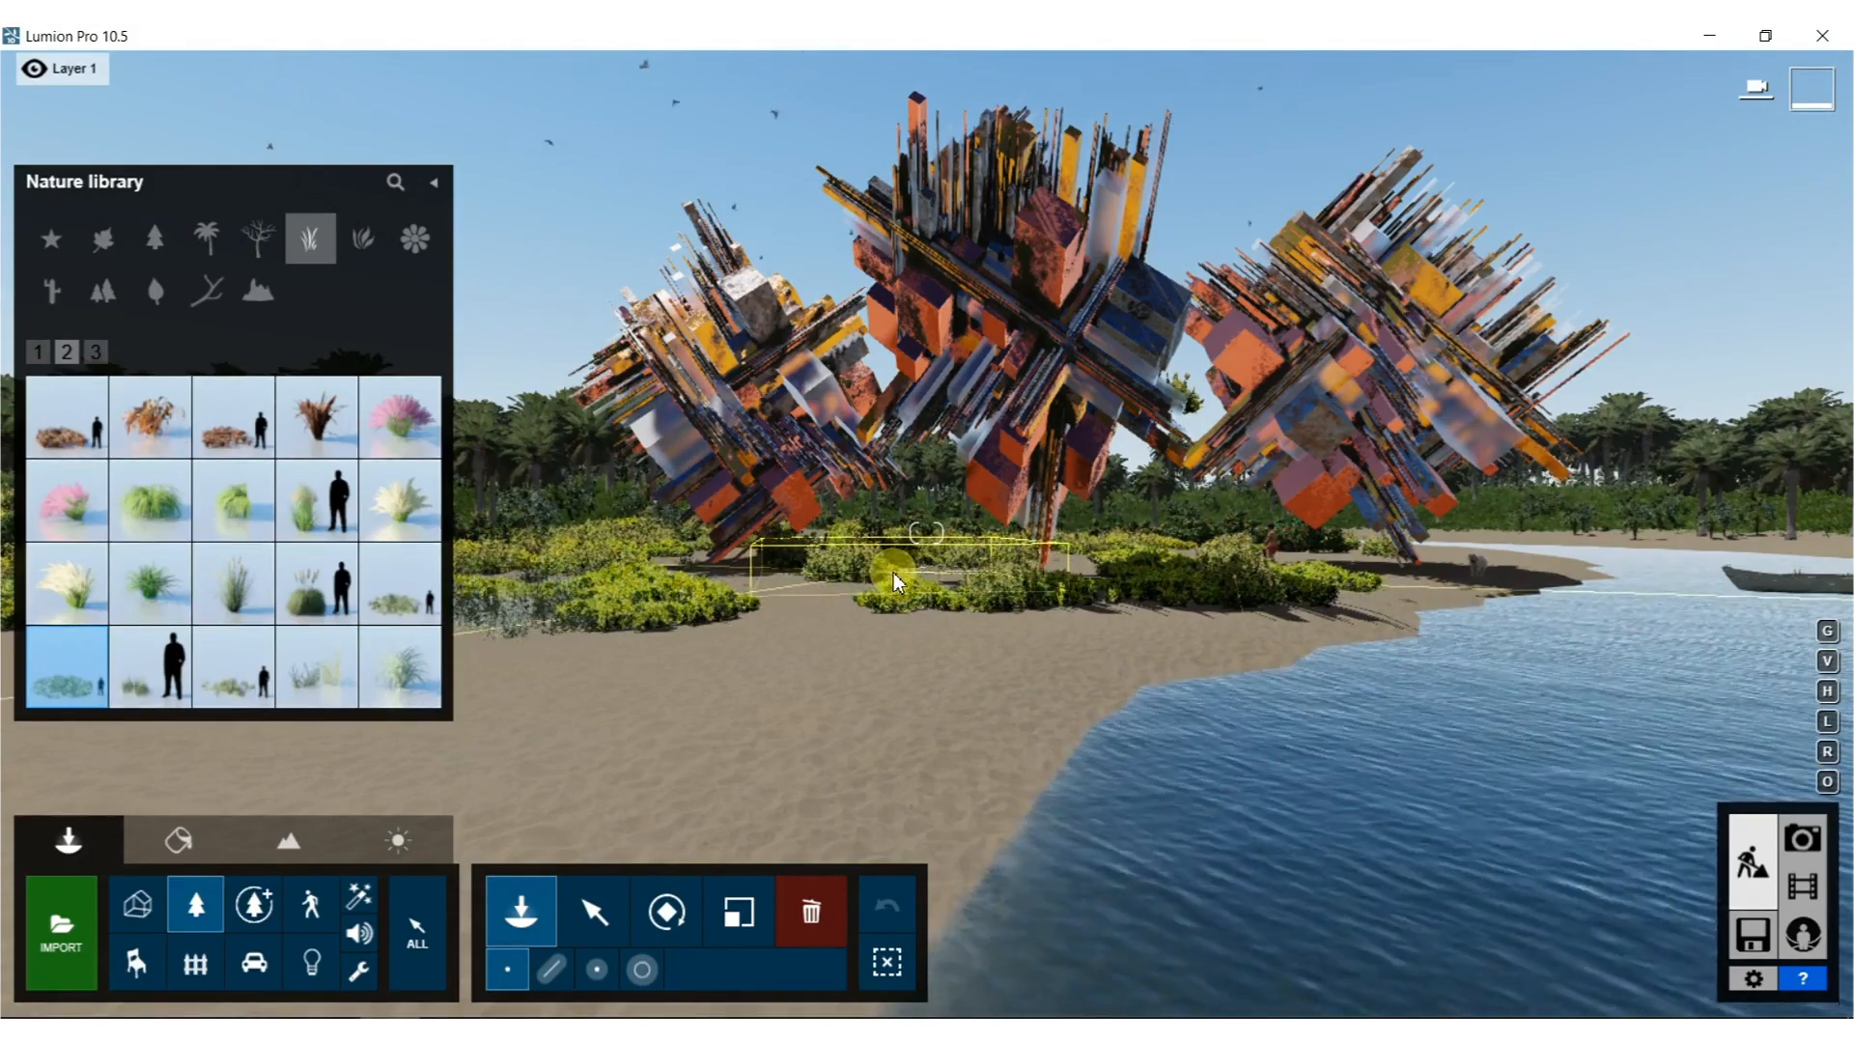
key("shift+w")
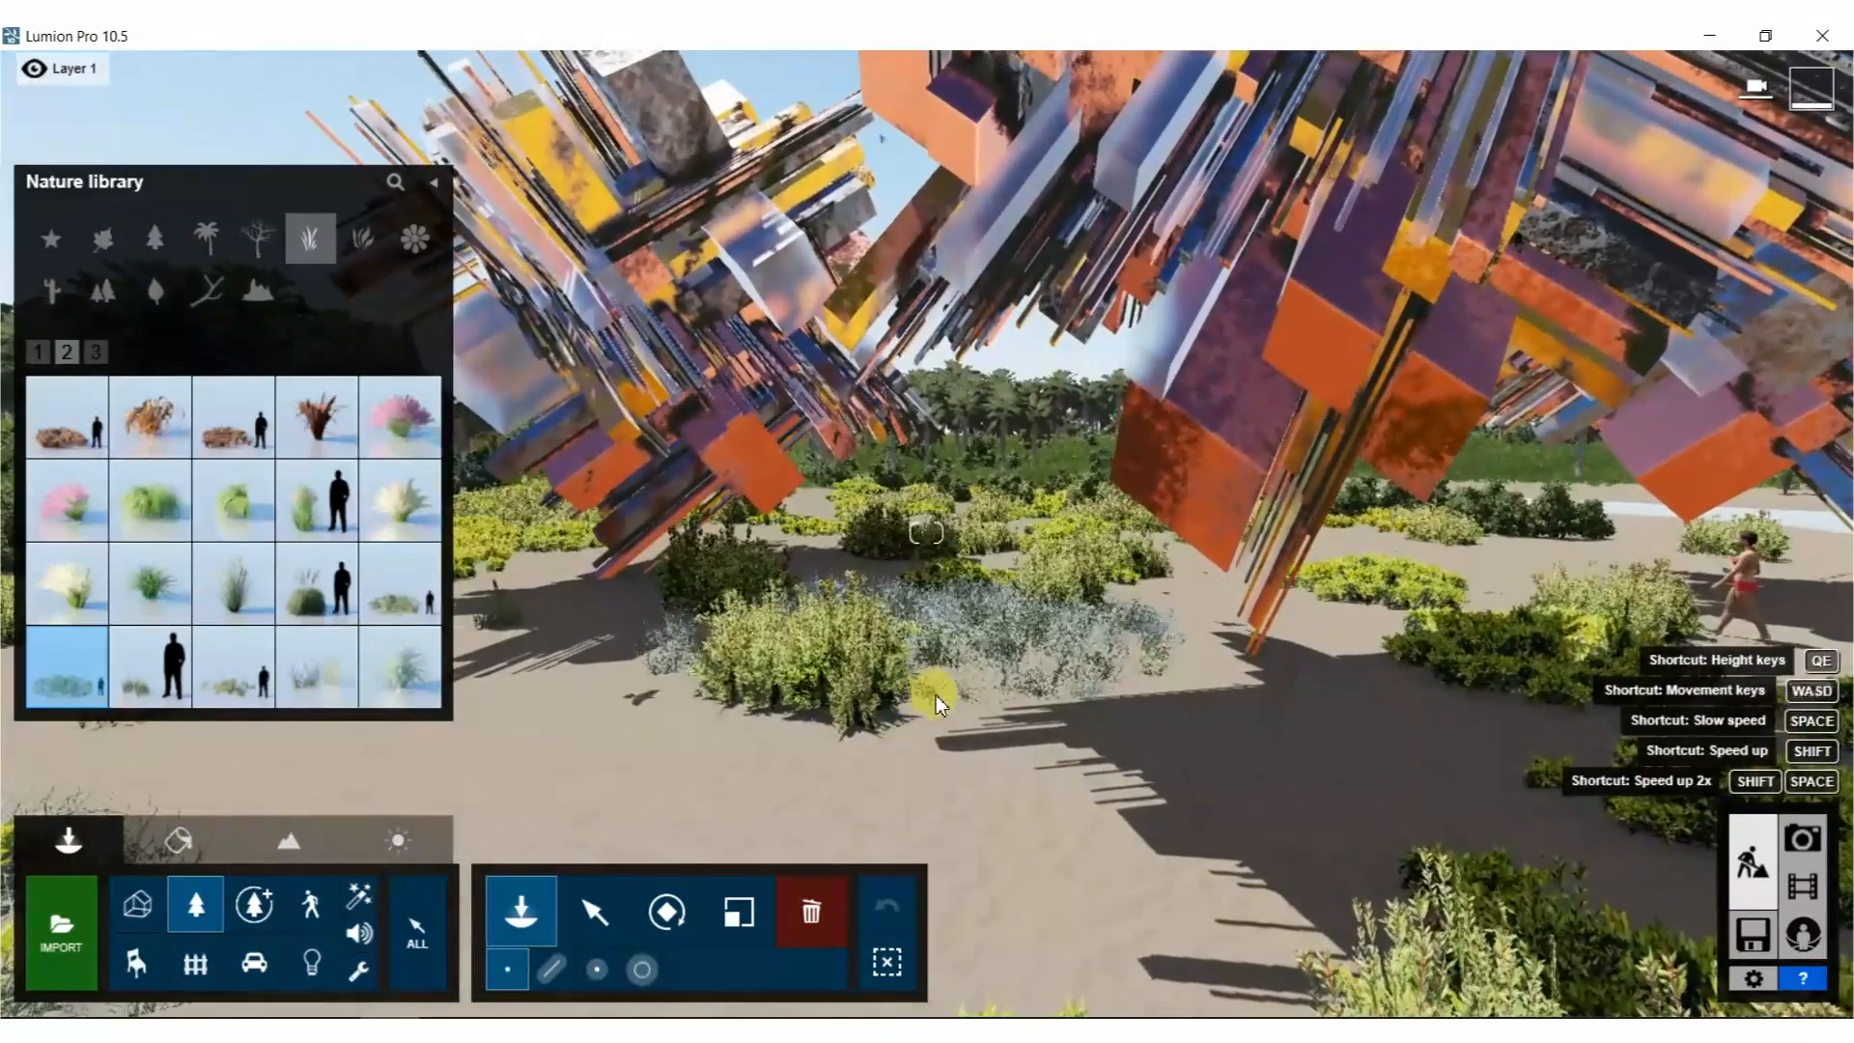
left_click(932, 634)
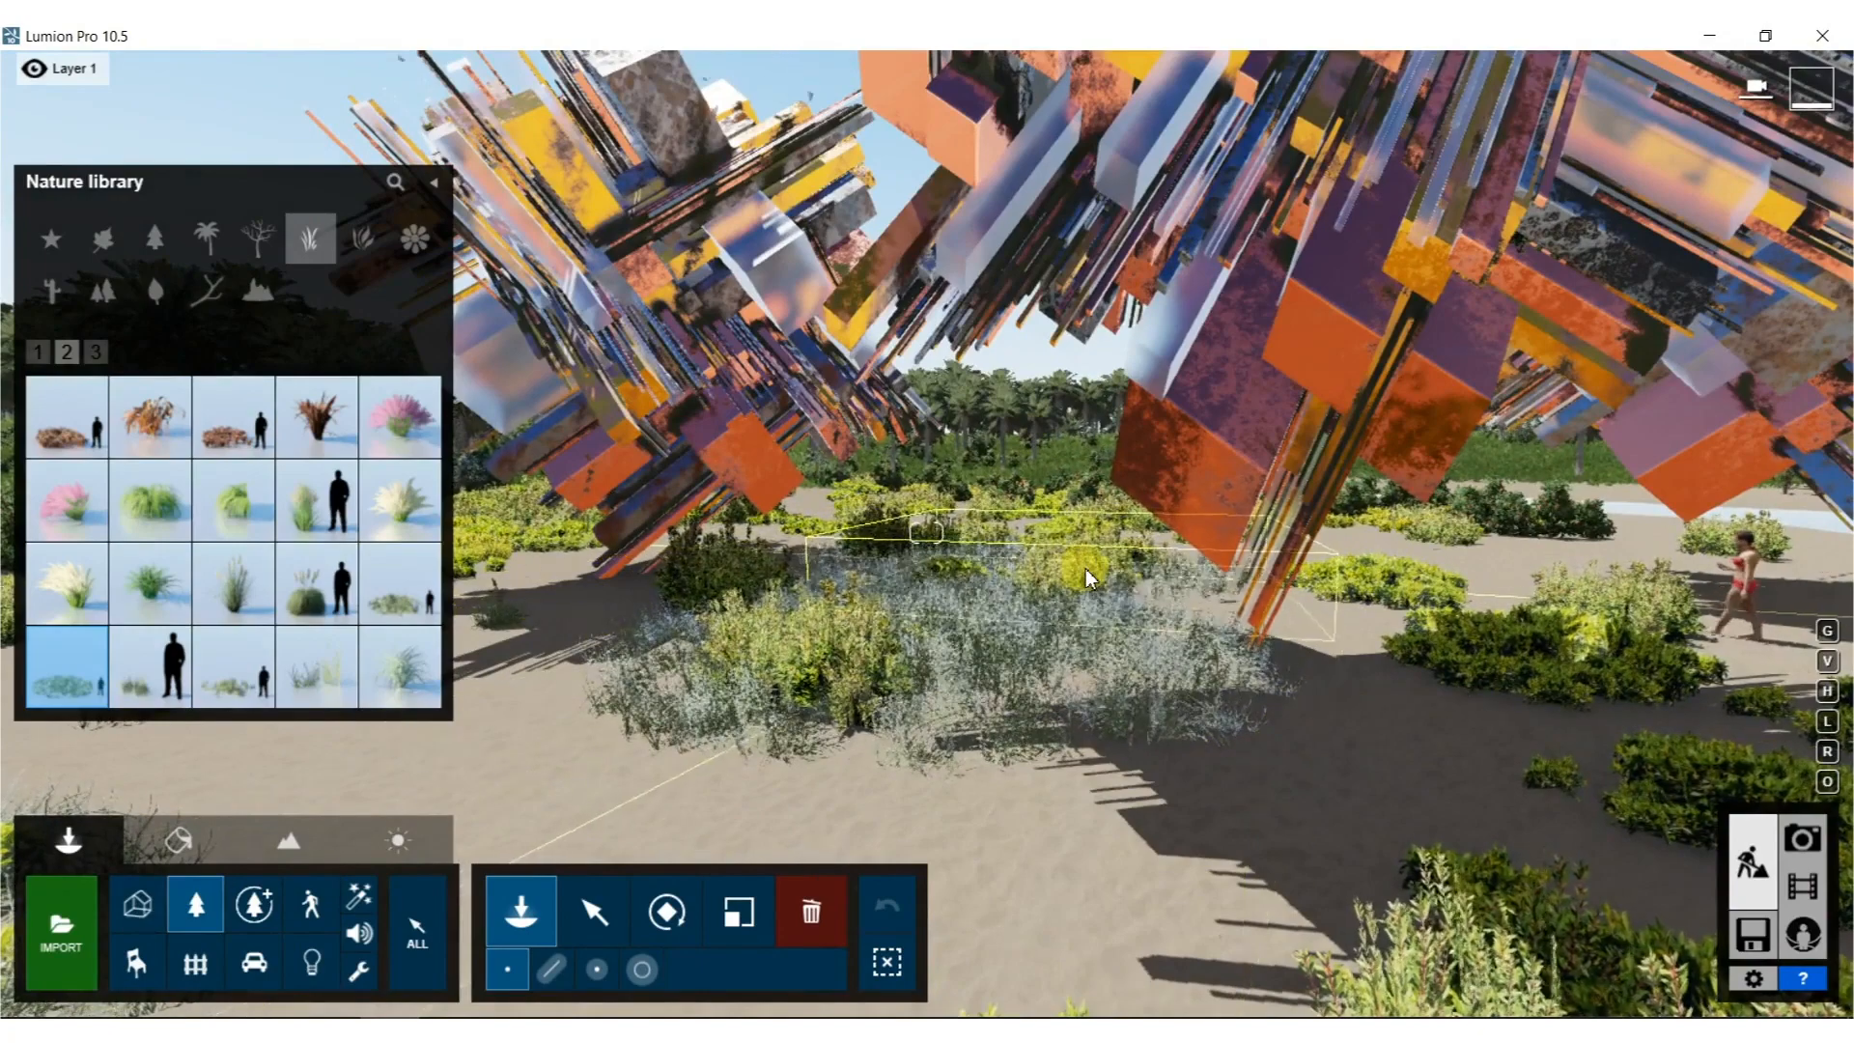
Place Rough Grass2 RT clumps among the bushes between the central sculpture and the shoreline.
mouse_move(179, 680)
left_click(233, 671)
left_click(1288, 707)
right_click_drag(1409, 708, 1034, 592)
key("s")
key("w")
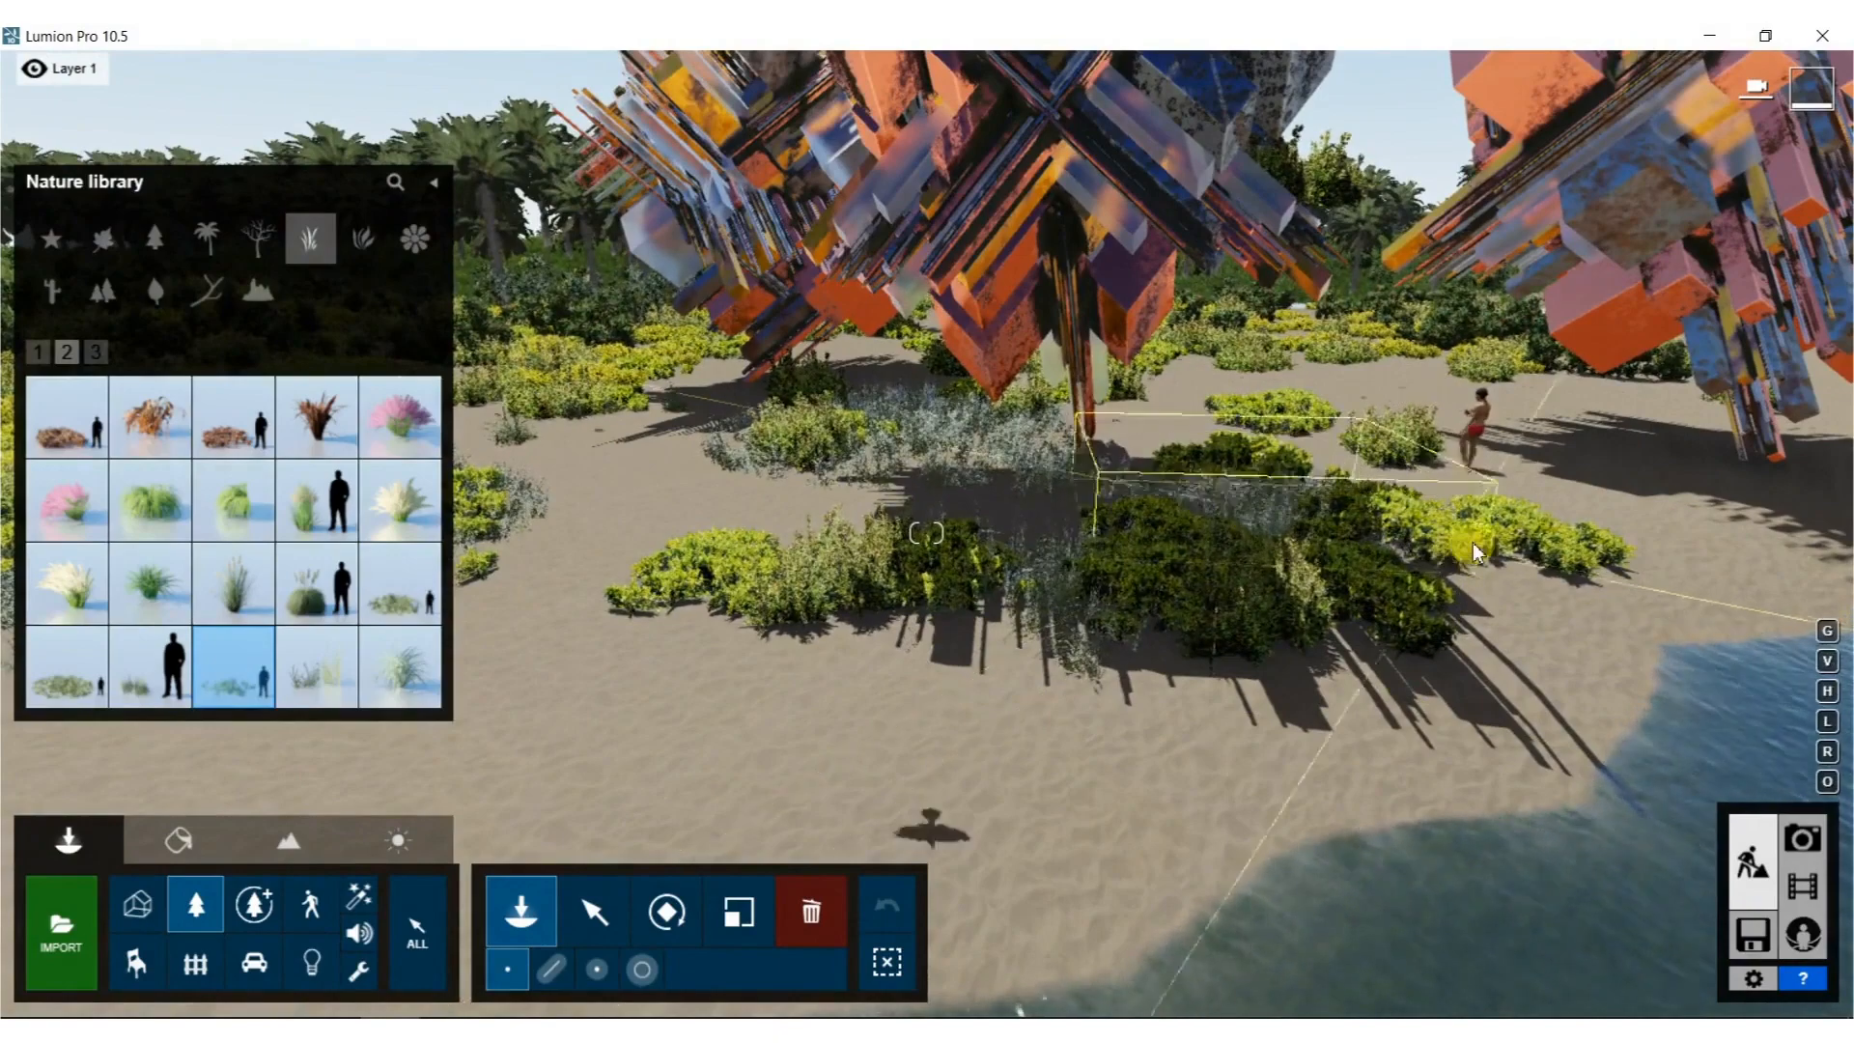
left_click(1362, 608)
Select the boat on the river and move it horizontally closer to the beach by the sculptures.
left_click(593, 910)
left_click(255, 961)
key("s")
right_click_drag(695, 714, 956, 682)
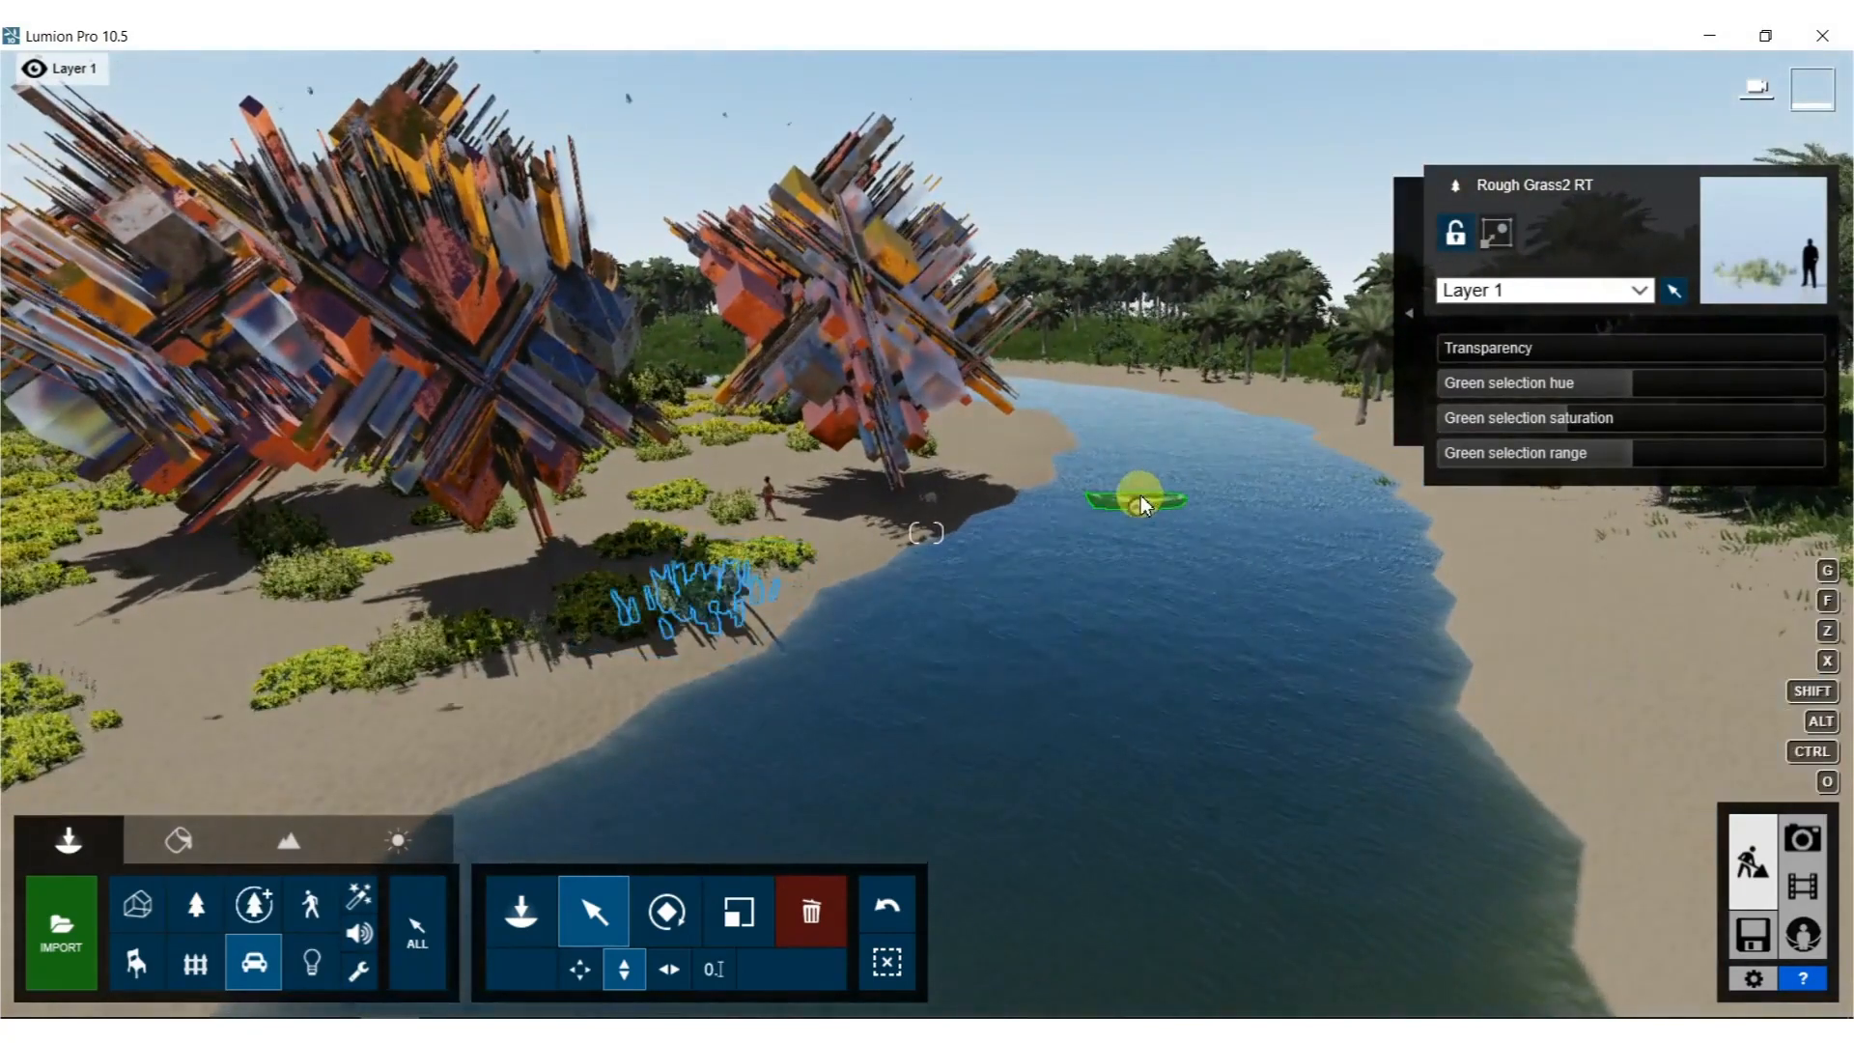
left_click(1125, 500)
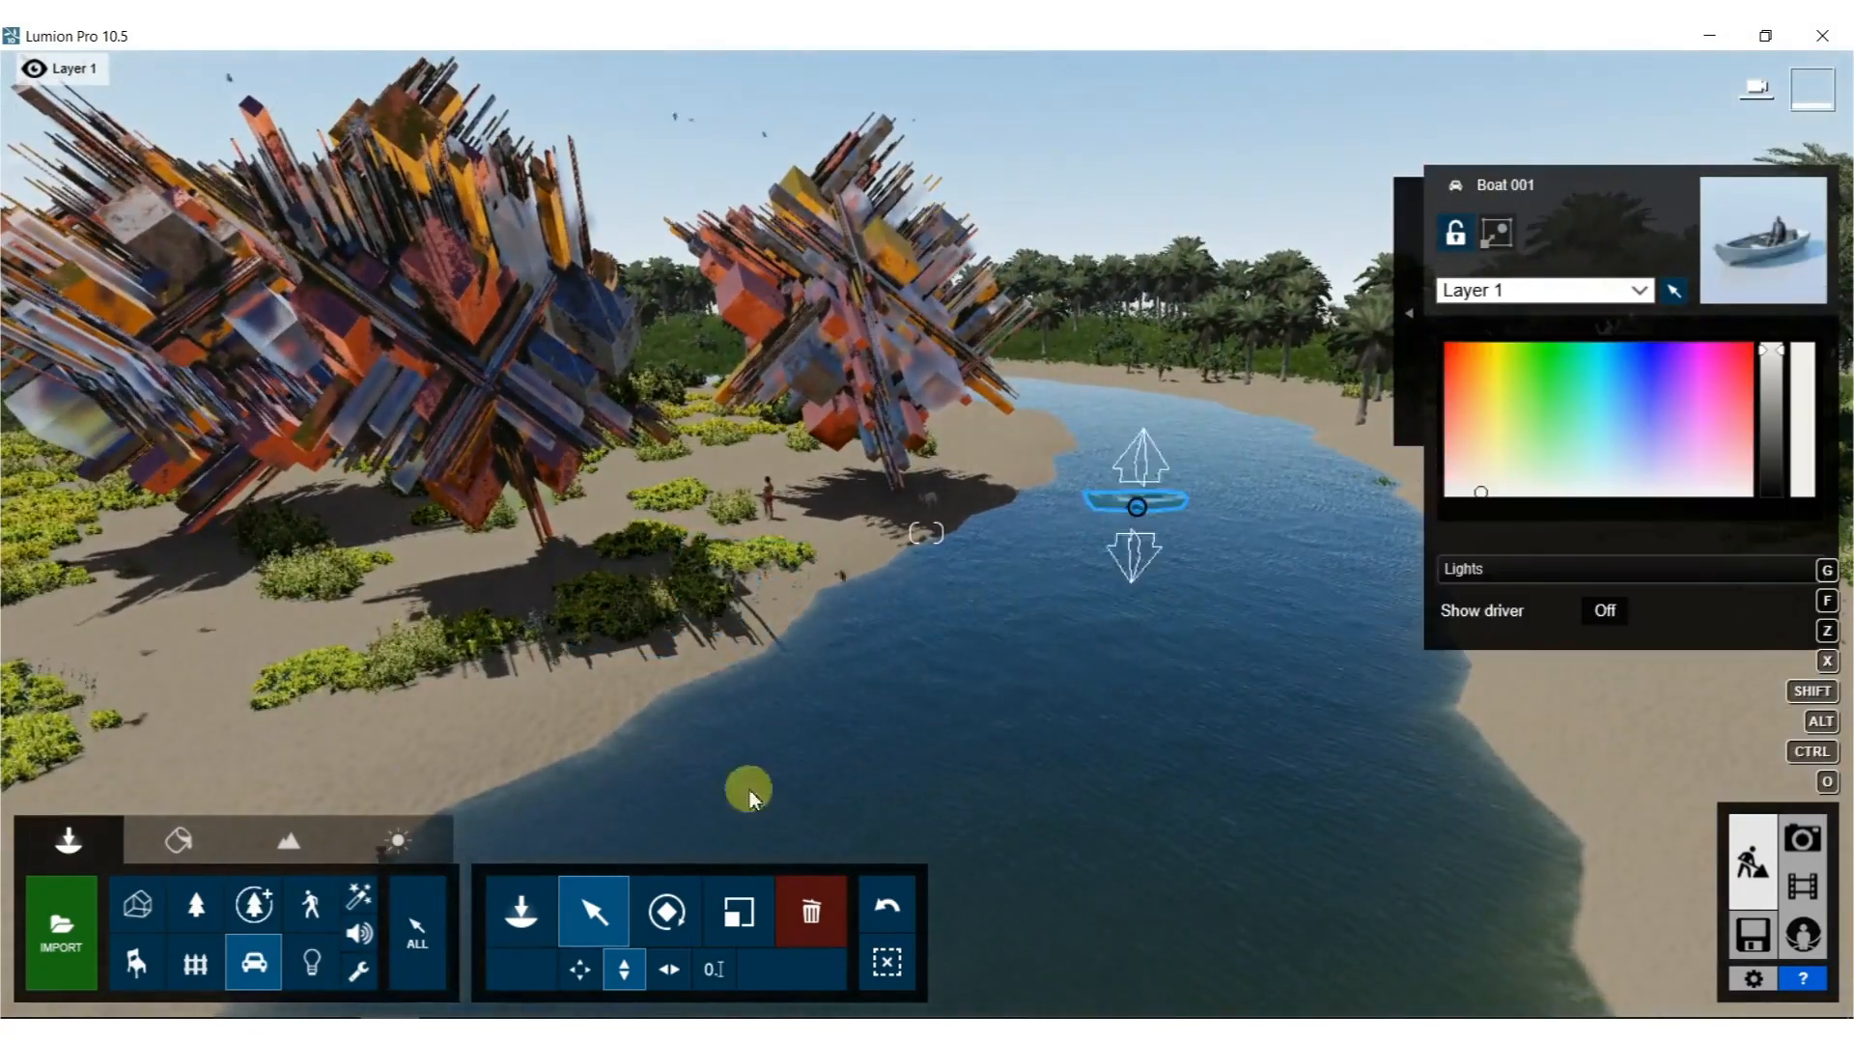
left_click(668, 968)
left_click_drag(1138, 506, 928, 560)
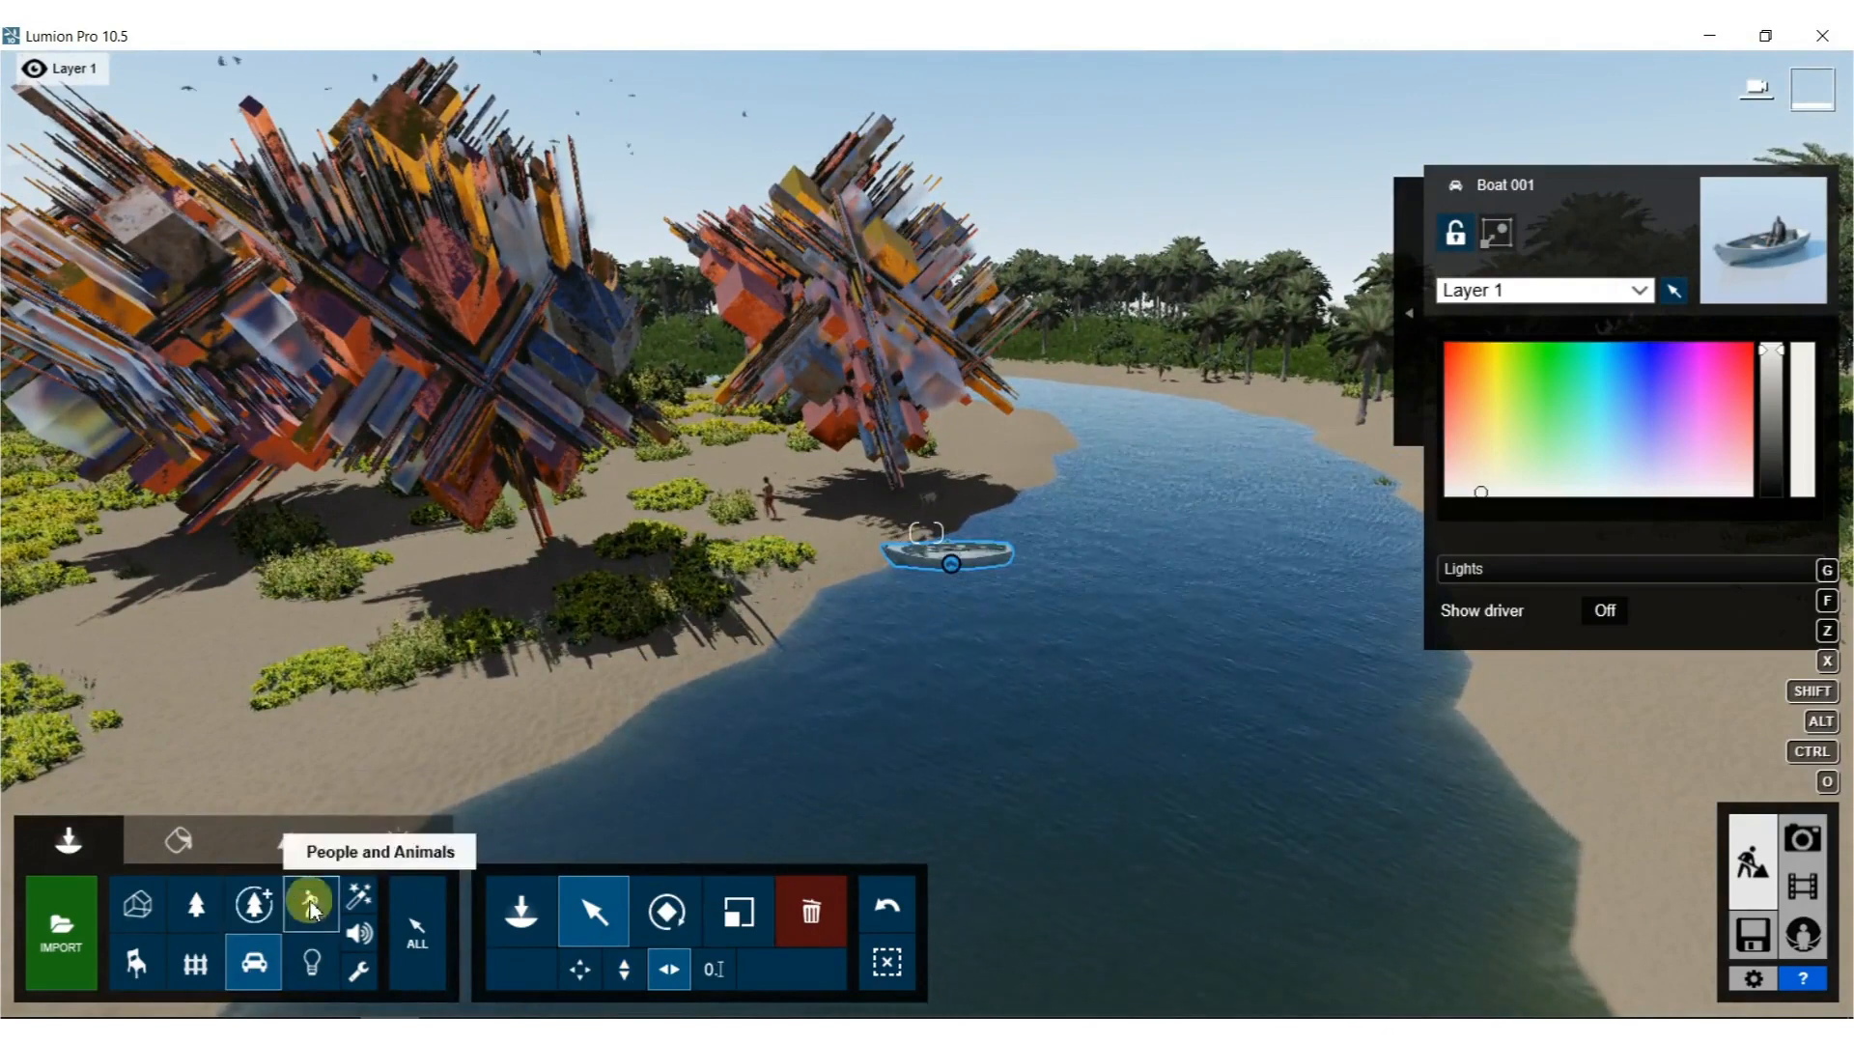
Select the walking dog among the people and animals and move it onto the beach beside the boat.
left_click(312, 962)
left_click(328, 900)
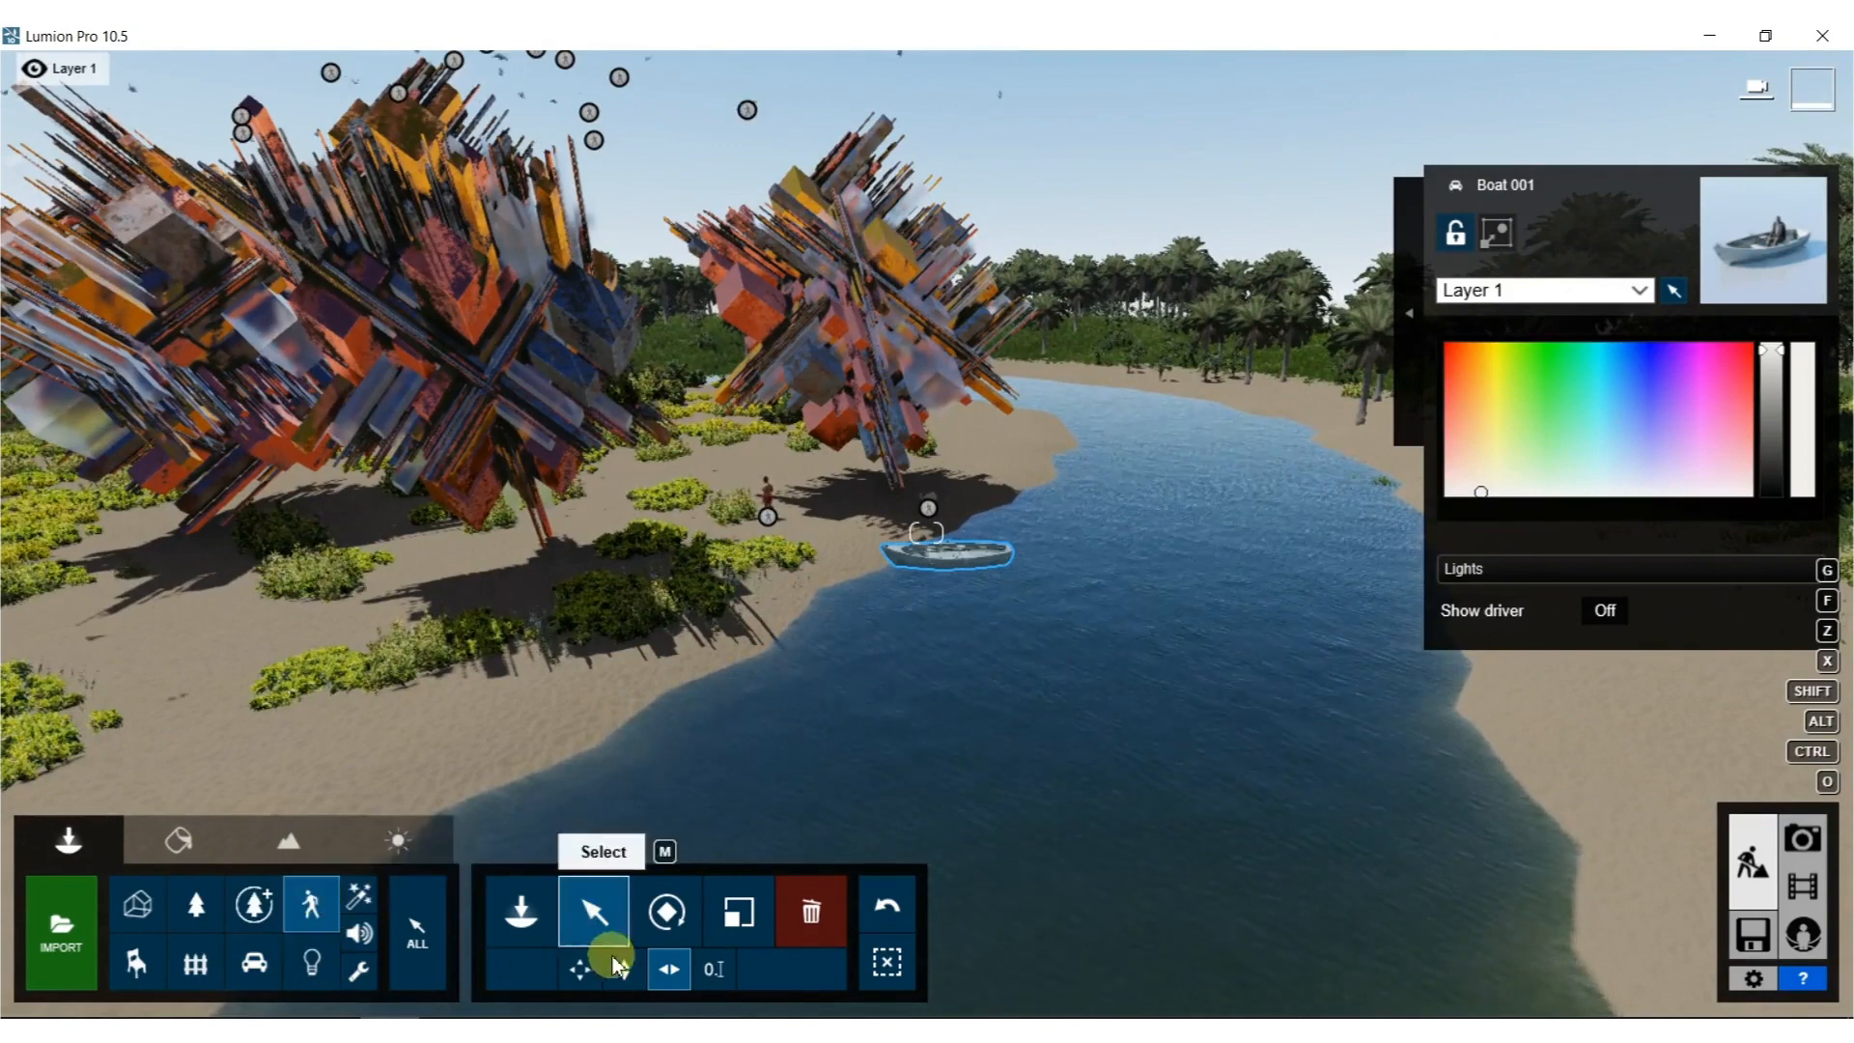
left_click(579, 968)
left_click(928, 506)
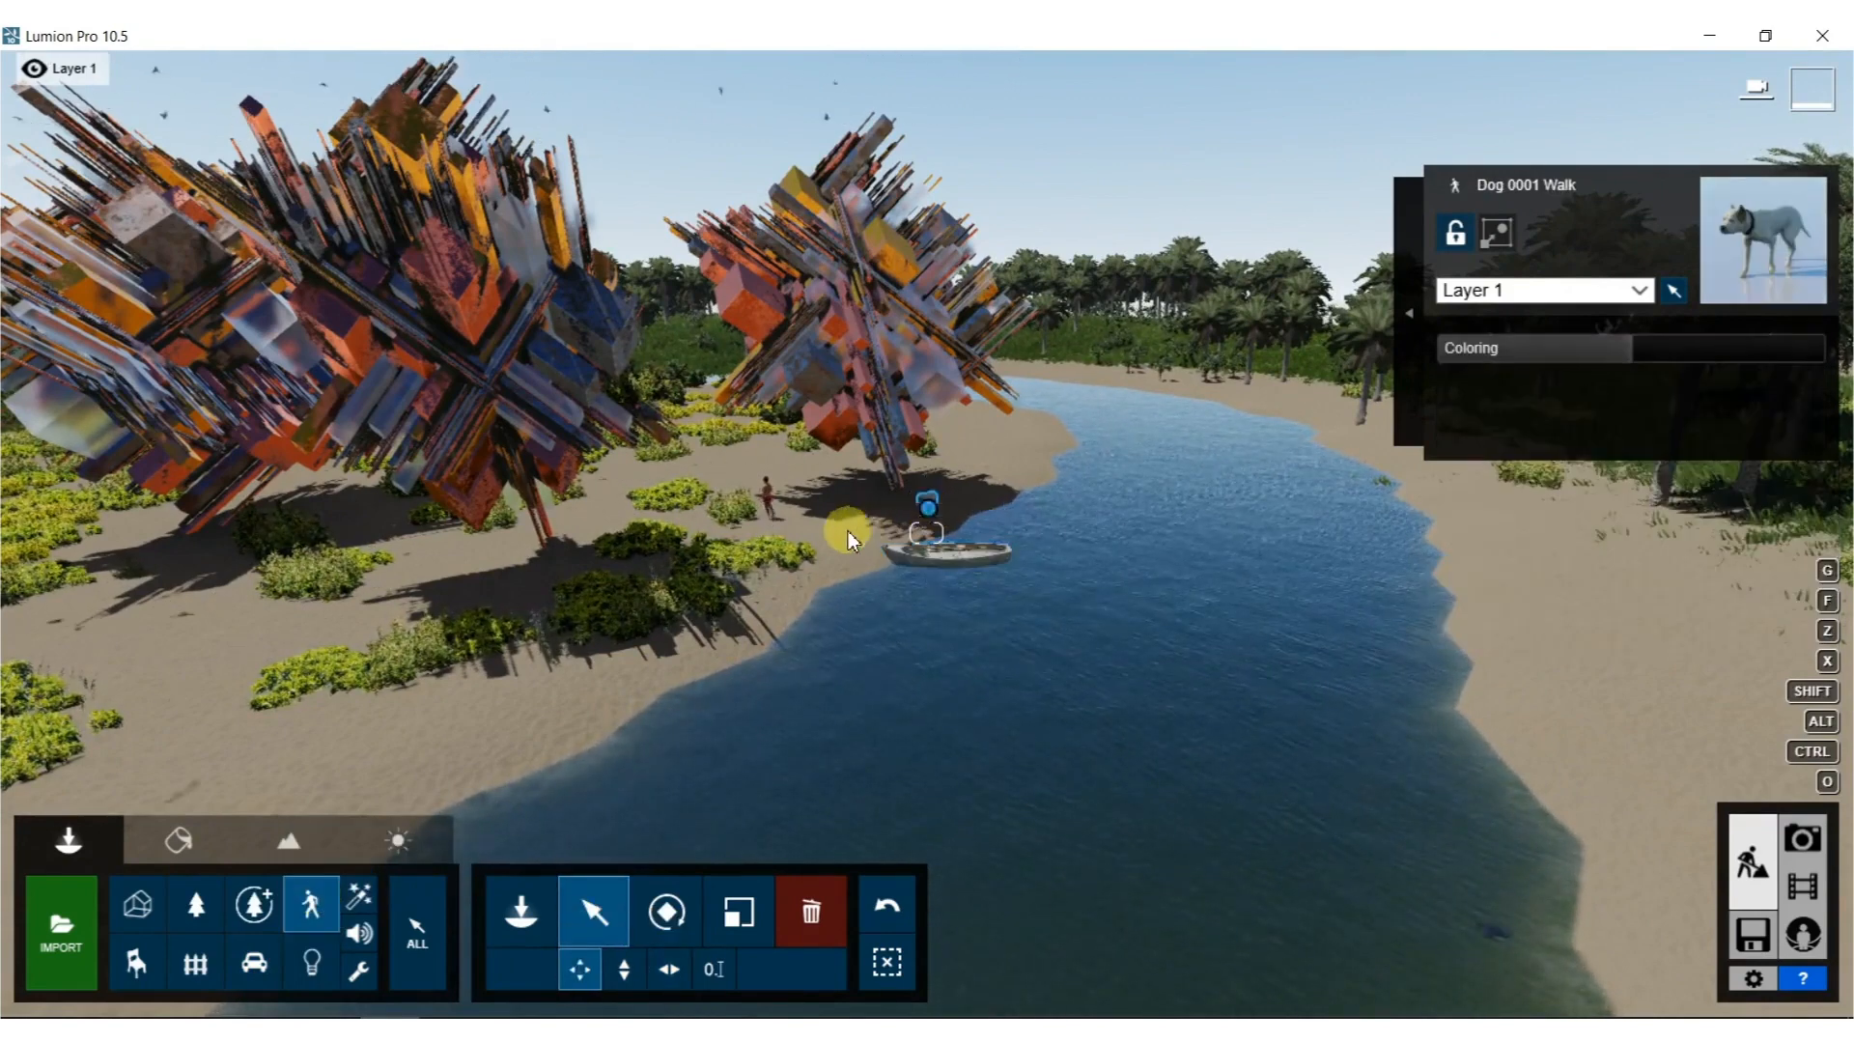
left_click_drag(832, 547, 846, 546)
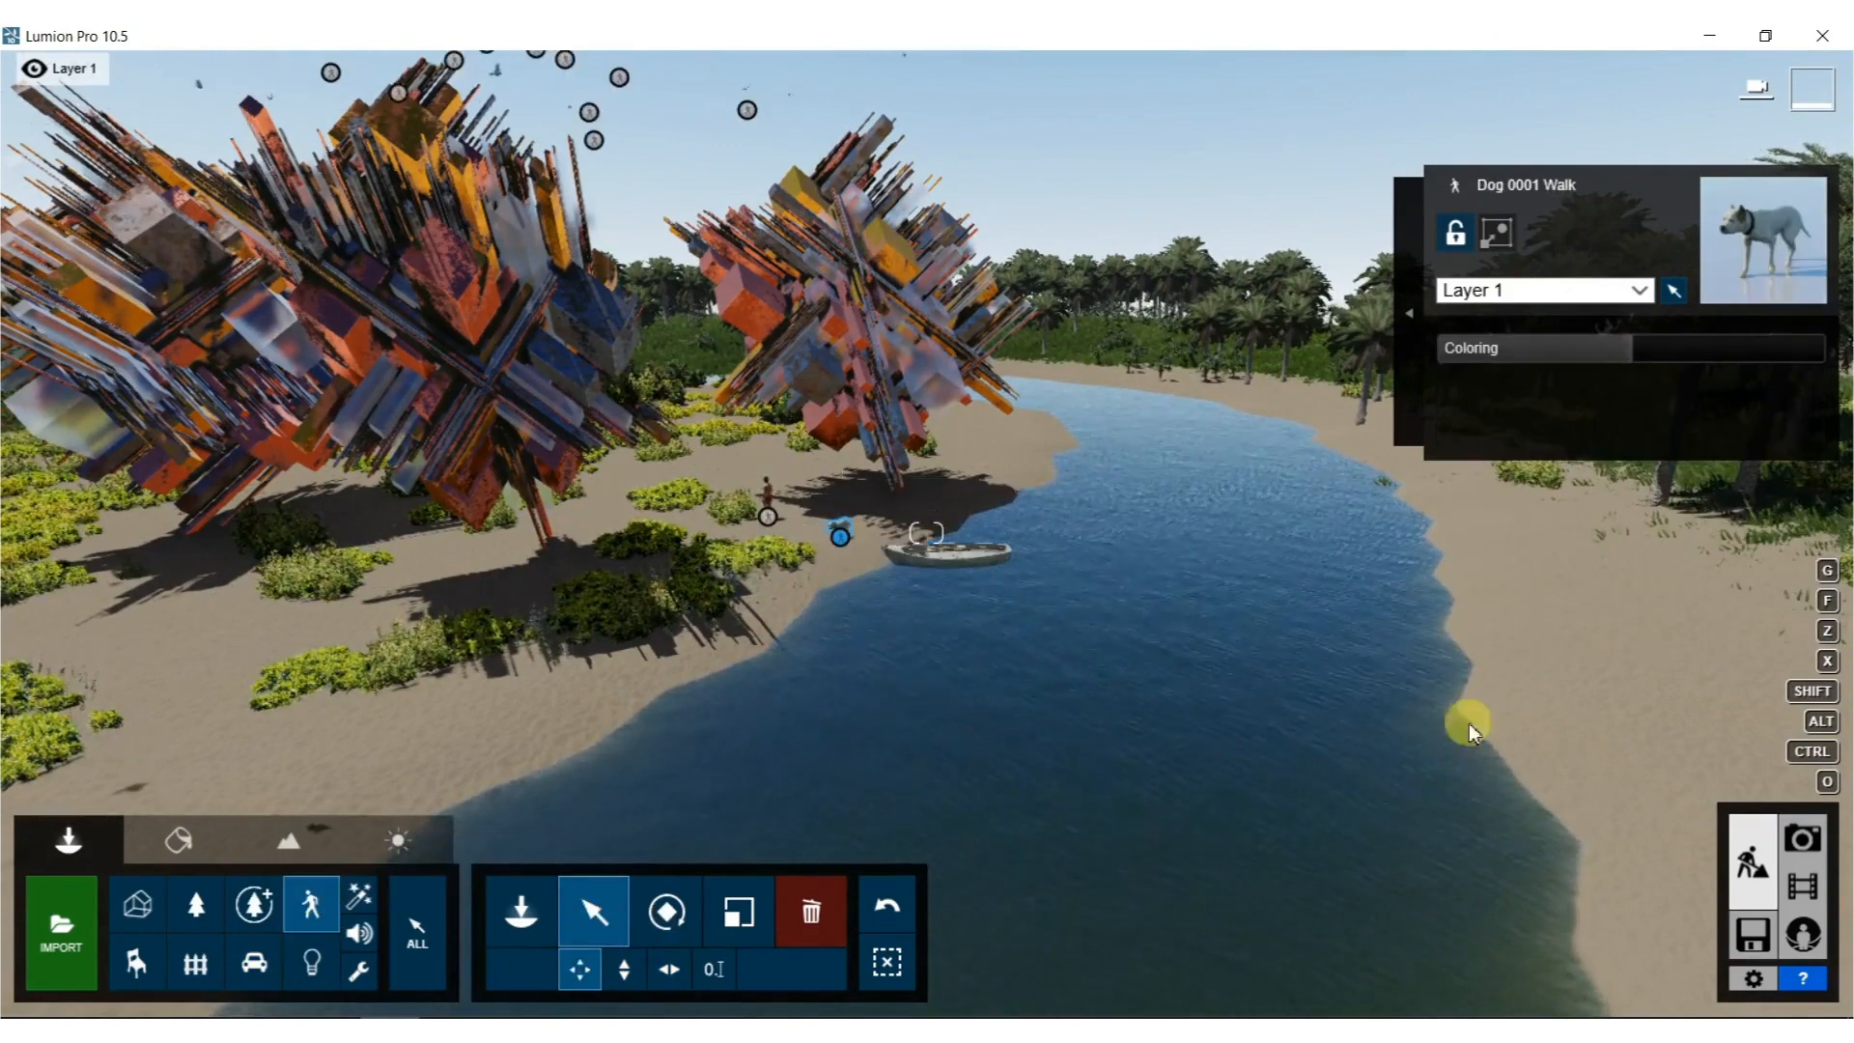
Switch to Photo mode, recall the saved 1 - Photo camera view and update its preview.
left_click(1802, 838)
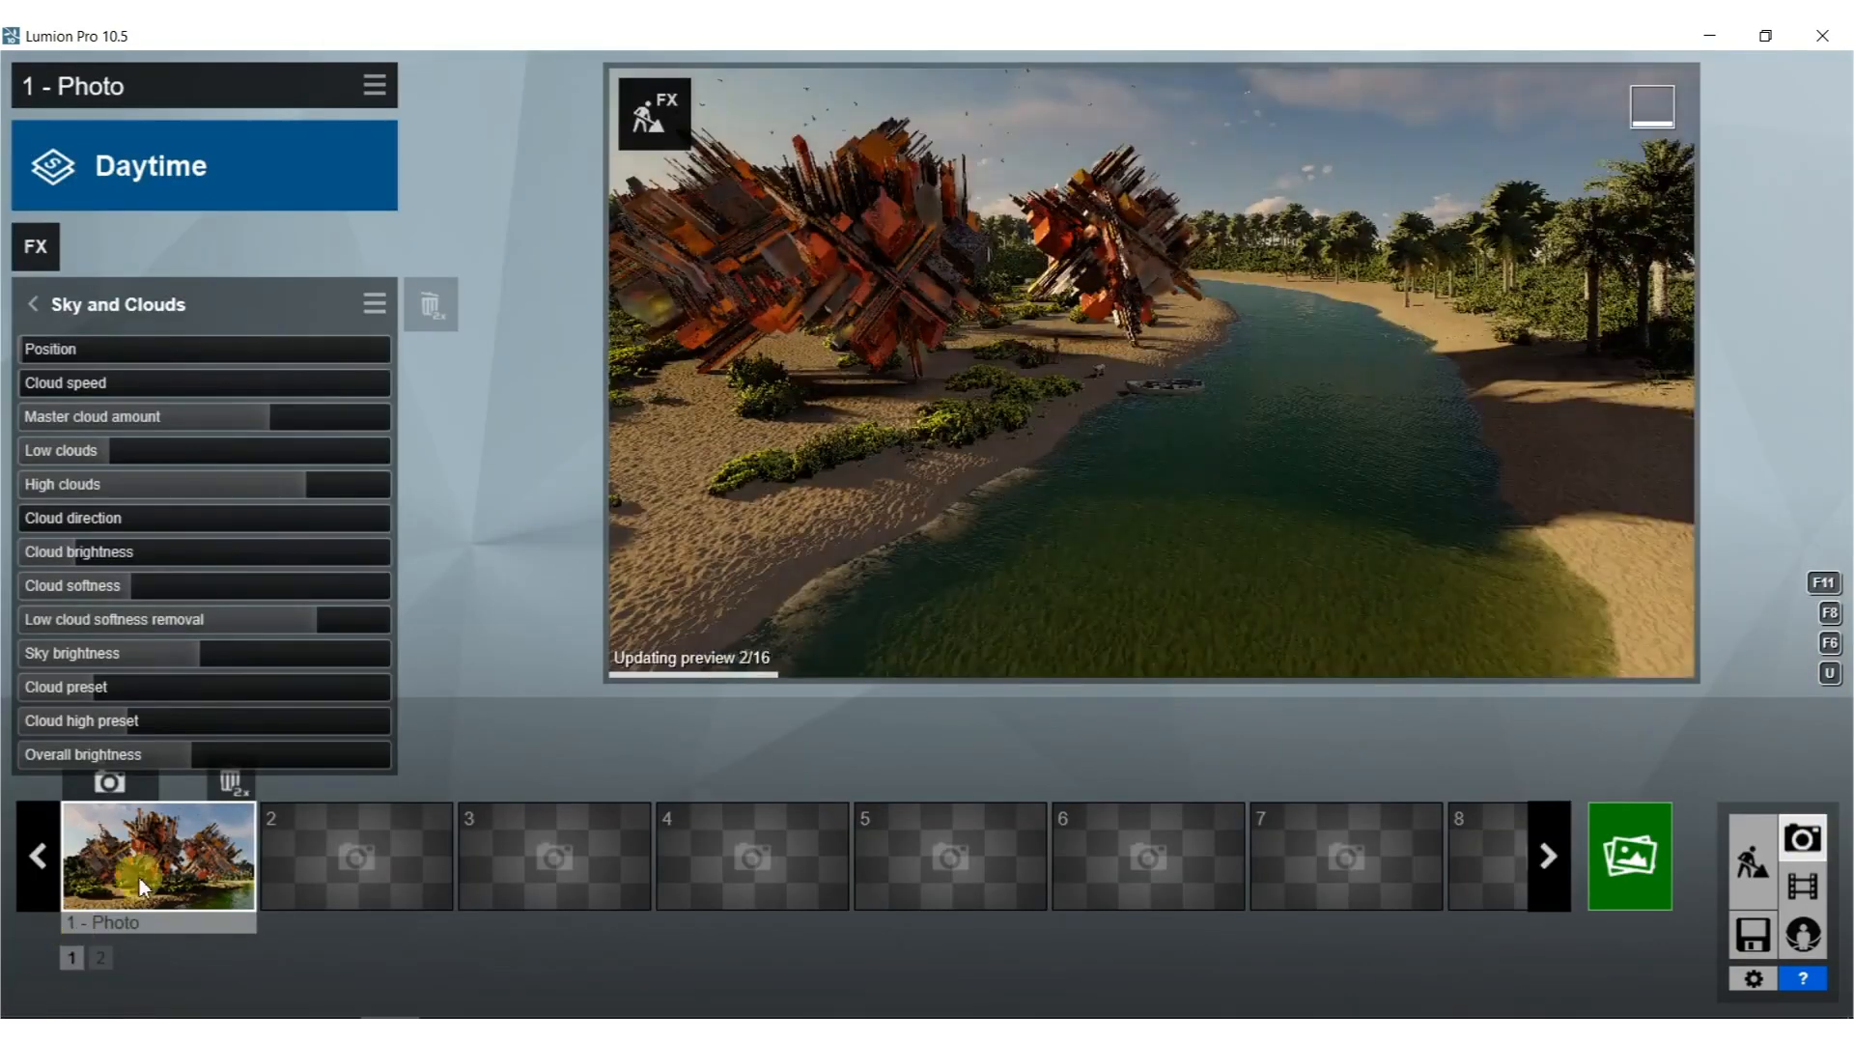
key("shift+1")
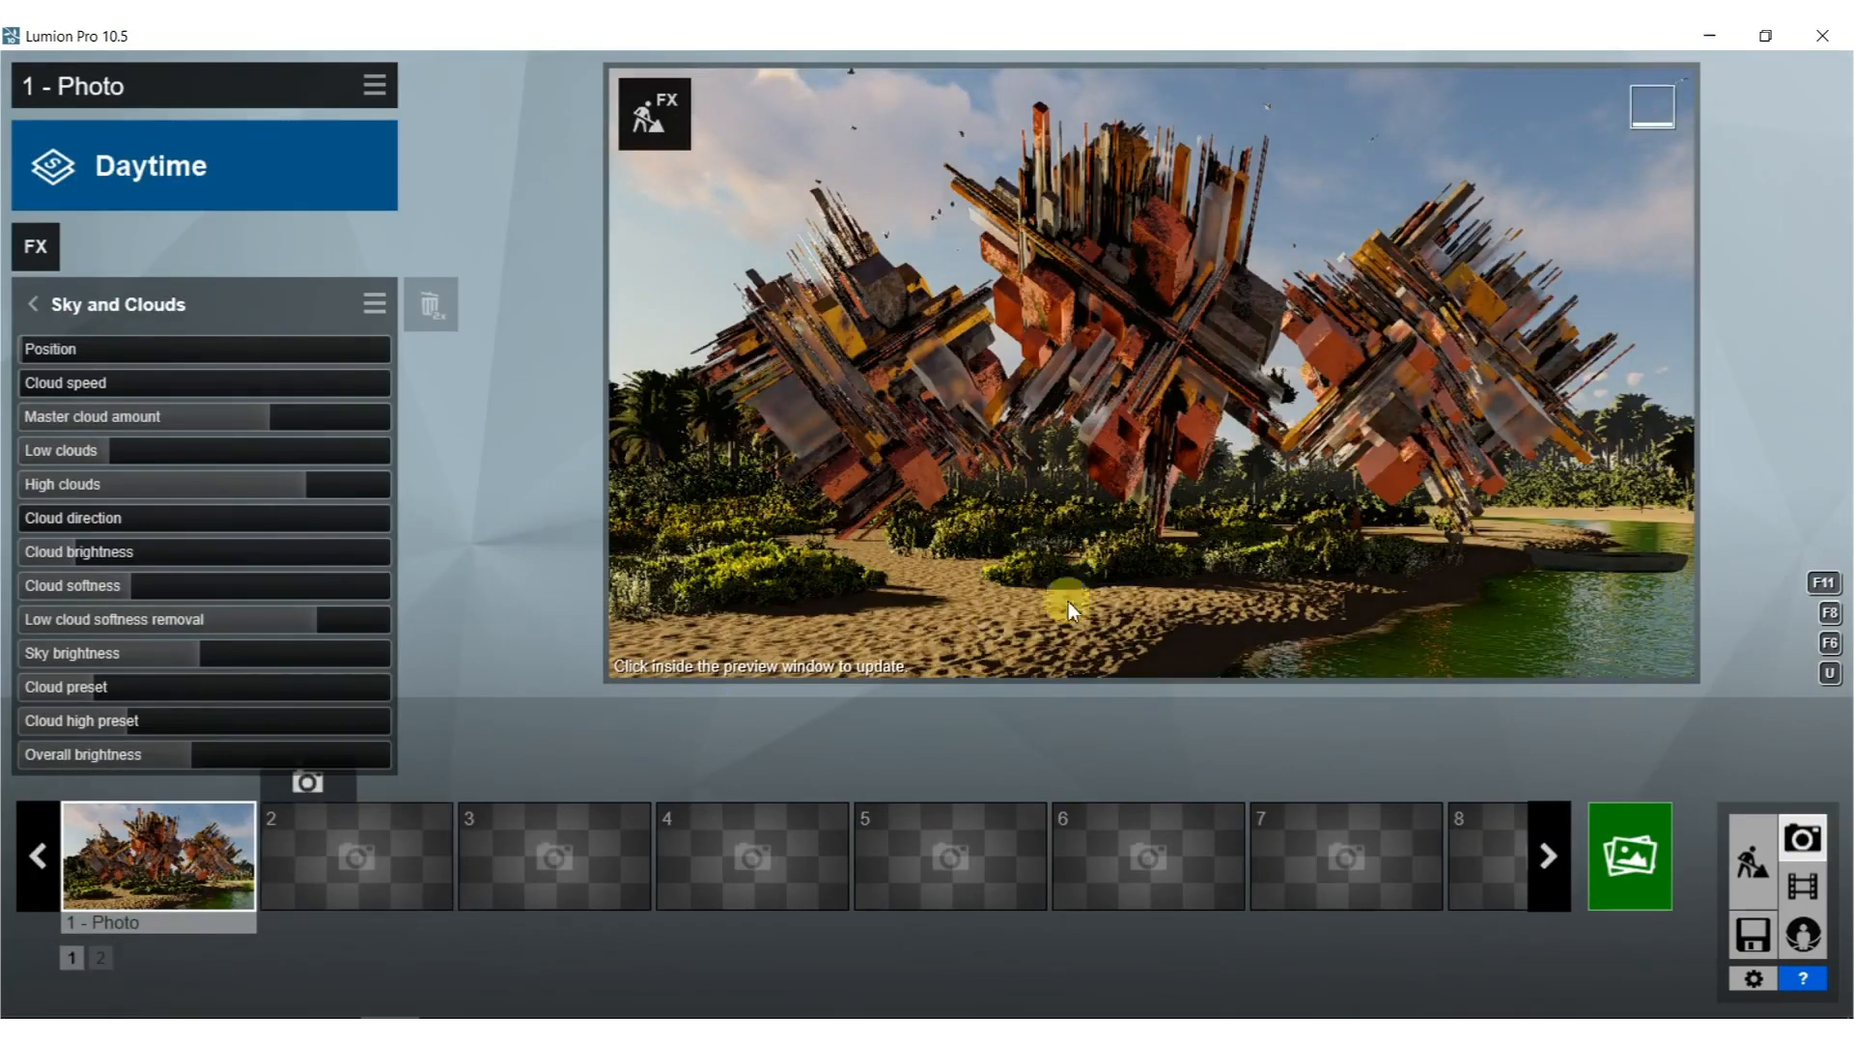
left_click(1272, 473)
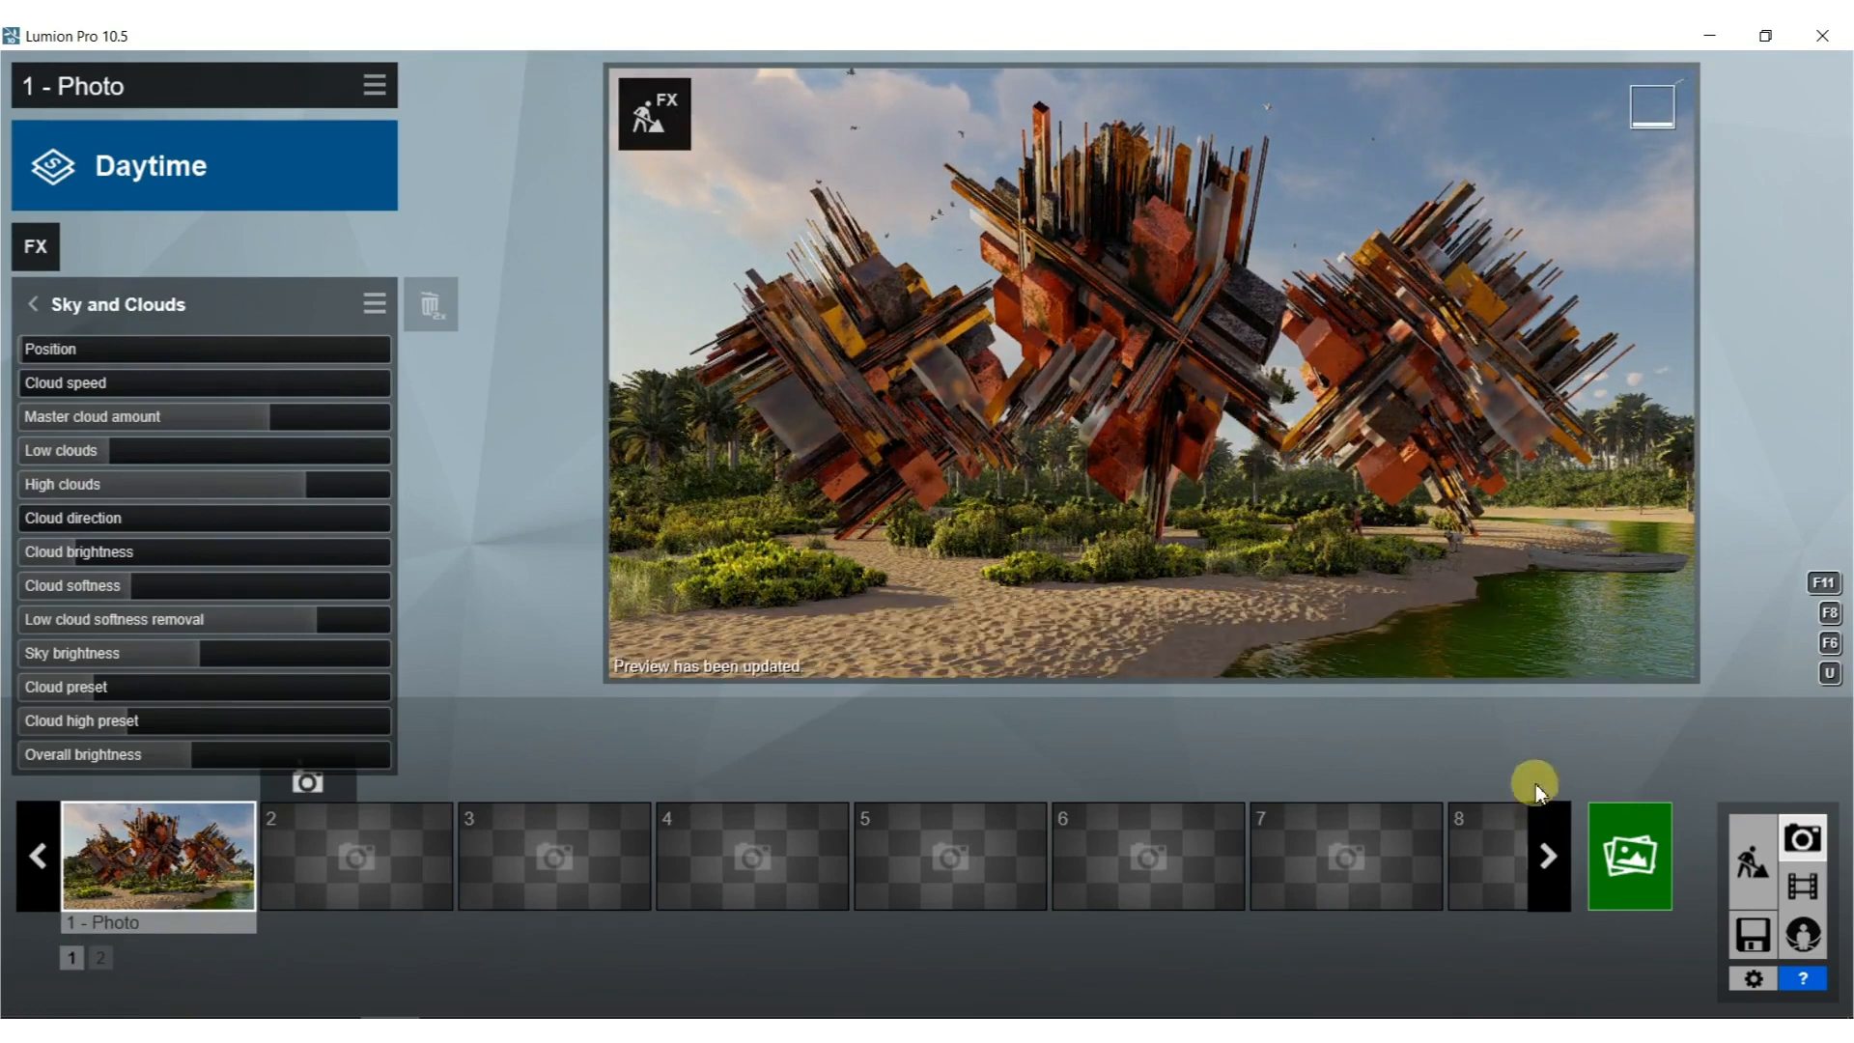
Render the current shot at Desktop 1920x1080 and save it as JPG file 70 in the BOOK folder.
left_click(1609, 854)
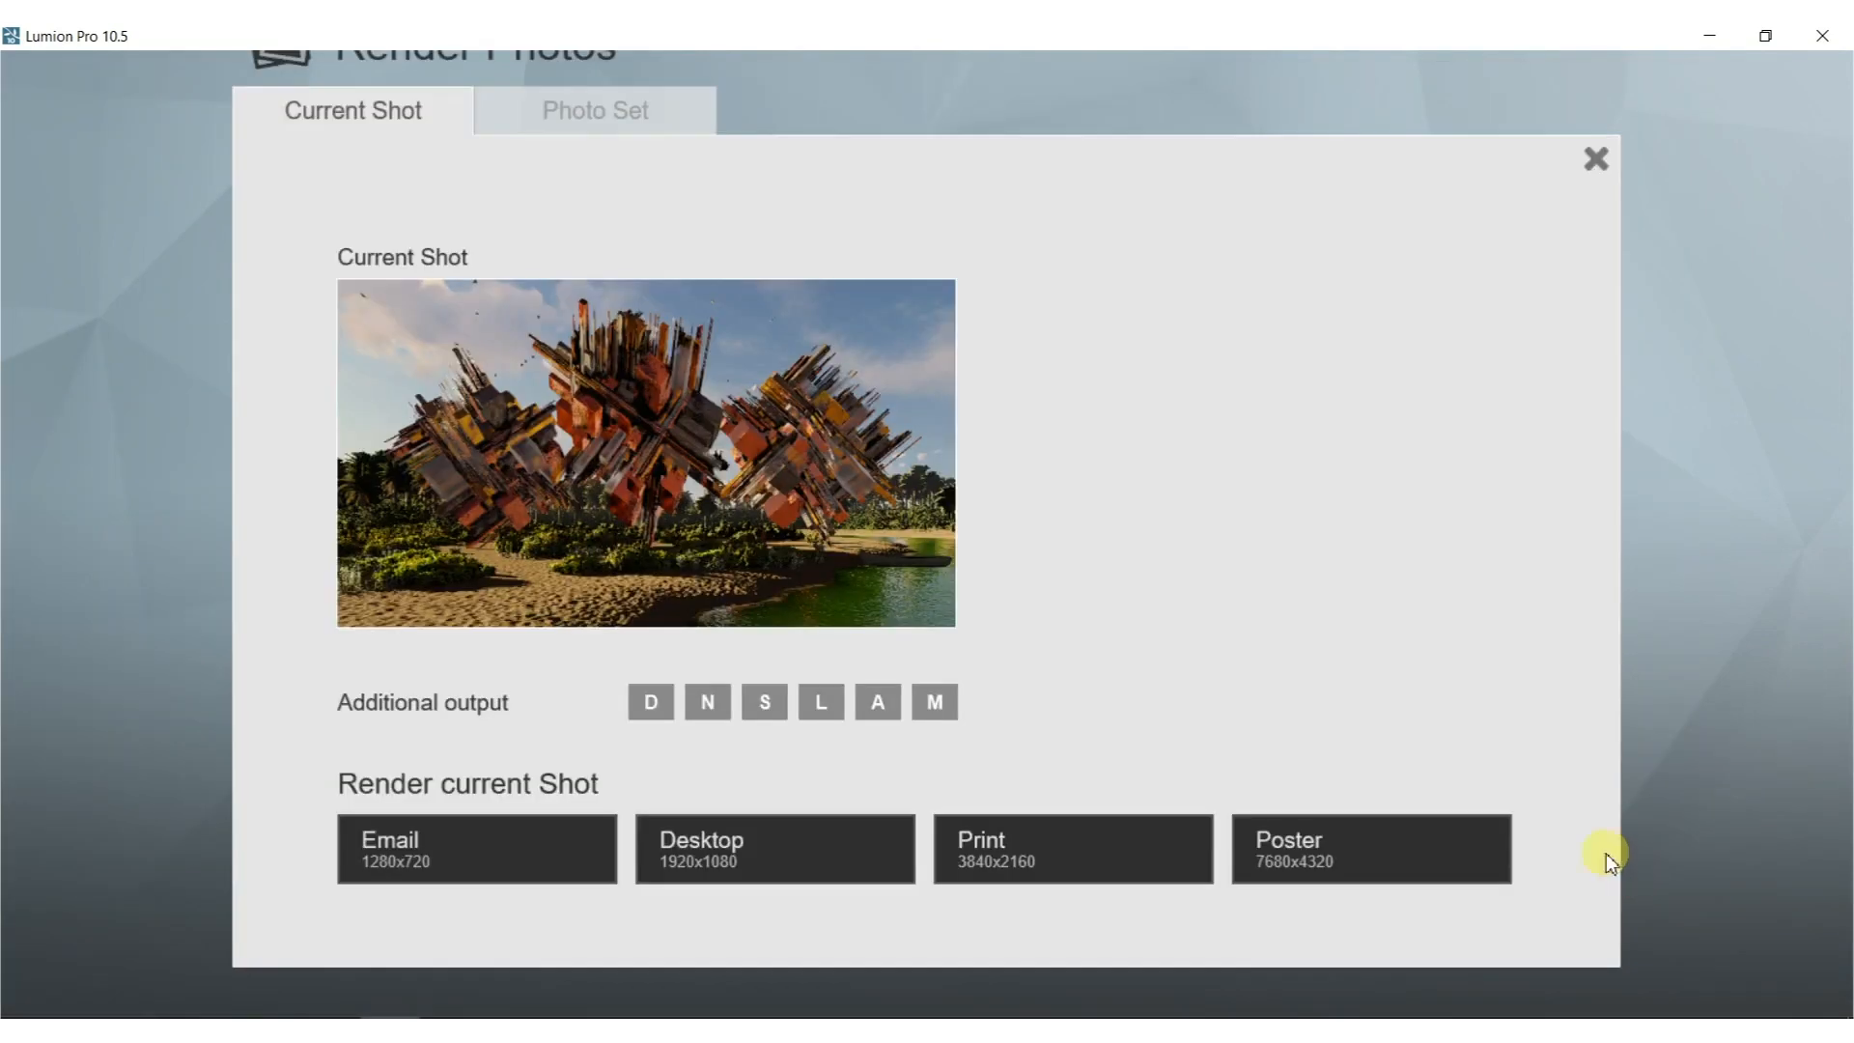
left_click(710, 836)
double_click(1144, 413)
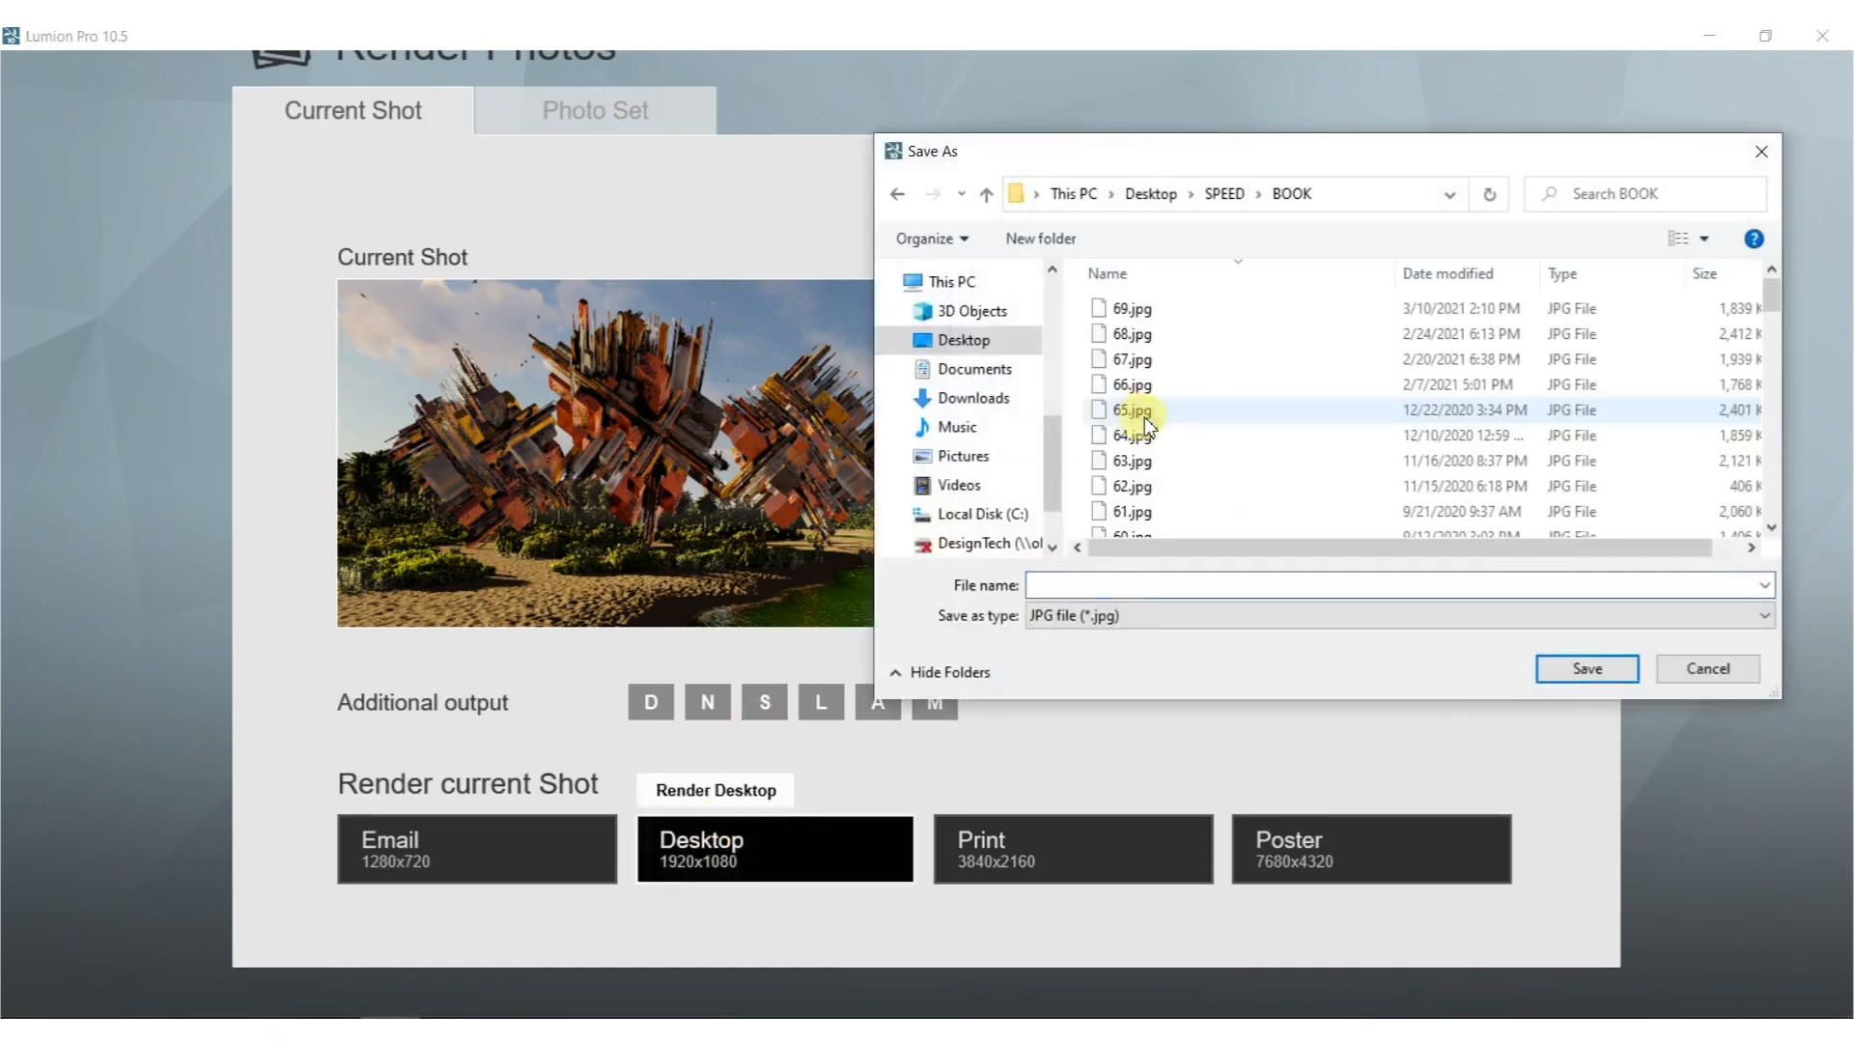
type("70")
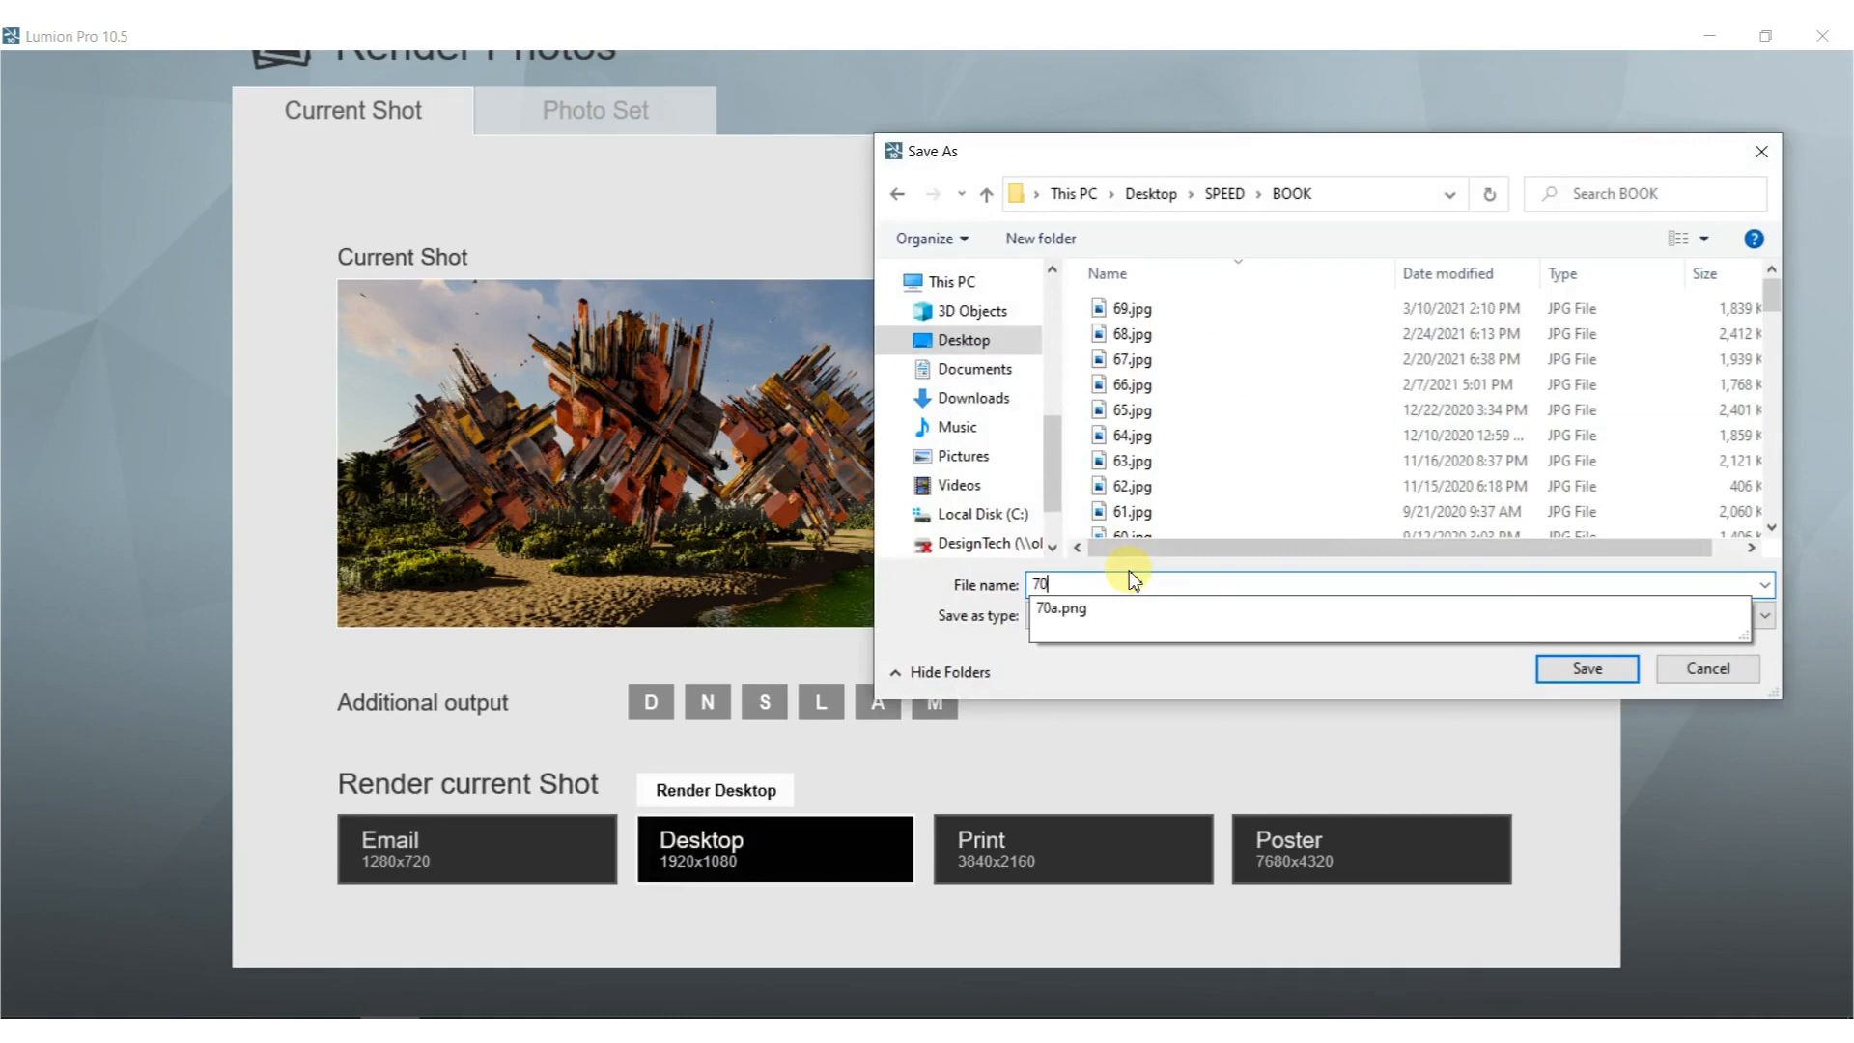
key("Return")
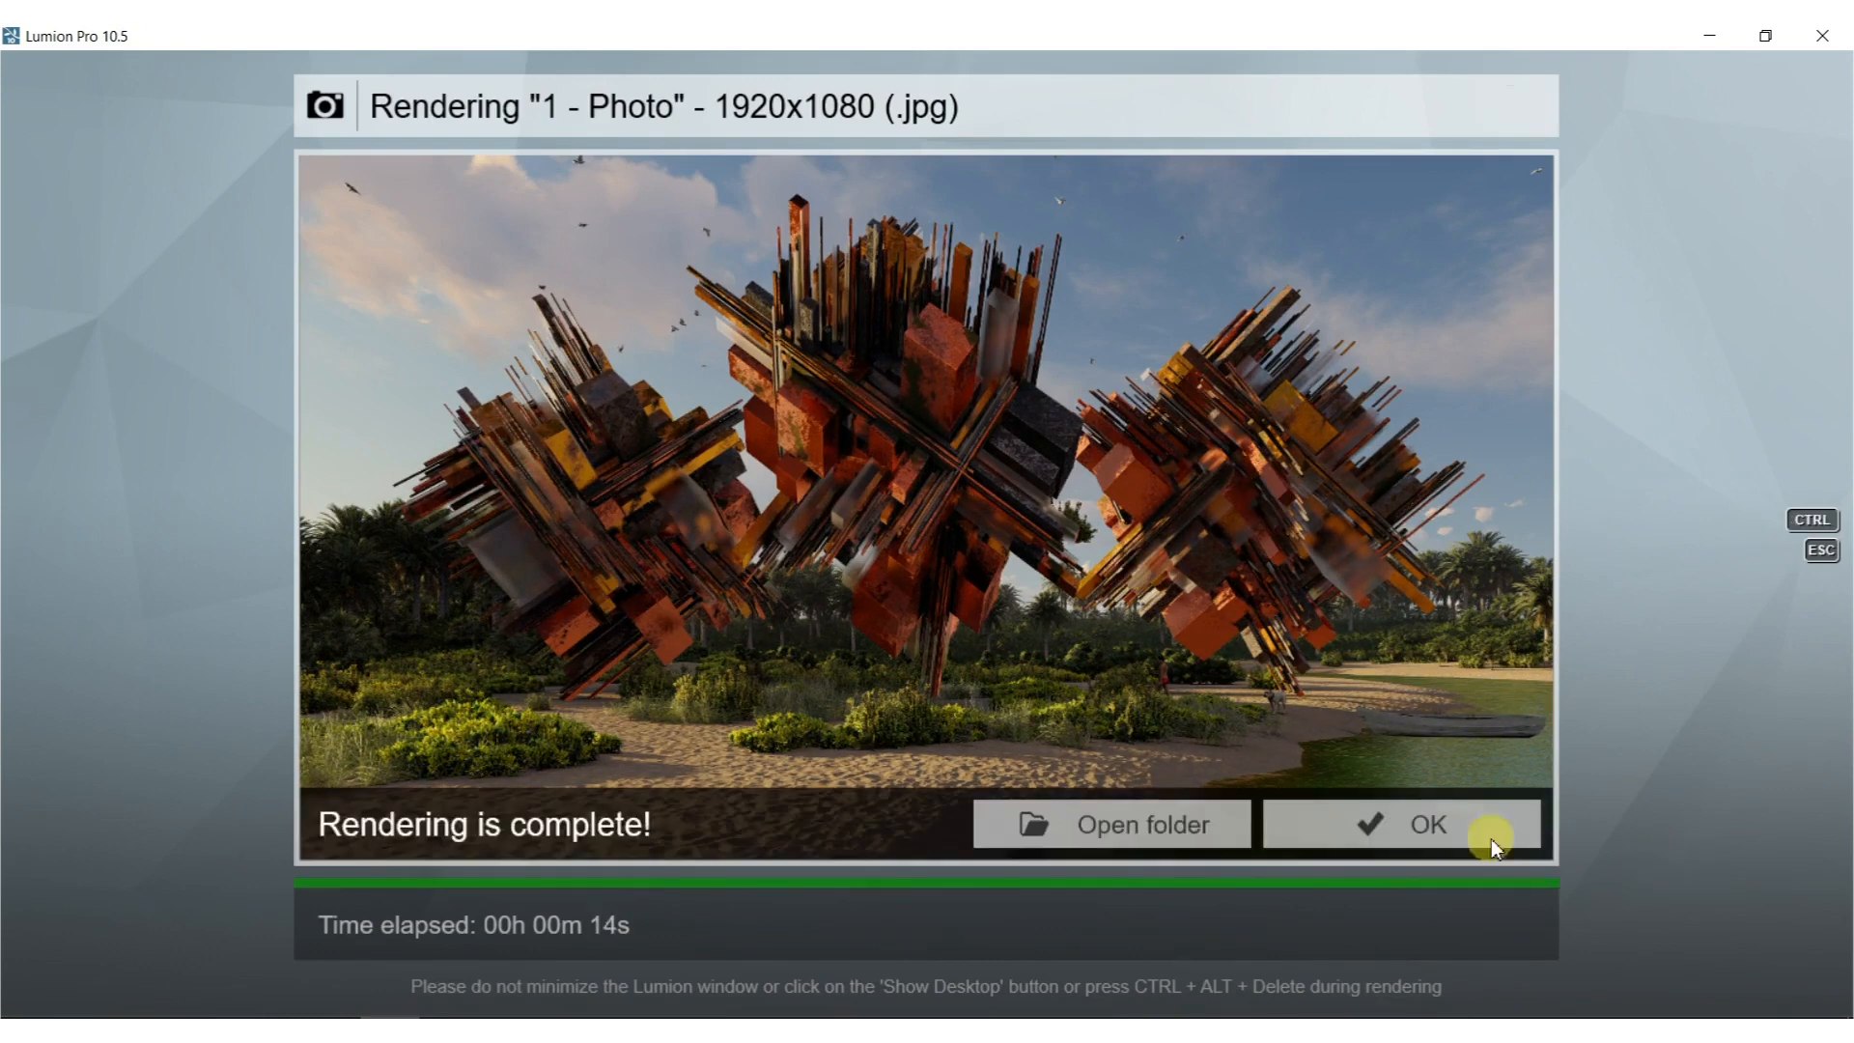
left_click(1401, 835)
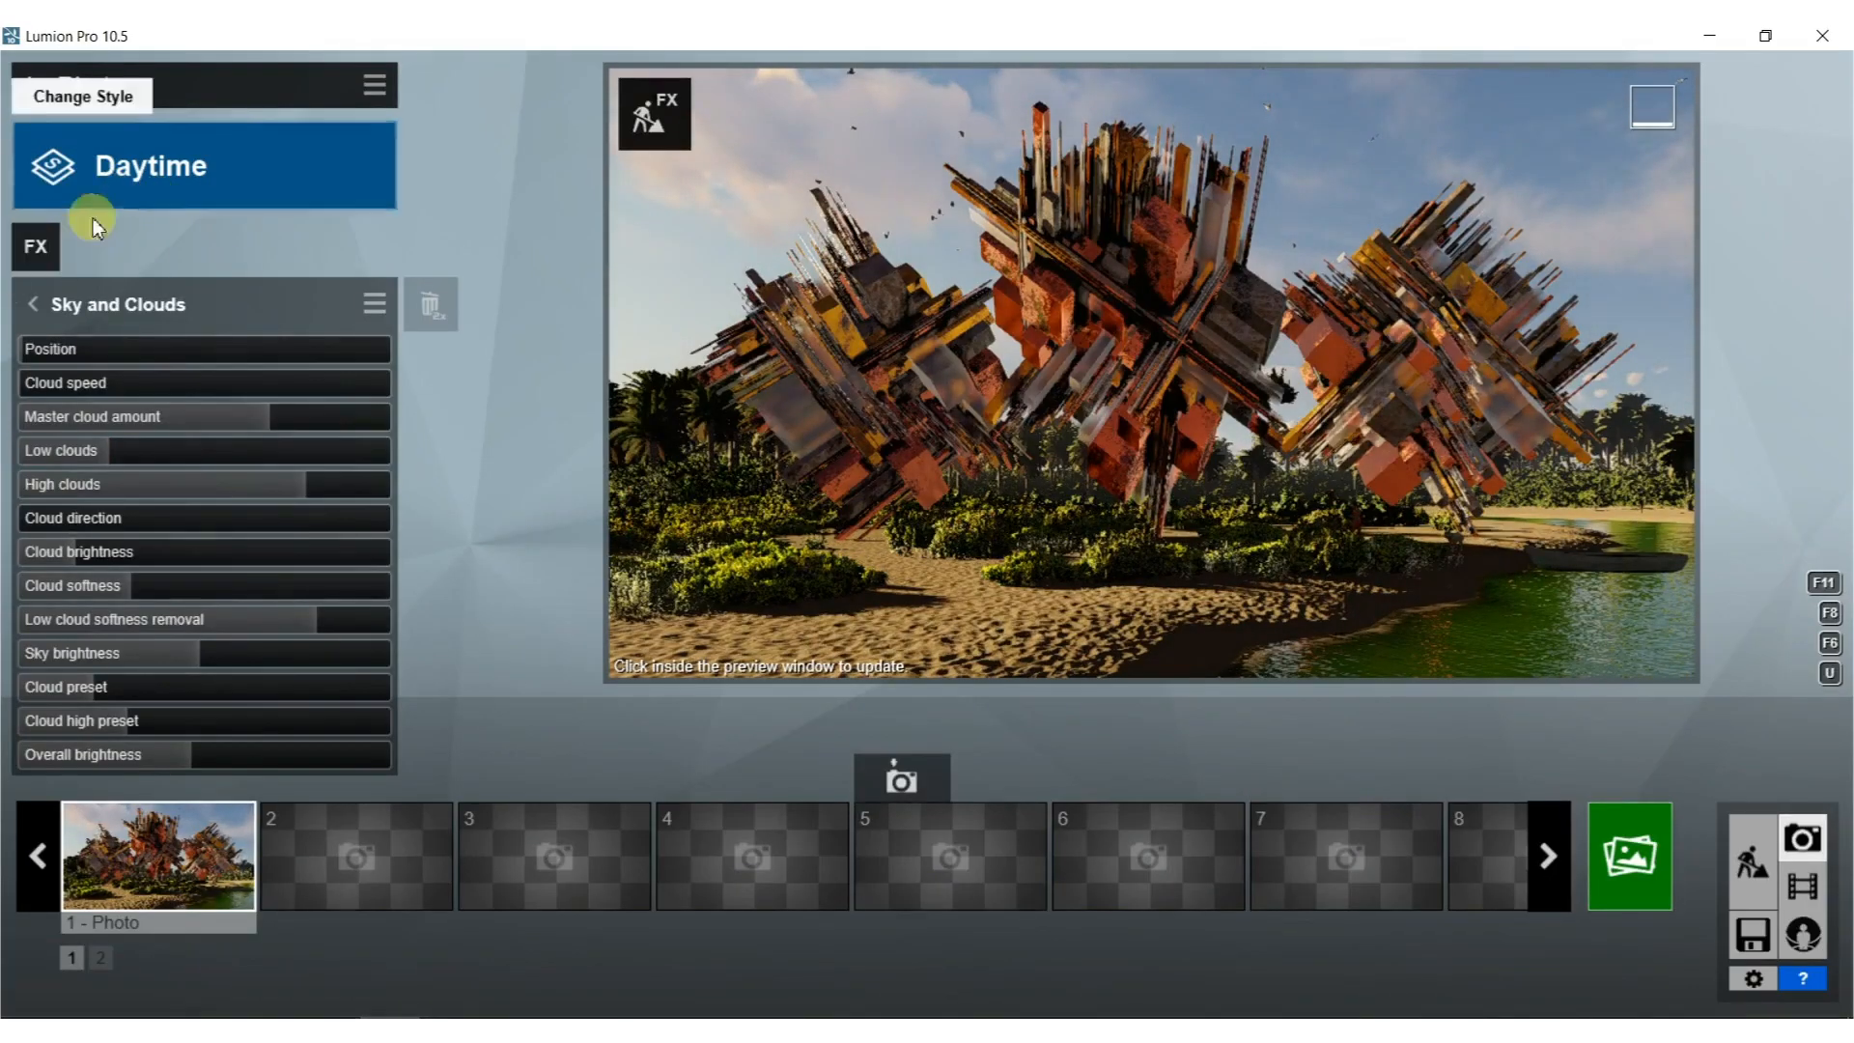
Slightly adjust the sun heading in the photo's Sun effect and update the preview.
left_click(32, 303)
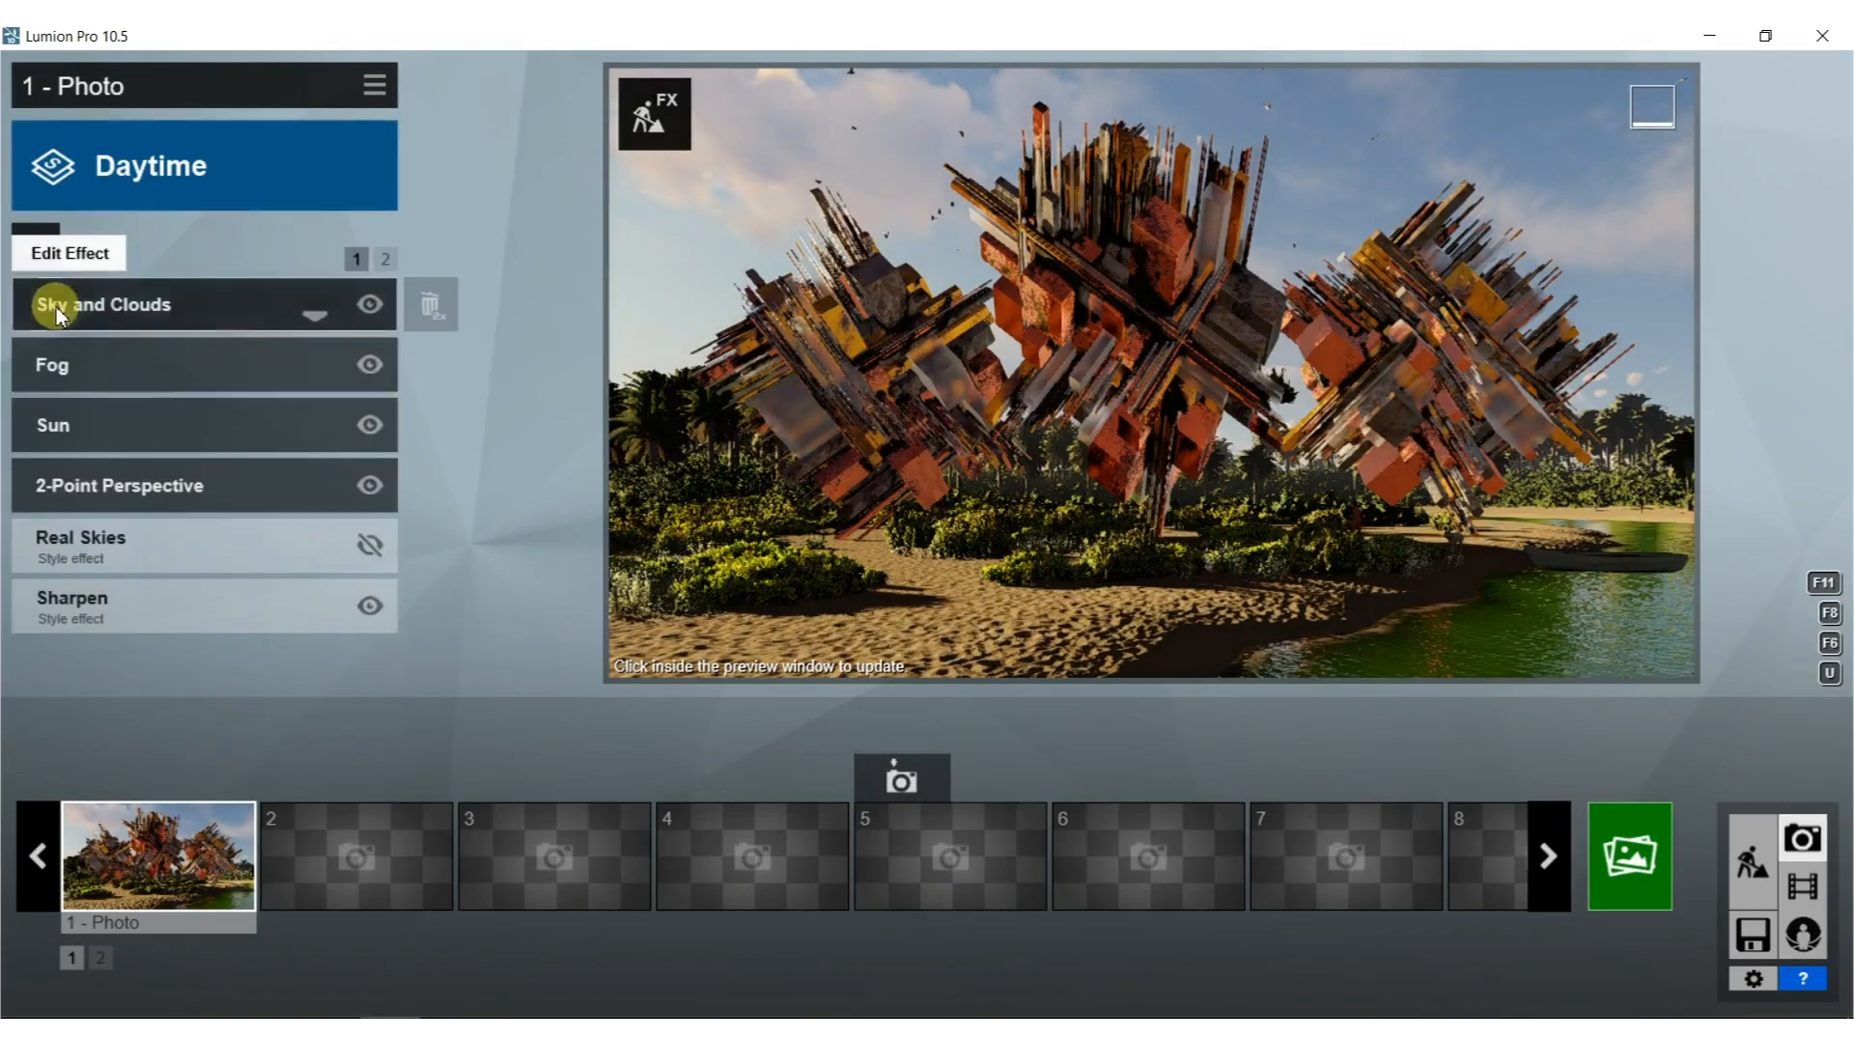
left_click(113, 428)
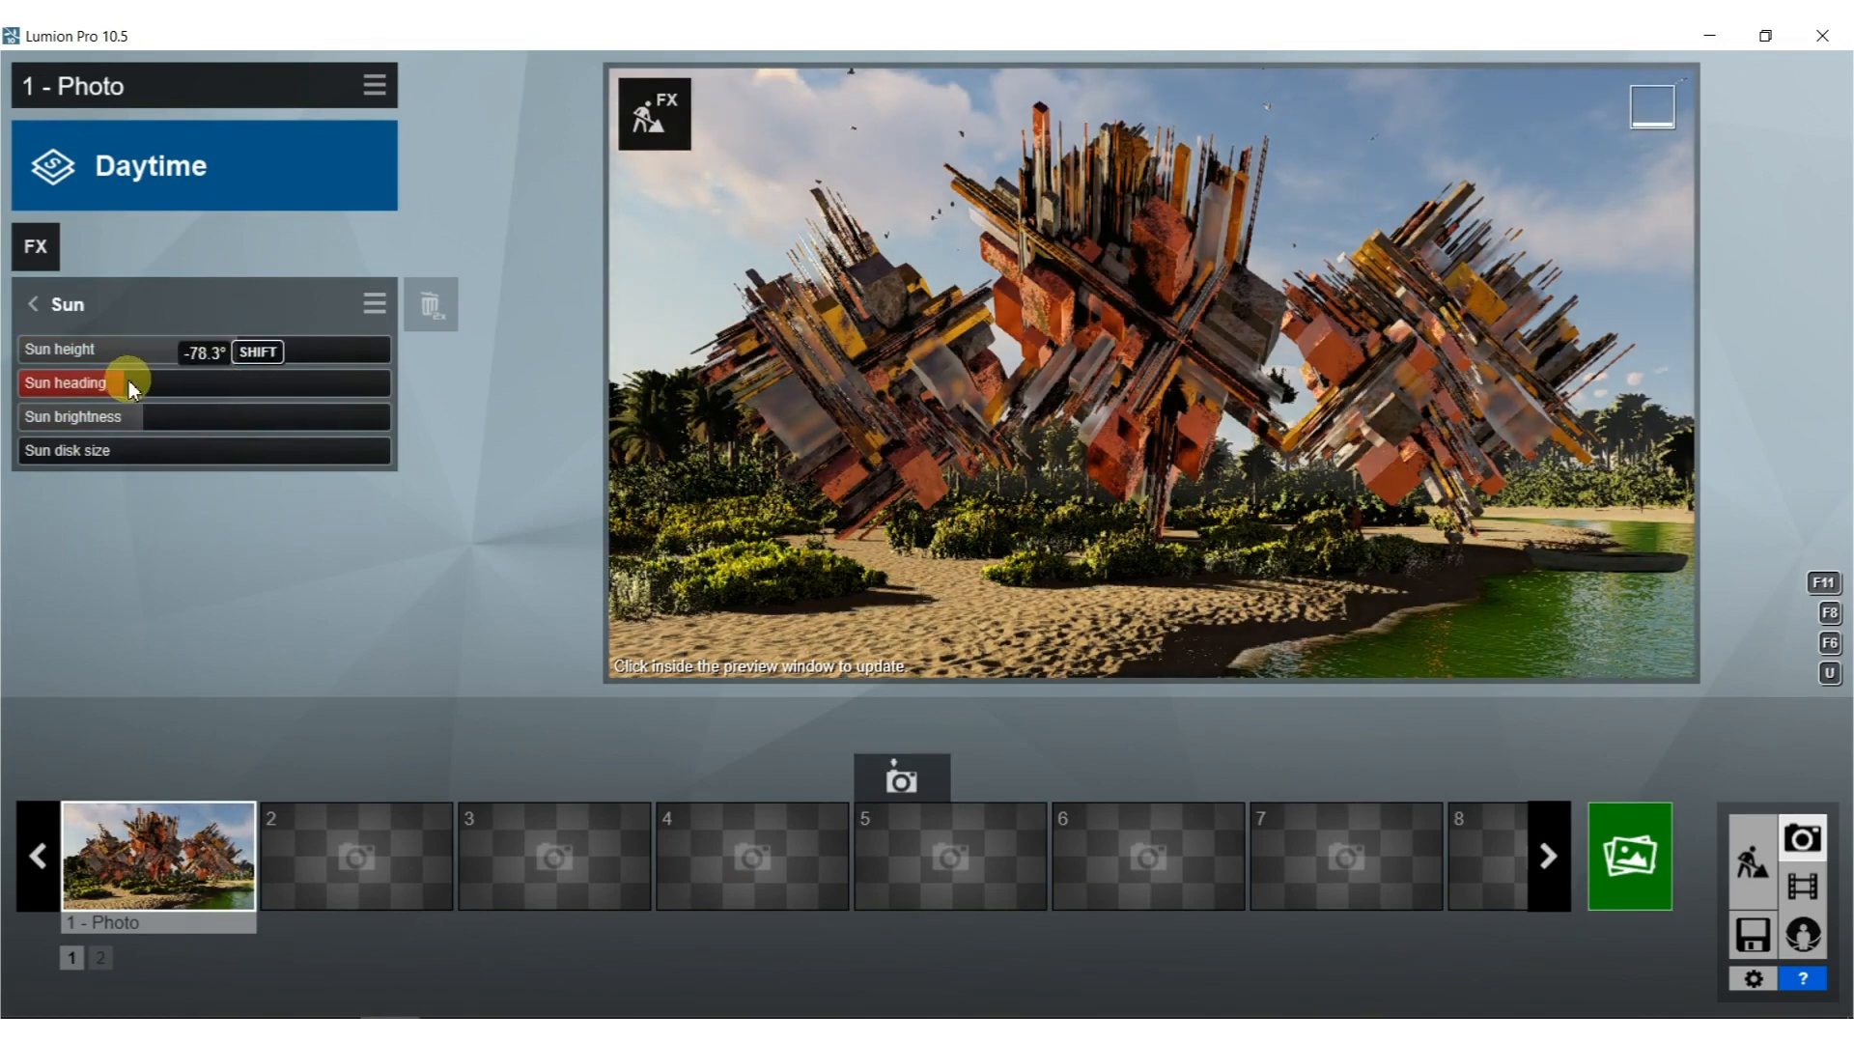
left_click_drag(128, 381, 122, 381)
left_click(868, 442)
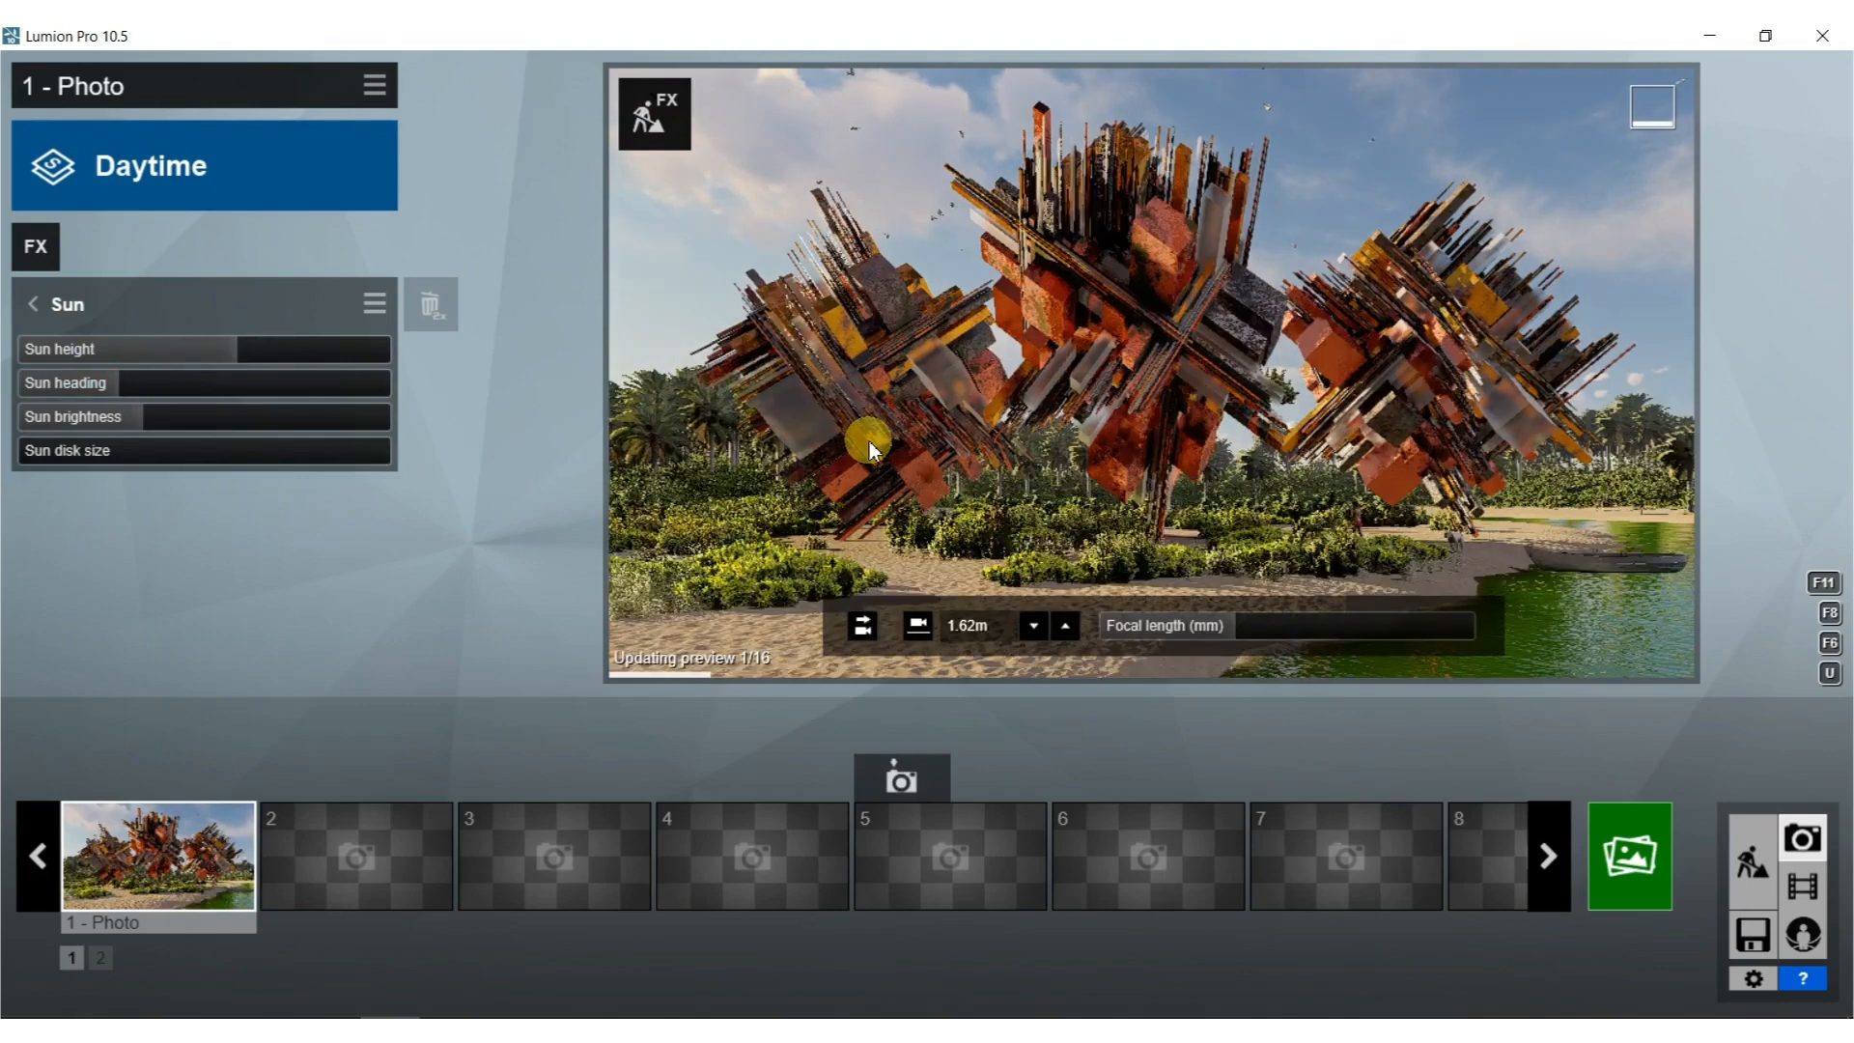
Render the current shot again at Desktop 1920x1080, overwriting 70.jpg in the BOOK folder.
left_click(1636, 854)
left_click(720, 870)
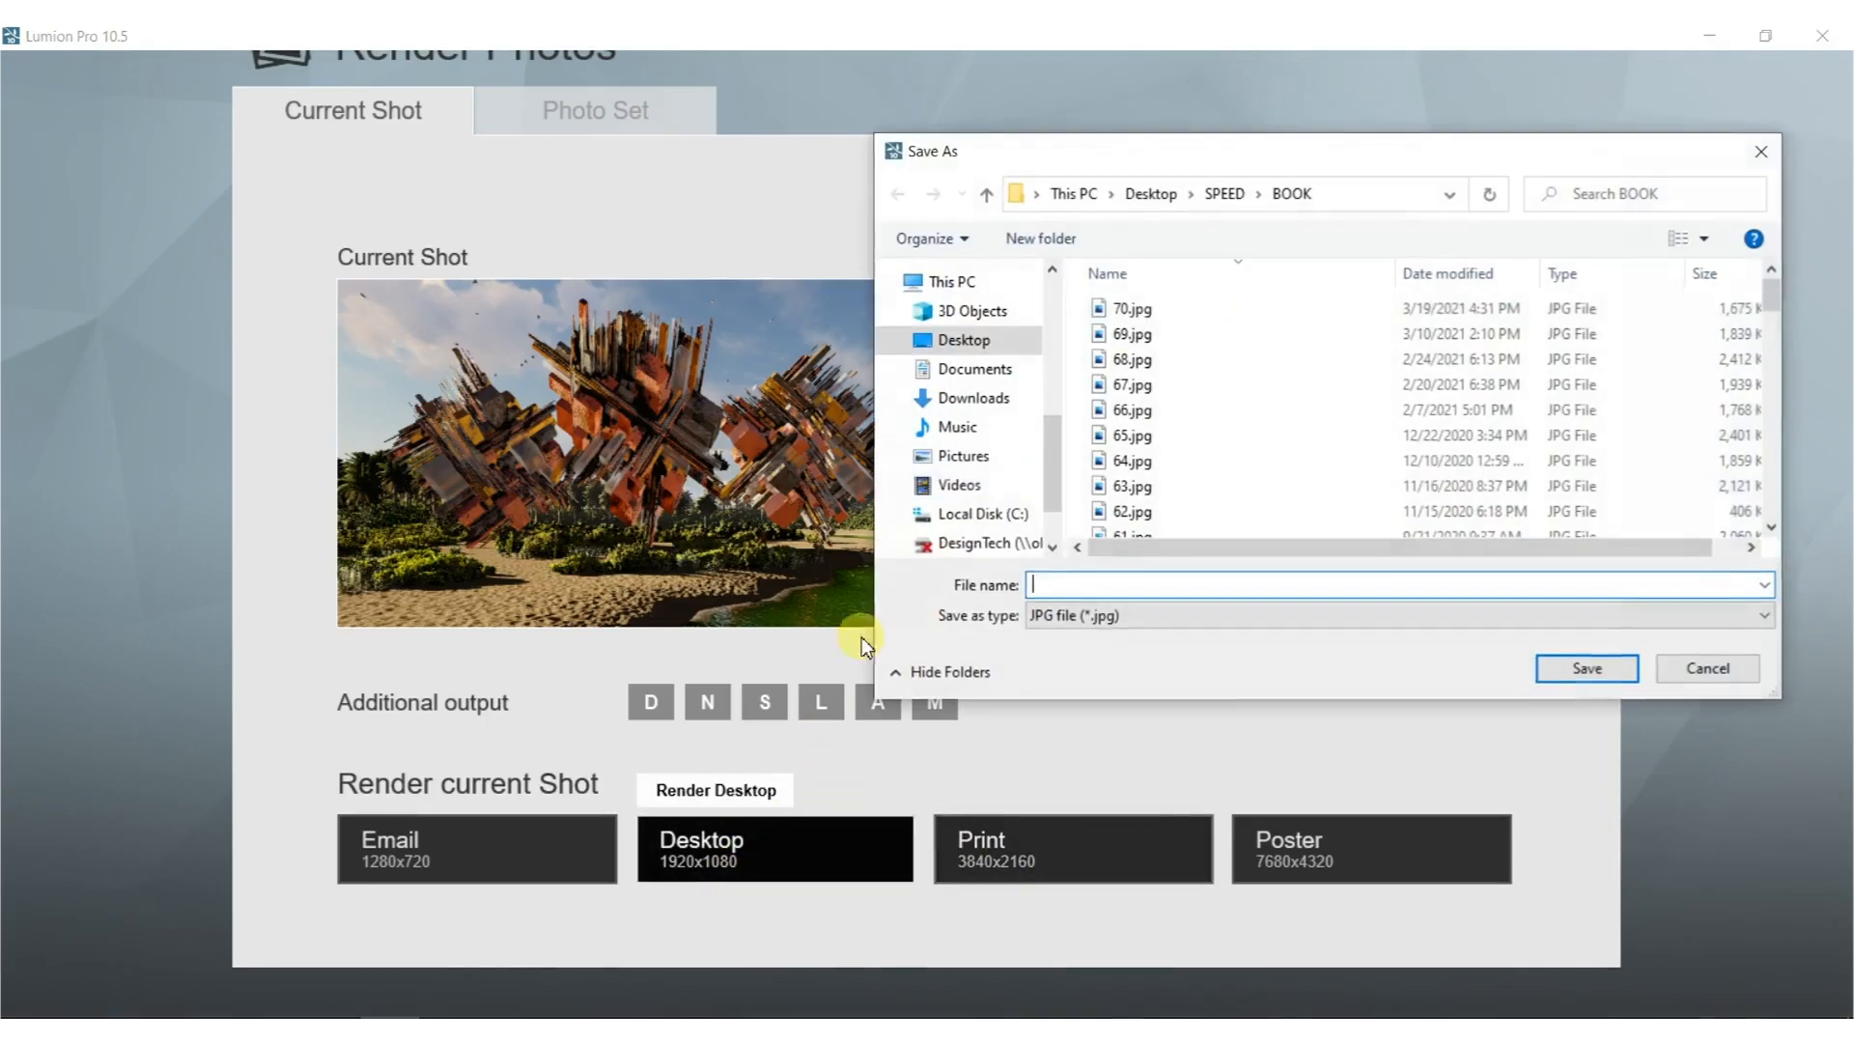
left_click(1148, 308)
left_click(1566, 670)
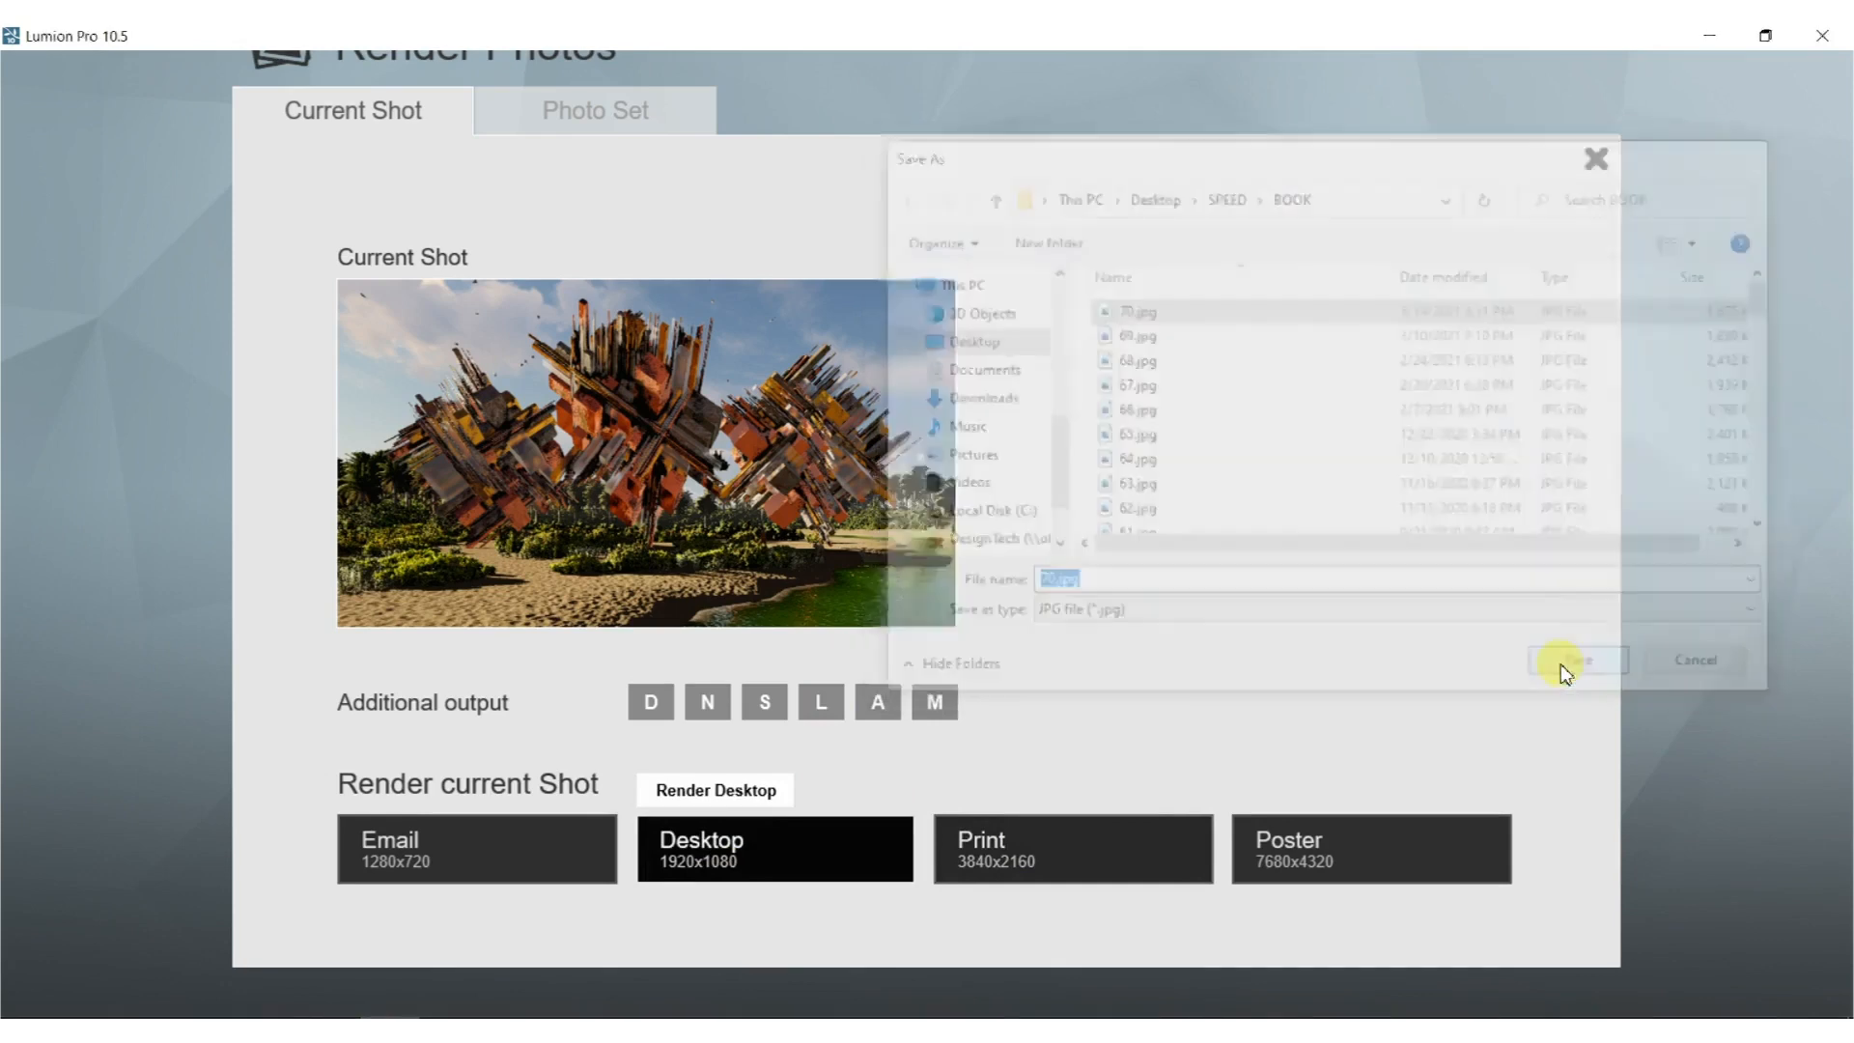
left_click(965, 623)
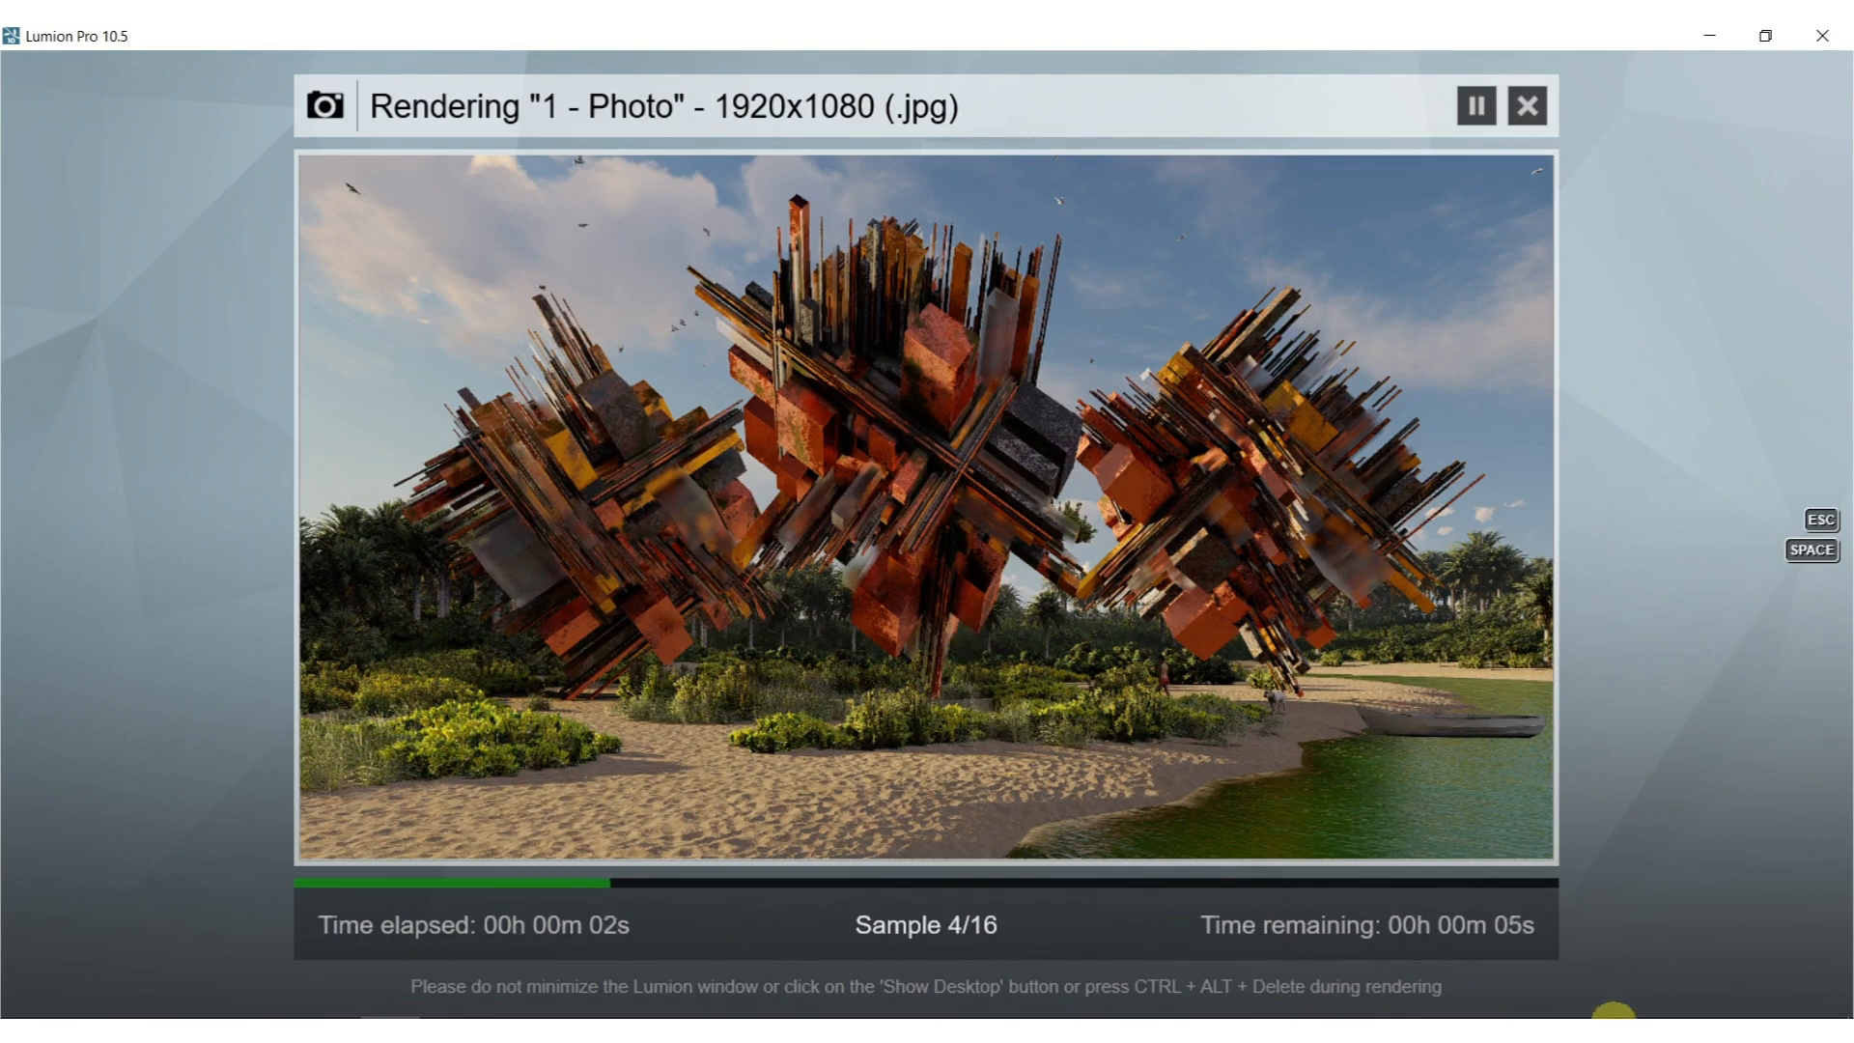
Switch to Photoshop and apply Auto Tone and Auto Color to 70.jpg, comparing the image with and without the colour correction.
left_click(1612, 1015)
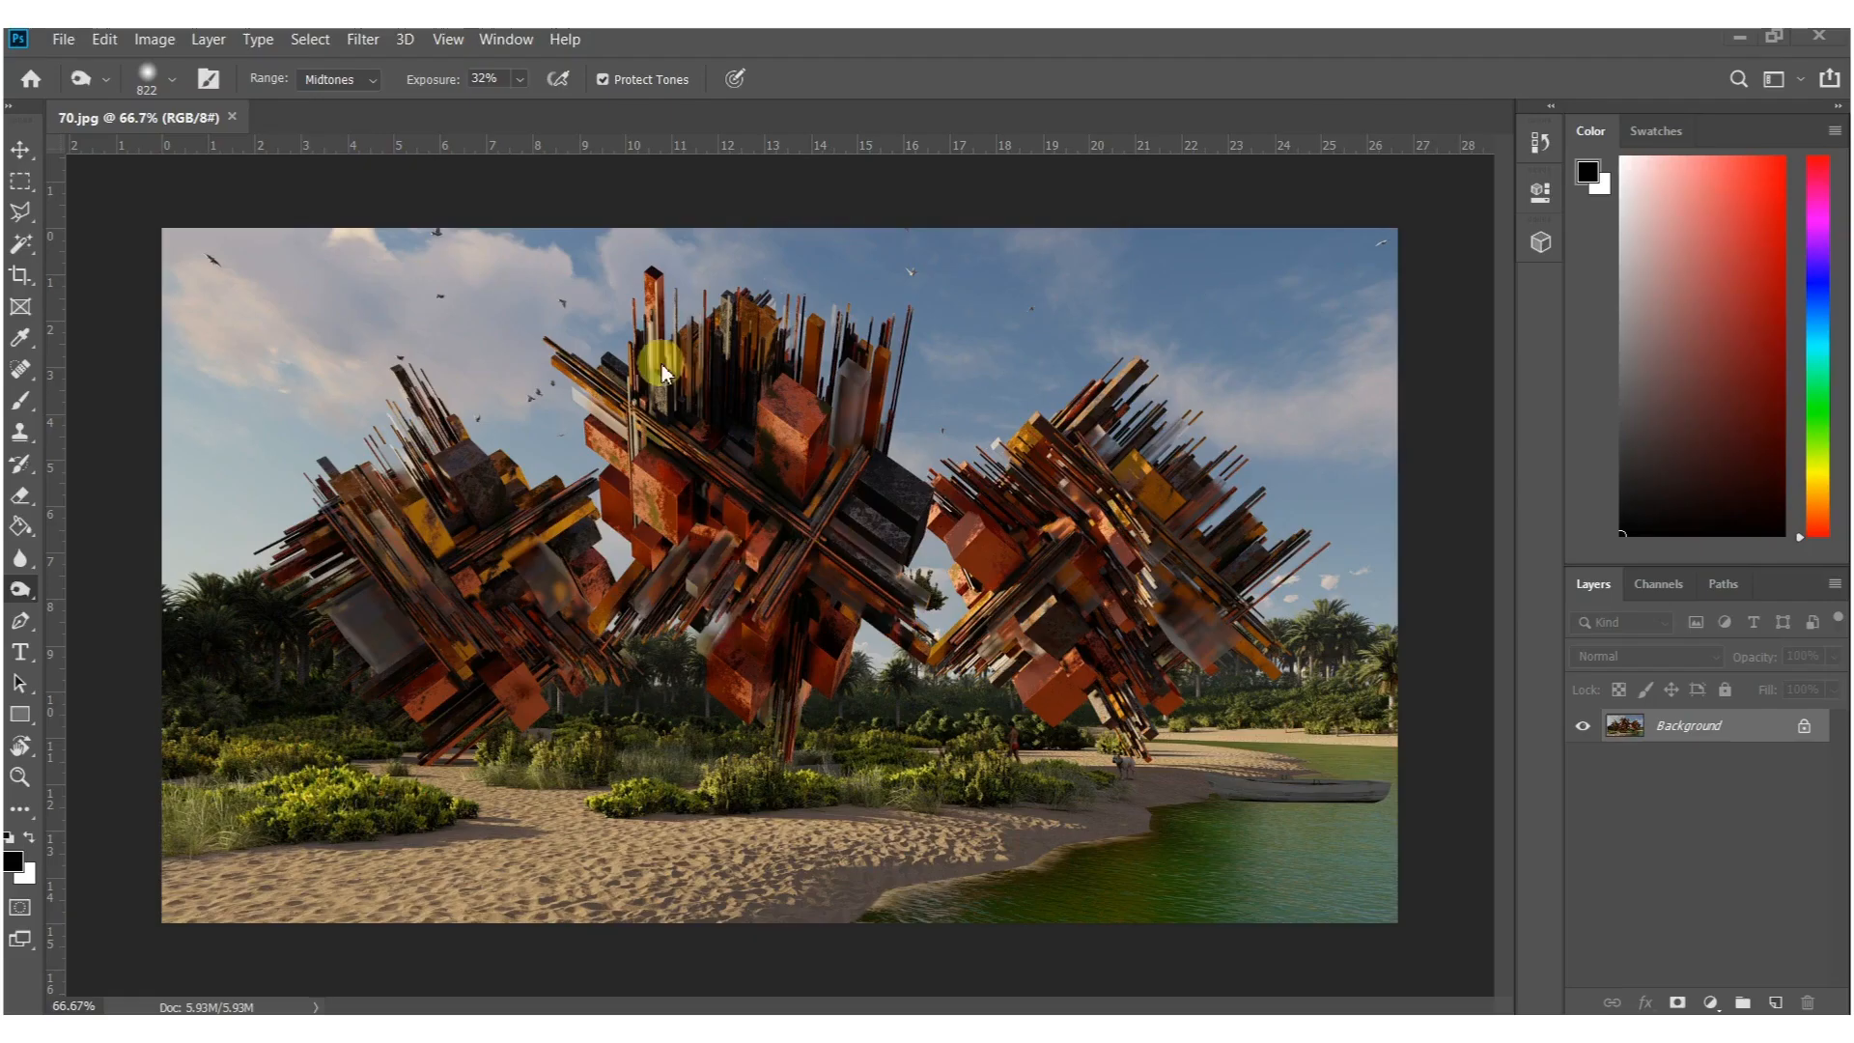
left_click(155, 40)
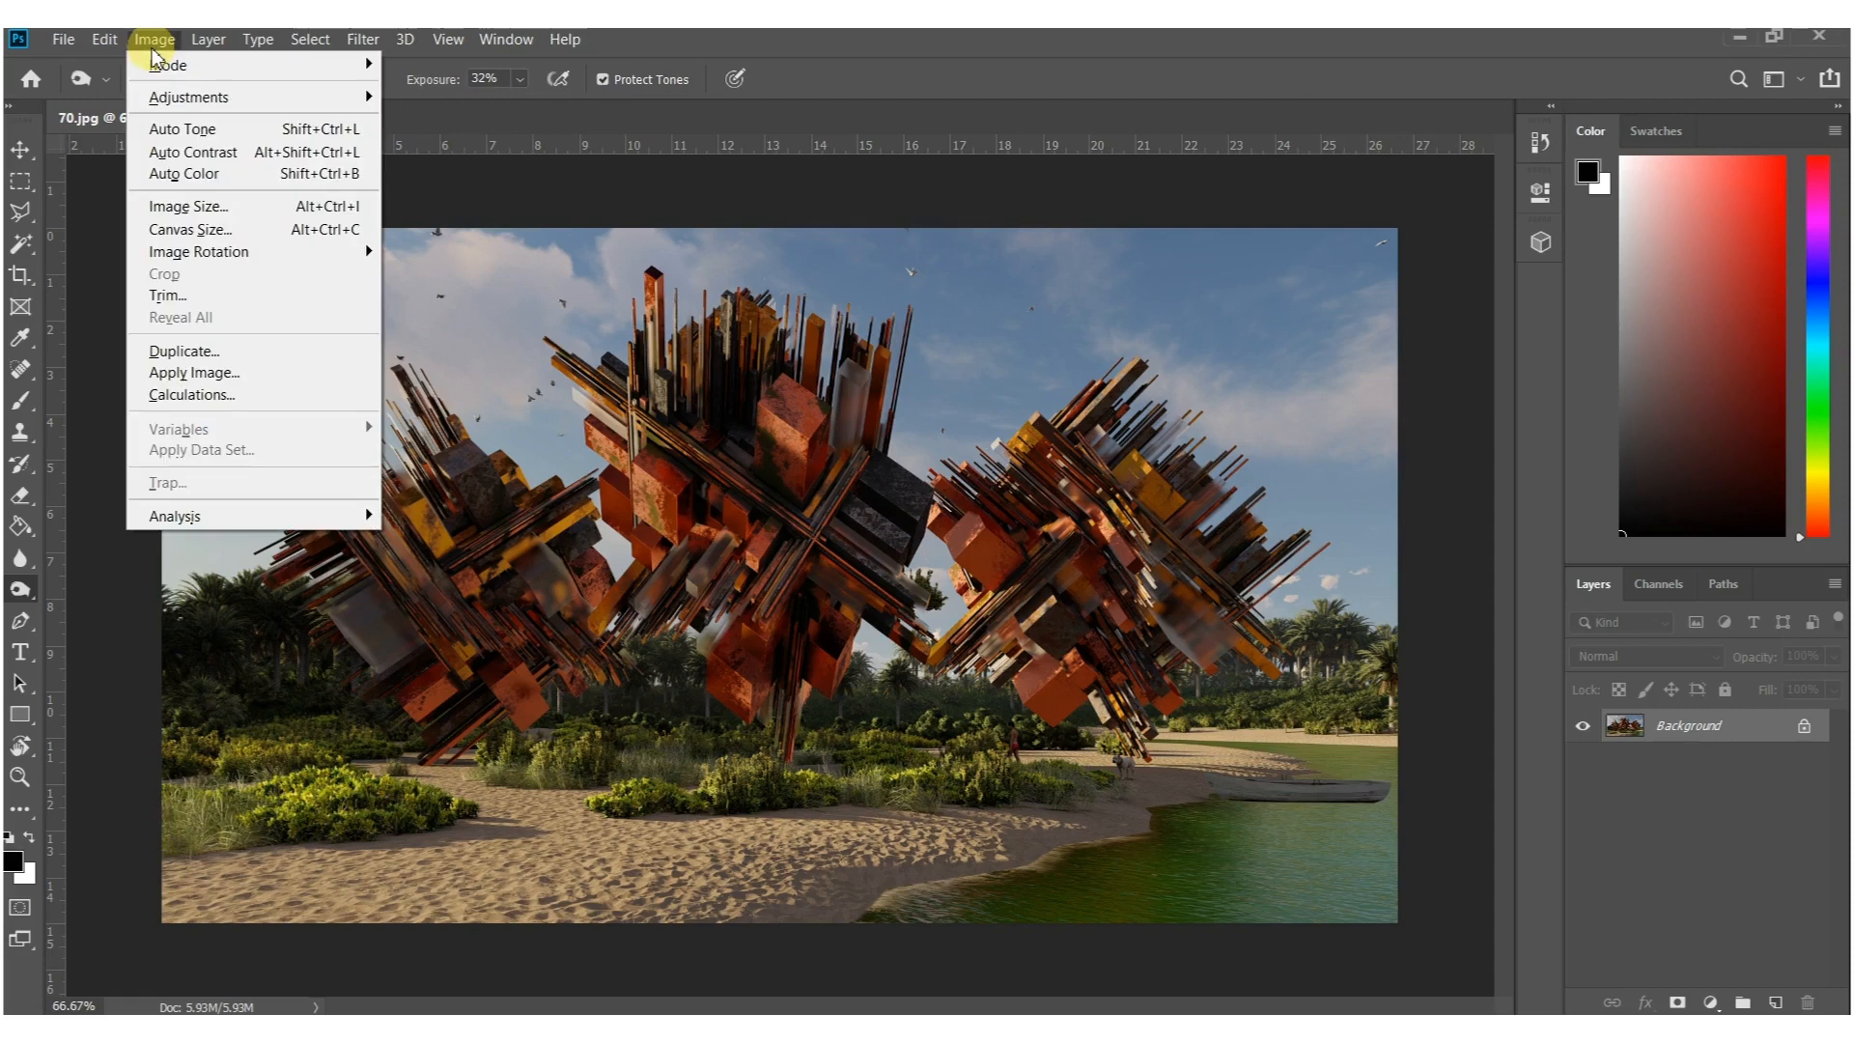
left_click(174, 130)
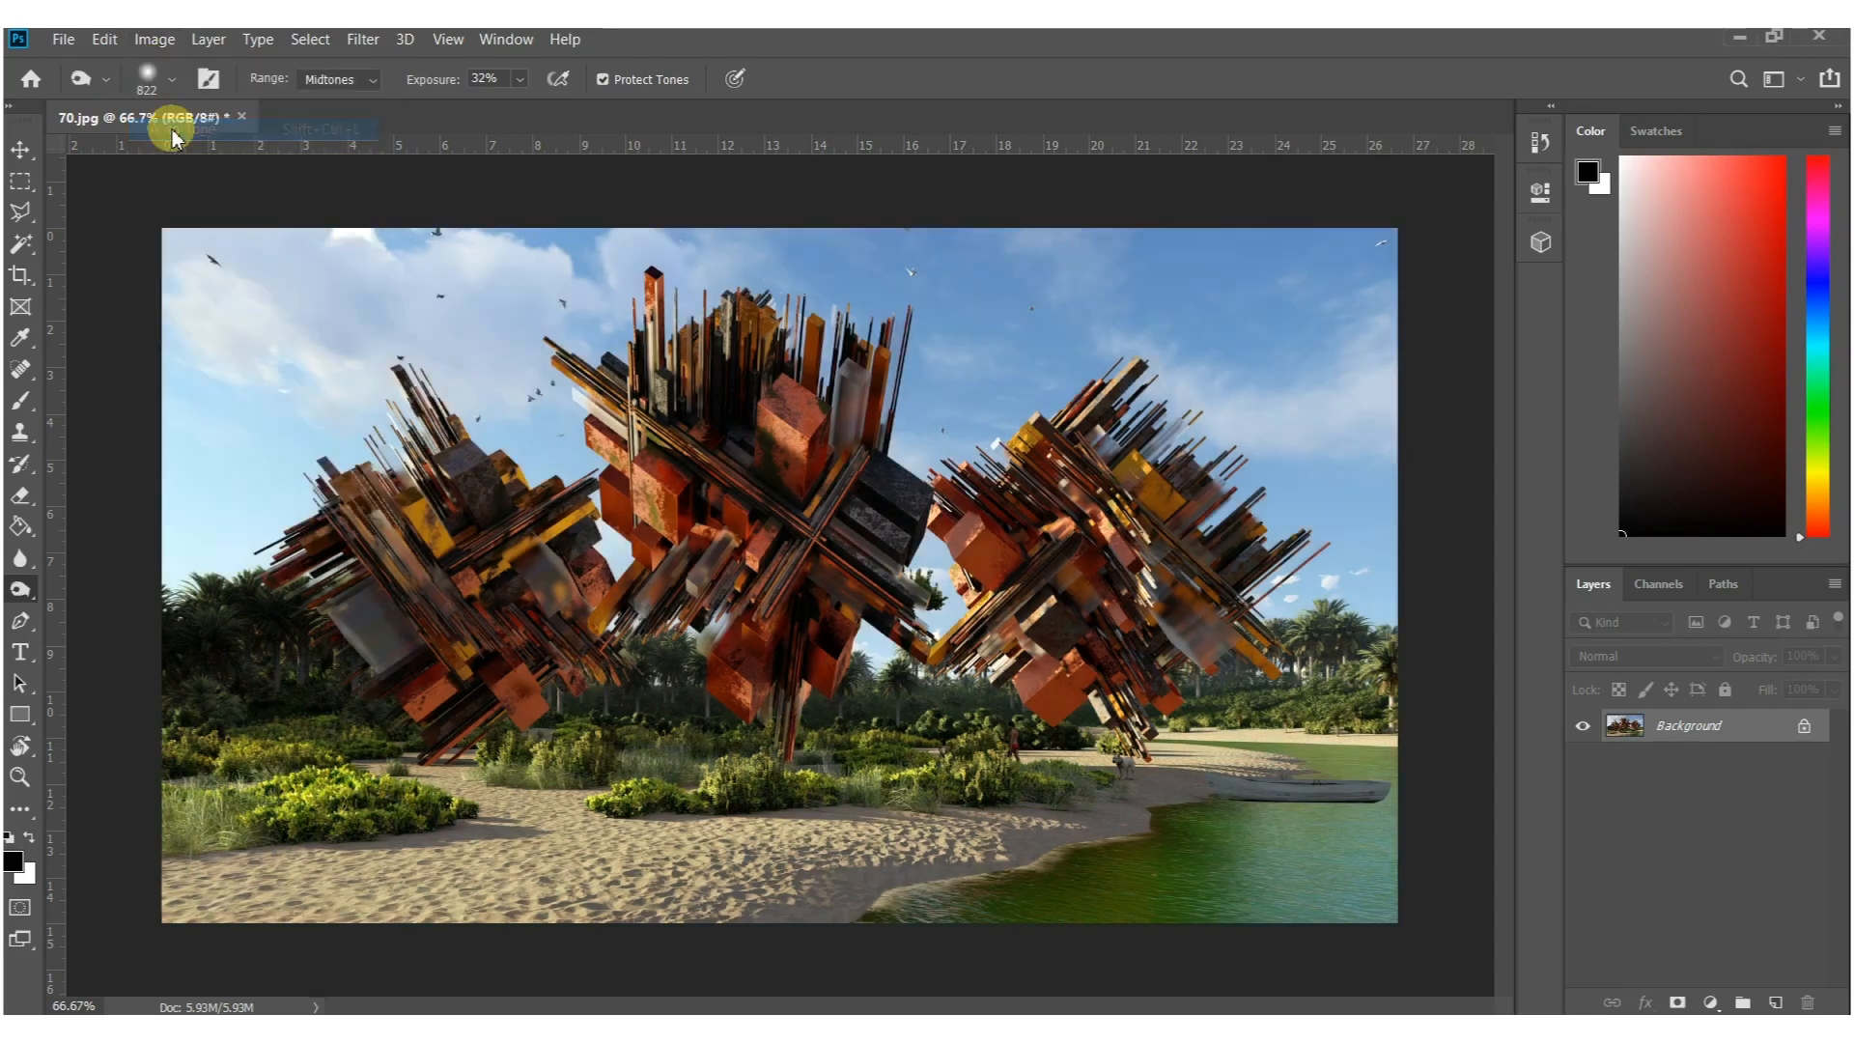
left_click(153, 41)
left_click(185, 173)
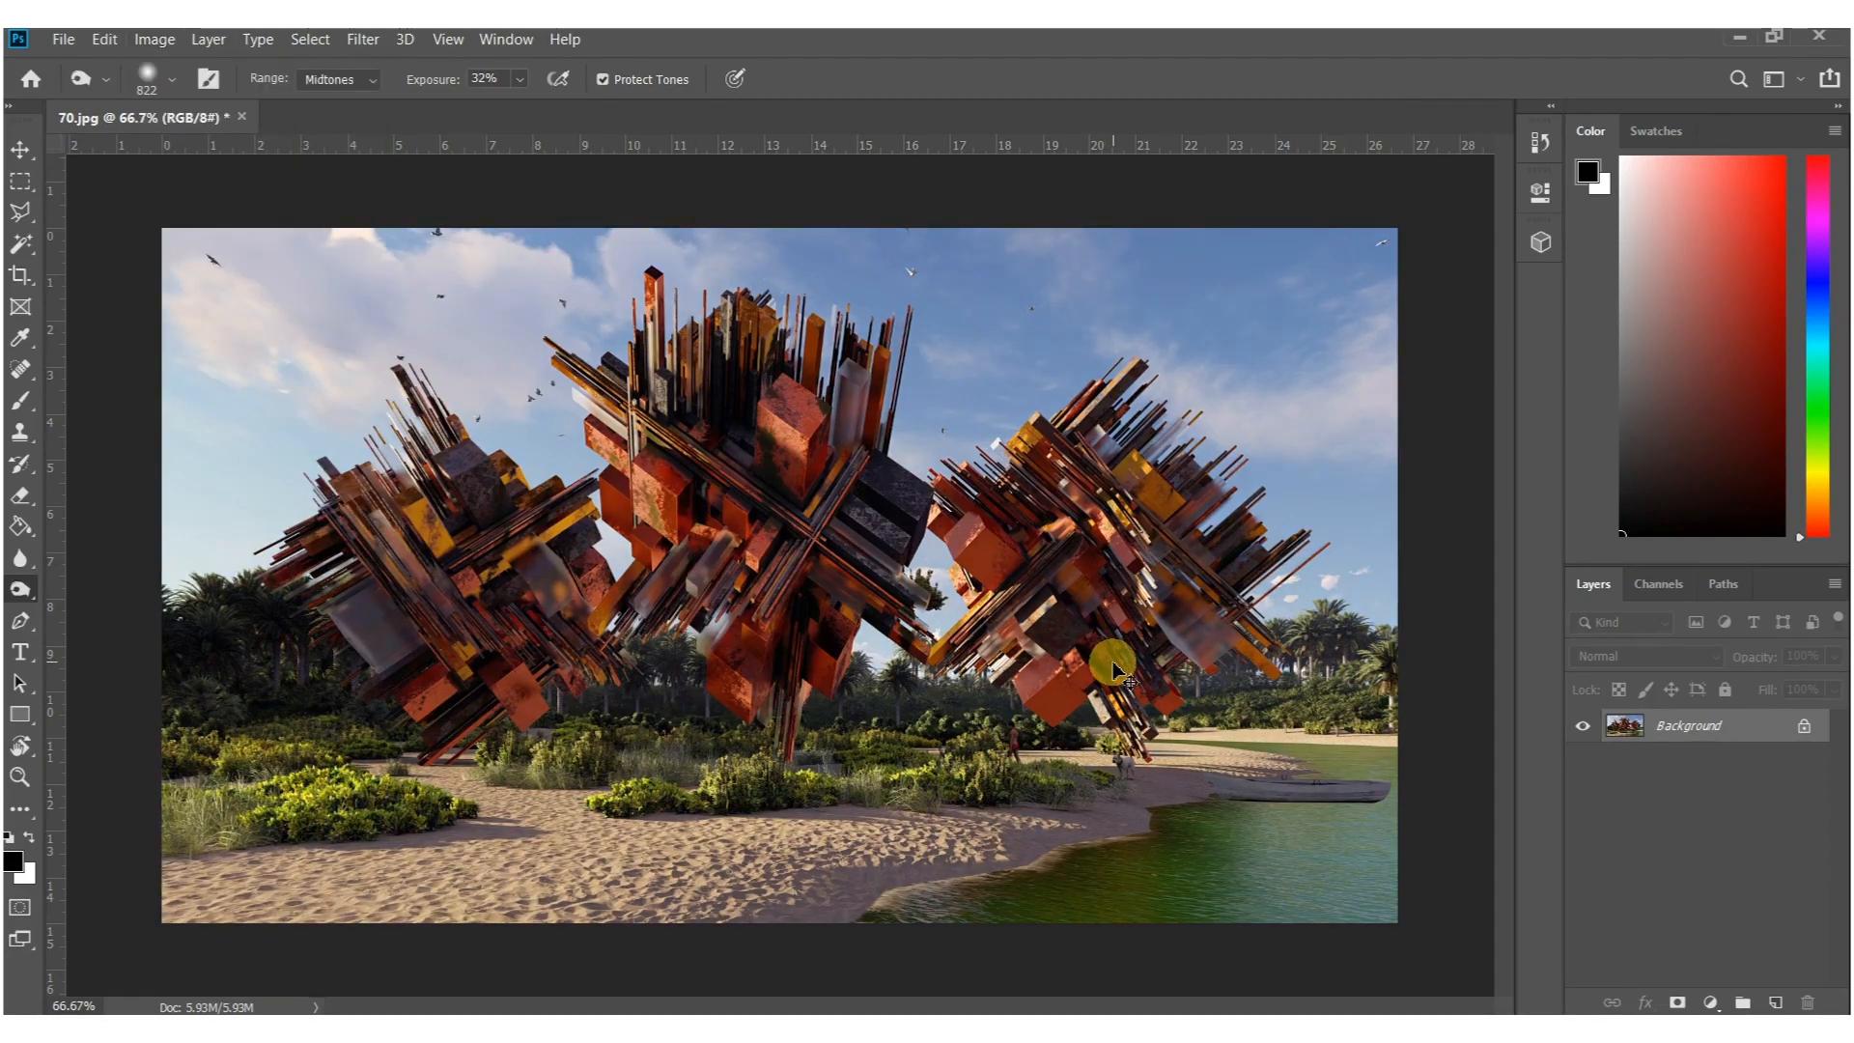
key("ctrl+z")
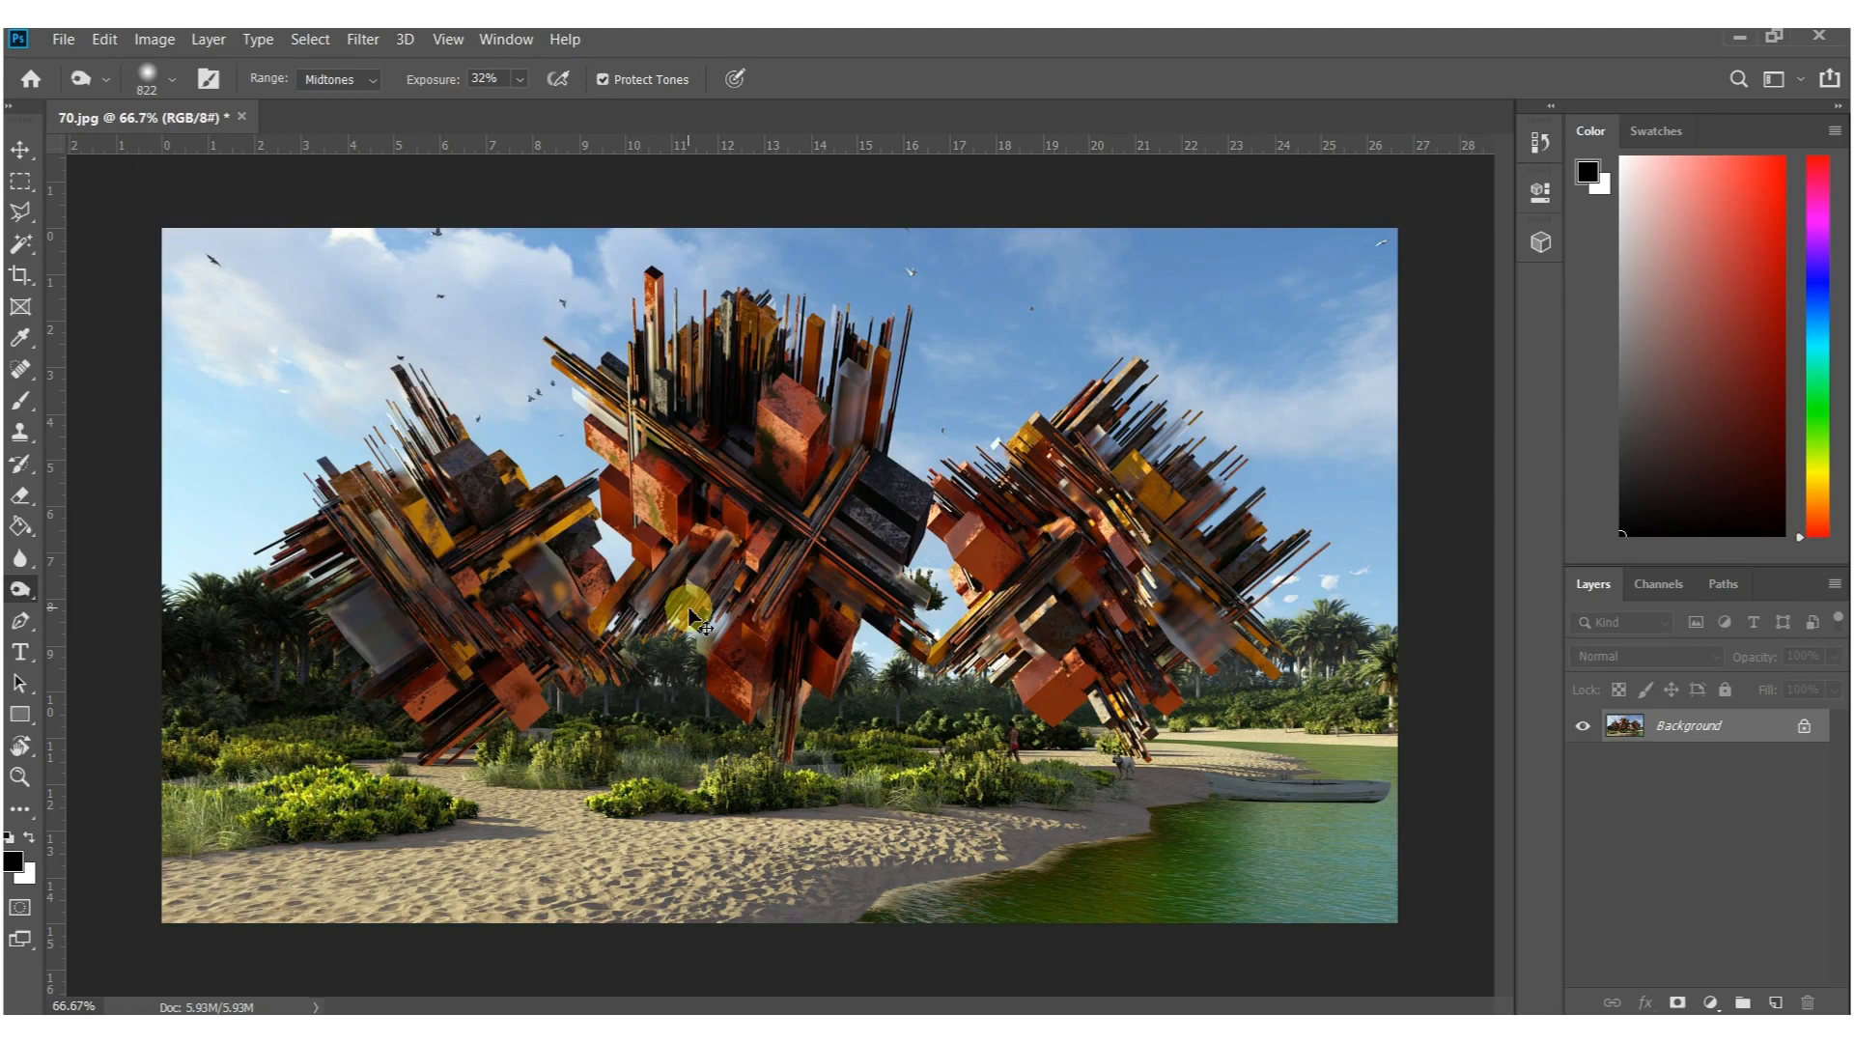
key("ctrl+shift+z")
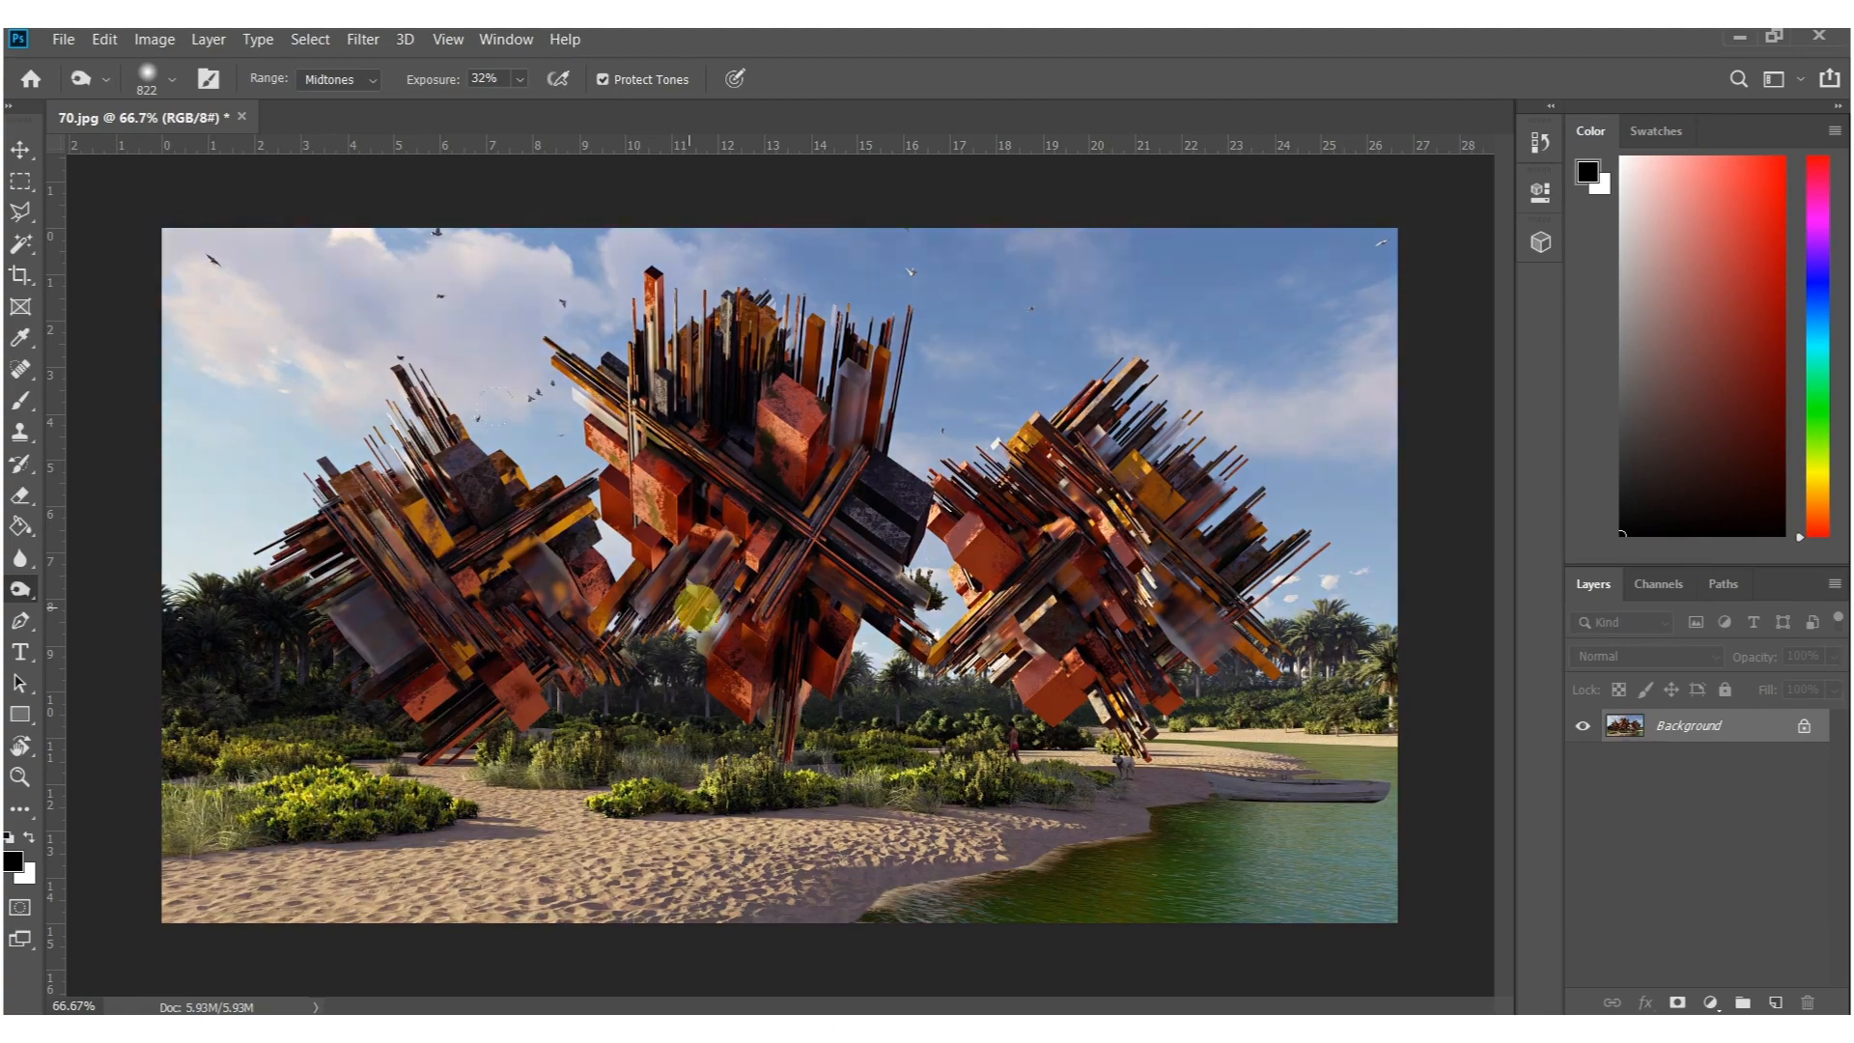
Apply a Brightness/Contrast adjustment to the render with brightness set to 34.
left_click(154, 39)
mouse_move(212, 92)
left_click(447, 95)
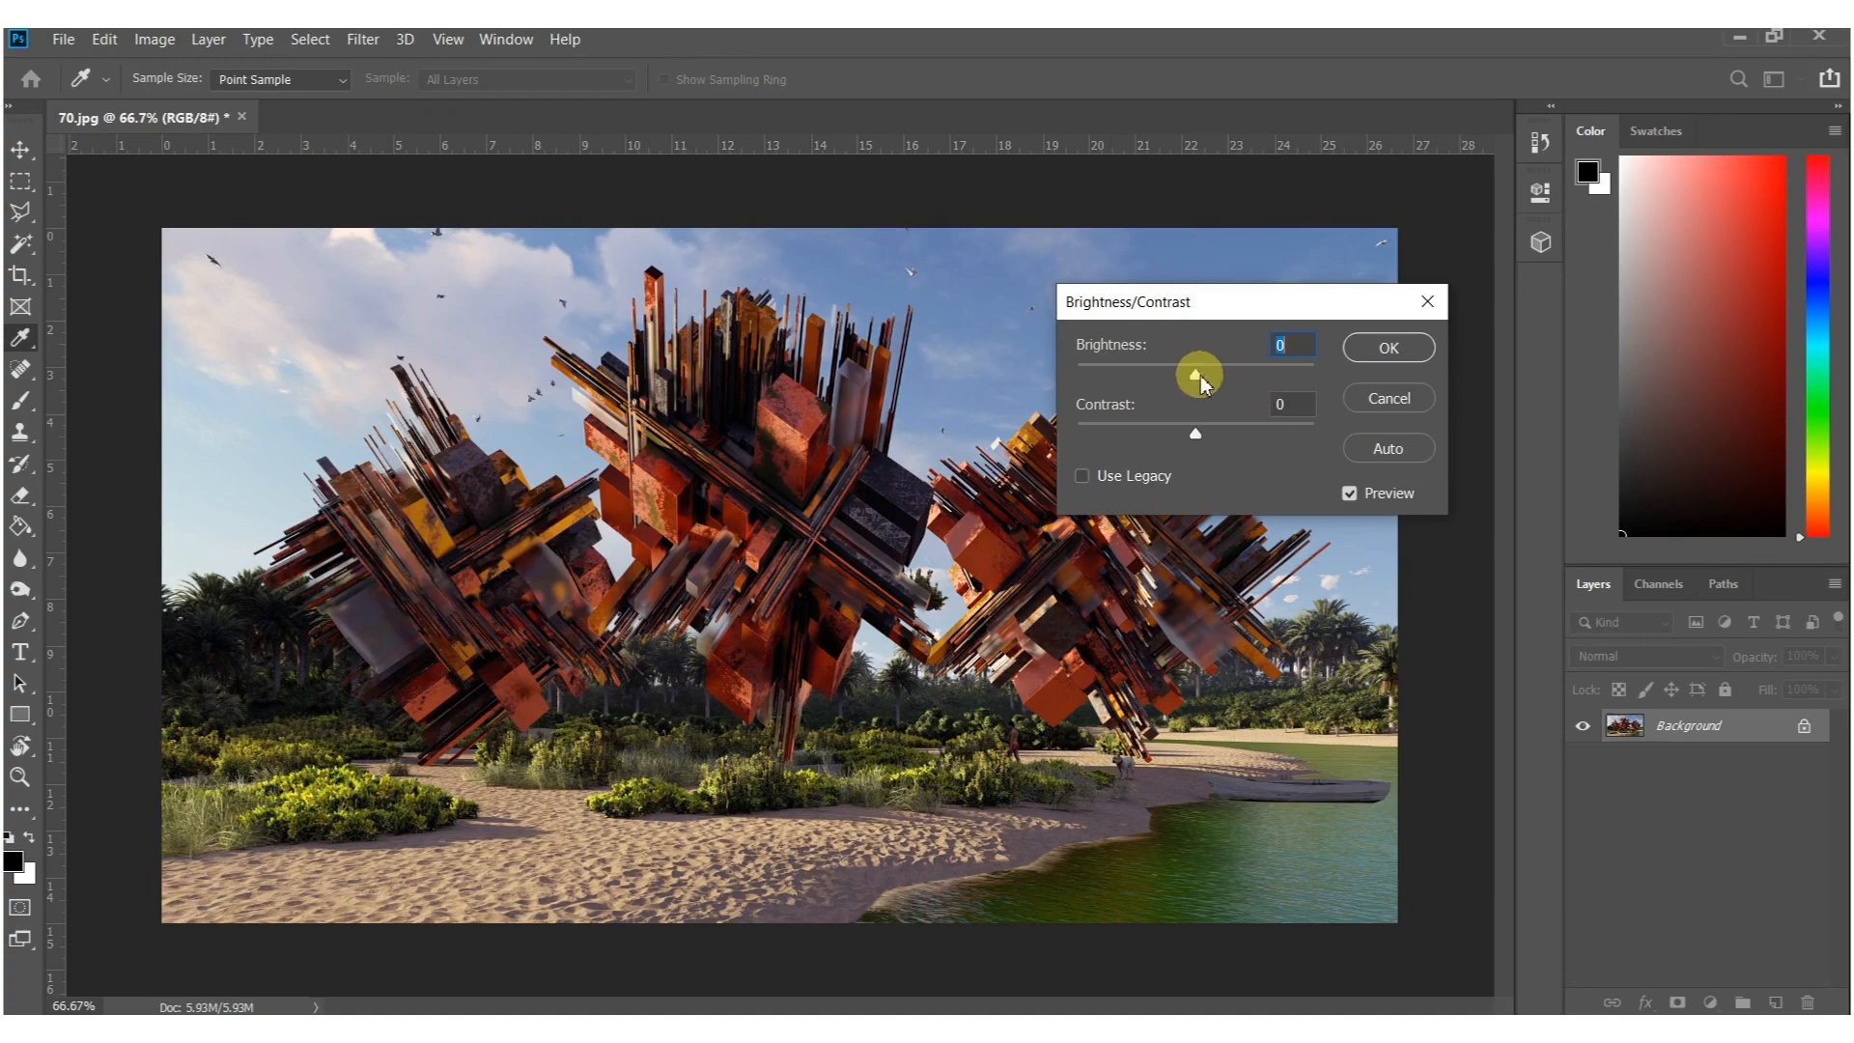
mouse_move(1202, 374)
left_mouse_down()
mouse_move(1260, 372)
mouse_move(1224, 373)
left_mouse_up()
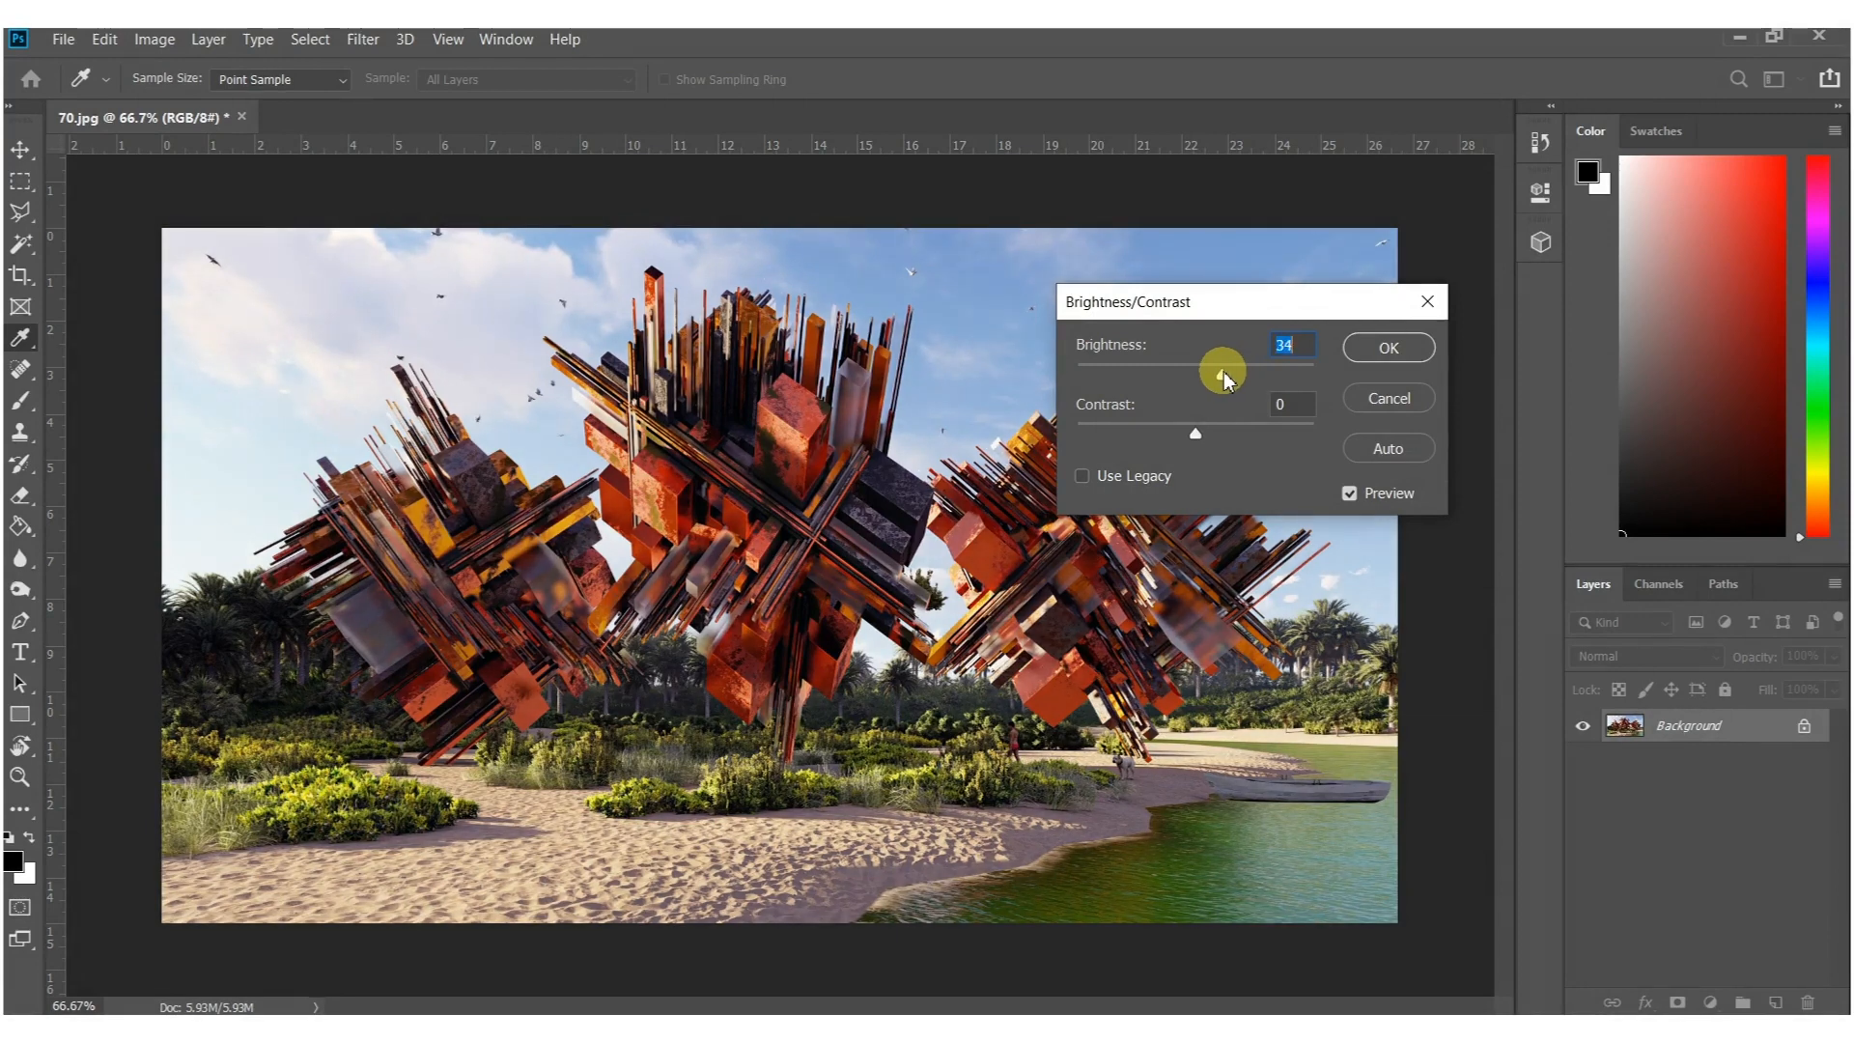
left_click(1388, 347)
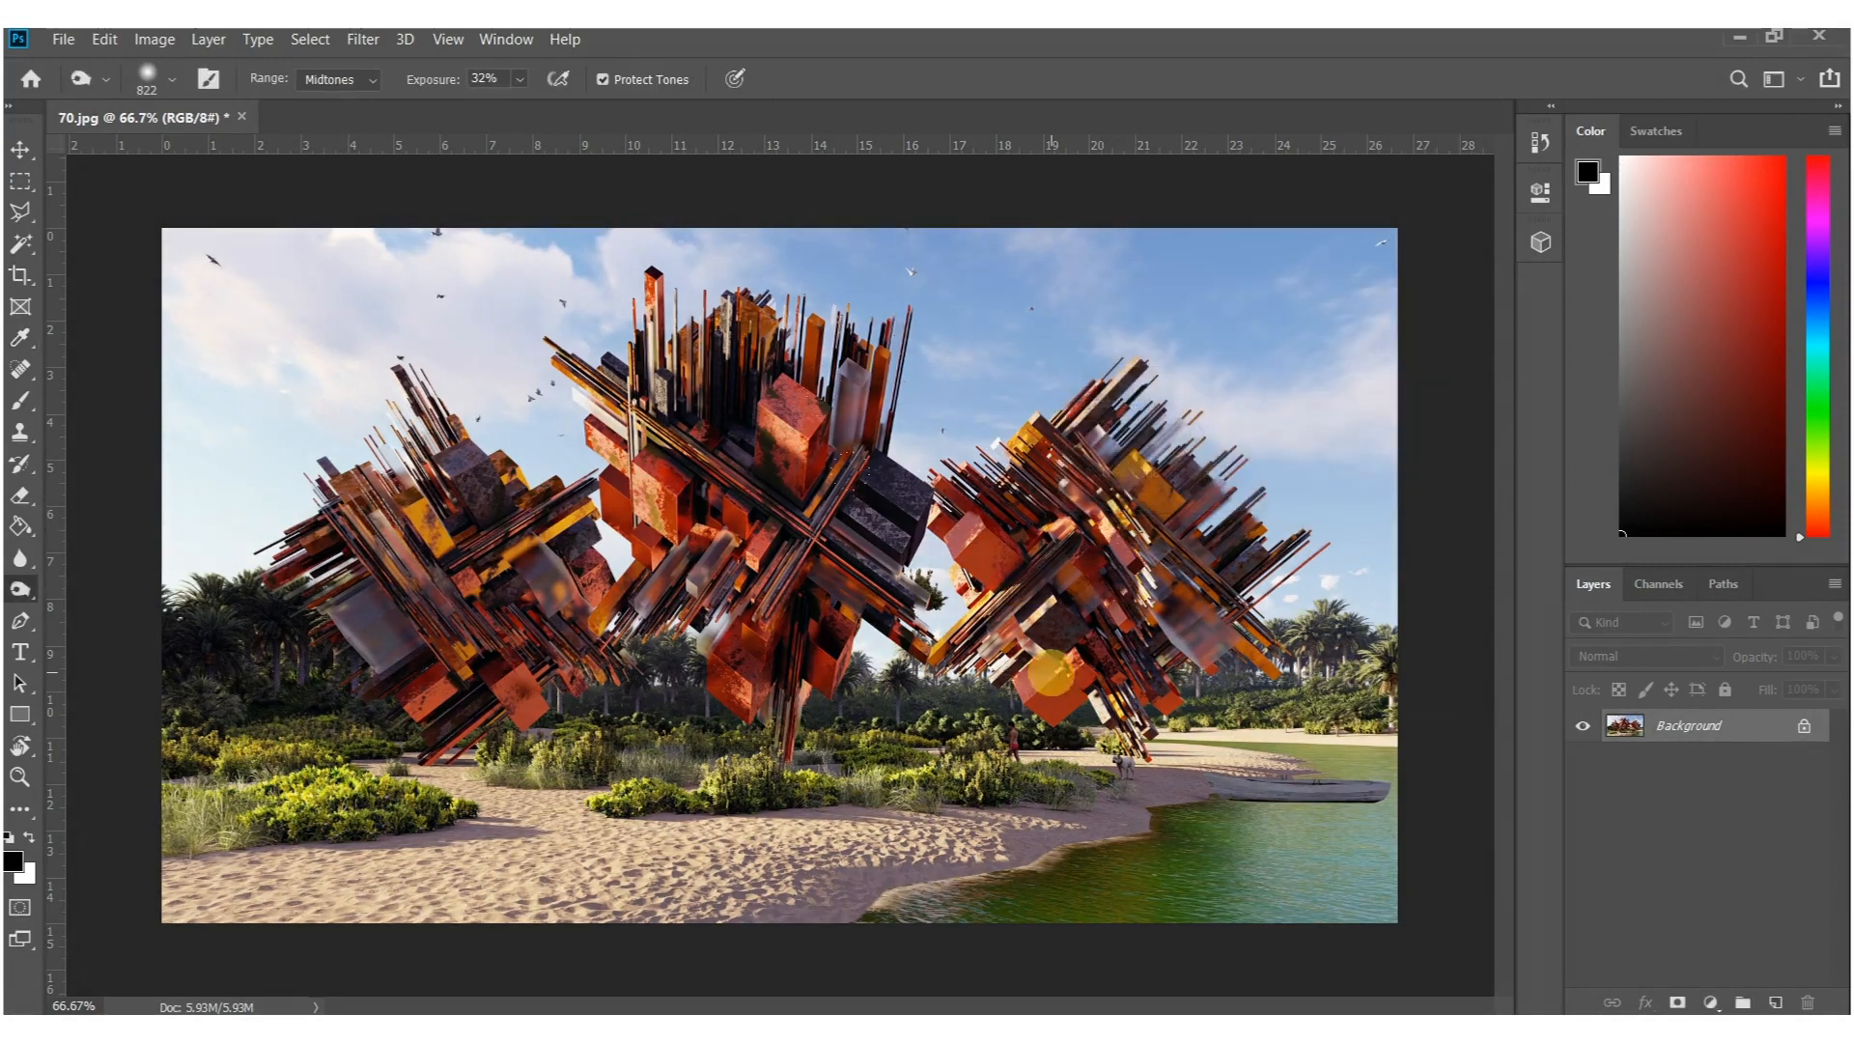
Lighten the midtones of the foreground sand and water with the Dodge tool, using a large soft 561 px brush at 32% exposure.
right_click_drag(845, 745, 745, 767, "alt")
left_click_drag(509, 843, 227, 819)
mouse_move(787, 848)
left_mouse_down()
mouse_move(1221, 856)
mouse_move(1329, 831)
mouse_move(1347, 790)
left_mouse_up()
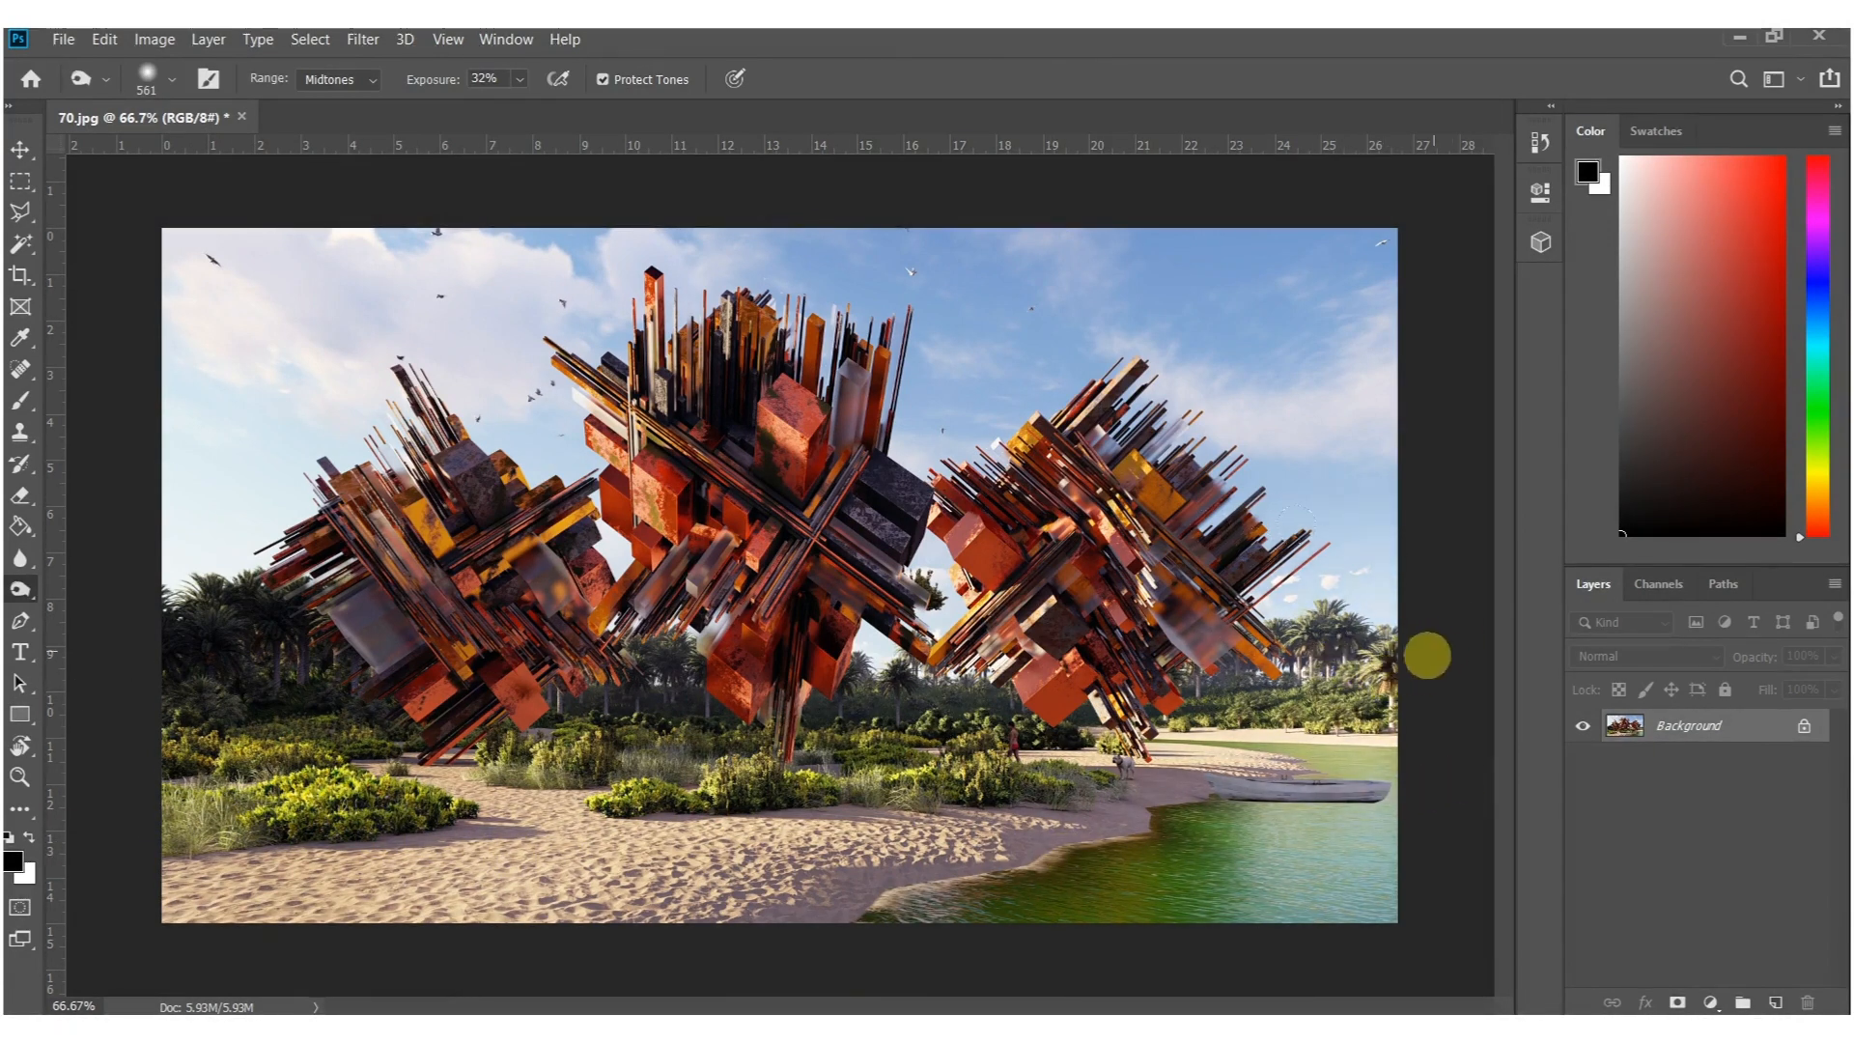
Dodge the palm trees, the three sculptures and the area around the boat using smaller soft brushes between 357 and 124 px.
right_click_drag(988, 710, 901, 704, "alt")
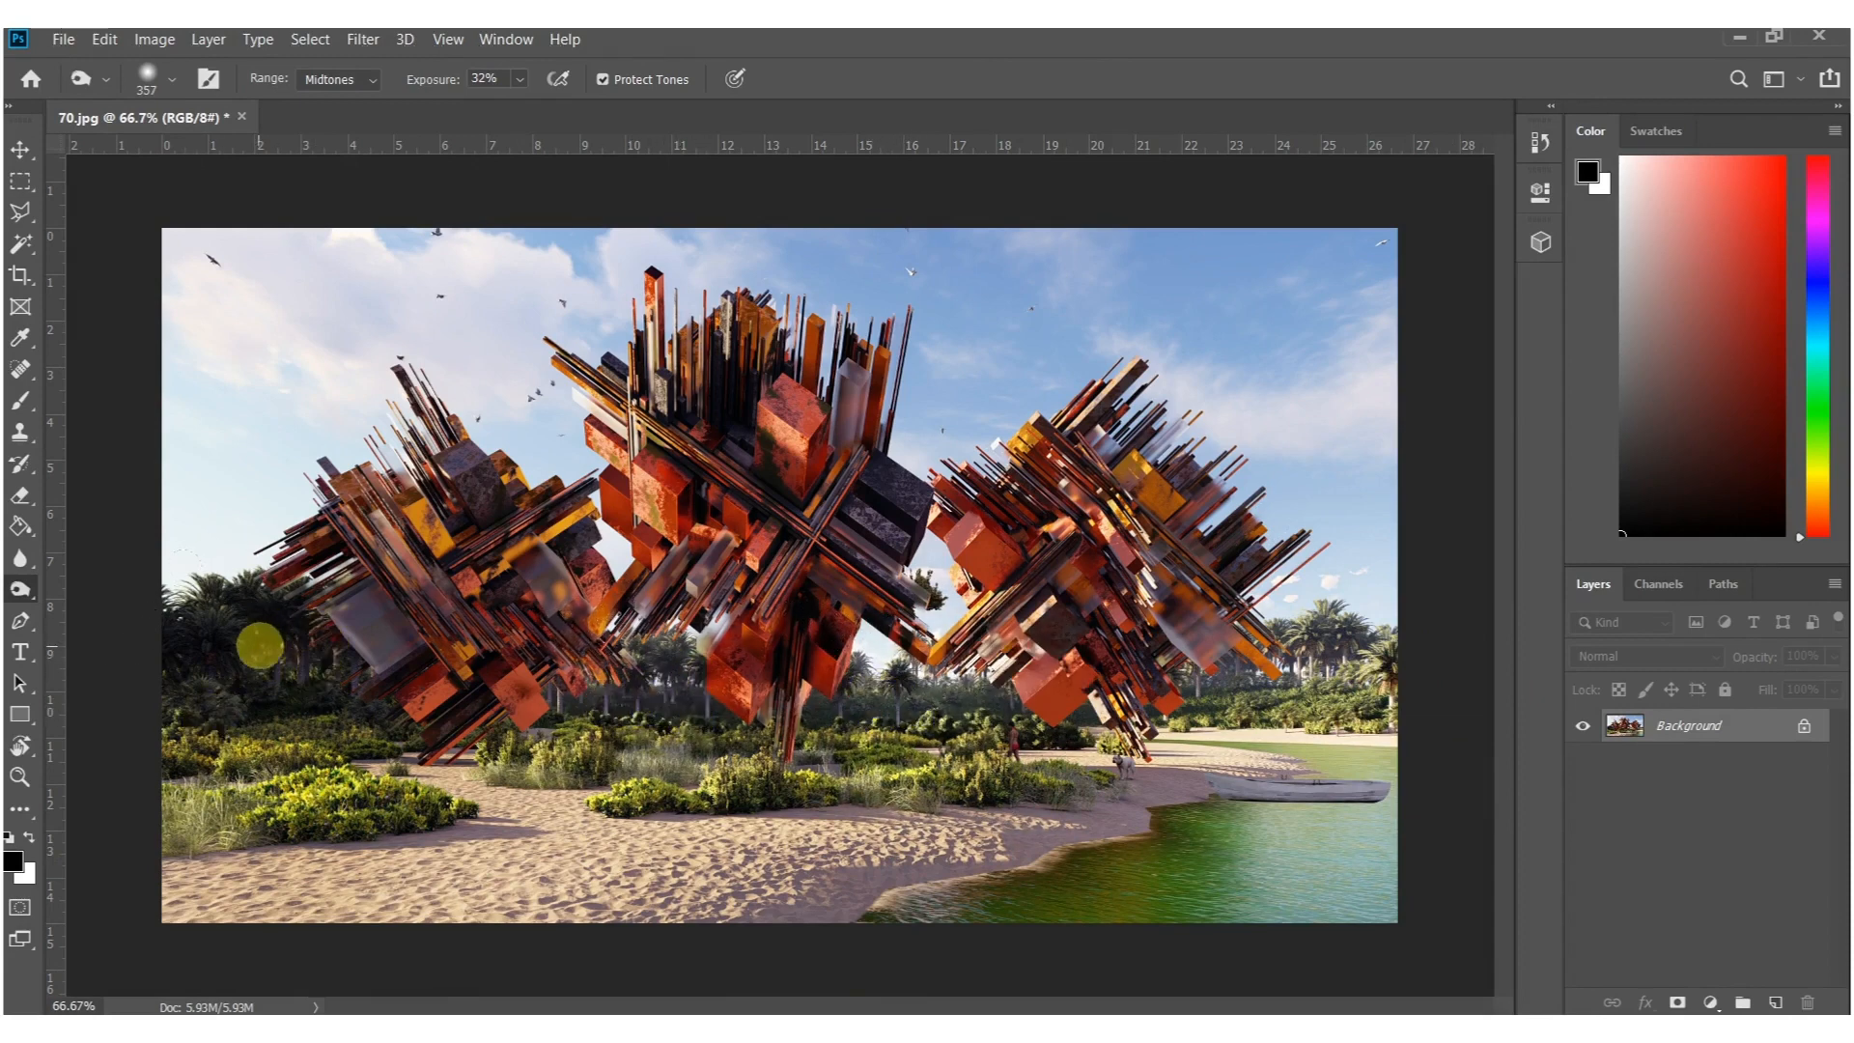
right_click_drag(281, 639, 255, 649, "alt")
mouse_move(254, 654)
left_mouse_down()
mouse_move(192, 664)
mouse_move(237, 638)
mouse_move(278, 651)
mouse_move(228, 696)
mouse_move(347, 656)
mouse_move(363, 627)
mouse_move(394, 651)
mouse_move(466, 603)
mouse_move(542, 594)
mouse_move(429, 576)
mouse_move(881, 474)
left_mouse_up()
mouse_move(726, 542)
left_mouse_down()
mouse_move(671, 584)
mouse_move(729, 550)
mouse_move(681, 500)
mouse_move(834, 524)
mouse_move(886, 574)
mouse_move(838, 396)
mouse_move(836, 461)
mouse_move(705, 376)
mouse_move(734, 353)
mouse_move(1153, 537)
mouse_move(1122, 524)
mouse_move(1189, 625)
mouse_move(1122, 478)
mouse_move(1139, 638)
mouse_move(1052, 633)
left_mouse_up()
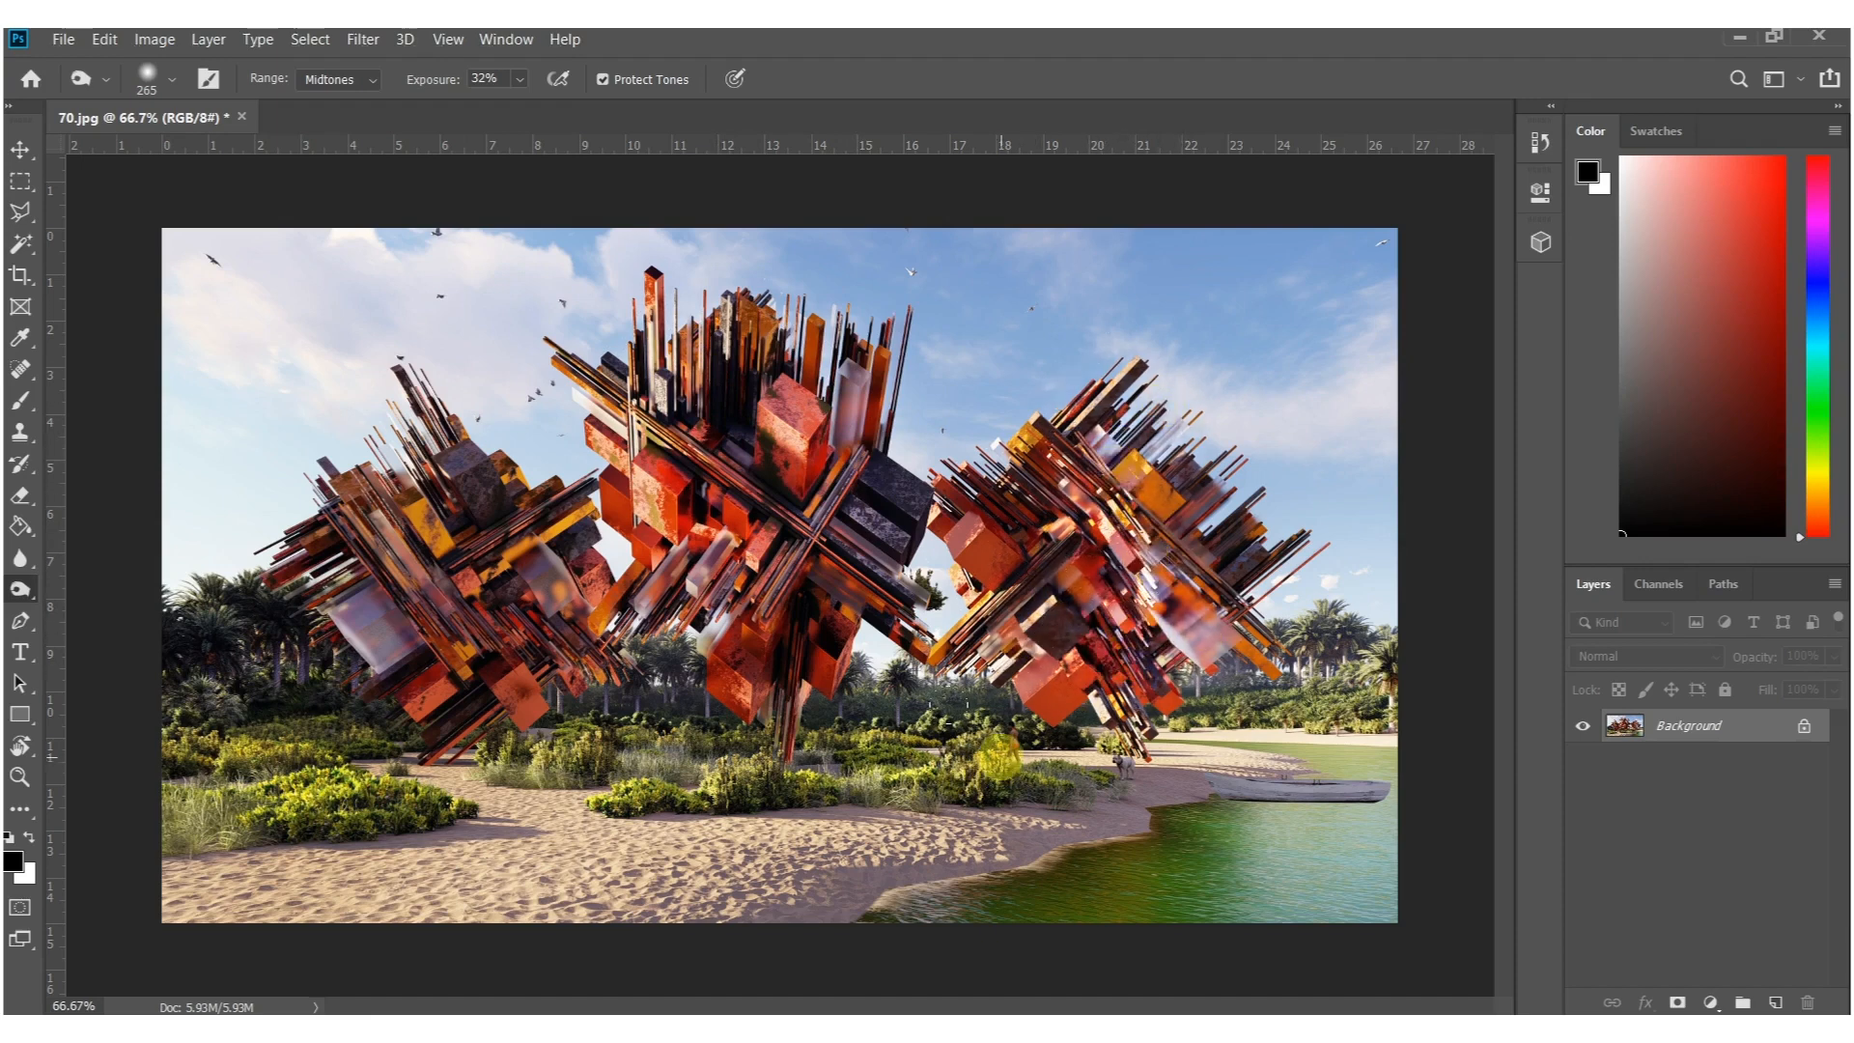
right_click_drag(1074, 763, 1028, 763, "alt")
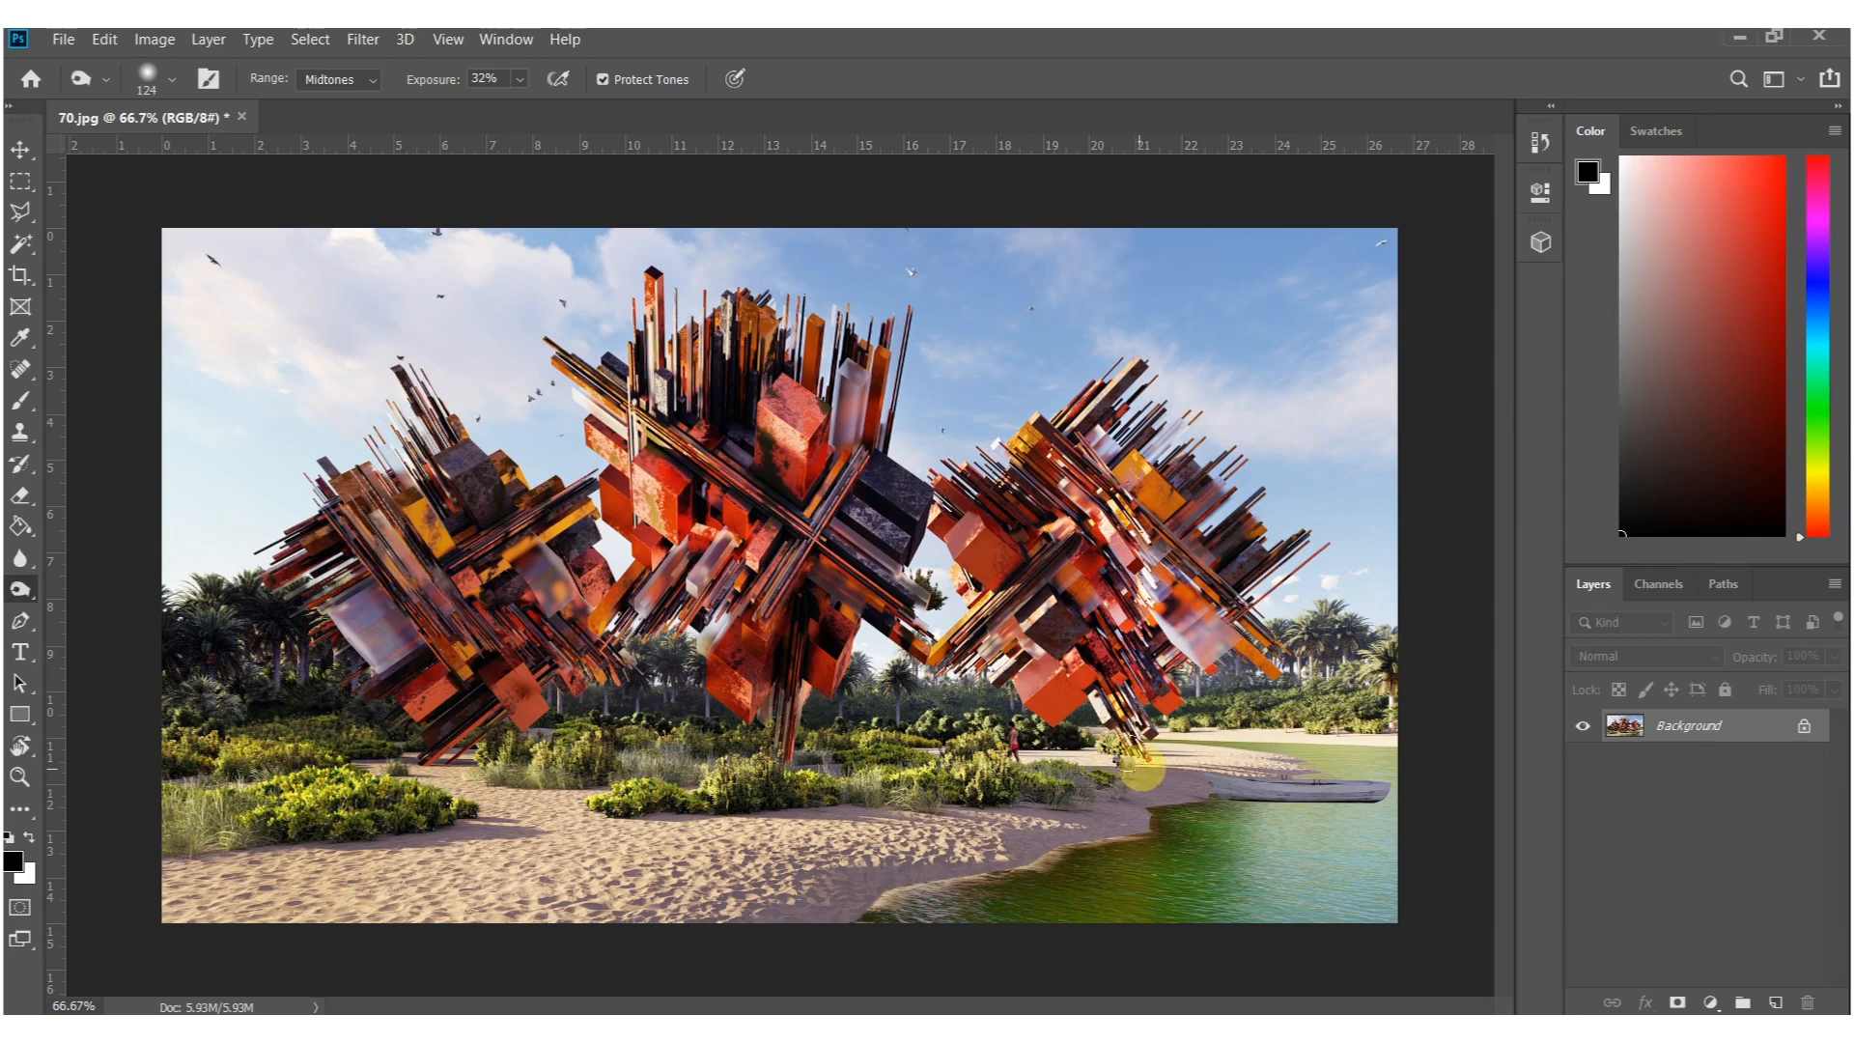
right_click_drag(1152, 769, 1507, 767, "alt")
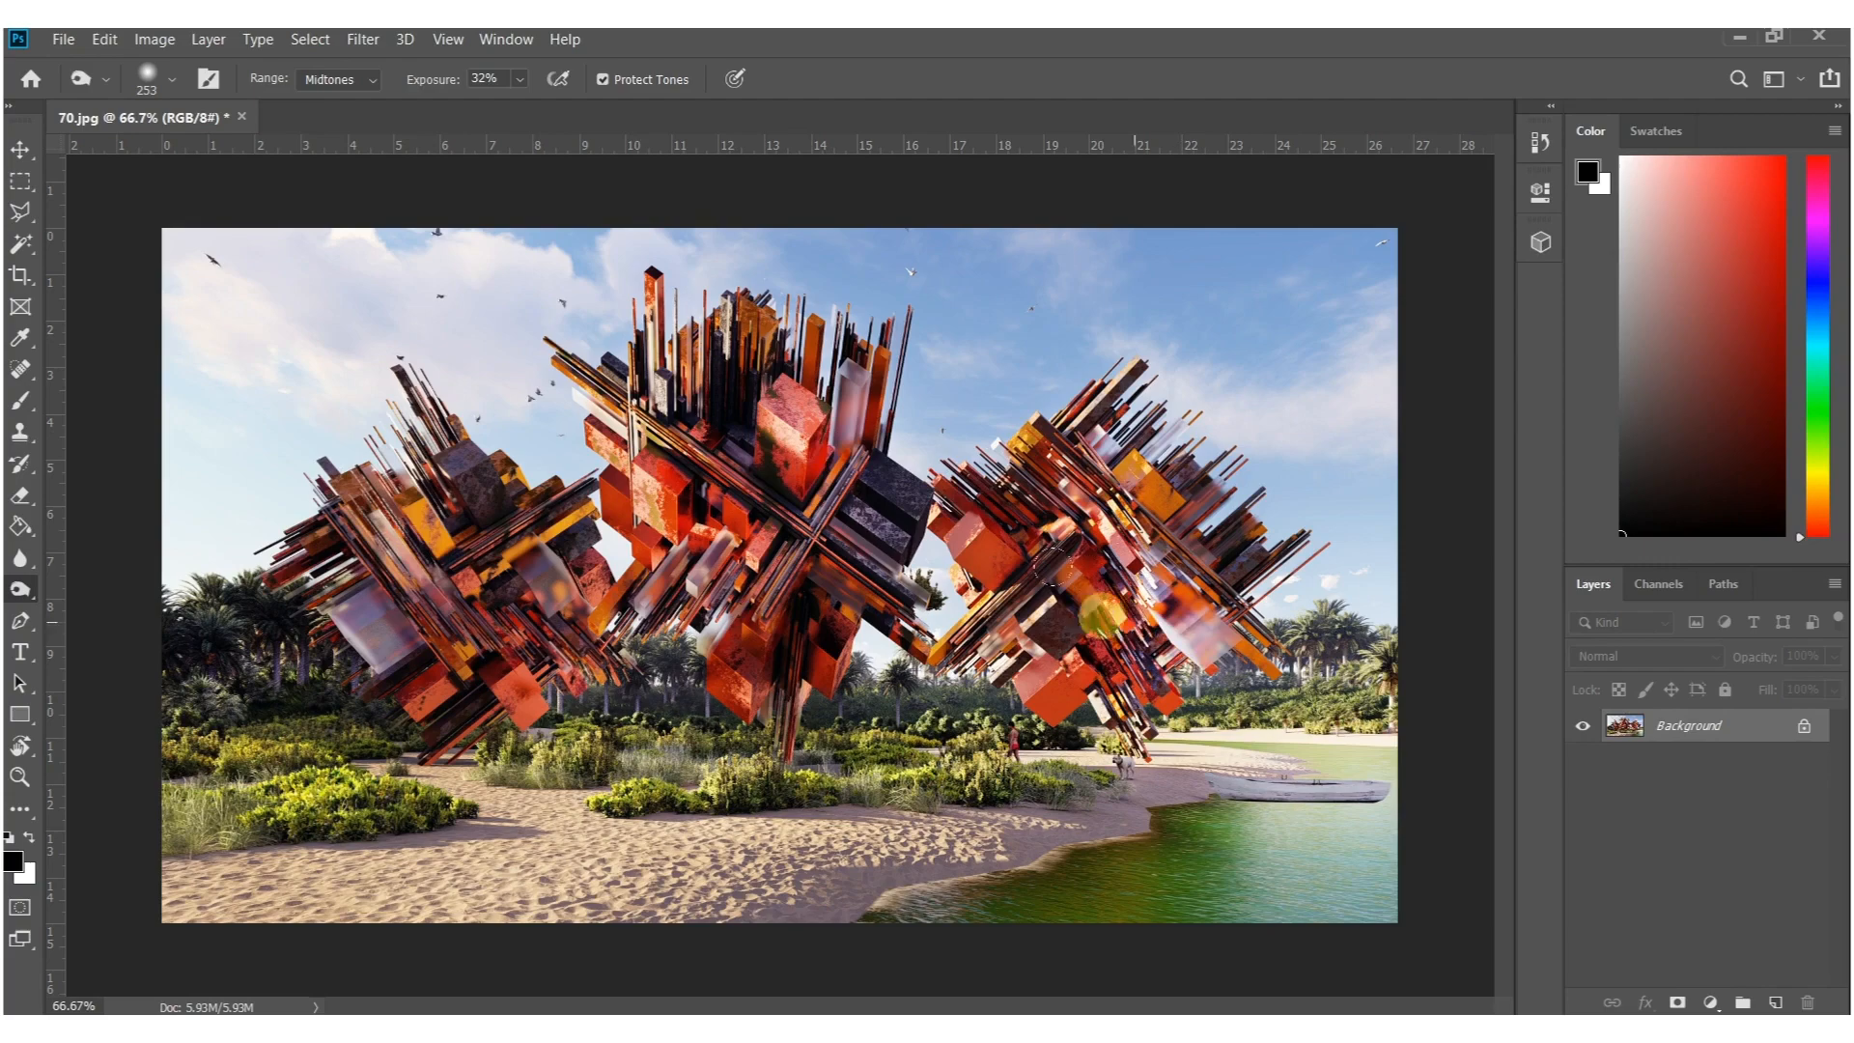
Flatten the Dodge brush tip into a thin ellipse and retouch the water along the boat's underside at 118 px, undoing the last stroke.
scroll(1358, 799, "up", 5, "alt")
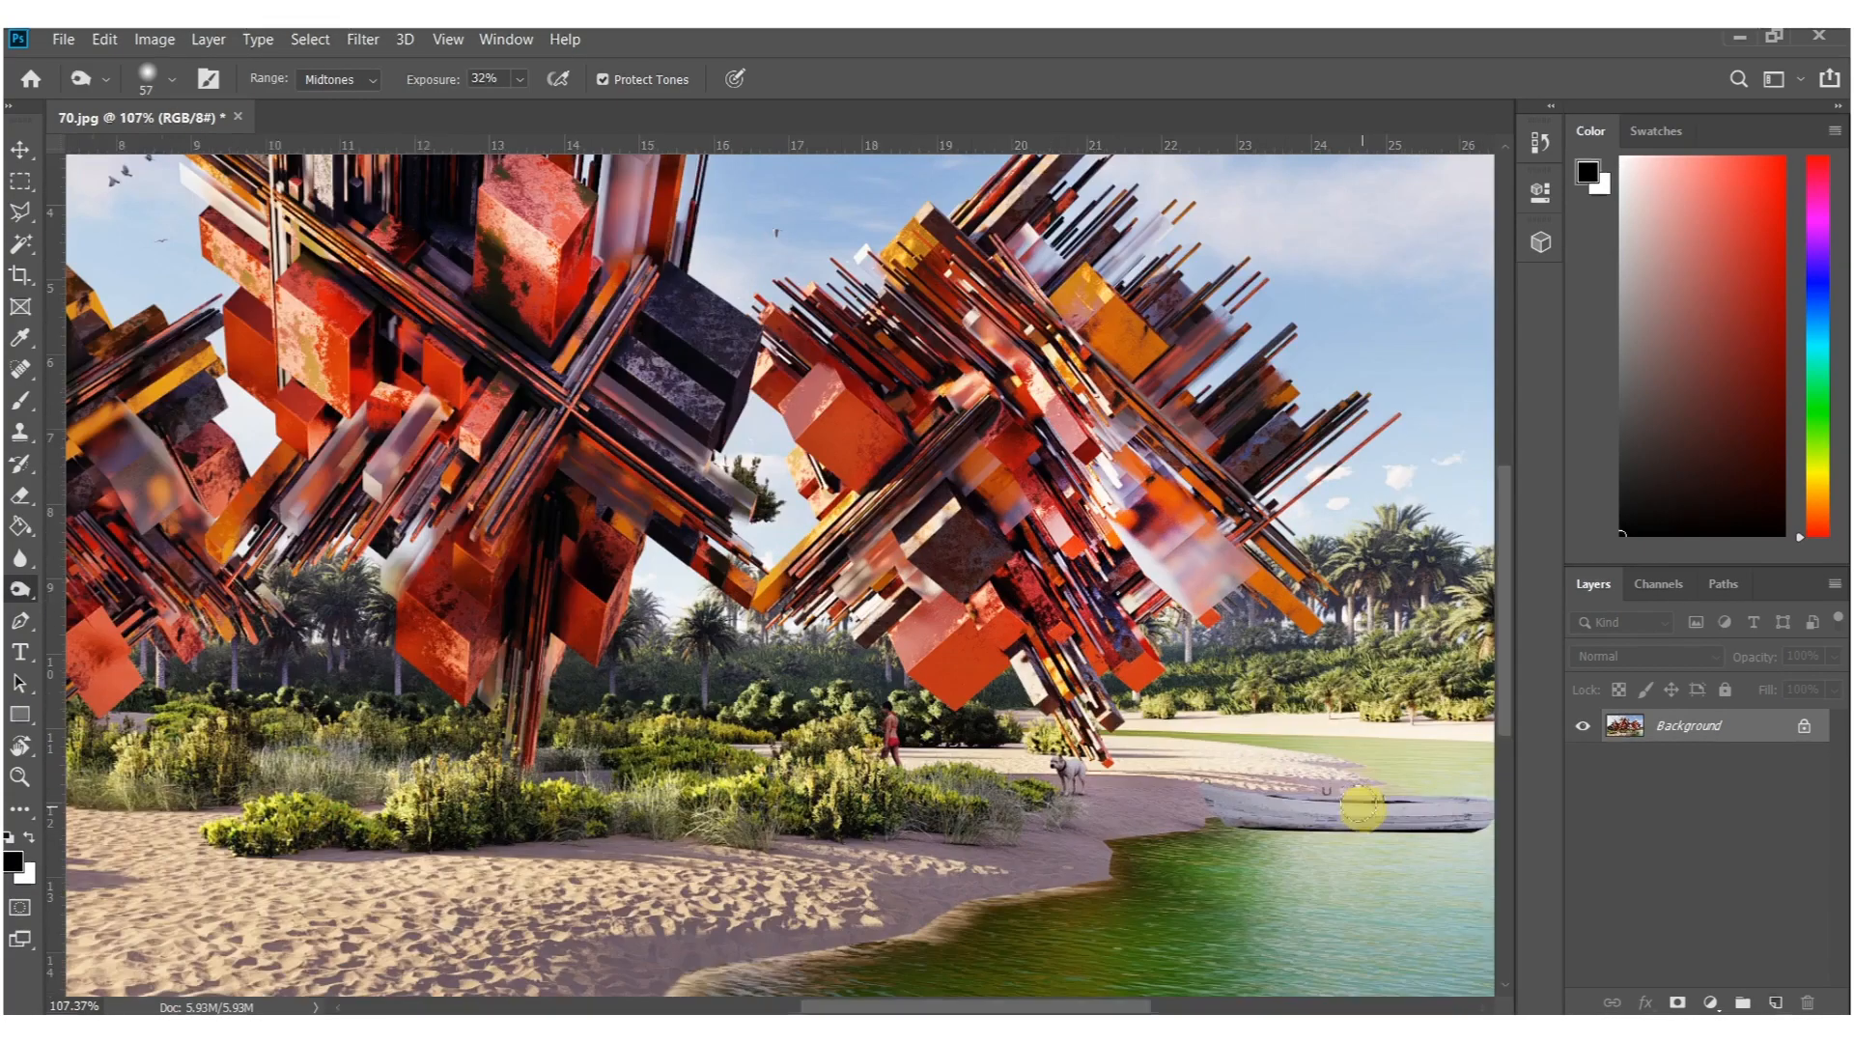
left_click_drag(1371, 842, 973, 840)
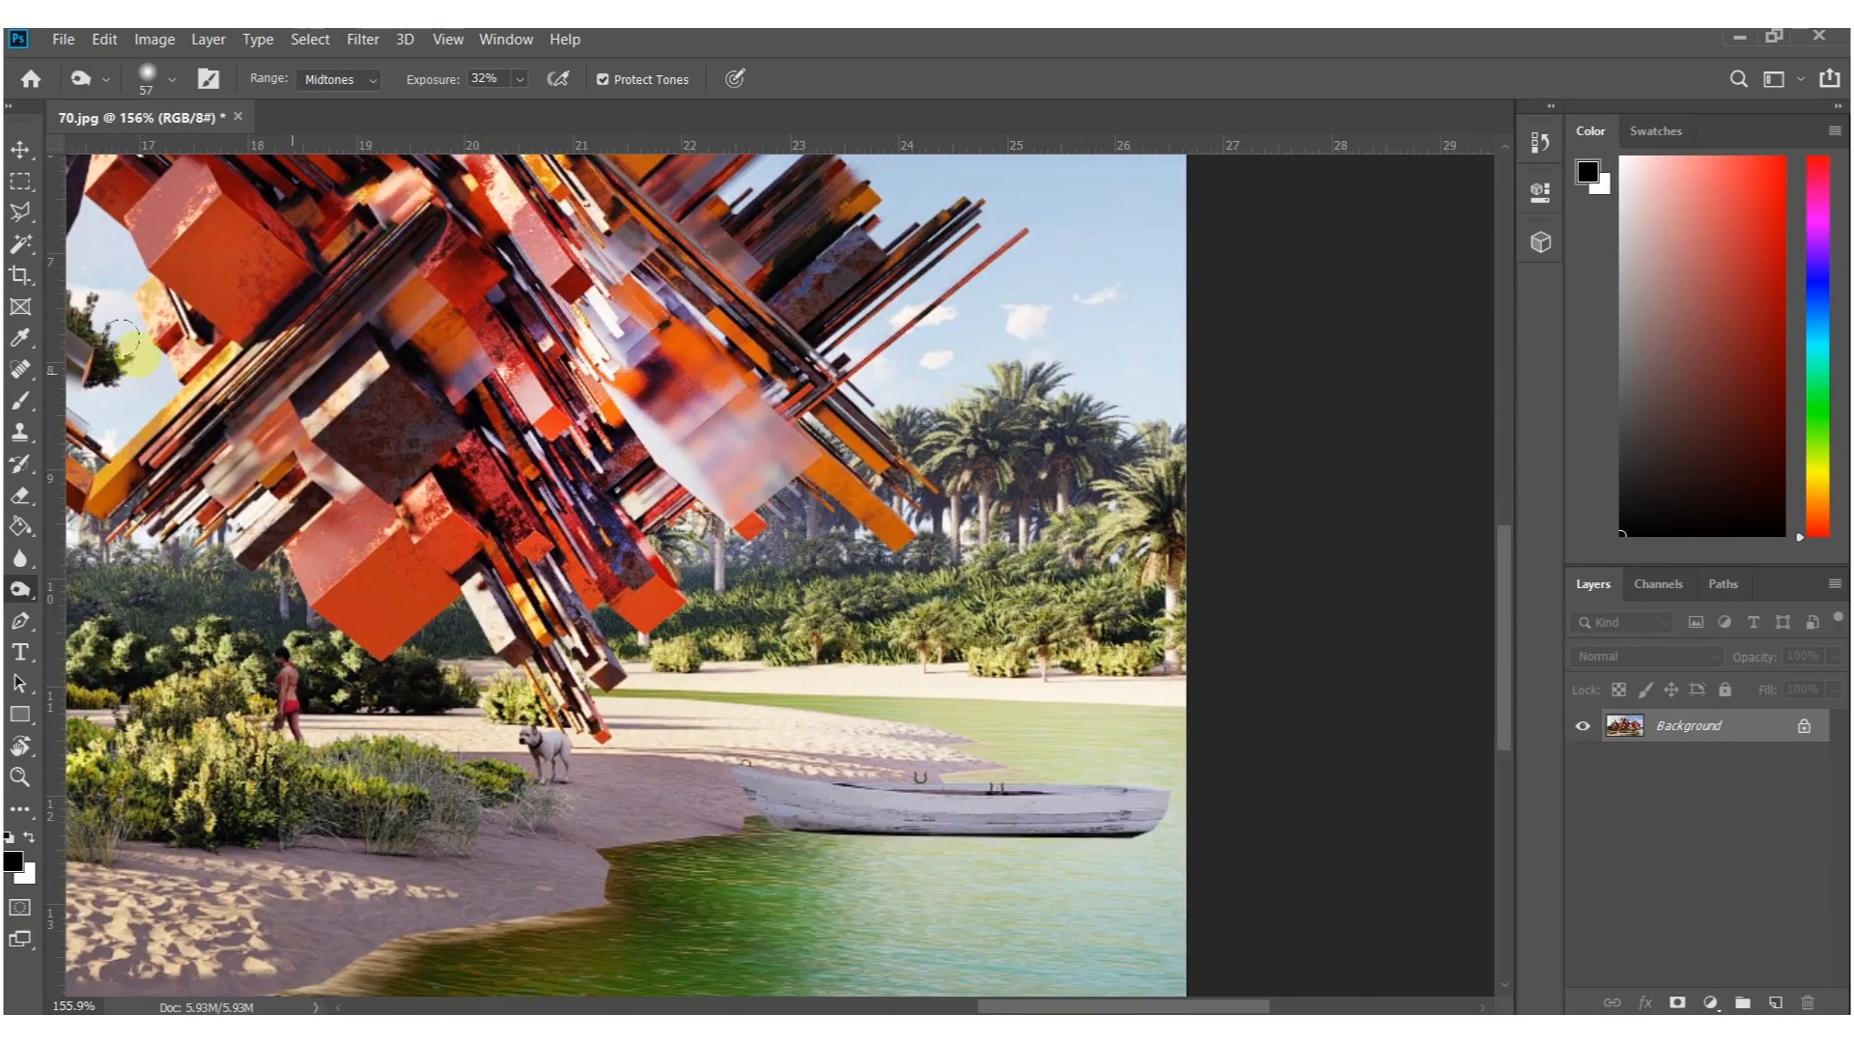
left_click(147, 76)
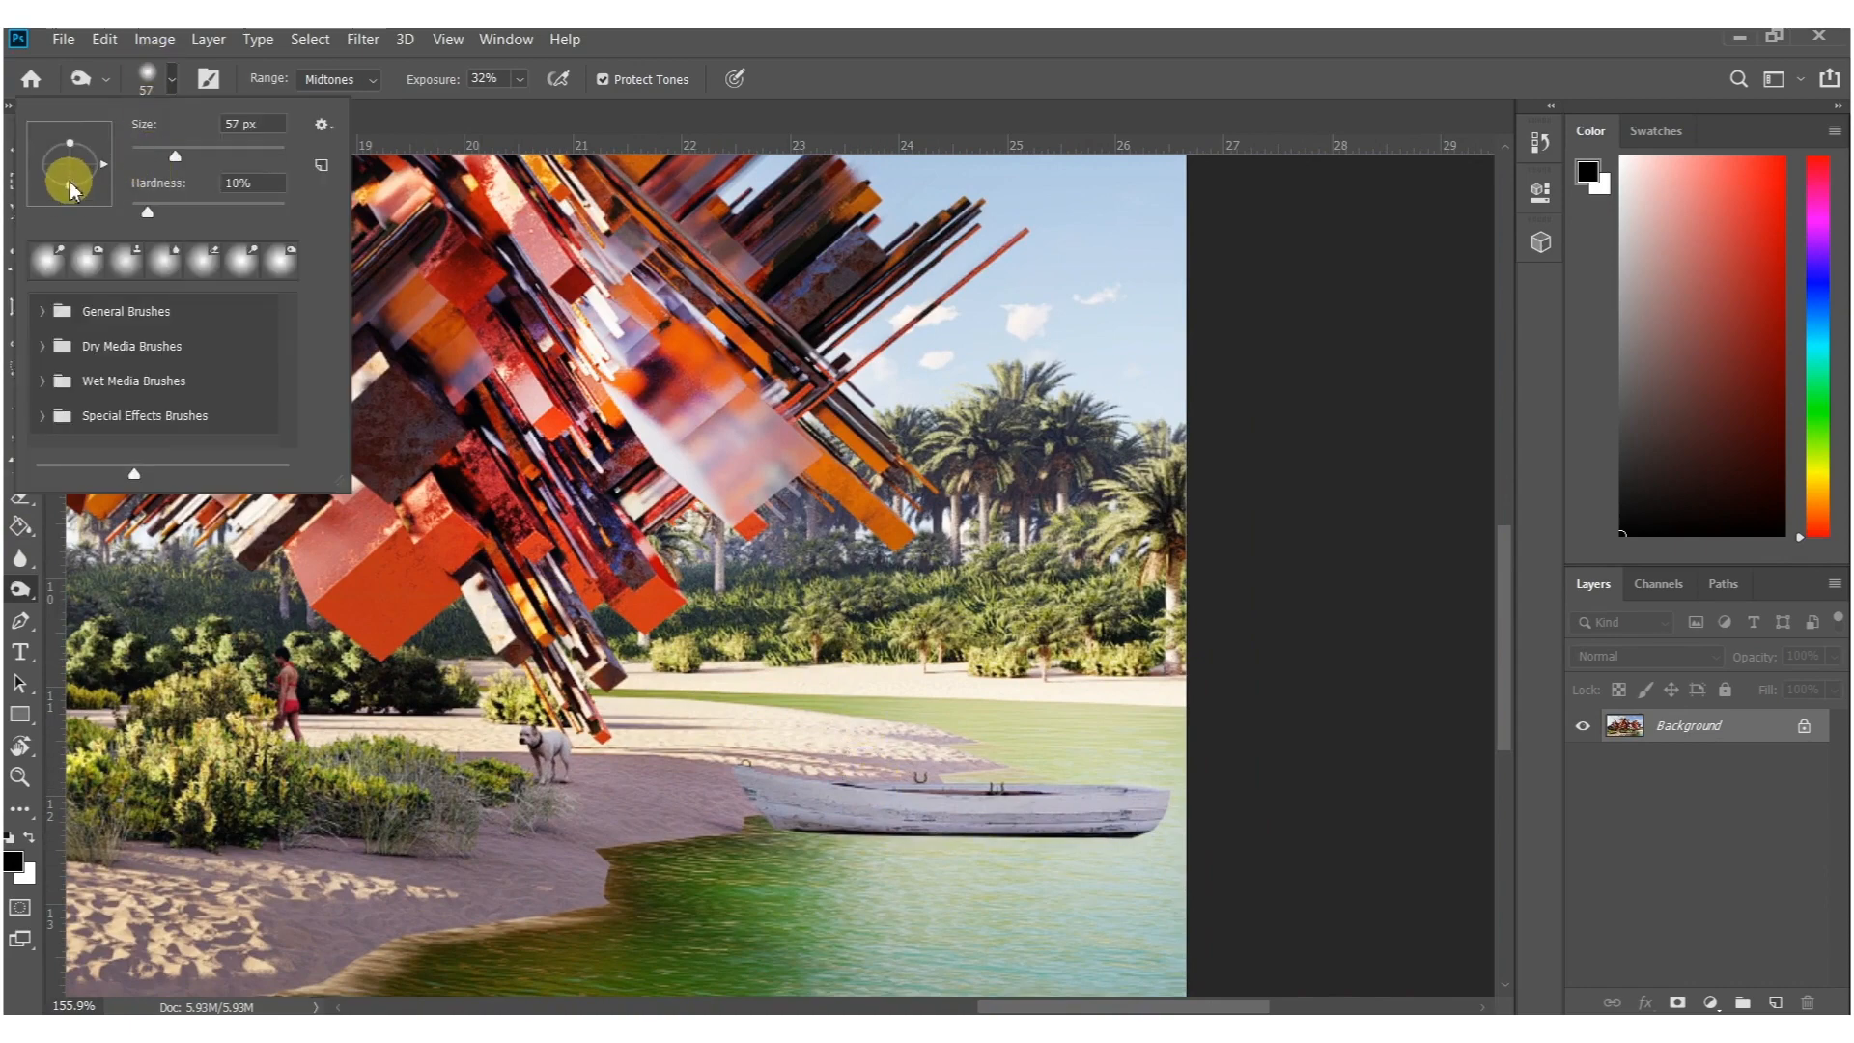
left_click_drag(70, 178, 349, 422)
scroll(874, 862, "up", 6, "alt")
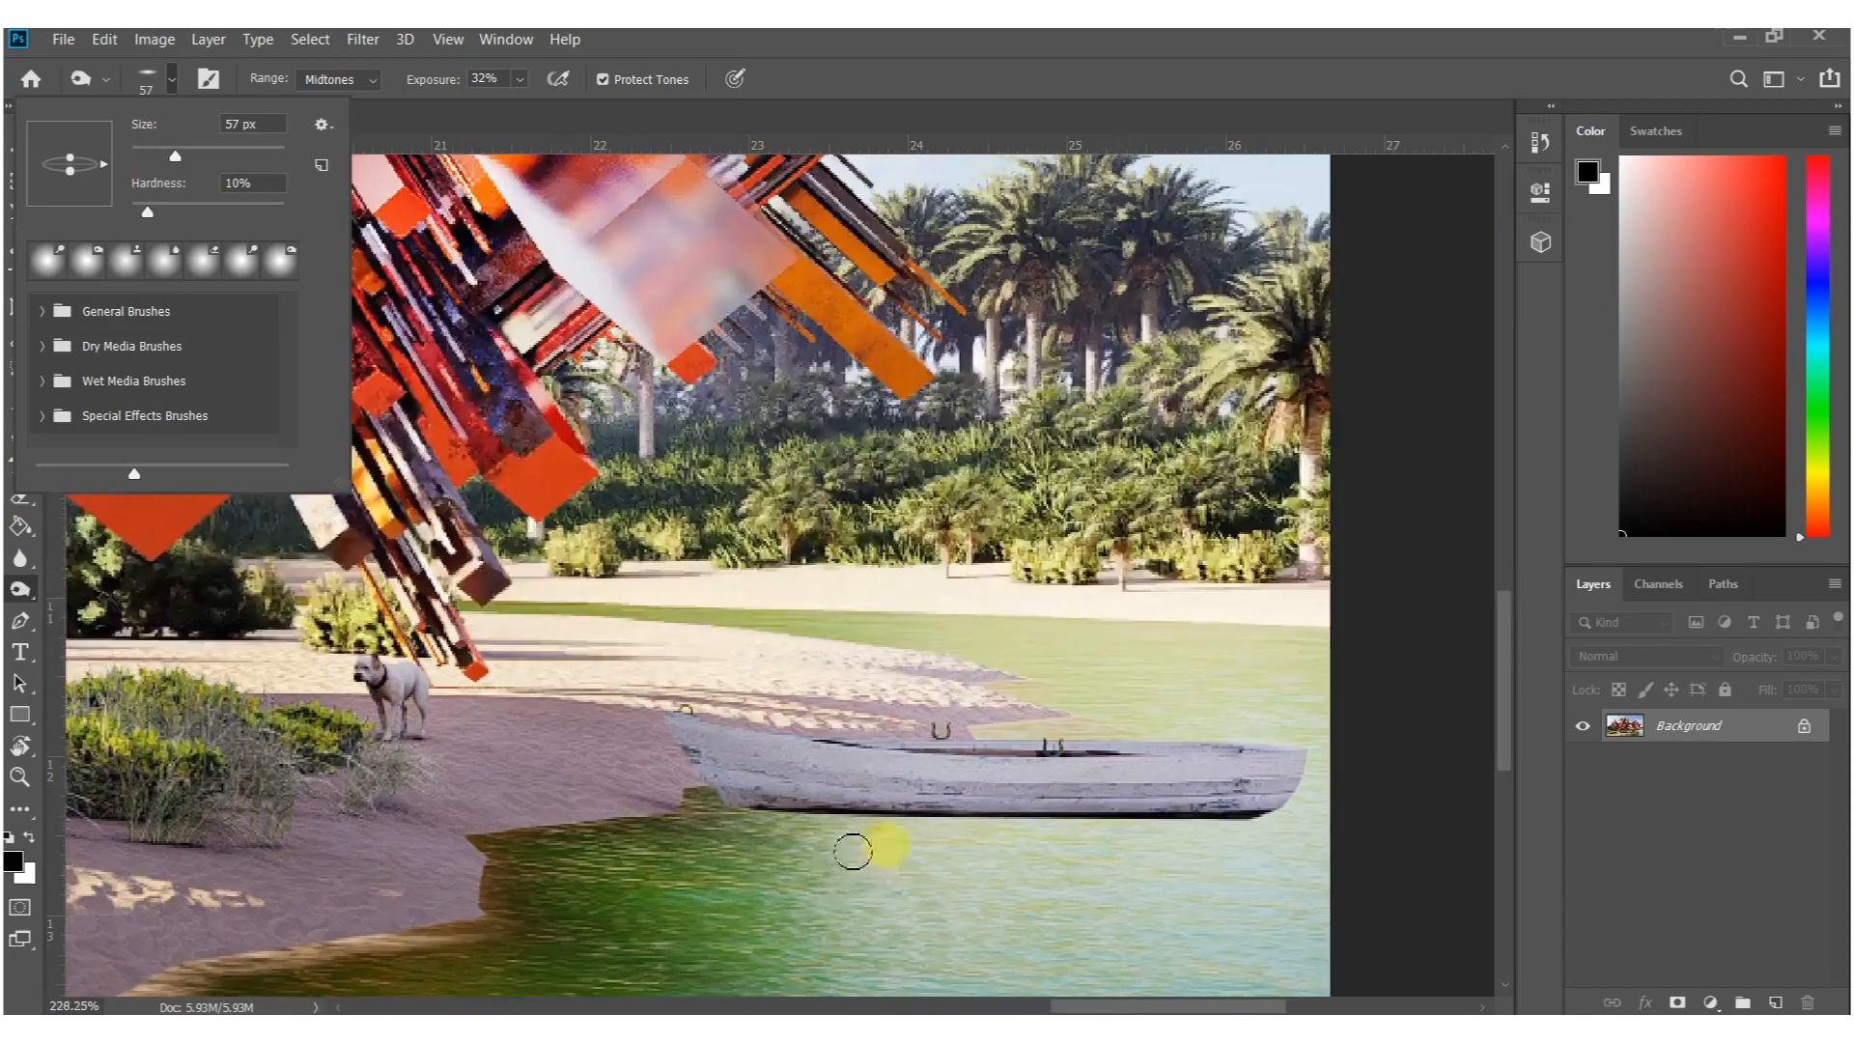
right_click_drag(702, 816, 803, 813, "alt")
left_click_drag(778, 813, 798, 816)
mouse_move(911, 829)
left_mouse_down()
mouse_move(1262, 811)
mouse_move(984, 830)
mouse_move(741, 807)
mouse_move(1330, 821)
mouse_move(724, 815)
mouse_move(1023, 844)
mouse_move(971, 880)
left_mouse_up()
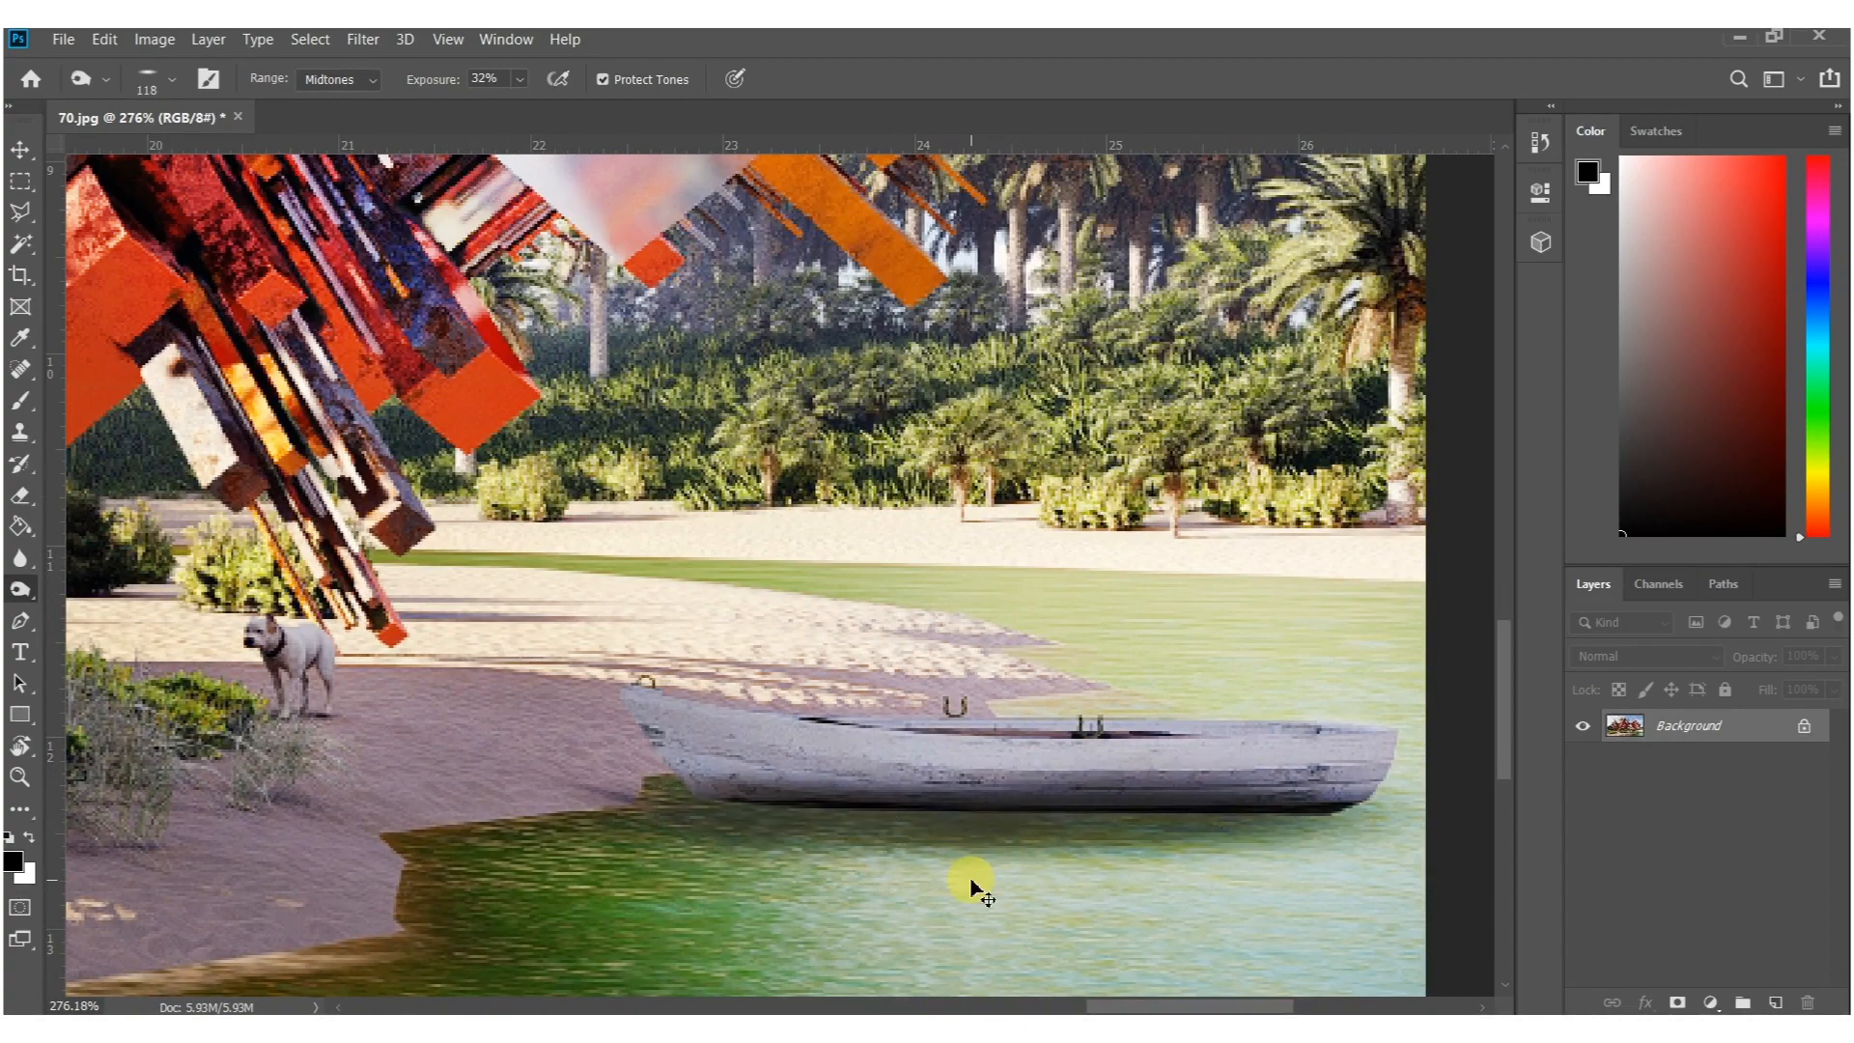
key("ctrl+z")
Create a new layer above the Background and restore the Brush tool's flattened tip to a full circle.
scroll(1095, 765, "down", 6, "alt")
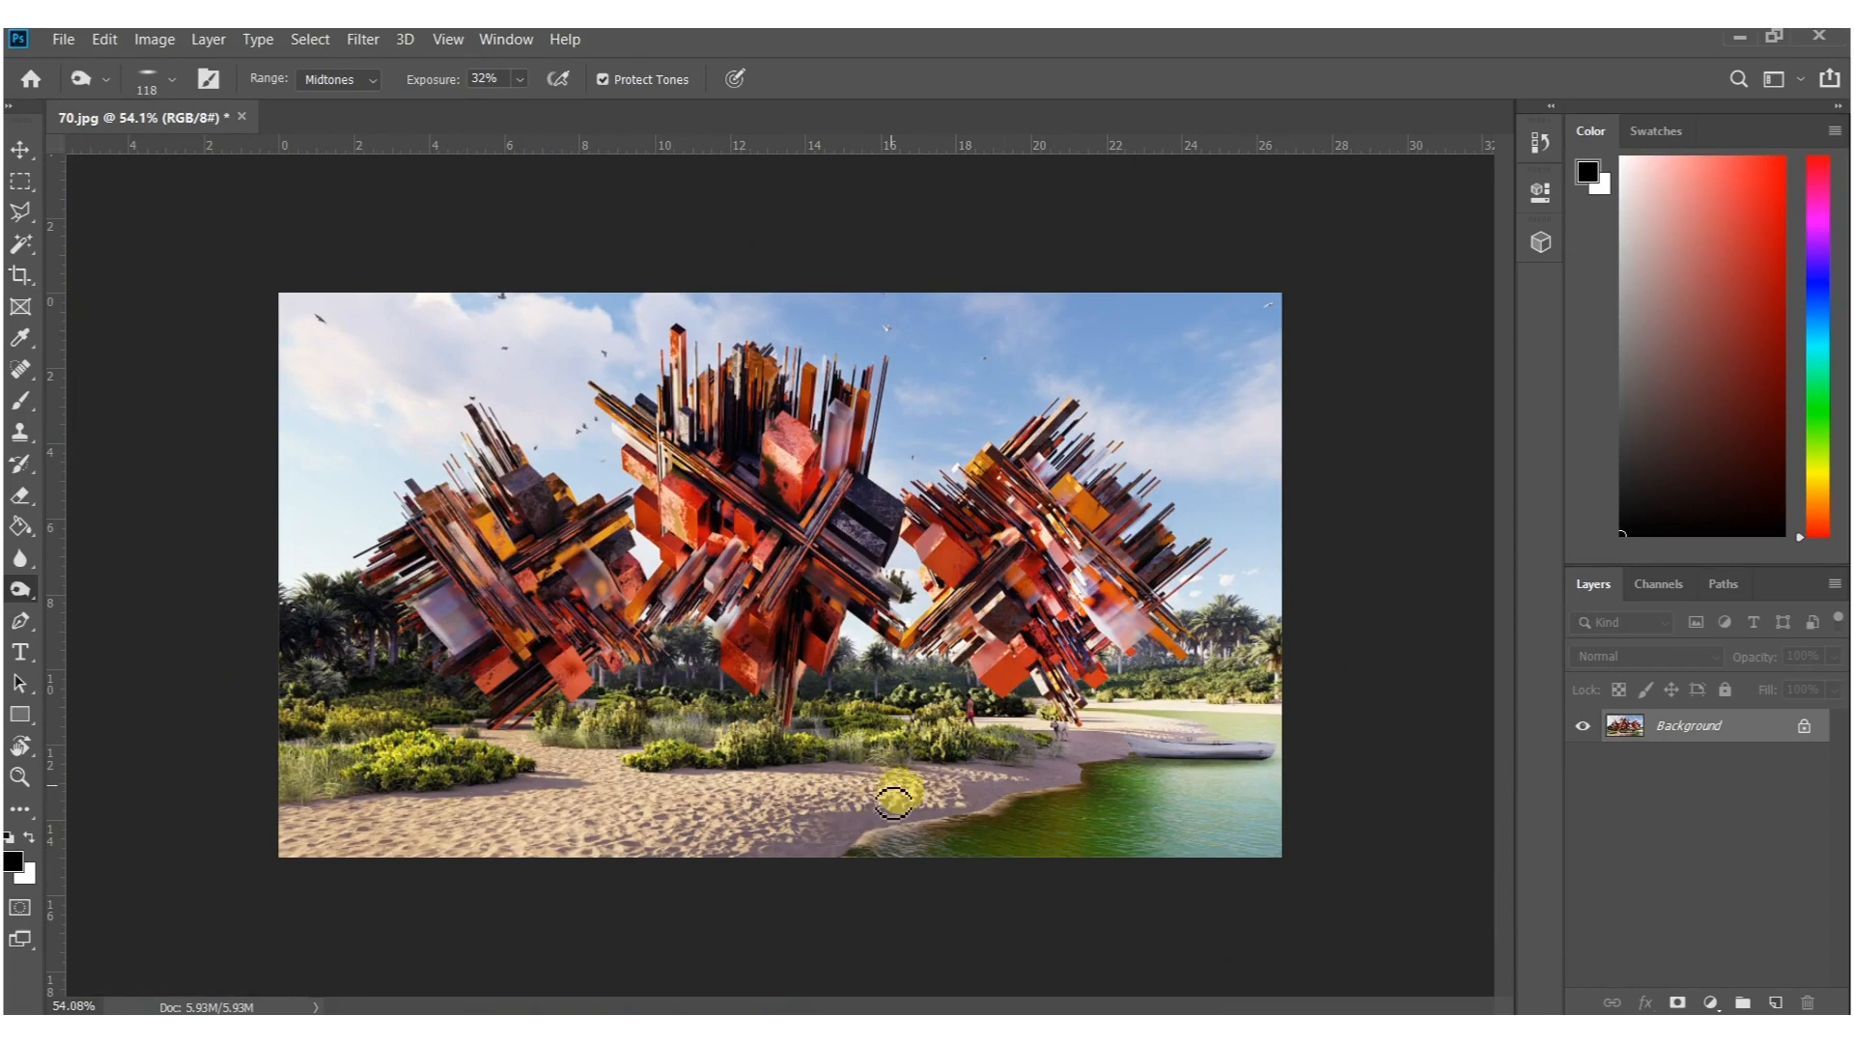
key("ctrl+shift+n")
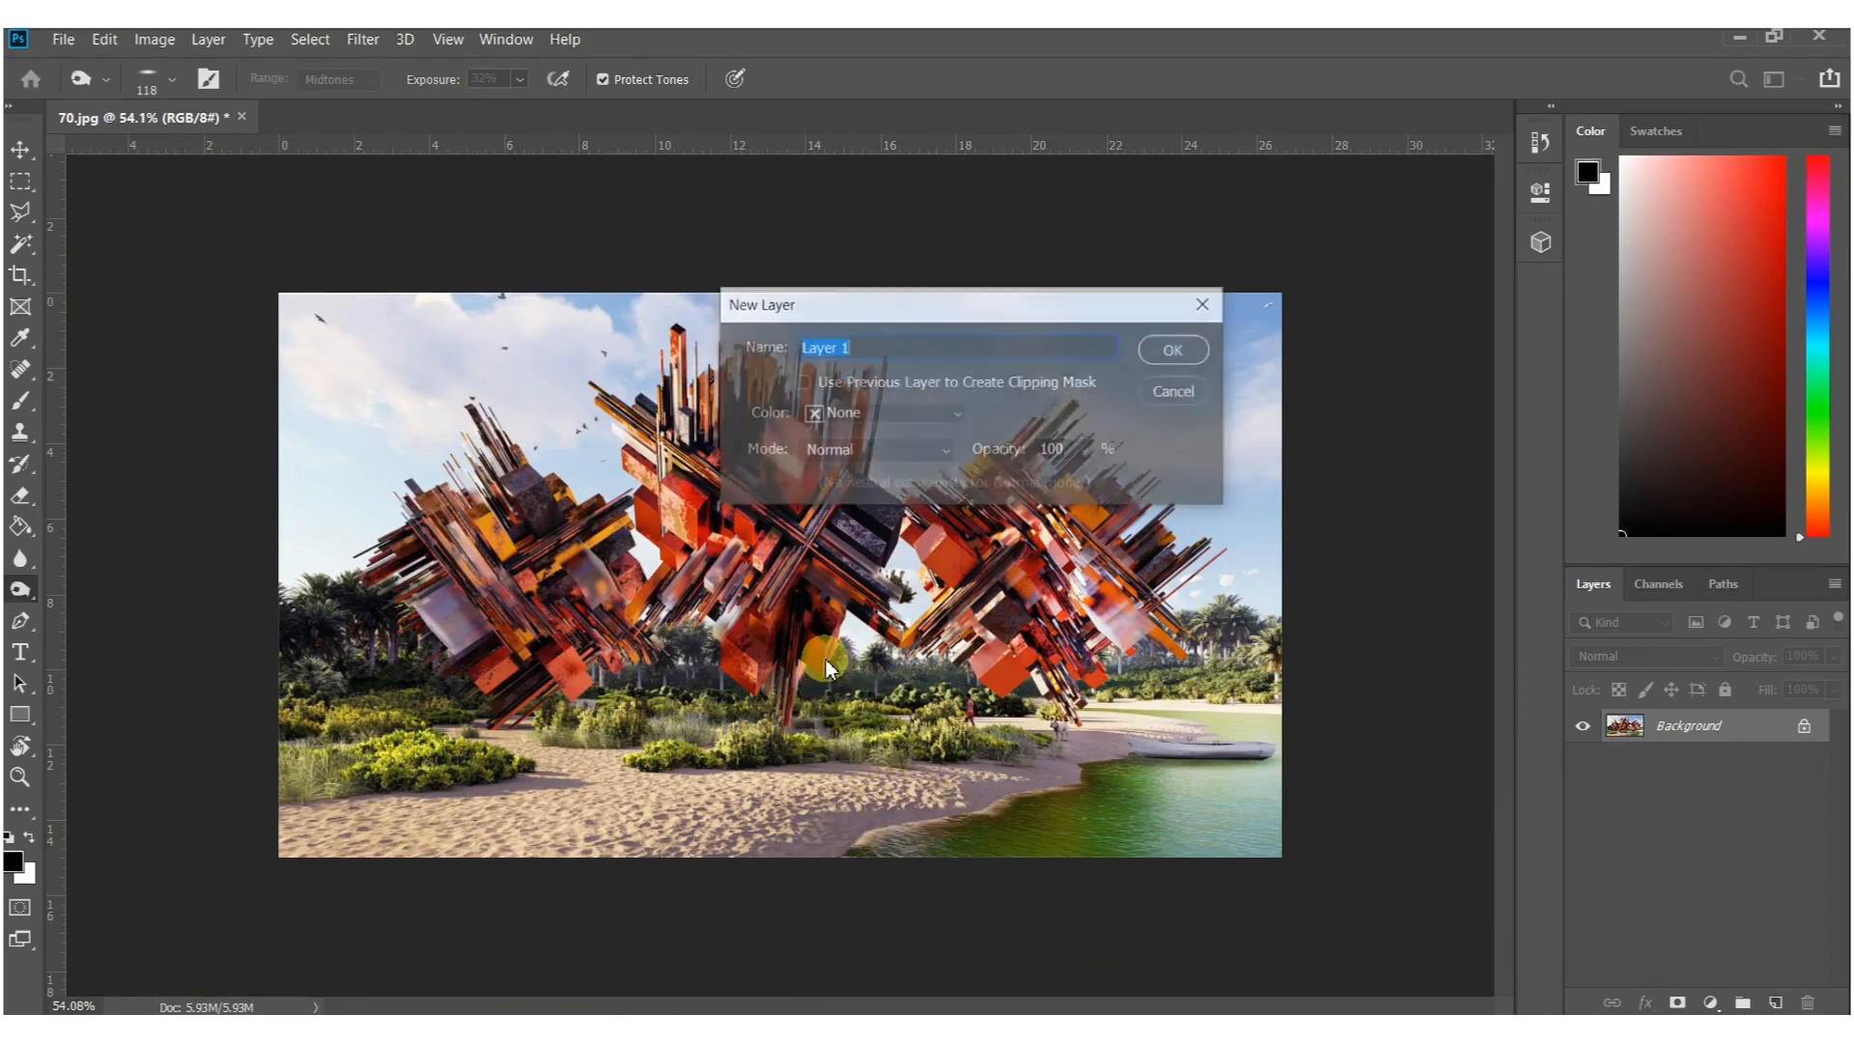
key("Return")
key("b")
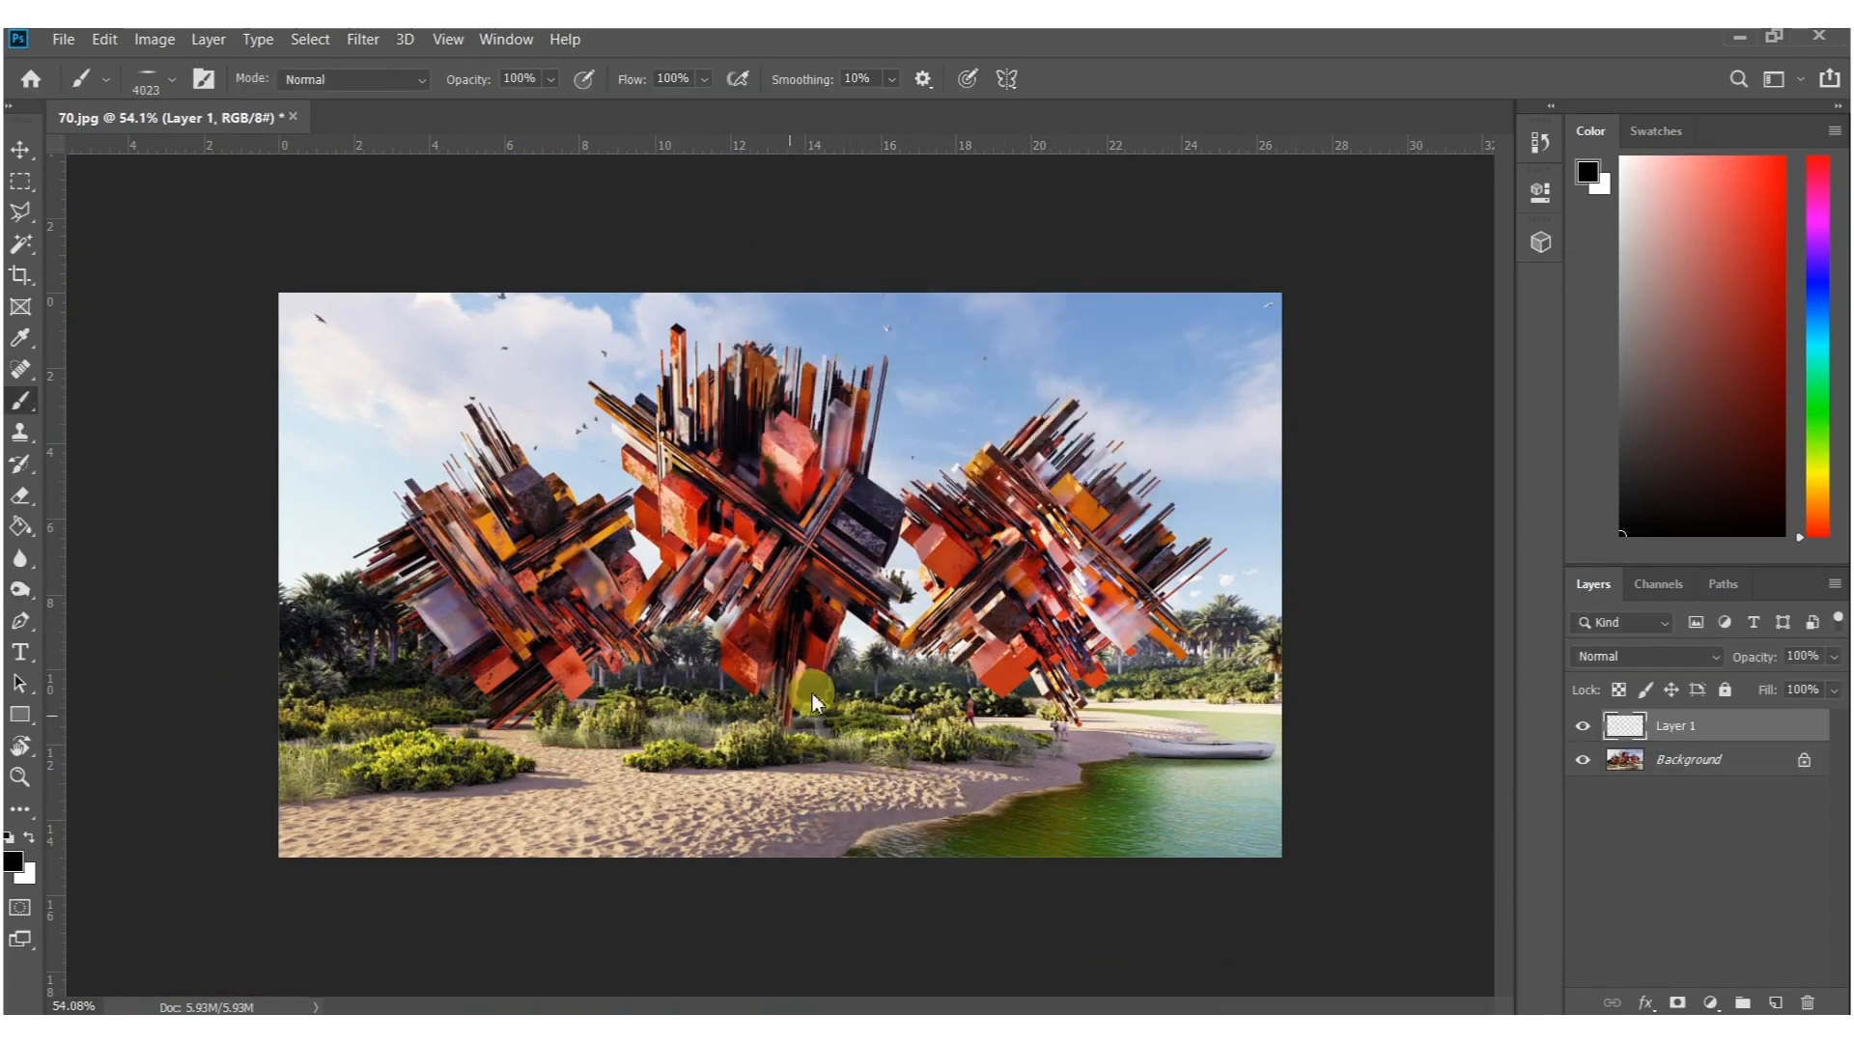
right_click_drag(680, 618, 695, 626, "alt")
key("ctrl+z")
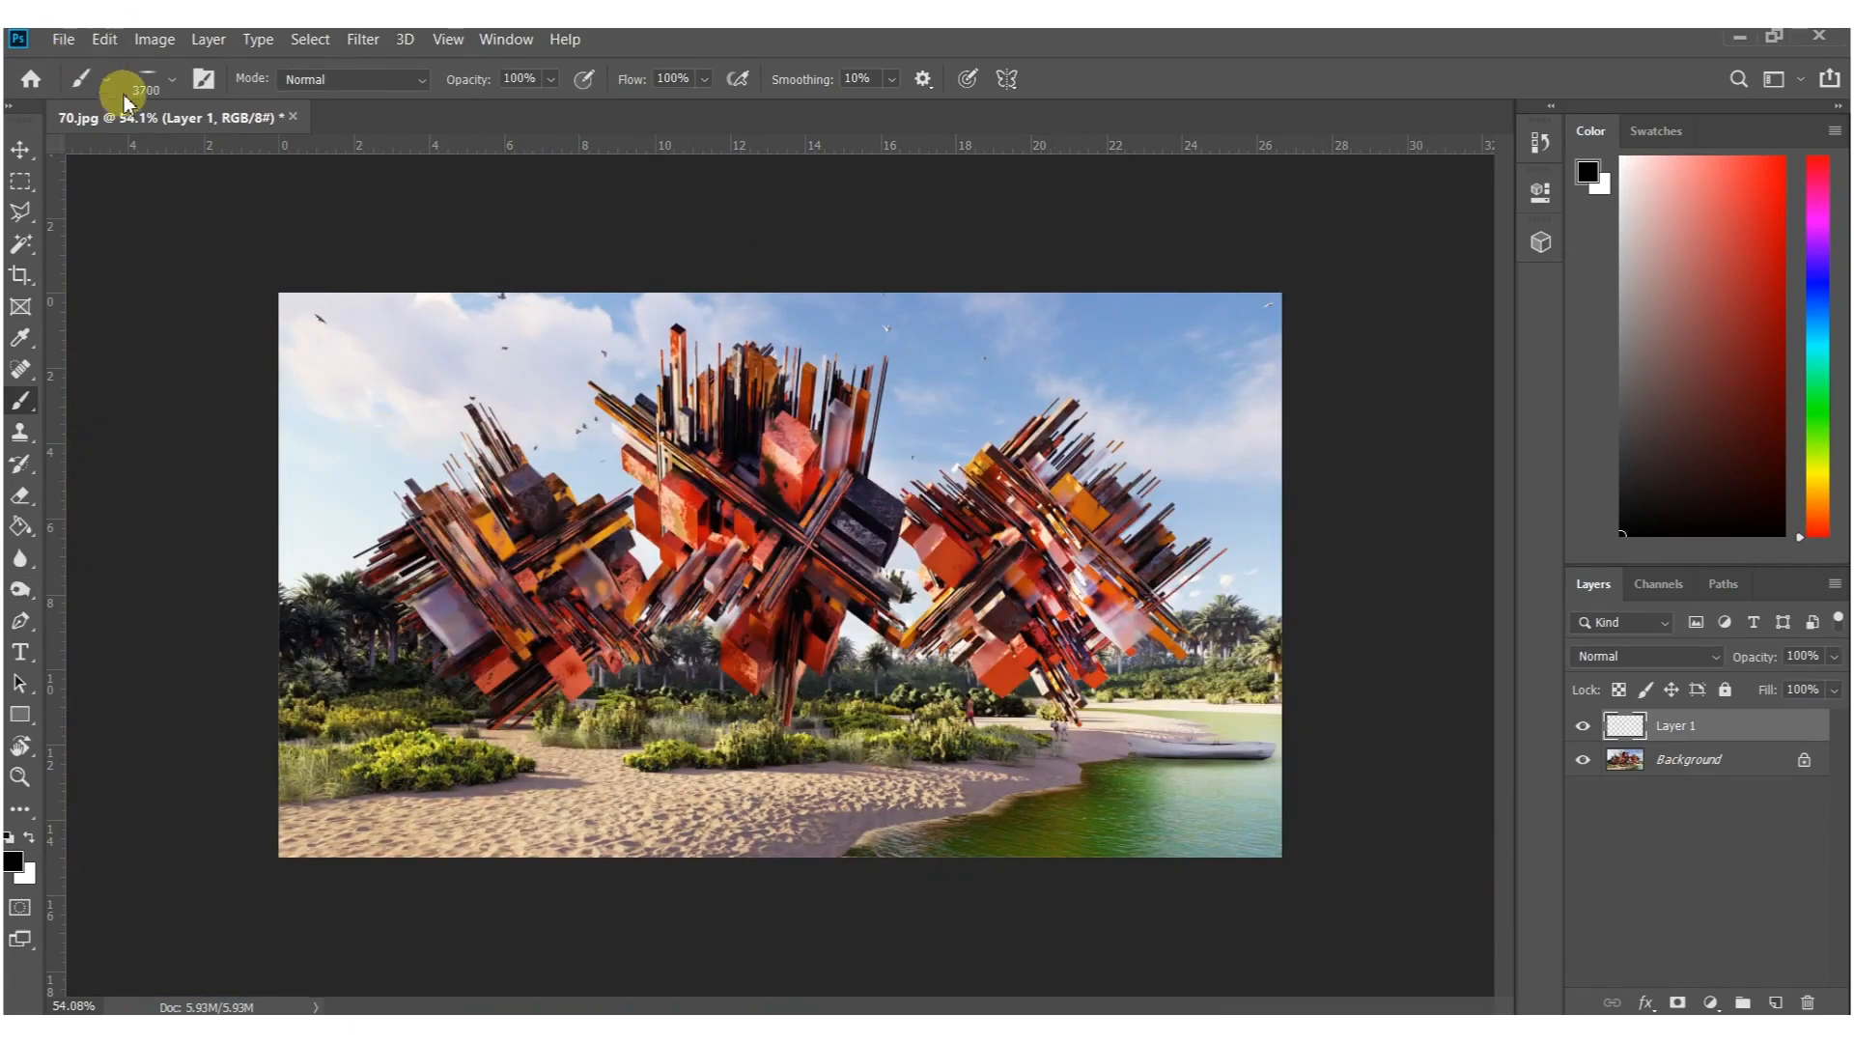
left_click(155, 79)
left_click_drag(69, 173, 69, 197)
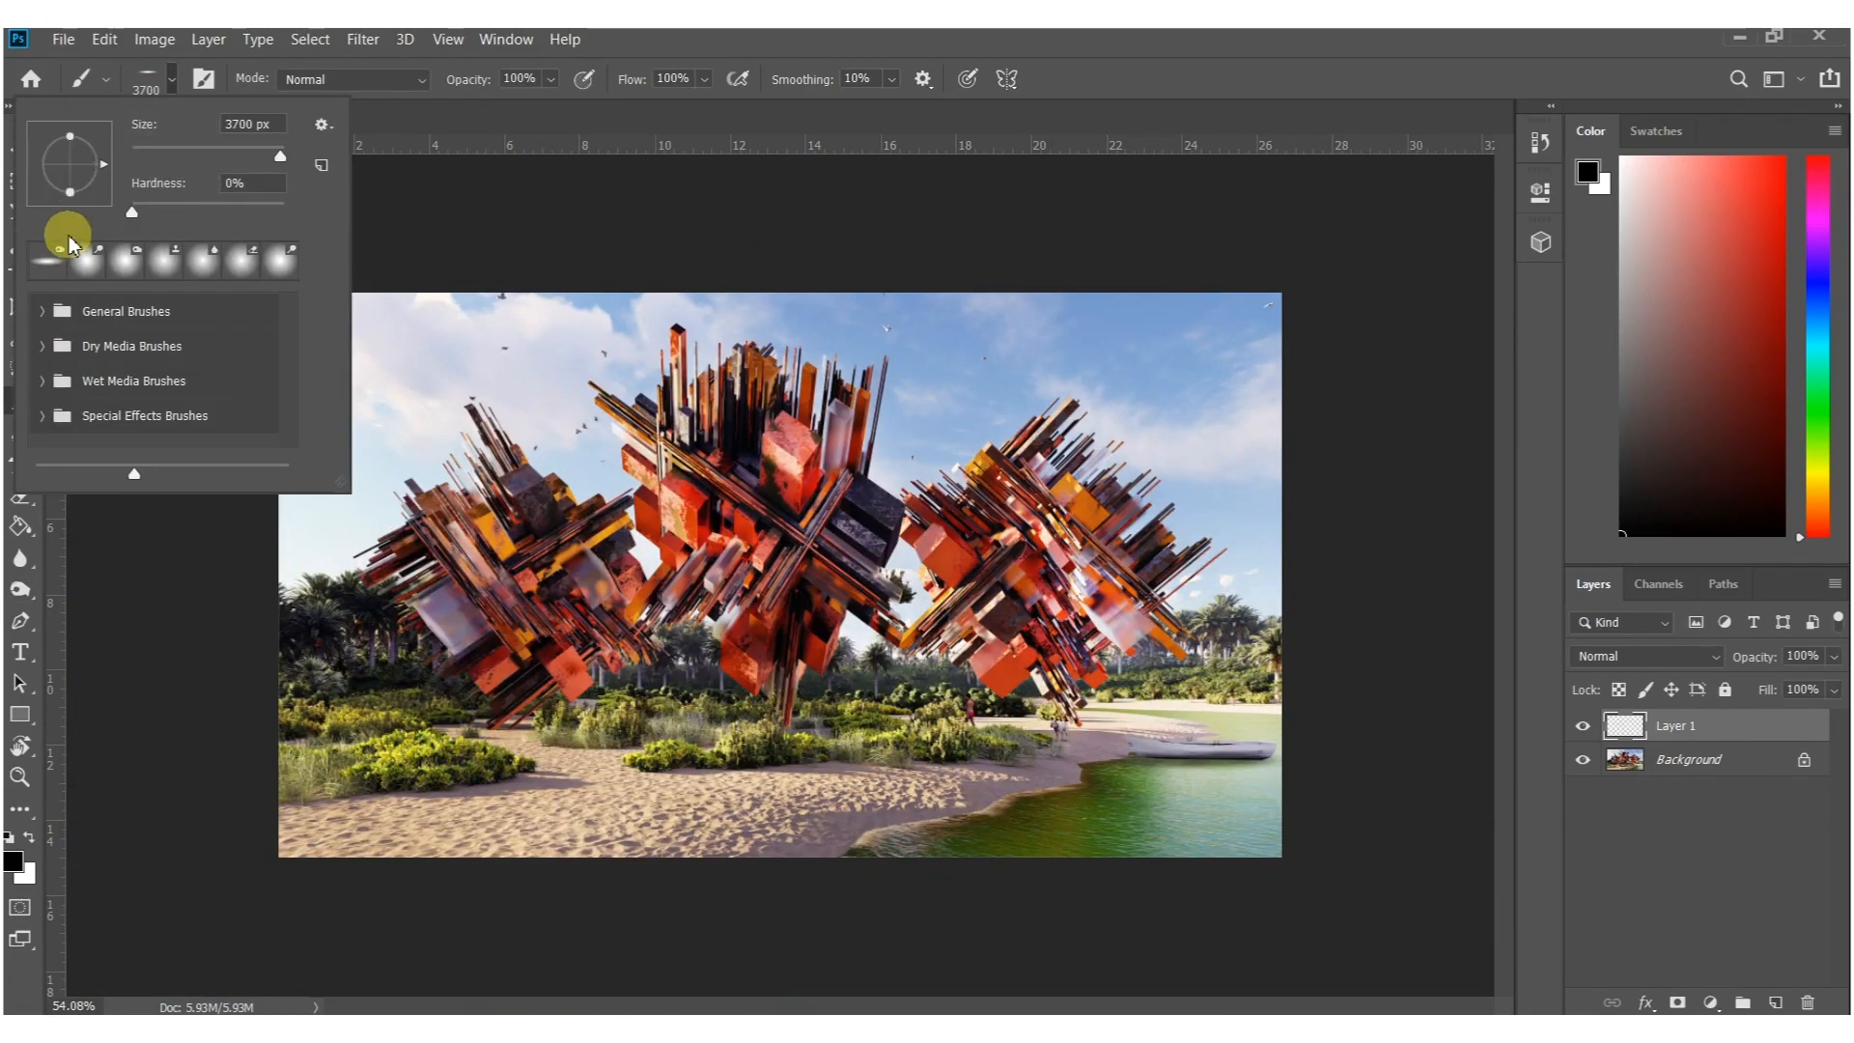
left_click(793, 669)
left_click_drag(793, 671, 796, 682)
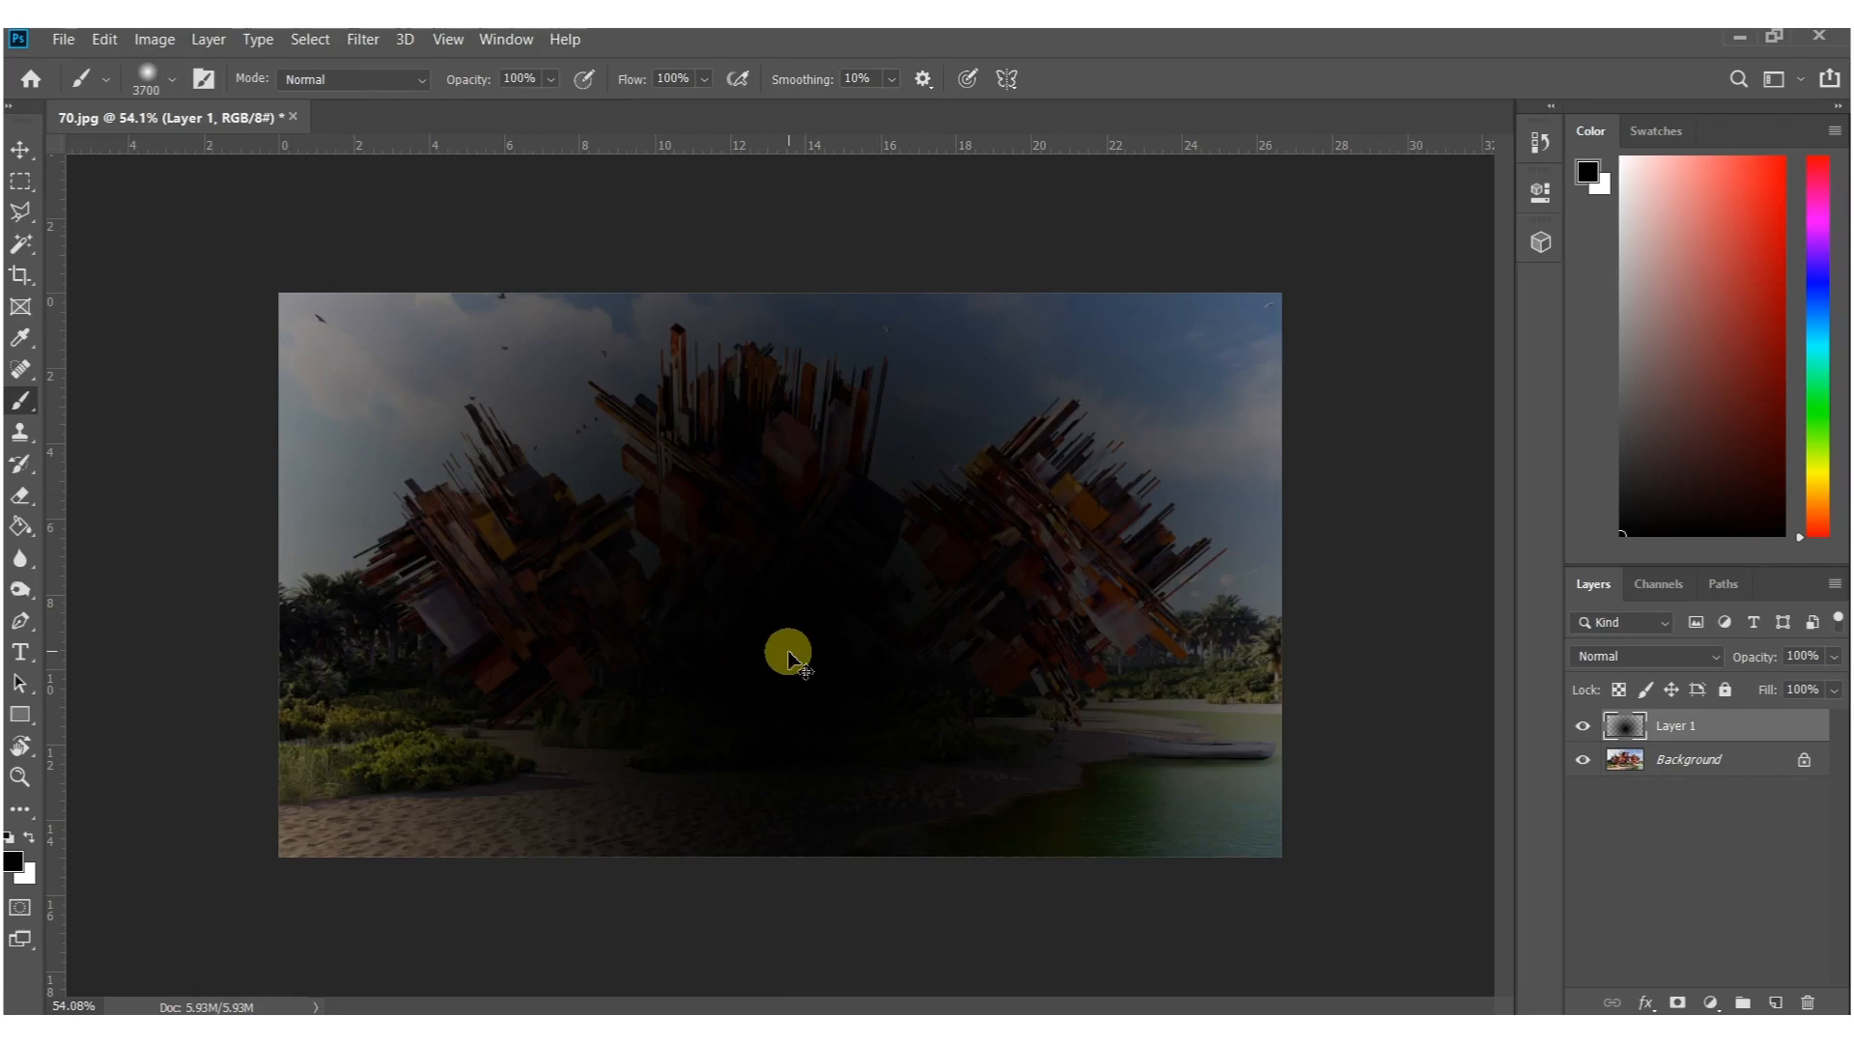
key("ctrl+z")
Paint soft black bands along the bottom and top edges of the image on Layer 1 with a 417 px round brush.
scroll(801, 633, "down", 4, "alt")
mouse_move(816, 615)
right_mouse_down("alt")
mouse_move(711, 618)
mouse_move(6, 769)
mouse_move(46, 771)
mouse_move(26, 769)
right_mouse_up("alt")
right_click_drag(492, 712, 461, 480, "alt")
right_click_drag(401, 695, 444, 697, "alt")
left_click_drag(322, 785, 1342, 758)
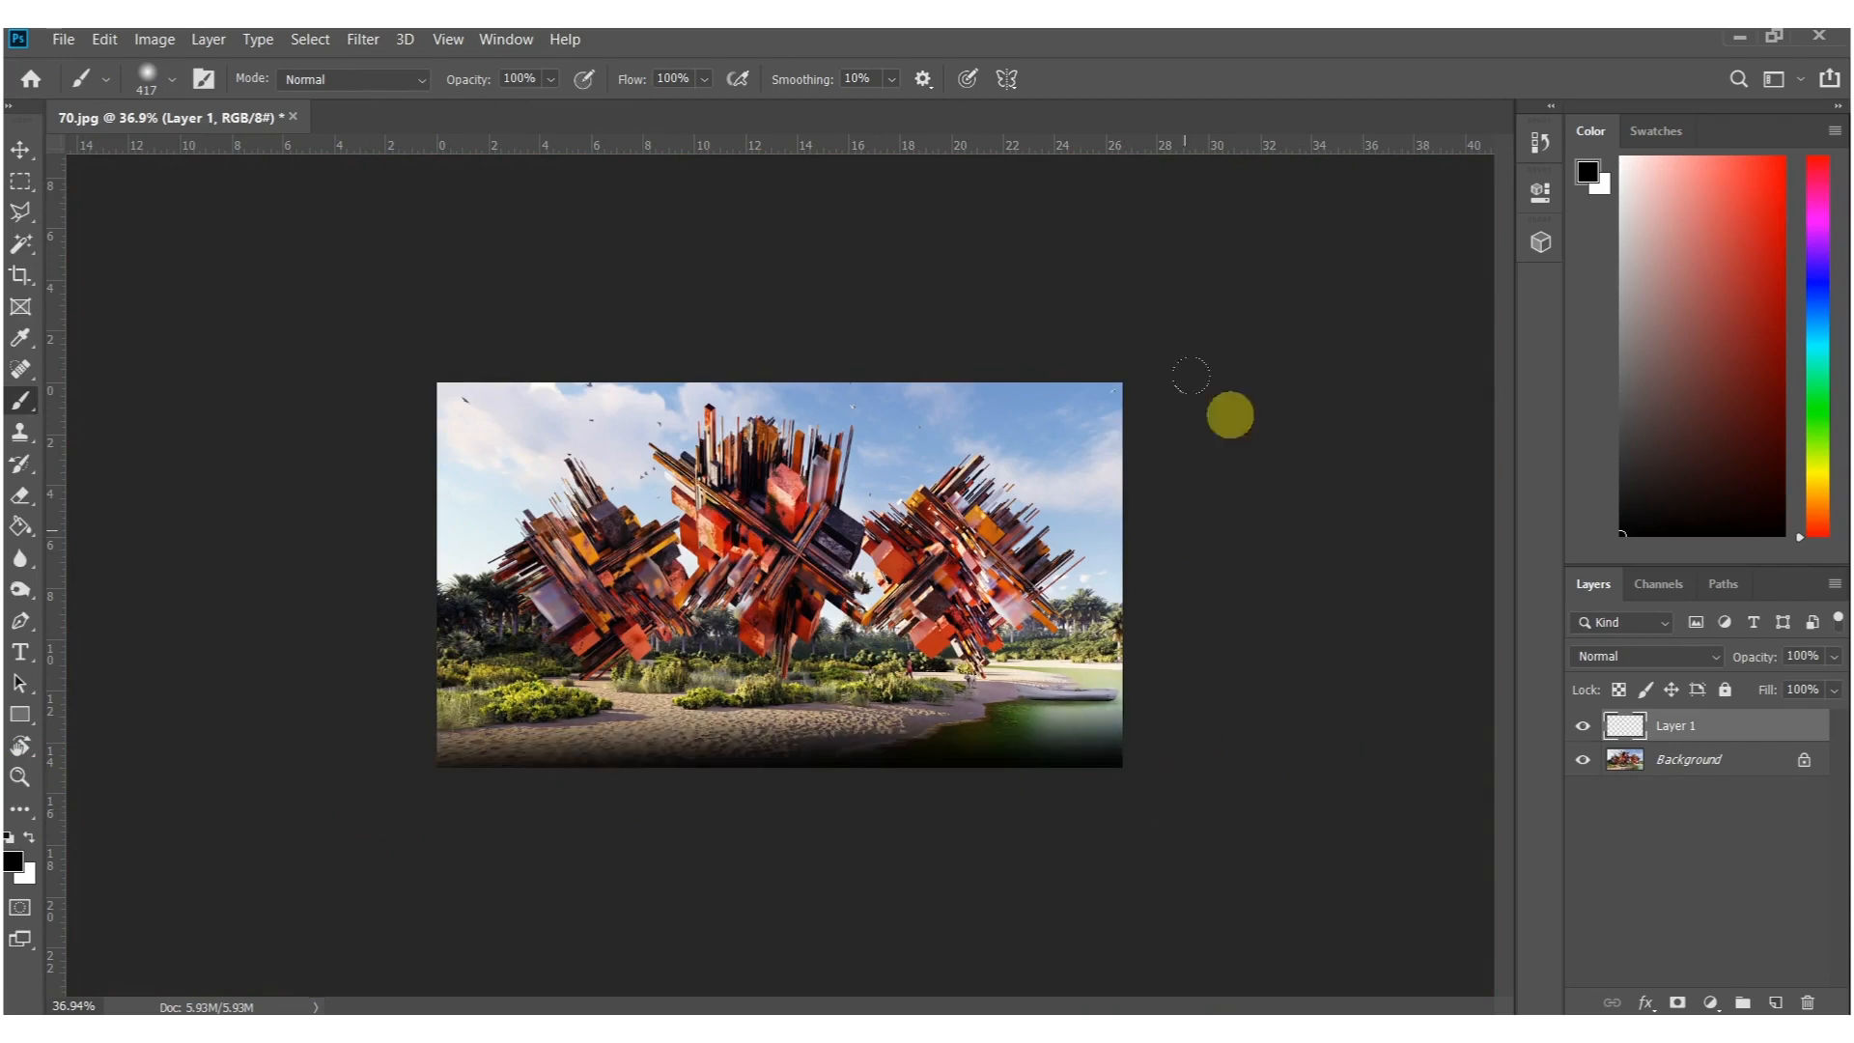
left_click_drag(1241, 327, 128, 310)
mouse_move(413, 284)
left_mouse_down()
mouse_move(1334, 246)
mouse_move(337, 262)
mouse_move(1013, 295)
mouse_move(154, 298)
mouse_move(1326, 278)
left_mouse_up()
mouse_move(607, 775)
left_mouse_down()
mouse_move(559, 807)
mouse_move(1097, 898)
left_mouse_up()
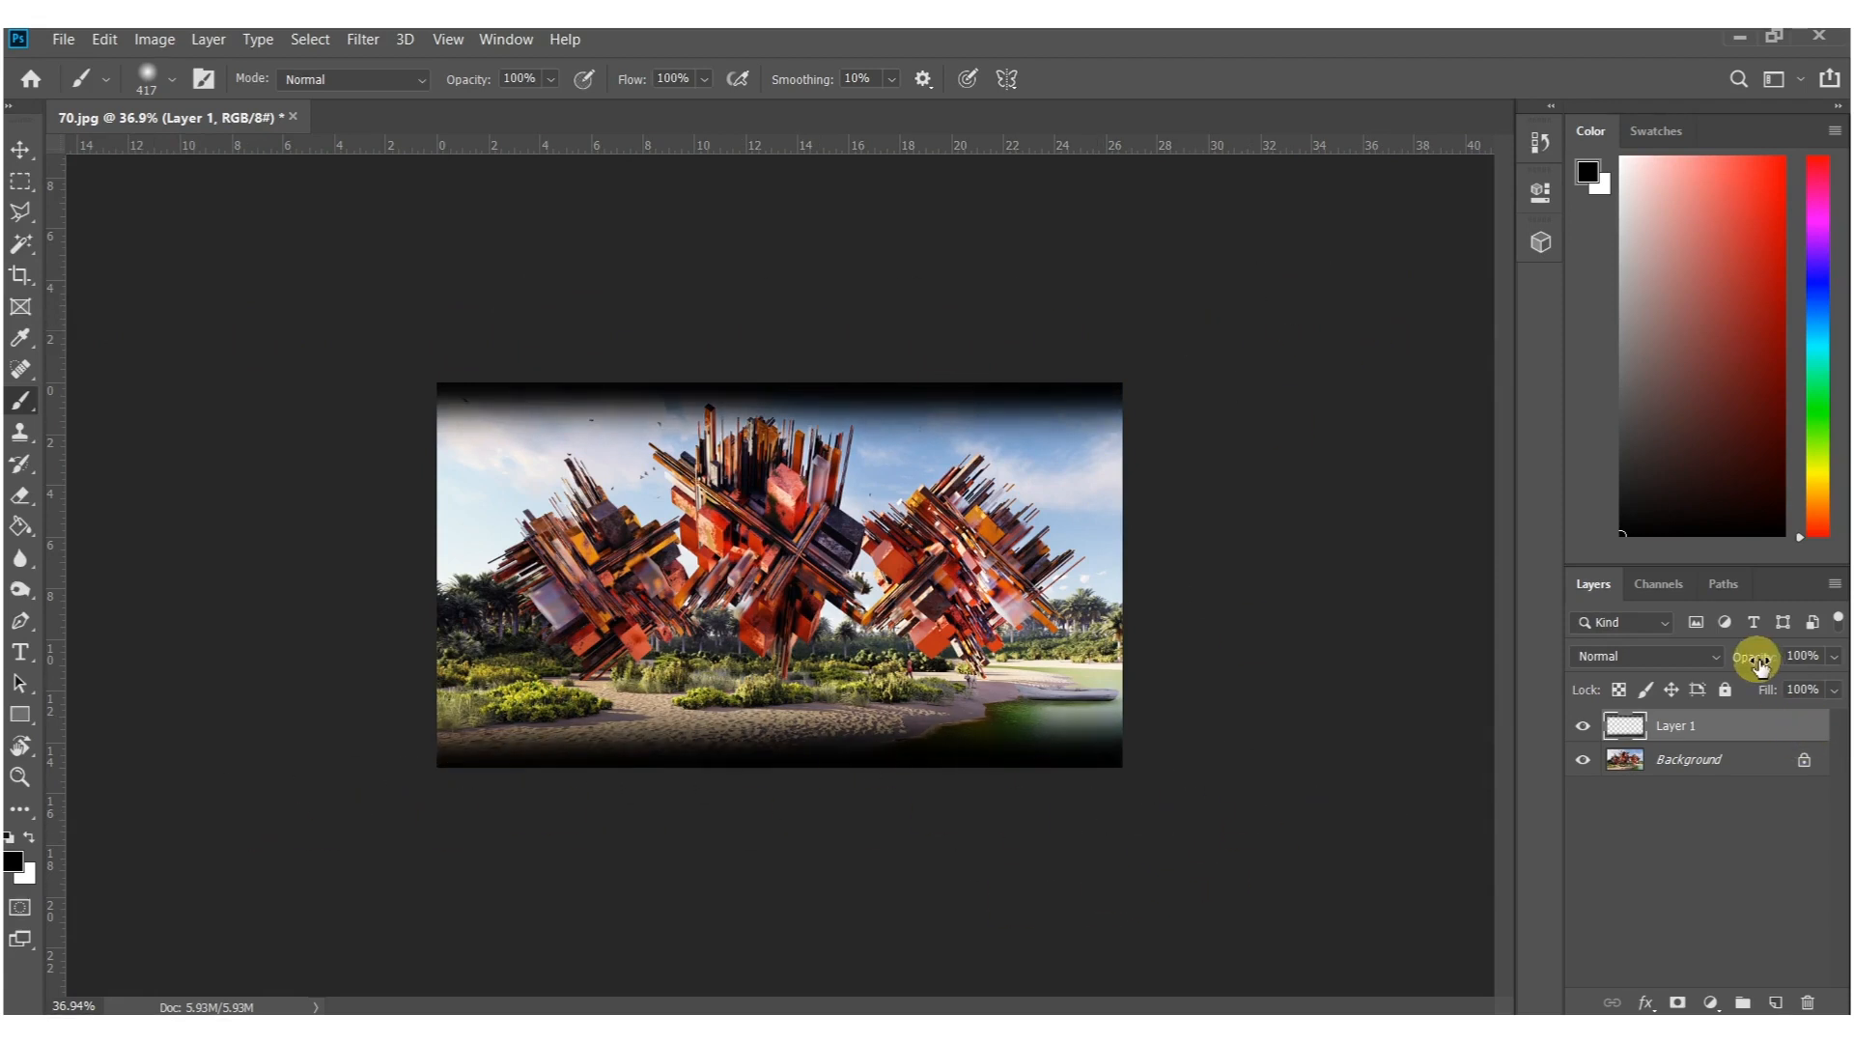
Reduce Layer 1's opacity to 79% and stretch it vertically to about 113% so the dark bands extend beyond the image edges.
left_click_drag(1758, 666, 1735, 664)
key("ctrl+t")
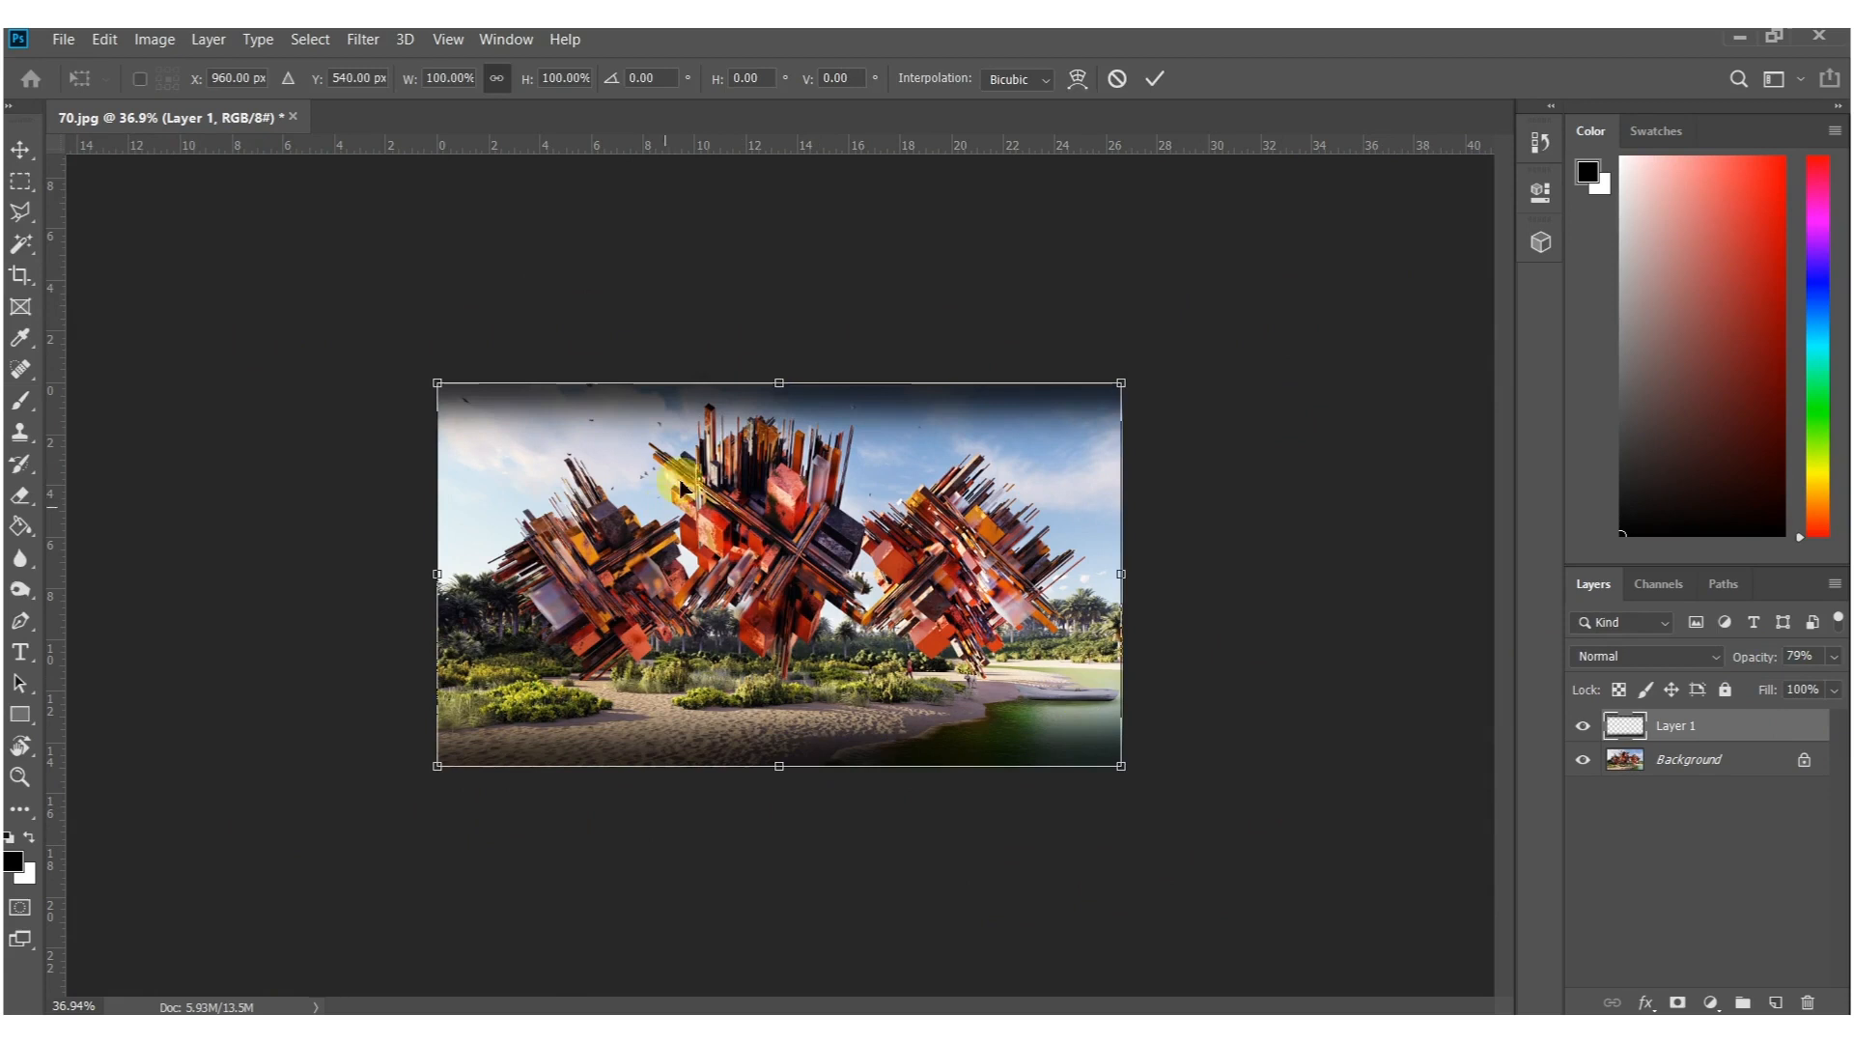
left_click_drag(779, 380, 775, 356, "alt")
left_click_drag(780, 765, 782, 790)
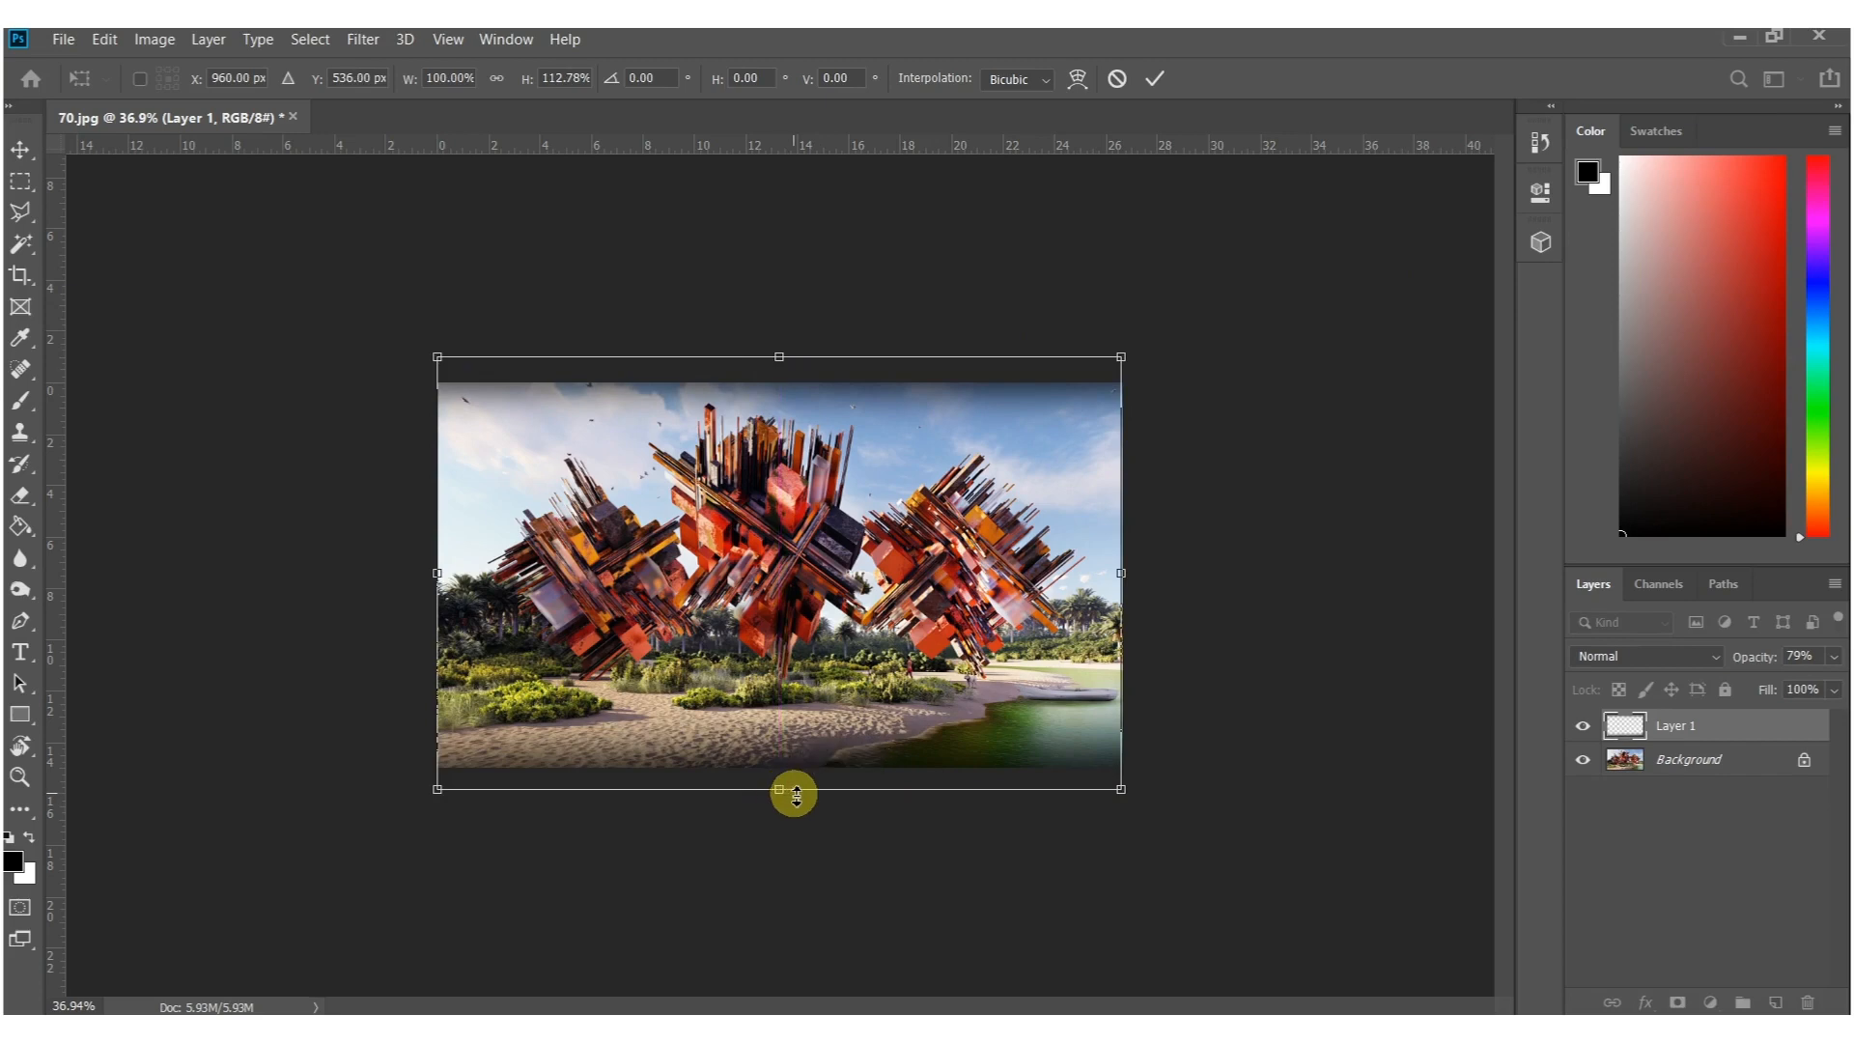
key("Return")
key("b")
scroll(774, 596, "up", 5, "alt")
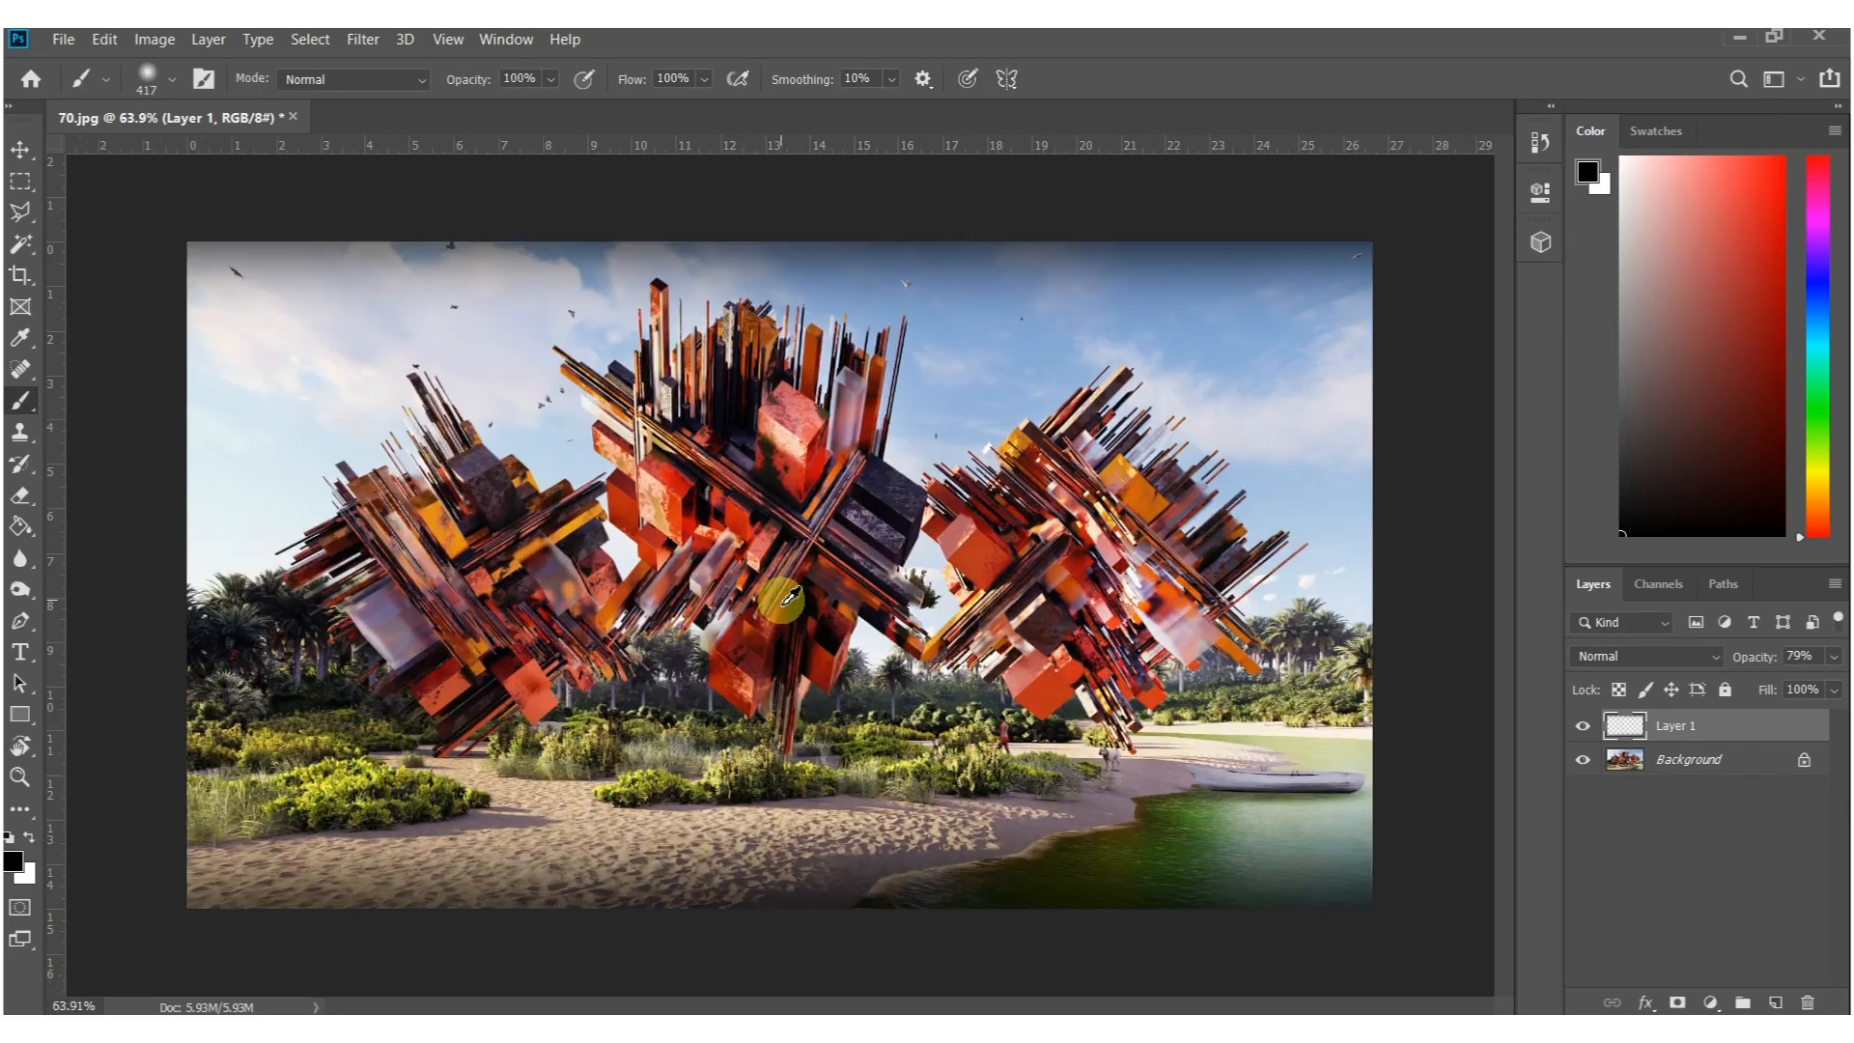